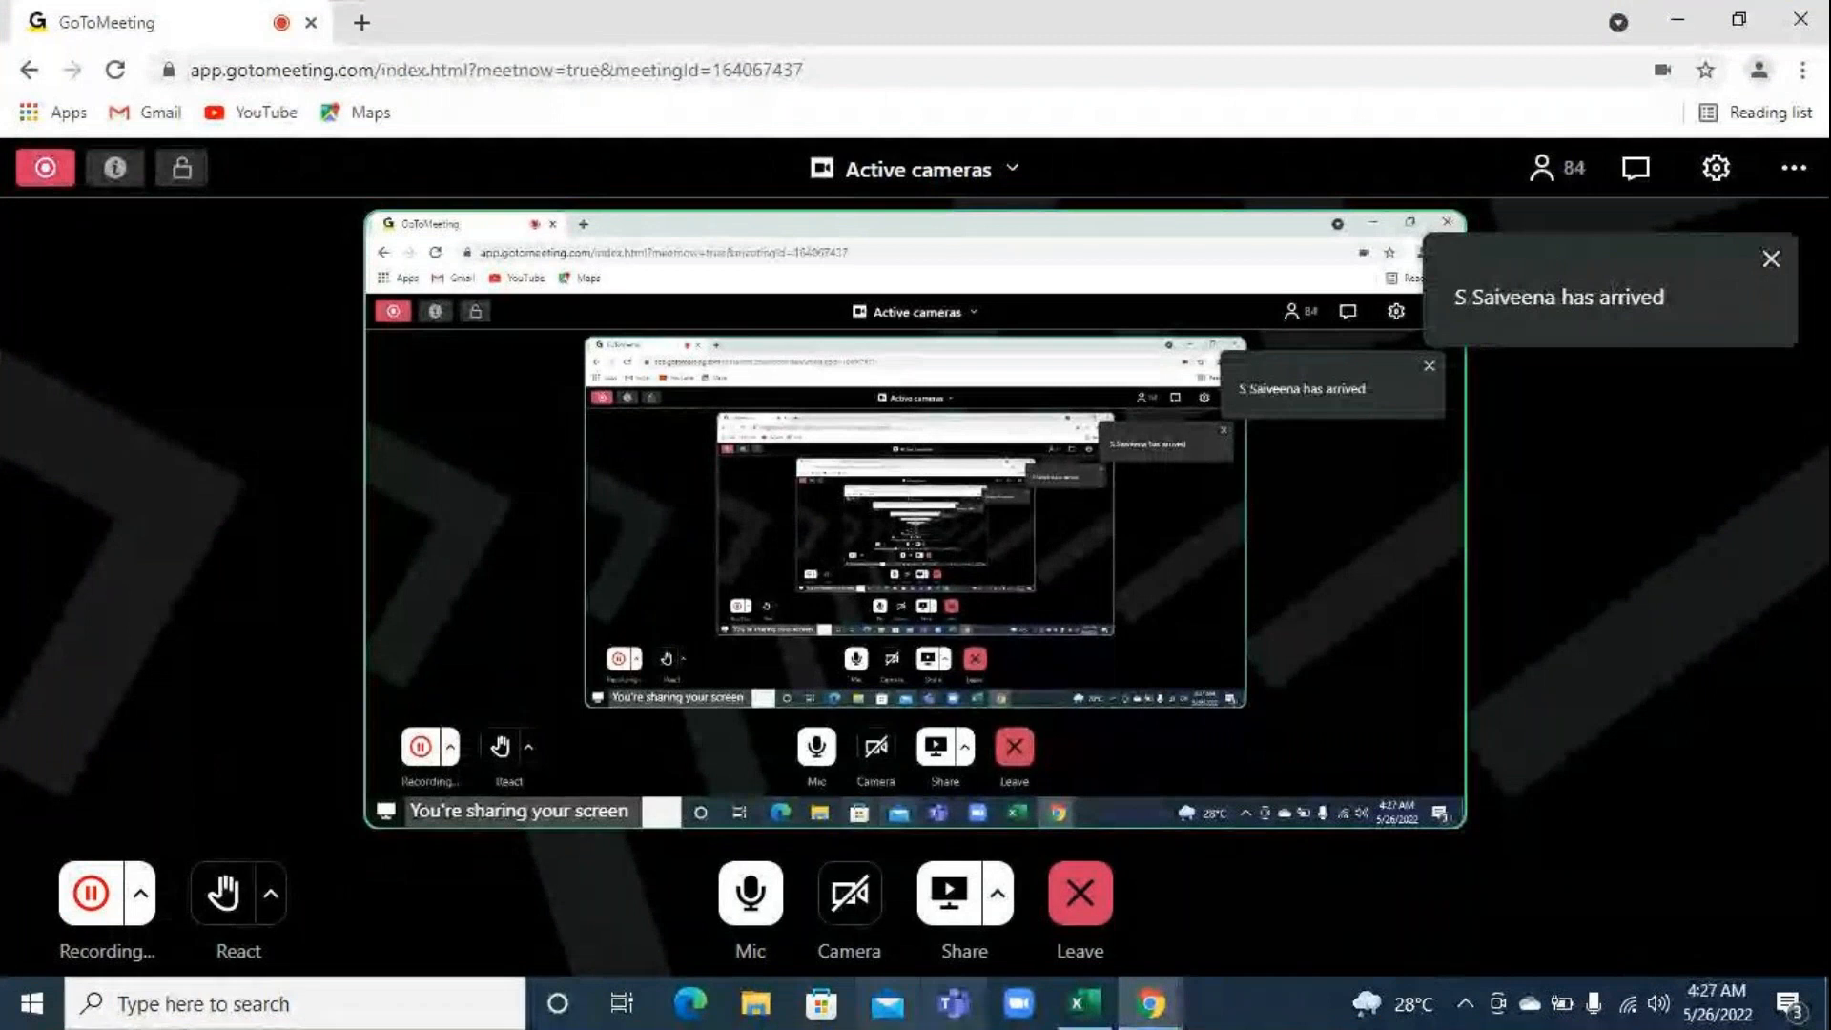
Switch to the All Tabs workbook in Excel, hide the PivotTable field list and set the AREA filter to (All)
{"action": "left_click", "coordinate": [1087, 1011]}
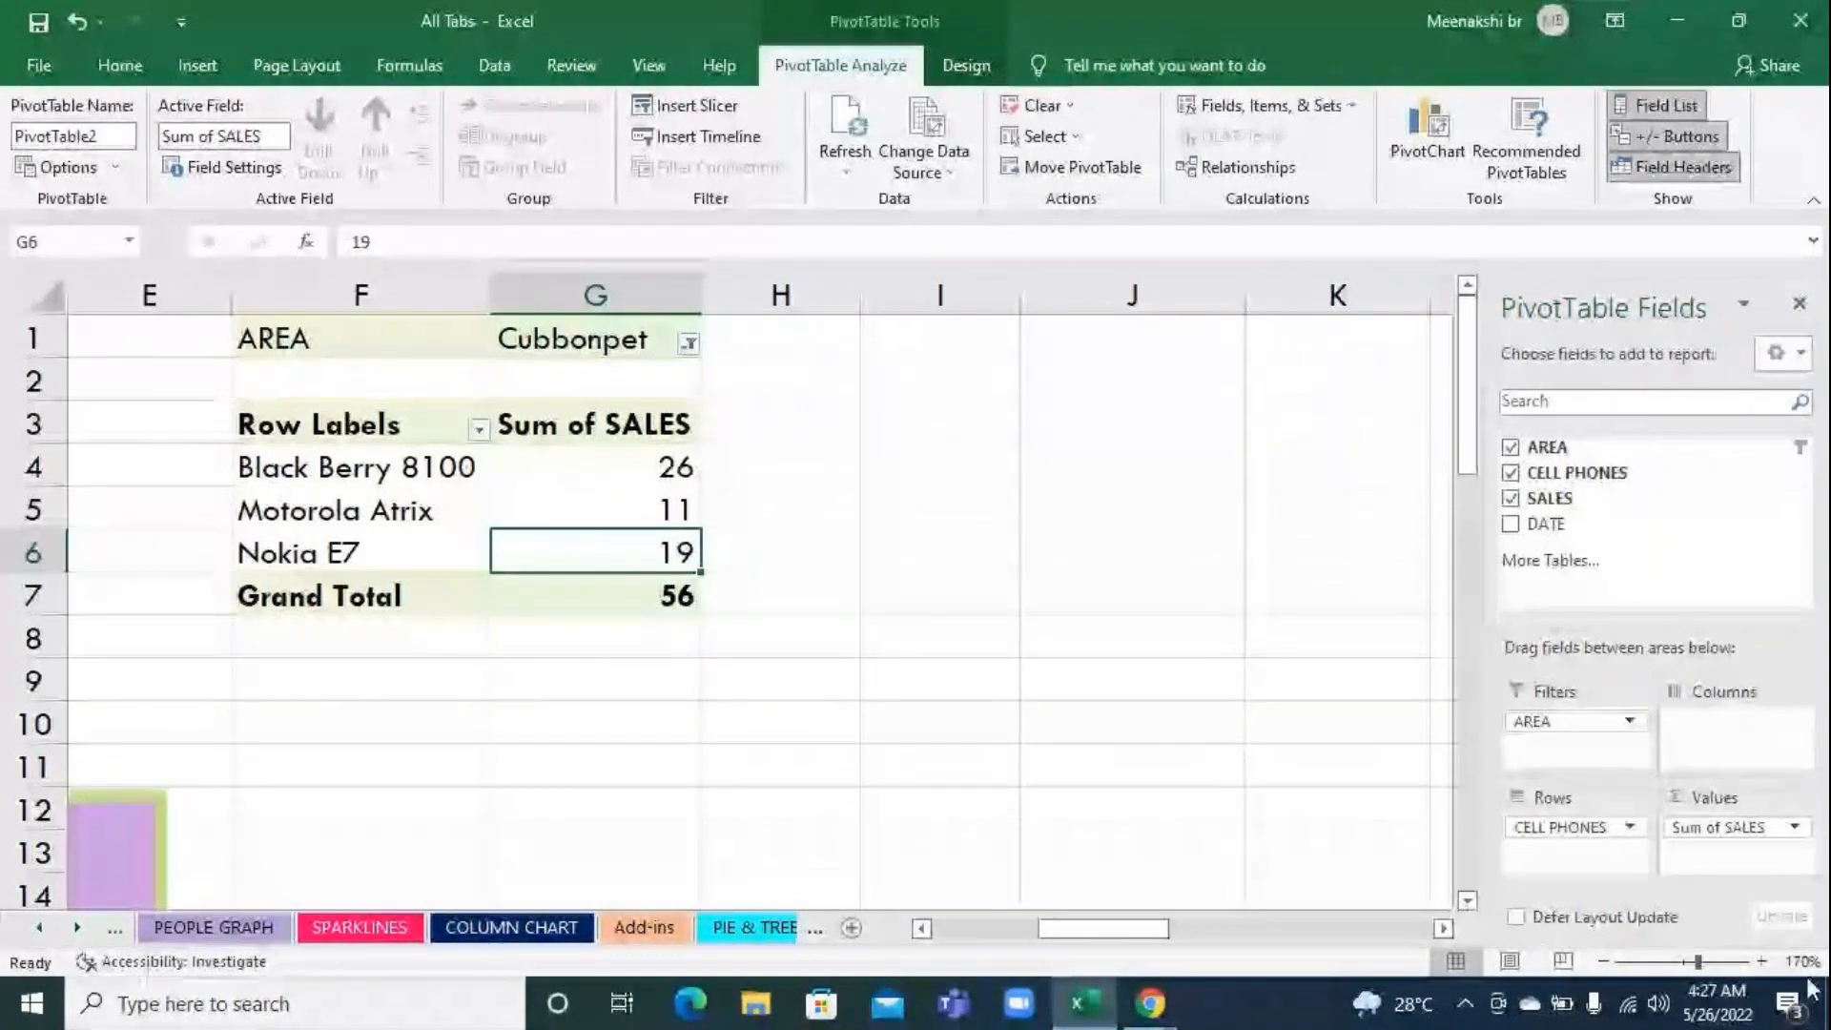
{"action": "left_click", "coordinate": [1801, 307]}
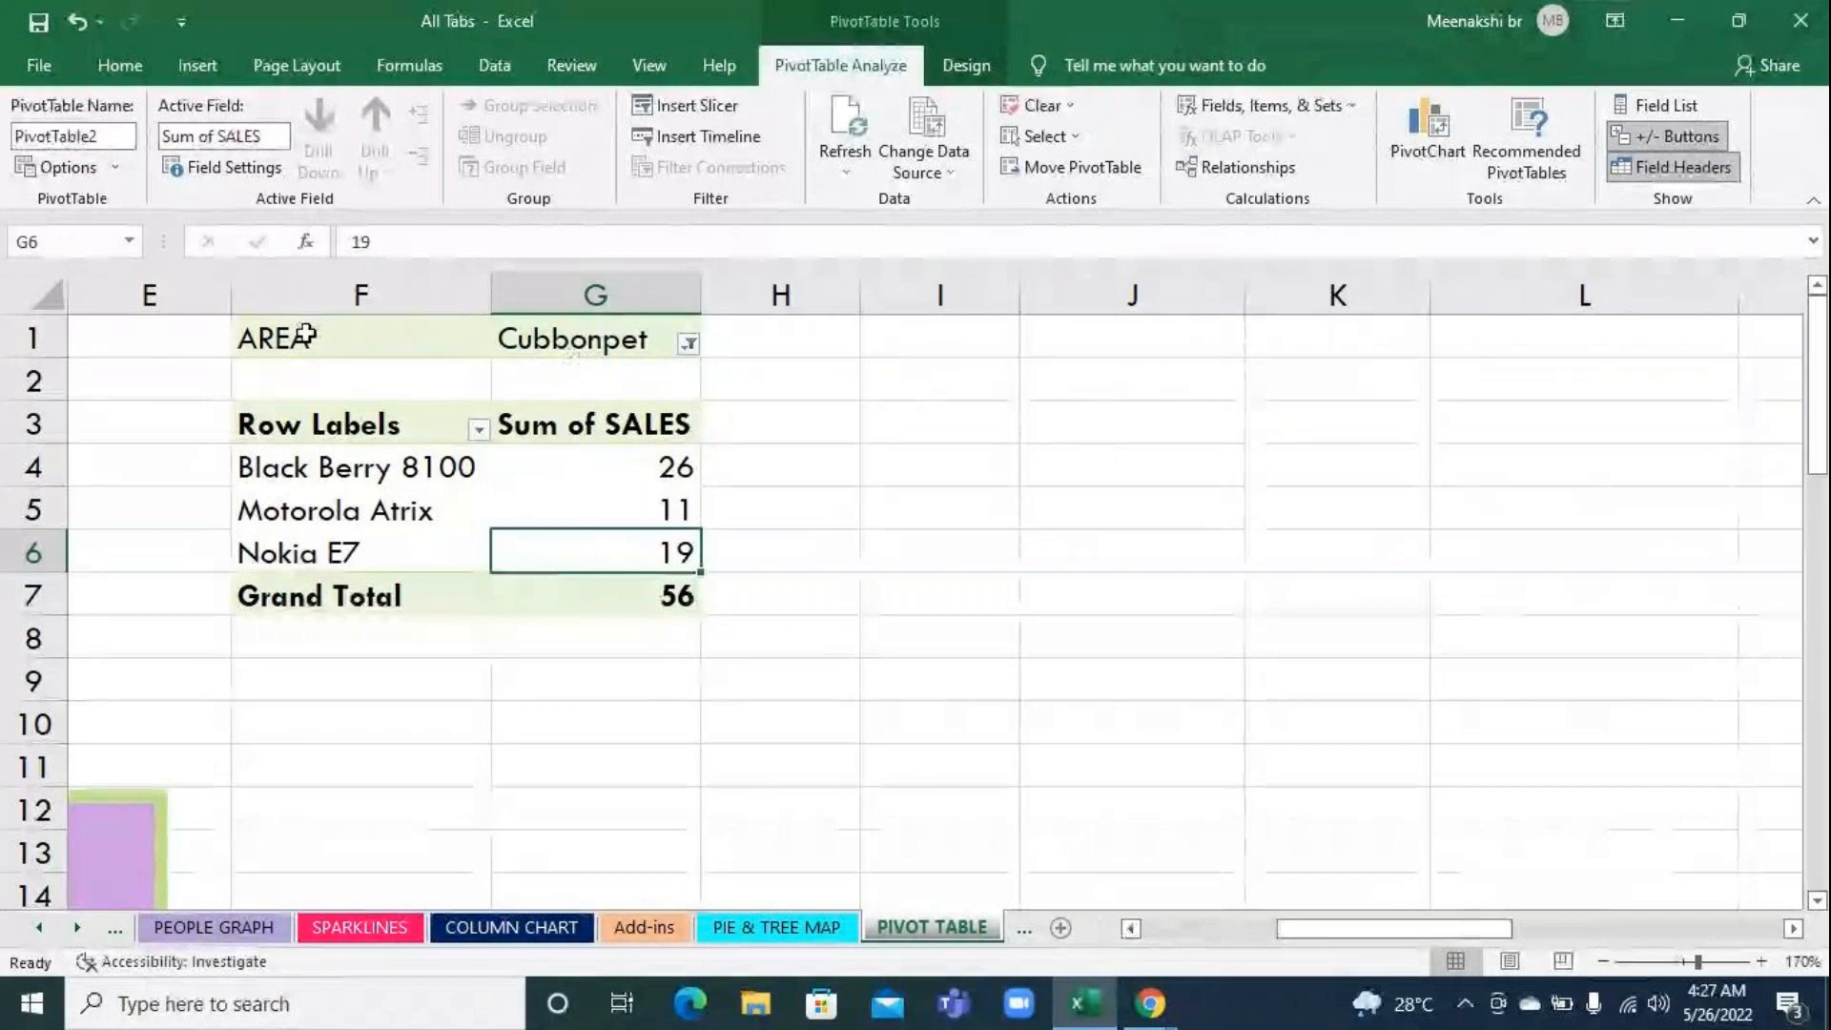
{"action": "left_click", "coordinate": [688, 345]}
{"action": "left_click", "coordinate": [687, 347]}
{"action": "left_click", "coordinate": [687, 347]}
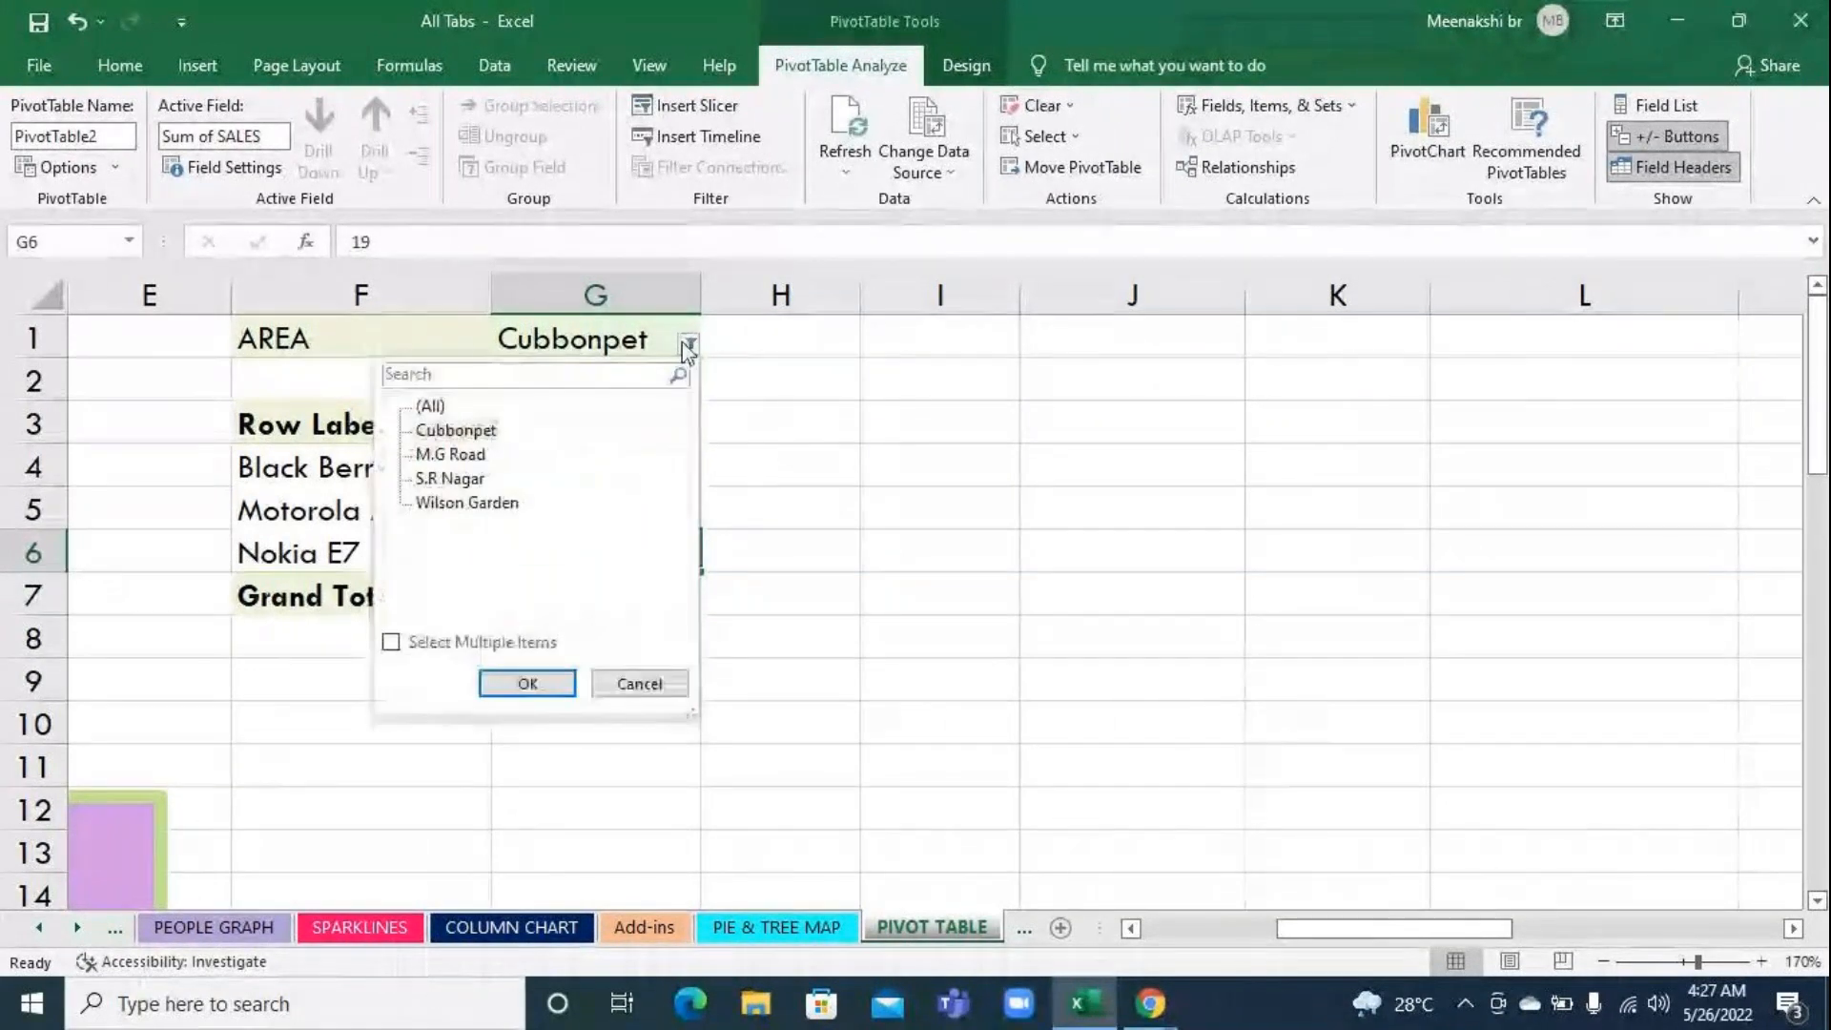
{"action": "left_click", "coordinate": [428, 406]}
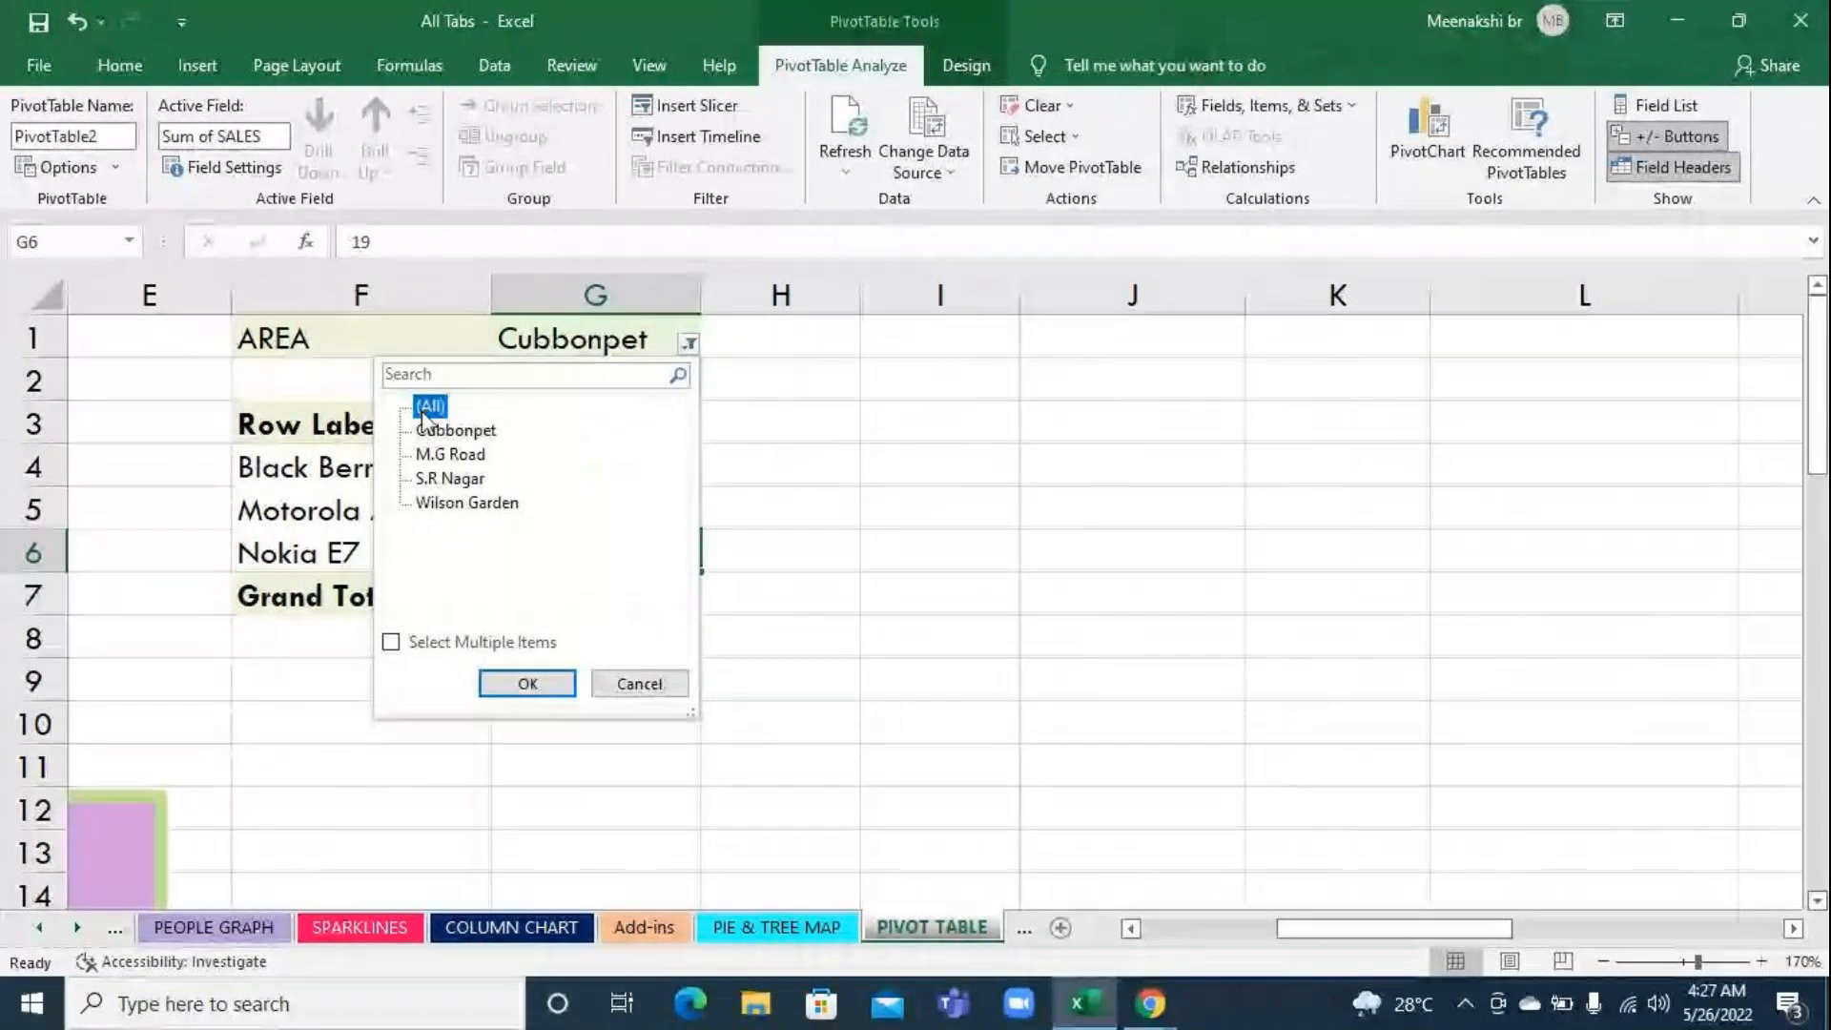
{"action": "left_click", "coordinate": [516, 686]}
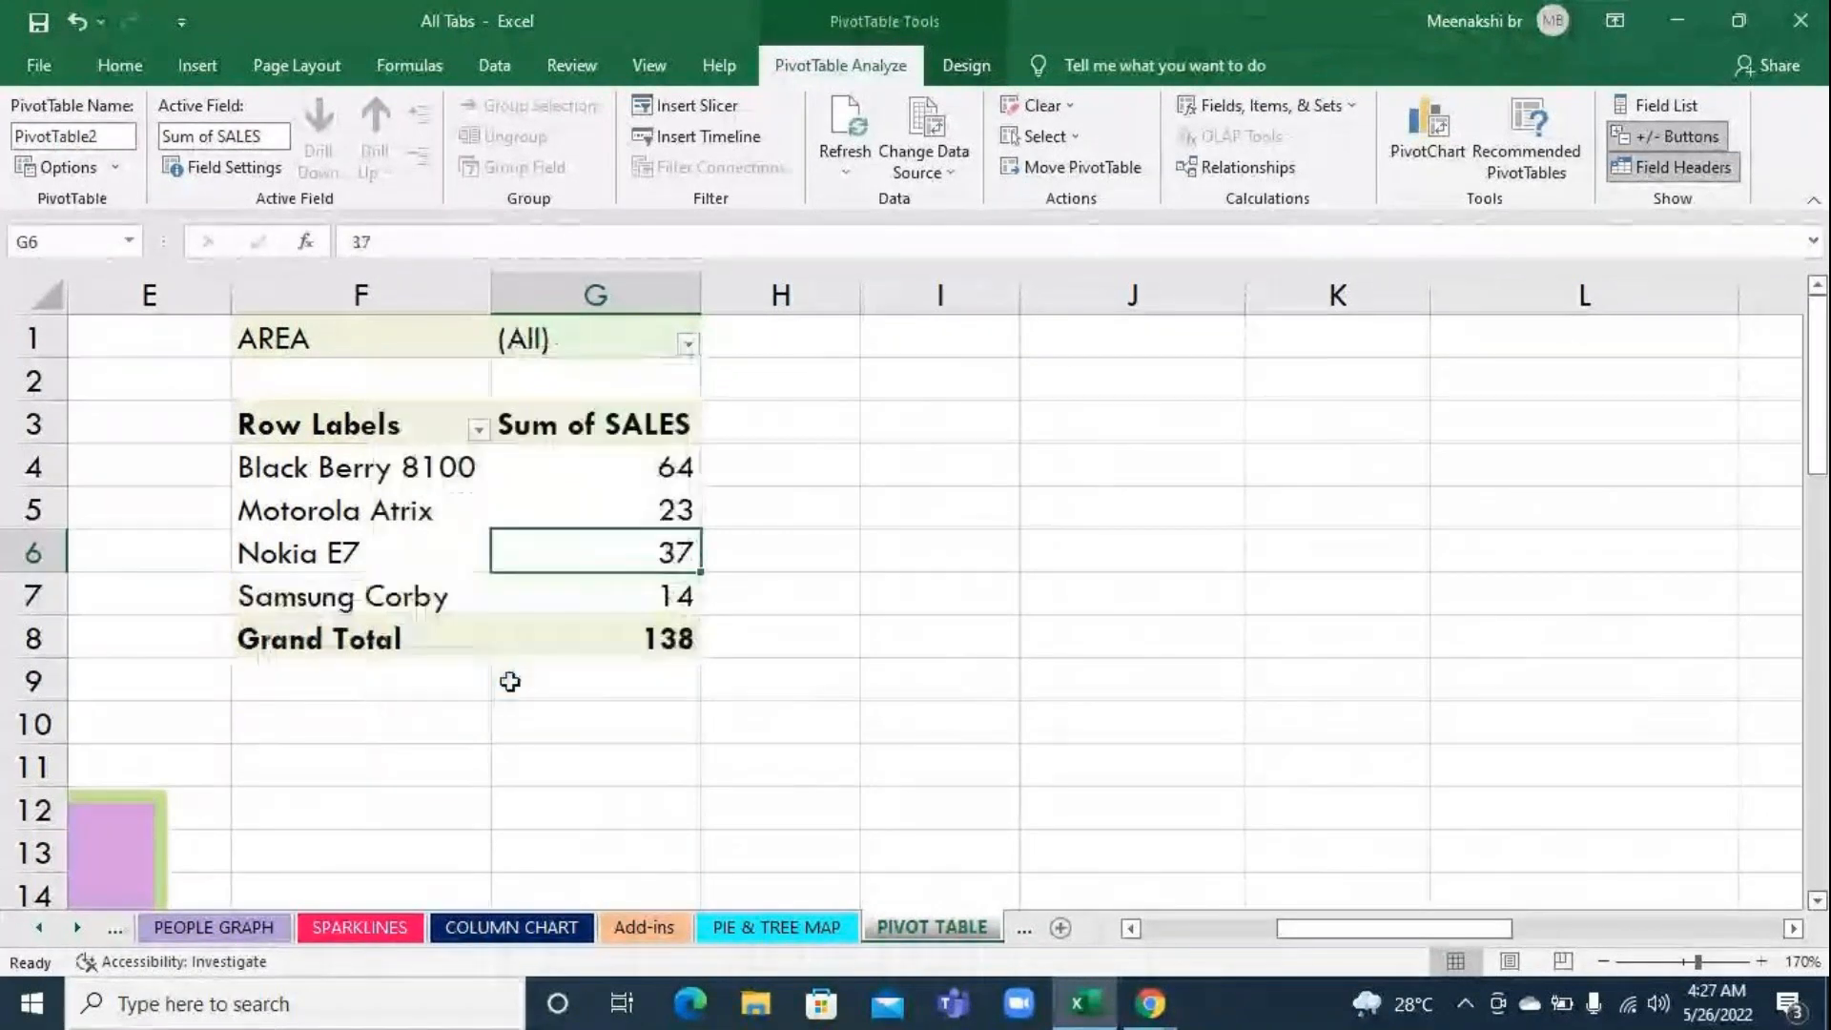
Check the Sum of SALES value of each cell phone in the pivot table
{"action": "left_click", "coordinate": [589, 461]}
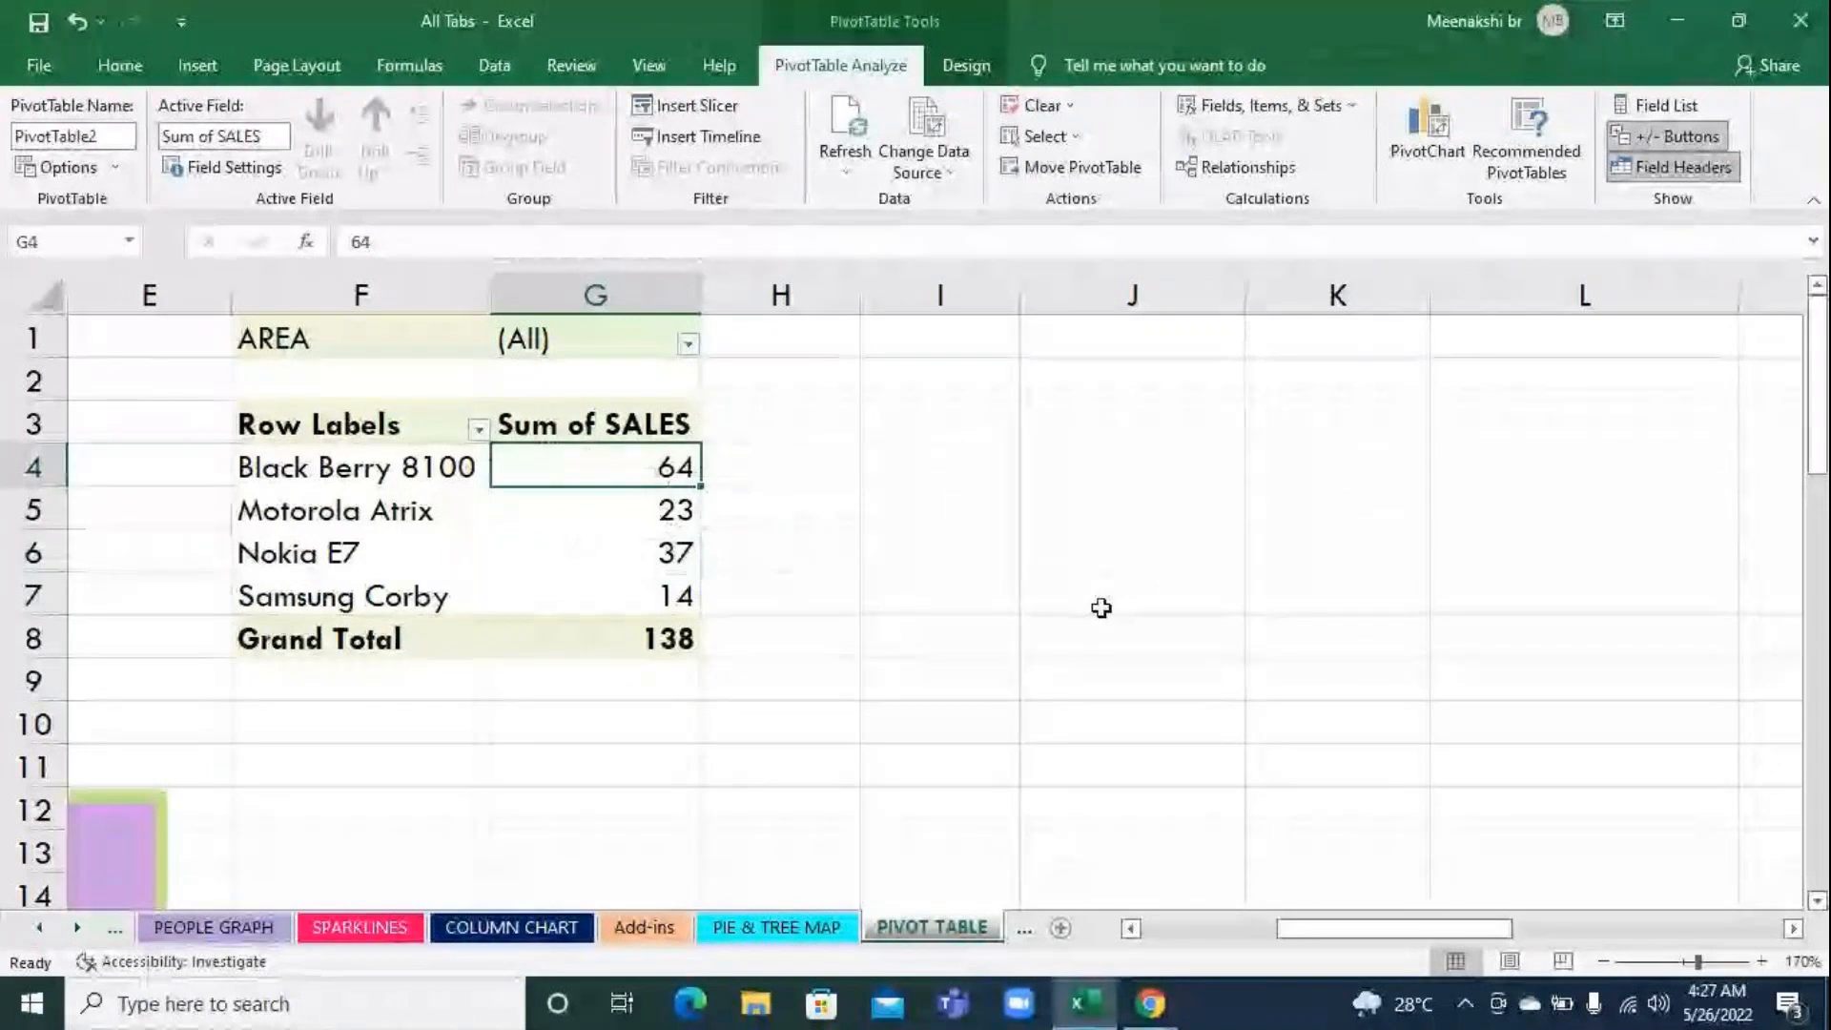
{"action": "left_click", "coordinate": [627, 513]}
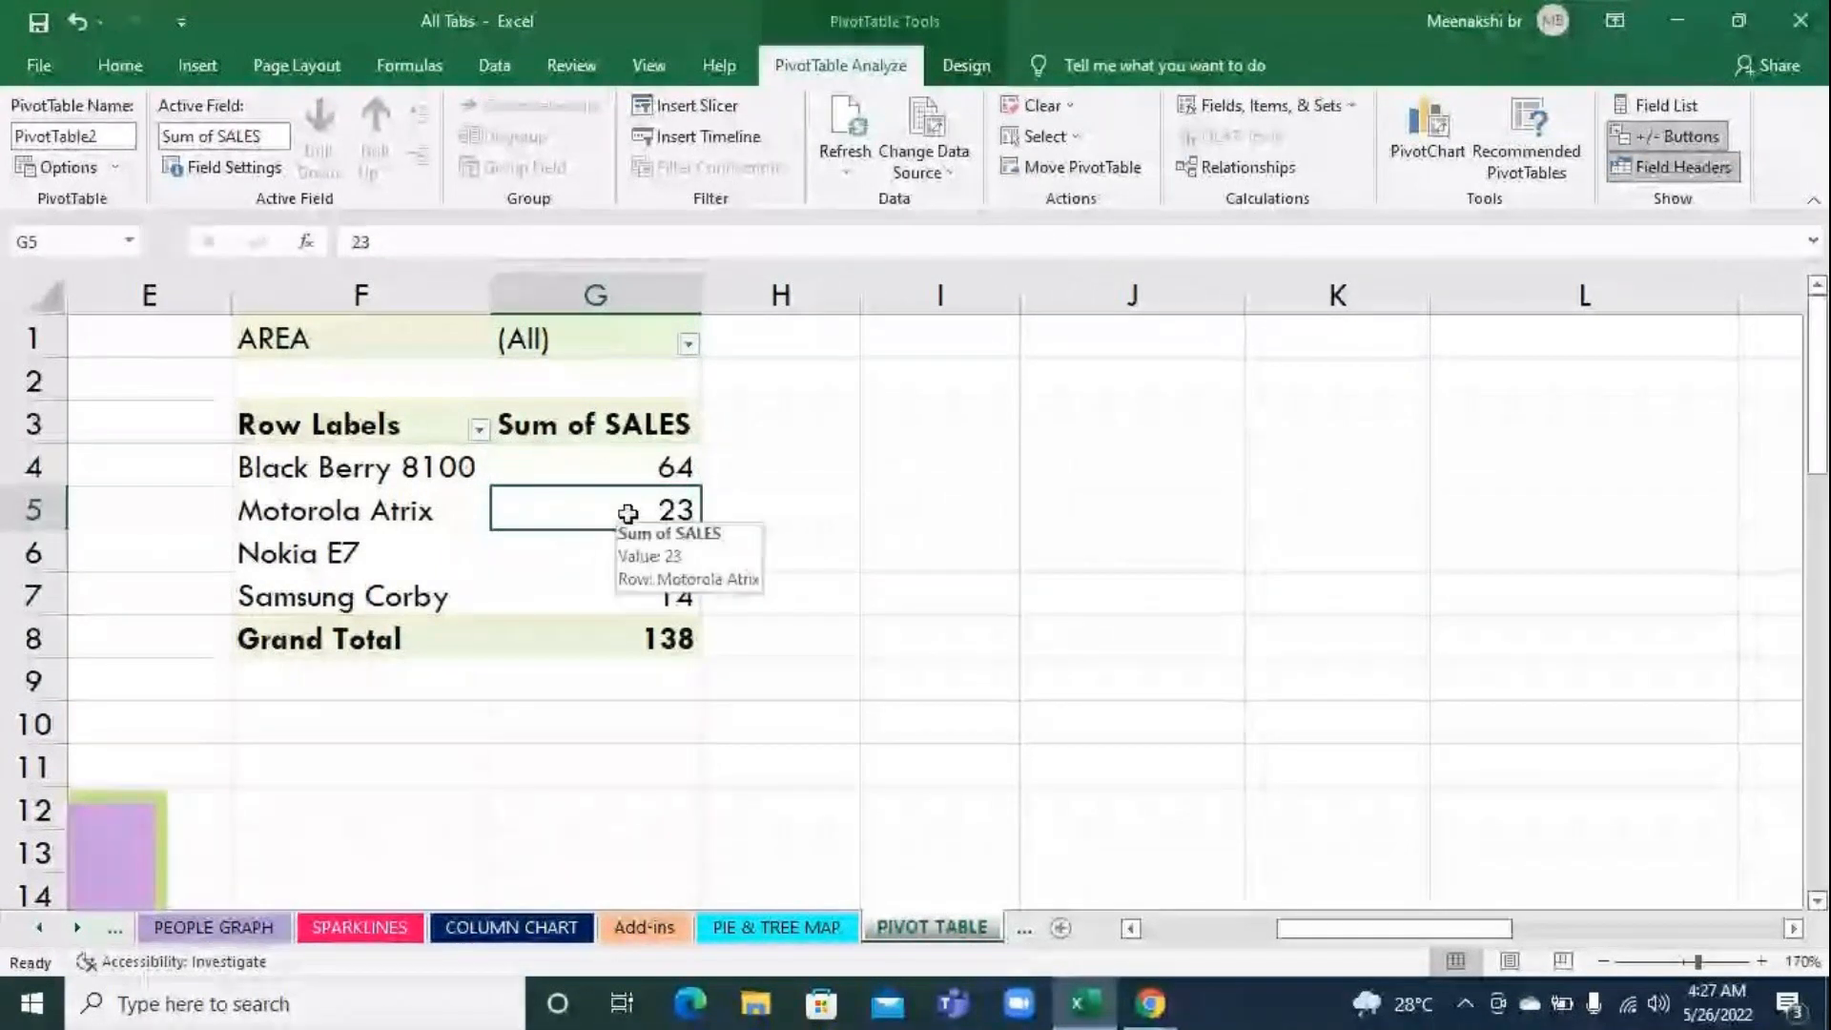
{"action": "left_click", "coordinate": [588, 544]}
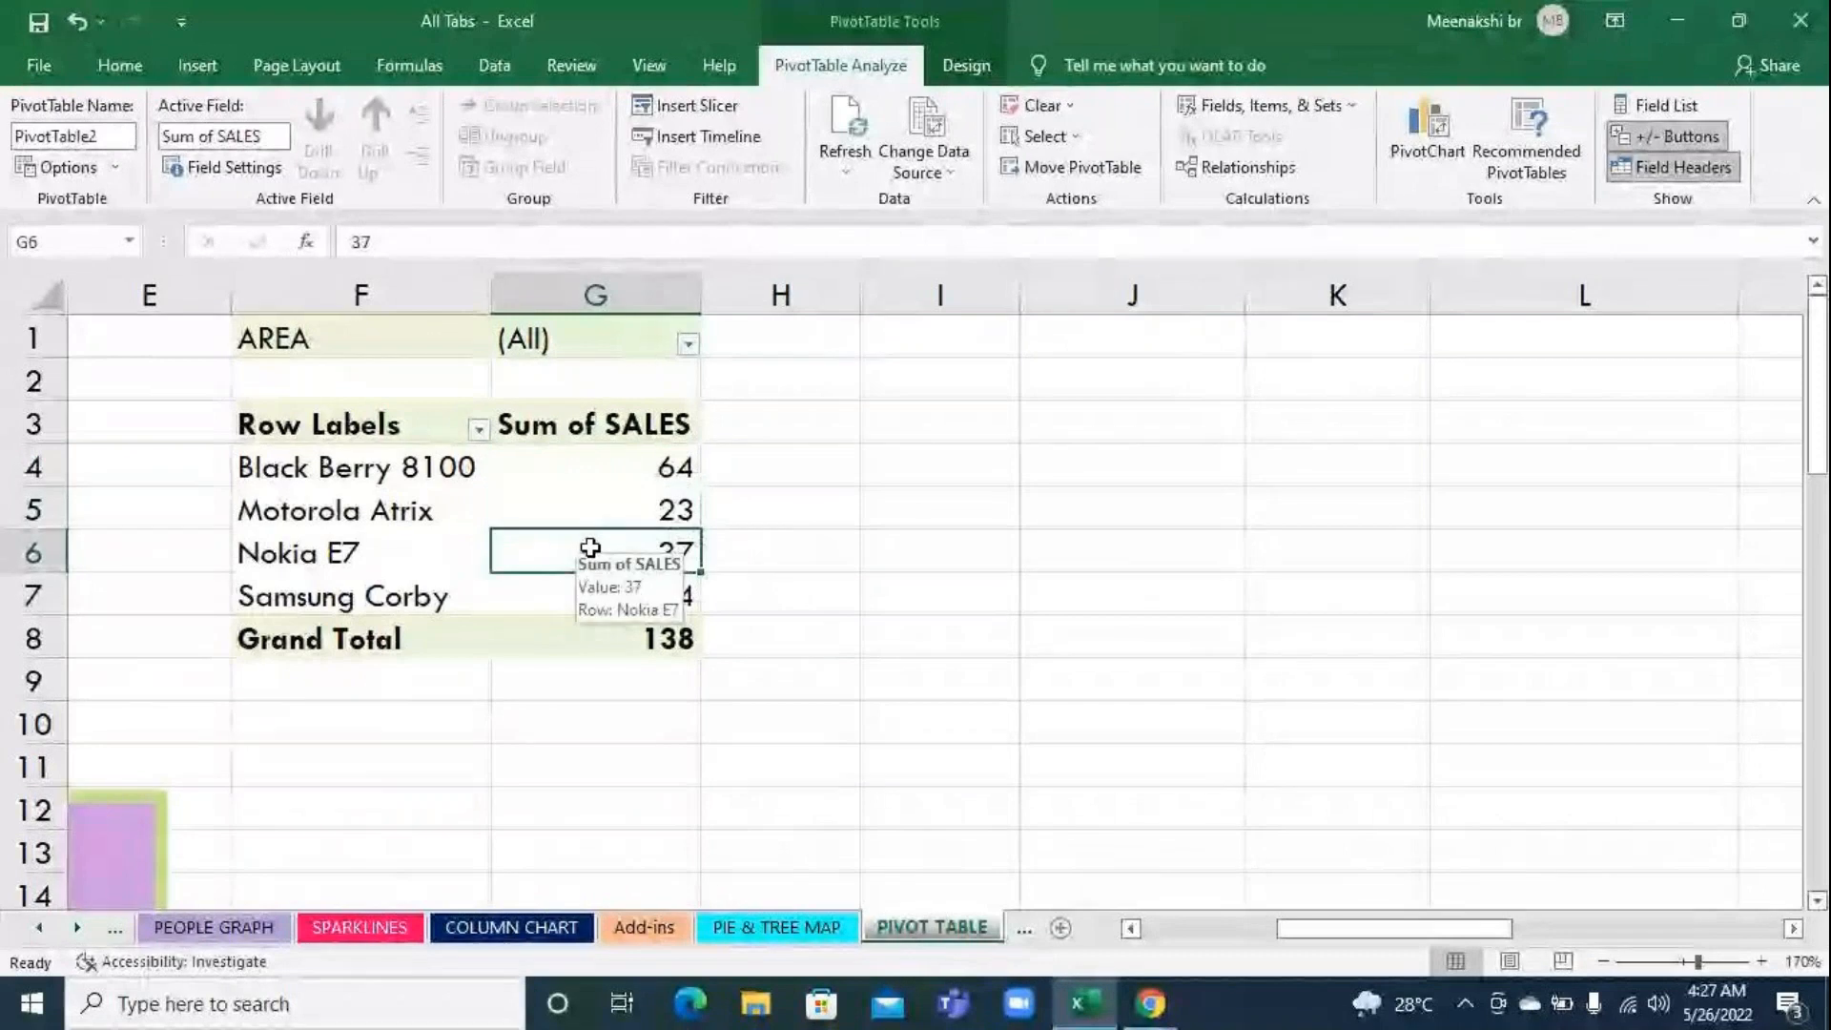
{"action": "left_click", "coordinate": [611, 610]}
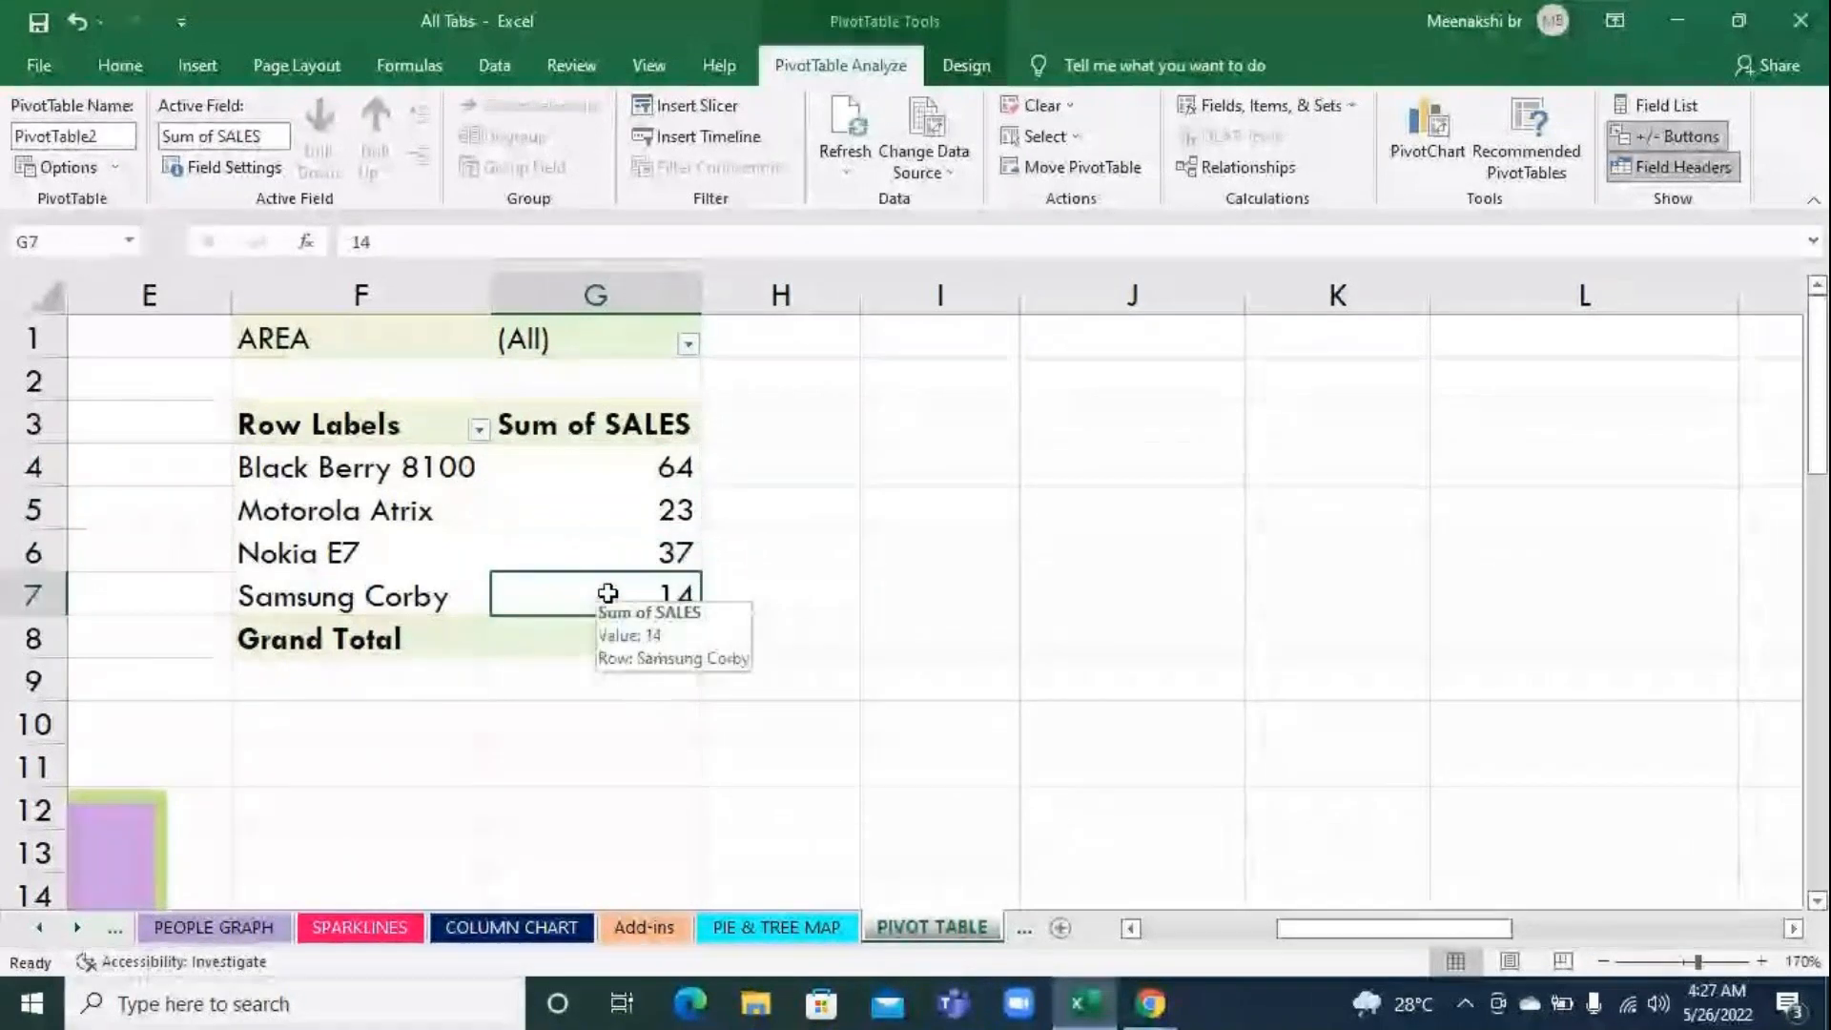
In the source data's first S.R Nagar row (row 6), change the cell phone to iphone and the sales to 89
{"action": "left_click_drag", "start_coordinate": [1484, 938], "coordinate": [1349, 939]}
{"action": "mouse_move", "coordinate": [1083, 1002]}
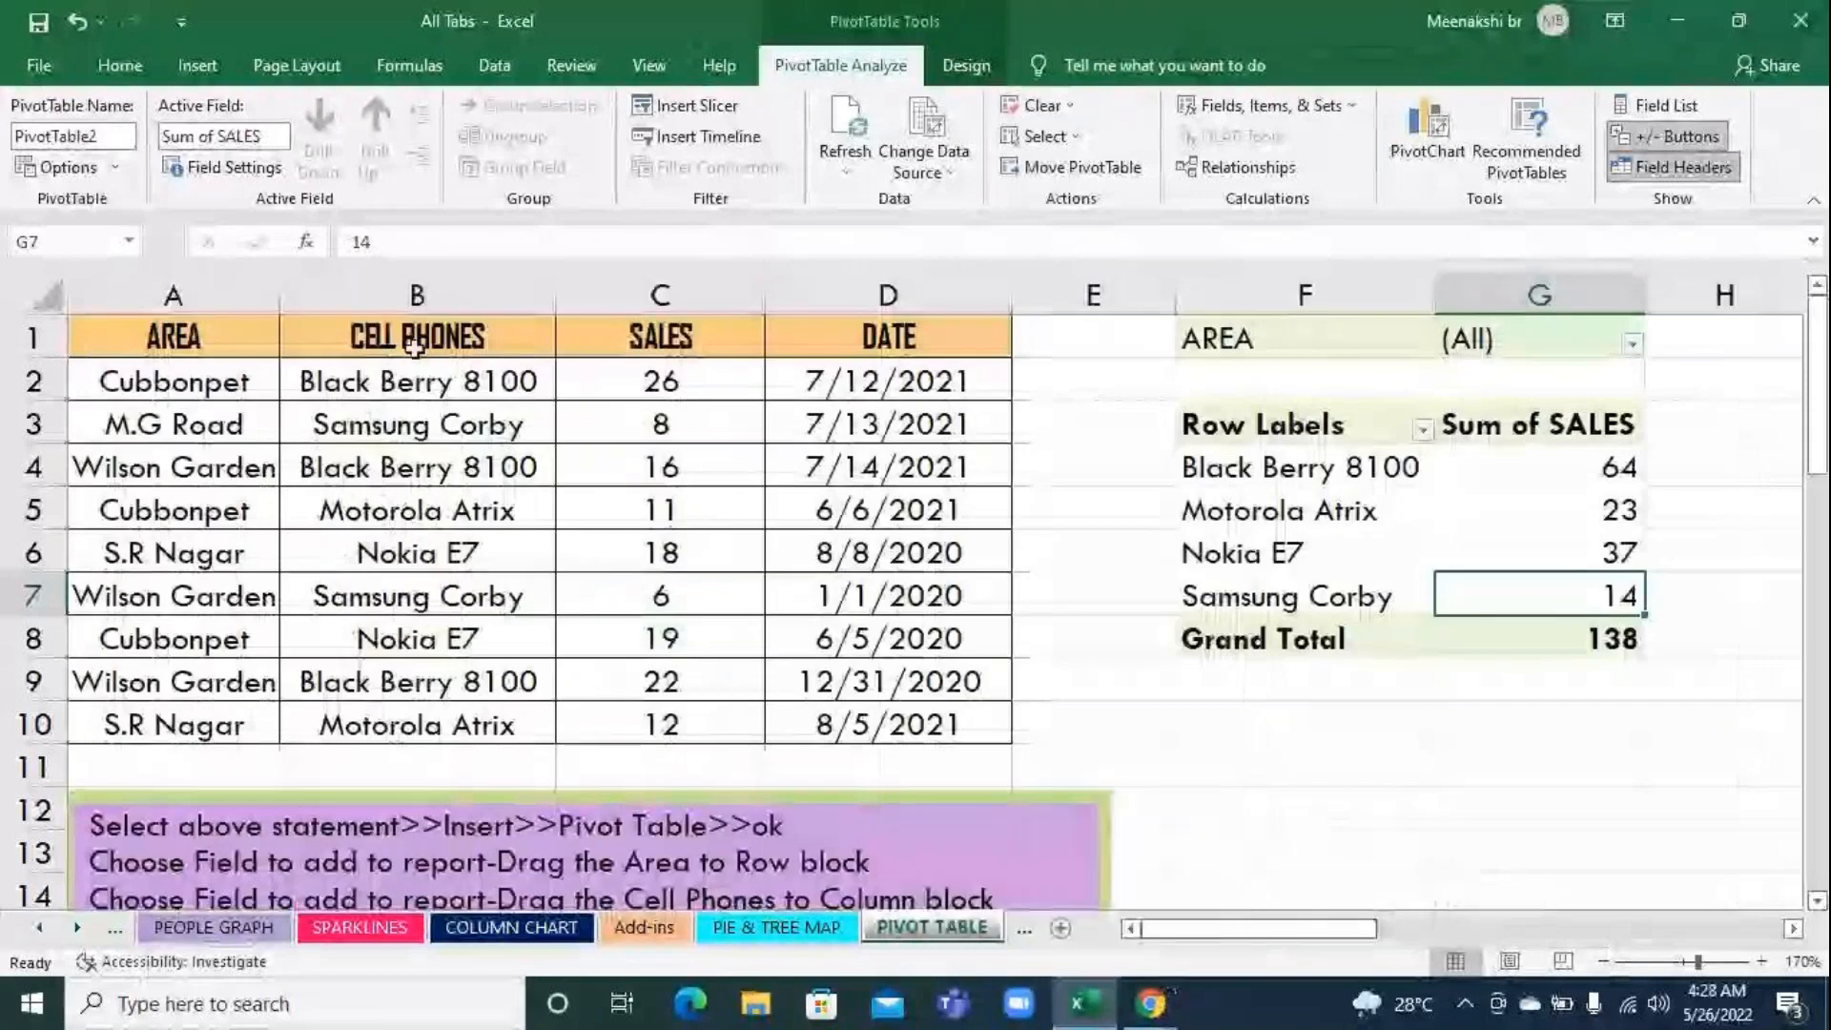
{"action": "left_click", "coordinate": [417, 553]}
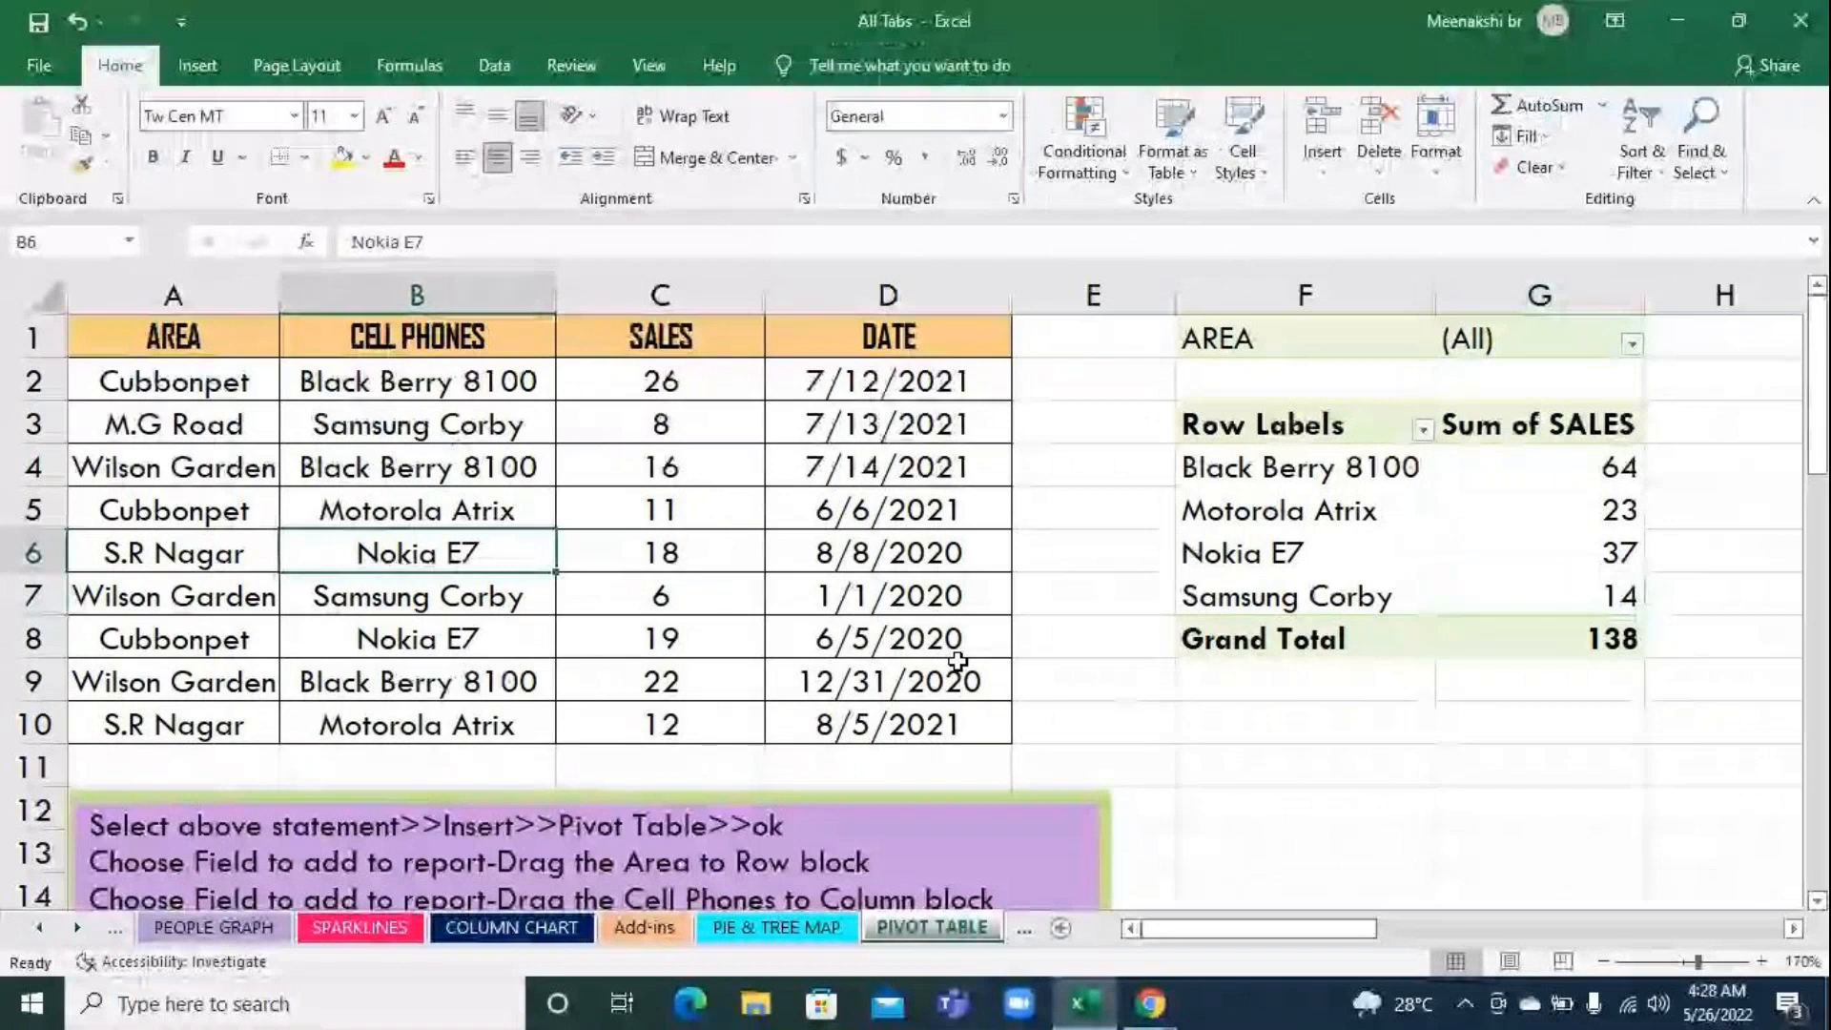
{"action": "type", "text": "iphone"}
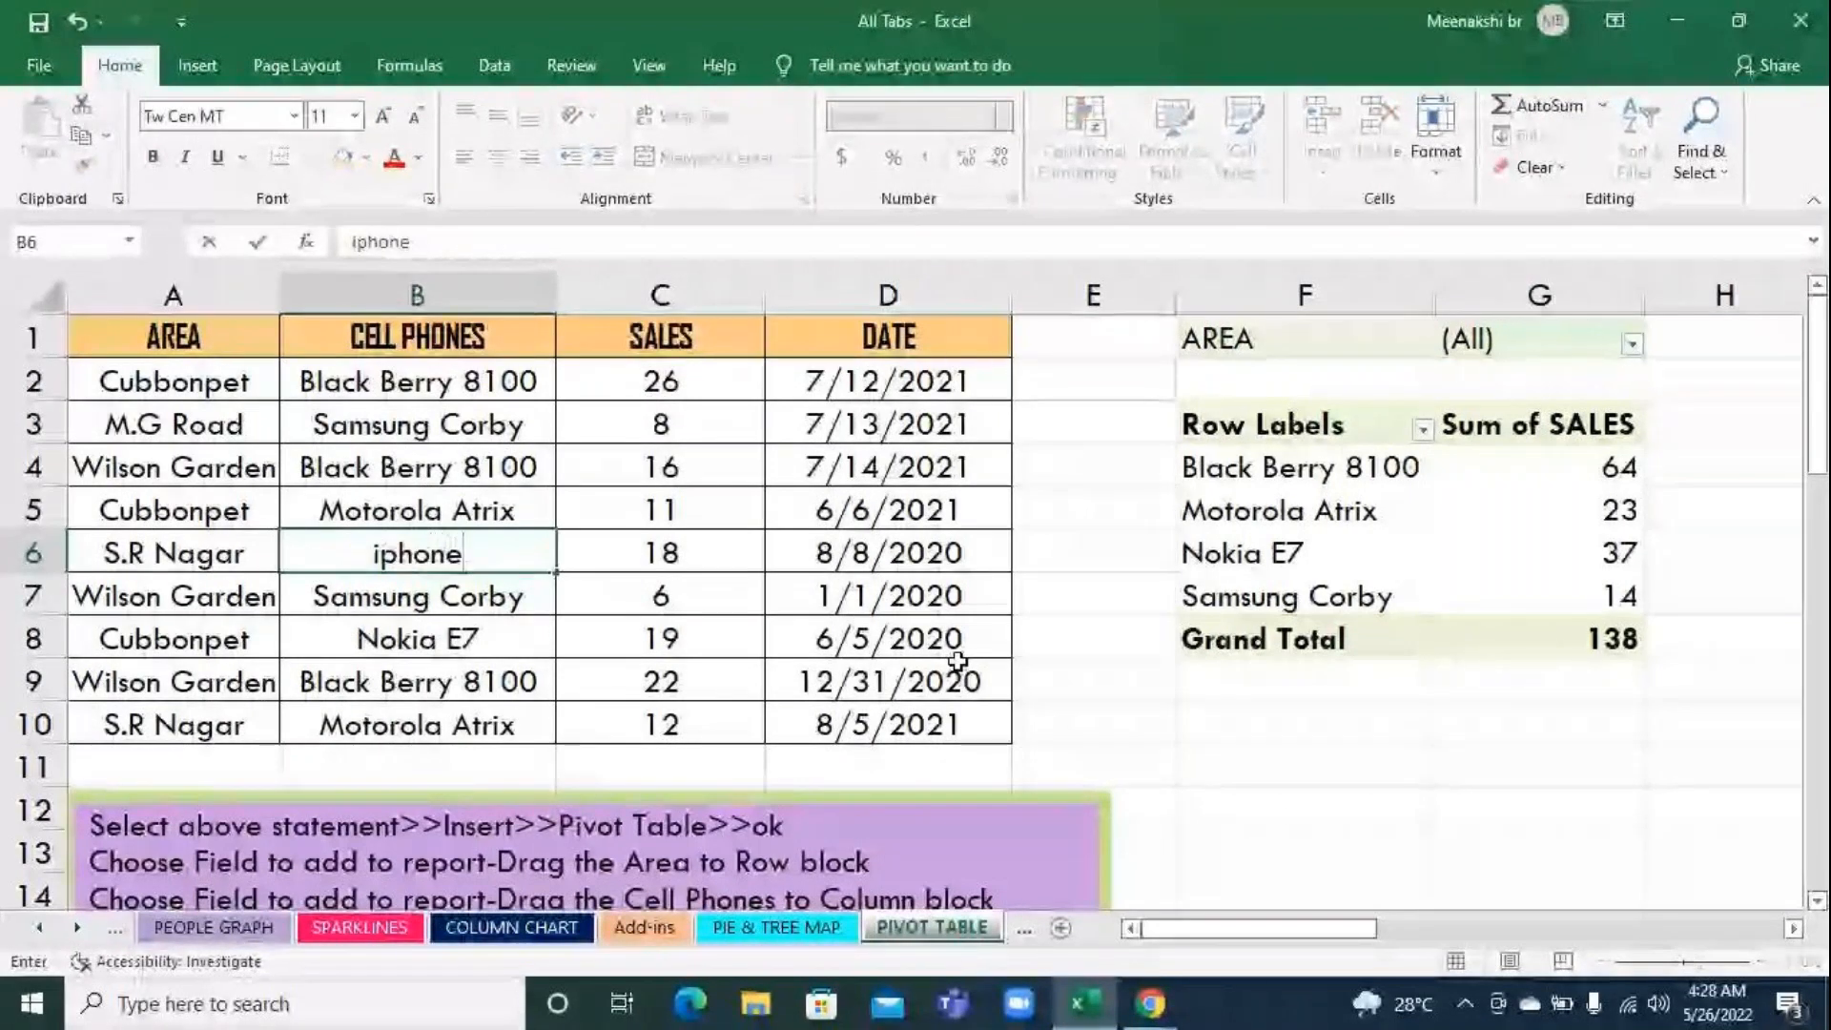
{"action": "key", "text": "Tab"}
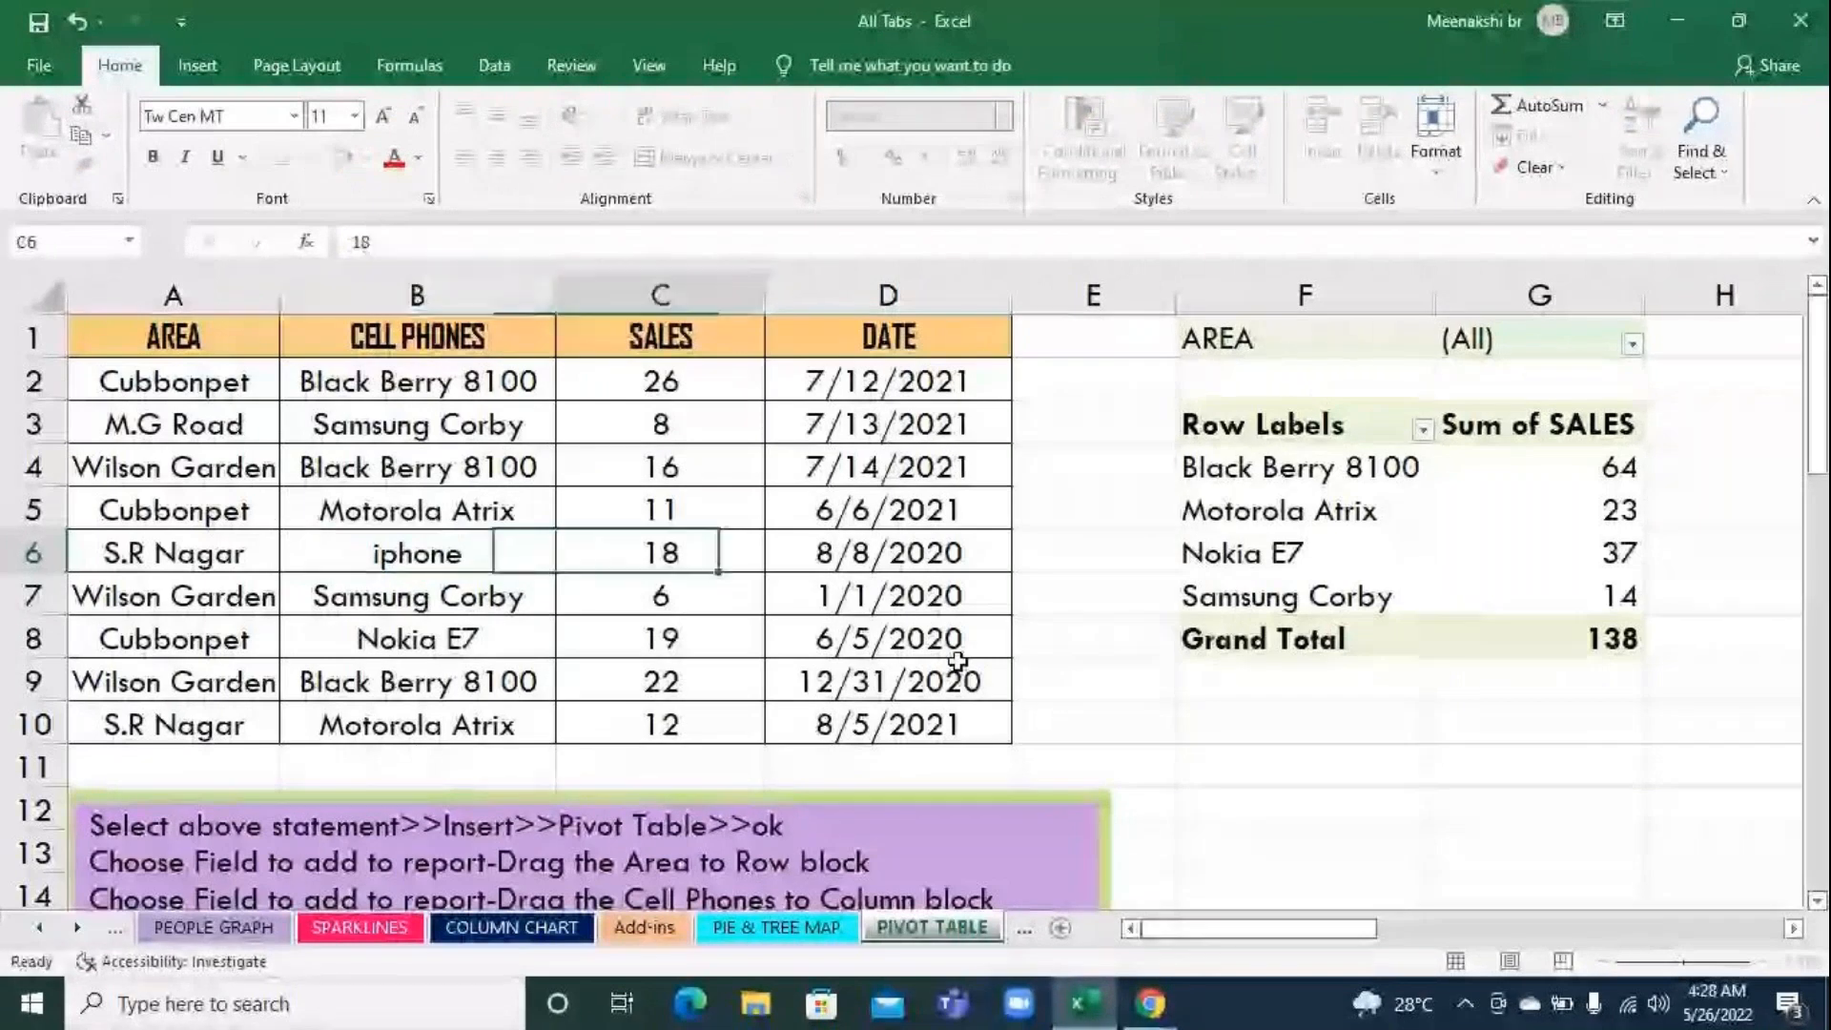
{"action": "type", "text": "89"}
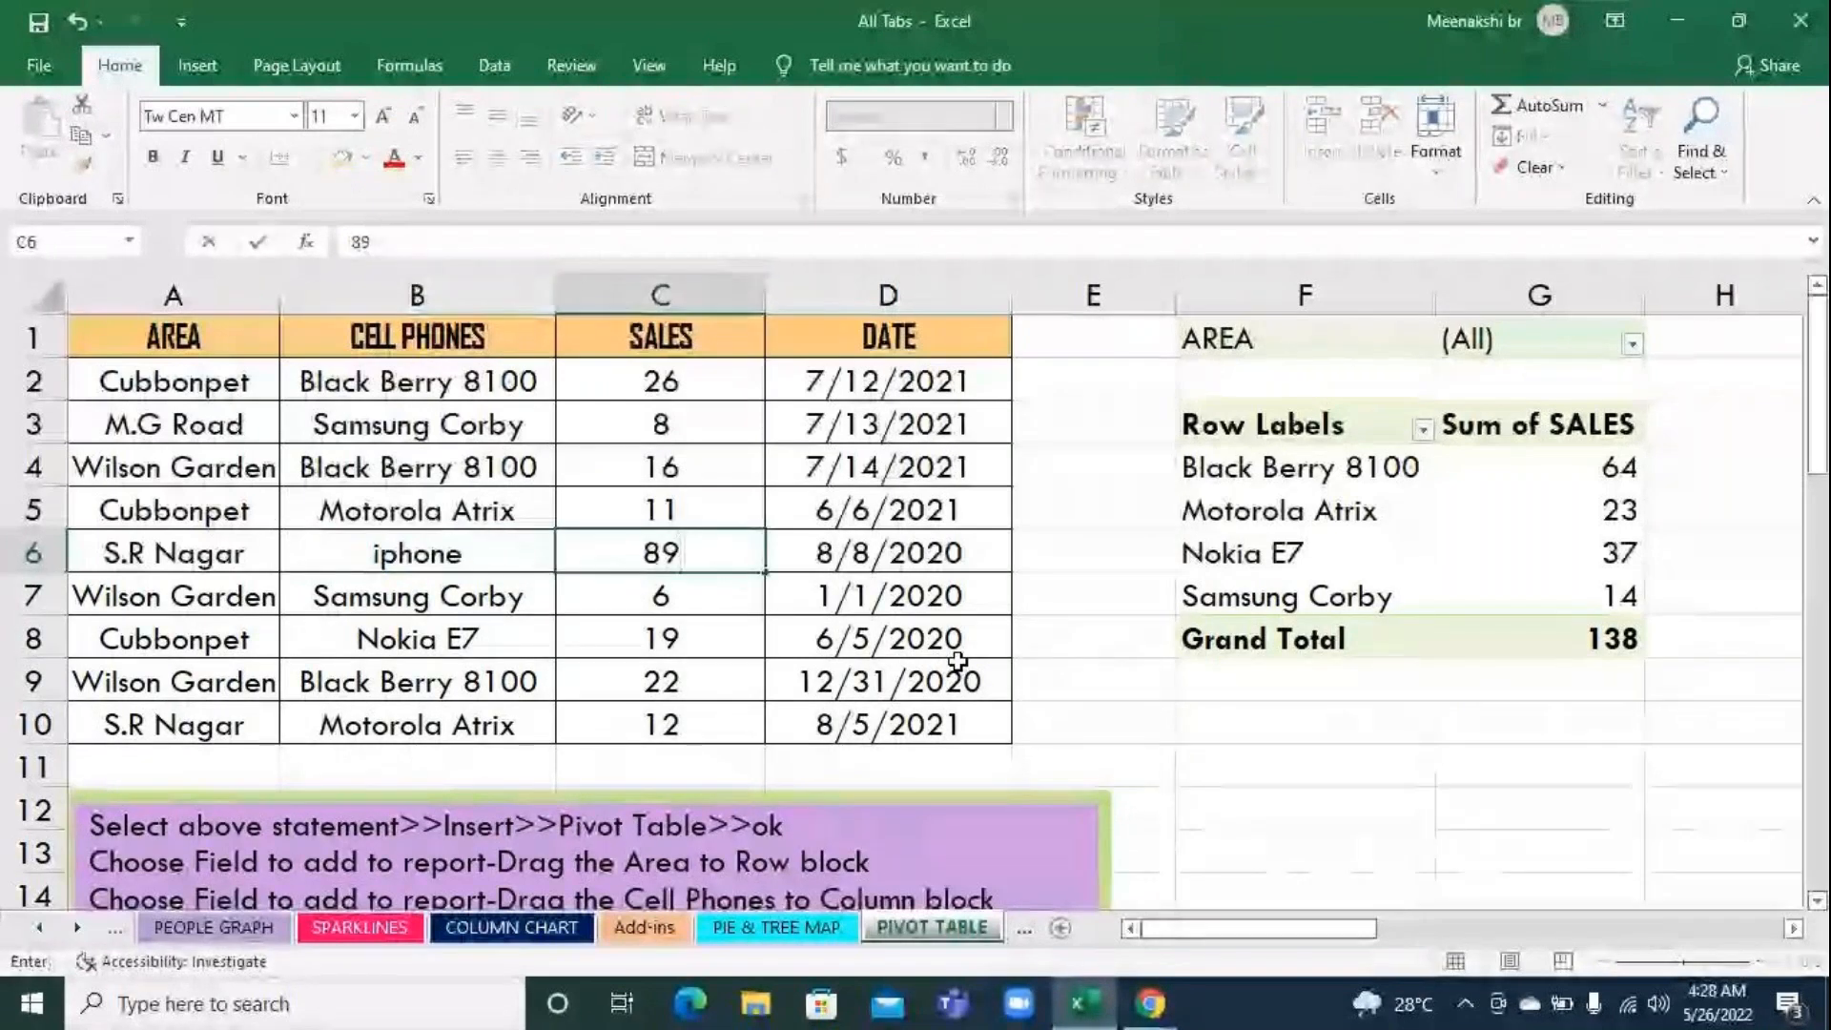
{"action": "key", "text": "Return"}
In the Cubbonpet record on row 8, change the cell phone to iphone and the sales to 123
{"action": "left_click", "coordinate": [425, 639]}
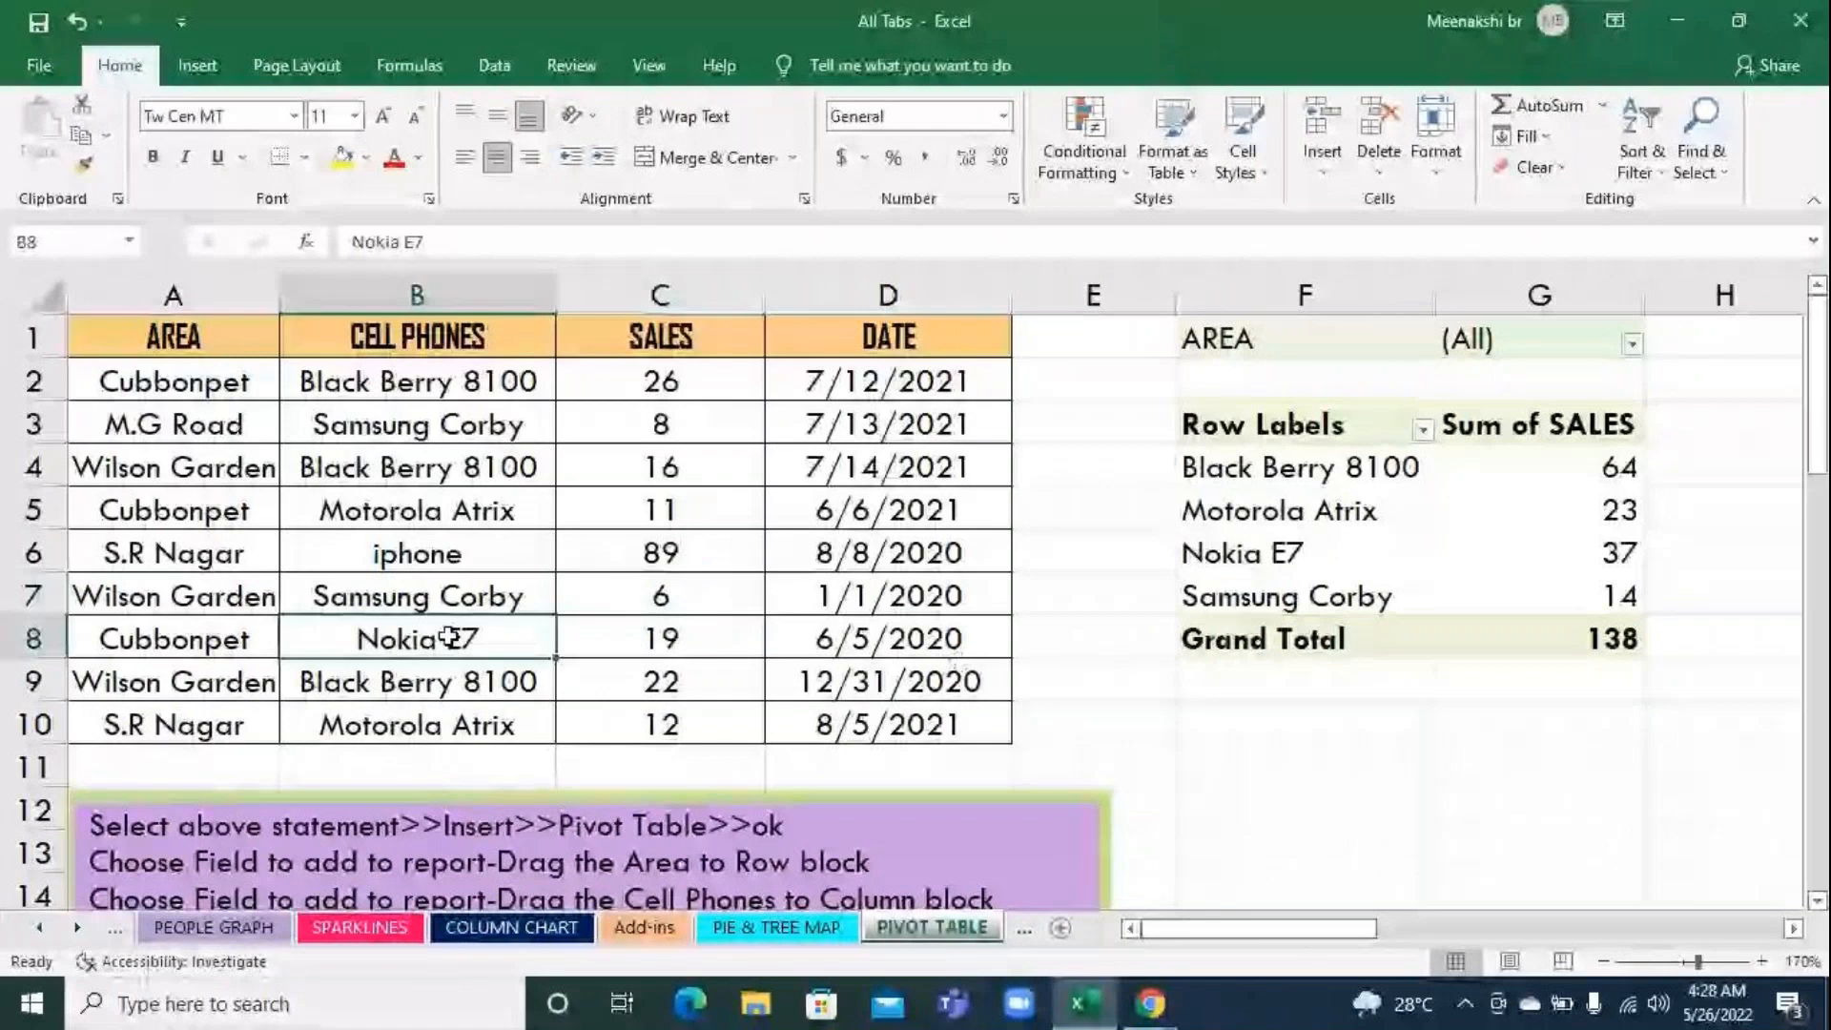
{"action": "type", "text": "iphone"}
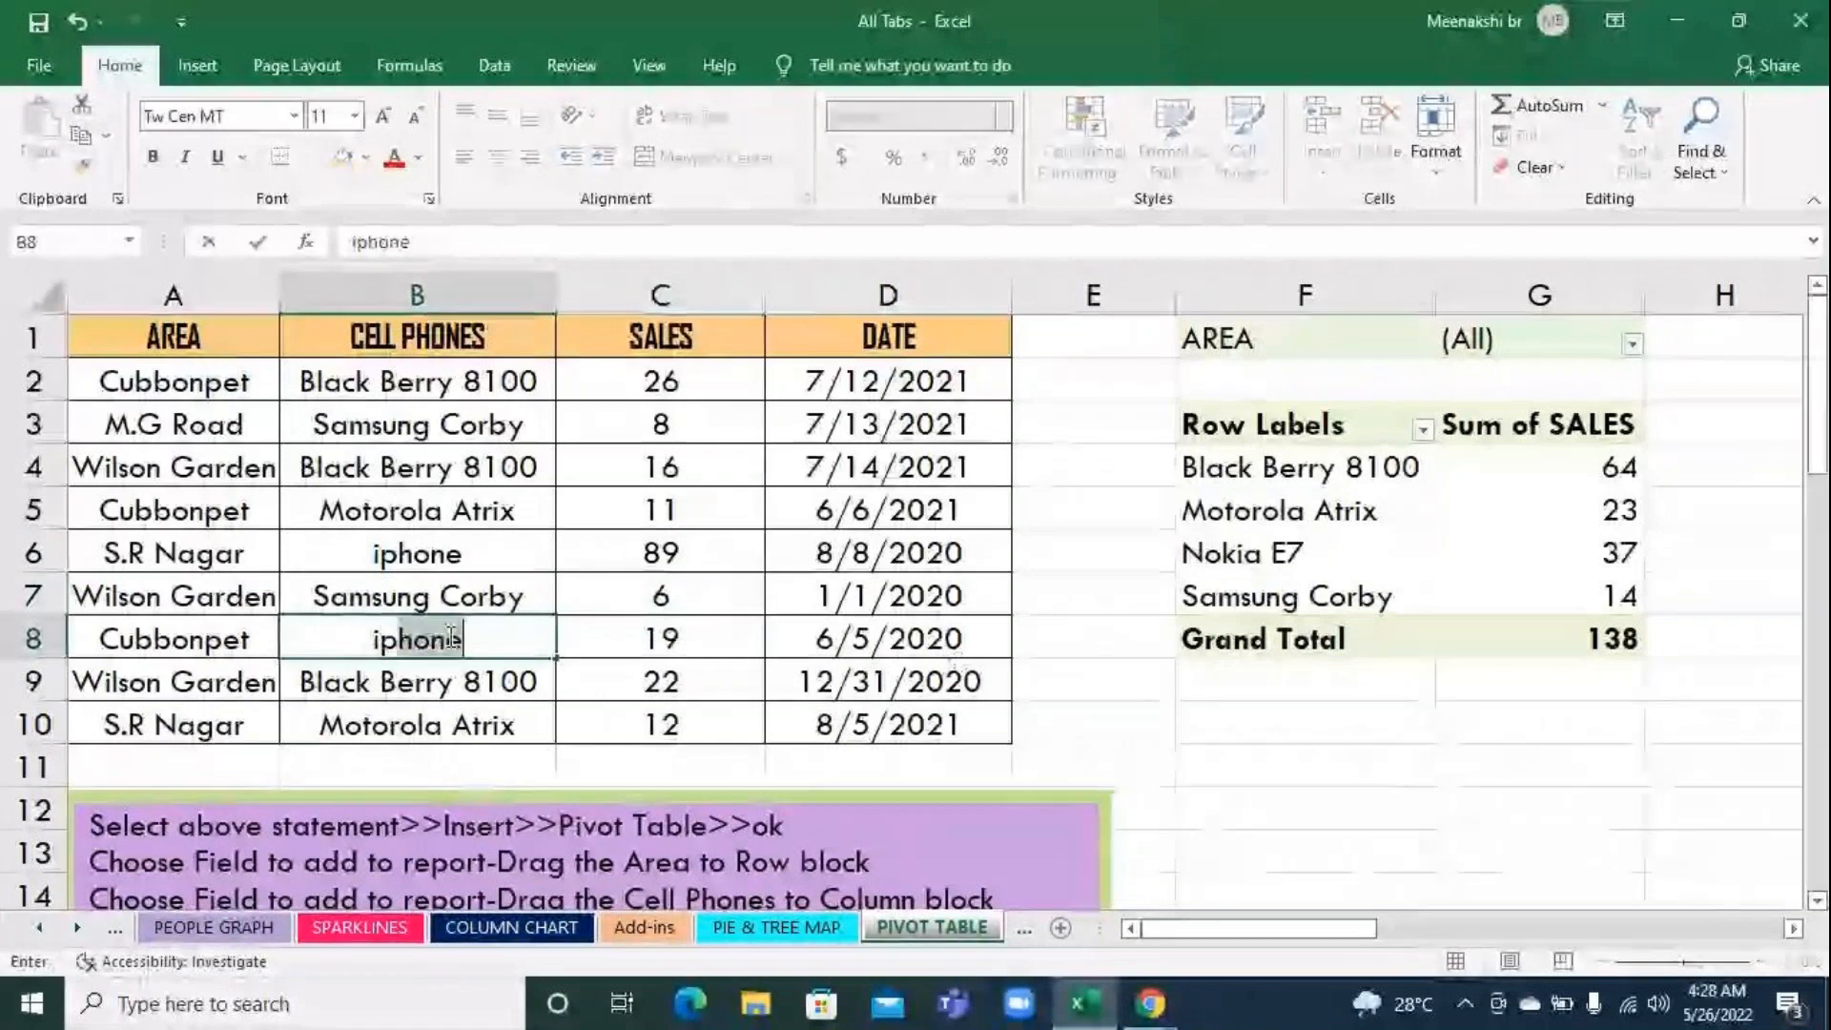
{"action": "key", "text": "Return"}
{"action": "left_click", "coordinate": [635, 639]}
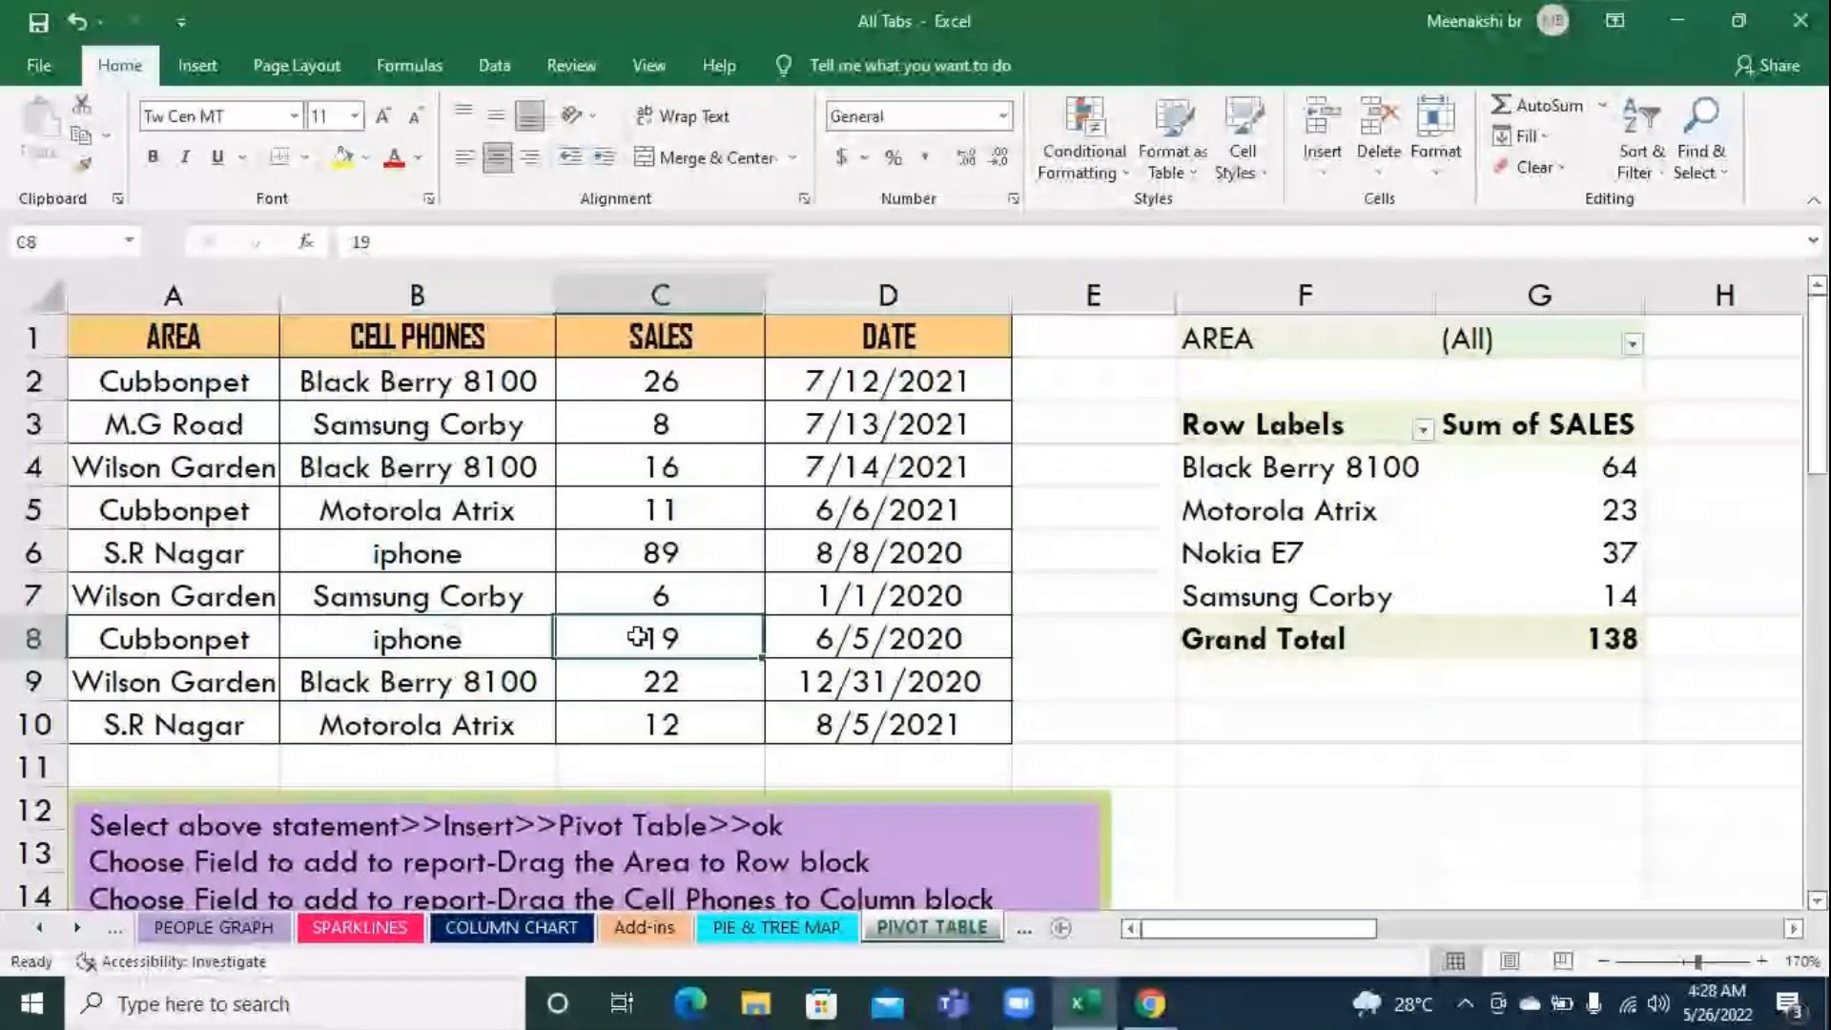
{"action": "type", "text": "2"}
{"action": "key", "text": "BackSpace"}
{"action": "type", "text": "123"}
{"action": "key", "text": "Return"}
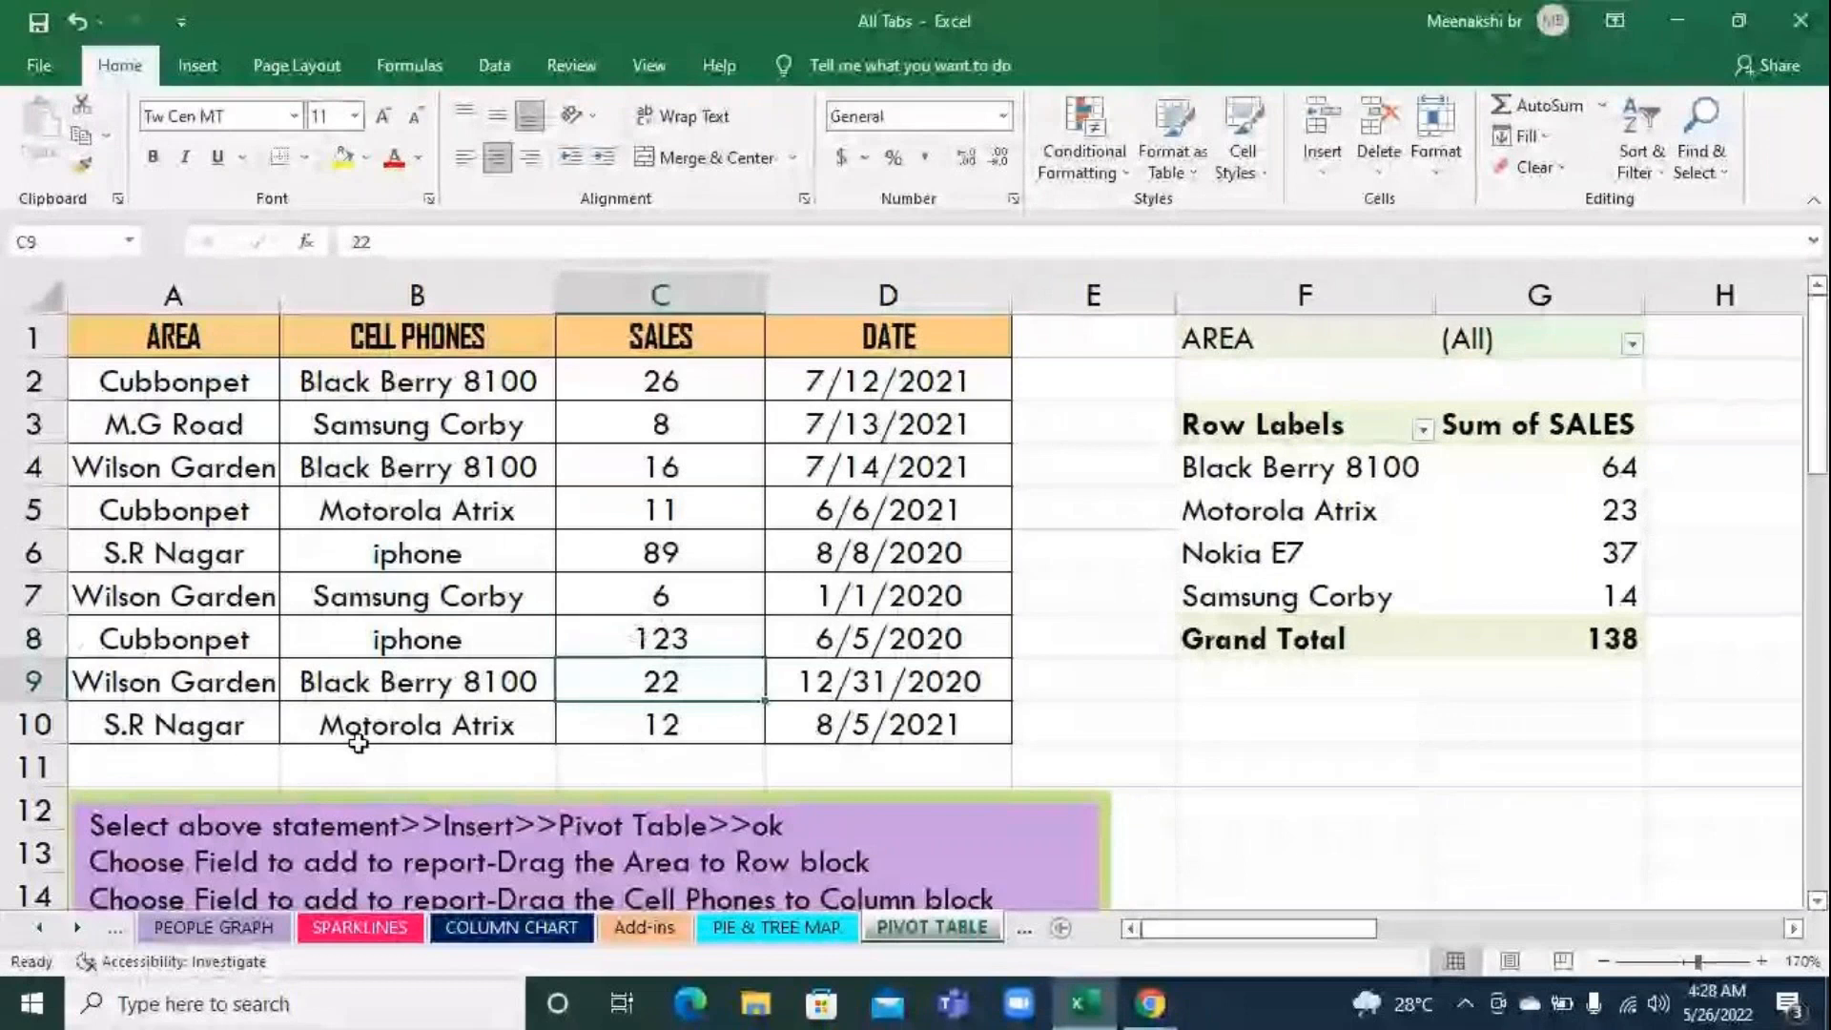
In the last S.R Nagar record on row 10, change the cell phone to iphone and the sales to 59
{"action": "left_click", "coordinate": [391, 725]}
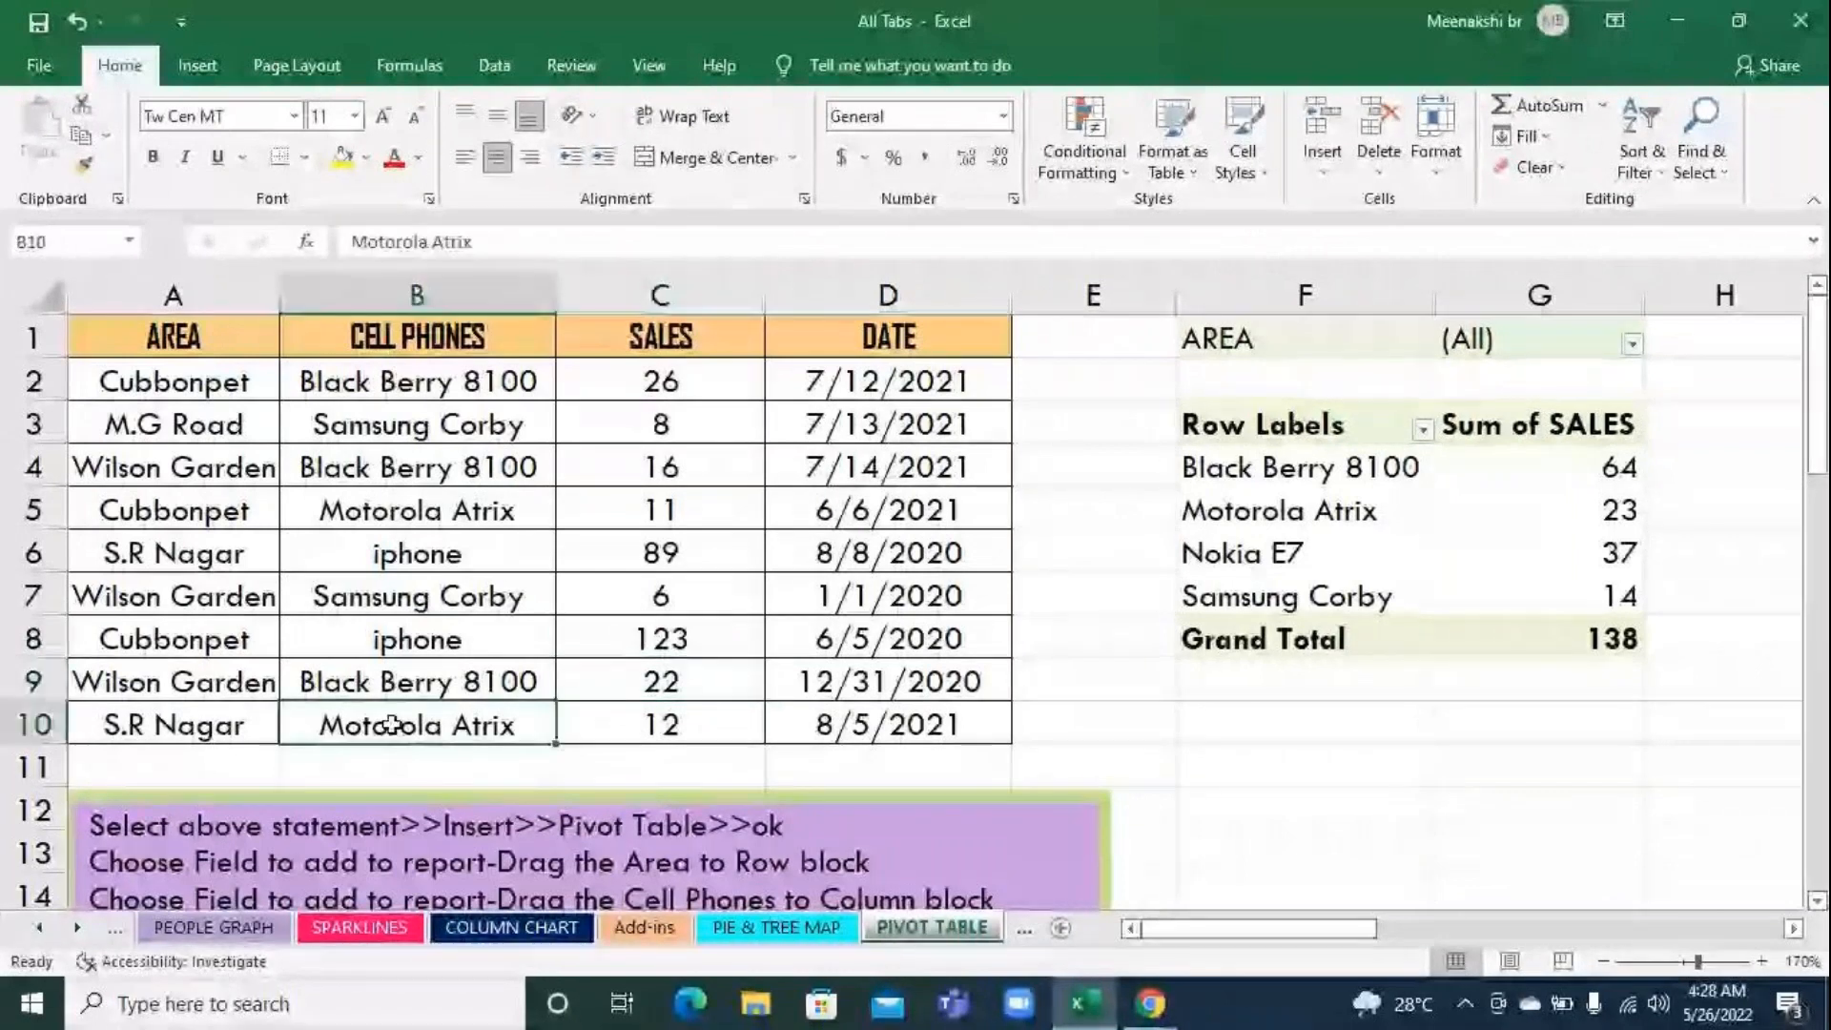
{"action": "type", "text": "iphone"}
{"action": "key", "text": "Return"}
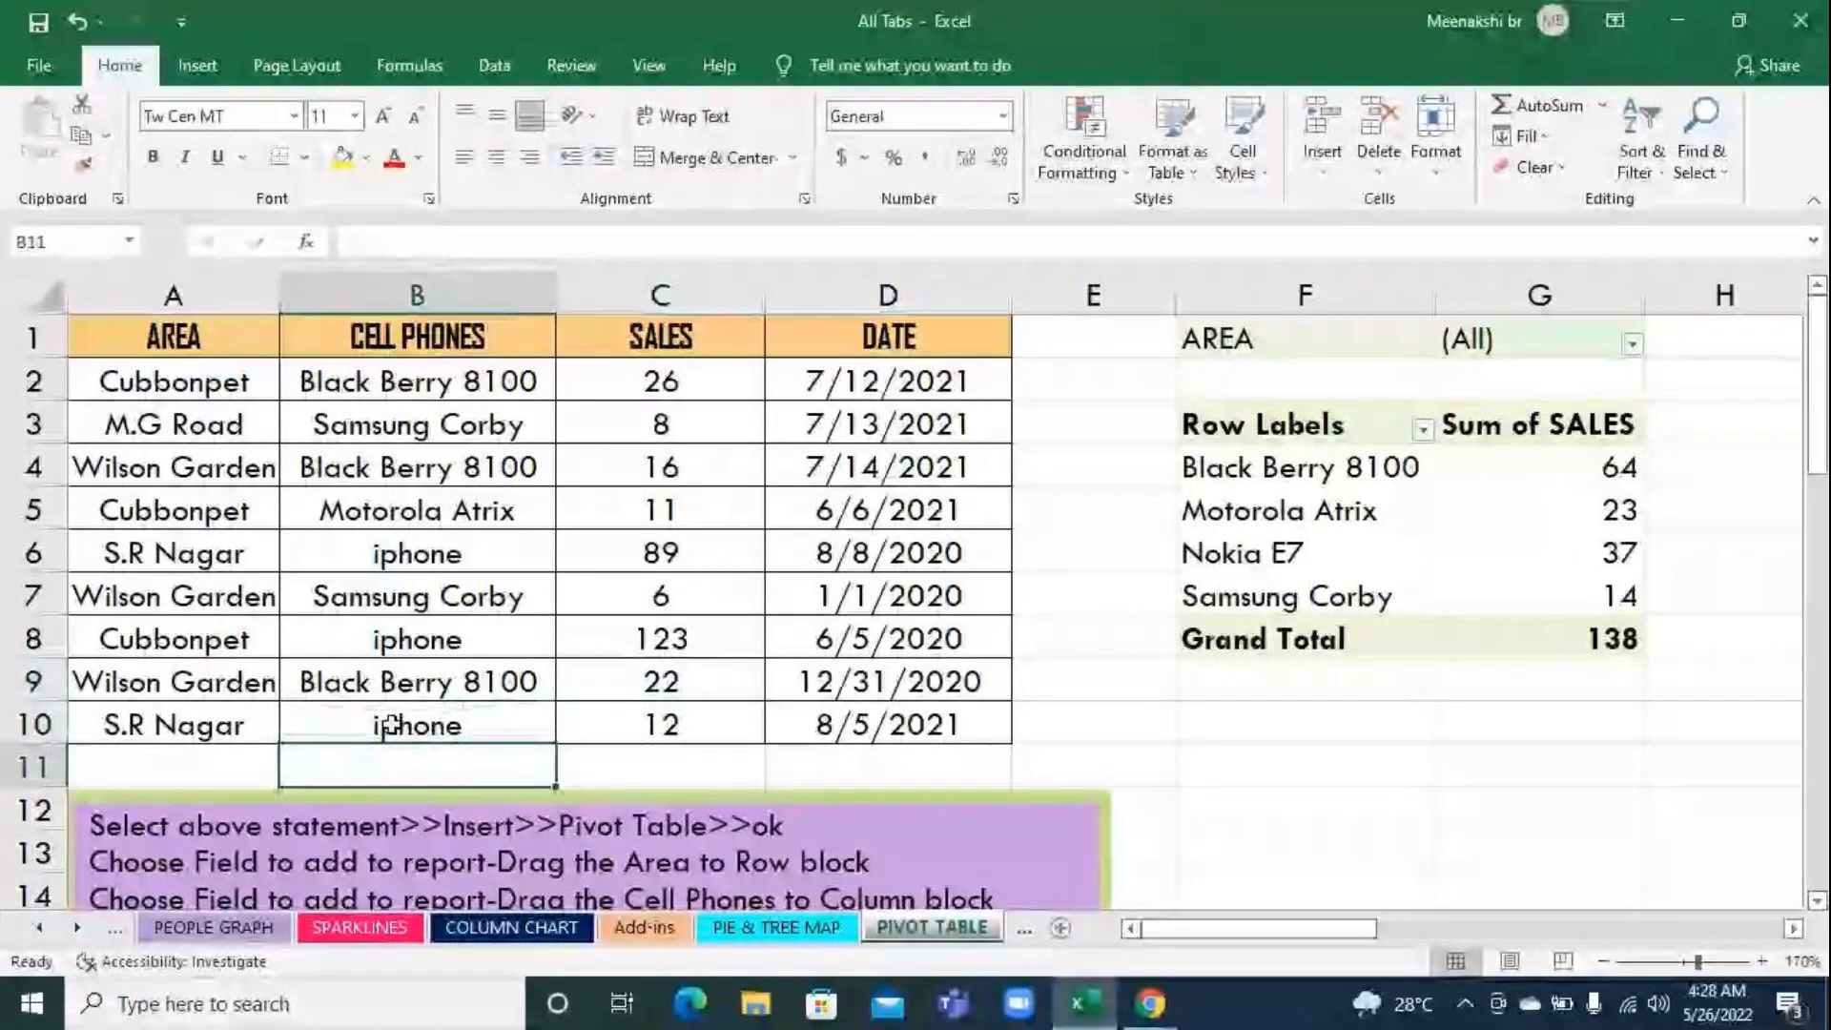
{"action": "left_click", "coordinate": [551, 727]}
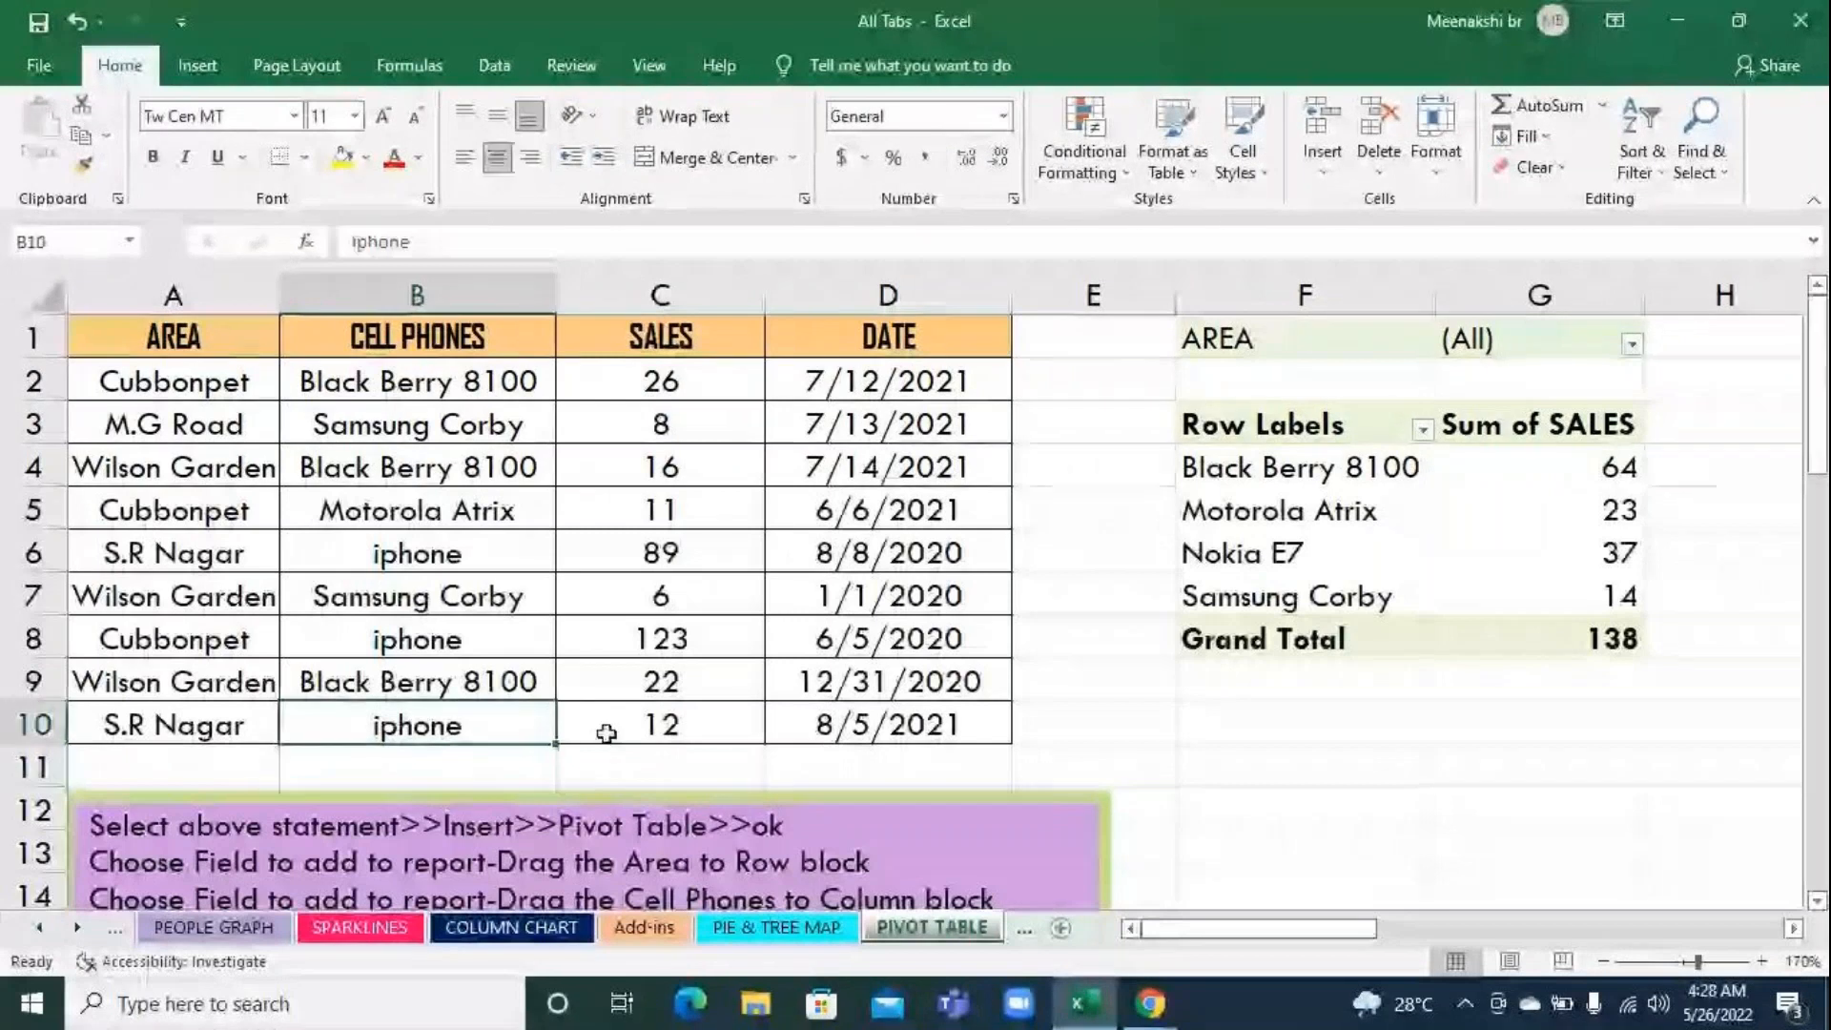
{"action": "double_click", "coordinate": [608, 735]}
{"action": "key", "text": "BackSpace"}
{"action": "key", "text": "BackSpace"}
{"action": "type", "text": "59"}
{"action": "key", "text": "Return"}
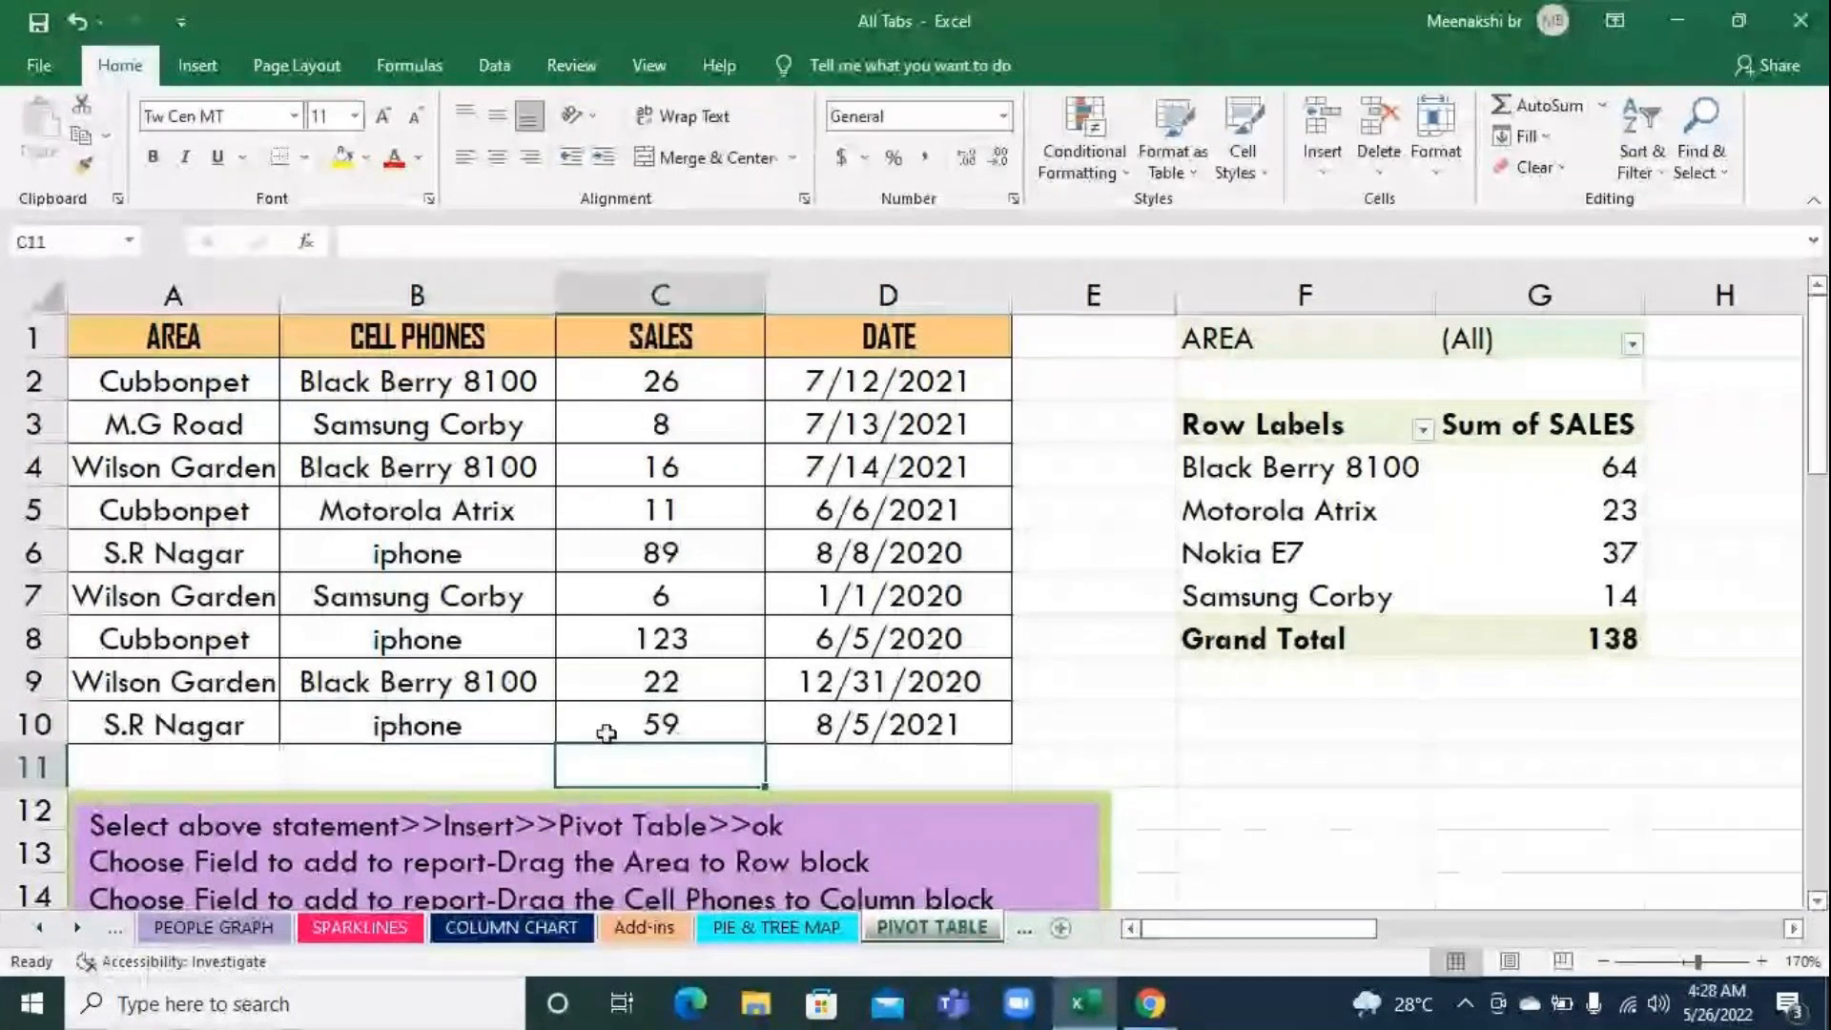
Check whether the pivot table's row labels reflect the edited source records
{"action": "left_click", "coordinate": [1111, 684]}
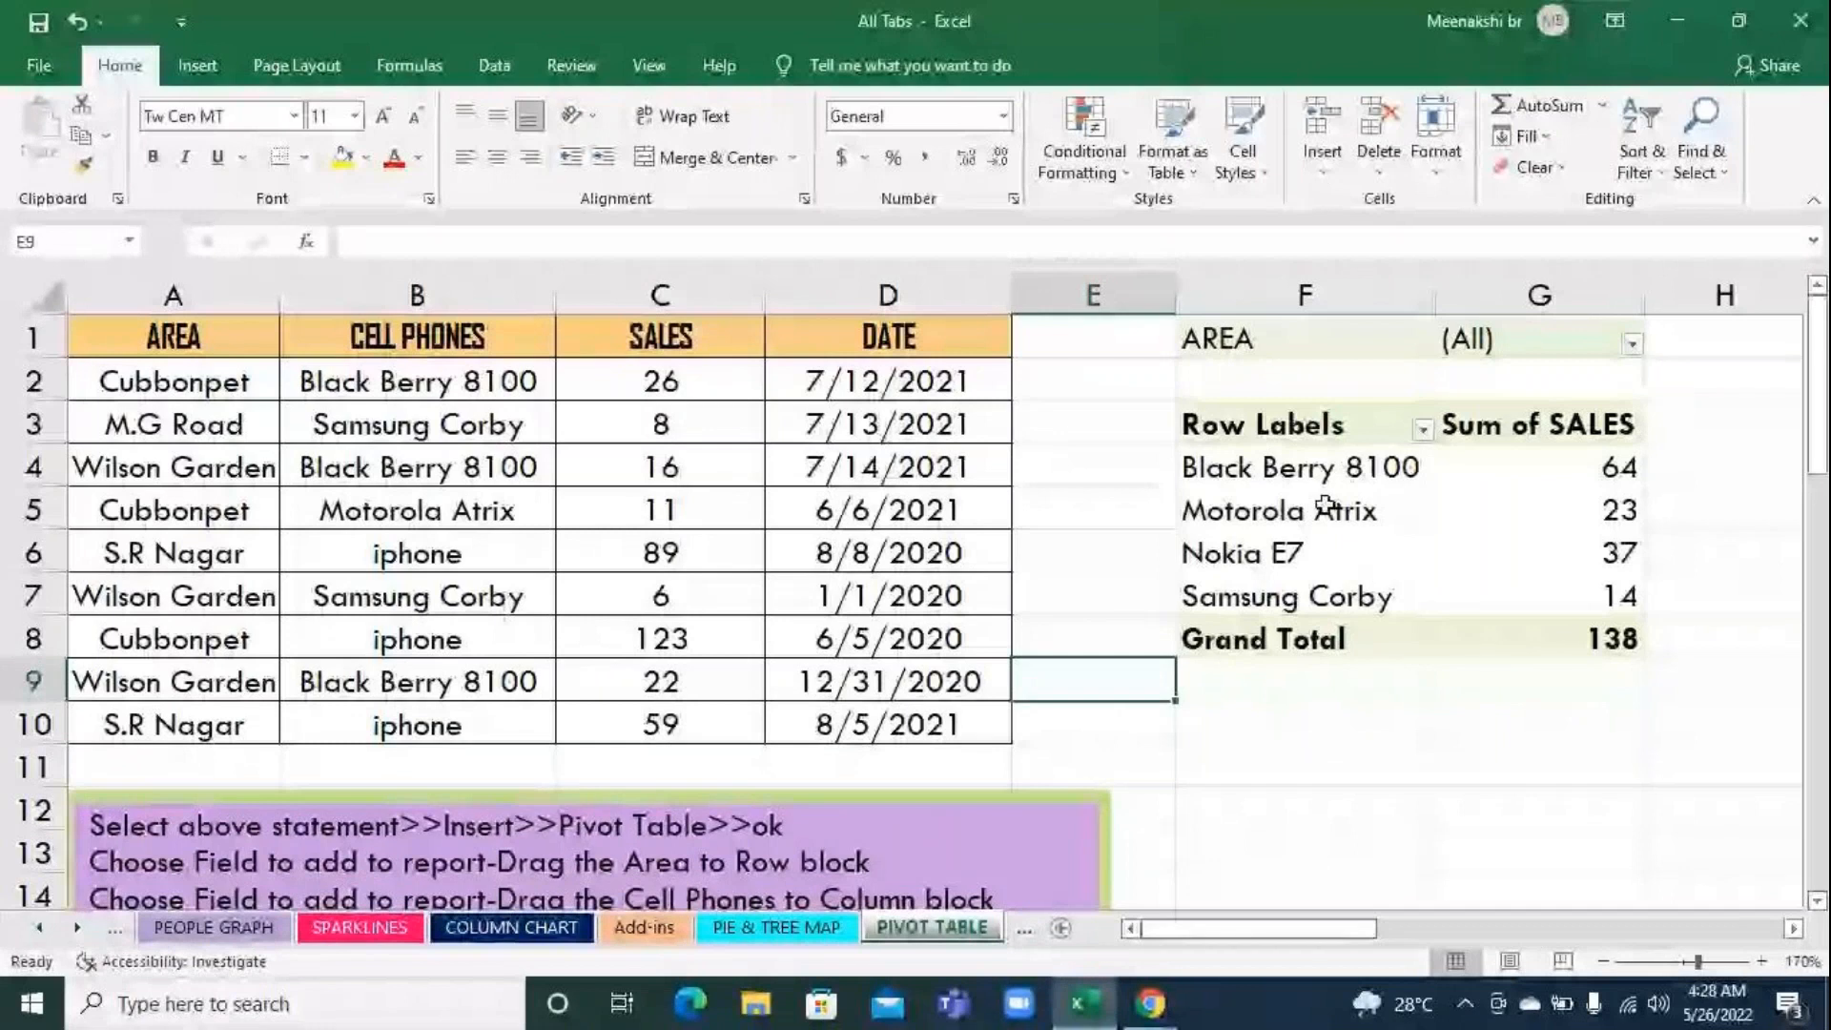
{"action": "left_click", "coordinate": [1418, 527]}
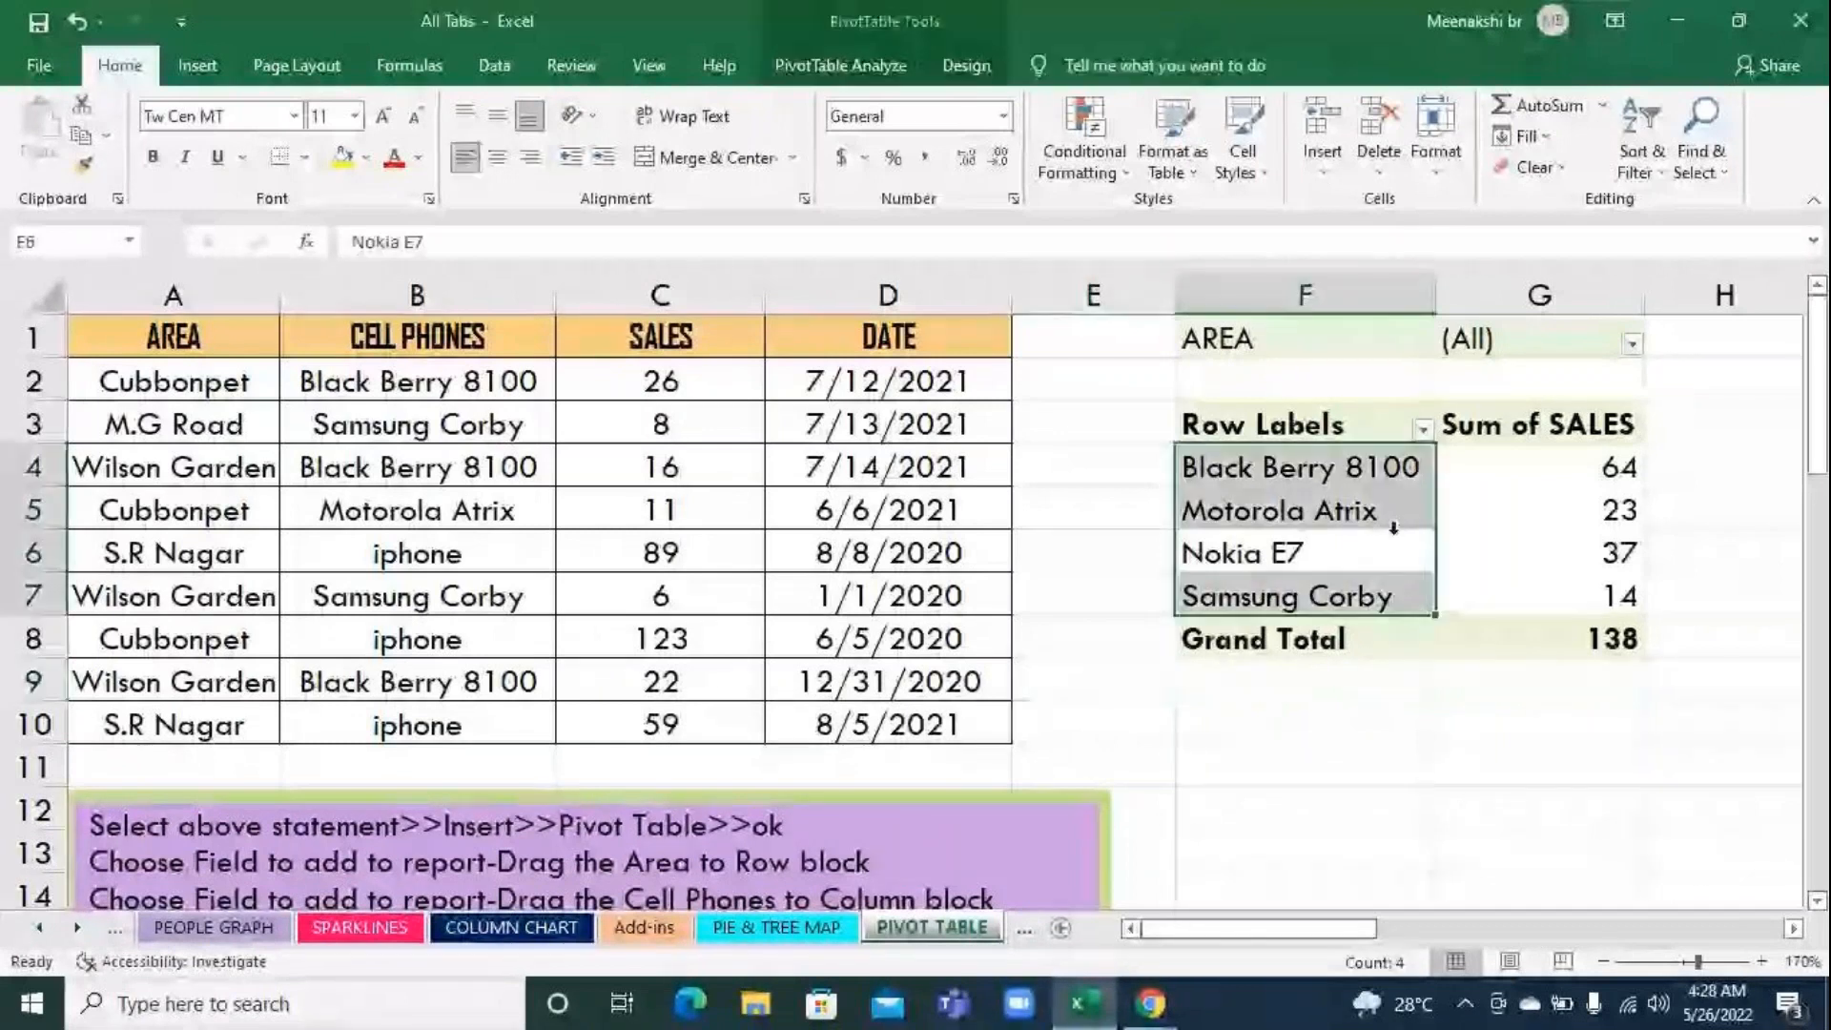
{"action": "left_click", "coordinate": [1391, 529]}
{"action": "left_click", "coordinate": [1305, 528]}
{"action": "left_click", "coordinate": [1302, 559]}
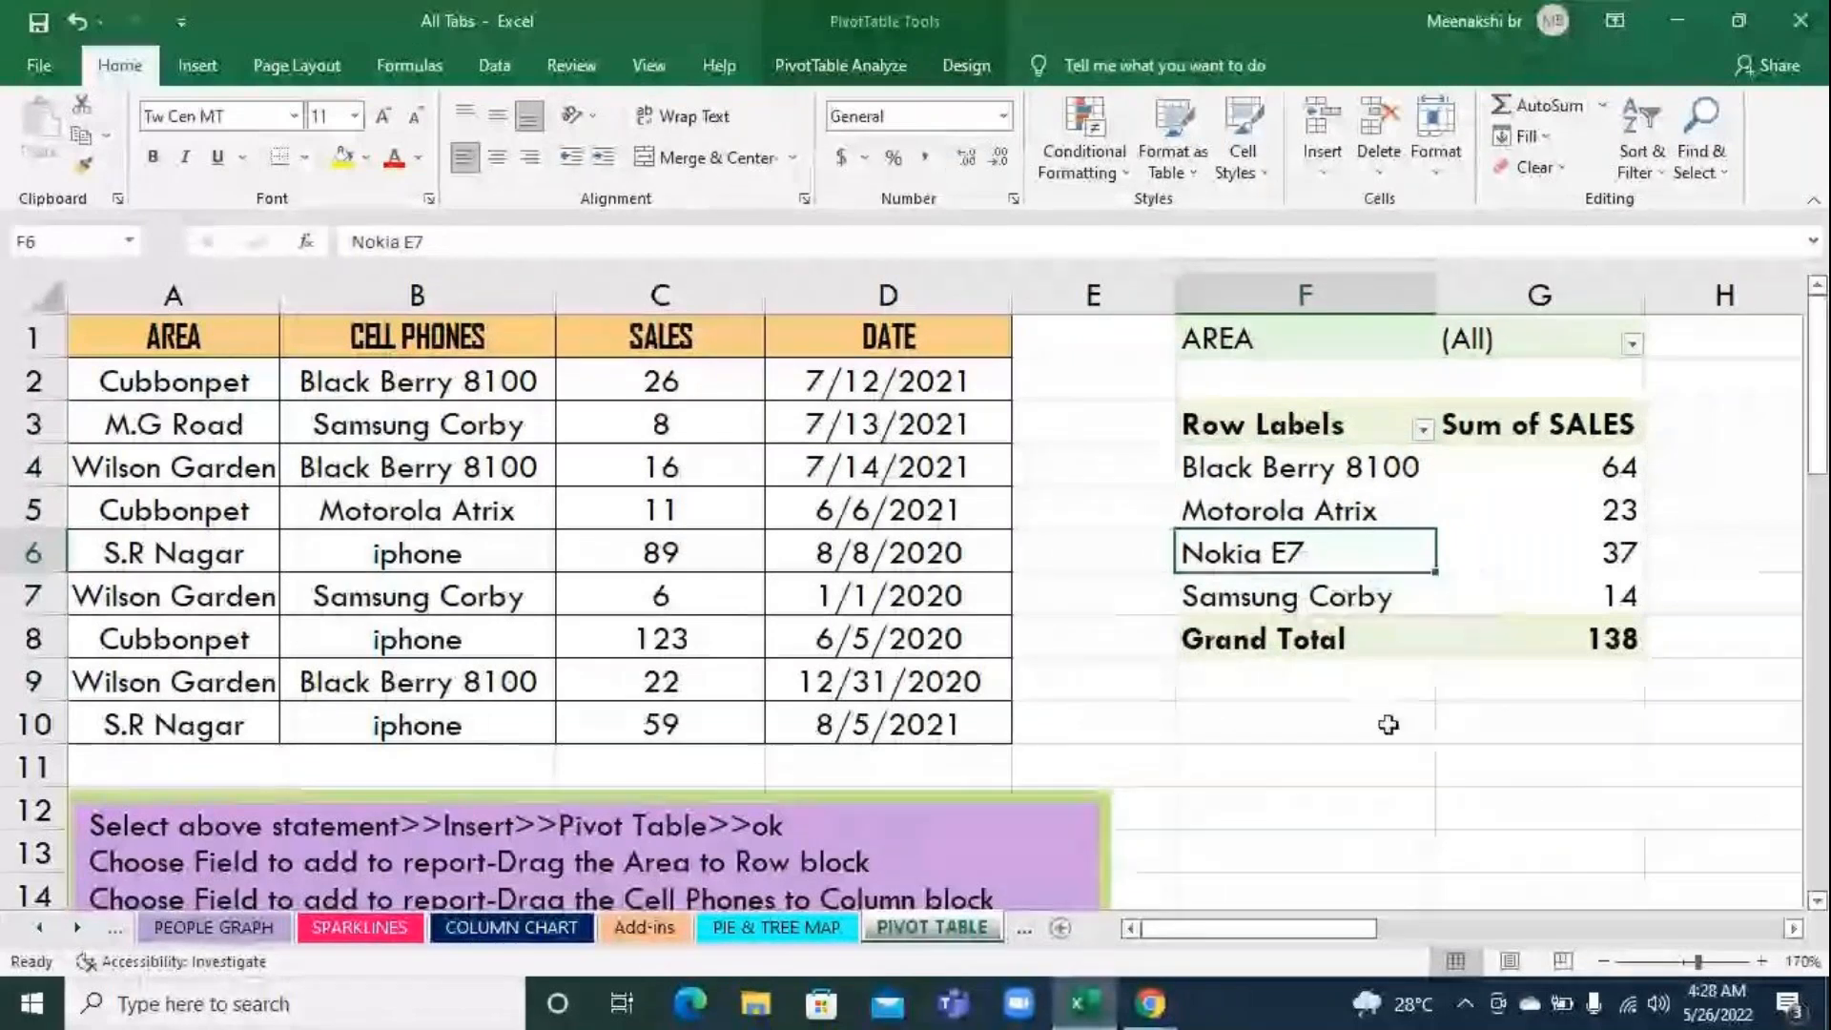
{"action": "left_click", "coordinate": [1481, 824]}
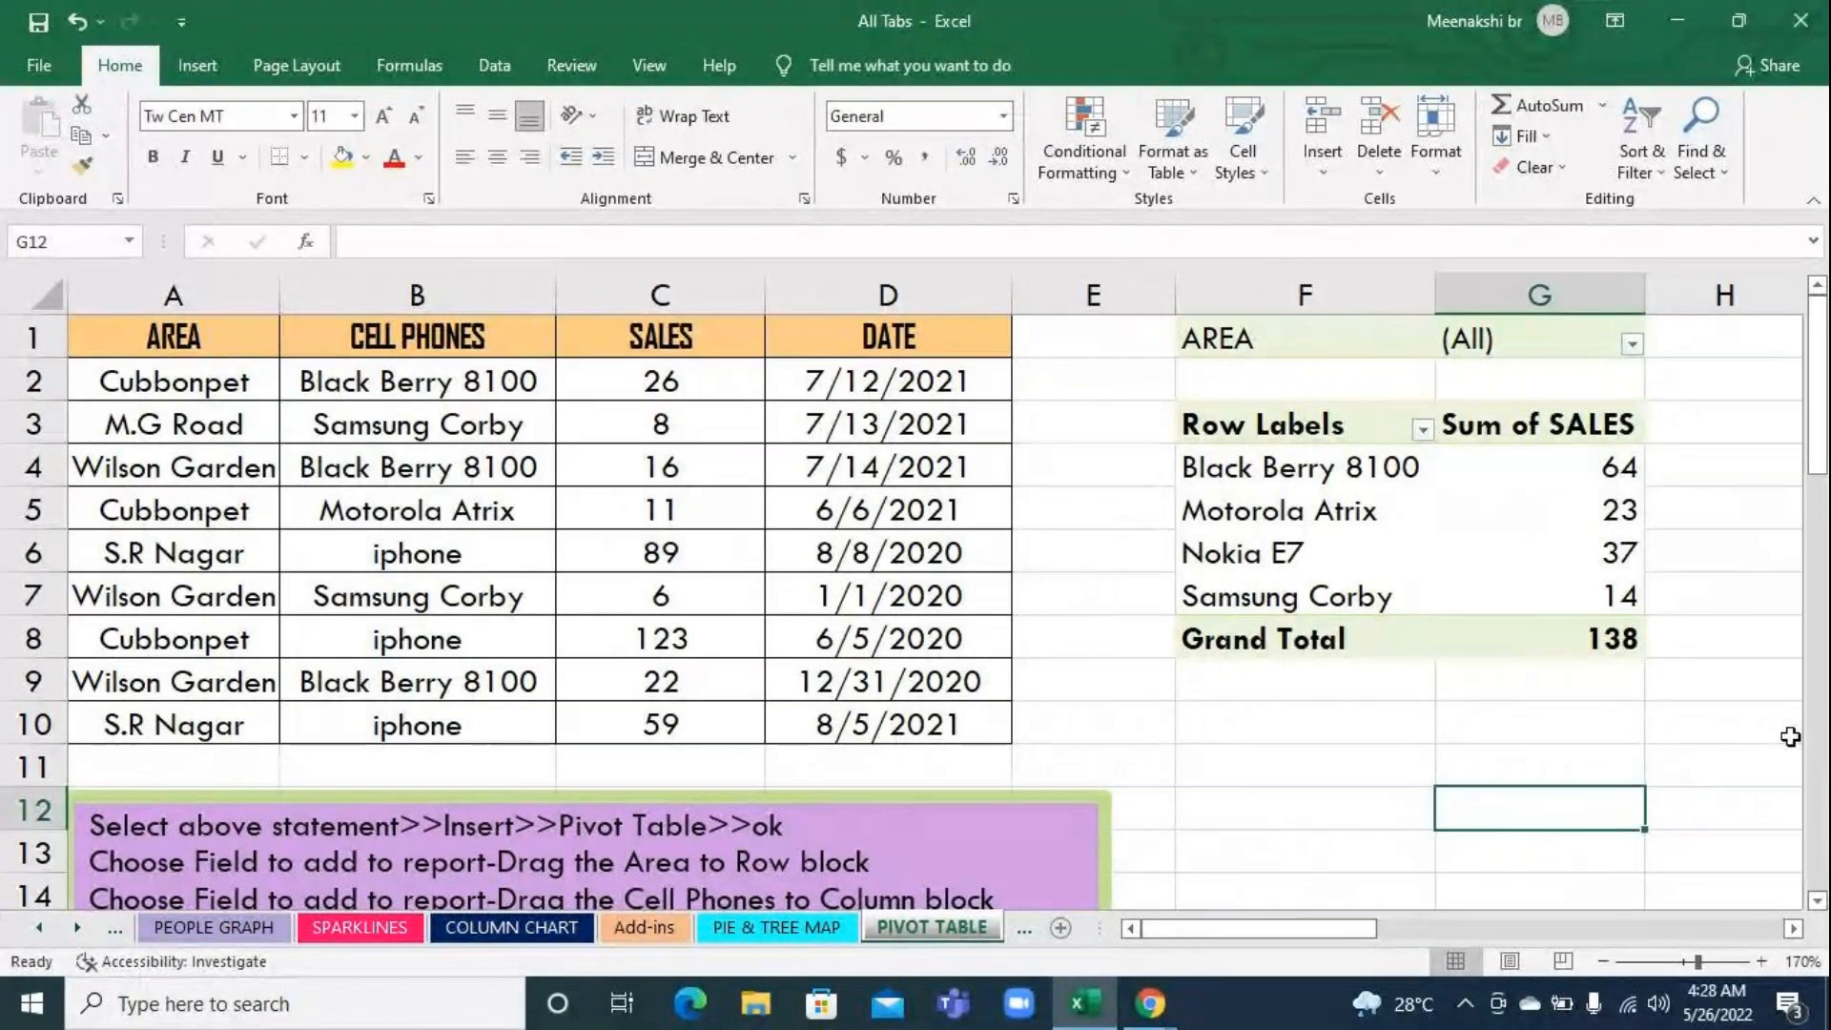
Refresh the pivot table so it picks up the edited source data
{"action": "left_click", "coordinate": [1316, 530]}
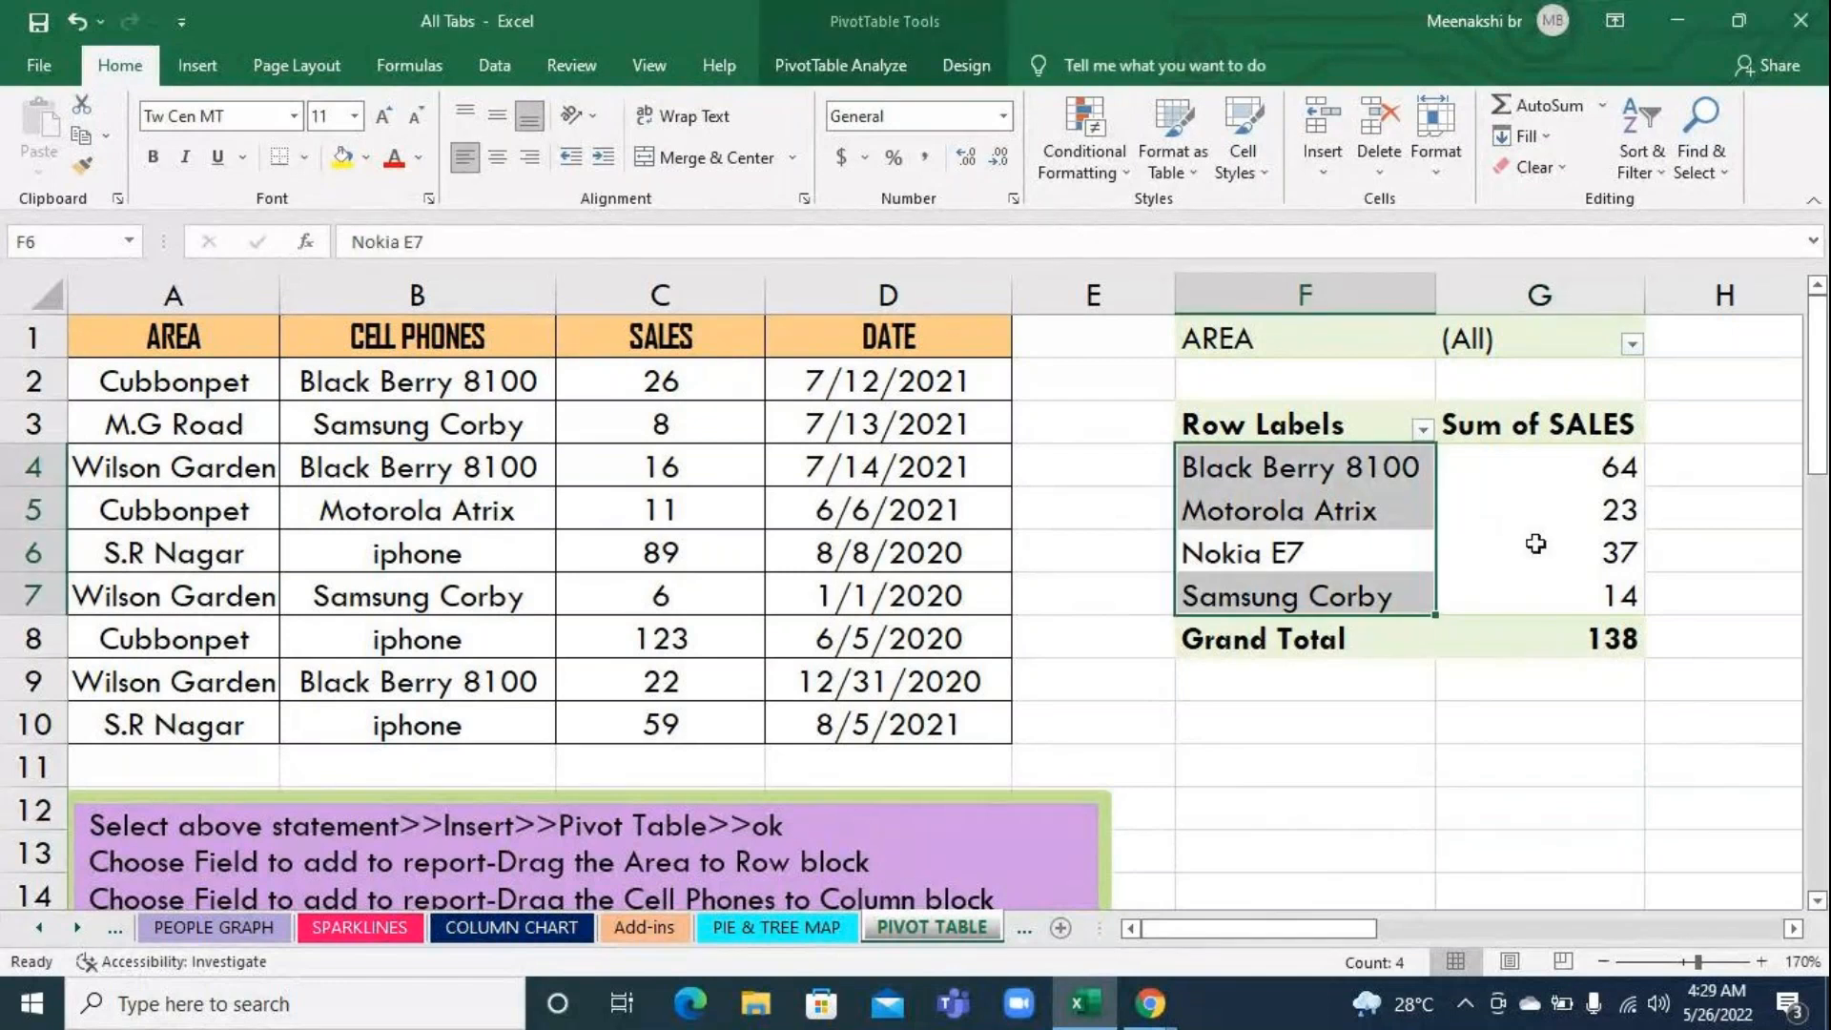
{"action": "left_click", "coordinate": [906, 68]}
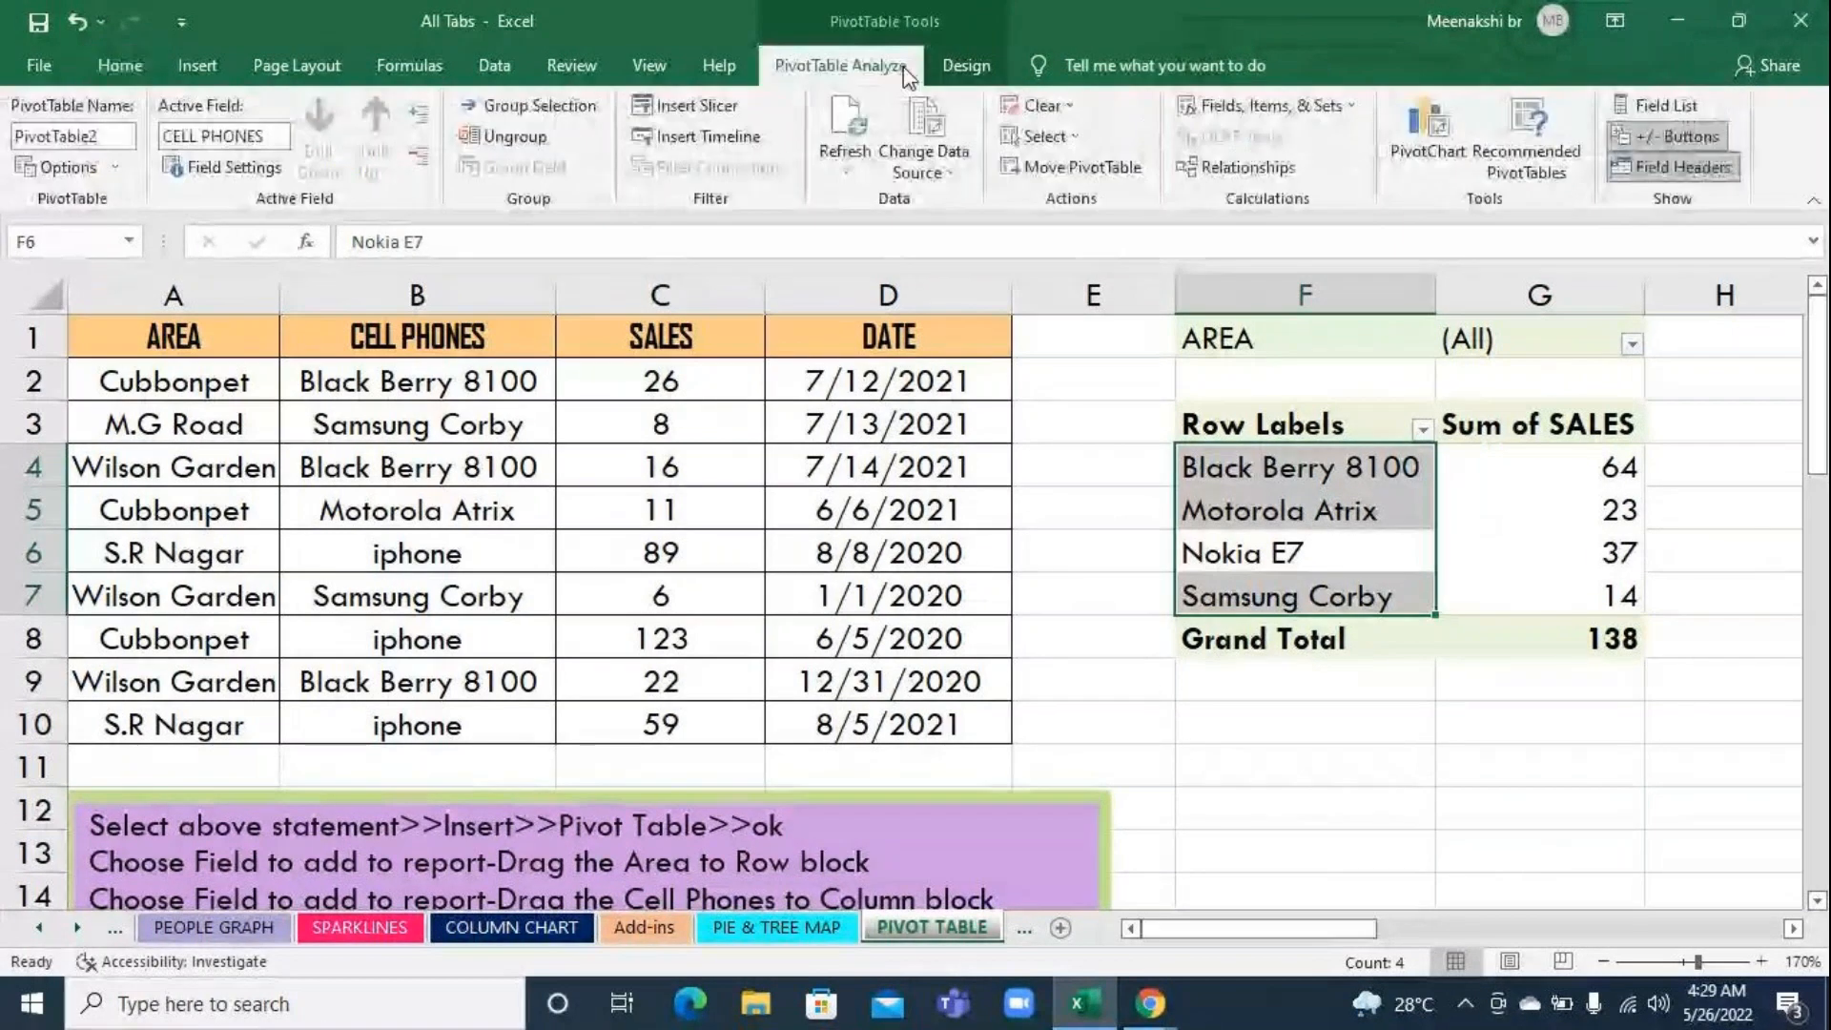
{"action": "left_click", "coordinate": [849, 119]}
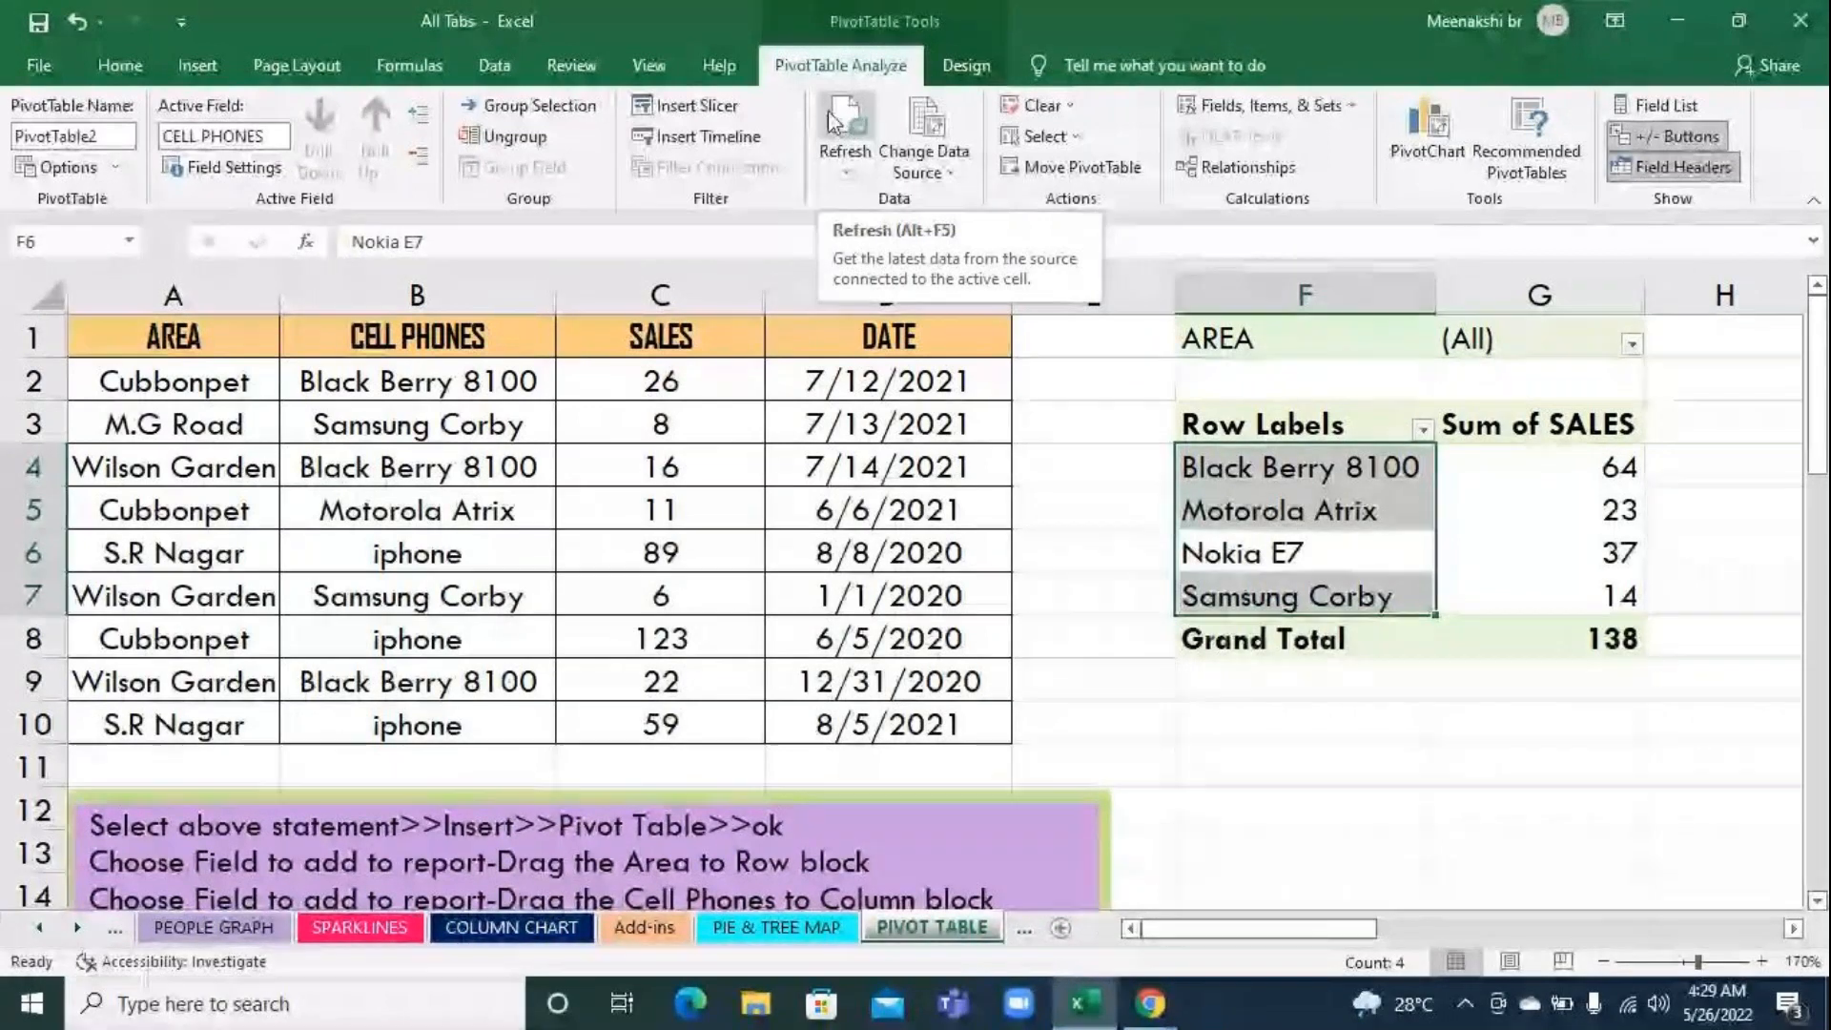
{"action": "left_click", "coordinate": [846, 121]}
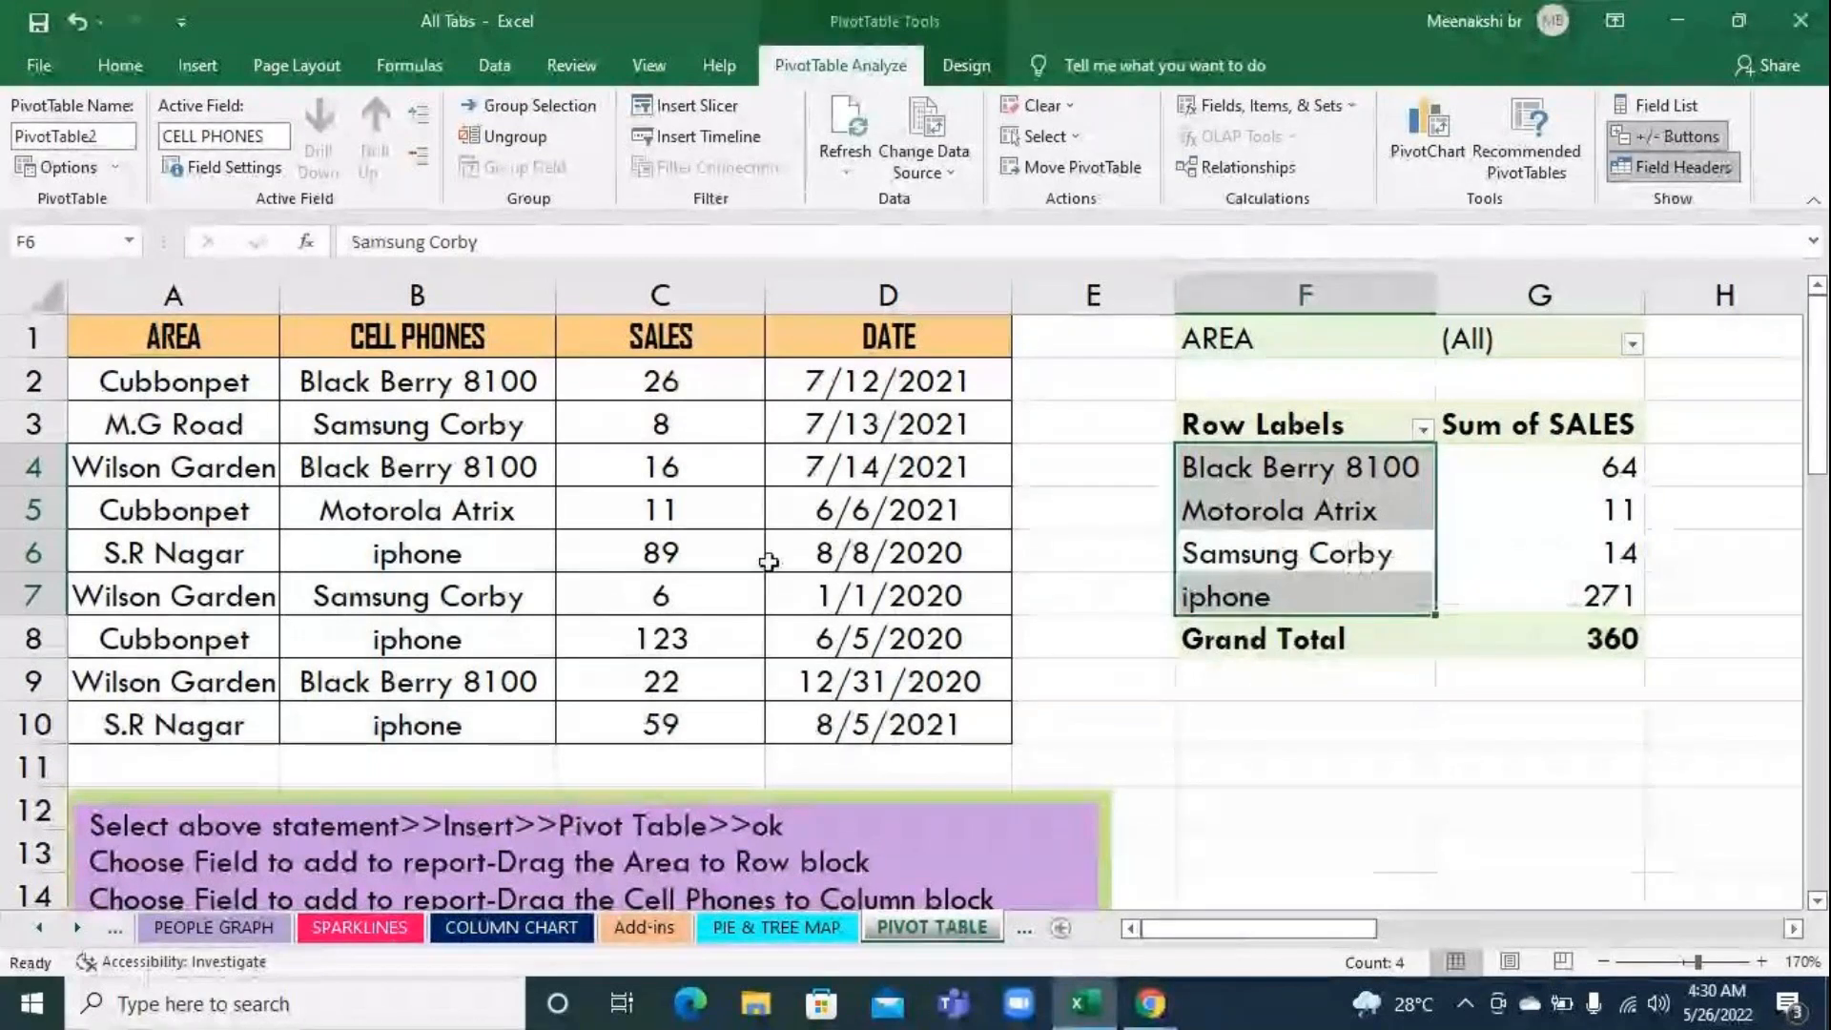
Filter the pivot table's AREA field to Cubbonpet and select the iphone sales value
{"action": "left_click", "coordinate": [1307, 589]}
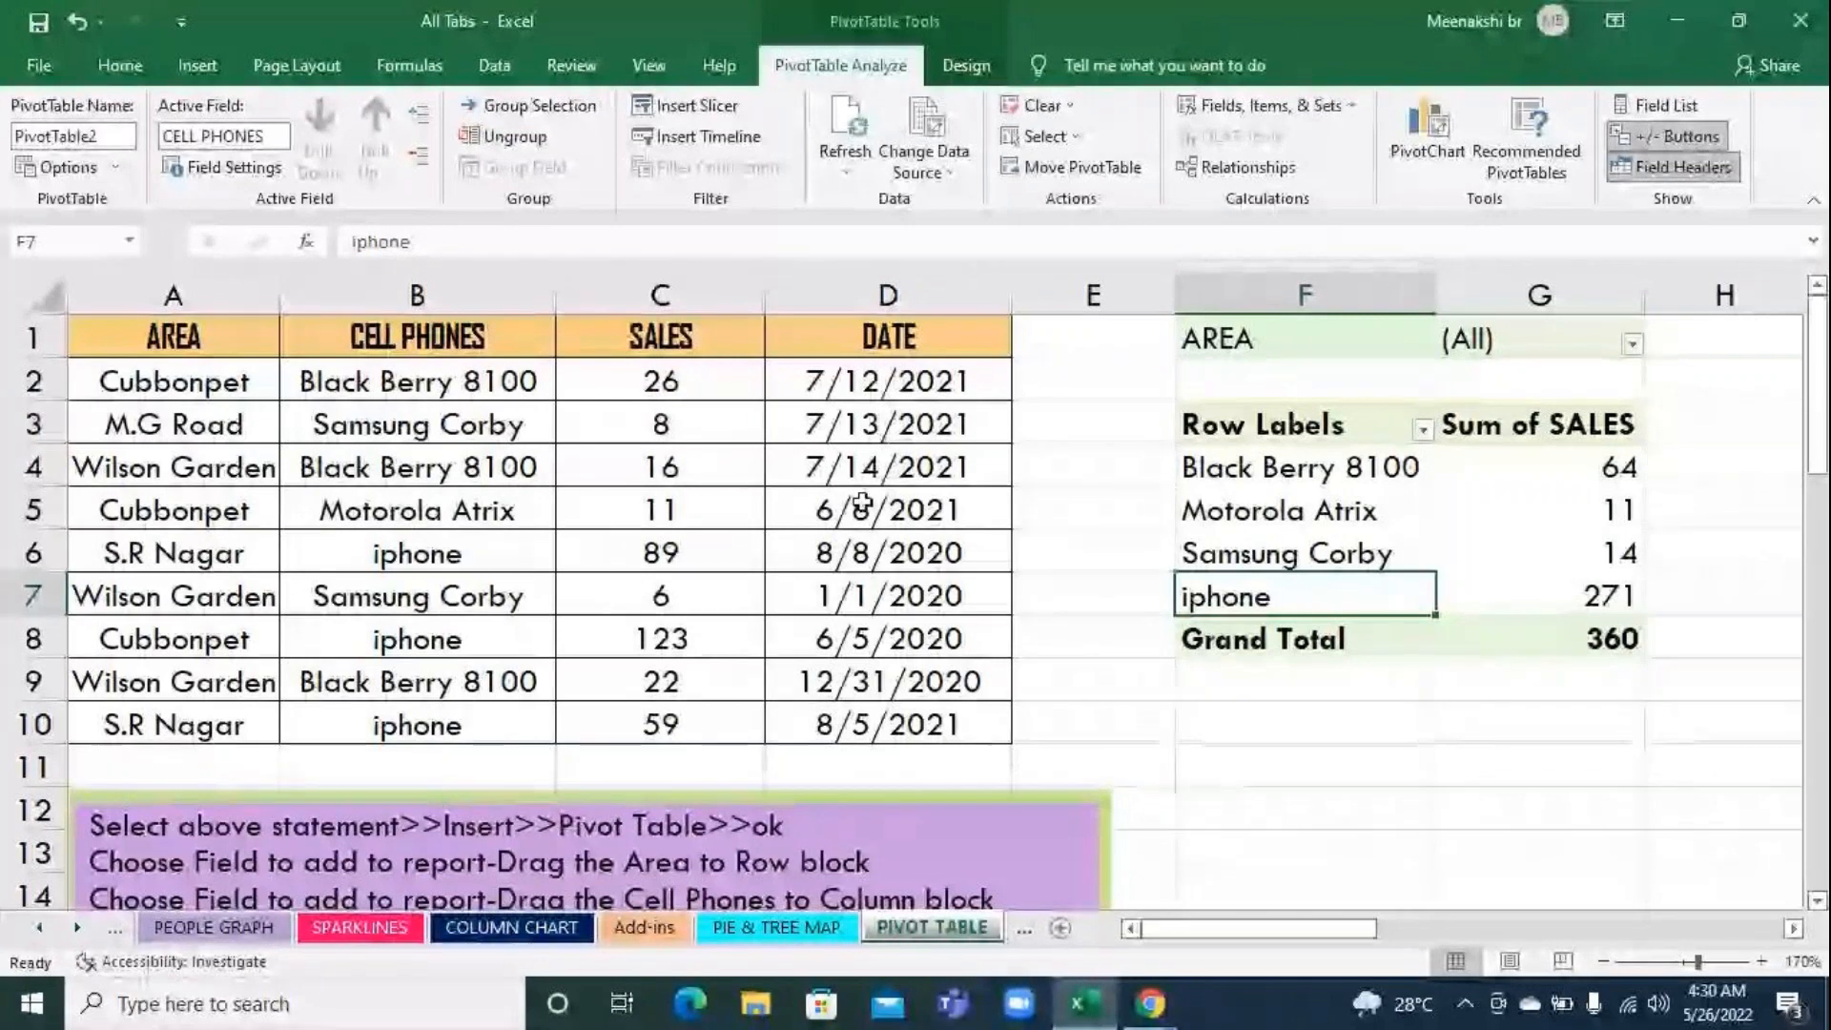
{"action": "left_click", "coordinate": [1632, 345]}
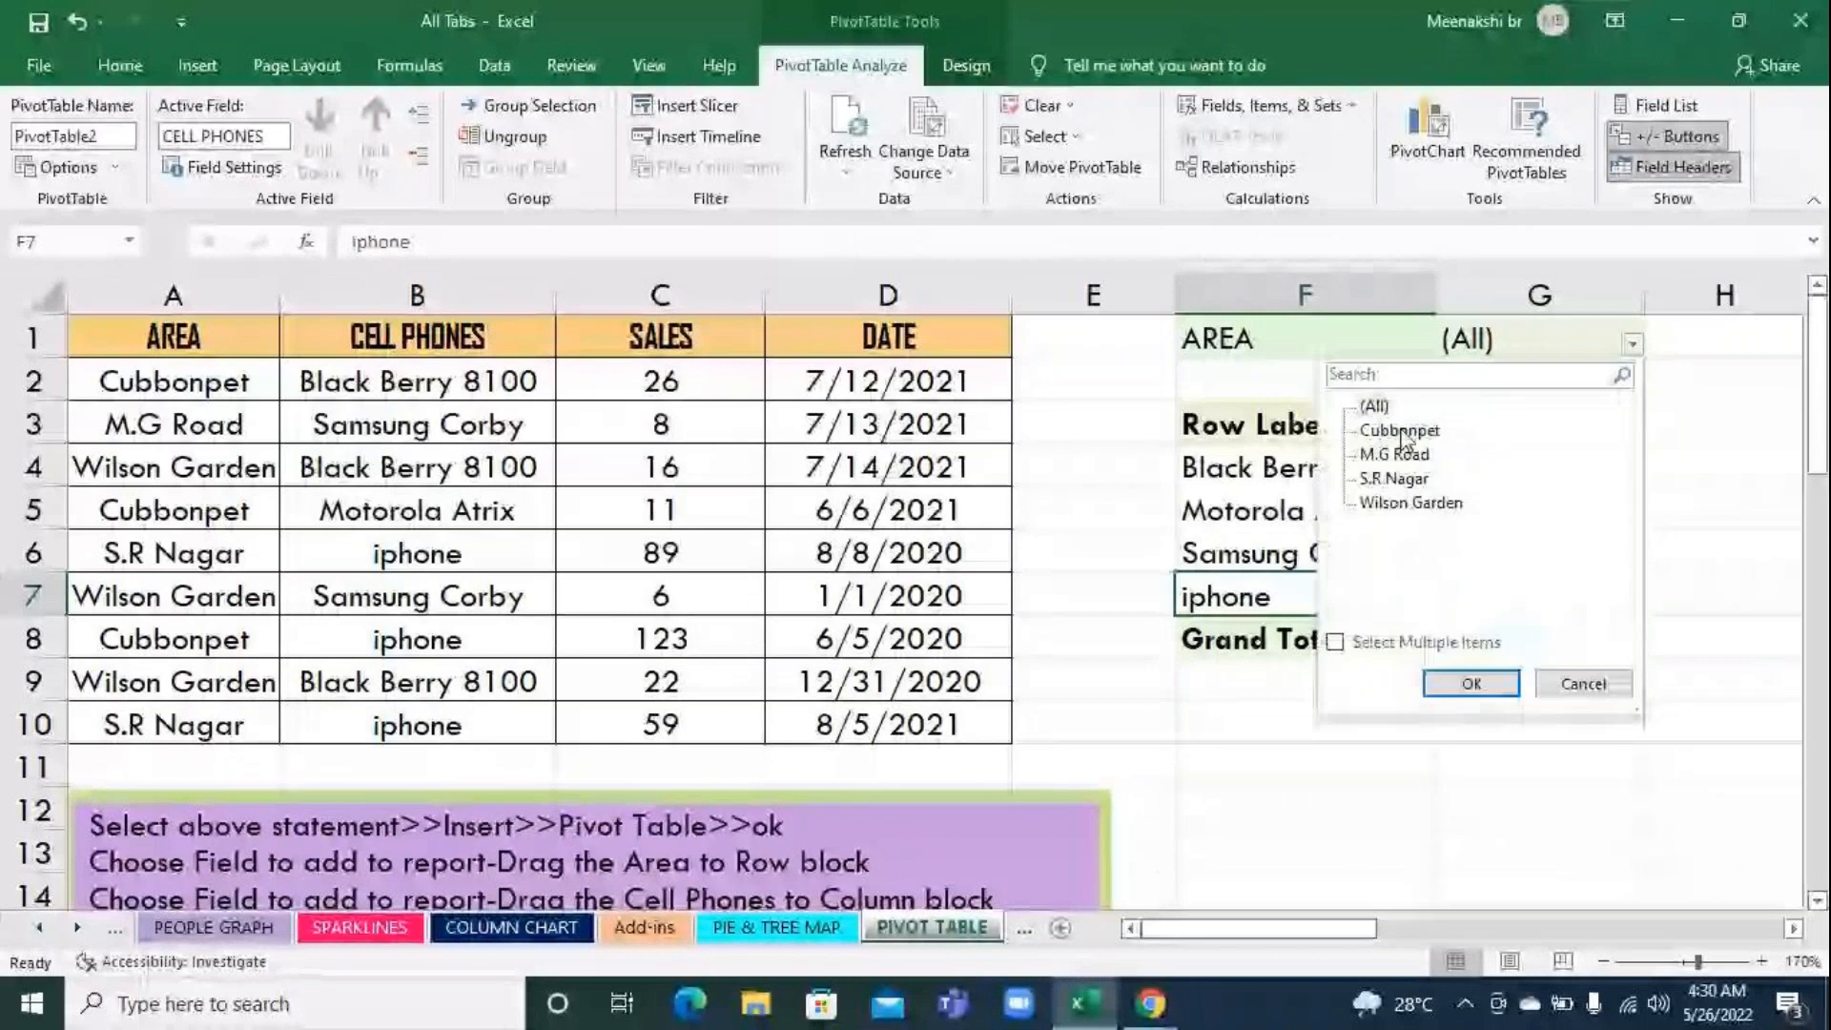
{"action": "left_click", "coordinate": [1400, 431]}
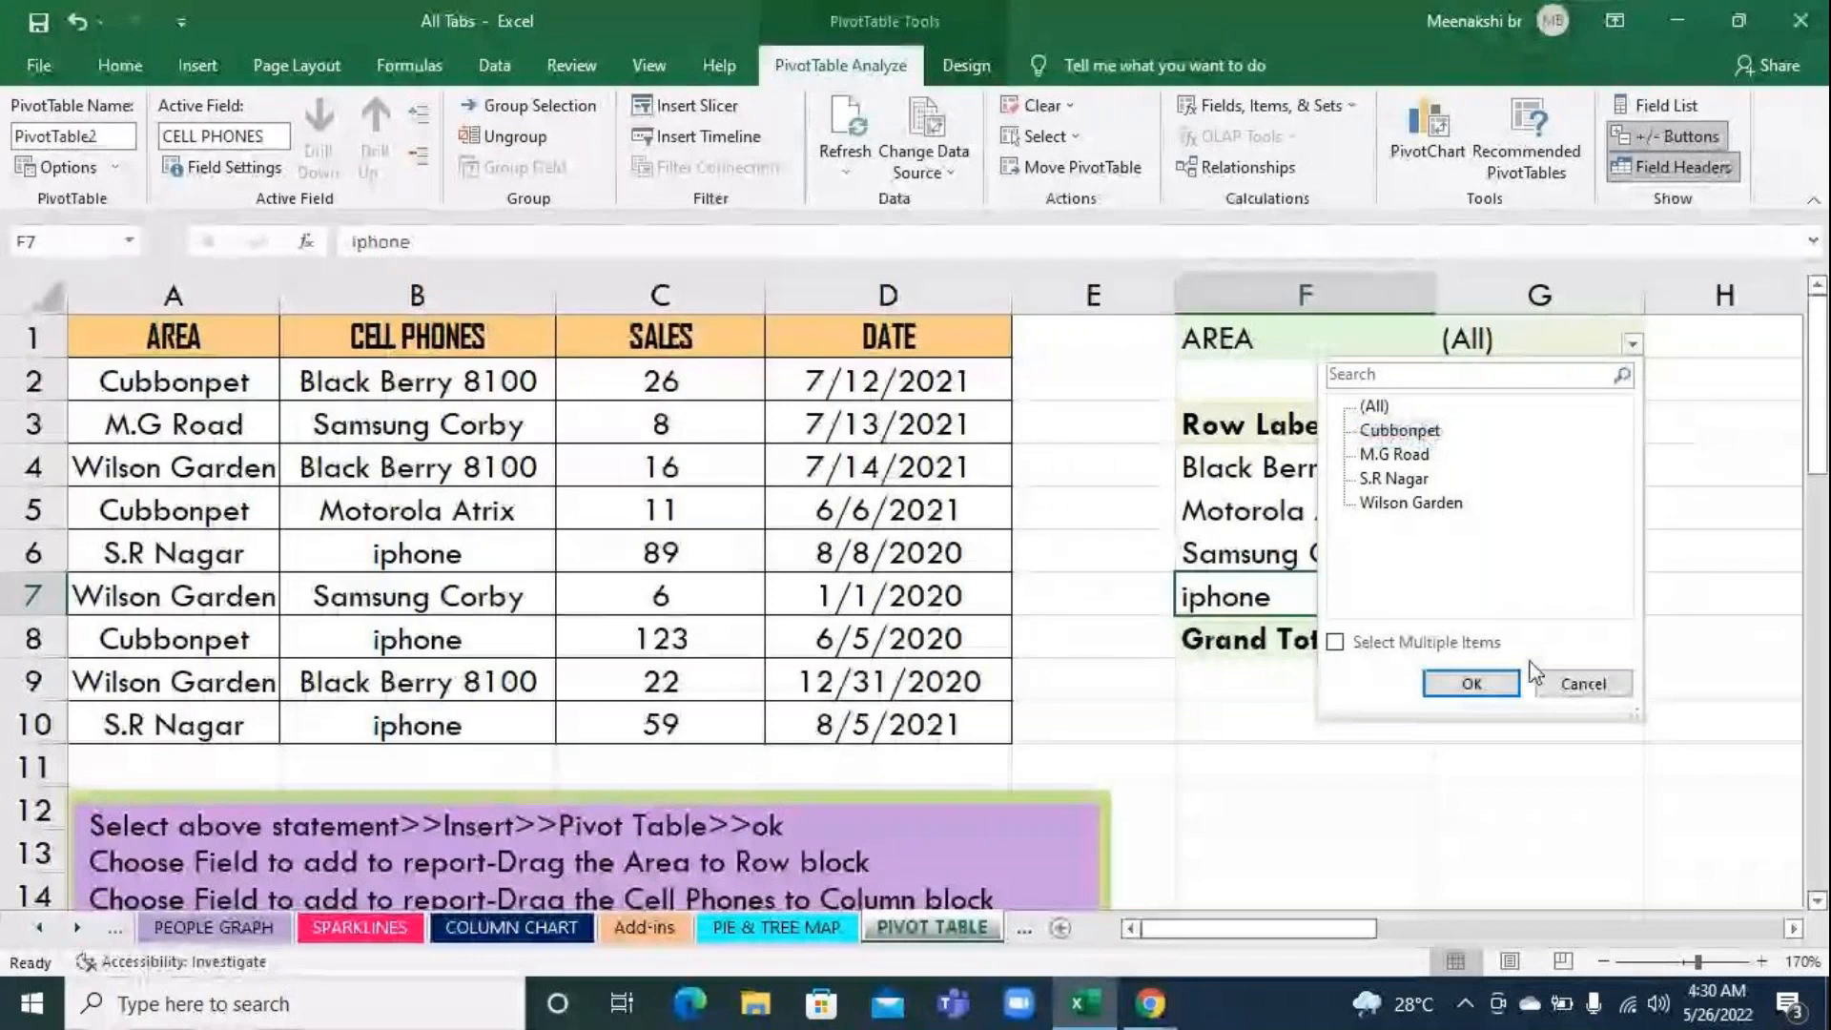
{"action": "left_click", "coordinate": [1474, 684]}
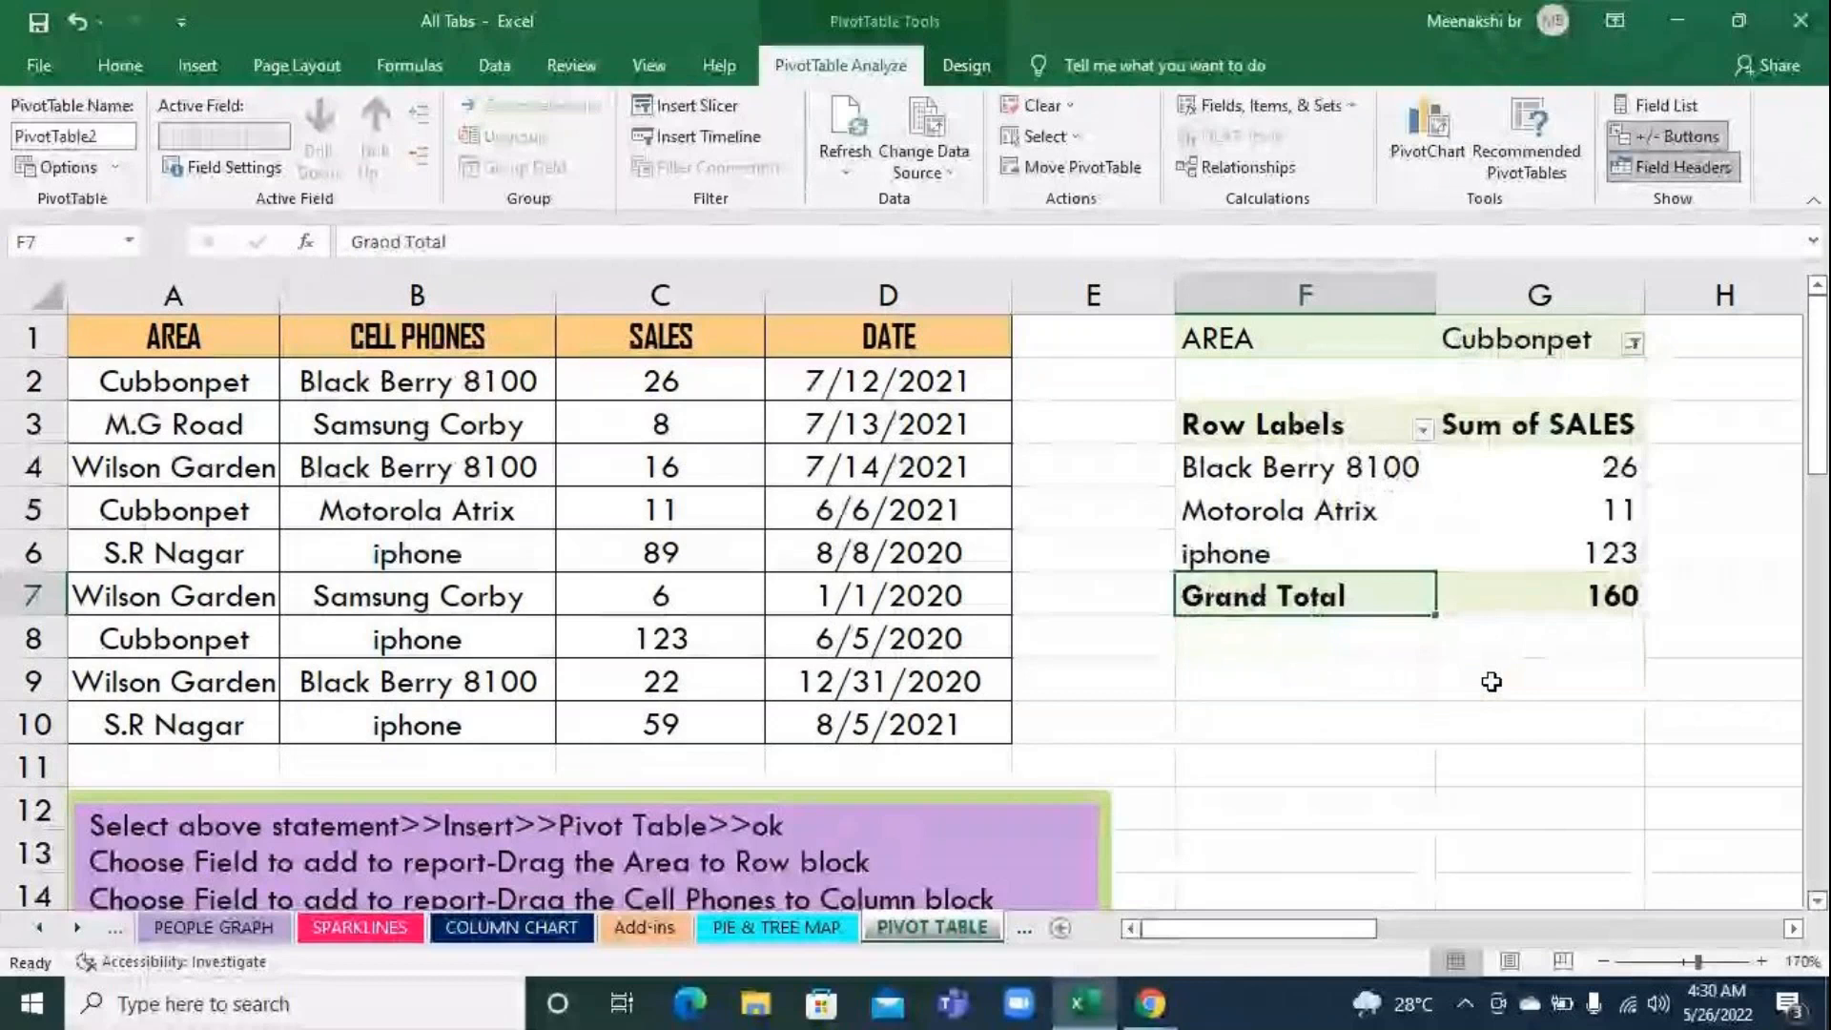
{"action": "left_click", "coordinate": [1539, 553]}
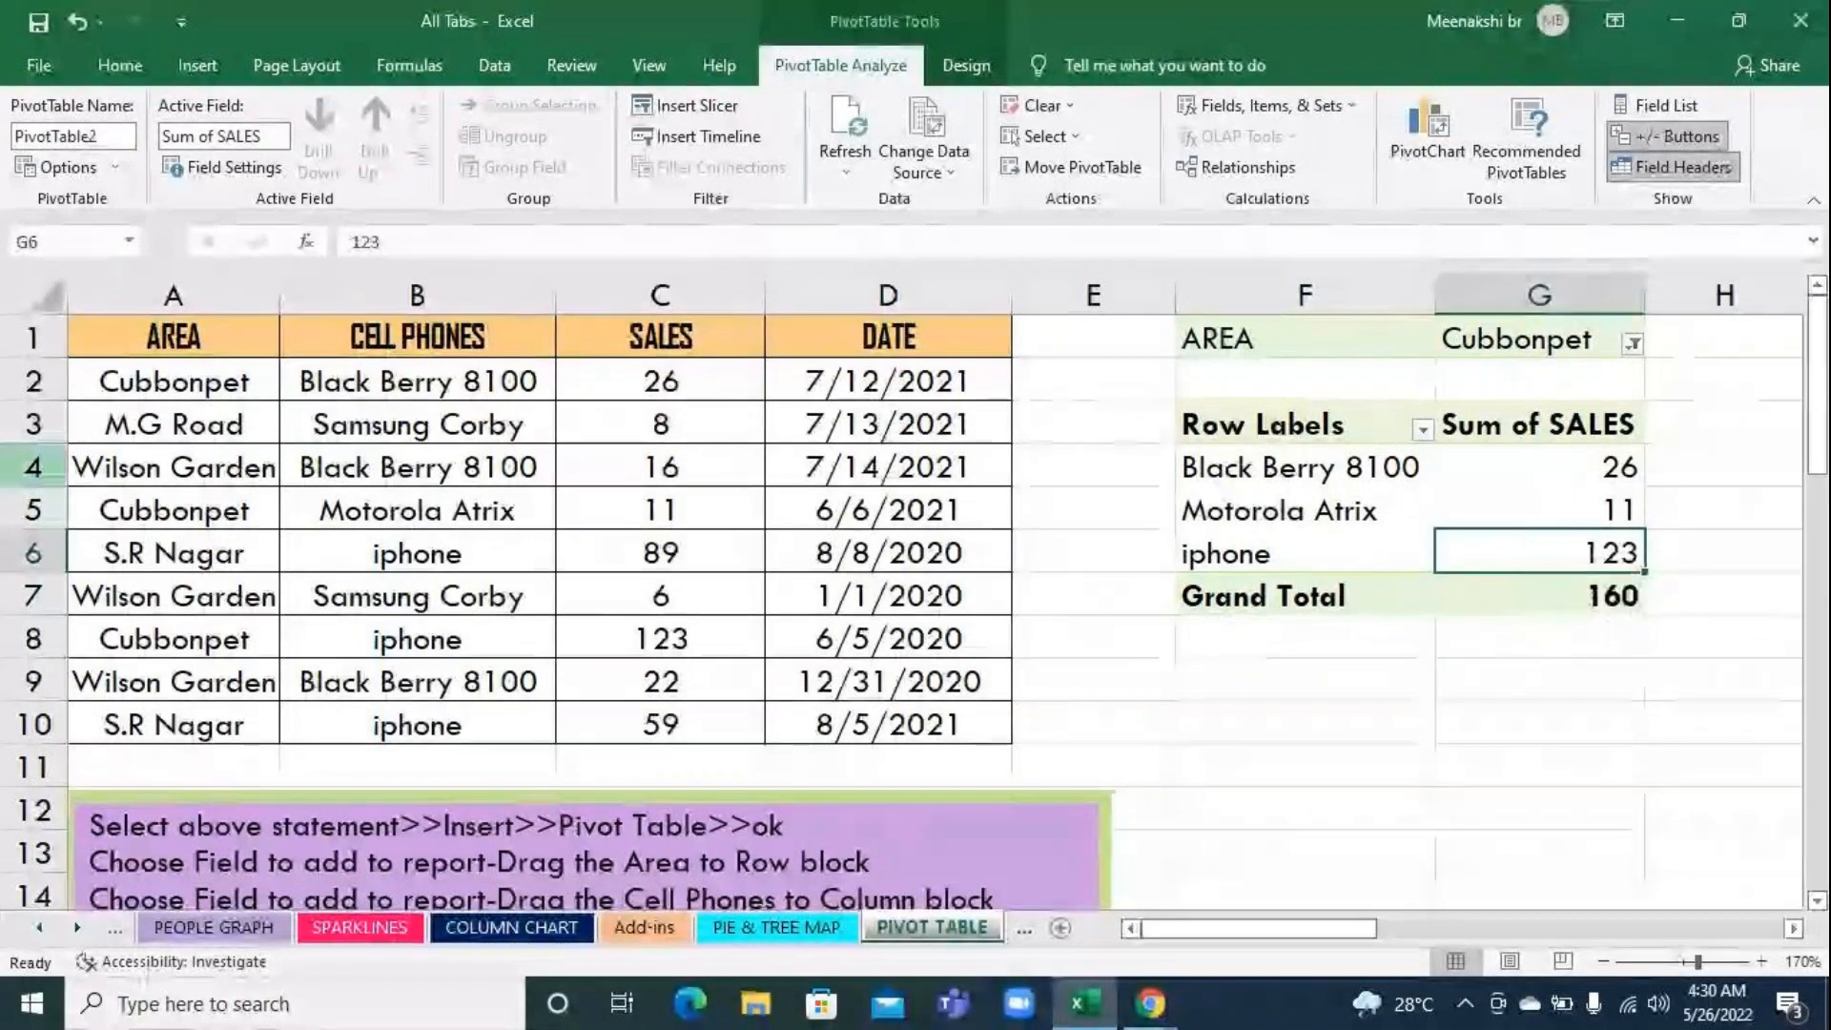
Filter the pivot table's AREA field to M.G Road and switch the filter to S.R Nagar
{"action": "left_click", "coordinate": [1629, 343]}
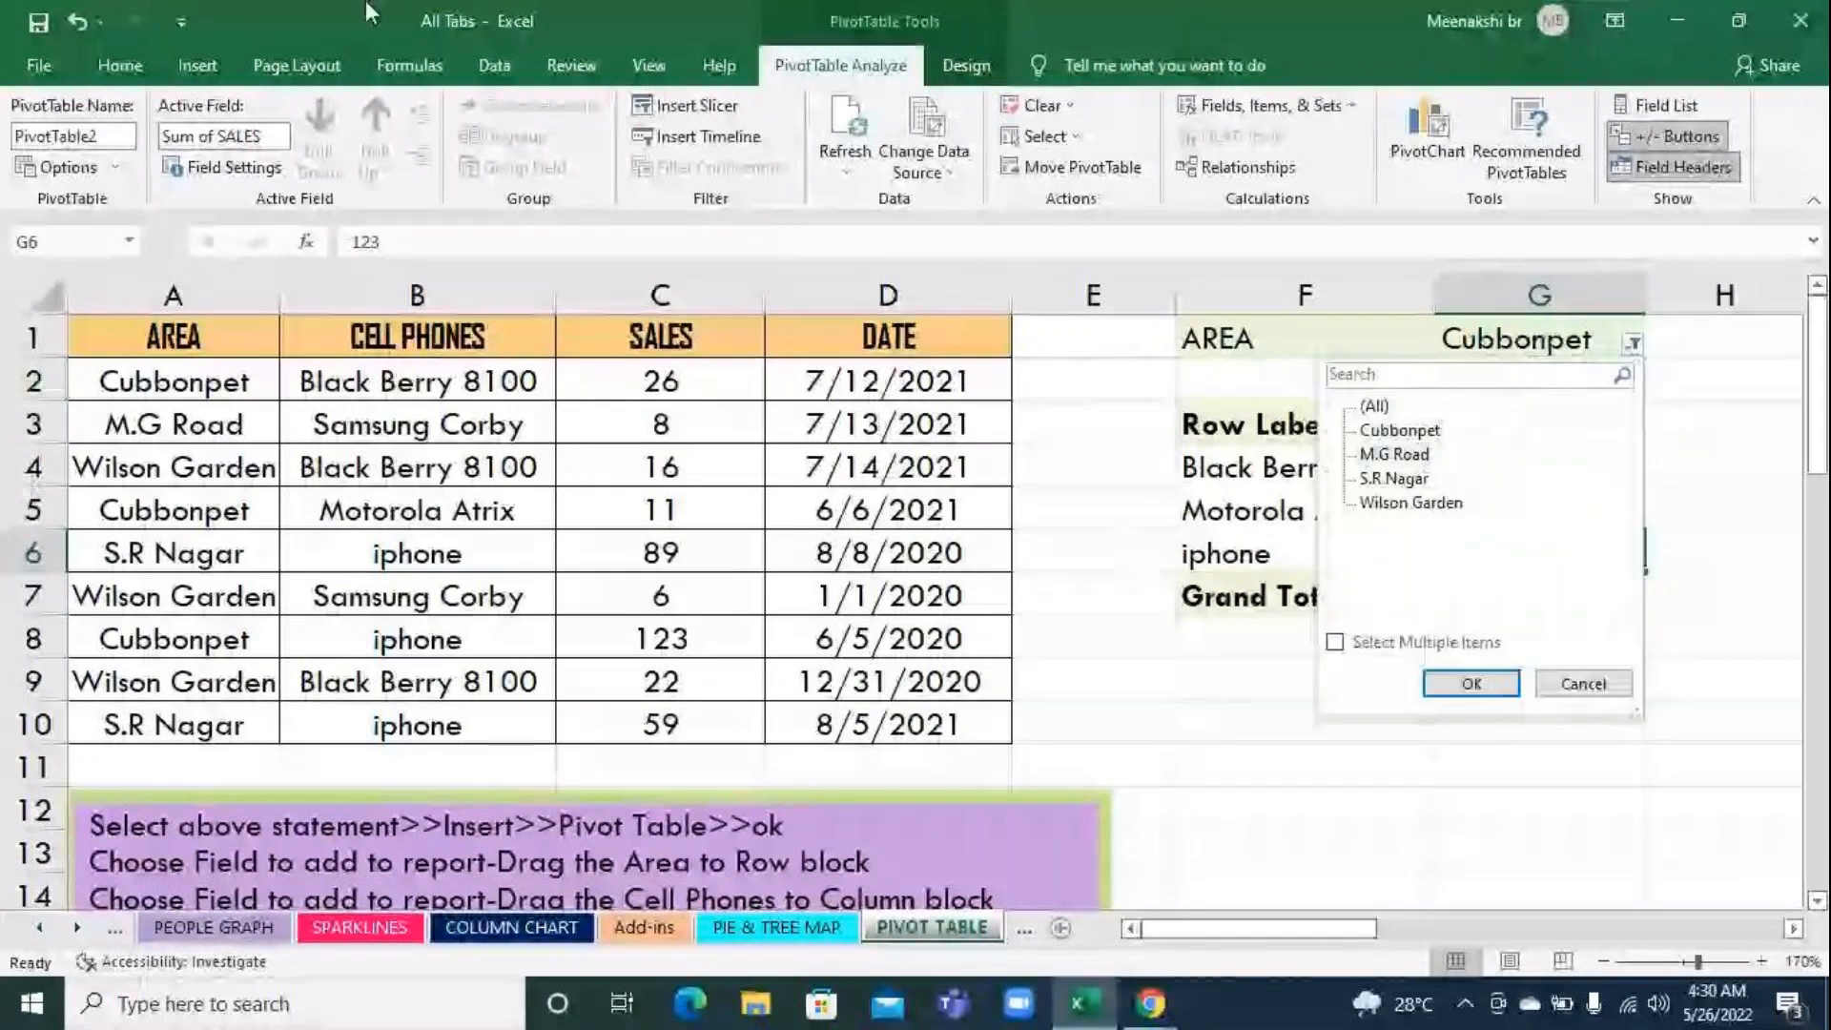
{"action": "left_click", "coordinate": [1471, 683]}
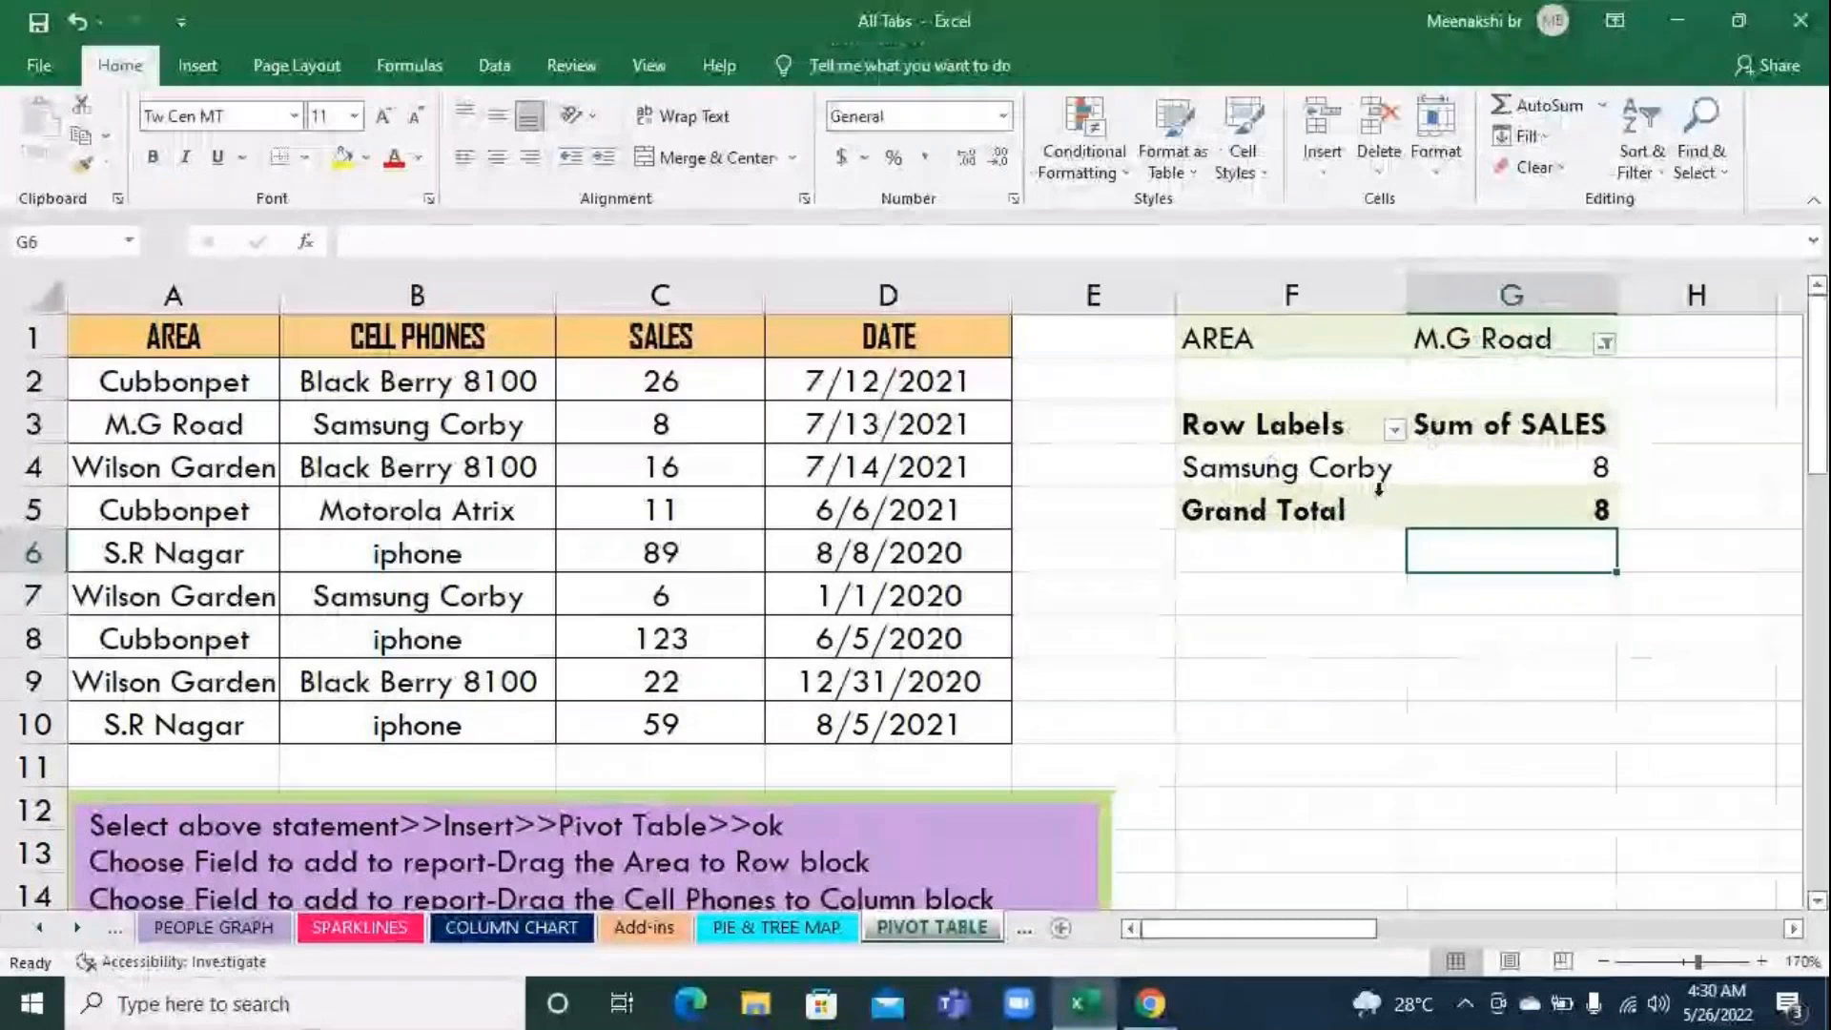
{"action": "left_click", "coordinate": [1605, 345]}
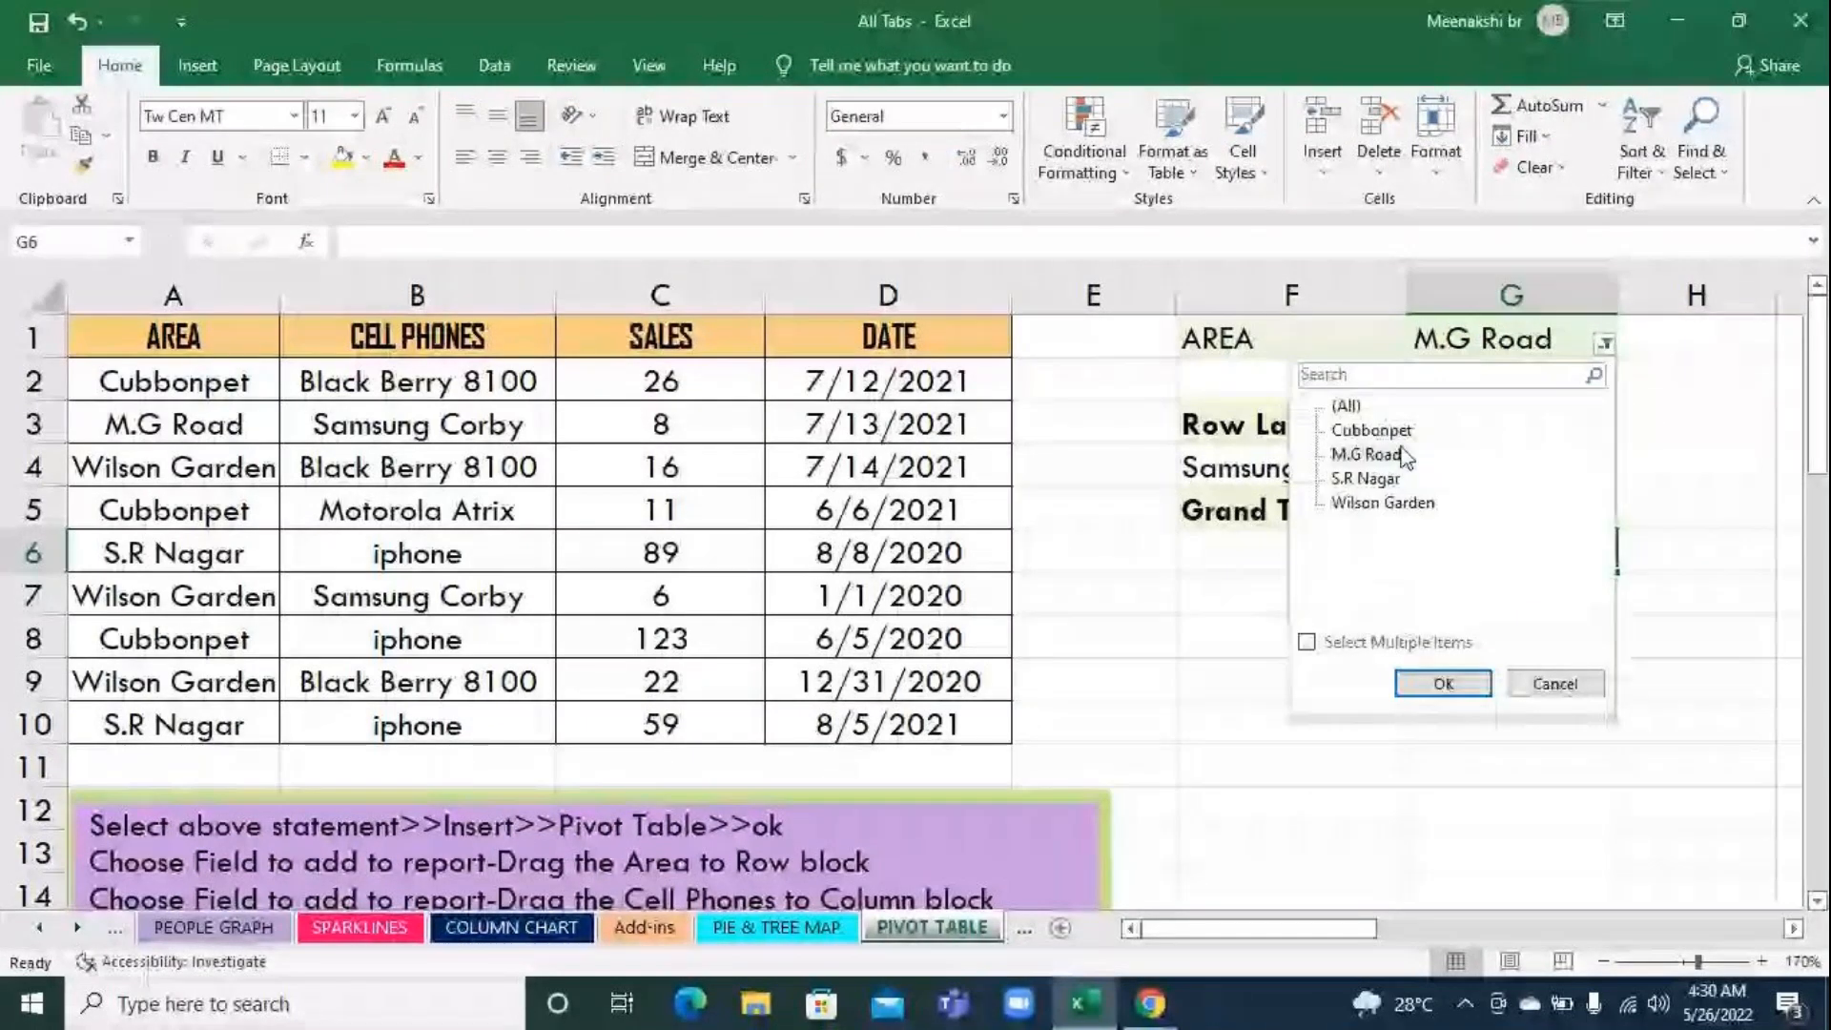
{"action": "left_click", "coordinate": [1368, 479]}
{"action": "left_click", "coordinate": [1442, 682]}
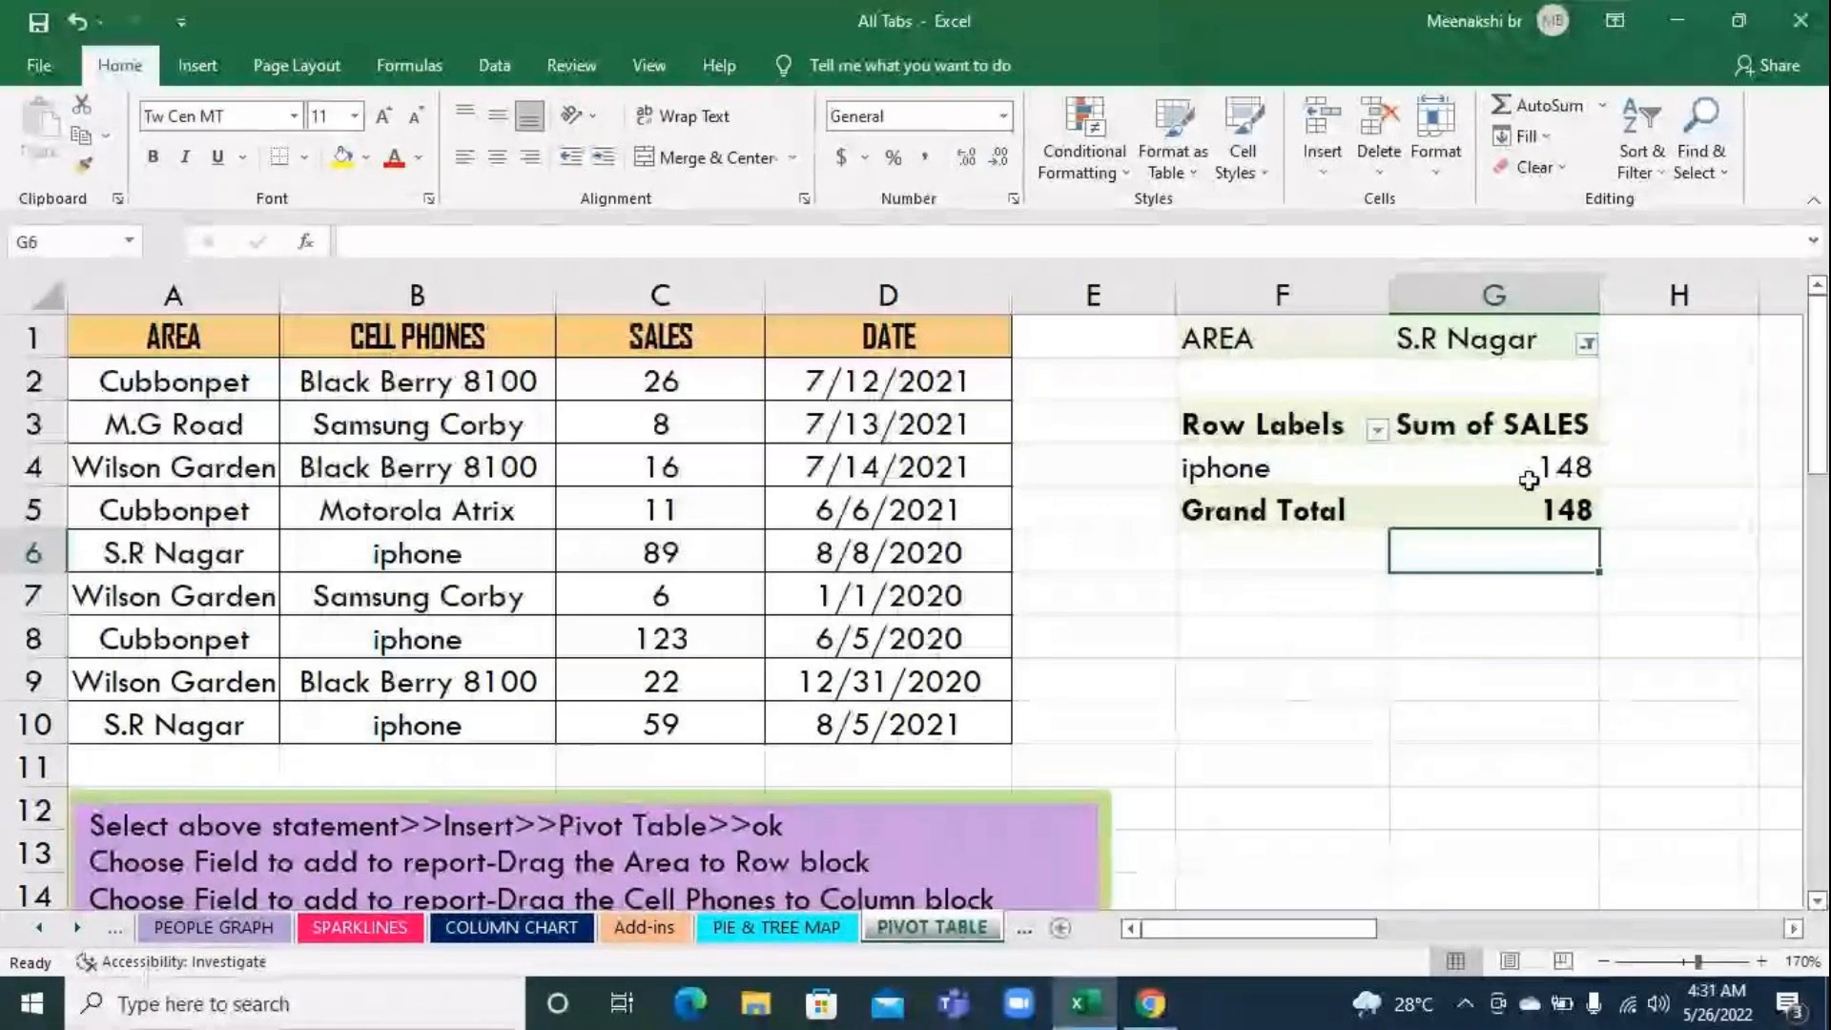
Filter the pivot table's AREA field to Wilson Garden and review its phone sales
{"action": "left_click", "coordinate": [1586, 343]}
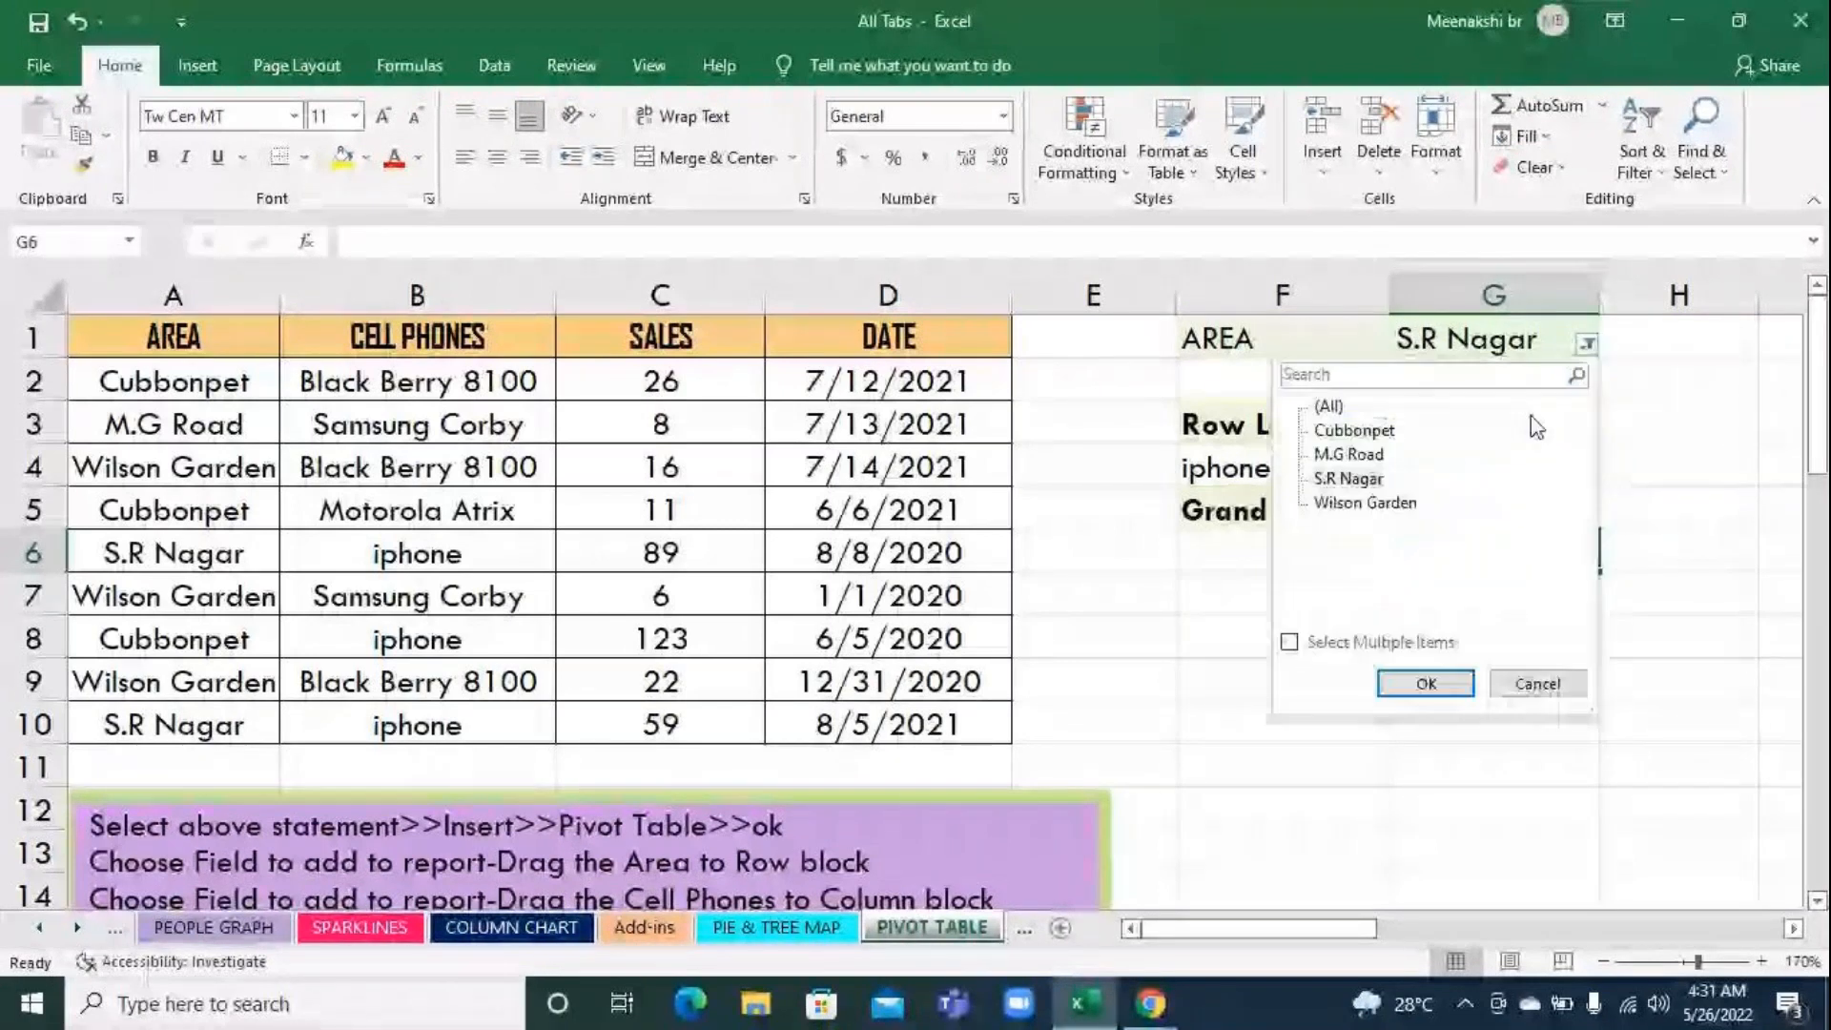
{"action": "left_click", "coordinate": [1378, 504]}
{"action": "left_click", "coordinate": [1425, 681]}
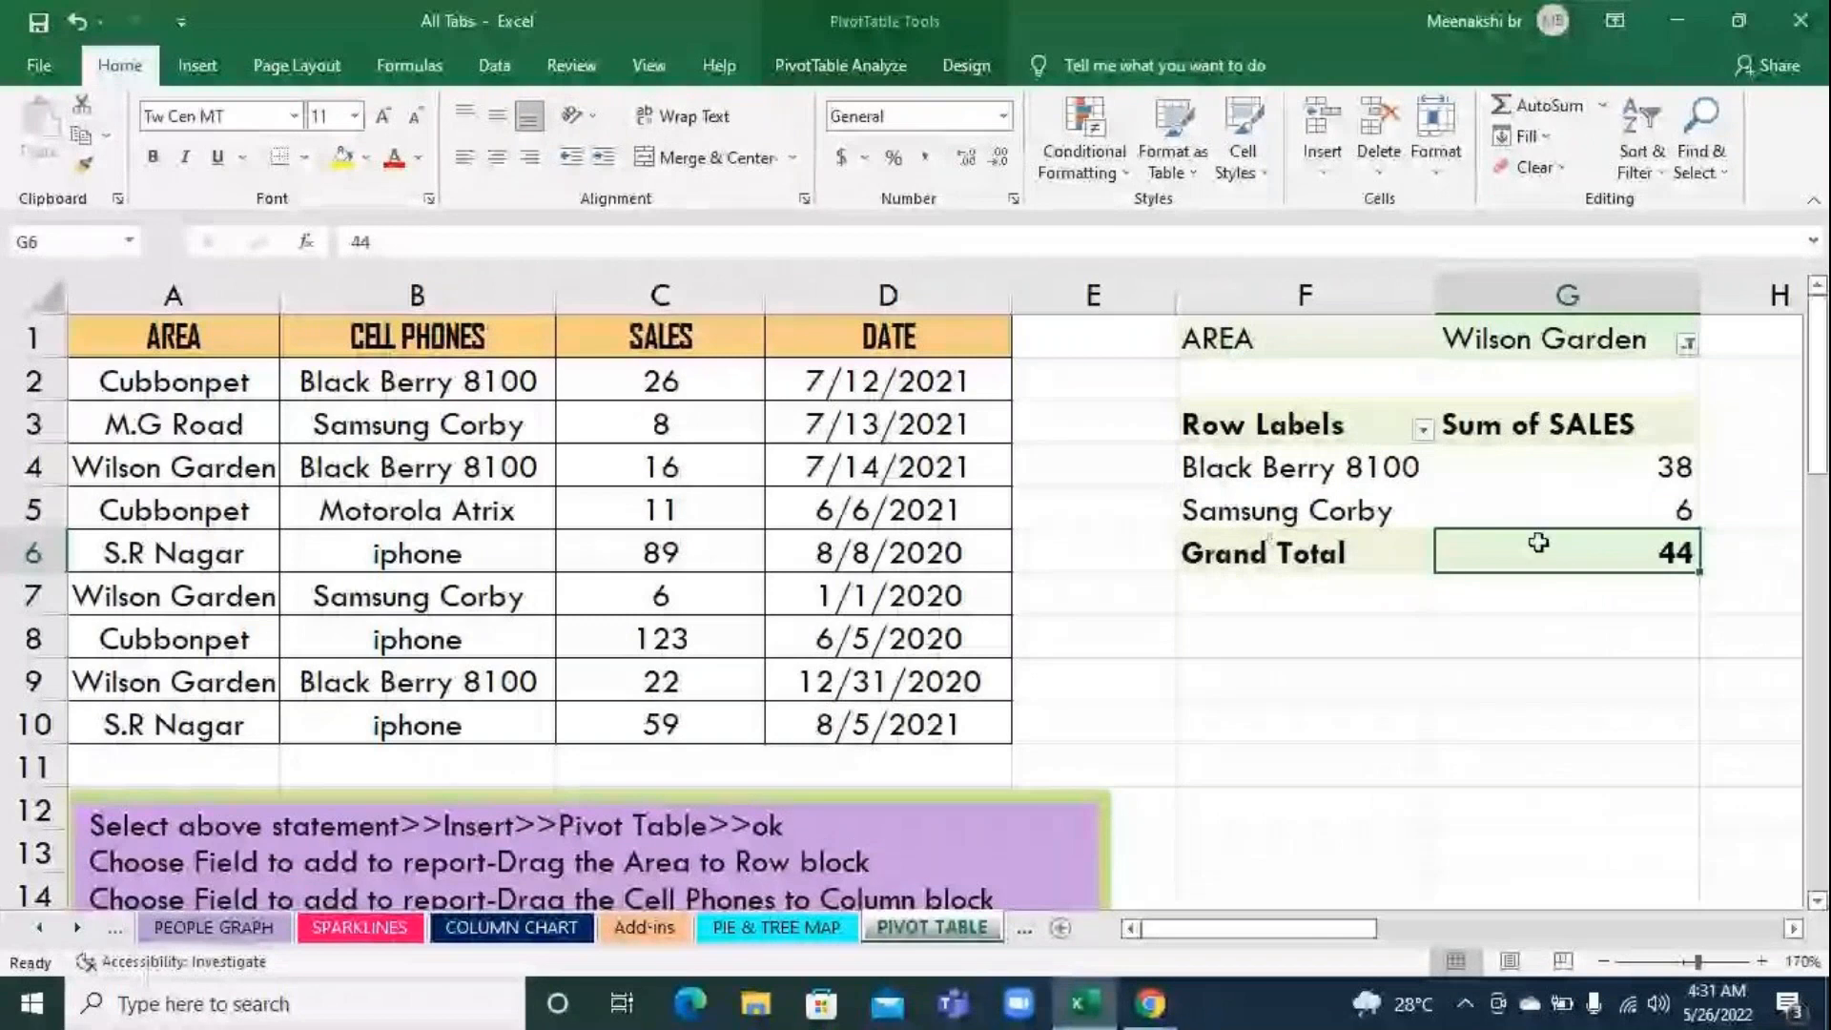
{"action": "mouse_move", "coordinate": [1605, 504]}
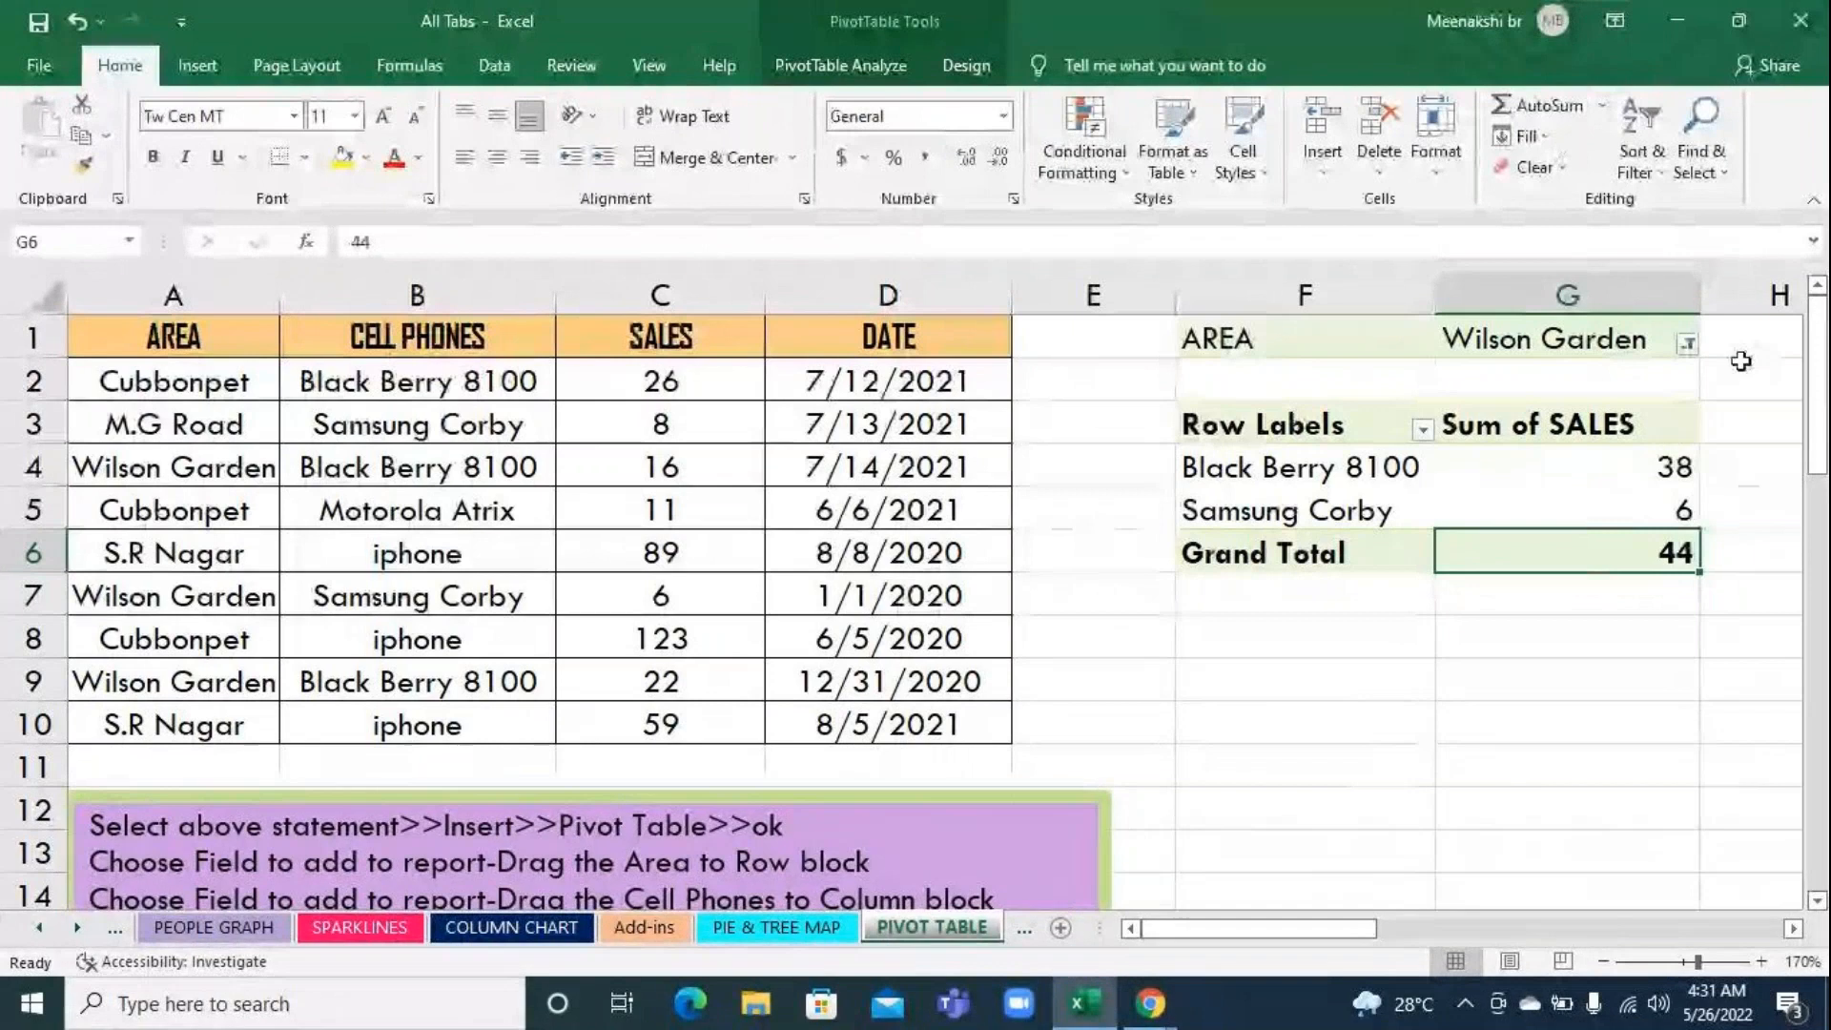
Set the pivot table's AREA filter back to Cubbonpet
{"action": "left_click", "coordinate": [1687, 343]}
{"action": "left_click", "coordinate": [1454, 430]}
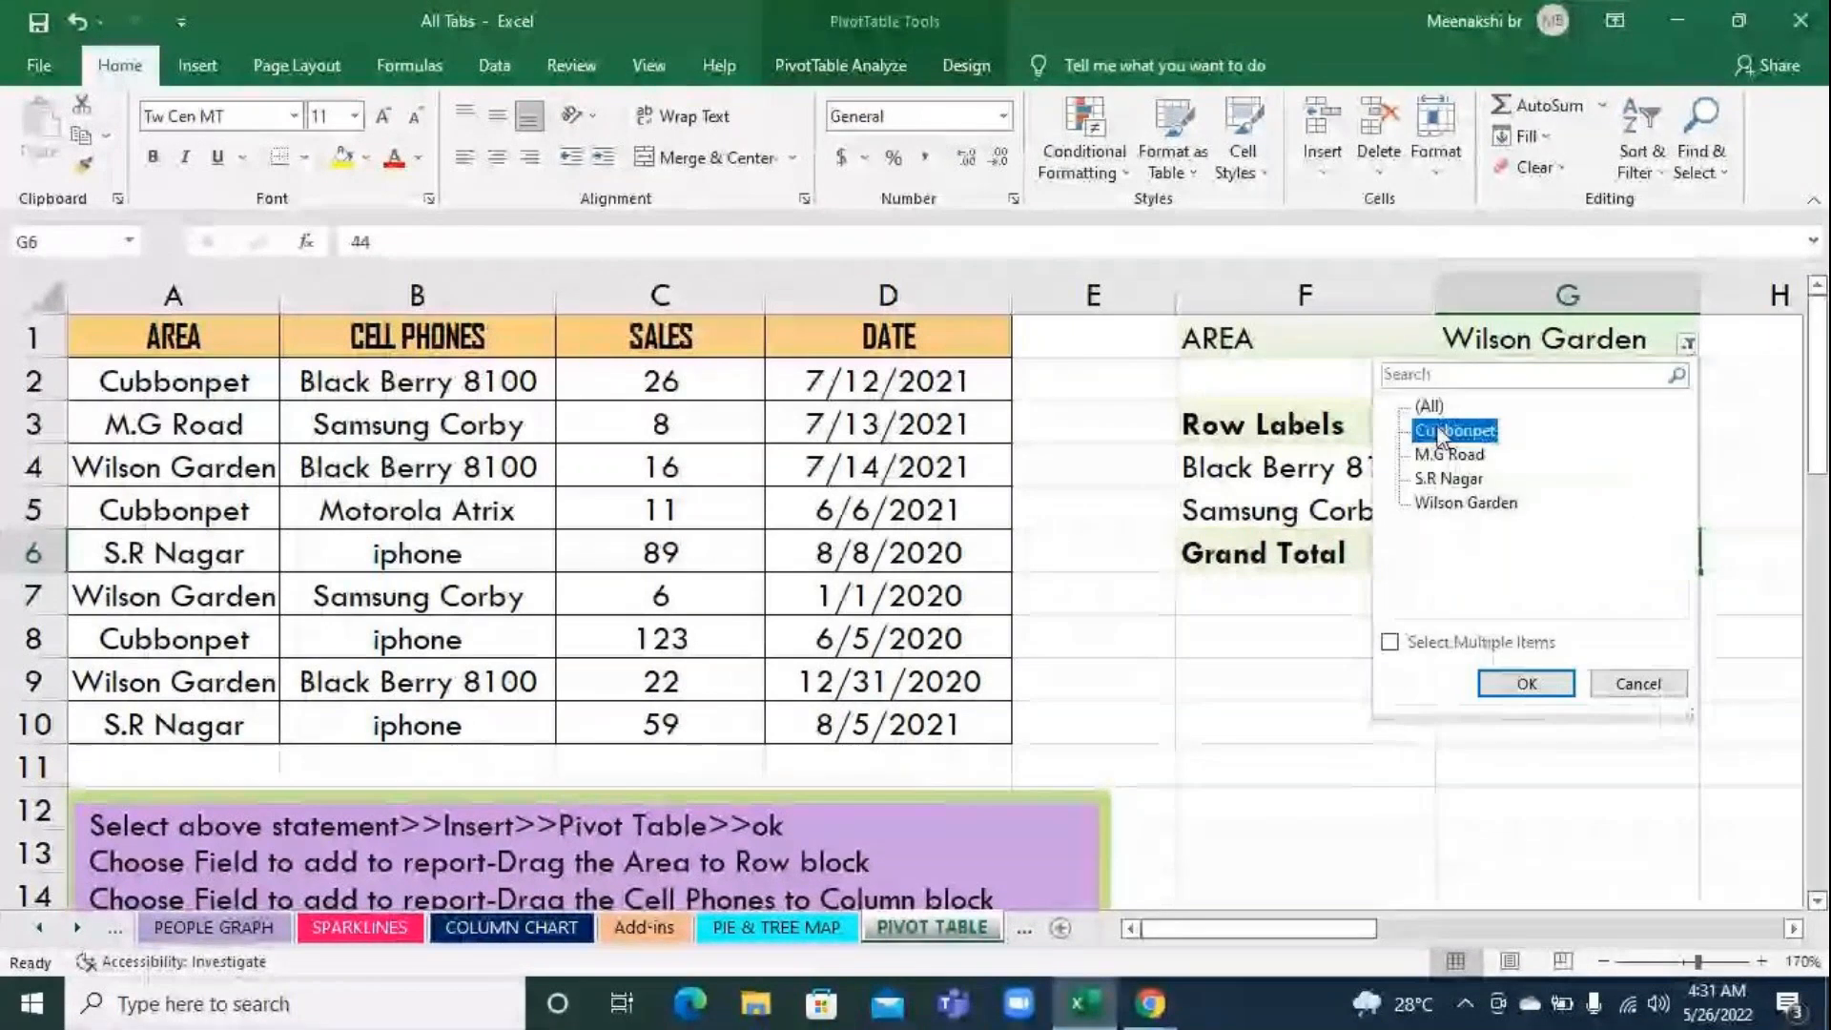
{"action": "left_click", "coordinate": [1524, 684]}
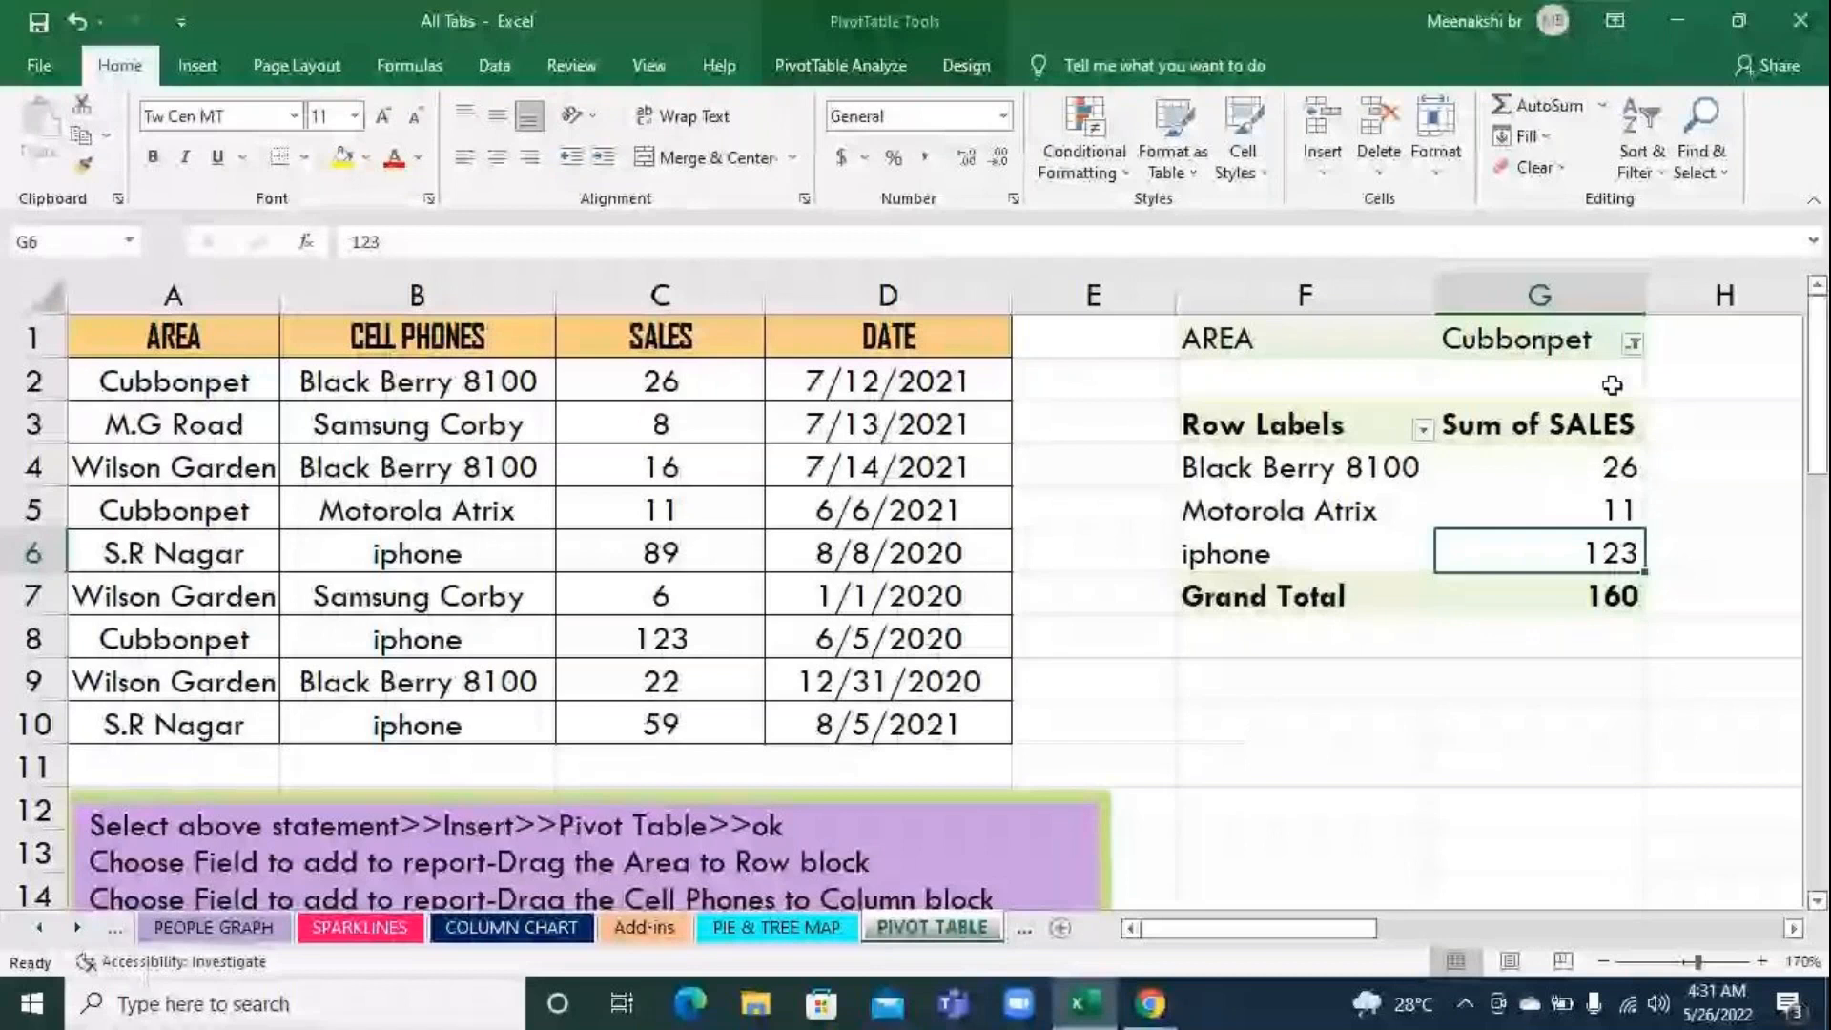
Set the pivot table's AREA filter to Wilson Garden again and change it to S.R Nagar
{"action": "left_click", "coordinate": [1632, 342]}
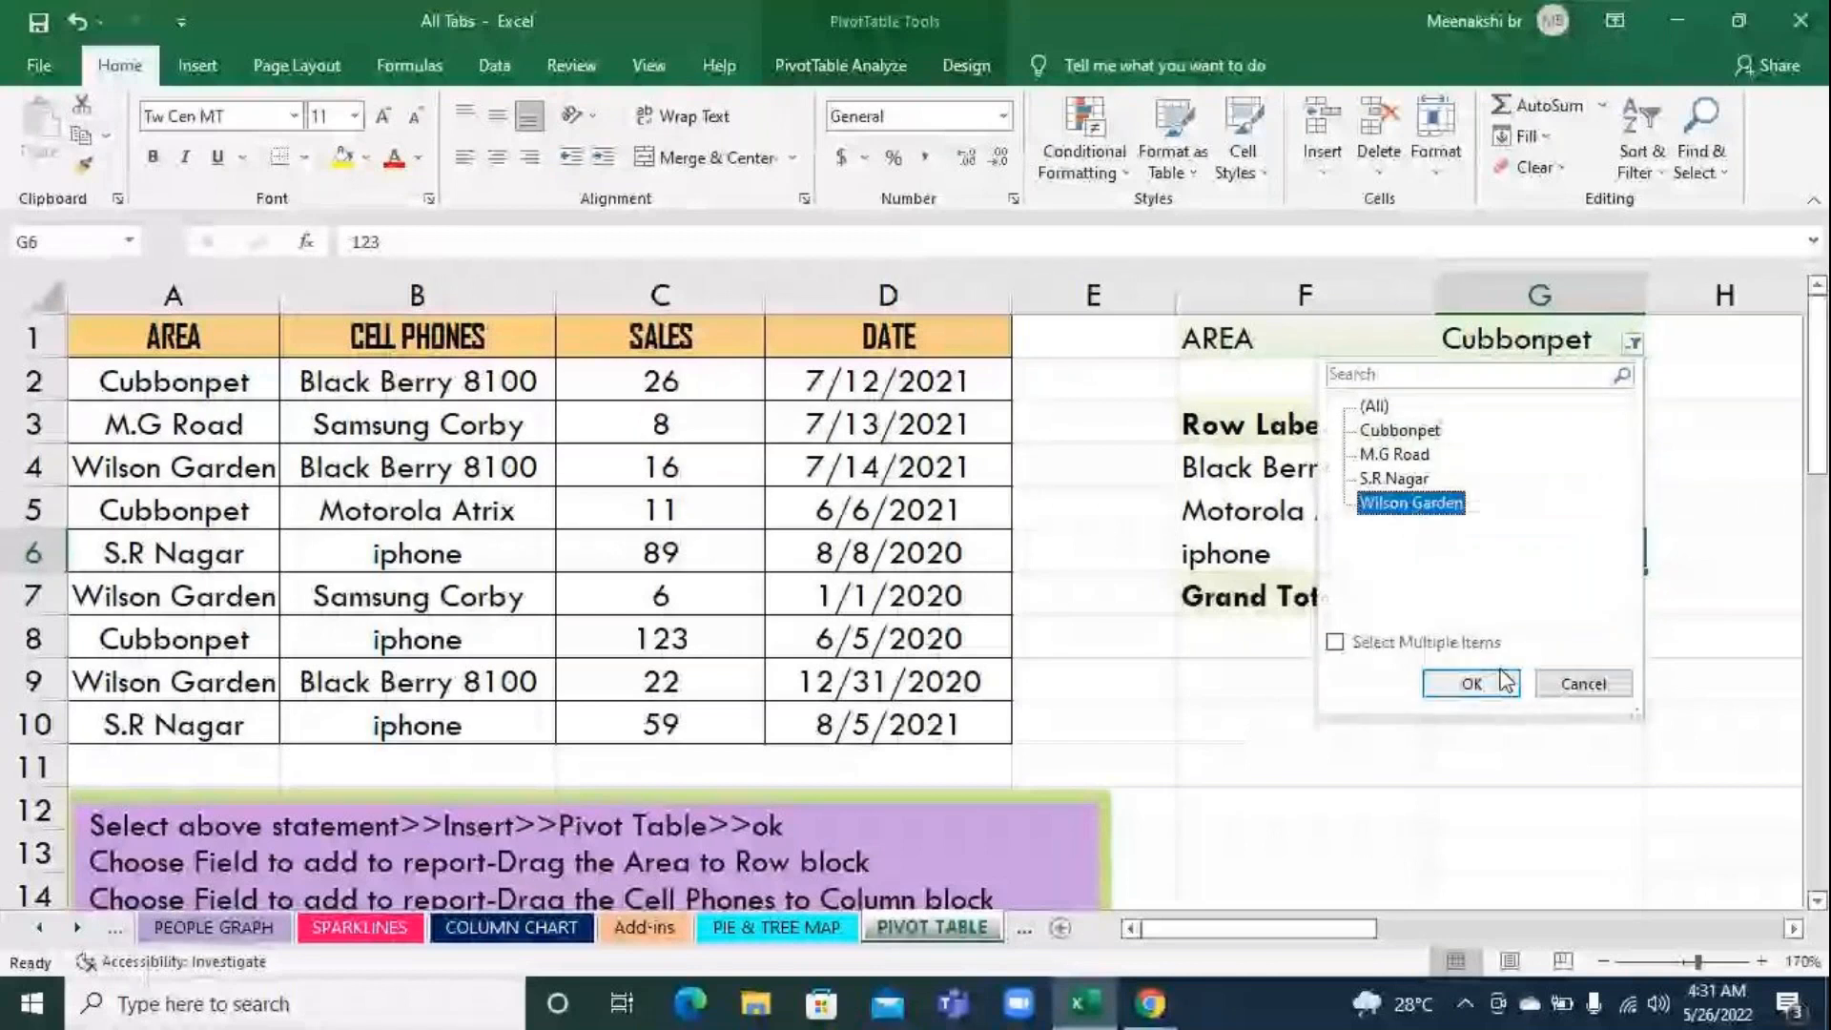
{"action": "left_click", "coordinate": [1471, 683]}
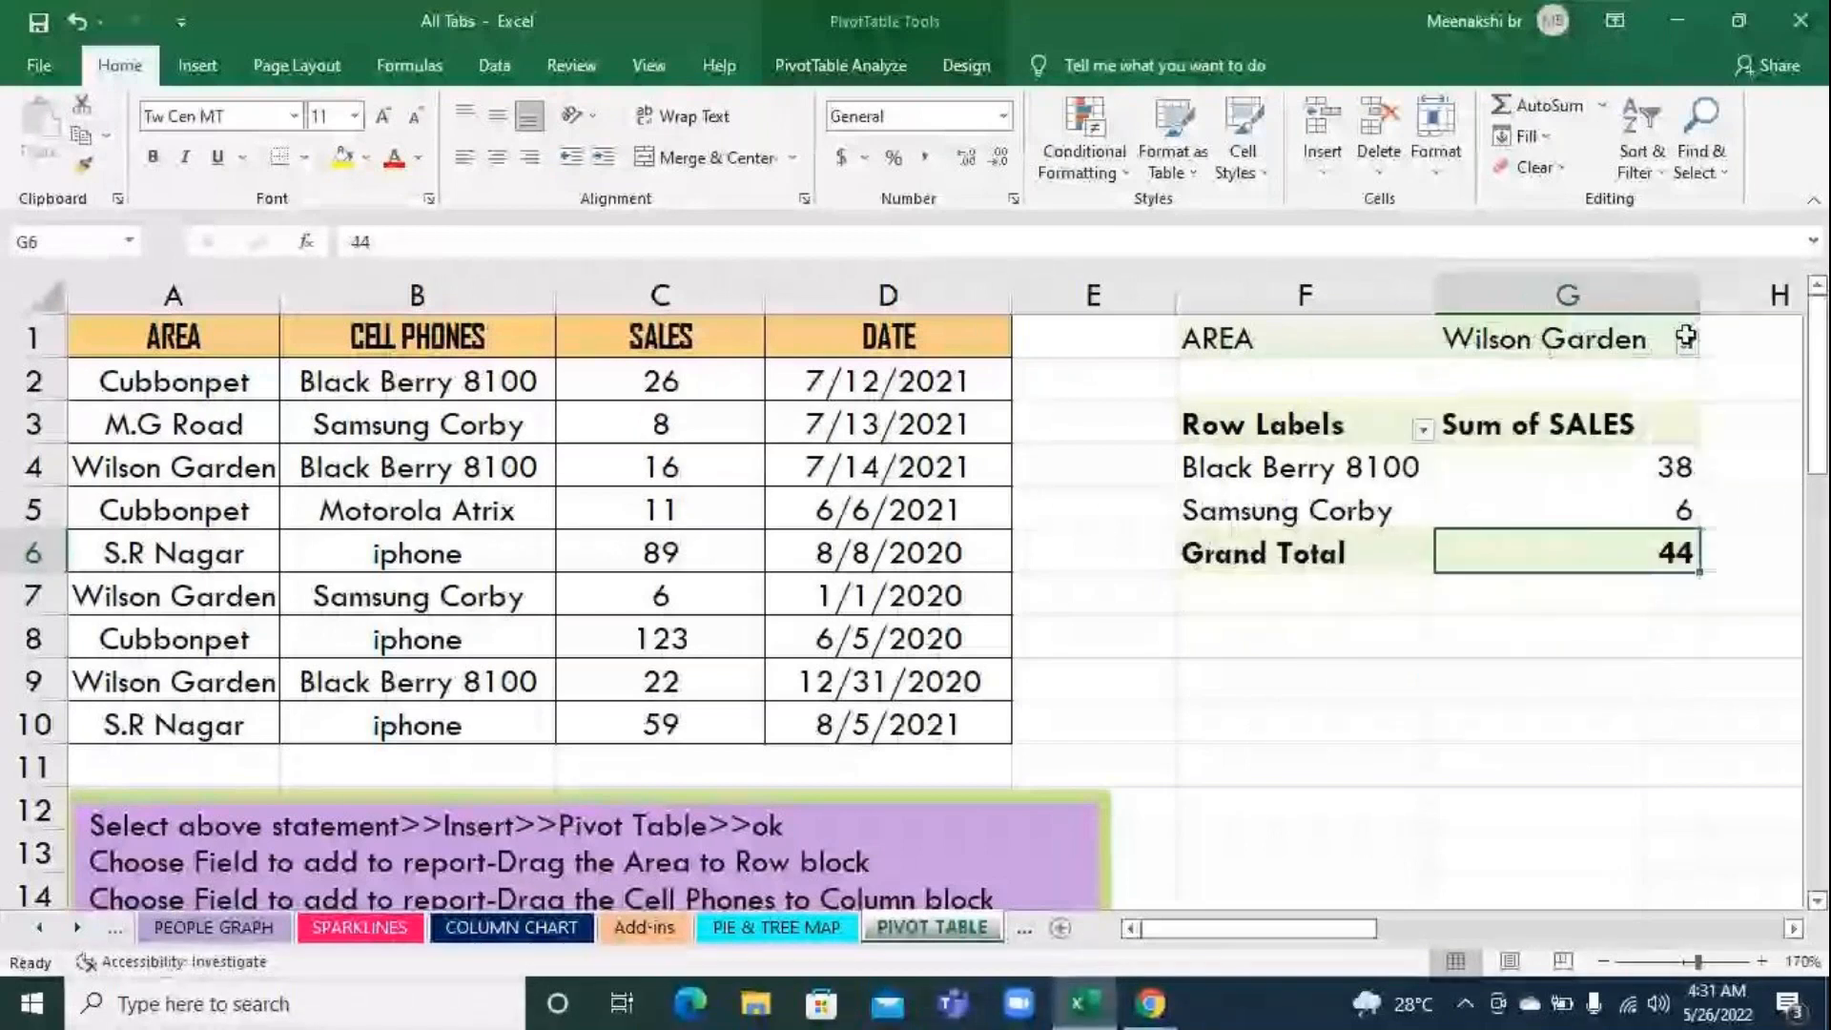
{"action": "left_click", "coordinate": [1686, 345]}
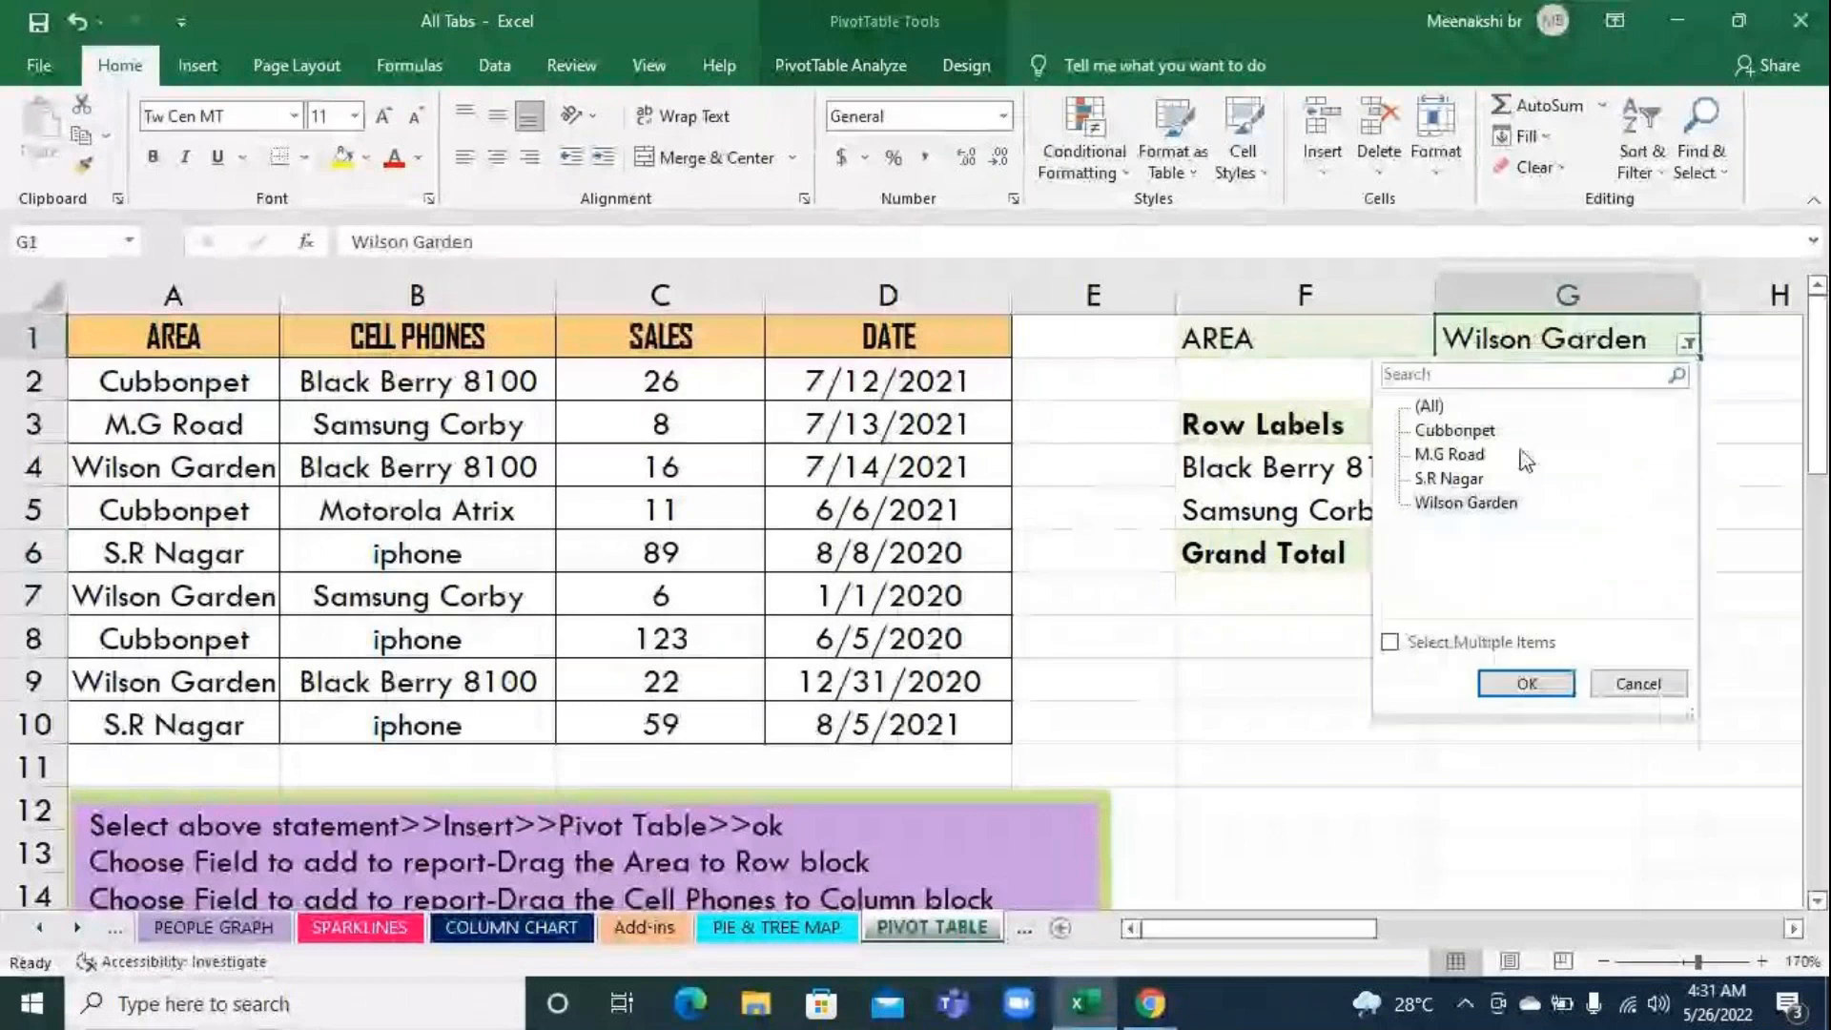
{"action": "left_click", "coordinate": [1527, 683]}
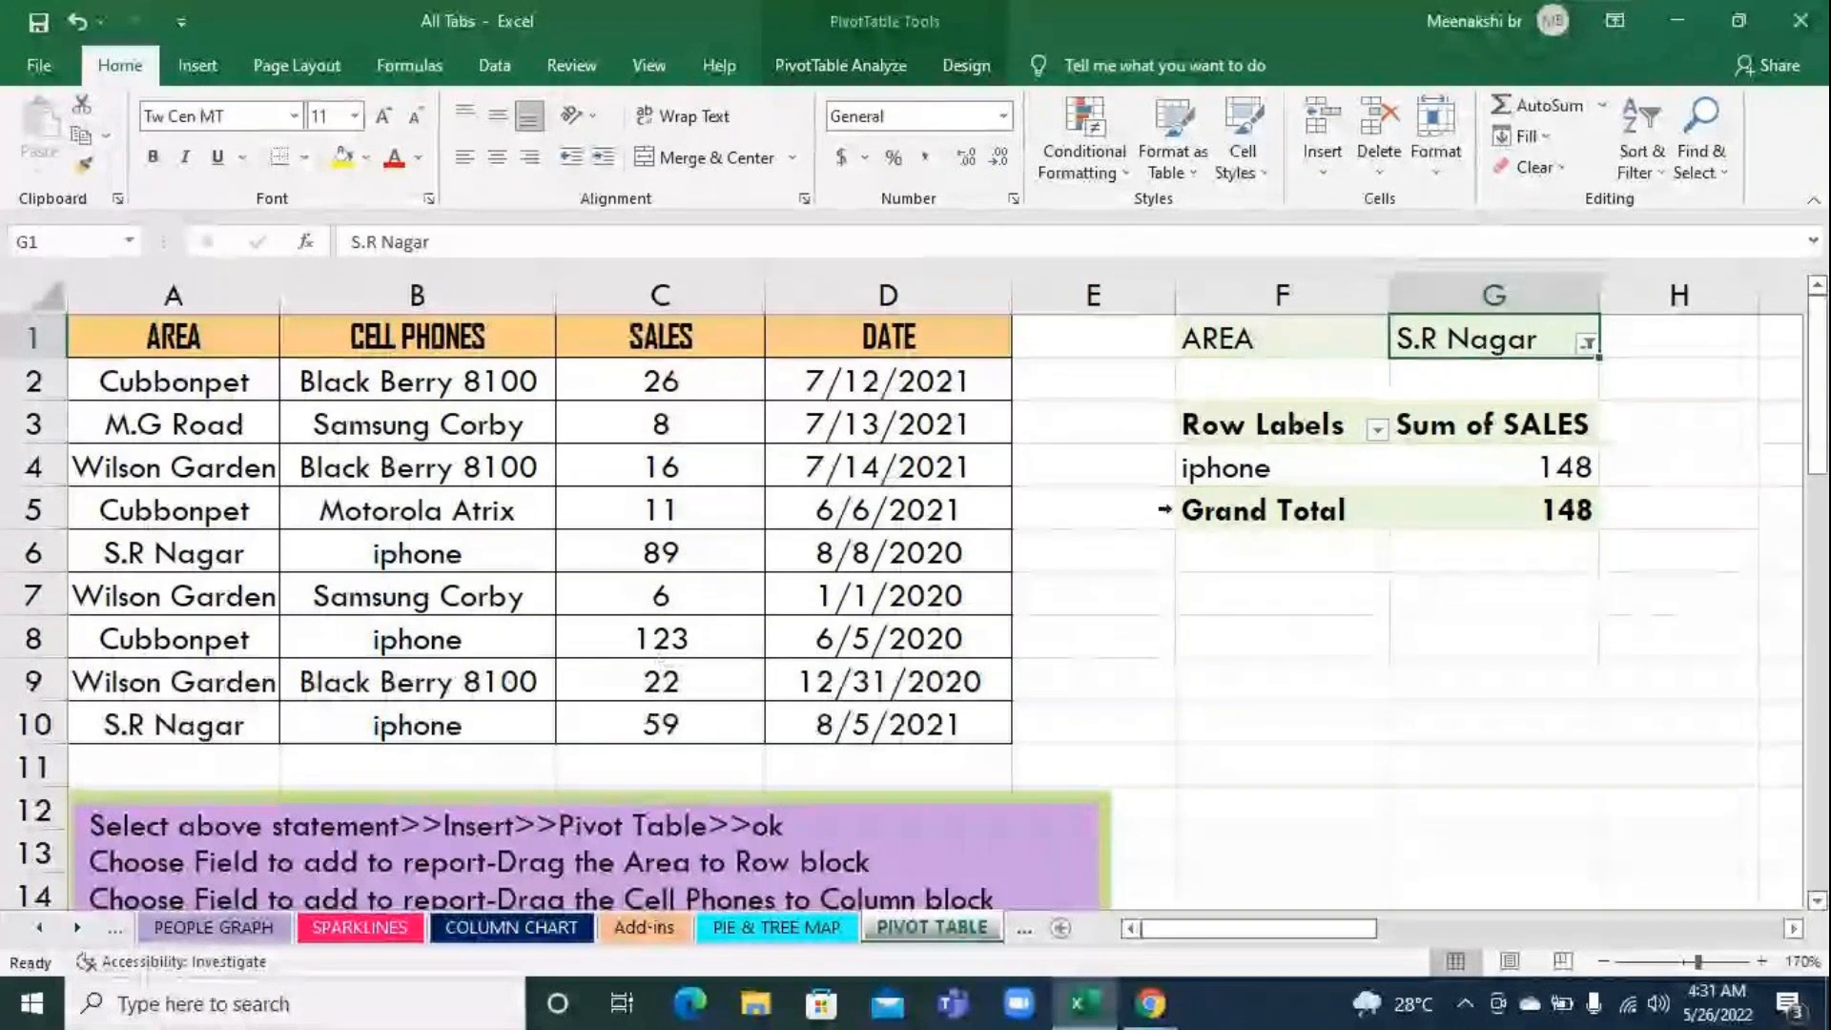
Reset the pivot table's AREA filter to (All) so every area is included
{"action": "left_click", "coordinate": [822, 61]}
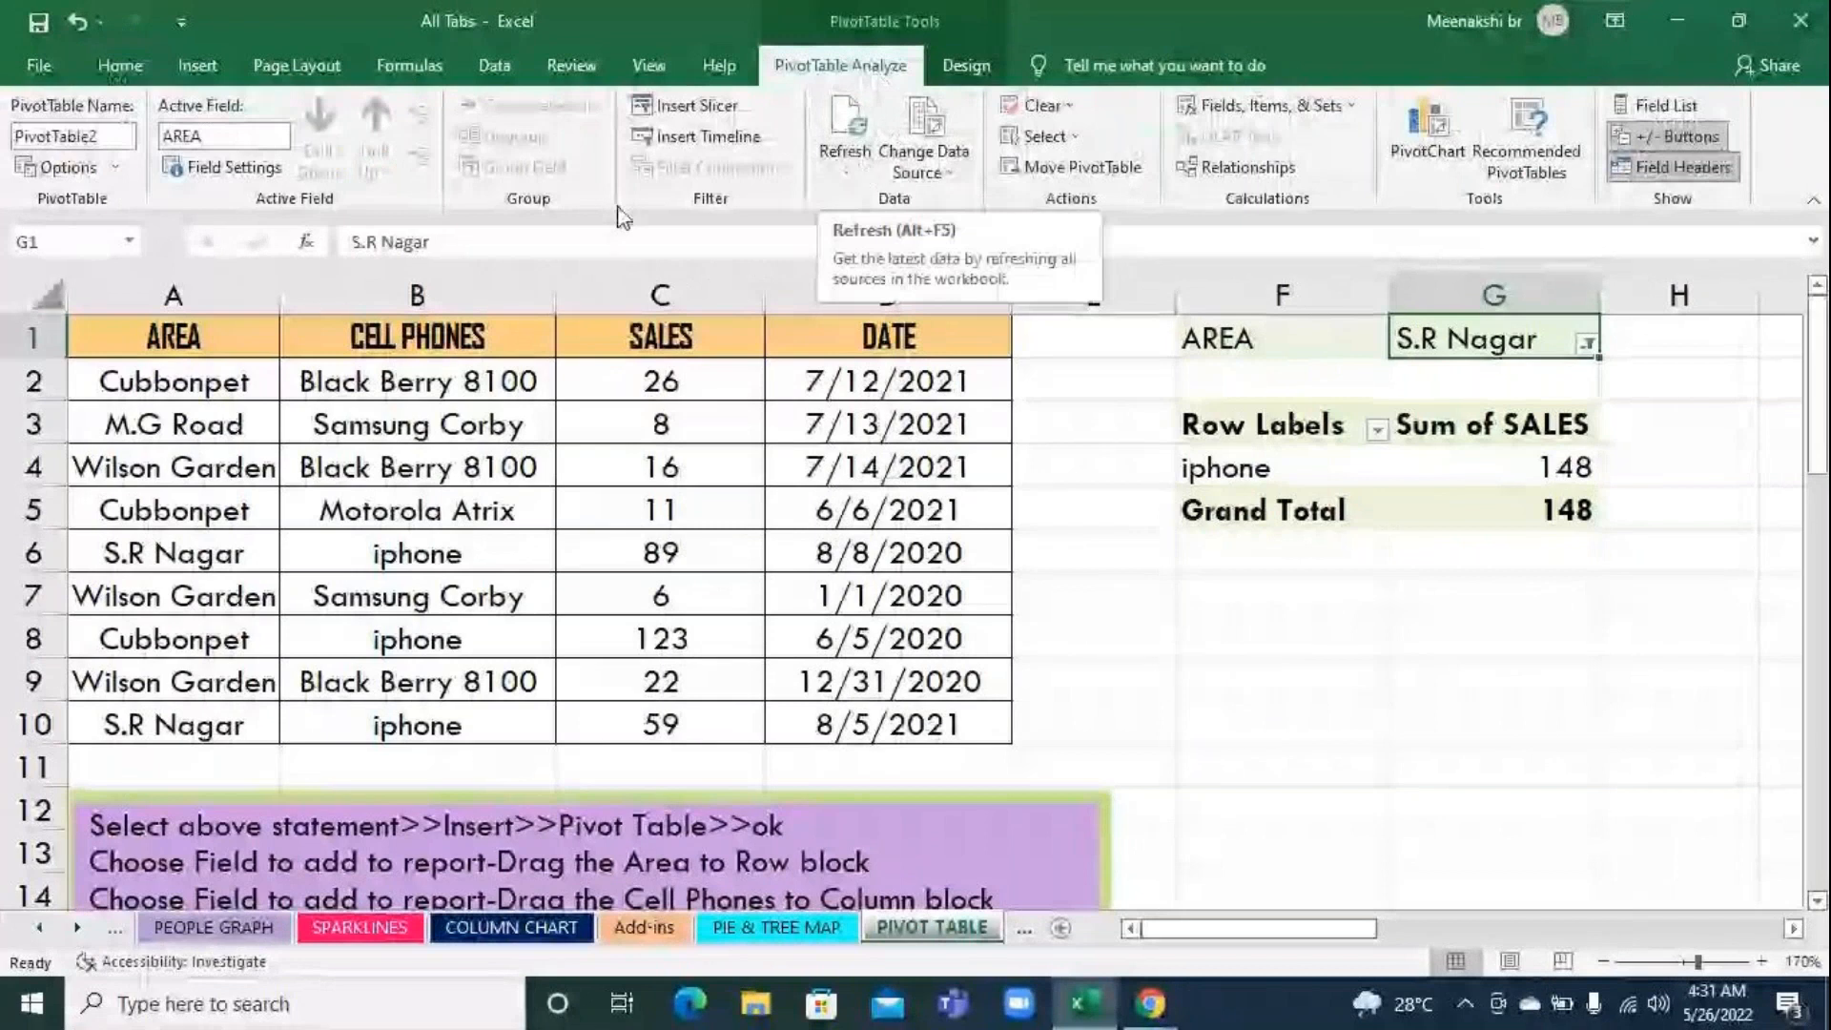
{"action": "left_click", "coordinate": [1587, 343]}
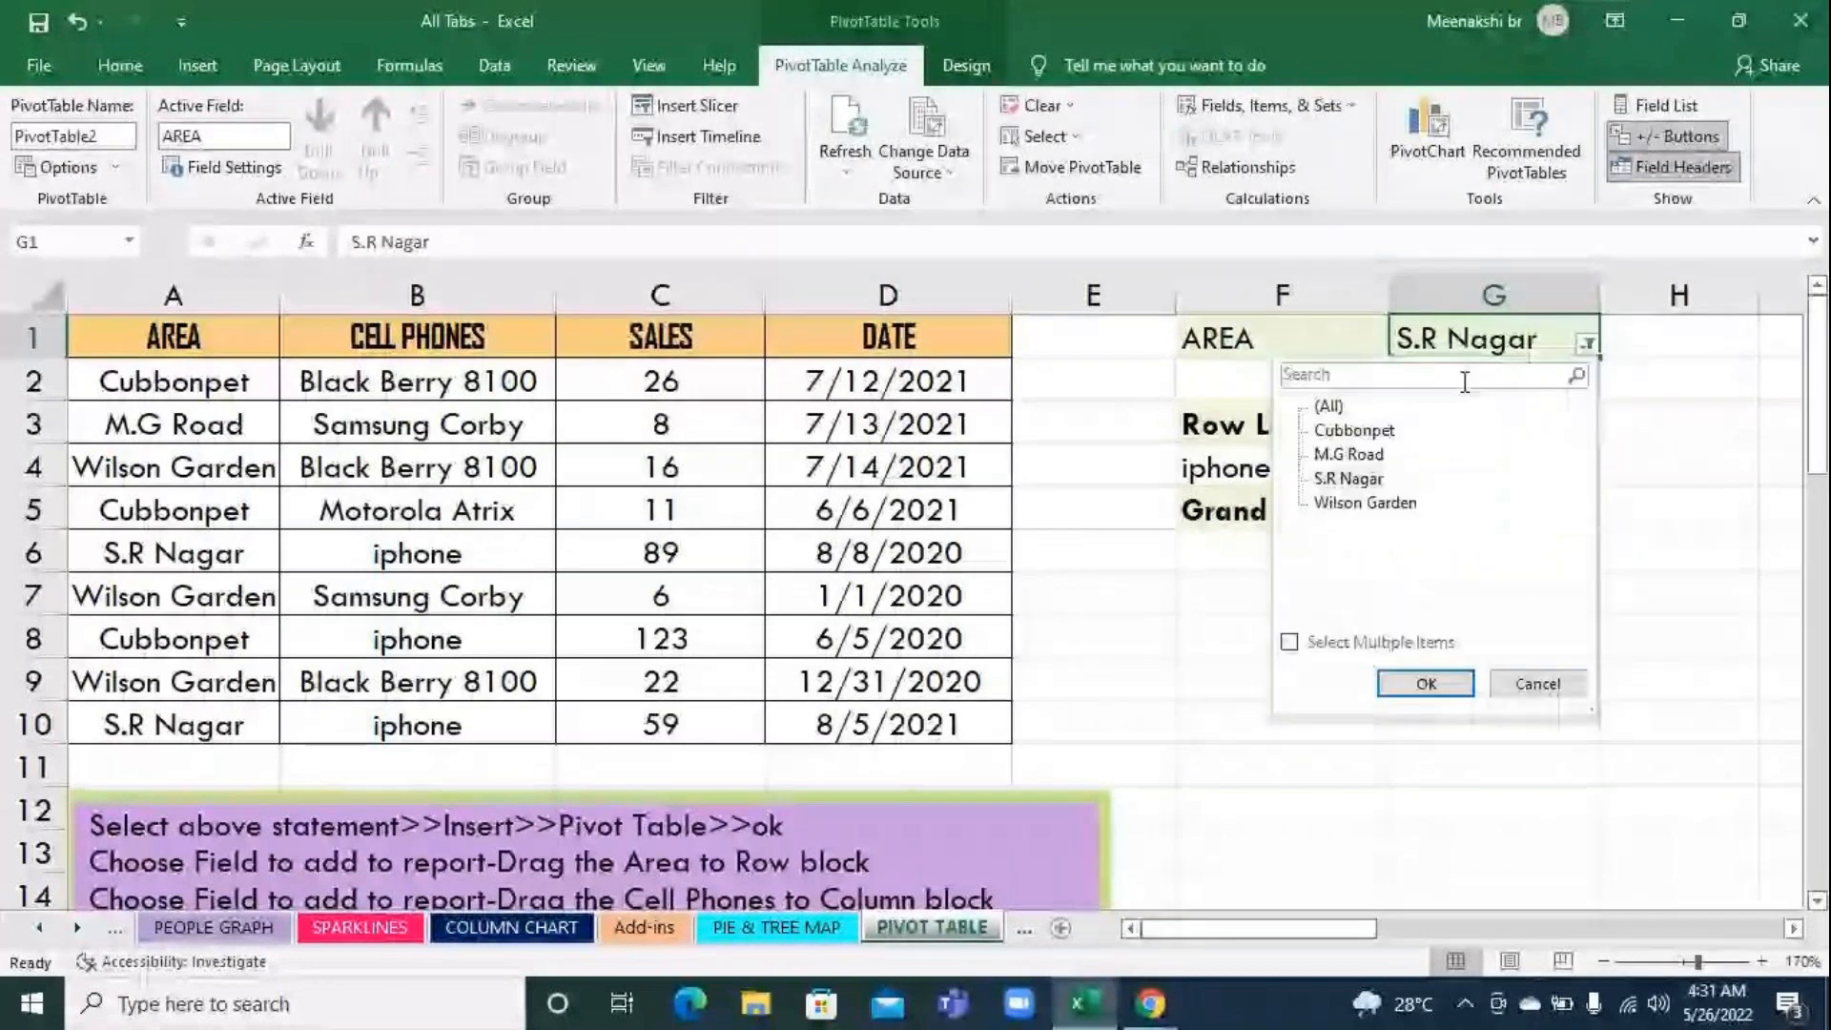
{"action": "left_click", "coordinate": [1331, 407]}
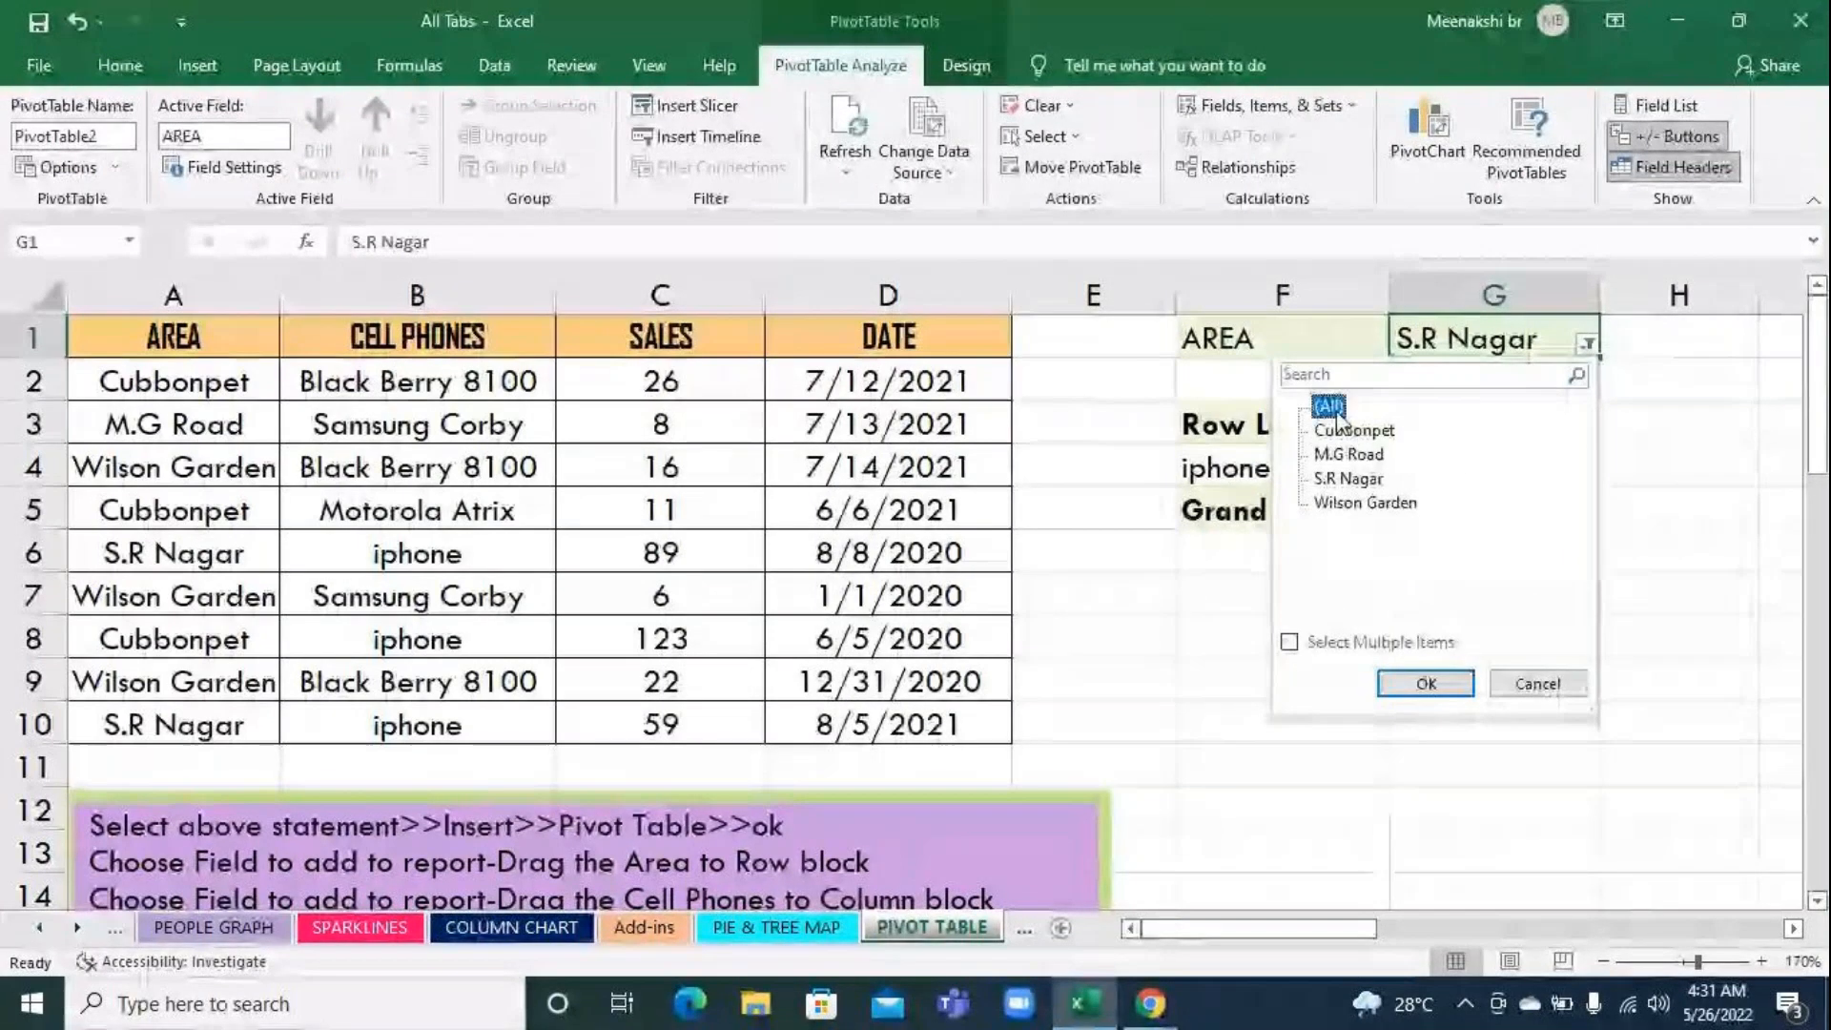
{"action": "left_click", "coordinate": [1447, 686]}
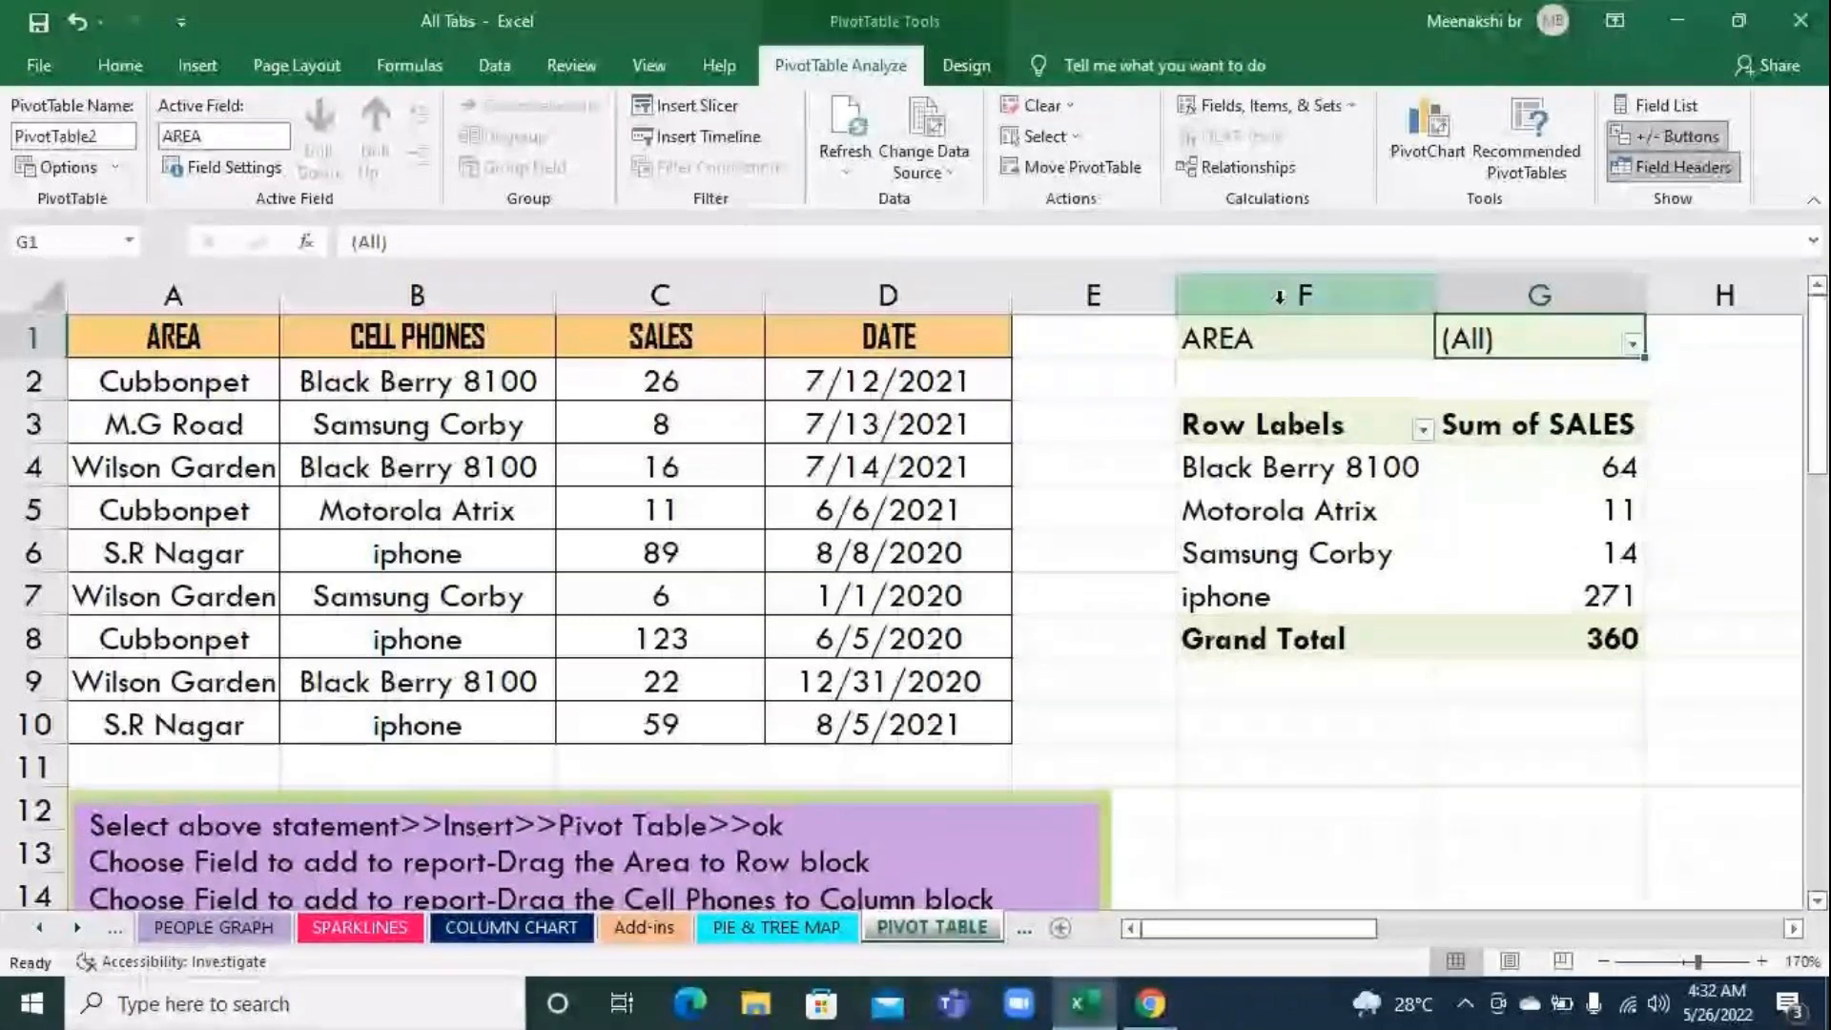
Highlight the pivot table range F1:G8 and compare it with the product table starting at row 19
{"action": "left_click_drag", "start_coordinate": [1240, 339], "coordinate": [1578, 625]}
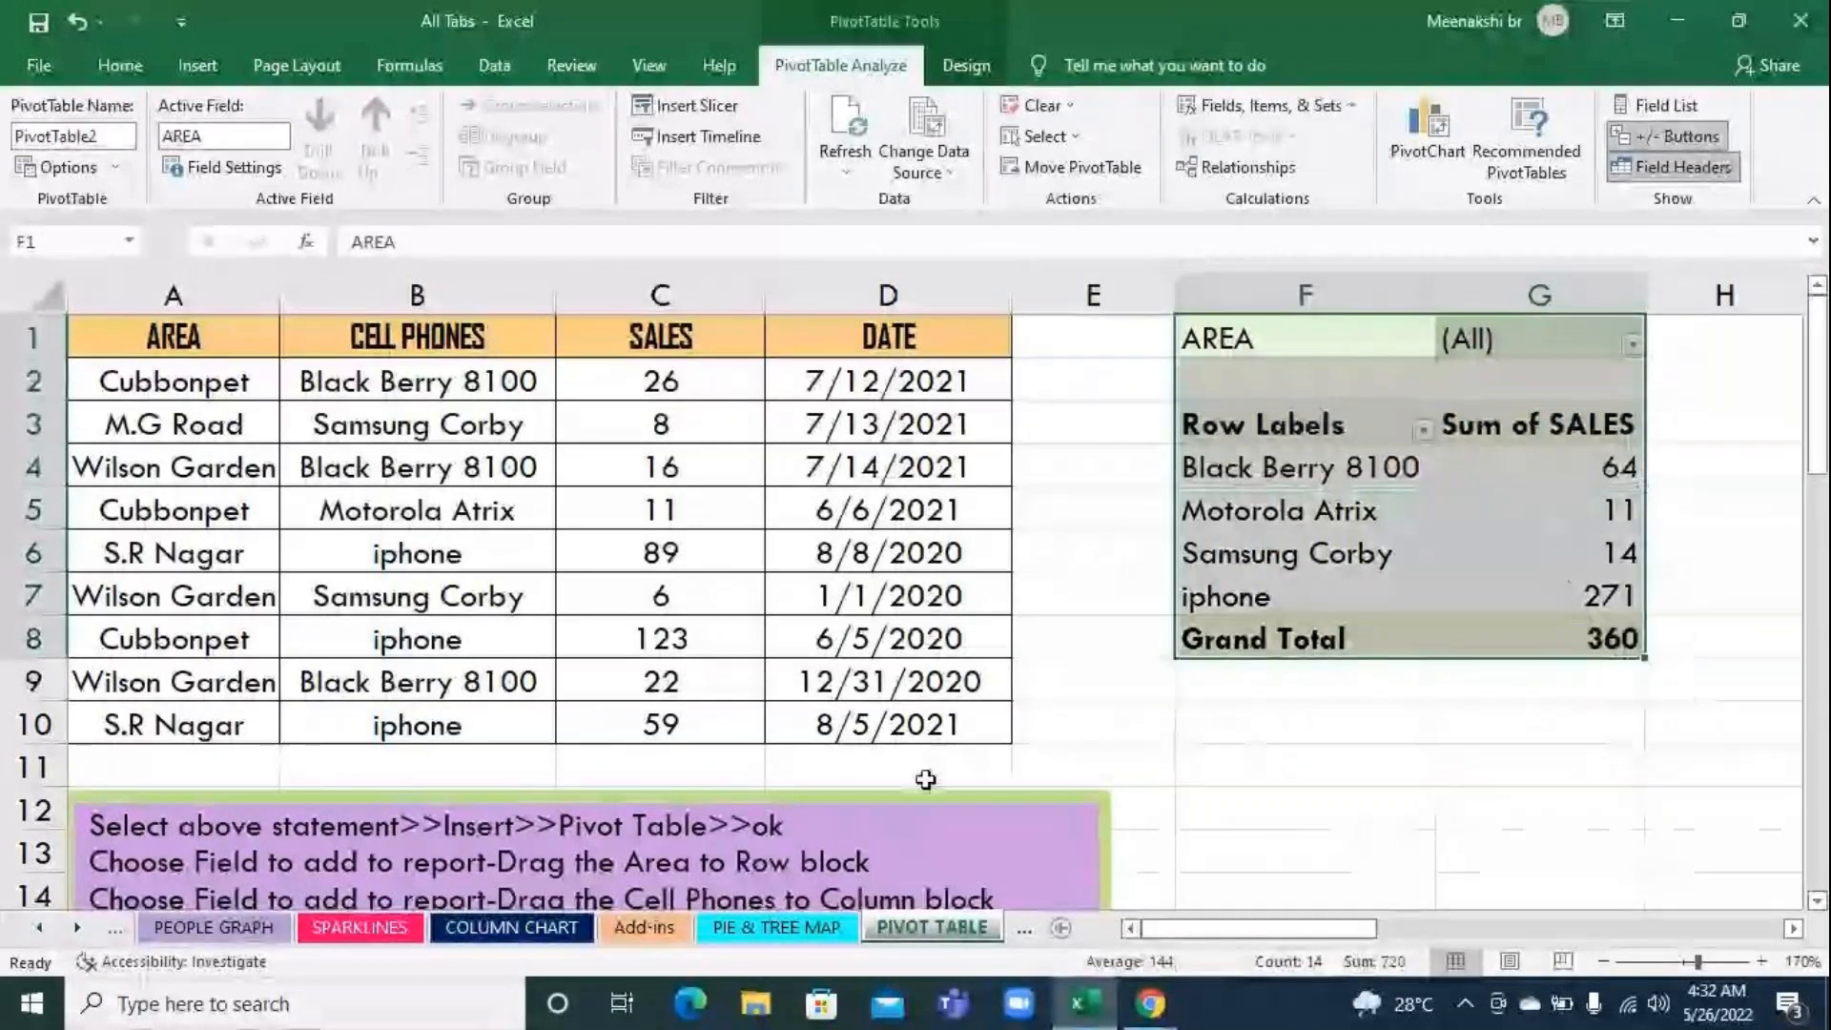
{"action": "scroll", "coordinate": [923, 773], "scroll_direction": "down", "scroll_amount": 4}
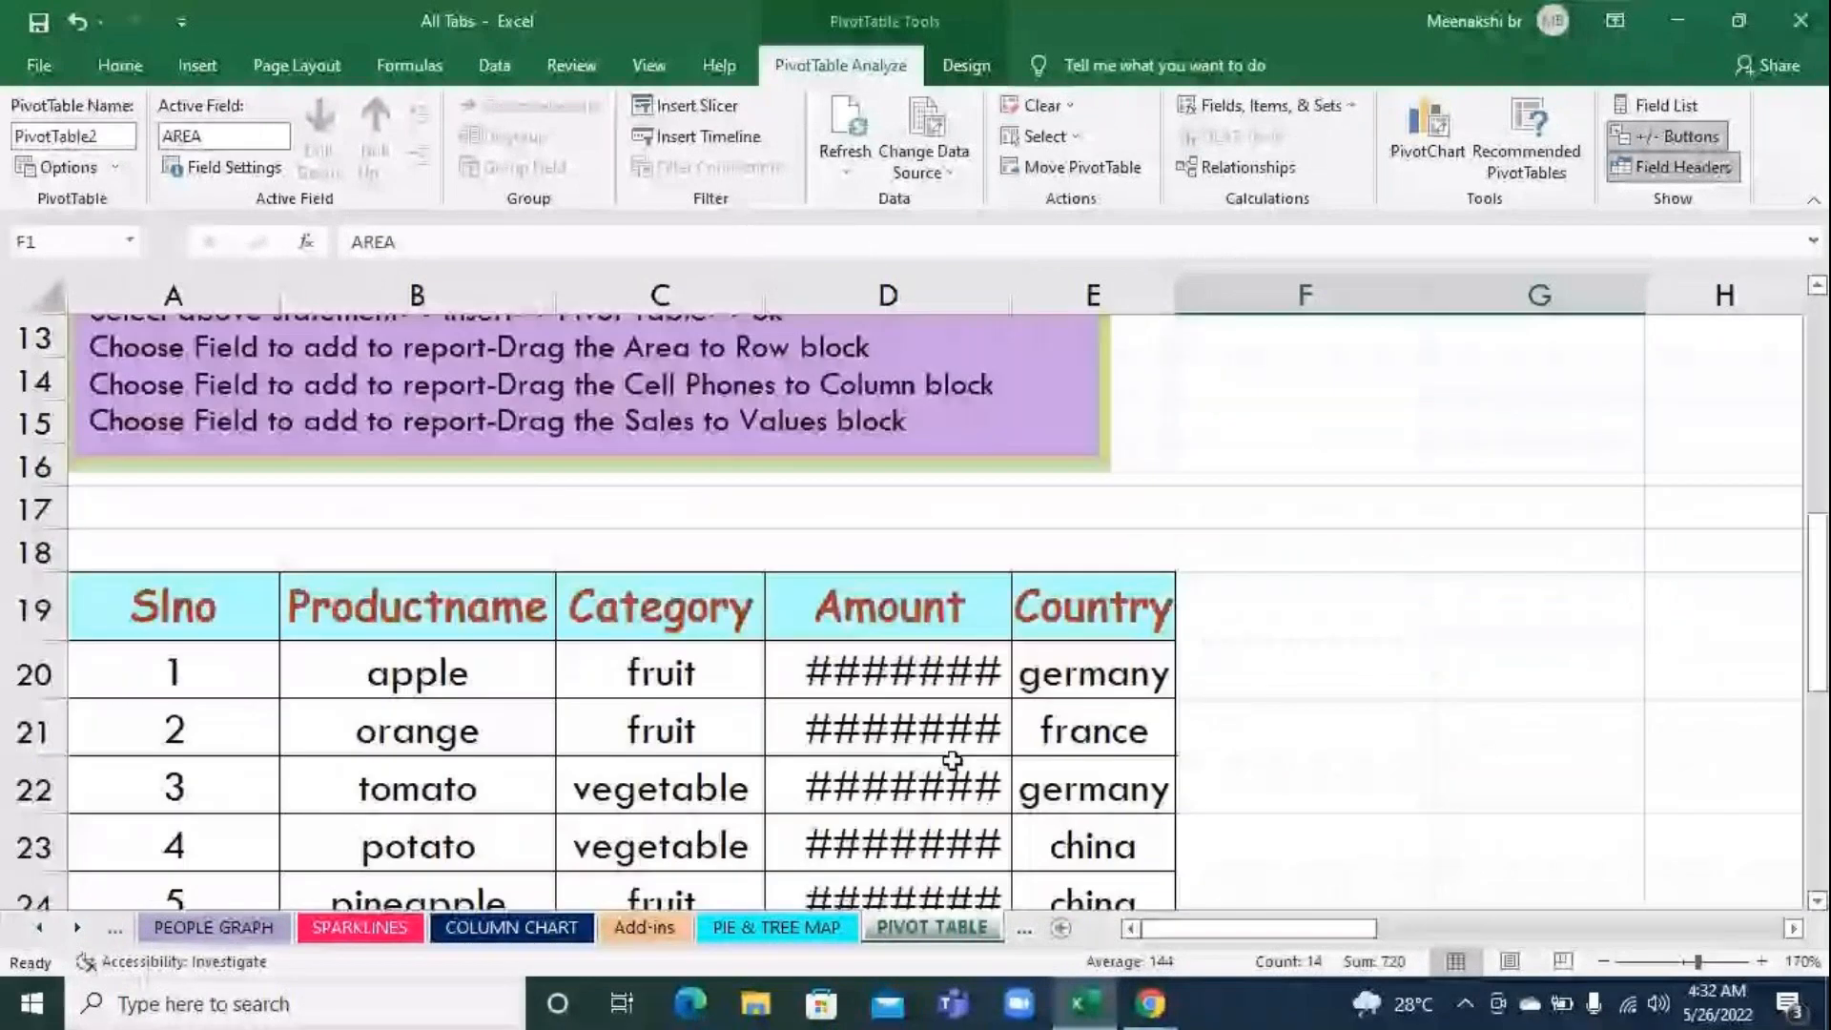
{"action": "scroll", "coordinate": [951, 760], "scroll_direction": "up", "scroll_amount": 4}
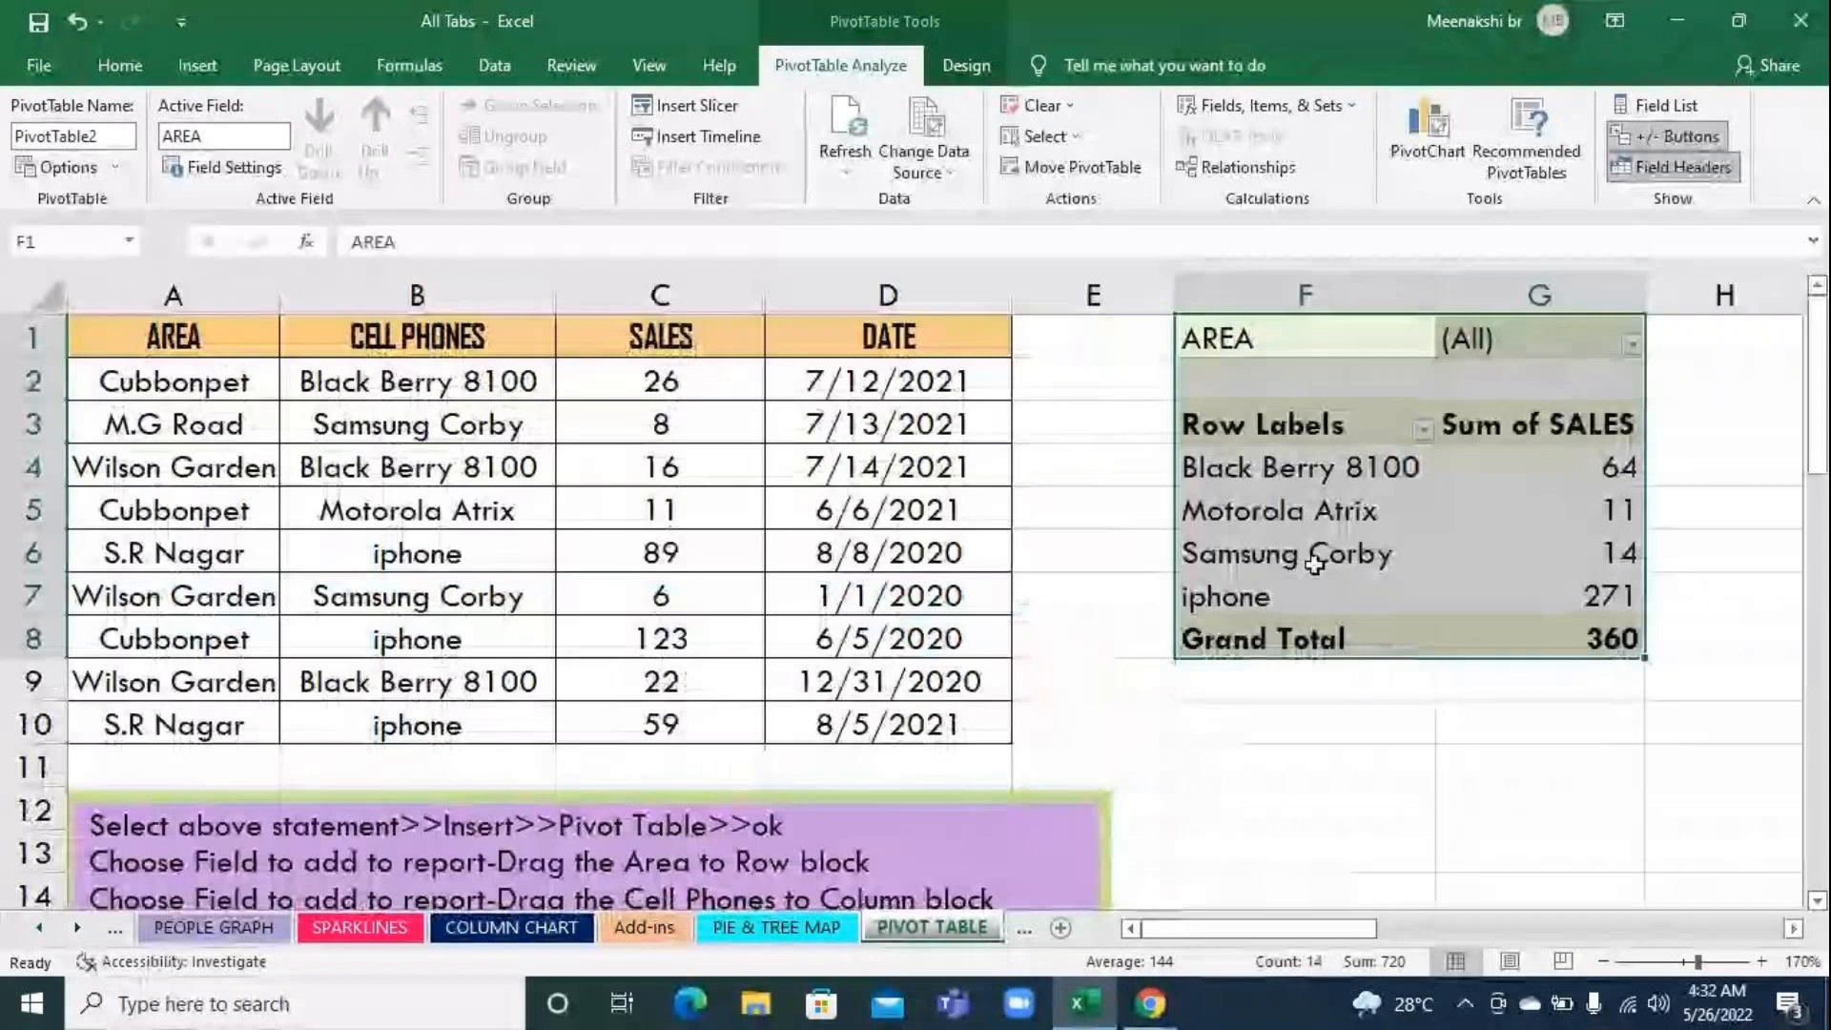
{"action": "left_click", "coordinate": [1307, 534]}
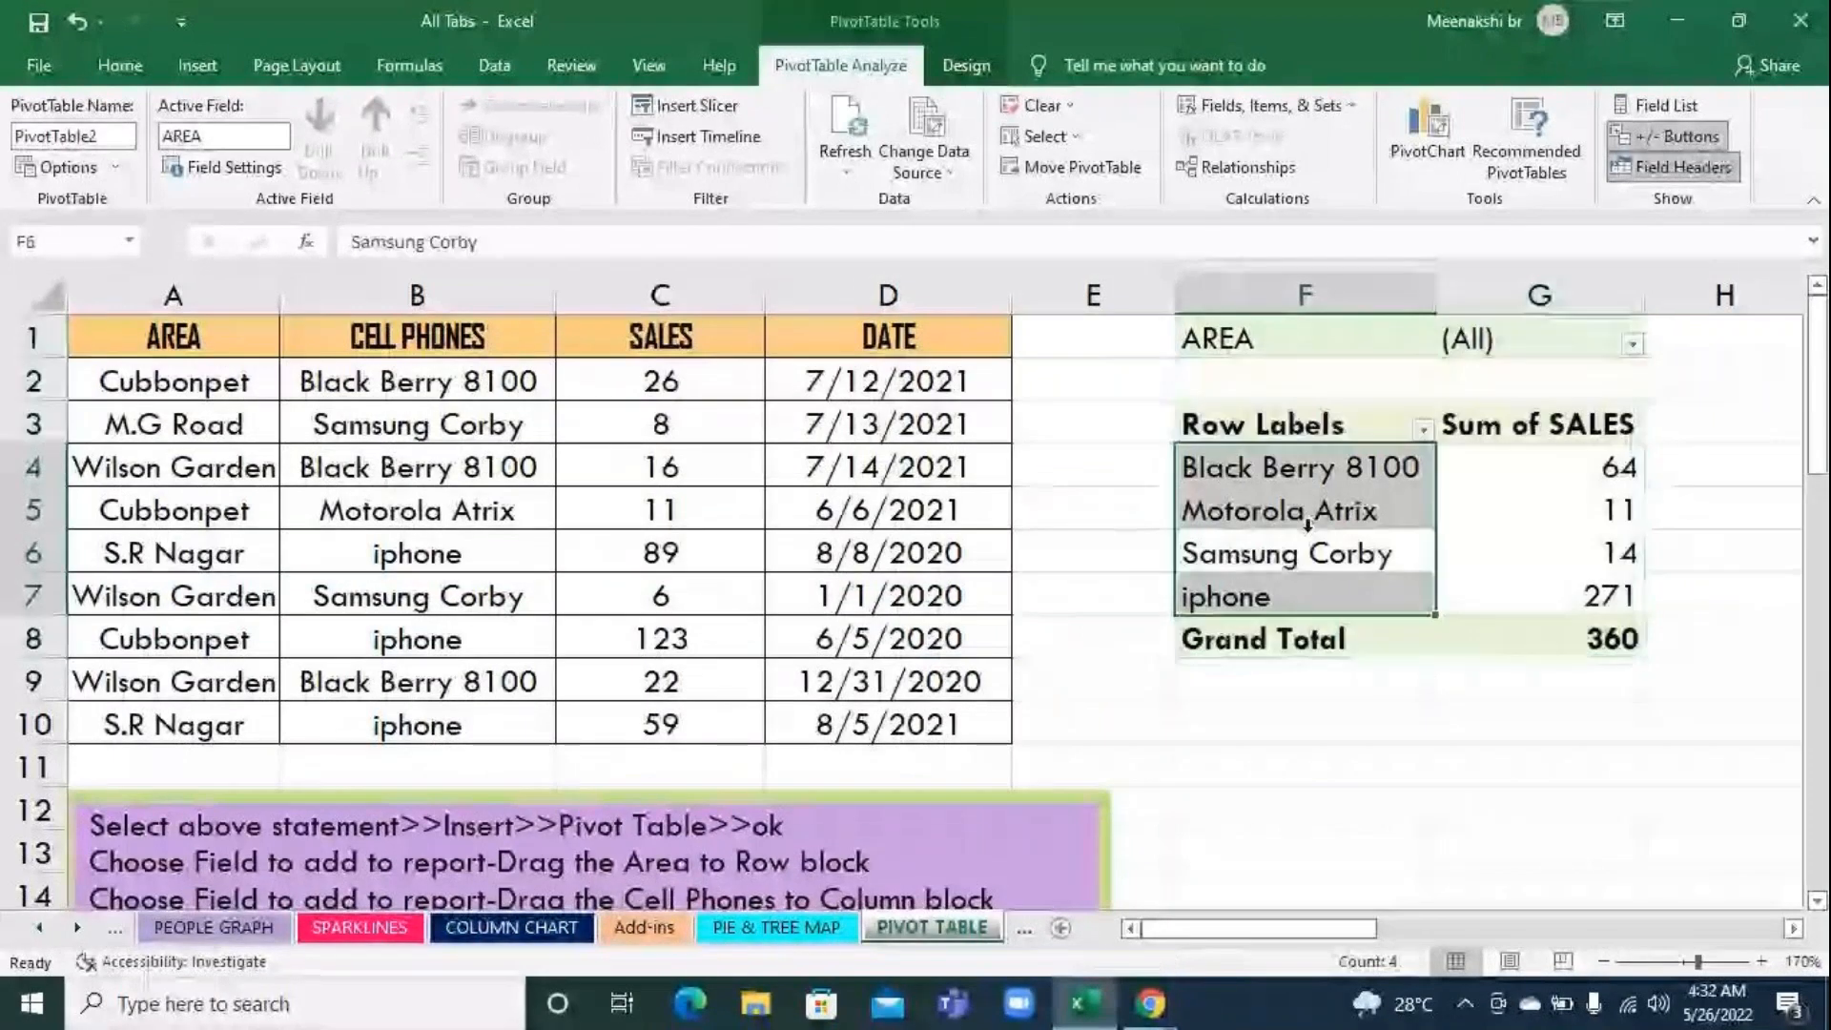
{"action": "left_click", "coordinate": [1249, 511]}
Auto-fit the width of column D to fit the product table's Amount values
{"action": "scroll", "coordinate": [1247, 526], "scroll_direction": "down", "scroll_amount": 3}
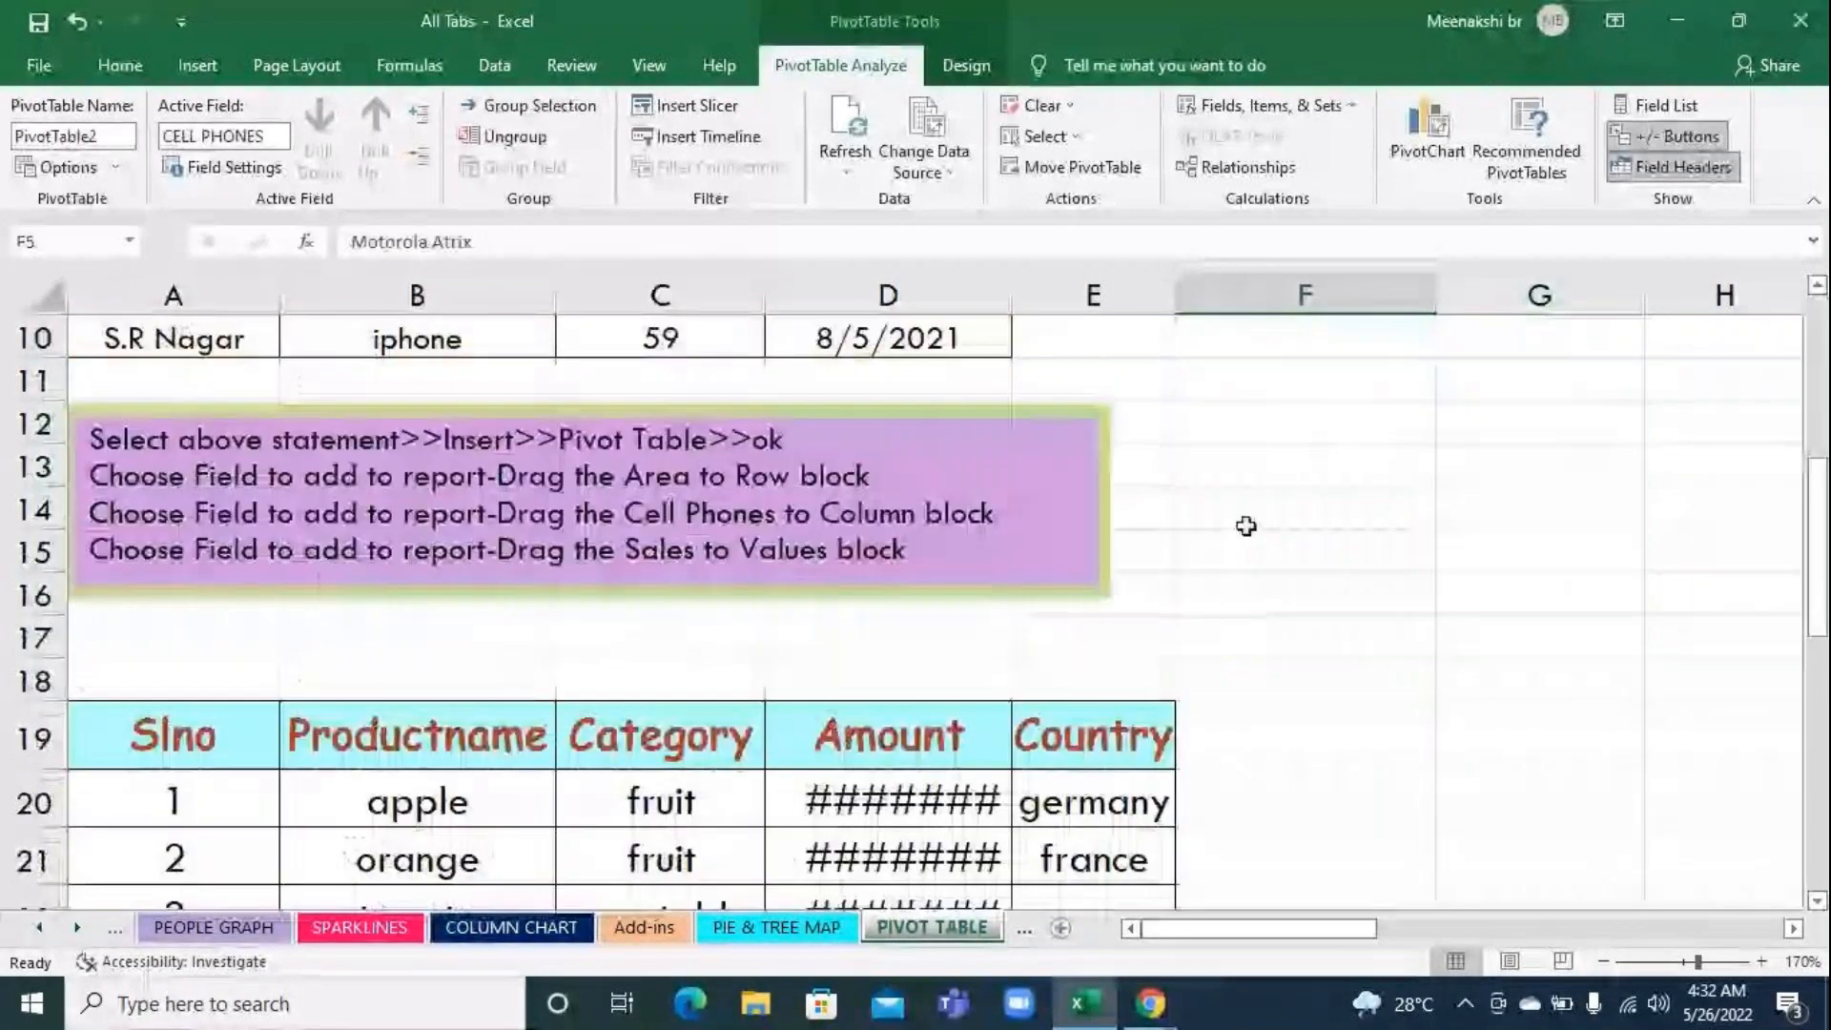
{"action": "double_click", "coordinate": [1012, 286]}
{"action": "scroll", "coordinate": [1458, 652], "scroll_direction": "up", "scroll_amount": 3}
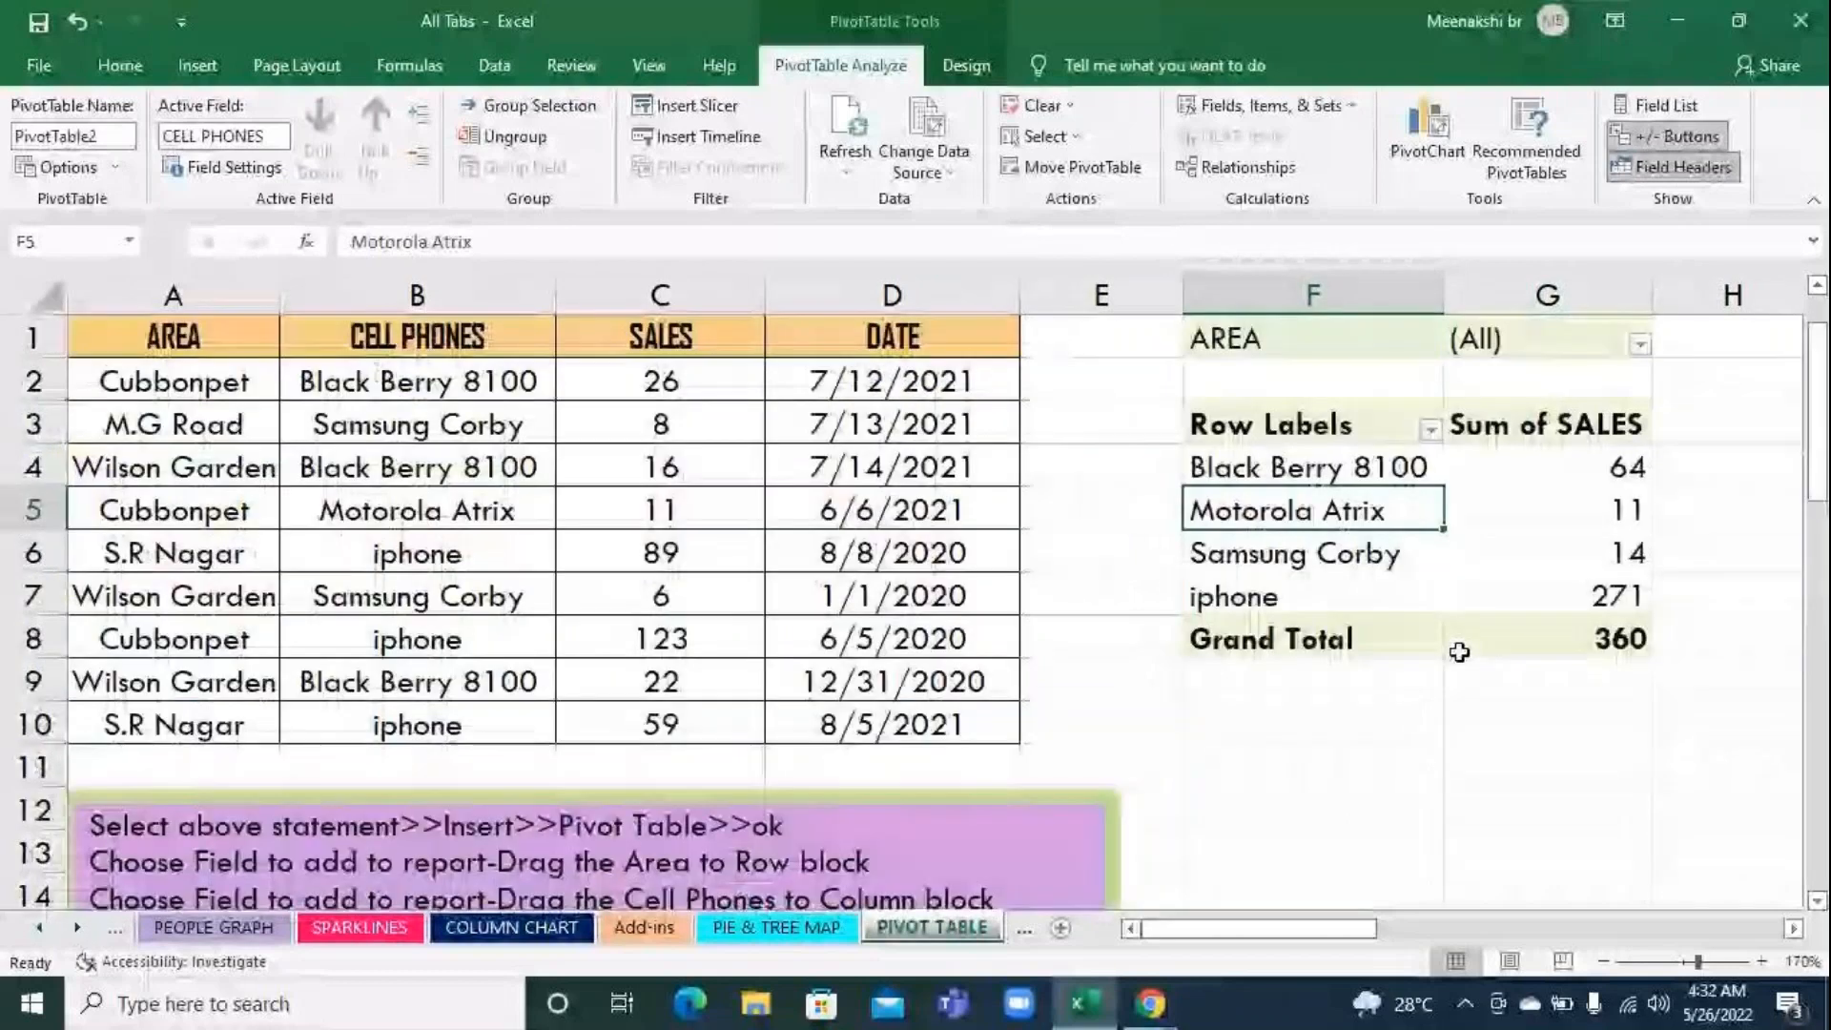
Examine the pivot table in F1:G8 and the product table's names, categories, amounts and countries below the instruction box
{"action": "mouse_move", "coordinate": [1240, 338]}
{"action": "left_mouse_down"}
{"action": "mouse_move", "coordinate": [1556, 596]}
{"action": "mouse_move", "coordinate": [1554, 656]}
{"action": "left_mouse_up"}
{"action": "scroll", "coordinate": [1367, 574], "scroll_direction": "down", "scroll_amount": 4}
{"action": "scroll", "coordinate": [1516, 563], "scroll_direction": "up", "scroll_amount": 4}
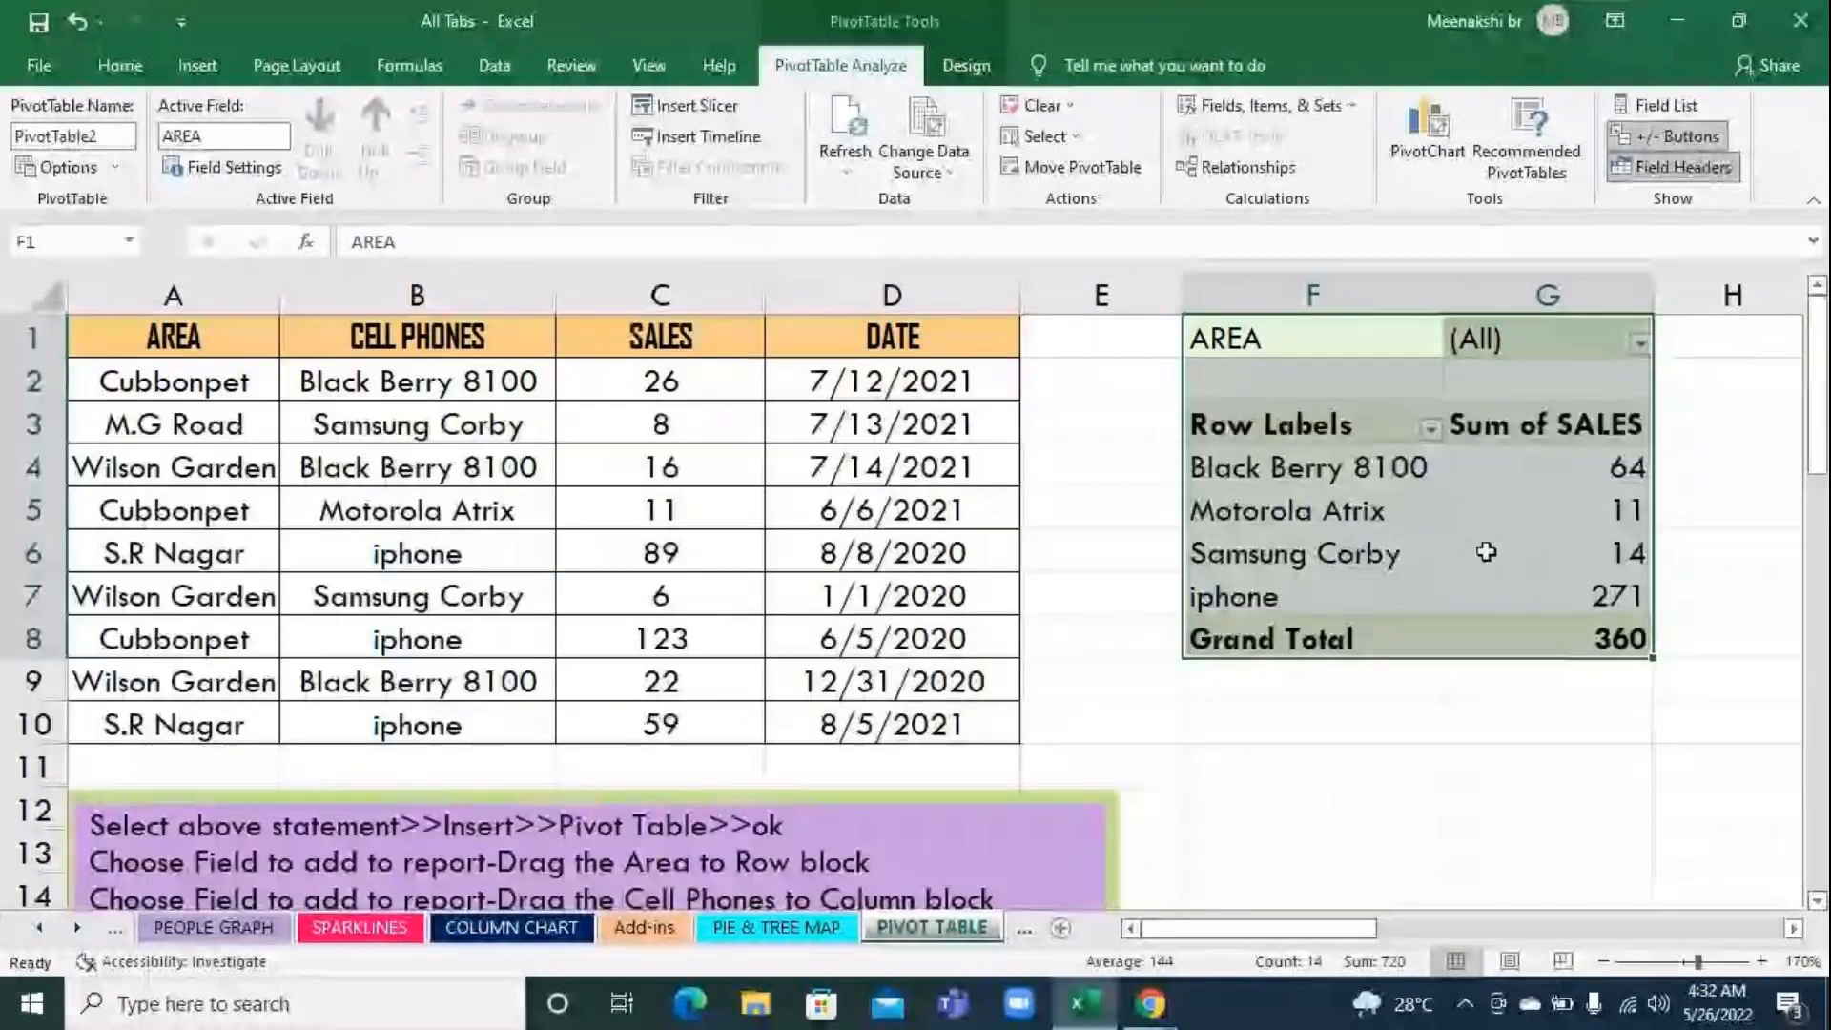
{"action": "scroll", "coordinate": [1451, 551], "scroll_direction": "down", "scroll_amount": 1}
{"action": "scroll", "coordinate": [1451, 551], "scroll_direction": "down", "scroll_amount": 5}
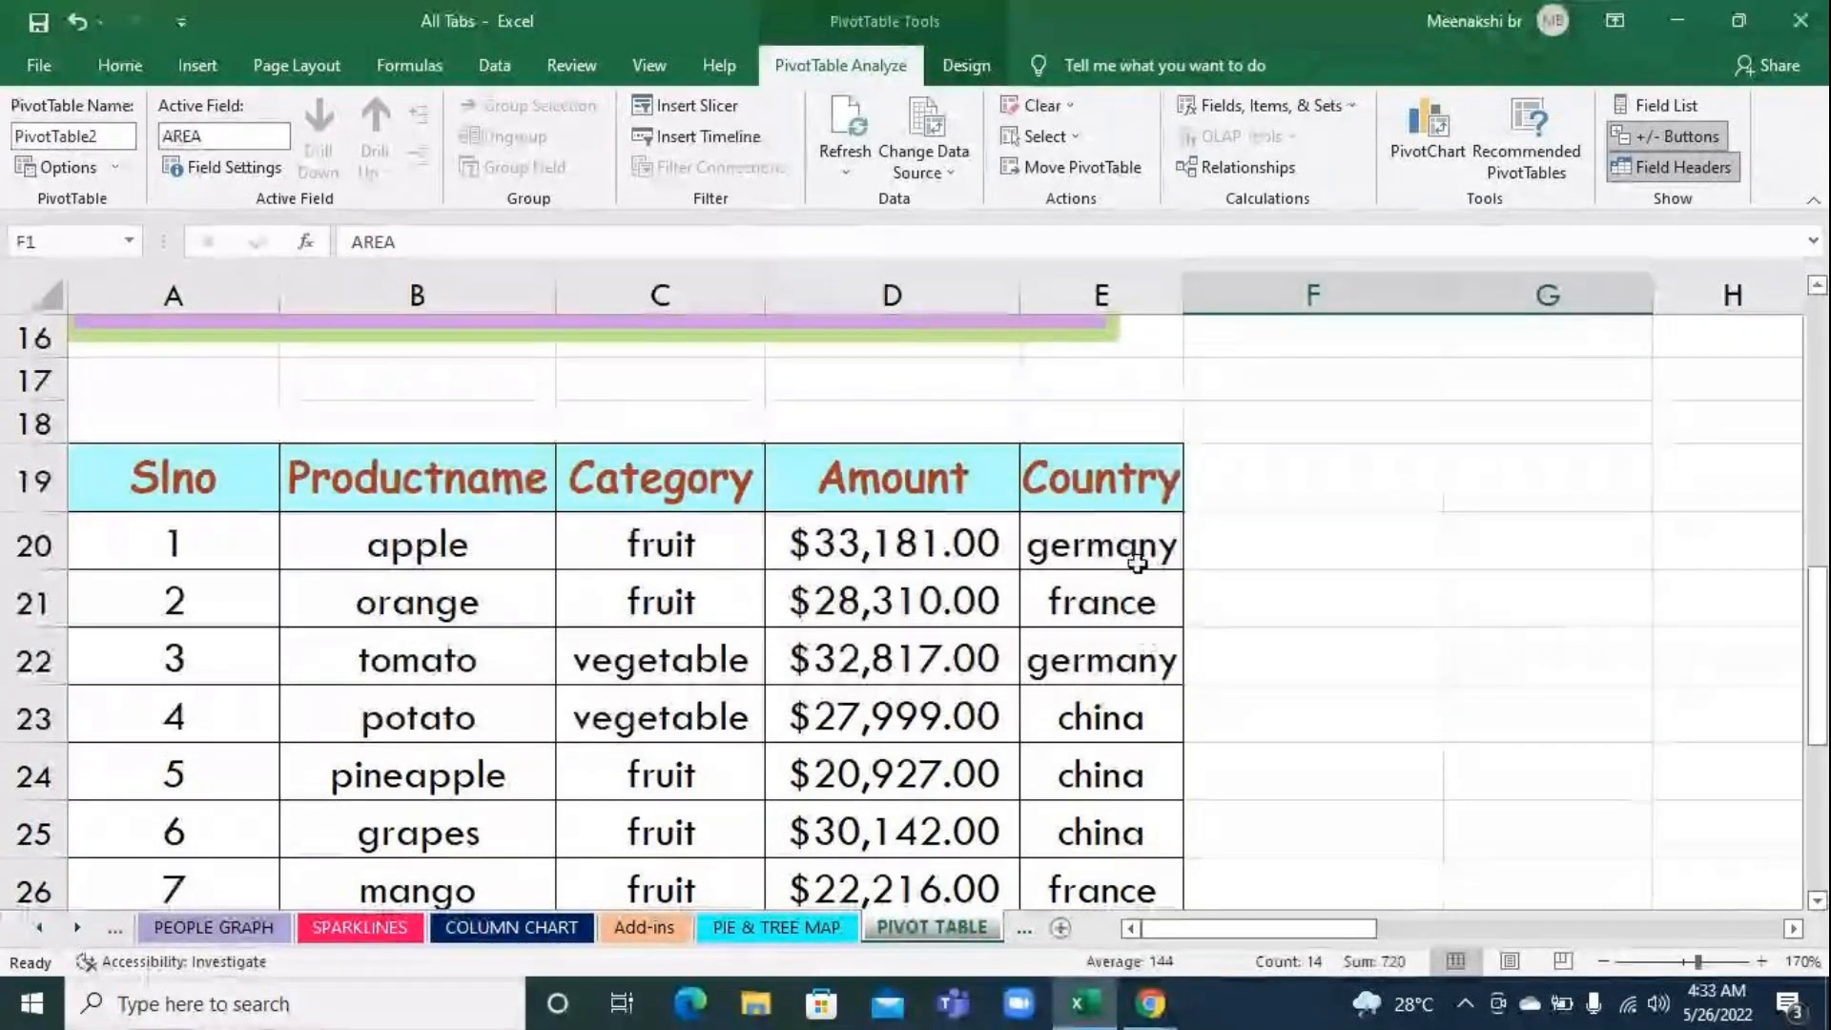
{"action": "scroll", "coordinate": [1177, 736], "scroll_direction": "down", "scroll_amount": 2}
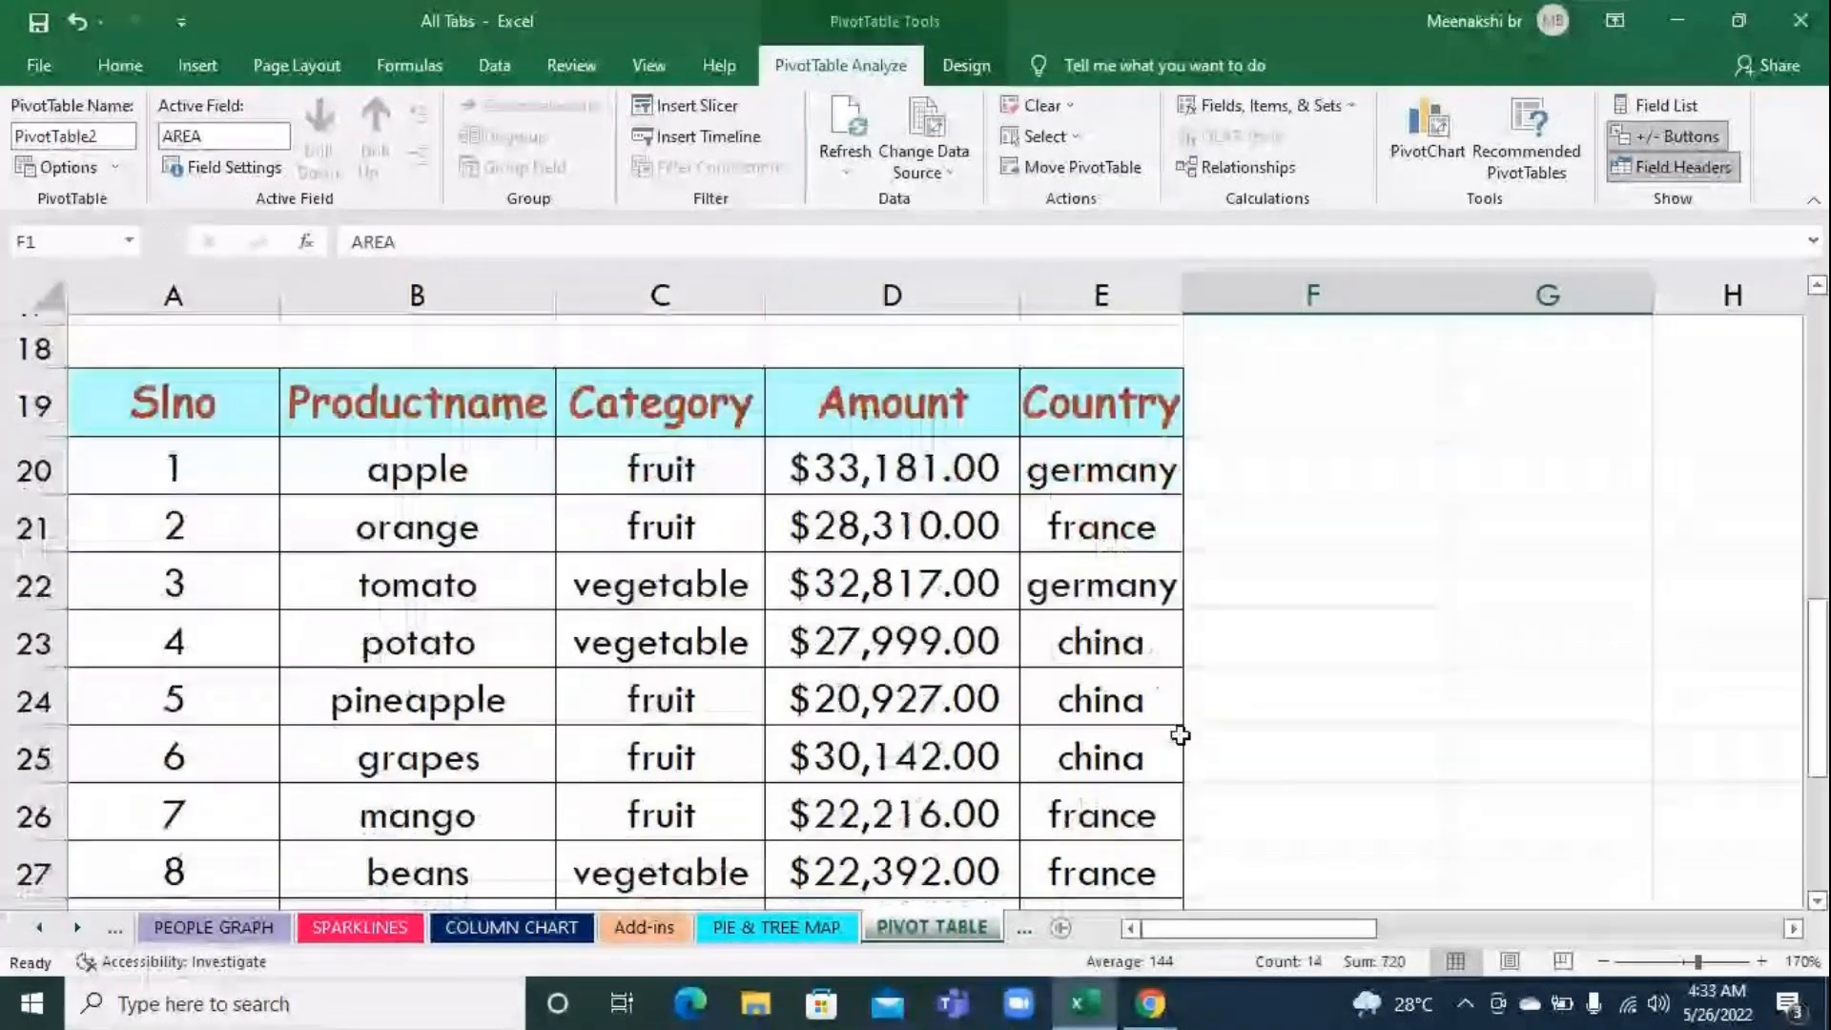
{"action": "scroll", "coordinate": [1180, 734], "scroll_direction": "down", "scroll_amount": 3}
{"action": "scroll", "coordinate": [1179, 735], "scroll_direction": "up", "scroll_amount": 5}
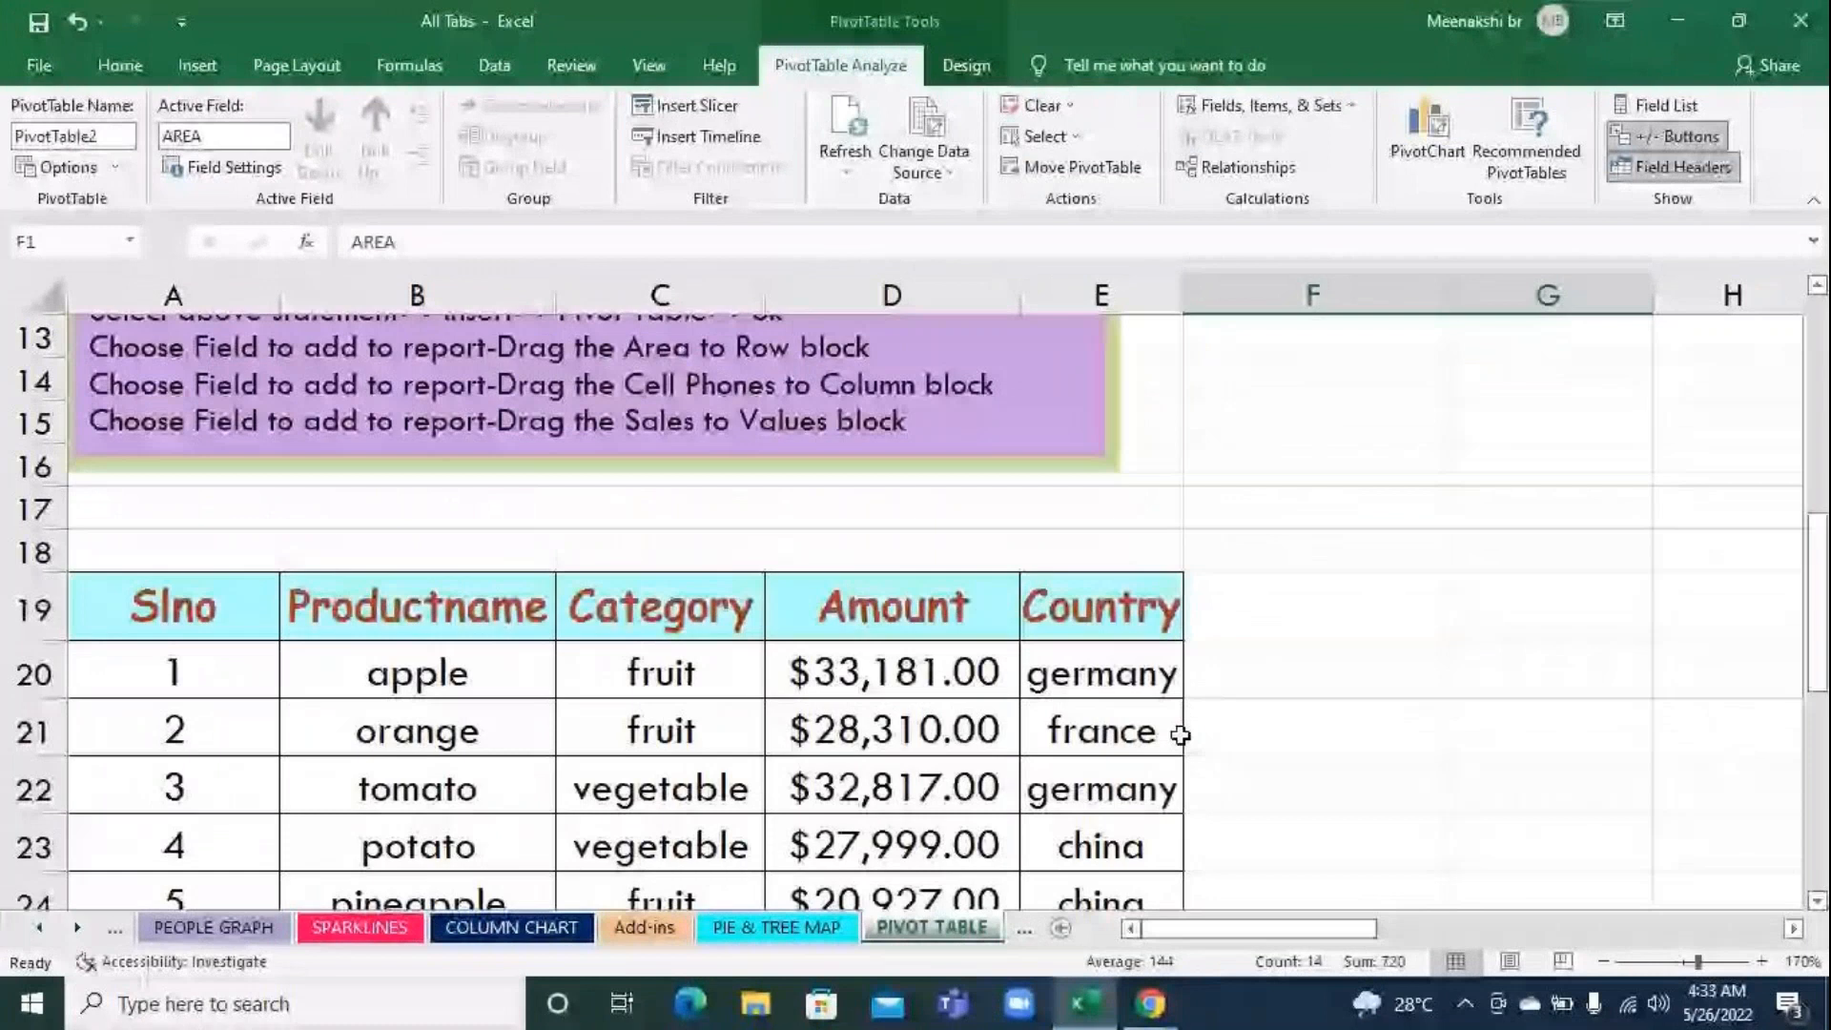
{"action": "scroll", "coordinate": [1361, 683], "scroll_direction": "up", "scroll_amount": 4}
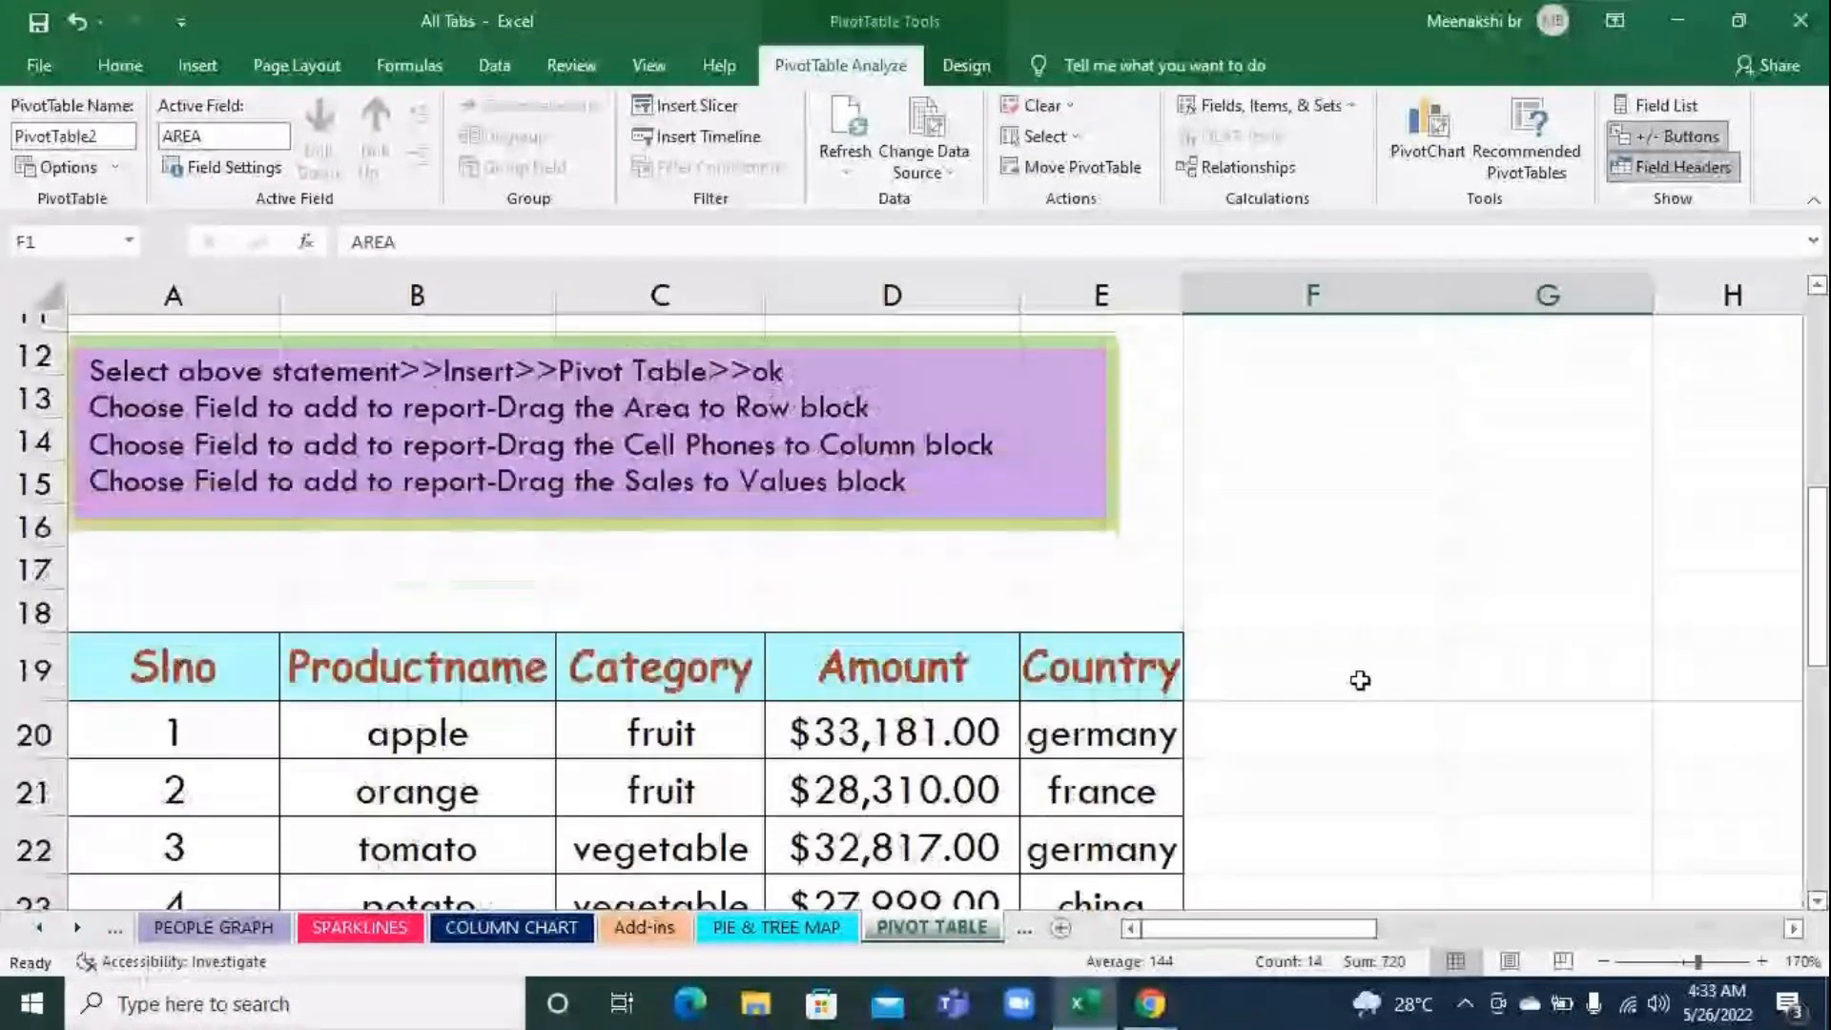
{"action": "left_click", "coordinate": [1431, 556]}
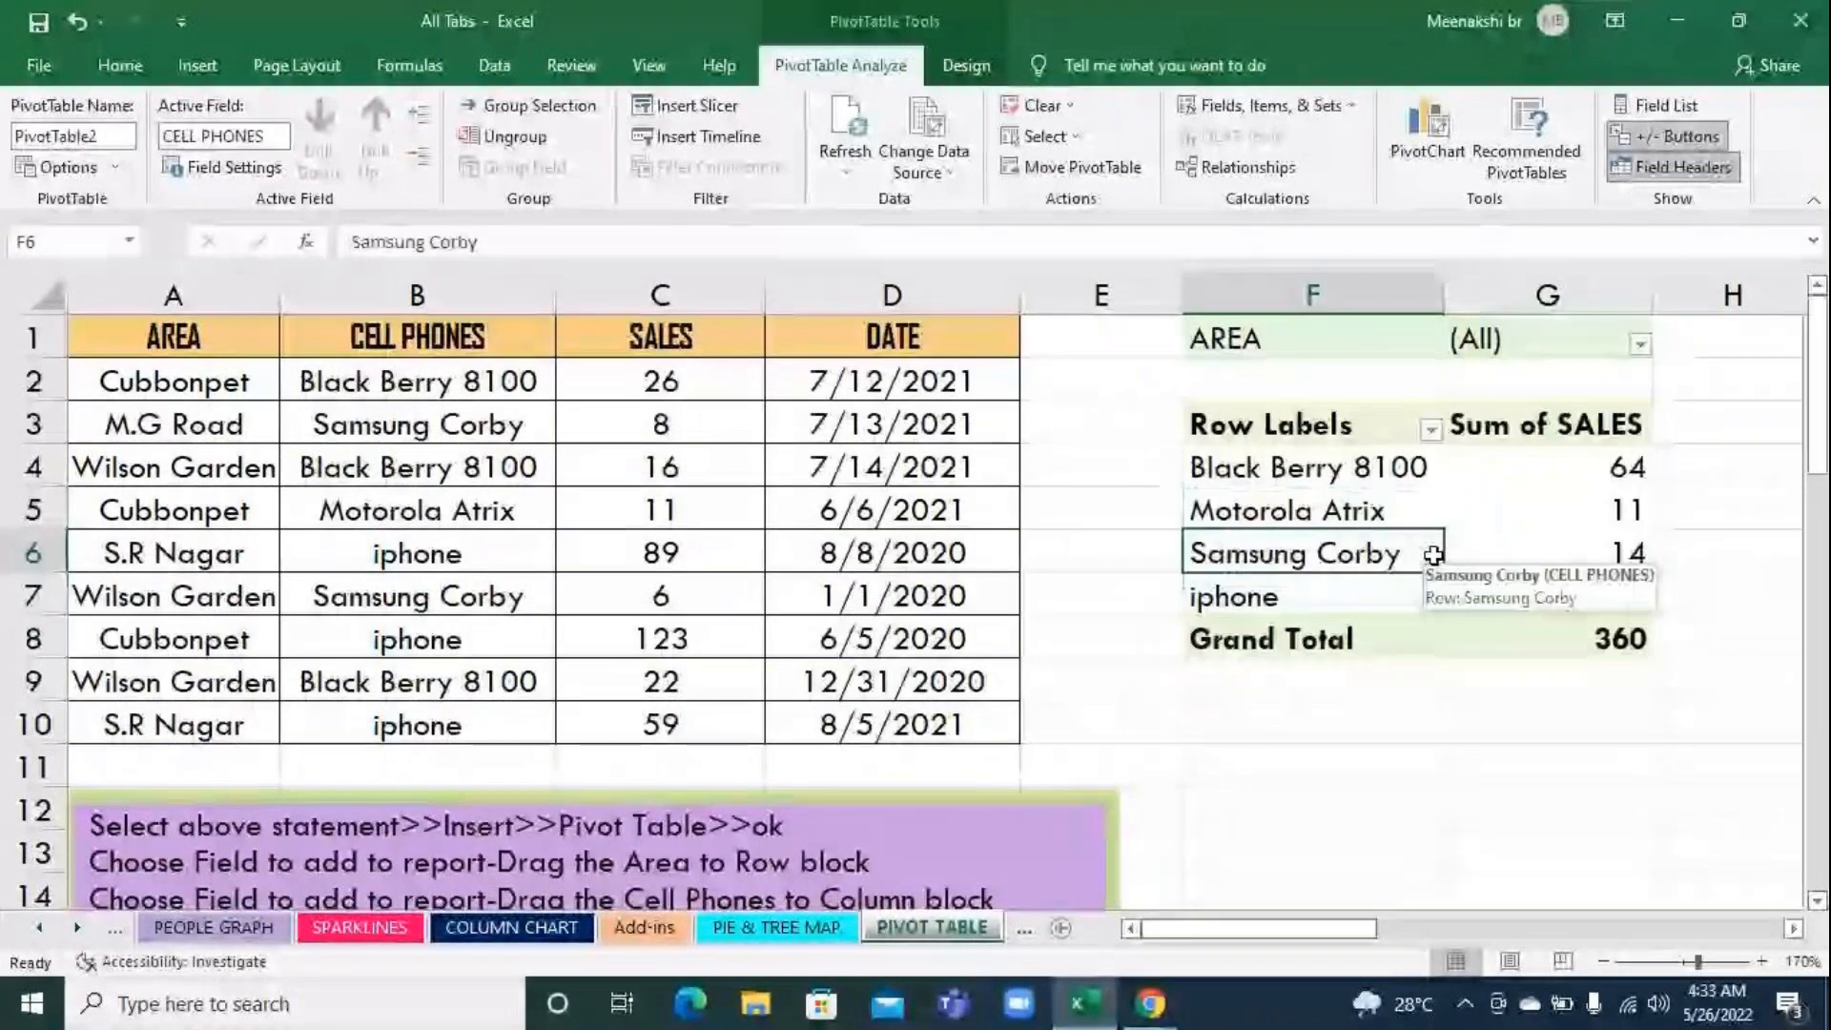
{"action": "left_click", "coordinate": [1540, 753]}
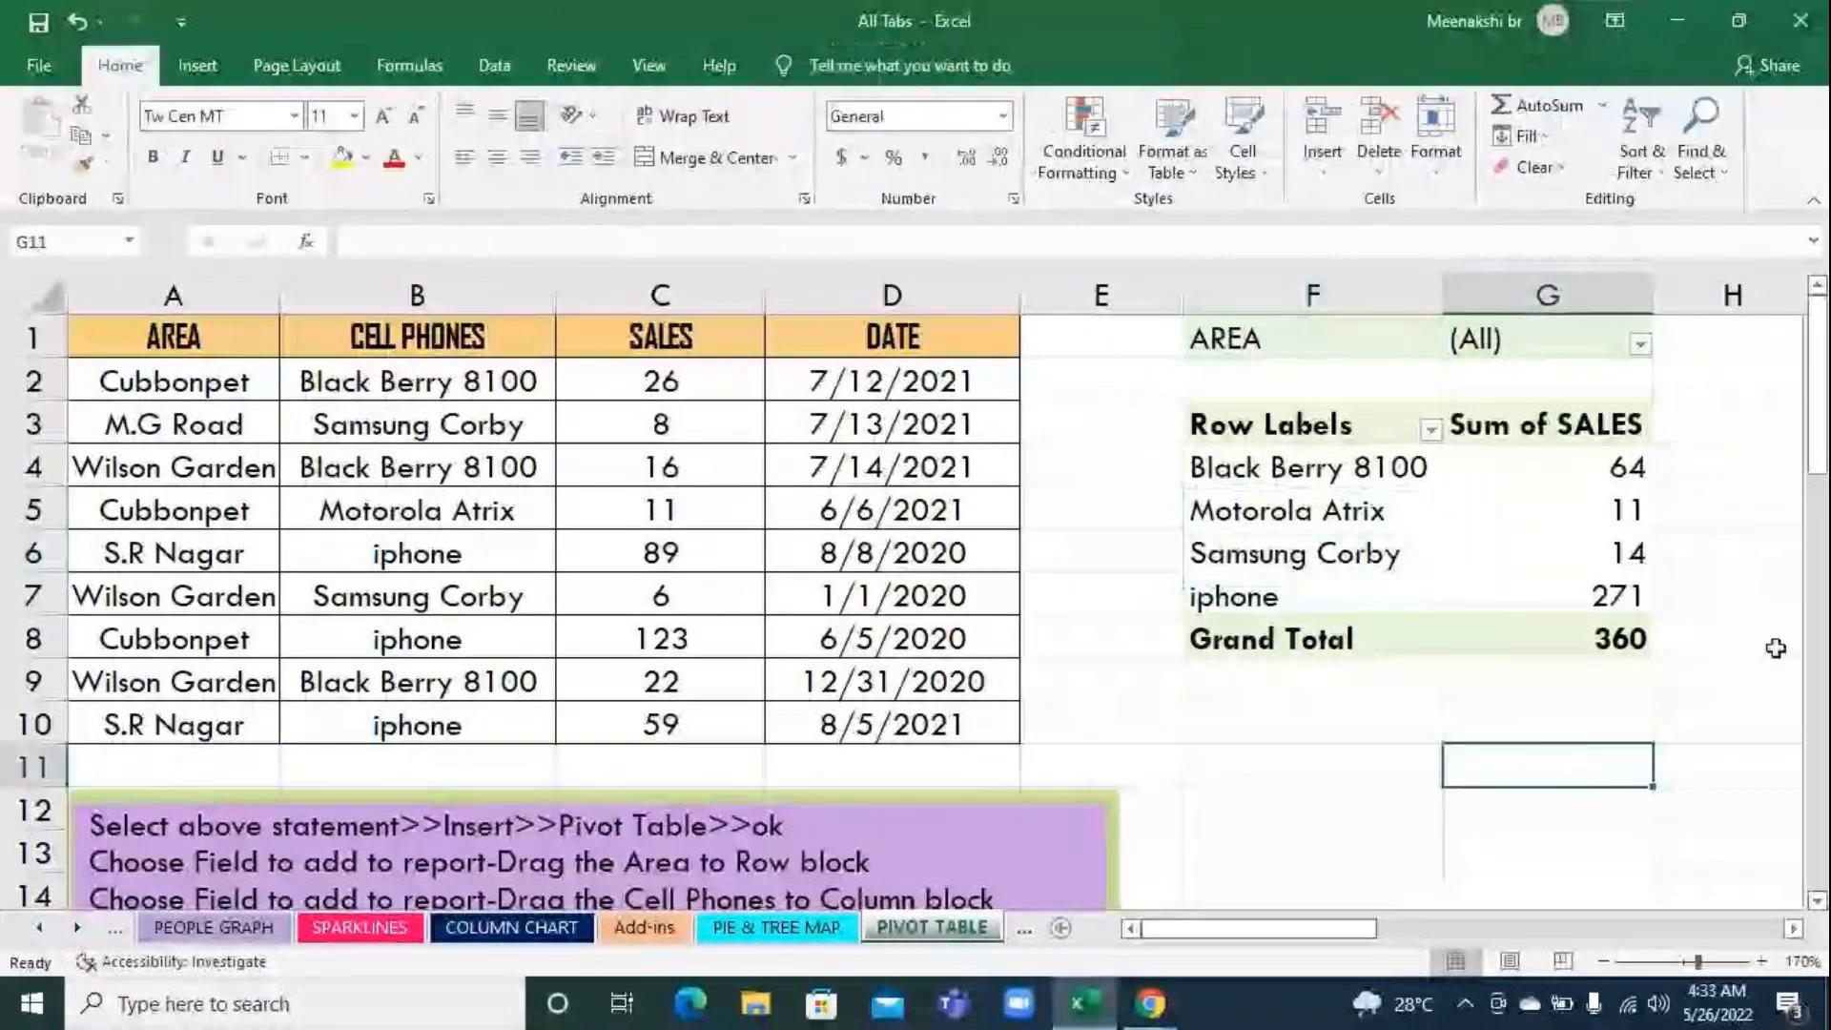
Change the phone sales pivot table's data source to the product table range A19:E33
{"action": "left_click", "coordinate": [1530, 507]}
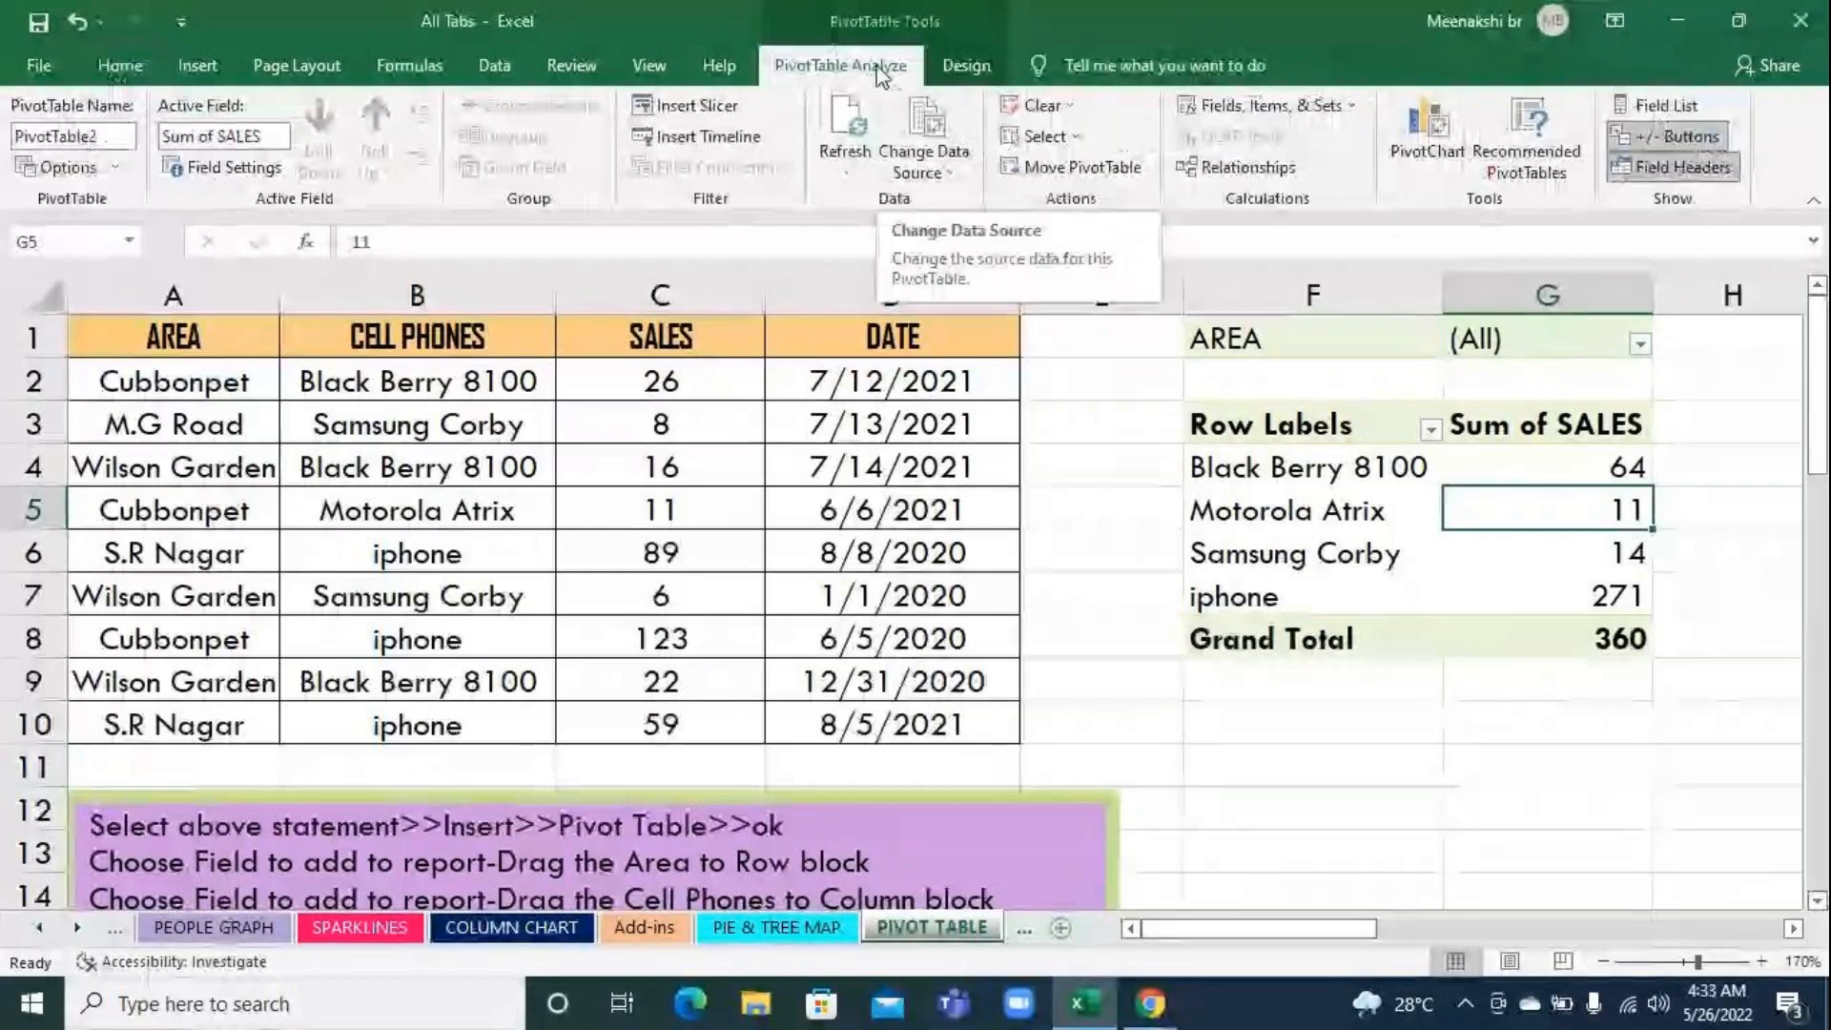
{"action": "left_click", "coordinate": [950, 119]}
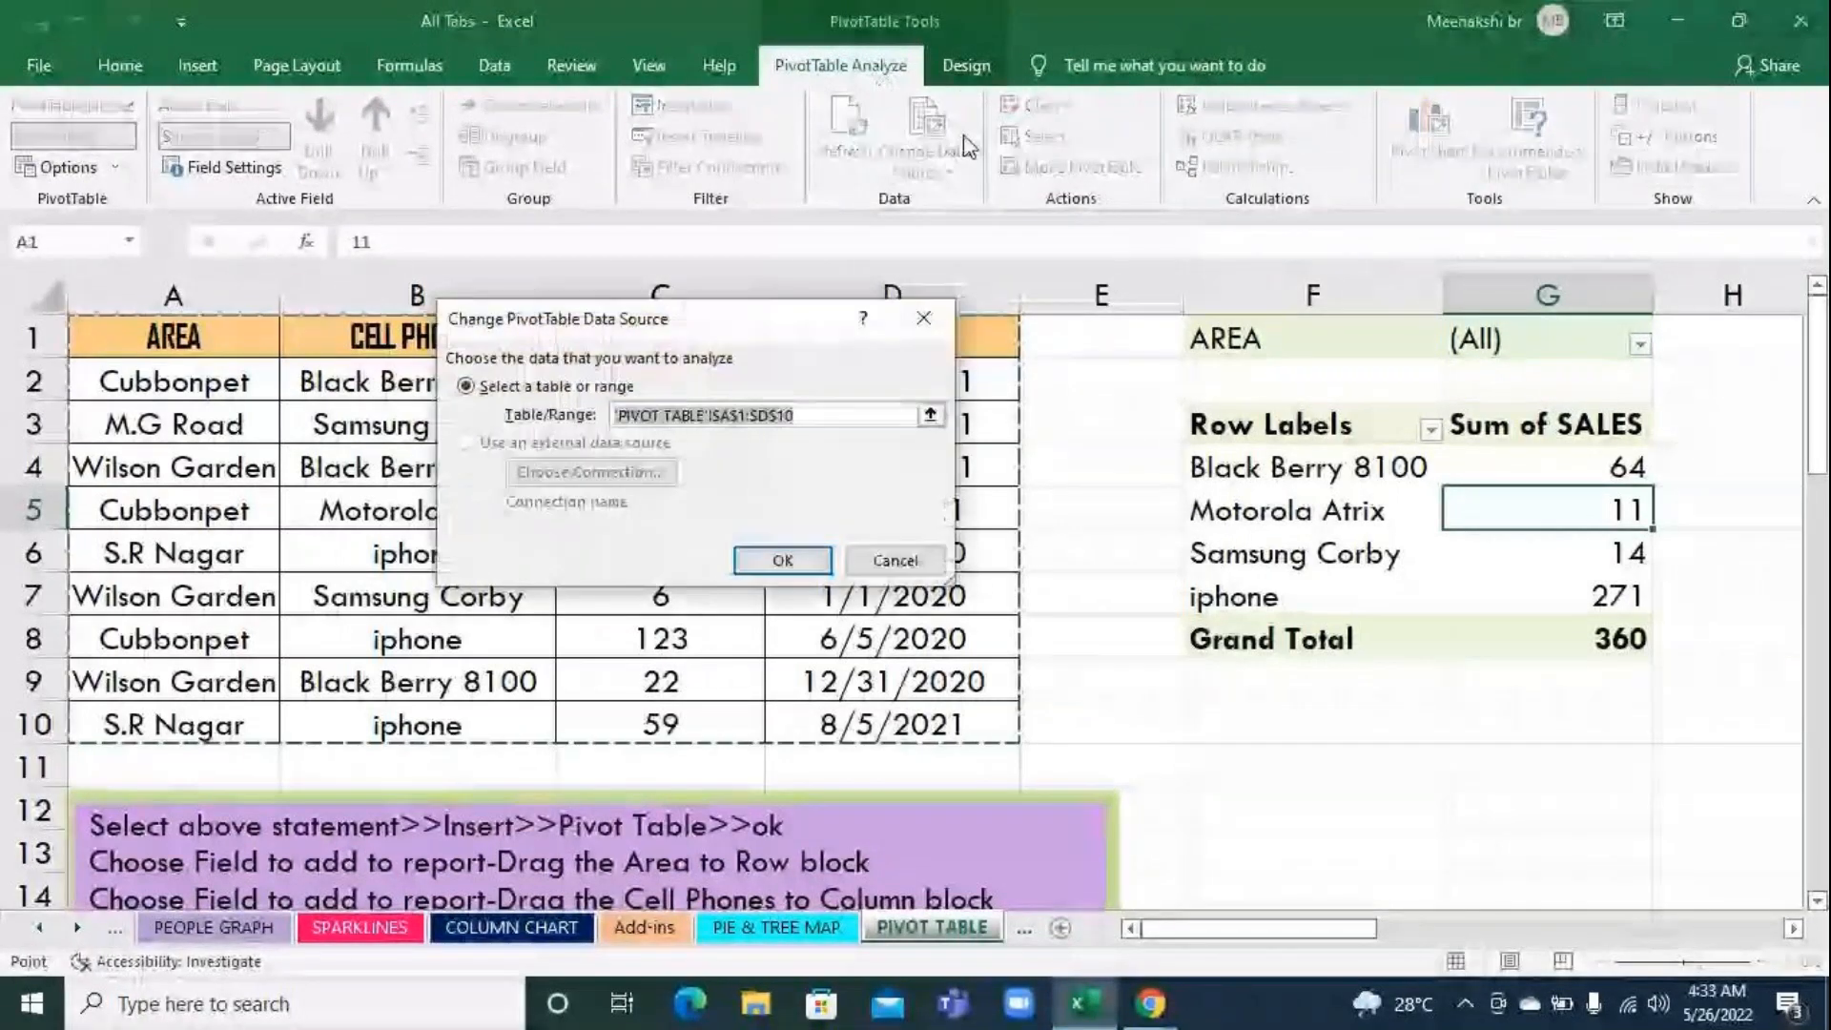
{"action": "left_click", "coordinate": [930, 415]}
{"action": "scroll", "coordinate": [939, 534], "scroll_direction": "down", "scroll_amount": 4}
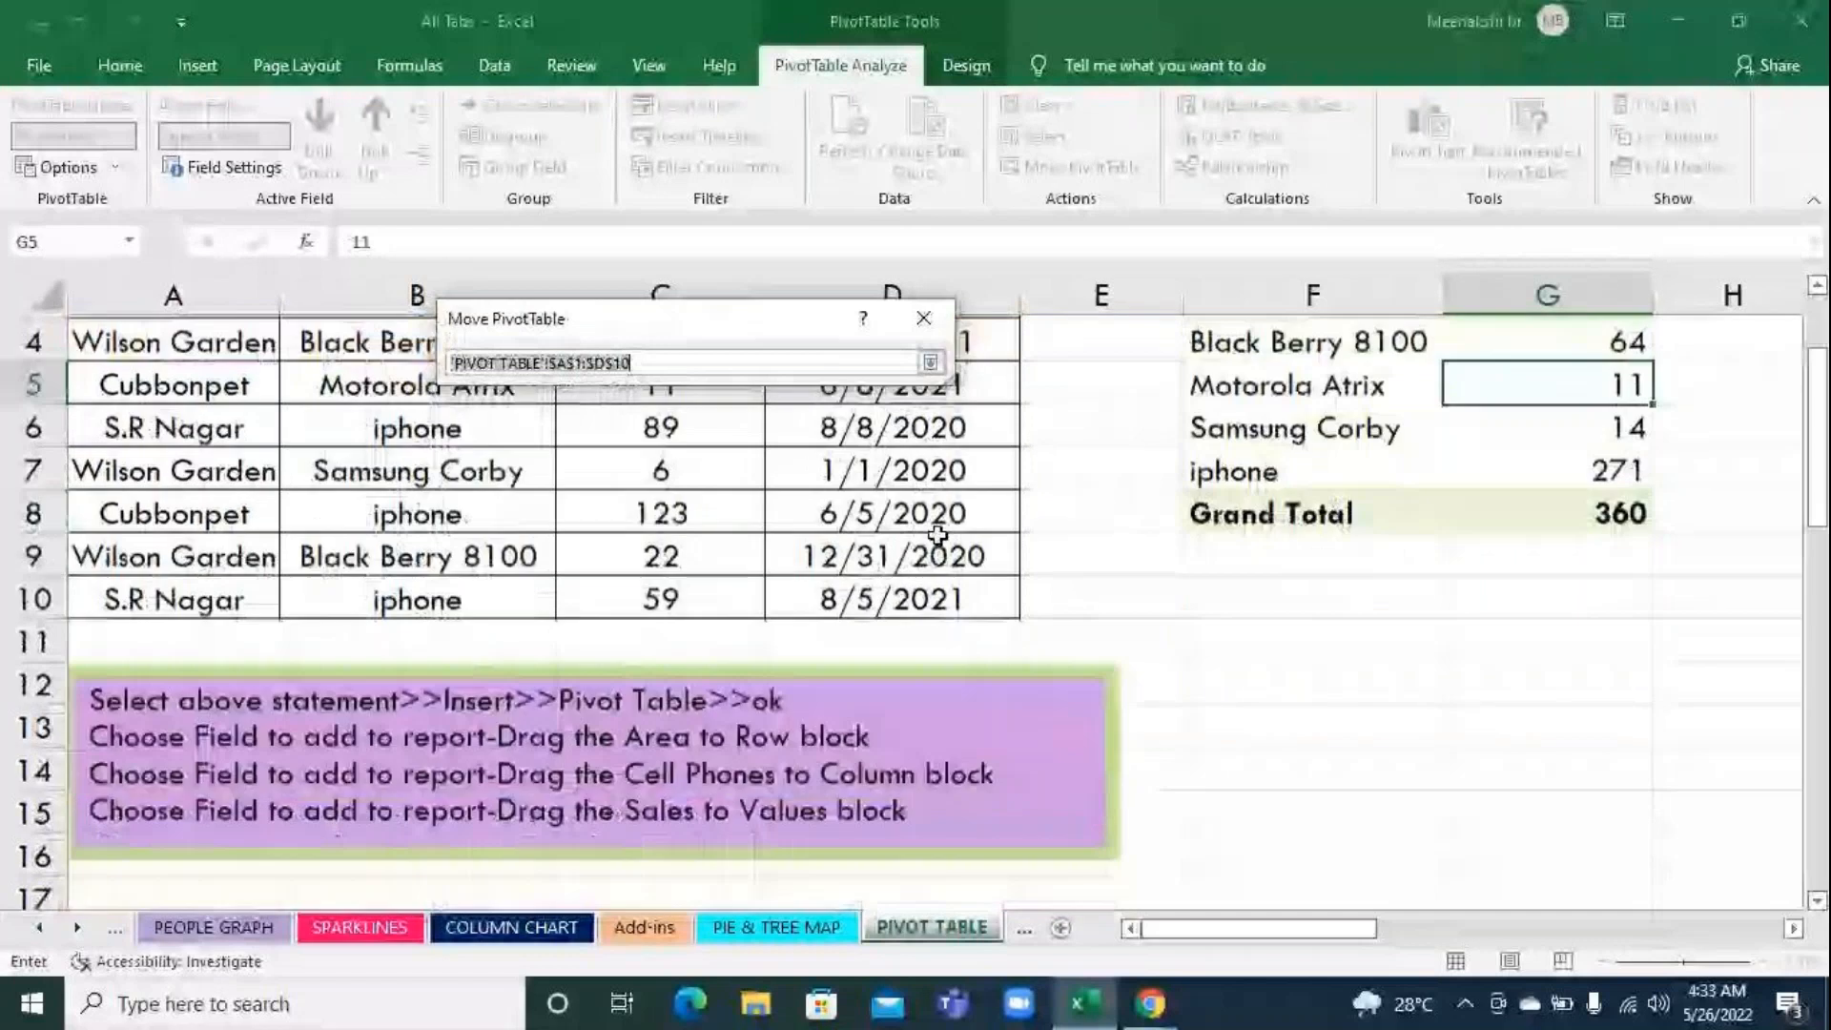
{"action": "scroll", "coordinate": [939, 542], "scroll_direction": "down", "scroll_amount": 2}
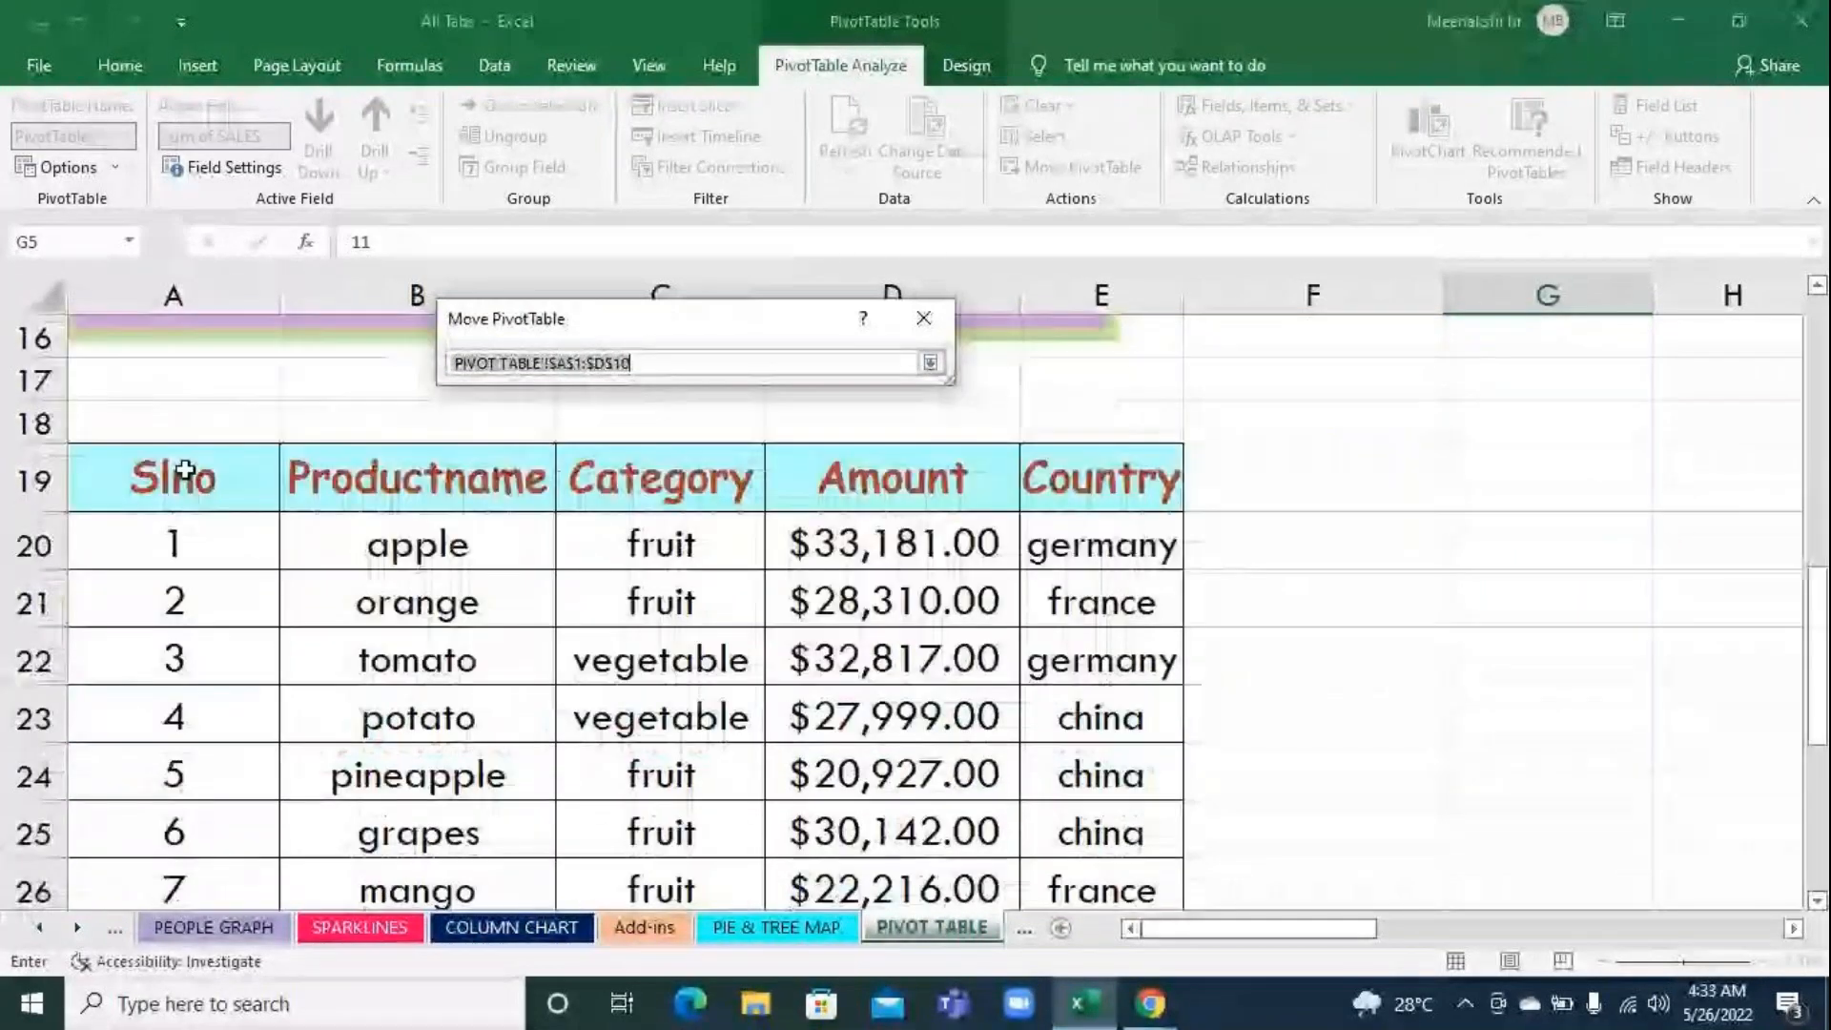
{"action": "left_click_drag", "start_coordinate": [184, 470], "coordinate": [1076, 777]}
{"action": "mouse_move", "coordinate": [1101, 834]}
{"action": "left_mouse_down"}
{"action": "mouse_move", "coordinate": [1115, 920]}
{"action": "mouse_move", "coordinate": [1115, 801]}
{"action": "left_mouse_up"}
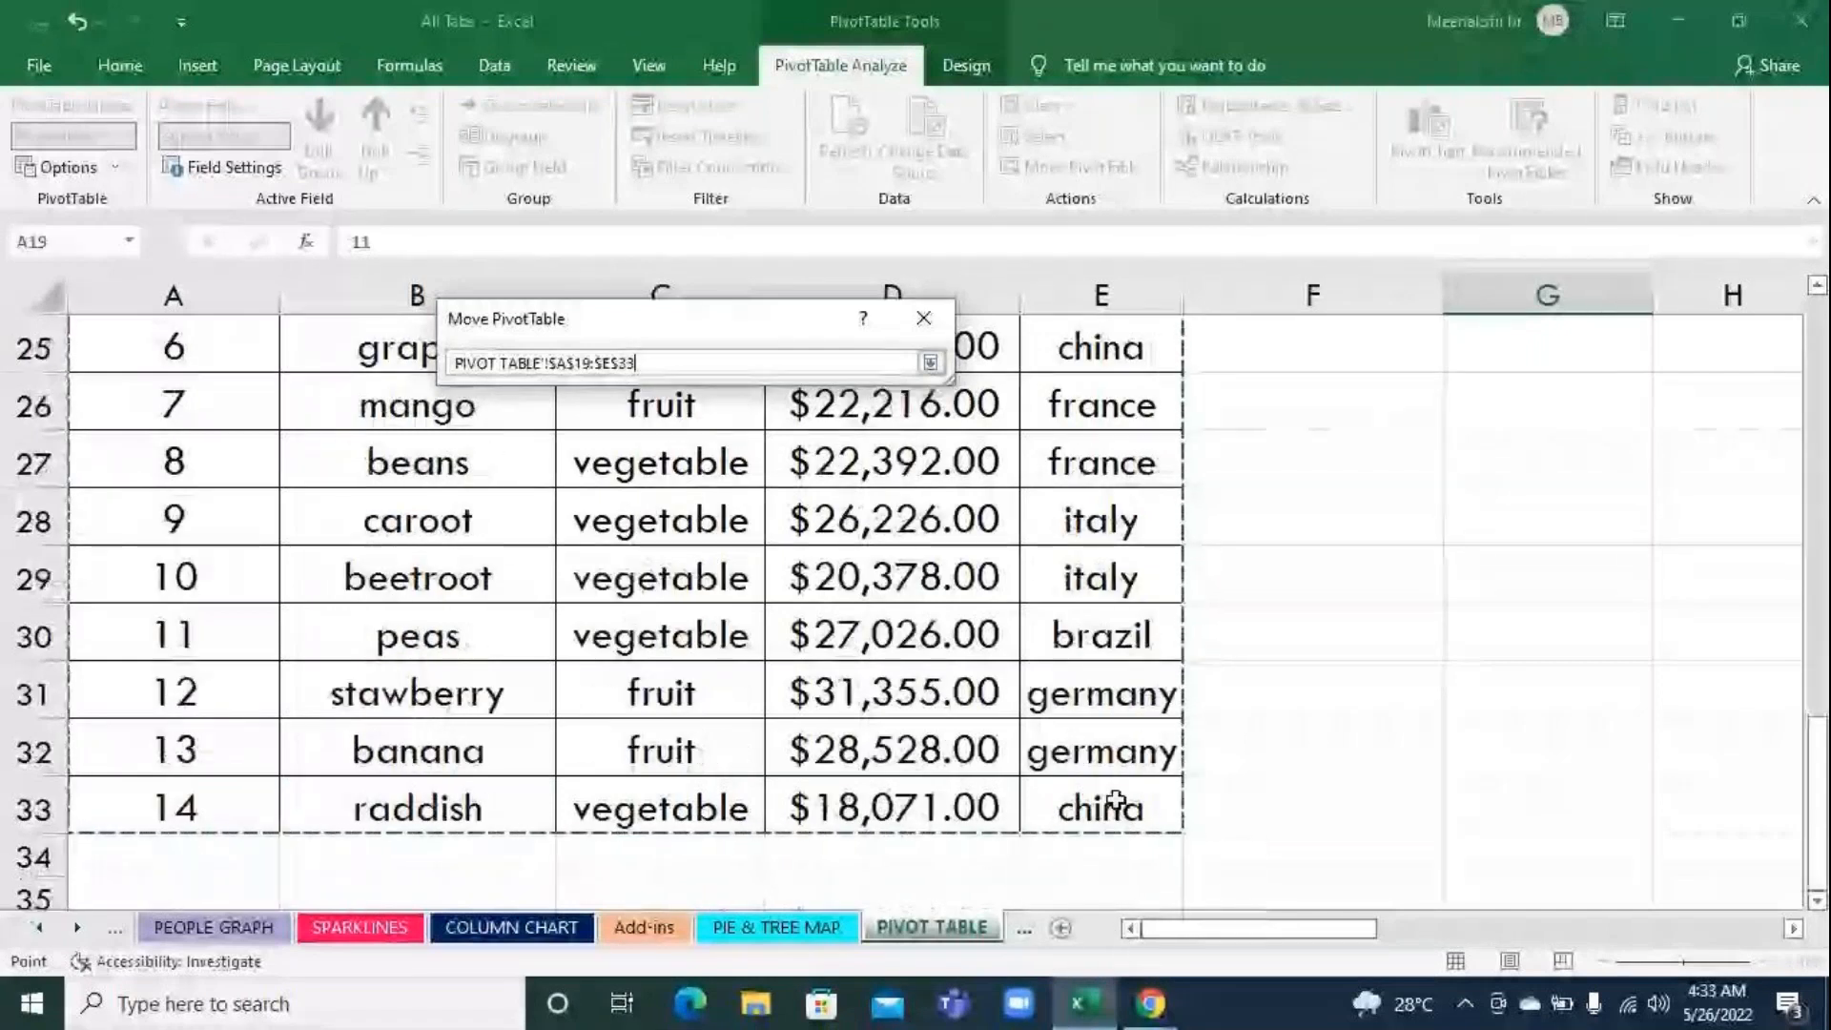
{"action": "scroll", "coordinate": [1115, 801], "scroll_direction": "up", "scroll_amount": 2}
{"action": "key", "text": "Return"}
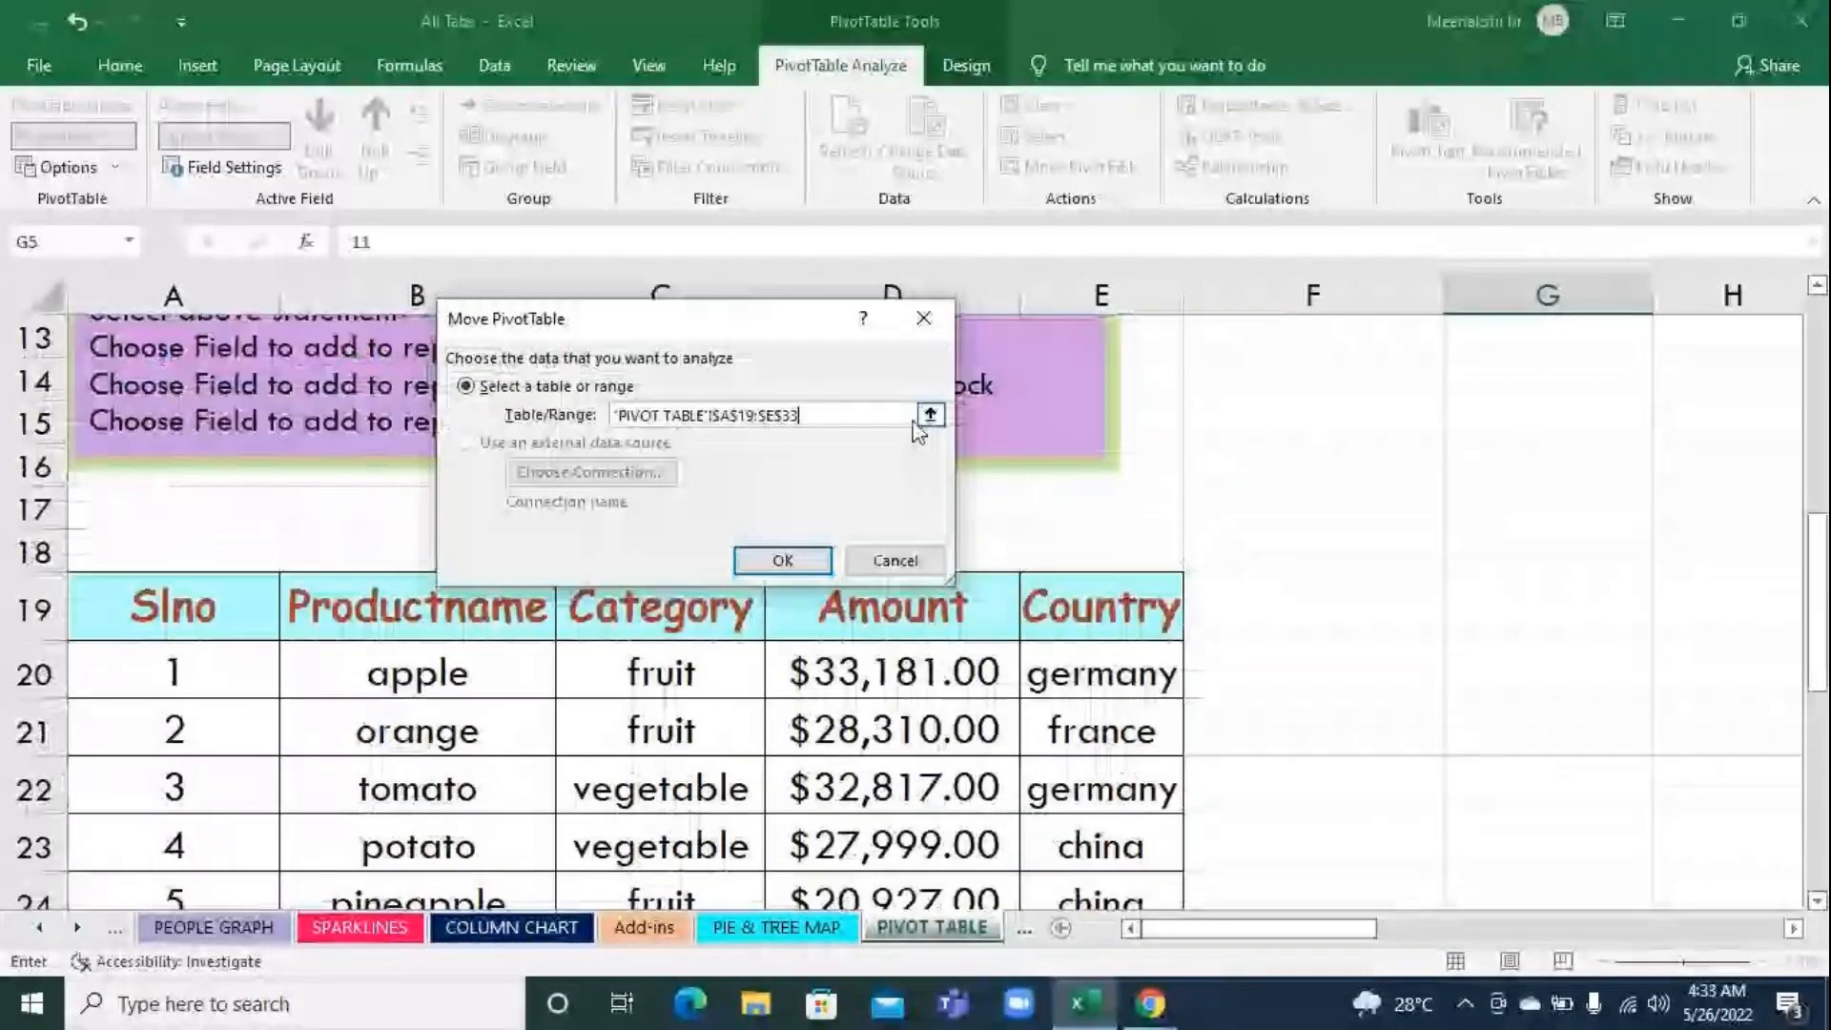
{"action": "left_click", "coordinate": [783, 563]}
{"action": "scroll", "coordinate": [1565, 646], "scroll_direction": "up", "scroll_amount": 4}
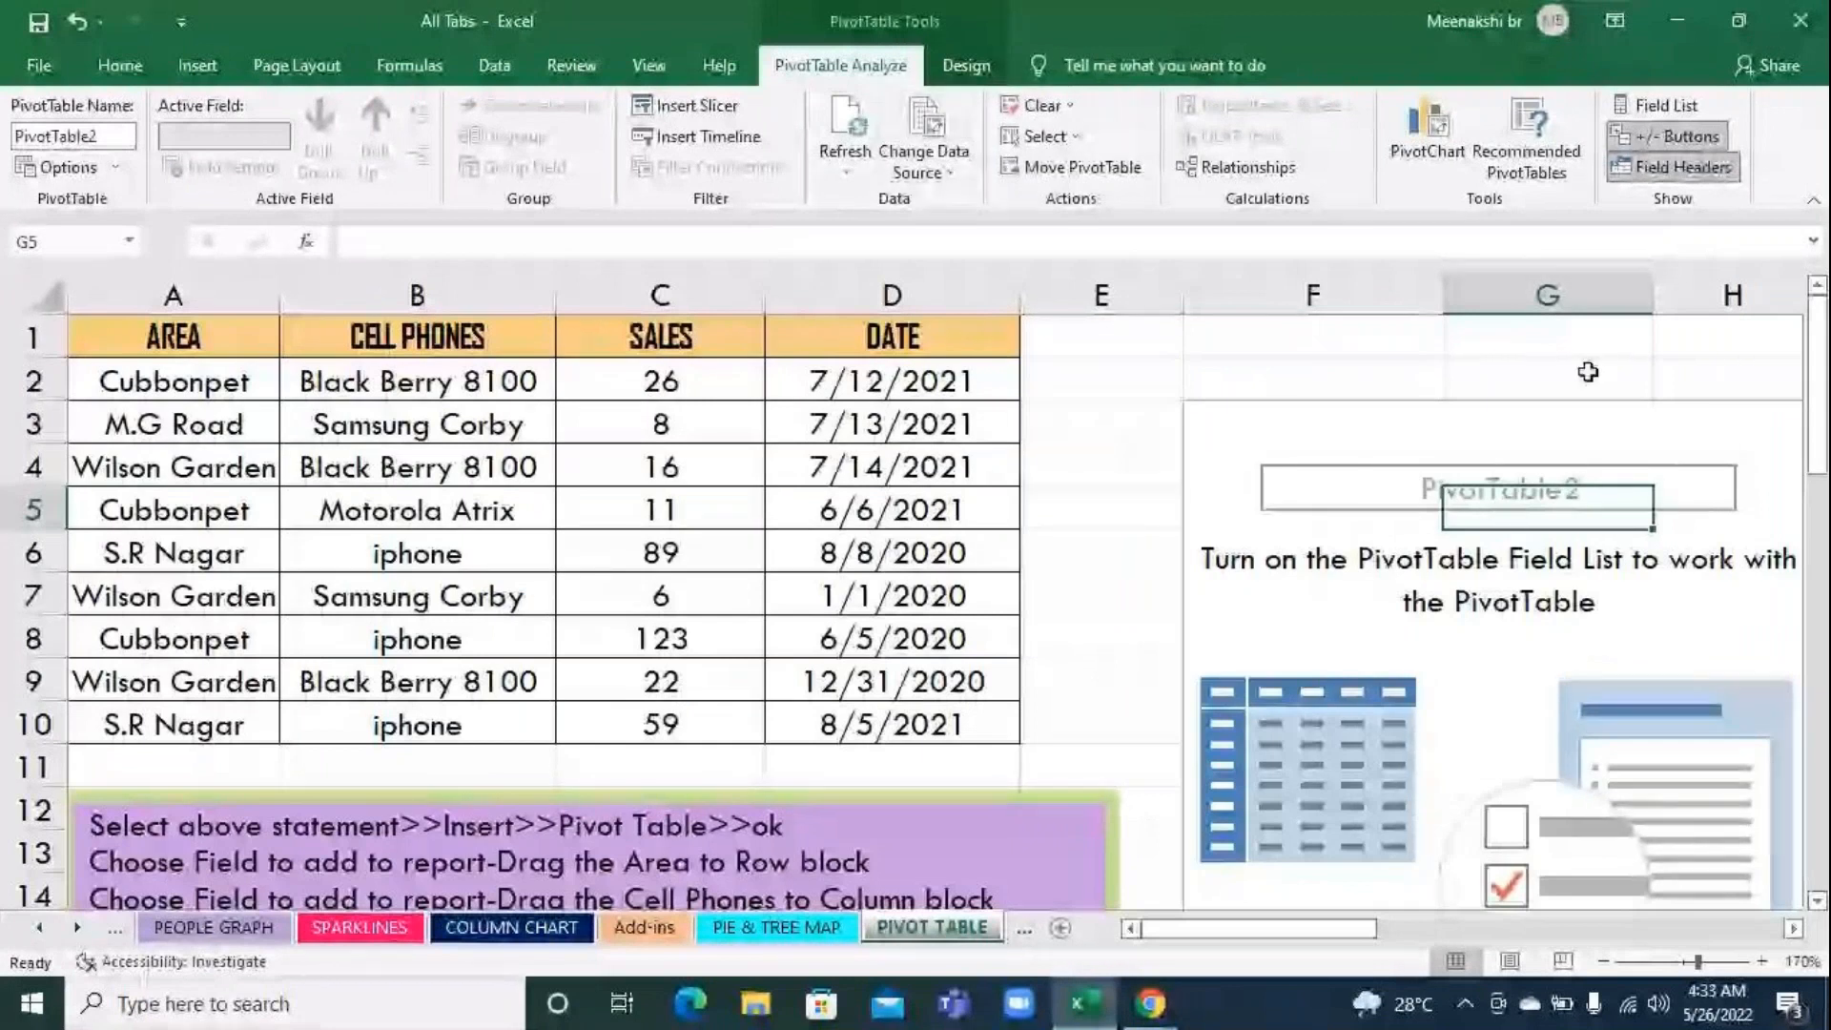
Show the field list and assign Productname to rows, Category to filters, Amount to values and Country to columns, then close the list
{"action": "left_click", "coordinate": [1640, 105]}
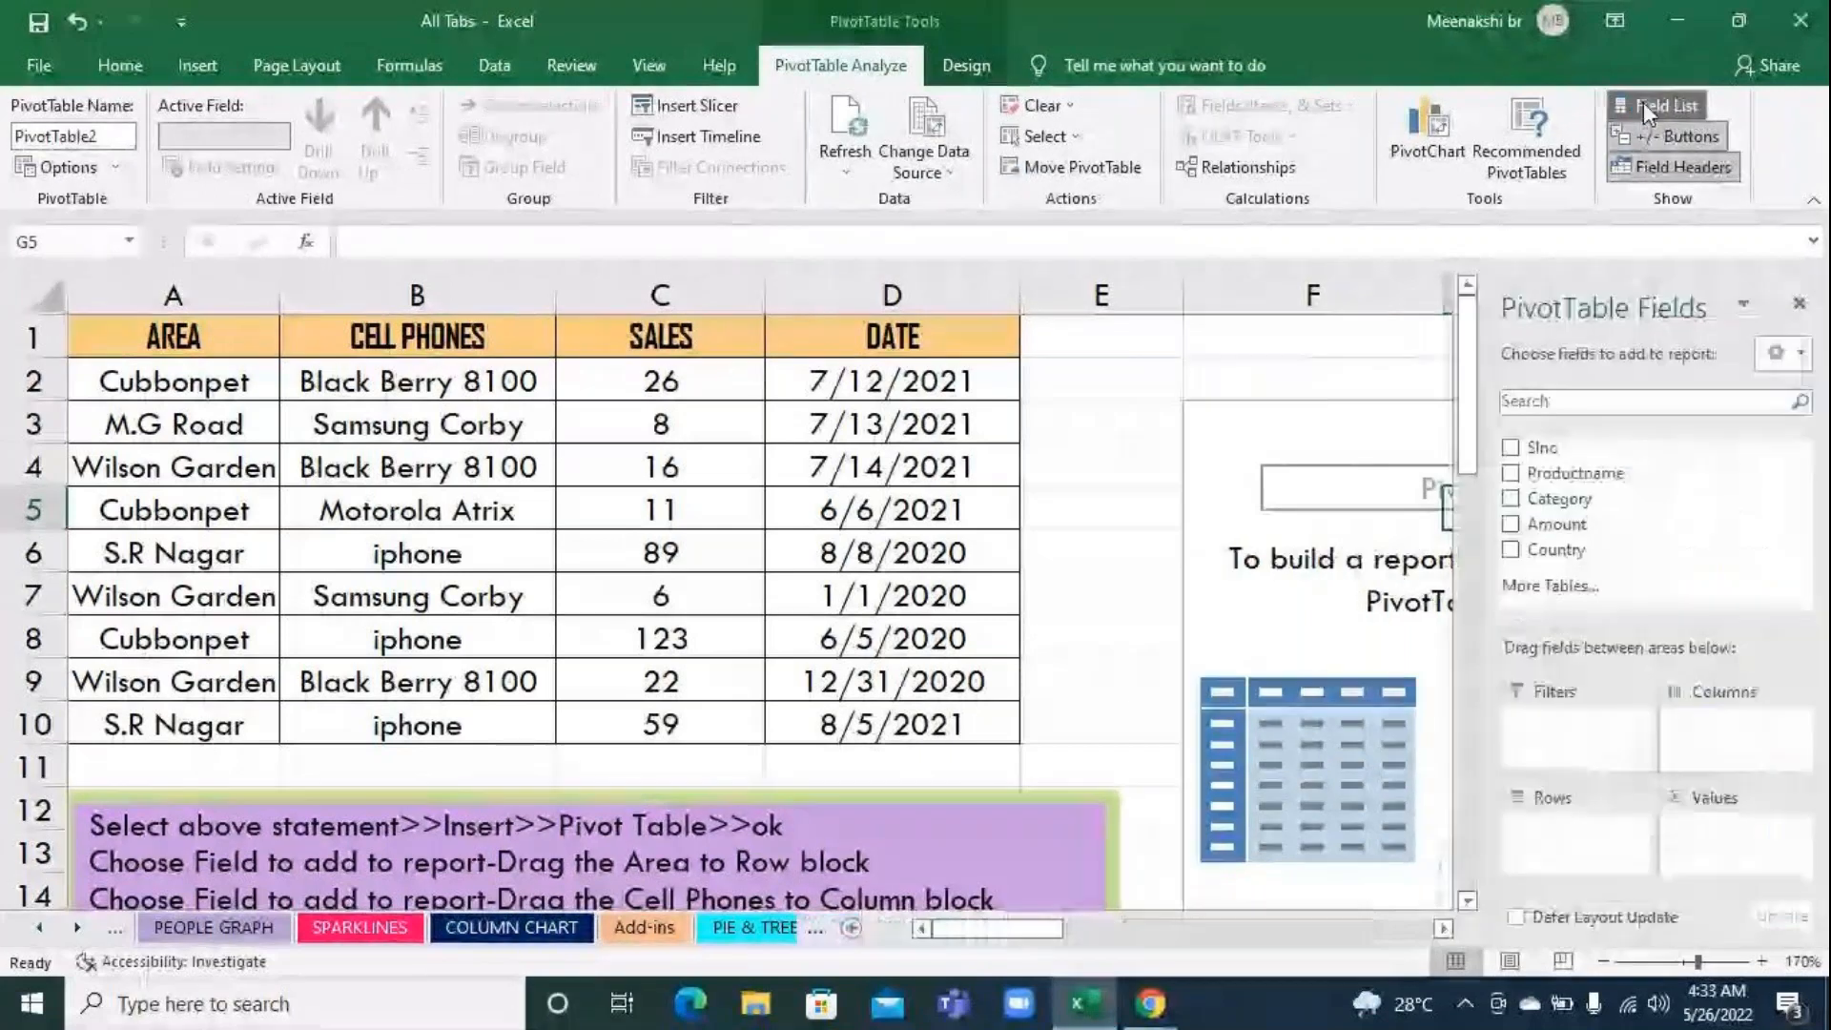
{"action": "left_click_drag", "start_coordinate": [1591, 475], "coordinate": [1601, 839]}
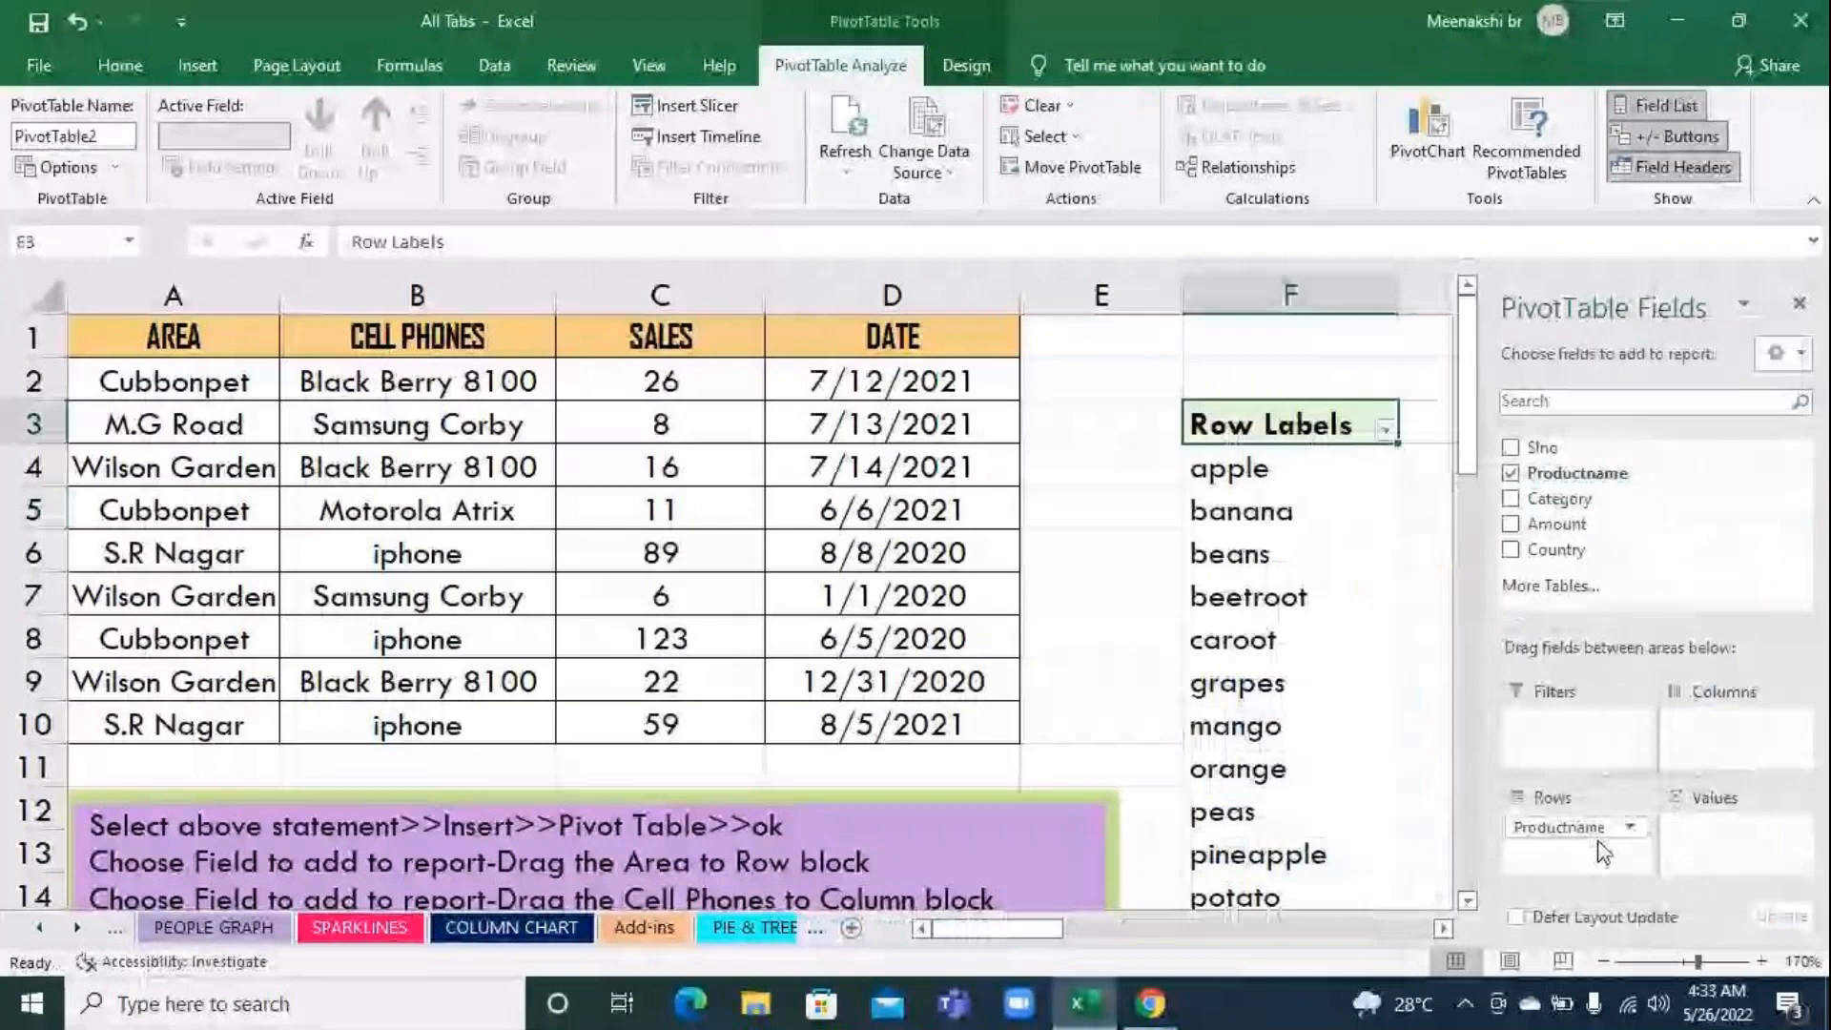
{"action": "left_click_drag", "start_coordinate": [1560, 499], "coordinate": [1572, 755]}
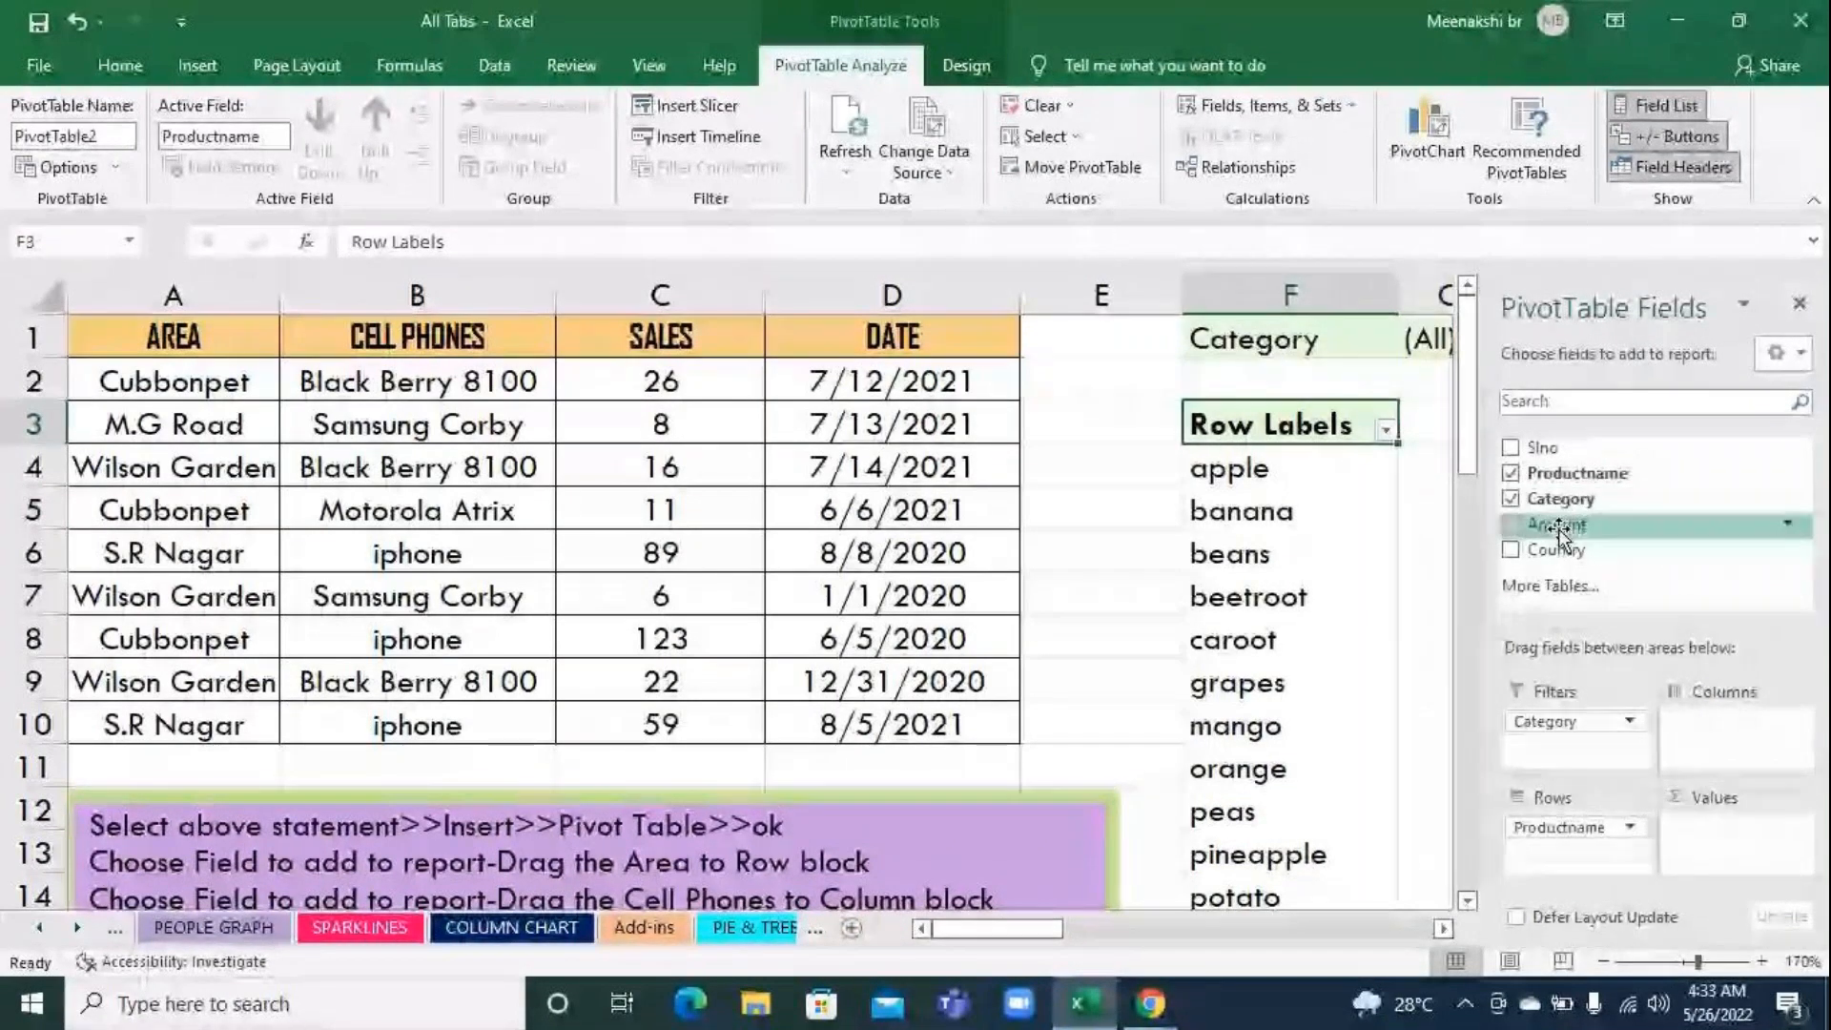
{"action": "left_click_drag", "start_coordinate": [1560, 534], "coordinate": [1684, 827]}
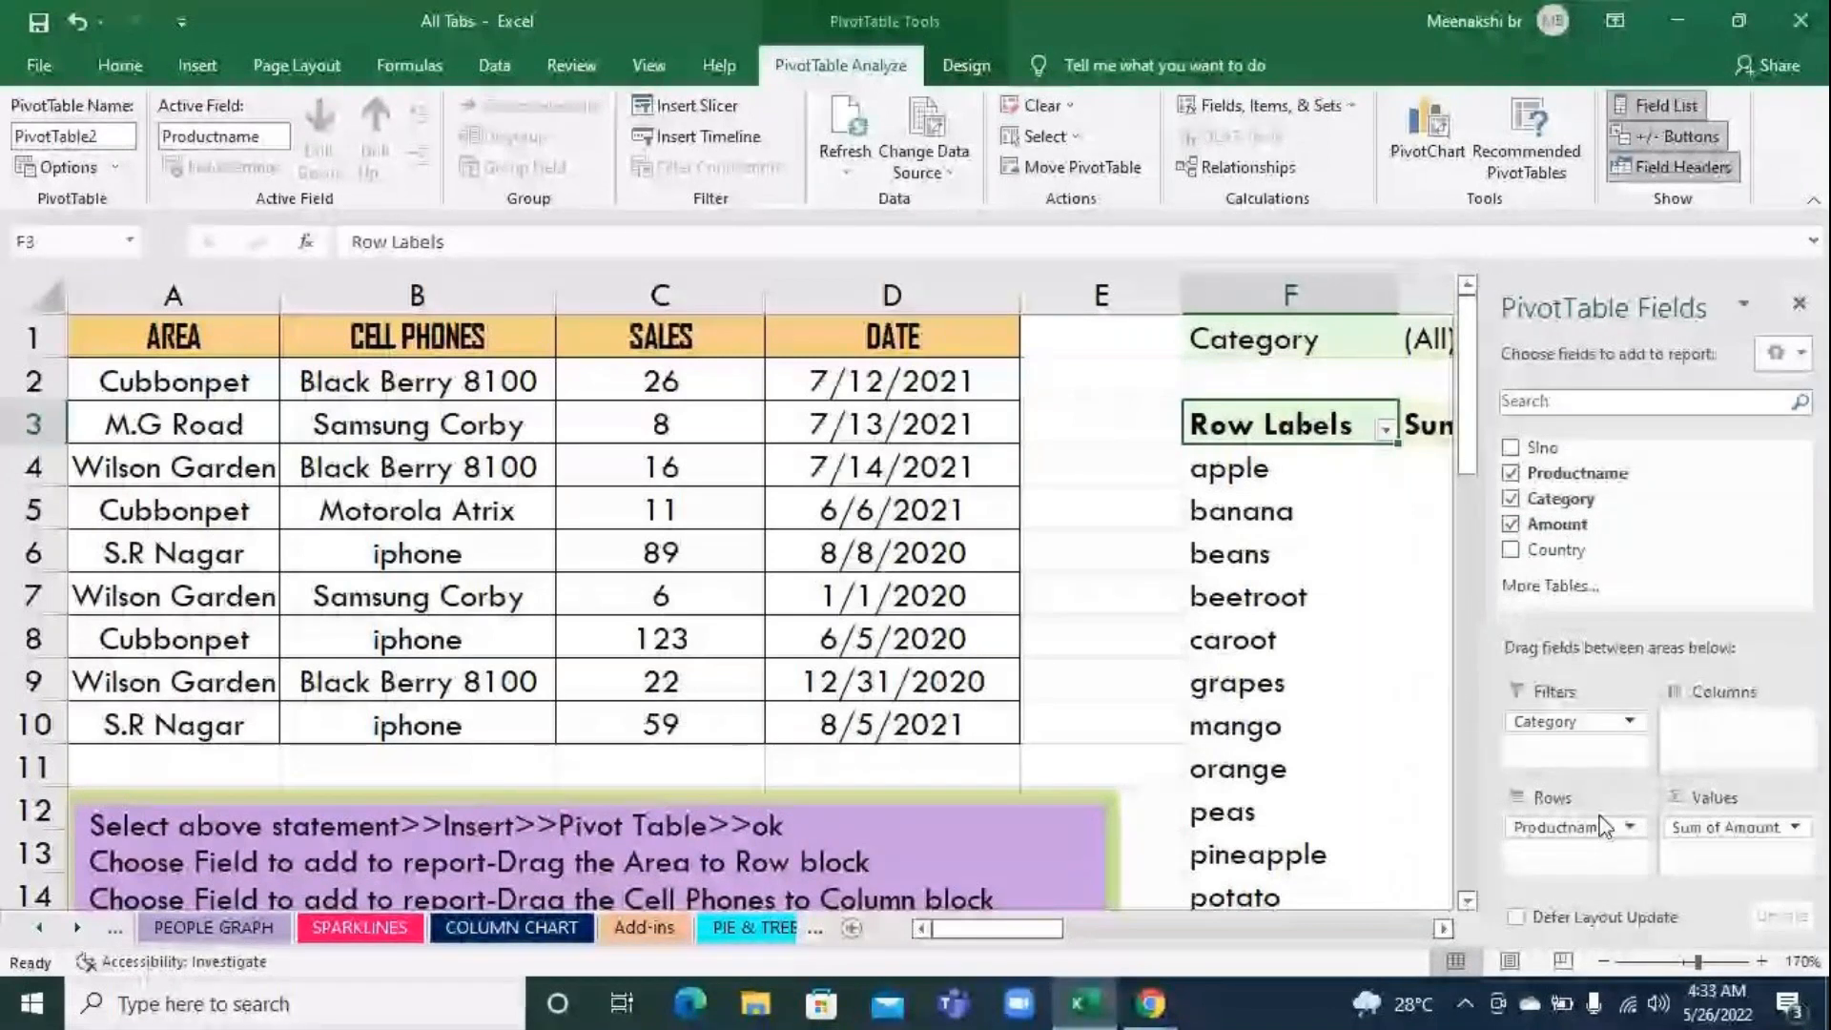
{"action": "left_click_drag", "start_coordinate": [1554, 551], "coordinate": [1732, 736]}
{"action": "left_click_drag", "start_coordinate": [1021, 927], "coordinate": [1175, 949]}
{"action": "scroll", "coordinate": [1226, 887], "scroll_direction": "down", "scroll_amount": 2}
{"action": "scroll", "coordinate": [1229, 884], "scroll_direction": "up", "scroll_amount": 2}
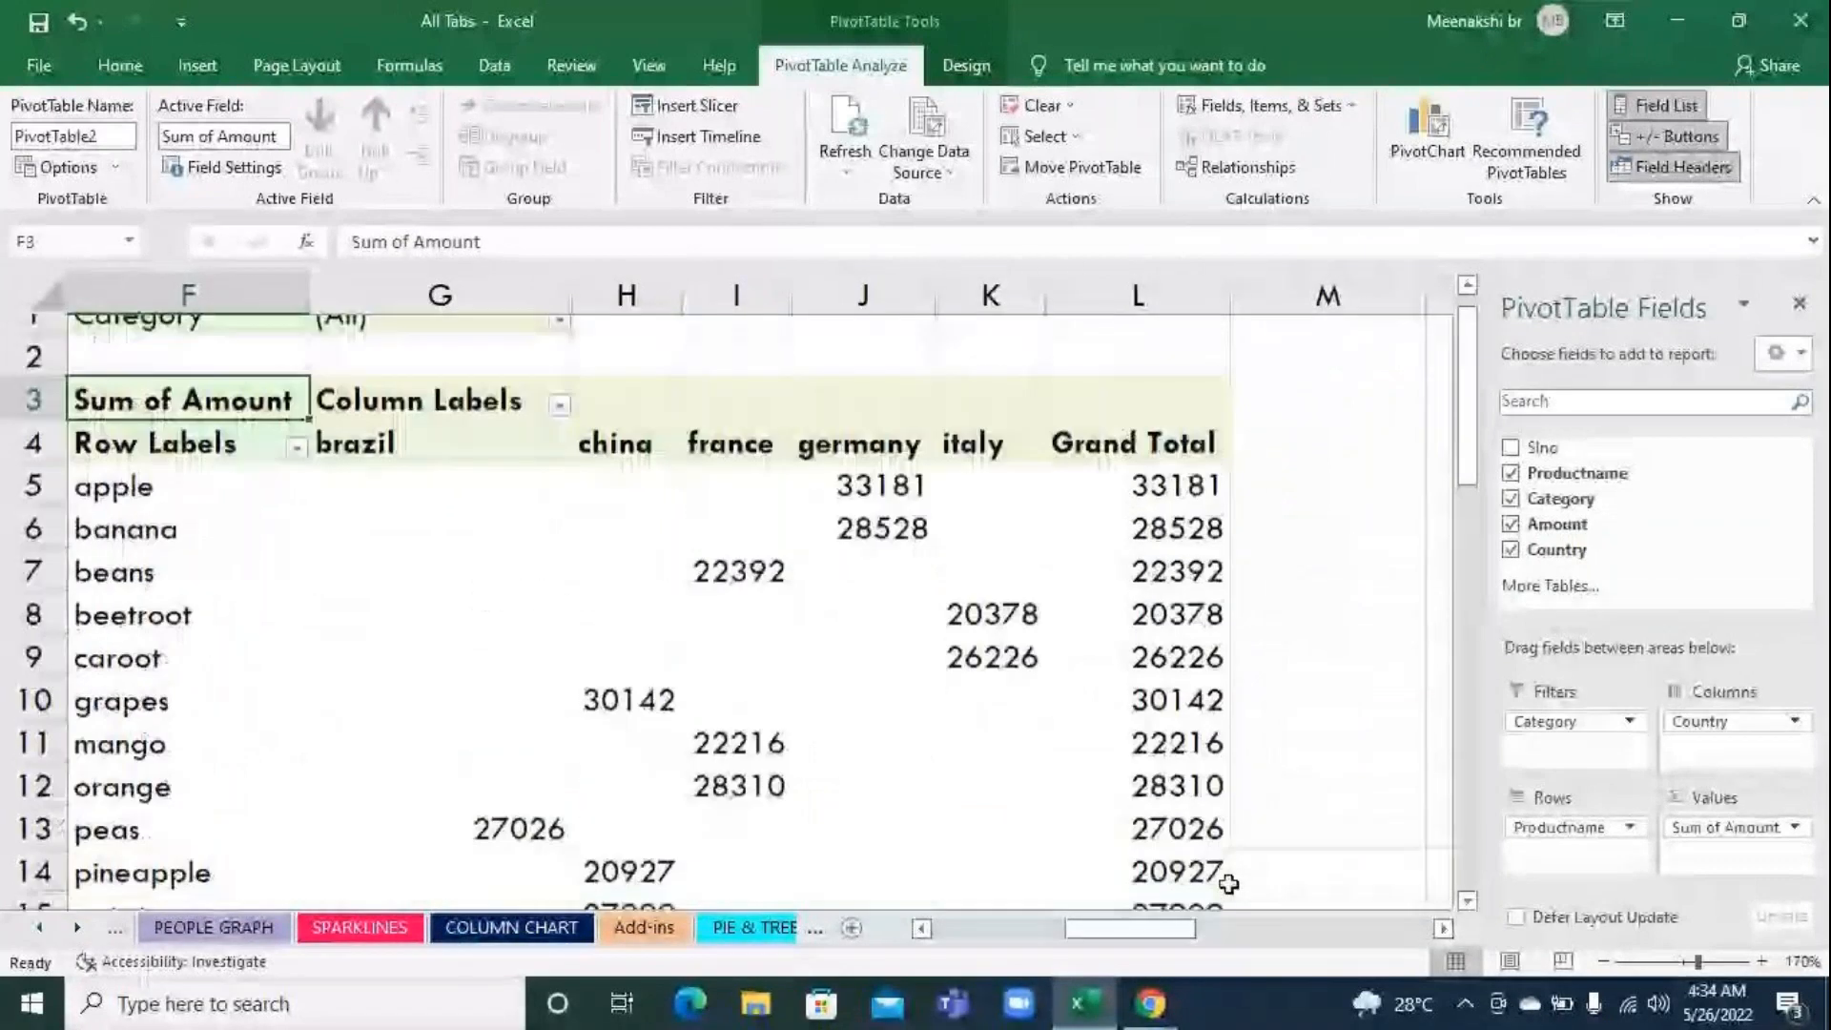
{"action": "left_click_drag", "start_coordinate": [1147, 929], "coordinate": [1084, 946]}
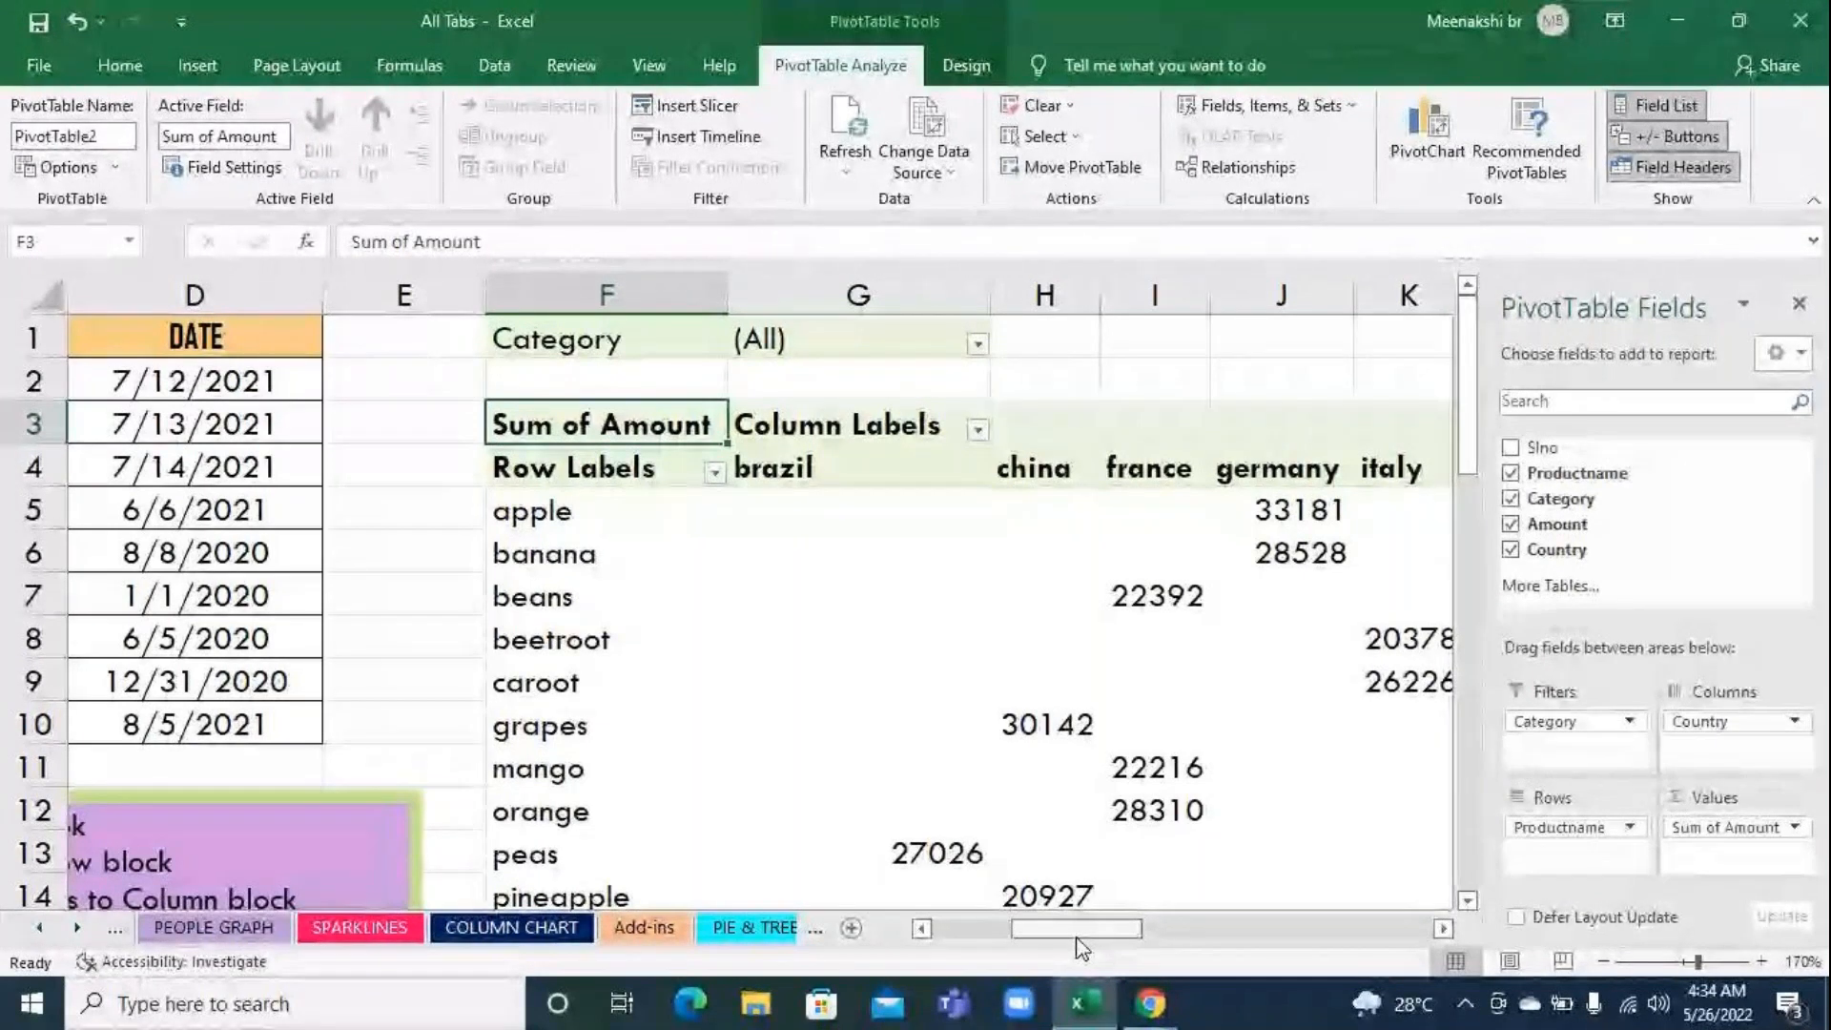
{"action": "left_click", "coordinate": [1799, 298]}
Delete the whole product pivot table by clearing columns F to L from row 1 to row 20
{"action": "left_click_drag", "start_coordinate": [637, 353], "coordinate": [817, 858]}
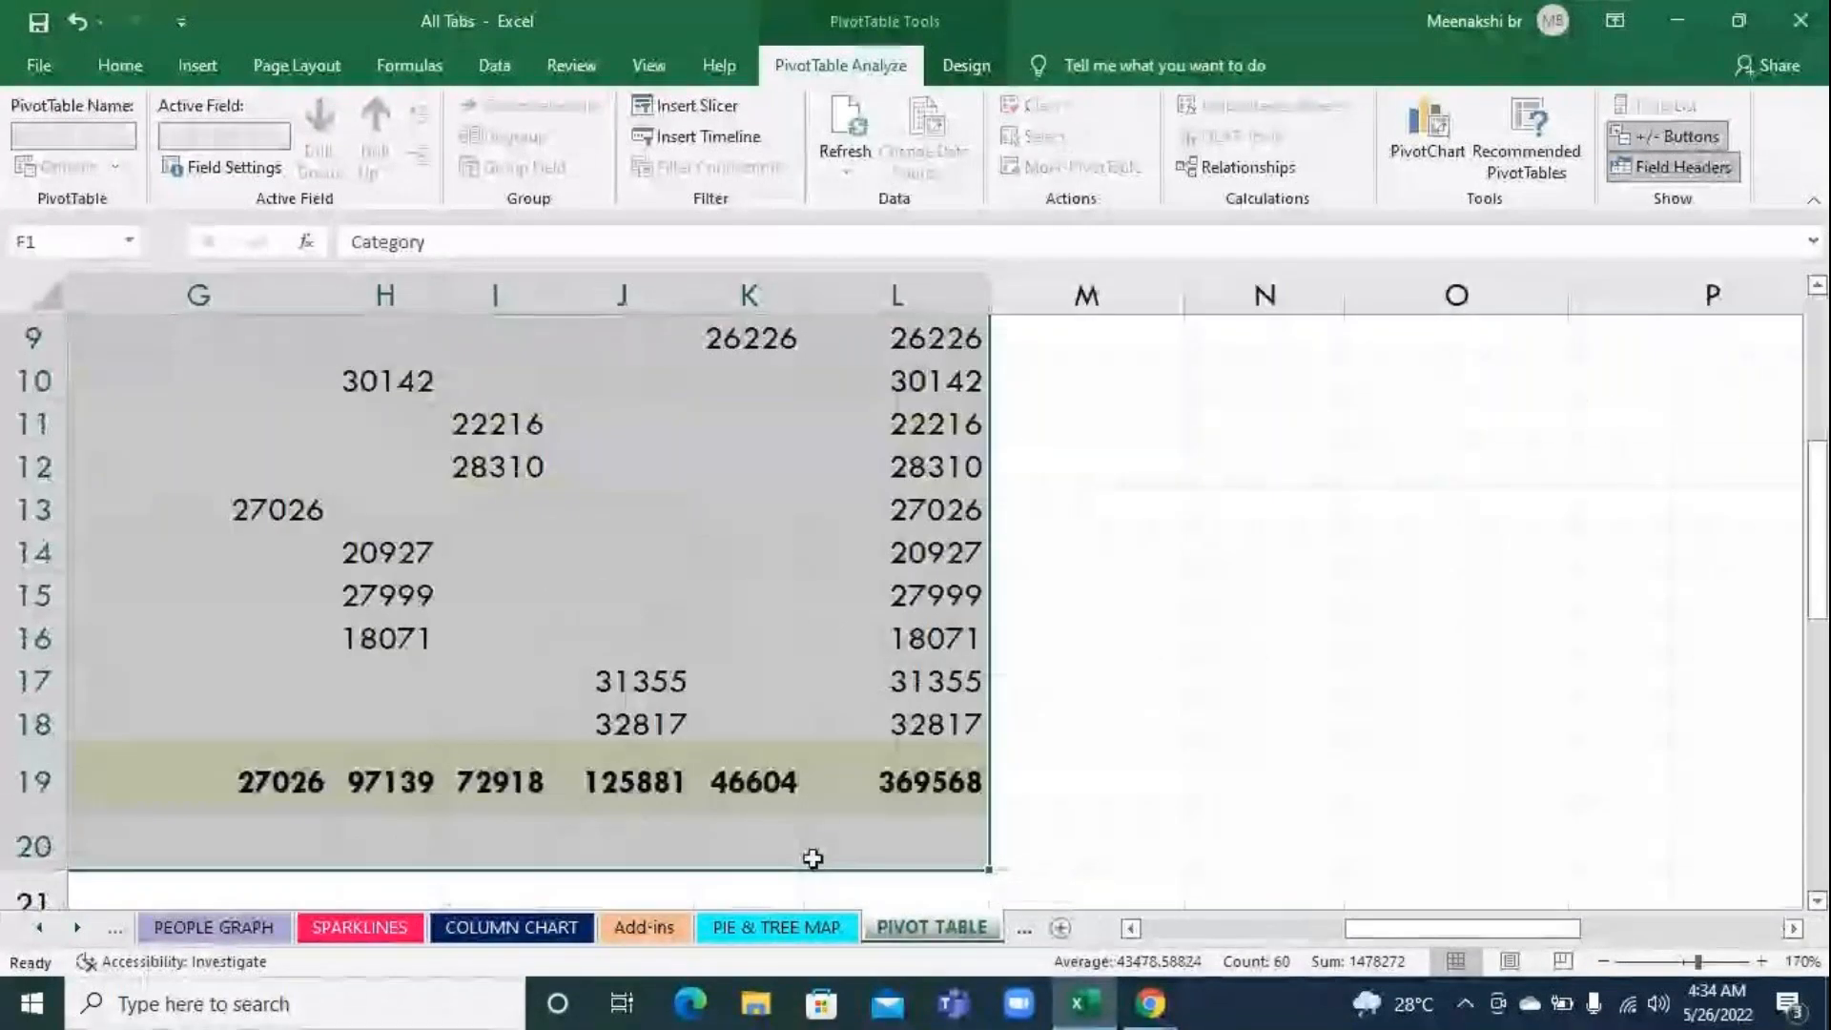
{"action": "key", "text": "Delete"}
{"action": "left_click", "coordinate": [1067, 734]}
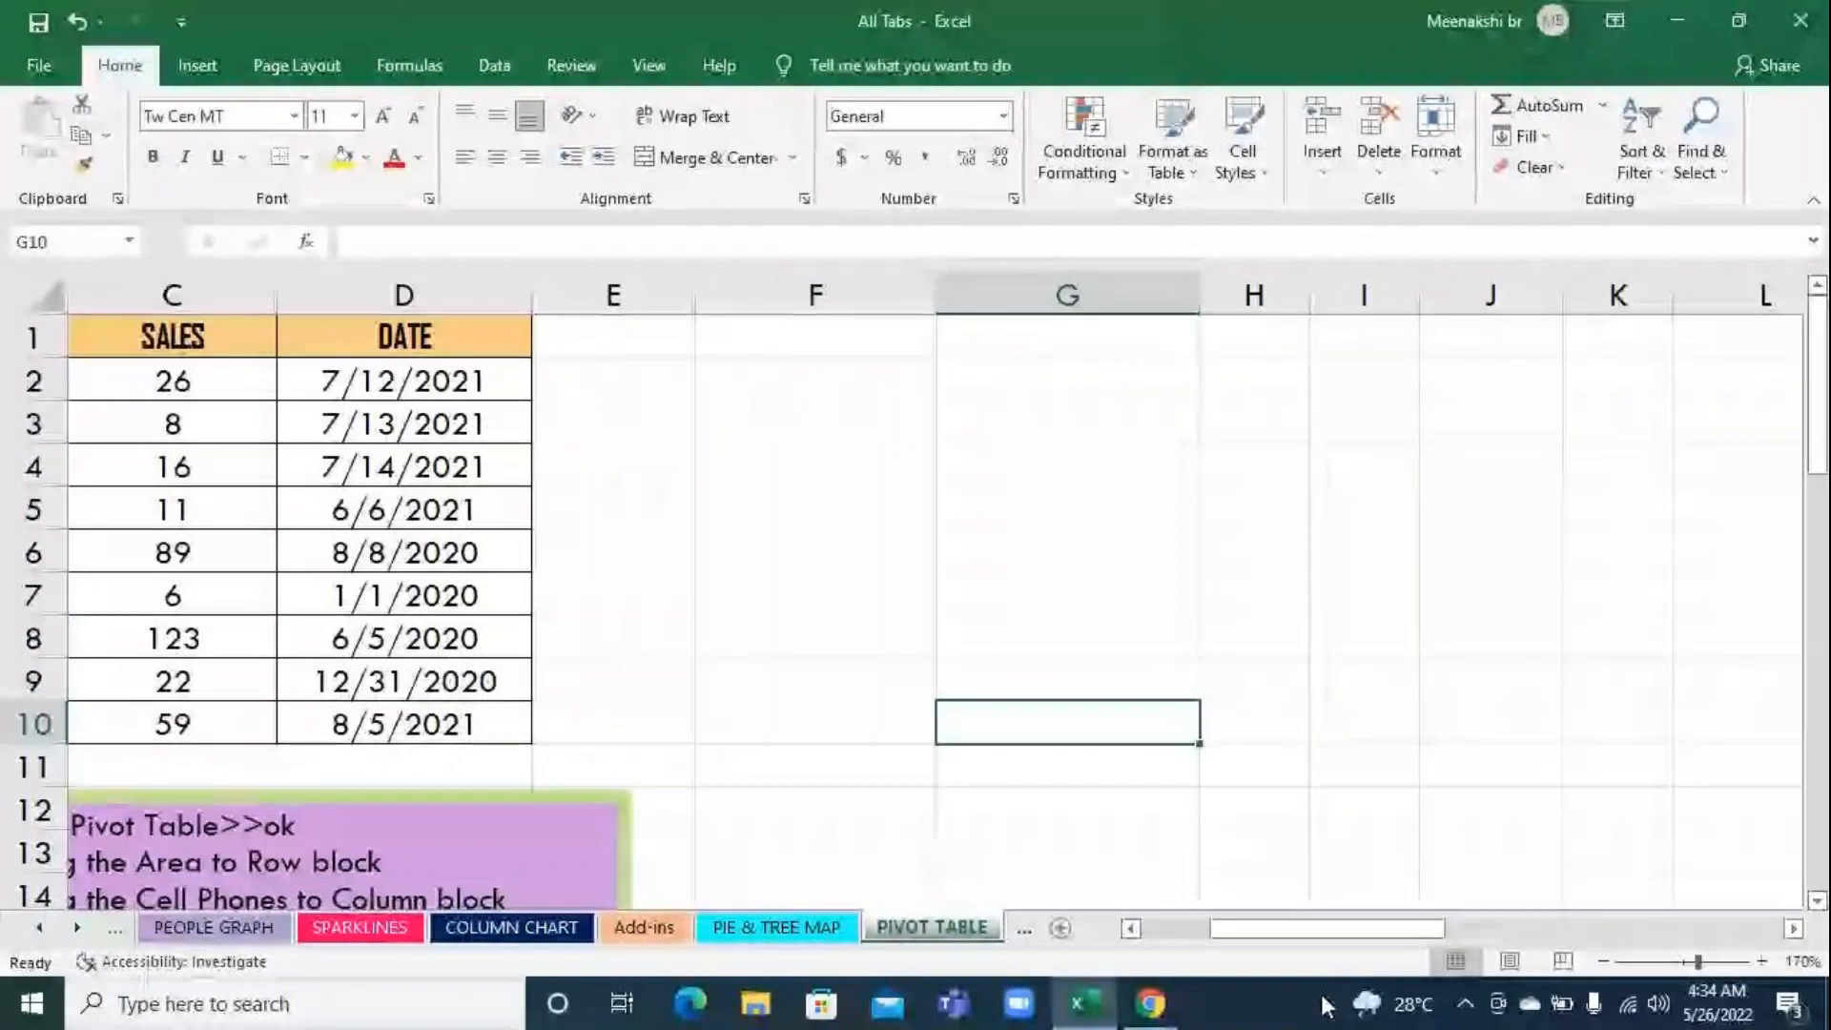
Undo the pivot table deletion, the field layout and the data source change back to the phone sales report
{"action": "key", "text": "ctrl+z"}
{"action": "key", "text": "ctrl+z"}
{"action": "key", "text": "ctrl+z"}
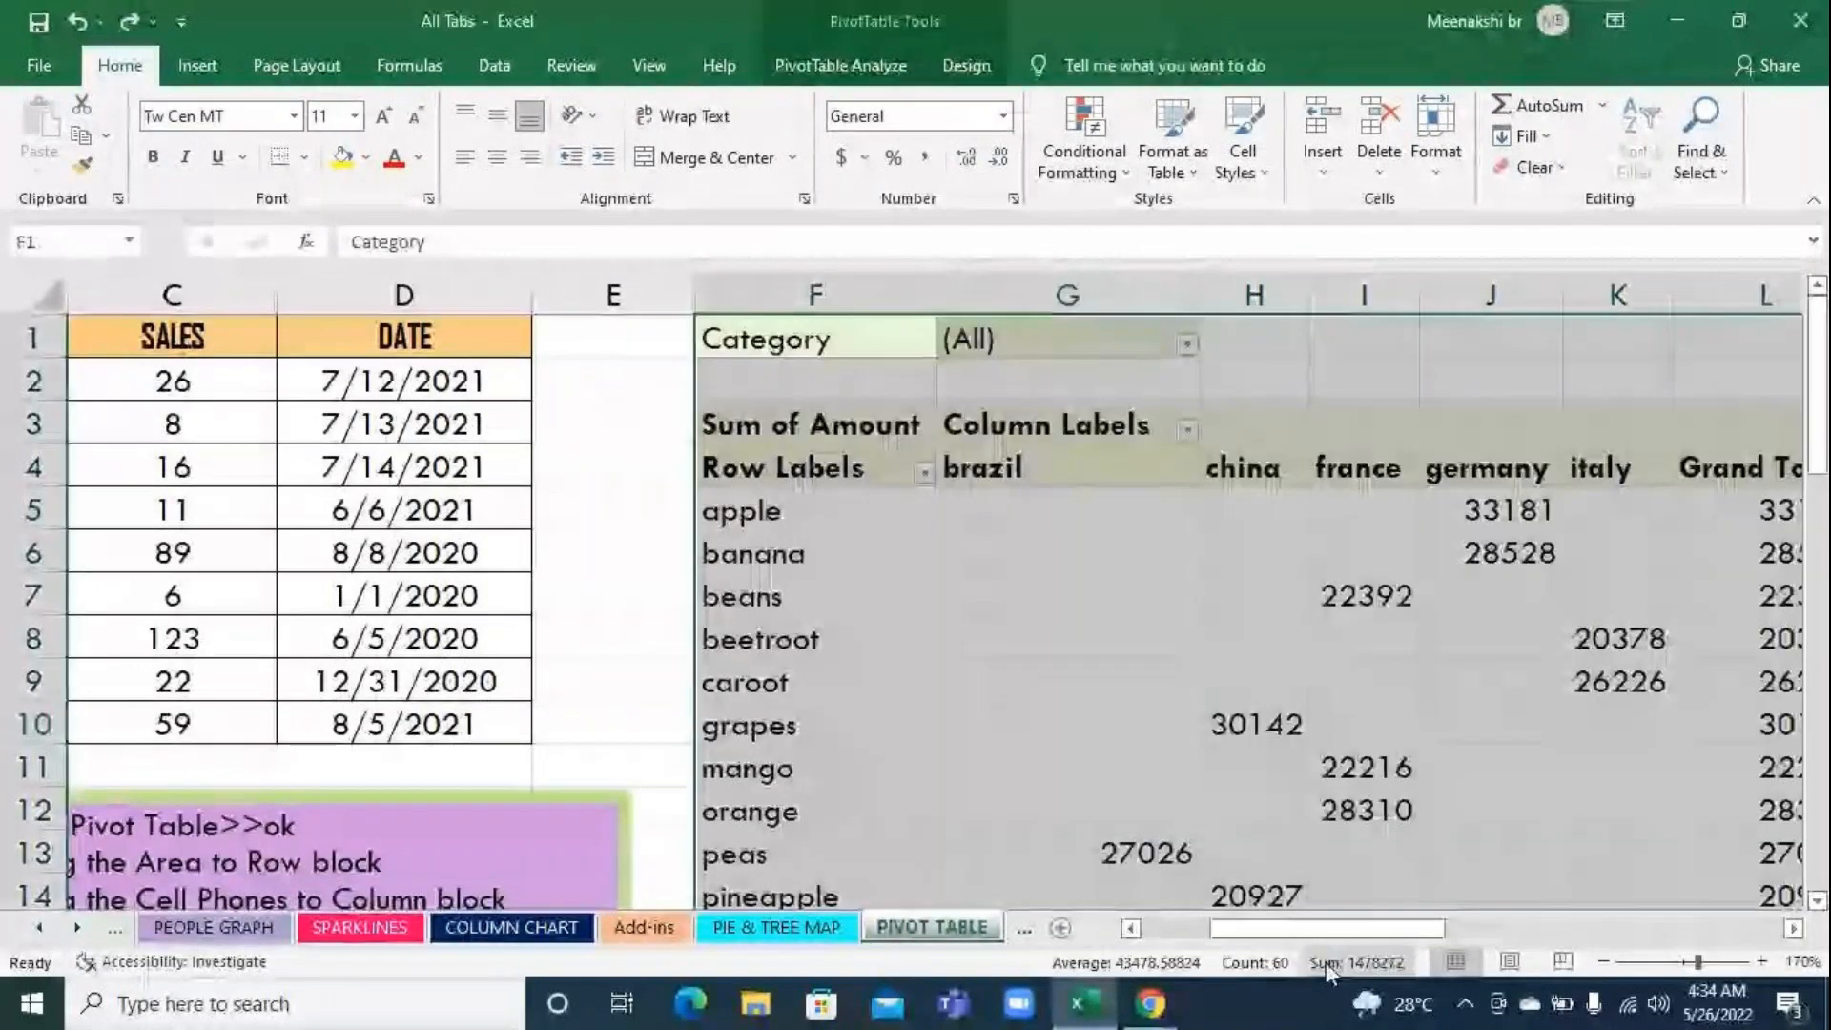
{"action": "key", "text": "ctrl+z"}
{"action": "key", "text": "ctrl+z"}
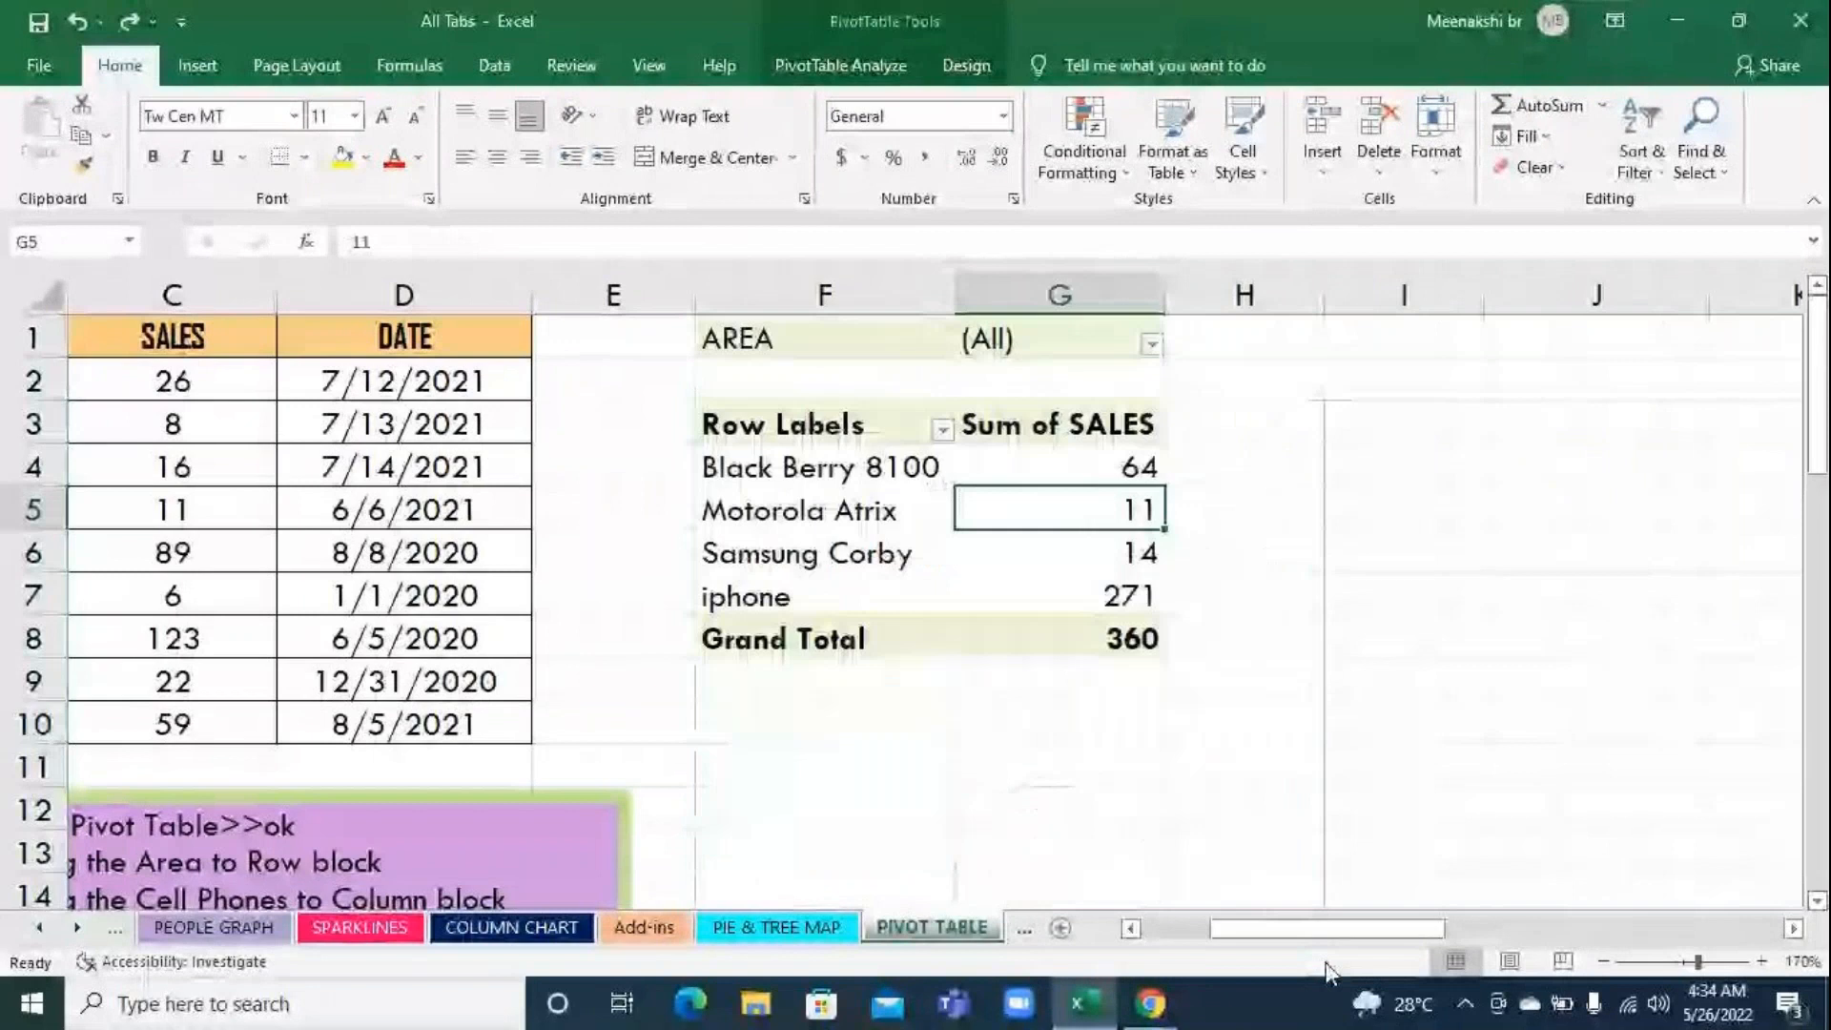
{"action": "left_click", "coordinate": [1346, 888]}
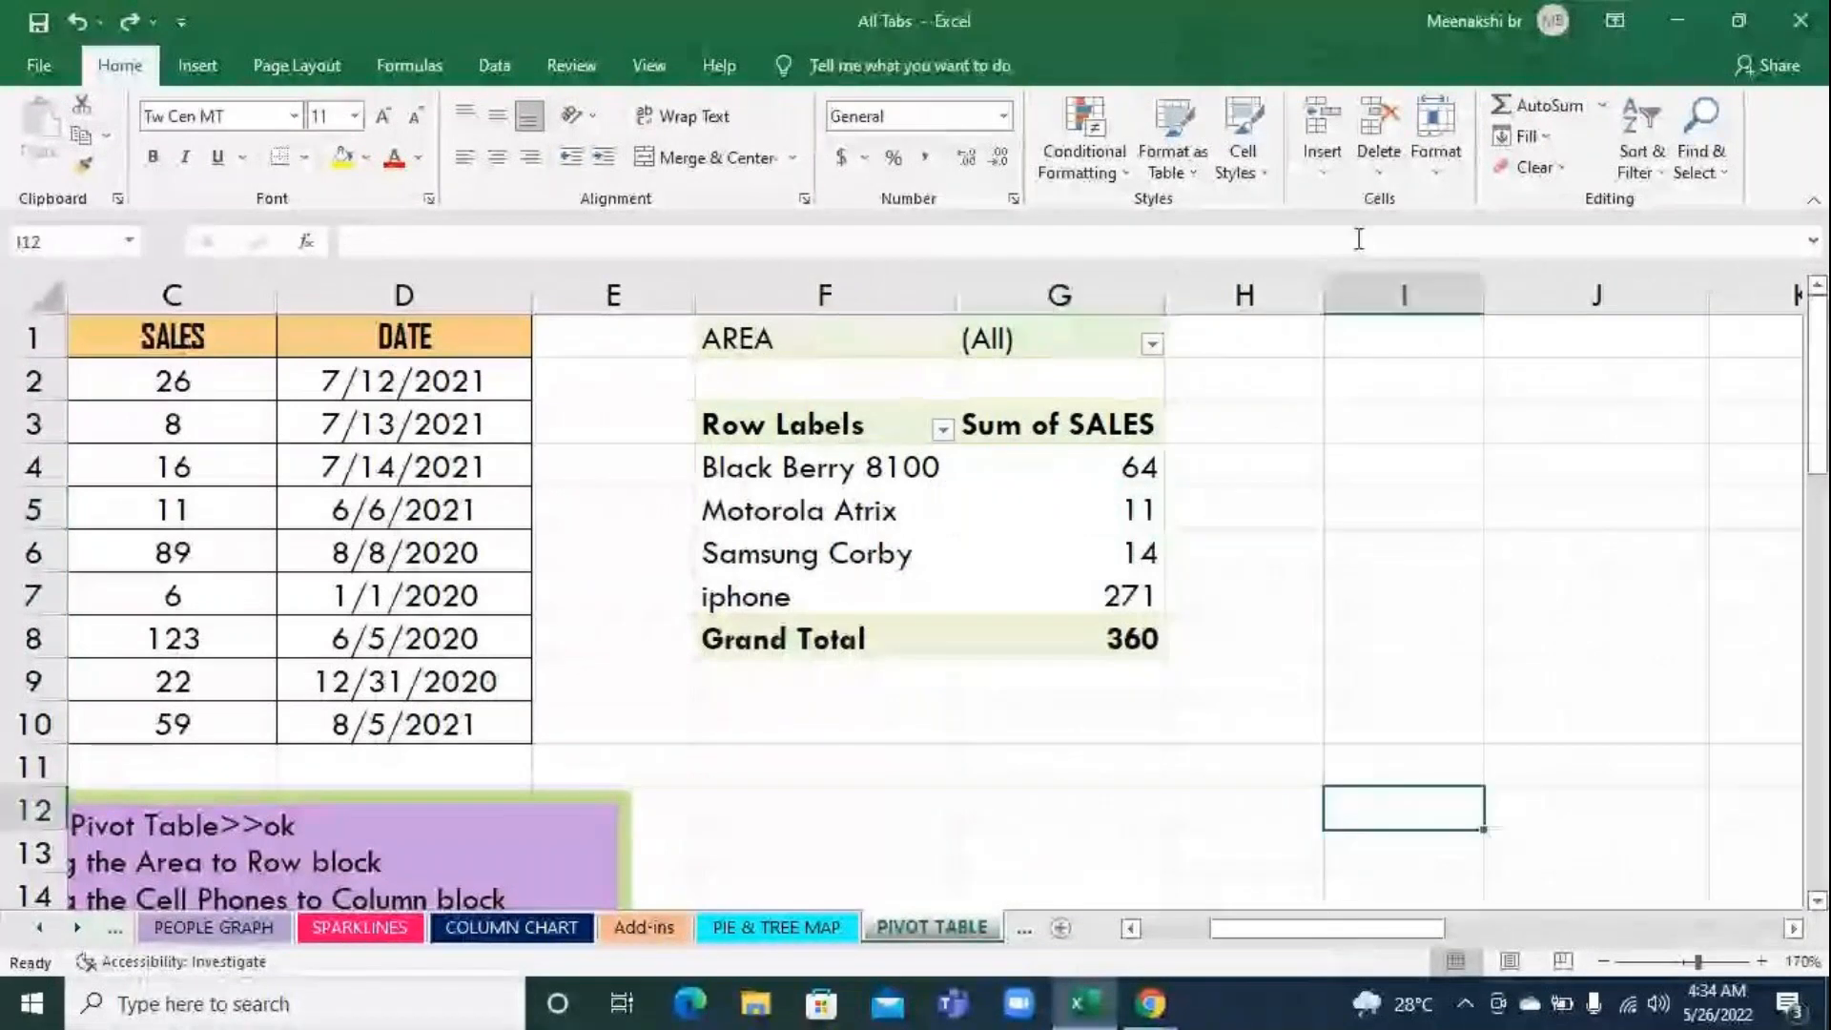
Switch the restored phone sales pivot table's source from the sales data to the product table in A19:E33
{"action": "left_click", "coordinate": [861, 515]}
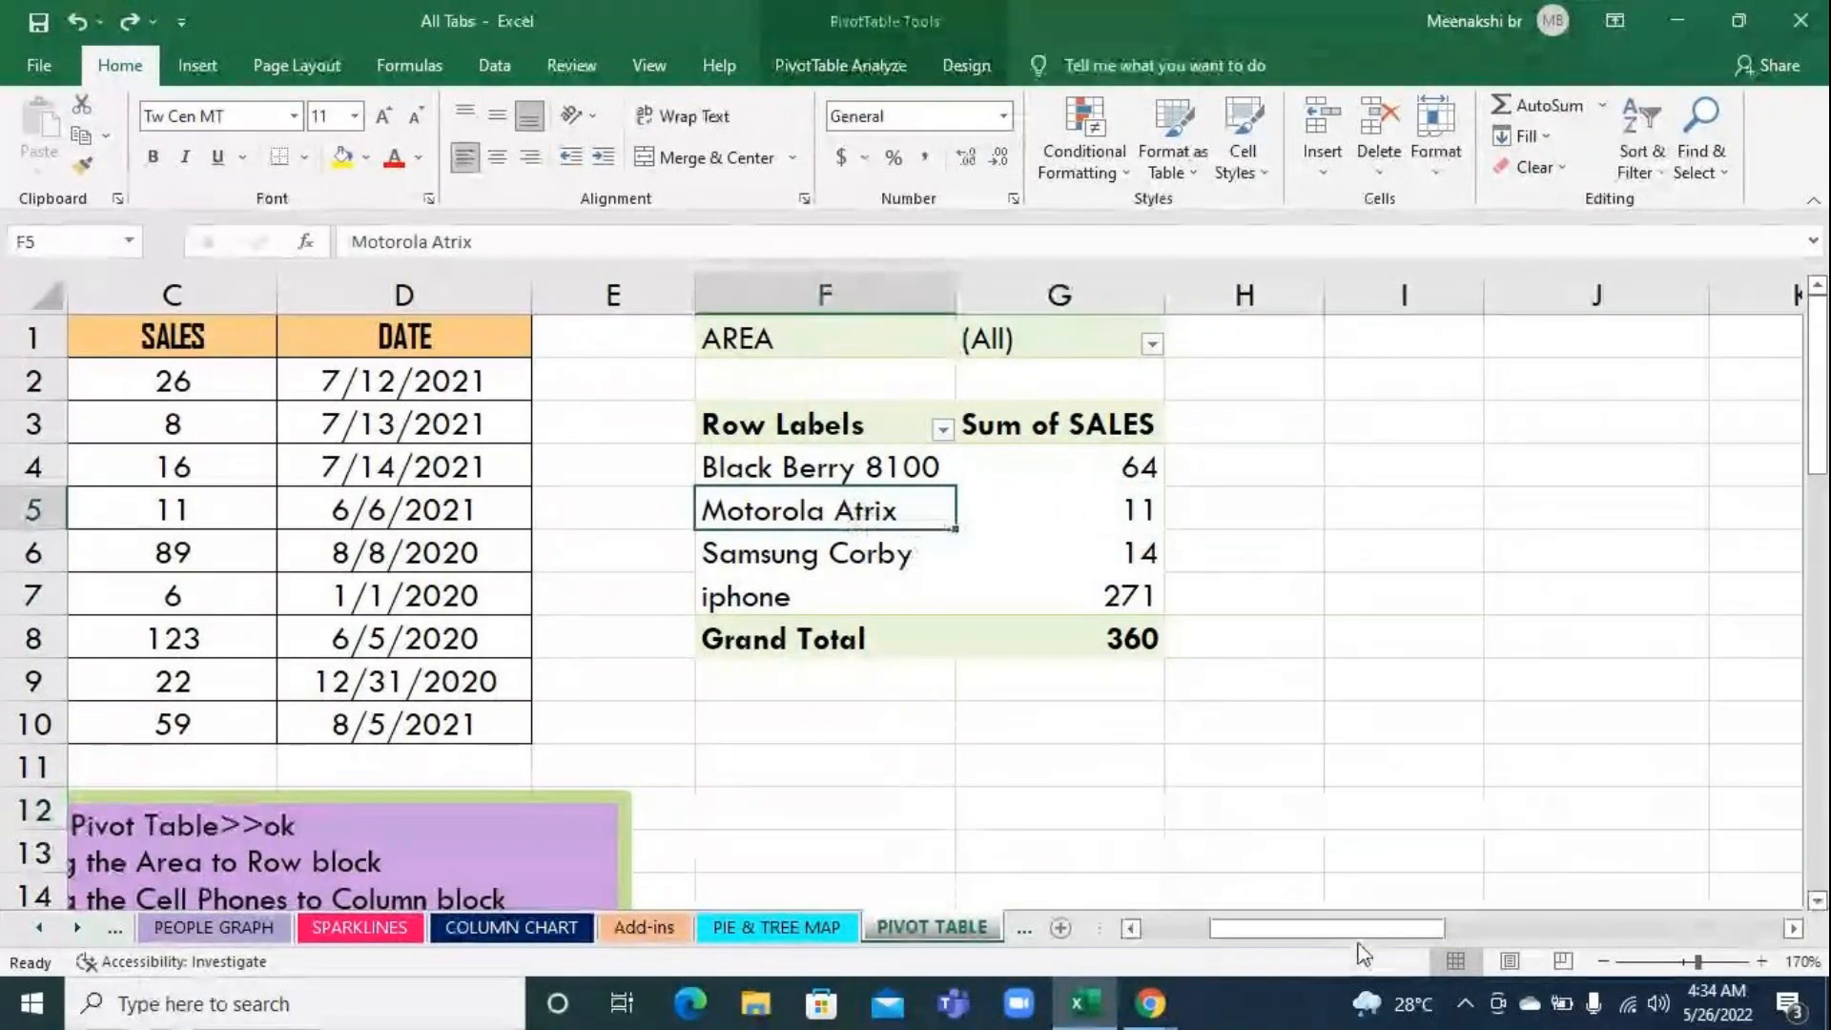
{"action": "left_click_drag", "start_coordinate": [1354, 930], "coordinate": [1244, 944]}
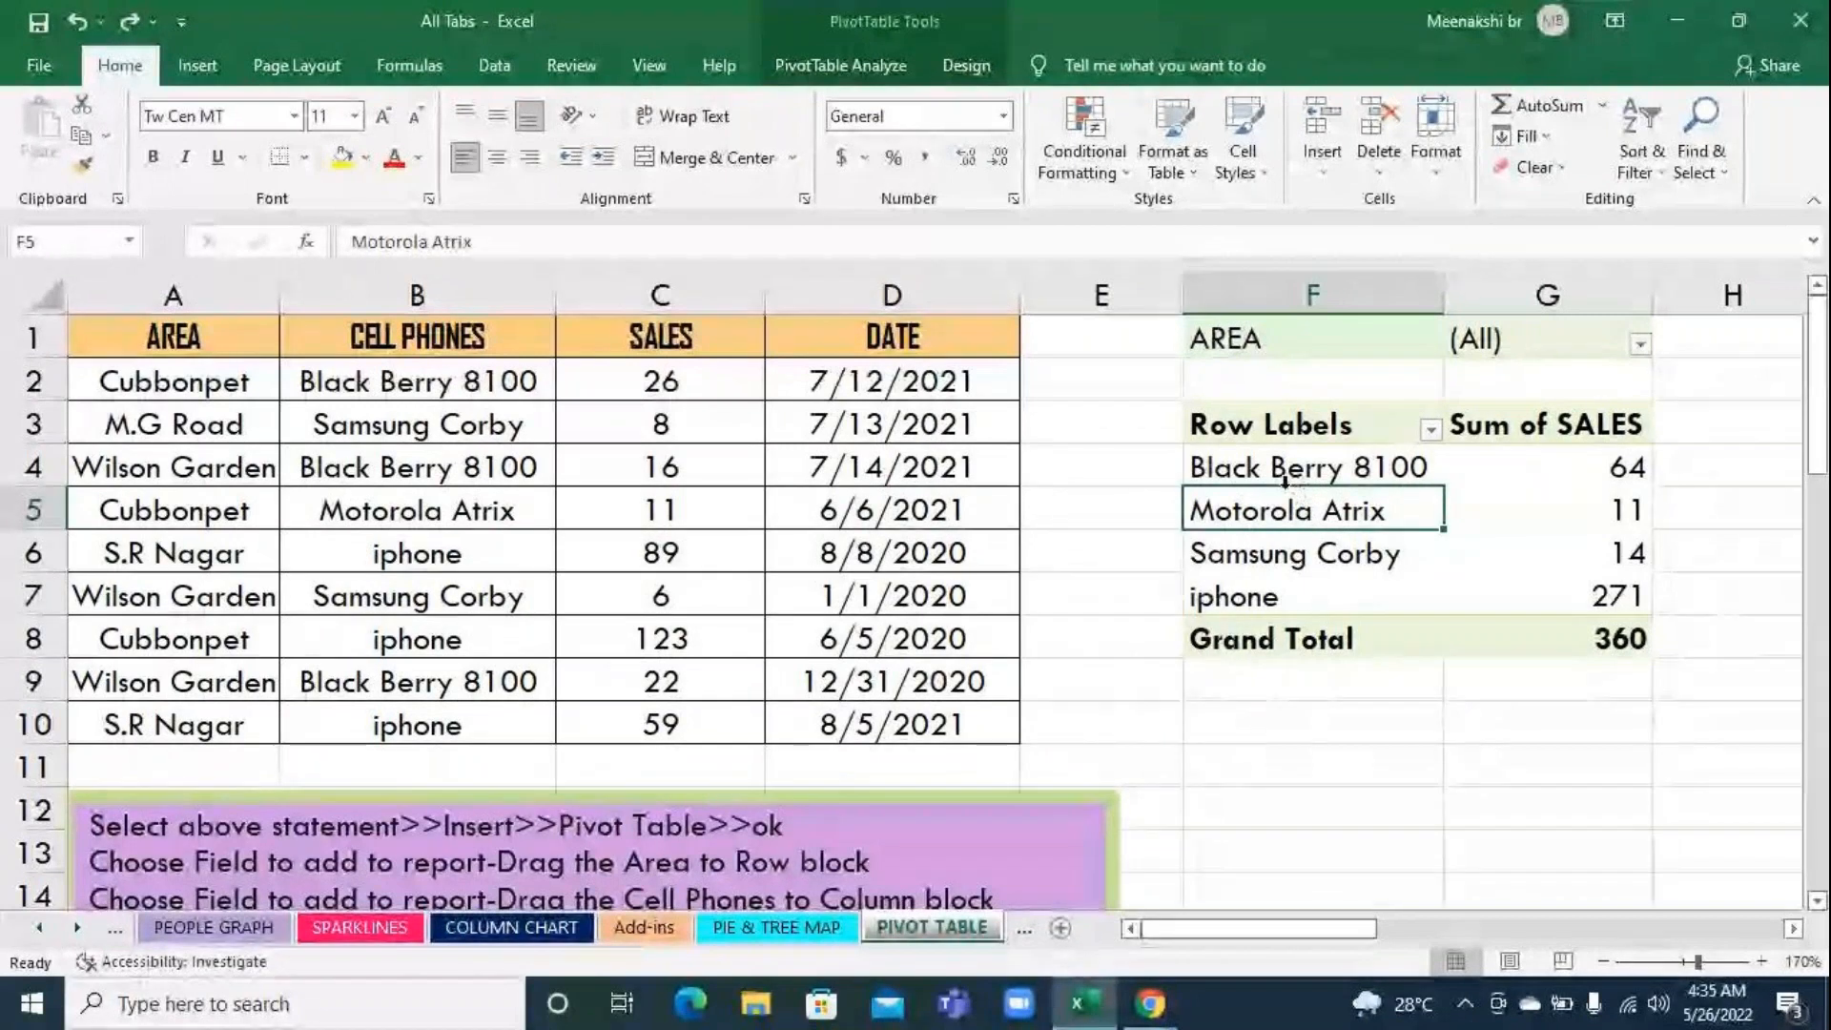
{"action": "left_click", "coordinate": [1462, 771]}
{"action": "left_click", "coordinate": [1357, 558]}
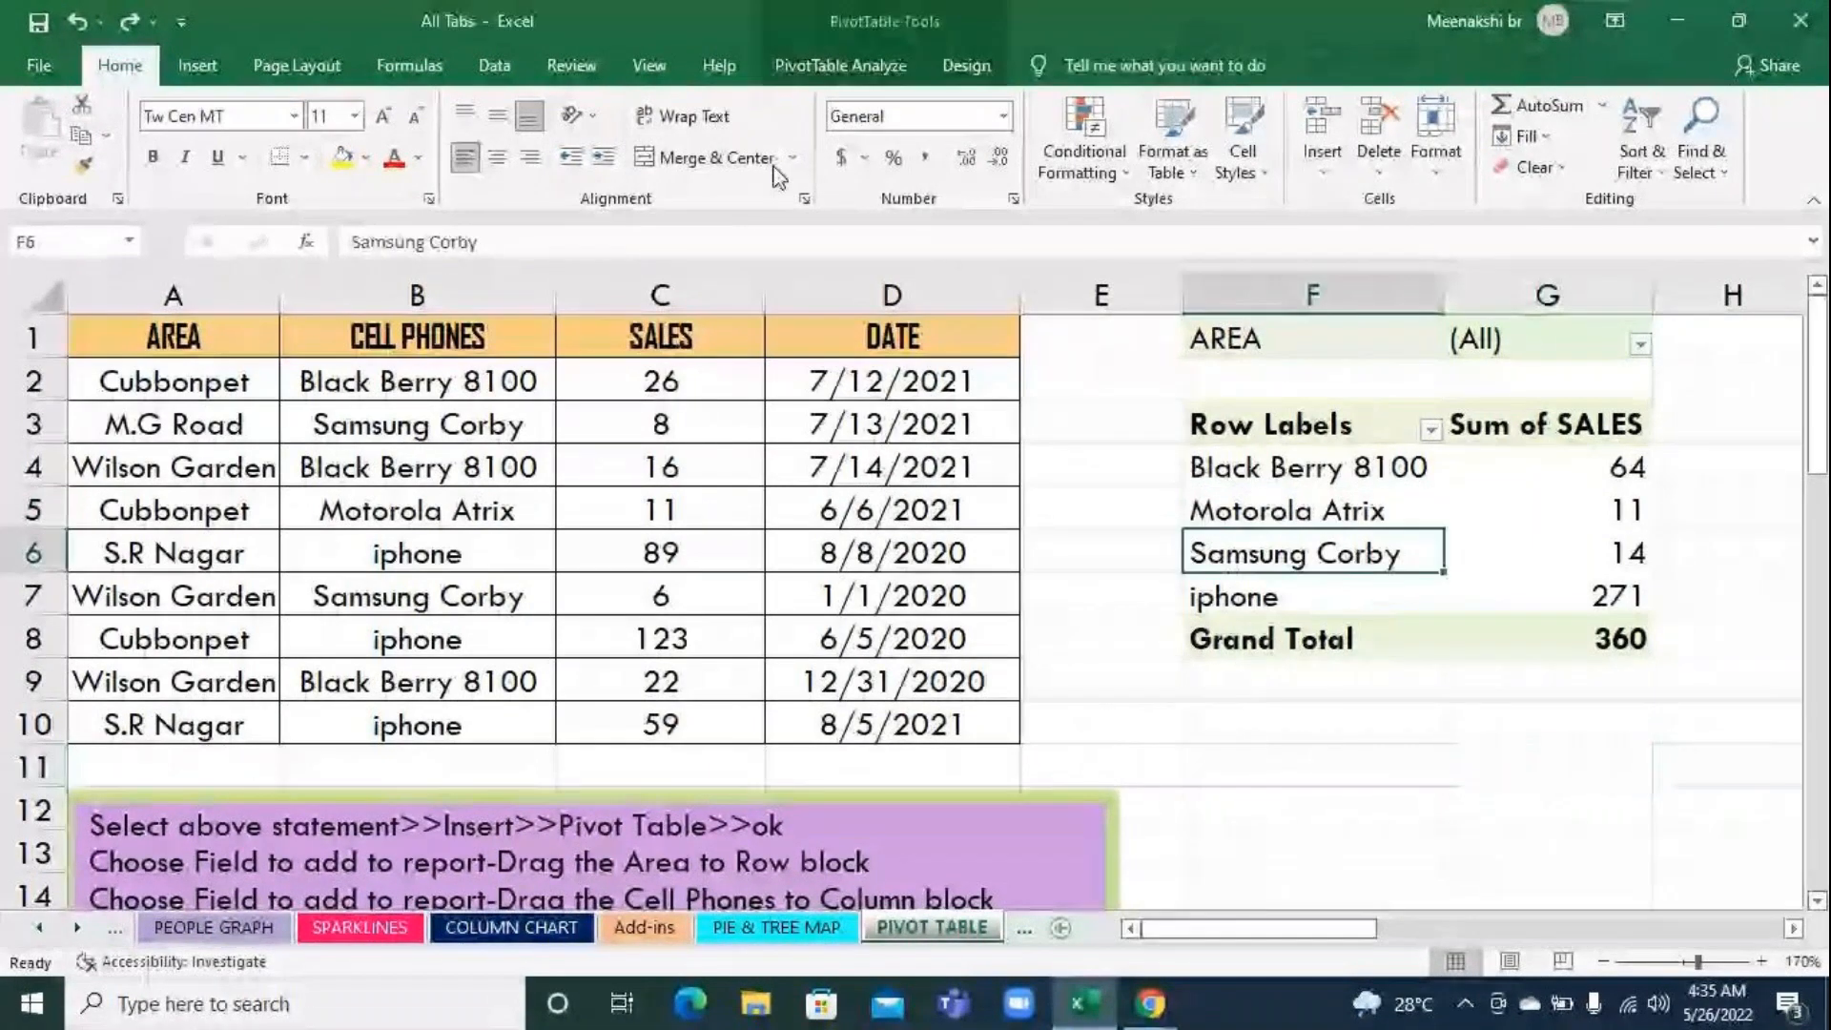
{"action": "left_click", "coordinate": [840, 65]}
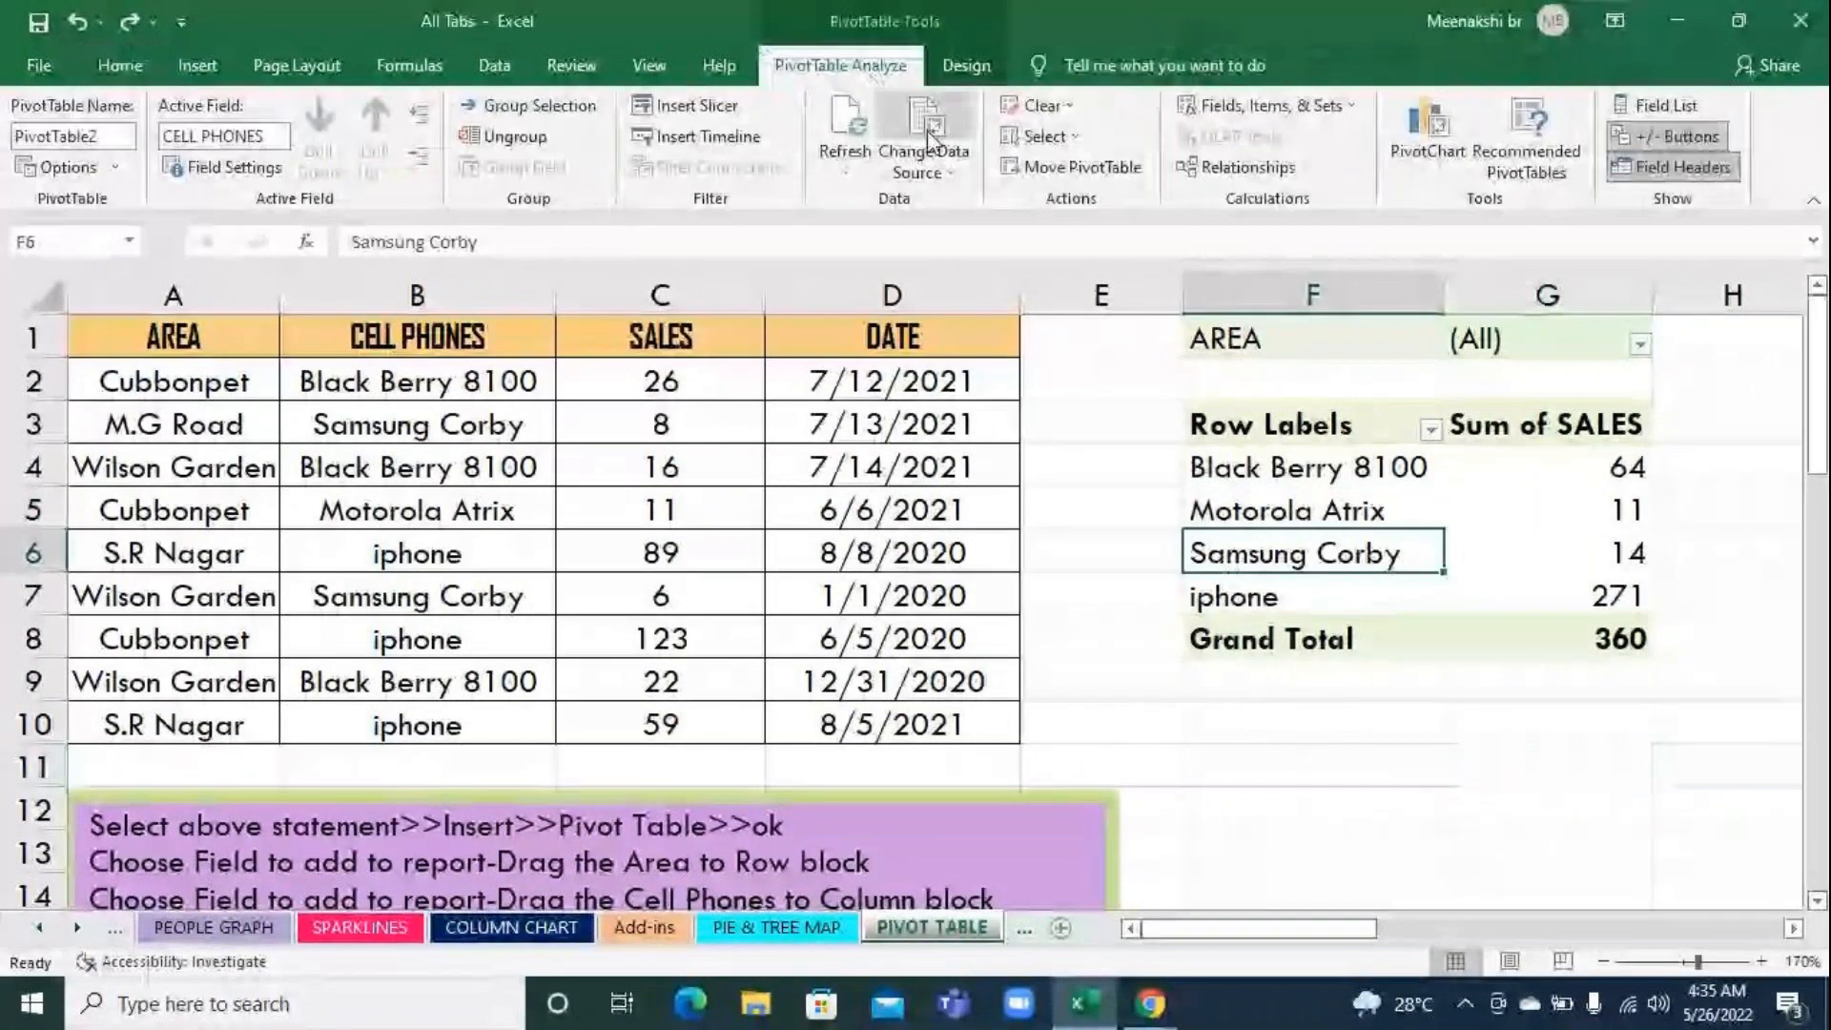
{"action": "left_click", "coordinate": [929, 133]}
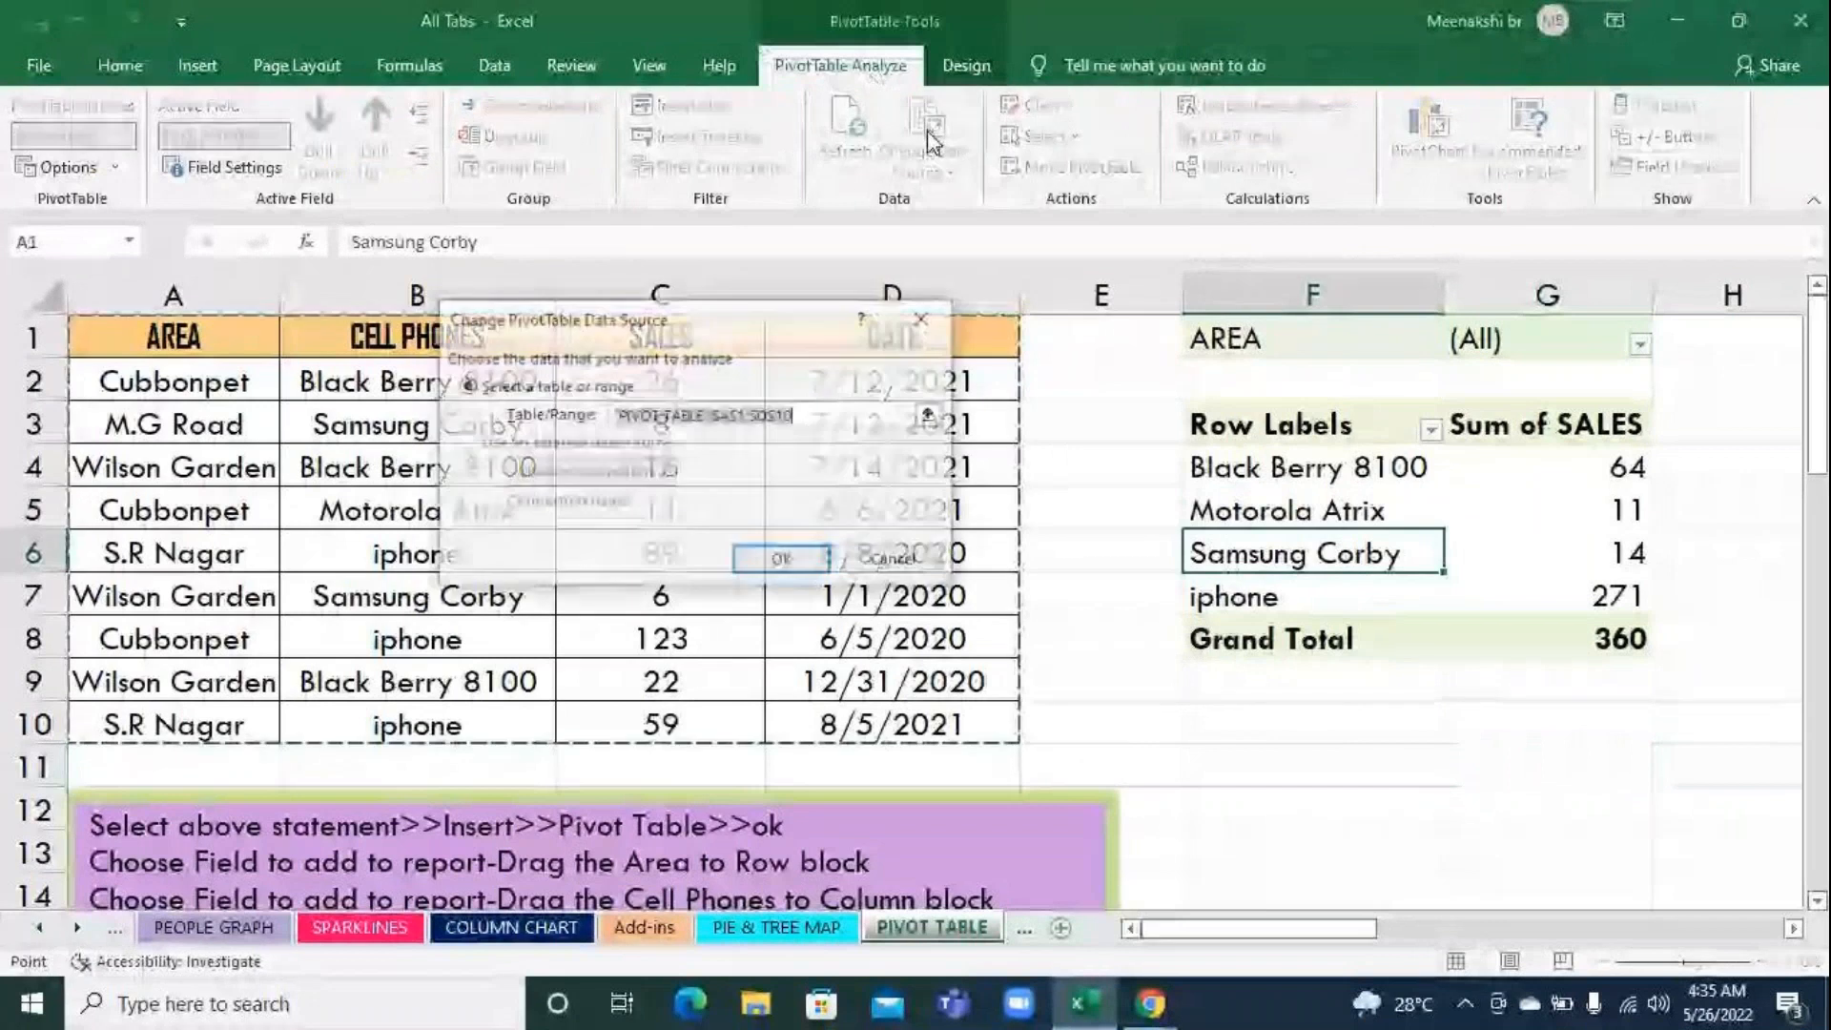
{"action": "left_click", "coordinate": [926, 415]}
{"action": "scroll", "coordinate": [778, 598], "scroll_direction": "down", "scroll_amount": 3}
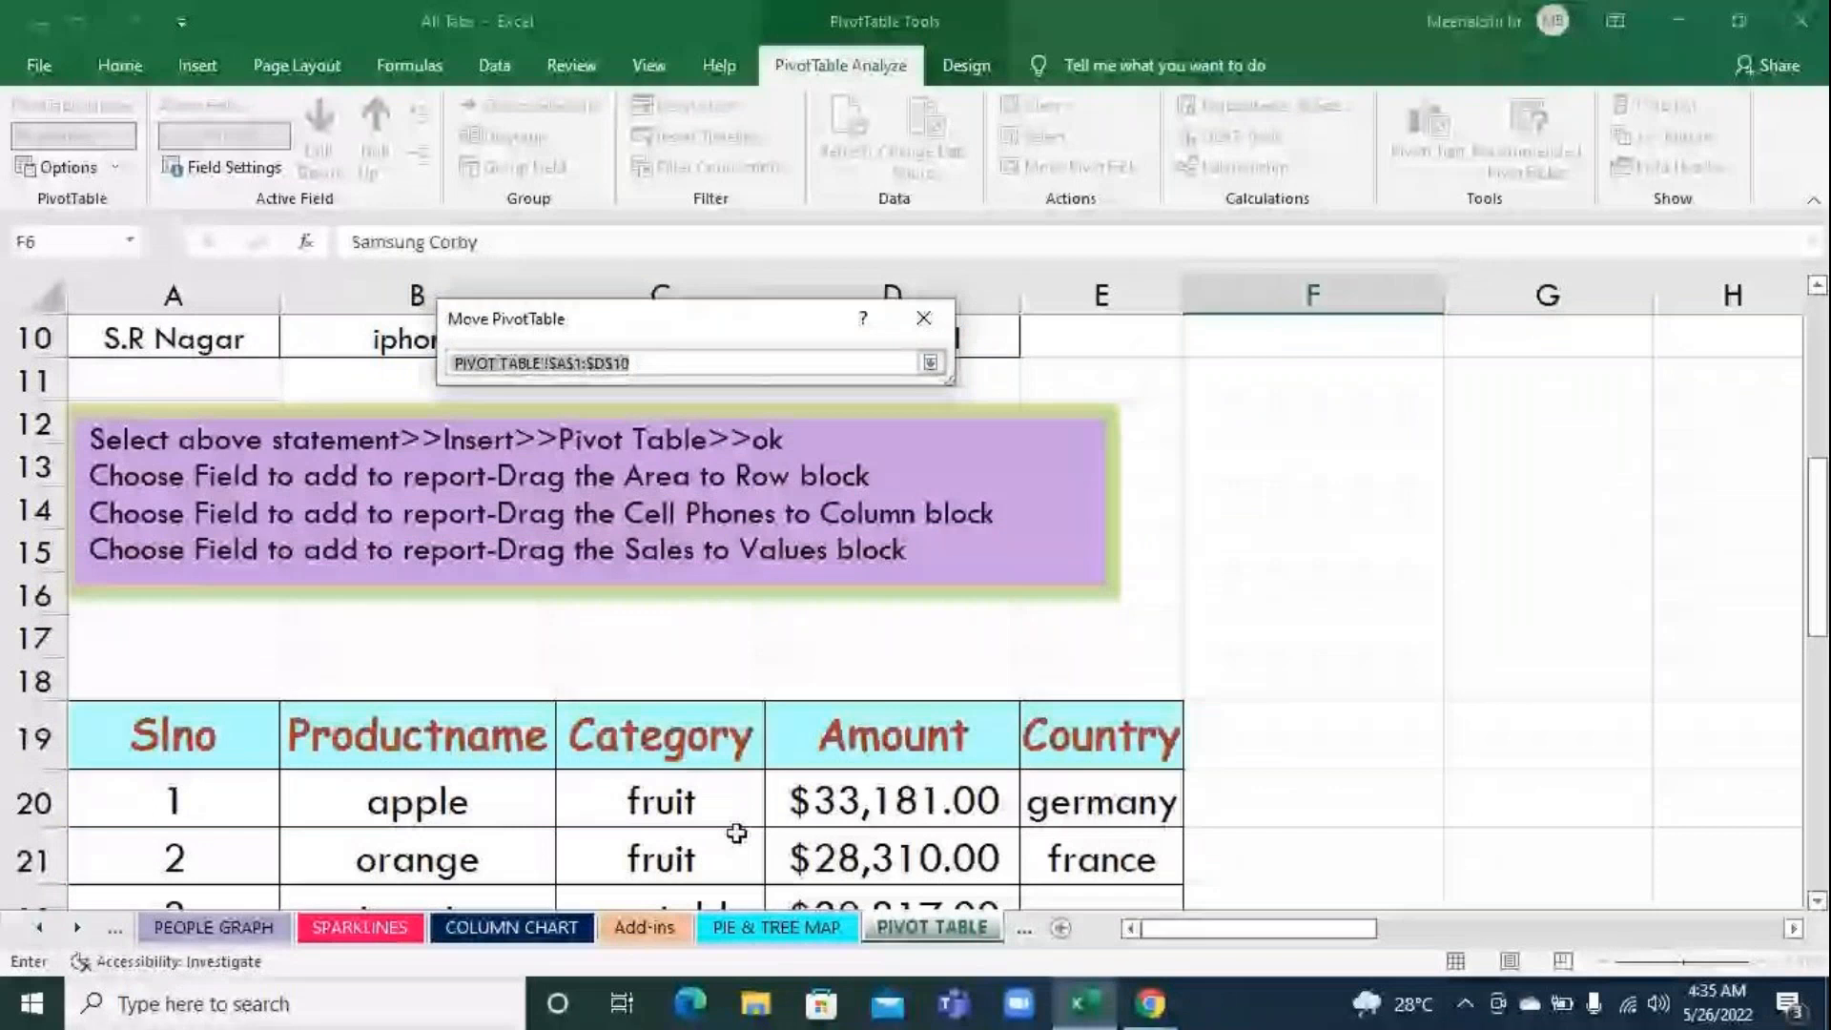
{"action": "scroll", "coordinate": [695, 676], "scroll_direction": "up", "scroll_amount": 3}
{"action": "scroll", "coordinate": [696, 676], "scroll_direction": "down", "scroll_amount": 3}
{"action": "scroll", "coordinate": [695, 676], "scroll_direction": "down", "scroll_amount": 1}
{"action": "left_click_drag", "start_coordinate": [143, 610], "coordinate": [1042, 813]}
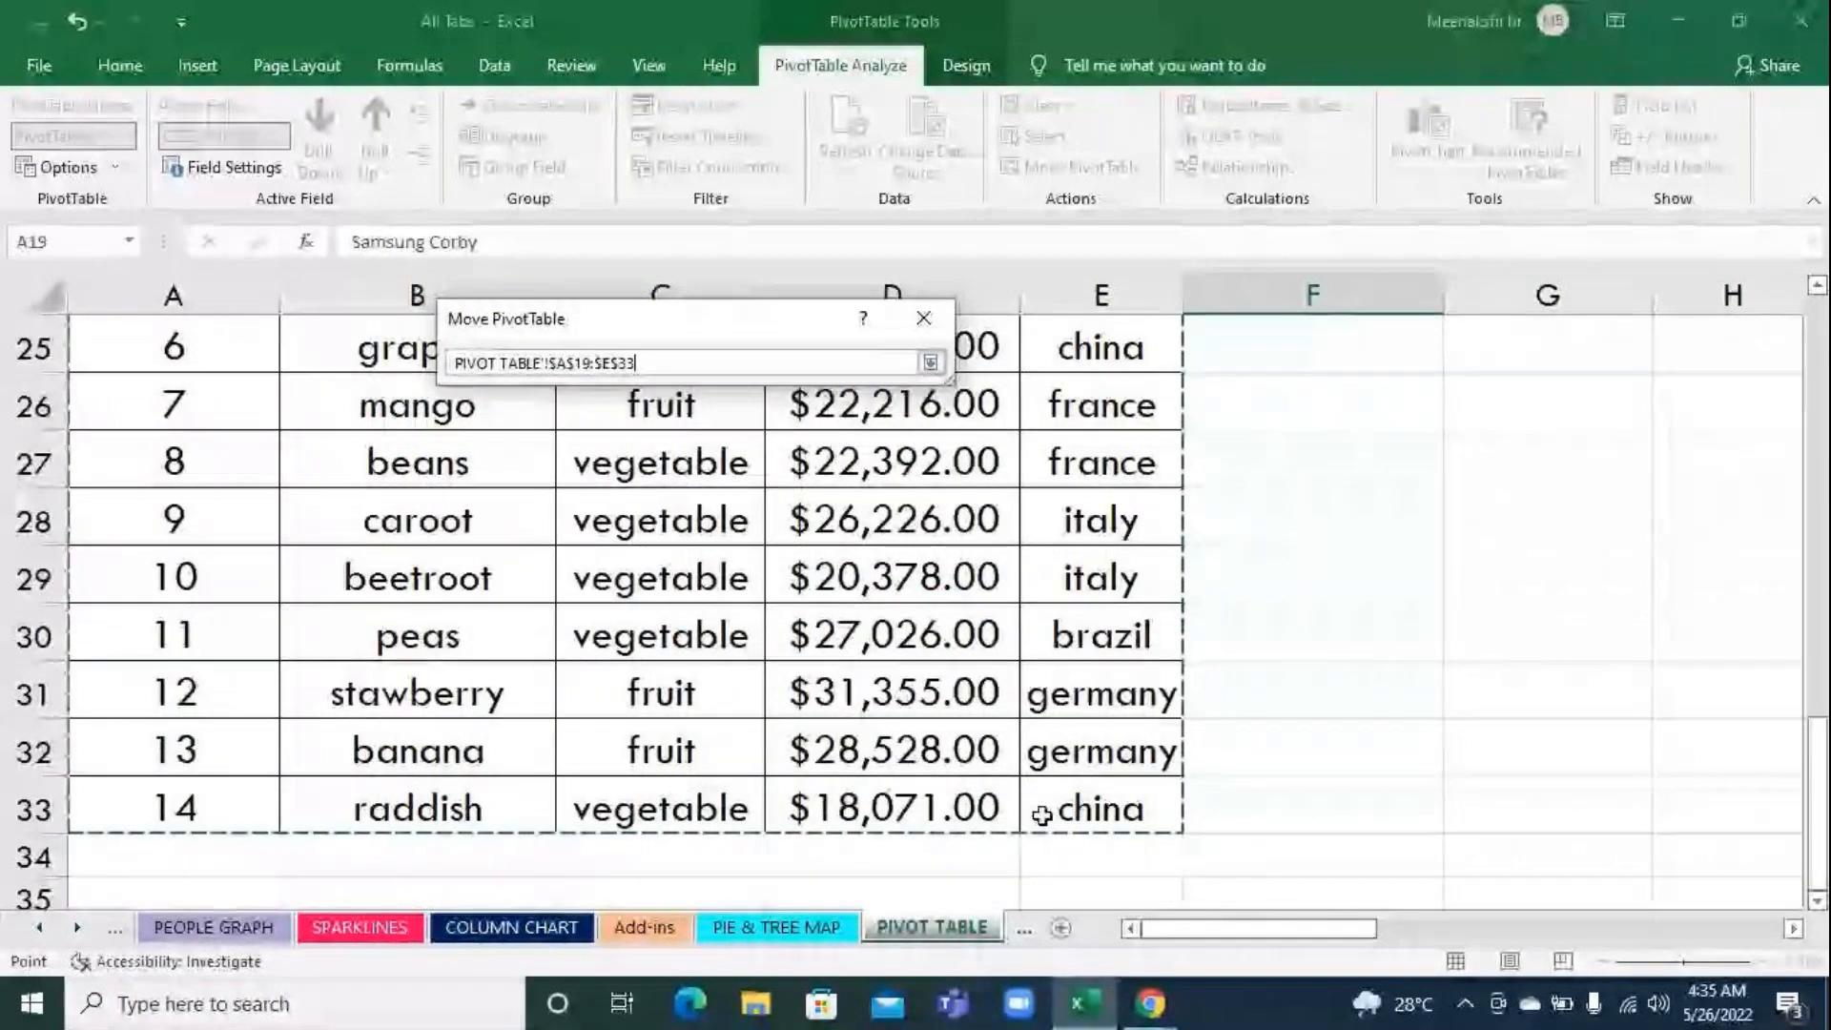
{"action": "left_click", "coordinate": [929, 363]}
{"action": "left_click", "coordinate": [782, 561]}
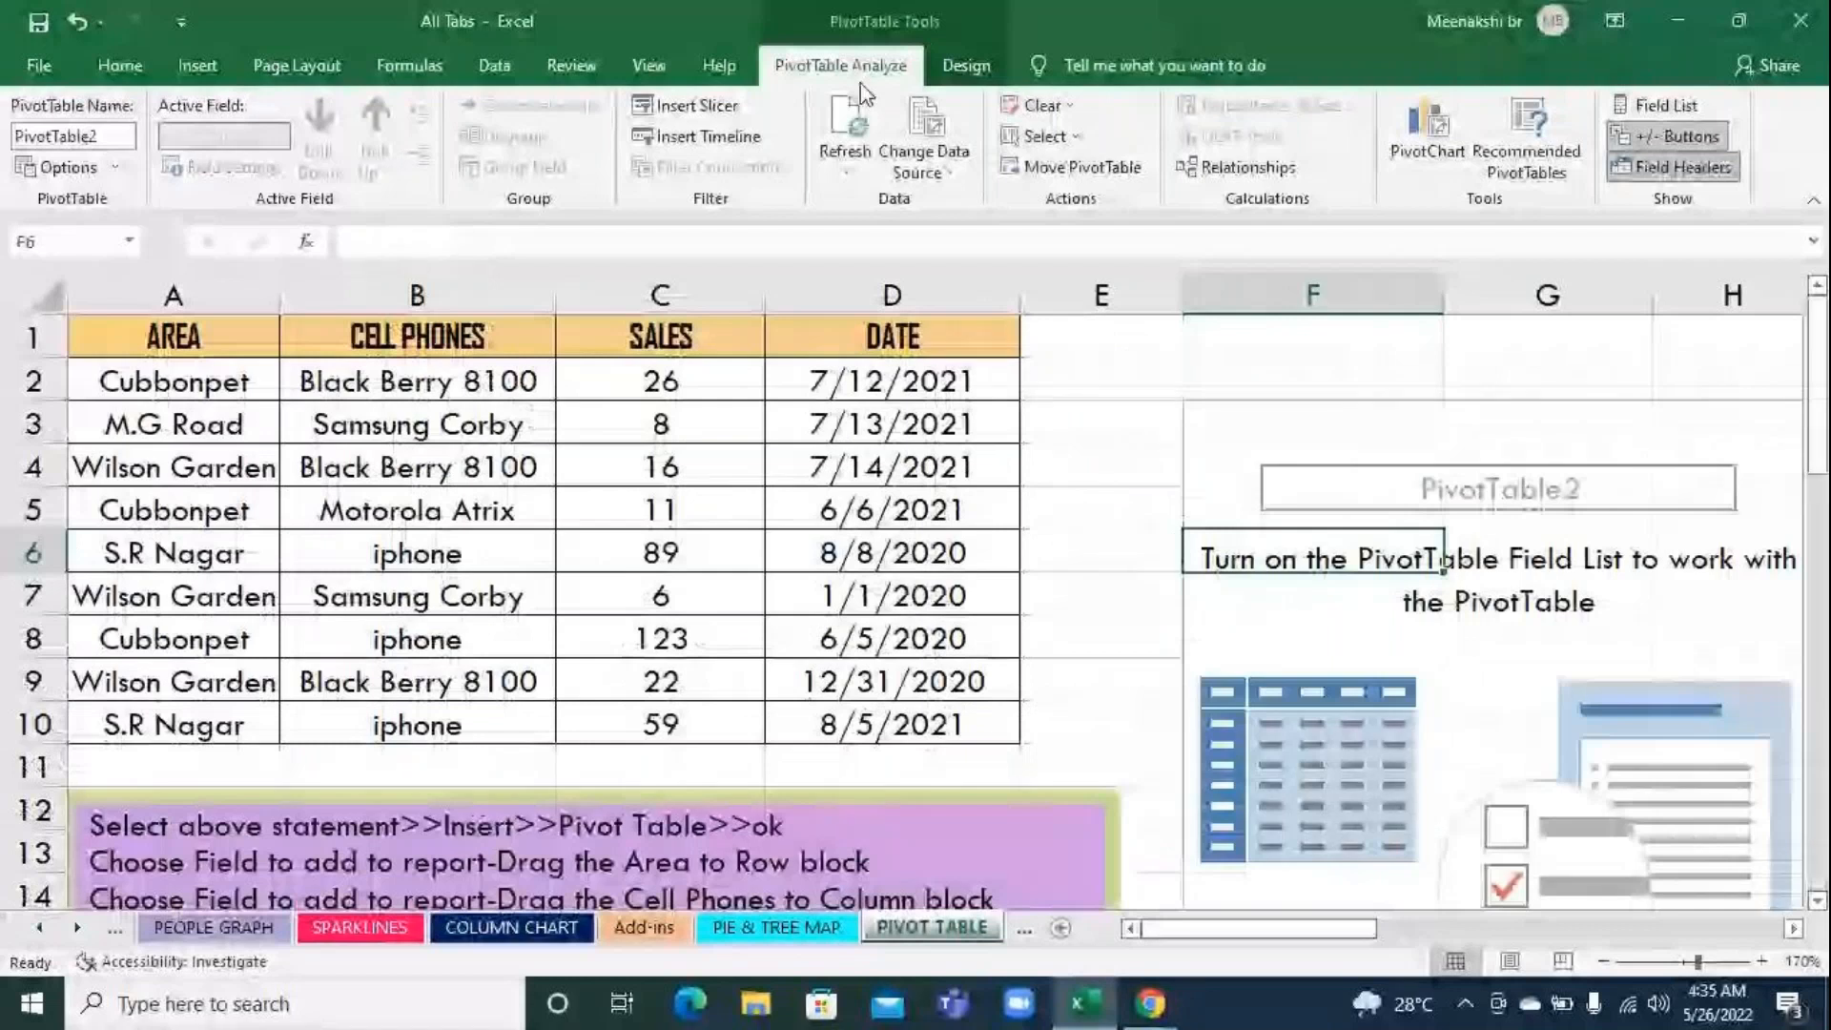
Toggle the pivot table's field list on and off, leaving it shown
{"action": "left_click", "coordinate": [1667, 103]}
{"action": "left_click", "coordinate": [1666, 101]}
{"action": "left_click", "coordinate": [1667, 101]}
{"action": "left_click", "coordinate": [1667, 101]}
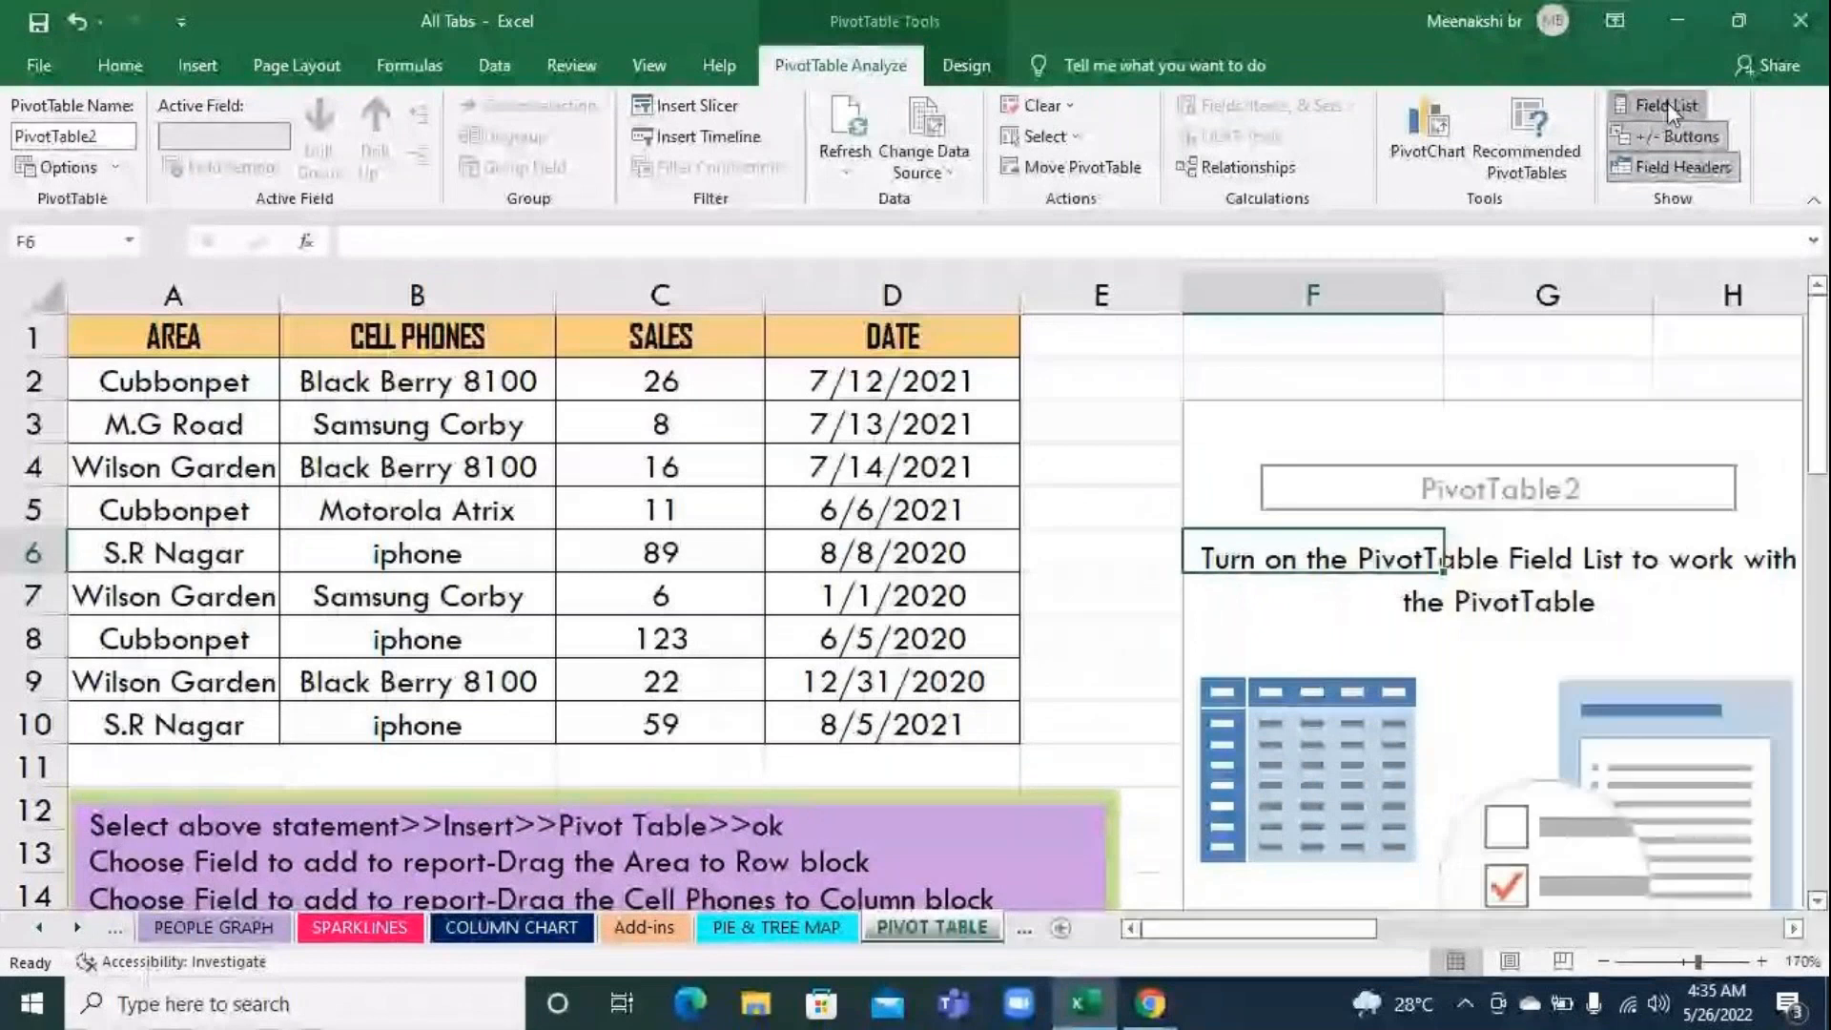
{"action": "left_click", "coordinate": [1667, 101]}
{"action": "left_click", "coordinate": [1666, 101]}
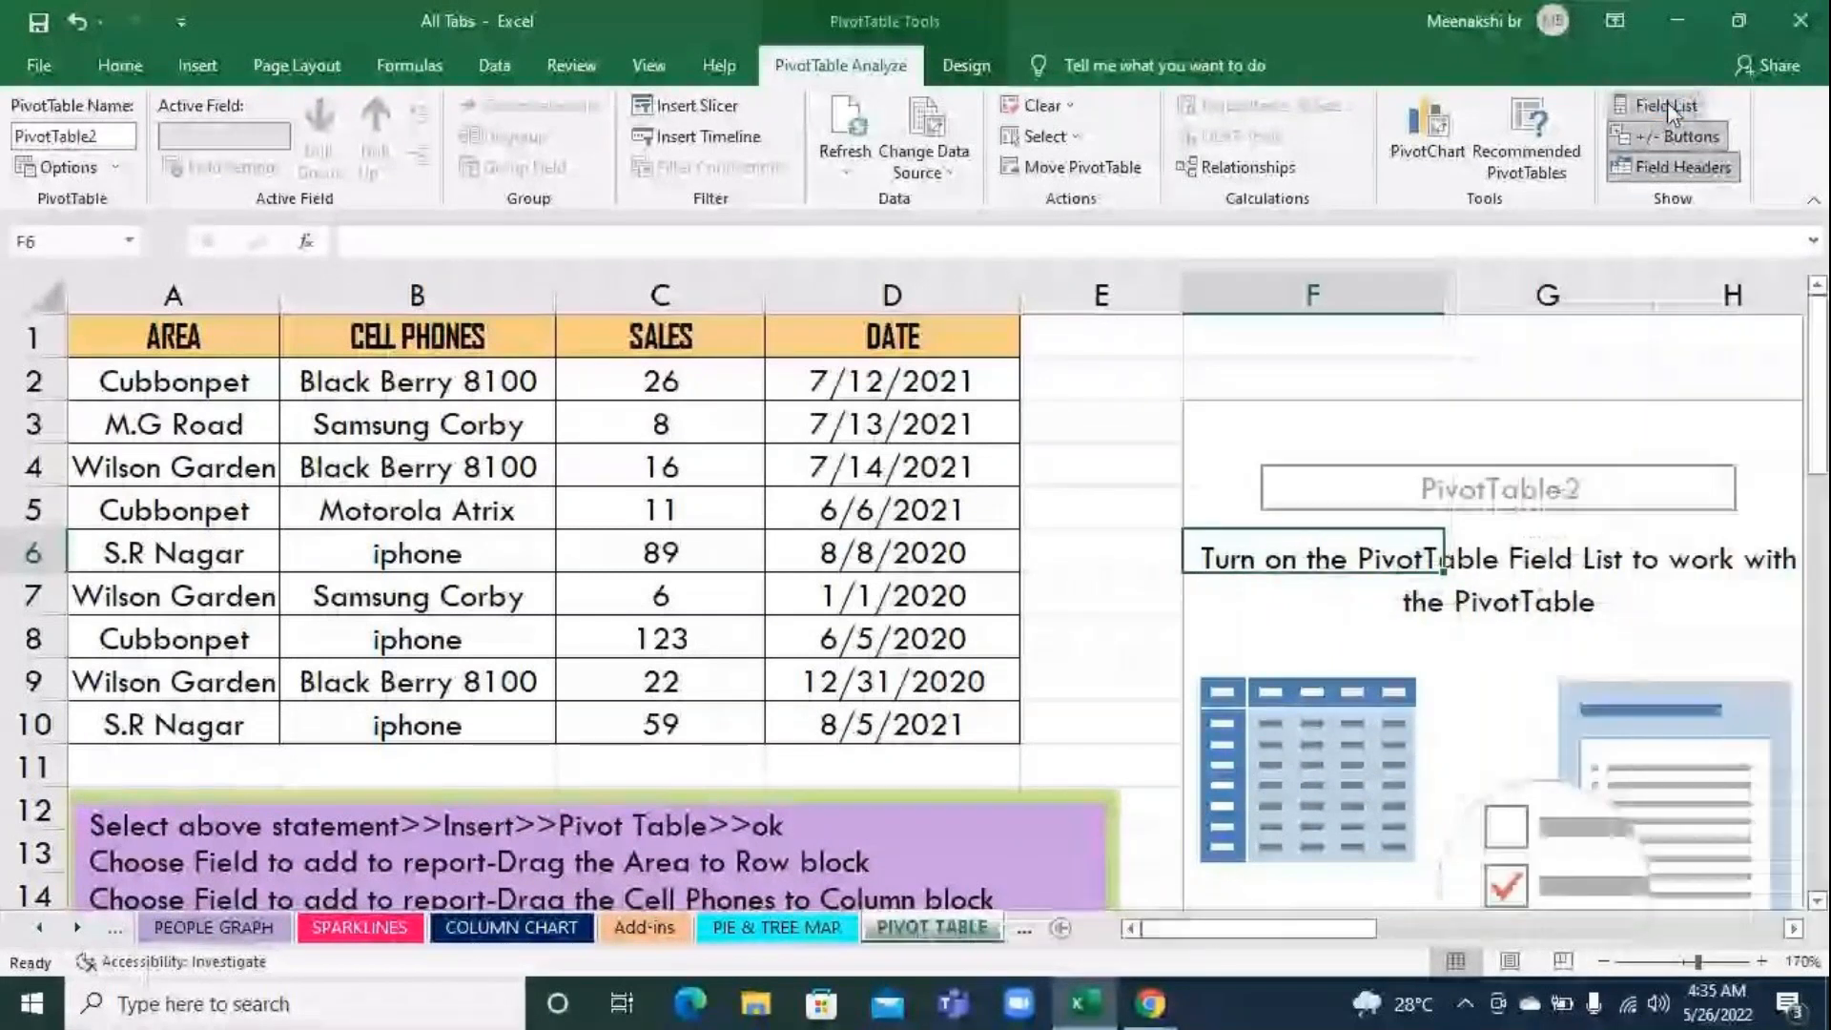
{"action": "left_click", "coordinate": [1667, 101]}
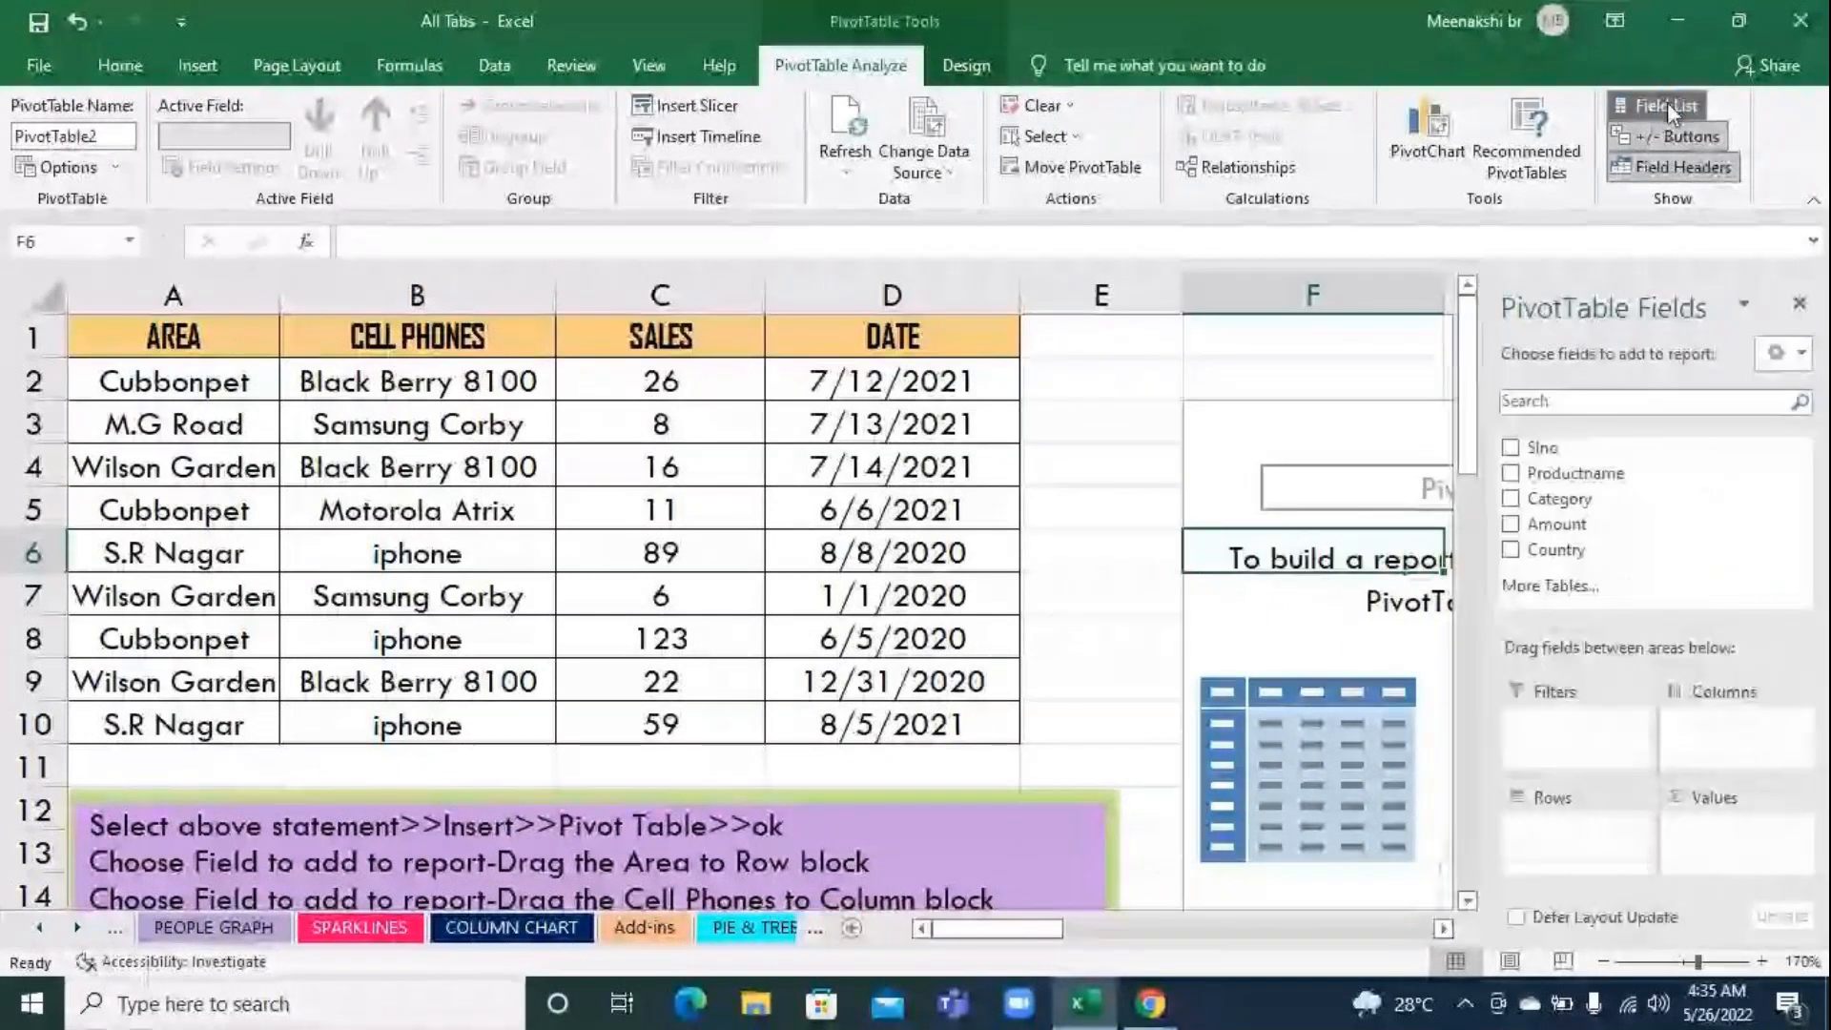
{"action": "left_click", "coordinate": [1666, 101]}
{"action": "left_click", "coordinate": [1667, 101]}
Place Productname in rows, Category in filters, Amount in values and Country in columns, and close the field list
{"action": "left_click_drag", "start_coordinate": [1575, 473], "coordinate": [1595, 847]}
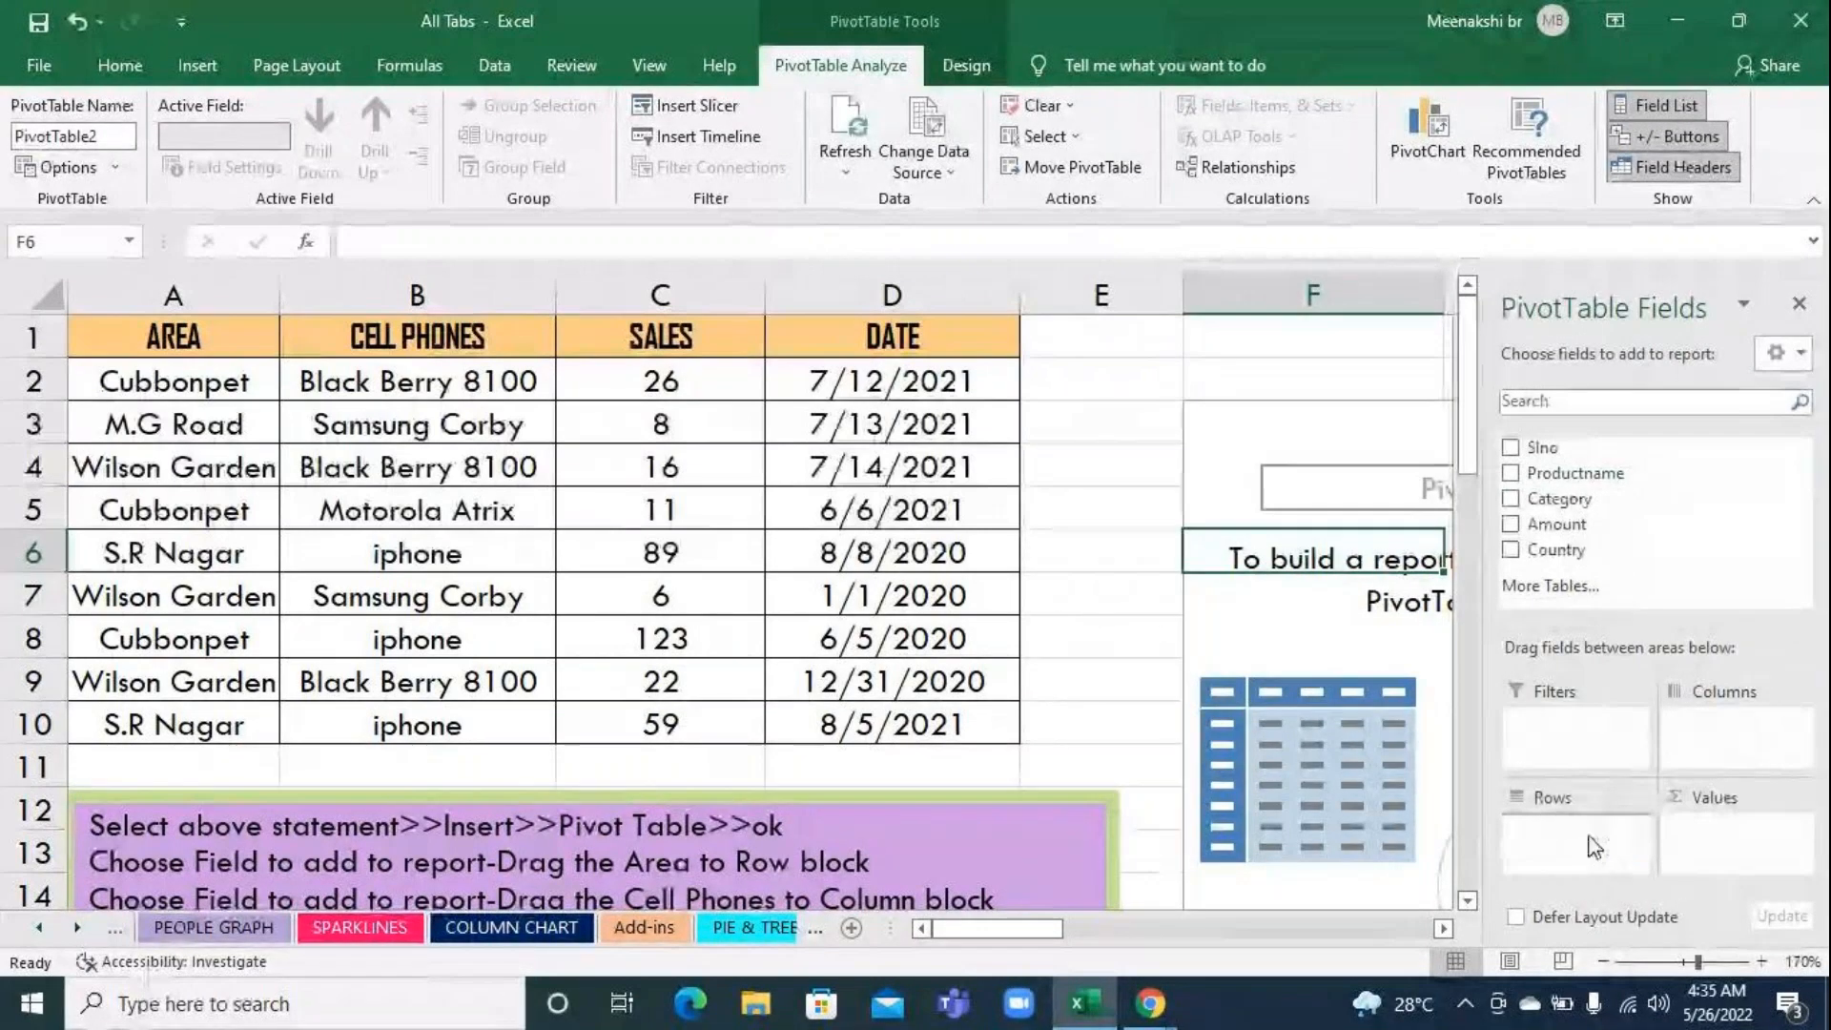
{"action": "left_click_drag", "start_coordinate": [1559, 498], "coordinate": [1557, 726]}
{"action": "left_click_drag", "start_coordinate": [1557, 523], "coordinate": [1736, 832]}
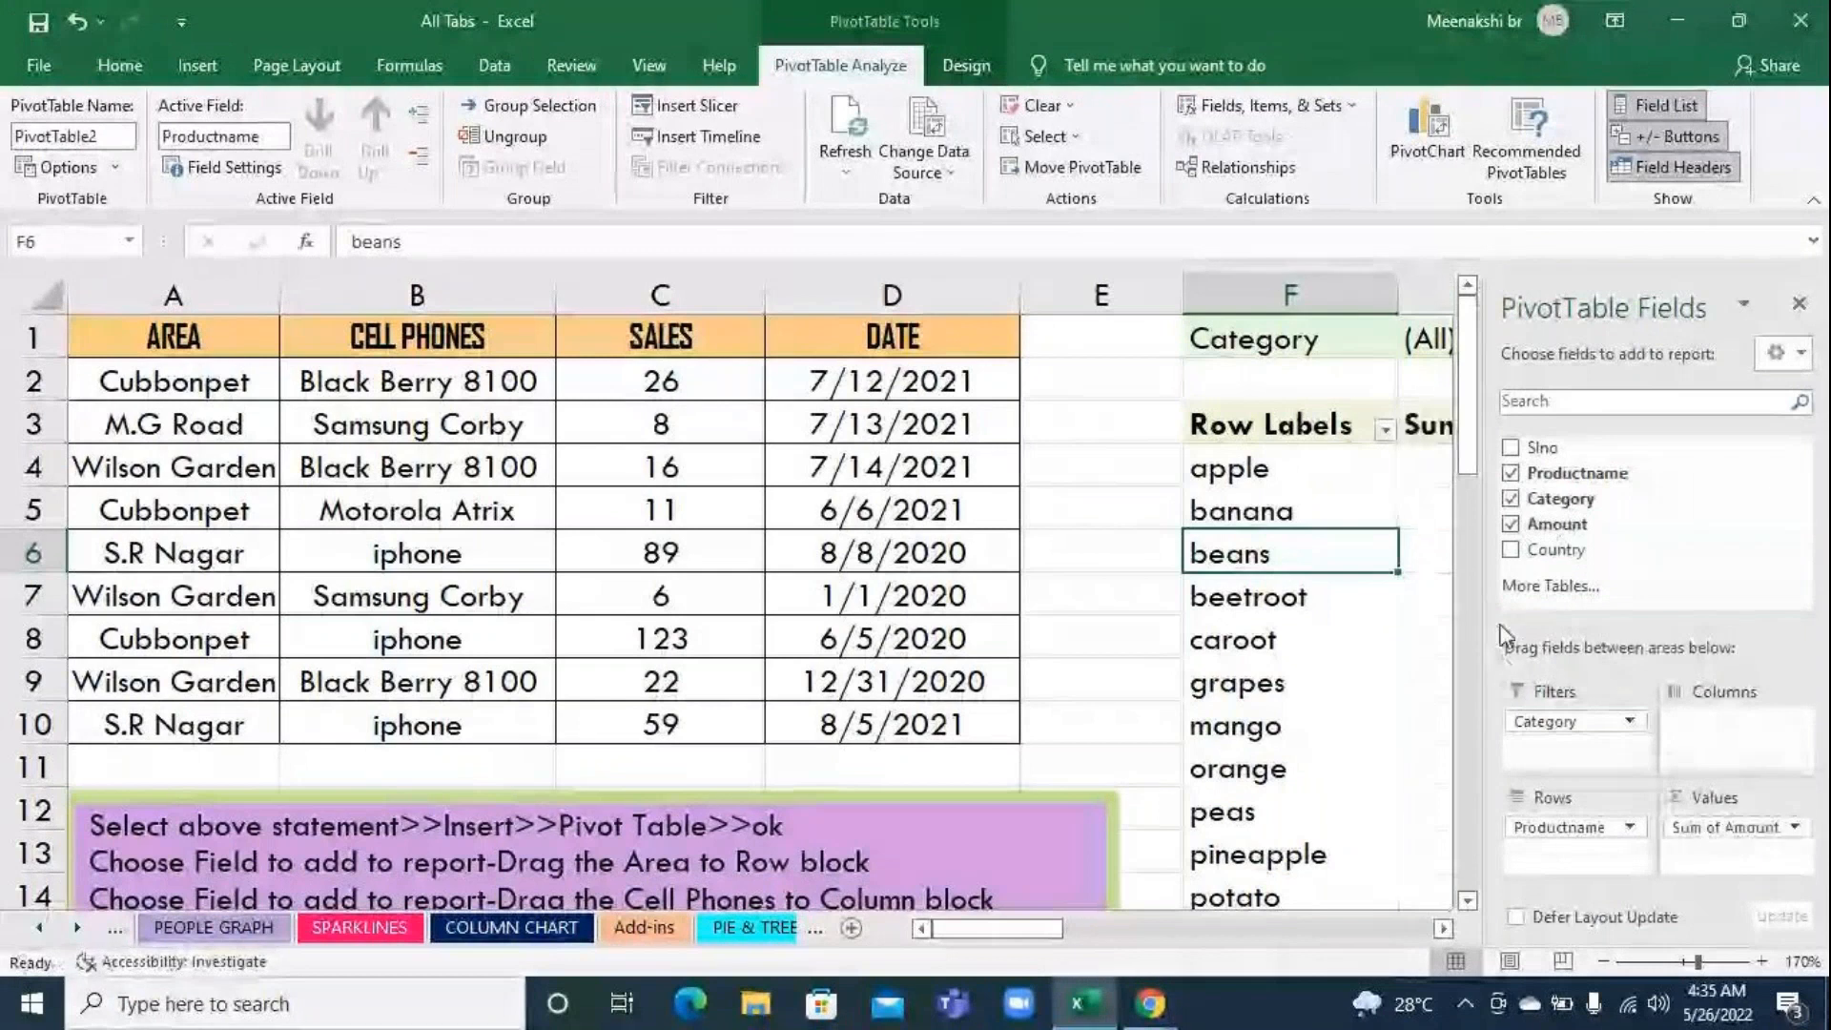
{"action": "left_click_drag", "start_coordinate": [1530, 553], "coordinate": [1714, 736]}
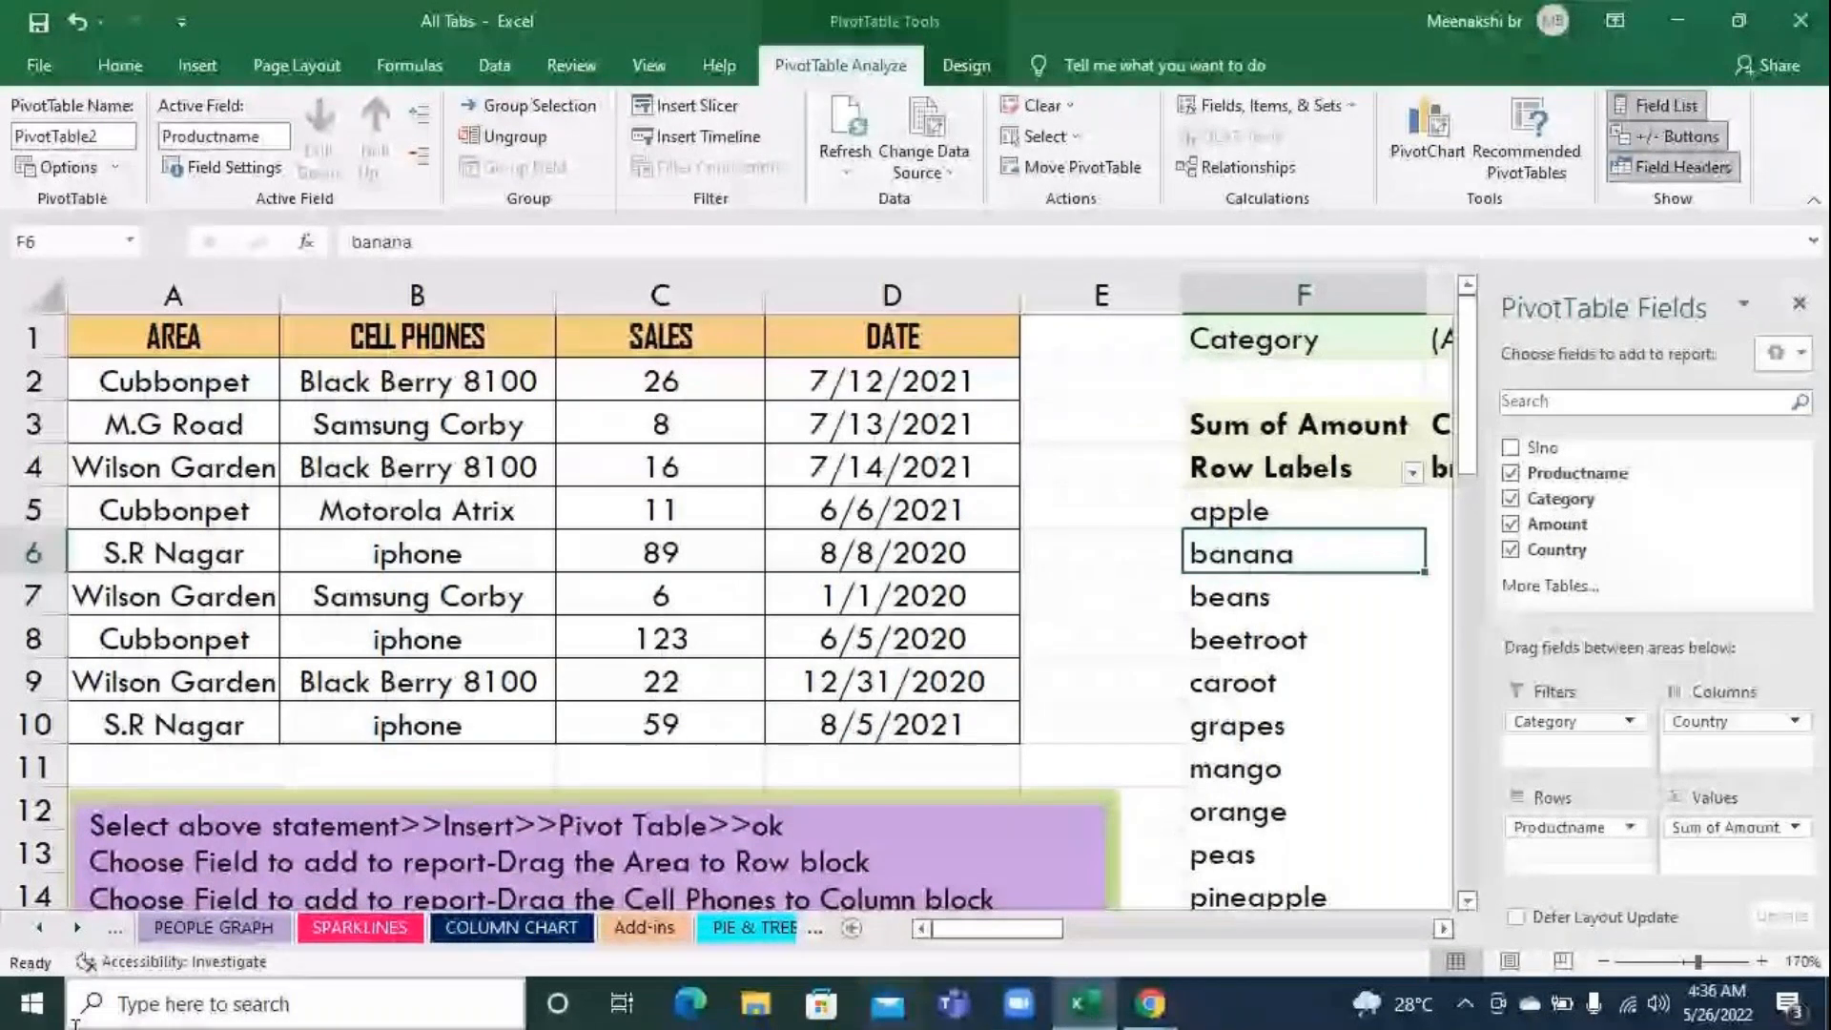
{"action": "left_click", "coordinate": [1798, 303]}
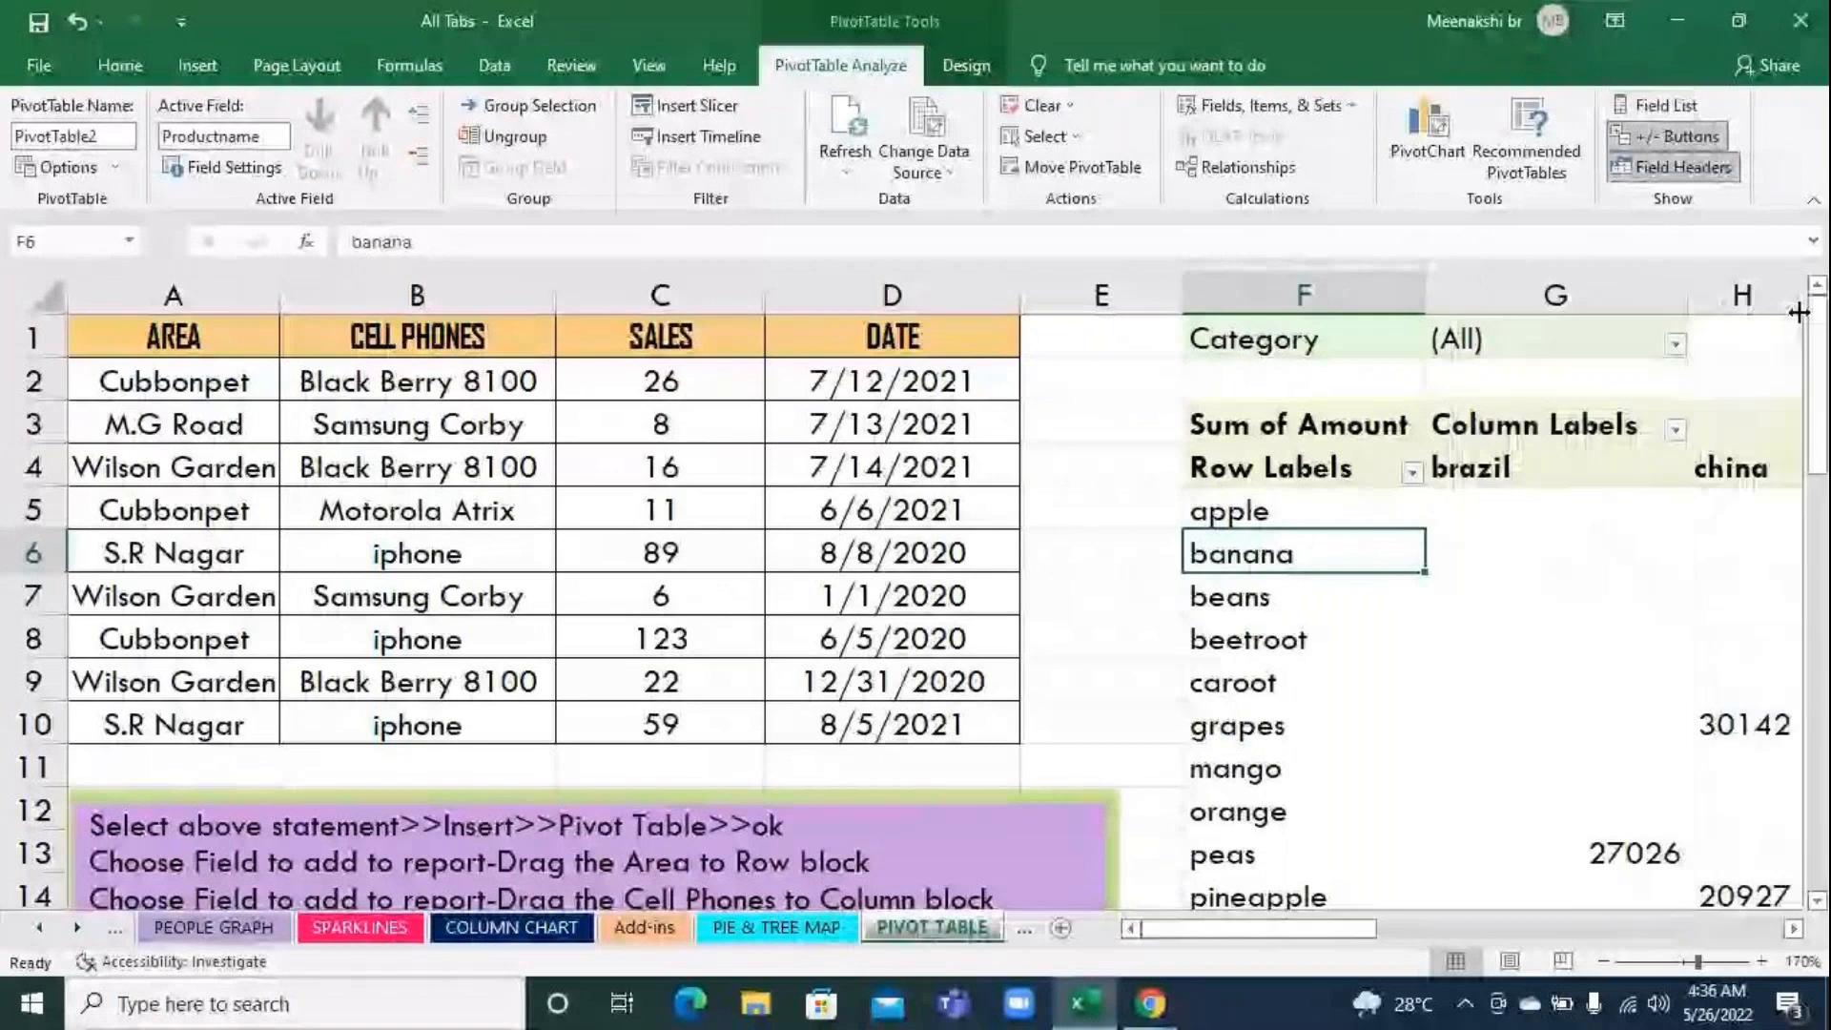
{"action": "left_click_drag", "start_coordinate": [1211, 932], "coordinate": [839, 600]}
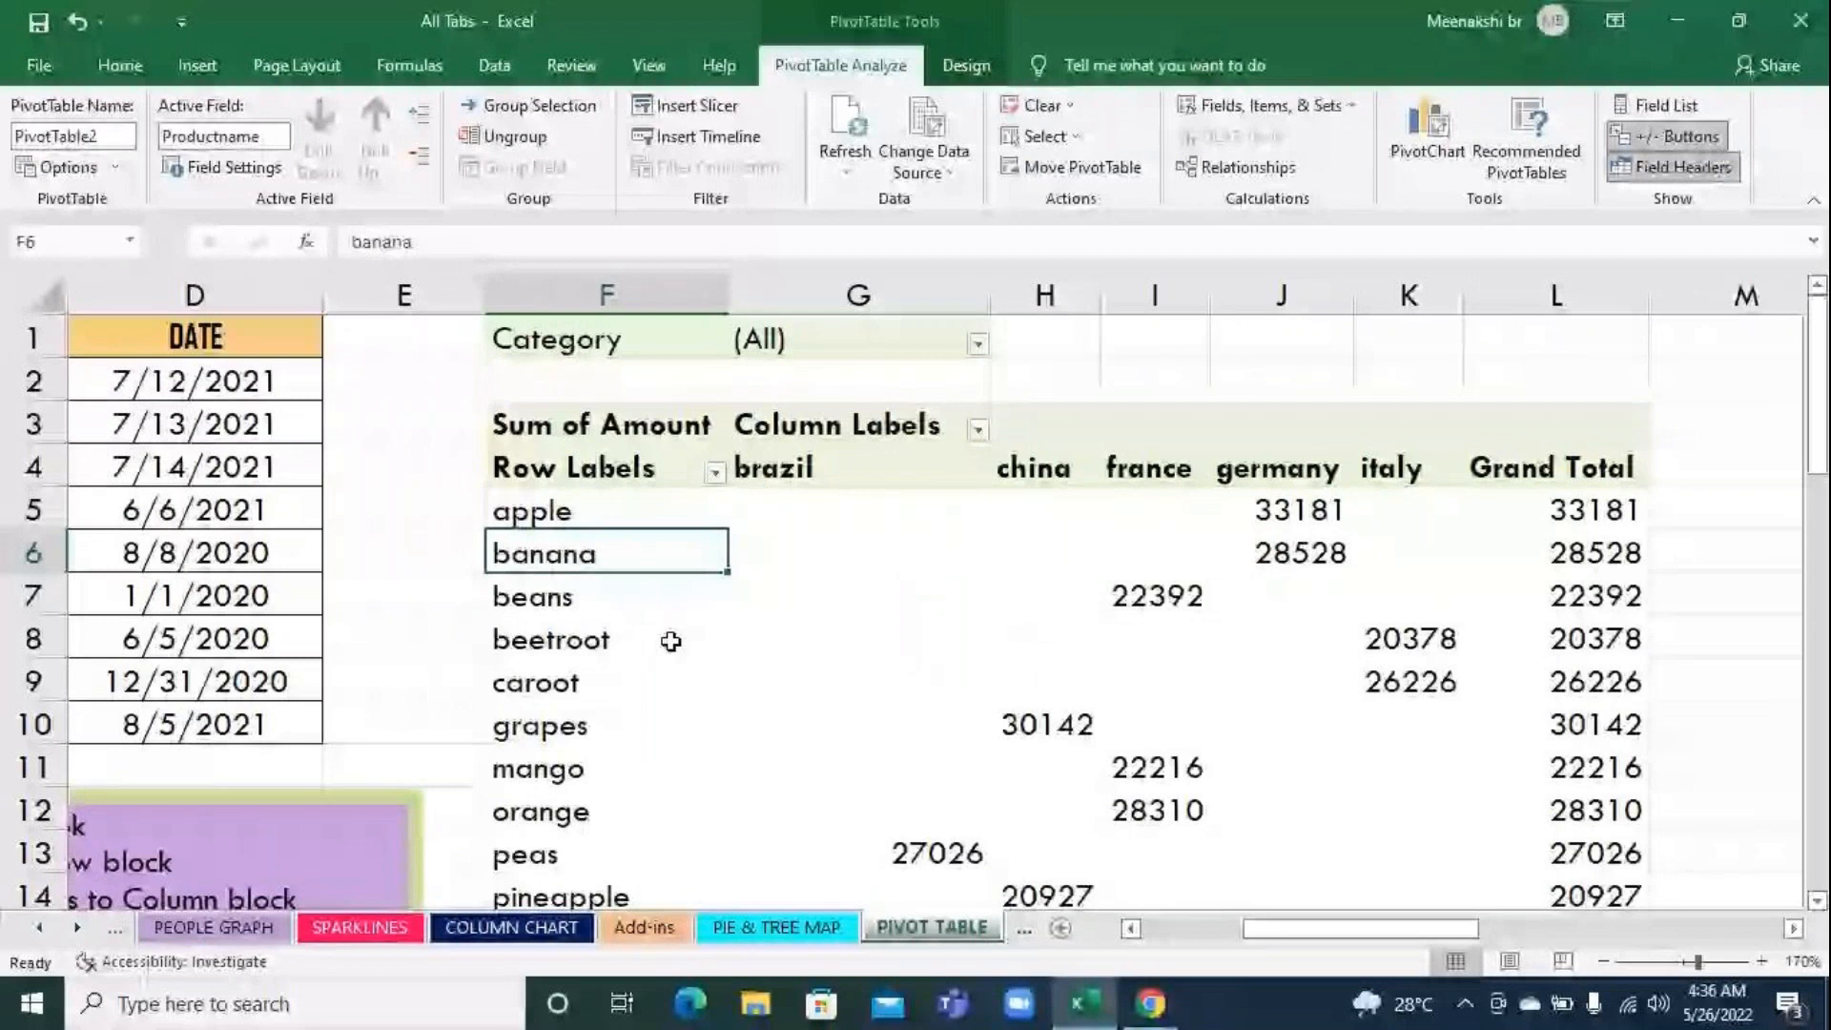
{"action": "mouse_move", "coordinate": [763, 586]}
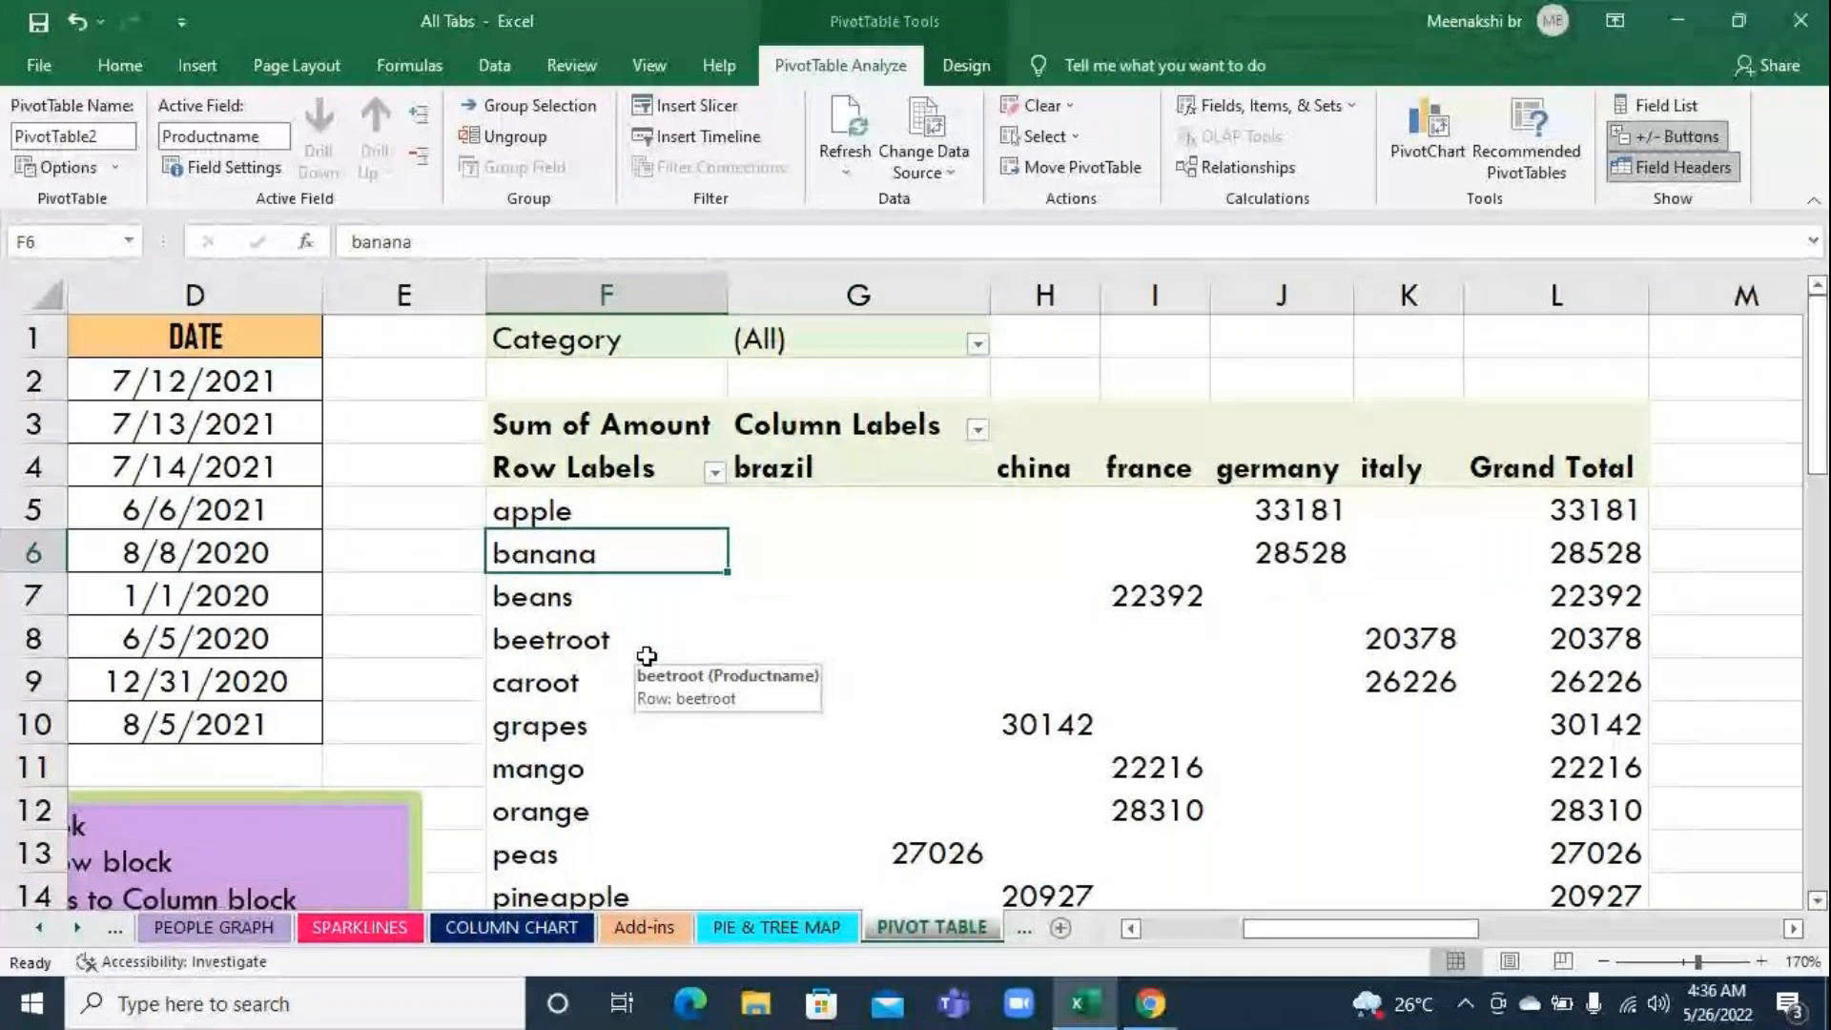
Switch to the GoToMeeting window in Chrome to check the meeting, and return to the Excel workbook
{"action": "mouse_move", "coordinate": [1149, 1006]}
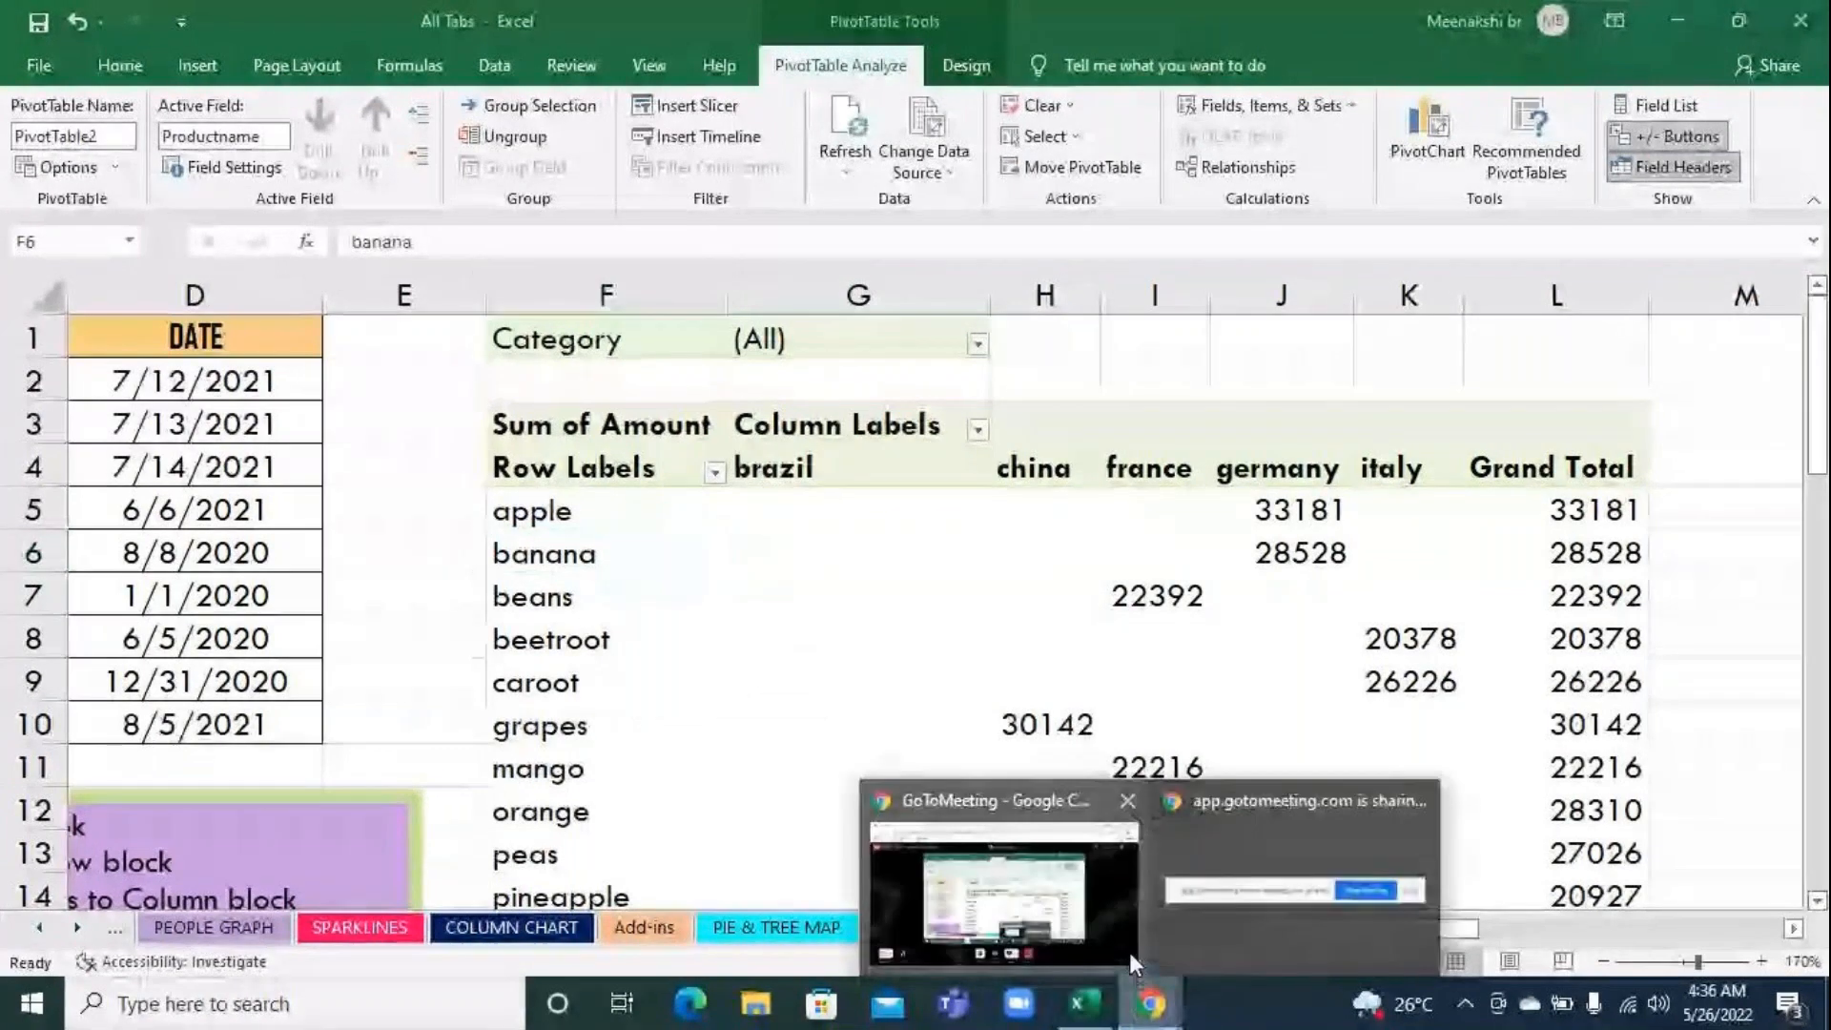
{"action": "left_click", "coordinate": [1129, 951]}
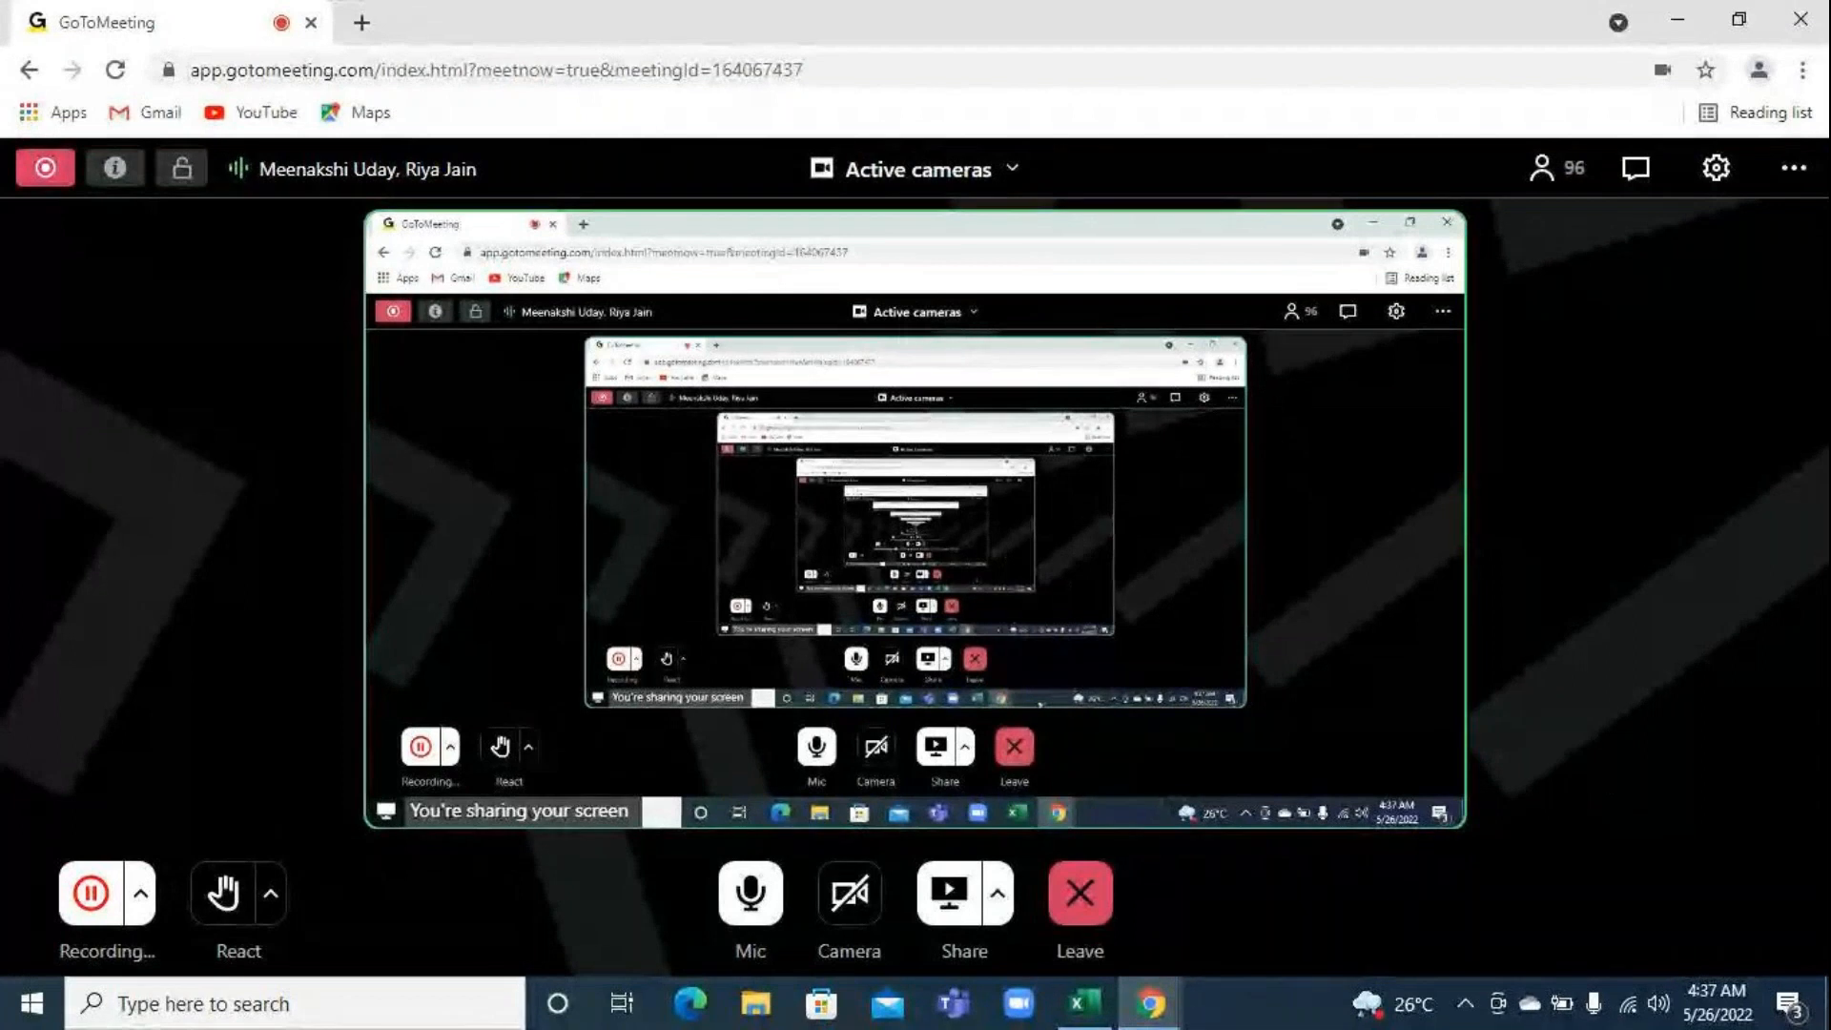
{"action": "left_click", "coordinate": [1081, 1003]}
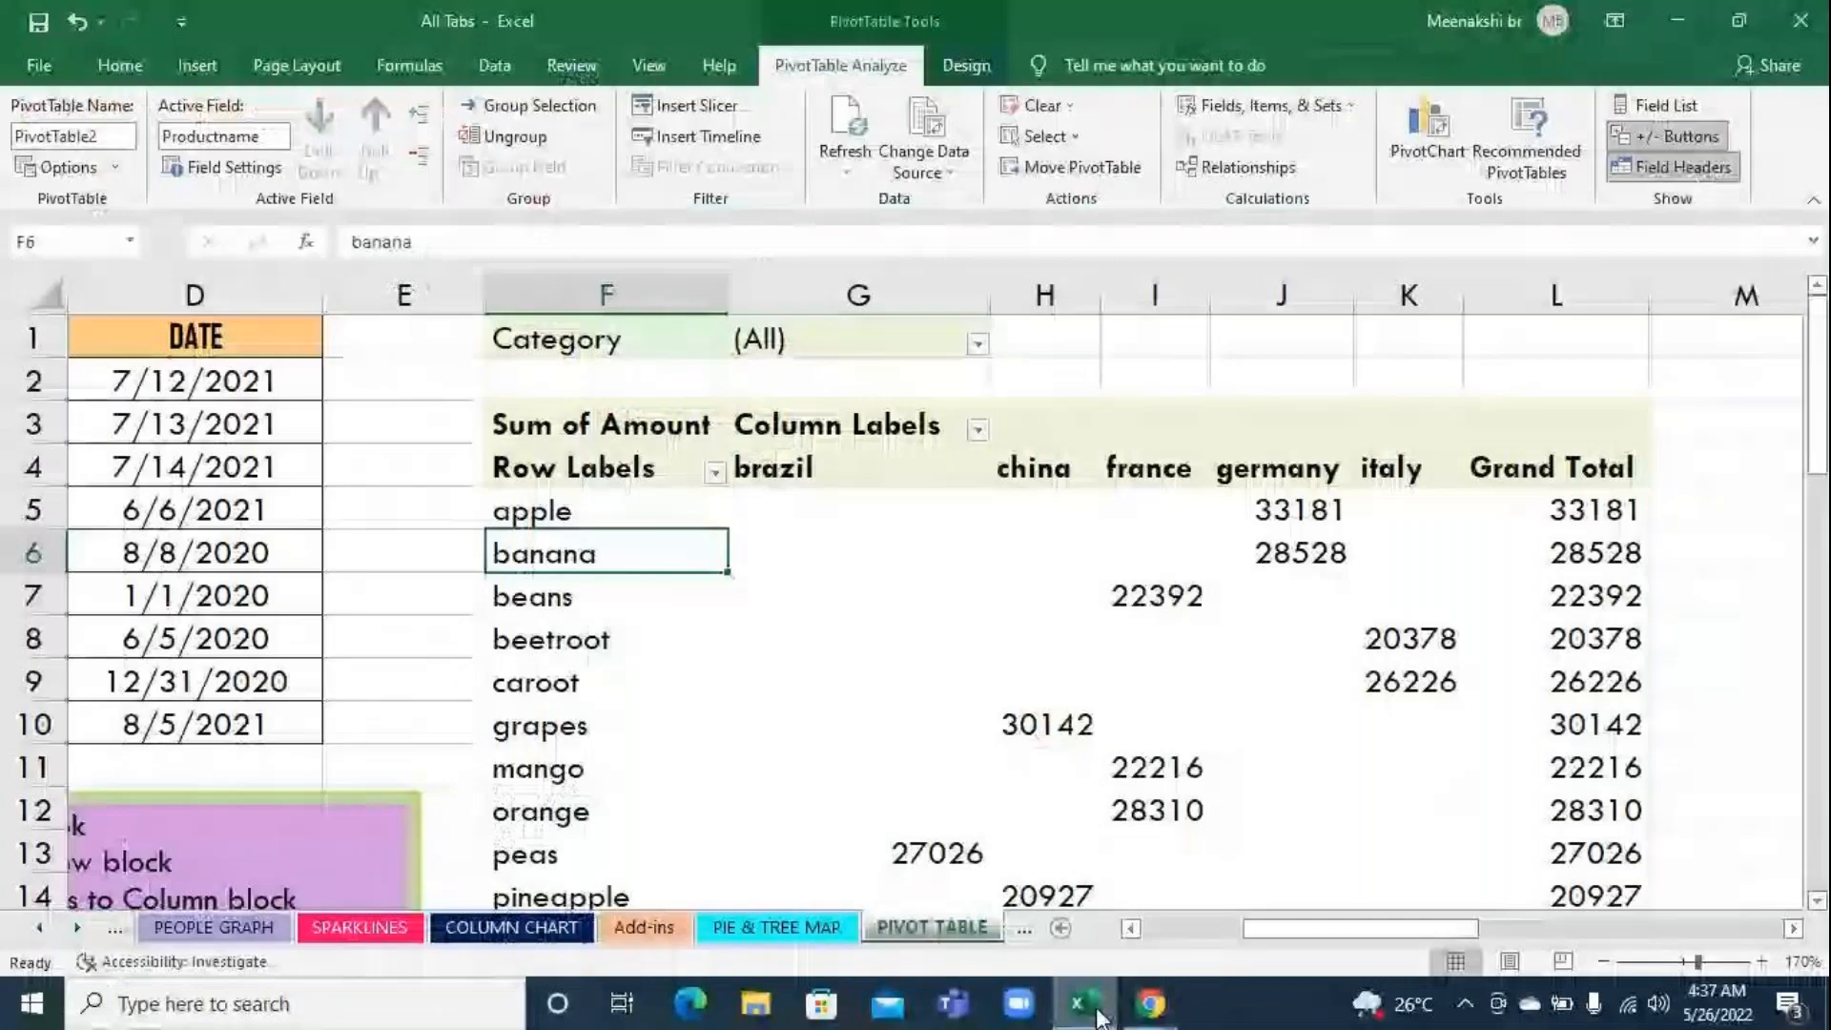
{"action": "left_click", "coordinate": [1263, 849]}
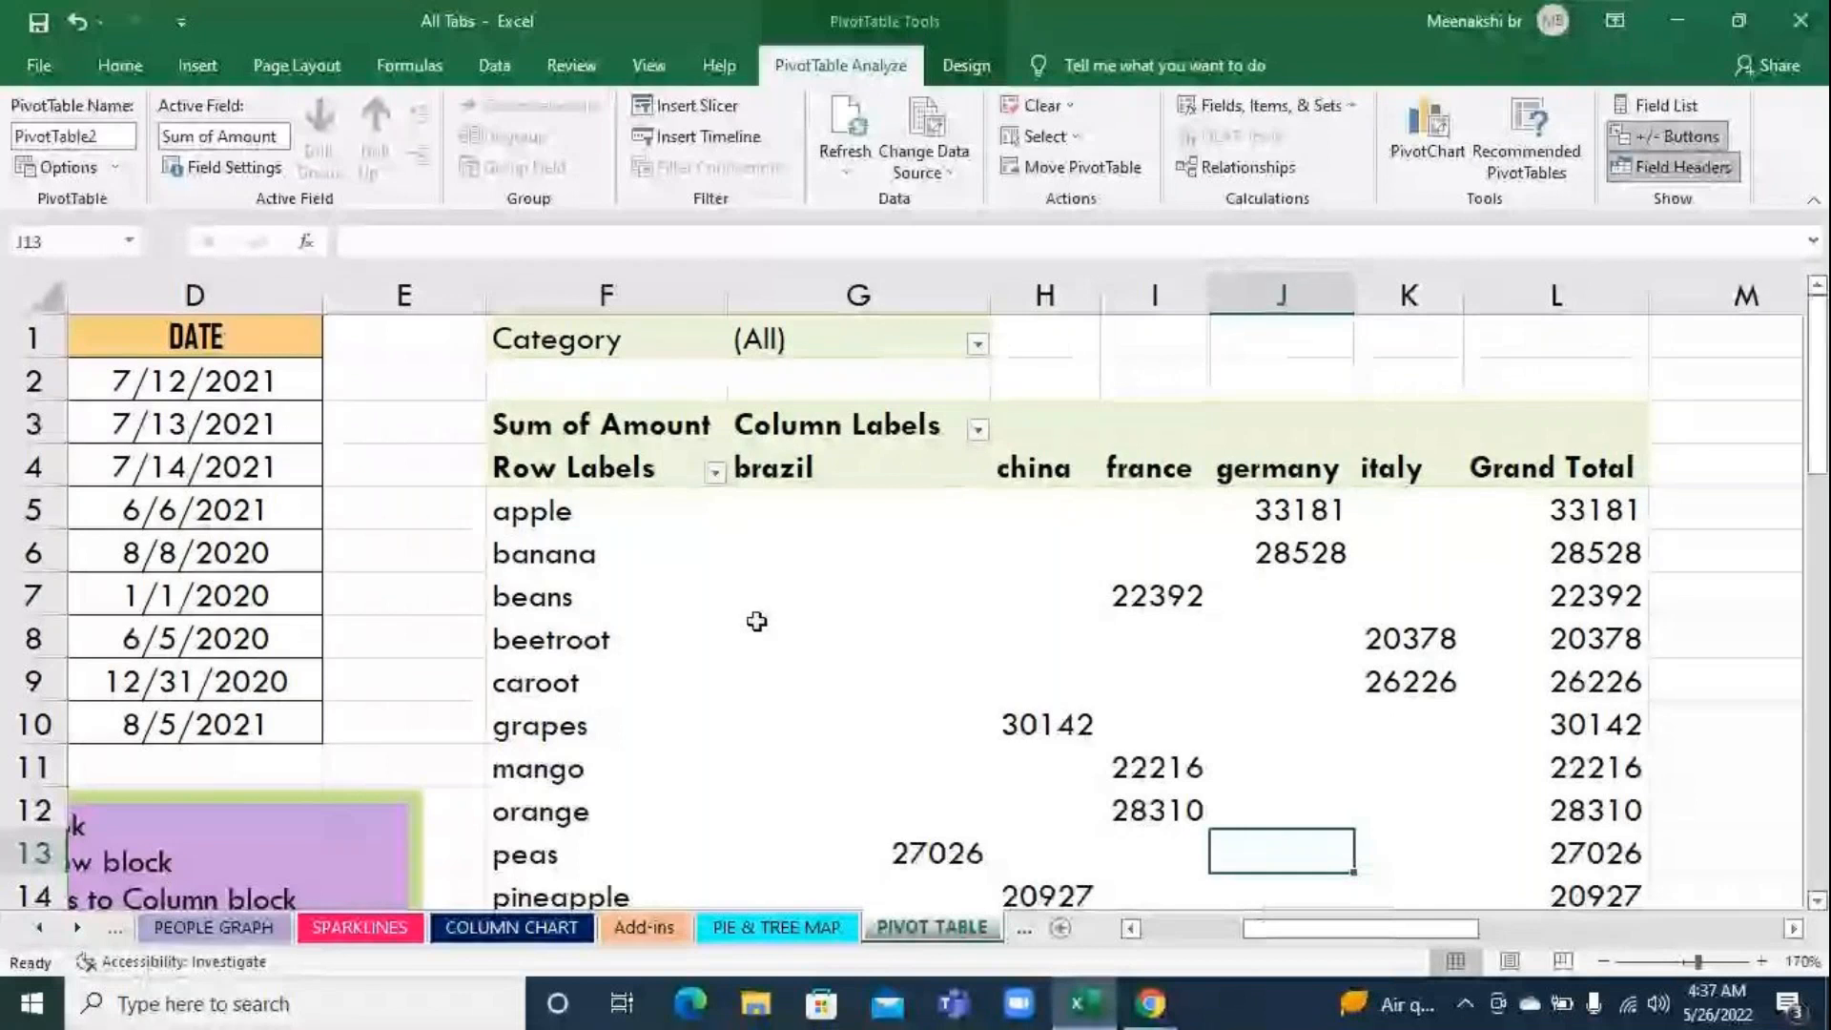
{"action": "mouse_move", "coordinate": [756, 622]}
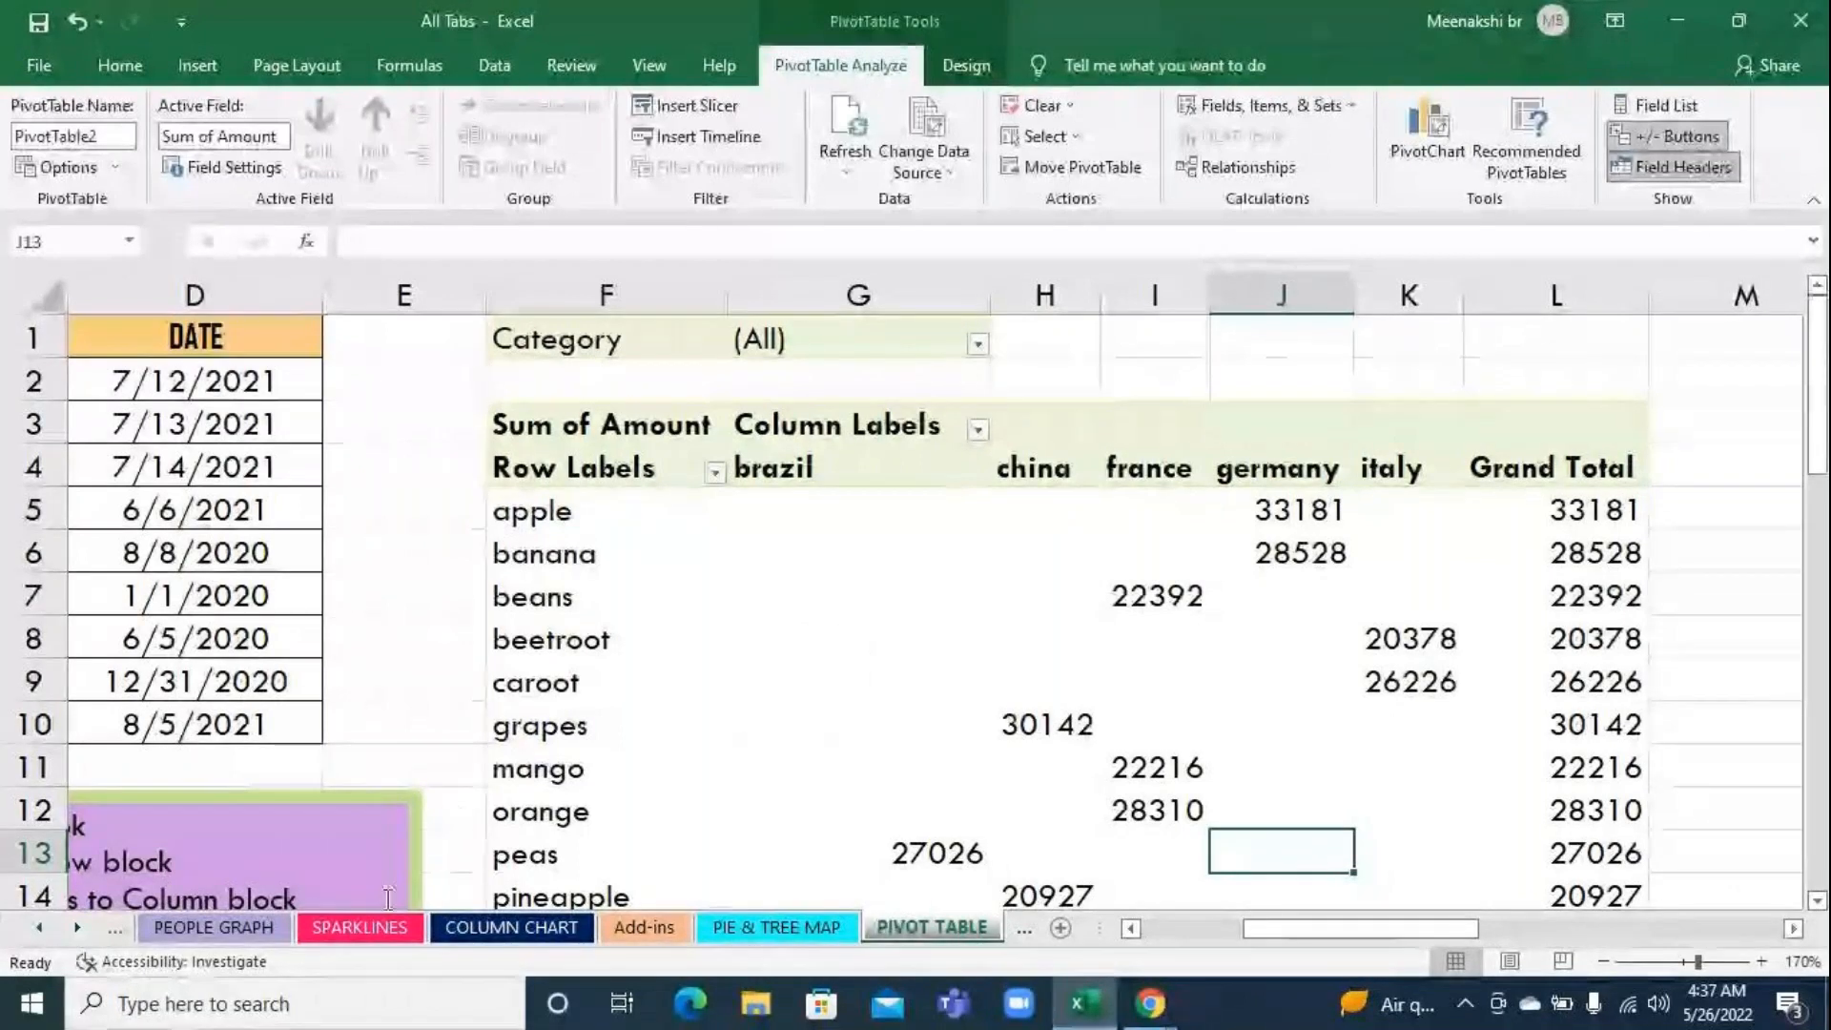
Change the pivot table's data source from the product table to the cell phone sales data in A1:D10
{"action": "left_click_drag", "start_coordinate": [1287, 929], "coordinate": [1152, 954]}
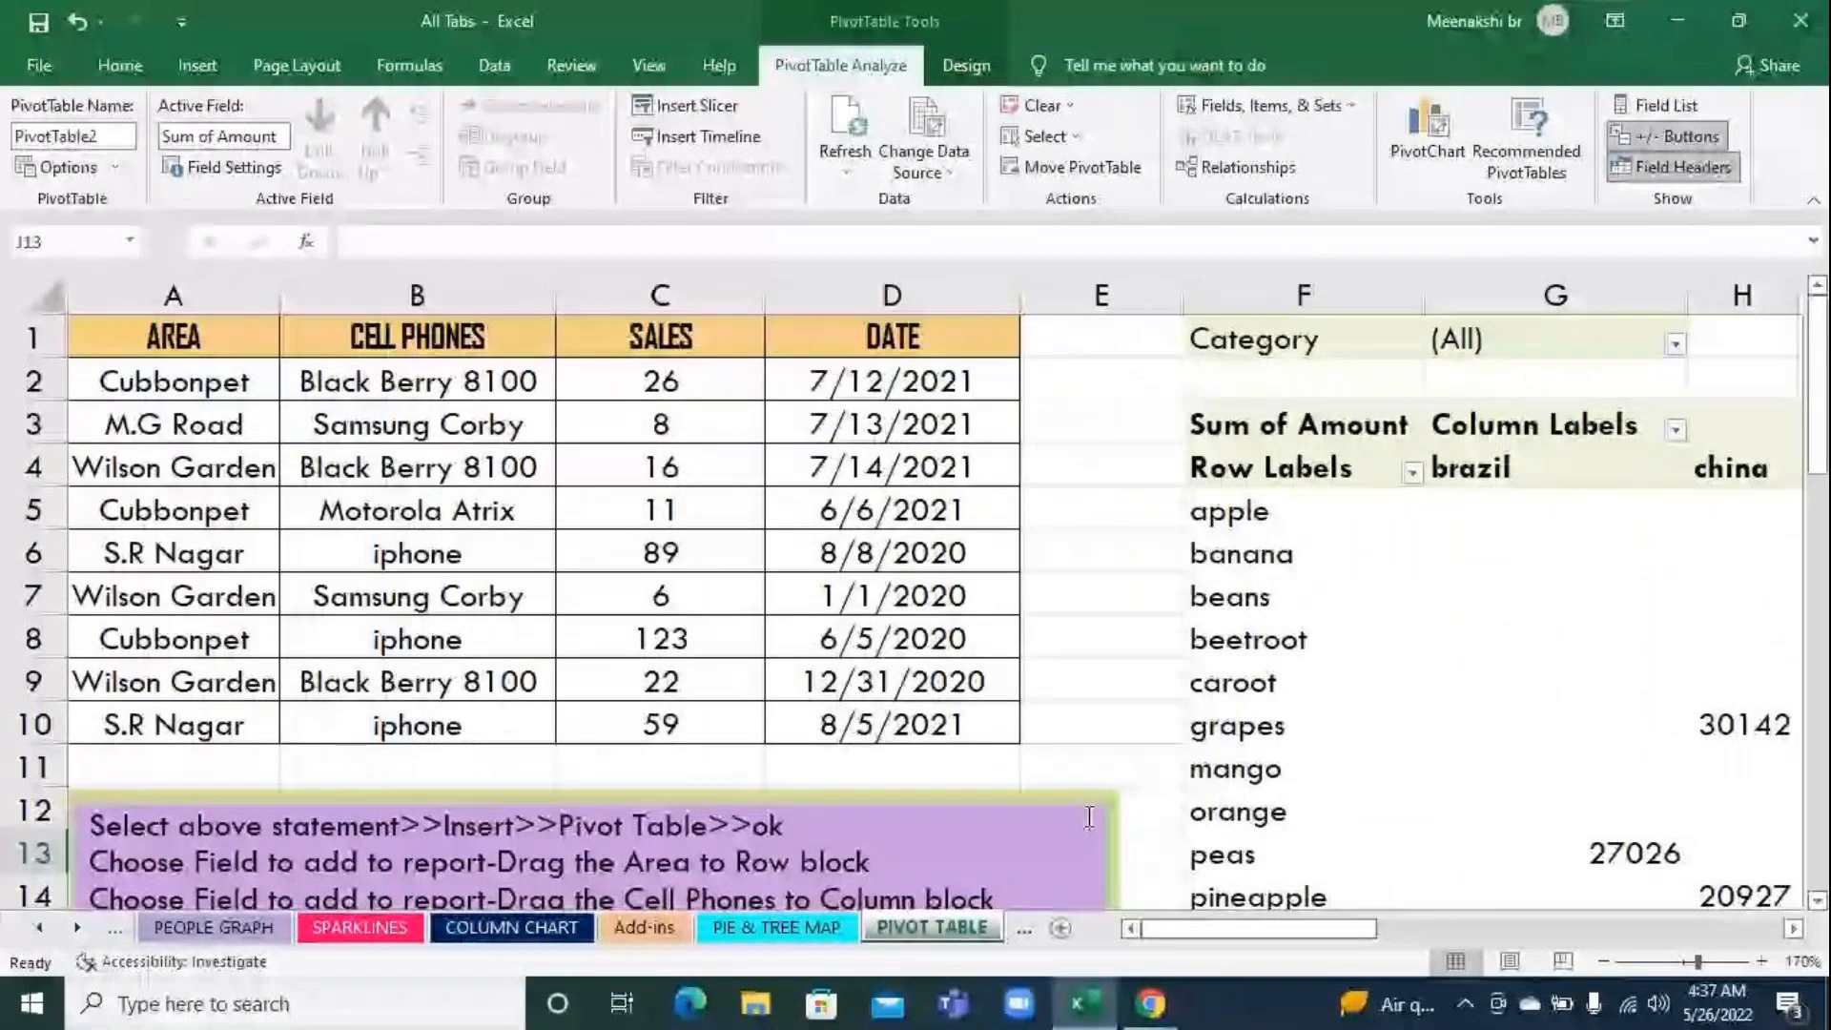
{"action": "left_click", "coordinate": [1247, 639]}
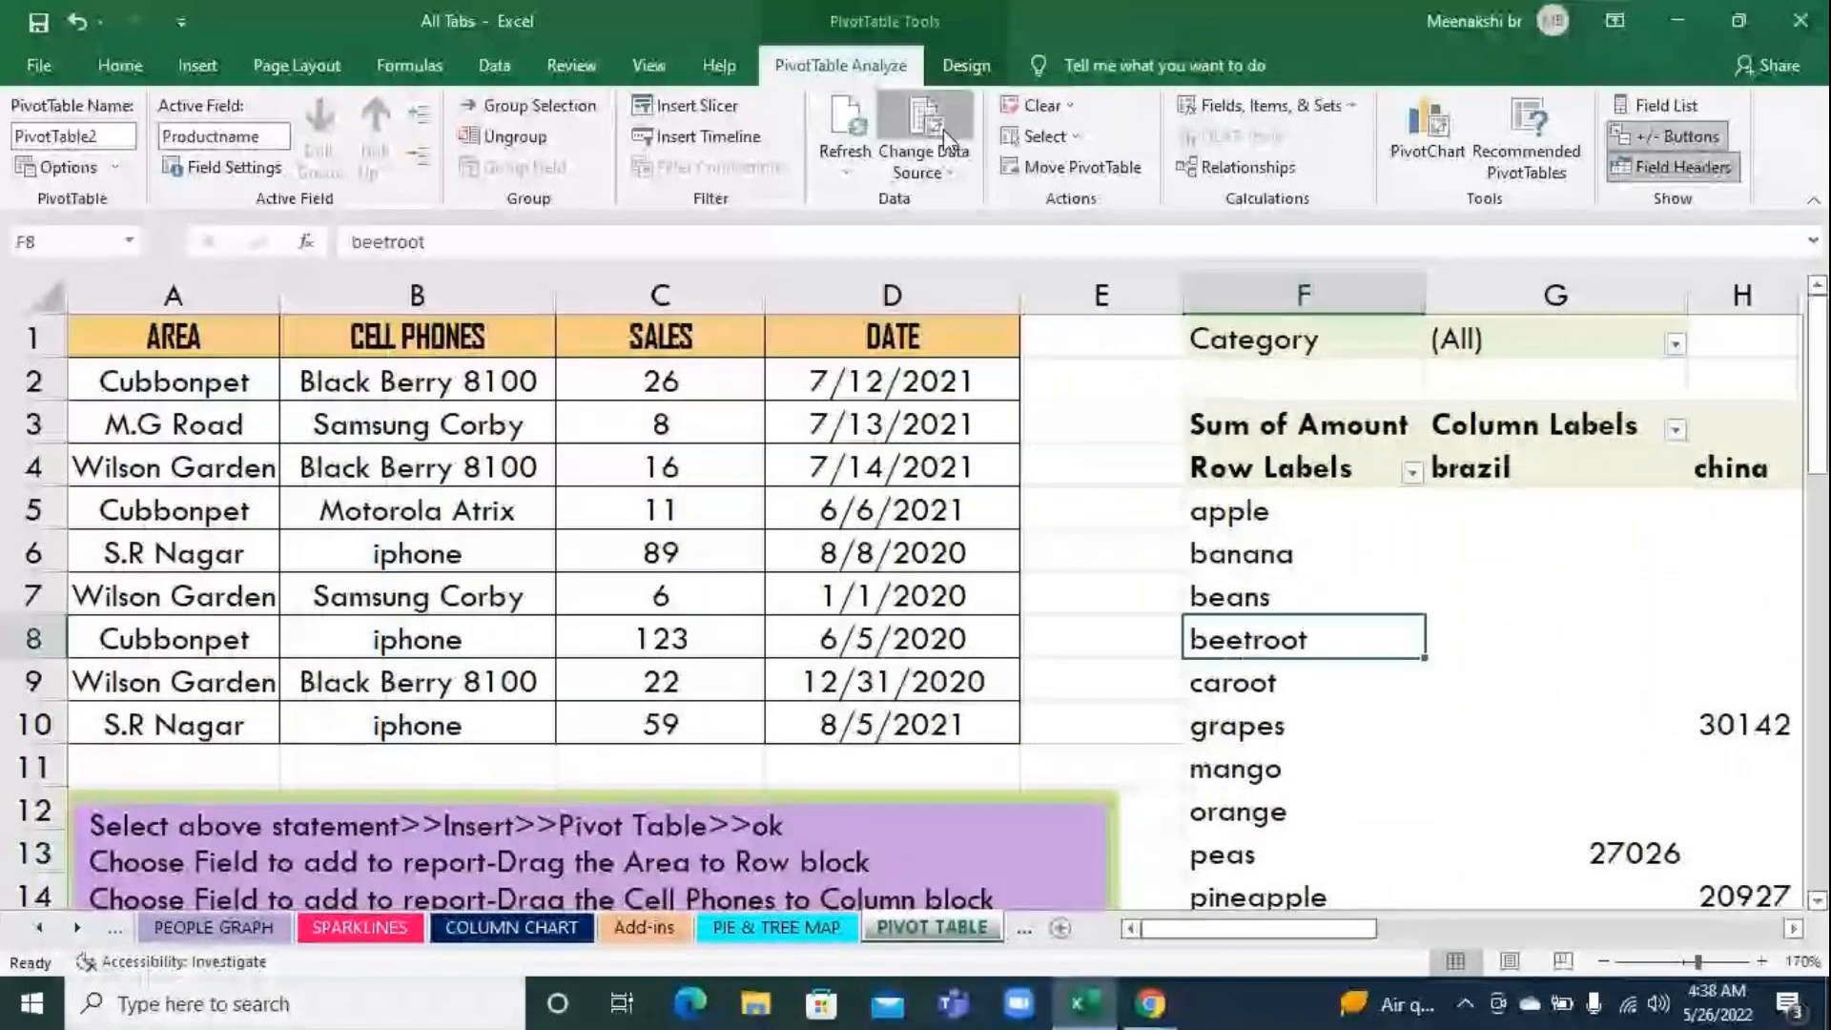
{"action": "left_click", "coordinate": [925, 129]}
{"action": "scroll", "coordinate": [974, 759], "scroll_direction": "up", "scroll_amount": 6}
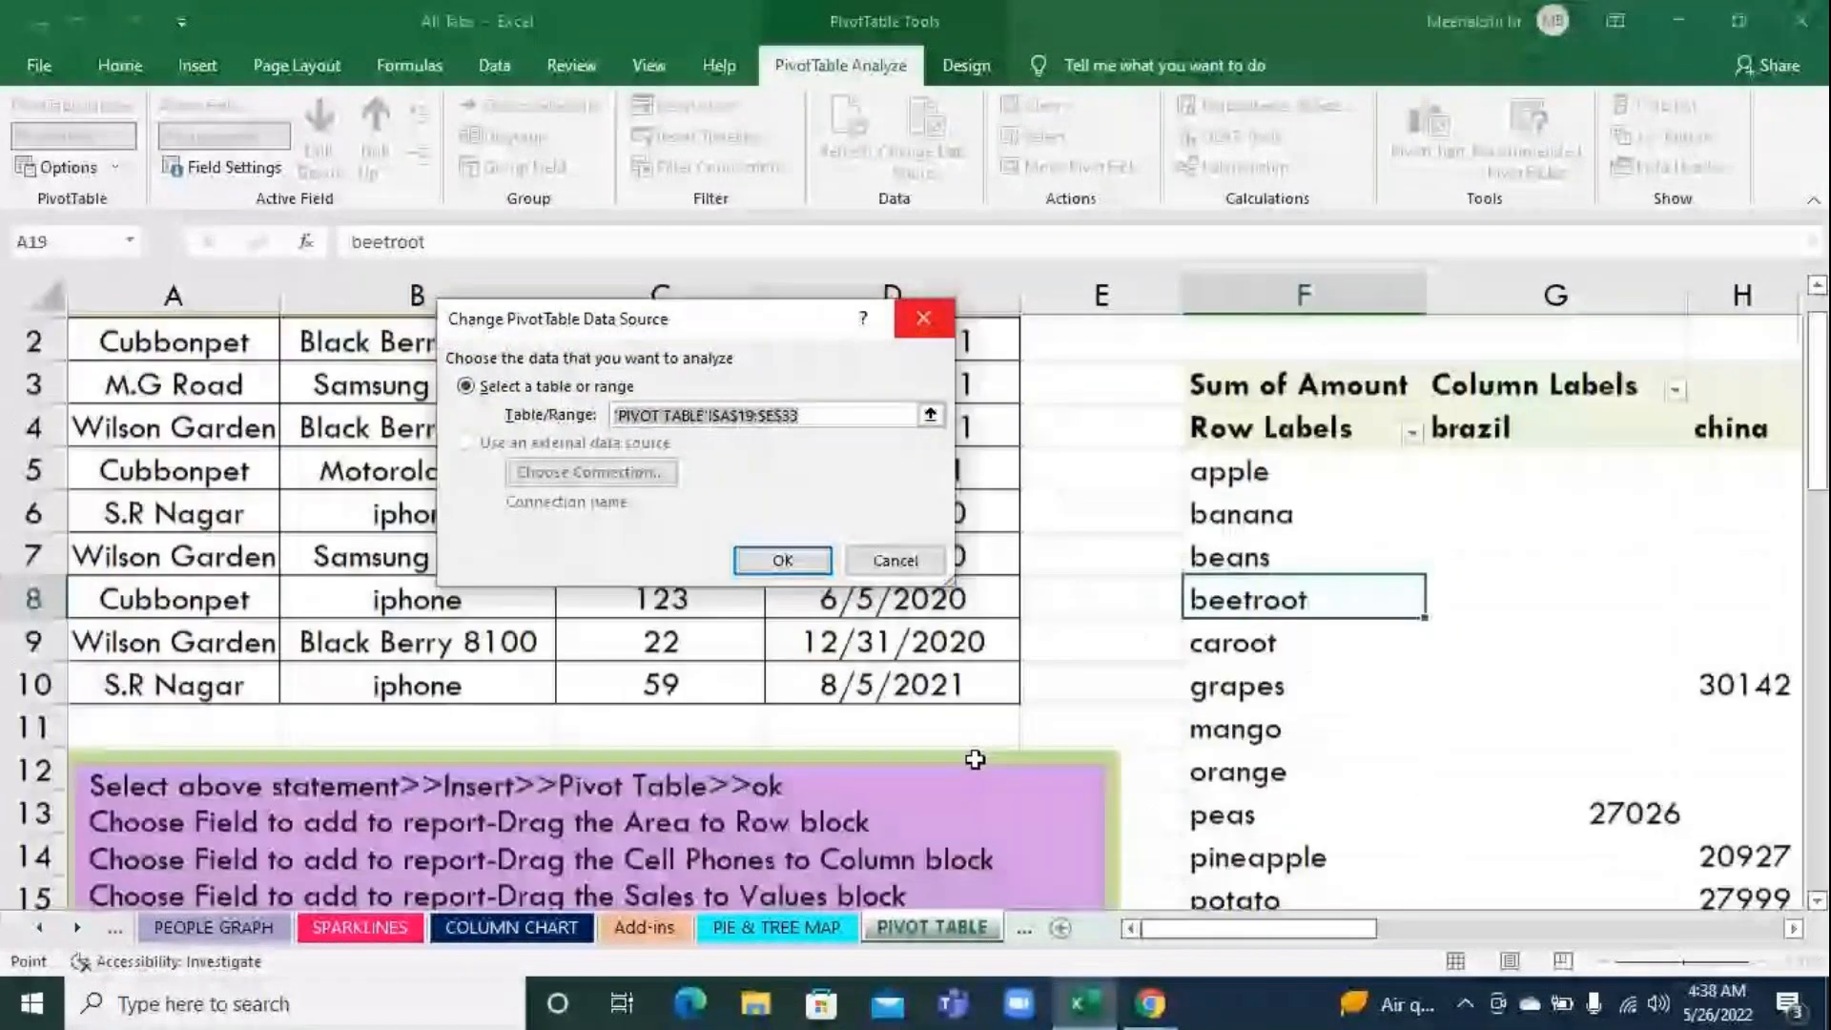
{"action": "scroll", "coordinate": [974, 759], "scroll_direction": "up", "scroll_amount": 1}
{"action": "left_click_drag", "start_coordinate": [563, 319], "coordinate": [541, 643]}
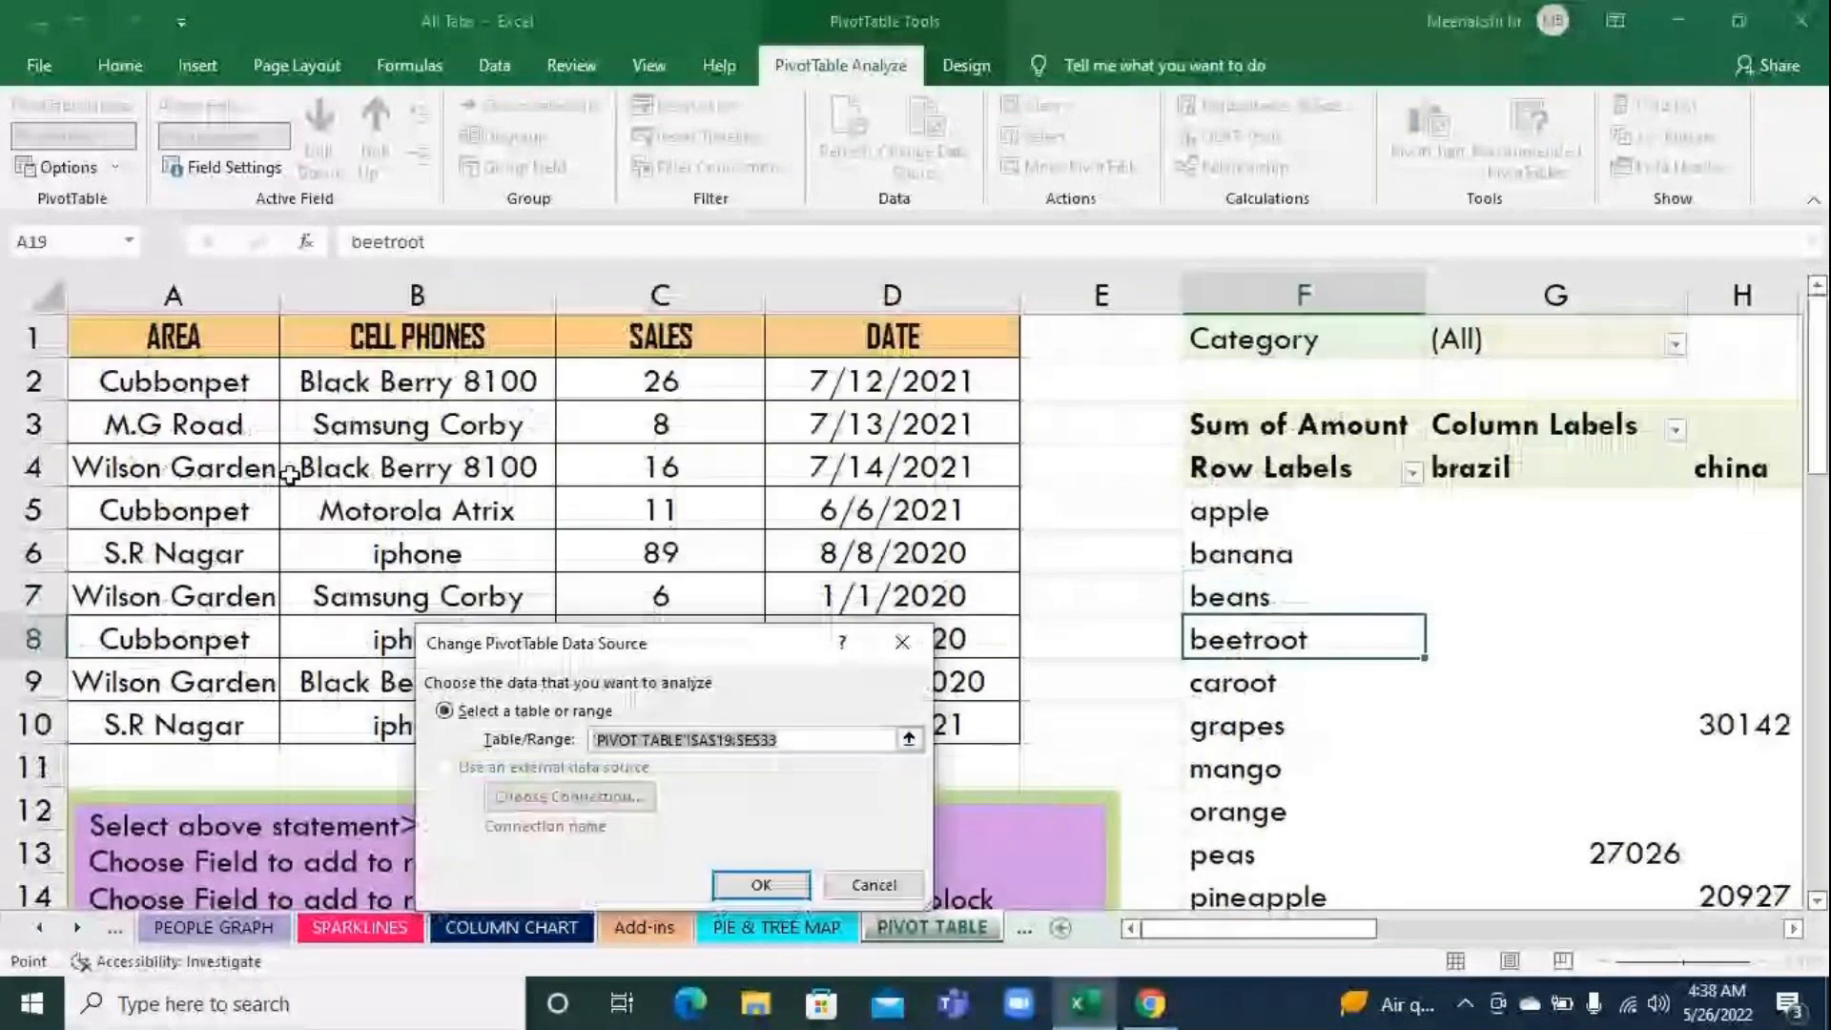
{"action": "left_click_drag", "start_coordinate": [181, 339], "coordinate": [913, 730]}
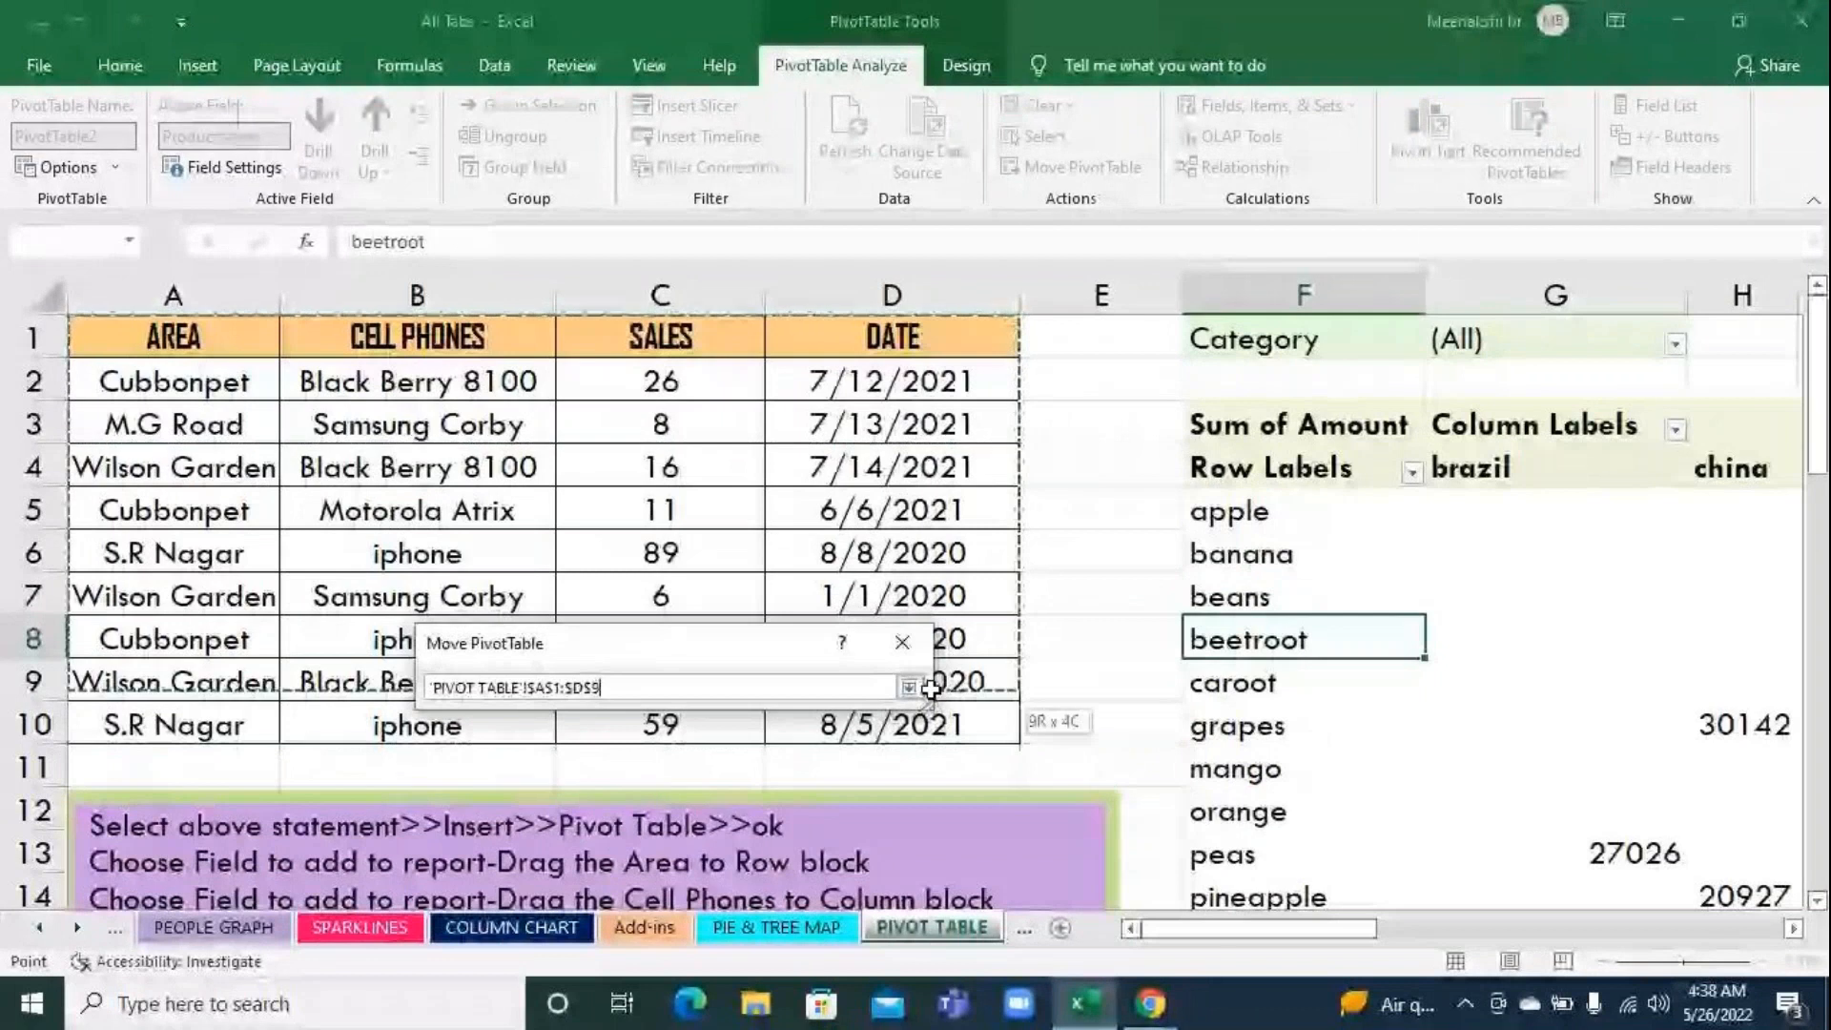
{"action": "left_click", "coordinate": [909, 686]}
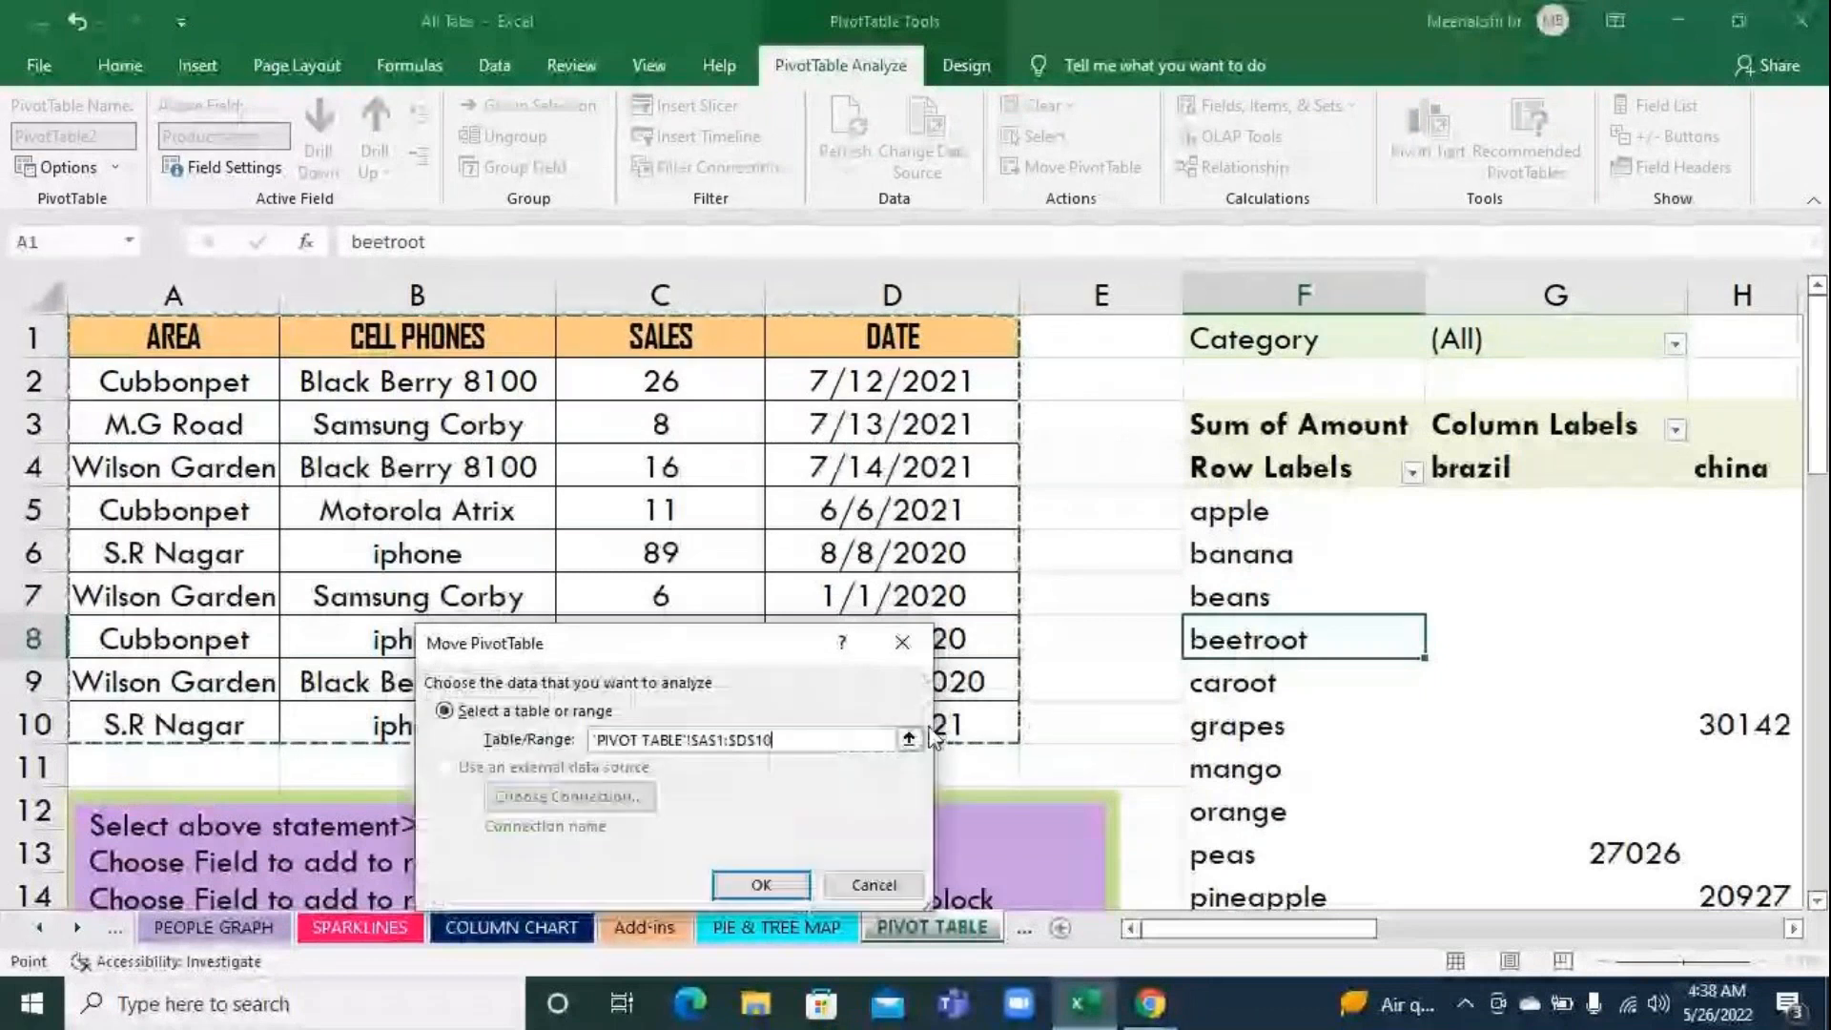
{"action": "left_click", "coordinate": [762, 885]}
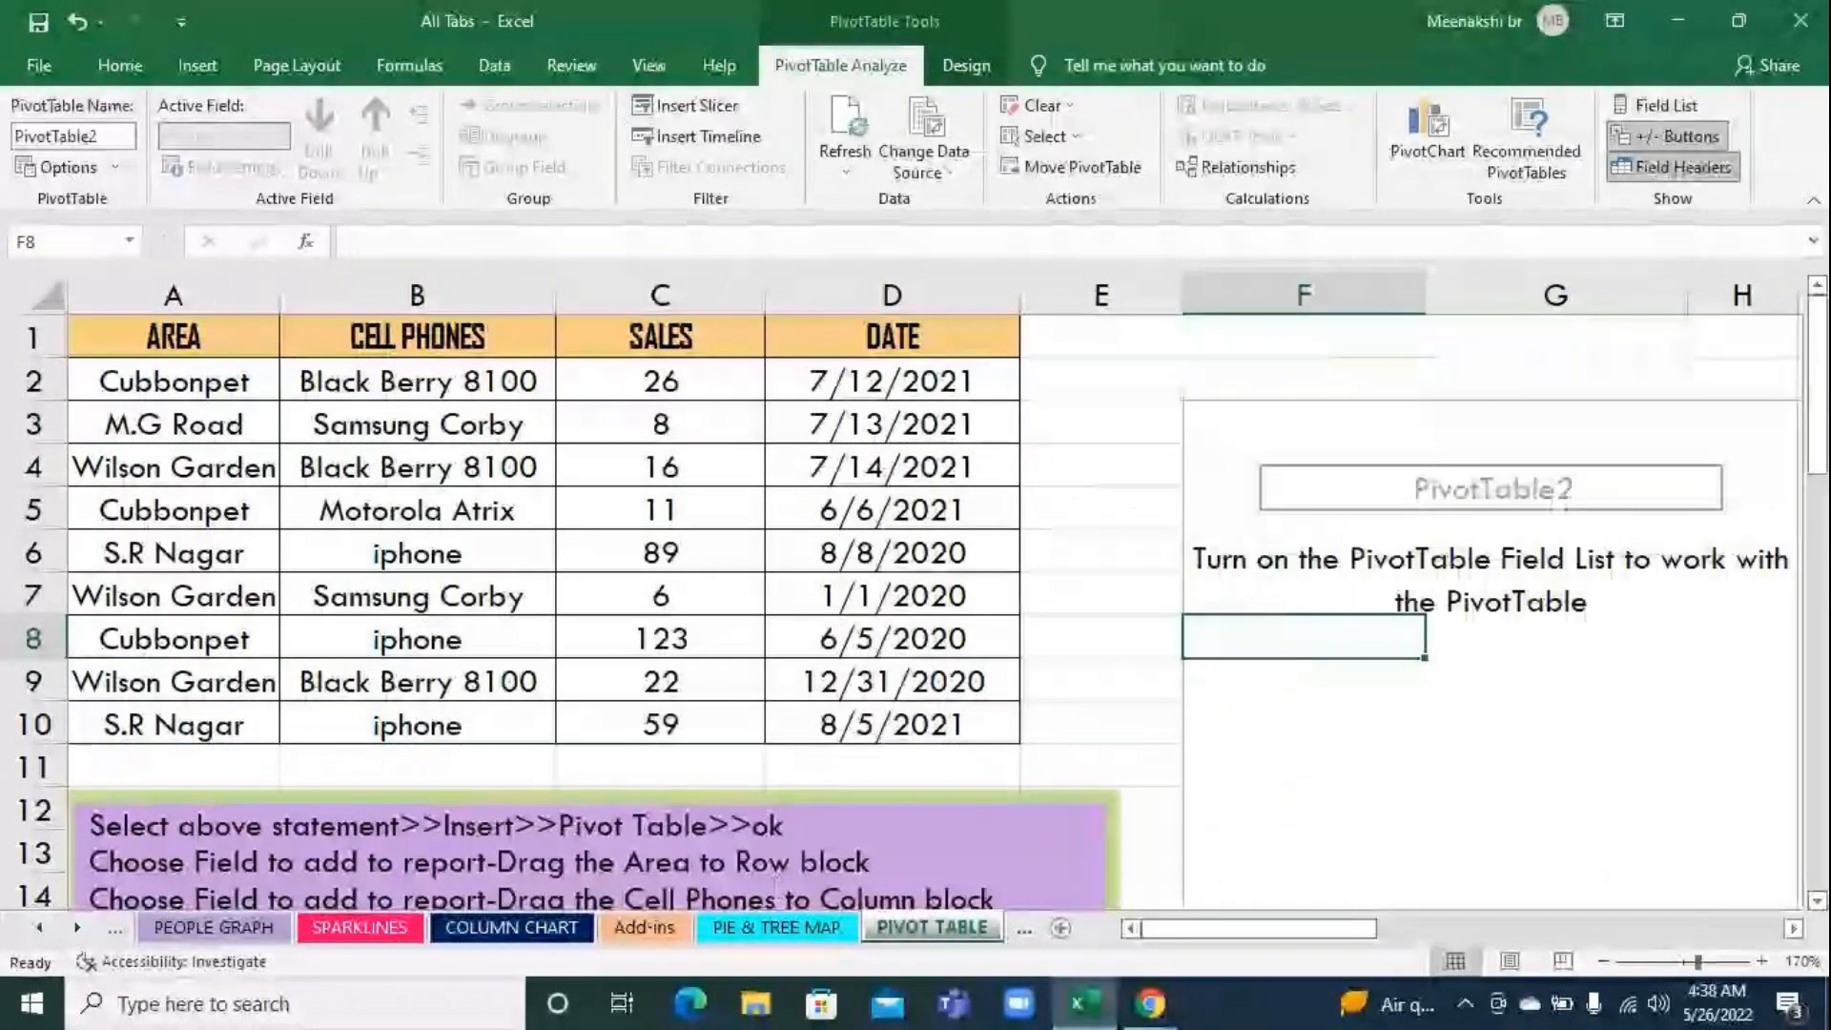
Lay out the pivot table with CELL PHONES in rows, SALES in values and AREA in filters, and close the field list
{"action": "left_click", "coordinate": [1657, 105]}
{"action": "left_click_drag", "start_coordinate": [1578, 473], "coordinate": [1721, 723]}
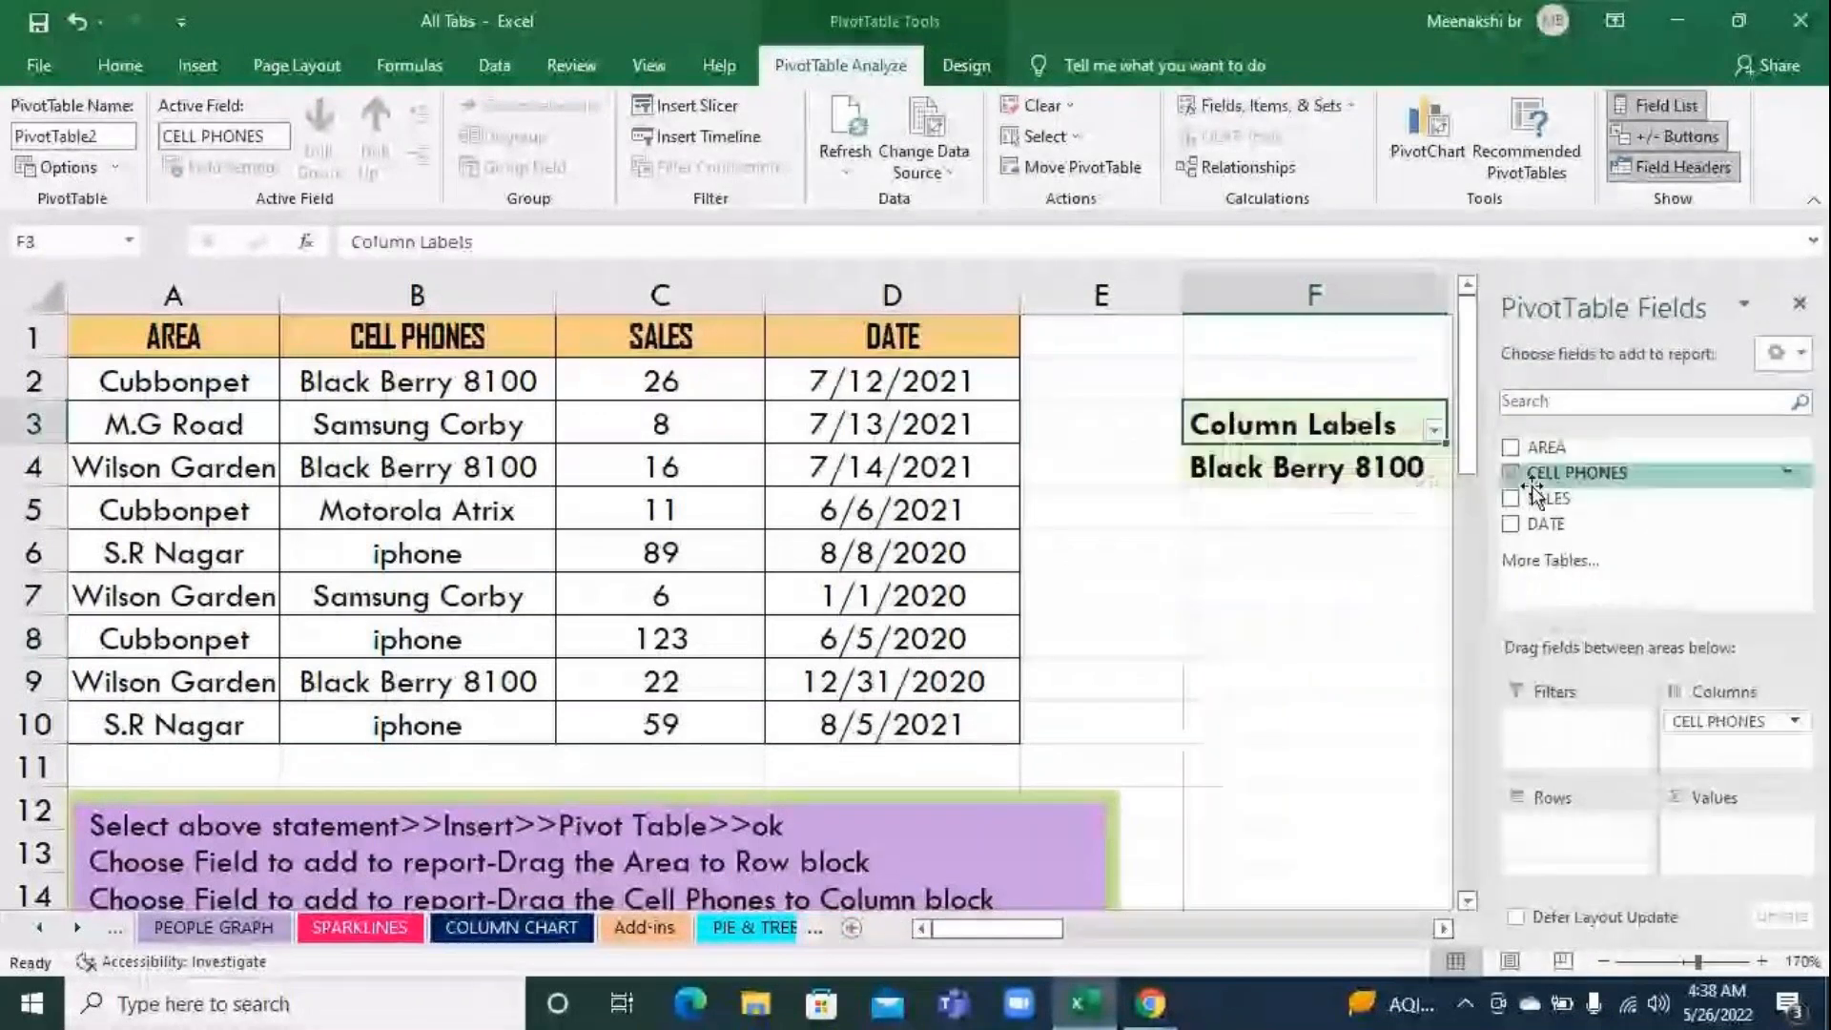
{"action": "left_click_drag", "start_coordinate": [1540, 492], "coordinate": [1737, 843]}
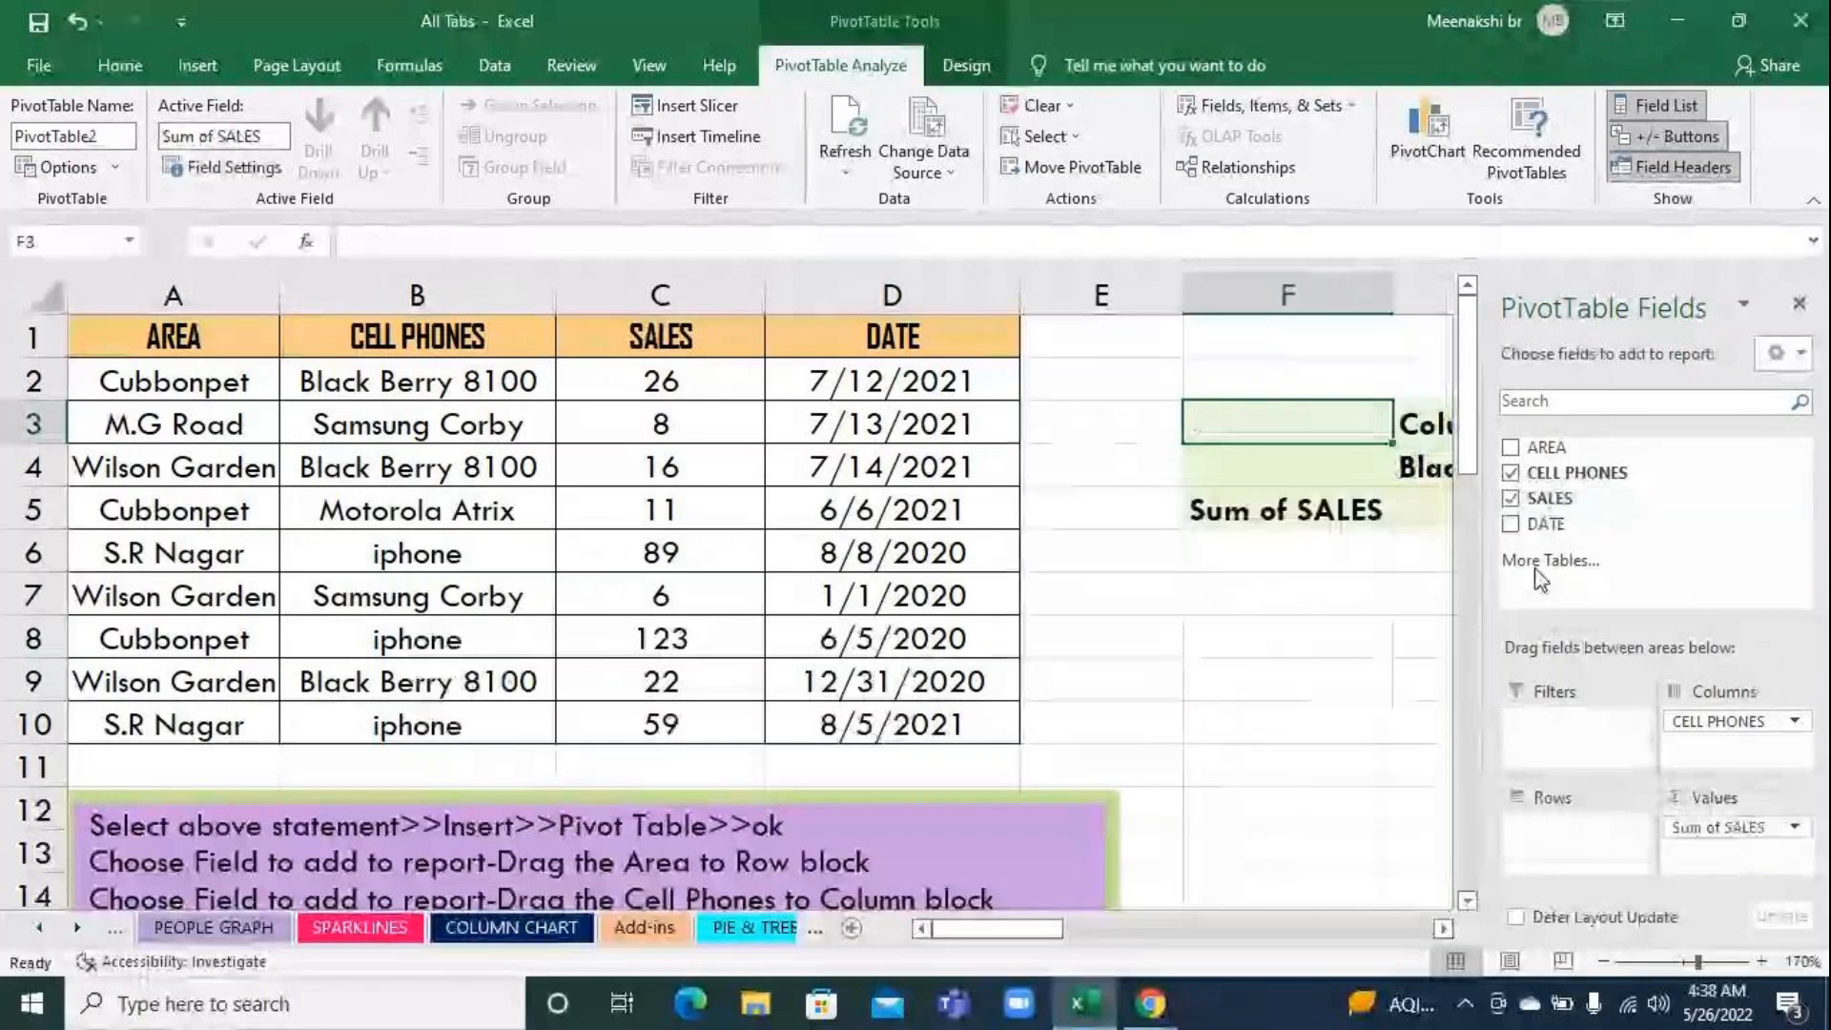
{"action": "left_click_drag", "start_coordinate": [1545, 446], "coordinate": [1564, 725]}
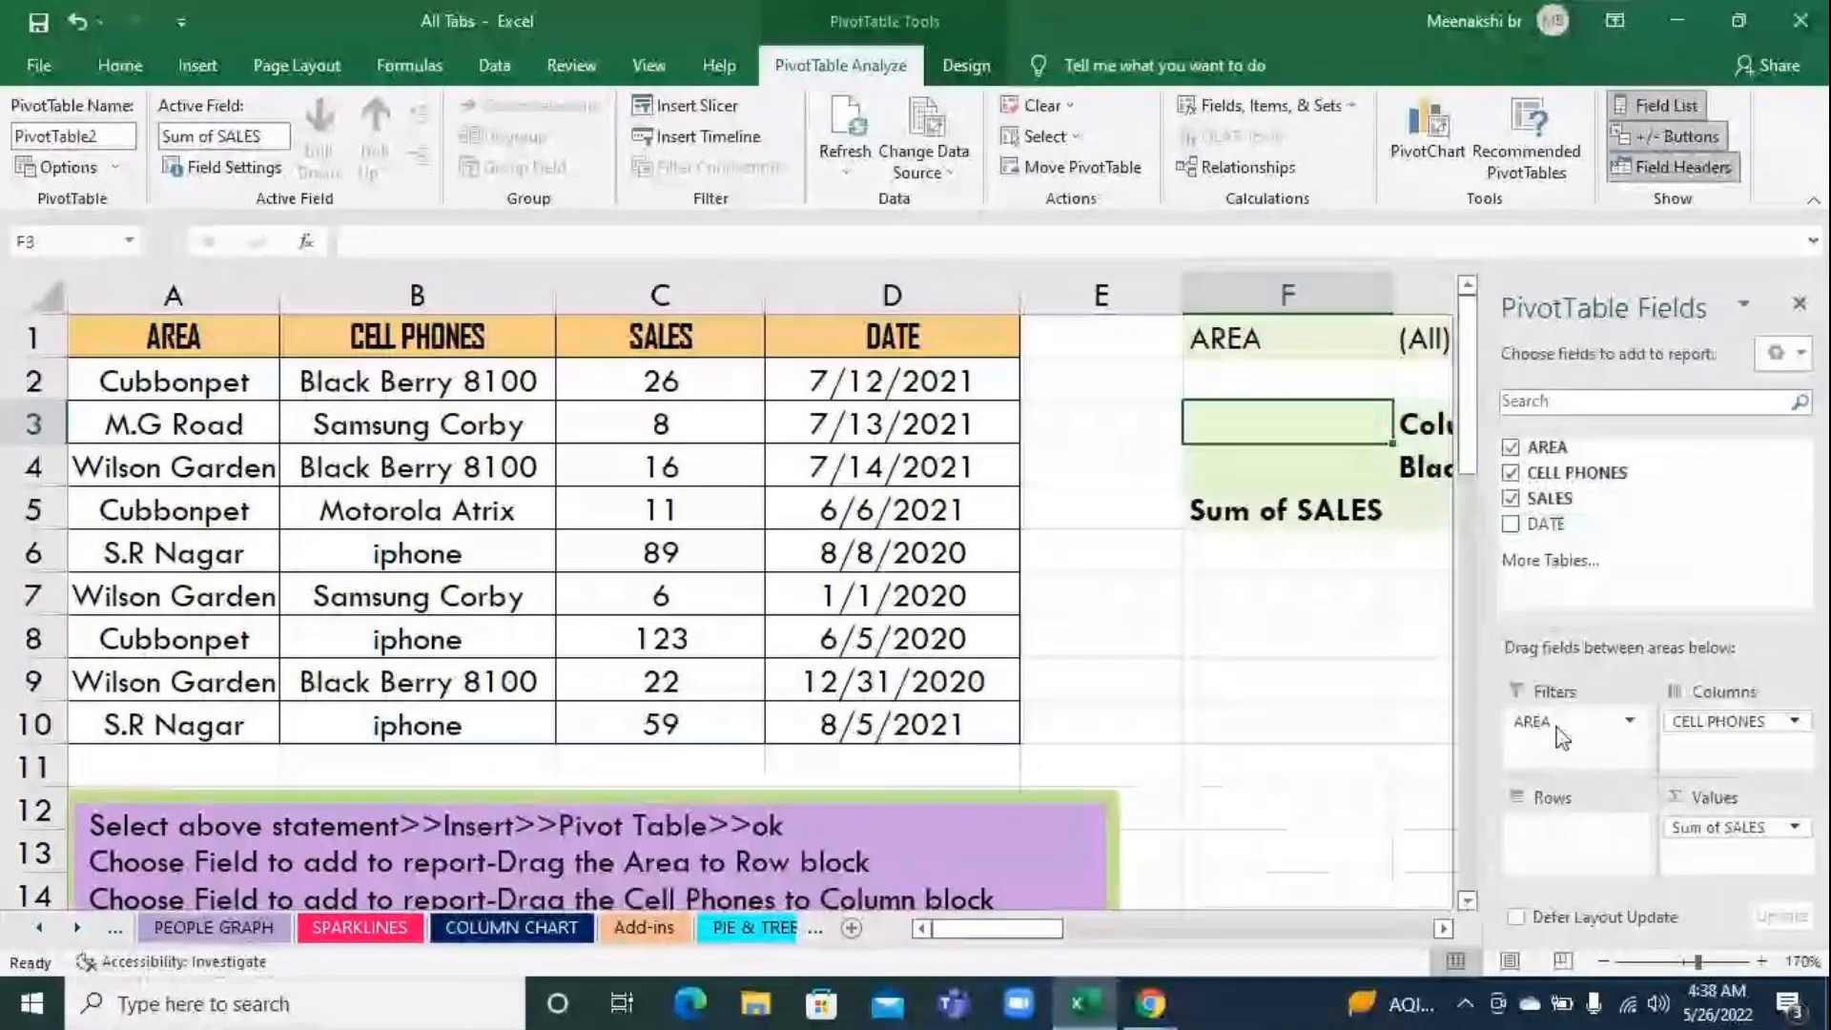
{"action": "left_click_drag", "start_coordinate": [1757, 735], "coordinate": [1611, 863]}
{"action": "left_click_drag", "start_coordinate": [1025, 930], "coordinate": [1078, 934]}
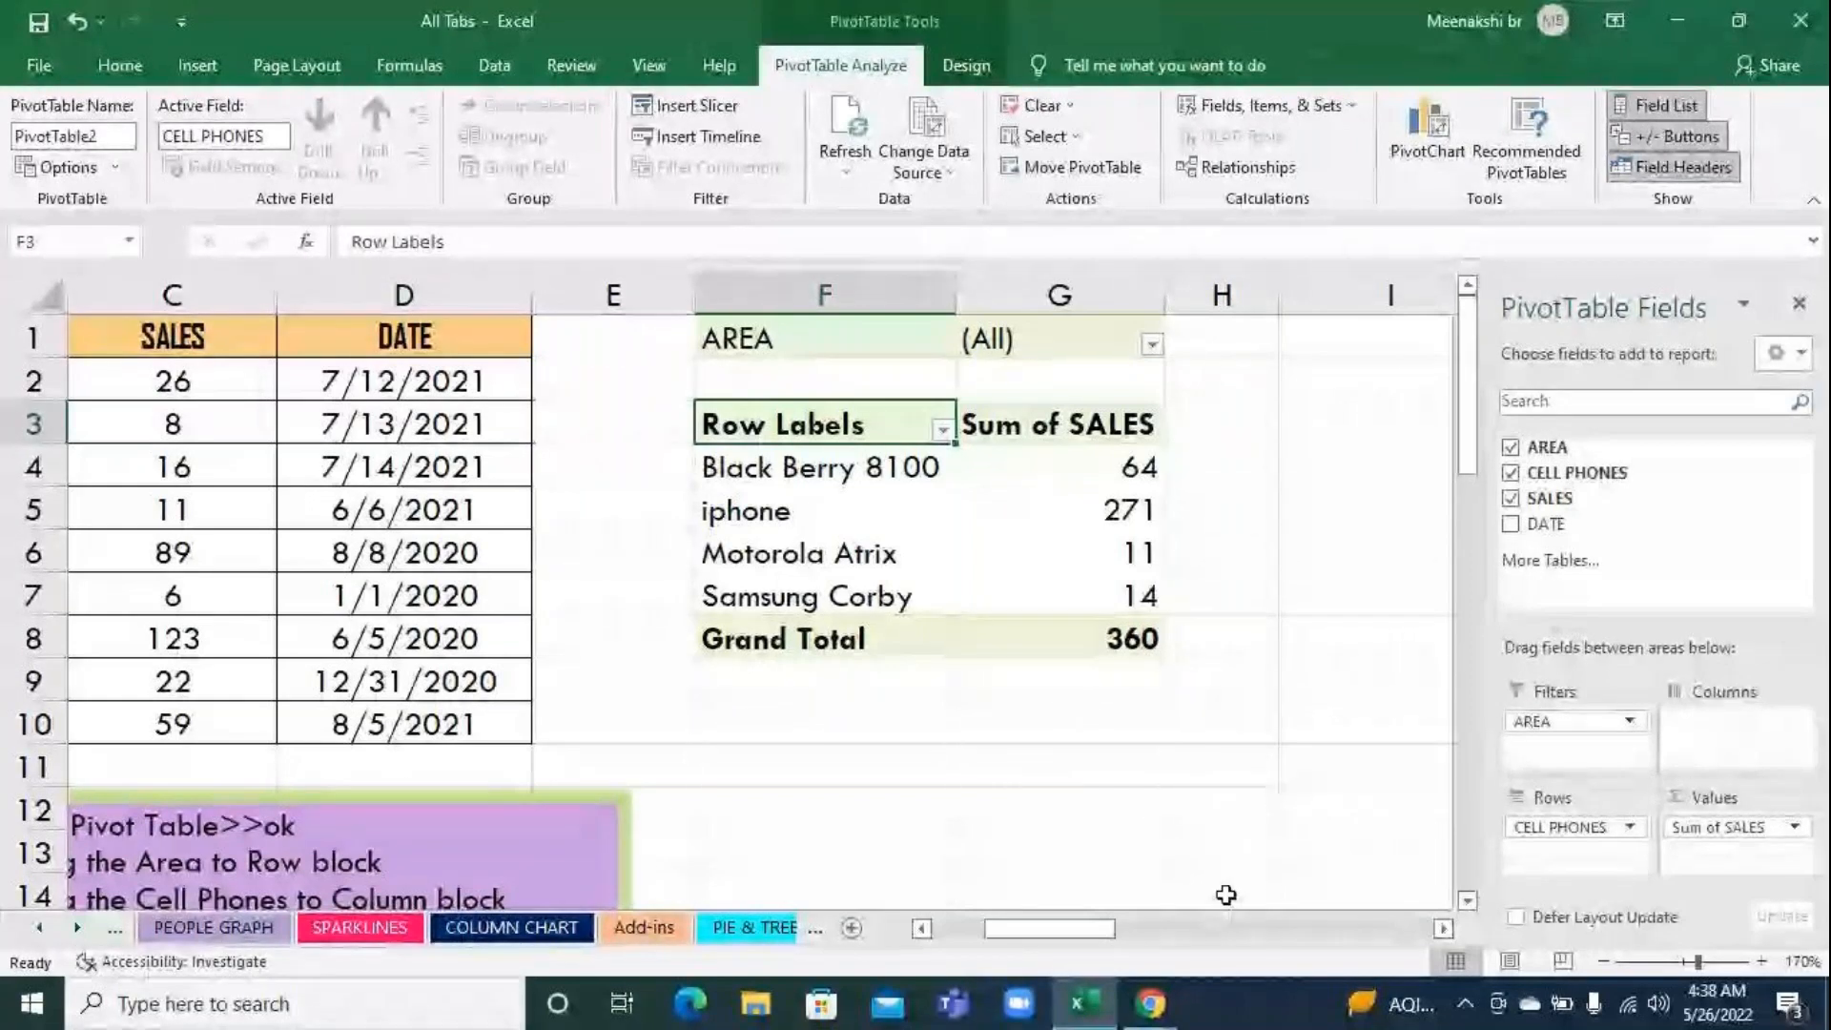
{"action": "left_click", "coordinate": [1799, 303]}
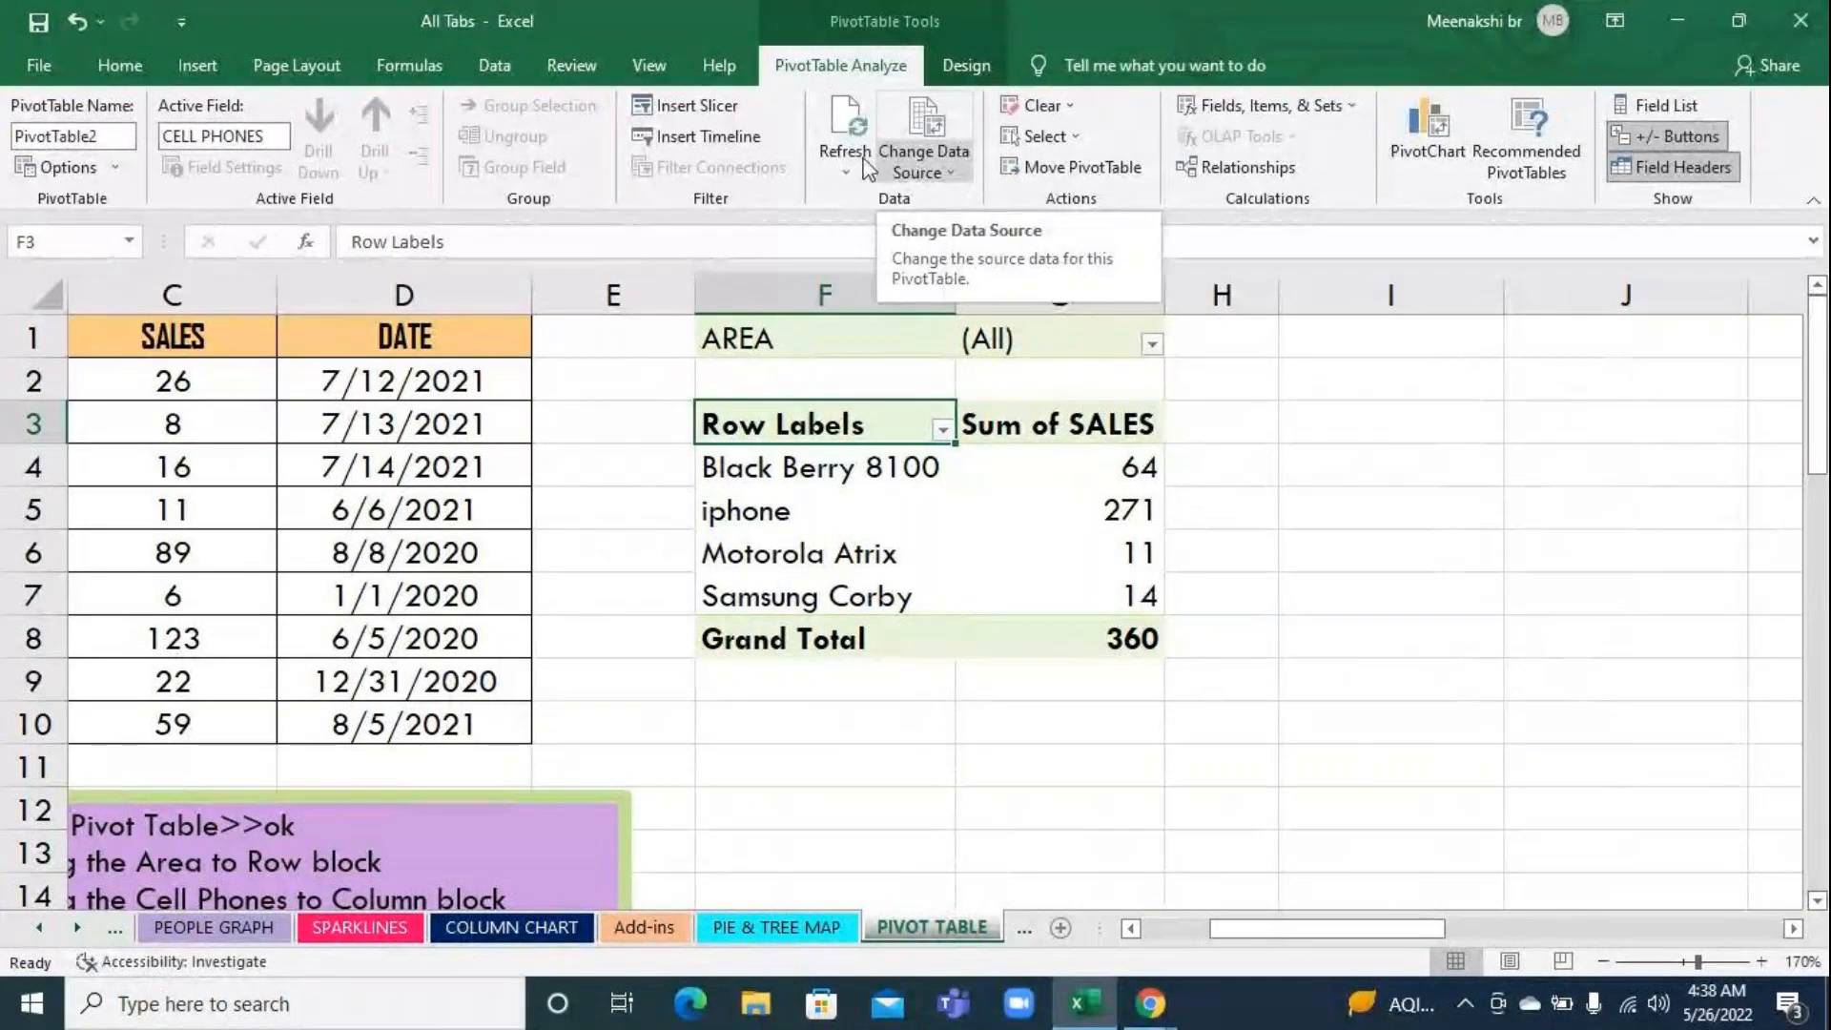
Insert slicers for AREA, CELL PHONES and SALES on the pivot table
{"action": "left_click", "coordinate": [710, 107]}
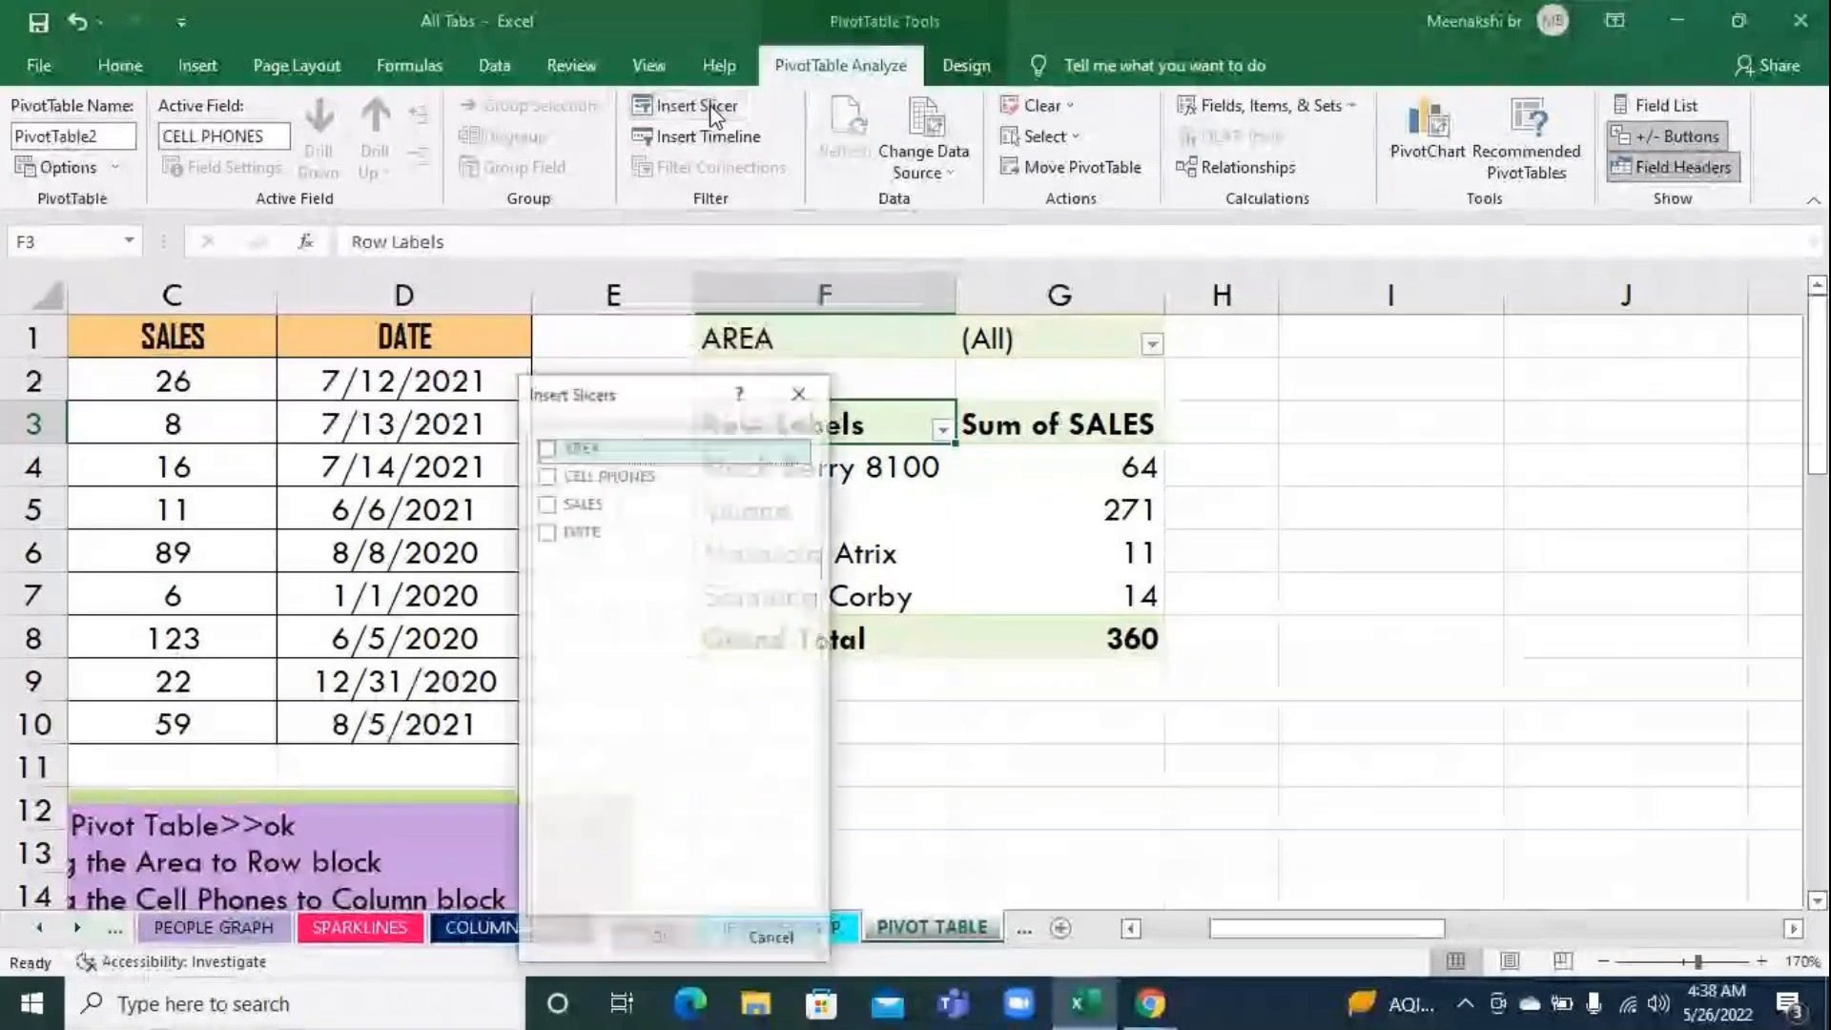
{"action": "left_click", "coordinate": [545, 476]}
{"action": "left_click", "coordinate": [545, 447]}
{"action": "left_click", "coordinate": [547, 504]}
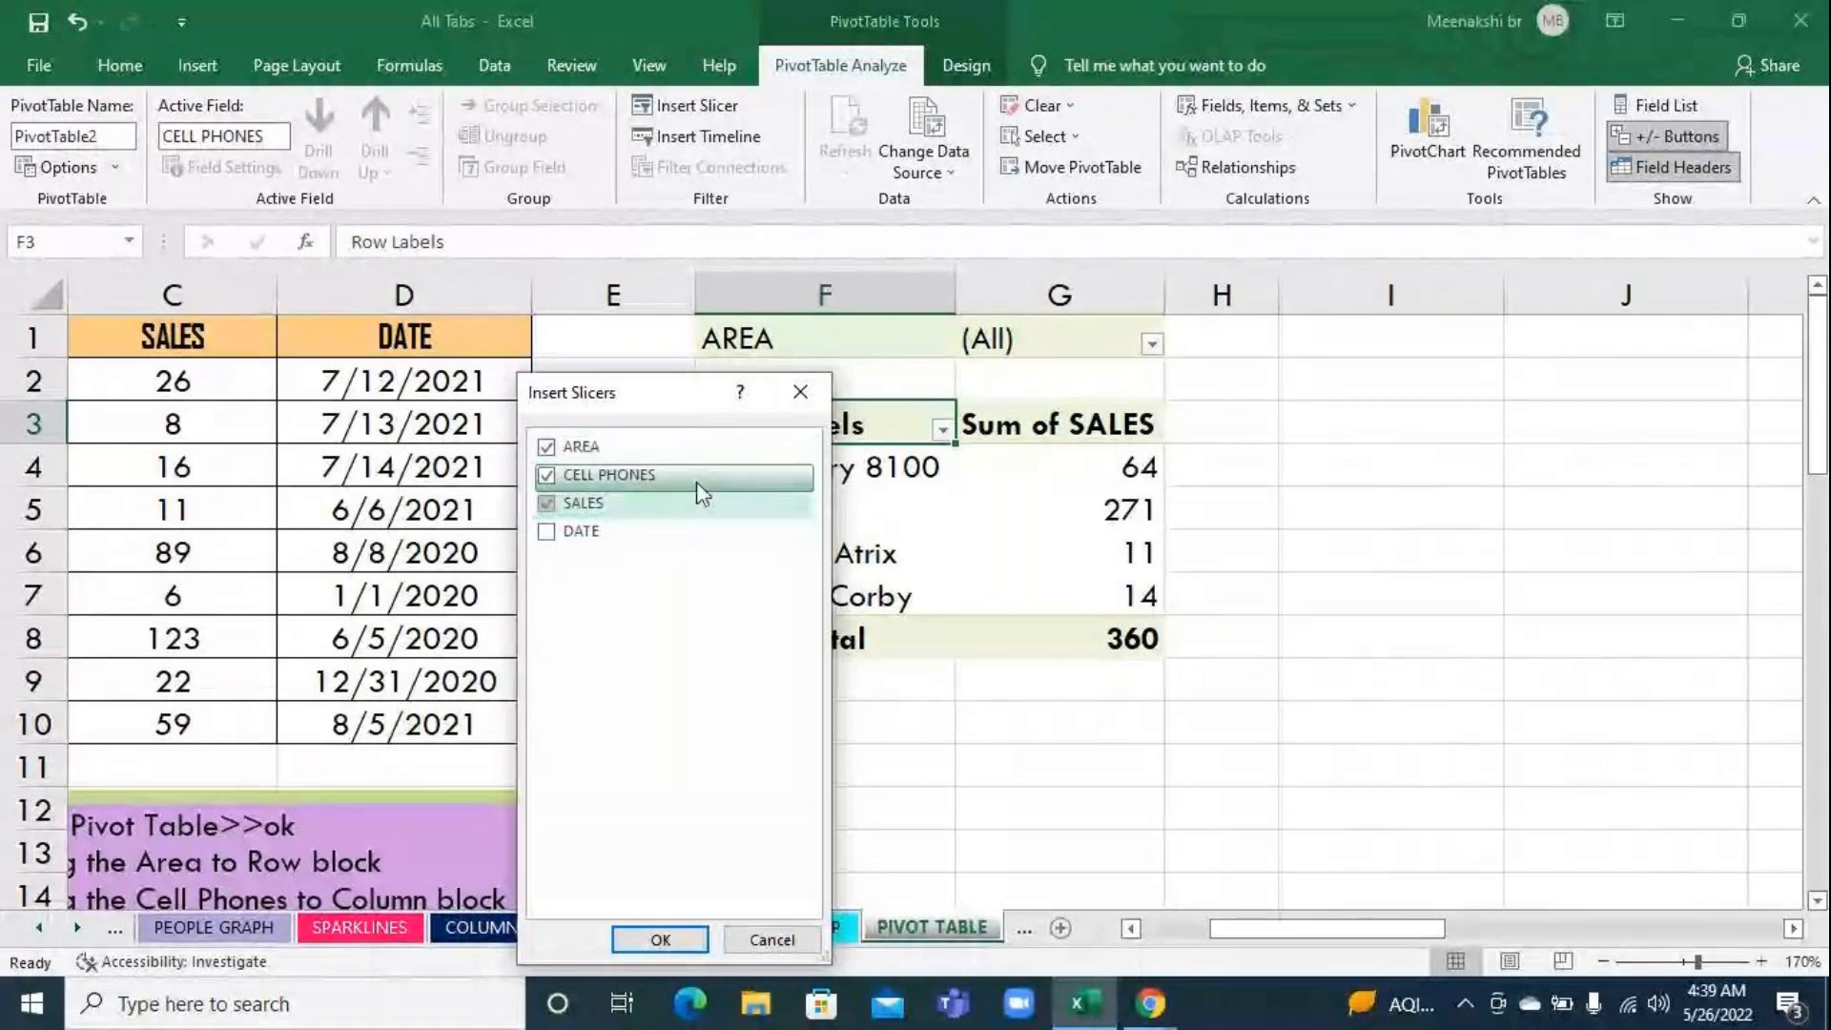
{"action": "left_click", "coordinate": [658, 939]}
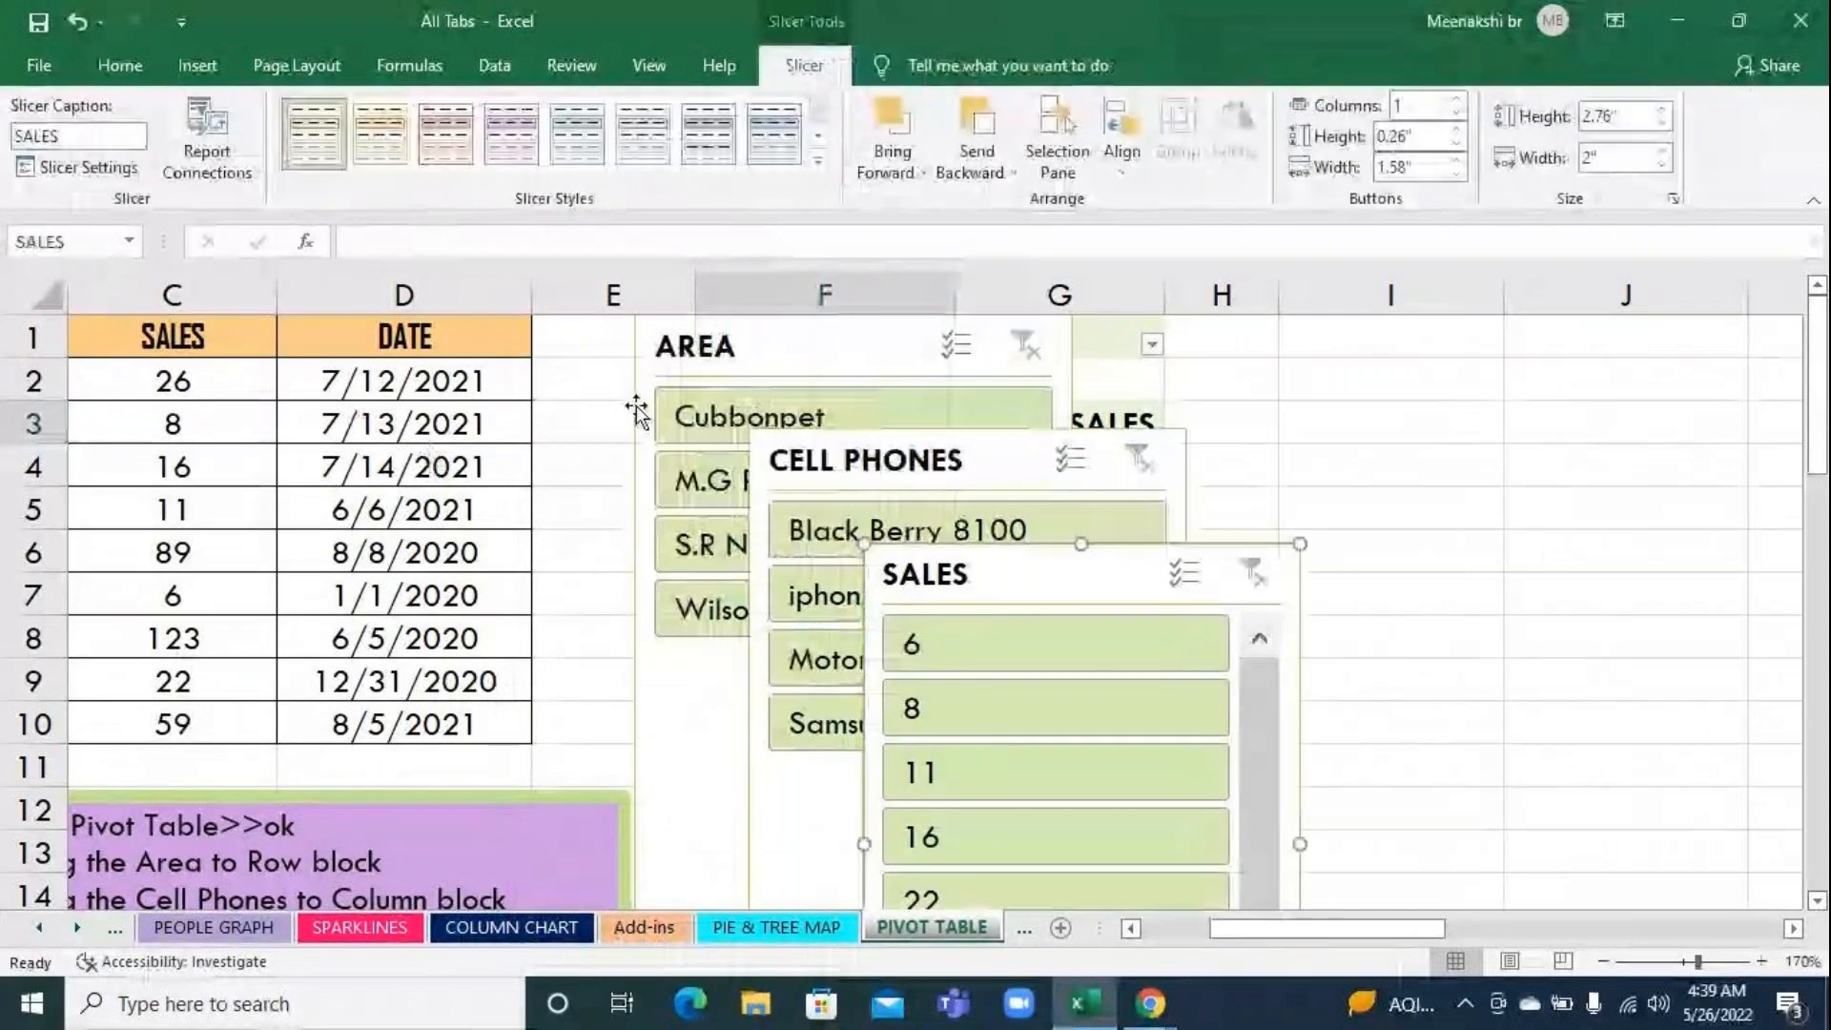
Arrange the AREA, CELL PHONES and SALES slicers side by side over the source data, clear of the pivot table
{"action": "left_click", "coordinate": [690, 358]}
{"action": "left_click_drag", "start_coordinate": [668, 355], "coordinate": [406, 357]}
{"action": "left_click_drag", "start_coordinate": [854, 460], "coordinate": [876, 356]}
{"action": "left_click_drag", "start_coordinate": [516, 361], "coordinate": [234, 375]}
{"action": "left_click_drag", "start_coordinate": [932, 365], "coordinate": [525, 375]}
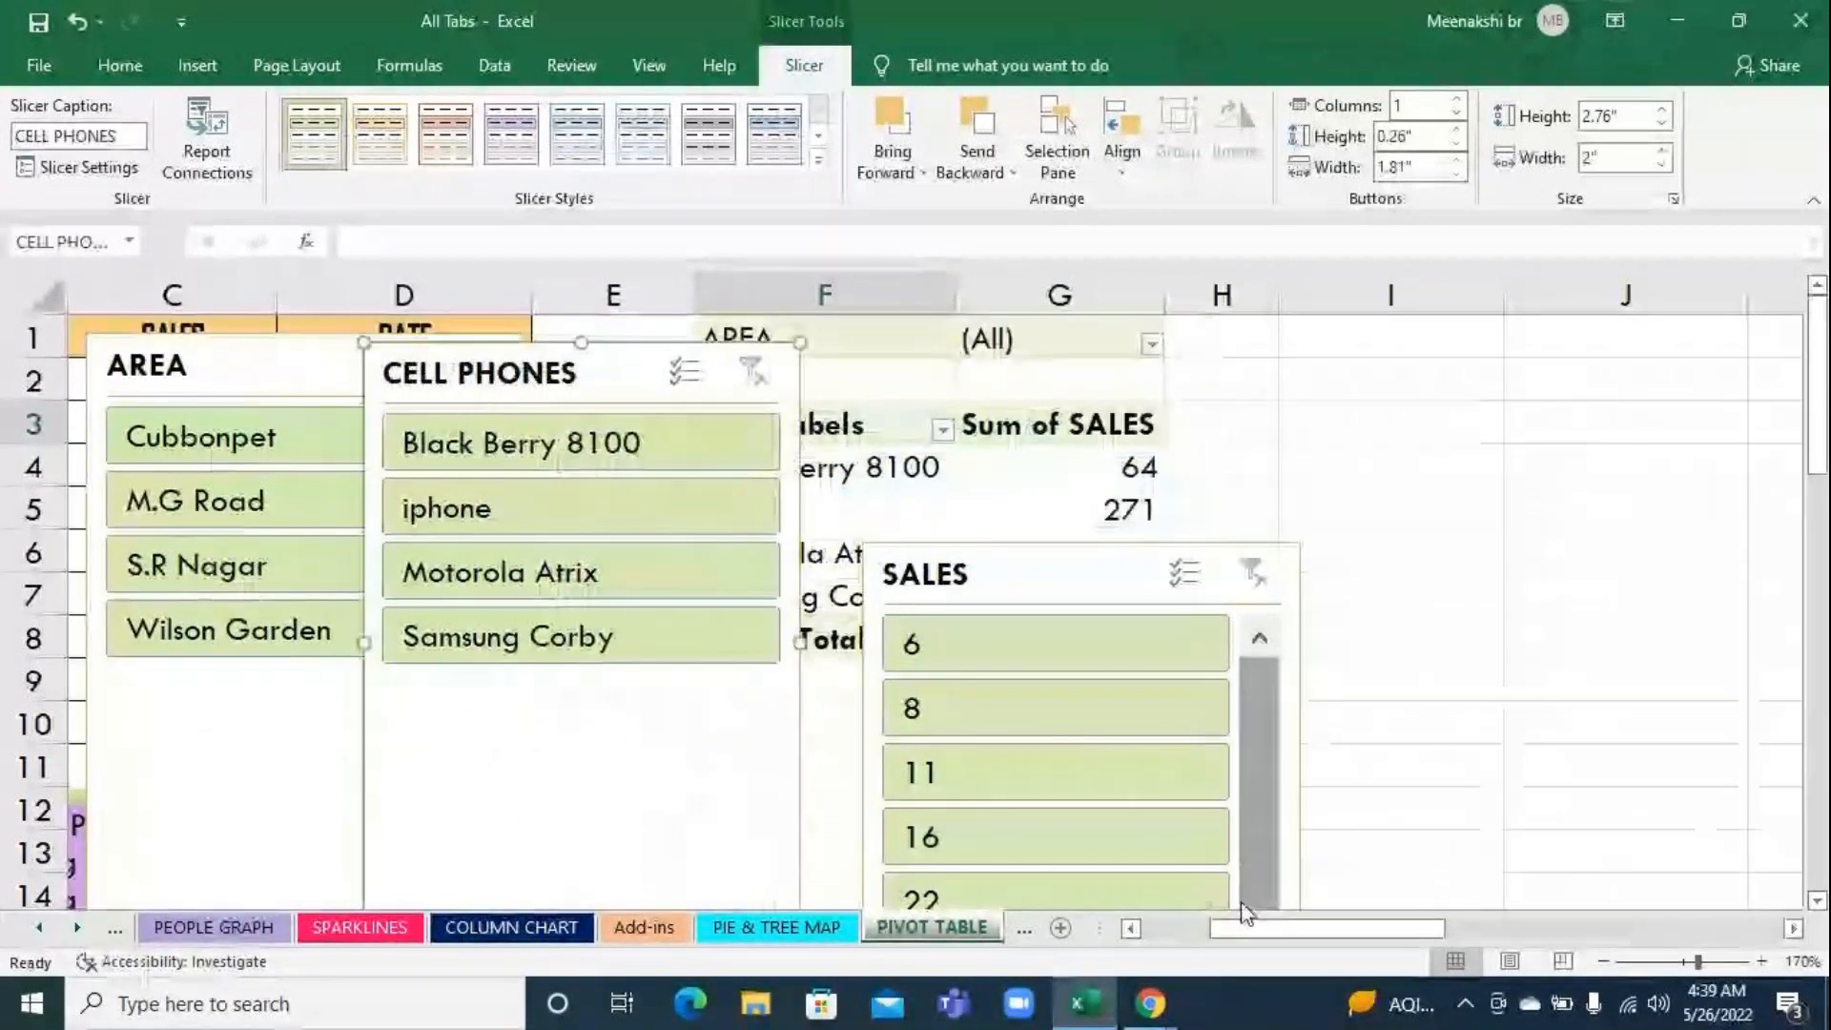
{"action": "left_click_drag", "start_coordinate": [1244, 931], "coordinate": [1057, 942]}
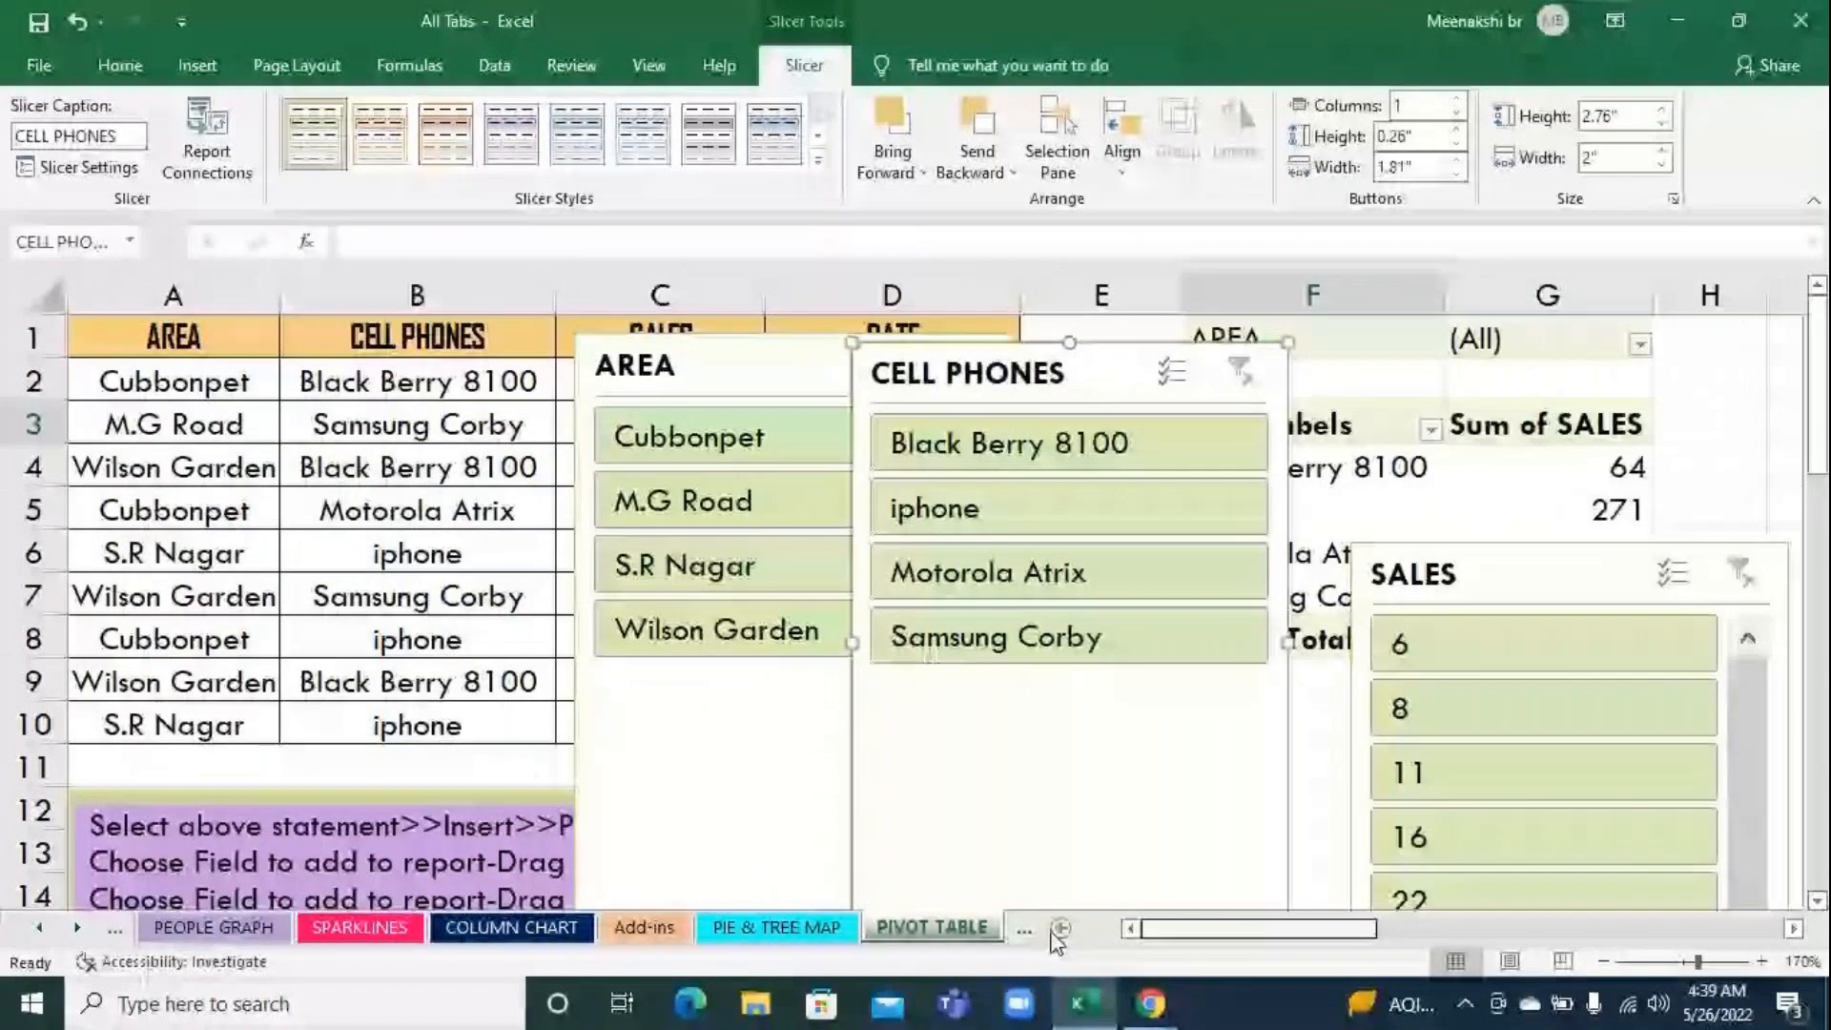
{"action": "left_click_drag", "start_coordinate": [758, 364], "coordinate": [338, 348]}
{"action": "left_click_drag", "start_coordinate": [956, 384], "coordinate": [534, 363]}
{"action": "left_click_drag", "start_coordinate": [1487, 573], "coordinate": [778, 363]}
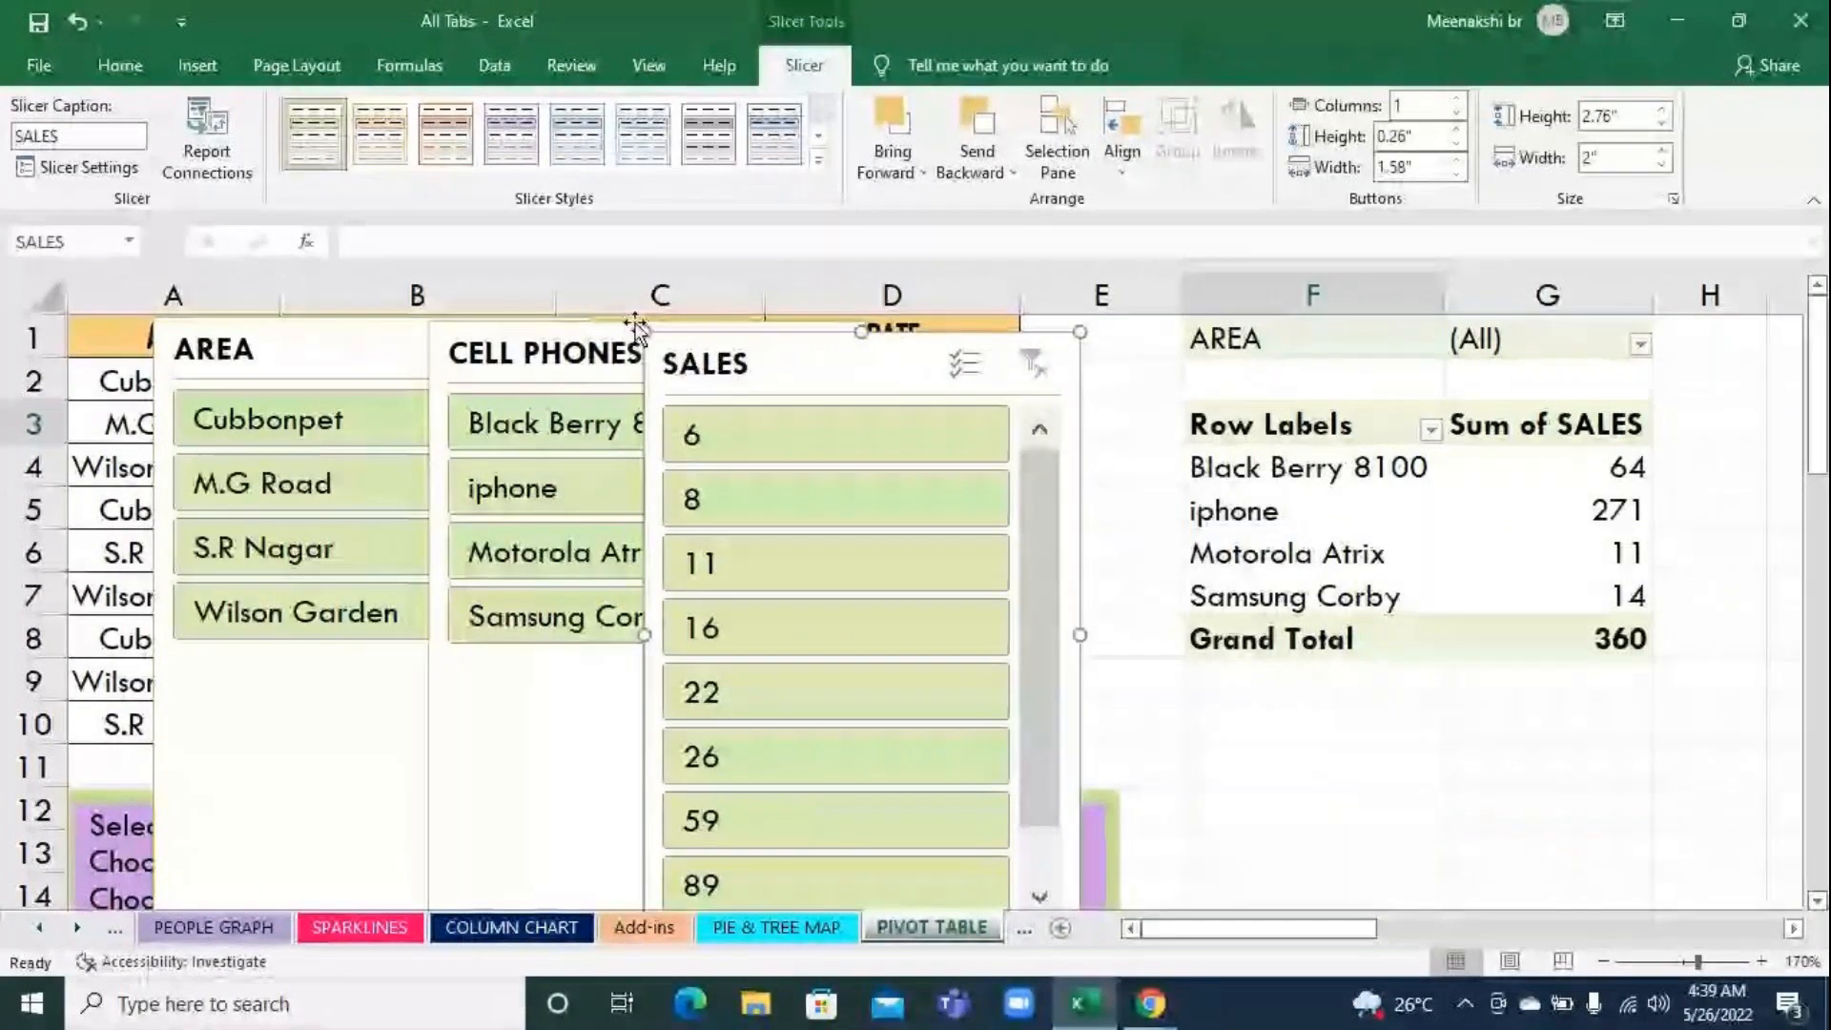
{"action": "left_click", "coordinate": [1403, 843]}
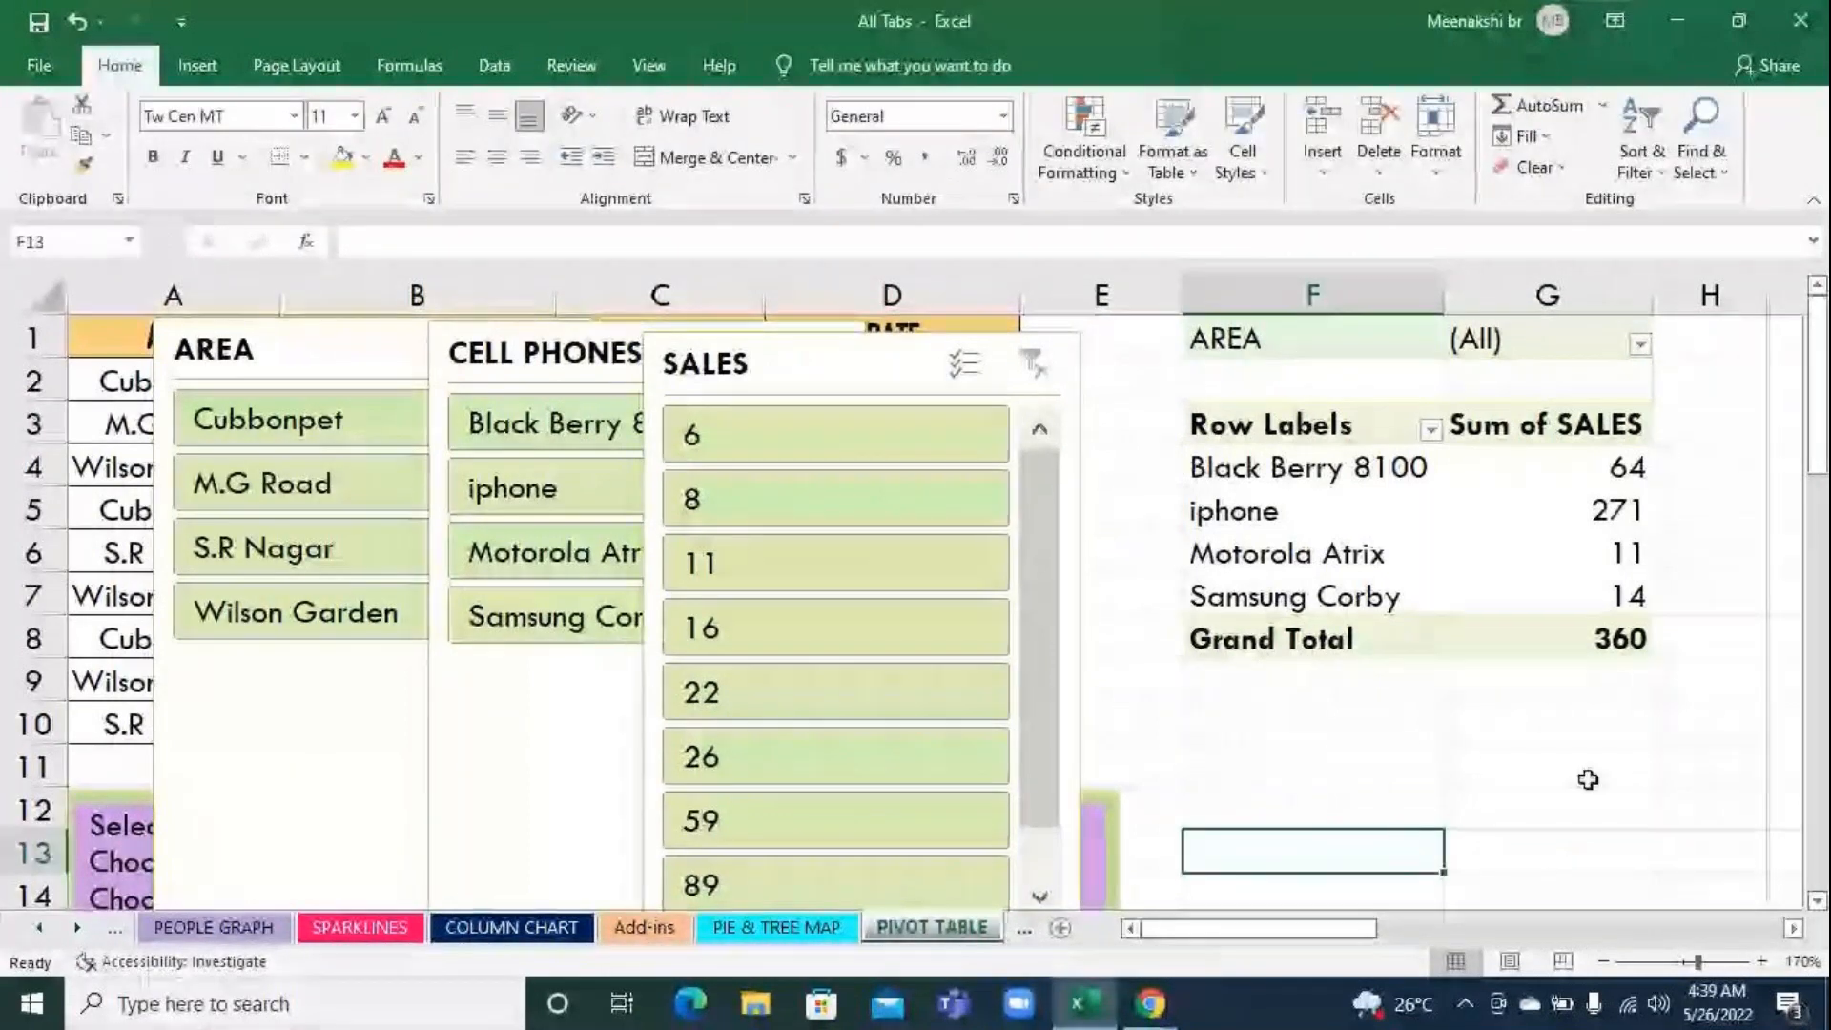
Apply dark slicer styles: blue for SALES, orange-red for CELL PHONES and green for AREA
{"action": "left_click", "coordinate": [797, 385]}
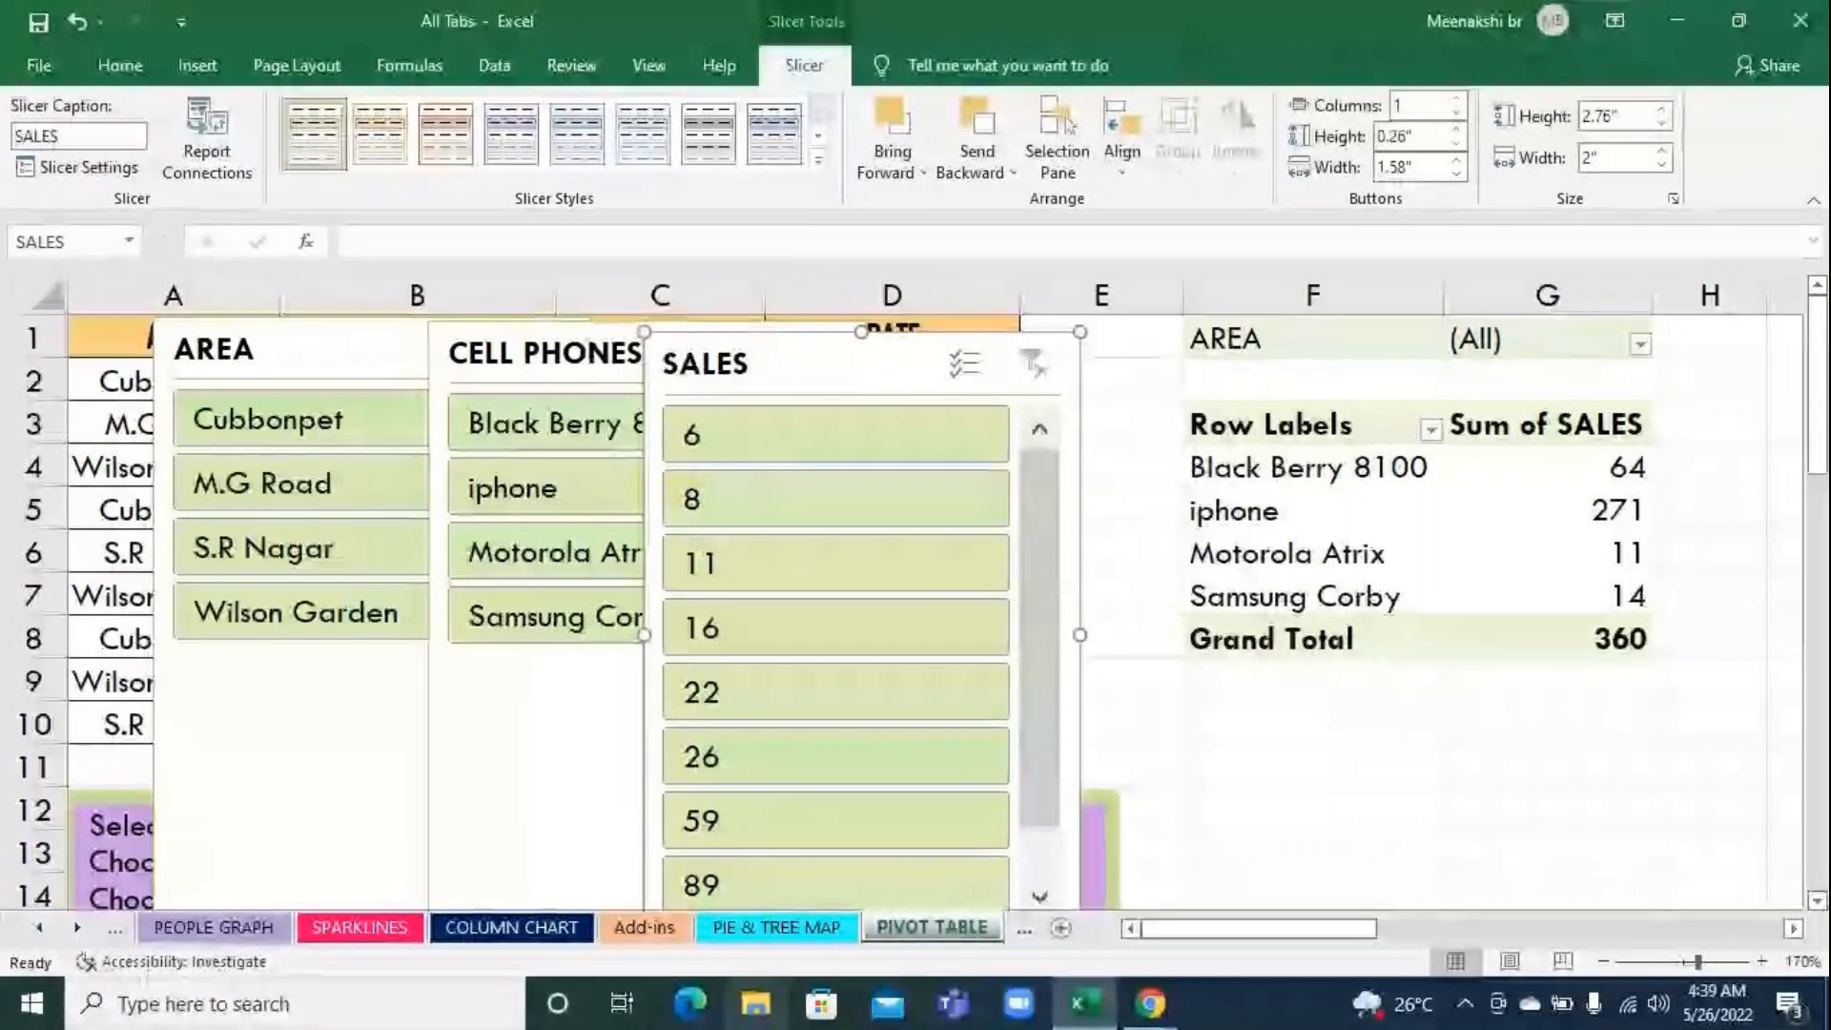
{"action": "left_click", "coordinate": [818, 161]}
{"action": "left_click", "coordinate": [547, 268]}
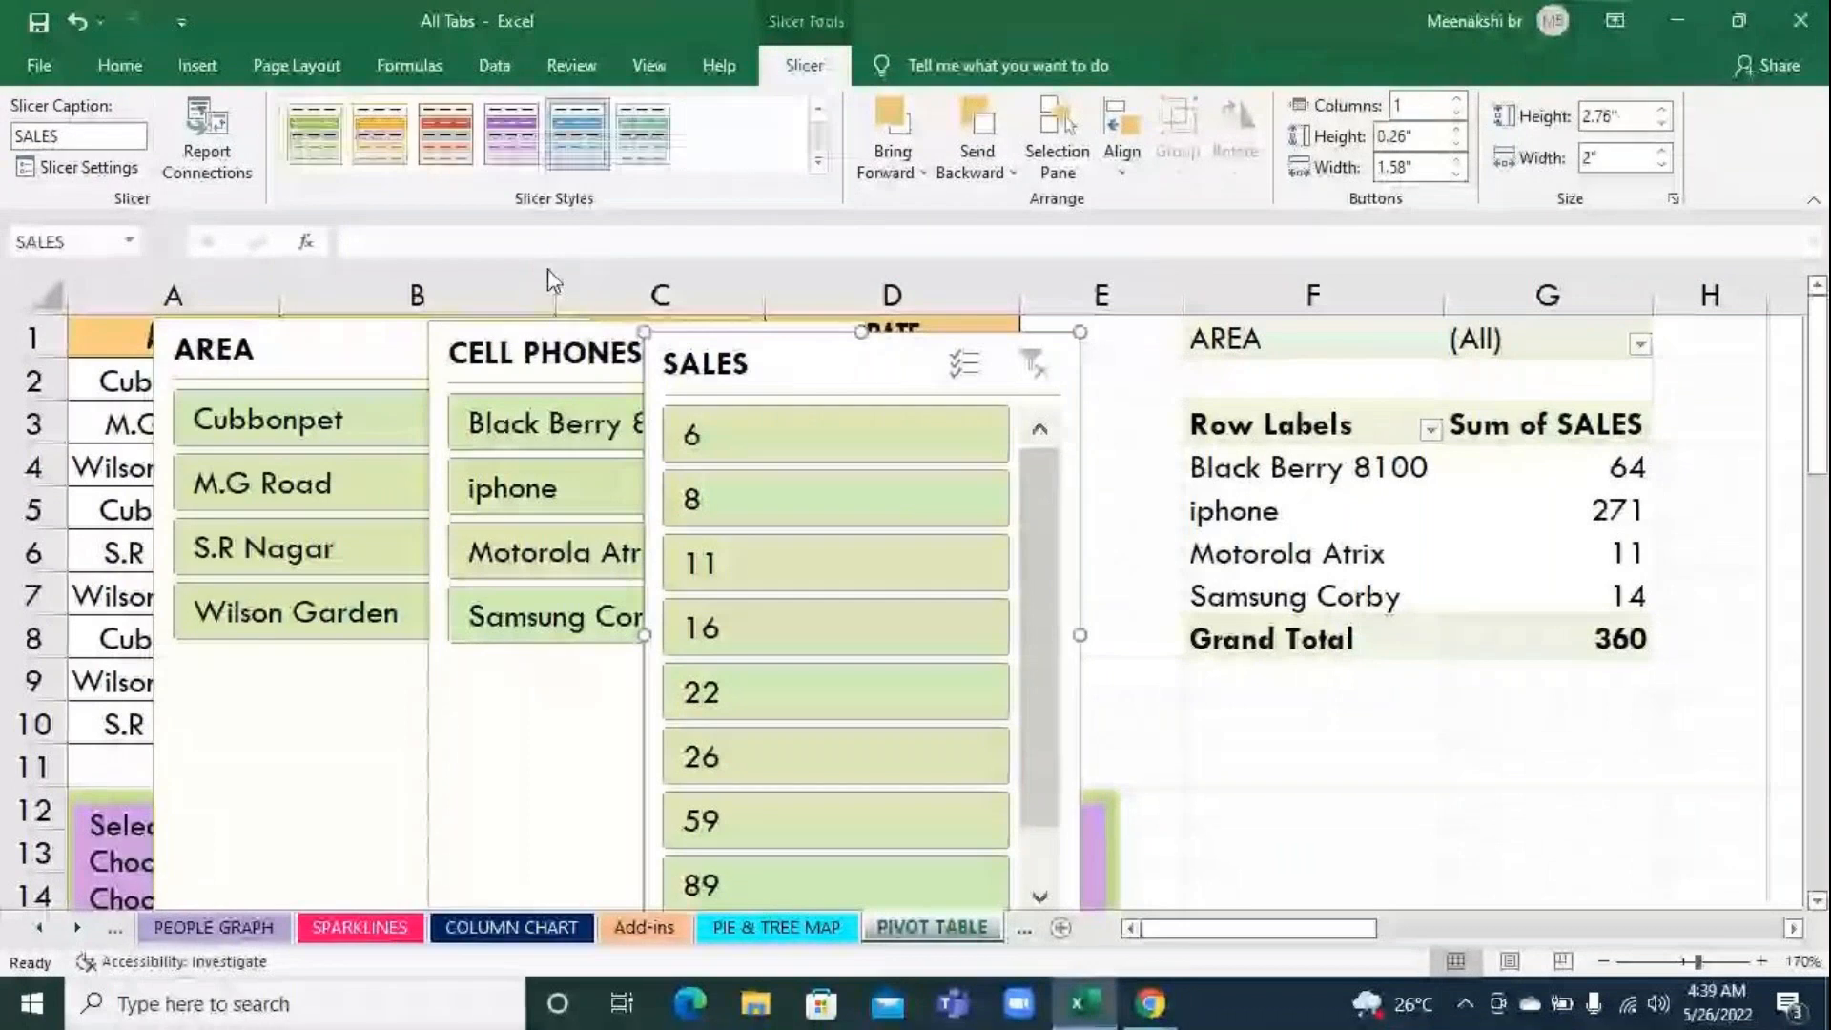
{"action": "left_click", "coordinate": [536, 353]}
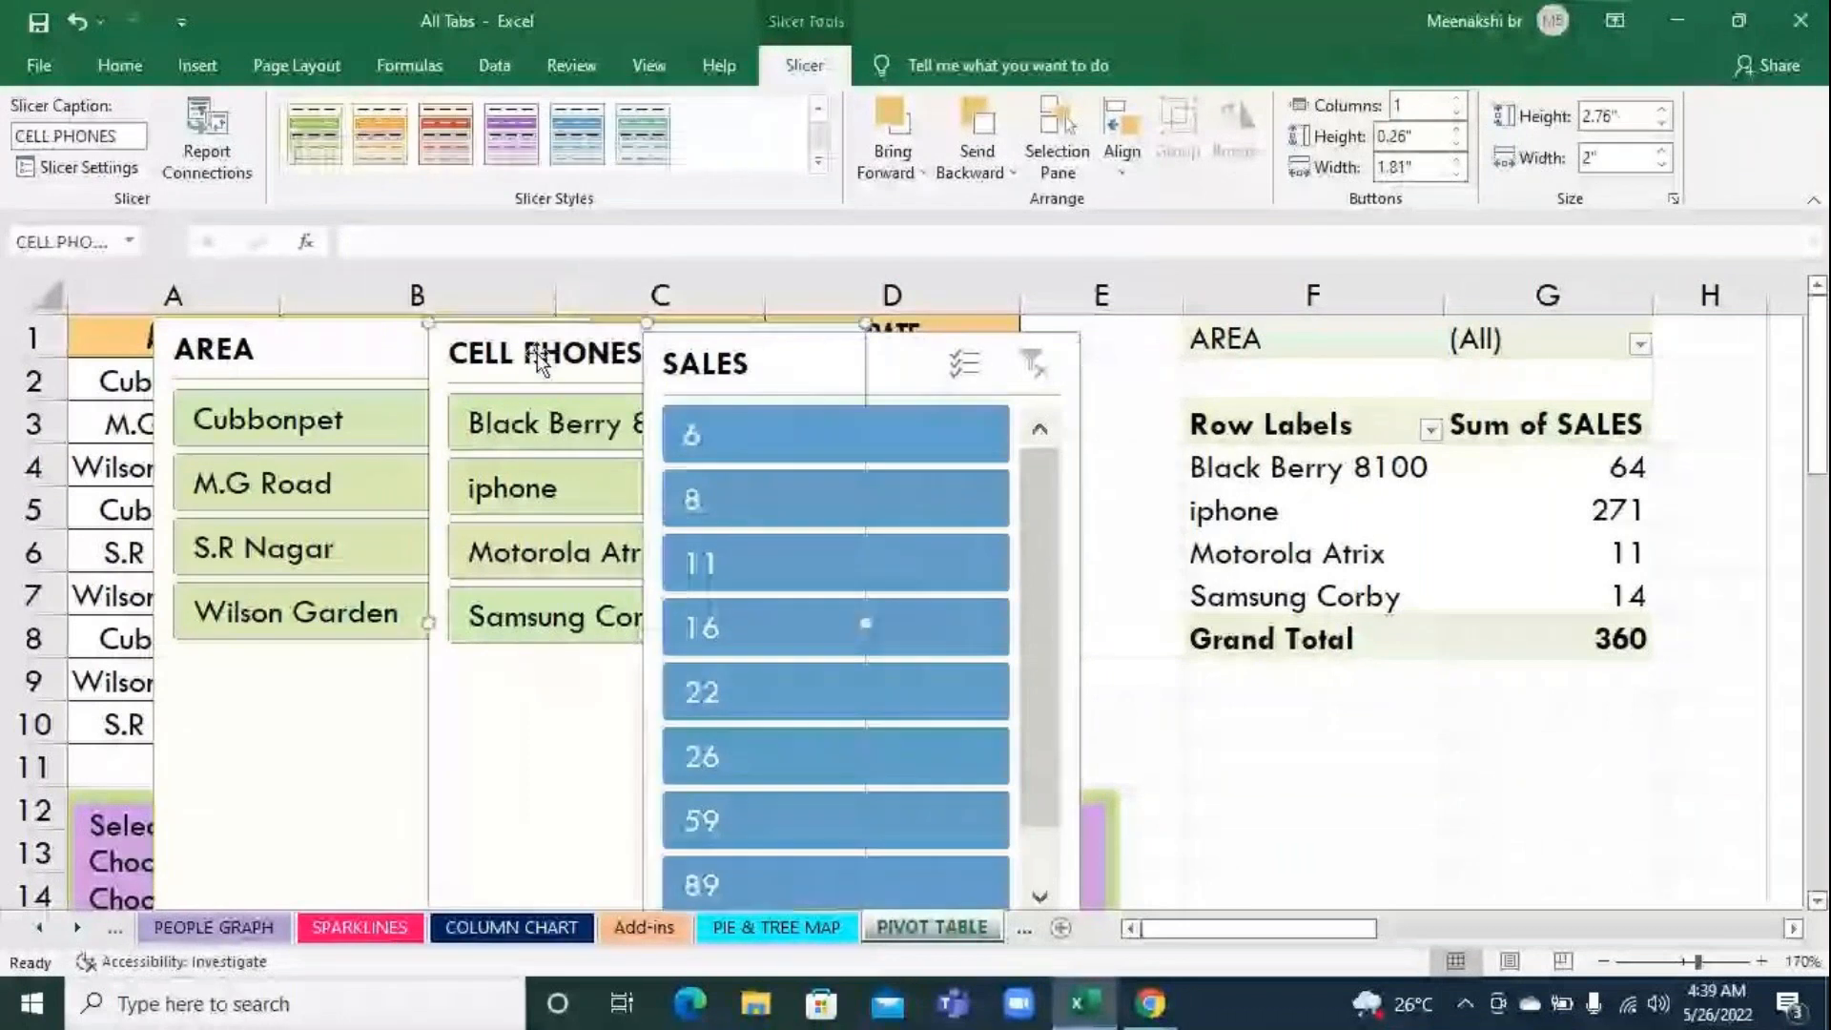
{"action": "left_click", "coordinate": [446, 134]}
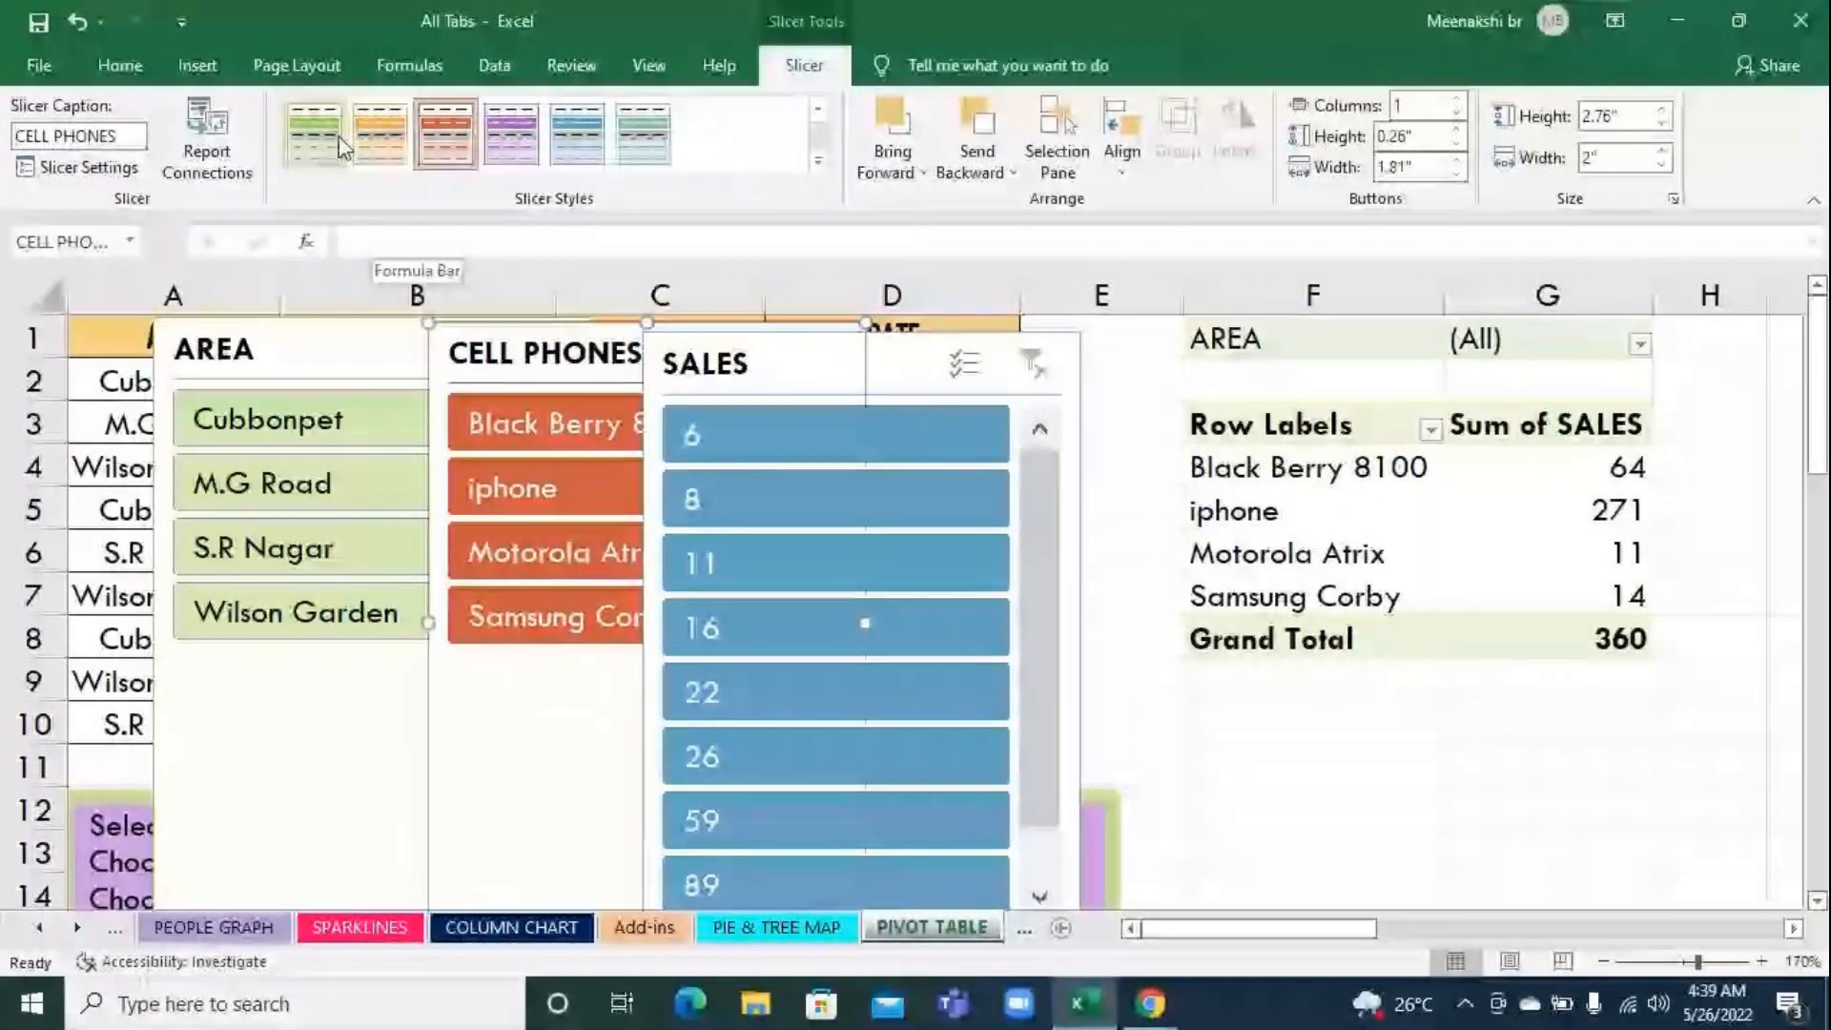
{"action": "left_click", "coordinate": [314, 351]}
{"action": "left_click", "coordinate": [339, 166]}
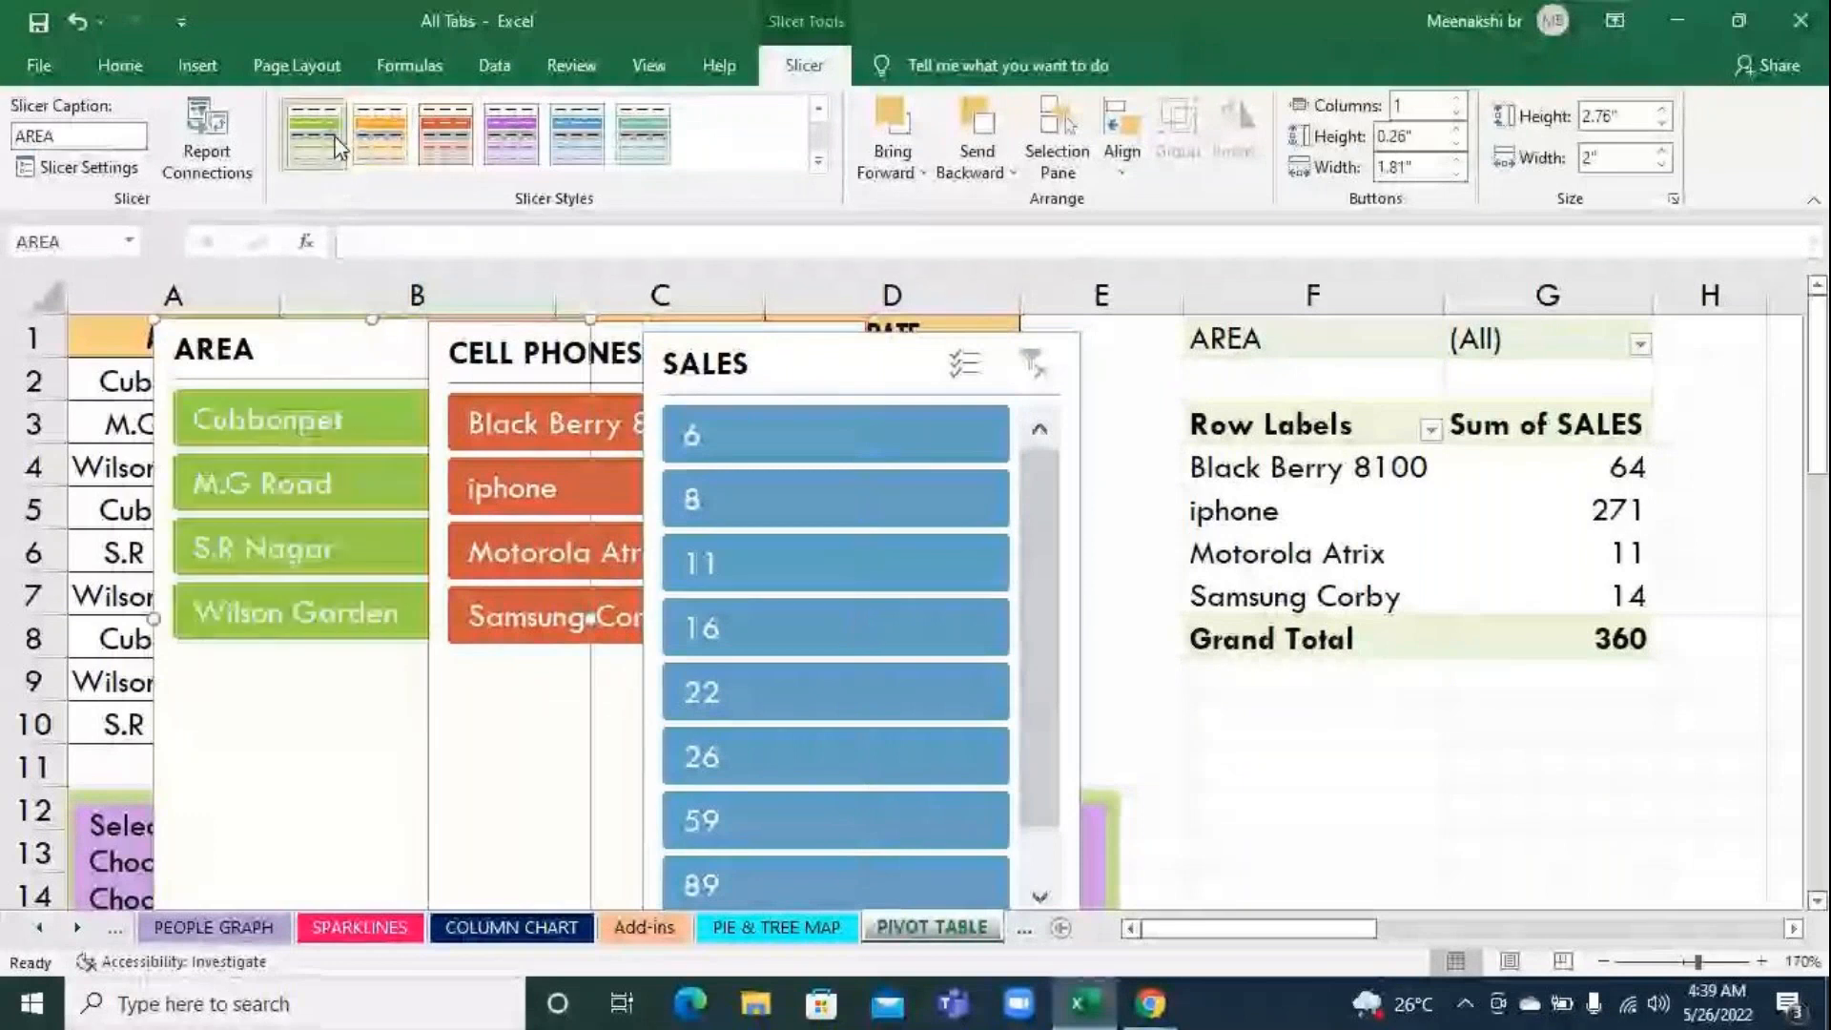
{"action": "left_click", "coordinate": [1330, 763]}
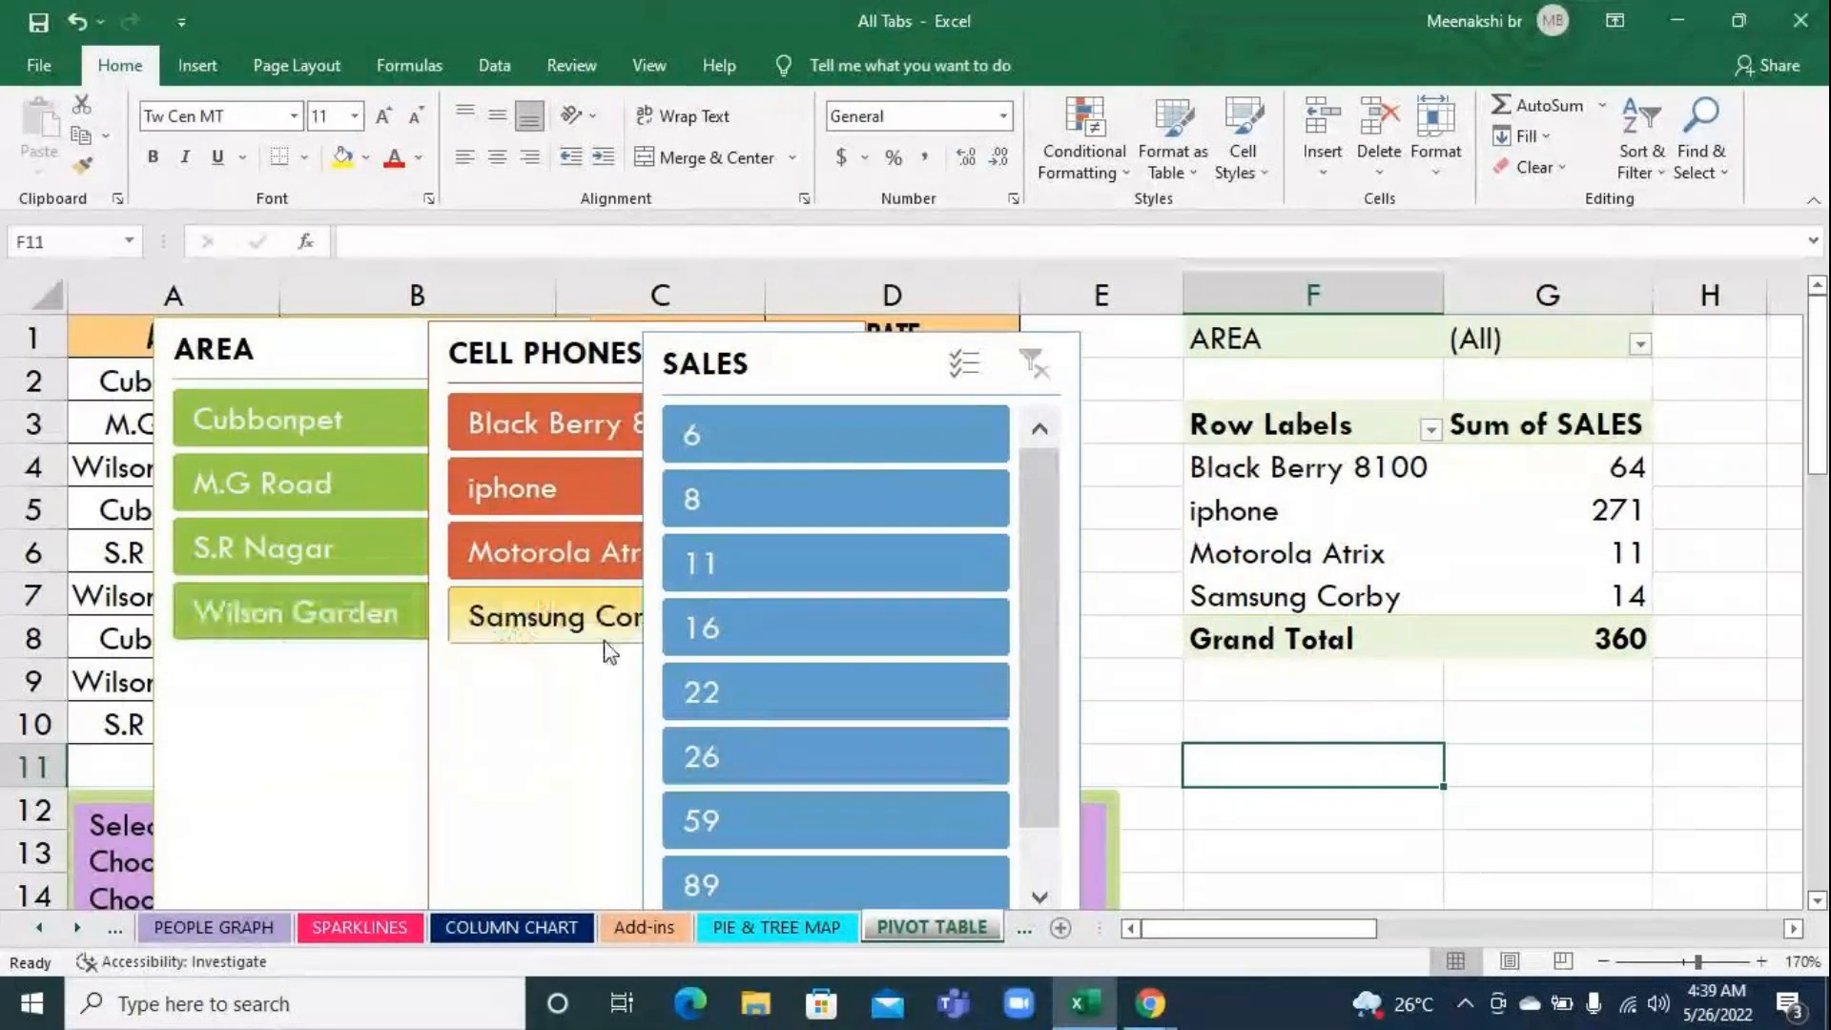
Filter the pivot table with the AREA slicer by S.R Nagar, M.G Road and Wilson Garden in turn, moving the SALES slicer slightly down
{"action": "left_click", "coordinate": [303, 568]}
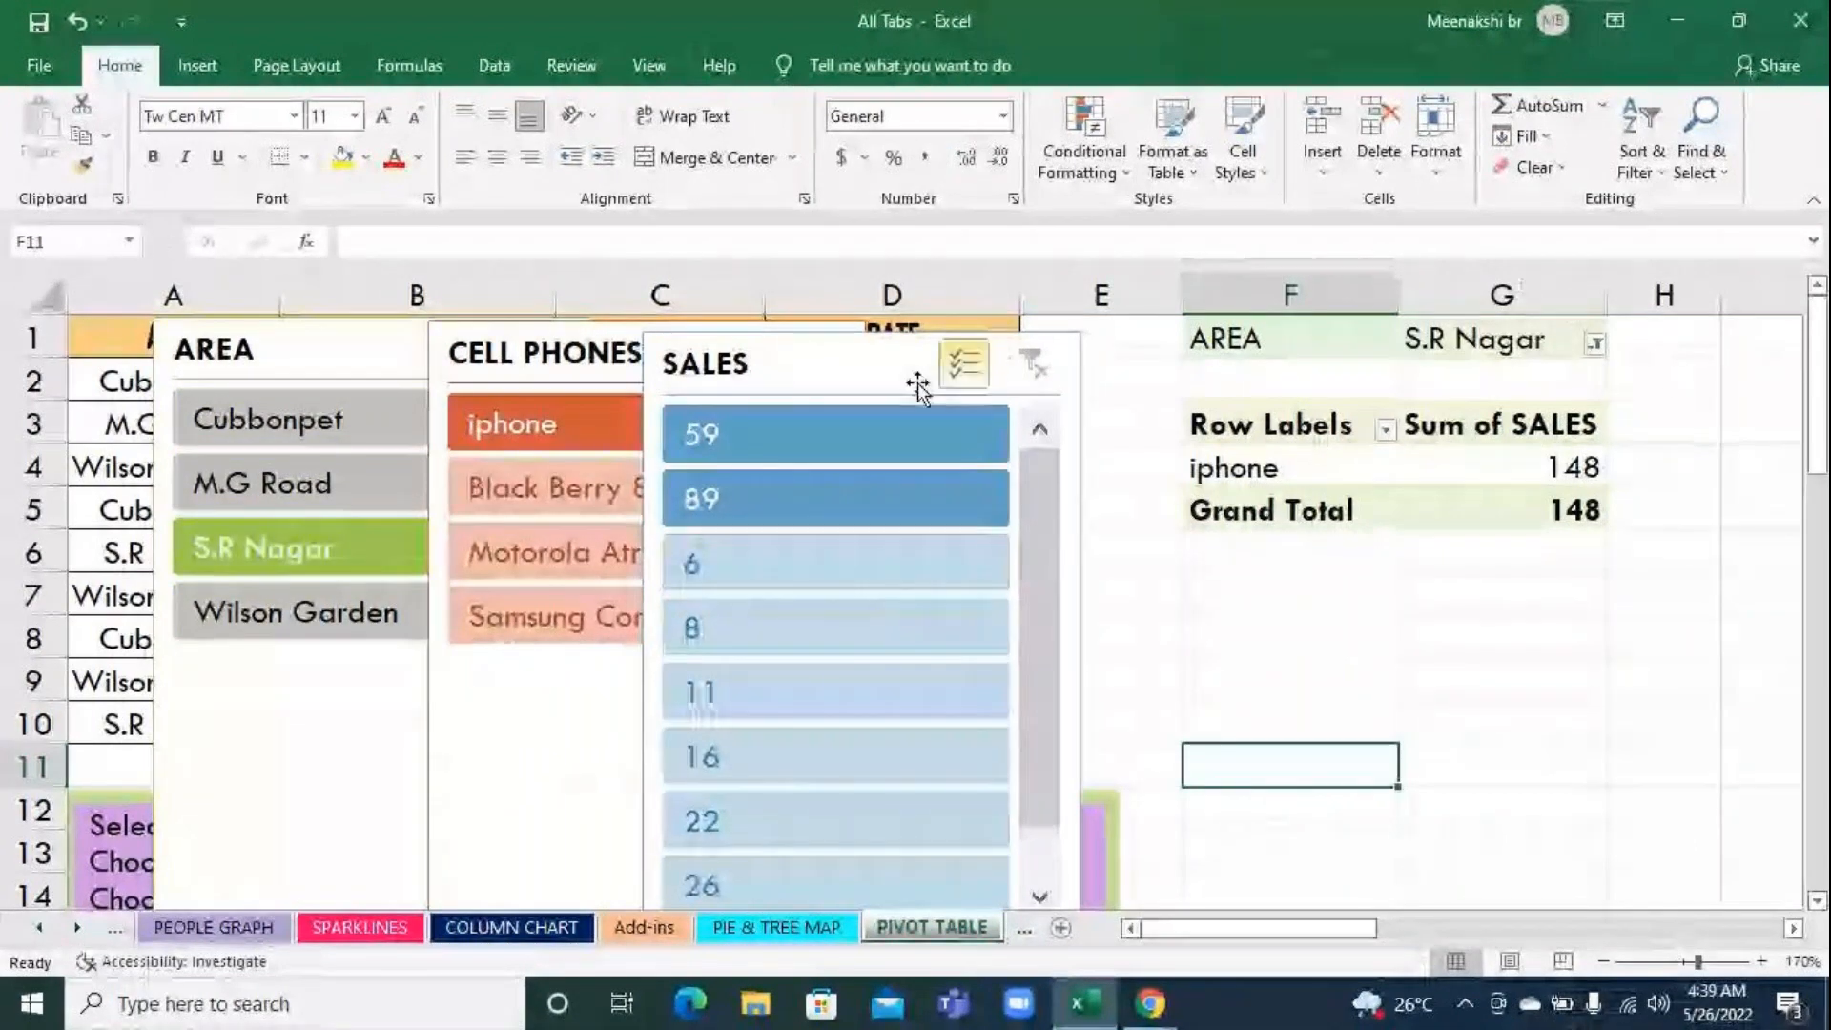
{"action": "mouse_move", "coordinate": [832, 394]}
{"action": "left_mouse_down"}
{"action": "mouse_move", "coordinate": [899, 610]}
{"action": "mouse_move", "coordinate": [823, 396]}
{"action": "left_mouse_up"}
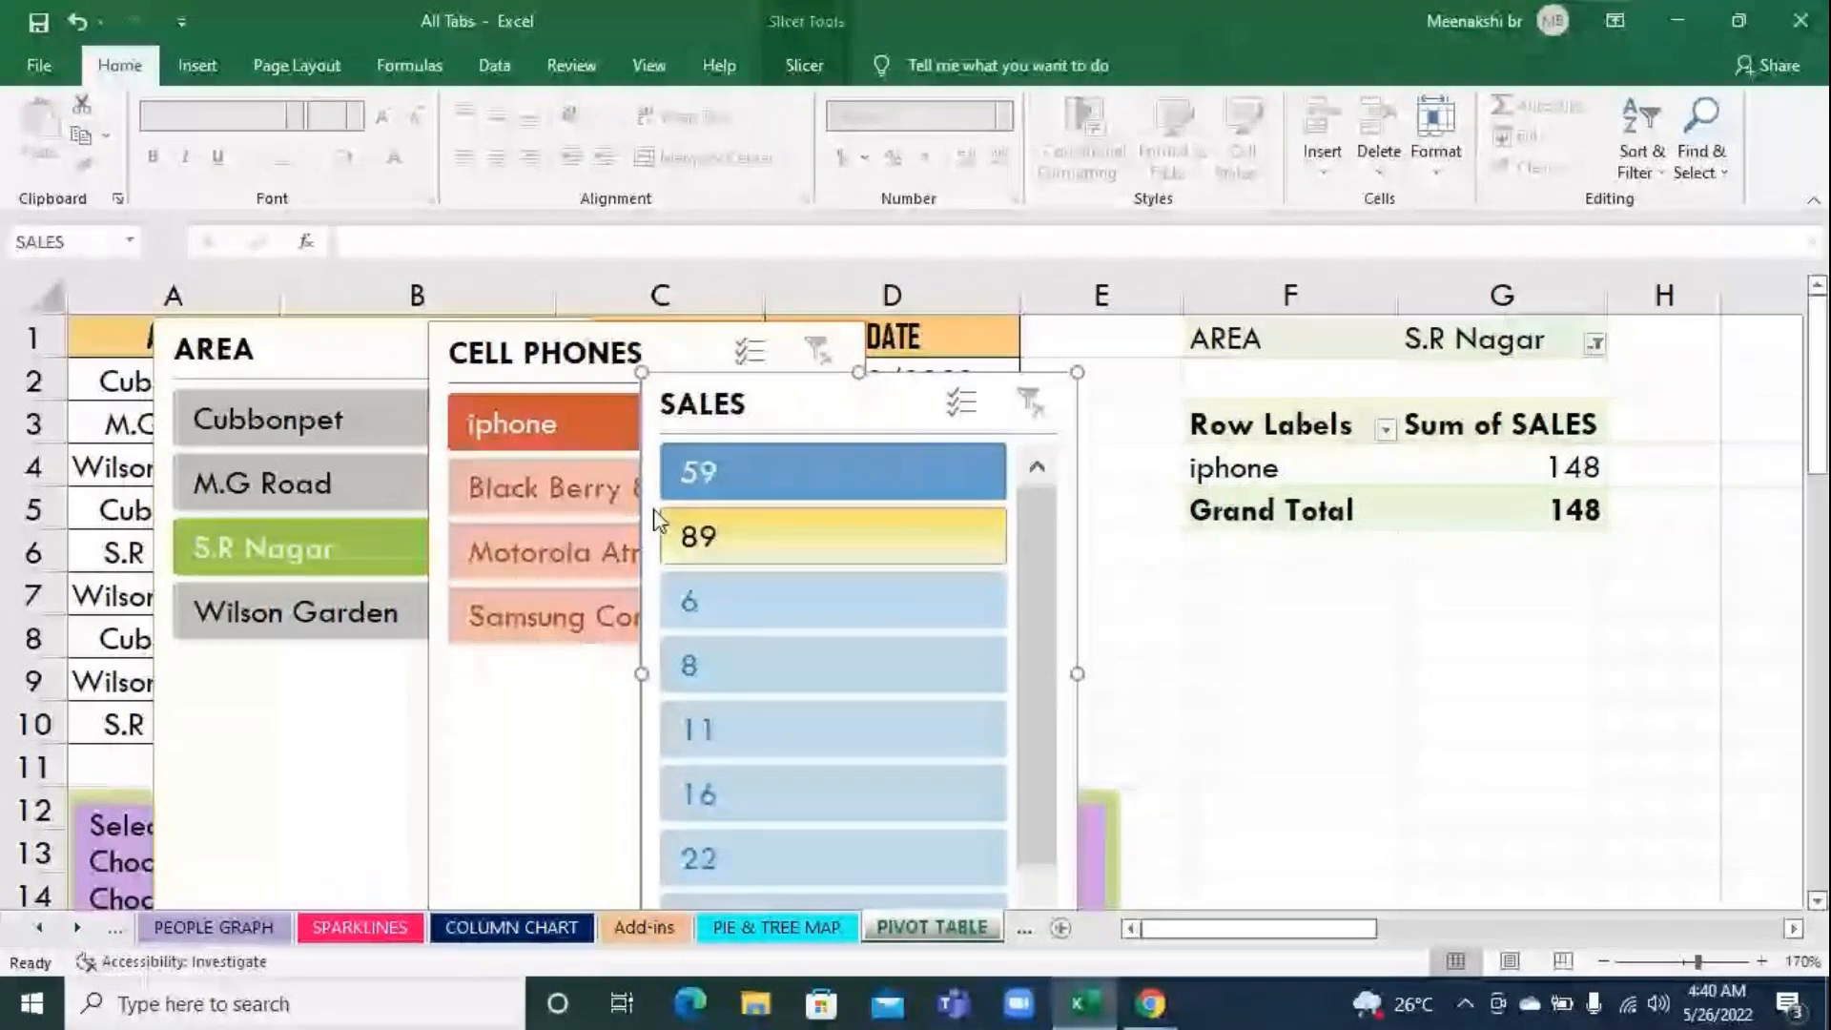
{"action": "left_click", "coordinate": [254, 484]}
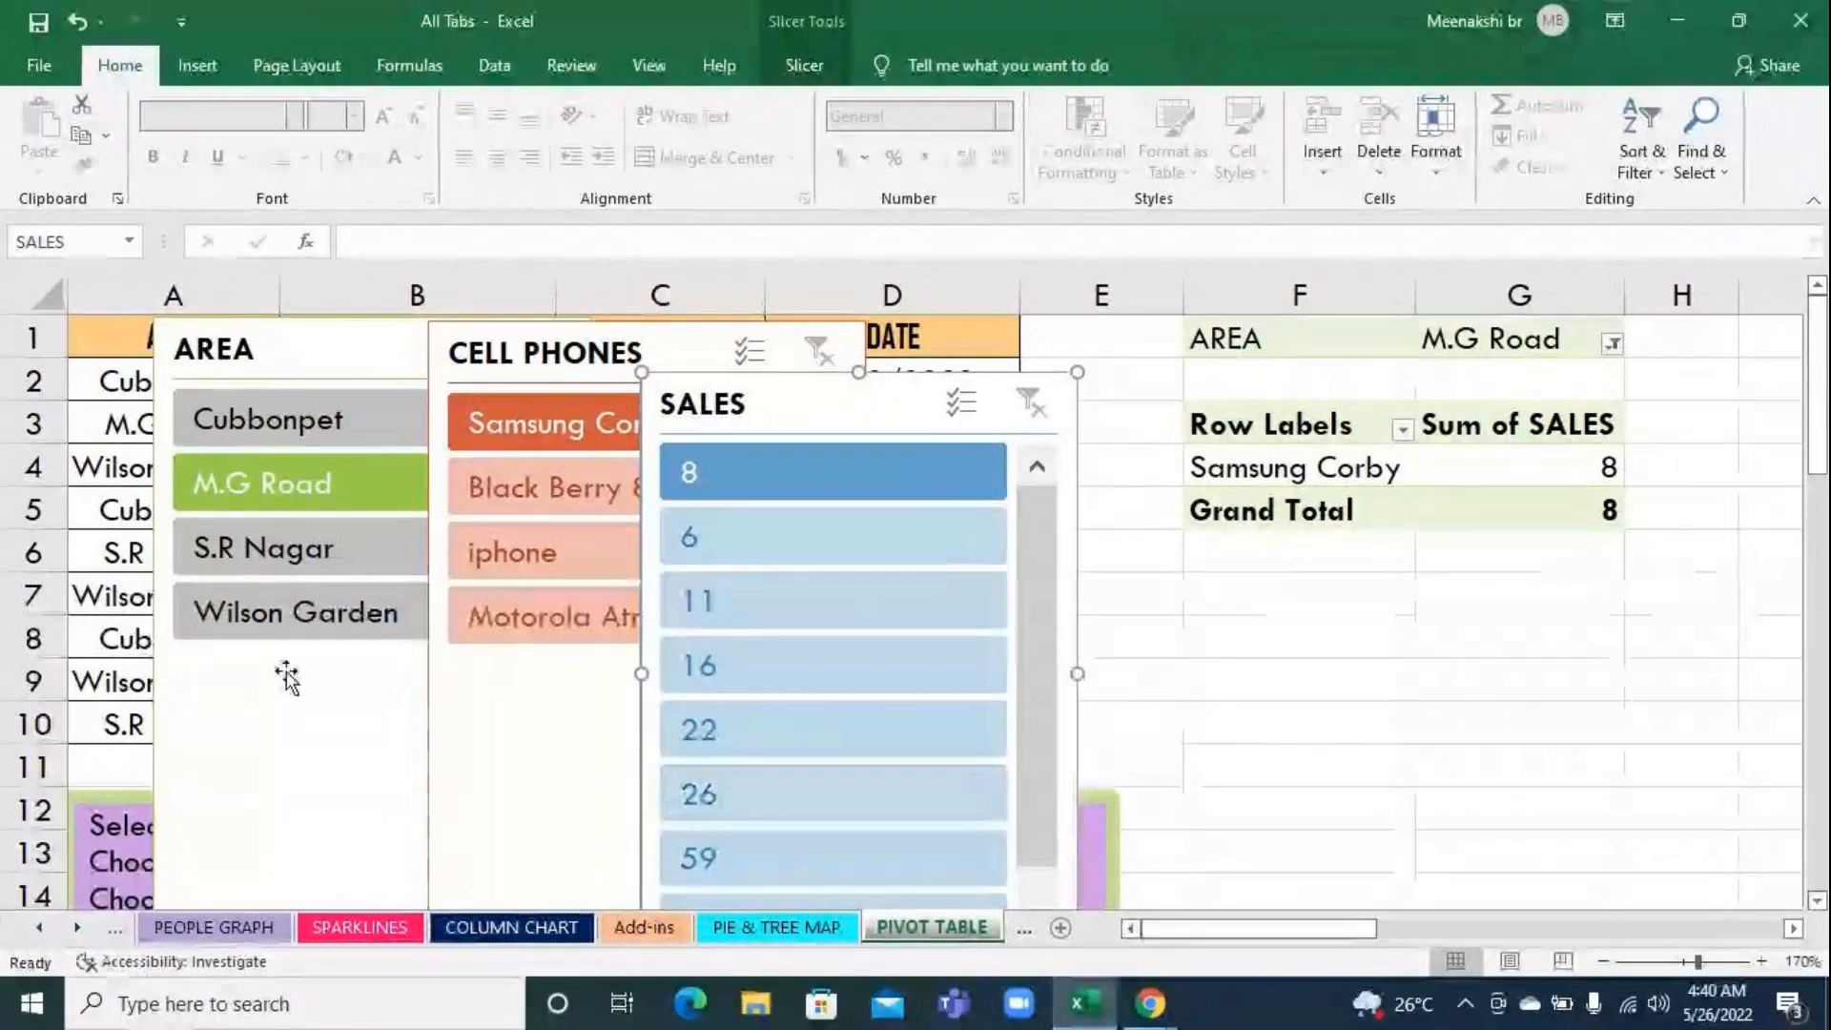
{"action": "left_click", "coordinate": [251, 613]}
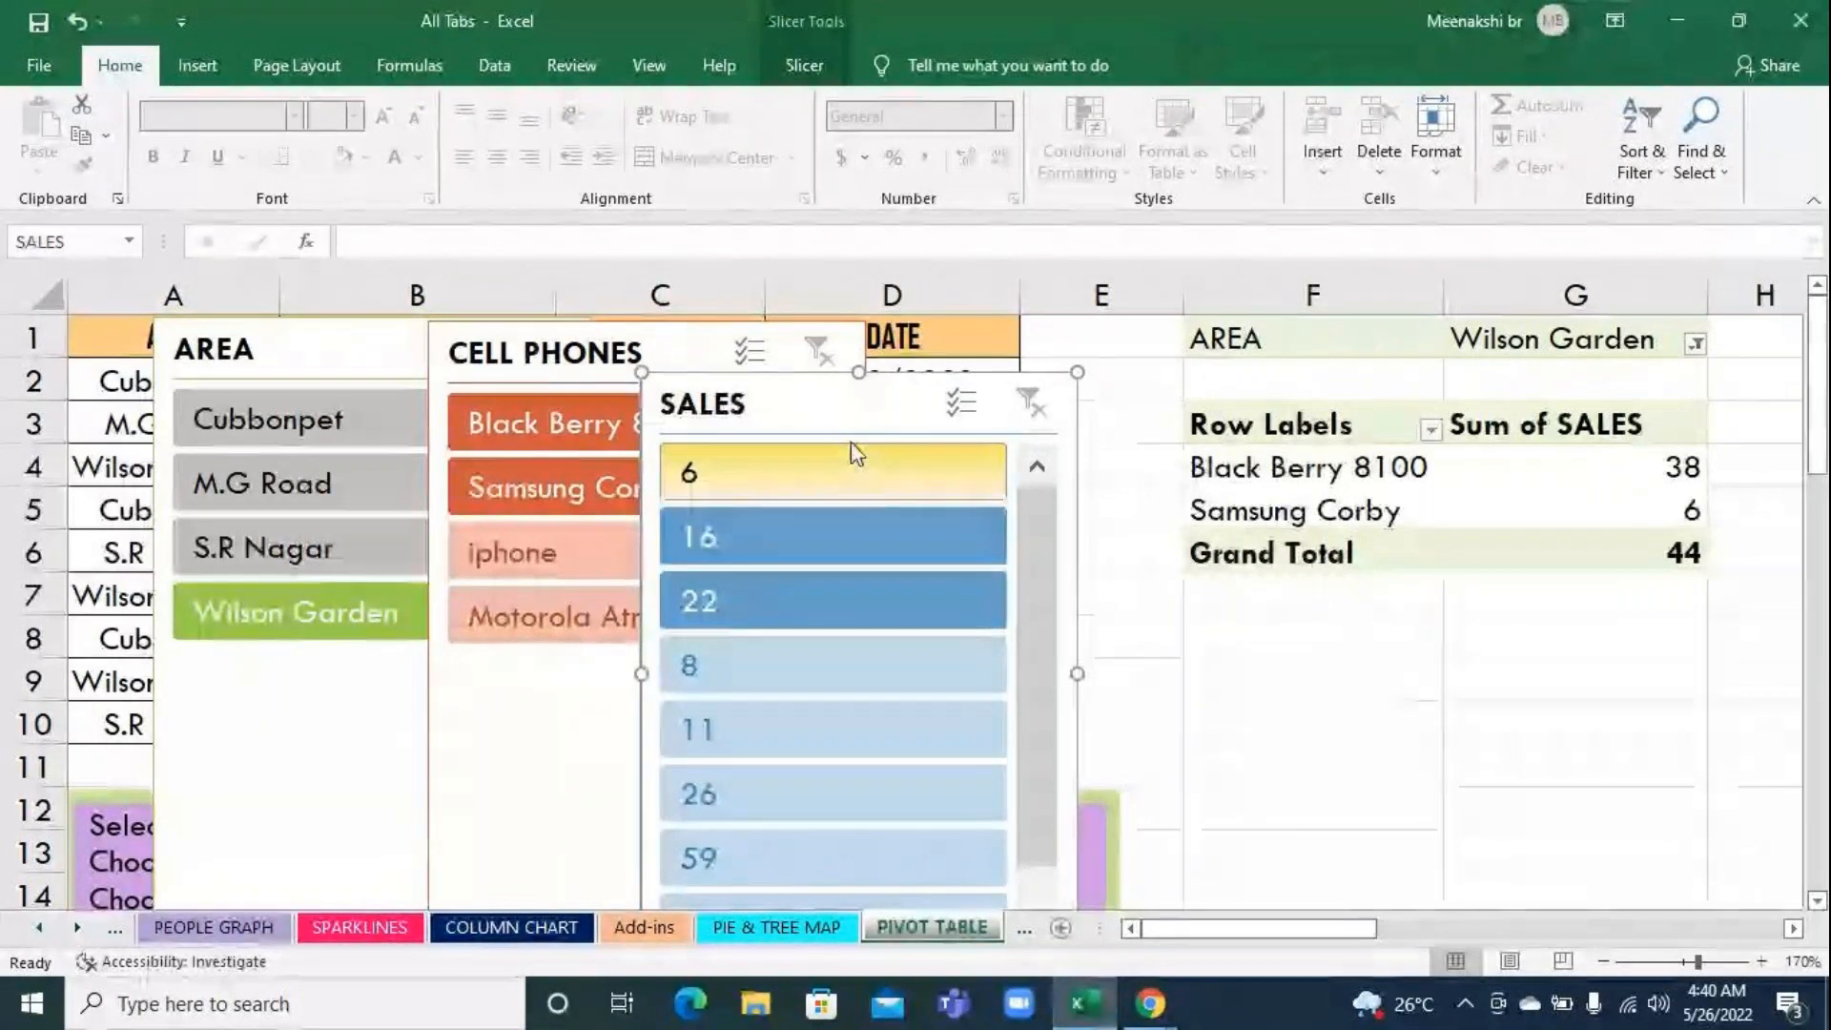
Delete the SALES slicer
{"action": "key", "text": "Delete"}
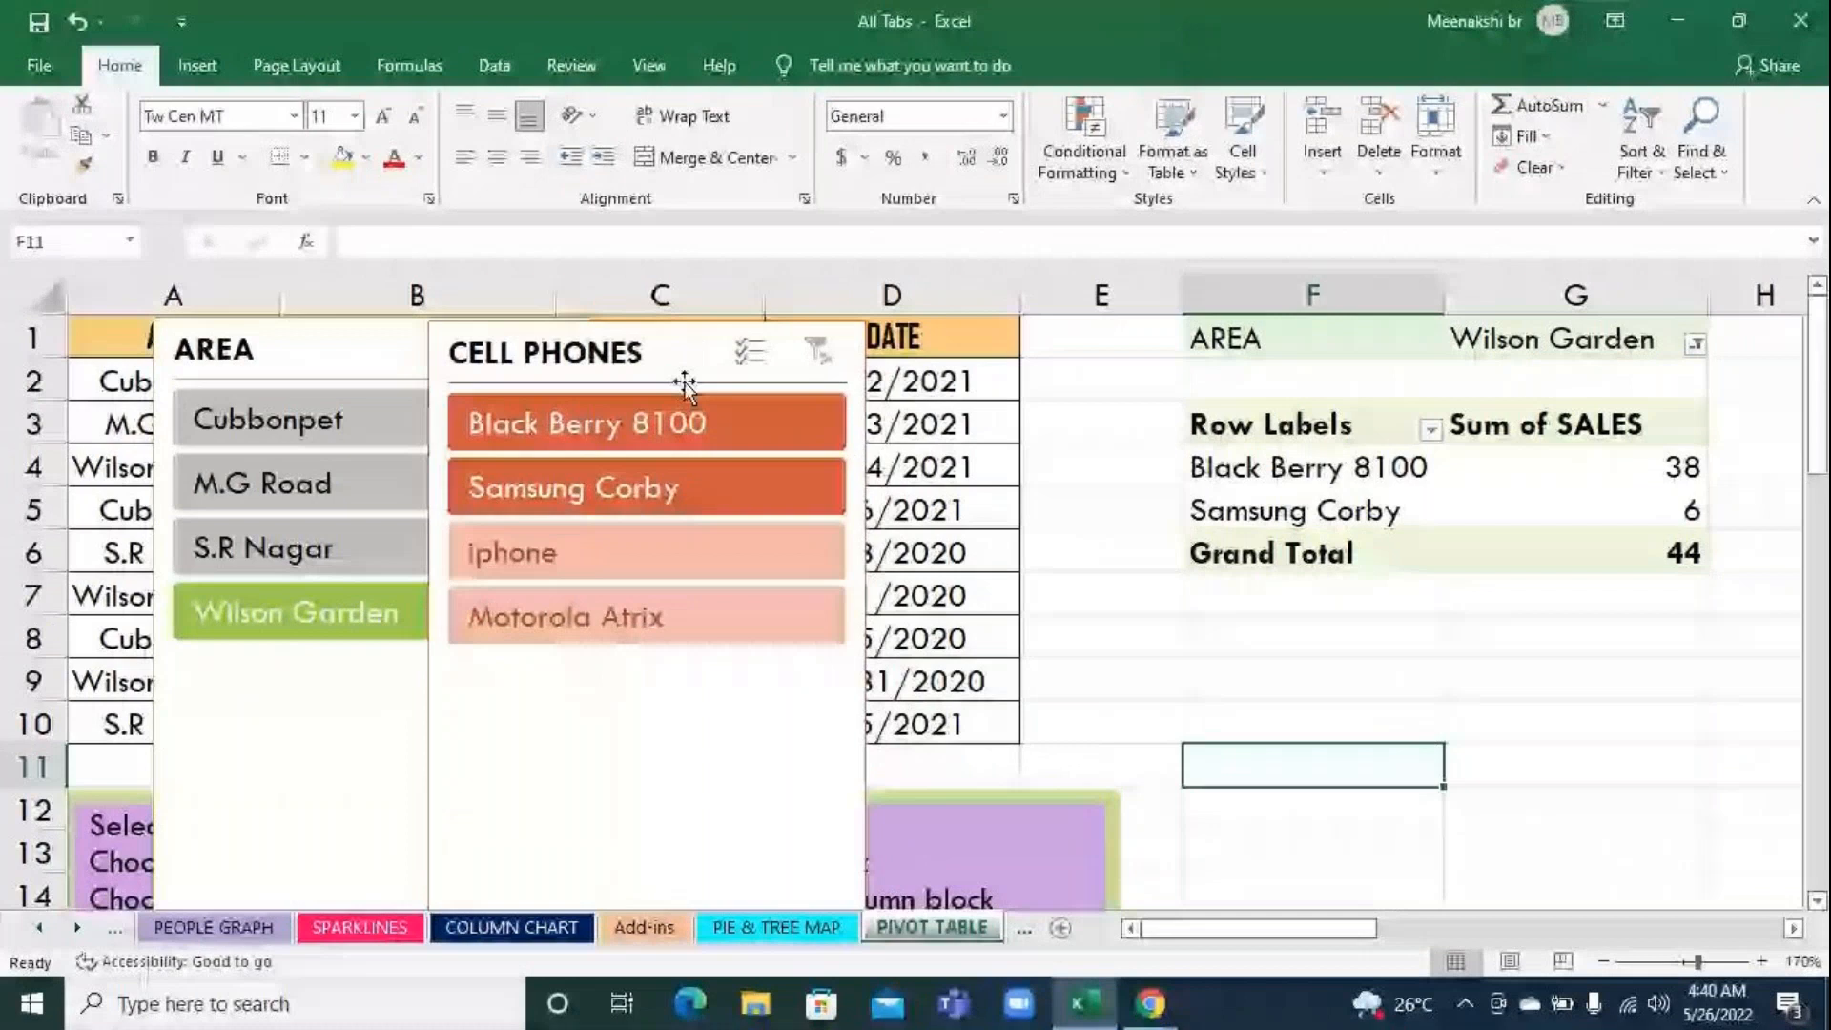
Delete the CELL PHONES slicer, and clear the AREA slicer's filter before deleting that slicer too
{"action": "left_click", "coordinate": [675, 353]}
{"action": "key", "text": "Delete"}
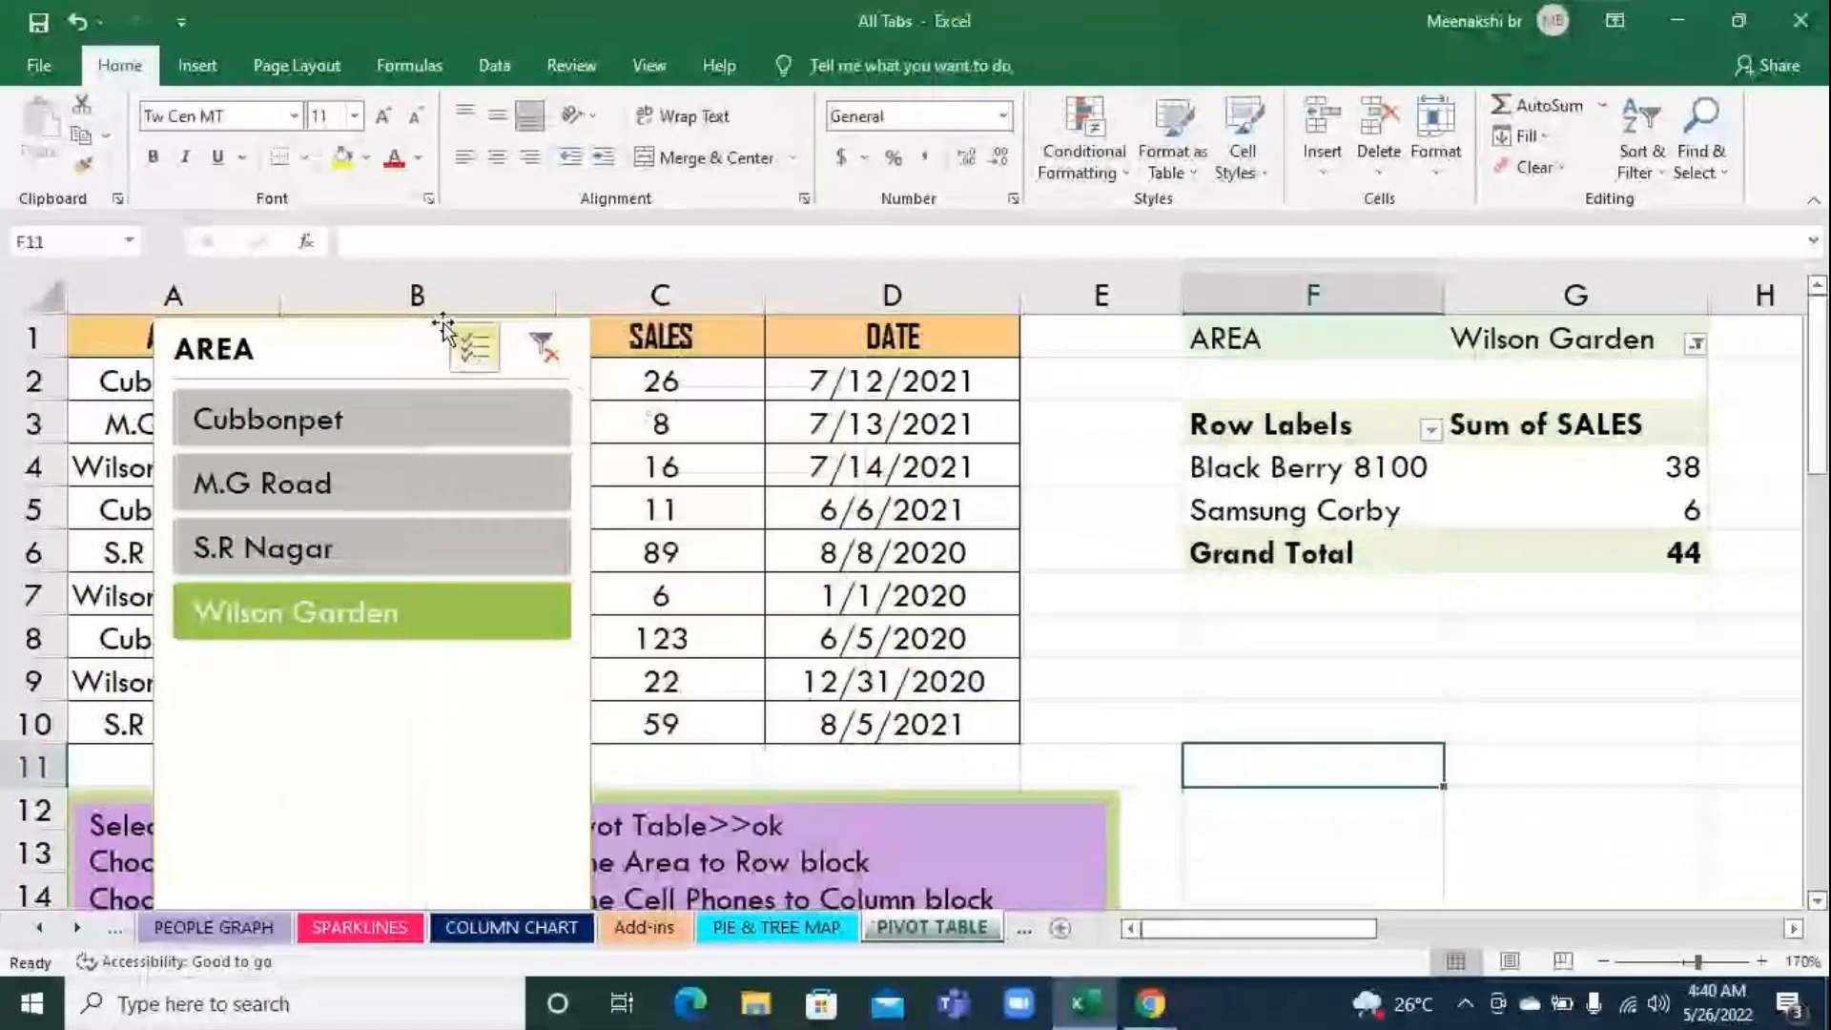
{"action": "left_click", "coordinate": [542, 347]}
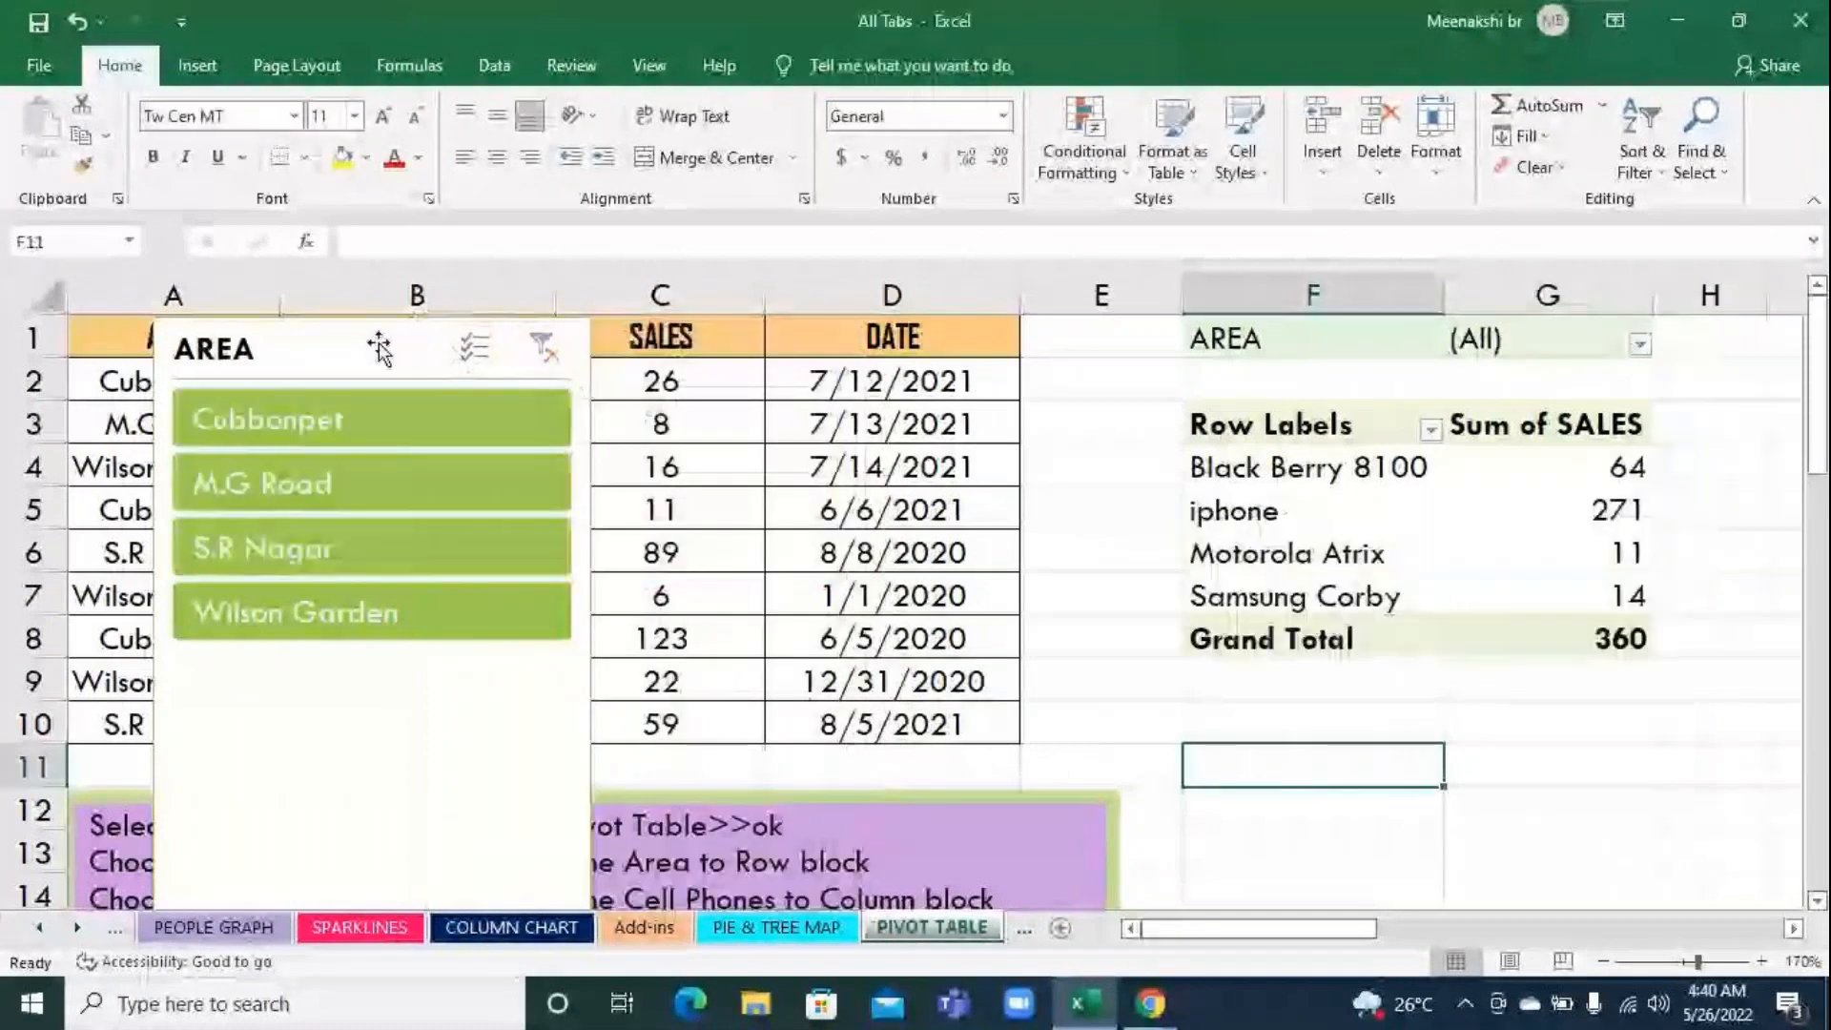
{"action": "key", "text": "Delete"}
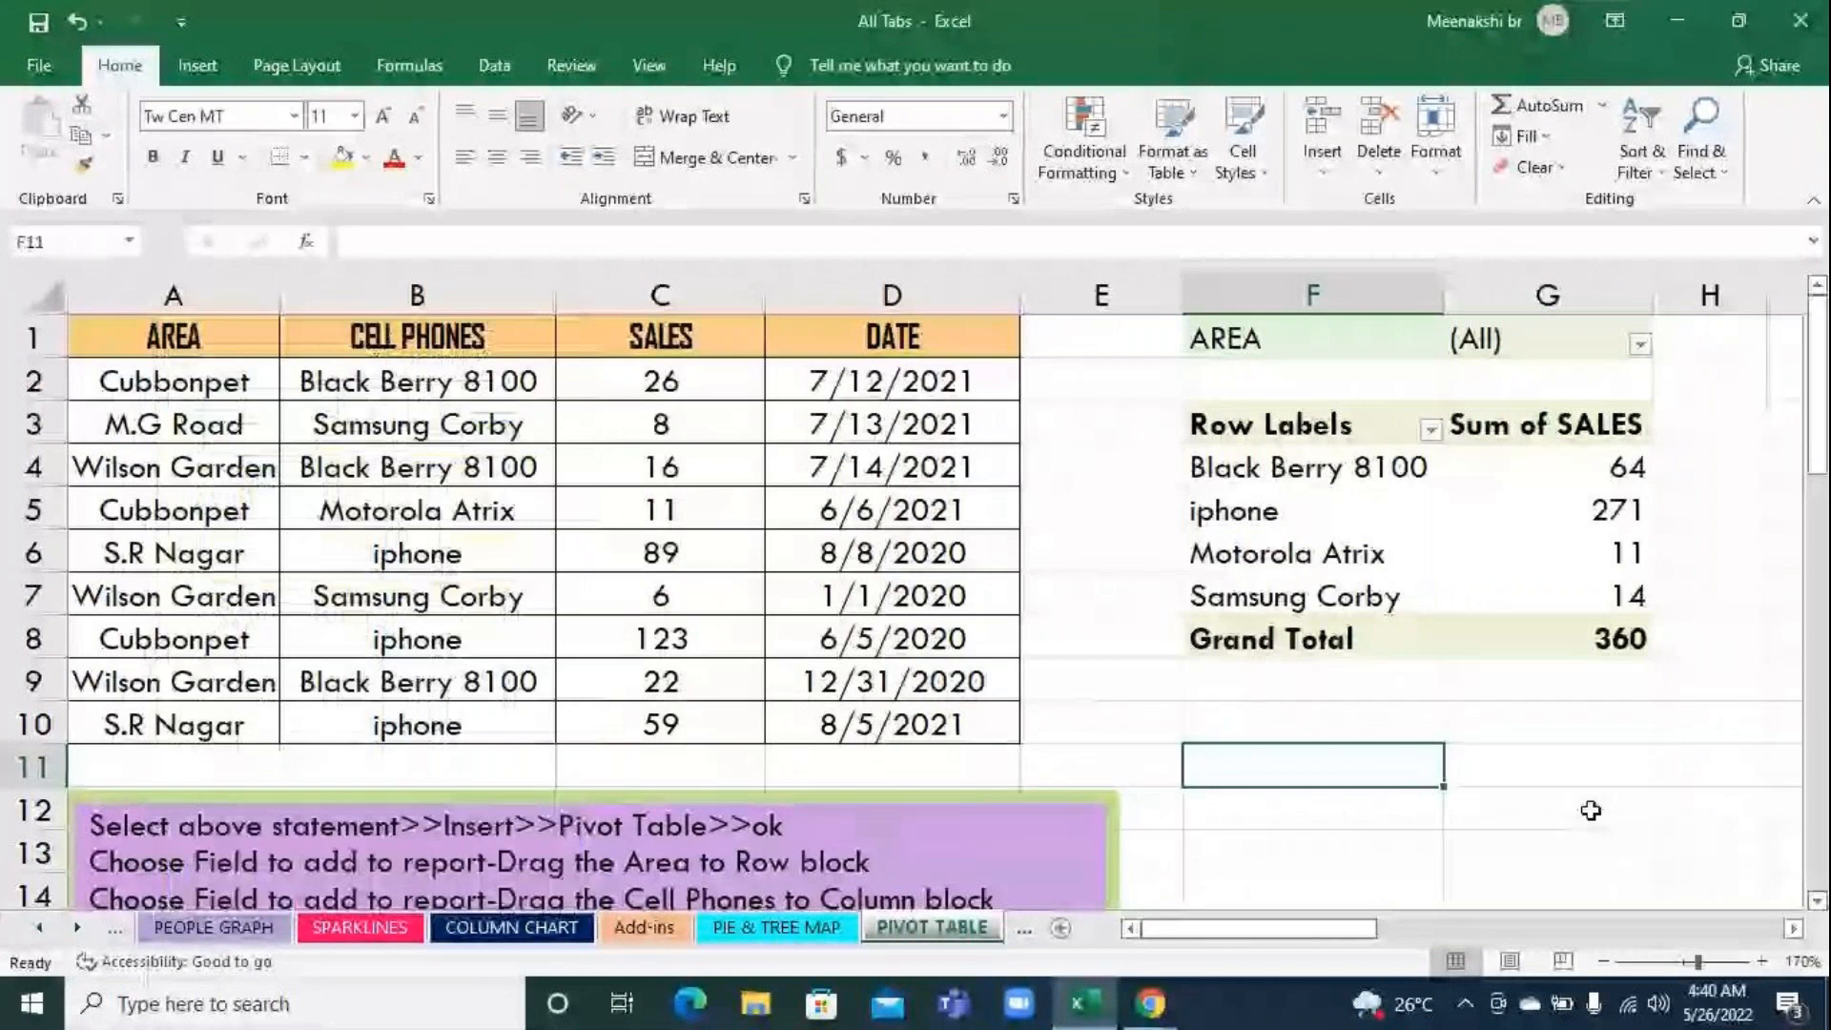
{"action": "left_click", "coordinate": [1522, 522]}
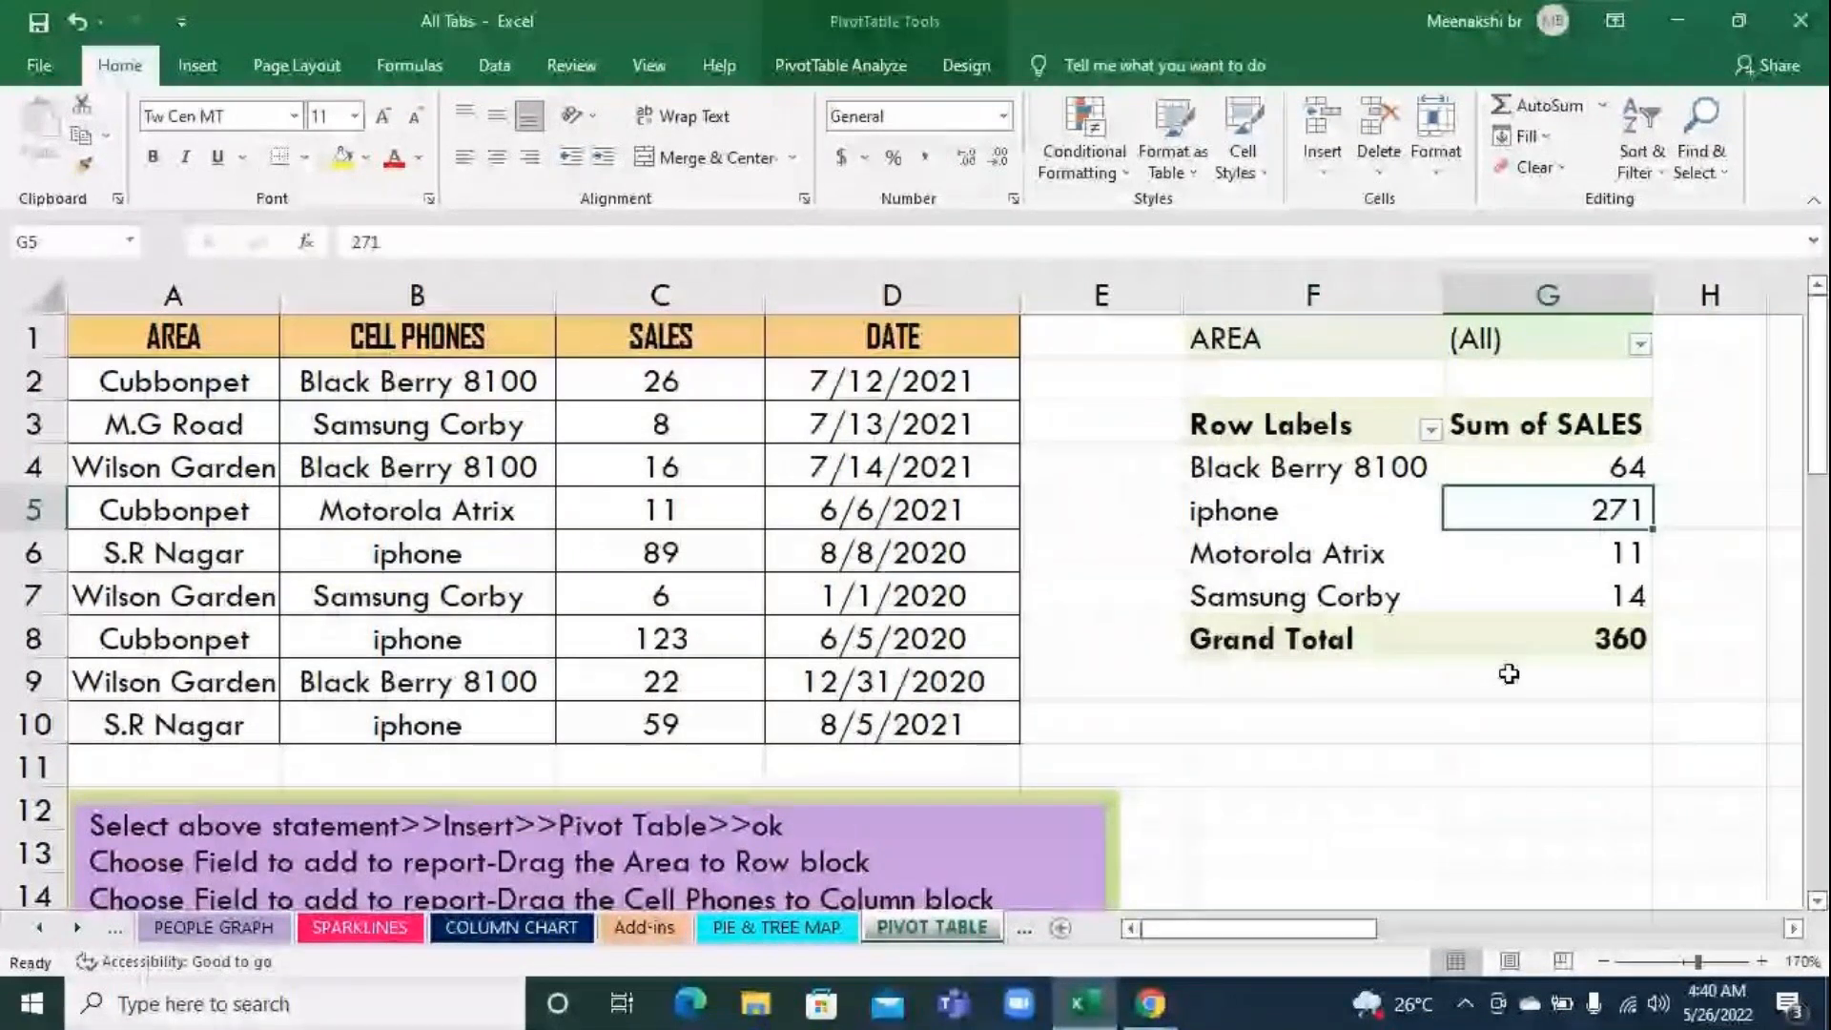
{"action": "left_click", "coordinate": [1524, 721]}
{"action": "left_click", "coordinate": [1548, 474]}
{"action": "left_click", "coordinate": [1551, 720]}
{"action": "left_click", "coordinate": [1535, 760]}
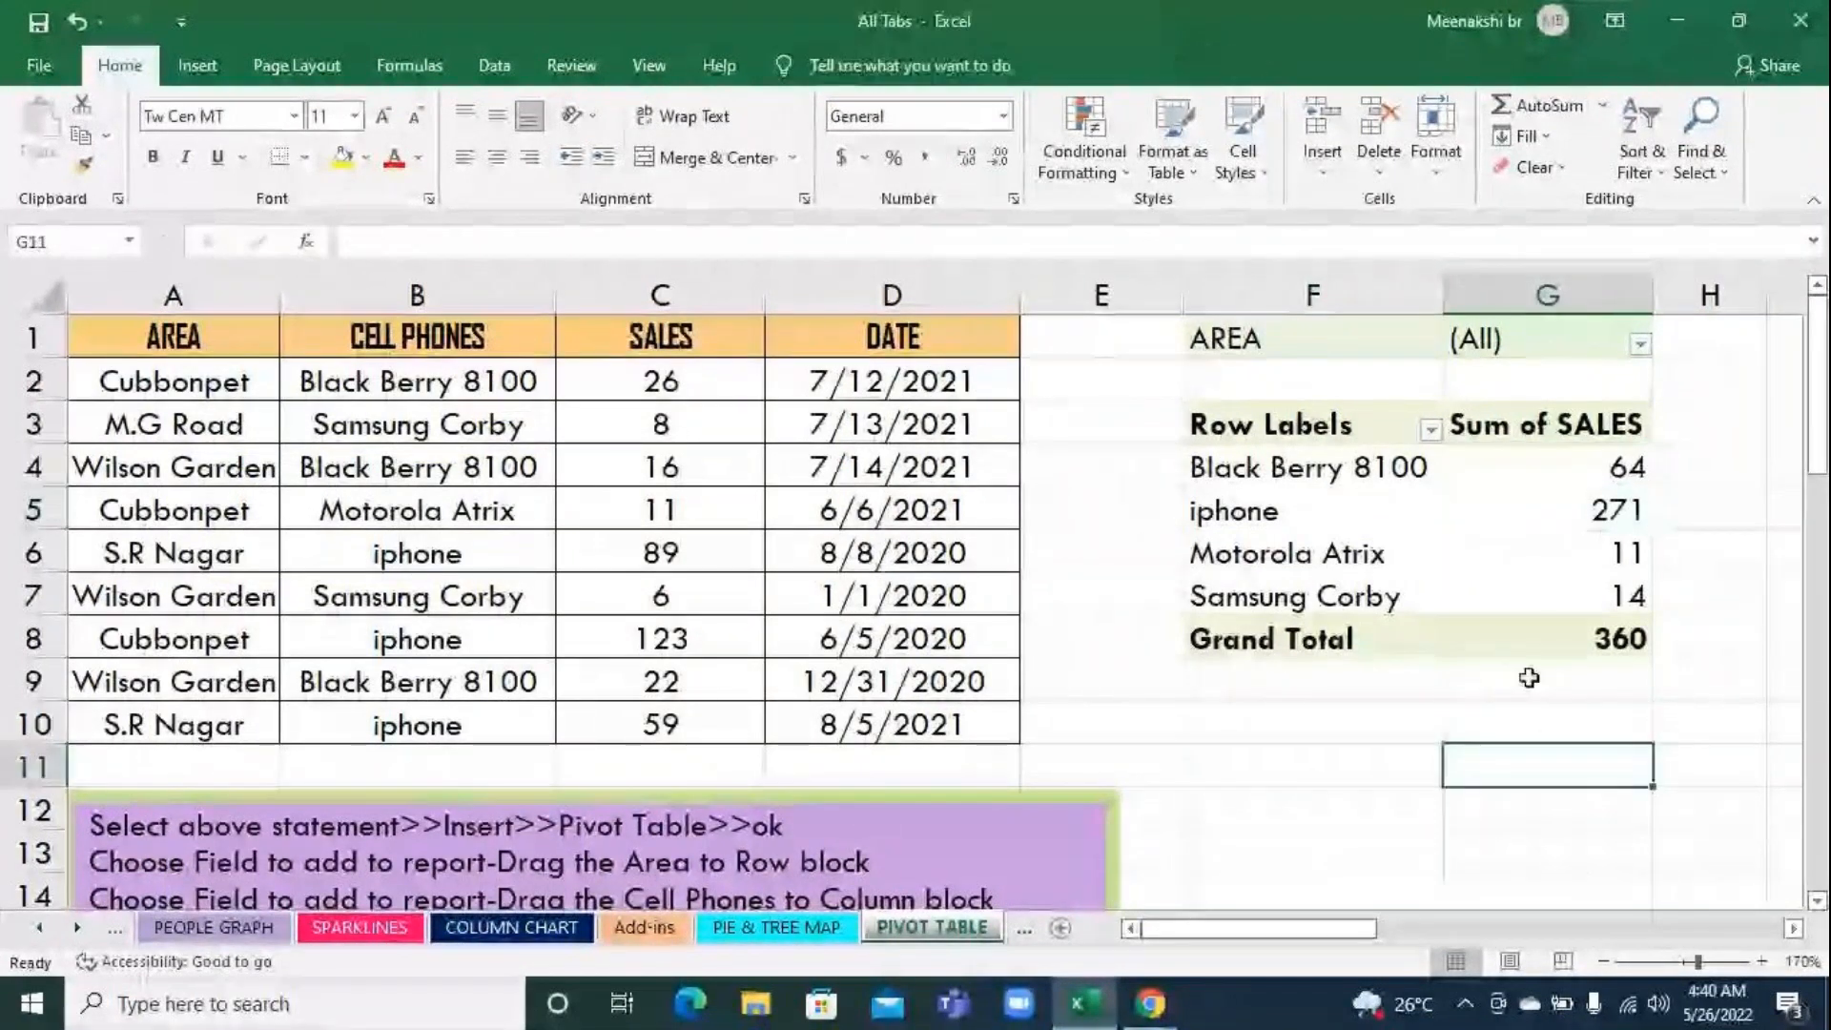
{"action": "left_click", "coordinate": [1528, 557]}
{"action": "left_click", "coordinate": [1522, 520]}
{"action": "left_click", "coordinate": [1561, 770]}
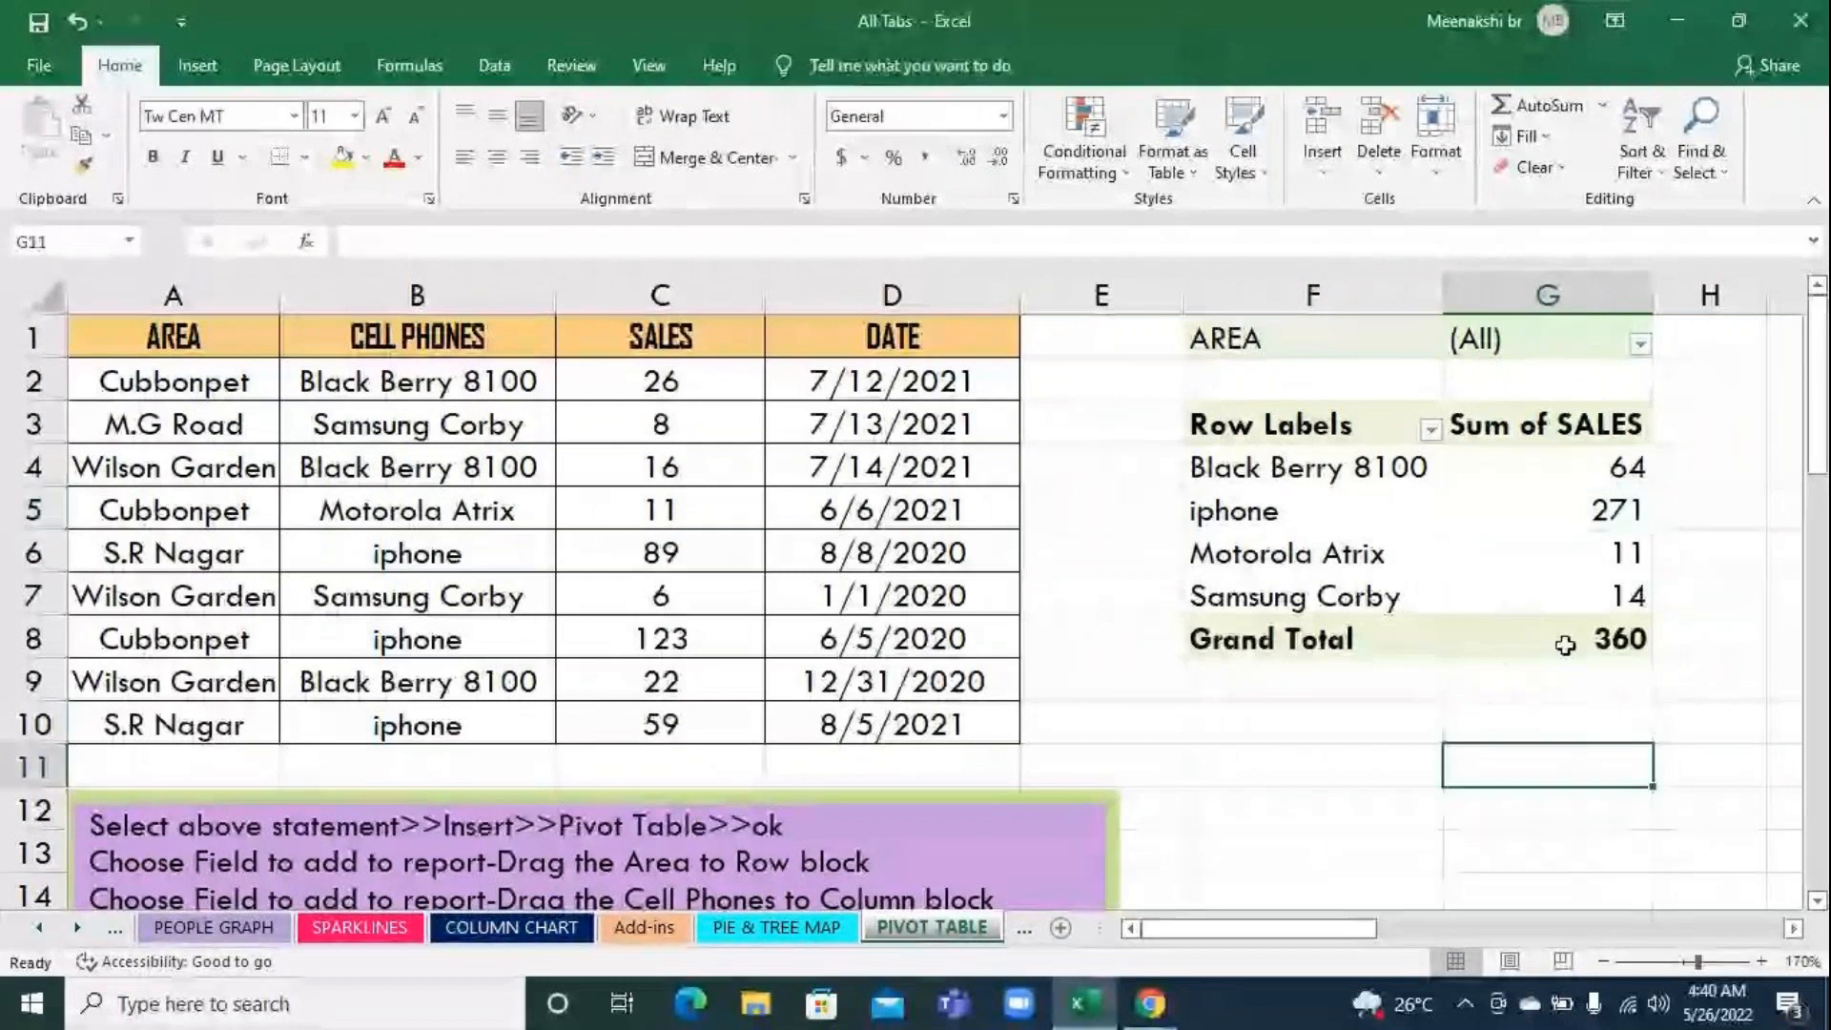
{"action": "left_click", "coordinate": [1563, 722]}
{"action": "left_click", "coordinate": [1569, 760]}
{"action": "left_click", "coordinate": [1570, 535]}
{"action": "left_click", "coordinate": [1578, 757]}
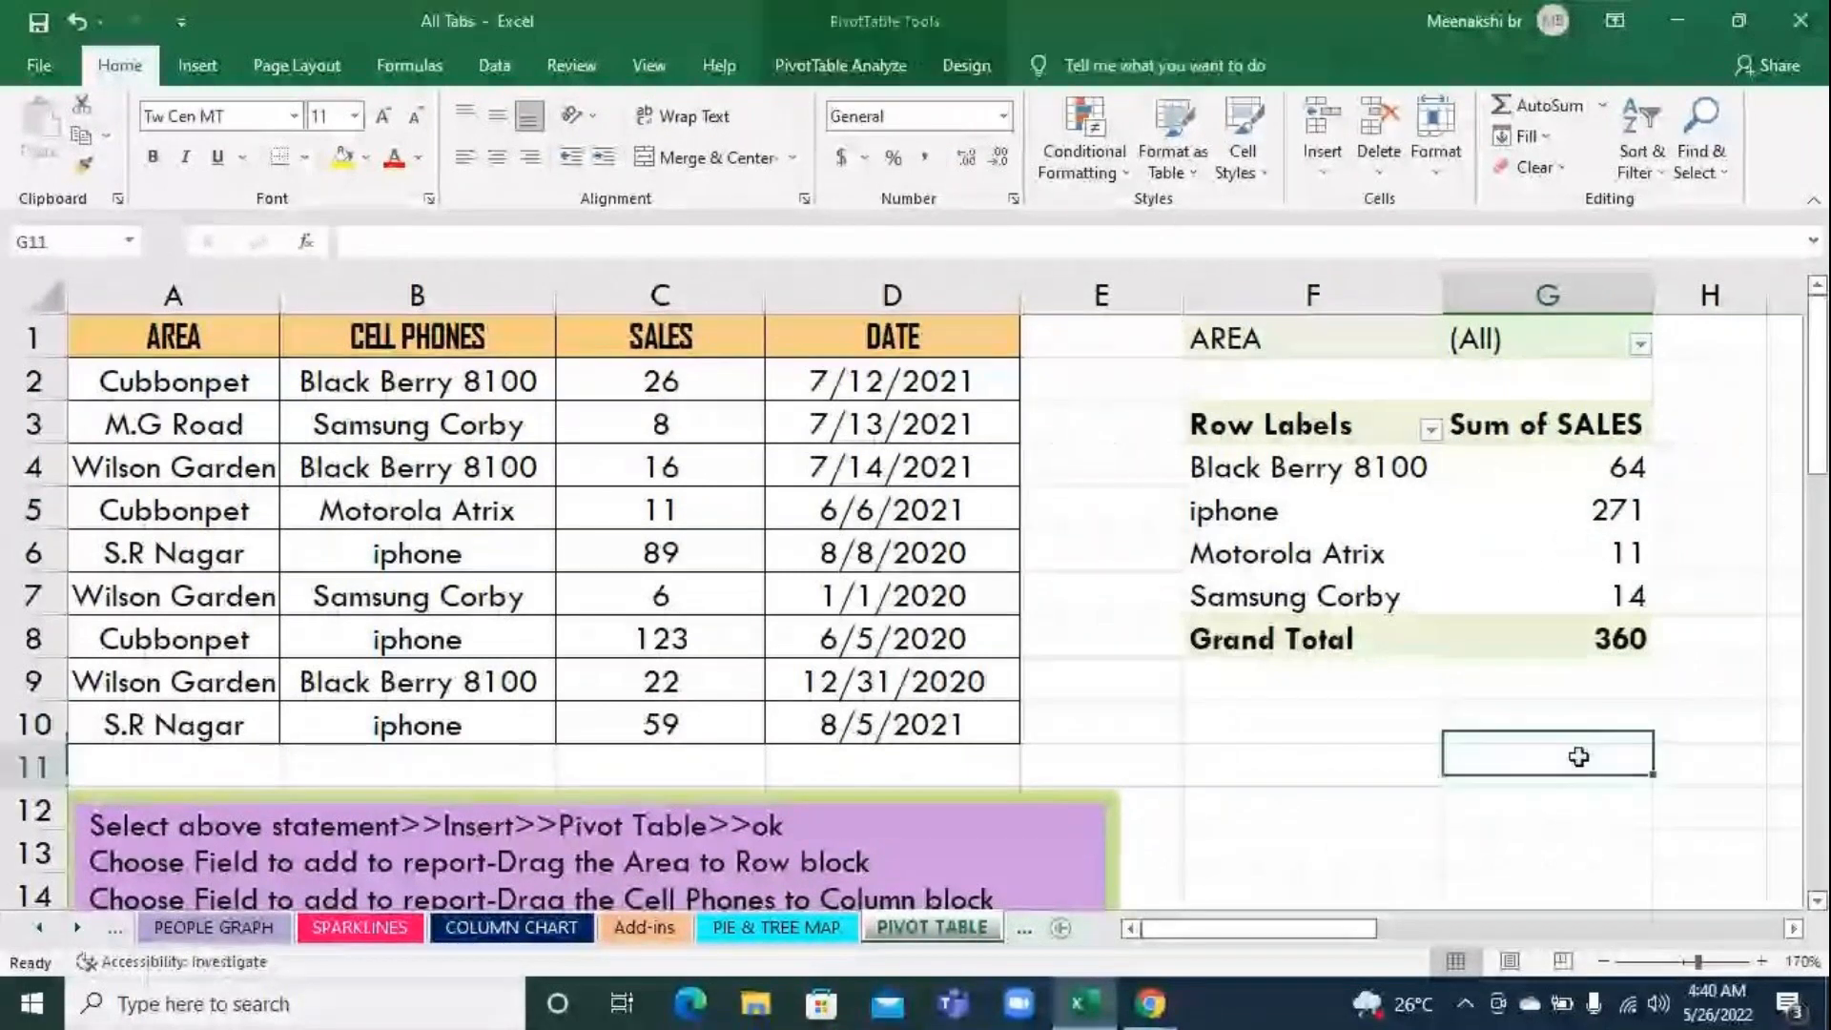
Insert slicers for the AREA, CELL PHONES and SALES fields of the pivot table
{"action": "left_click", "coordinate": [1565, 599]}
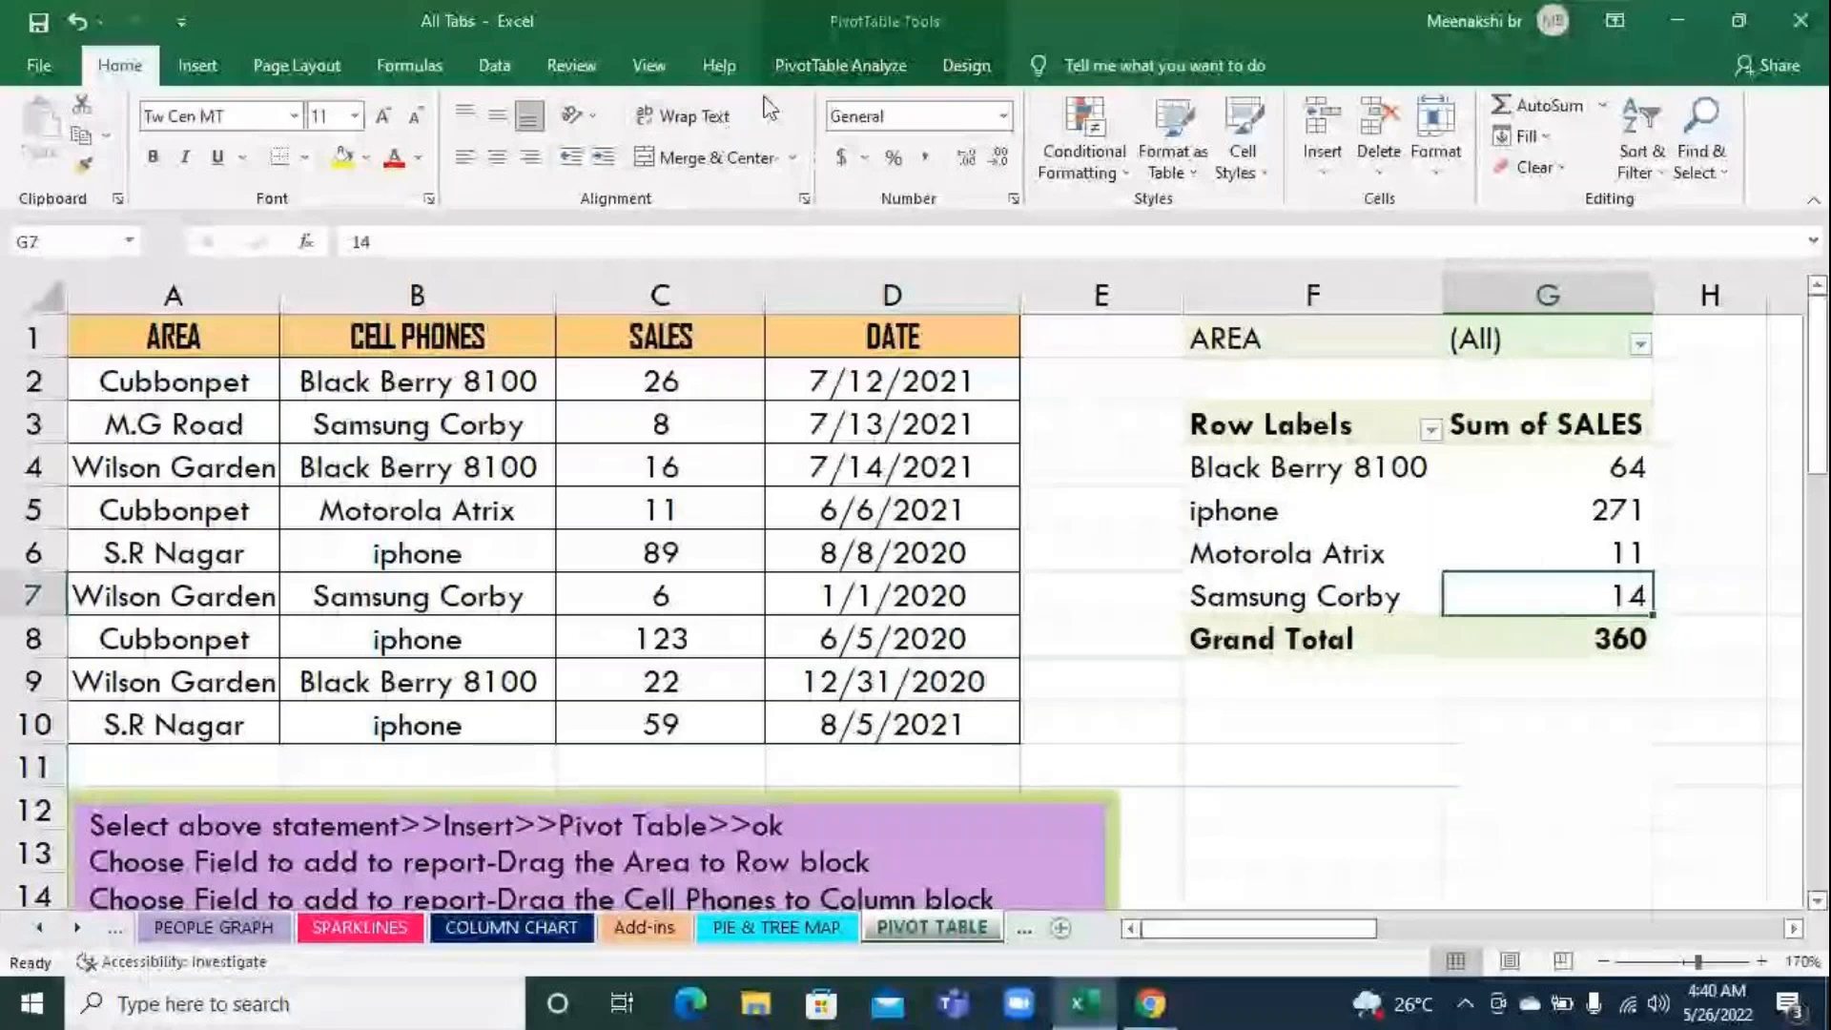
{"action": "left_click", "coordinate": [799, 84]}
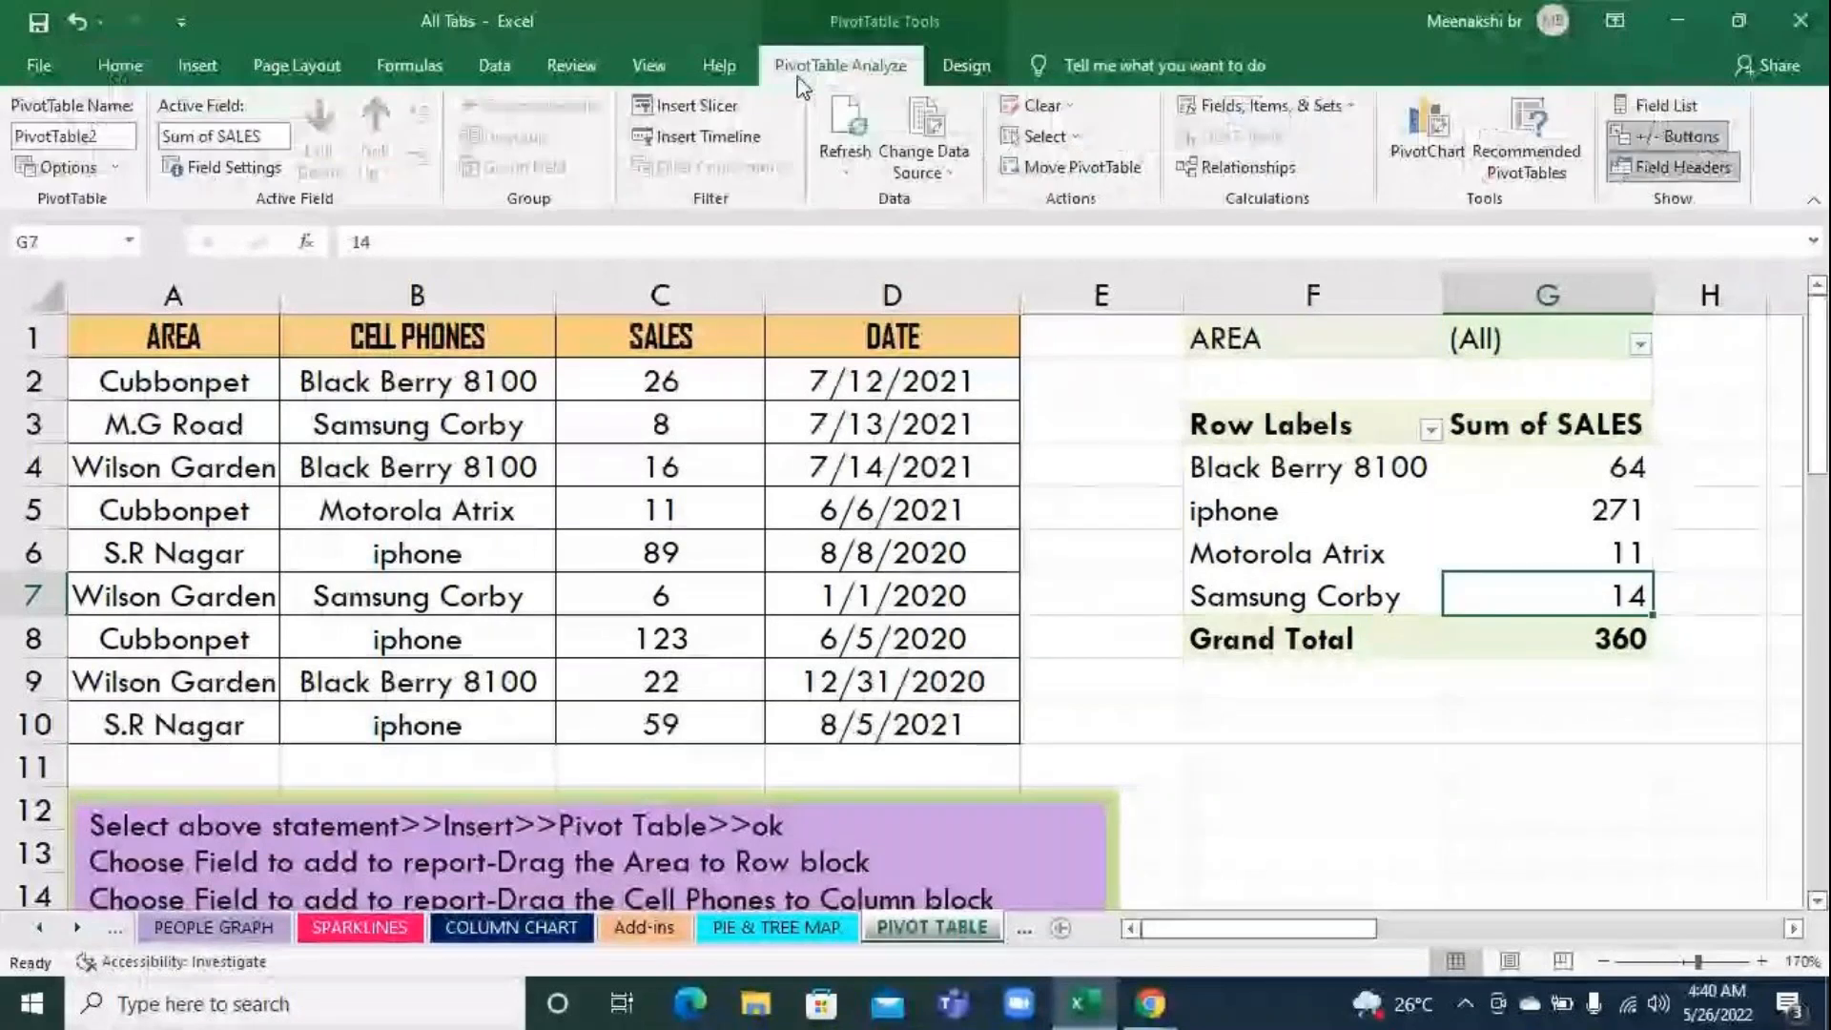
{"action": "left_click", "coordinate": [708, 110]}
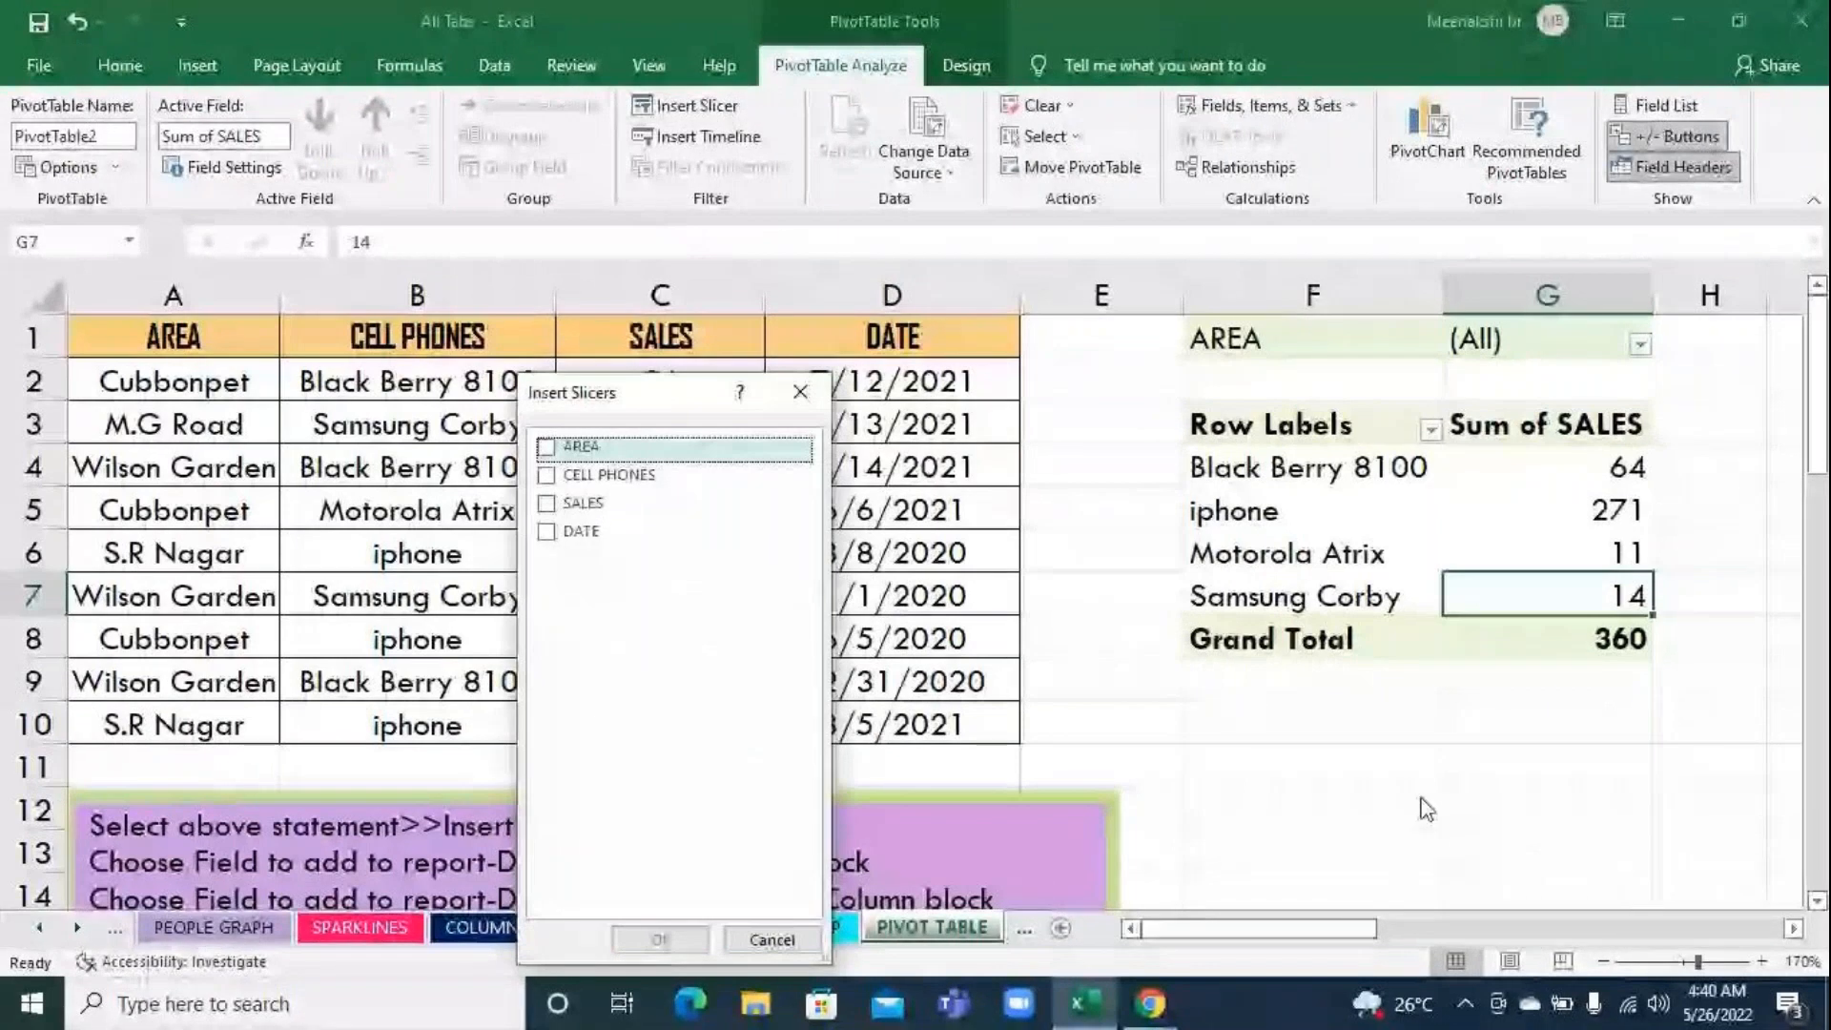
{"action": "left_click", "coordinate": [546, 446]}
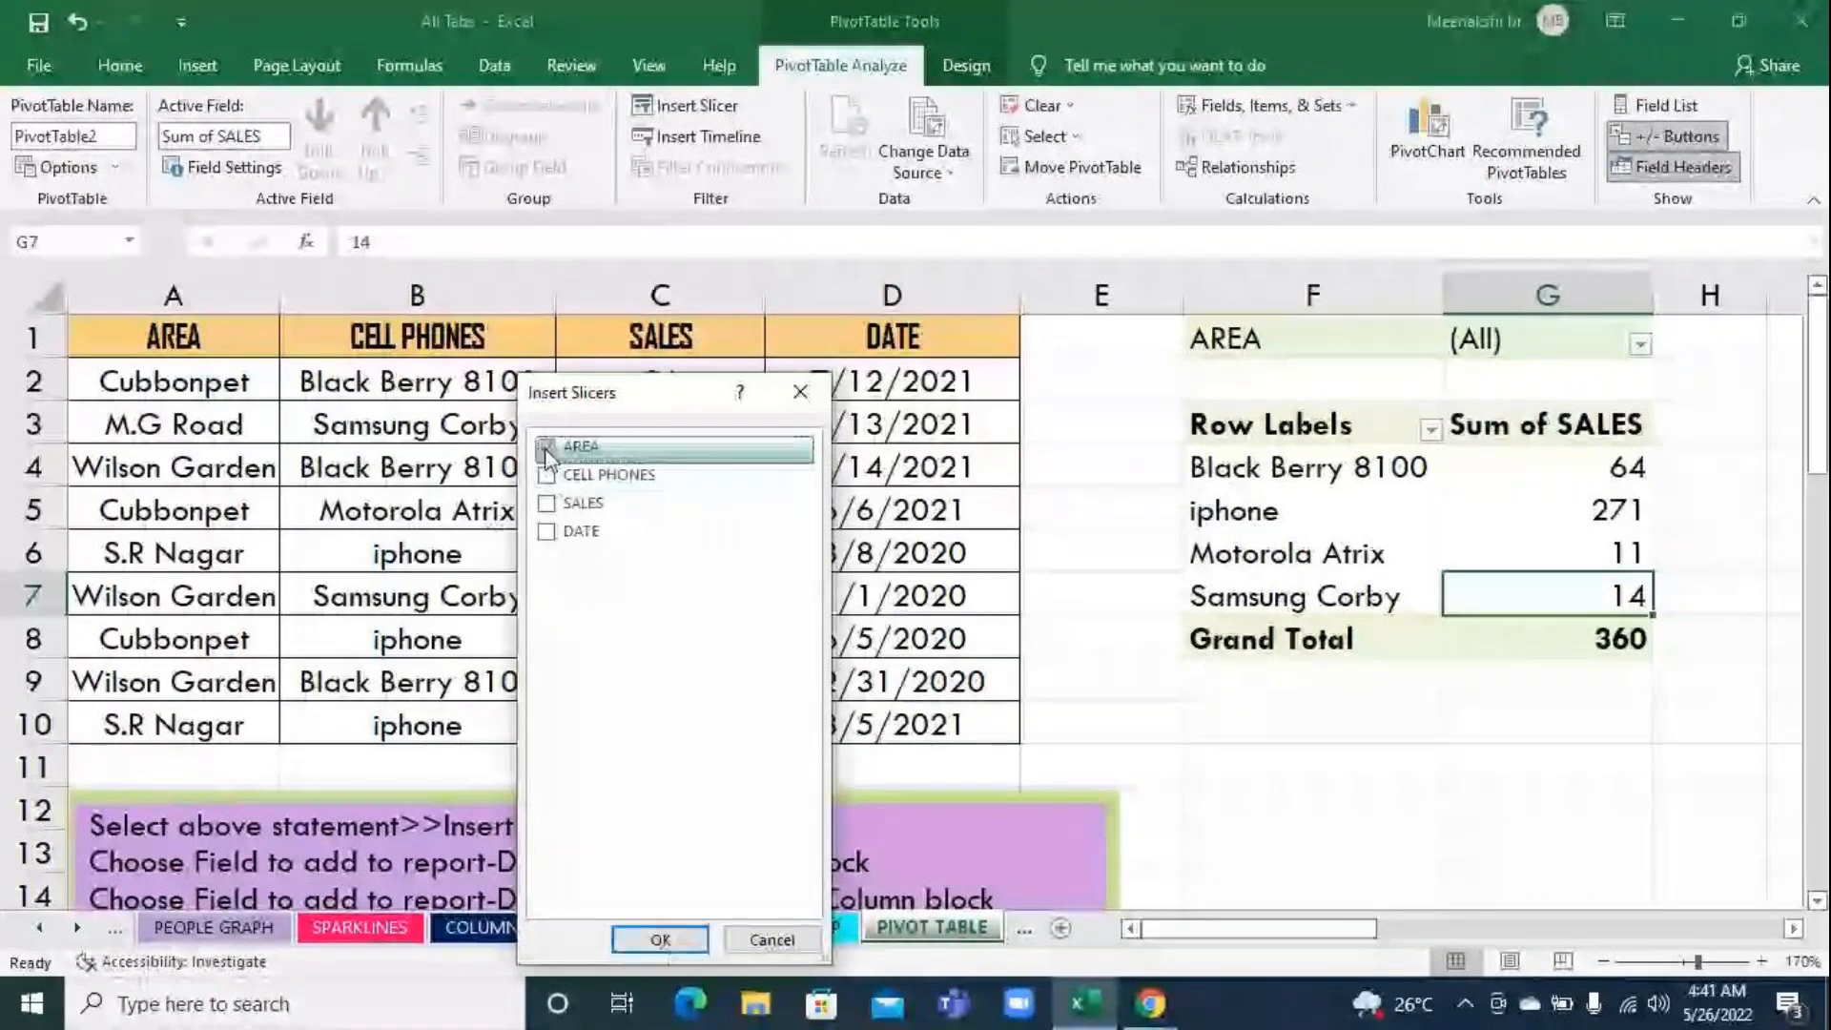
{"action": "left_click", "coordinate": [546, 475]}
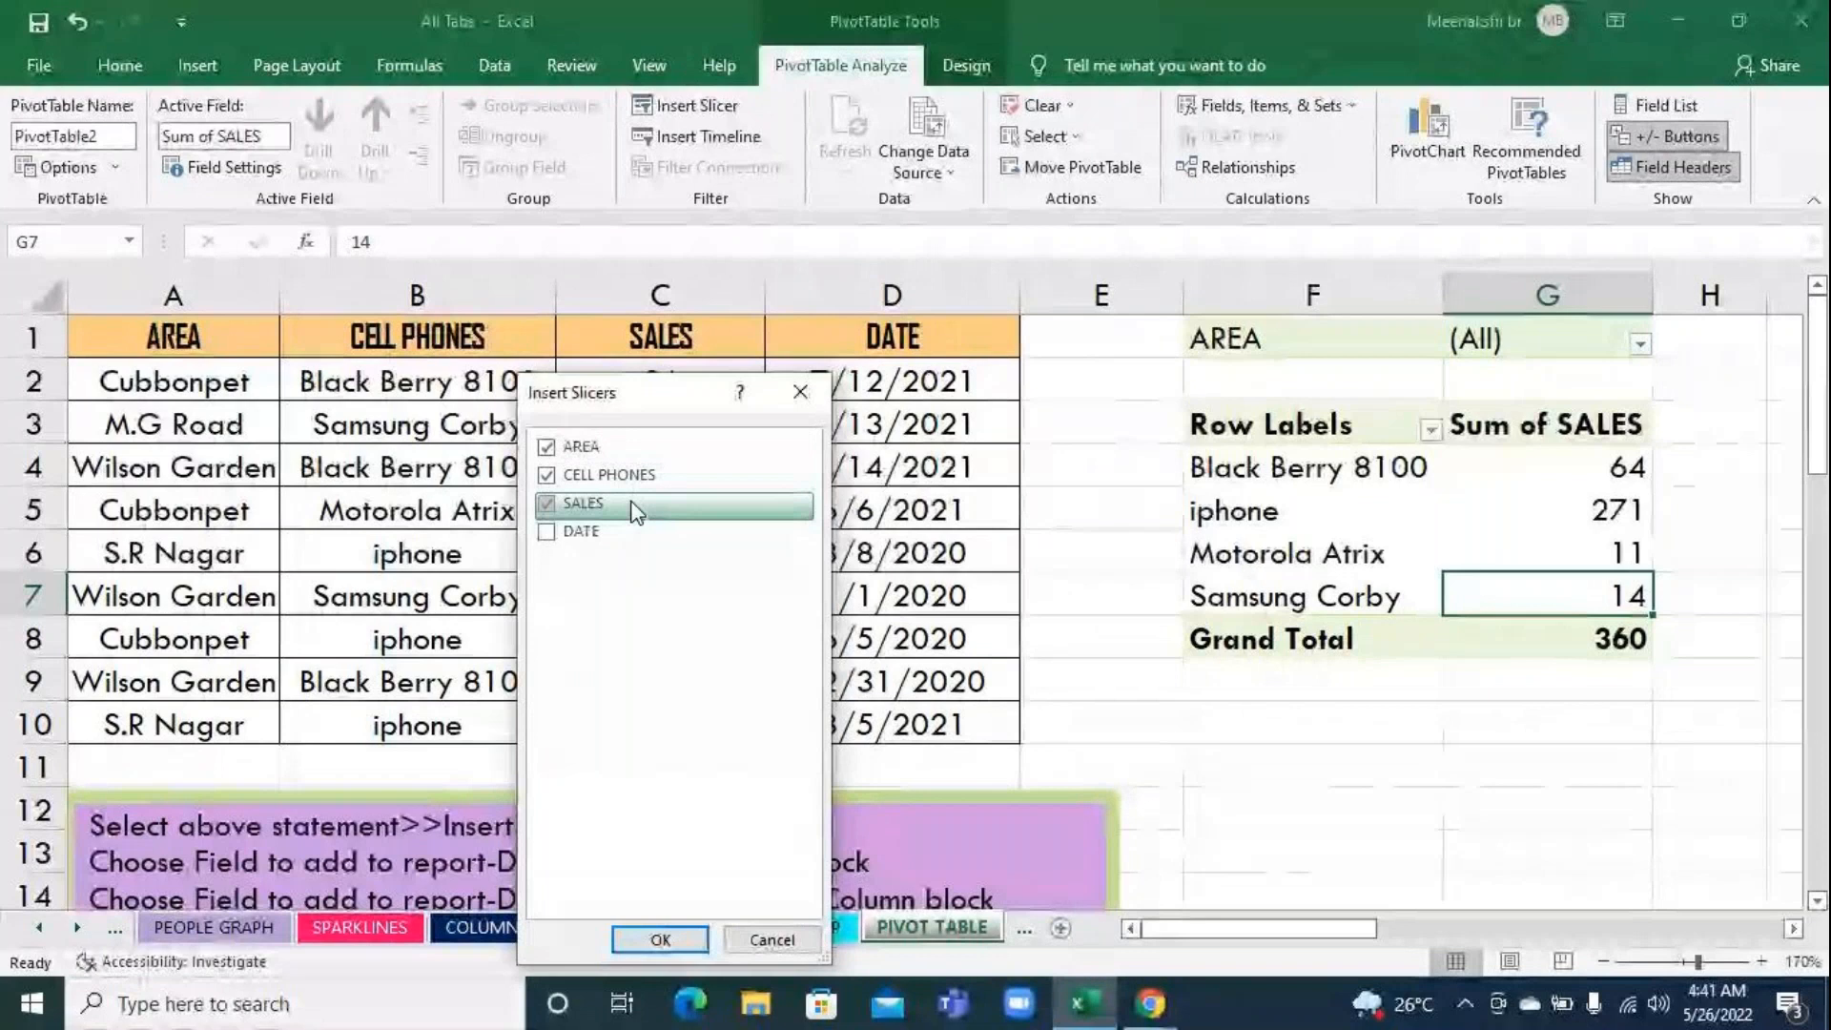
{"action": "left_click", "coordinate": [658, 938]}
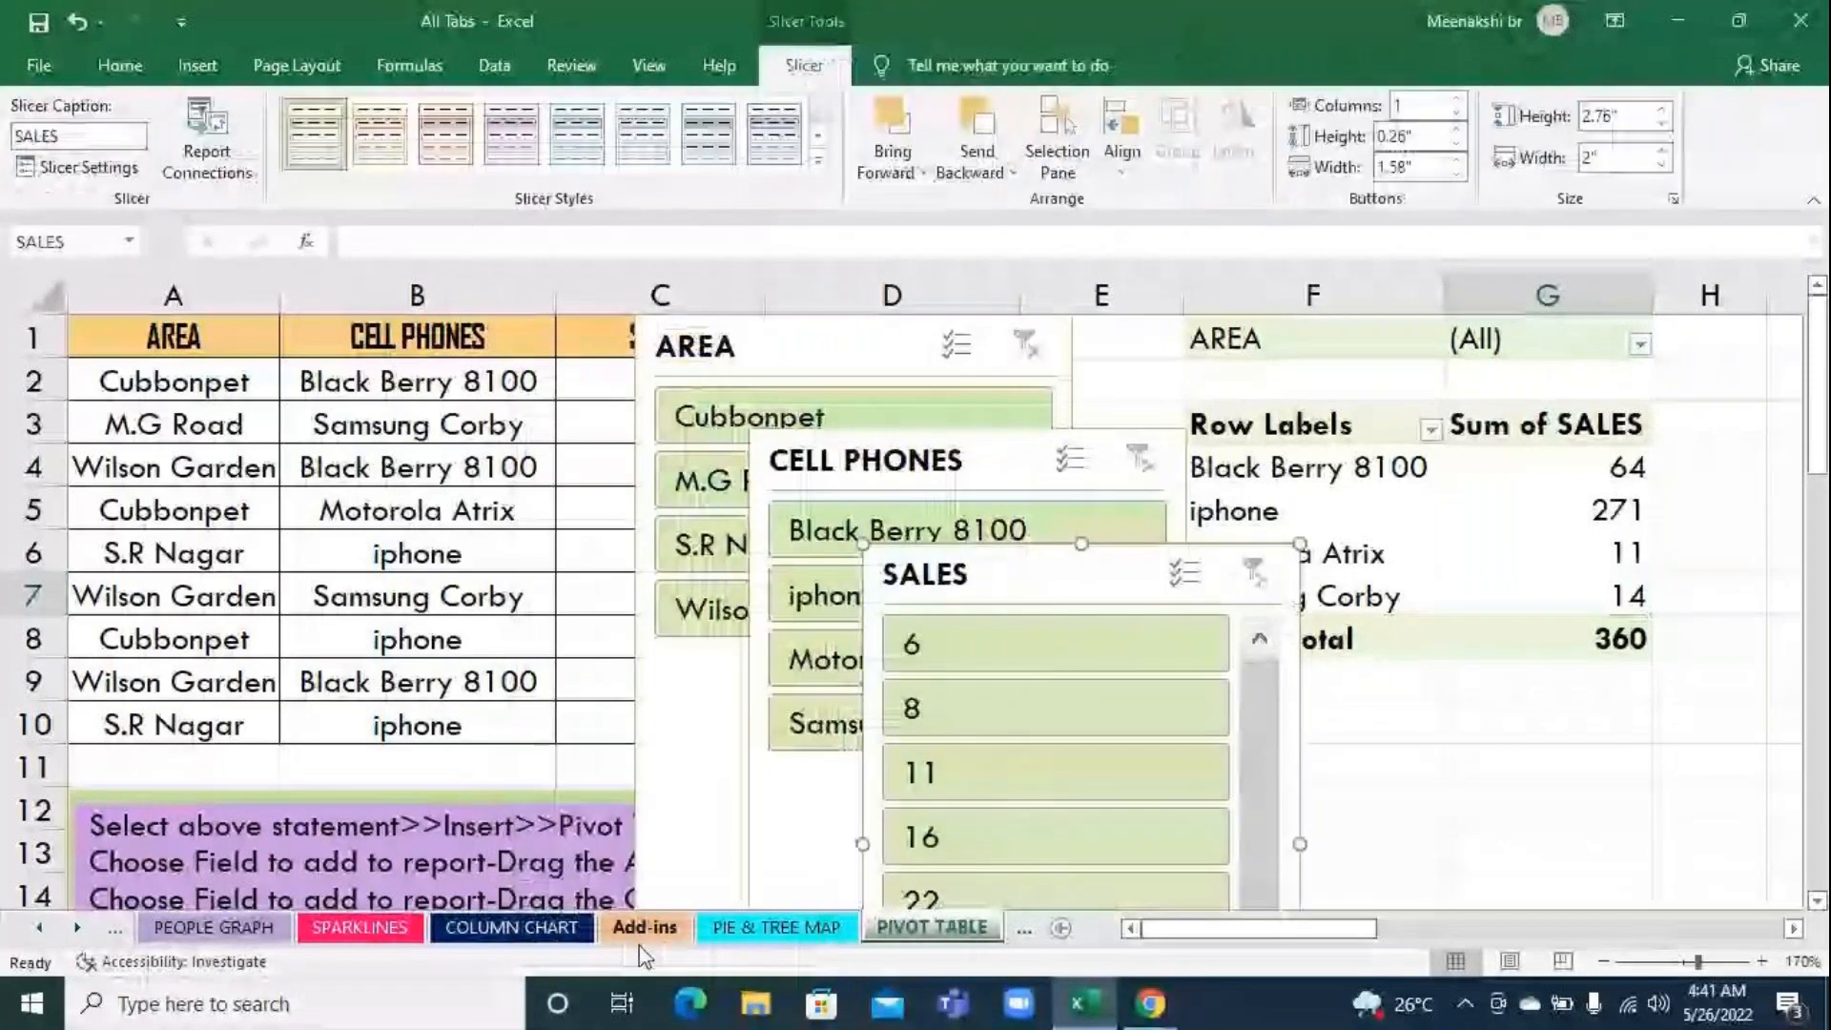
Arrange the slicers over the source data in the order AREA, SALES, CELL PHONES, overlapping slightly and clear of the pivot table
{"action": "left_click_drag", "start_coordinate": [829, 346], "coordinate": [472, 346]}
{"action": "left_click_drag", "start_coordinate": [801, 458], "coordinate": [626, 356]}
{"action": "left_click", "coordinate": [1005, 578]}
{"action": "left_click_drag", "start_coordinate": [1005, 578], "coordinate": [1005, 528]}
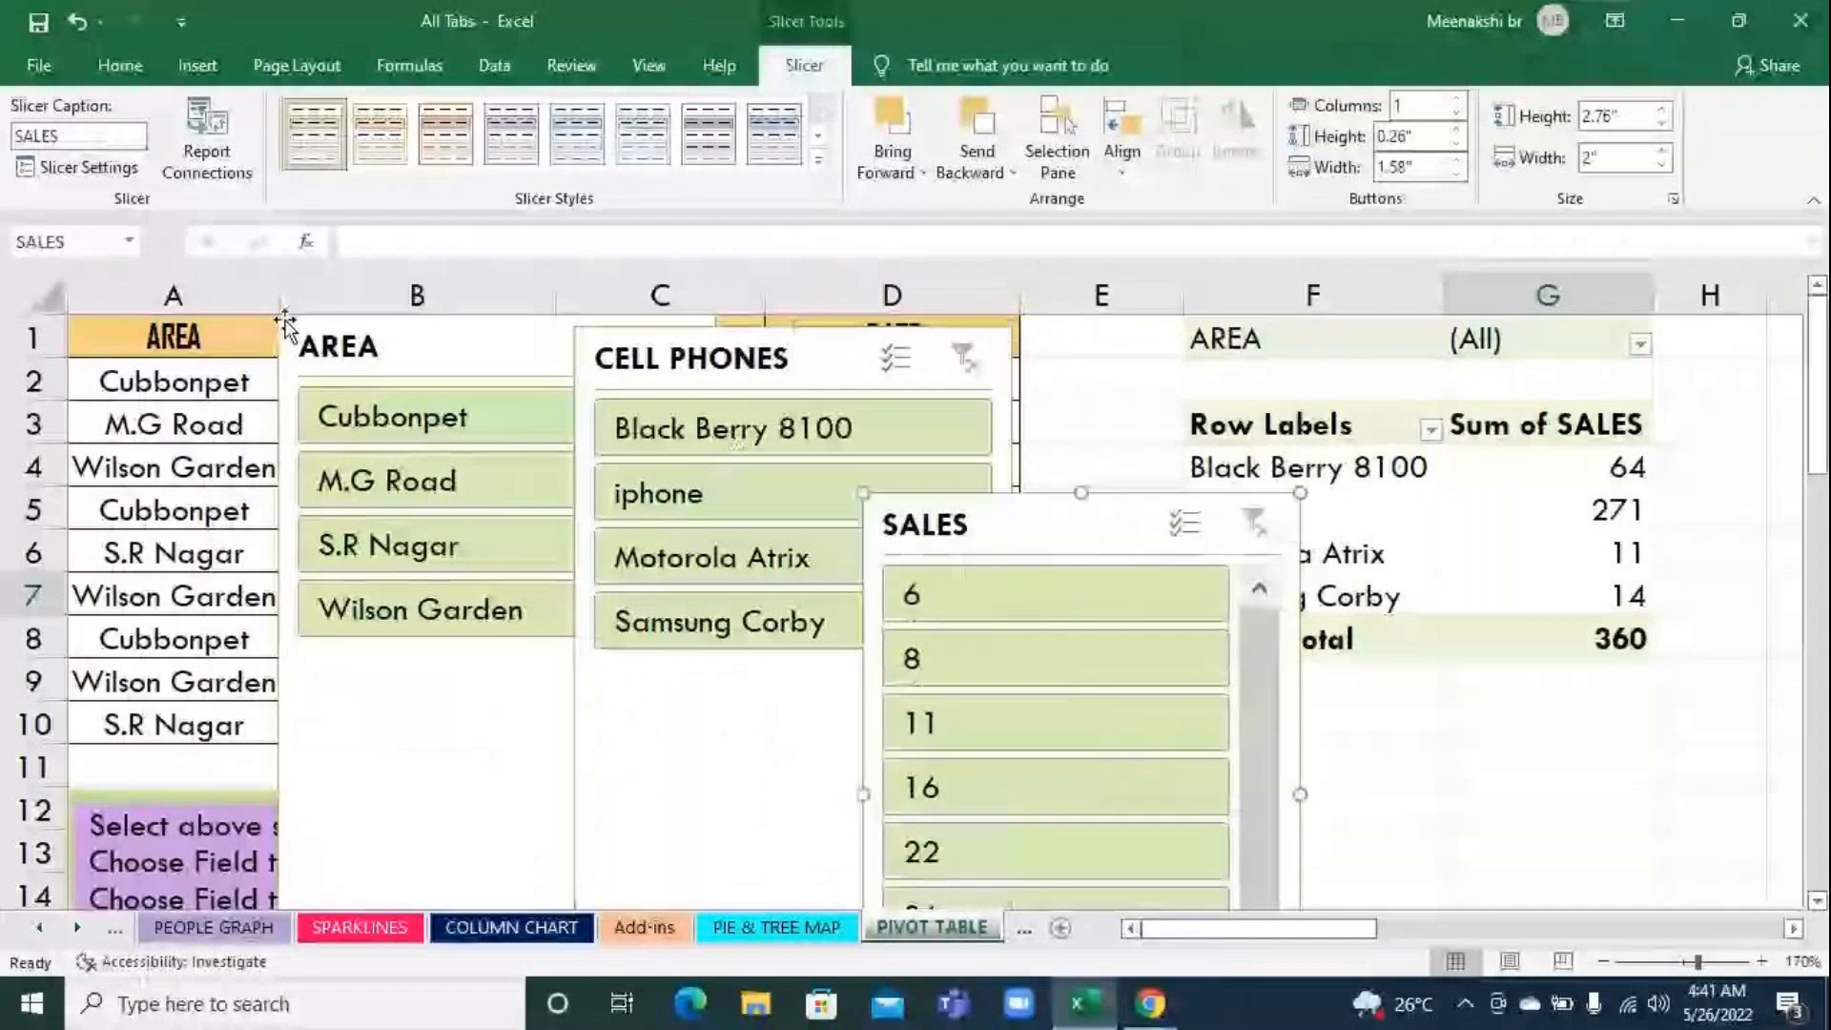
{"action": "left_click_drag", "start_coordinate": [346, 340], "coordinate": [154, 343]}
{"action": "left_click_drag", "start_coordinate": [576, 360], "coordinate": [345, 296]}
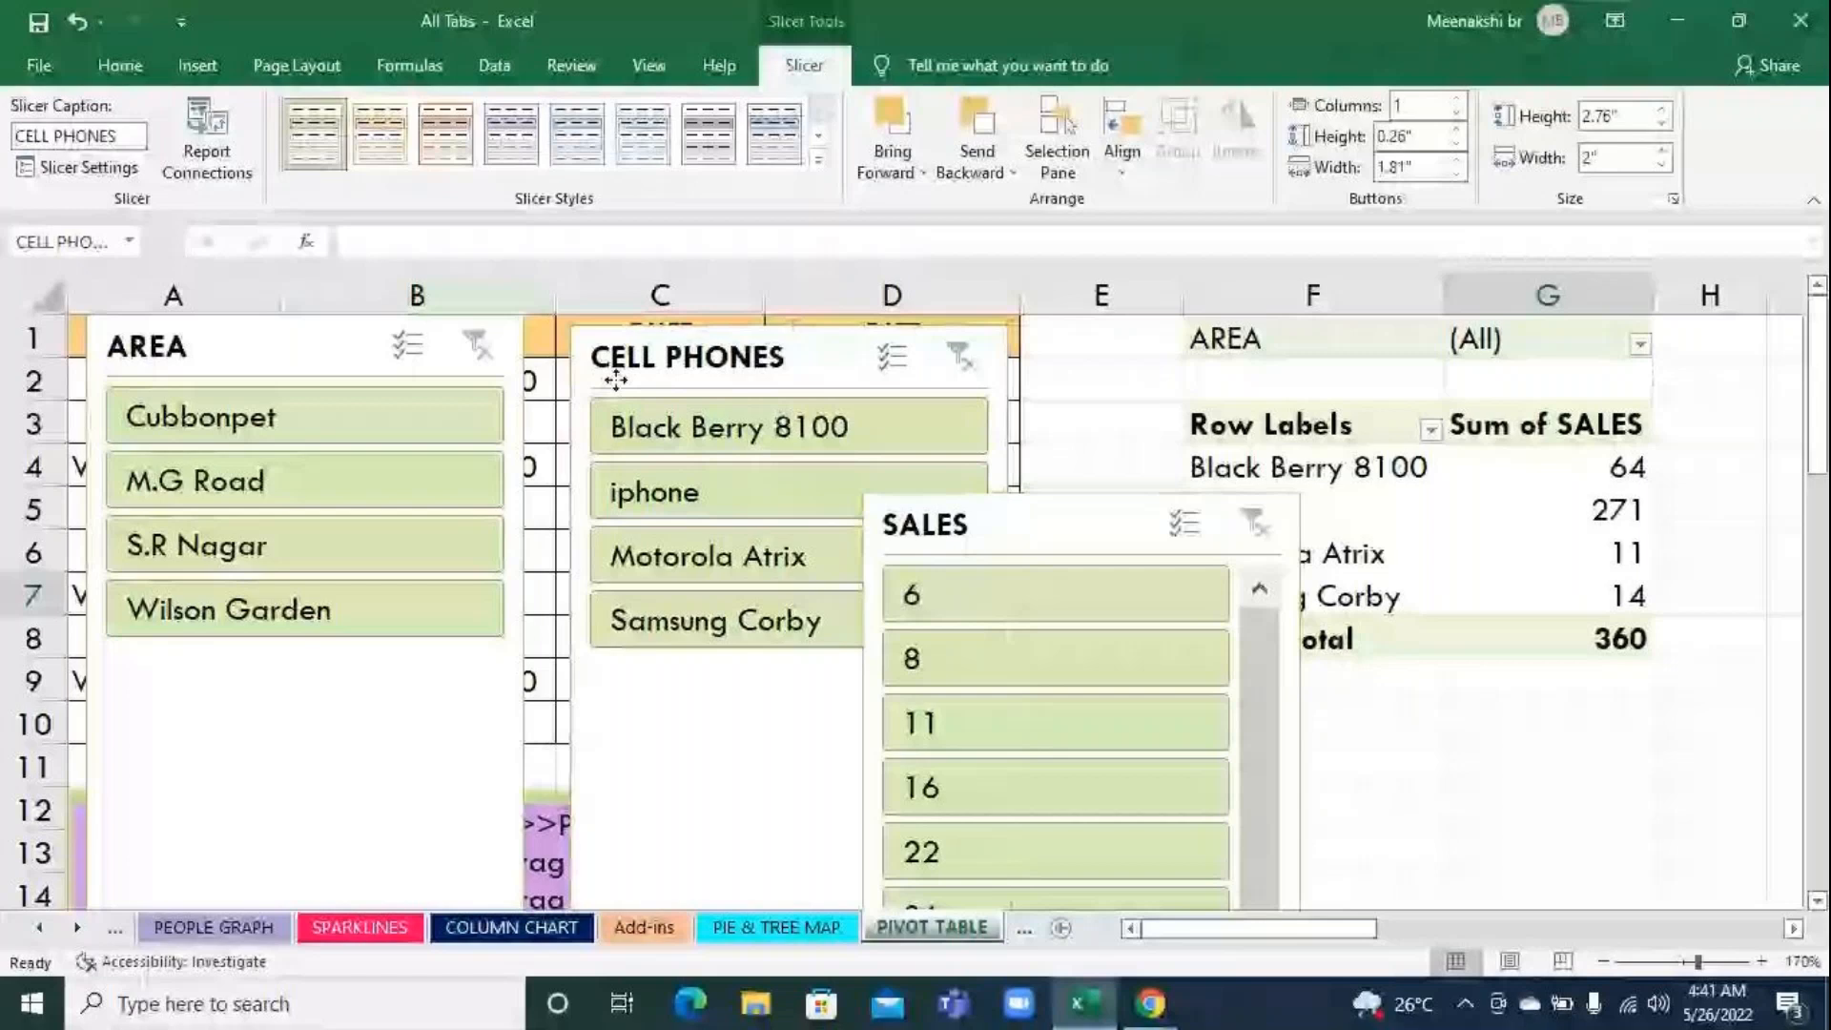
{"action": "left_click_drag", "start_coordinate": [605, 368], "coordinate": [1089, 560]}
{"action": "left_click_drag", "start_coordinate": [926, 534], "coordinate": [420, 362]}
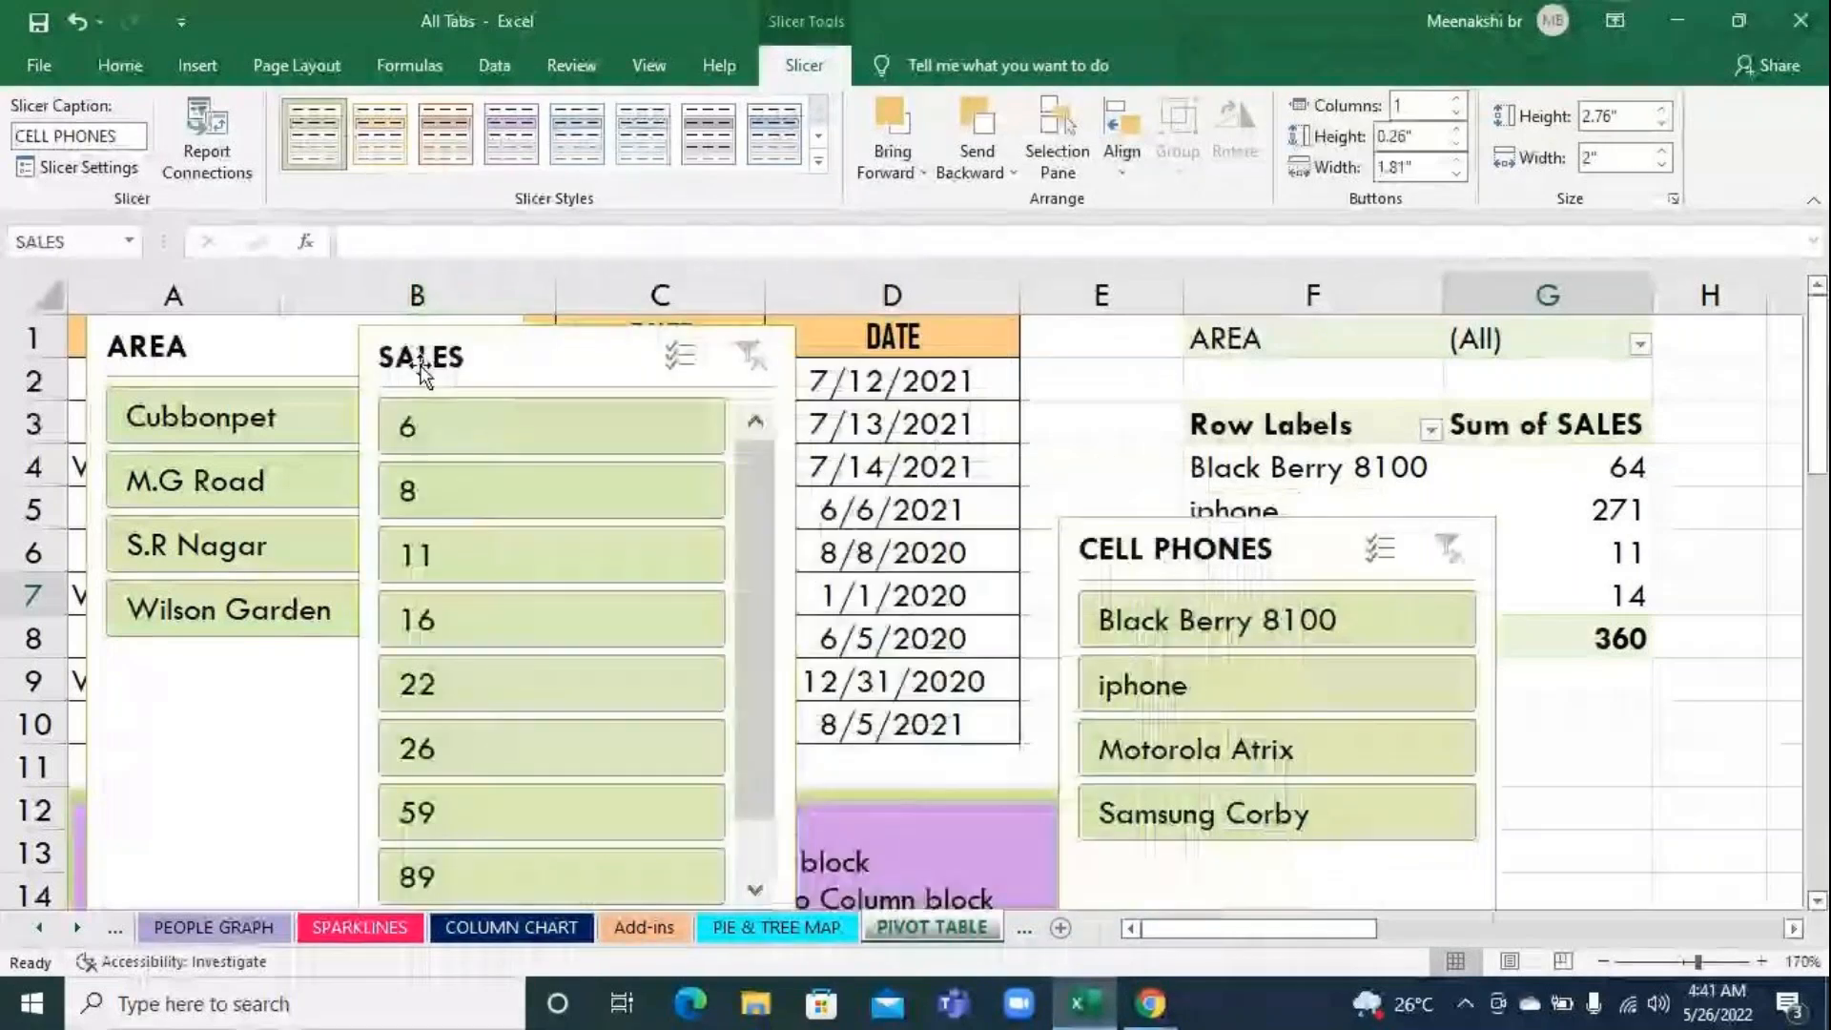
{"action": "left_click_drag", "start_coordinate": [1129, 541], "coordinate": [877, 377]}
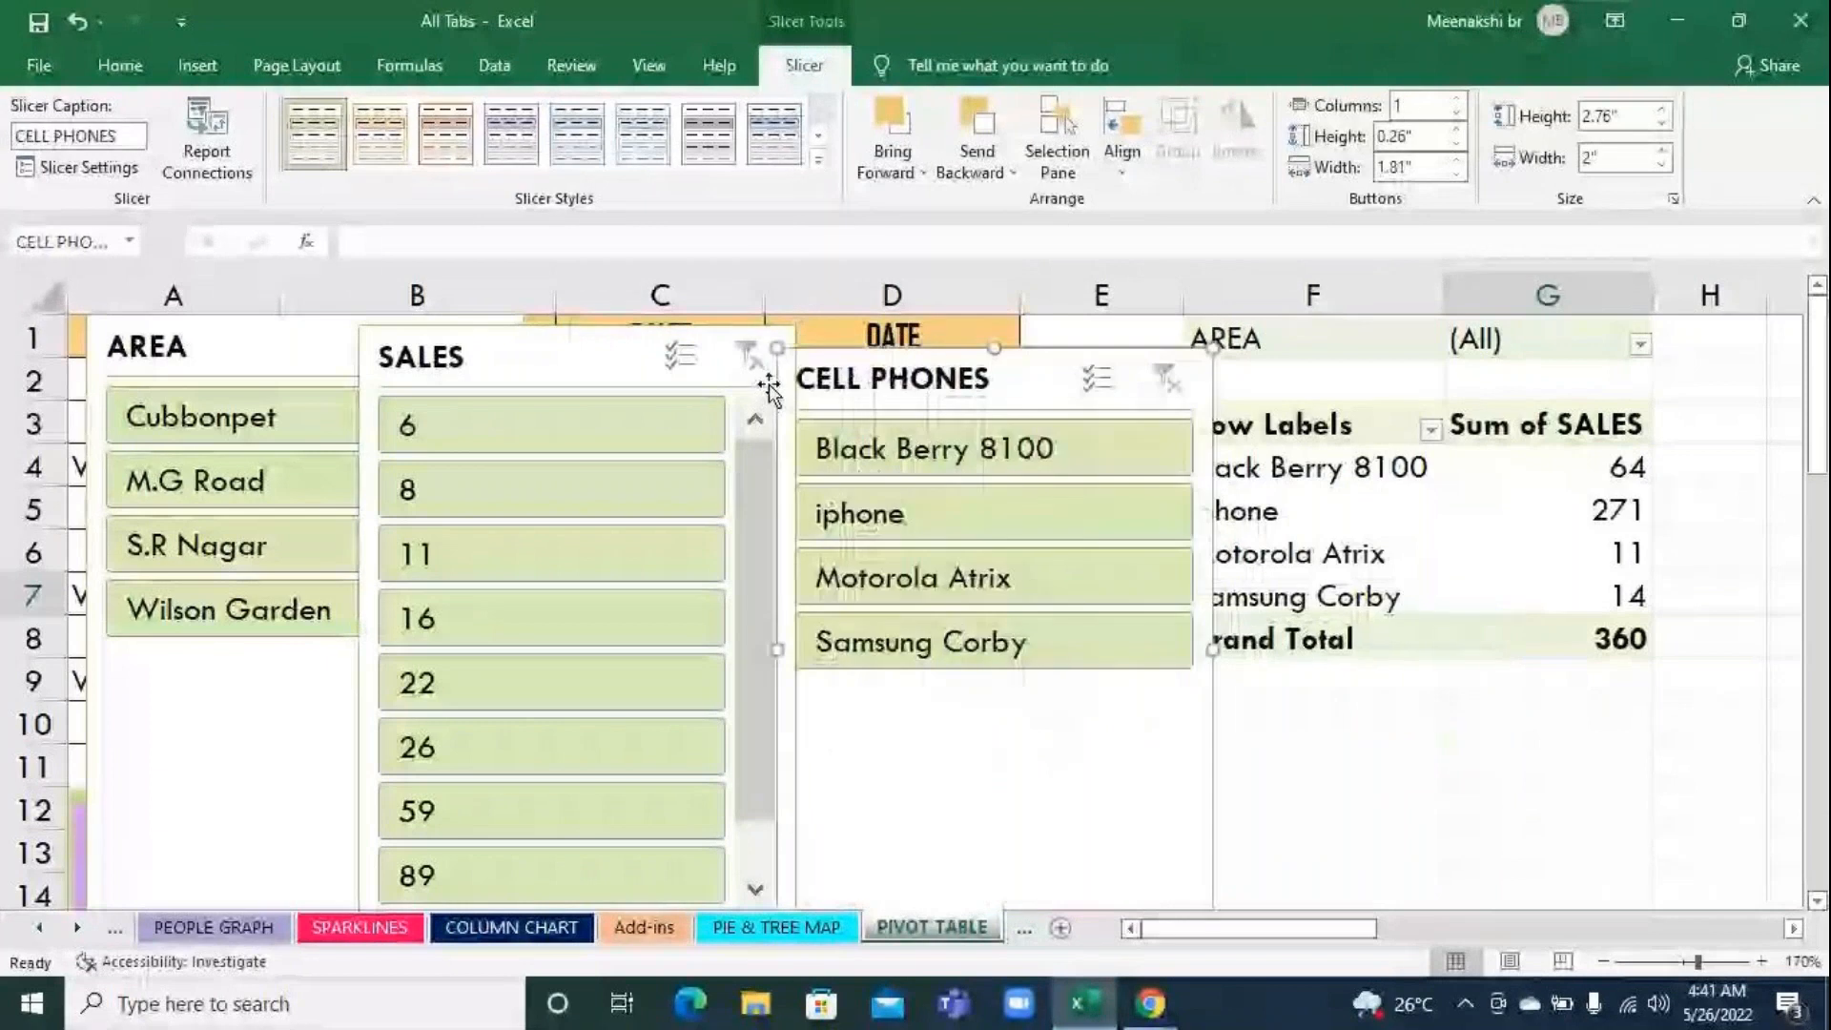
{"action": "left_click", "coordinate": [896, 179]}
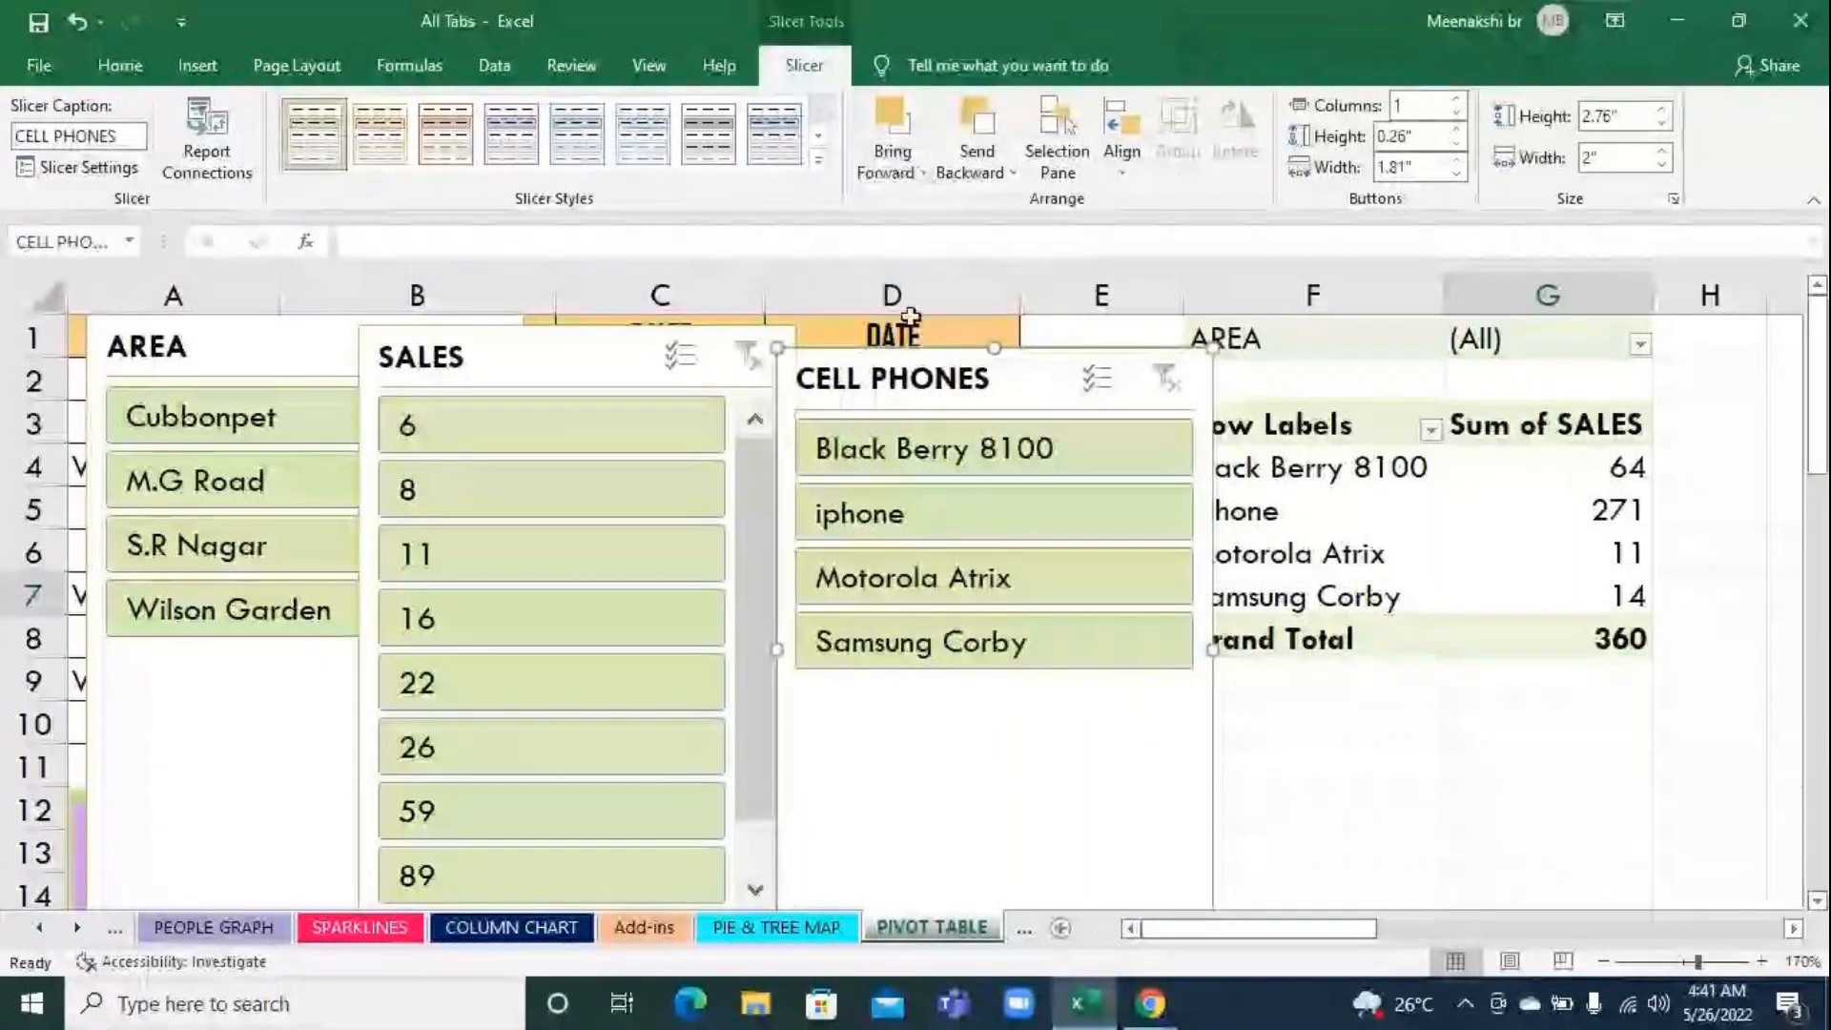
{"action": "left_click_drag", "start_coordinate": [894, 377], "coordinate": [638, 360]}
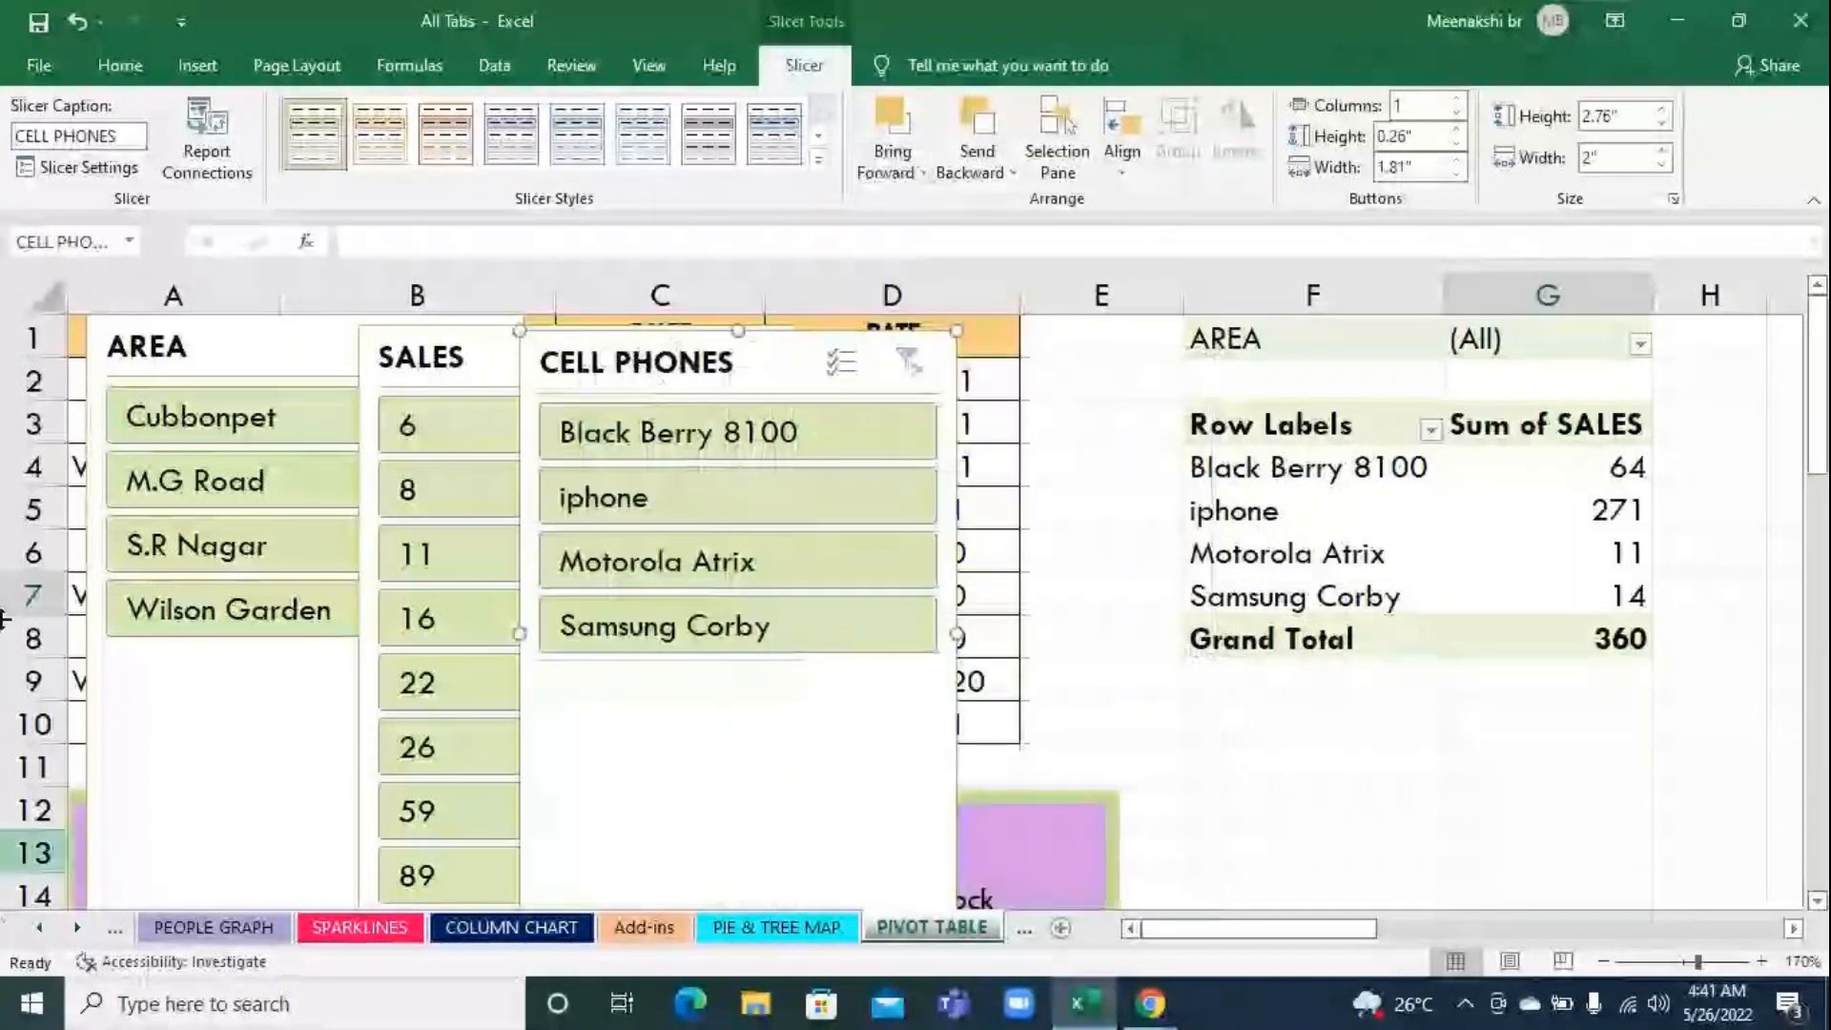
Apply dark slicer styles: purple for AREA, blue for SALES and orange for CELL PHONES
{"action": "left_click", "coordinate": [305, 363]}
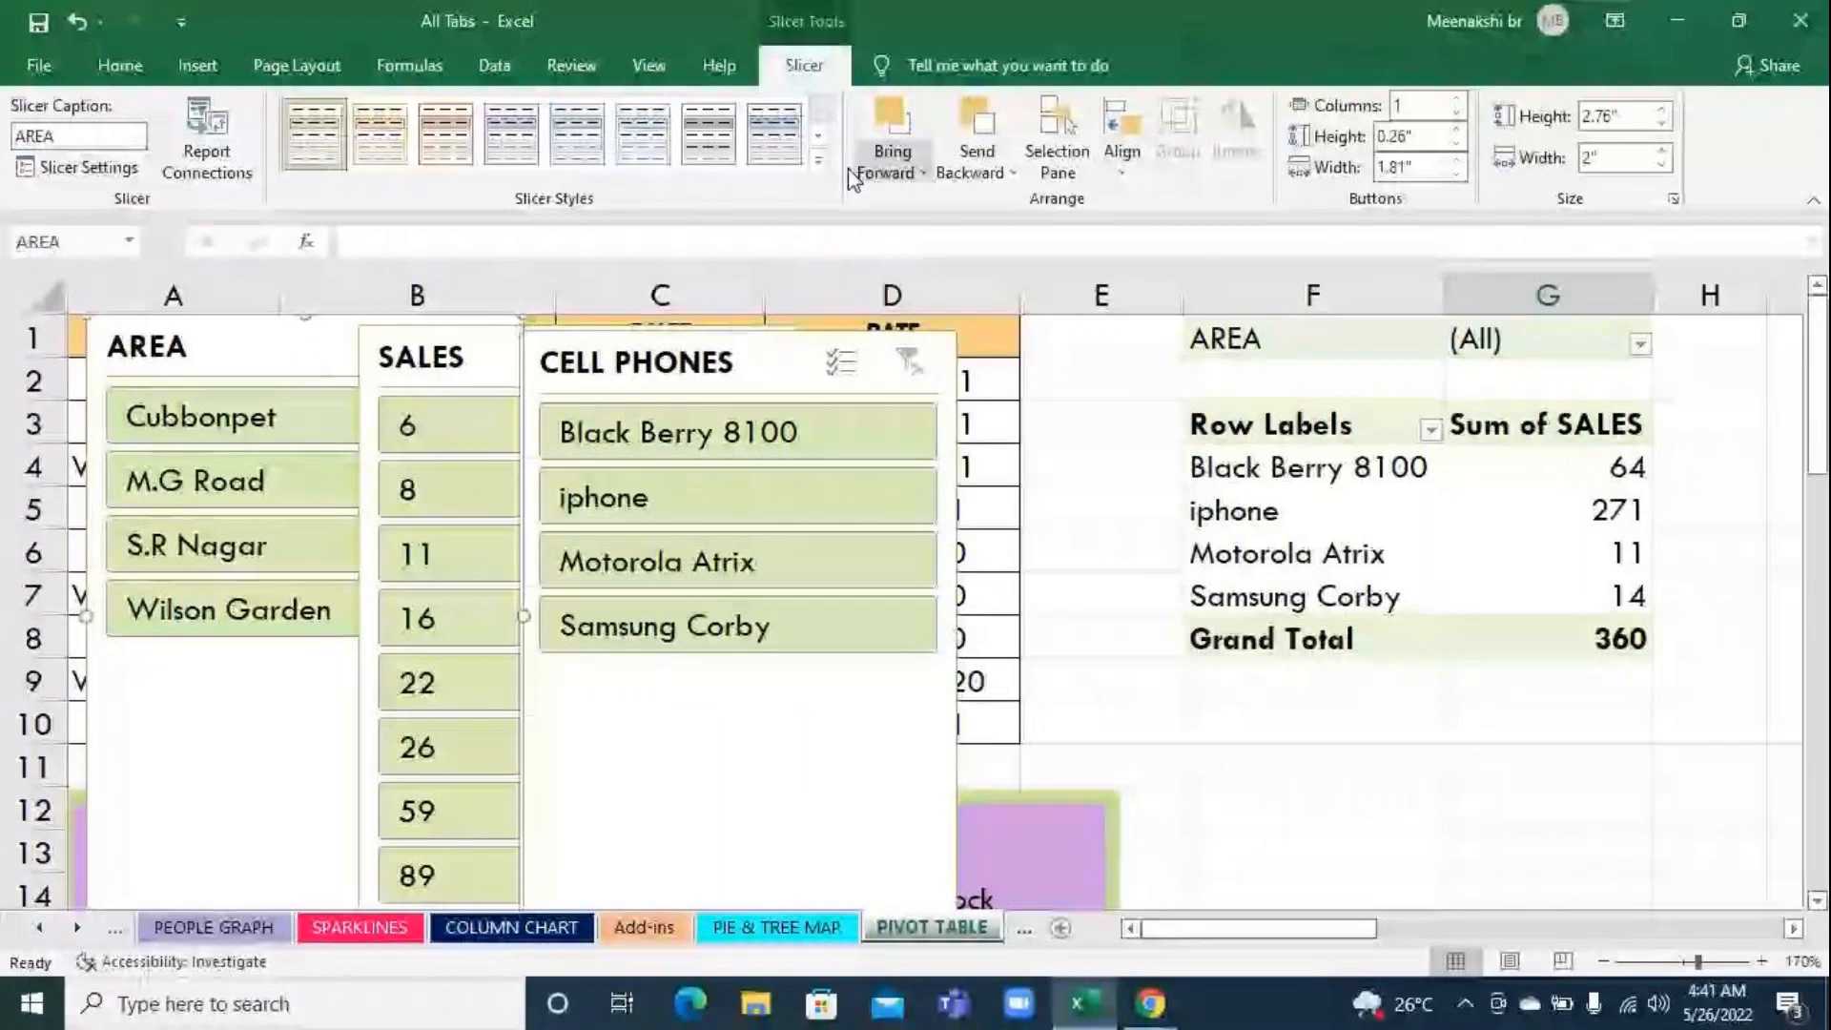
{"action": "left_click", "coordinate": [822, 169]}
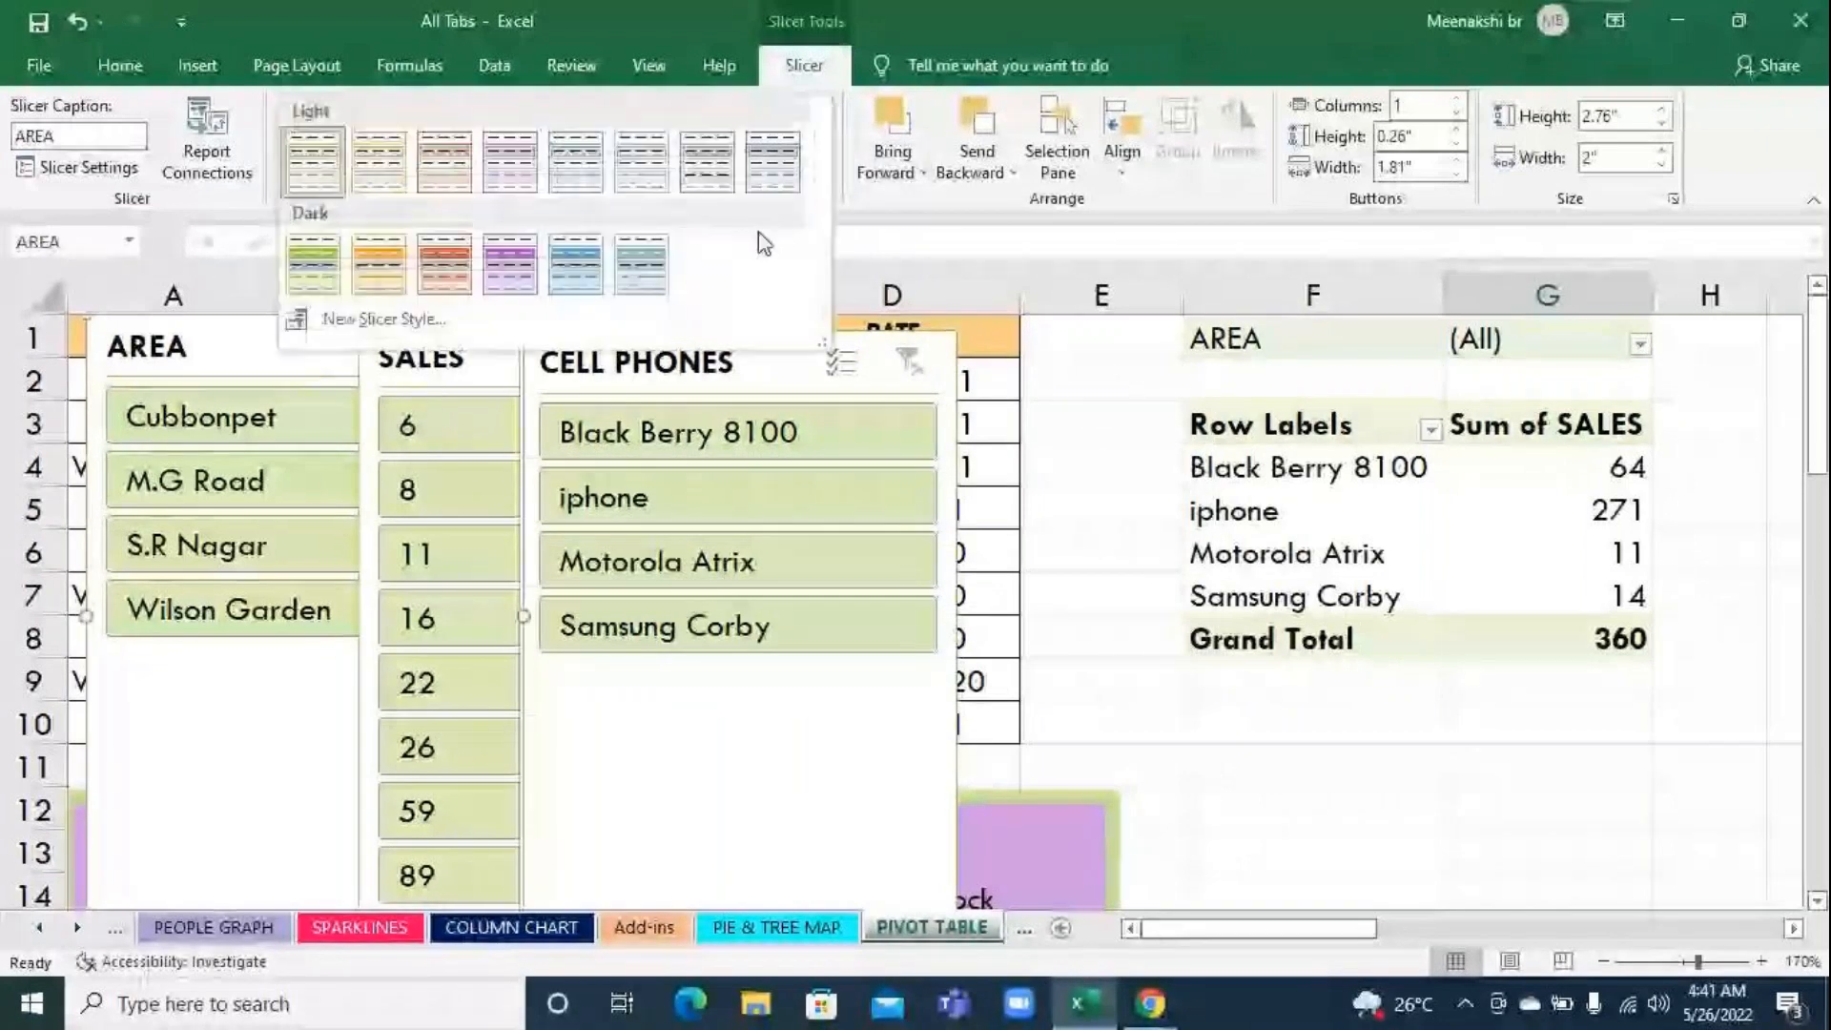
{"action": "left_click", "coordinate": [494, 258]}
{"action": "left_click", "coordinate": [459, 372]}
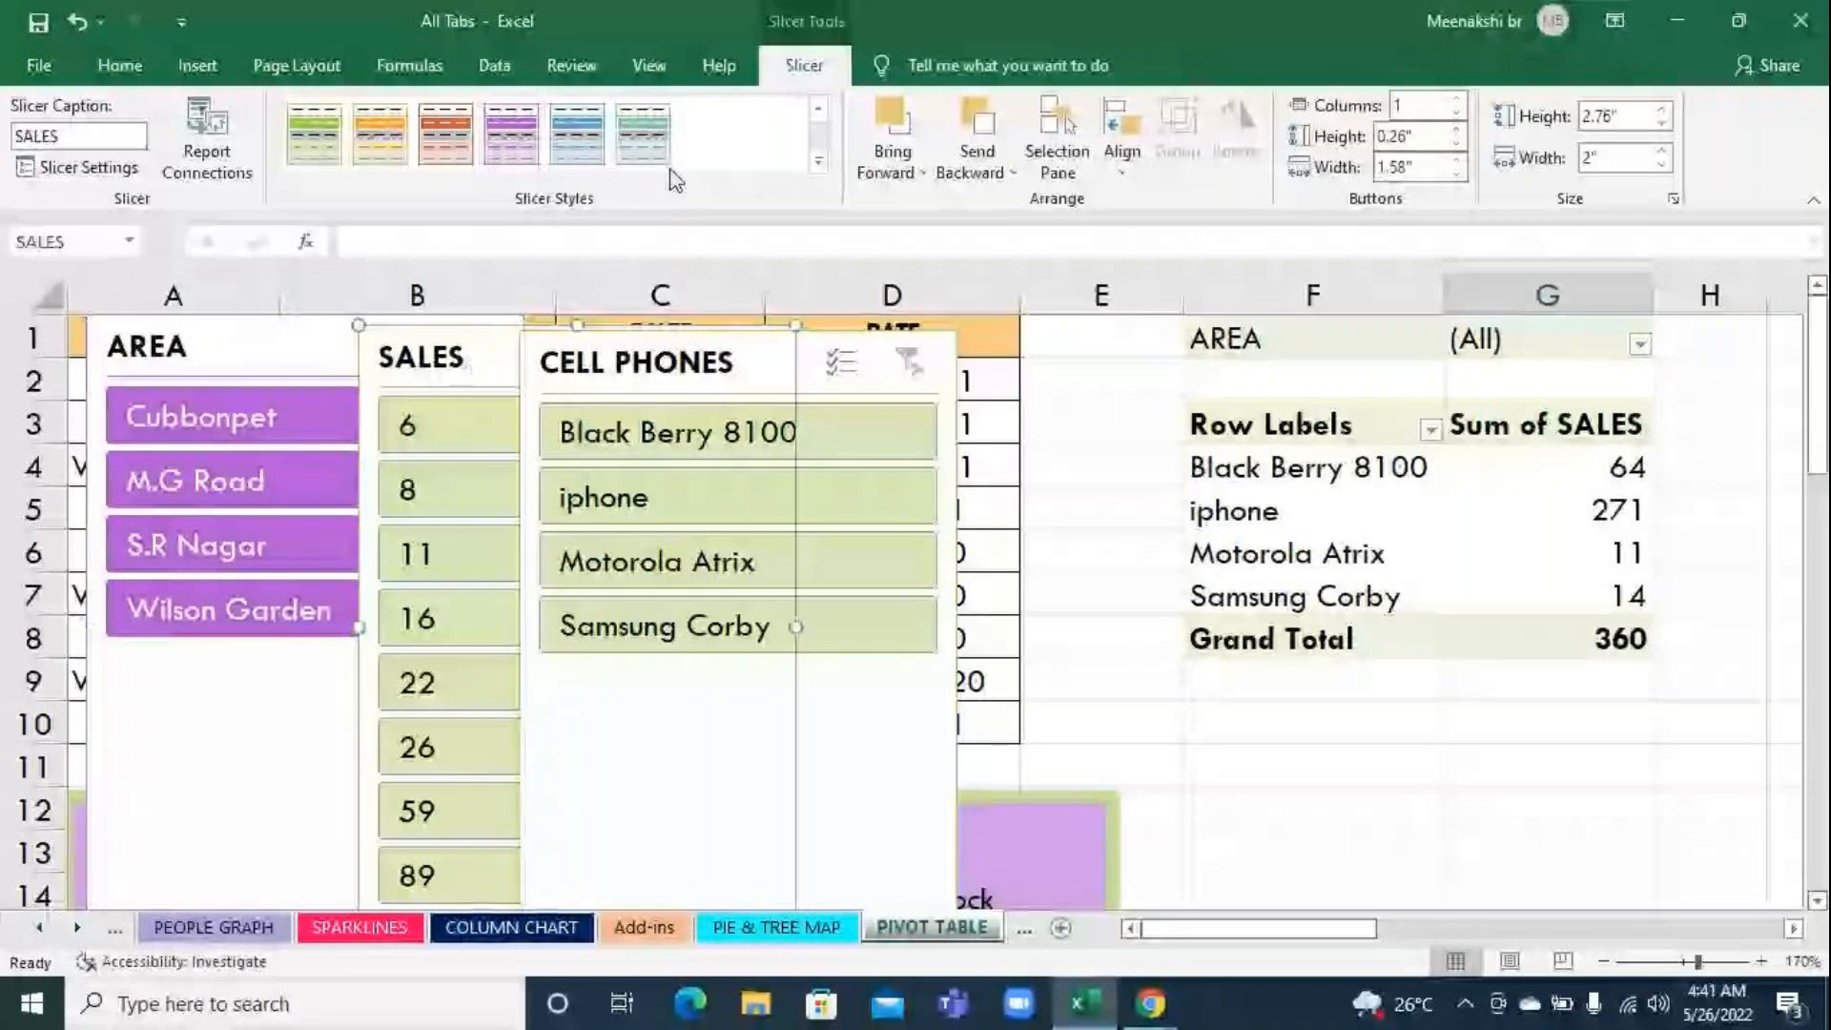
{"action": "left_click", "coordinate": [577, 133]}
{"action": "left_click", "coordinate": [725, 372]}
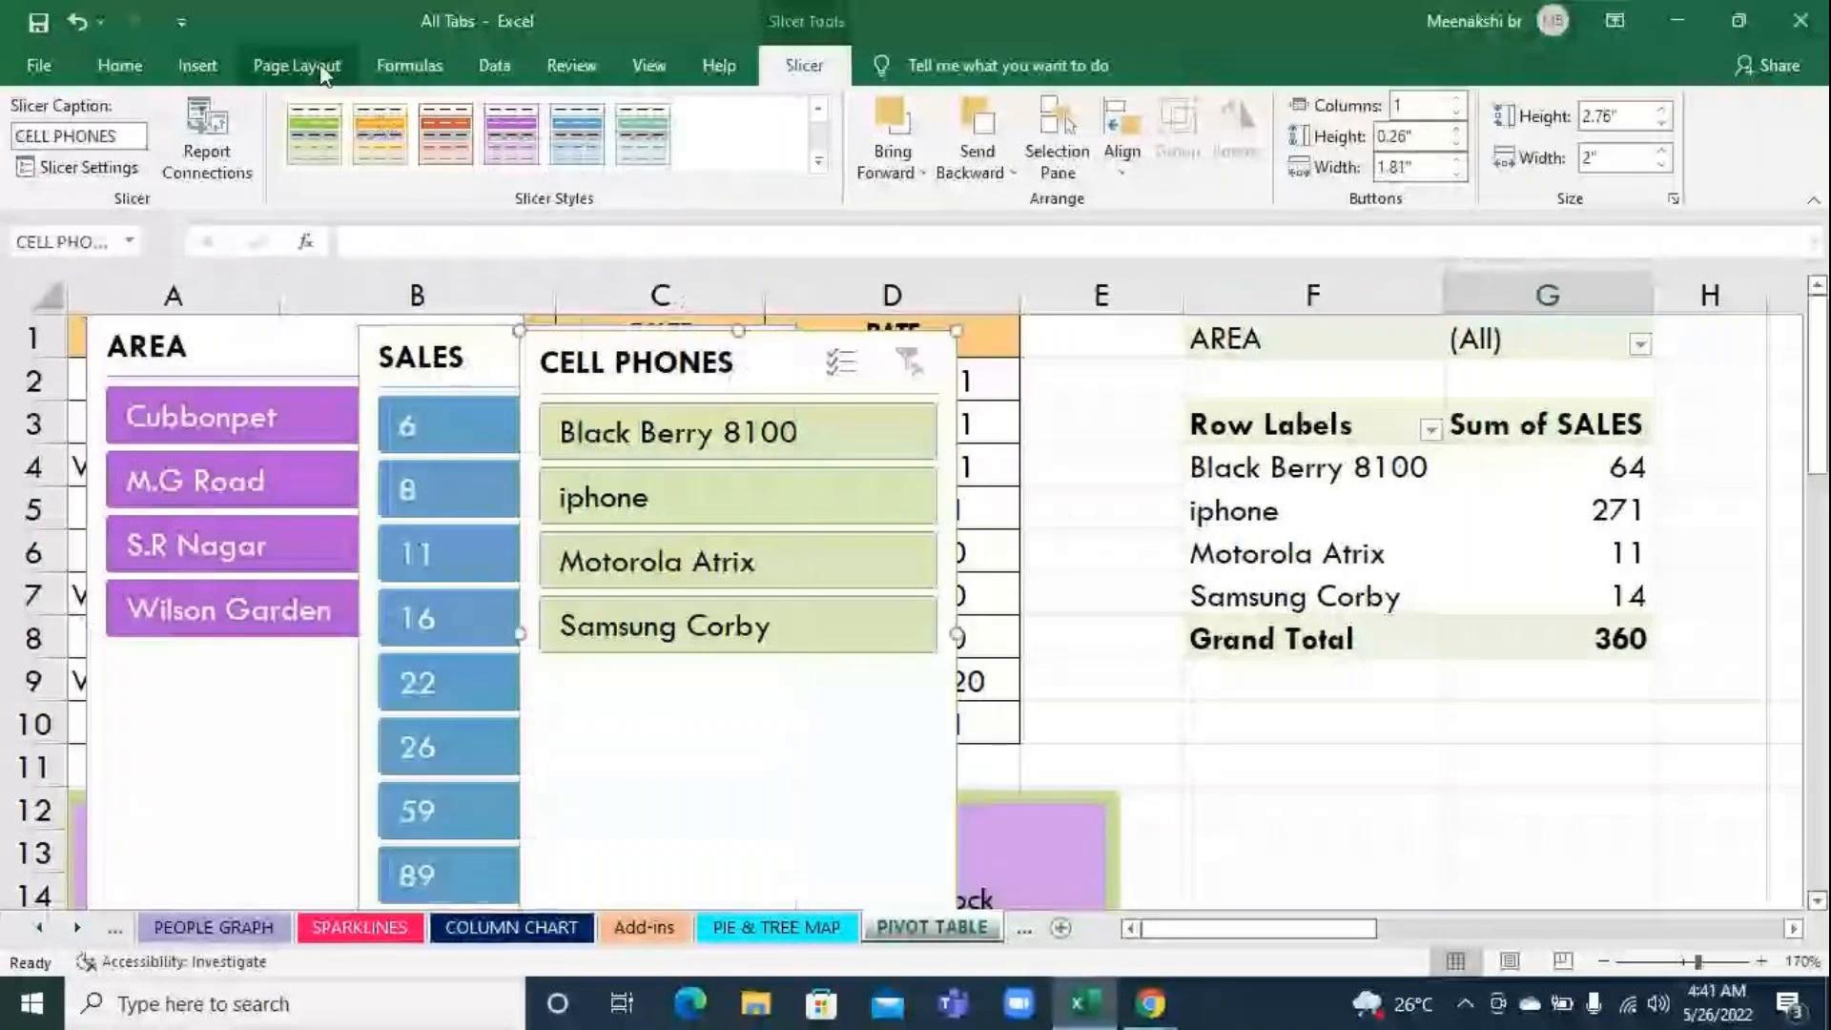
{"action": "left_click", "coordinate": [379, 134]}
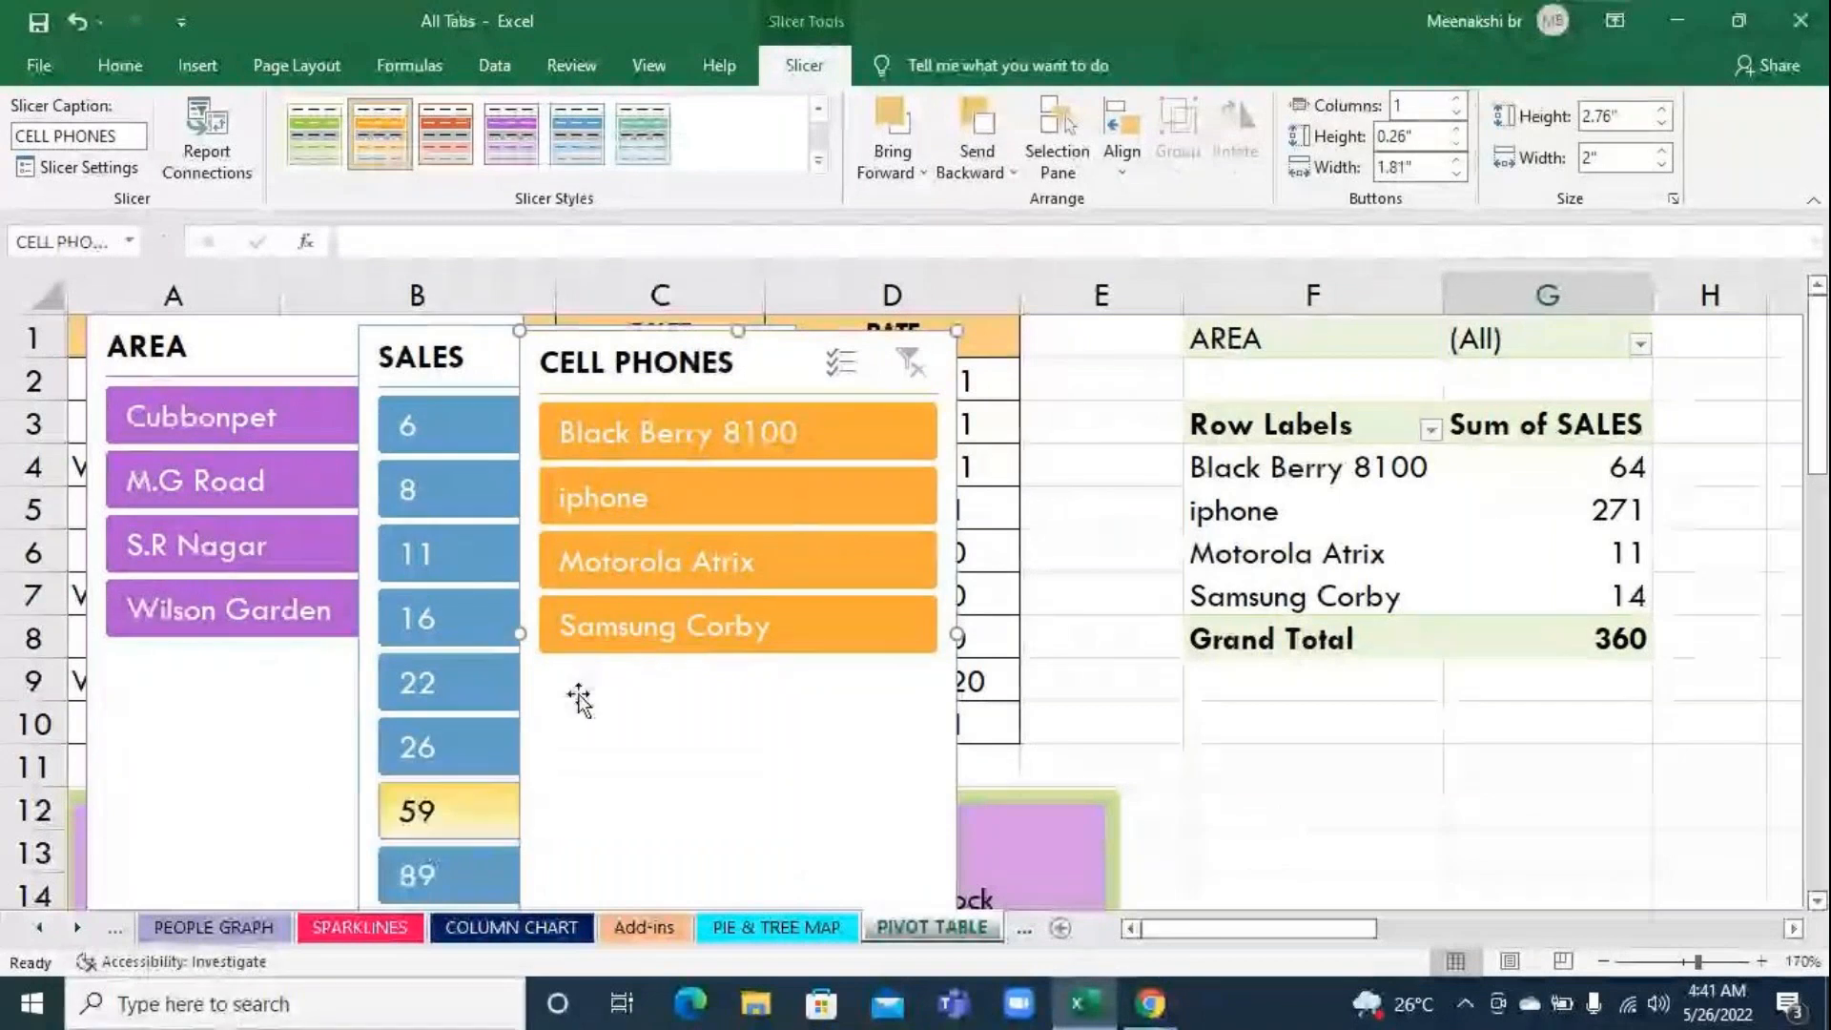
Filter the pivot table with the CELL PHONES slicer by iphone, Black Berry 8100 and Samsung Corby in turn, and clear the filter
{"action": "left_click", "coordinate": [685, 498]}
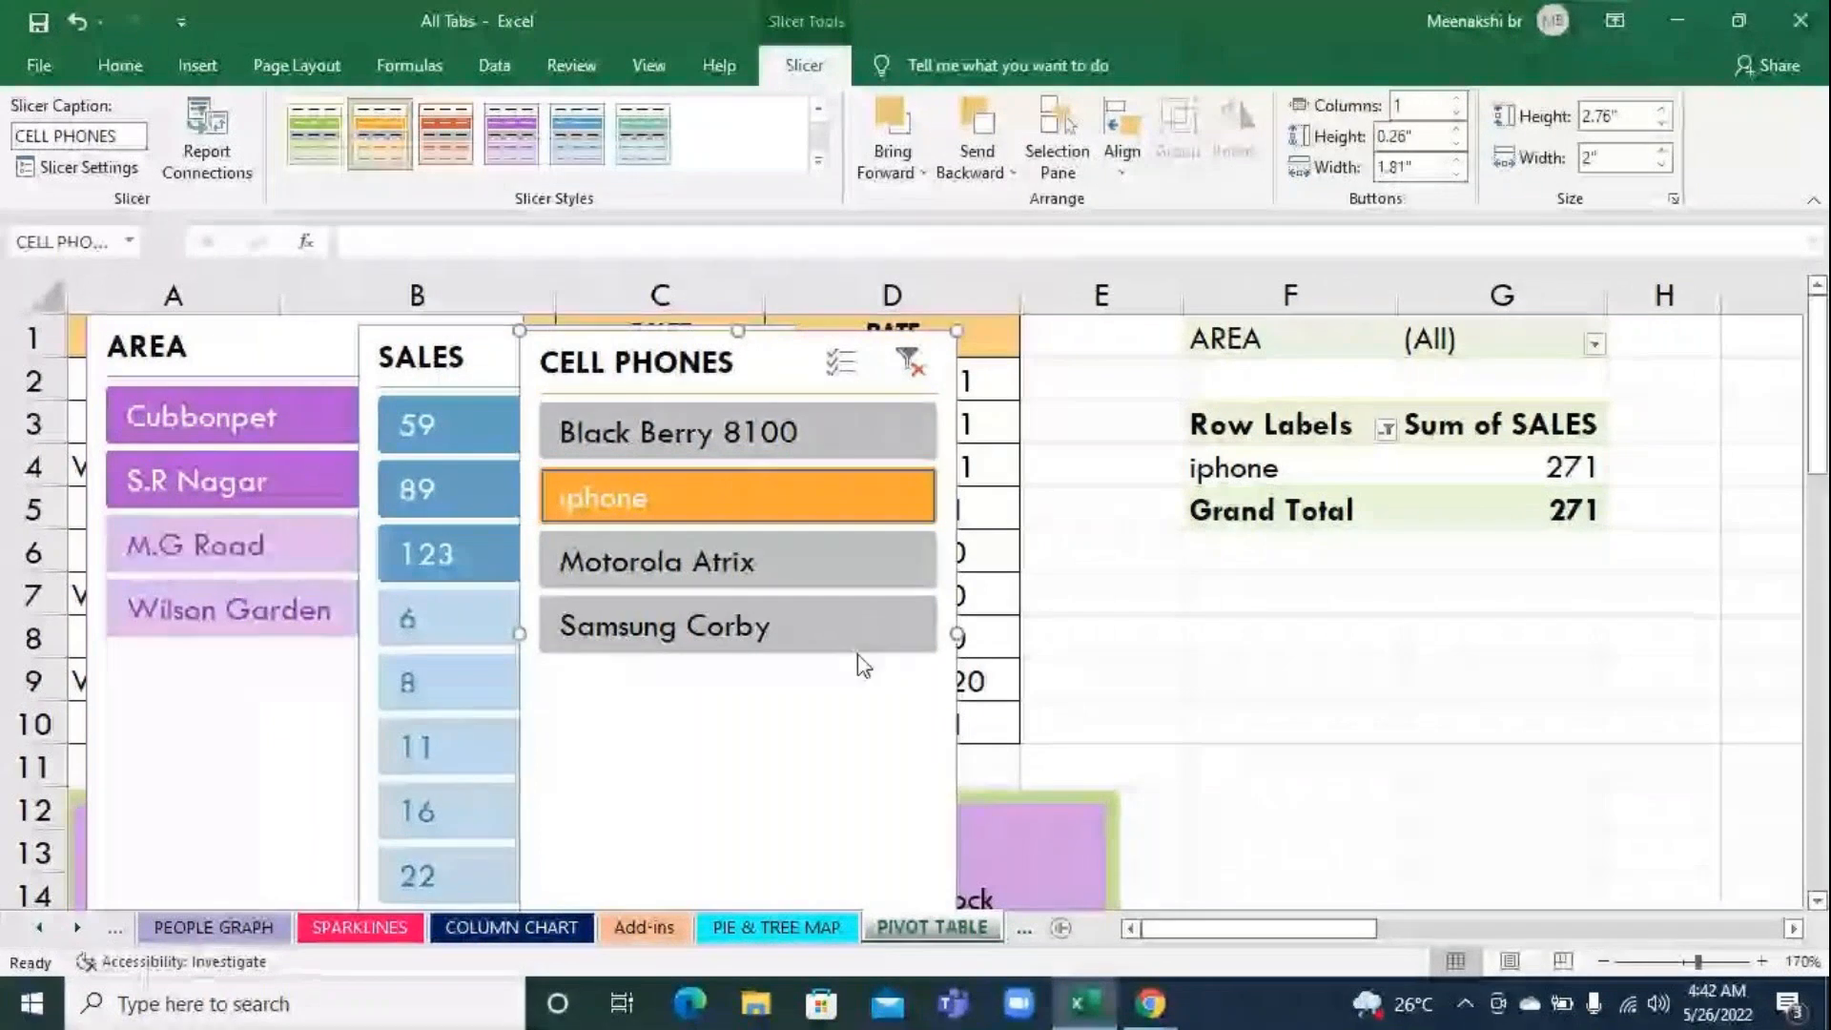
{"action": "left_click", "coordinate": [696, 434]}
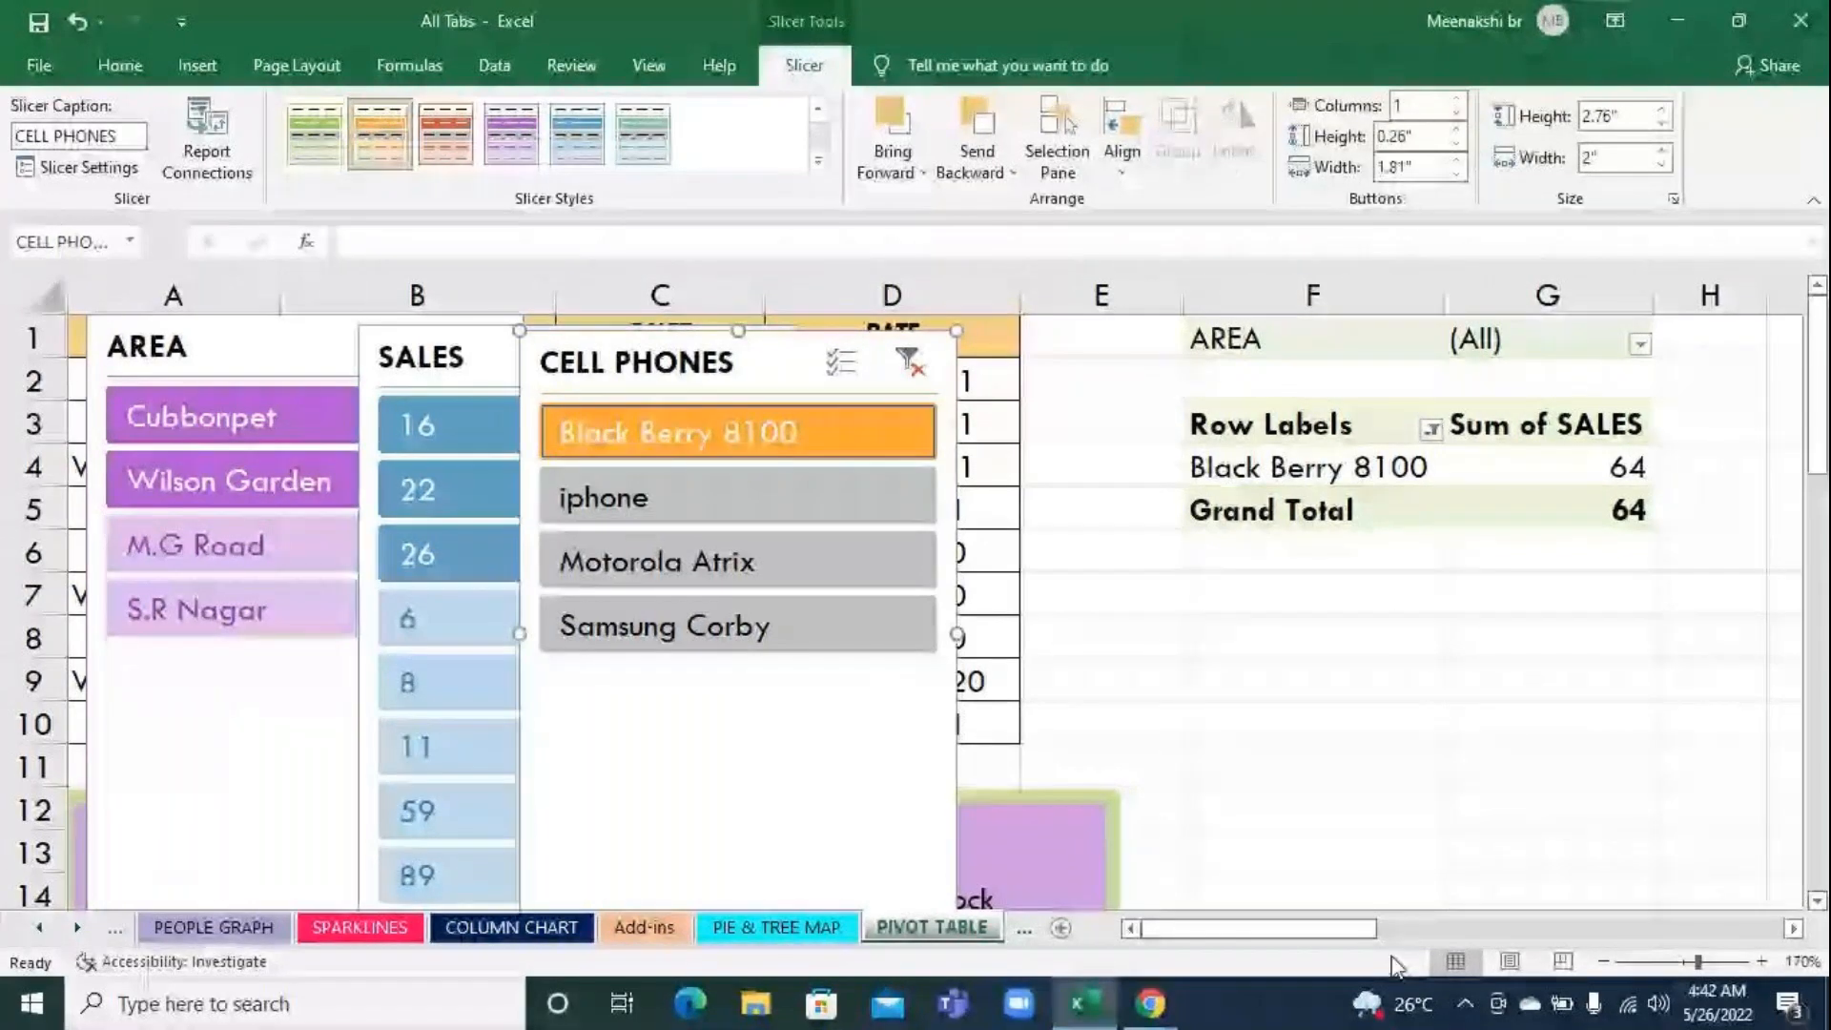
{"action": "left_click", "coordinate": [753, 651]}
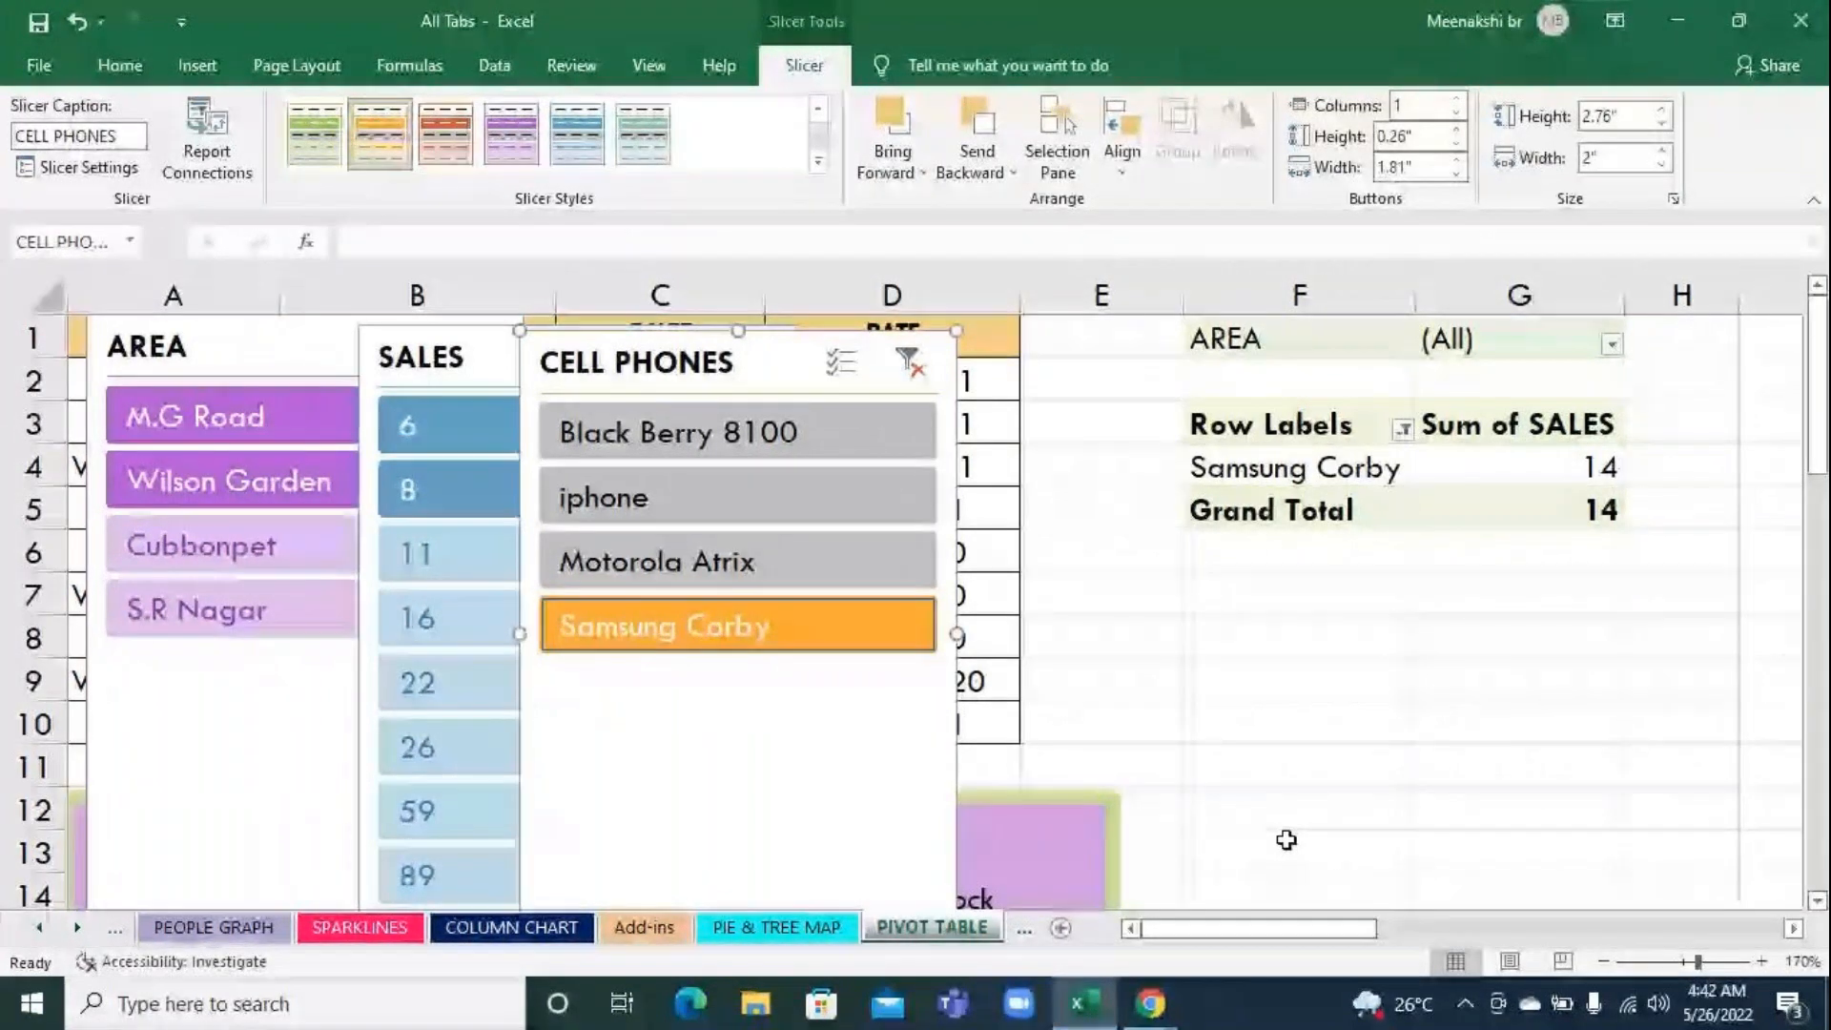
{"action": "left_click", "coordinate": [914, 361]}
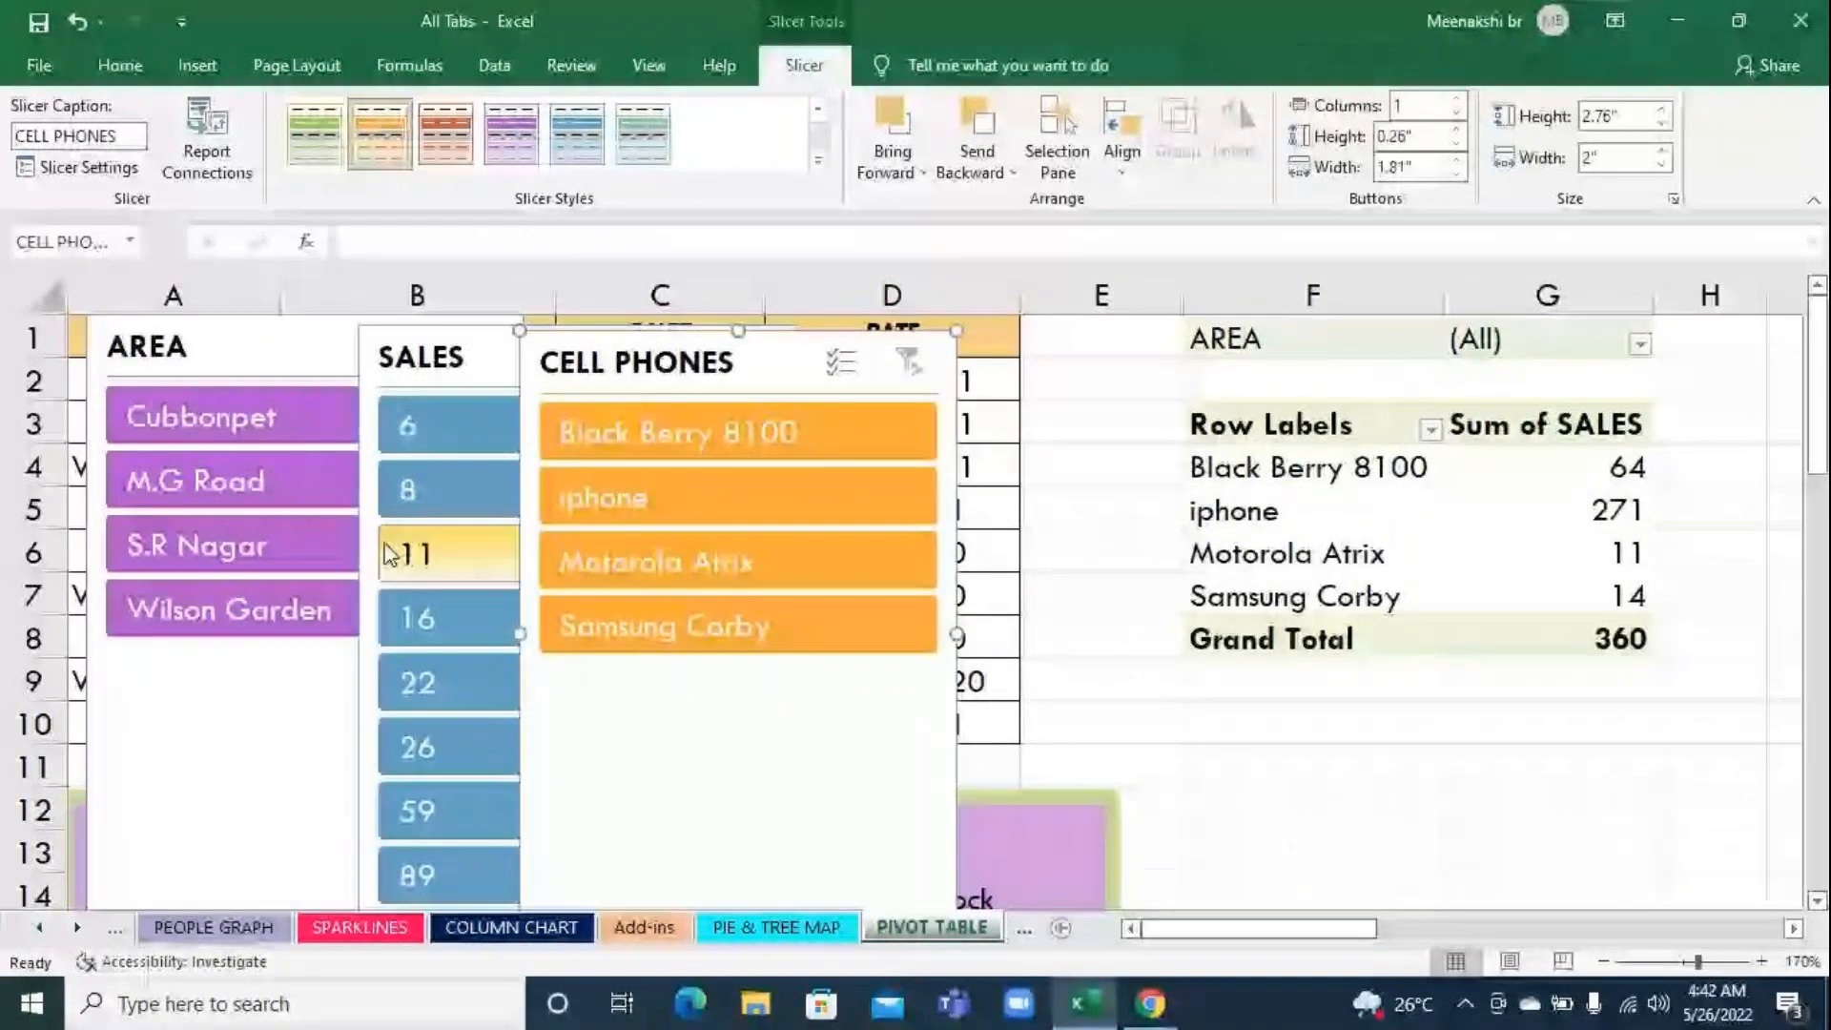
Filter the pivot table by 22 in the SALES slicer and clear that filter, moving the CELL PHONES slicer down off the SALES header
{"action": "left_click", "coordinate": [473, 706]}
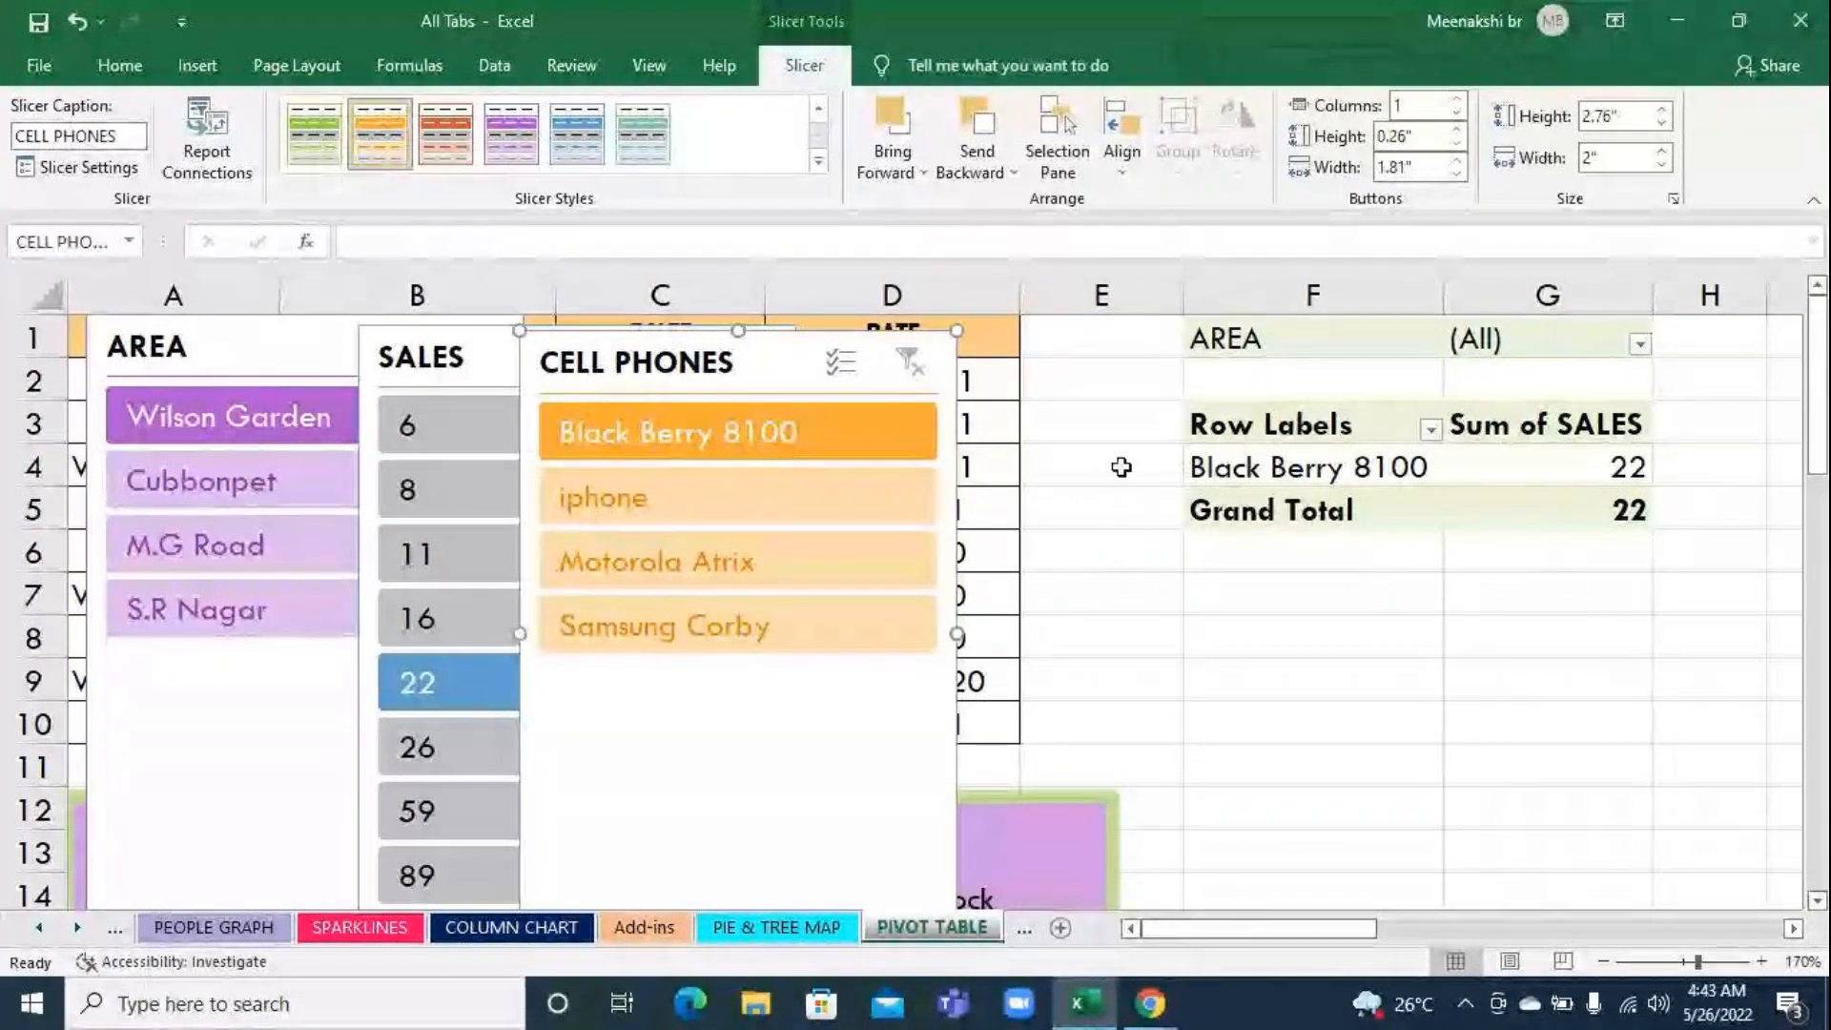
{"action": "left_click_drag", "start_coordinate": [613, 381], "coordinate": [716, 512]}
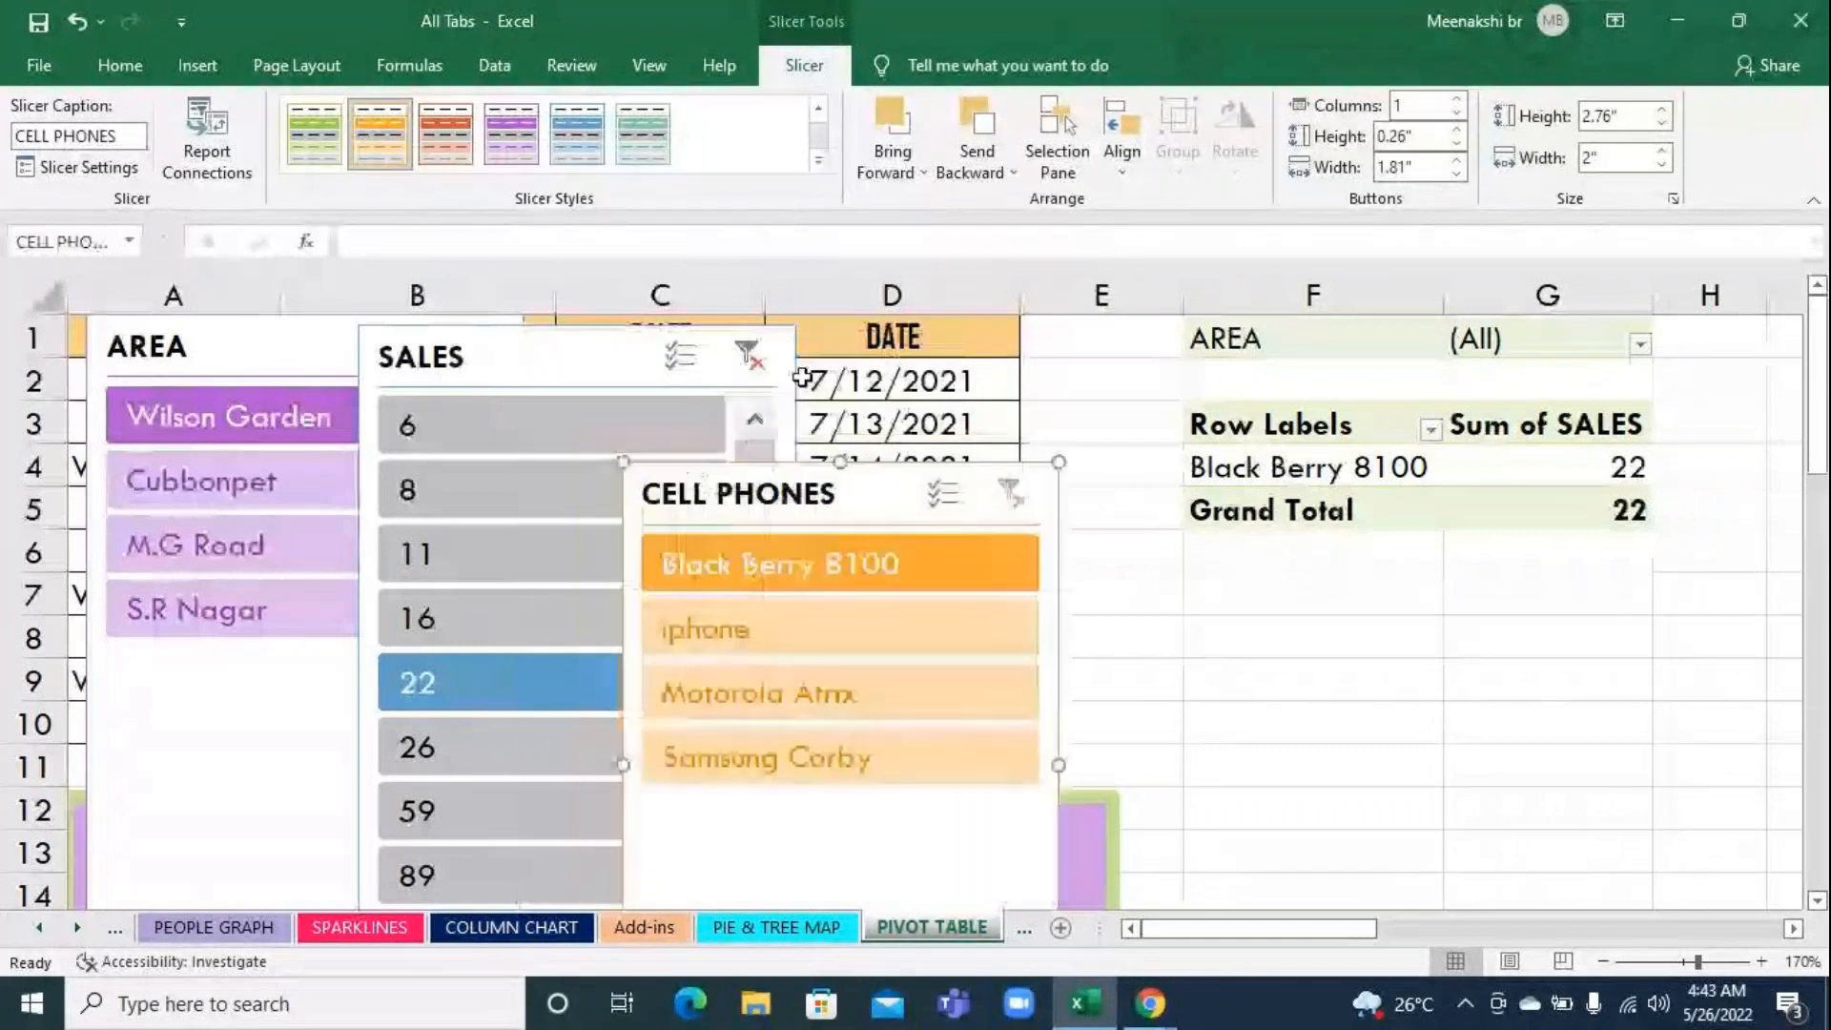
{"action": "left_click", "coordinate": [750, 355]}
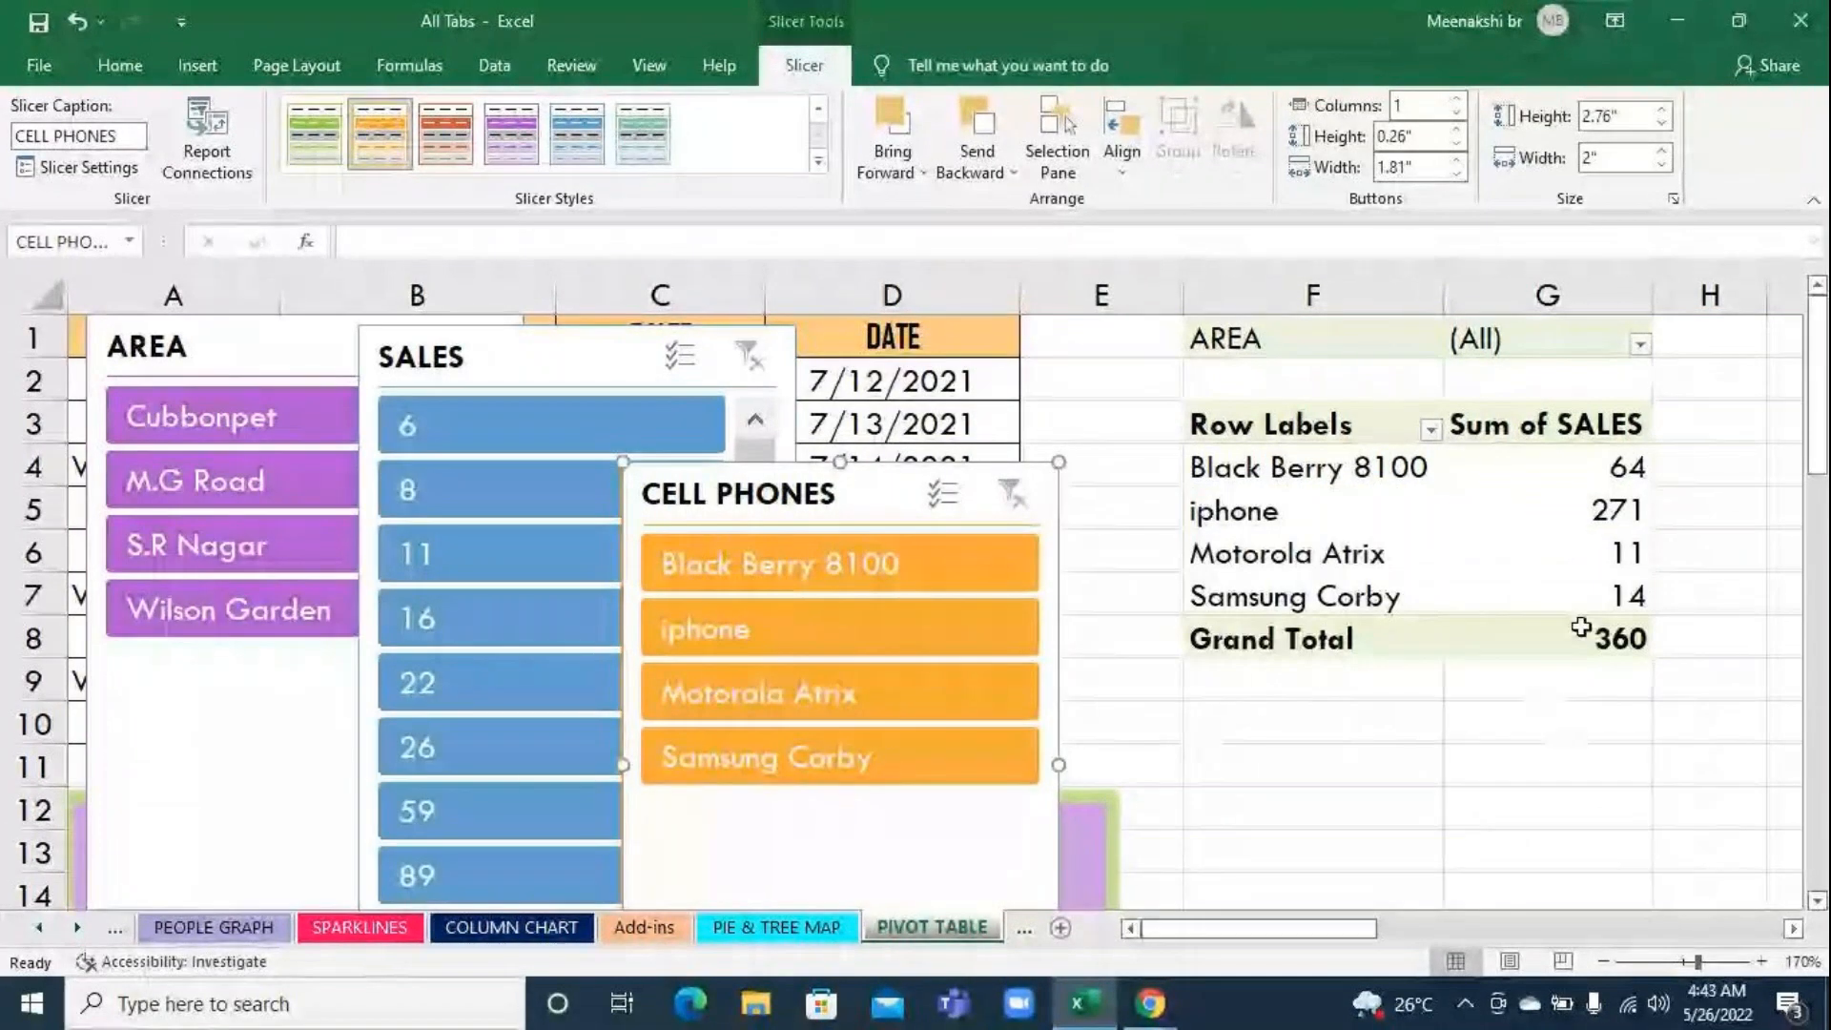
Filter the pivot table by SALES 16 and AREA M.G Road, and clear both filters, moving the SALES slicer down off the AREA header
{"action": "left_click", "coordinate": [504, 622]}
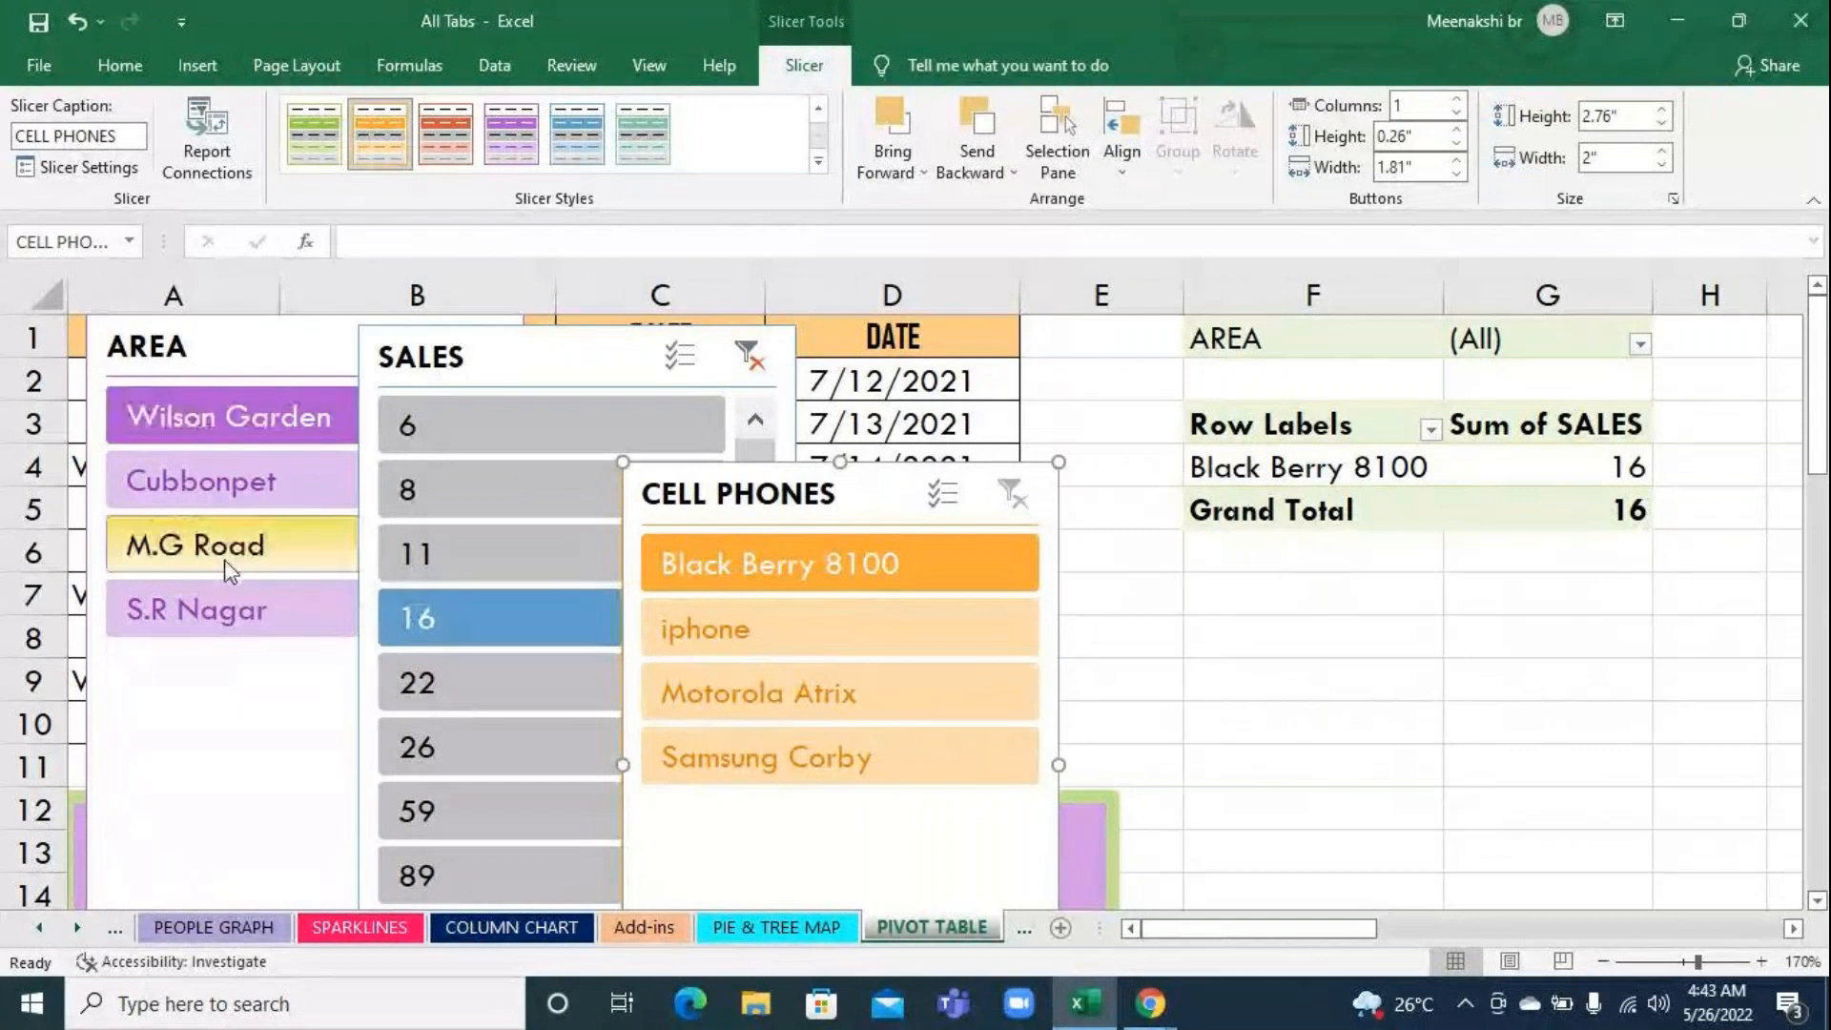
{"action": "left_click", "coordinate": [184, 551]}
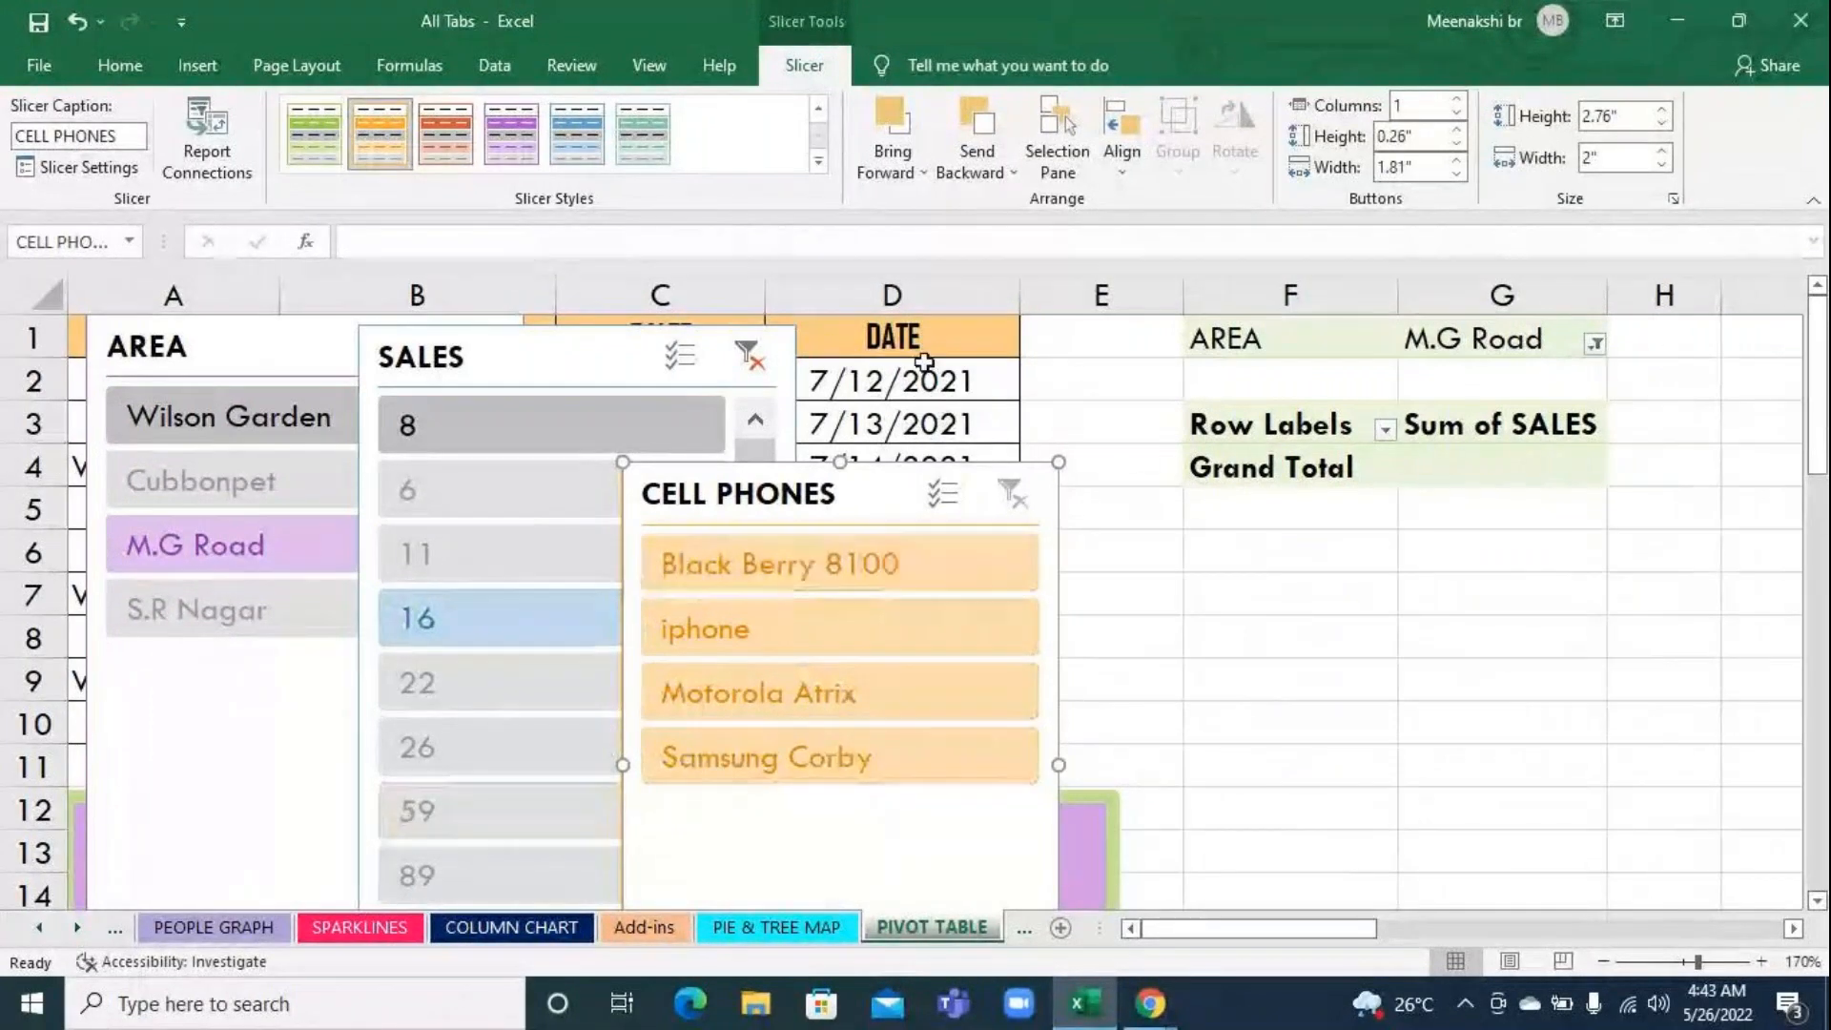
{"action": "left_click", "coordinate": [754, 355]}
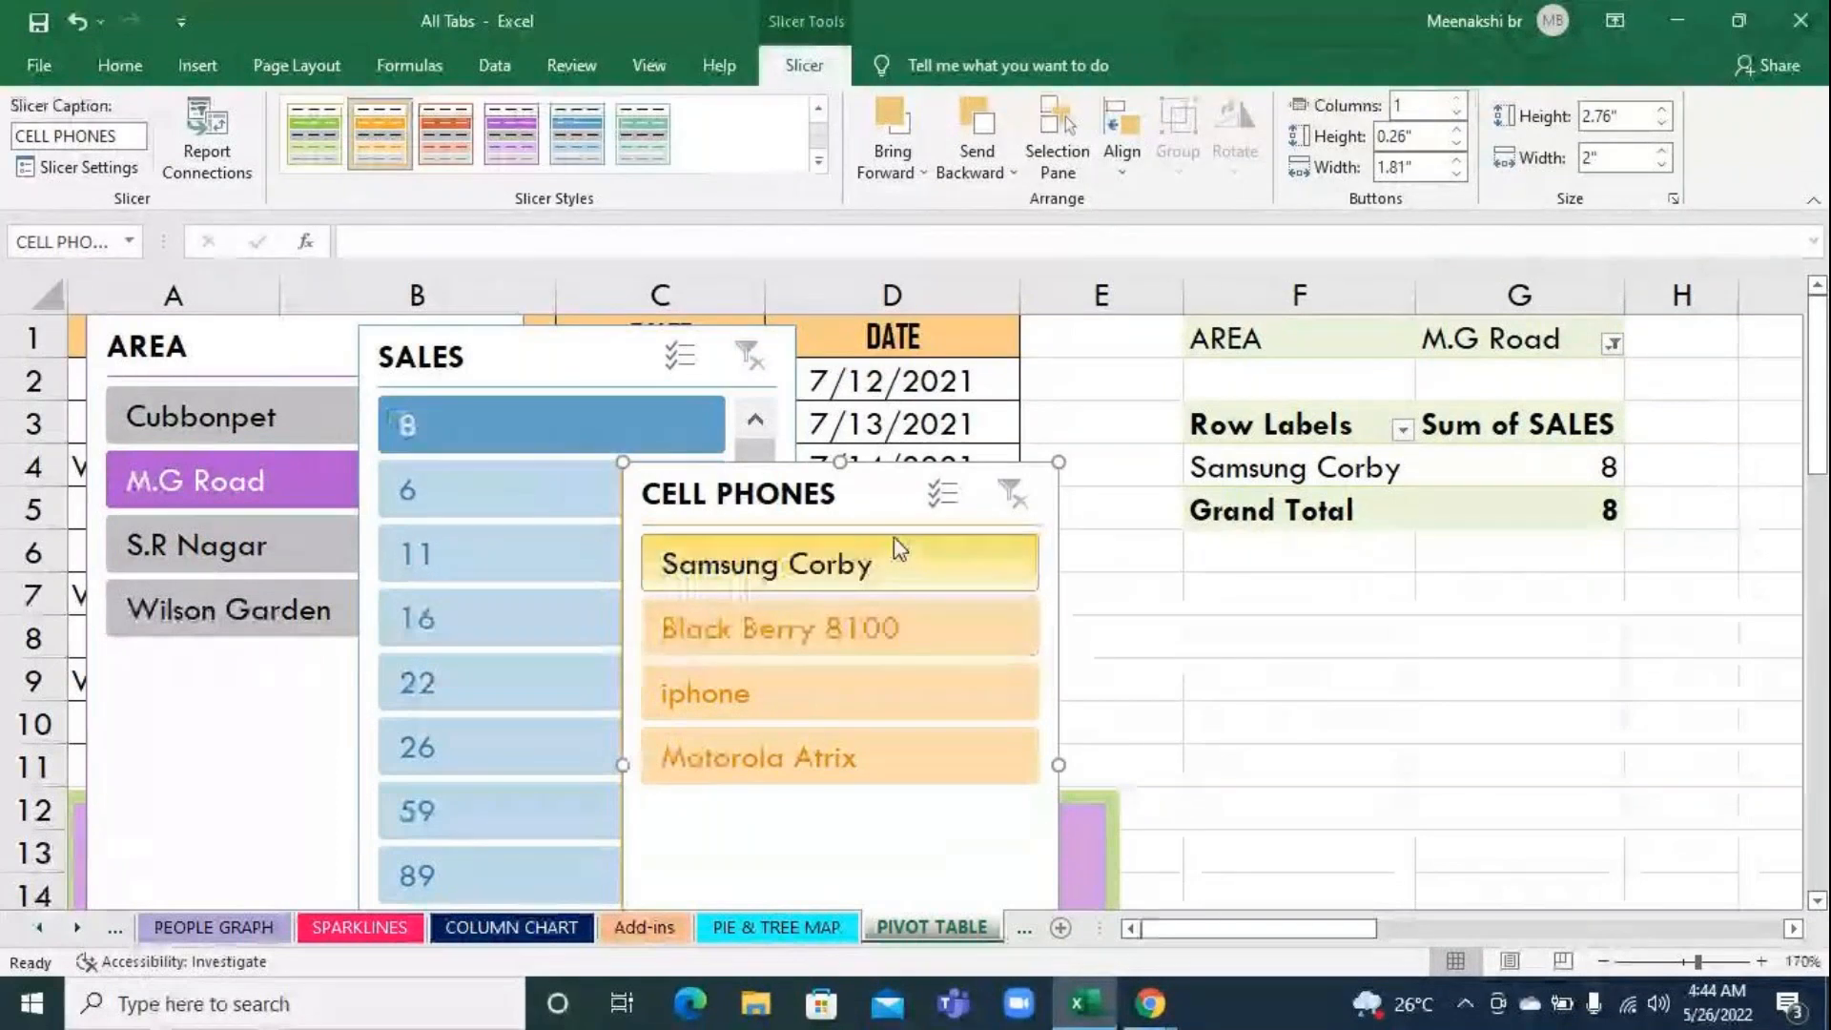
{"action": "left_click_drag", "start_coordinate": [633, 390], "coordinate": [688, 542]}
{"action": "left_click", "coordinate": [476, 344]}
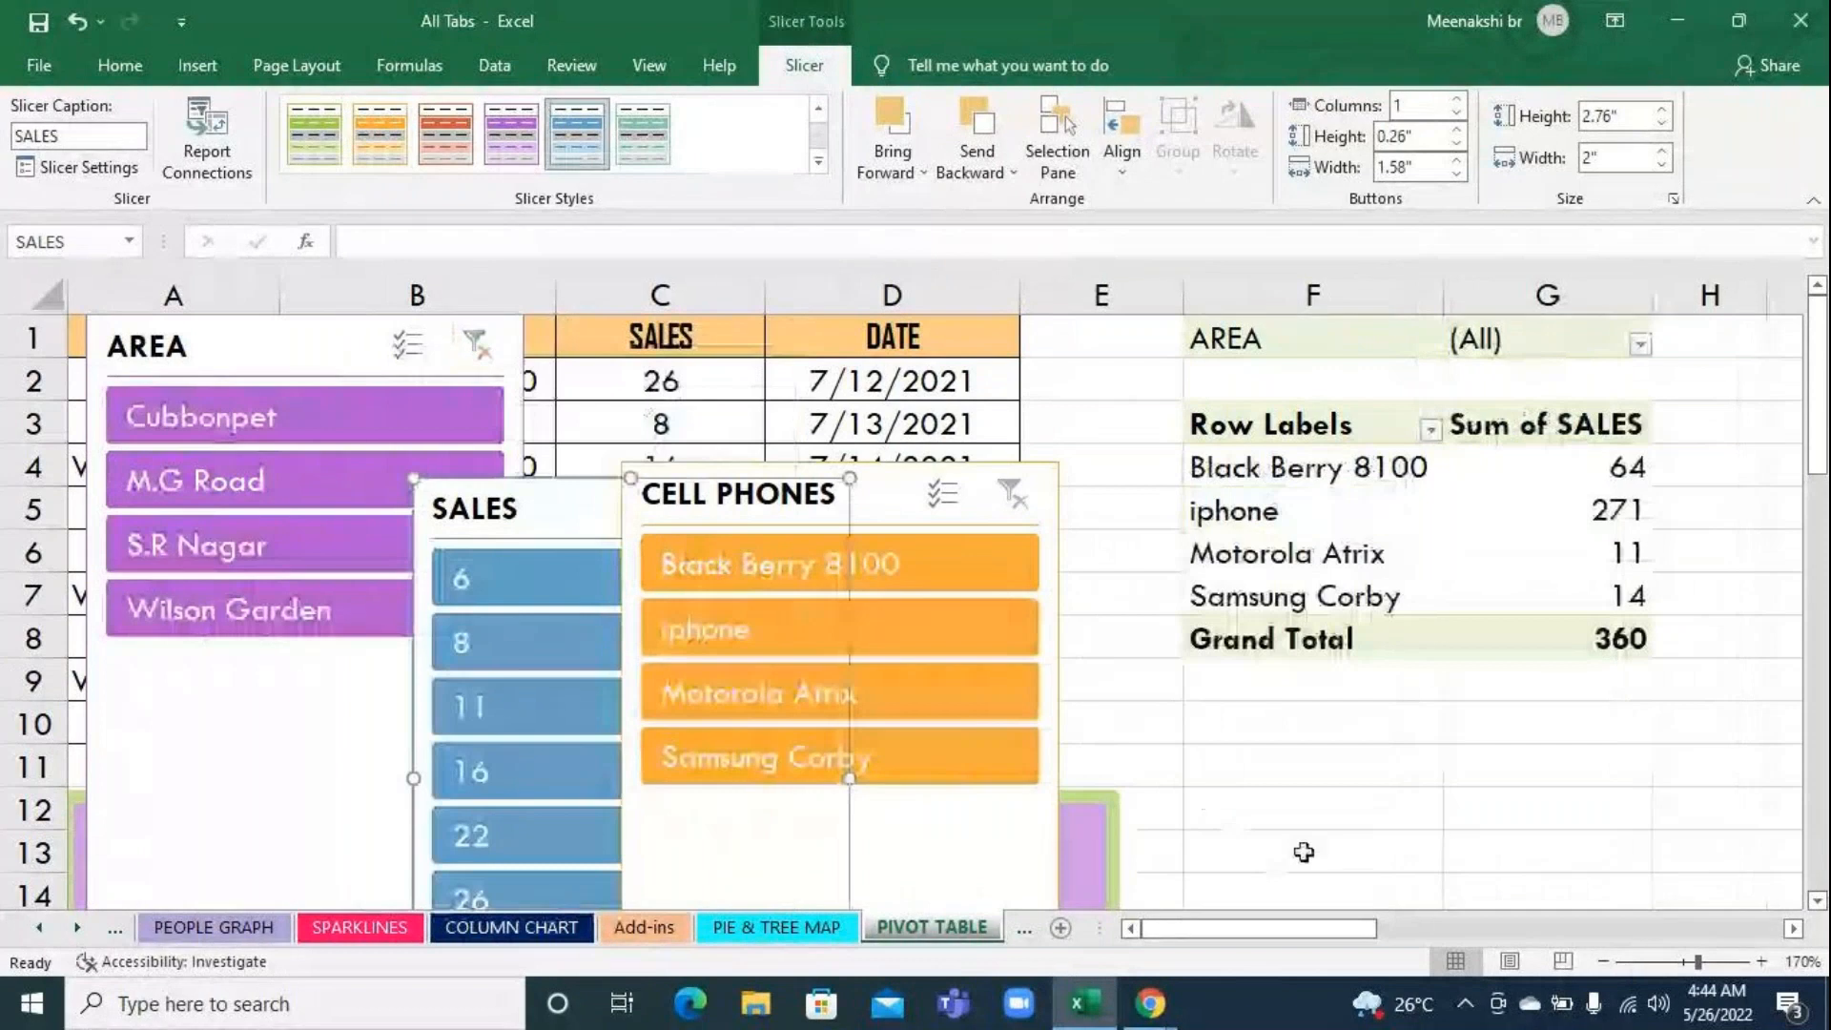
Delete the CELL PHONES, SALES and AREA slicers from the sheet
{"action": "left_click", "coordinate": [1335, 808]}
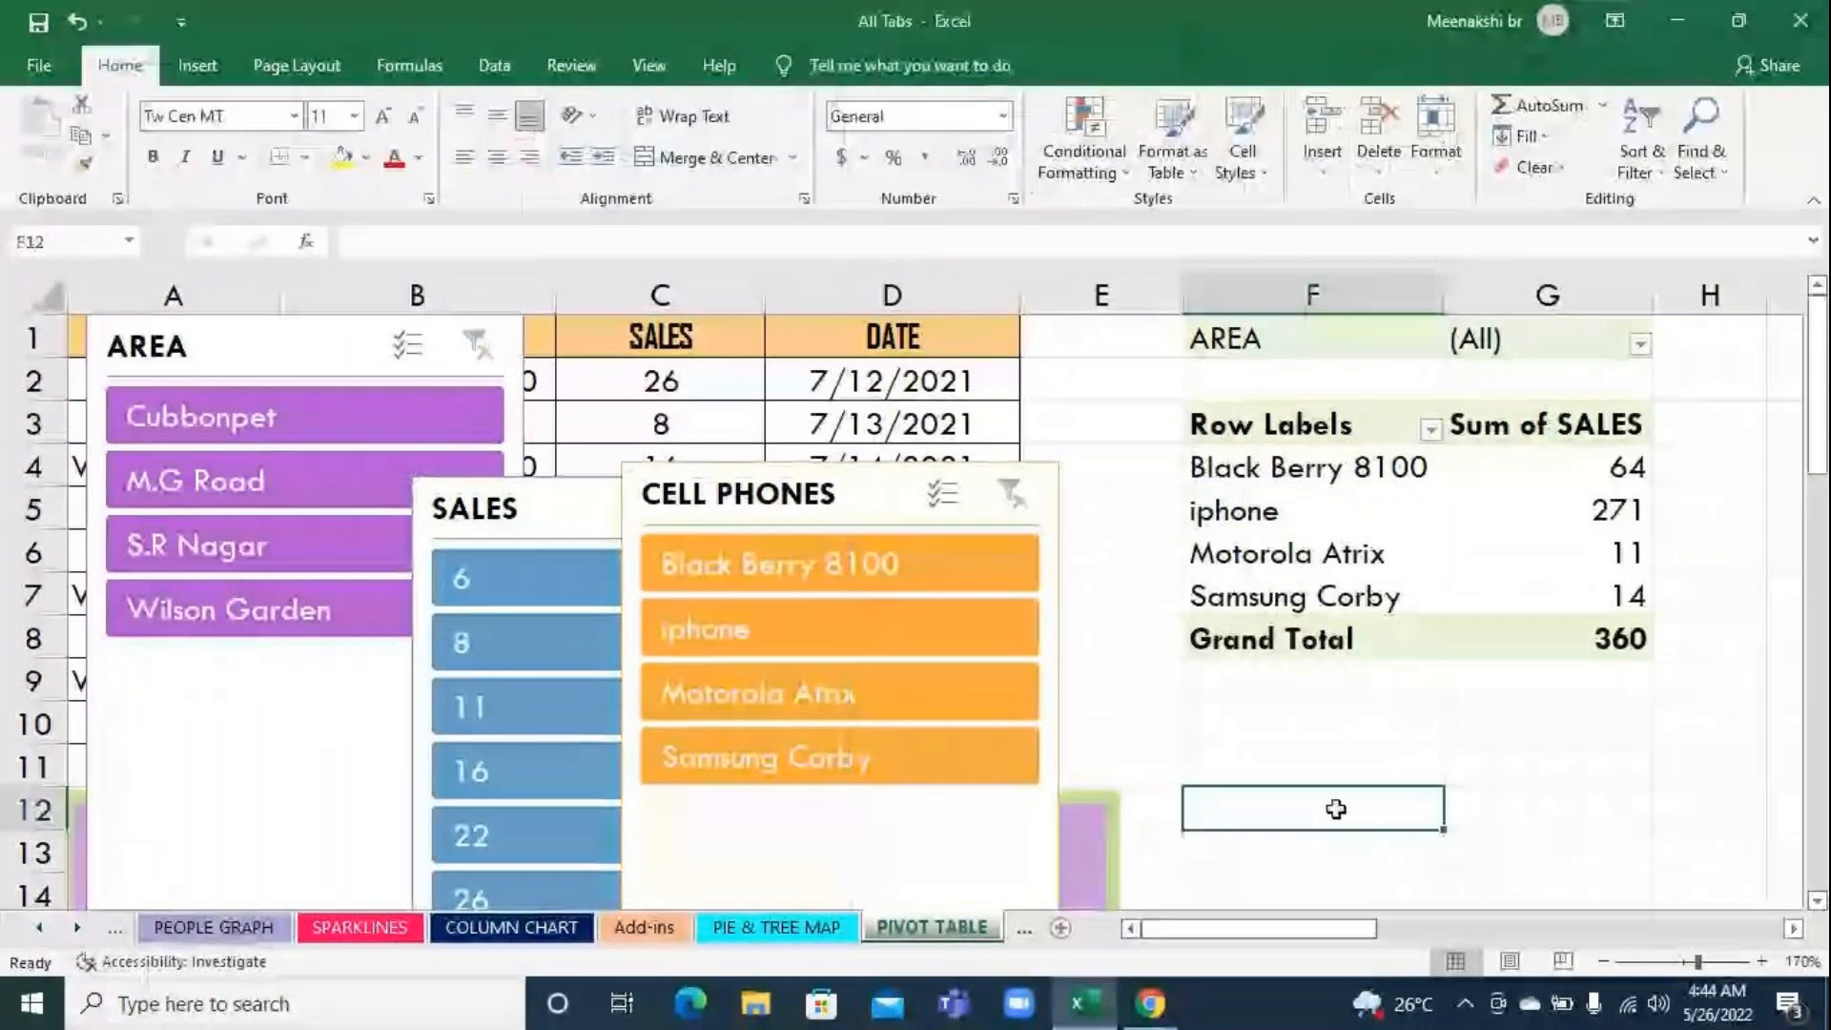
{"action": "left_click", "coordinate": [779, 508]}
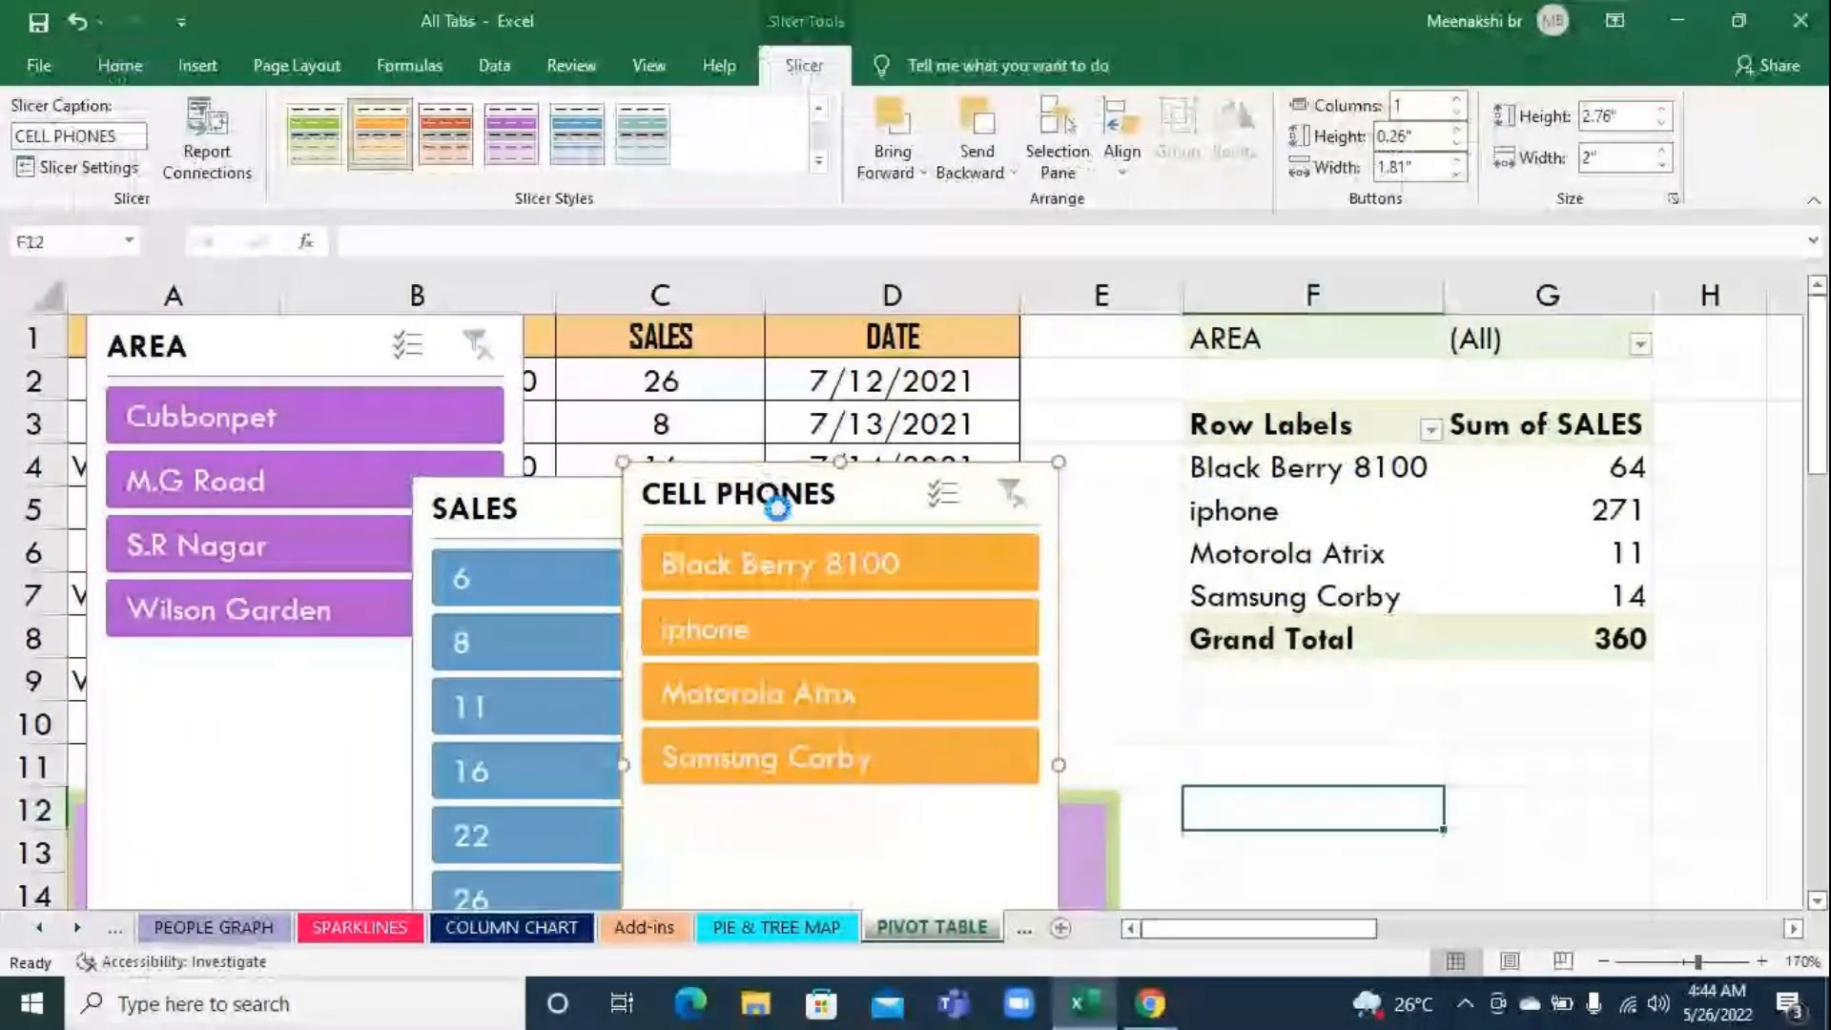
{"action": "key", "text": "Delete"}
{"action": "left_click", "coordinate": [585, 505]}
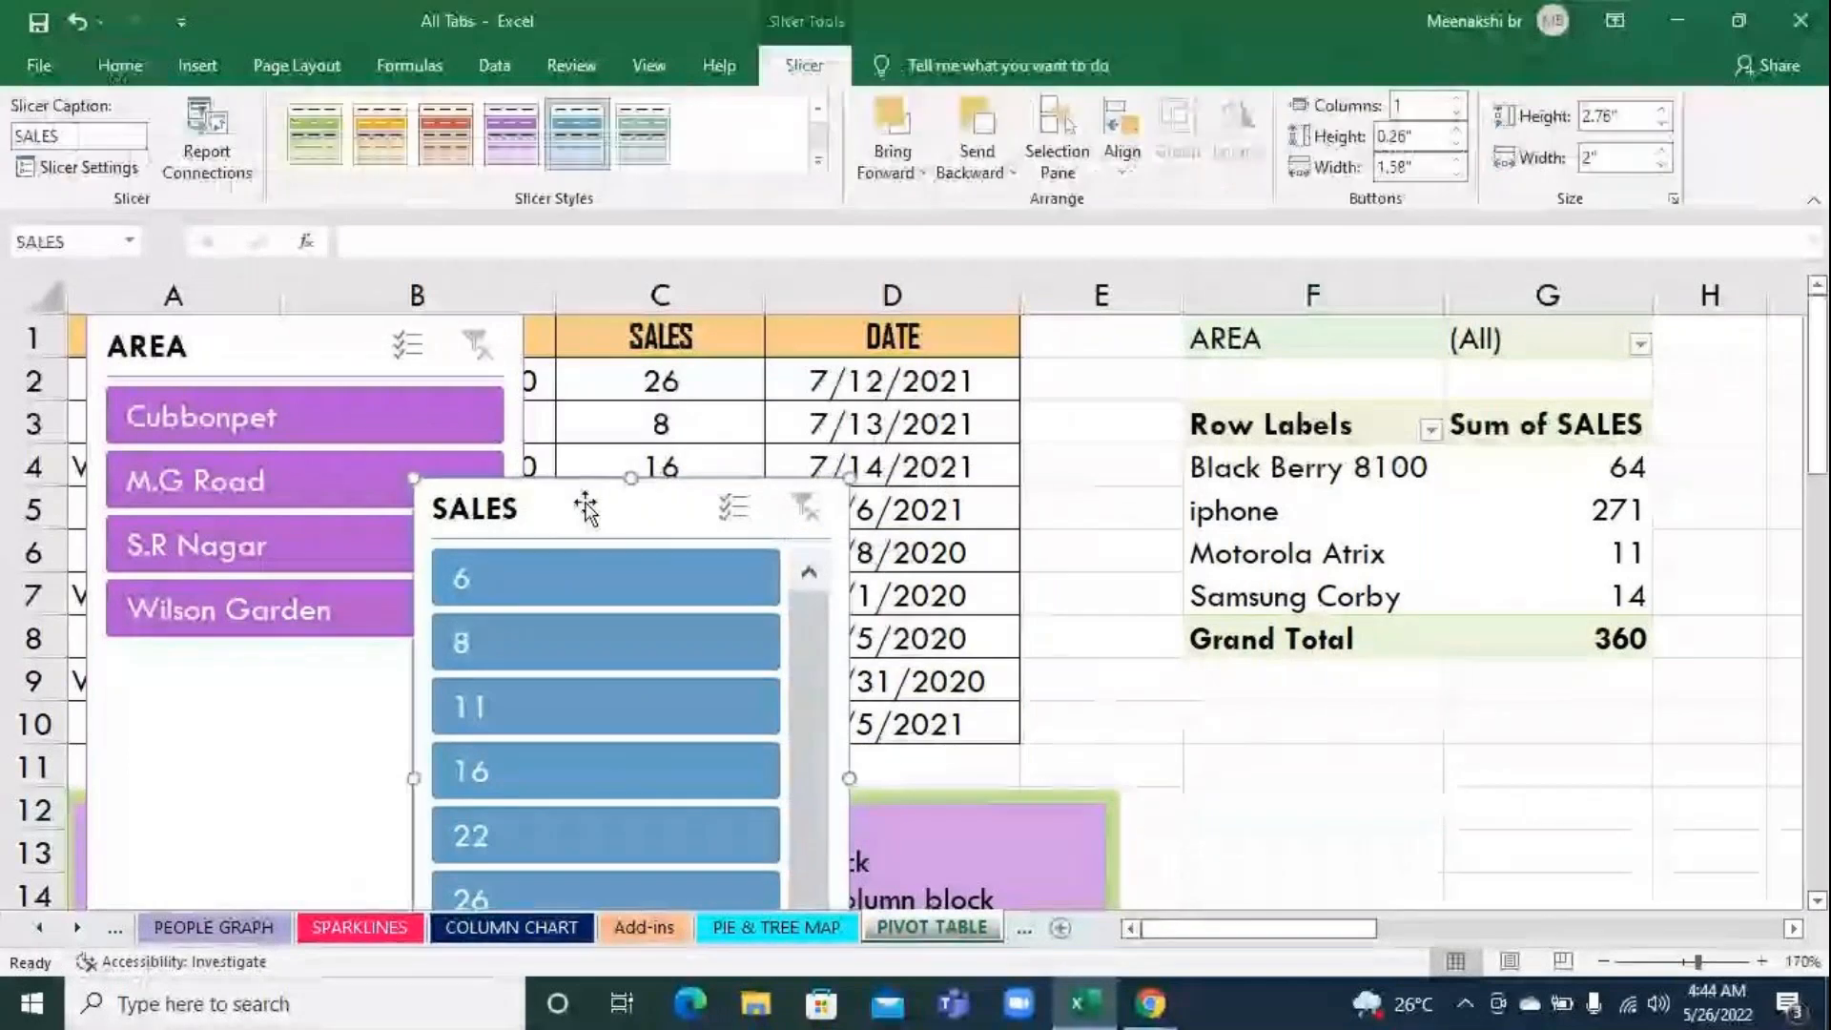
{"action": "key", "text": "Delete"}
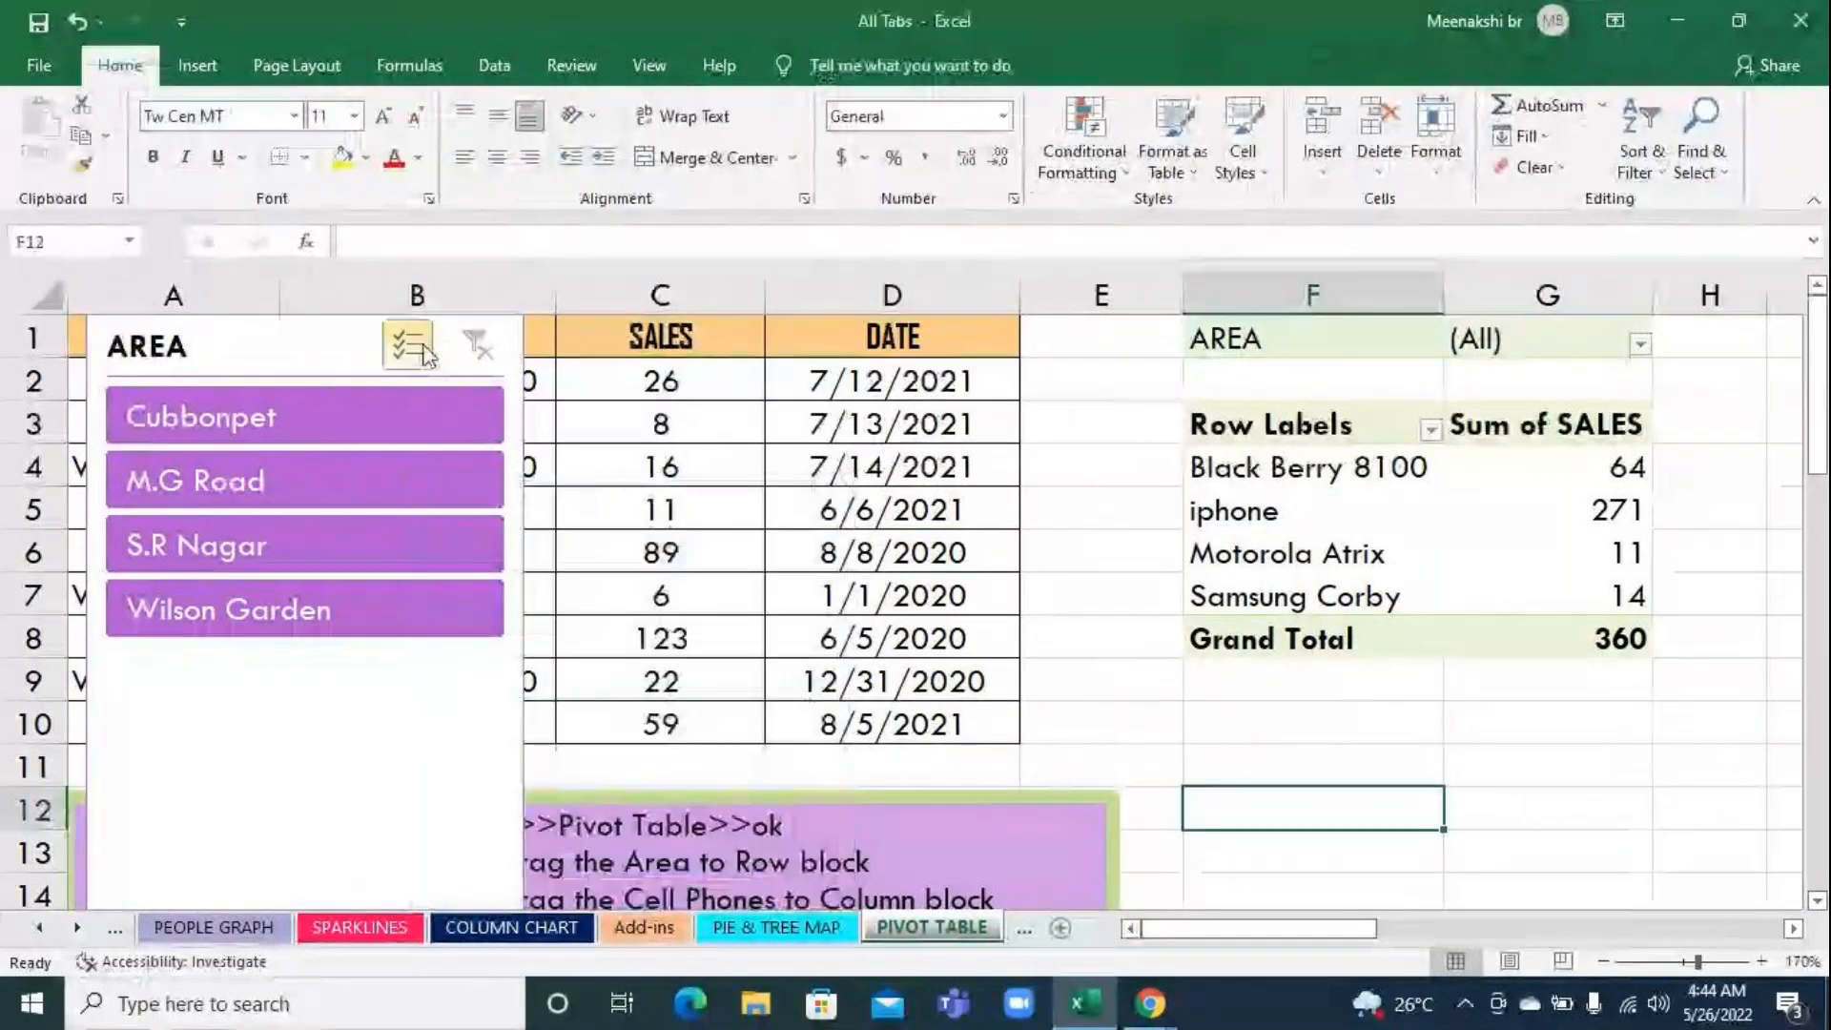
{"action": "left_click", "coordinate": [338, 338]}
{"action": "key", "text": "Delete"}
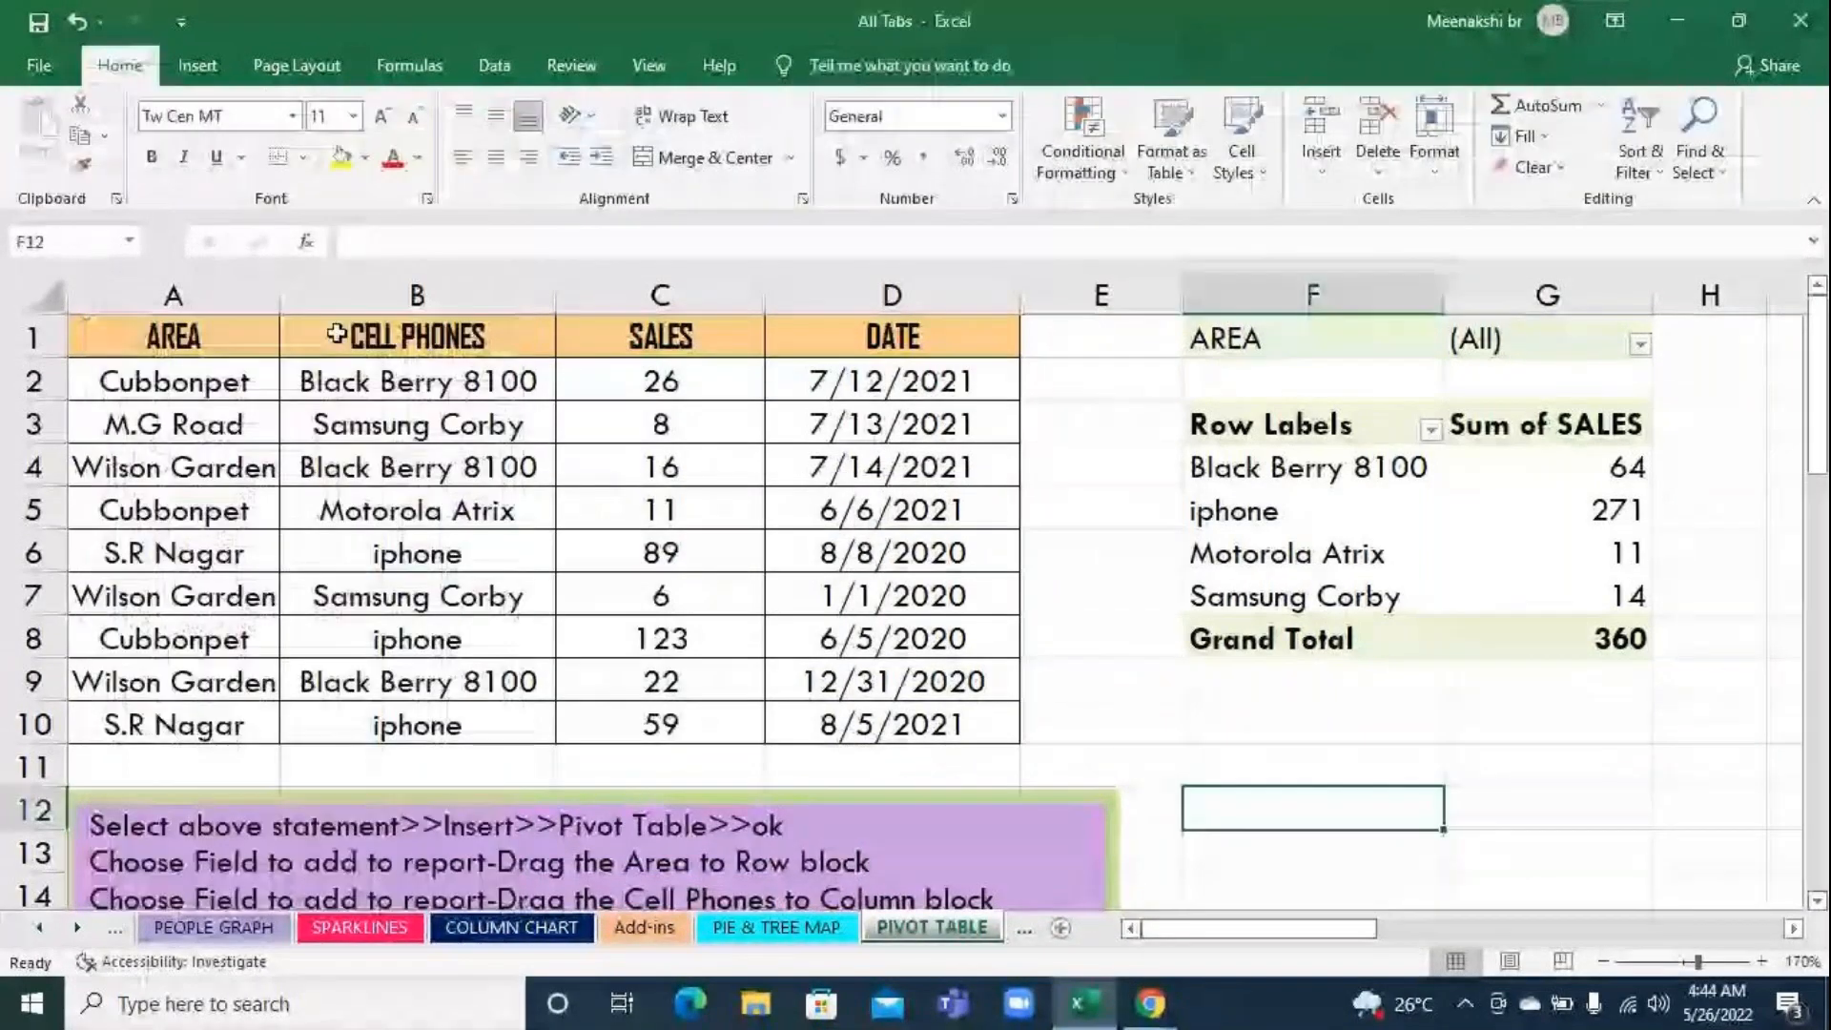
{"action": "left_click", "coordinate": [1419, 489]}
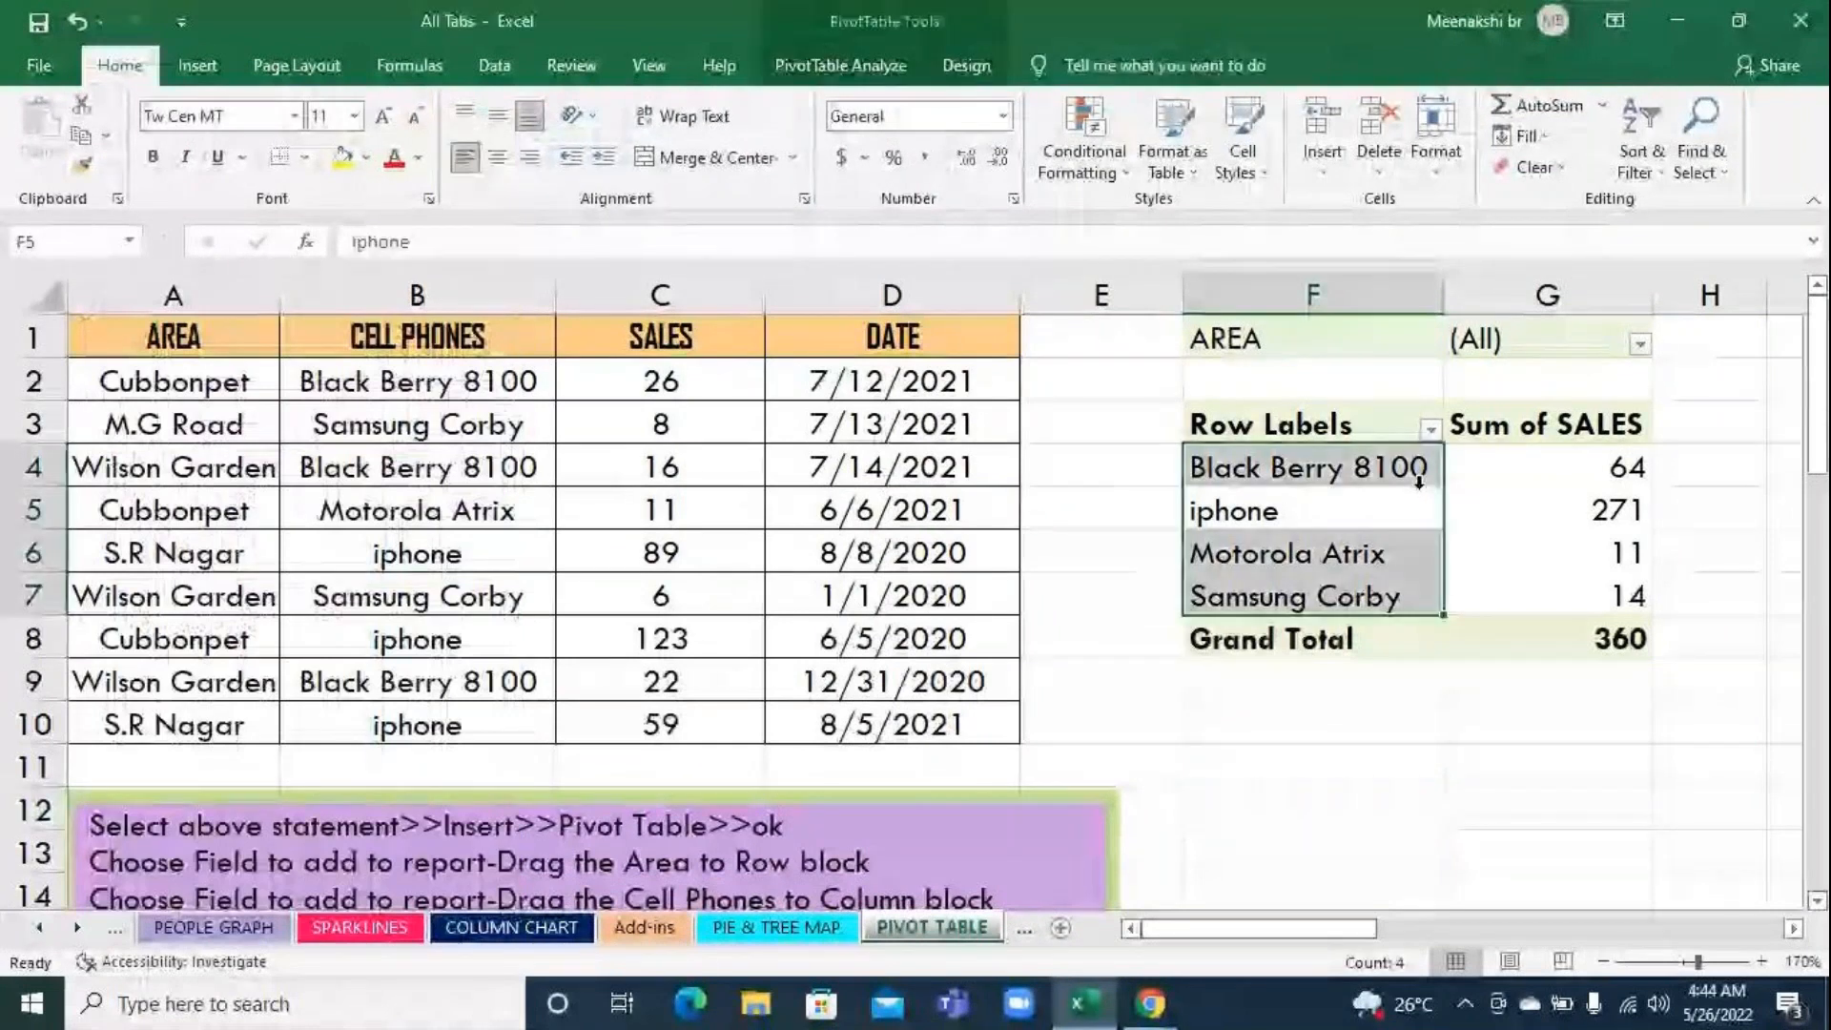
{"action": "left_click", "coordinate": [1496, 536]}
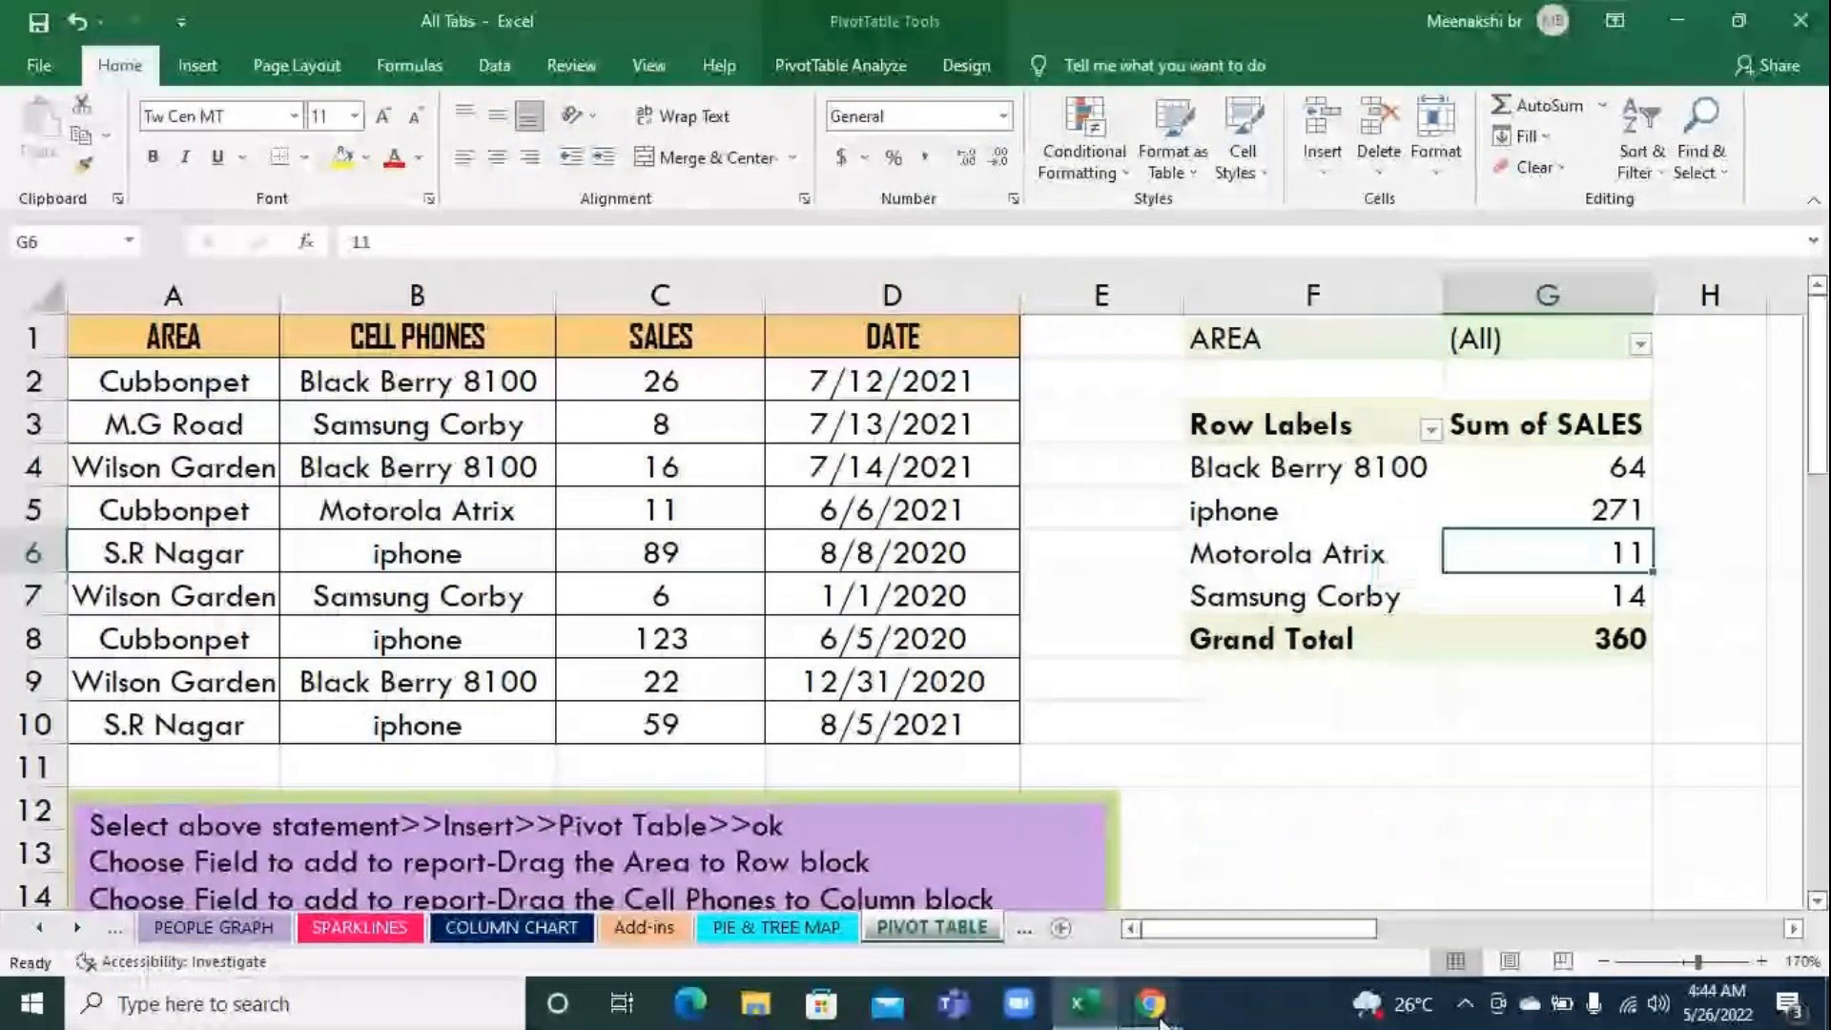
{"action": "left_click", "coordinate": [1151, 1003]}
{"action": "left_click", "coordinate": [1677, 733]}
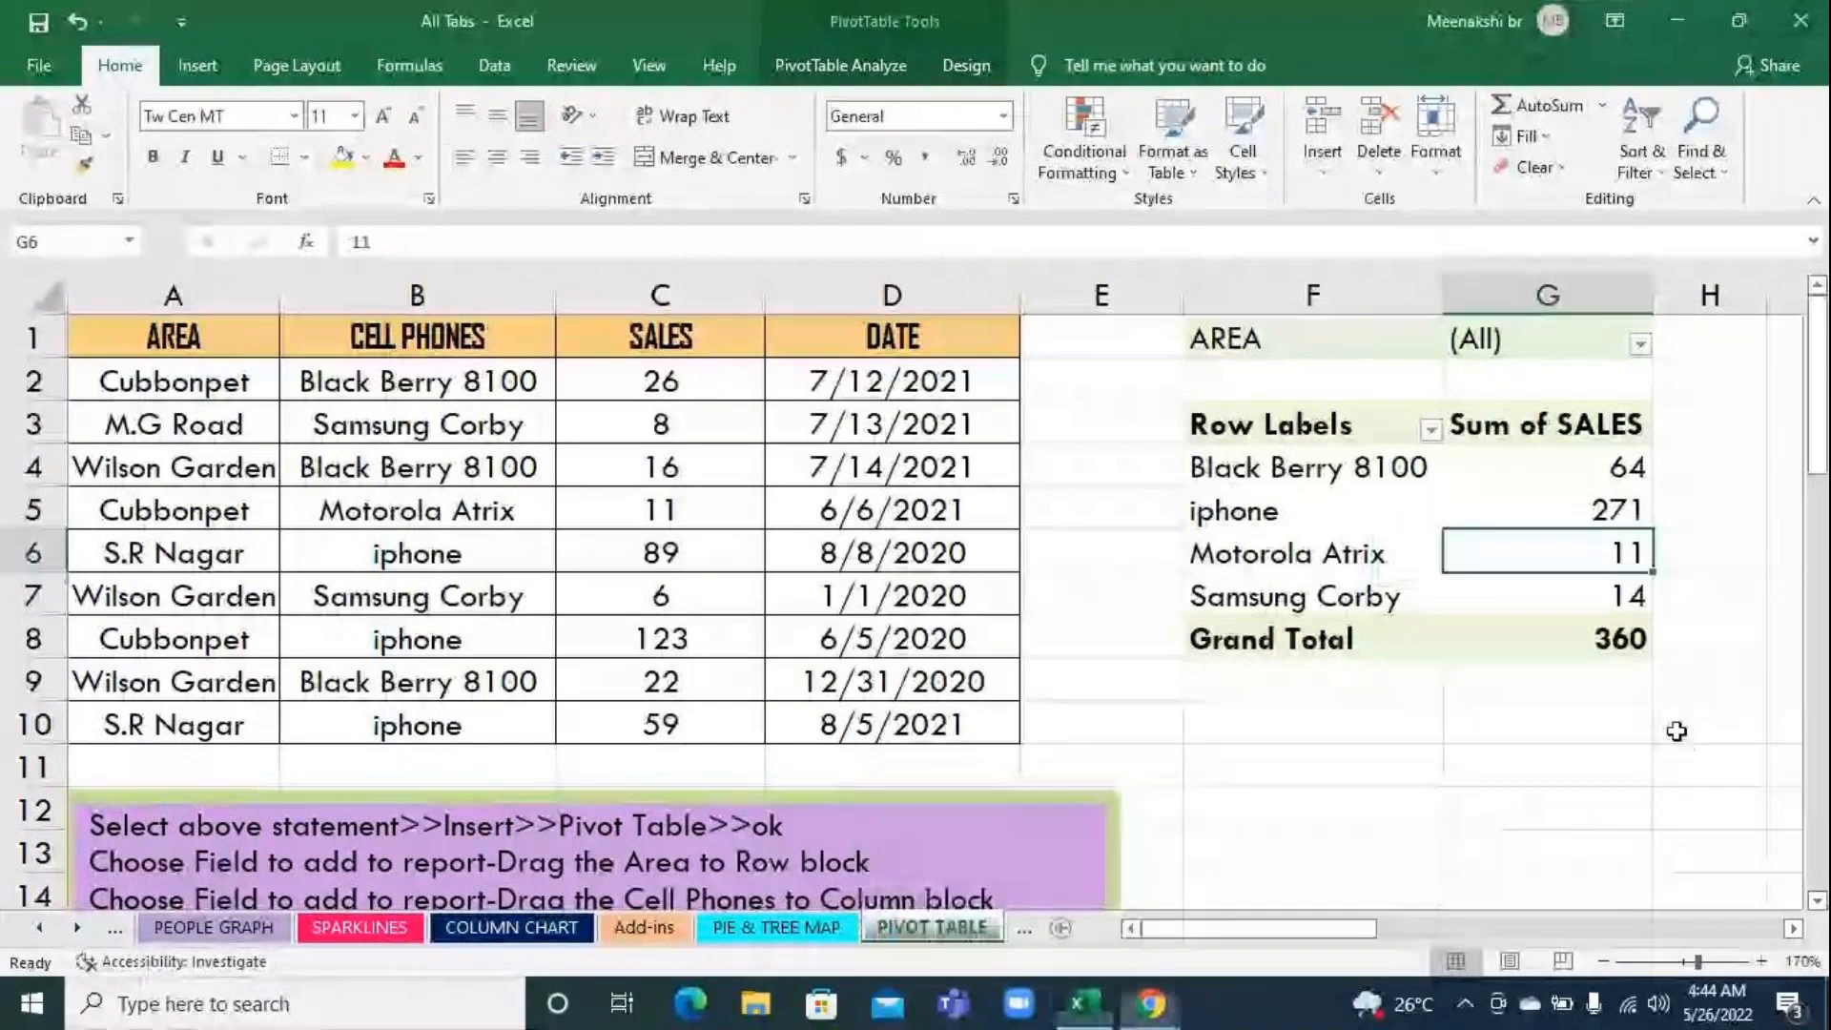
{"action": "left_click", "coordinate": [887, 69]}
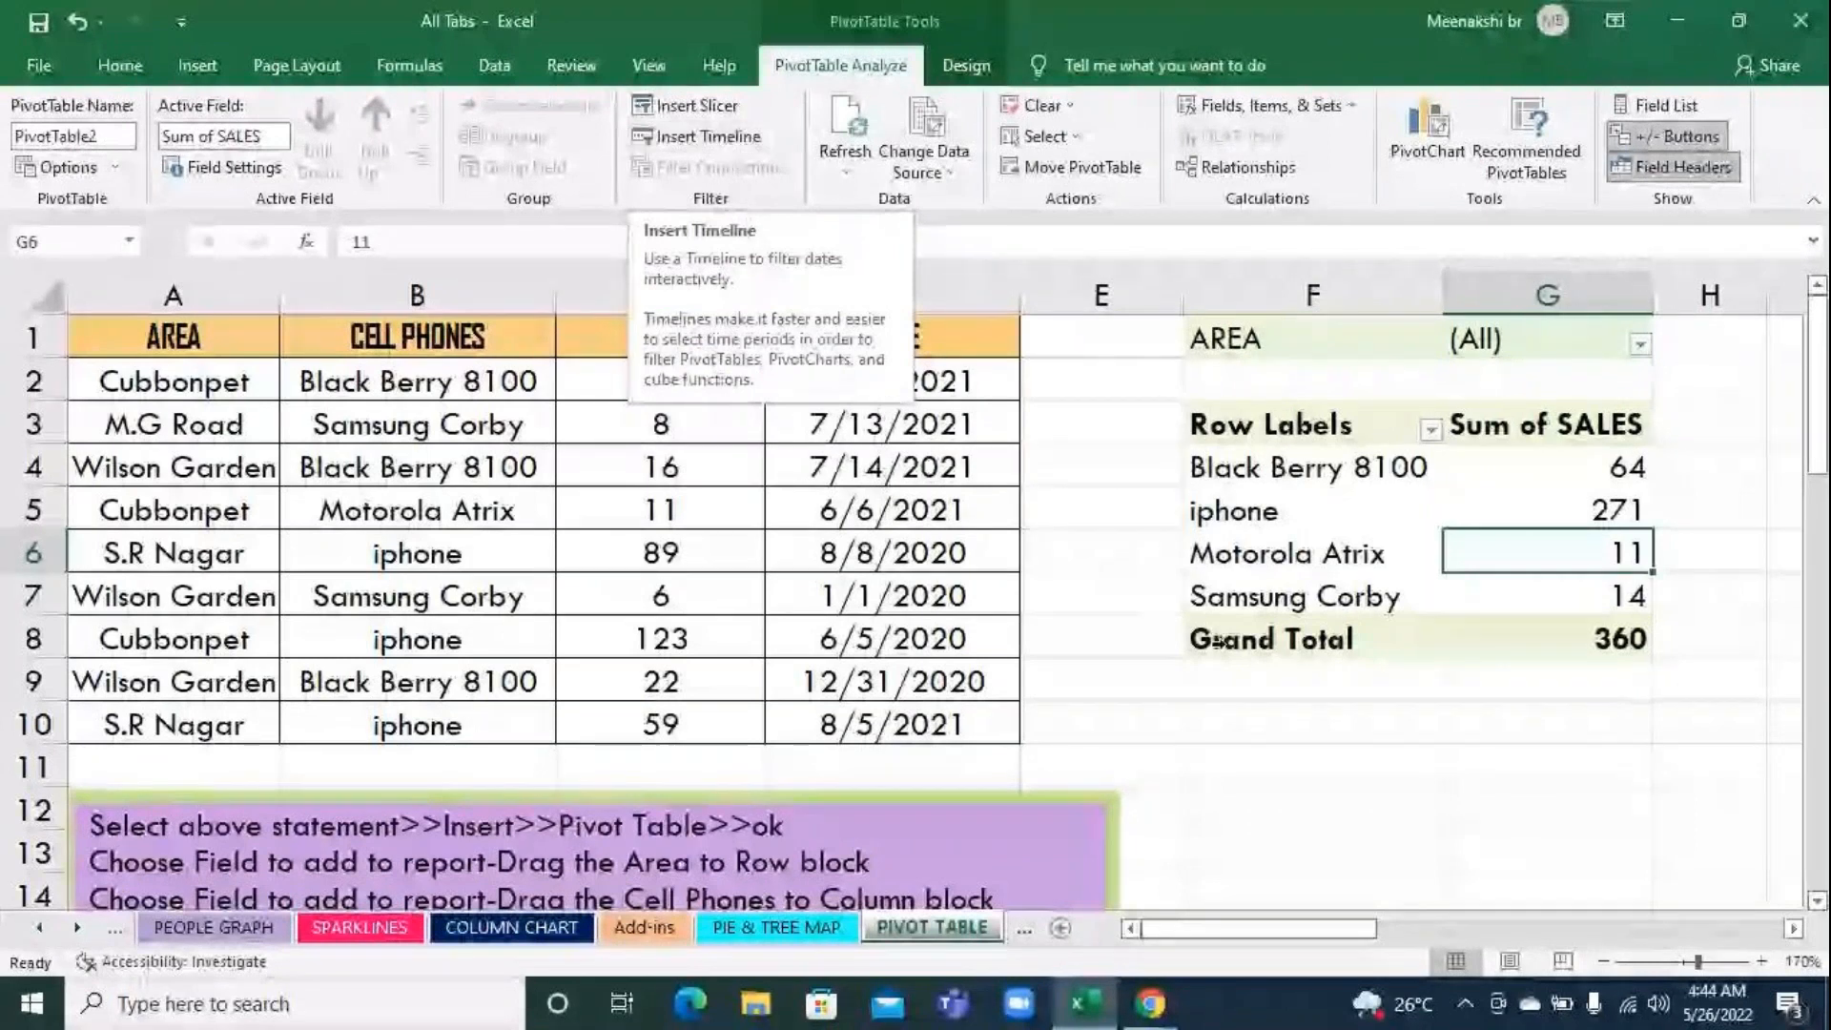
Look over the product table further down the sheet and the cell phone source table's columns, including DATE
{"action": "left_click", "coordinate": [1254, 681]}
{"action": "scroll", "coordinate": [1135, 656], "scroll_direction": "down", "scroll_amount": 1}
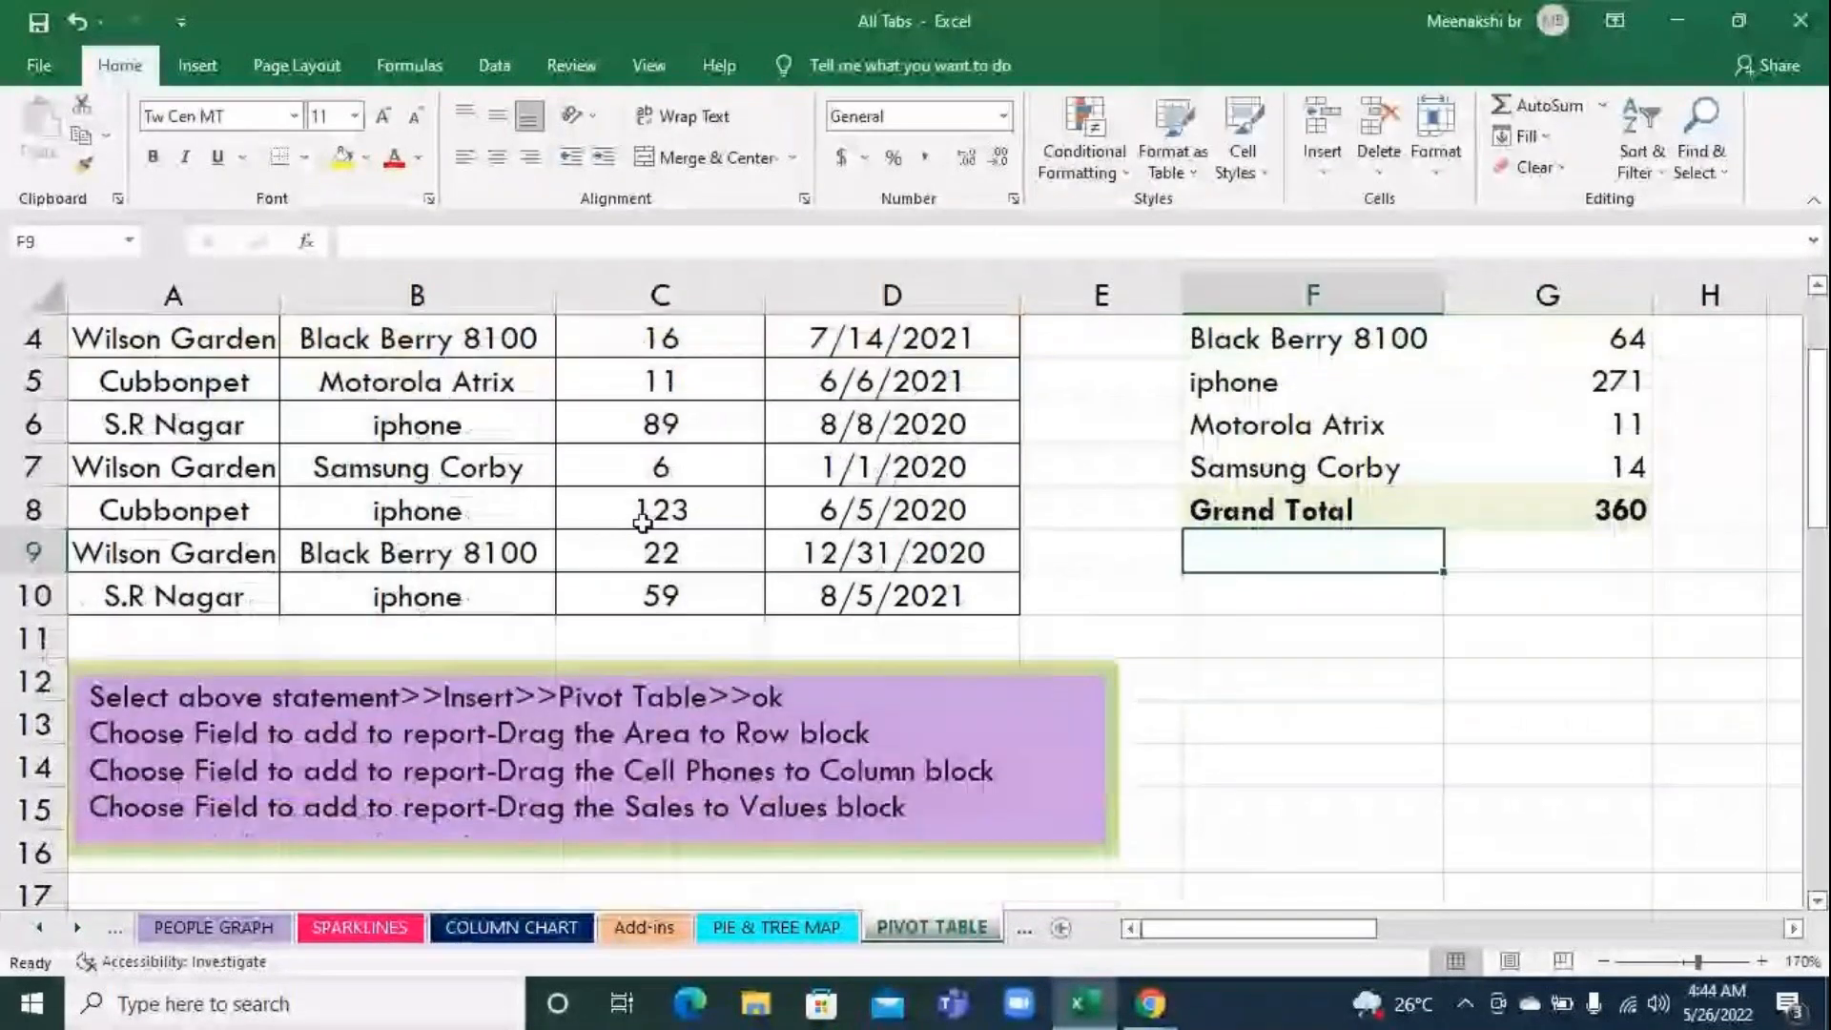
{"action": "scroll", "coordinate": [642, 522], "scroll_direction": "down", "scroll_amount": 5}
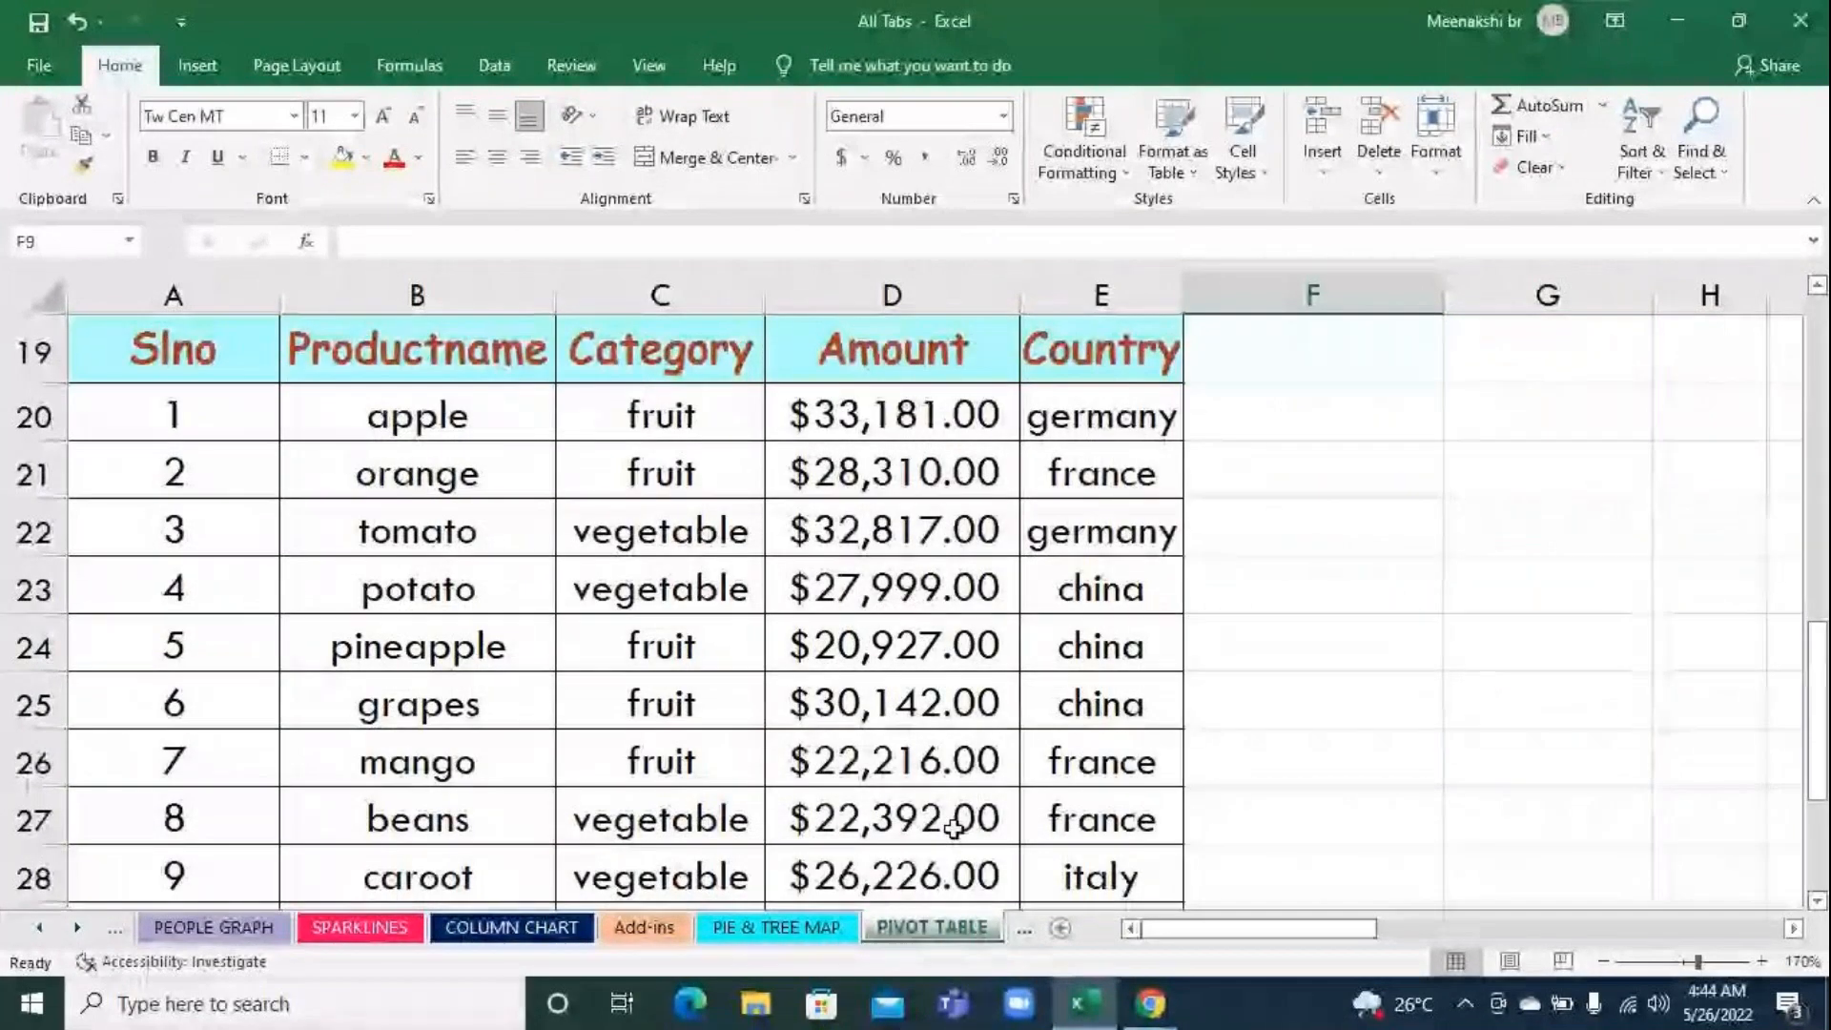
{"action": "scroll", "coordinate": [956, 820], "scroll_direction": "up", "scroll_amount": 5}
{"action": "scroll", "coordinate": [958, 801], "scroll_direction": "down", "scroll_amount": 6}
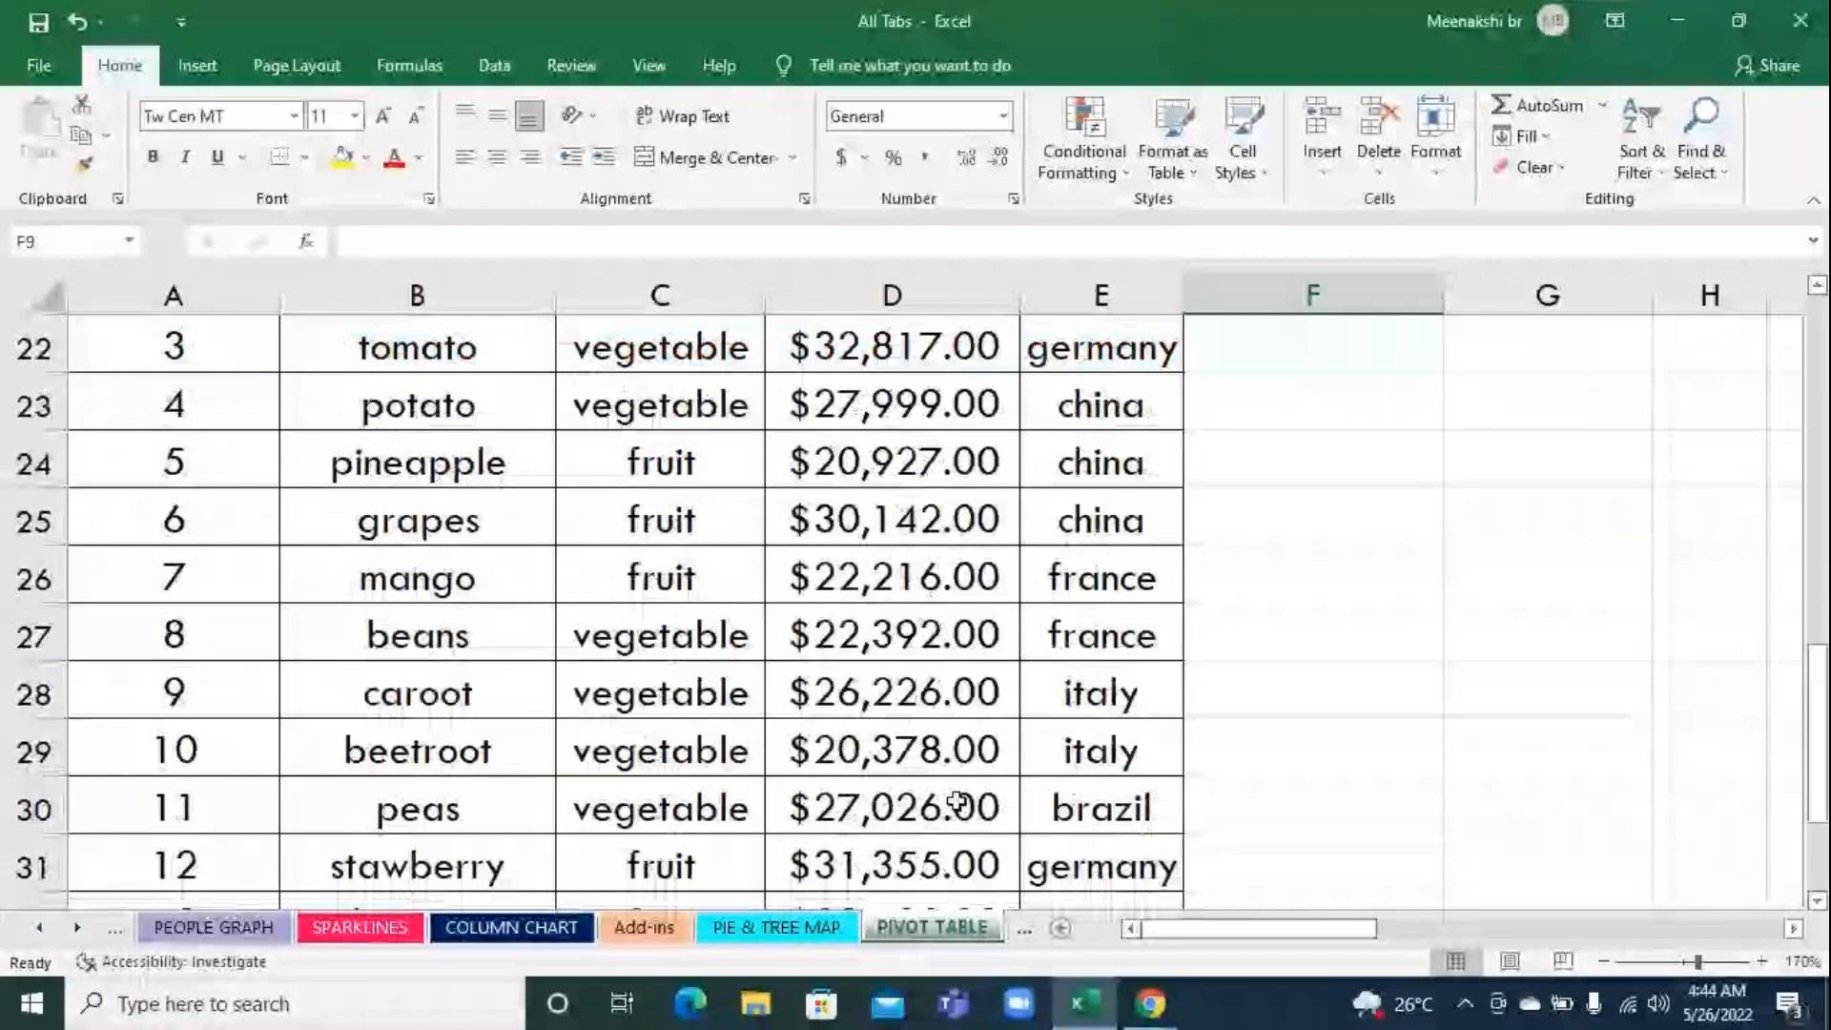
{"action": "scroll", "coordinate": [956, 803], "scroll_direction": "up", "scroll_amount": 6}
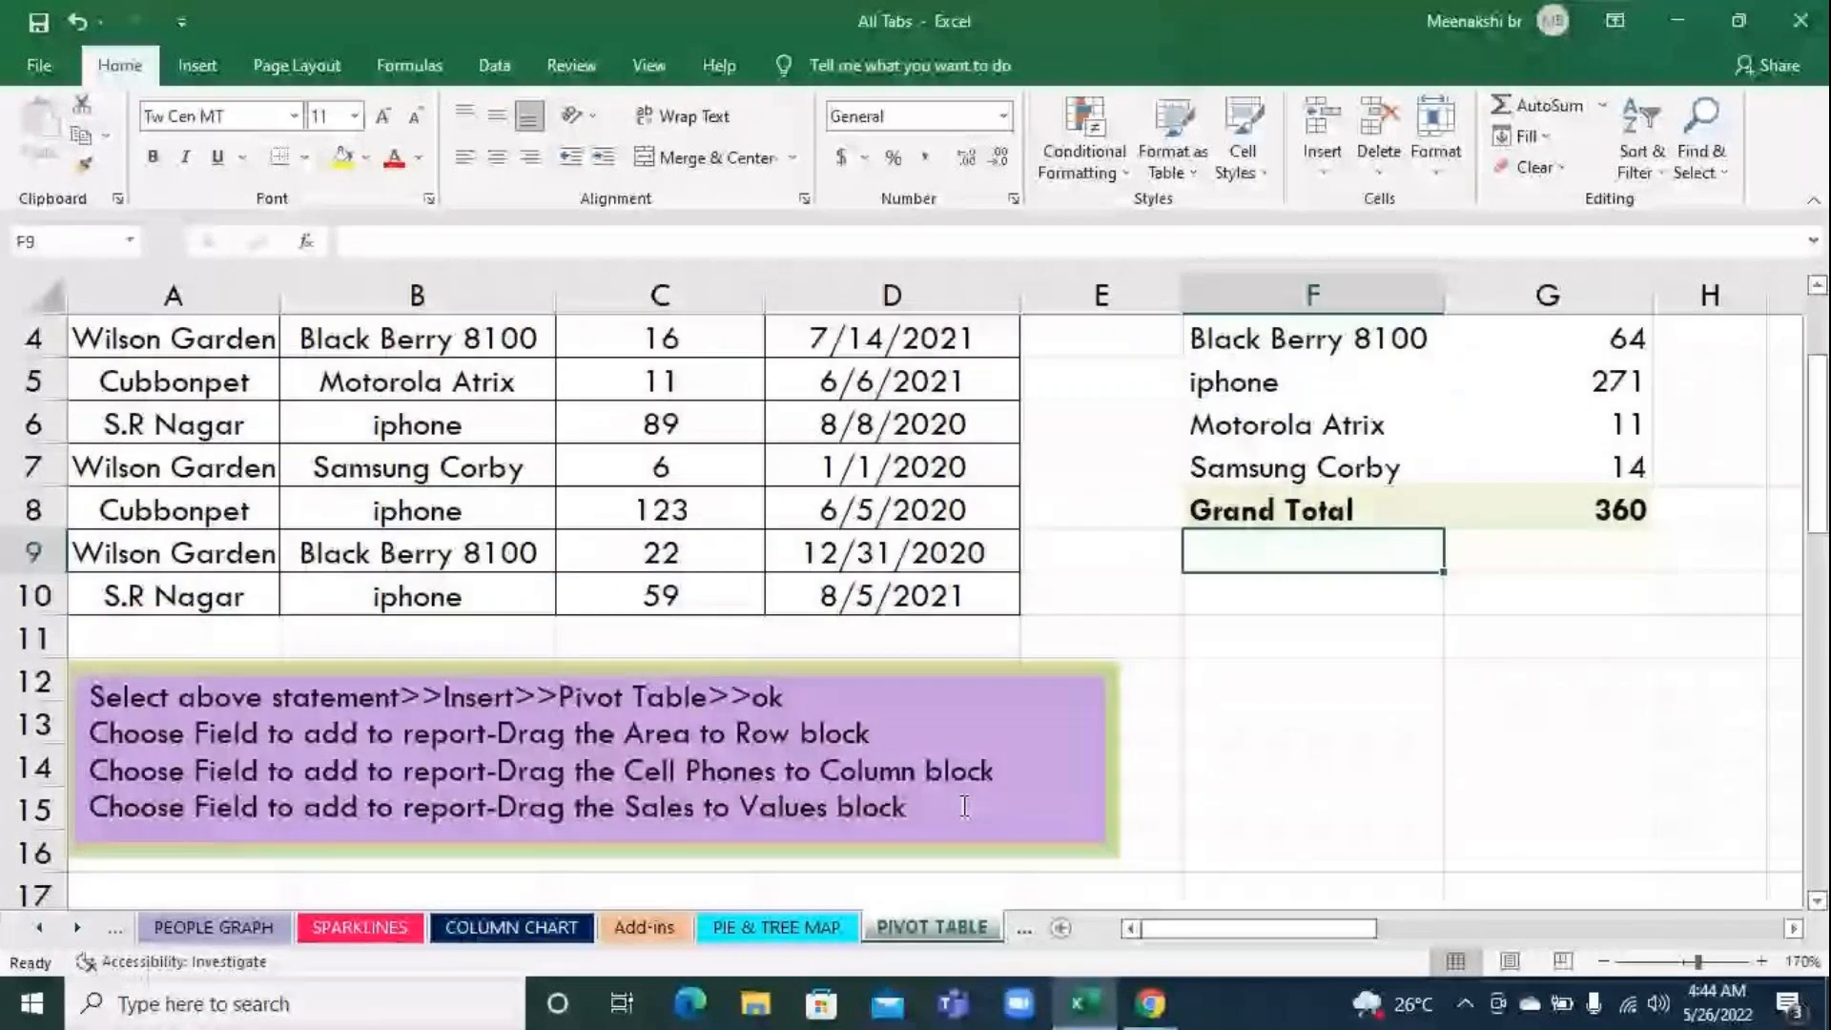
{"action": "scroll", "coordinate": [964, 806], "scroll_direction": "up", "scroll_amount": 1}
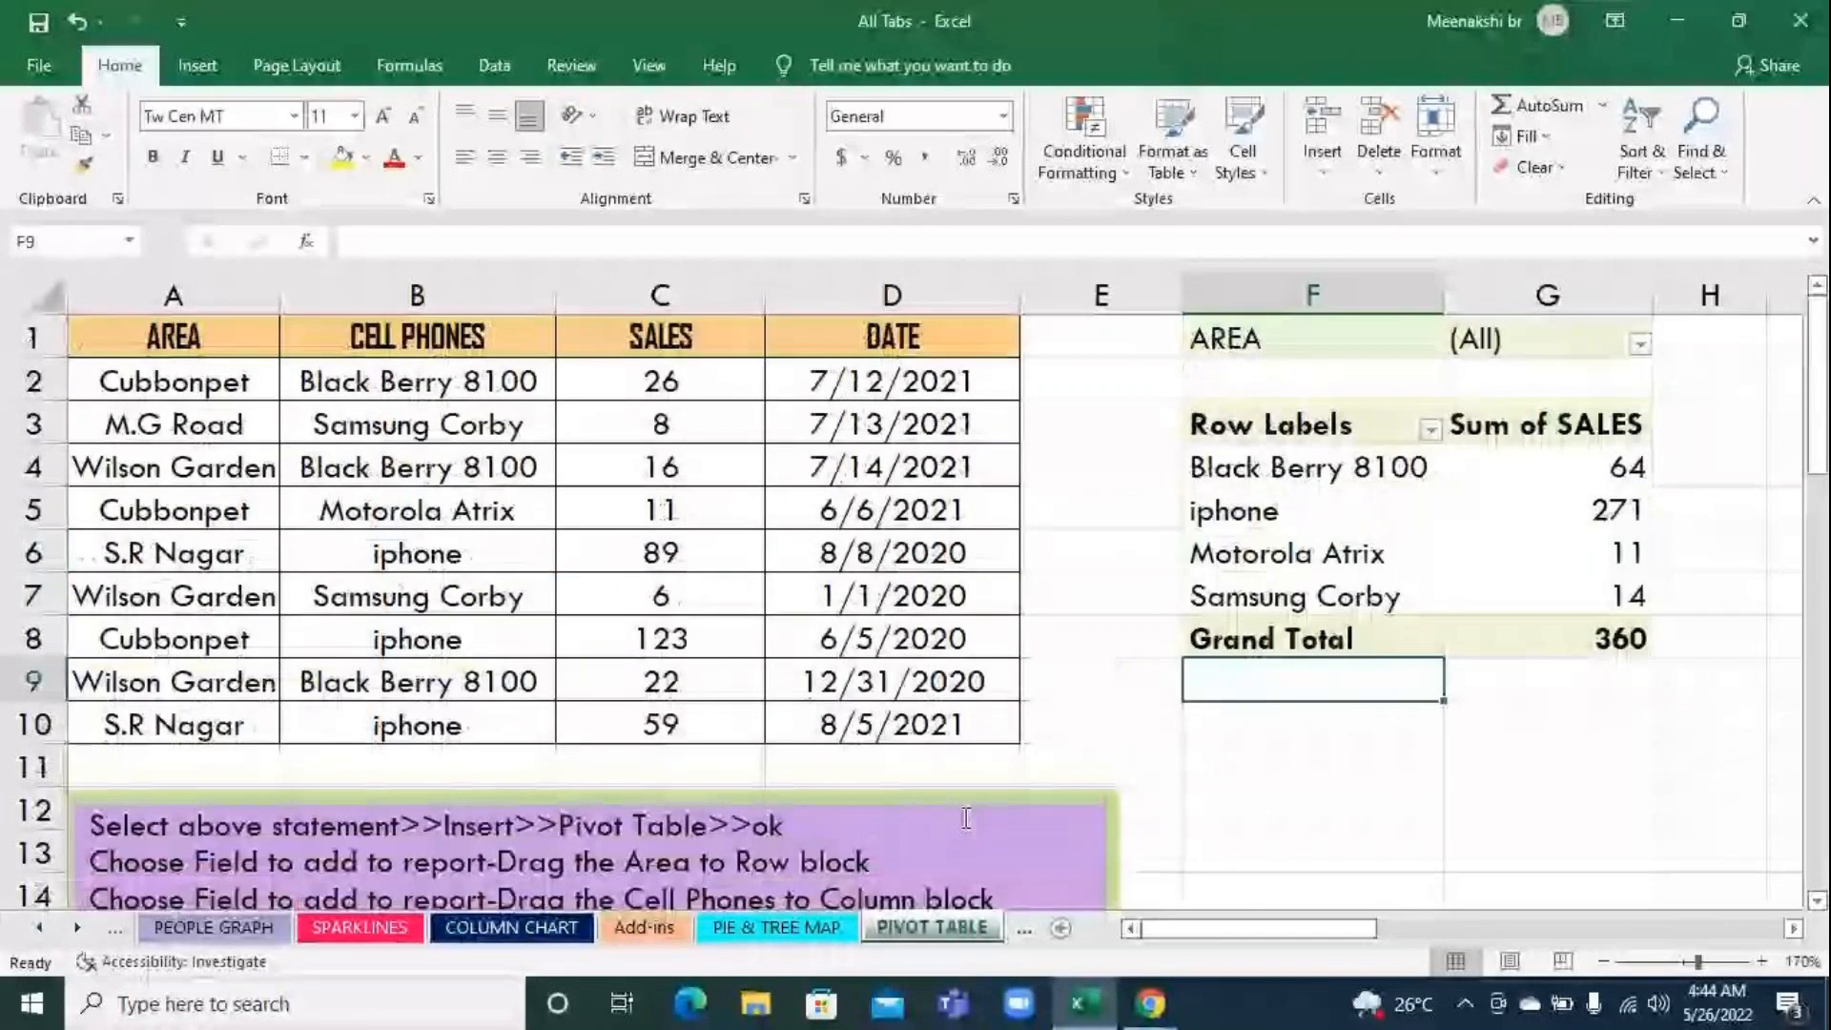
{"action": "scroll", "coordinate": [964, 811], "scroll_direction": "down", "scroll_amount": 2}
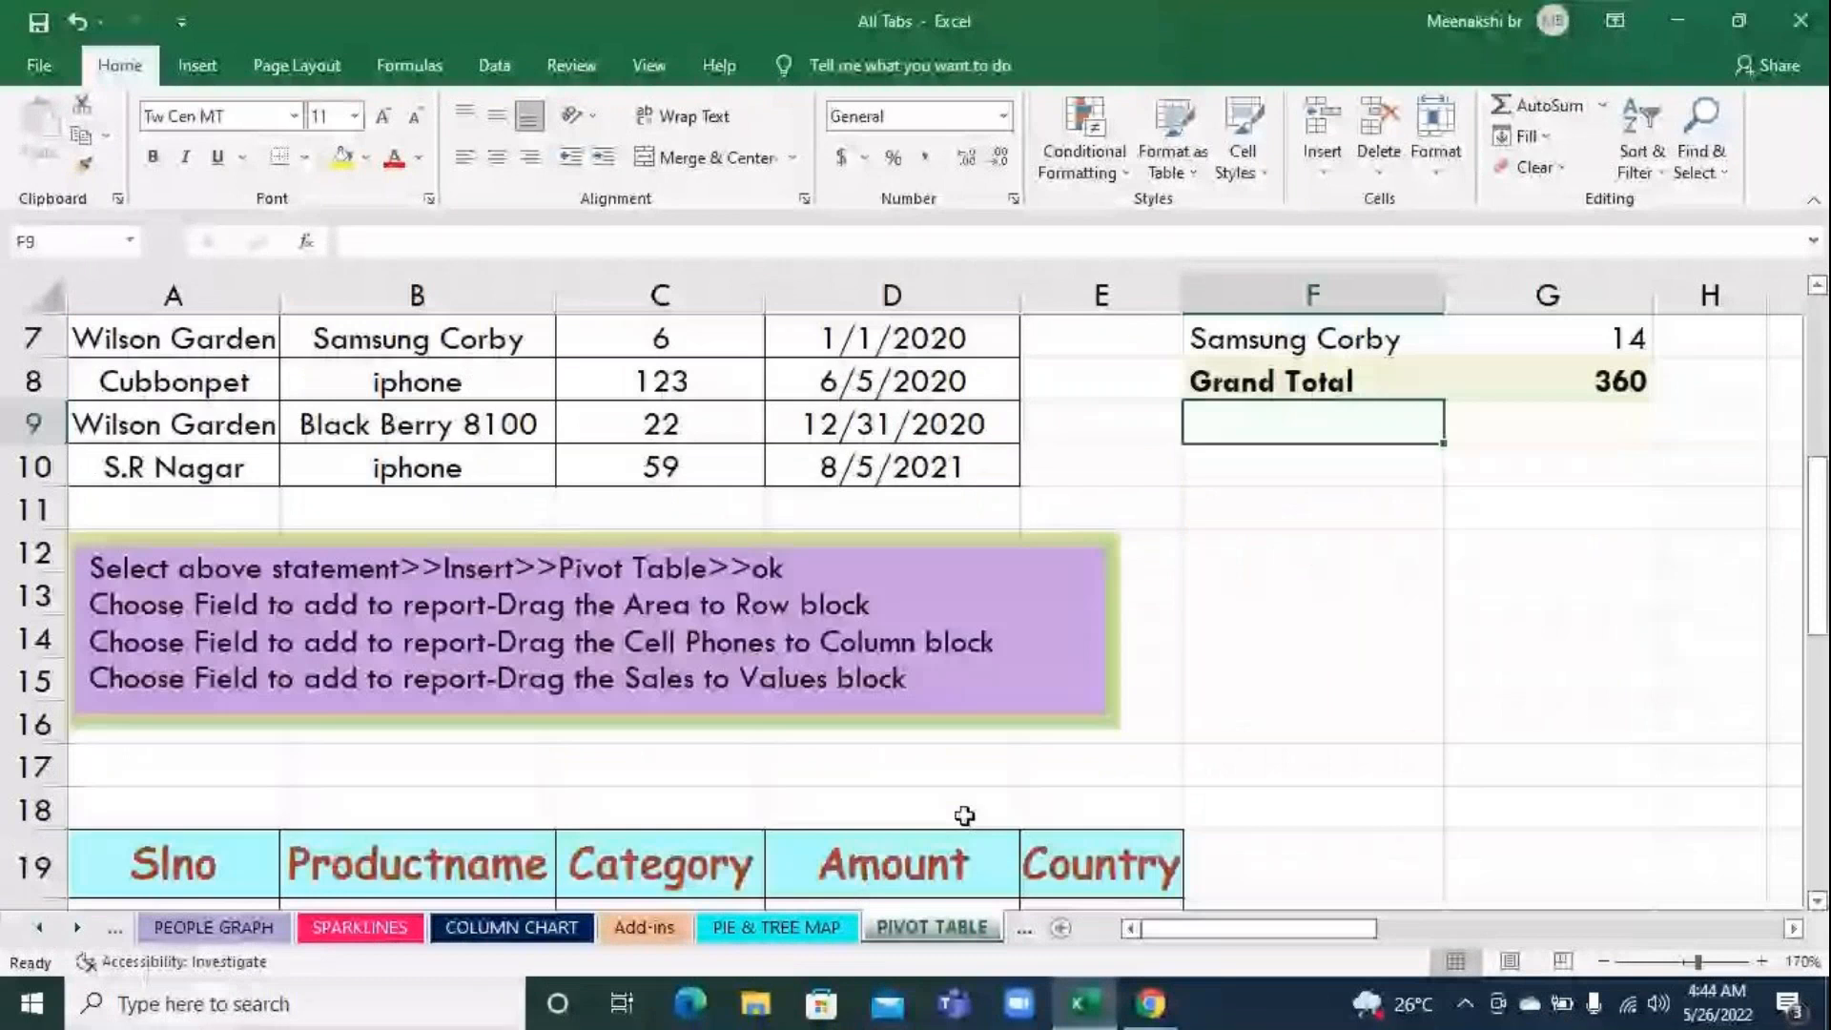
{"action": "scroll", "coordinate": [964, 815], "scroll_direction": "down", "scroll_amount": 5}
{"action": "scroll", "coordinate": [964, 815], "scroll_direction": "up", "scroll_amount": 3}
{"action": "scroll", "coordinate": [598, 571], "scroll_direction": "up", "scroll_amount": 4}
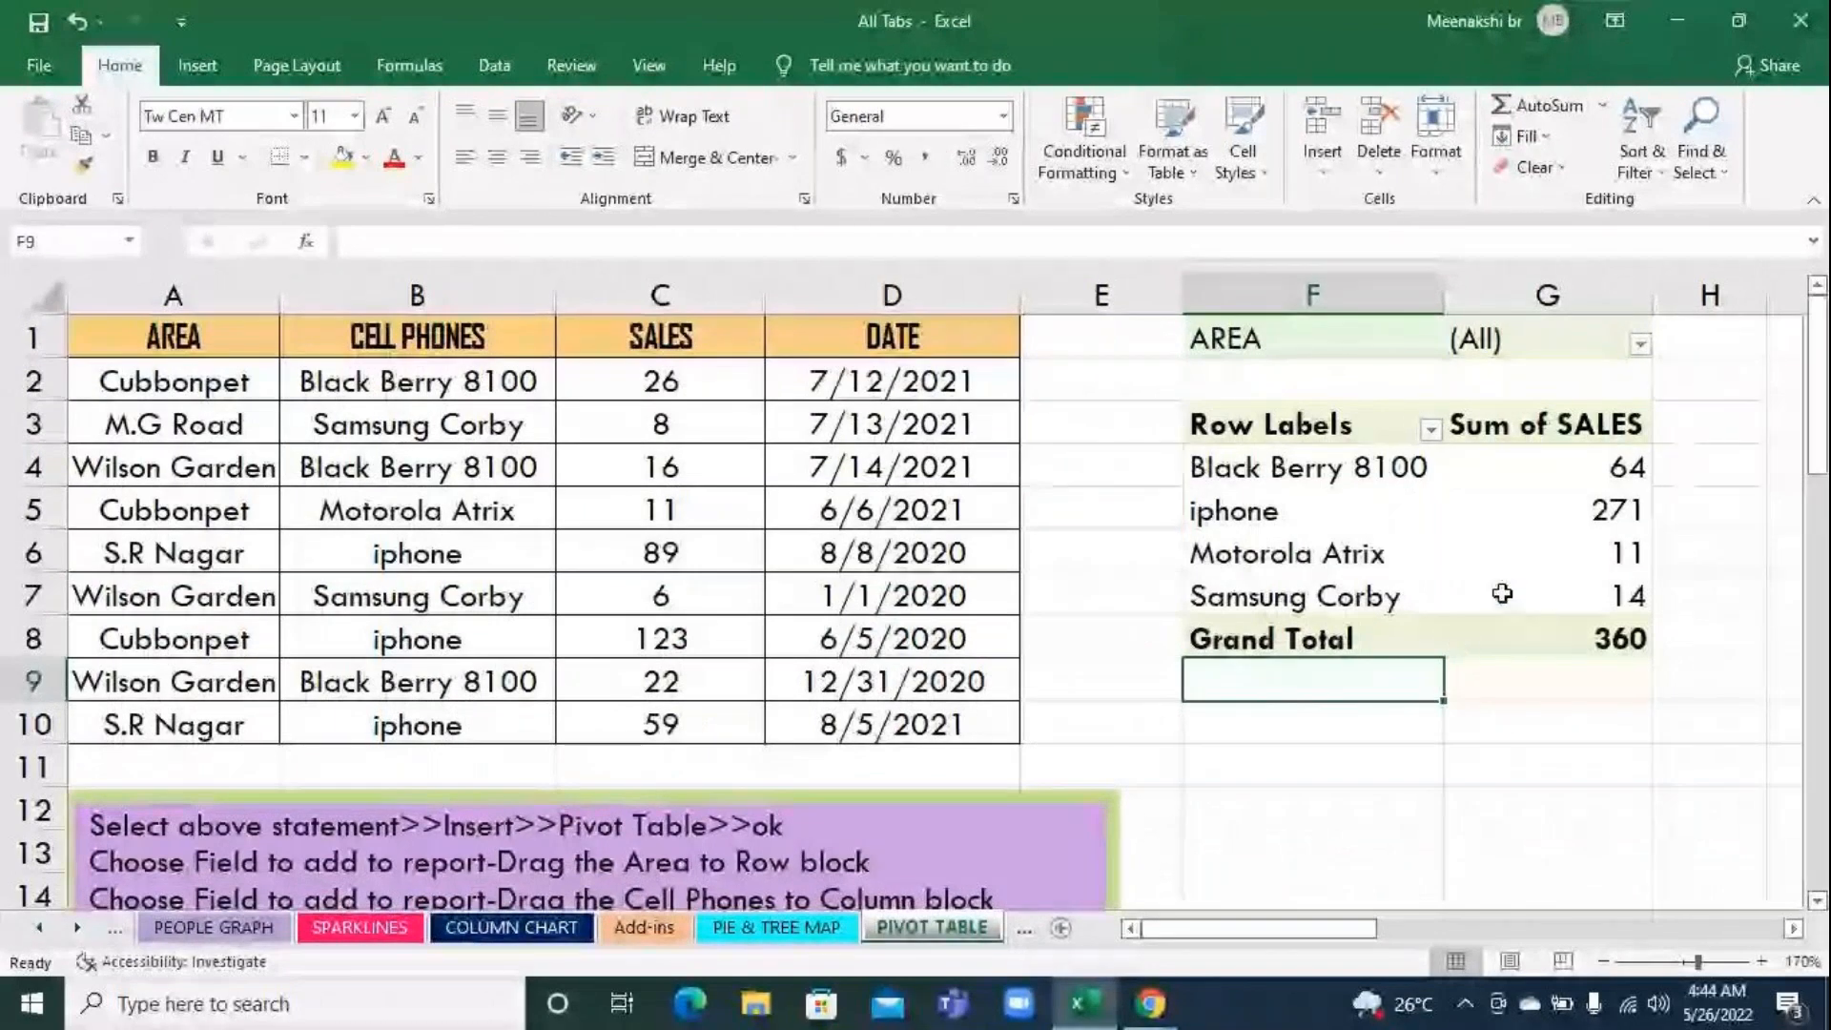
{"action": "left_click", "coordinate": [1476, 565]}
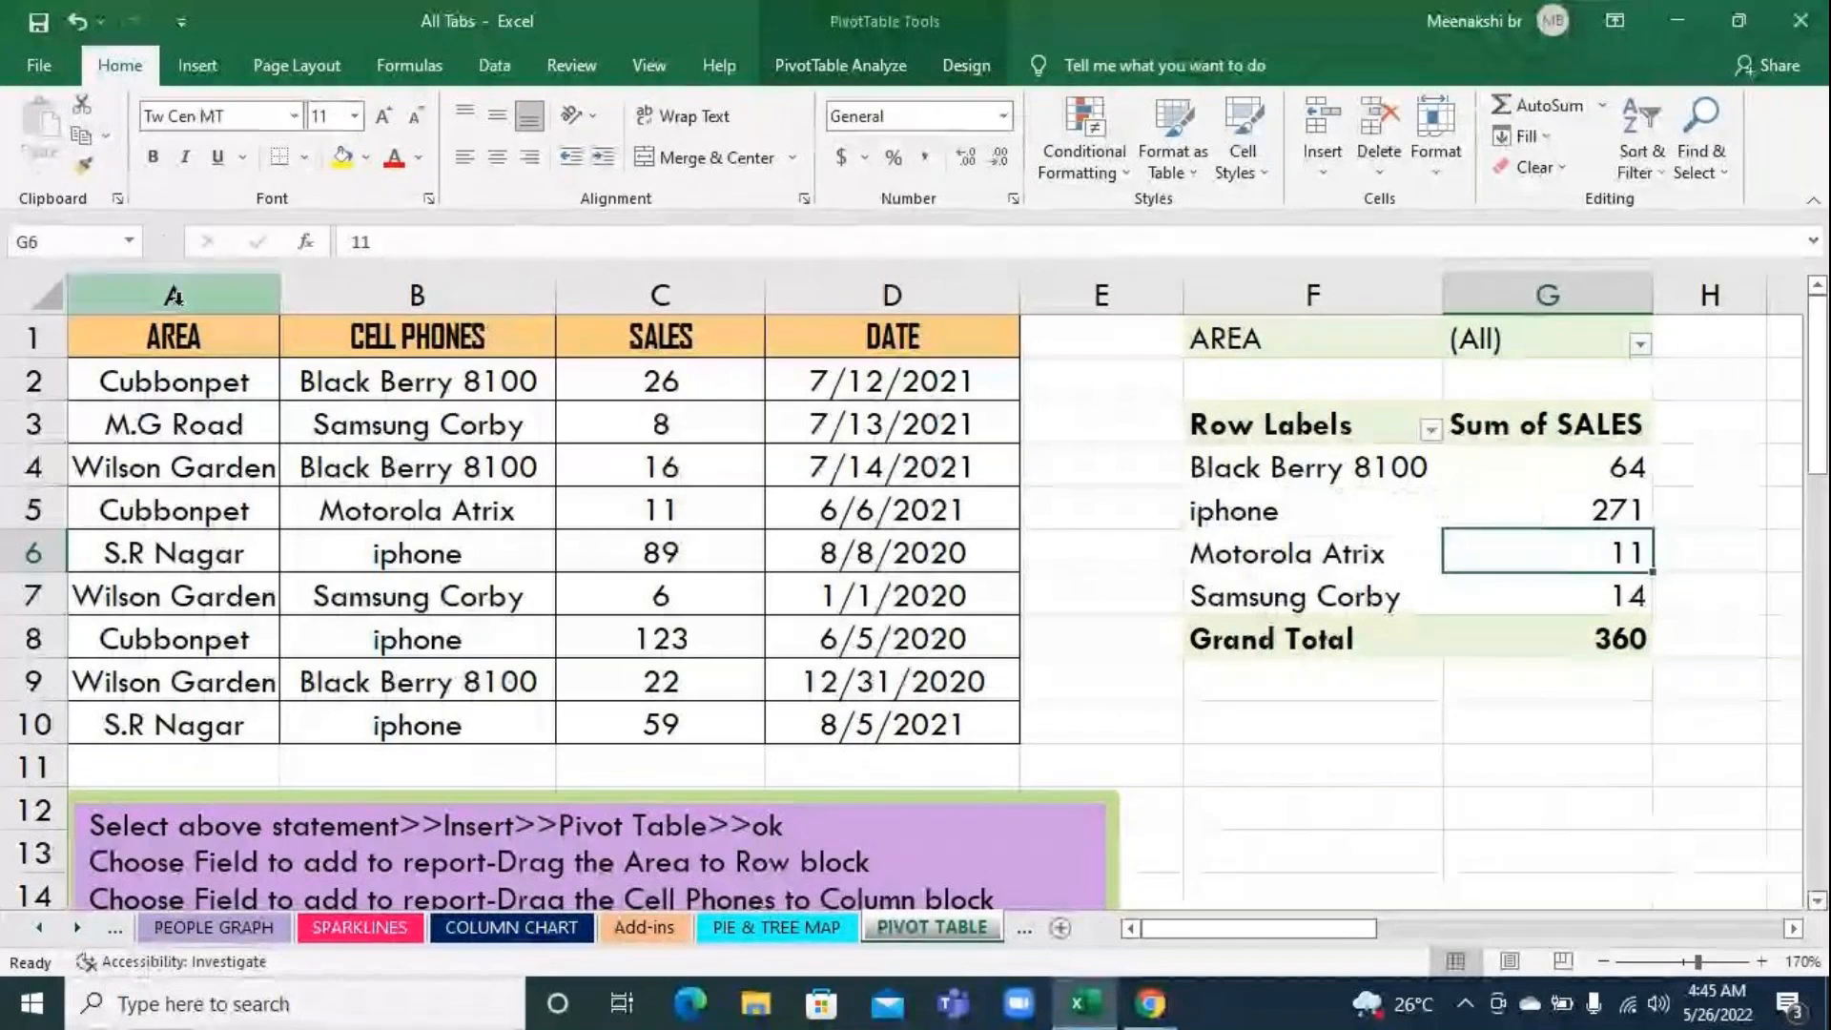
{"action": "left_click_drag", "start_coordinate": [173, 338], "coordinate": [658, 735]}
{"action": "left_click_drag", "start_coordinate": [875, 382], "coordinate": [876, 844]}
{"action": "left_click", "coordinate": [1447, 780]}
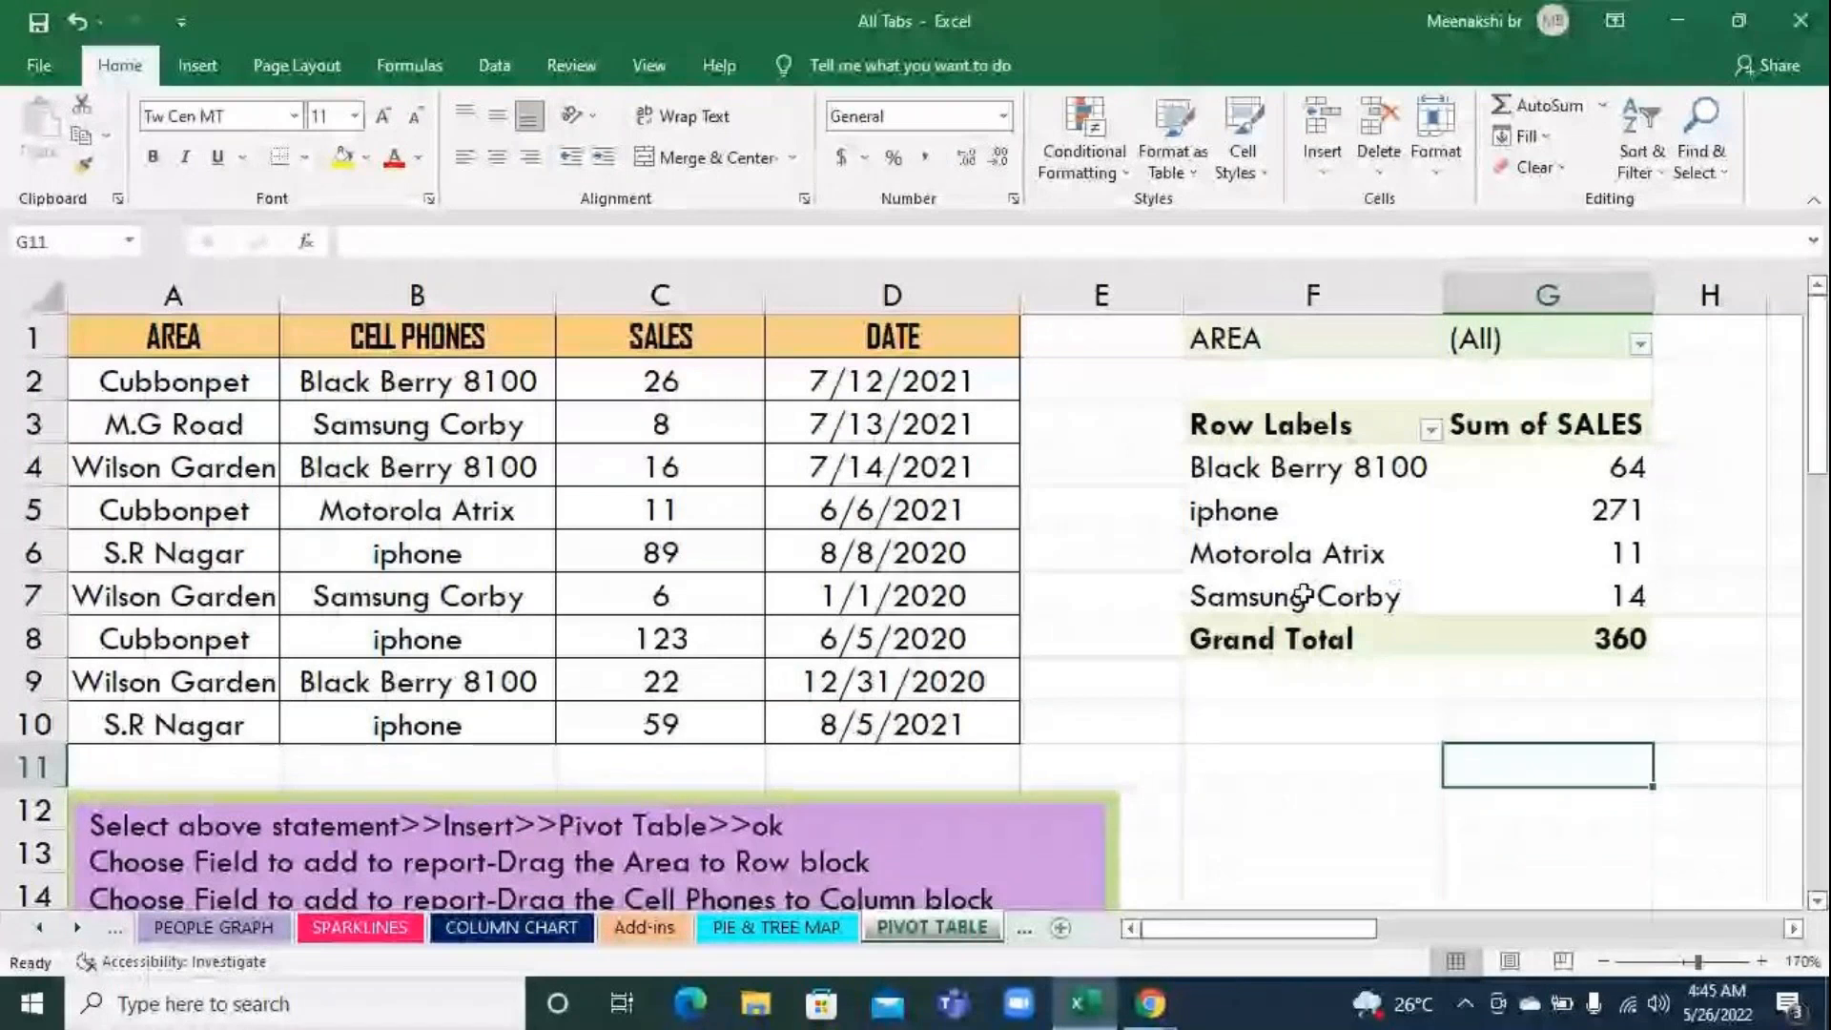
{"action": "left_click", "coordinate": [1456, 537]}
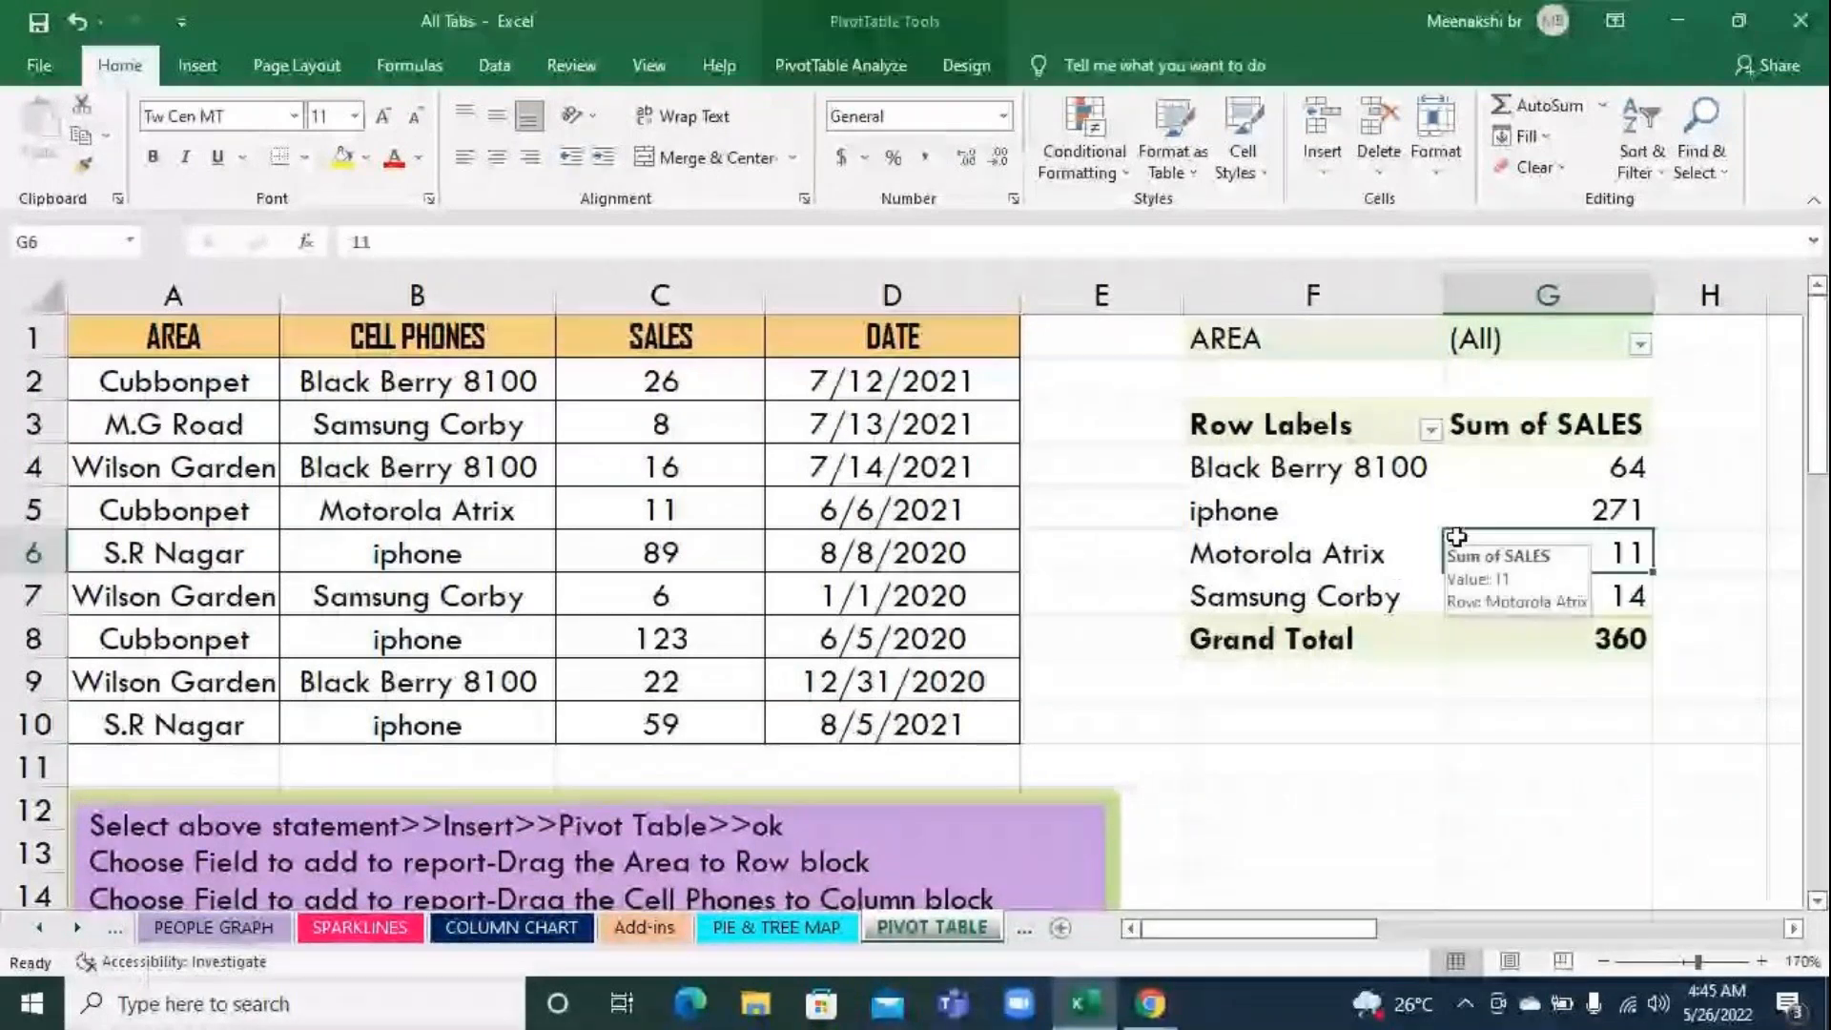
{"action": "left_click", "coordinate": [1430, 685]}
Show the PivotTable field list for the cell phone pivot table
{"action": "left_click", "coordinate": [1369, 486]}
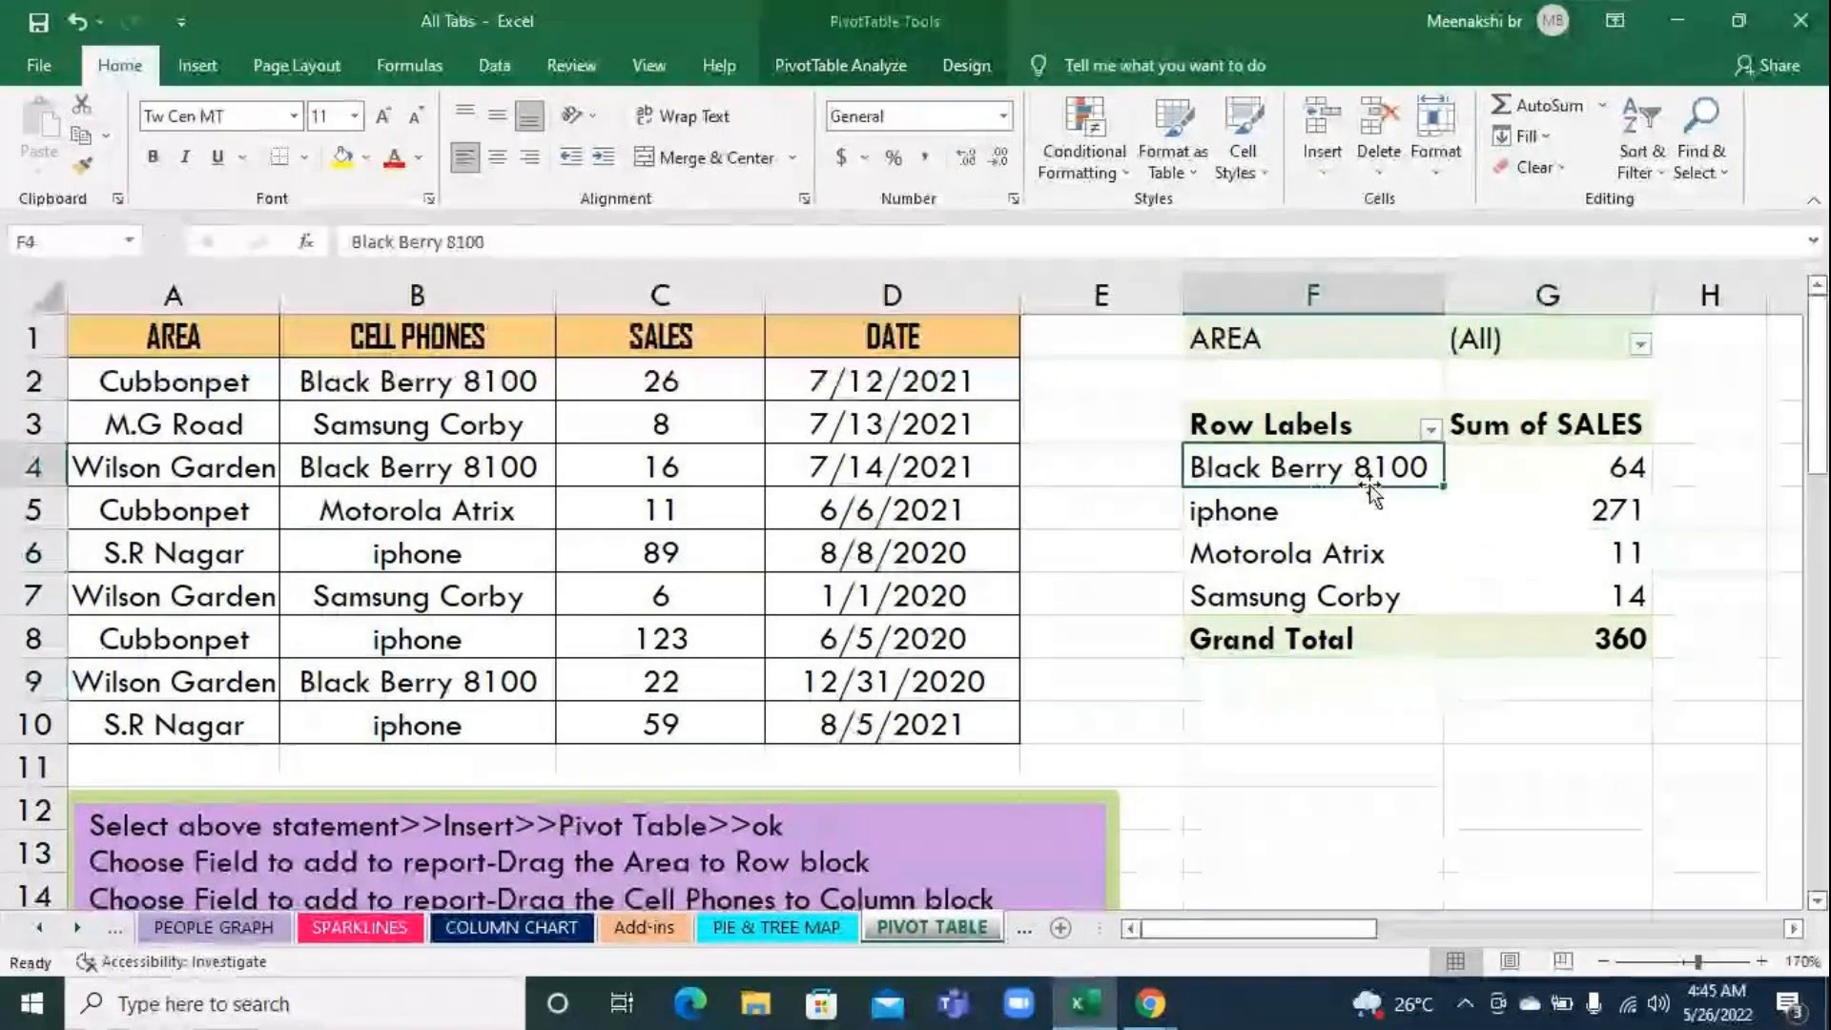
{"action": "left_click", "coordinate": [878, 63]}
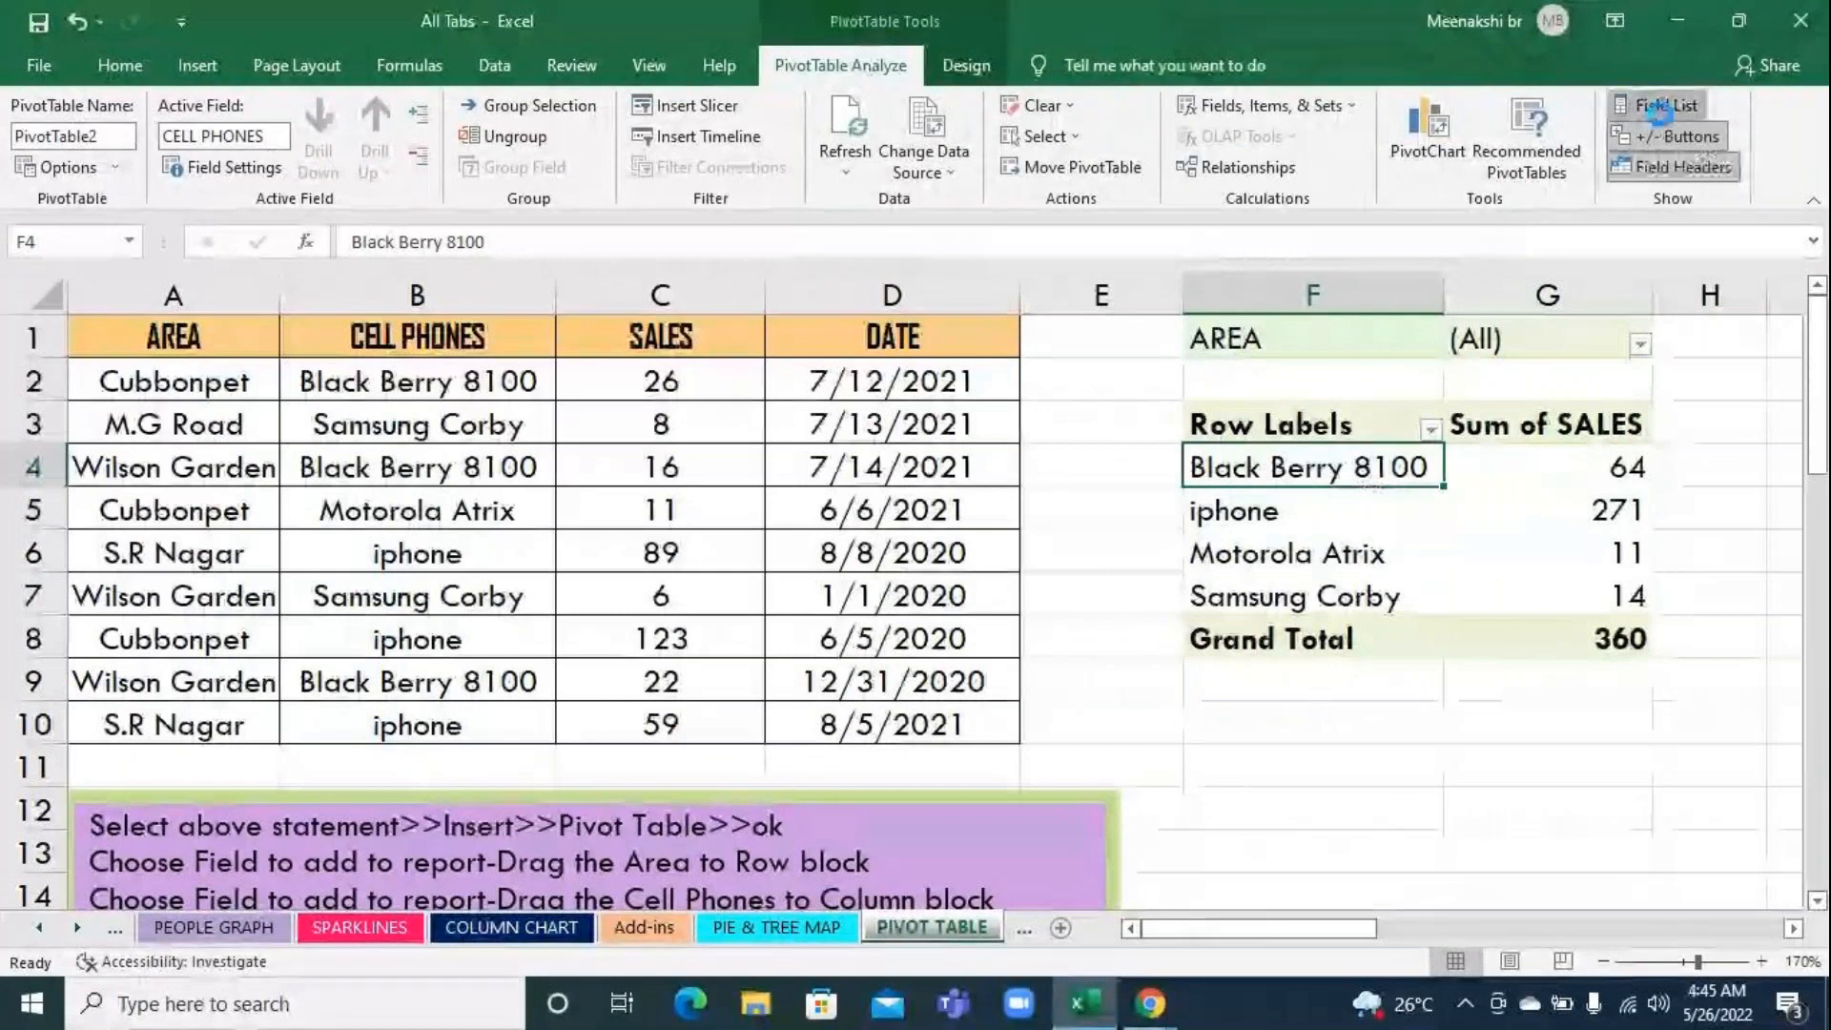
{"action": "left_click", "coordinate": [1660, 112]}
{"action": "left_click", "coordinate": [1660, 112]}
{"action": "left_click", "coordinate": [1660, 112]}
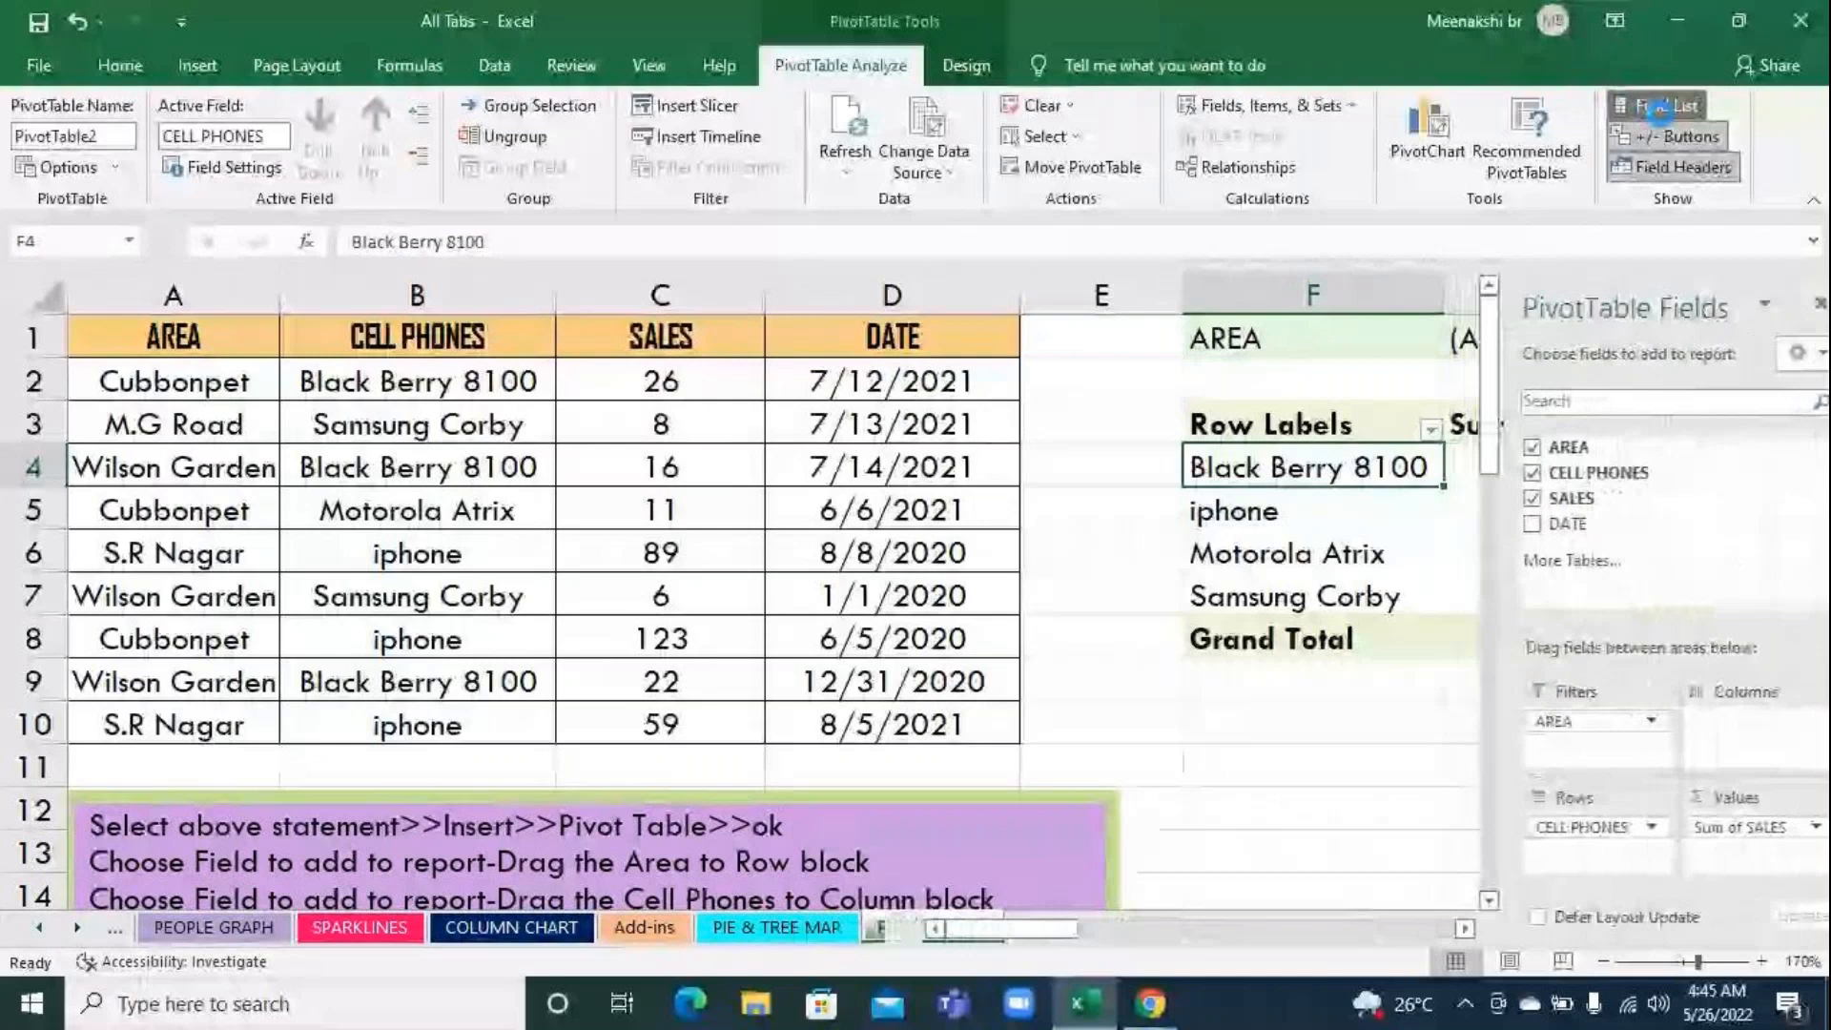
{"action": "left_click", "coordinate": [1660, 113]}
{"action": "left_click", "coordinate": [1660, 112]}
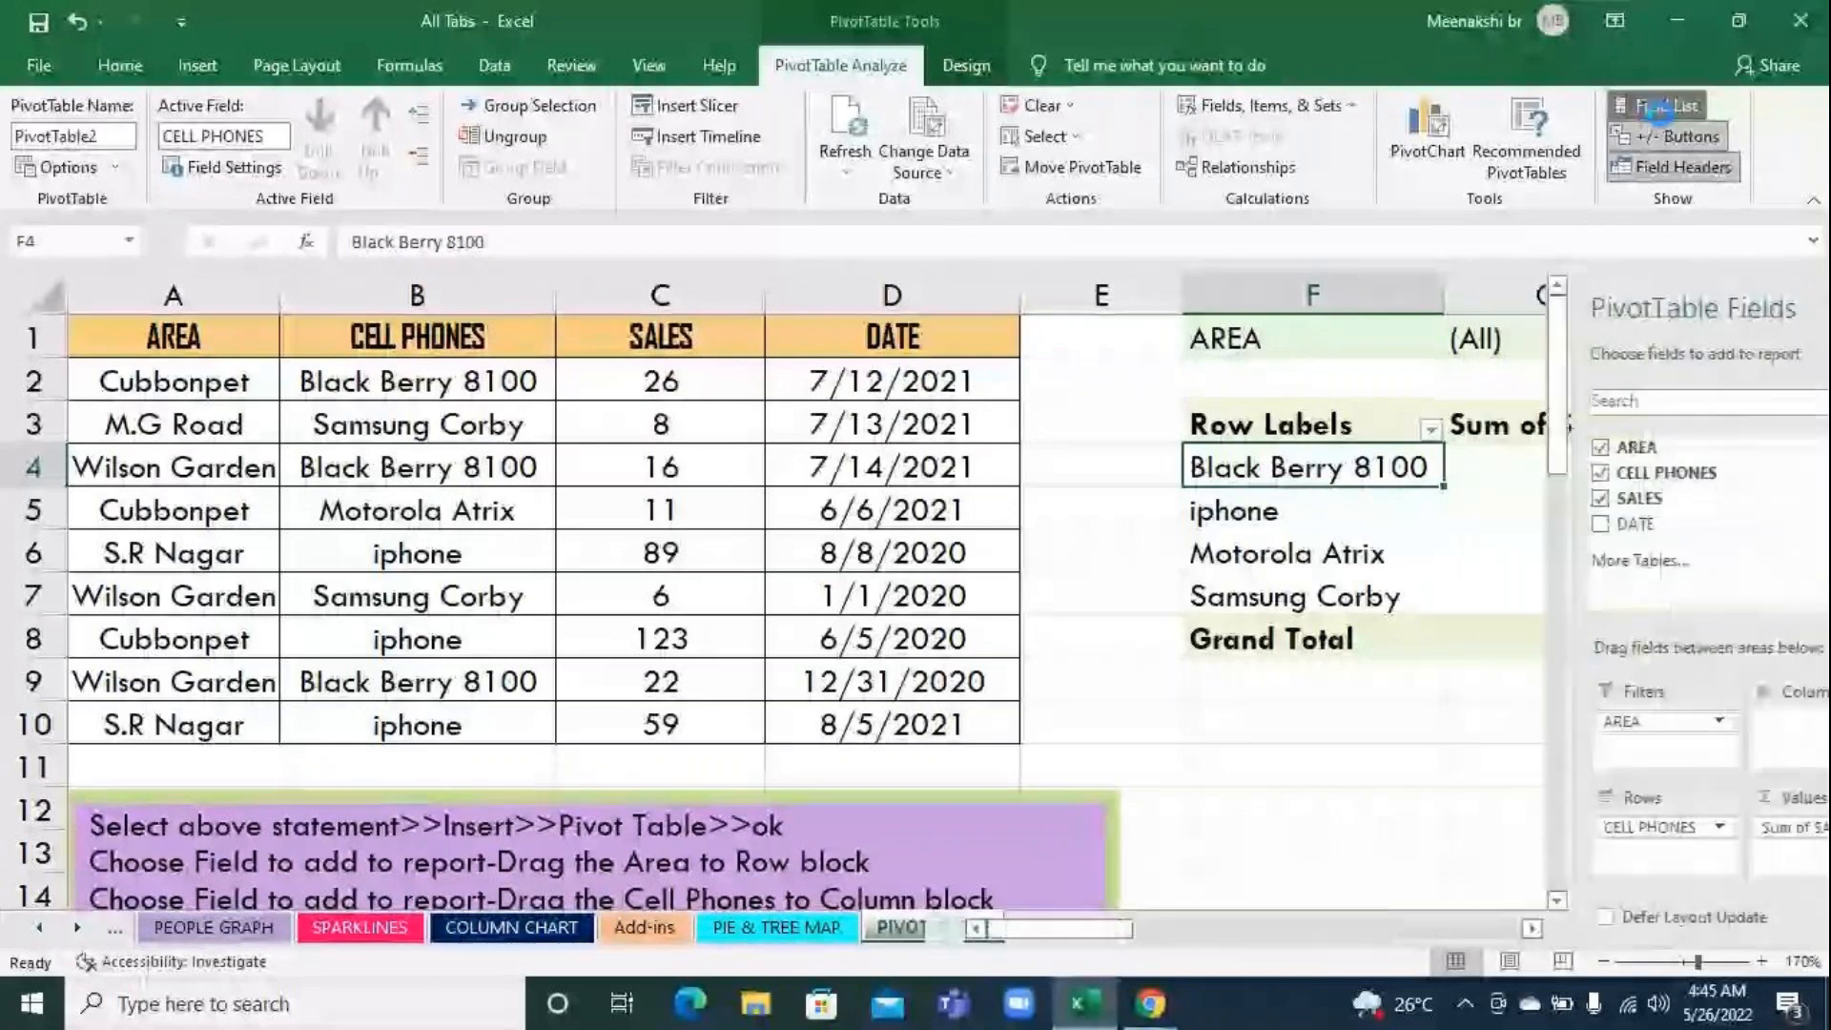
{"action": "left_click", "coordinate": [1660, 112]}
{"action": "left_click", "coordinate": [1660, 112]}
{"action": "left_click", "coordinate": [1660, 113]}
{"action": "left_click", "coordinate": [1660, 113]}
{"action": "left_click", "coordinate": [1660, 113]}
{"action": "left_click", "coordinate": [1660, 113]}
{"action": "left_click", "coordinate": [1658, 112]}
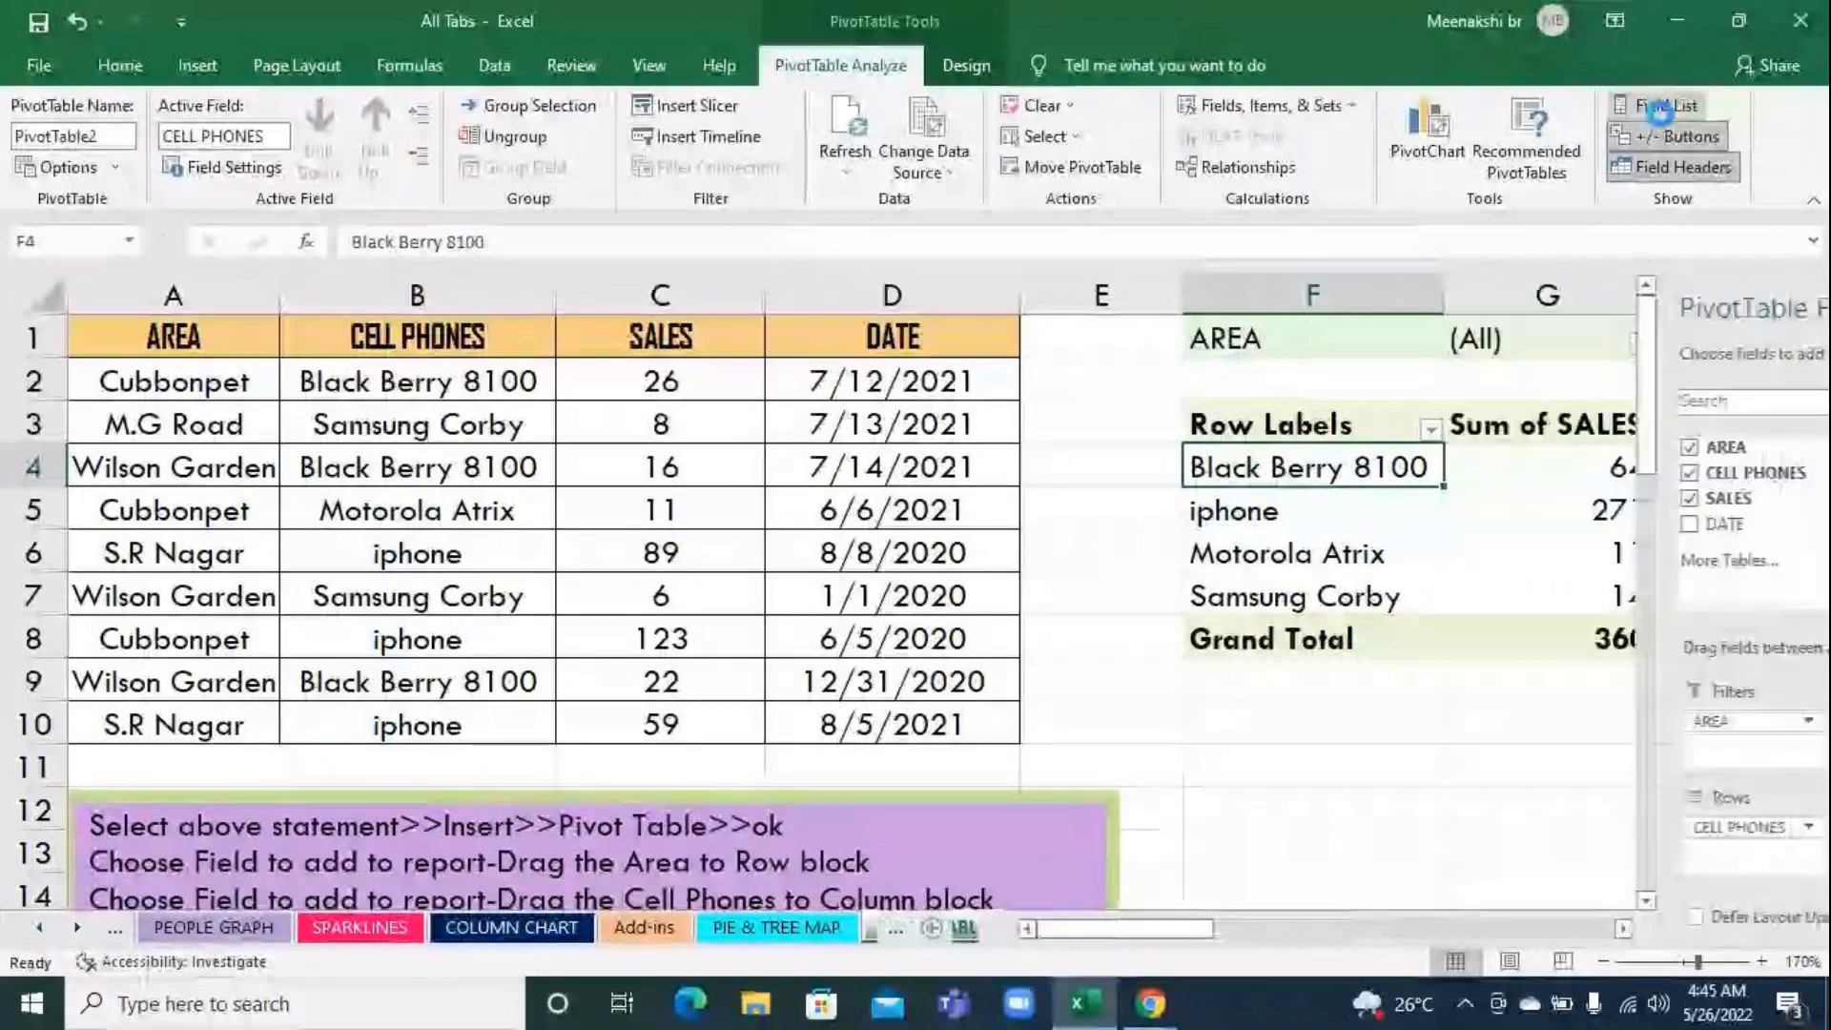
{"action": "left_click", "coordinate": [1659, 112]}
{"action": "left_click", "coordinate": [1655, 112]}
{"action": "left_click", "coordinate": [1654, 112]}
{"action": "left_click", "coordinate": [1654, 112]}
{"action": "left_click", "coordinate": [1654, 113]}
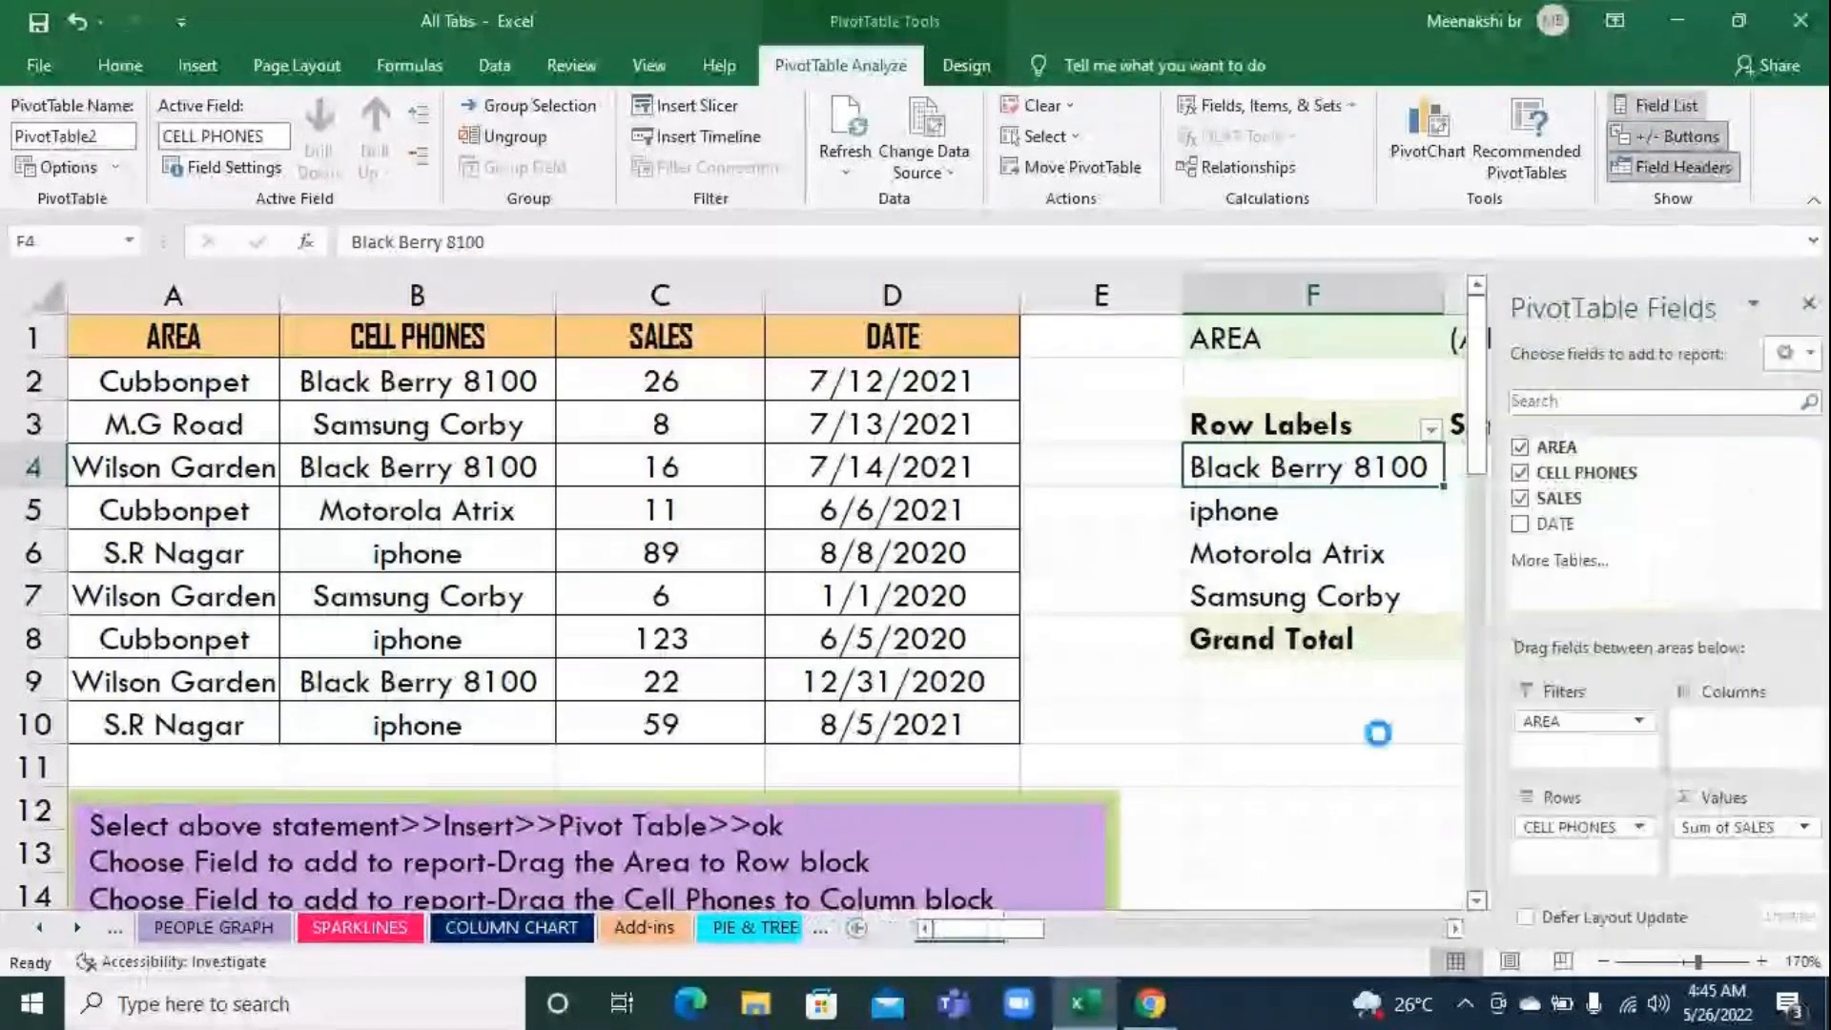
Add the DATE field to the pivot table's rows below CELL PHONES and close the field list
{"action": "left_click", "coordinate": [1312, 722]}
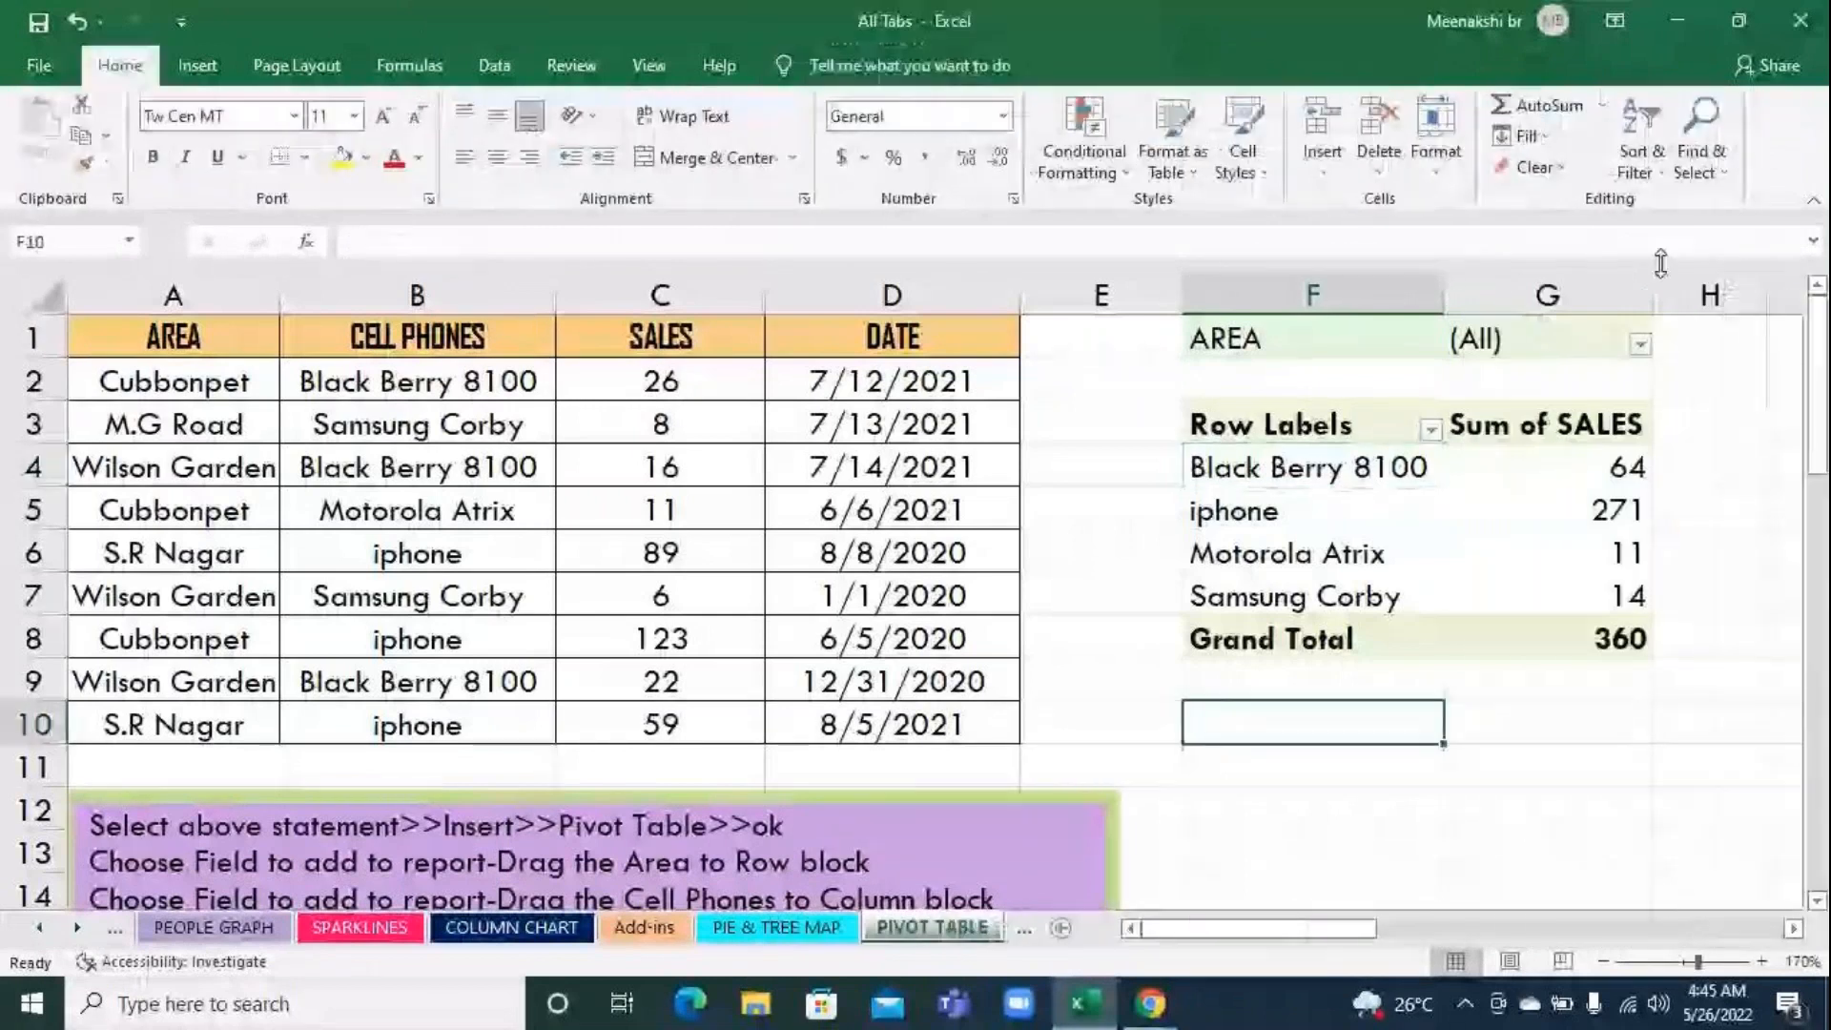
{"action": "left_click", "coordinate": [1330, 494]}
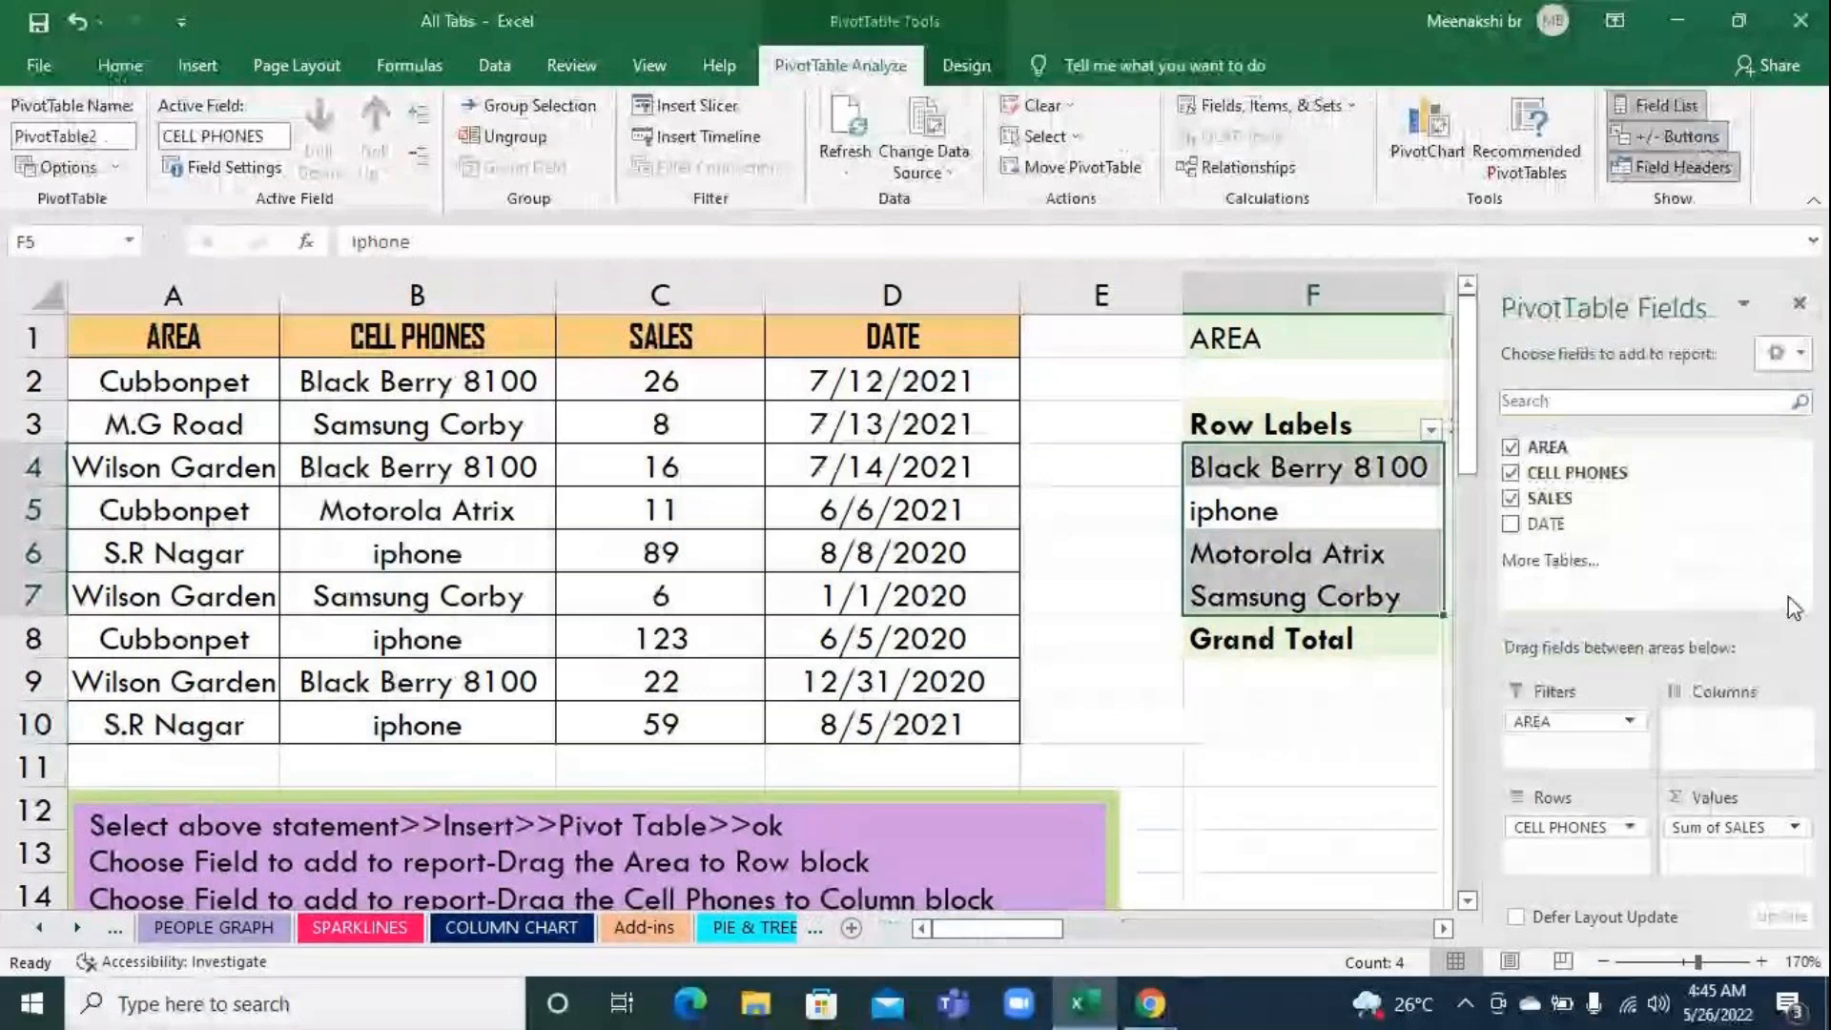
{"action": "left_click", "coordinate": [1348, 551]}
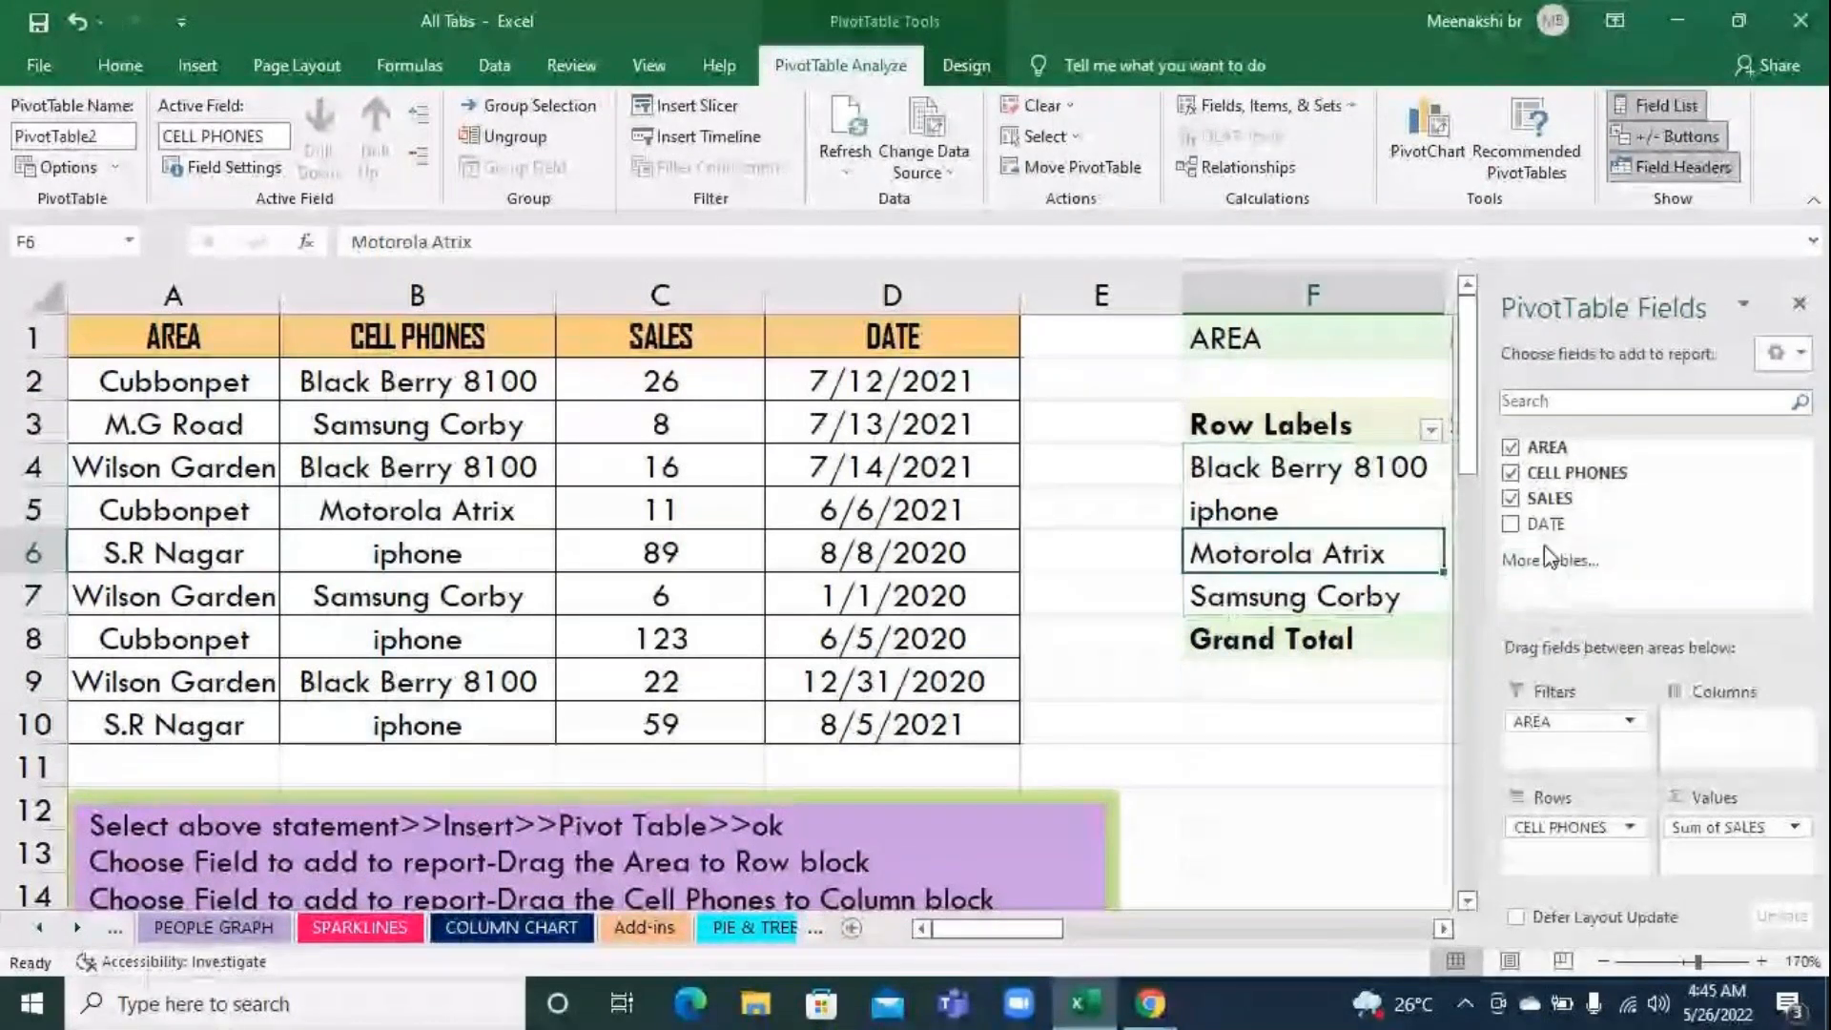
{"action": "left_click_drag", "start_coordinate": [1537, 532], "coordinate": [1560, 849]}
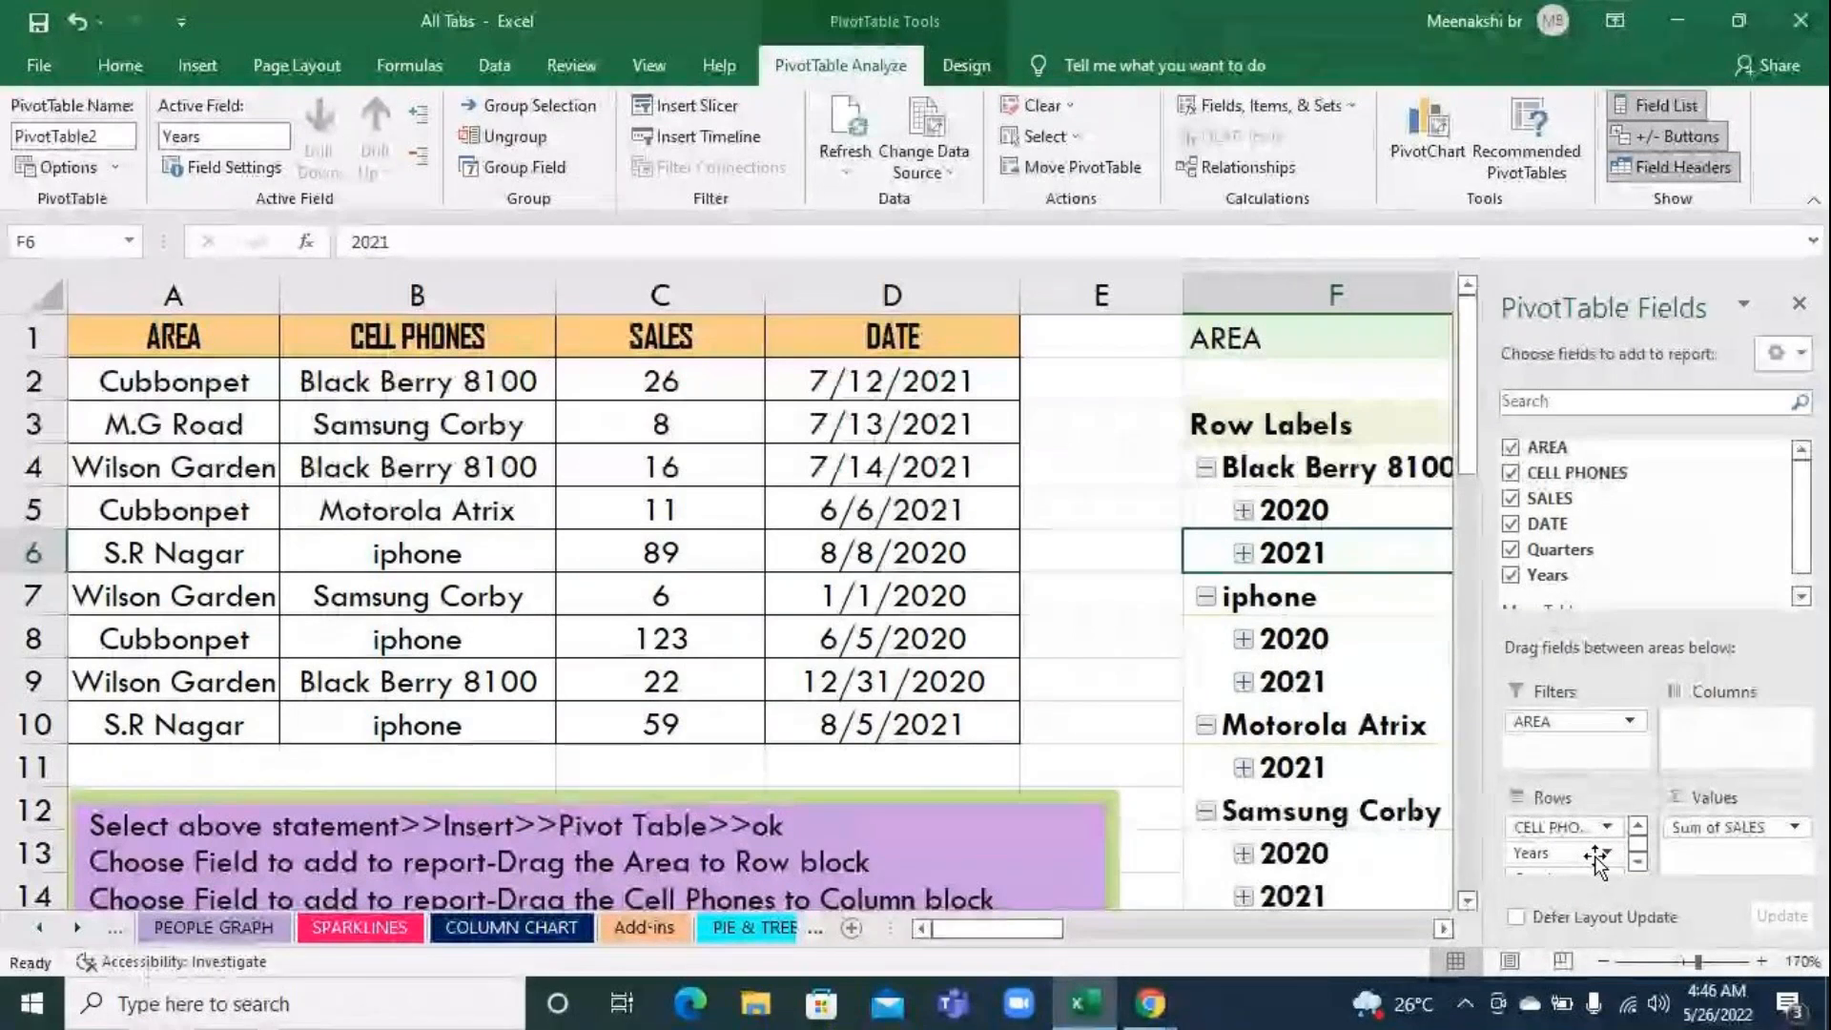
{"action": "left_click", "coordinate": [1799, 304]}
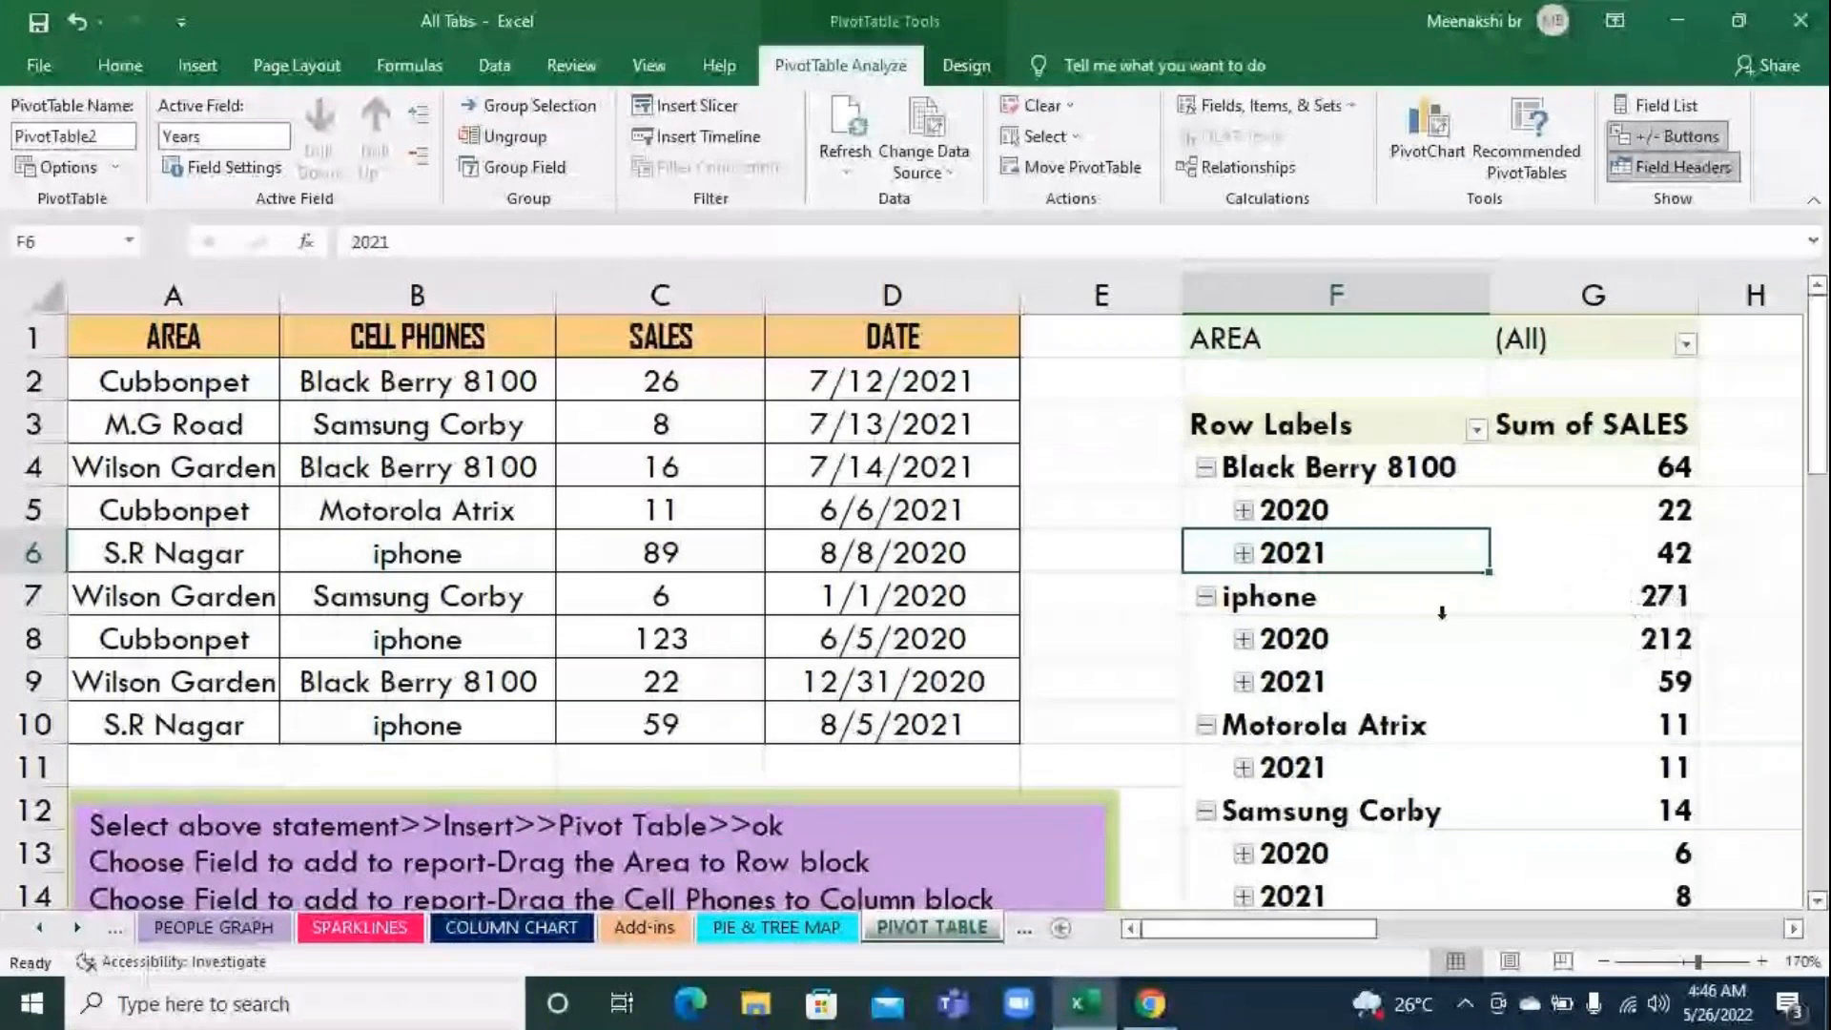
Look over the yearly sales per cell phone in the pivot table and its grand total
{"action": "scroll", "coordinate": [1472, 653], "scroll_direction": "down", "scroll_amount": 2}
{"action": "scroll", "coordinate": [1472, 652], "scroll_direction": "up", "scroll_amount": 2}
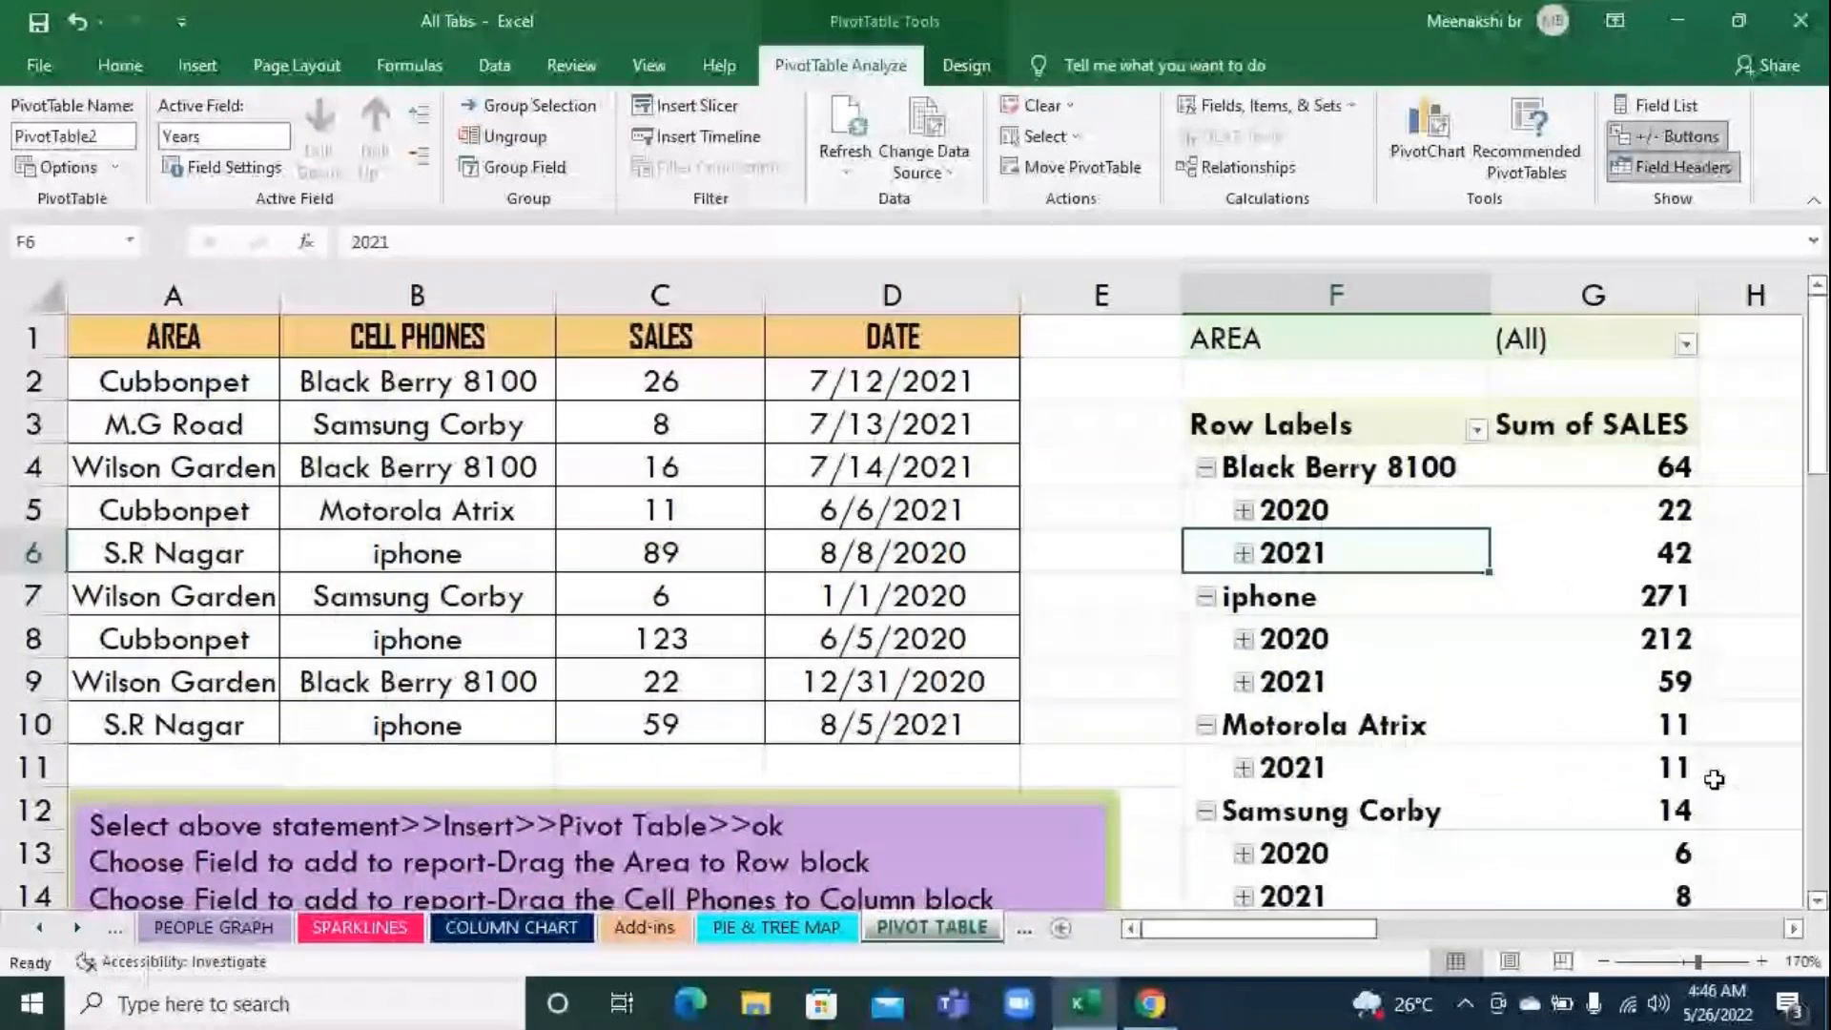
{"action": "scroll", "coordinate": [1713, 783], "scroll_direction": "down", "scroll_amount": 1}
{"action": "scroll", "coordinate": [1713, 779], "scroll_direction": "down", "scroll_amount": 1}
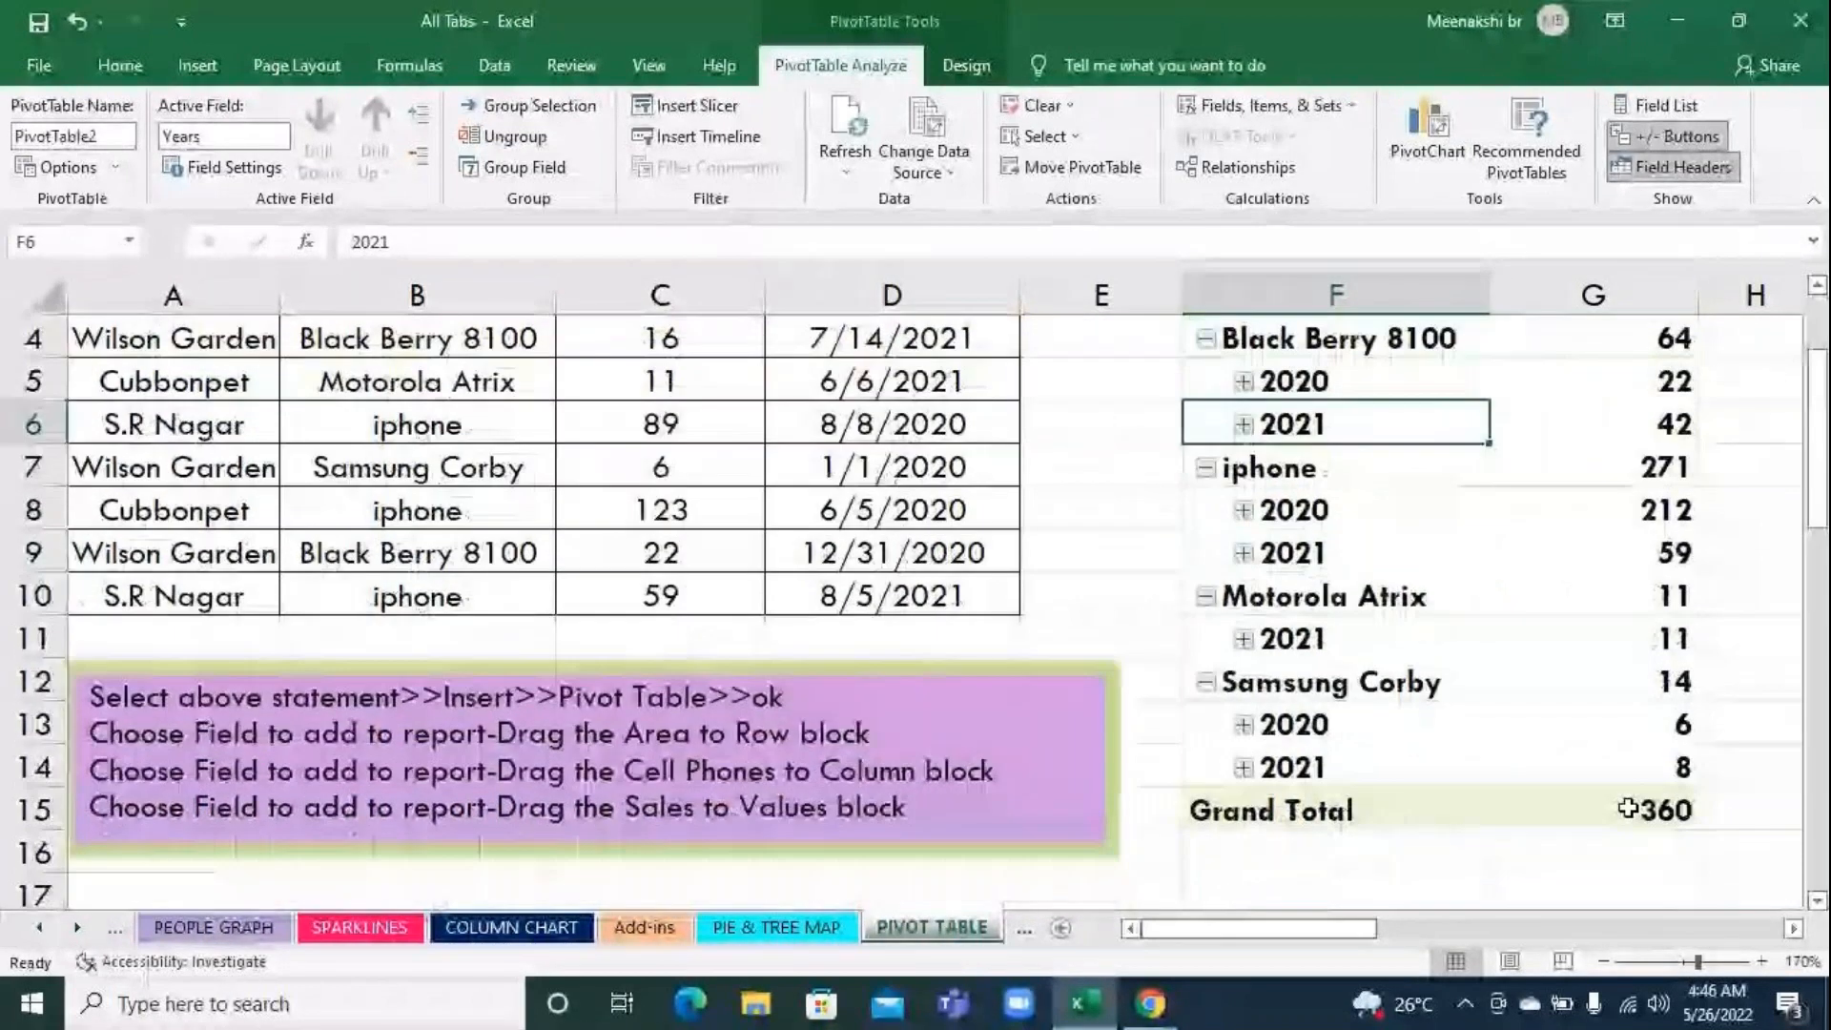
{"action": "left_click", "coordinate": [1628, 808]}
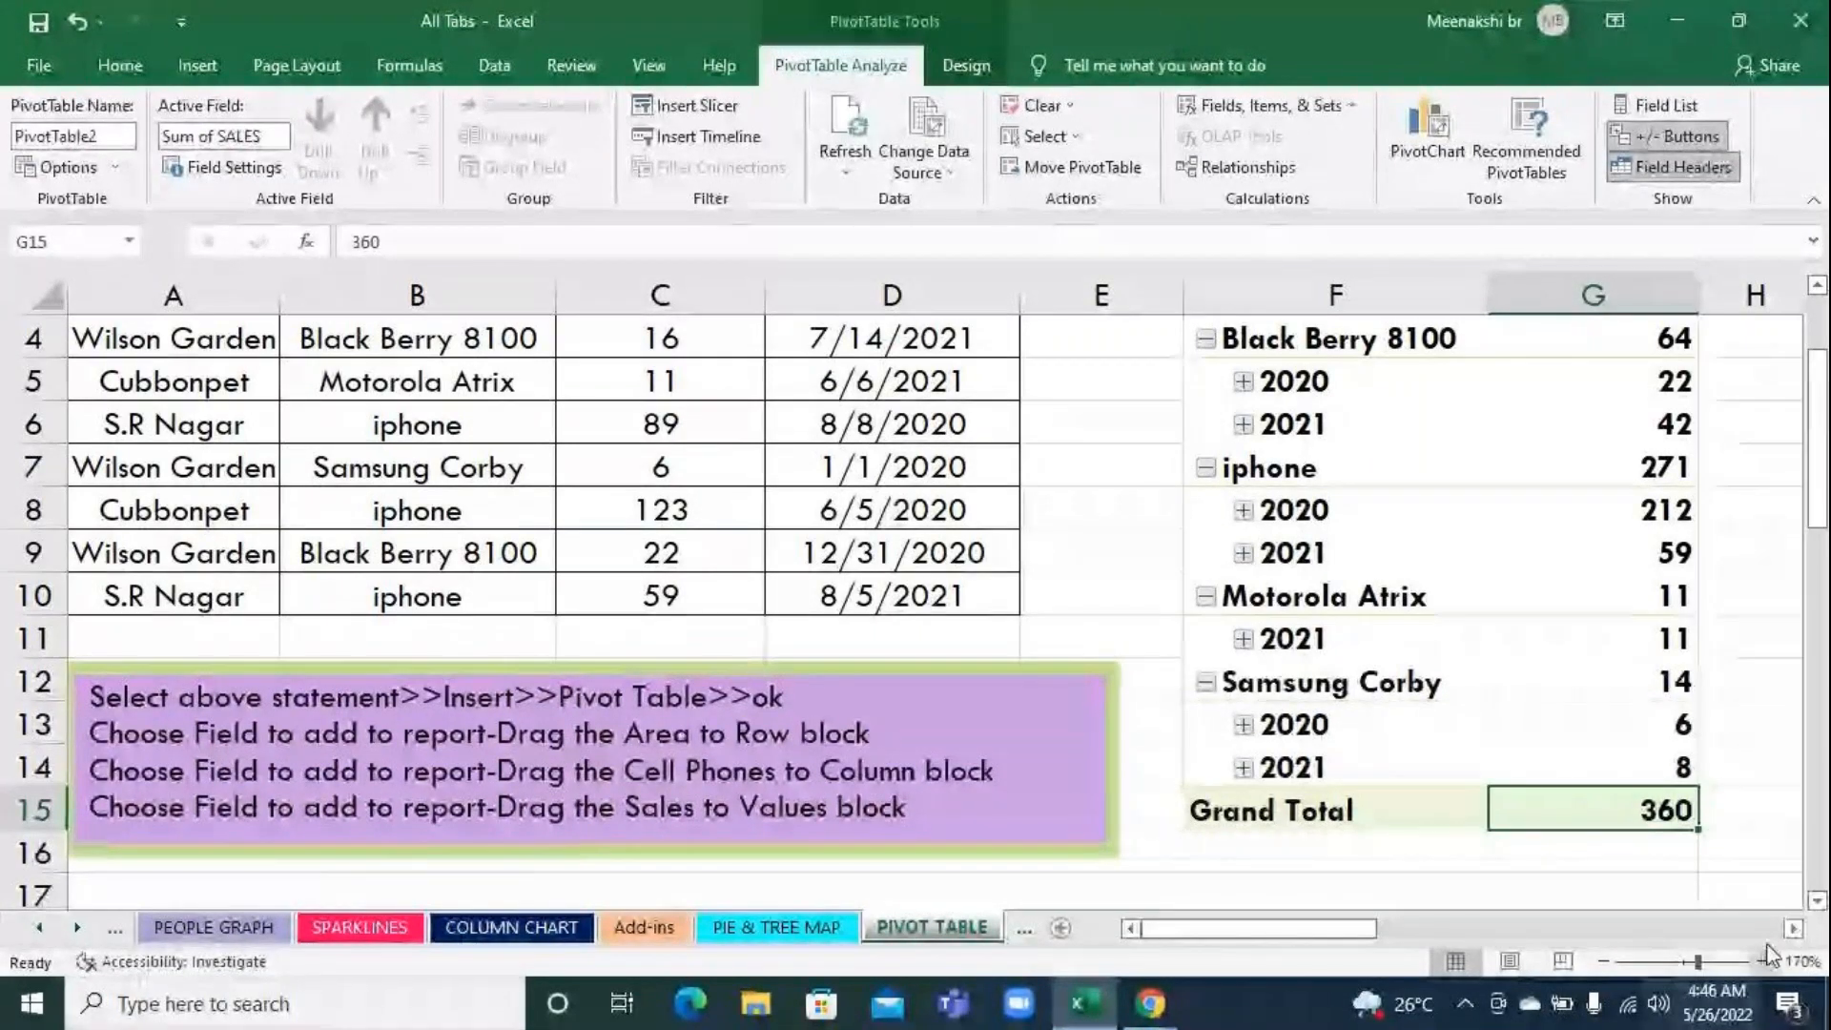
{"action": "left_click", "coordinate": [1563, 639]}
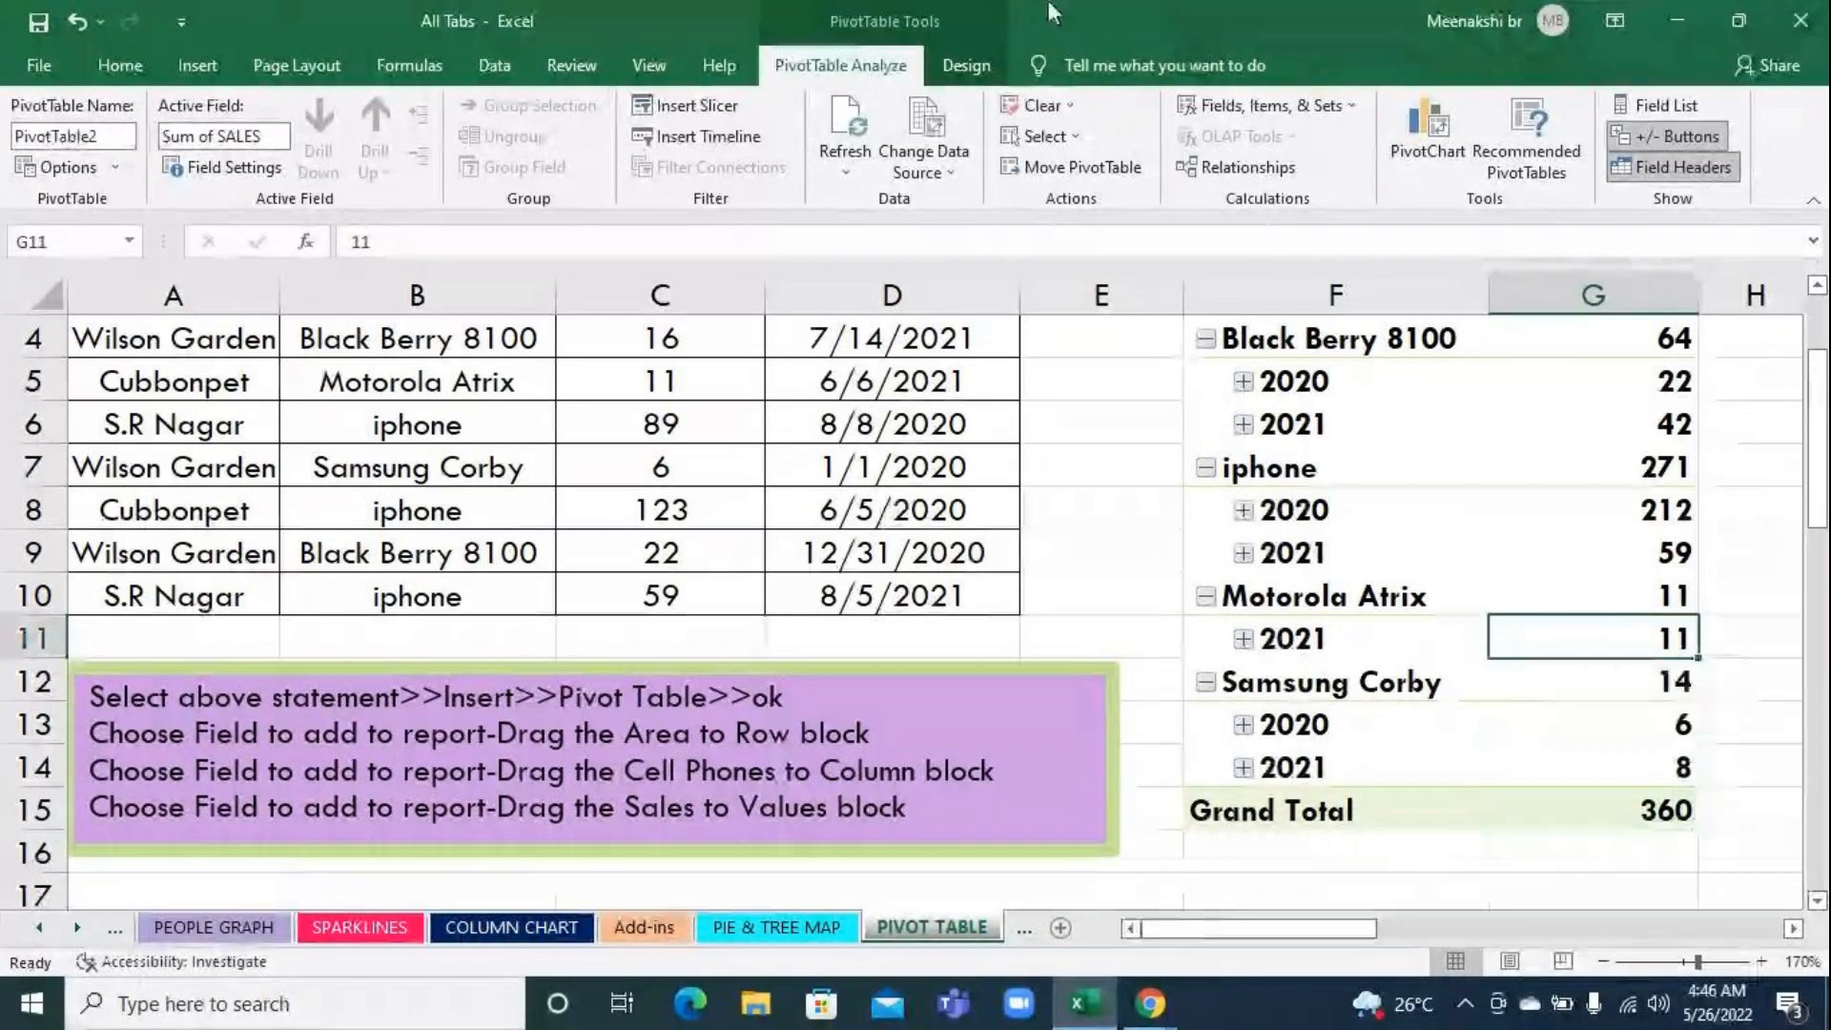
{"action": "left_click", "coordinate": [715, 138]}
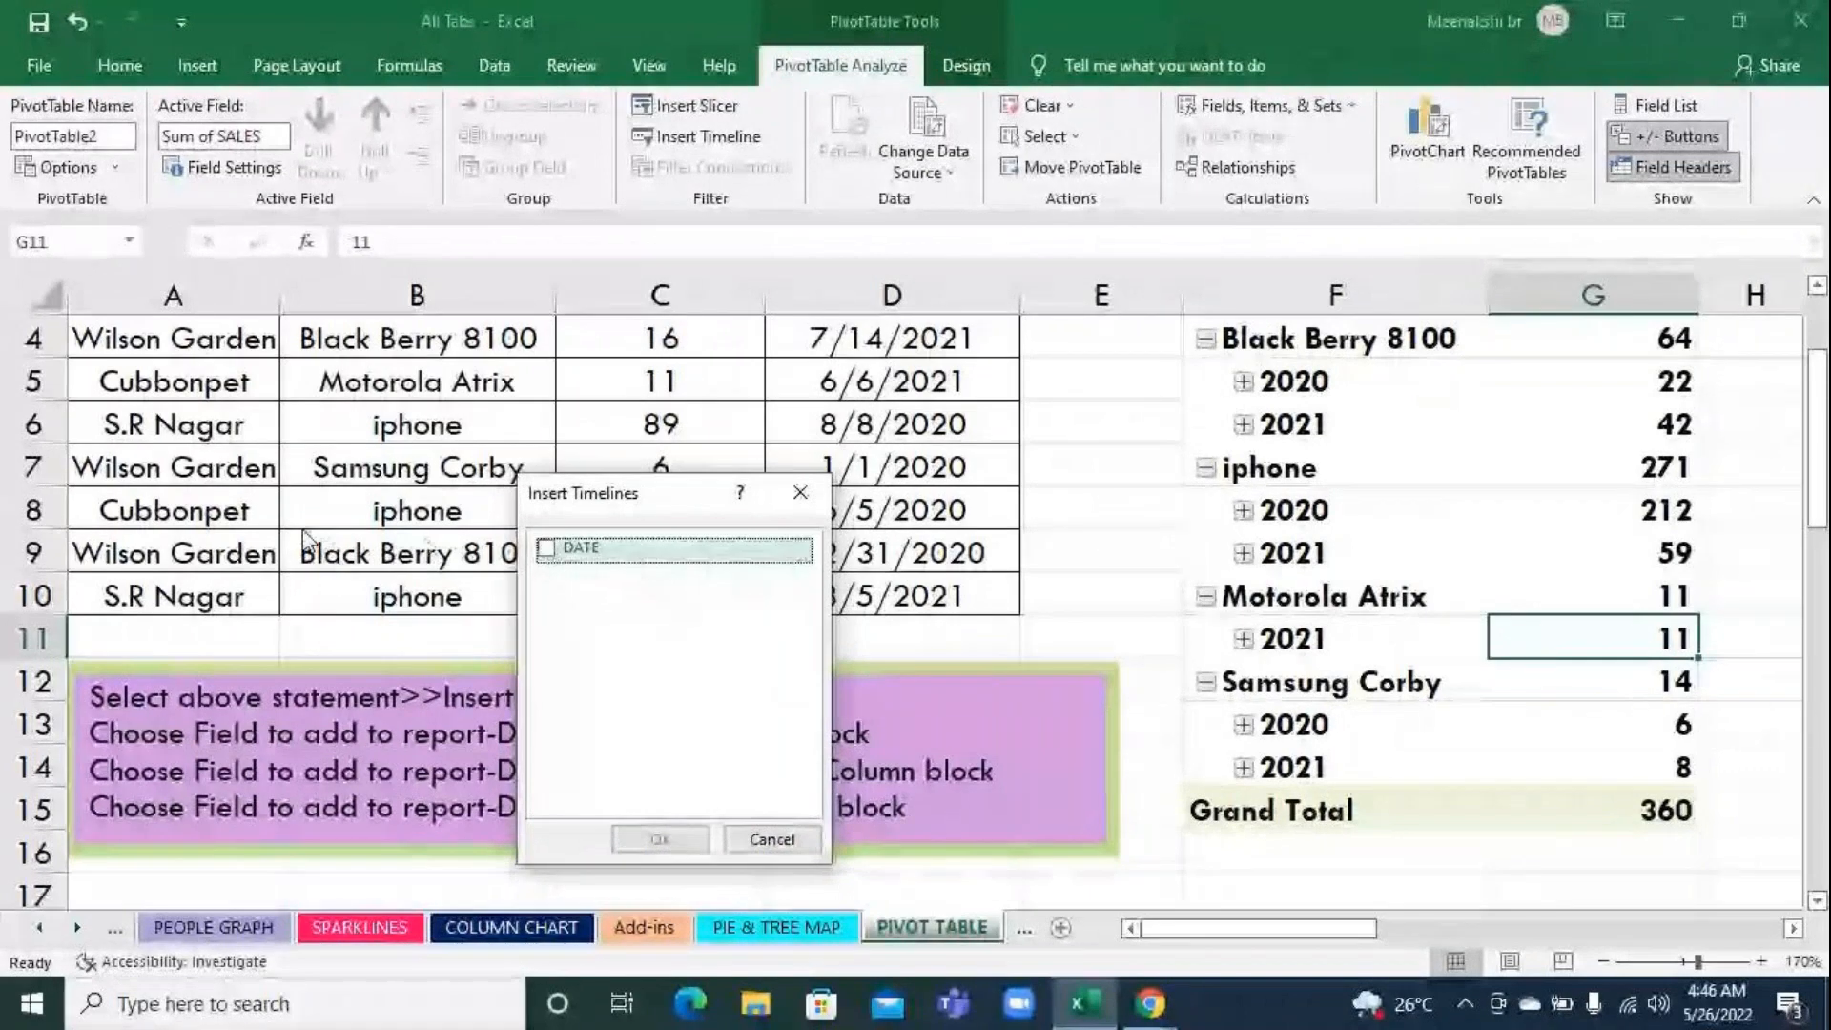
{"action": "left_click_drag", "start_coordinate": [575, 493], "coordinate": [651, 399]}
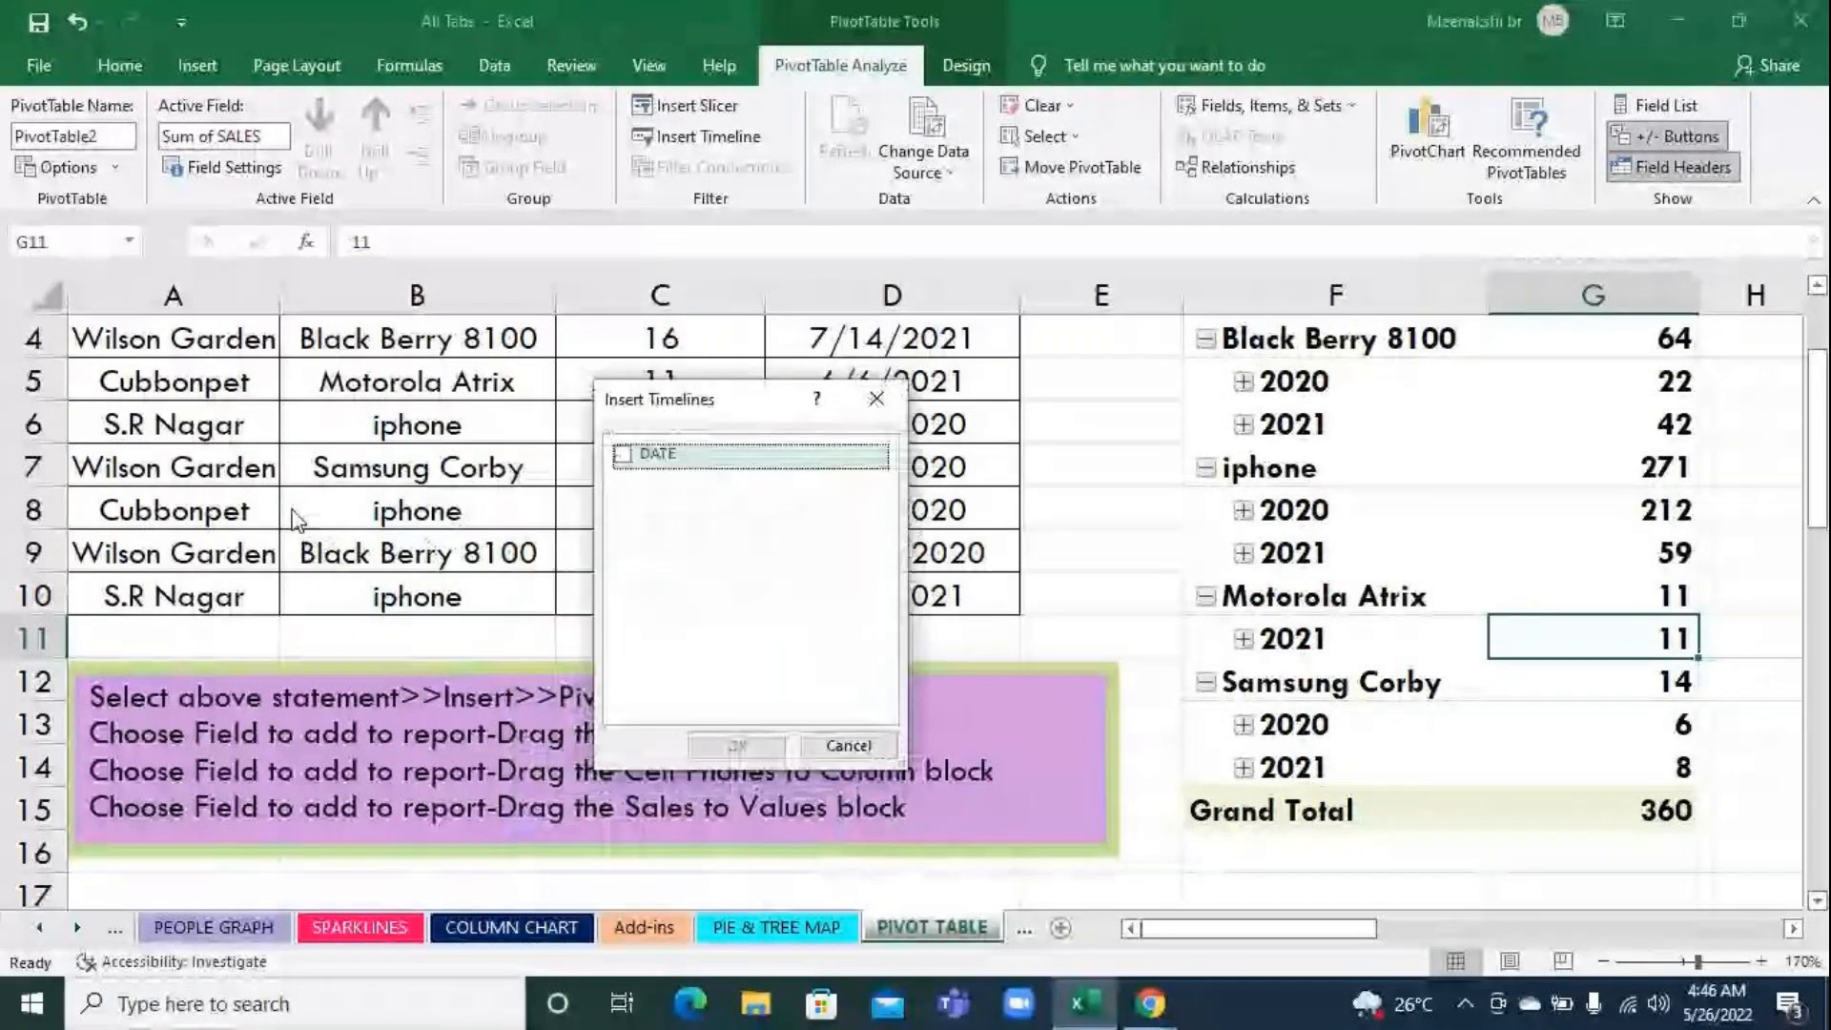
{"action": "left_click", "coordinate": [844, 746]}
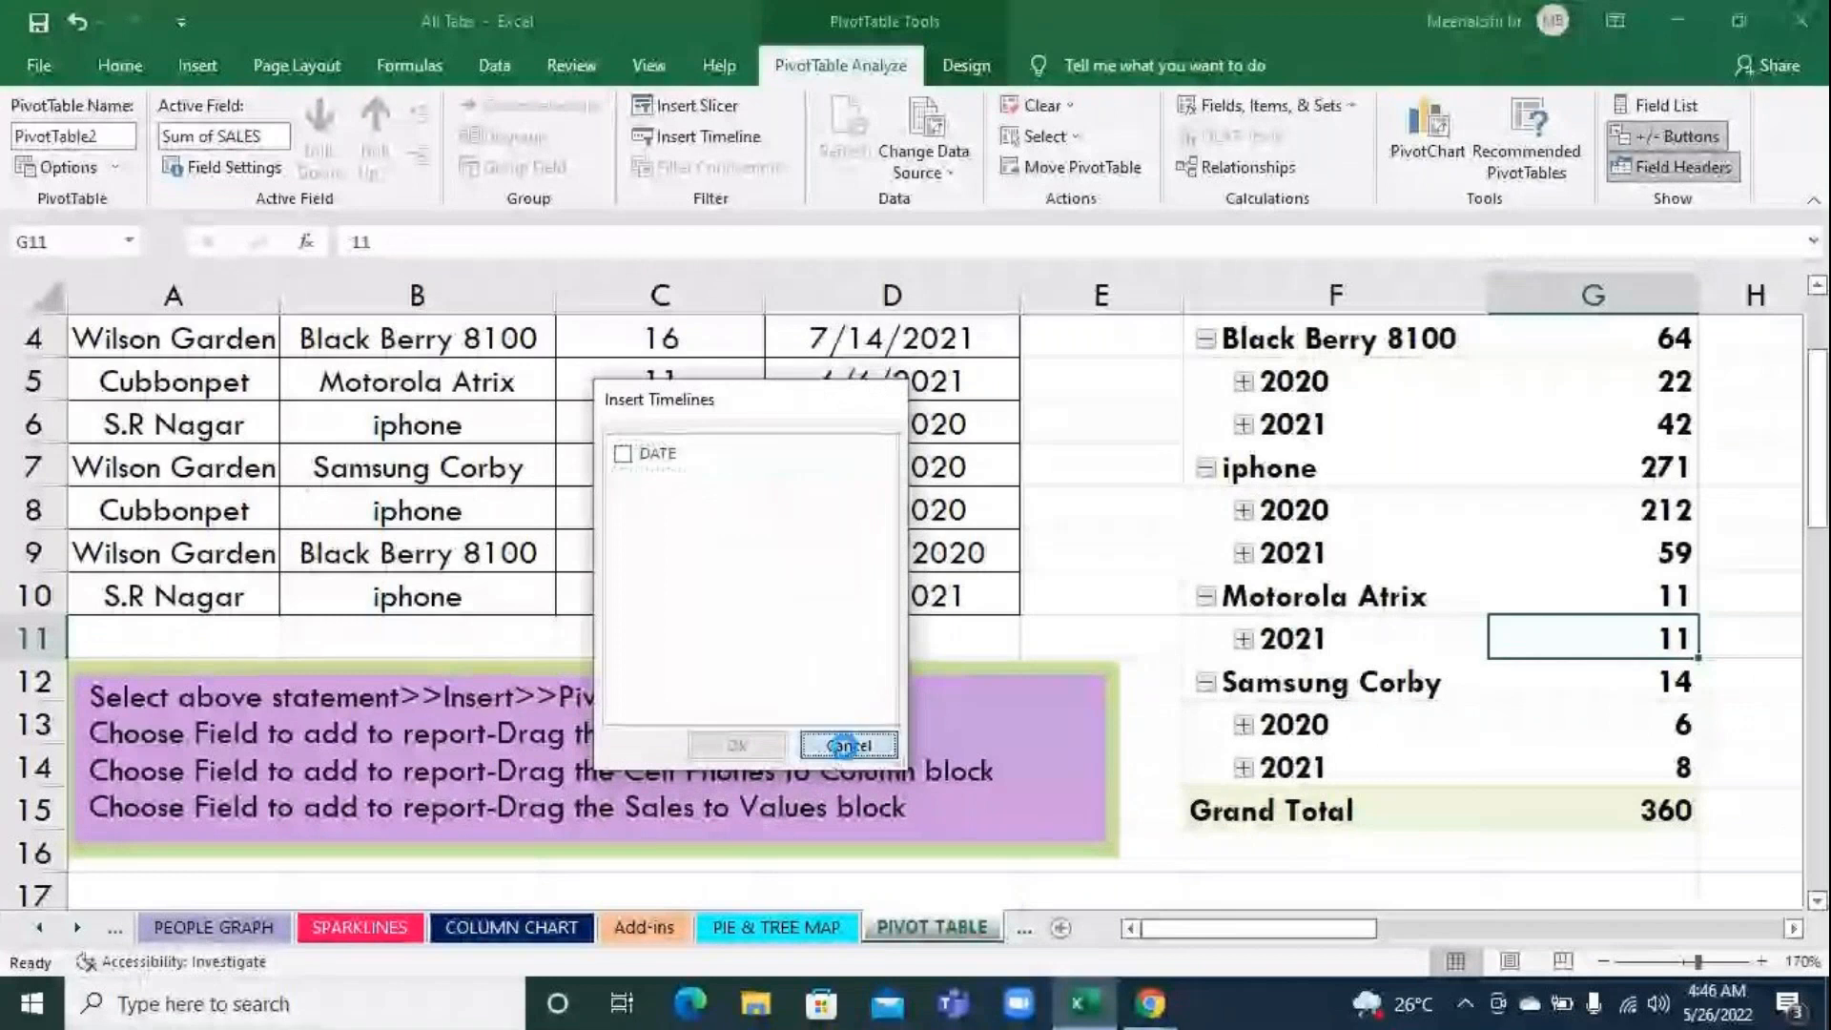
Insert a DATE timeline for the cell phone pivot table and place it over the source table, clear of the pivot table
{"action": "scroll", "coordinate": [1430, 668], "scroll_direction": "up", "scroll_amount": 2}
{"action": "left_click", "coordinate": [1440, 682]}
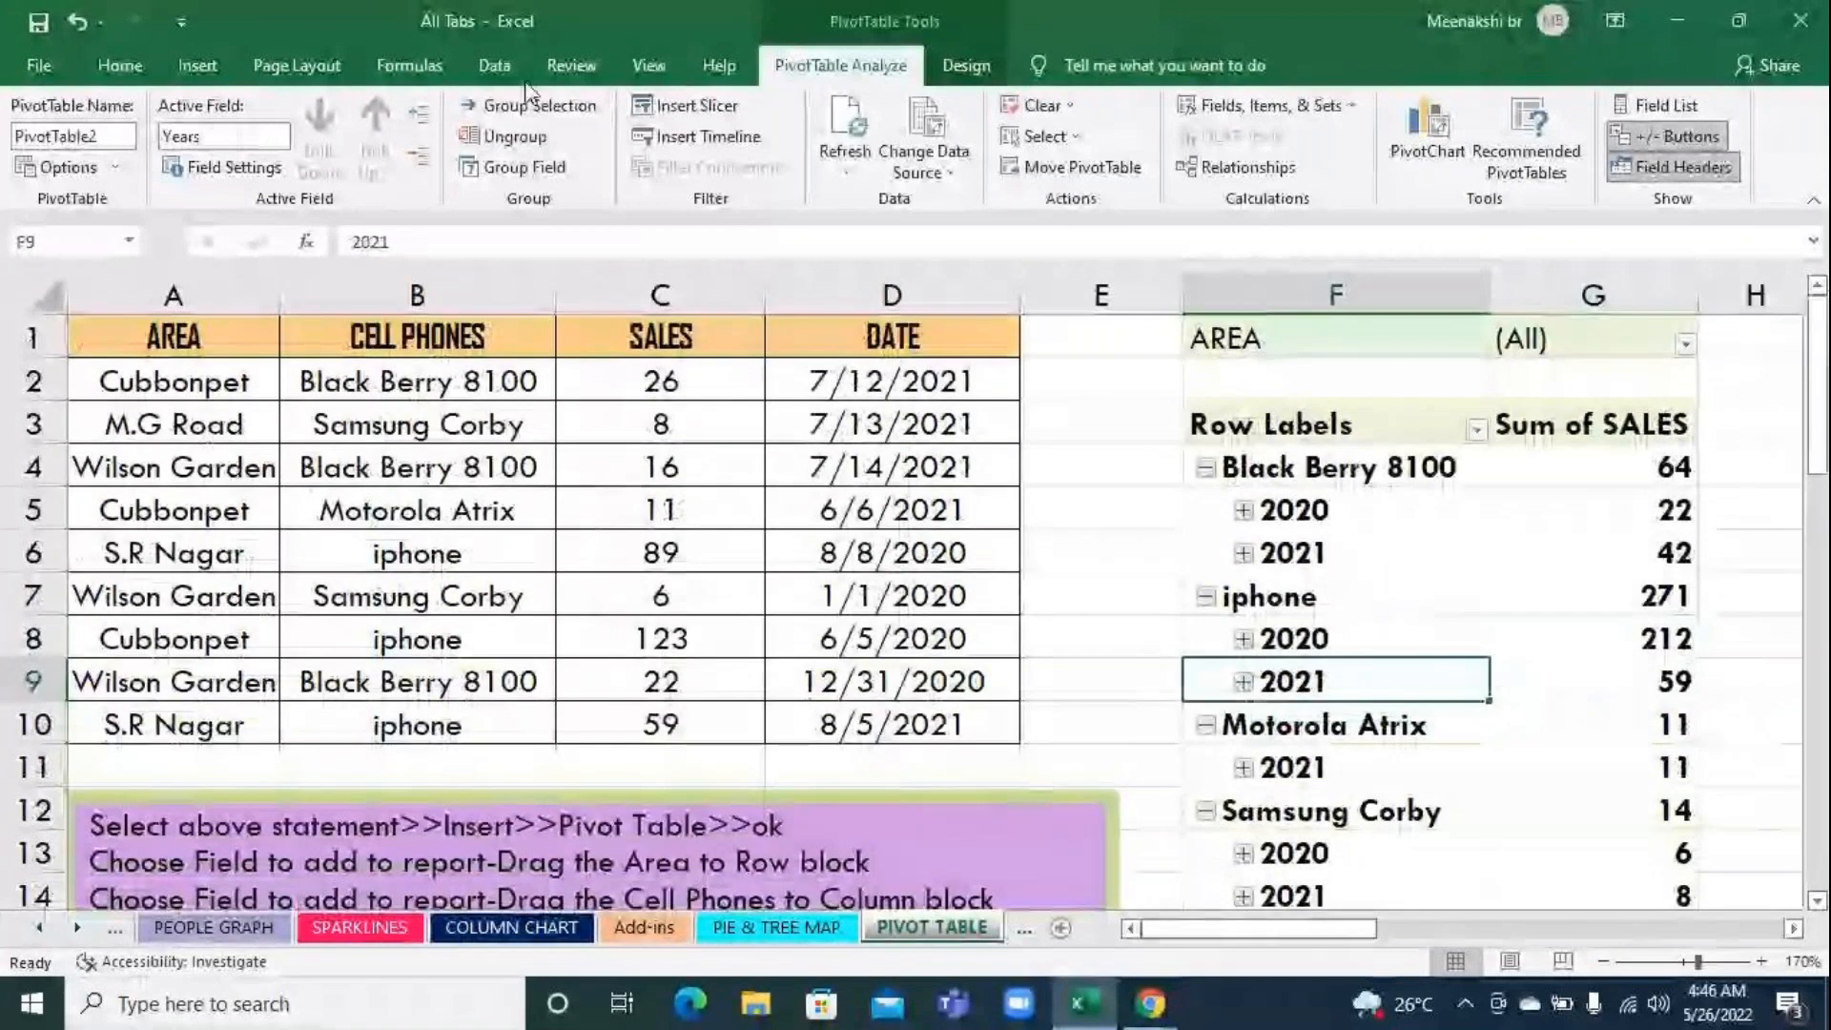
{"action": "left_click", "coordinate": [686, 139]}
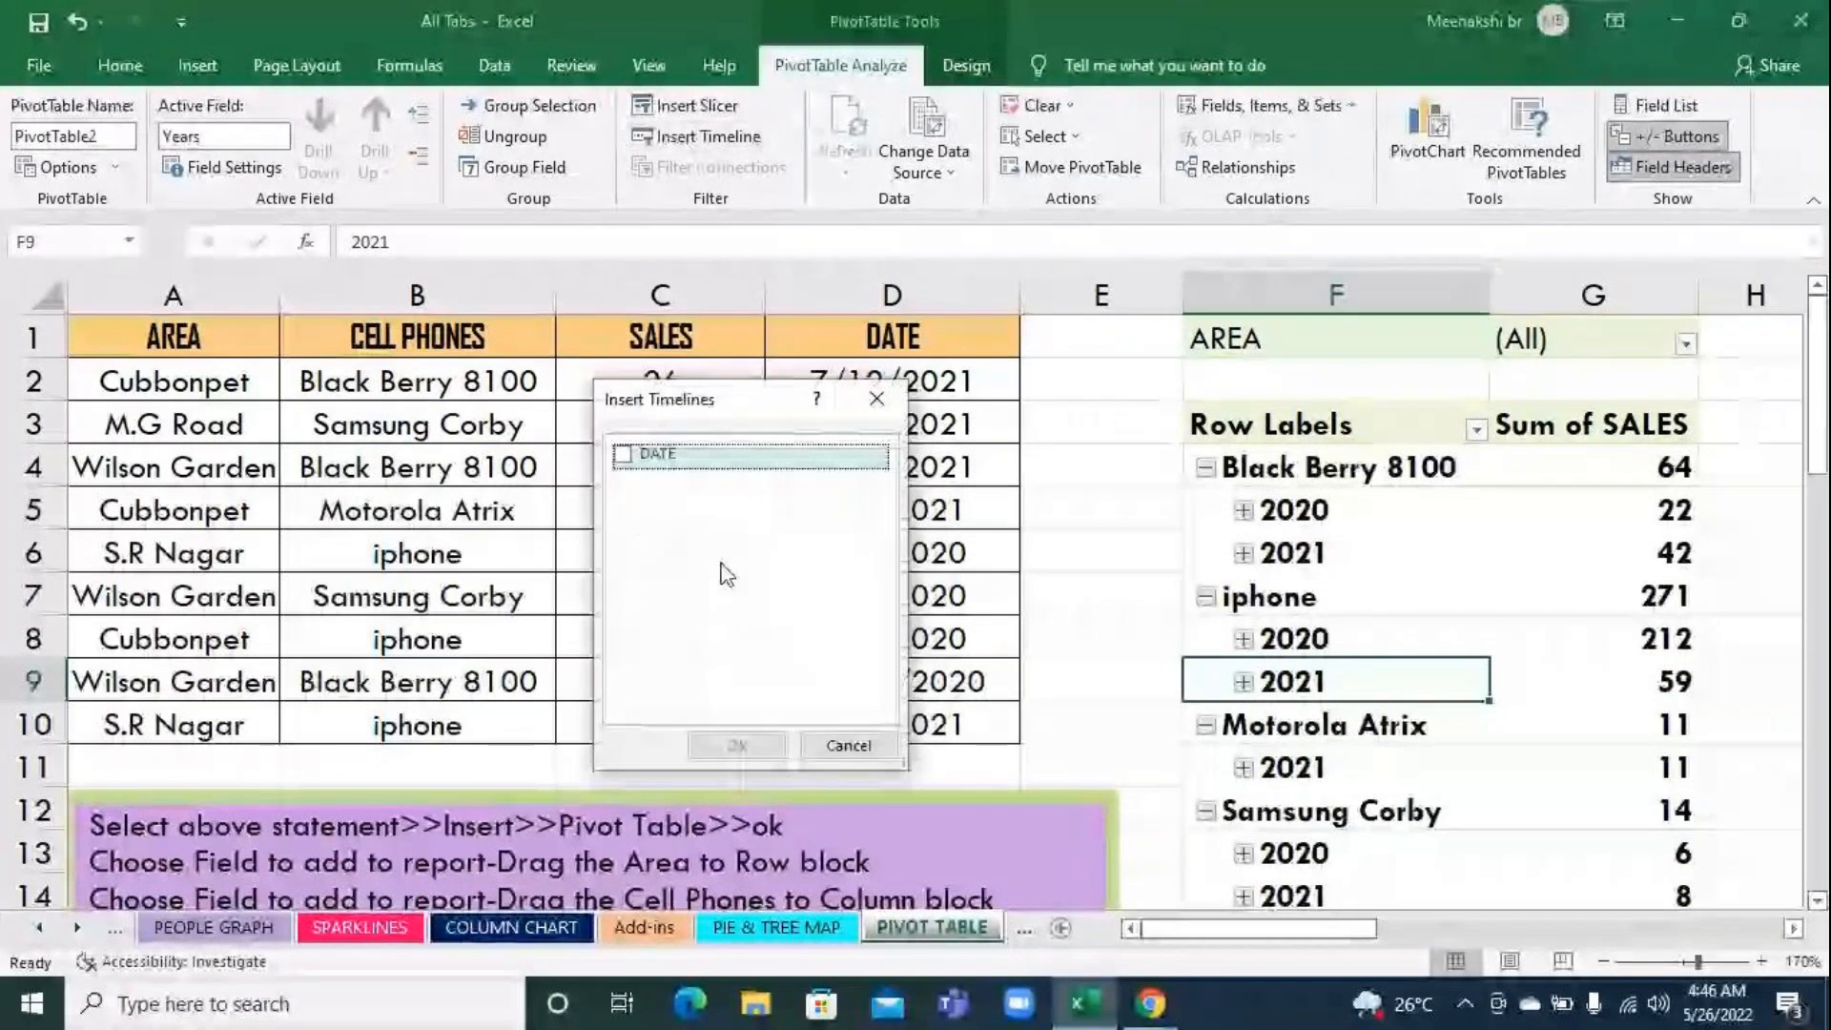
{"action": "left_click", "coordinate": [622, 454]}
{"action": "left_click", "coordinate": [772, 747]}
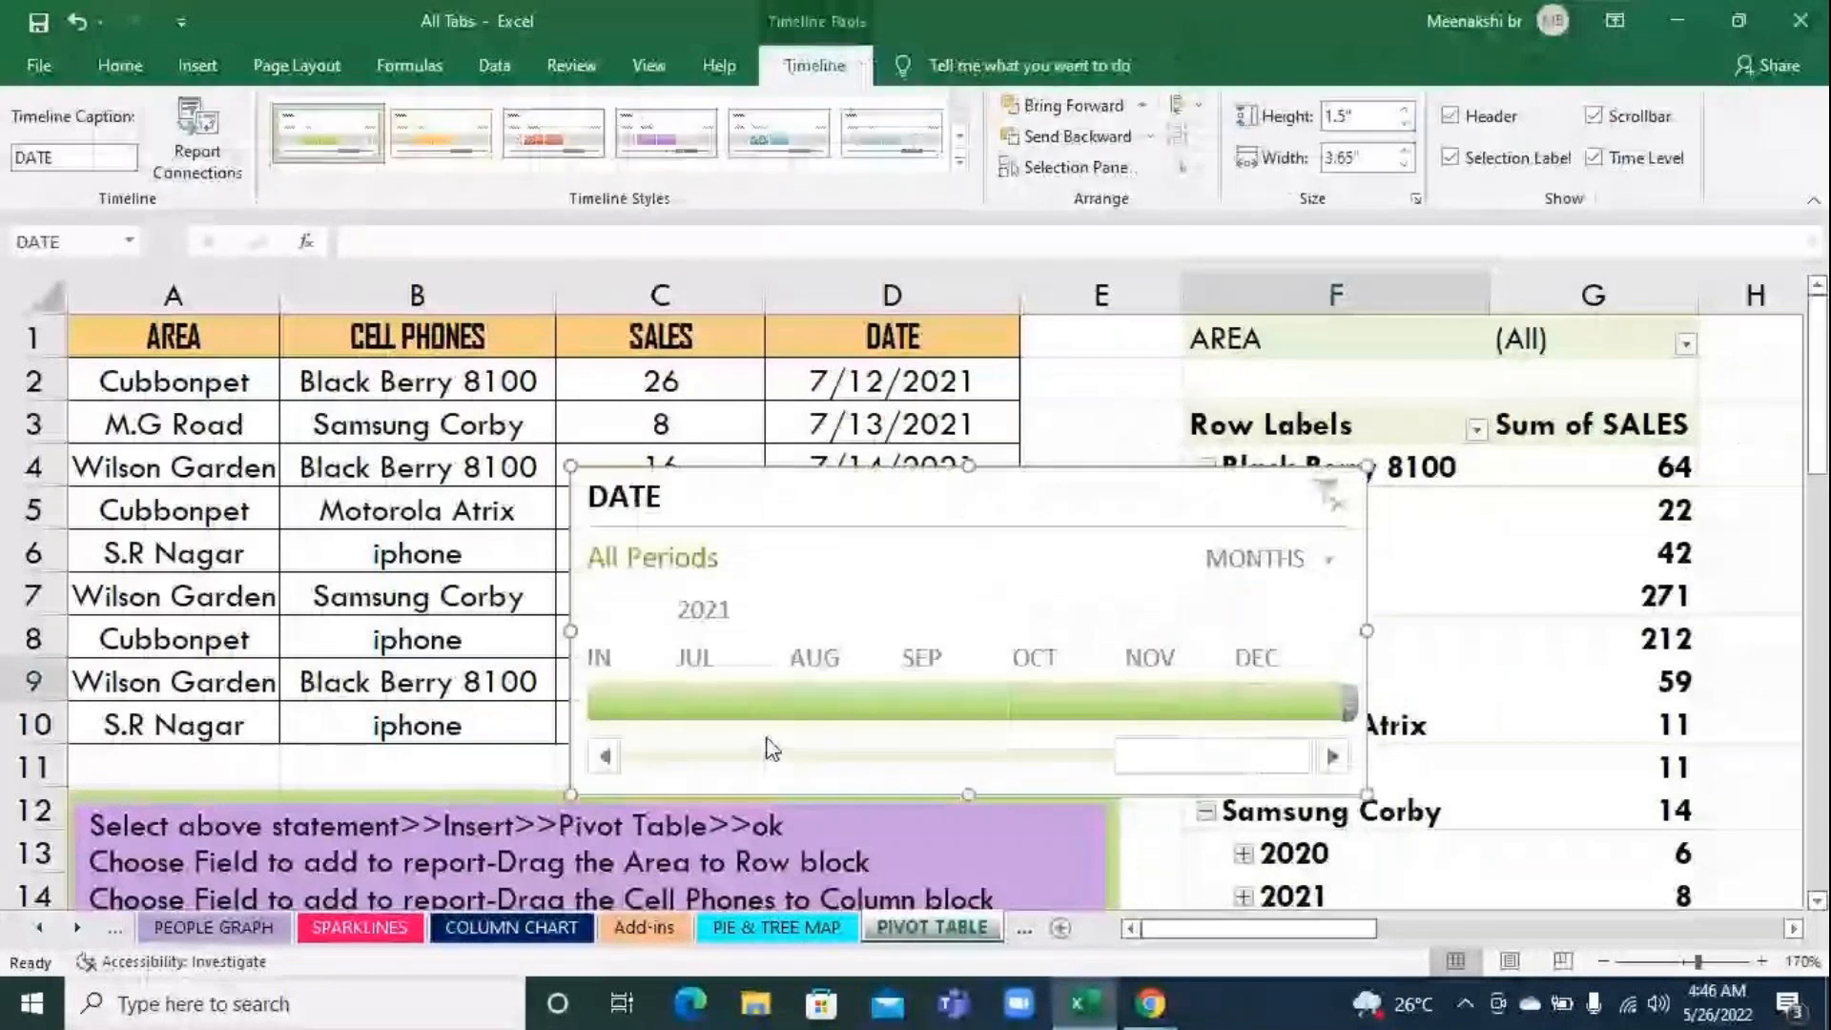
{"action": "left_click_drag", "start_coordinate": [1019, 511], "coordinate": [614, 462]}
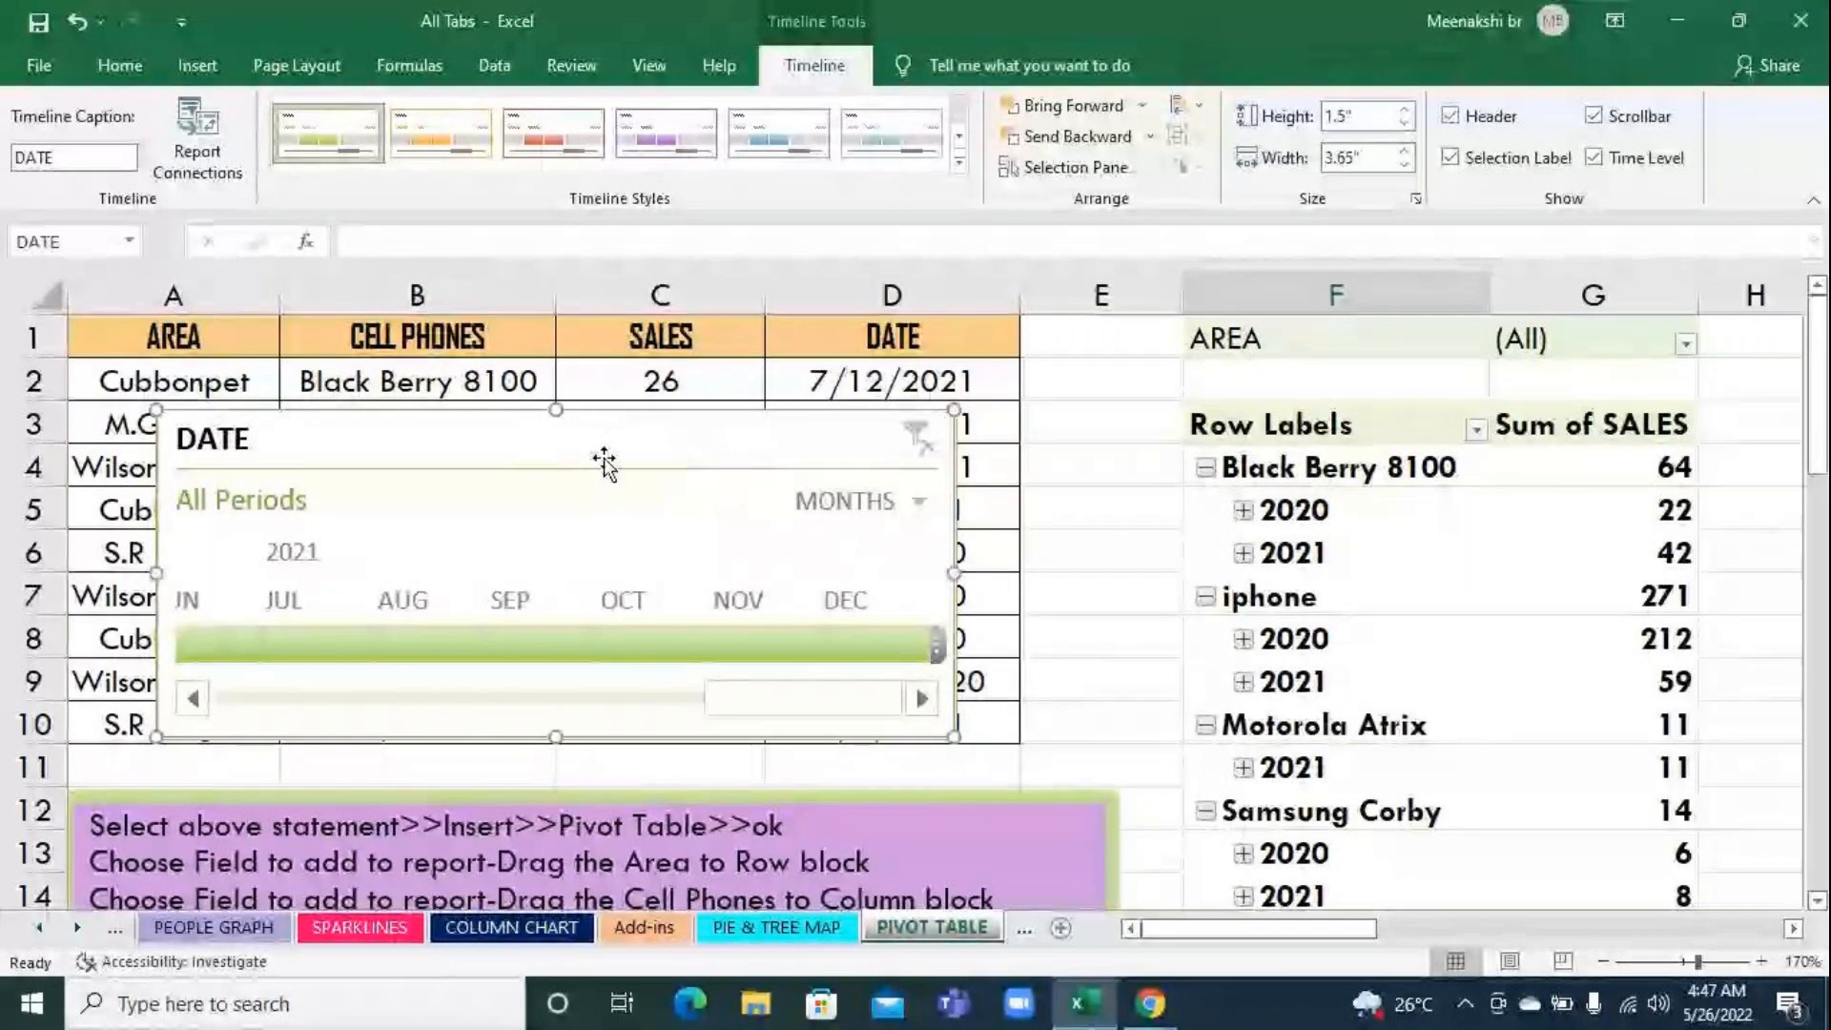
Apply the dark blue timeline style to the DATE timeline
{"action": "left_click", "coordinate": [1115, 612]}
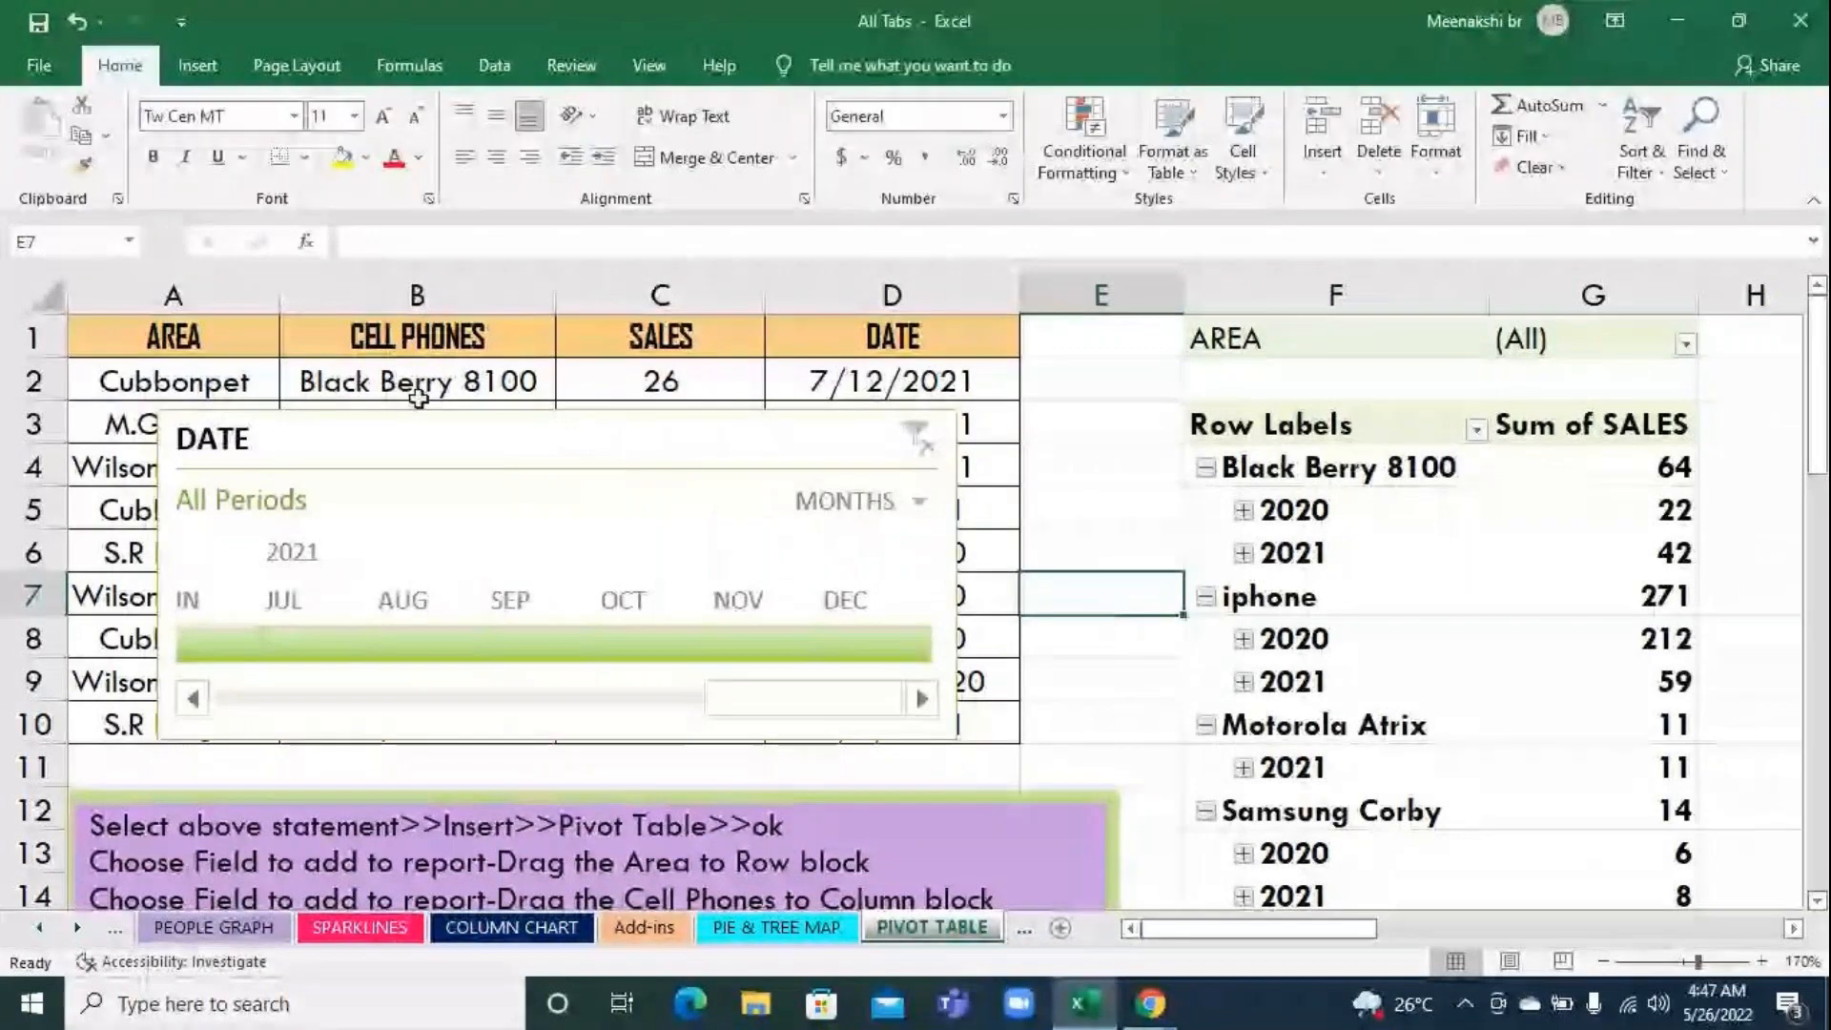
{"action": "left_click", "coordinate": [564, 451]}
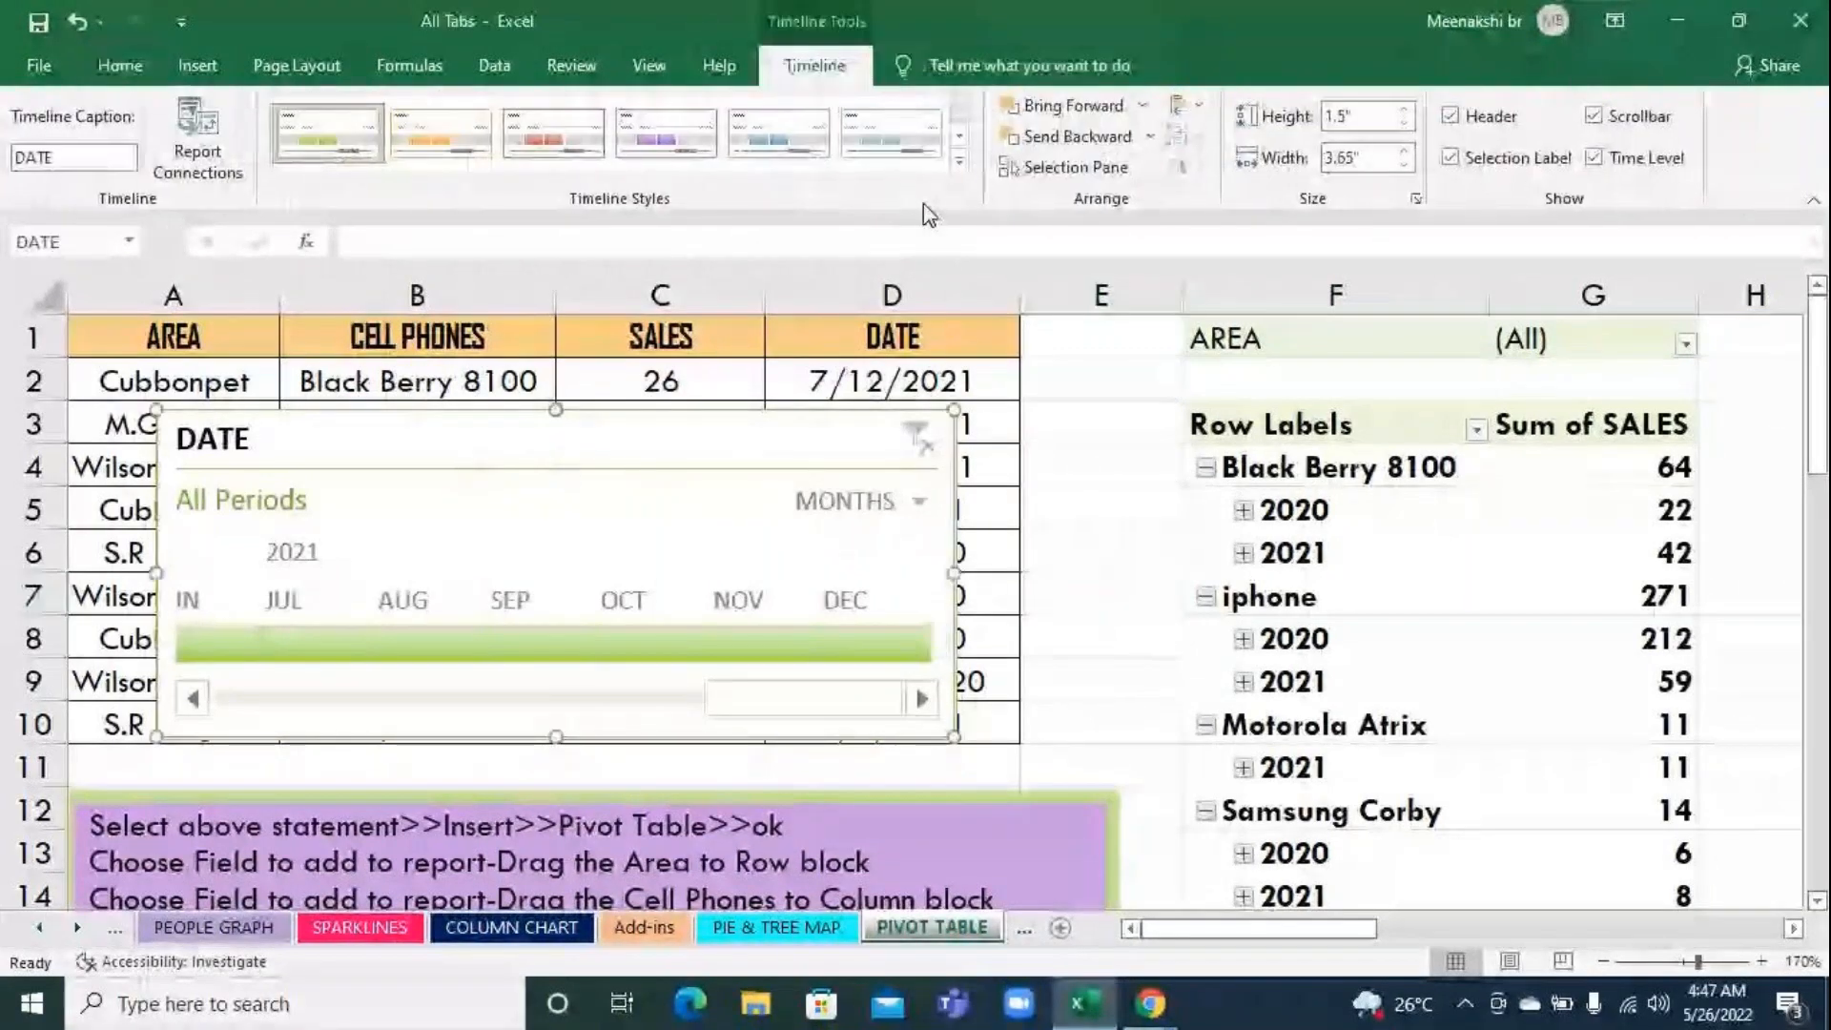
{"action": "left_click", "coordinate": [958, 162]}
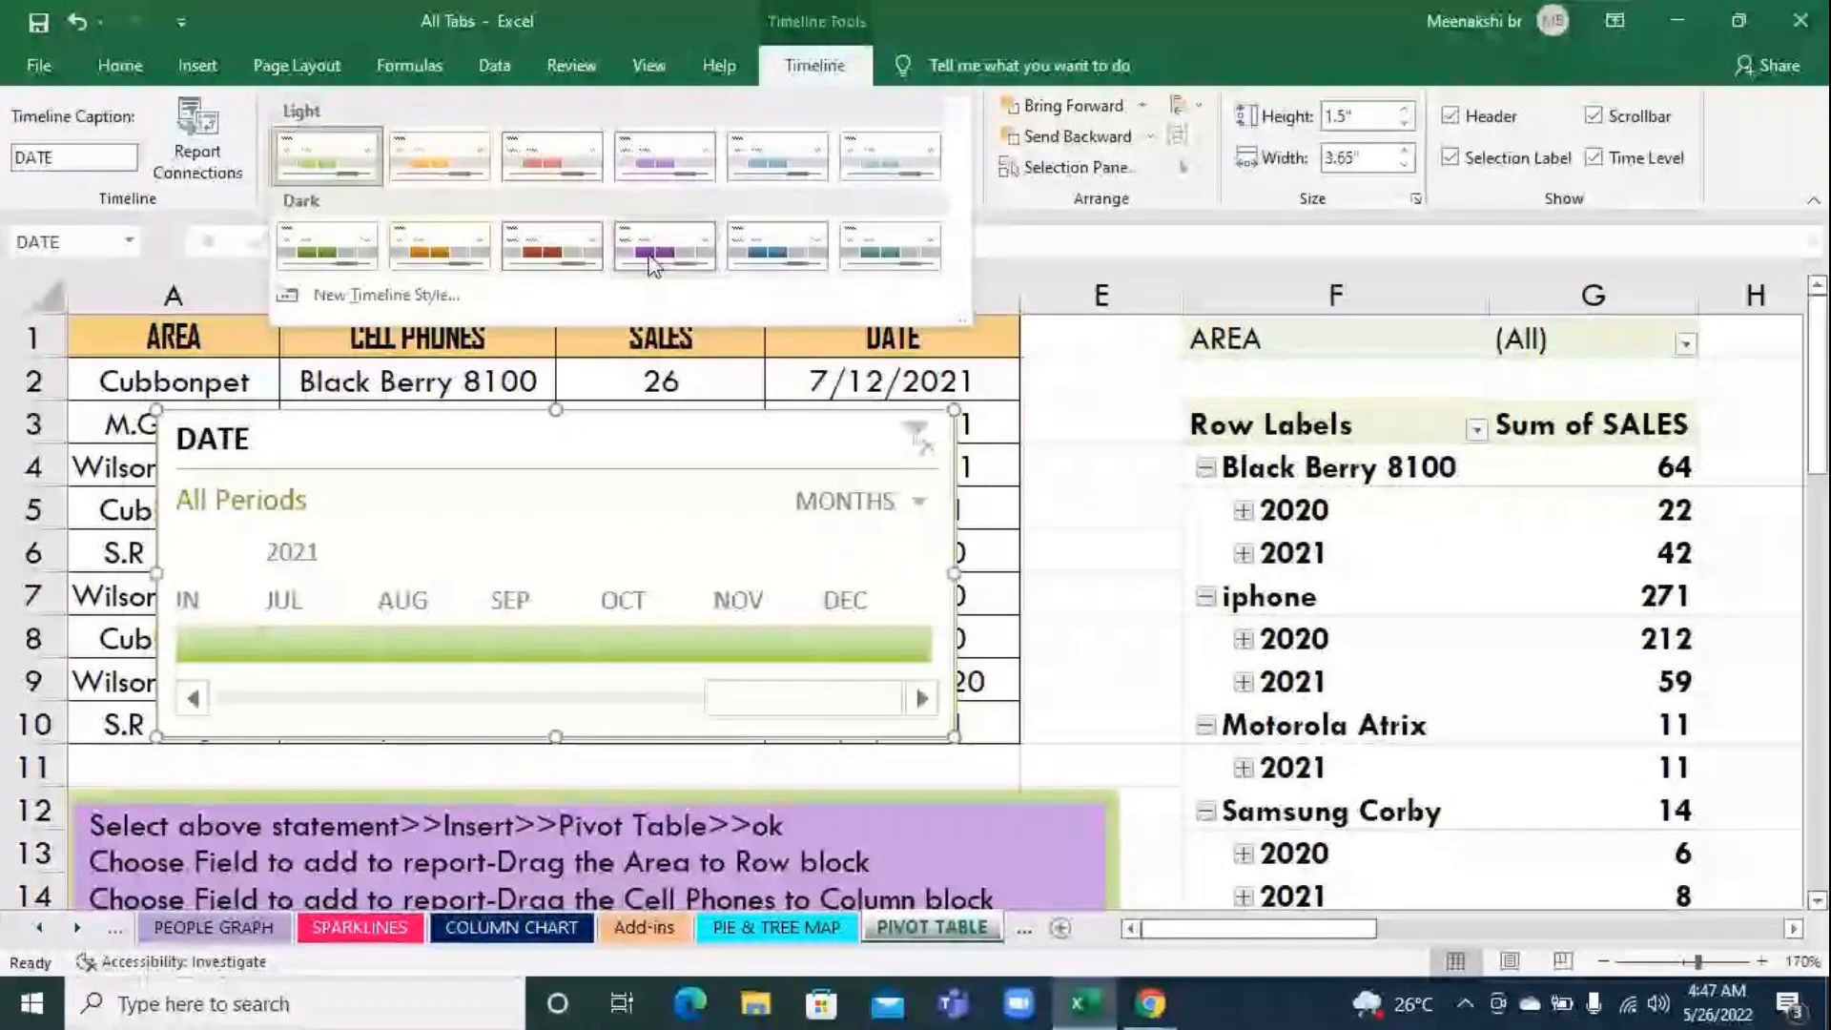
{"action": "left_click", "coordinate": [818, 265]}
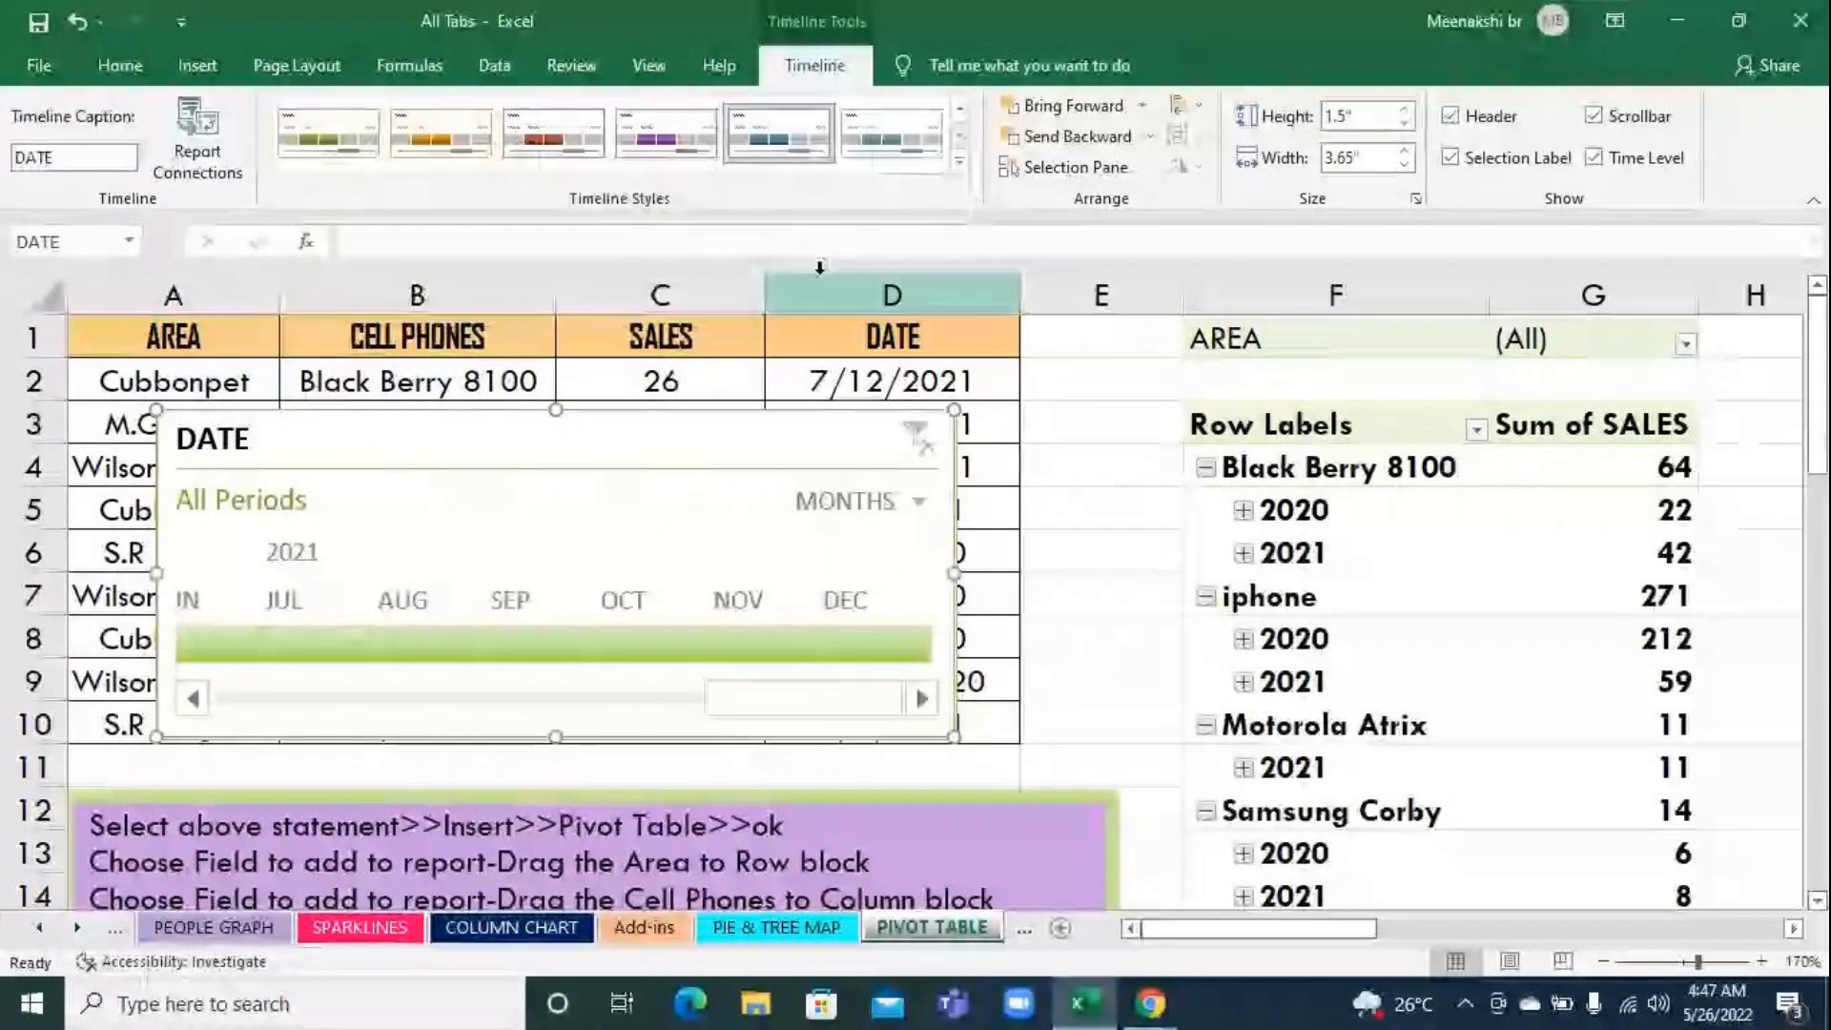
Switch the DATE timeline to YEARS, filter the pivot table to 2020, and check the grand total
{"action": "left_click", "coordinate": [881, 502]}
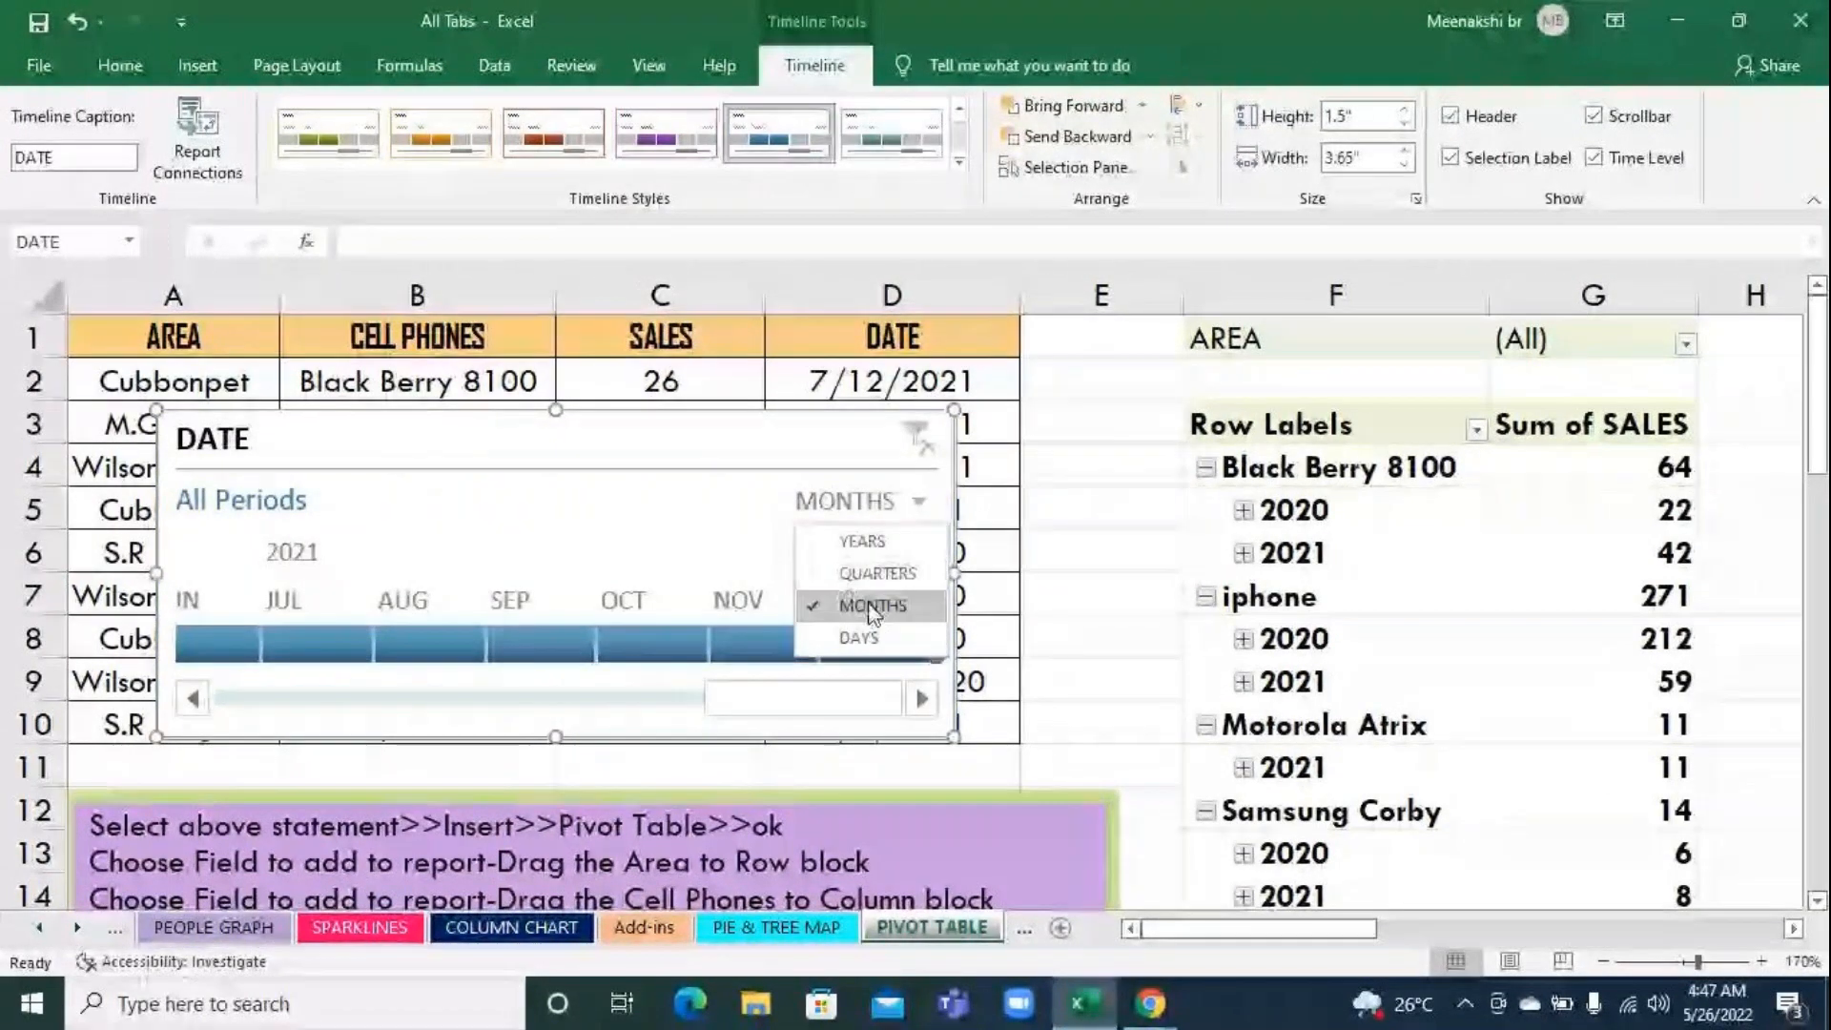
{"action": "left_click", "coordinate": [871, 546]}
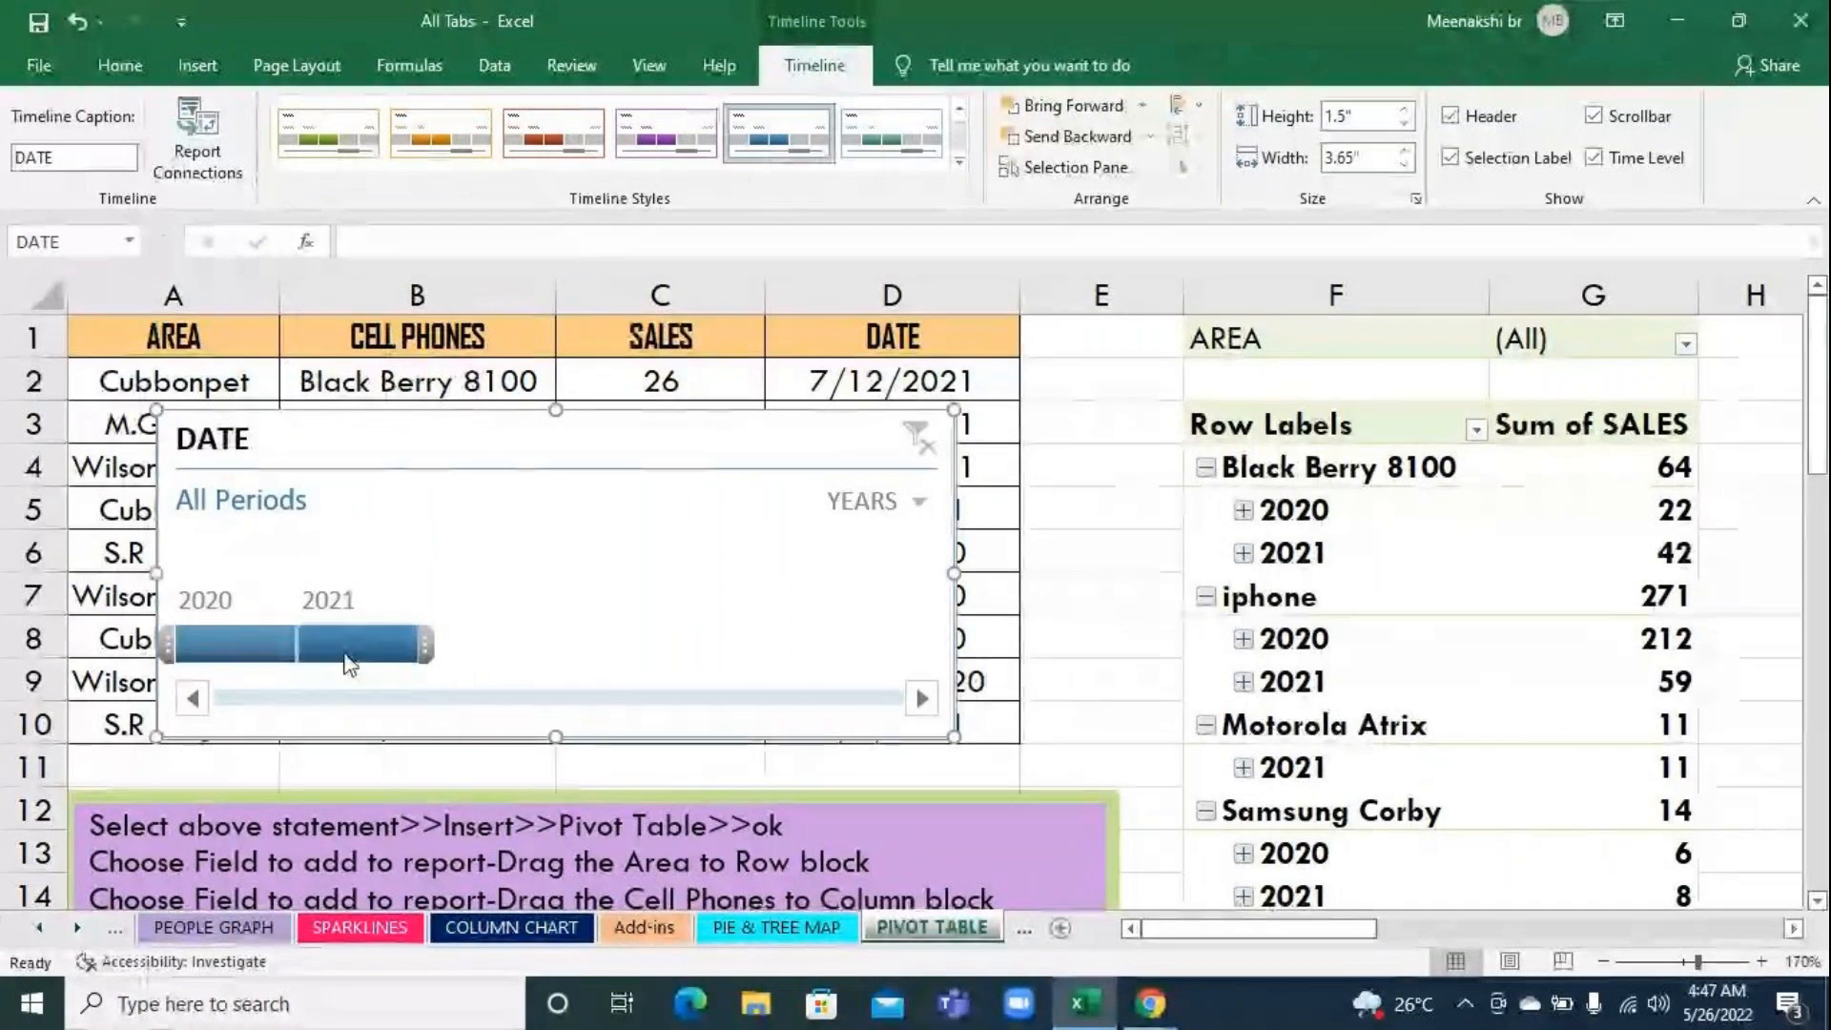
{"action": "left_click", "coordinate": [250, 656]}
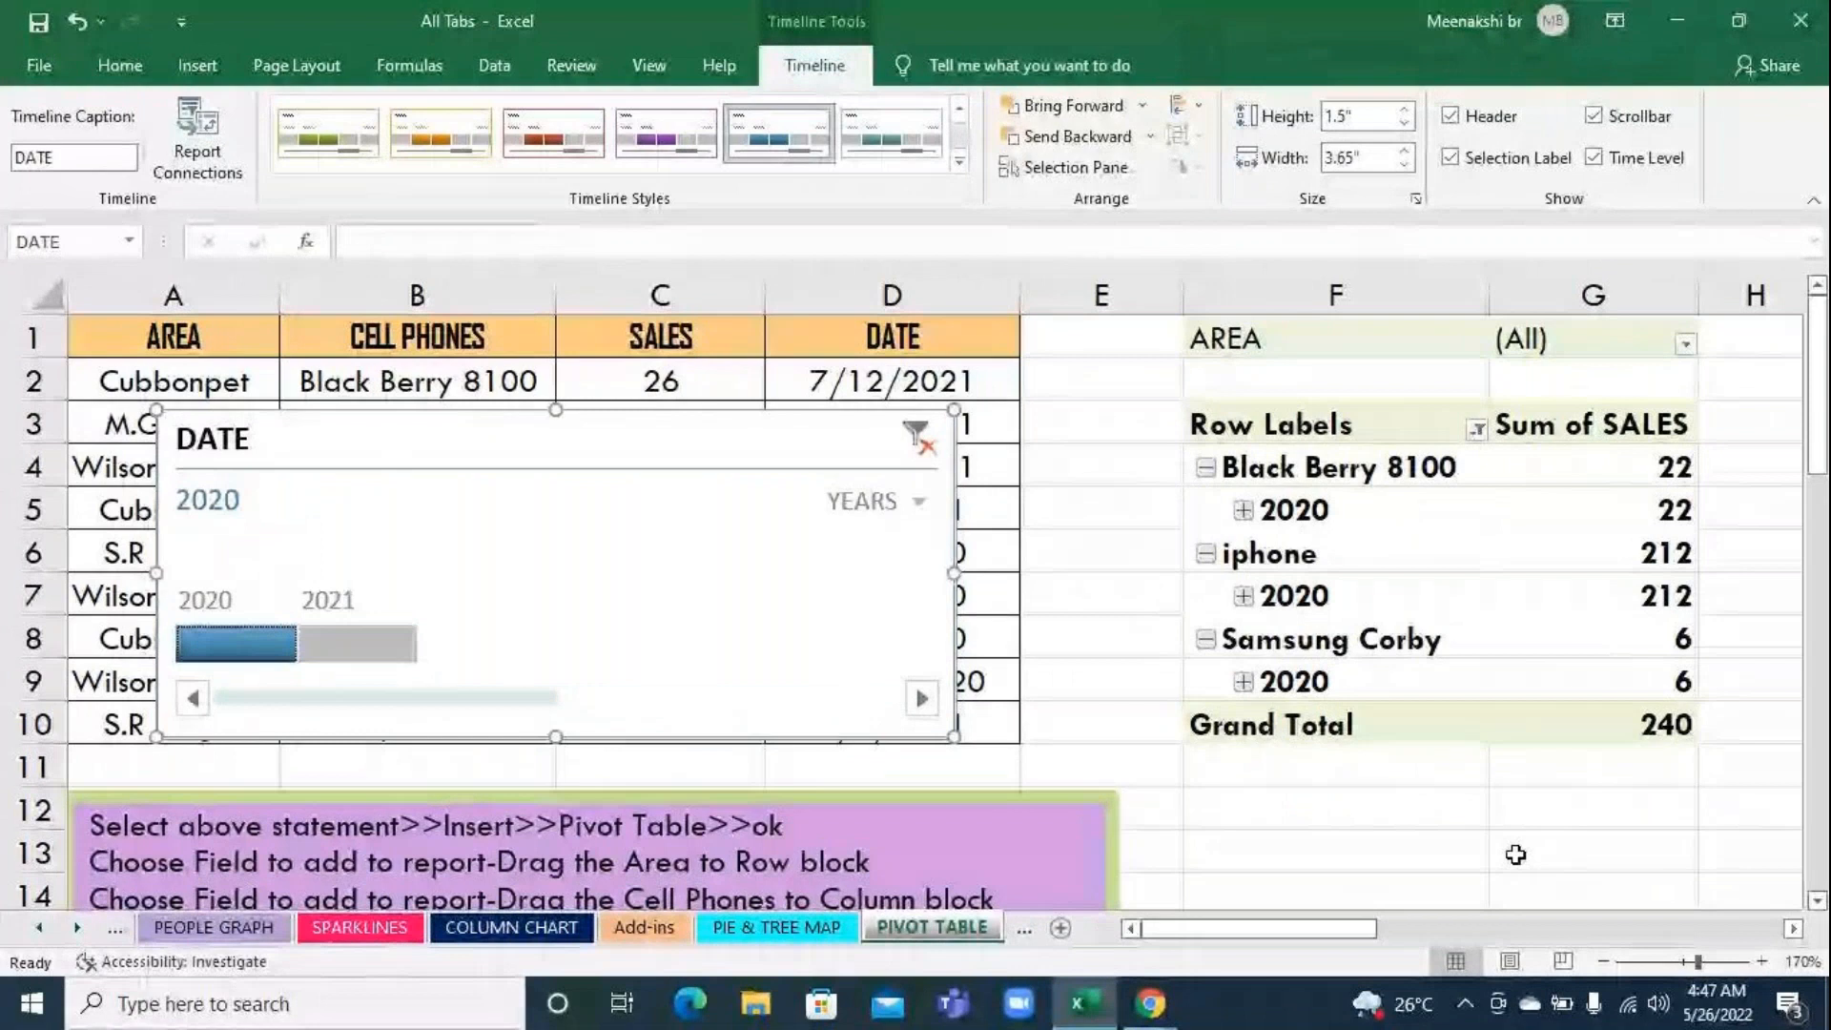
{"action": "left_click", "coordinate": [1611, 736]}
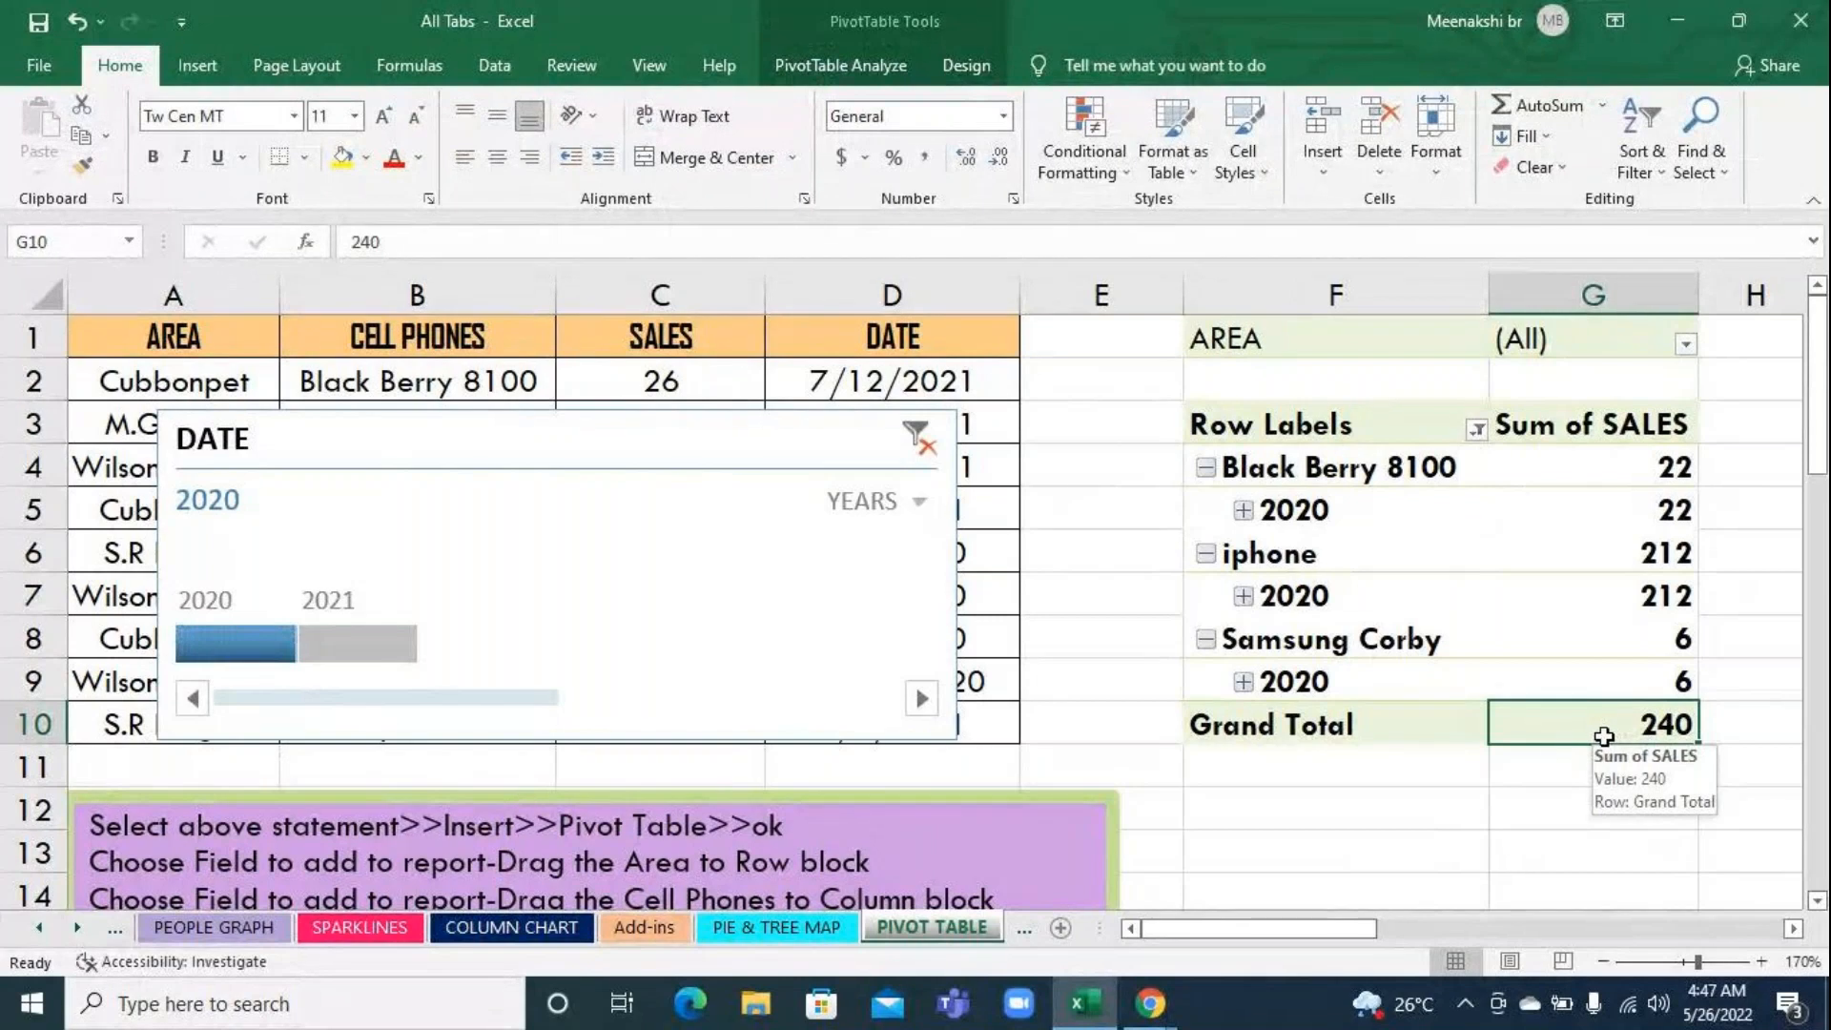
Alternate the timeline filter between 2021 and 2020 to compare the sales, ending on 2020
{"action": "left_click", "coordinate": [386, 653]}
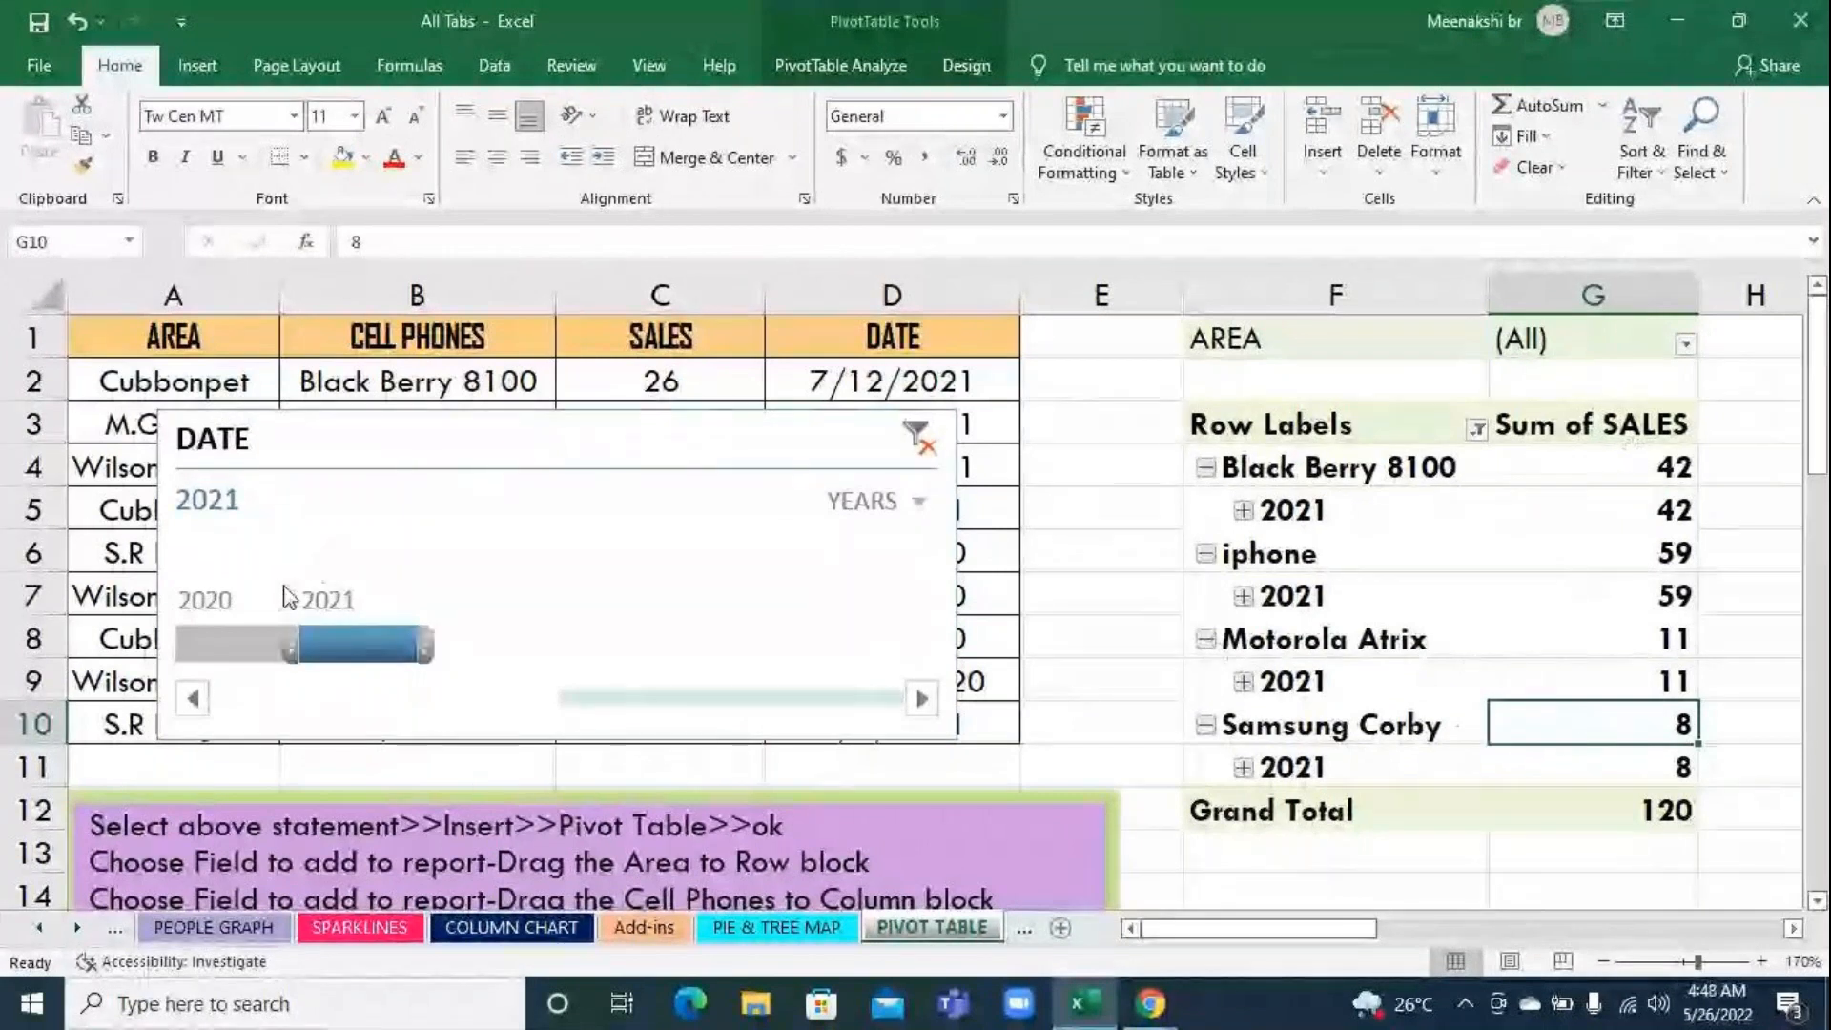
{"action": "left_click", "coordinate": [234, 645]}
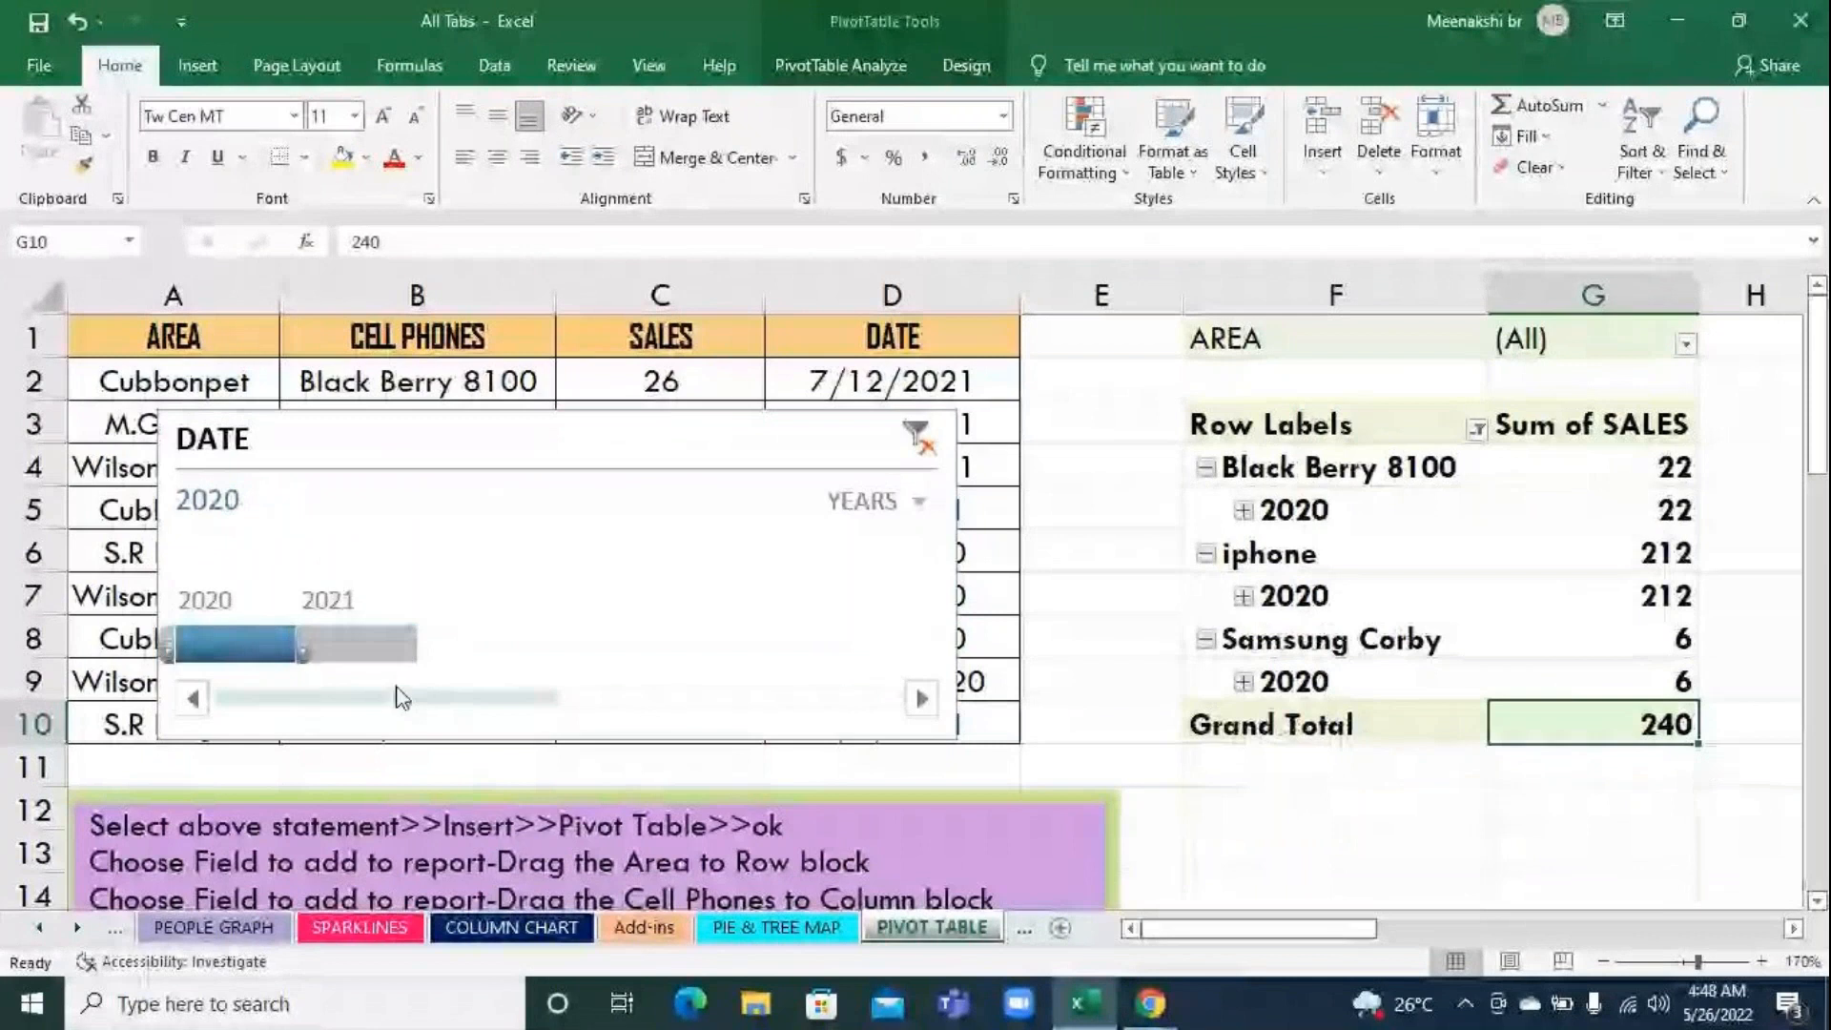
{"action": "left_click", "coordinate": [360, 643]}
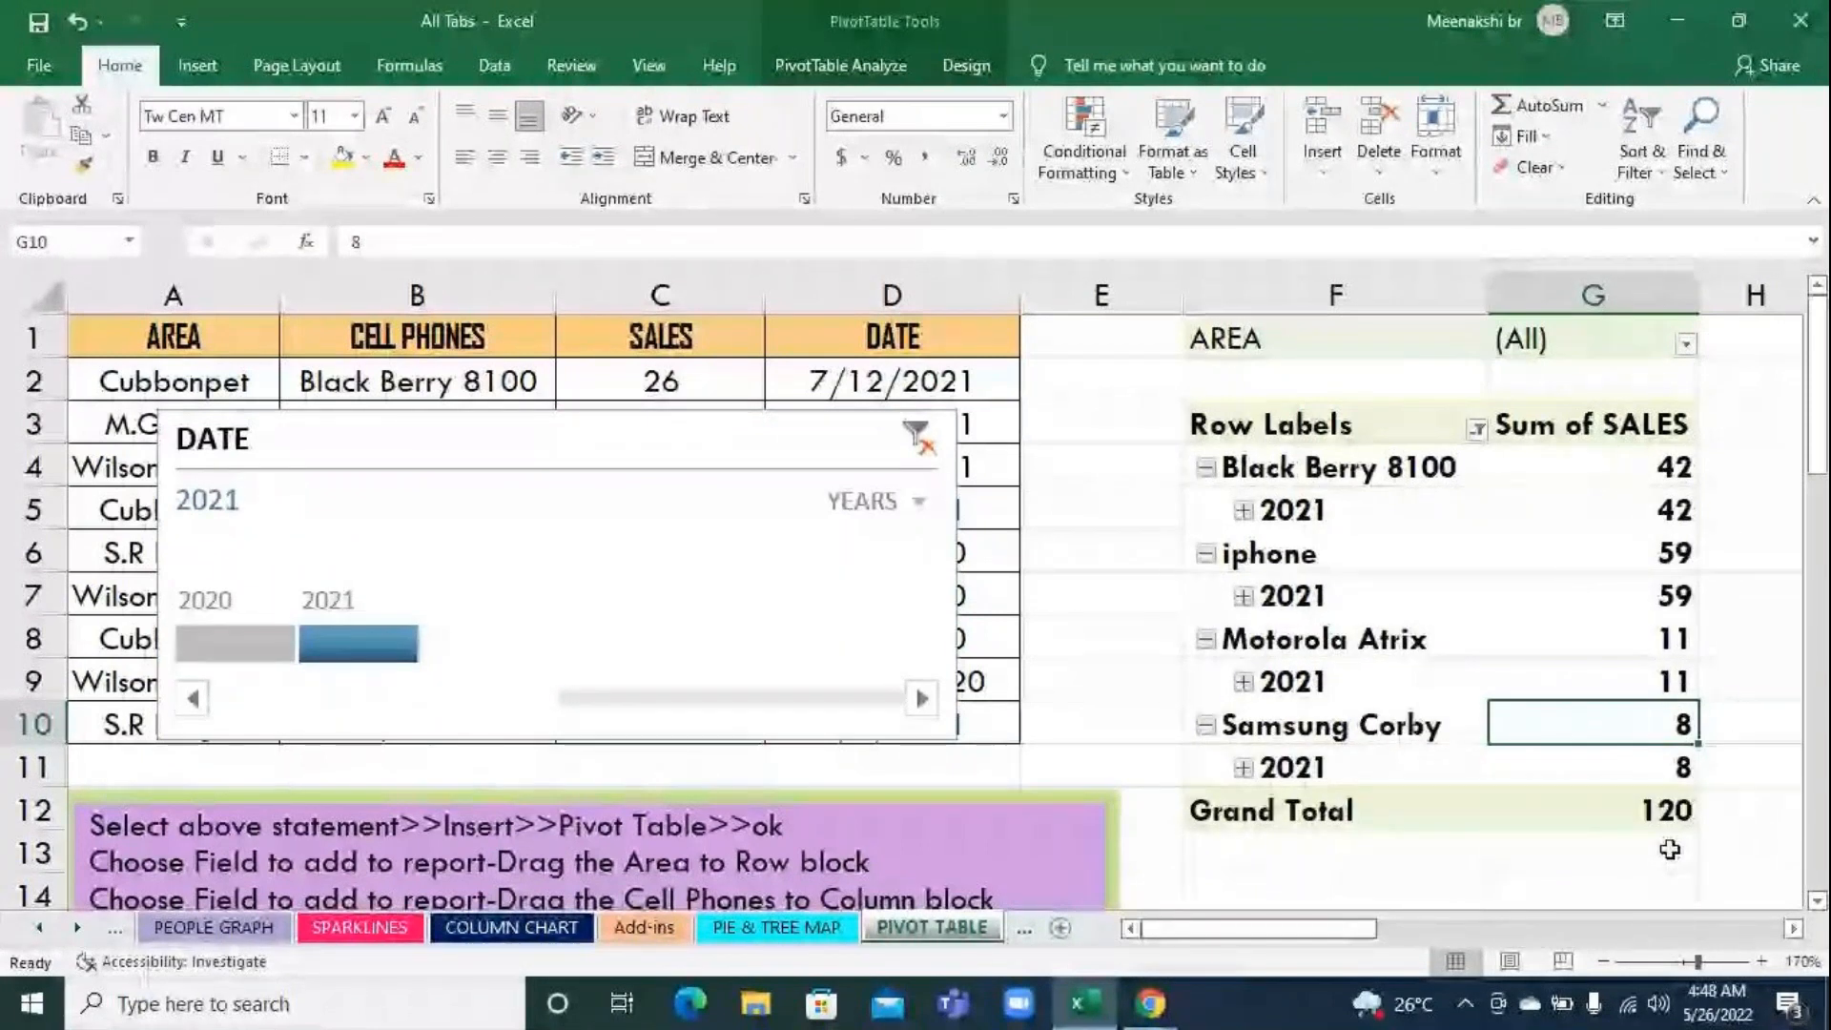
{"action": "left_click", "coordinate": [213, 641]}
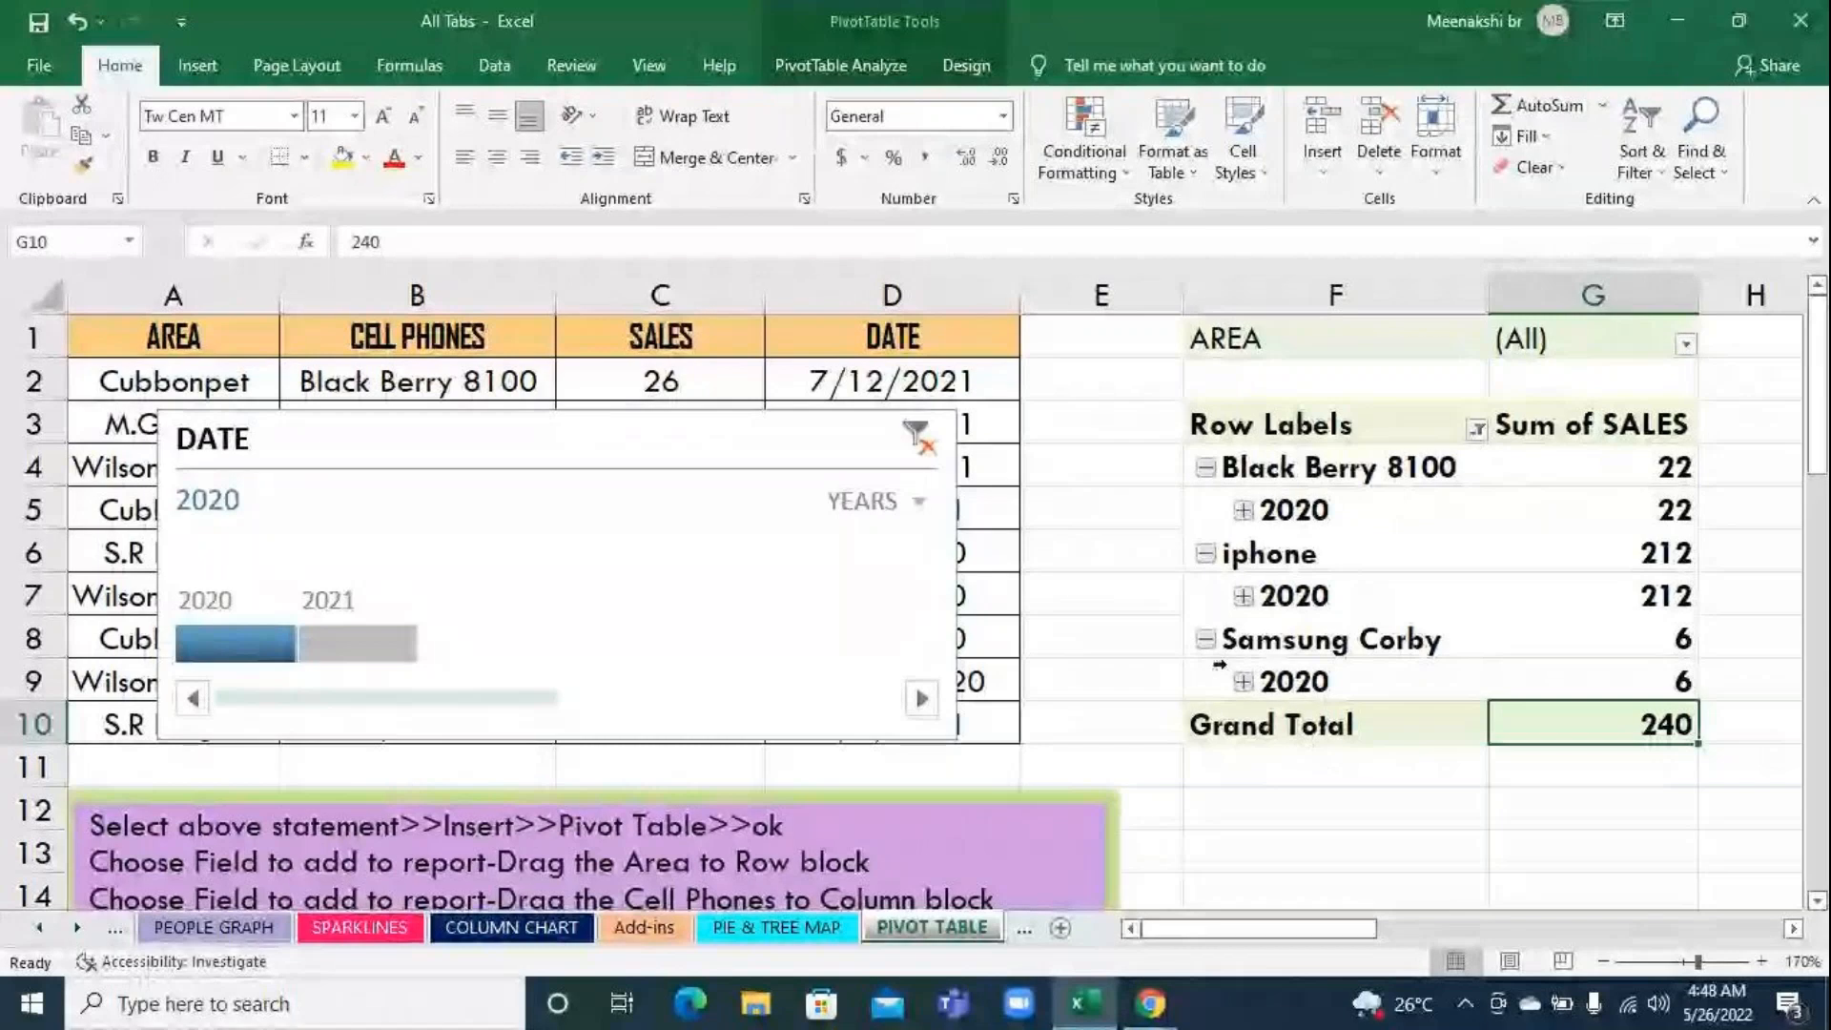
Switch the timeline to MONTHS and filter the pivot table by Jan, Feb, Apr, May and Jun 2020 in turn
{"action": "left_click", "coordinate": [876, 501]}
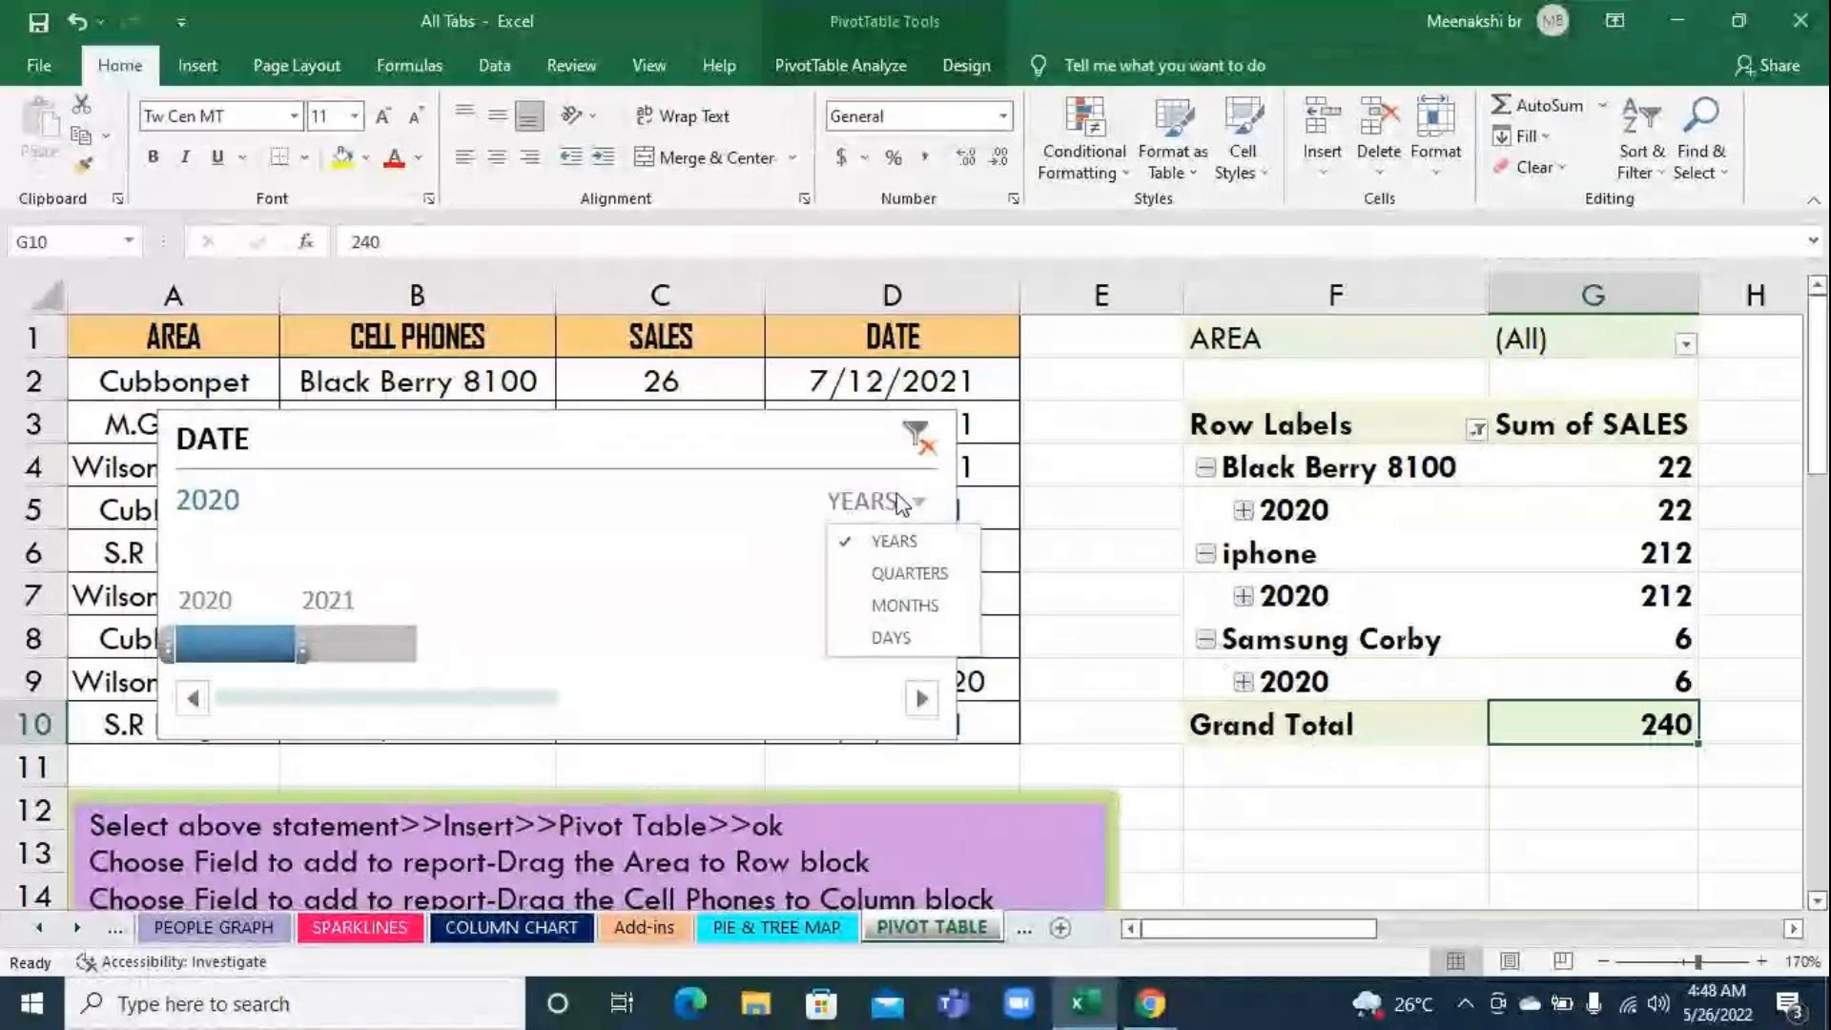
{"action": "left_click", "coordinate": [886, 605]}
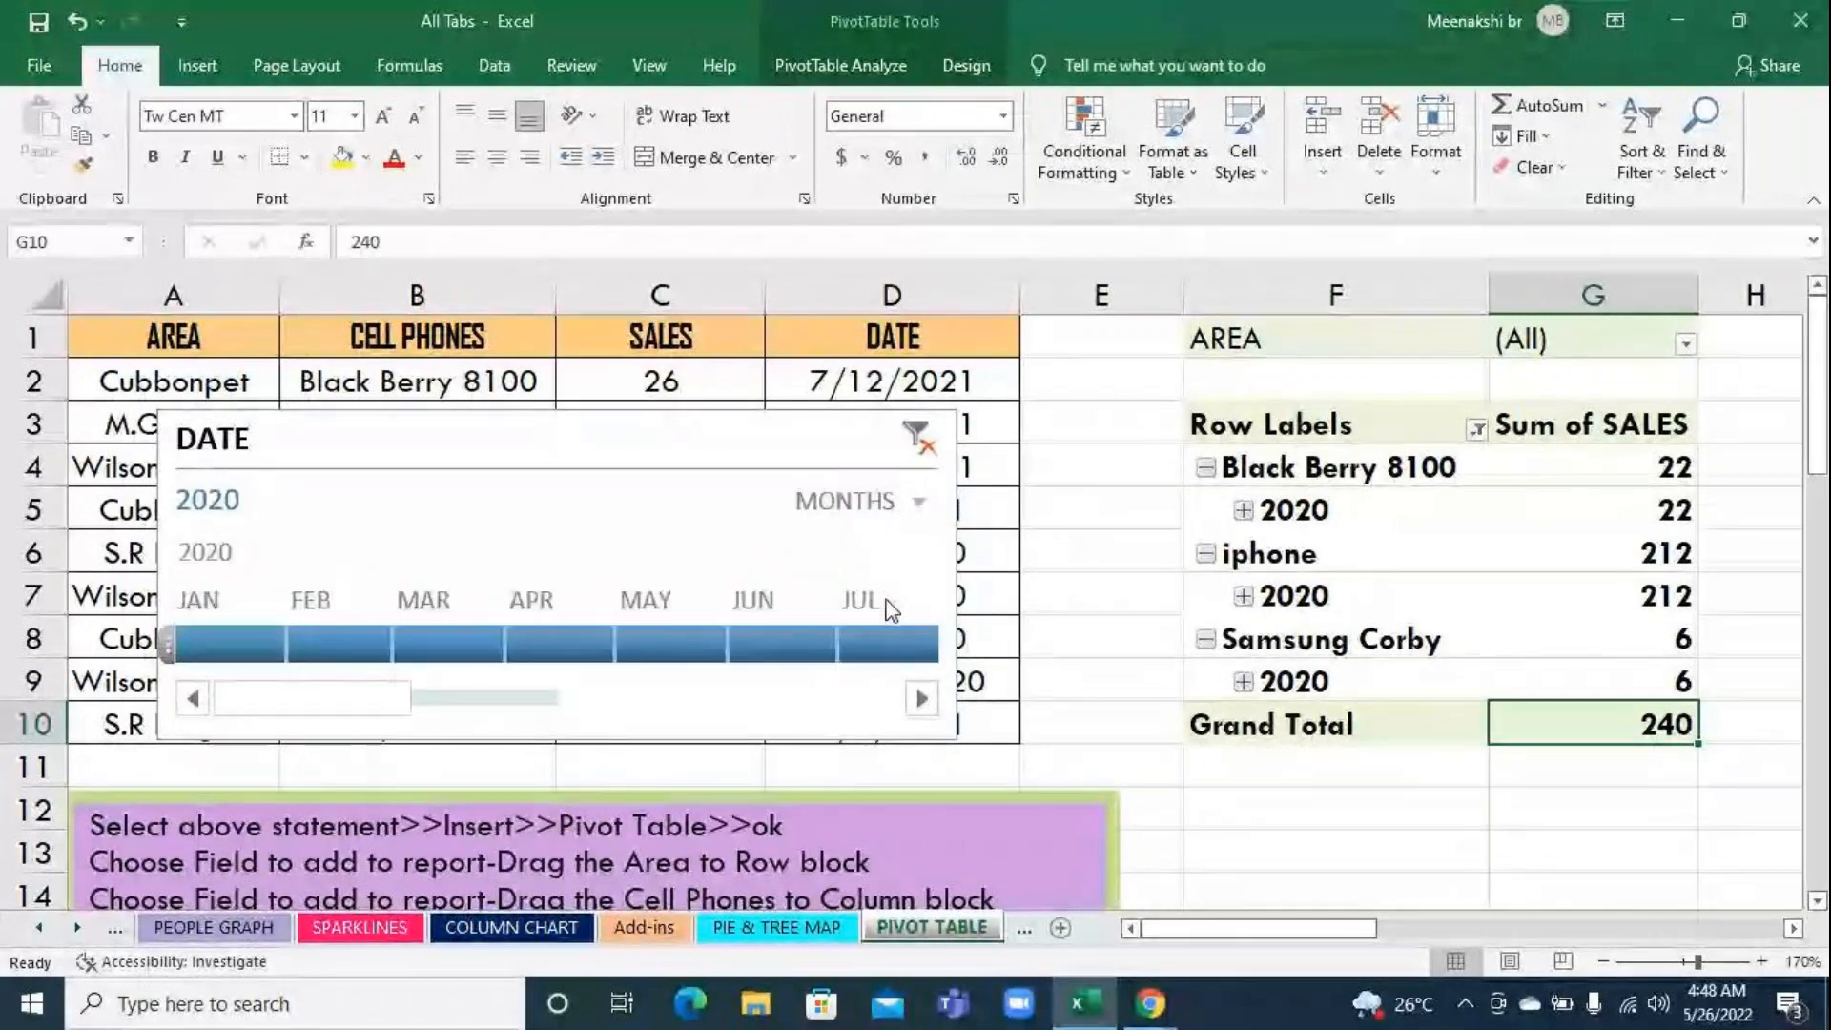
{"action": "left_click", "coordinate": [228, 643]}
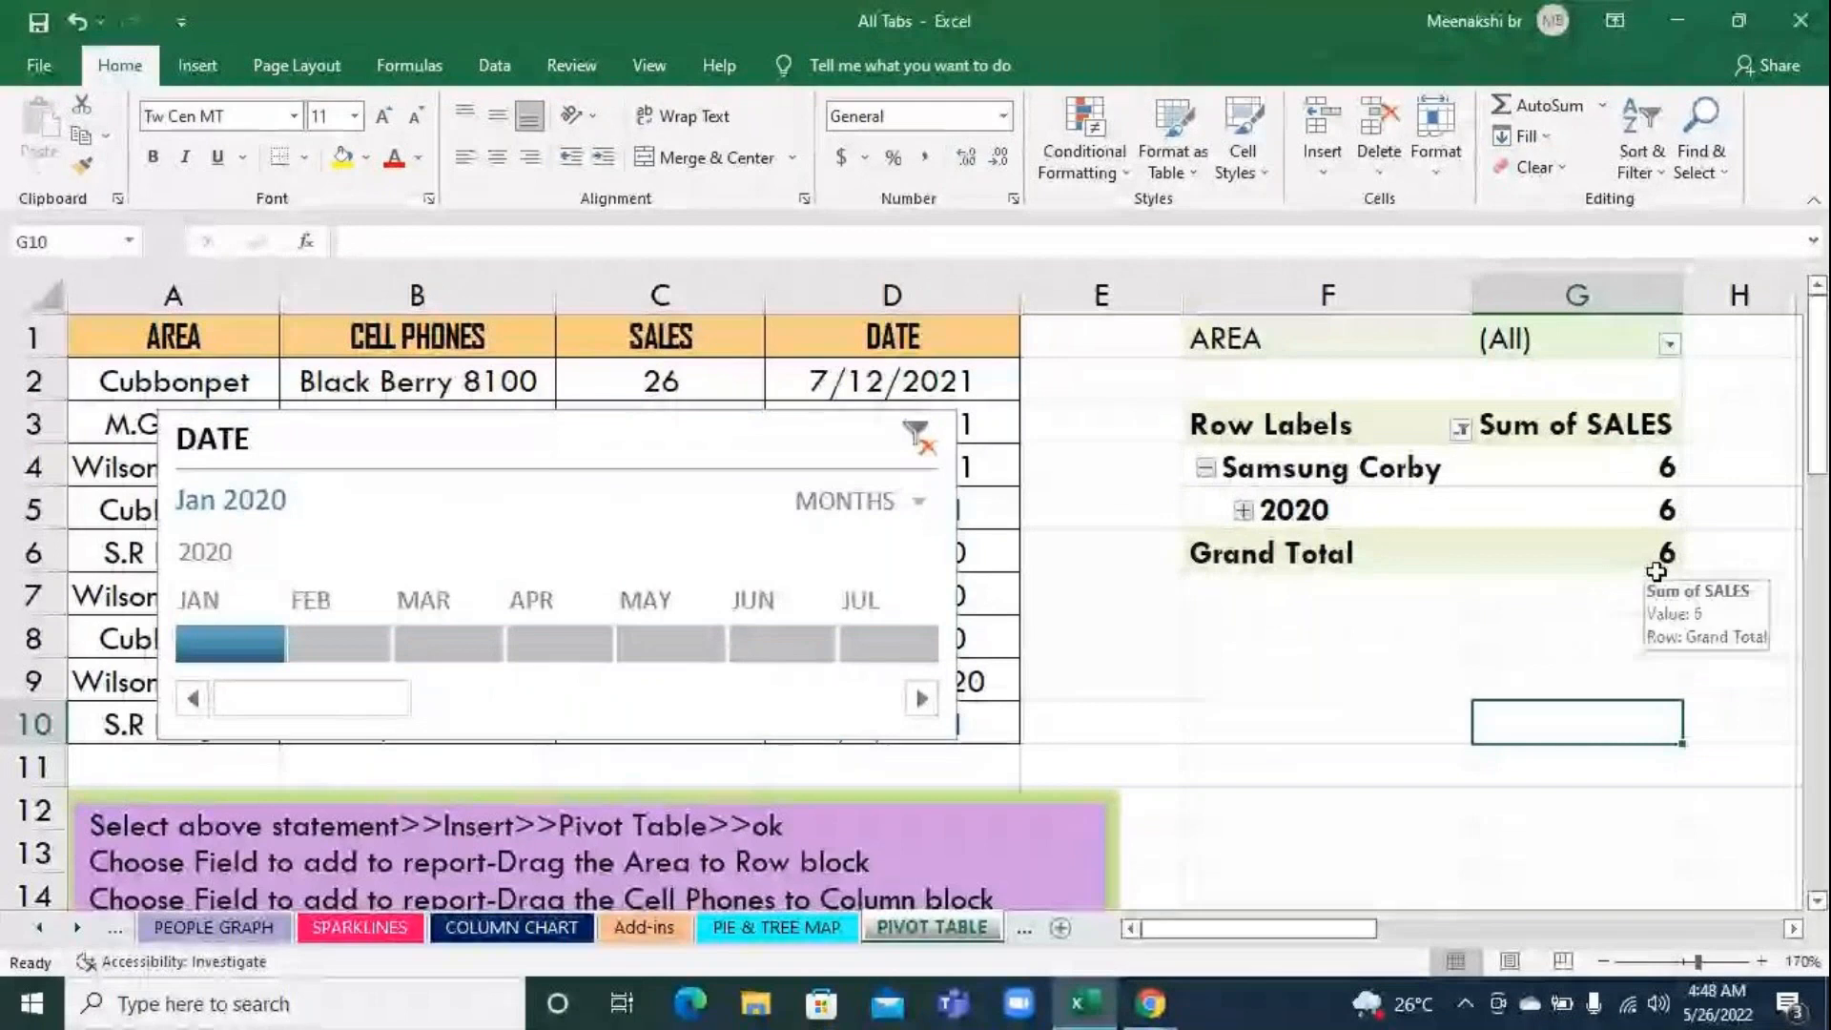
{"action": "left_click", "coordinate": [324, 637]}
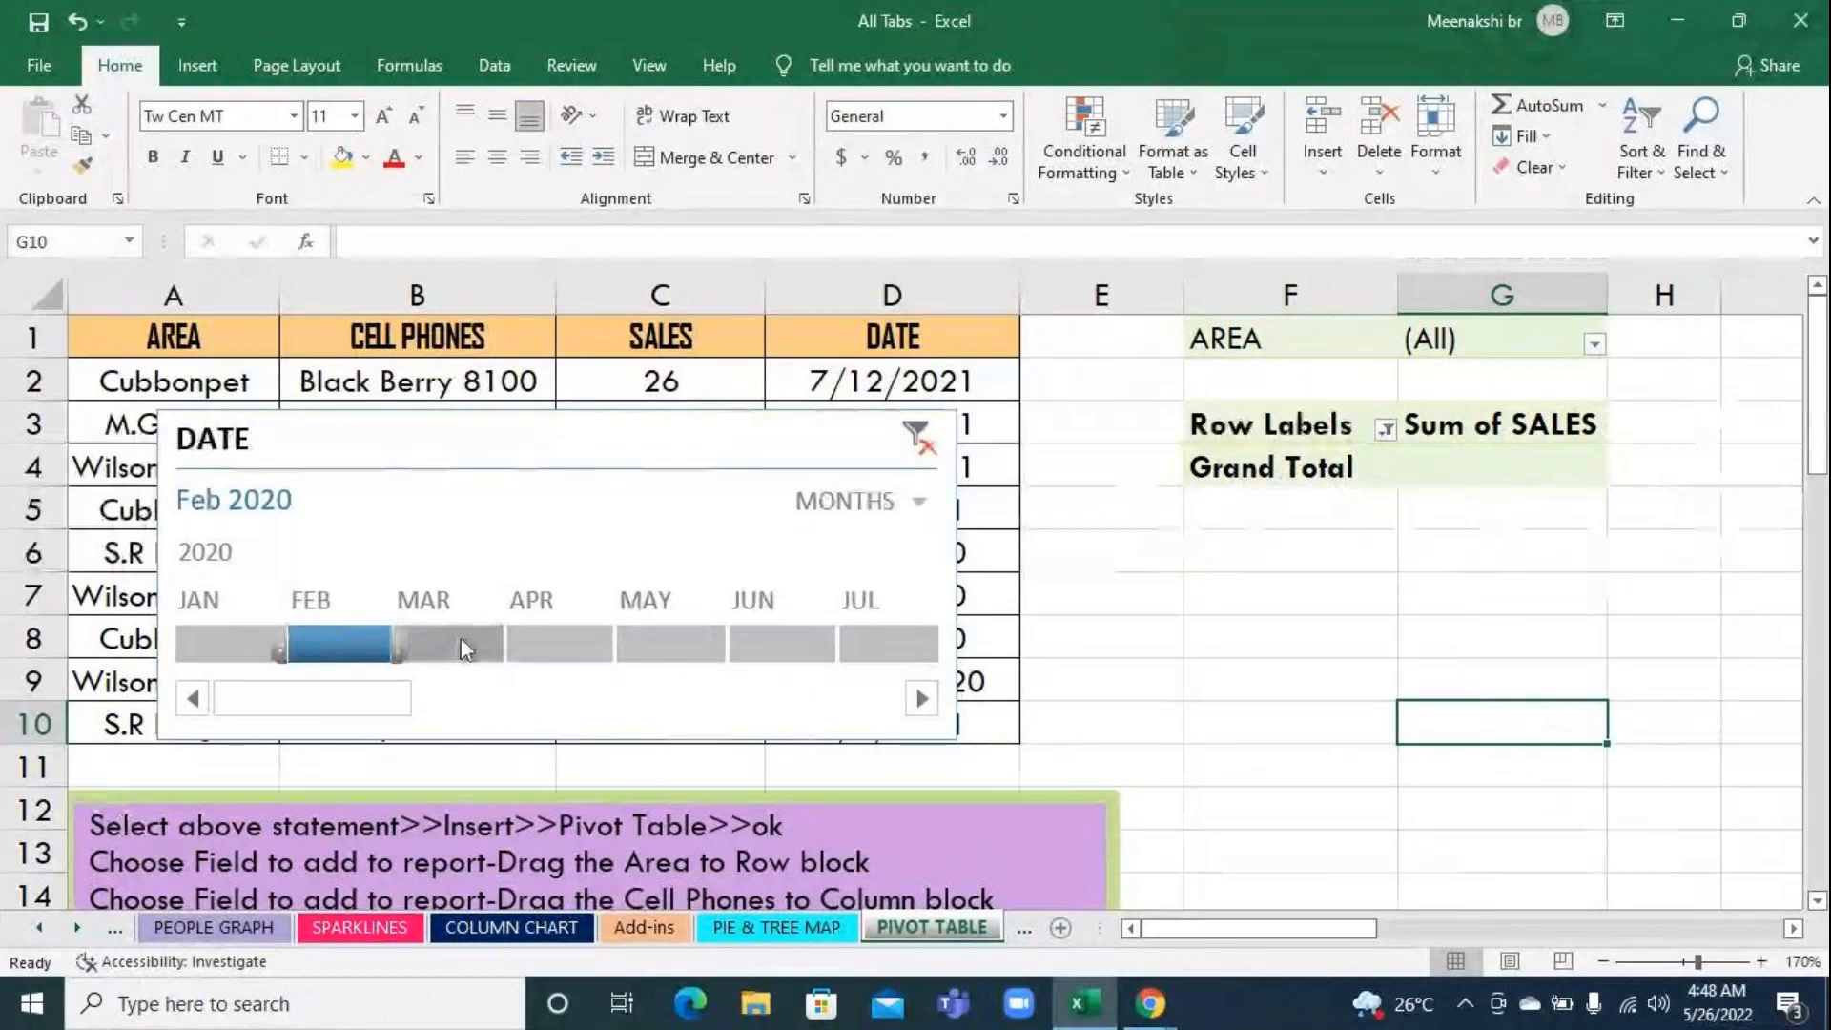
{"action": "left_click", "coordinate": [558, 641]}
{"action": "left_click", "coordinate": [656, 640]}
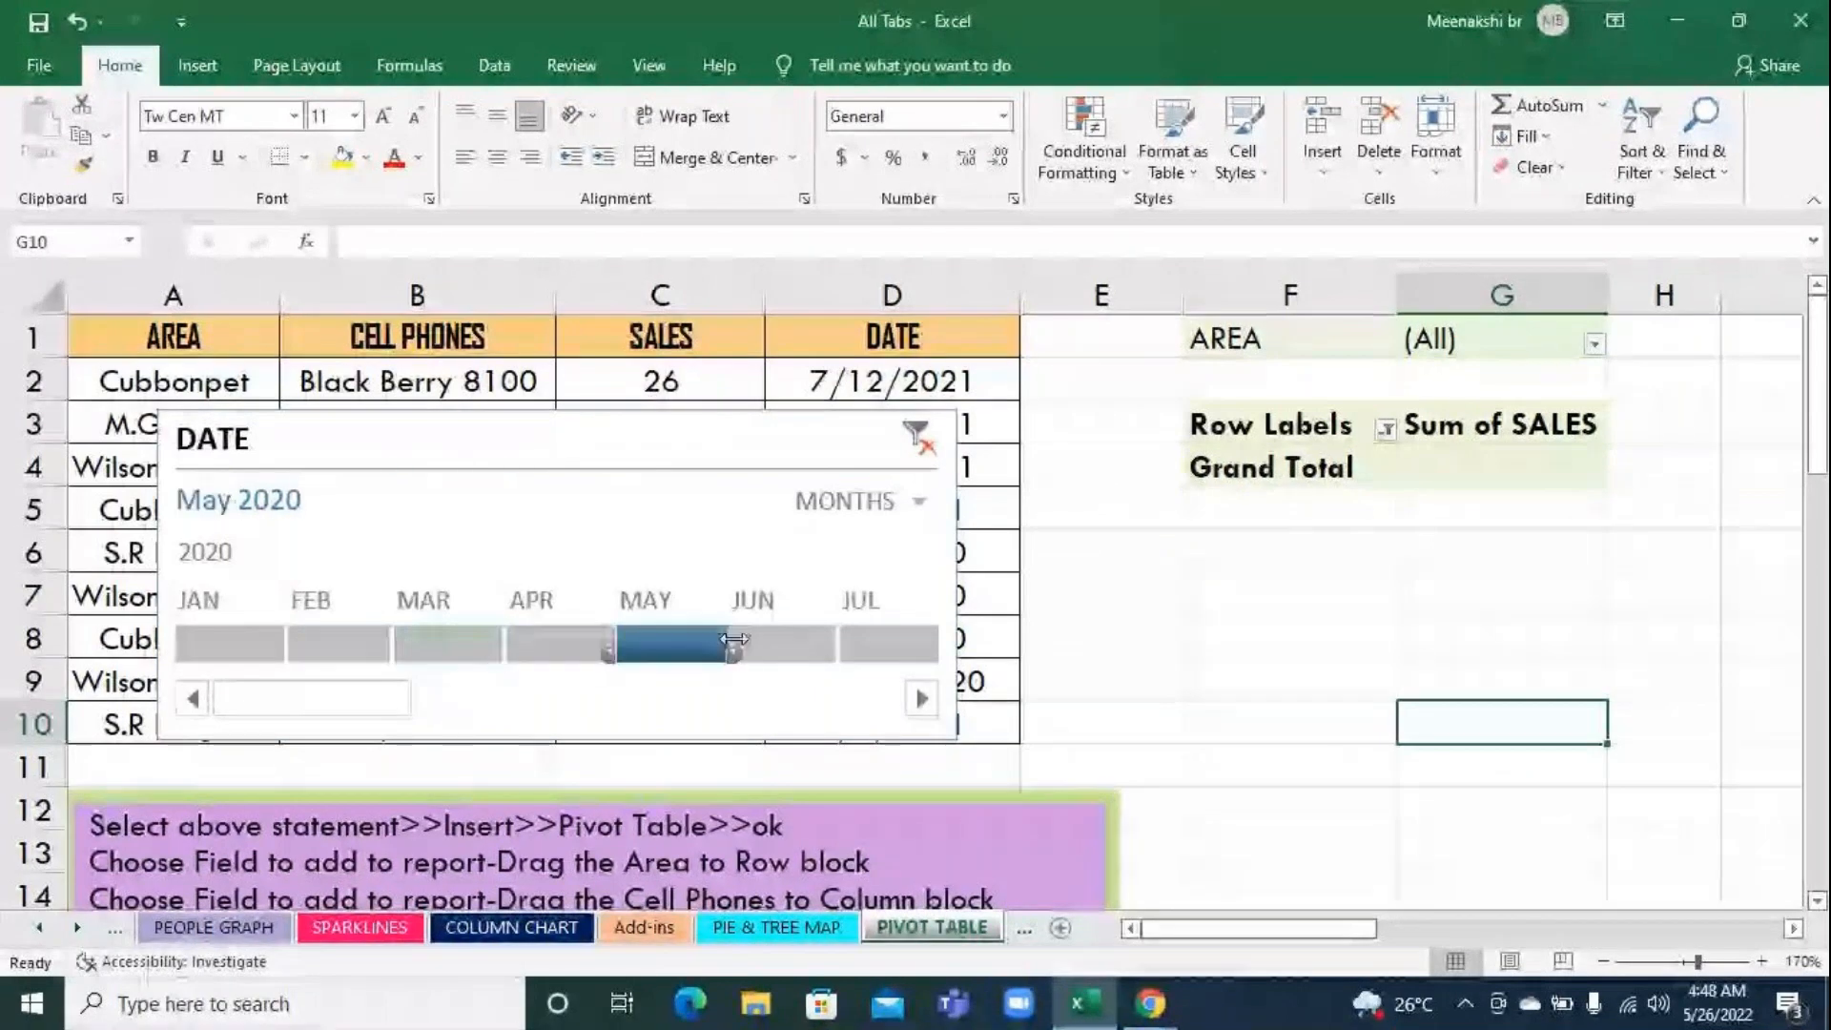
{"action": "left_click", "coordinate": [782, 641]}
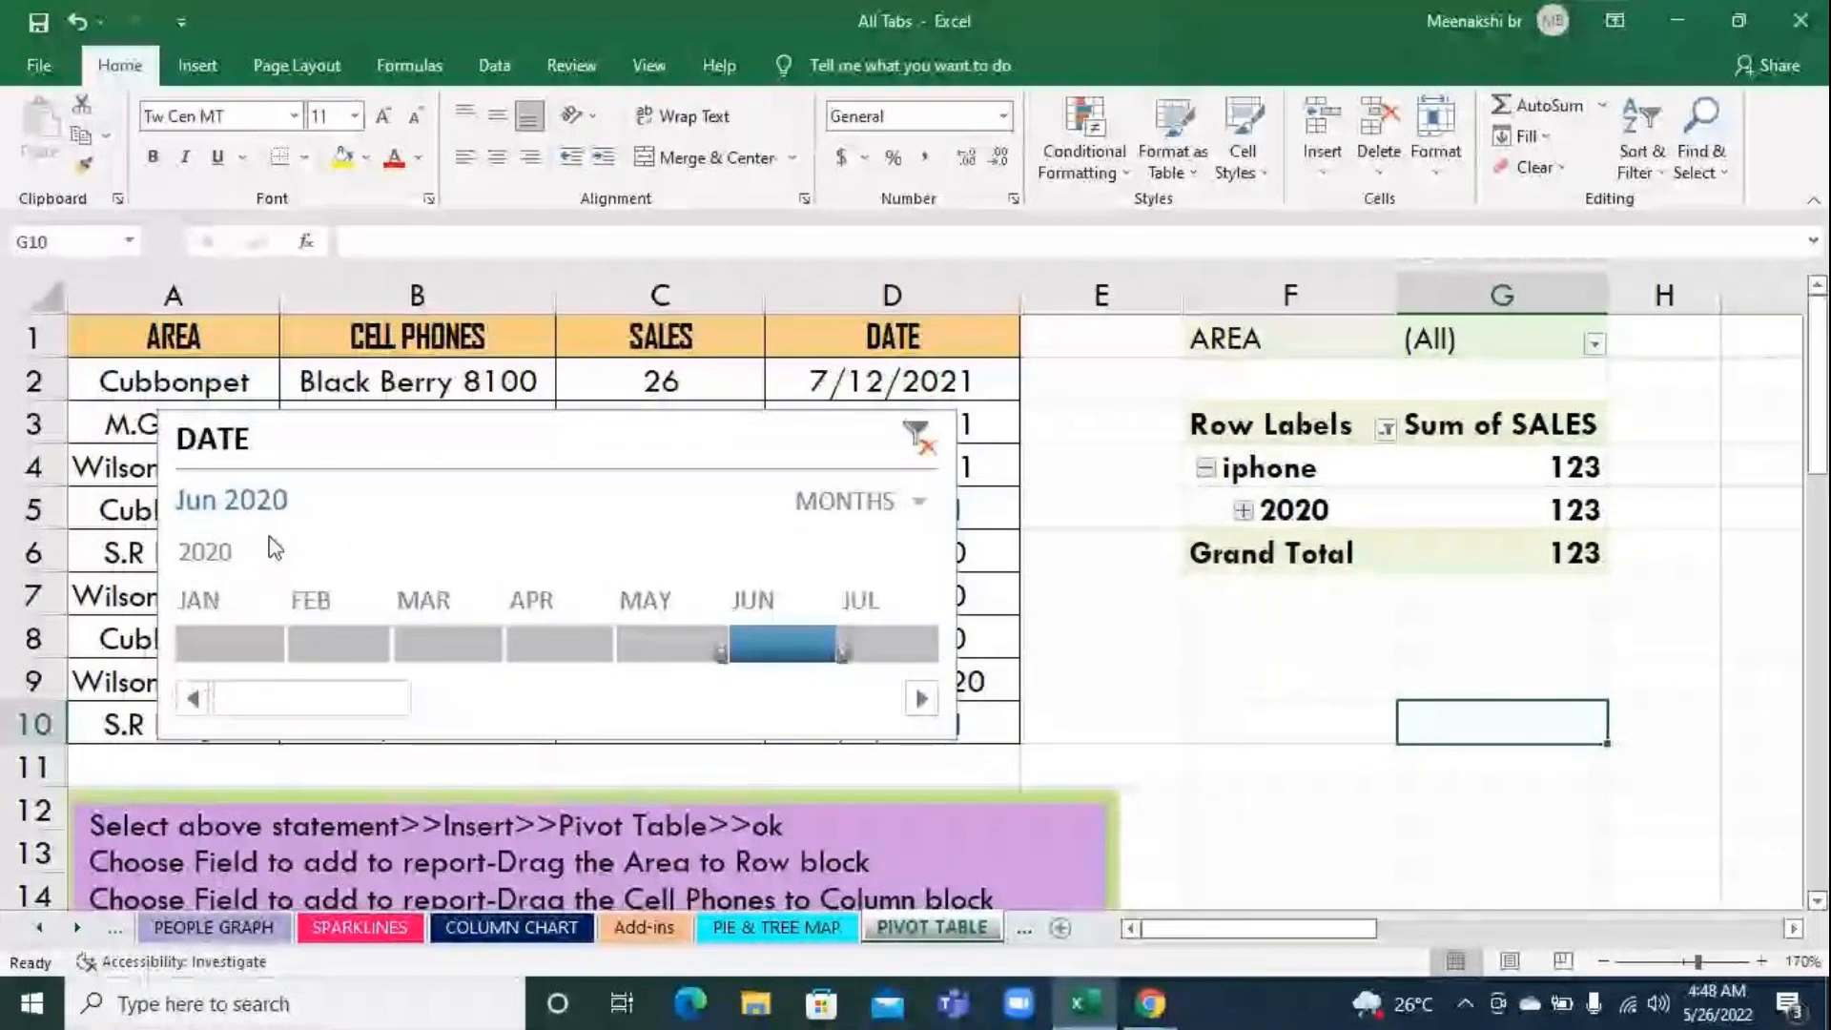
{"action": "mouse_move", "coordinate": [1590, 544]}
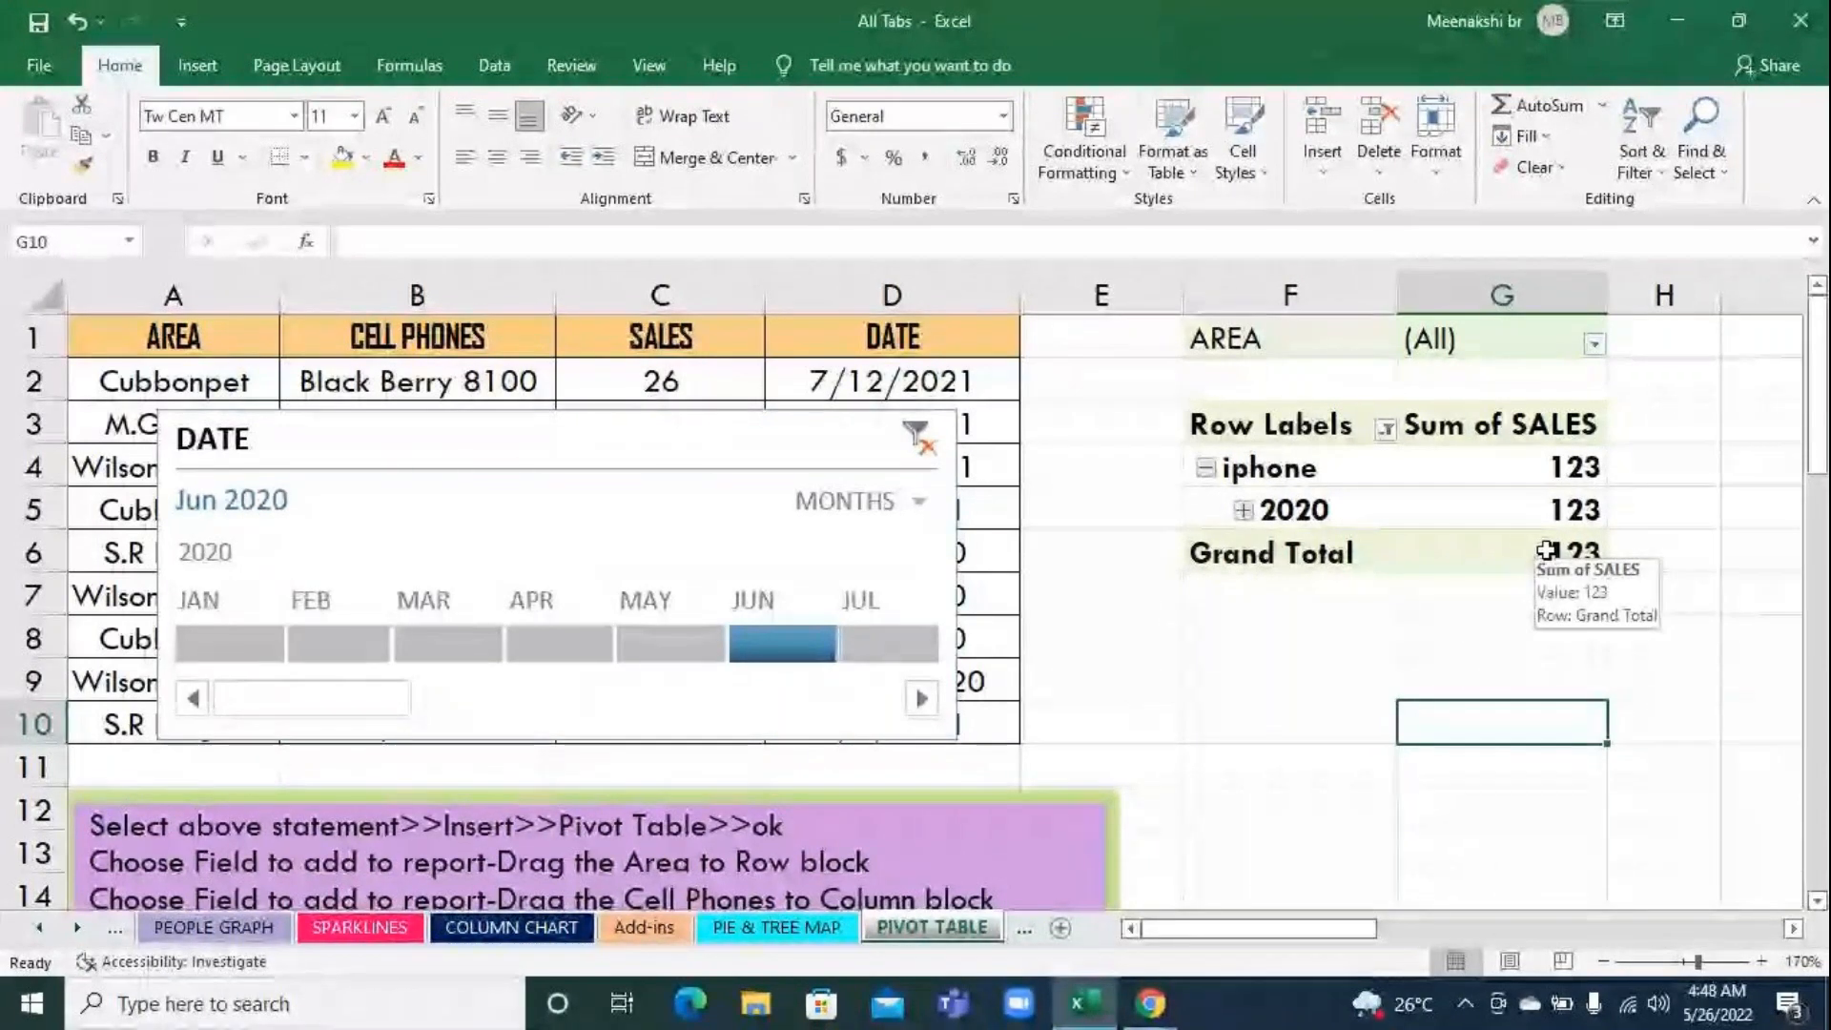
Advance the timeline's month filter through Jul, Aug, Sep, Oct and Nov 2020
{"action": "left_click", "coordinate": [882, 656]}
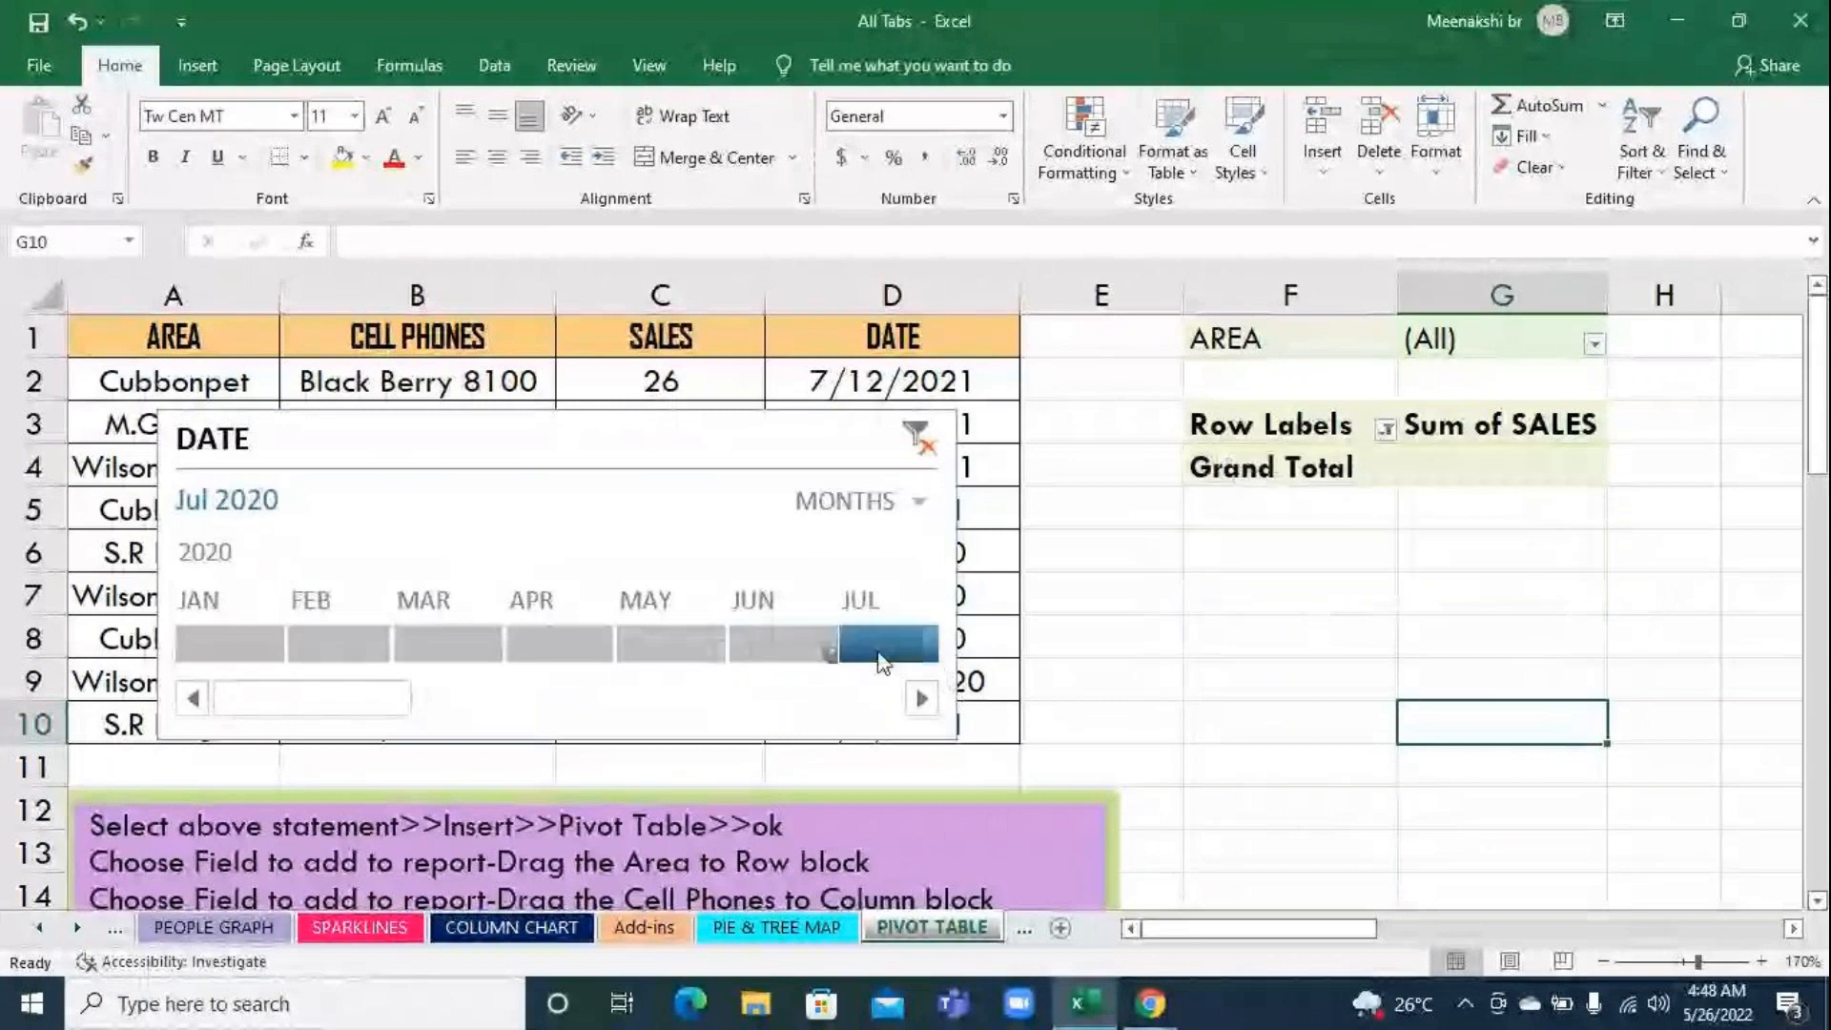
{"action": "left_click", "coordinate": [921, 699]}
{"action": "left_click", "coordinate": [921, 699]}
{"action": "left_click", "coordinate": [921, 699]}
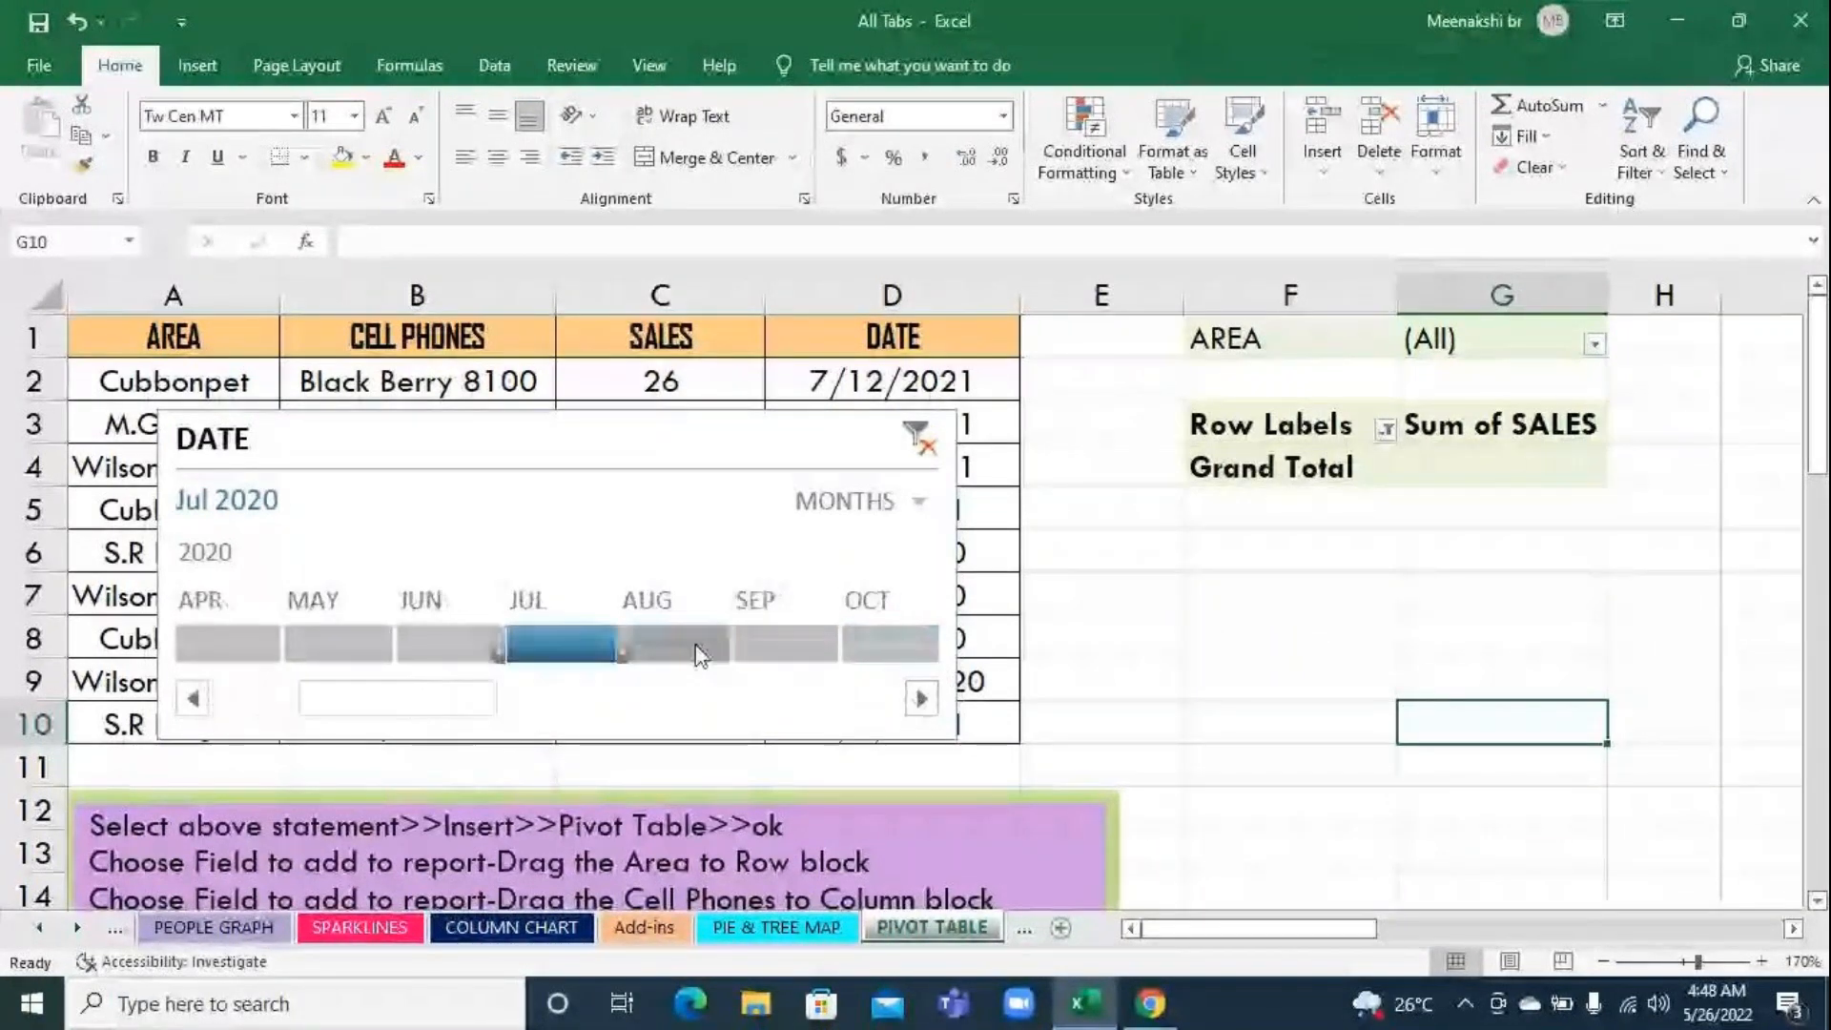
{"action": "left_click", "coordinate": [706, 643]}
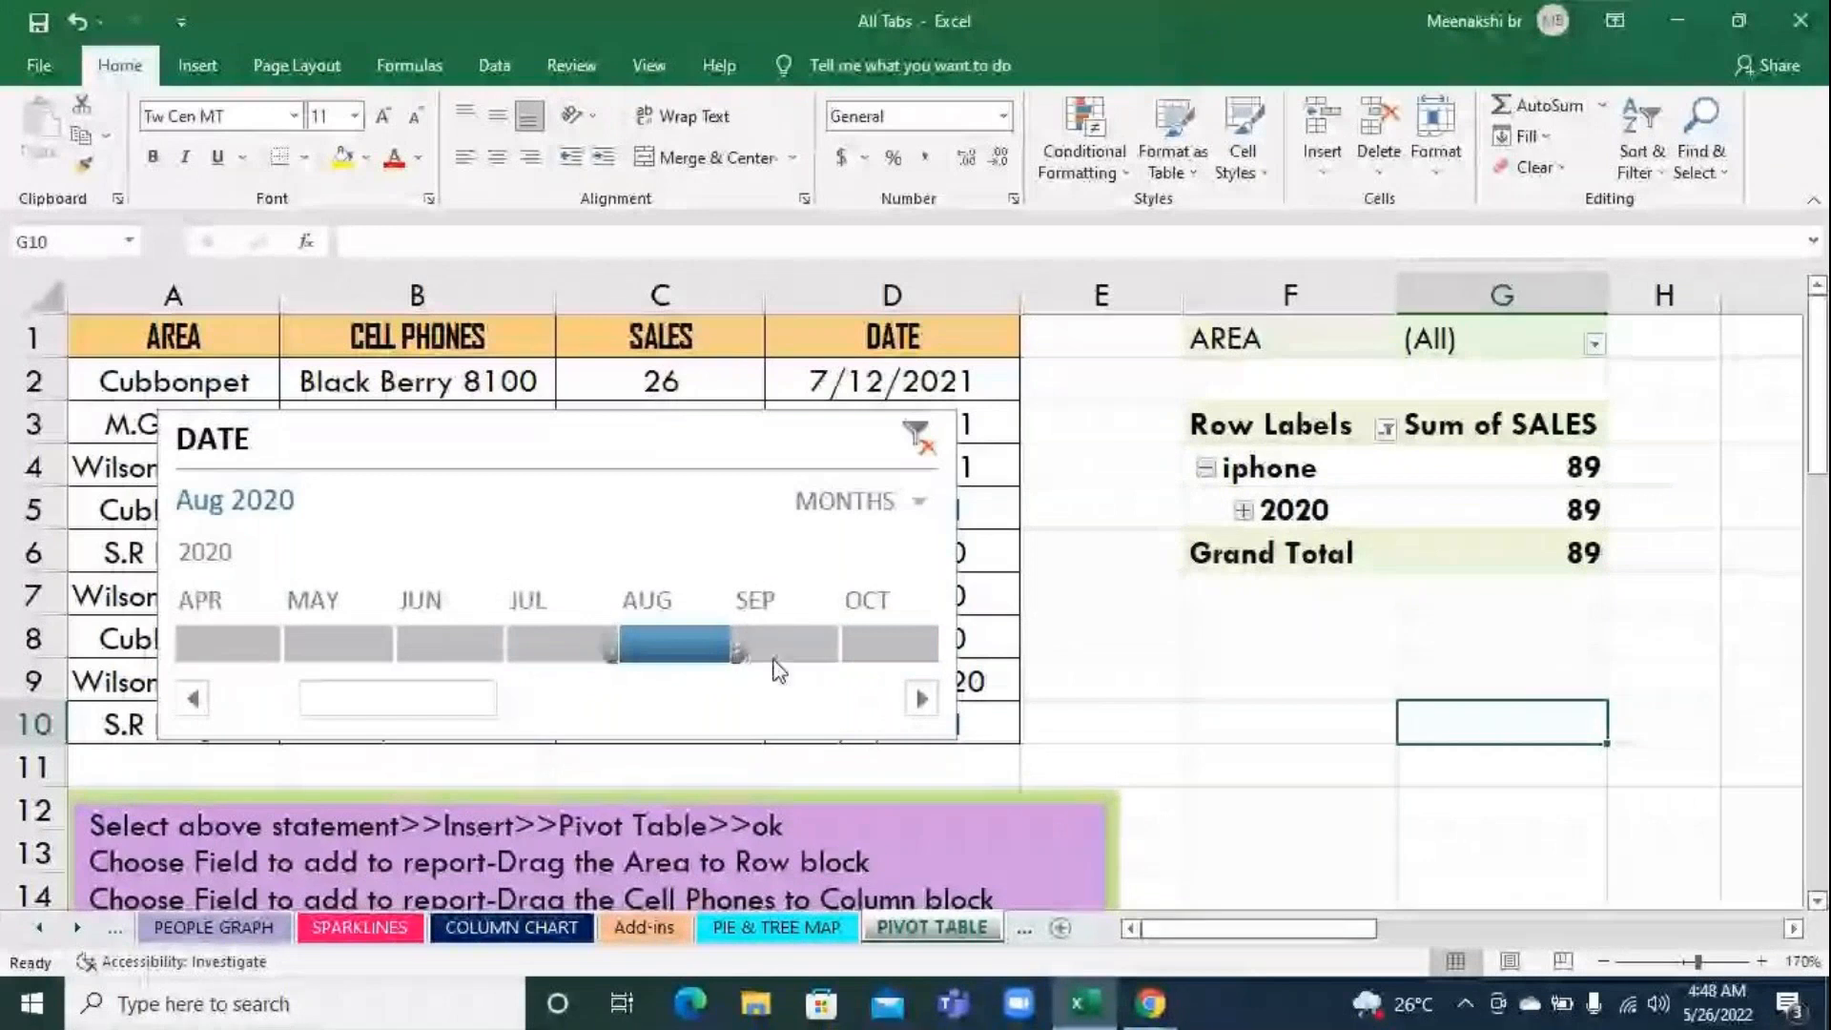
{"action": "left_click", "coordinate": [753, 648]}
{"action": "left_click", "coordinate": [896, 648]}
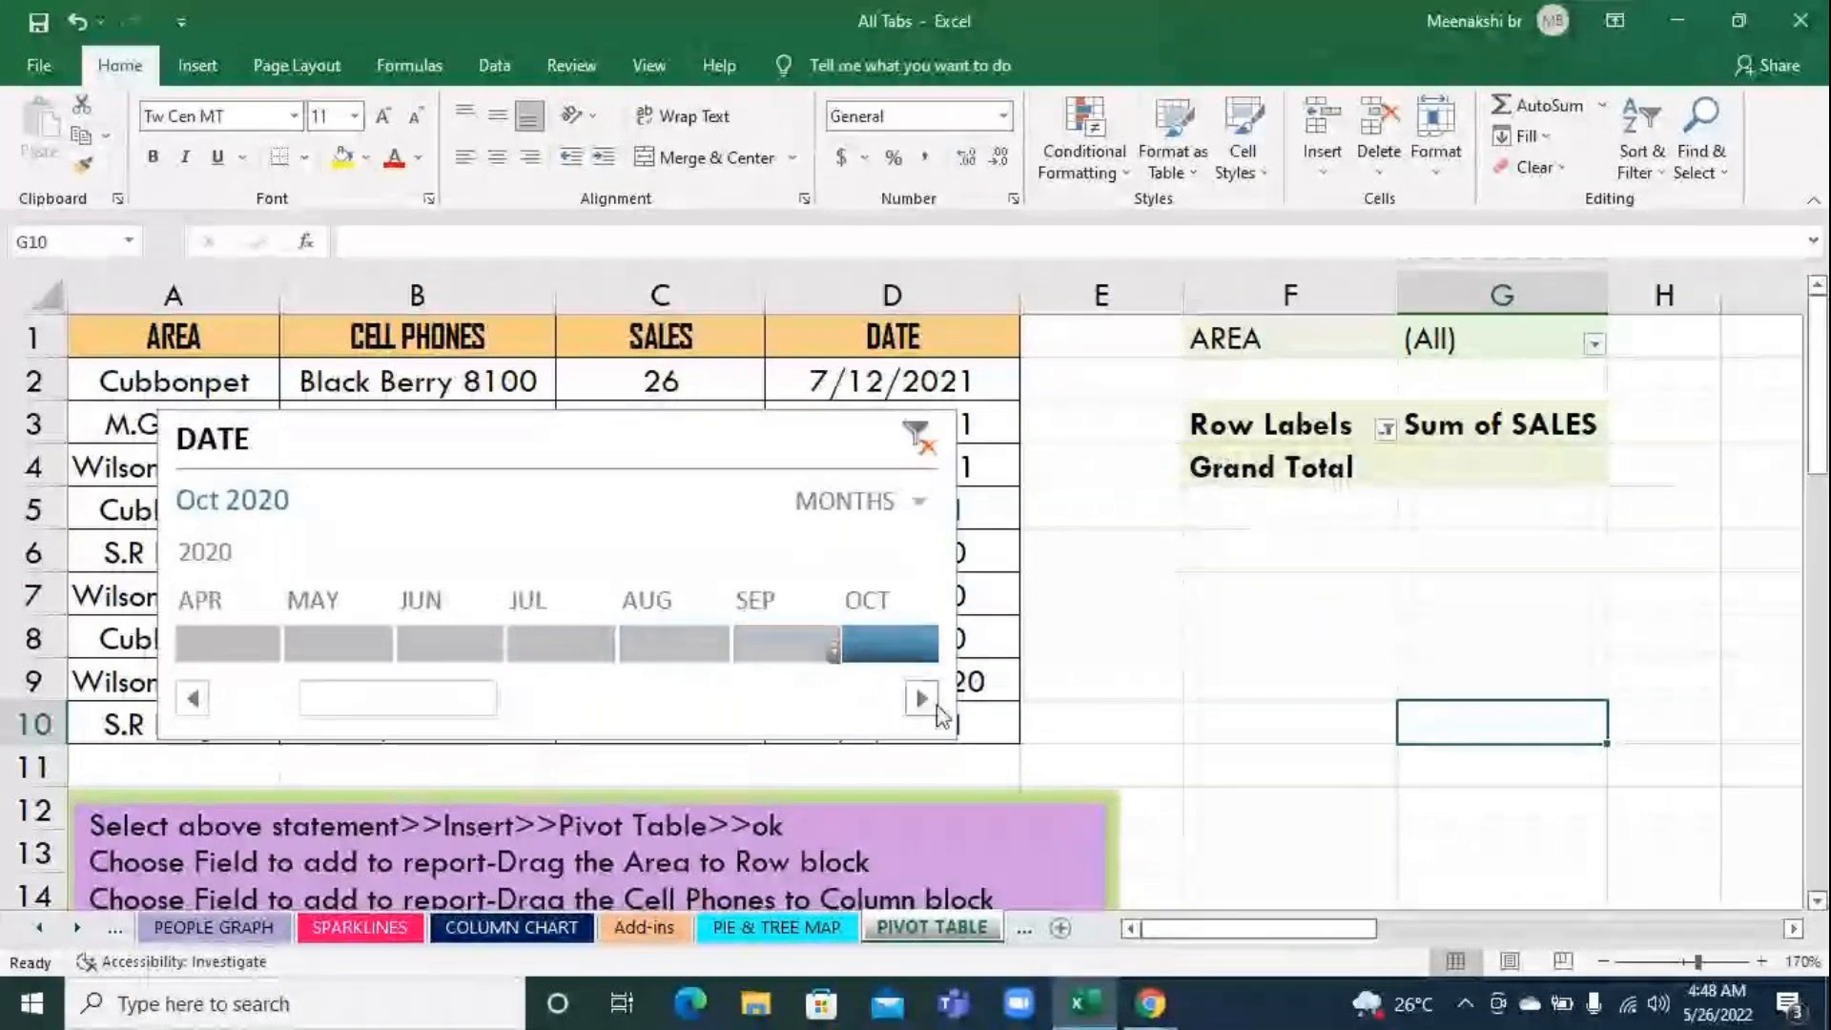
{"action": "left_click", "coordinate": [921, 699]}
{"action": "left_click", "coordinate": [684, 637]}
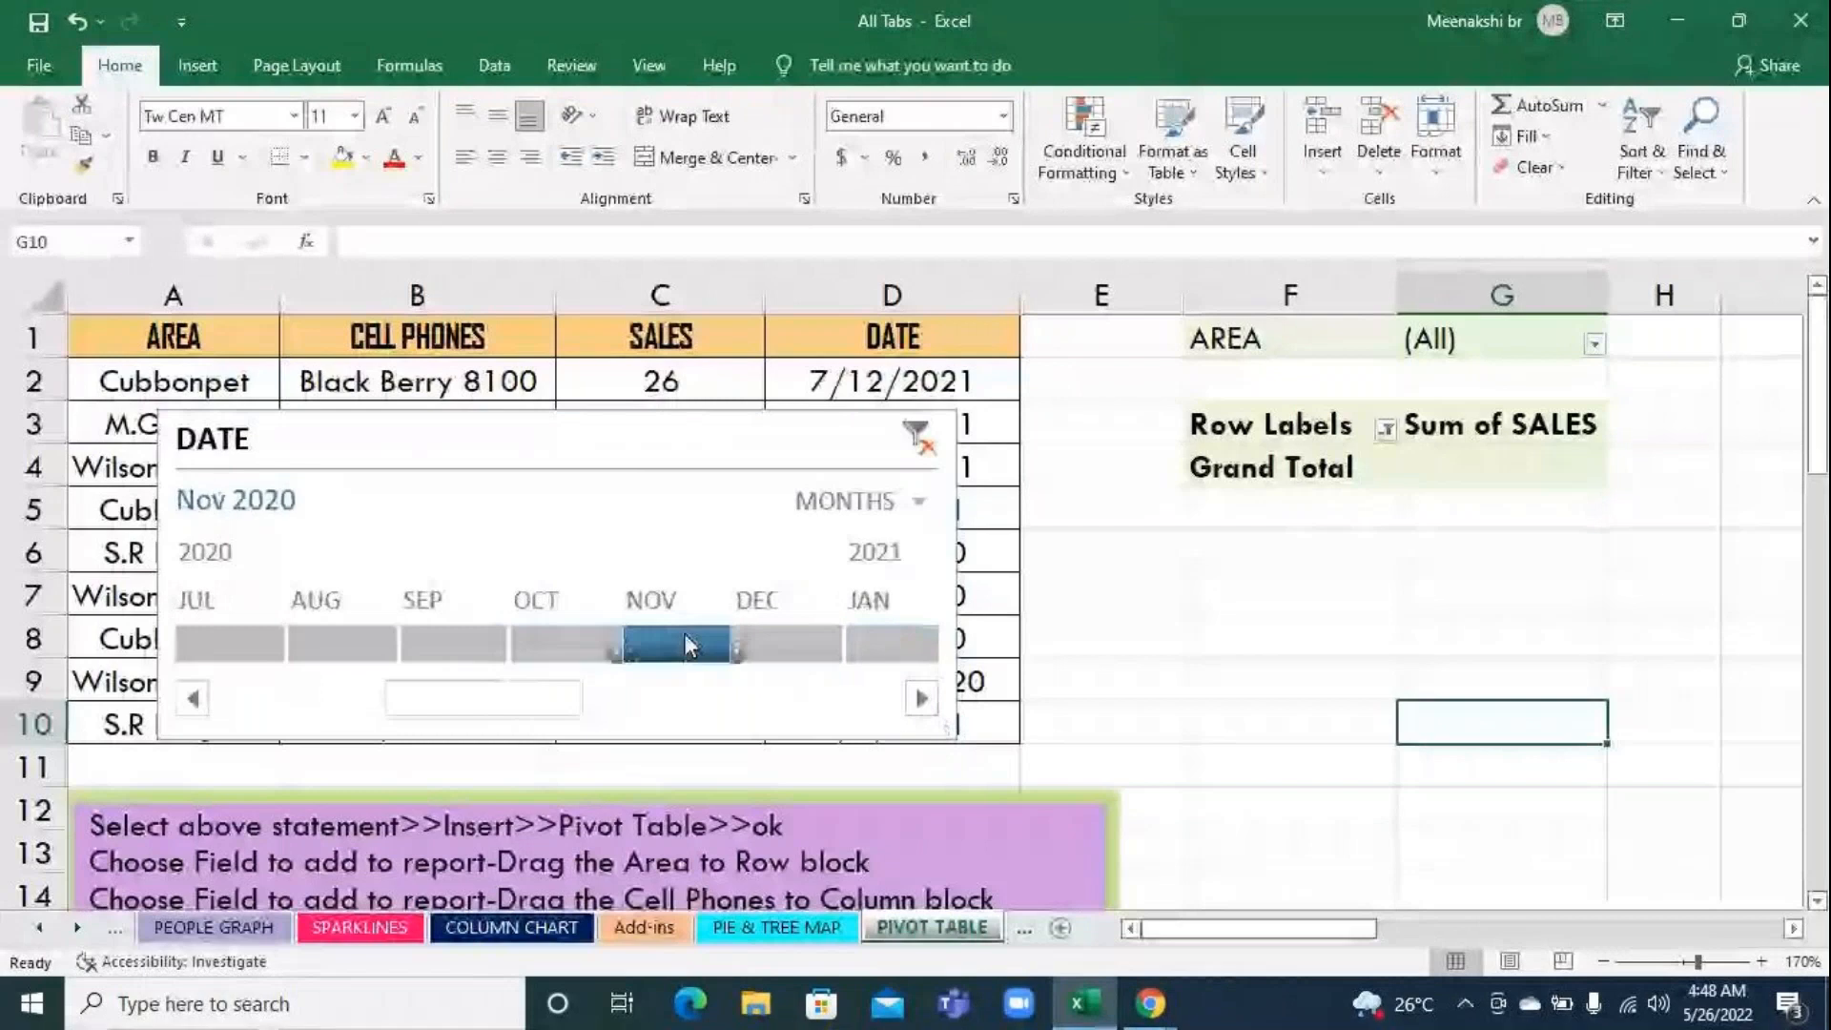
Filter the pivot table to Dec 2020 and return the timeline's month filter to Jan 2020
{"action": "left_click", "coordinate": [788, 648]}
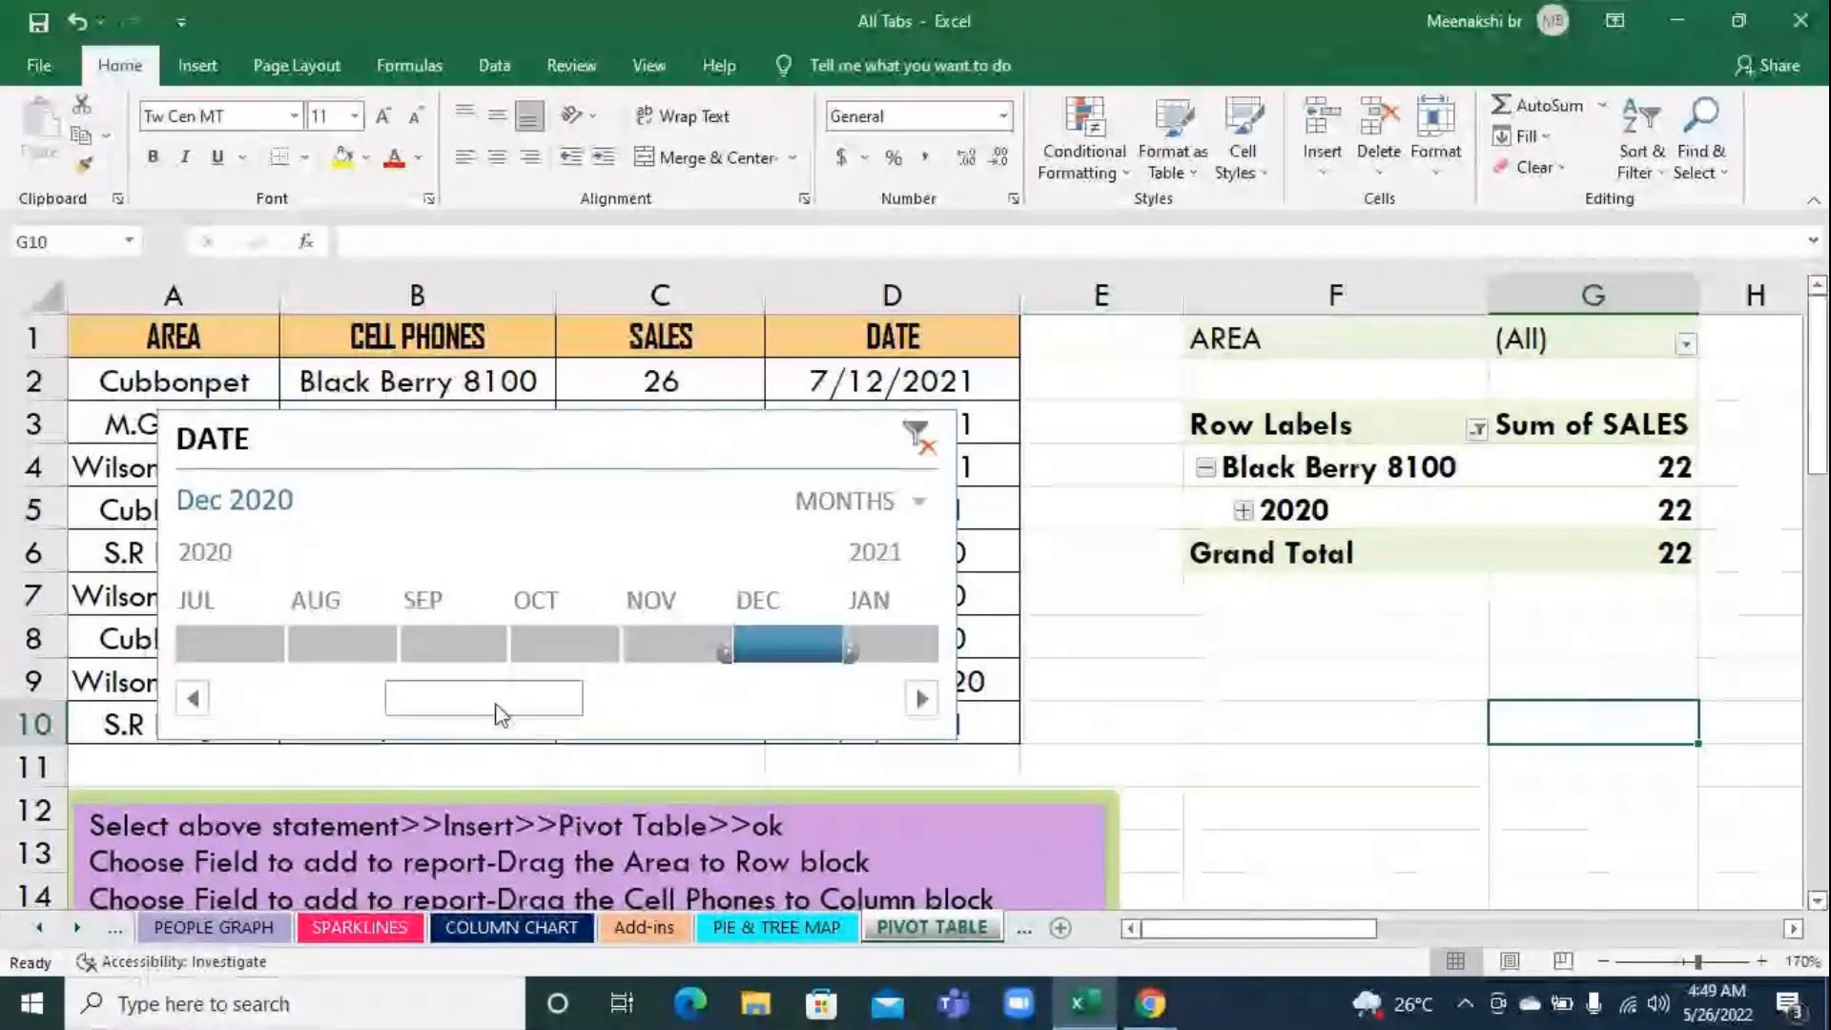
{"action": "left_click_drag", "start_coordinate": [502, 715], "coordinate": [266, 702]}
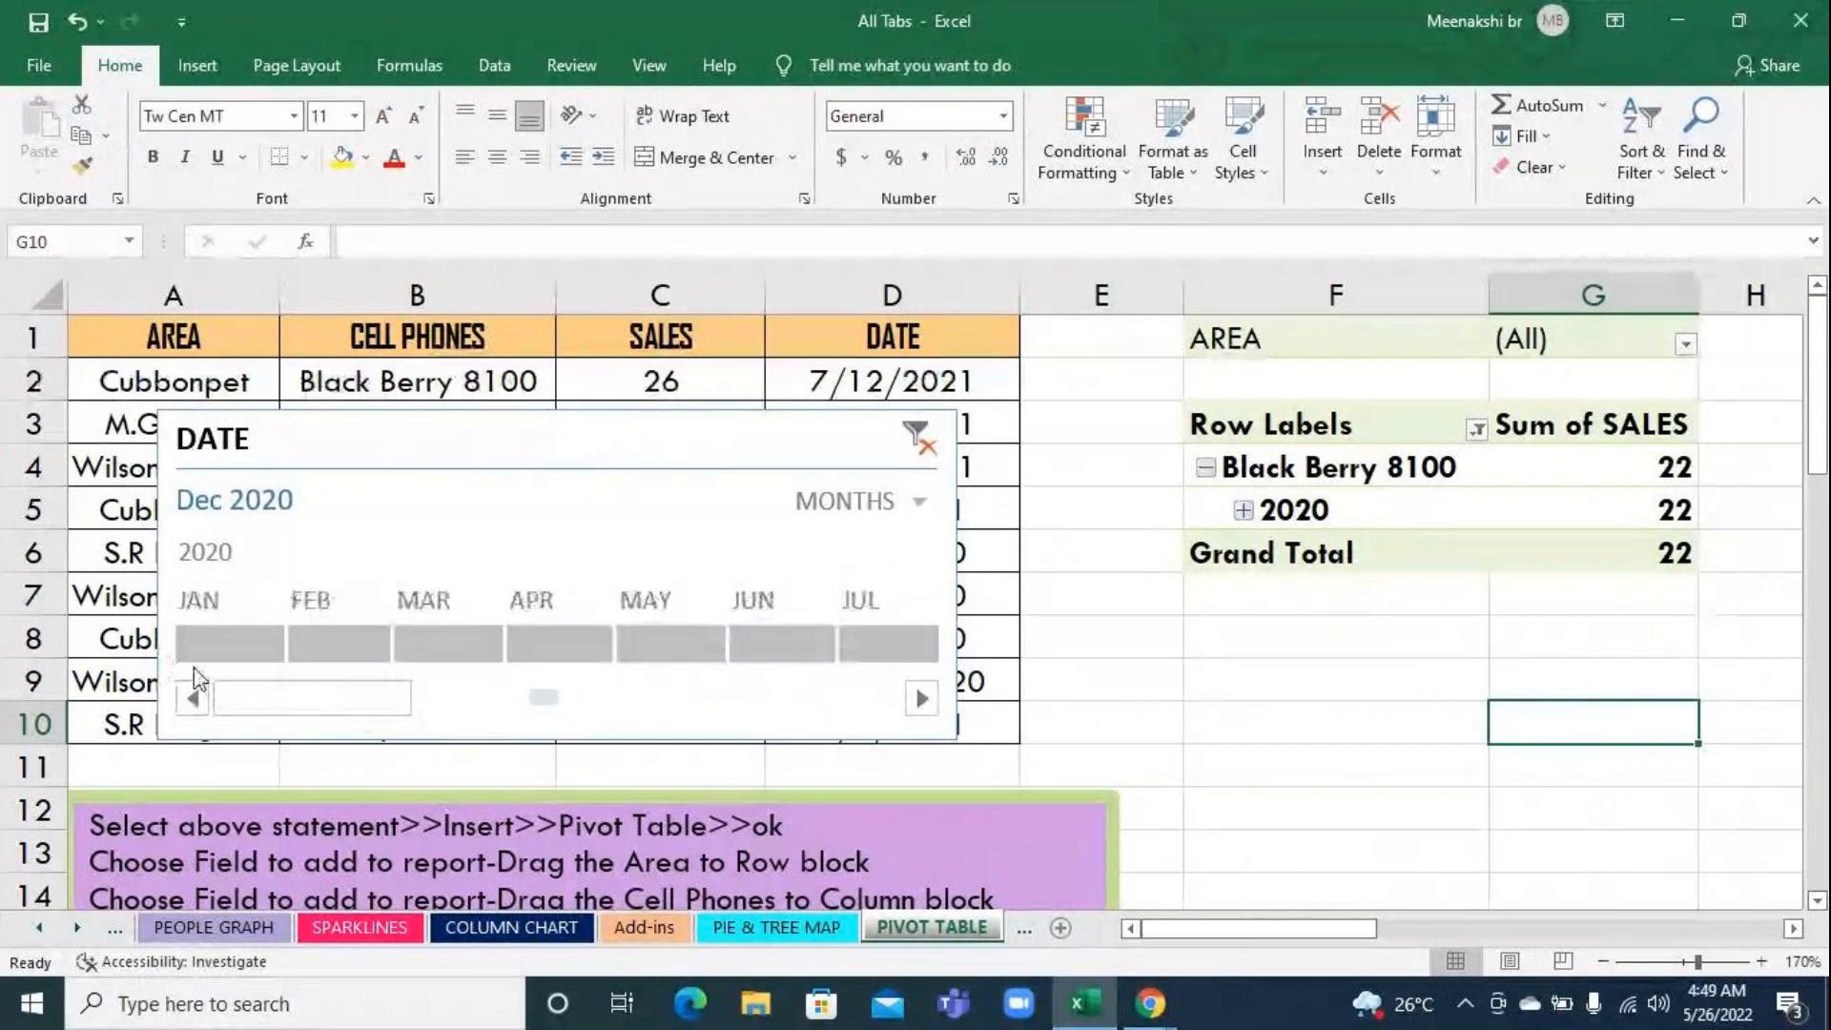
{"action": "left_click", "coordinate": [223, 649]}
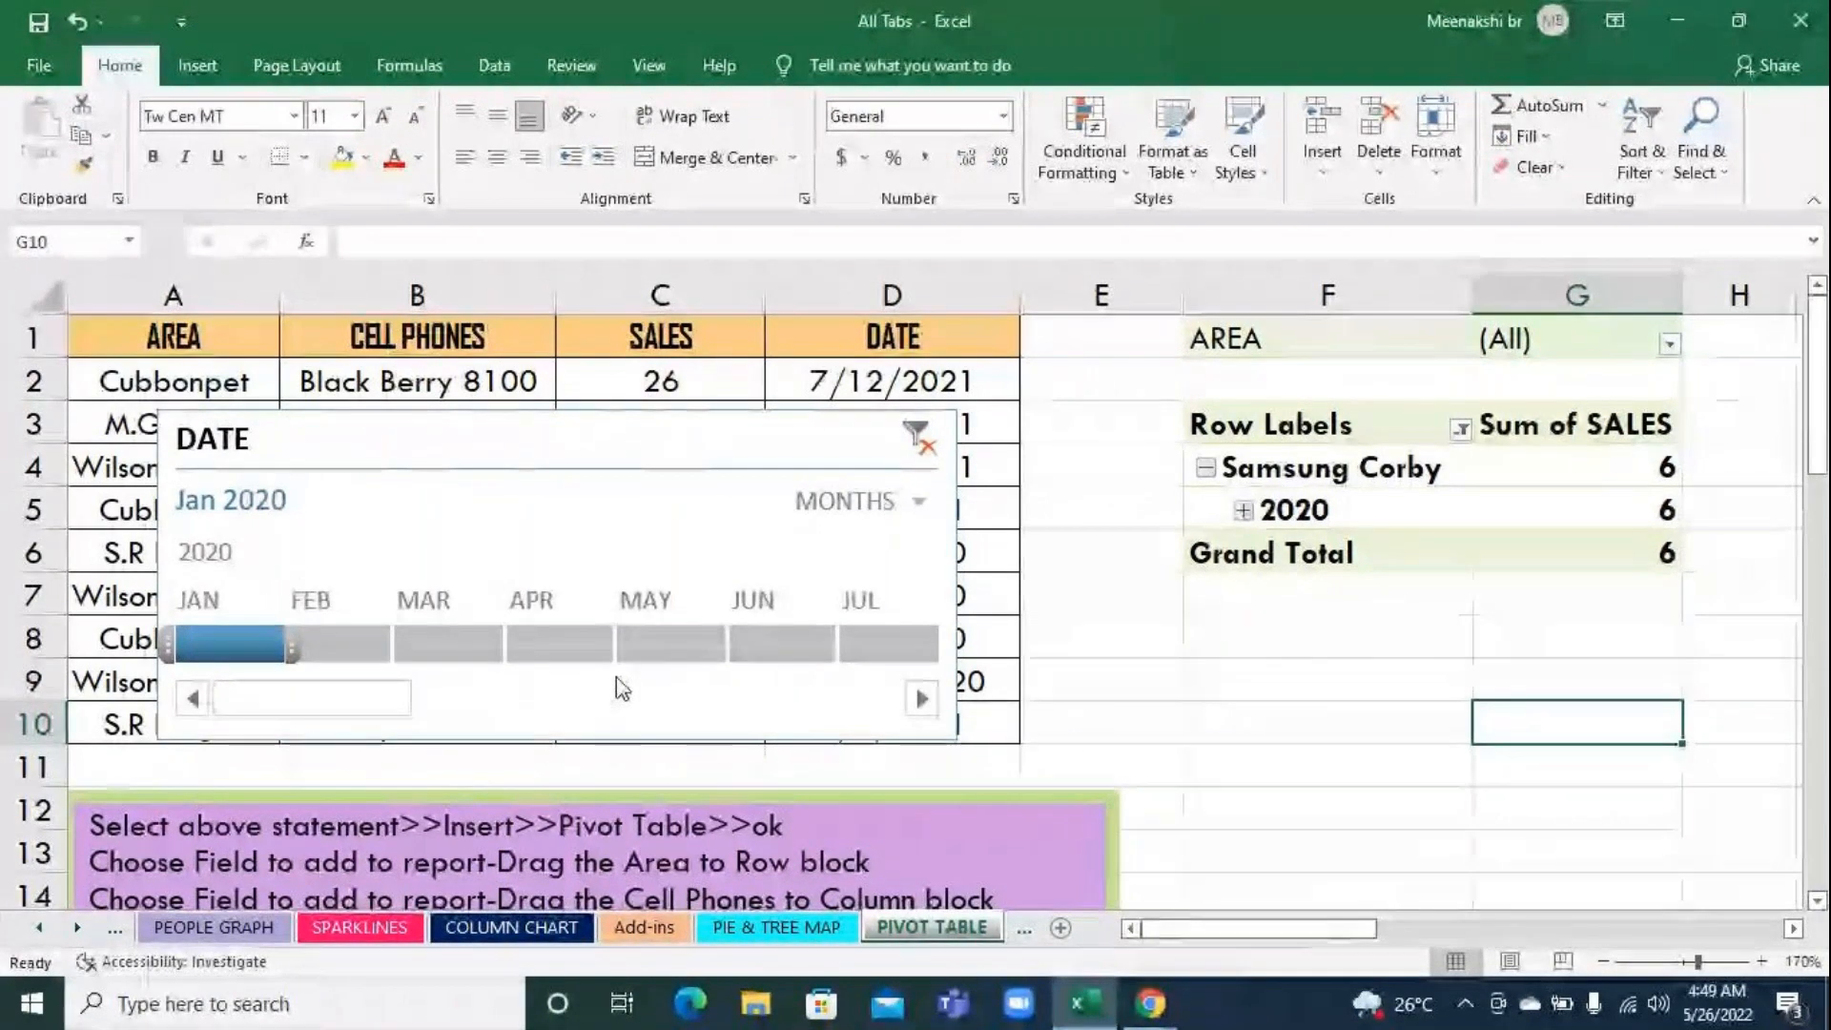
Switch the DATE timeline to DAYS and advance the filter day by day from Jan 1 to Jan 10, 2020
{"action": "left_click", "coordinate": [919, 503]}
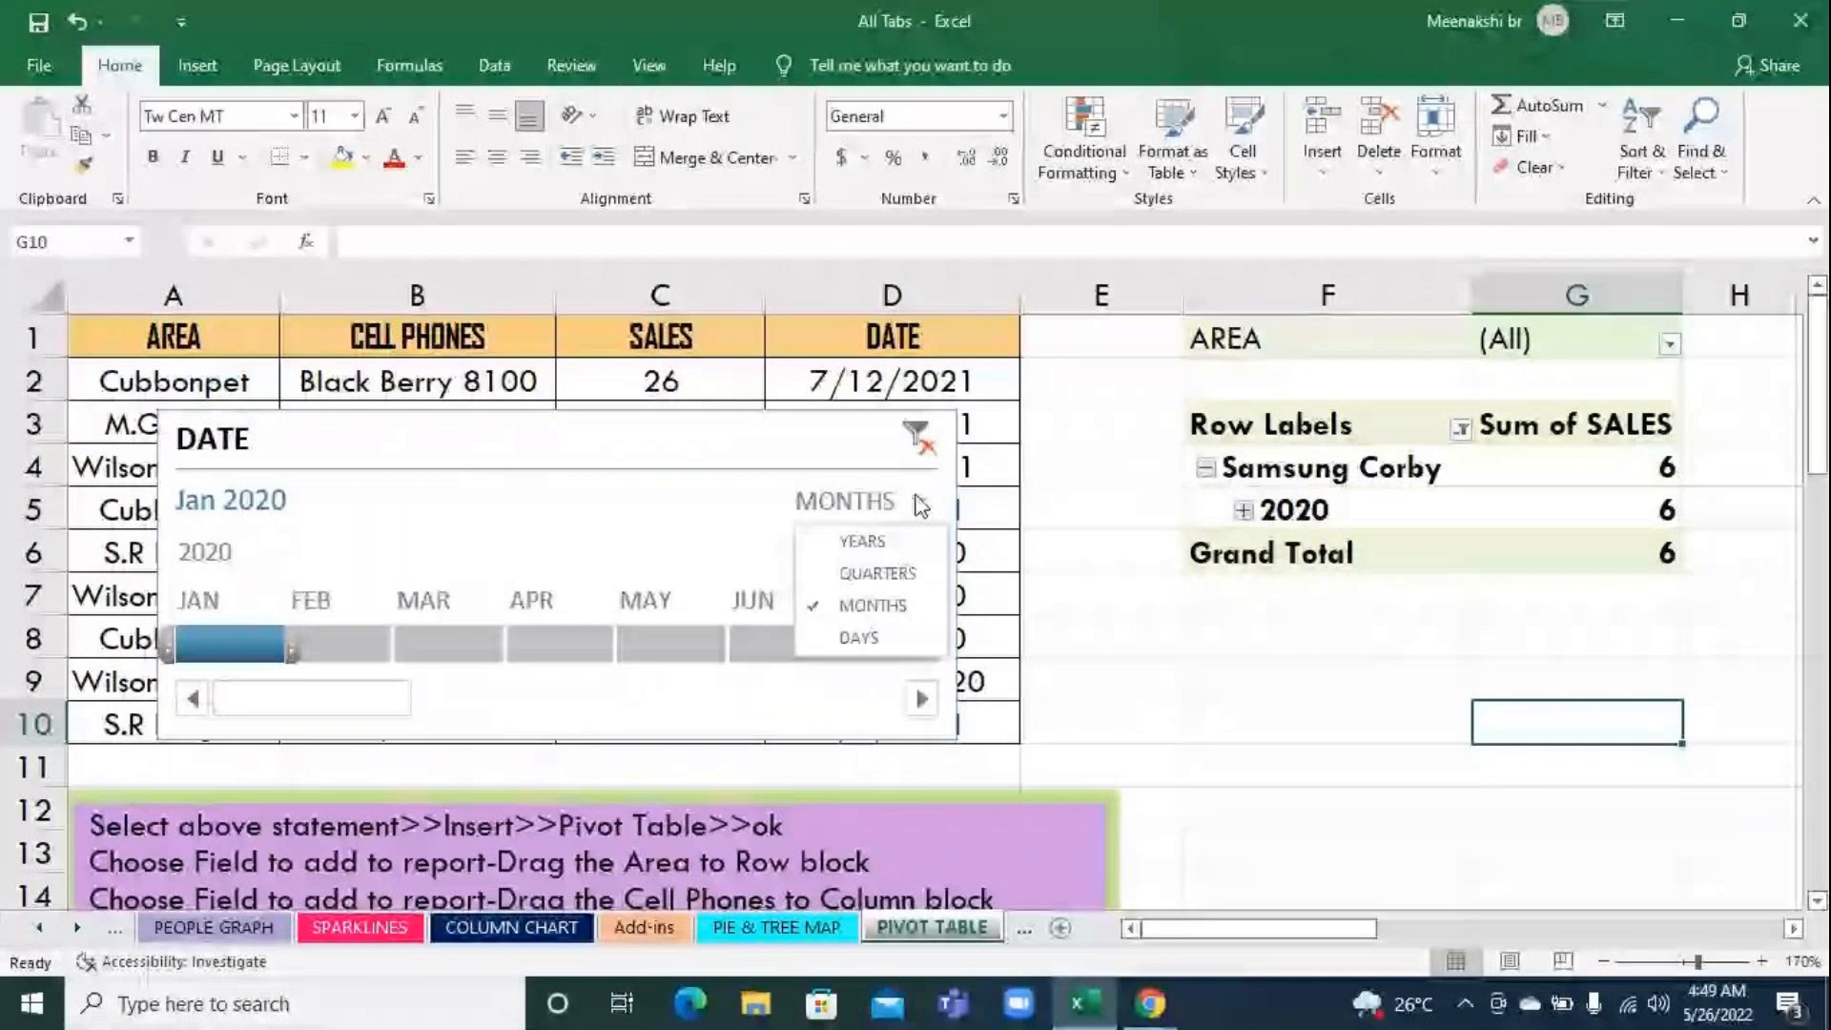
{"action": "left_click", "coordinate": [859, 637]}
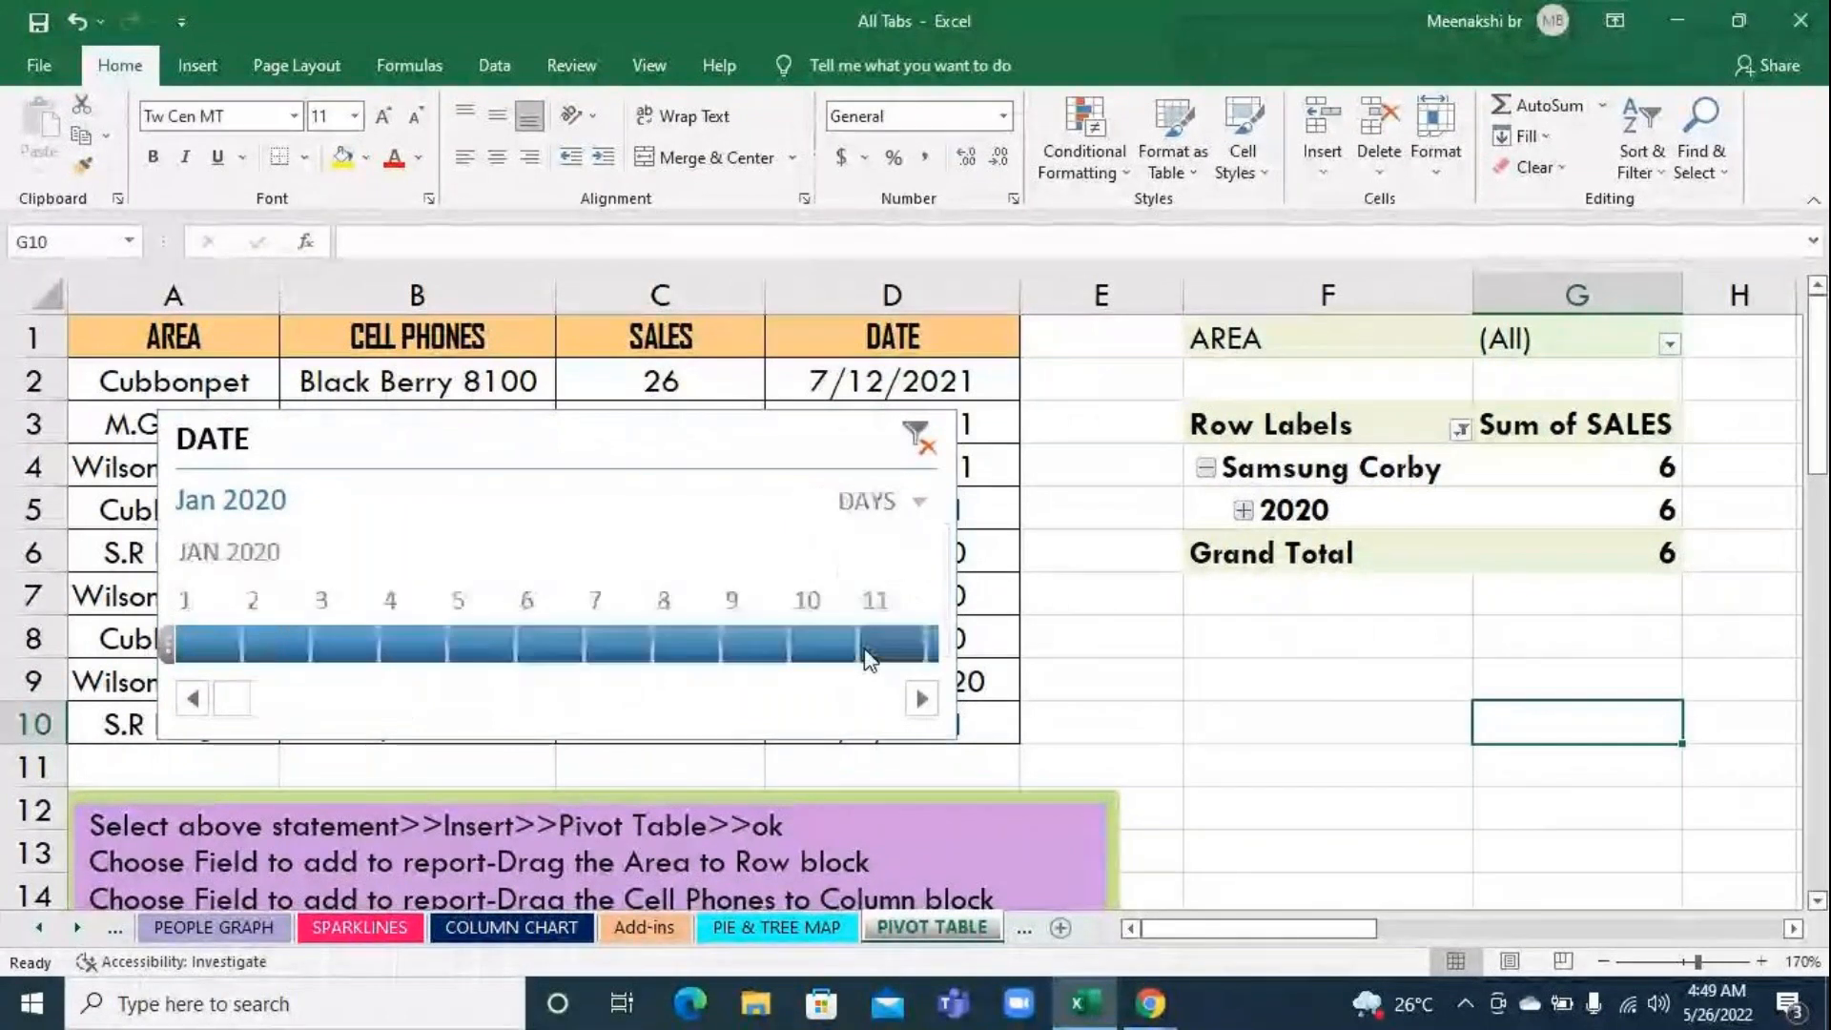
{"action": "left_click", "coordinate": [209, 645]}
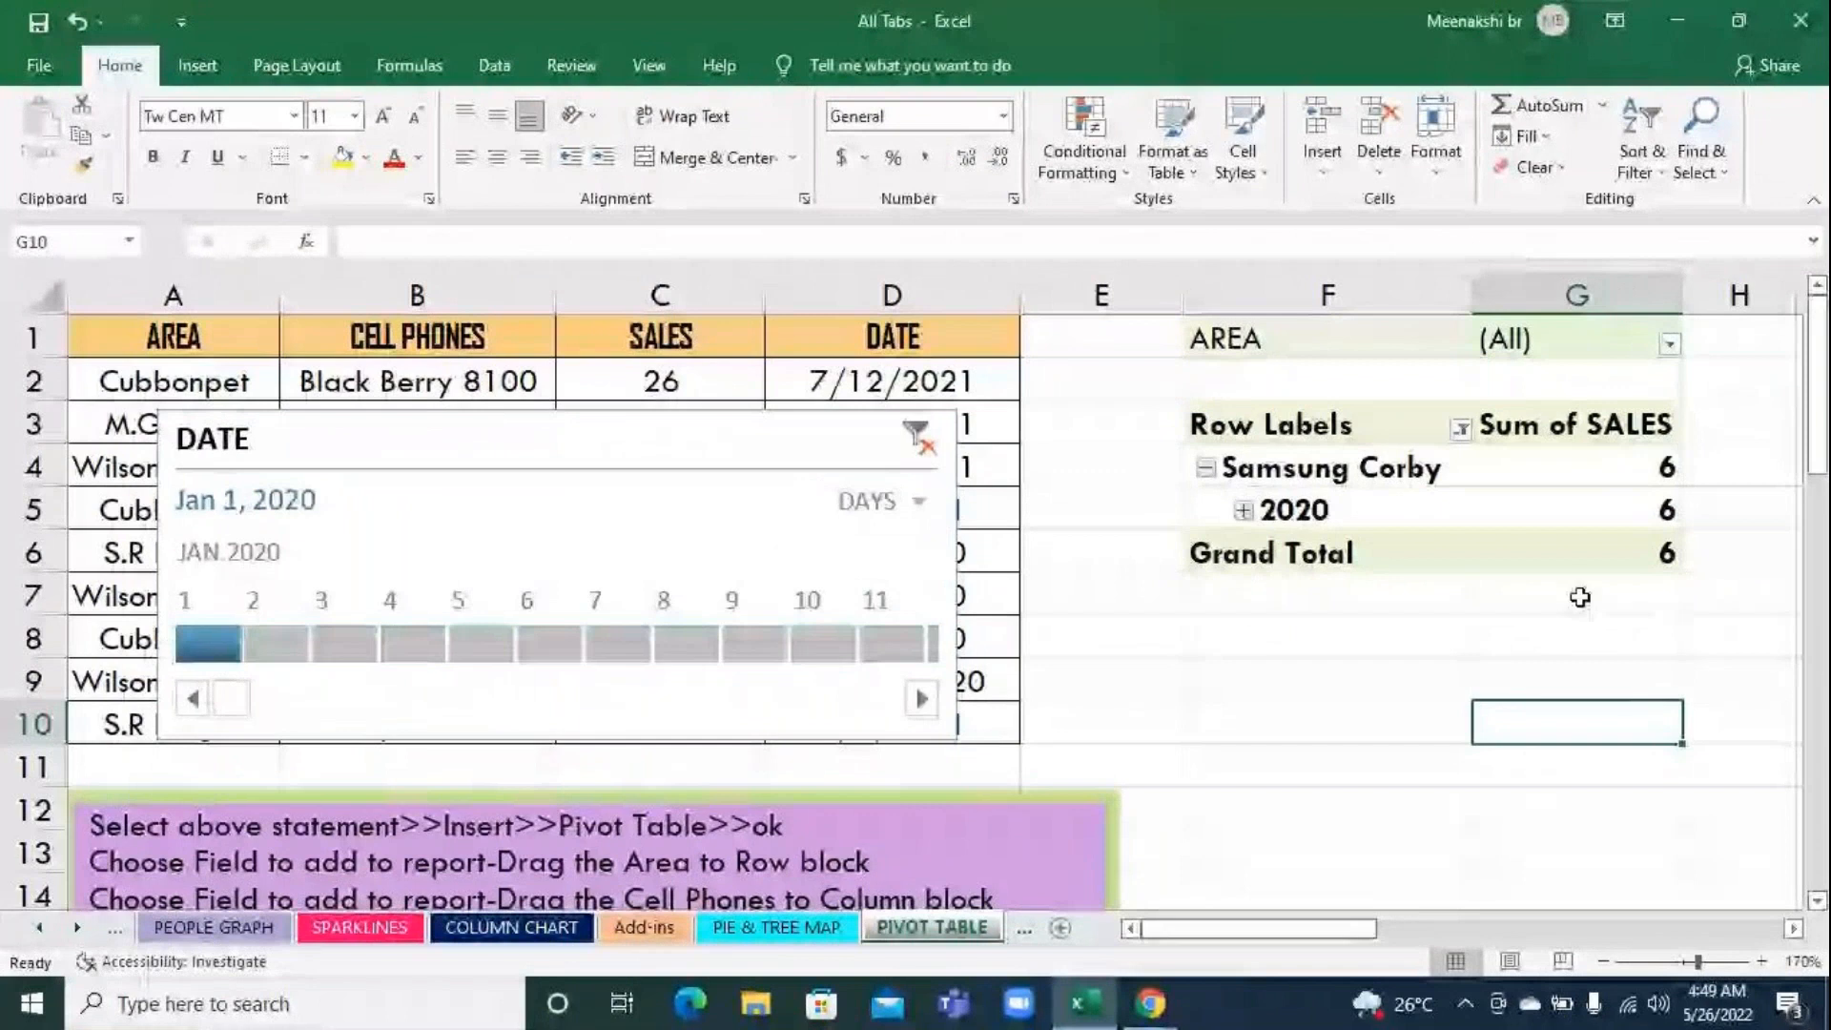
{"action": "left_click", "coordinate": [286, 645]}
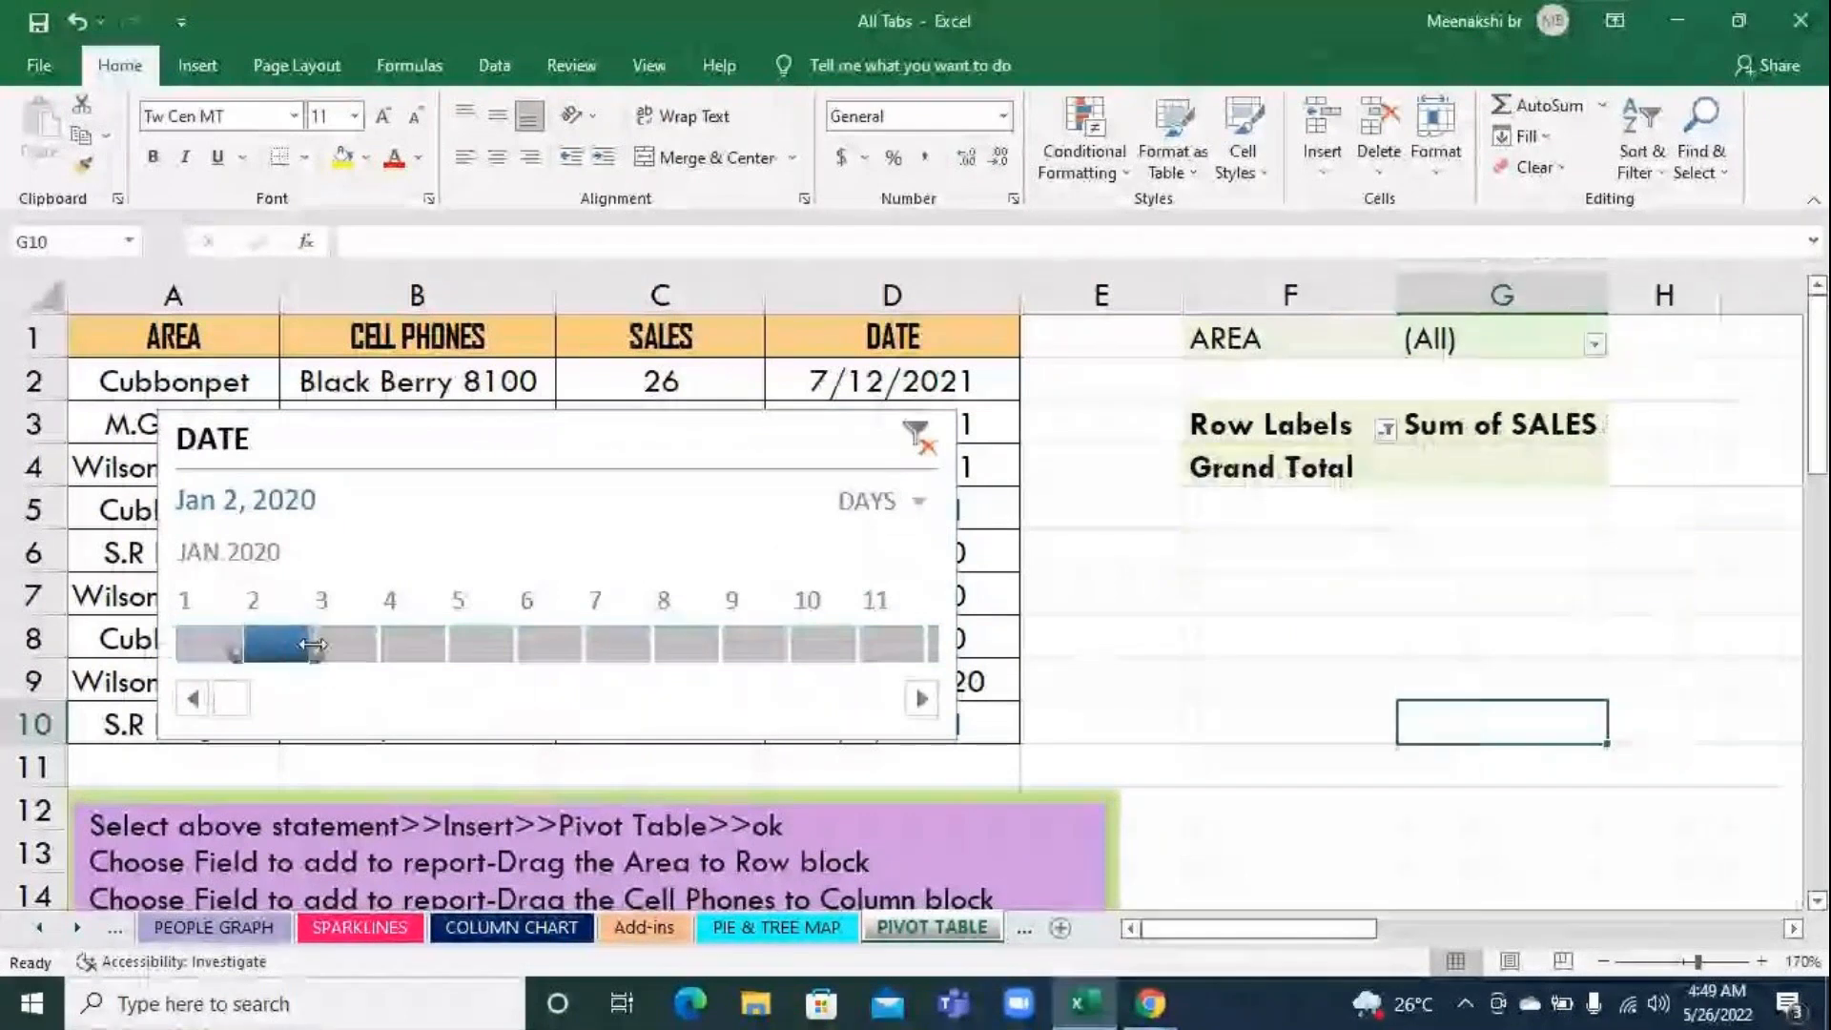
{"action": "left_click", "coordinate": [343, 652]}
{"action": "left_click", "coordinate": [420, 658]}
{"action": "left_click", "coordinate": [505, 641]}
{"action": "left_click", "coordinate": [553, 640]}
{"action": "left_click", "coordinate": [620, 644]}
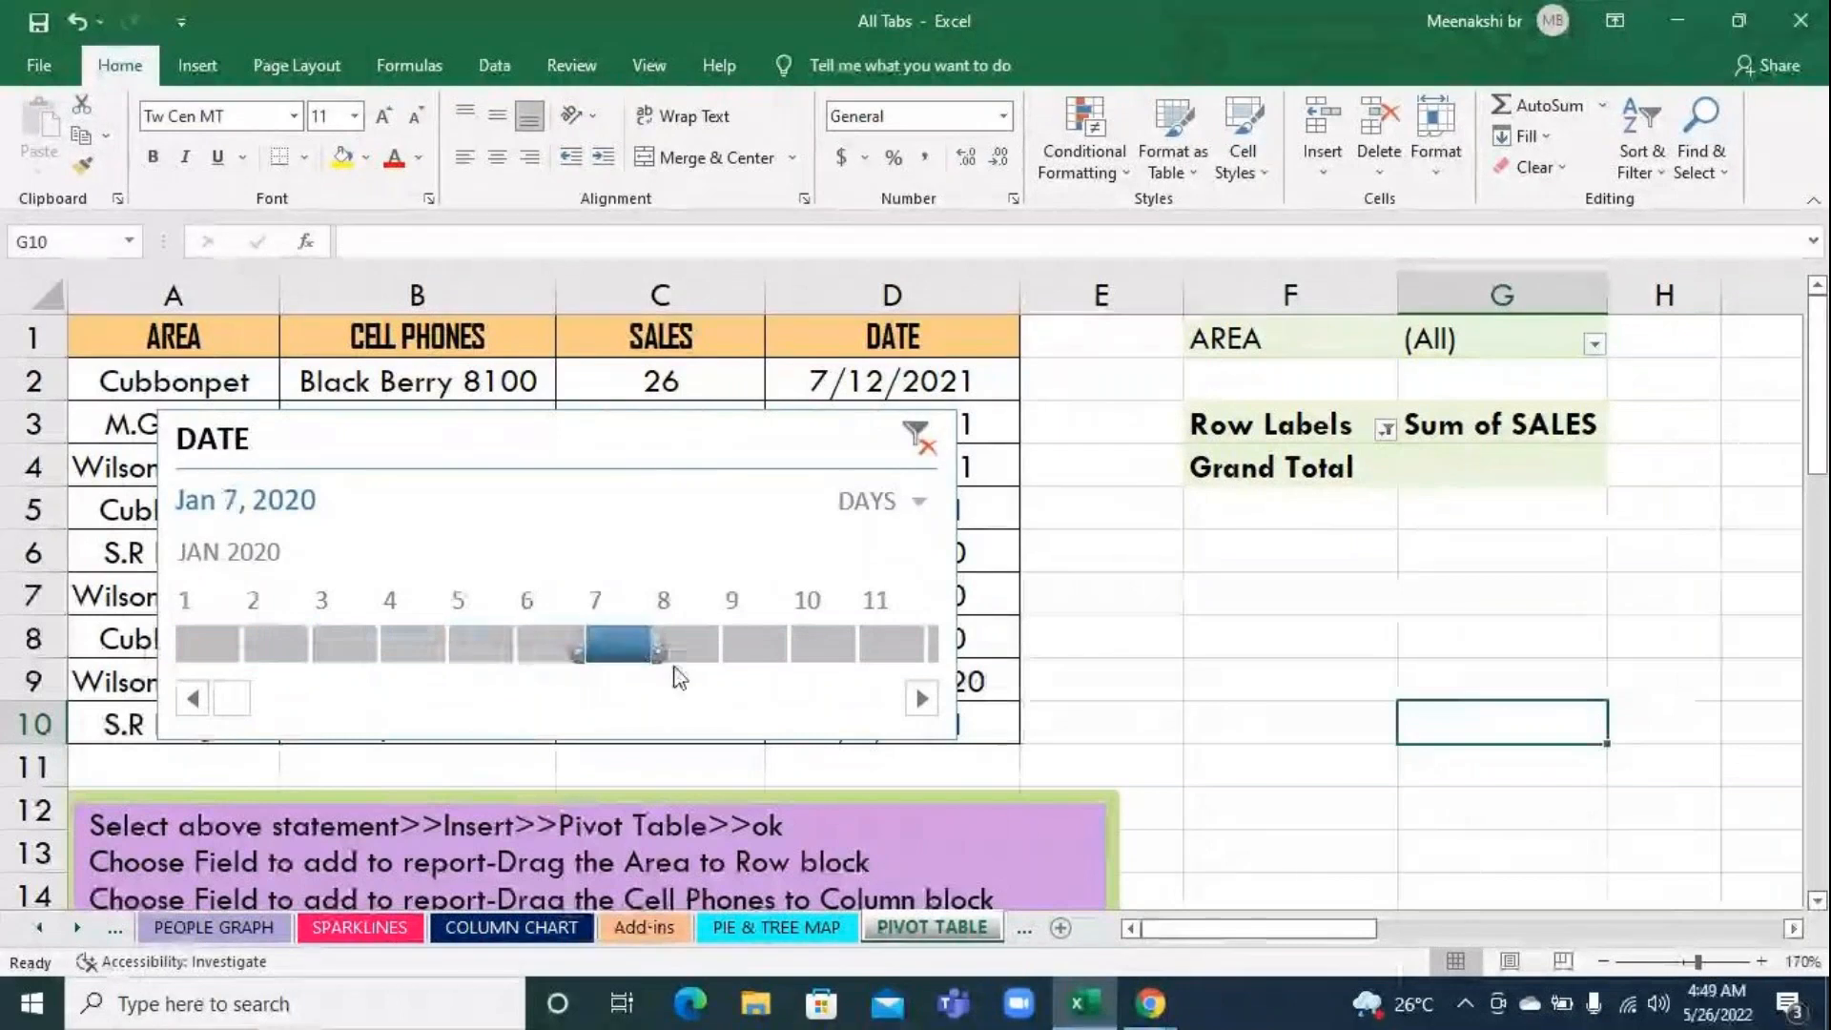
{"action": "left_click", "coordinate": [691, 644]}
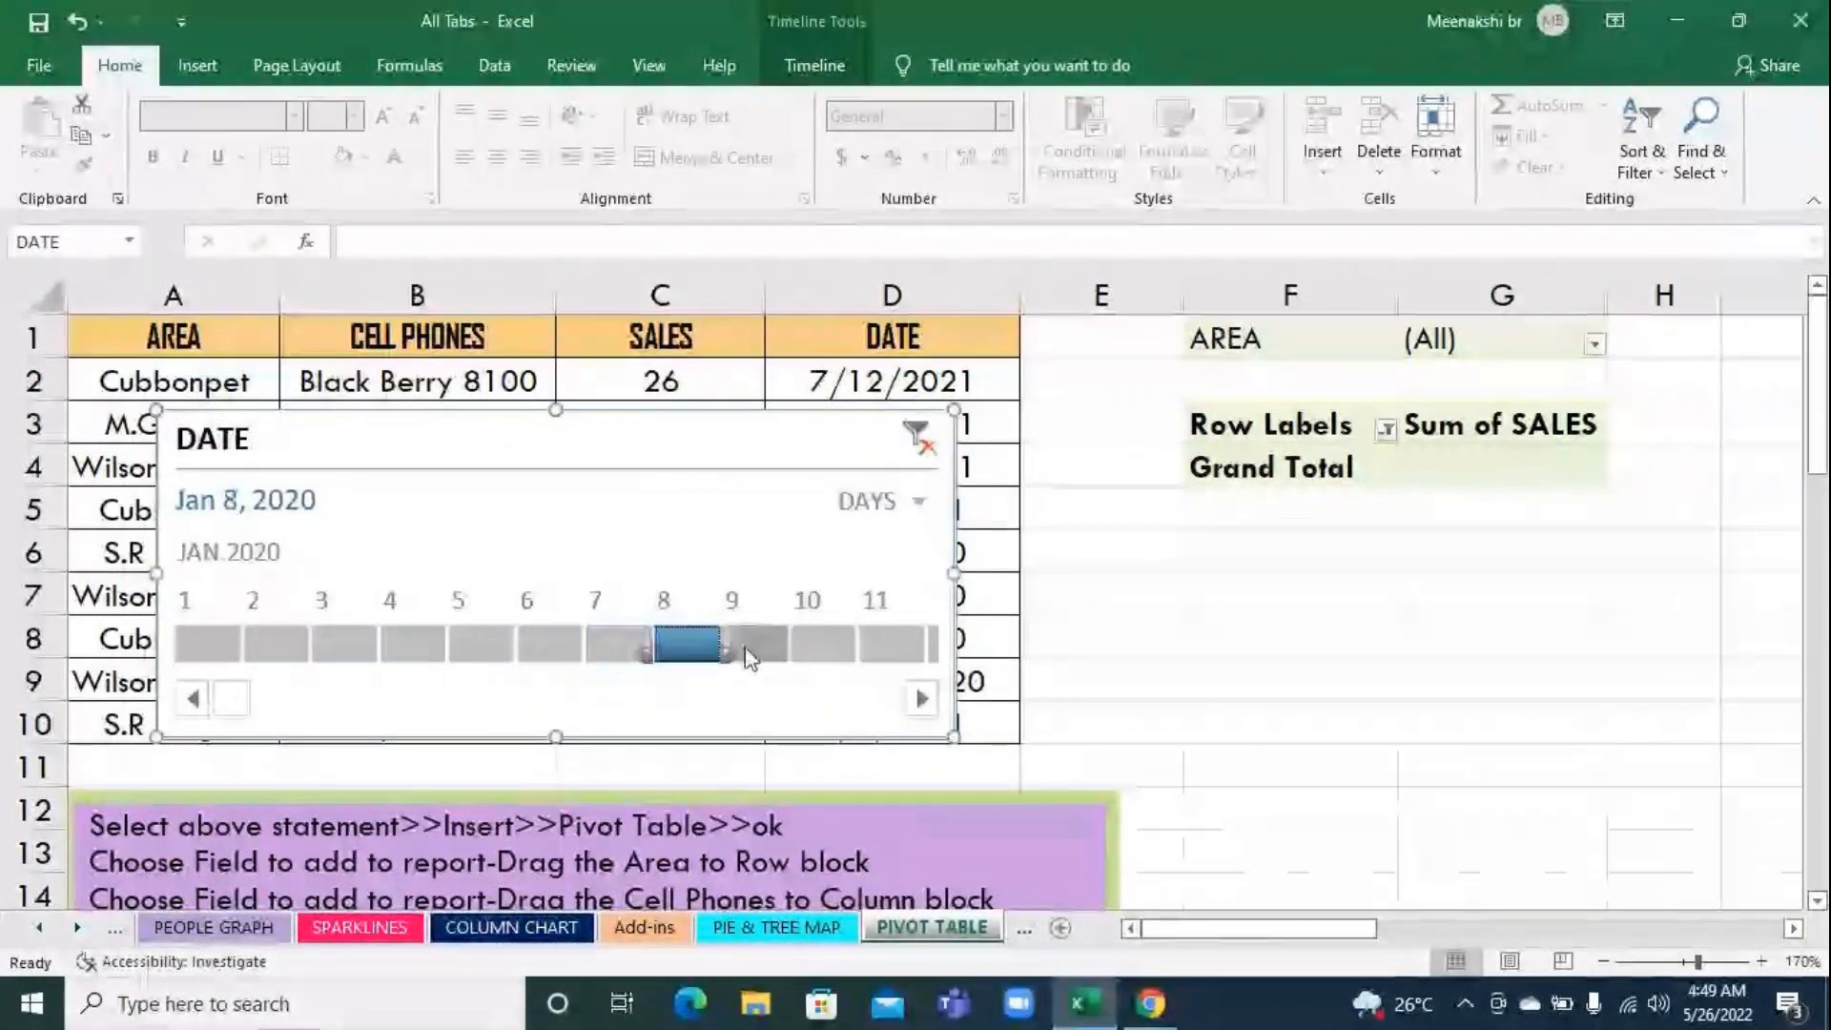
{"action": "left_click", "coordinate": [778, 649]}
{"action": "left_click", "coordinate": [829, 648]}
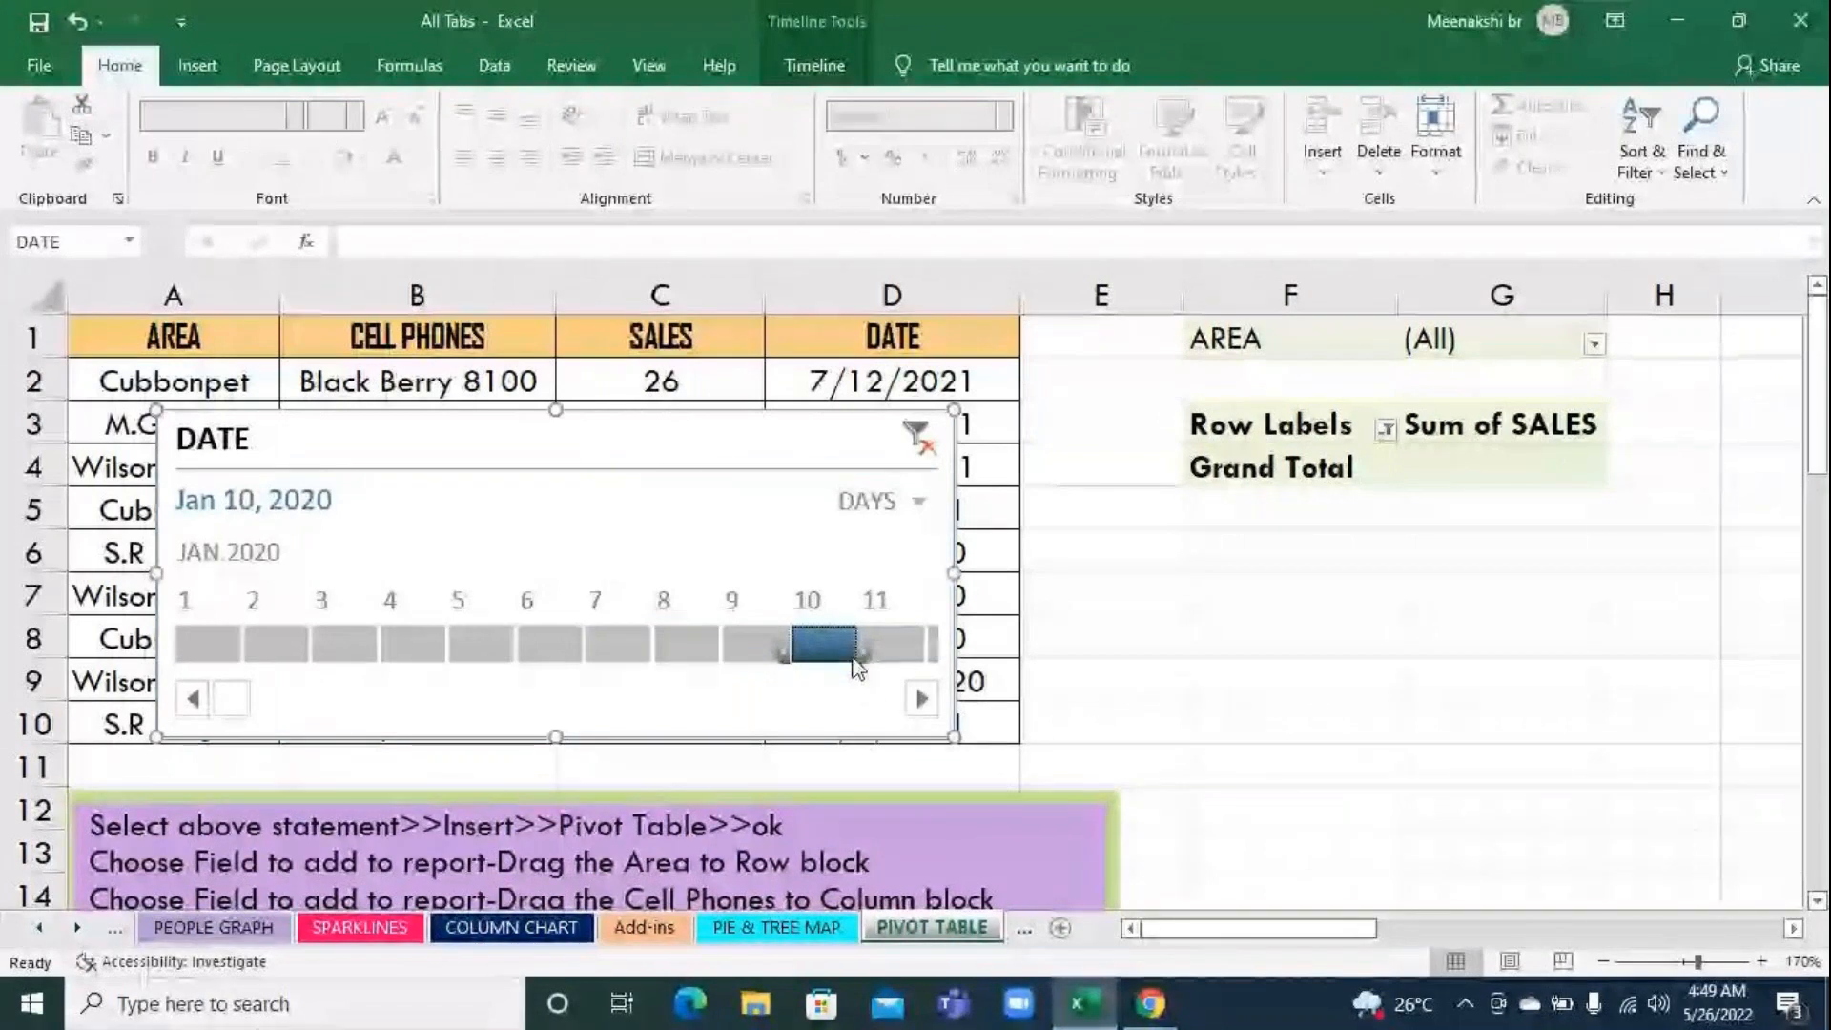
Filter the timeline to Feb 1, 2020 and browse its days forward to late July 2020
{"action": "left_click", "coordinate": [921, 699]}
{"action": "left_click", "coordinate": [921, 699]}
{"action": "left_click", "coordinate": [921, 698]}
{"action": "left_click", "coordinate": [921, 699]}
{"action": "left_click", "coordinate": [921, 699]}
{"action": "left_click", "coordinate": [922, 699]}
{"action": "left_click", "coordinate": [921, 699]}
{"action": "left_click", "coordinate": [921, 699]}
{"action": "left_click", "coordinate": [645, 641]}
{"action": "left_click", "coordinate": [710, 645]}
{"action": "left_click", "coordinate": [921, 698]}
{"action": "left_click", "coordinate": [921, 699]}
{"action": "left_click", "coordinate": [928, 711]}
{"action": "left_click", "coordinate": [929, 711]}
{"action": "left_click", "coordinate": [929, 710]}
{"action": "left_click", "coordinate": [929, 710]}
{"action": "left_click", "coordinate": [929, 711]}
{"action": "left_click", "coordinate": [929, 710]}
{"action": "left_click", "coordinate": [928, 710]}
{"action": "left_click", "coordinate": [929, 710]}
{"action": "left_click", "coordinate": [928, 710]}
{"action": "left_click", "coordinate": [928, 710]}
{"action": "left_click", "coordinate": [929, 711]}
{"action": "left_click", "coordinate": [929, 710]}
{"action": "left_click", "coordinate": [929, 711]}
{"action": "left_click", "coordinate": [928, 710]}
{"action": "left_click", "coordinate": [929, 711]}
{"action": "left_click", "coordinate": [928, 710]}
{"action": "left_click", "coordinate": [922, 699]}
{"action": "left_click_drag", "start_coordinate": [341, 700], "coordinate": [420, 713]}
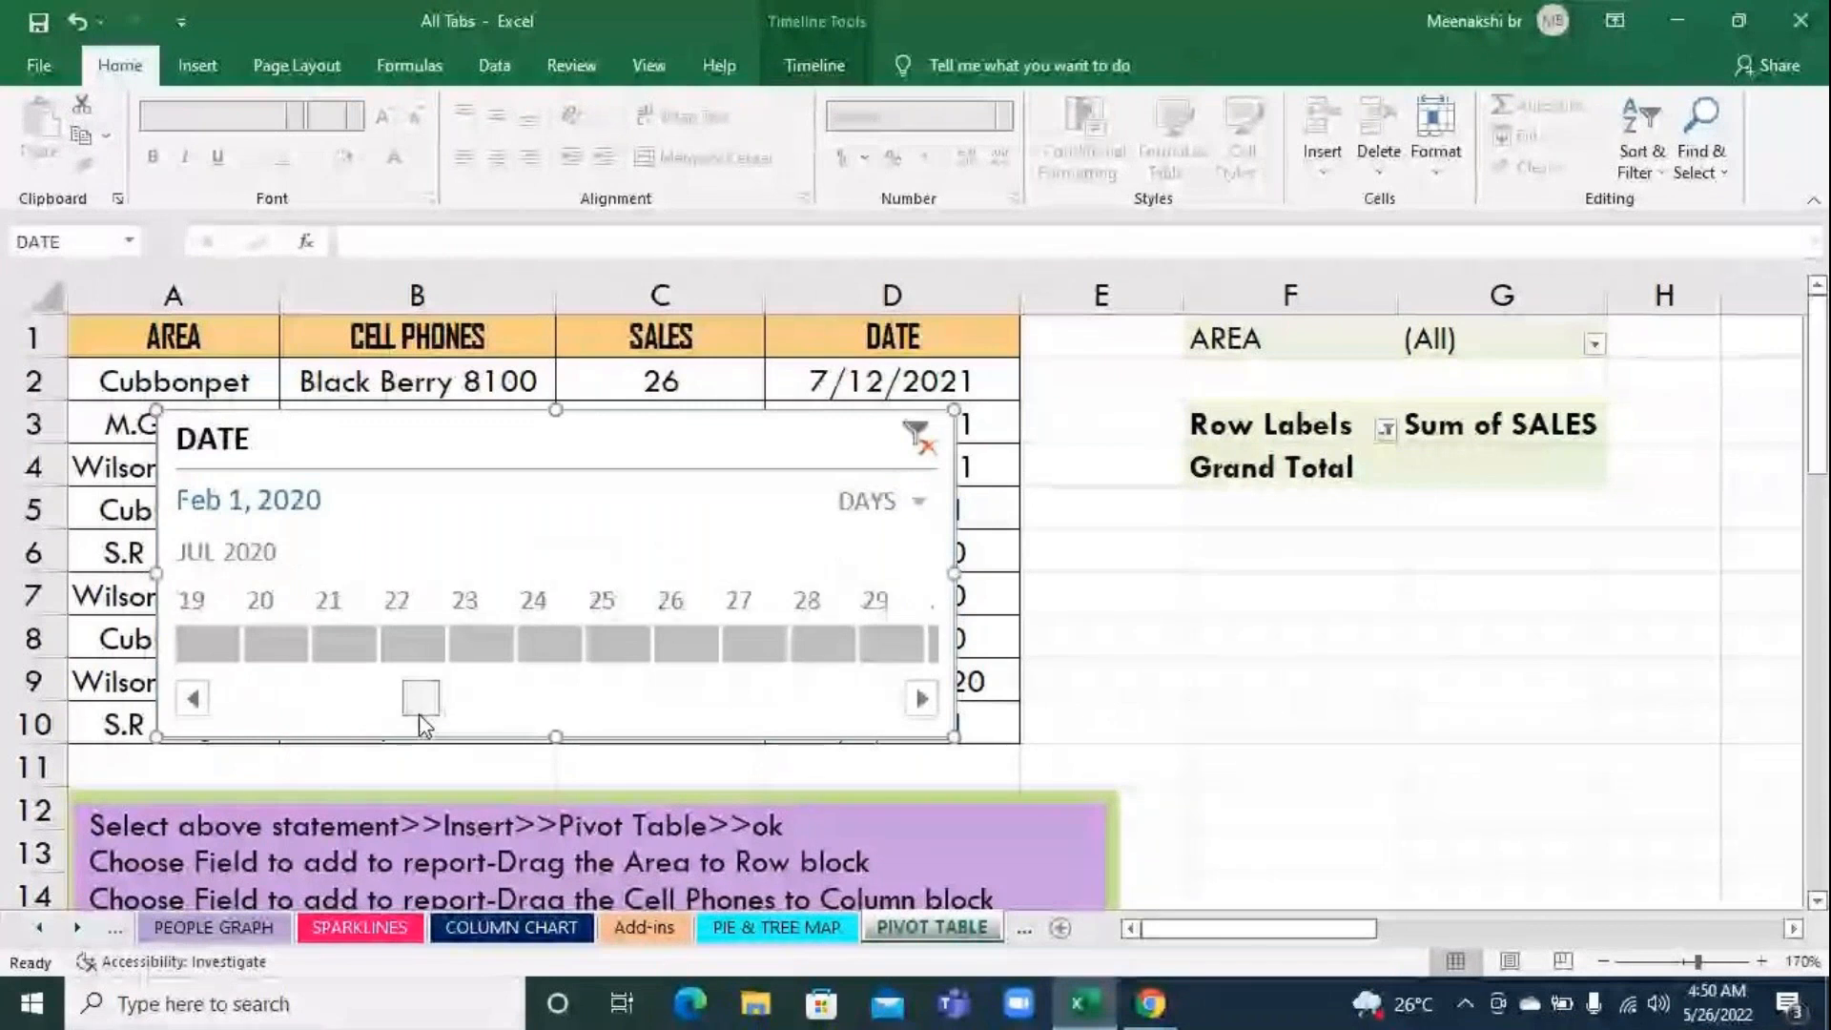
Filter the pivot table by the days Jul 19, Jul 20 and Jul 12, 2020 in turn
{"action": "left_click", "coordinate": [227, 648]}
{"action": "left_click_drag", "start_coordinate": [227, 648], "coordinate": [276, 643]}
{"action": "left_click", "coordinate": [192, 698]}
{"action": "left_click", "coordinate": [192, 698]}
{"action": "left_click", "coordinate": [192, 698]}
{"action": "left_click", "coordinate": [193, 698]}
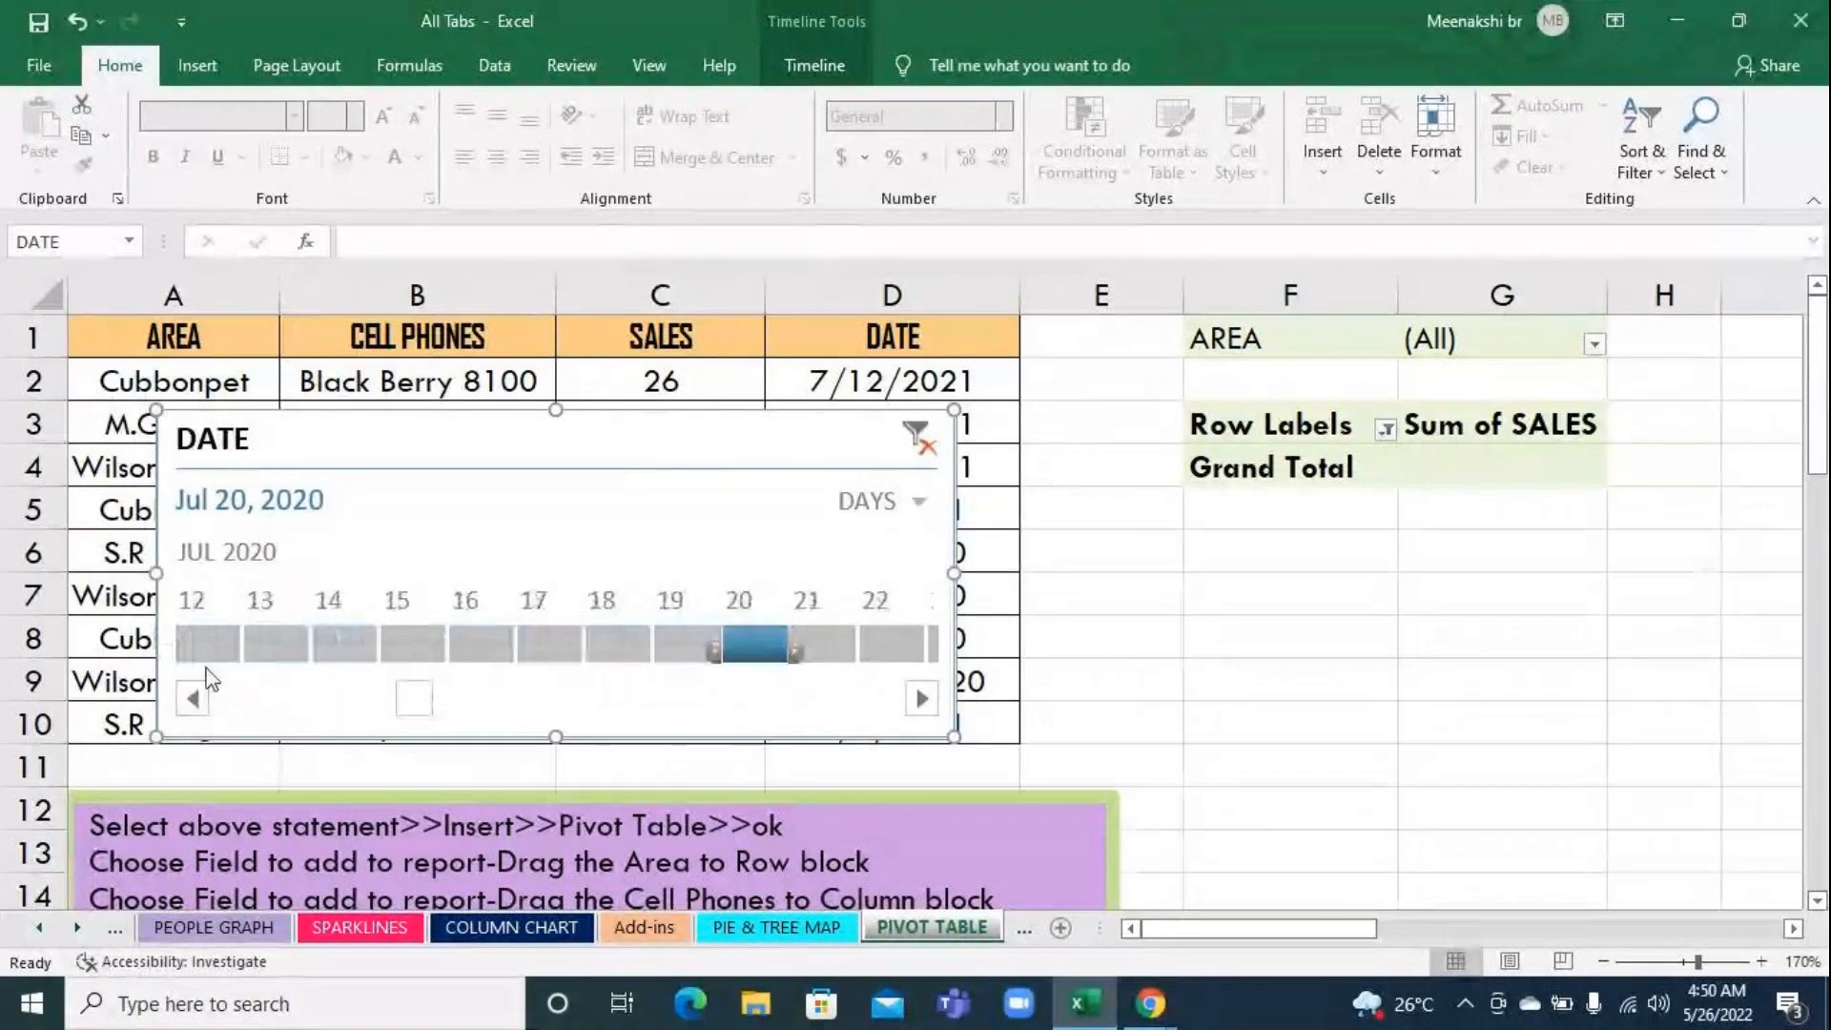
{"action": "left_click", "coordinate": [216, 649]}
{"action": "left_click", "coordinate": [193, 698]}
{"action": "left_click", "coordinate": [192, 698]}
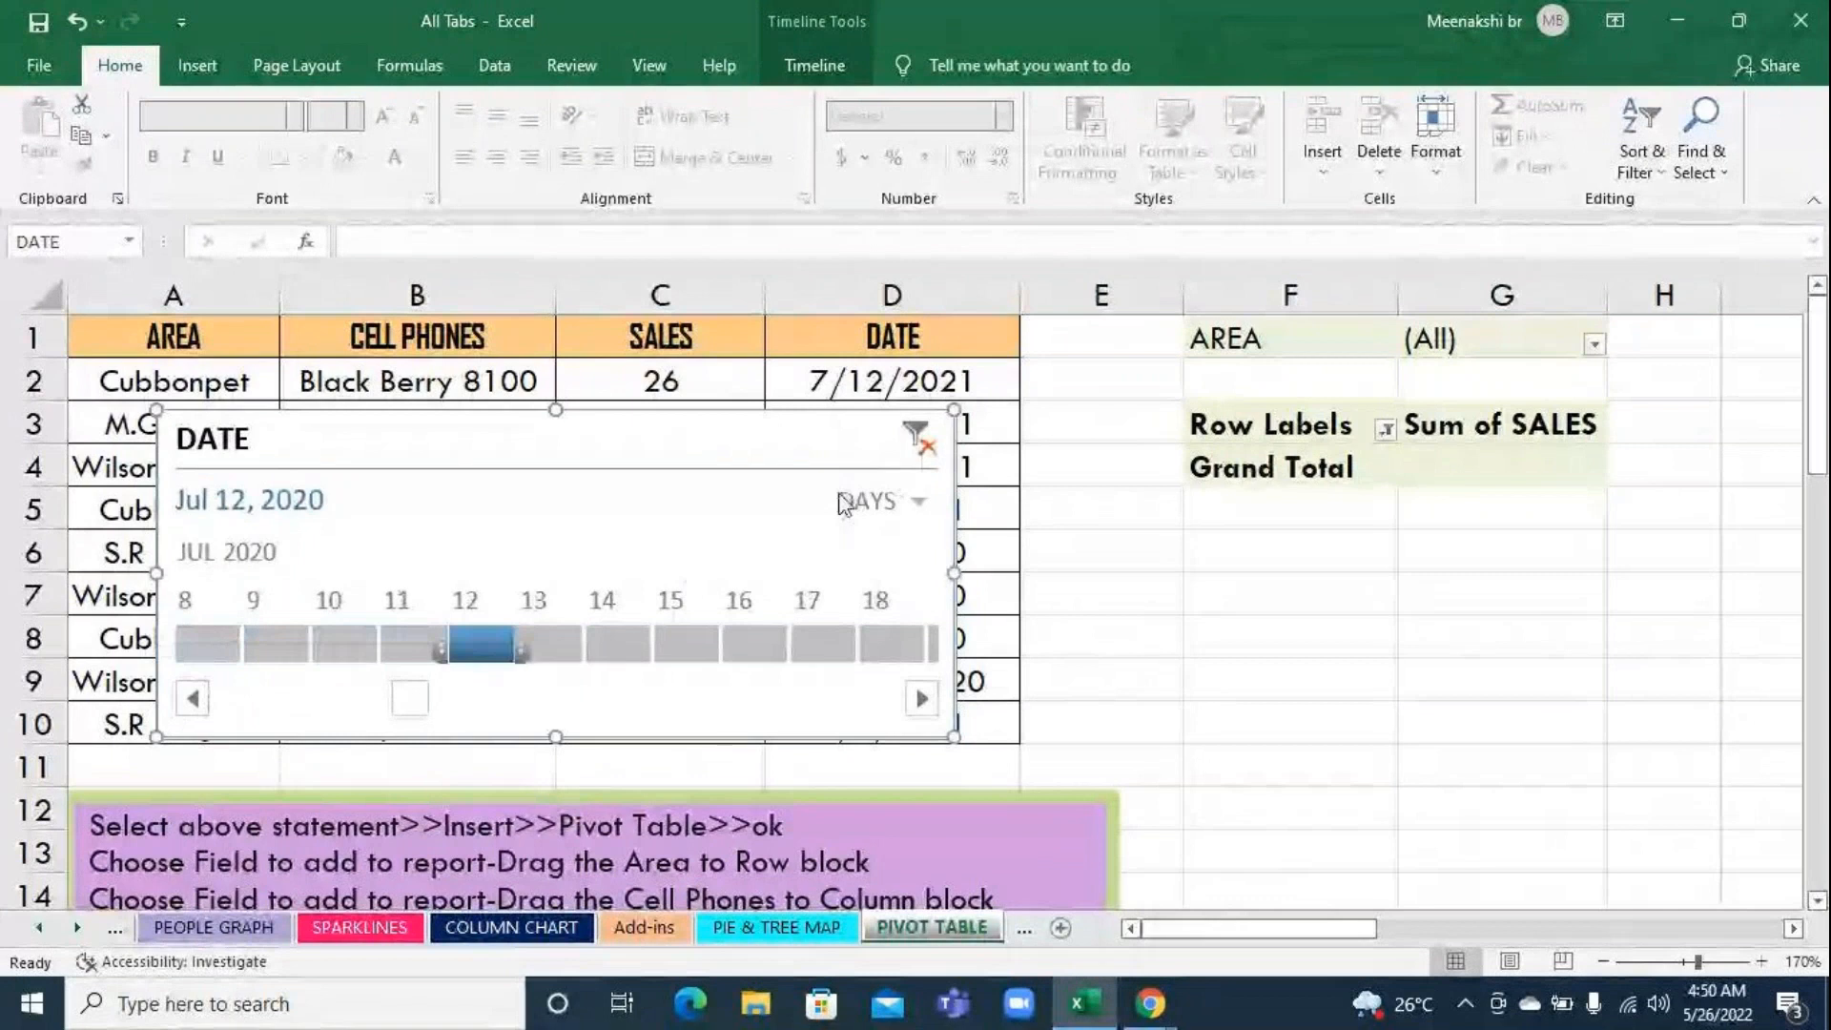
Filter the timeline by Jul 8 through Jul 10, then by Jul 1 through Jul 4, 2020, one day at a time
{"action": "left_click", "coordinate": [206, 644]}
{"action": "left_click", "coordinate": [274, 645]}
{"action": "left_click", "coordinate": [346, 637]}
{"action": "left_click", "coordinate": [181, 711]}
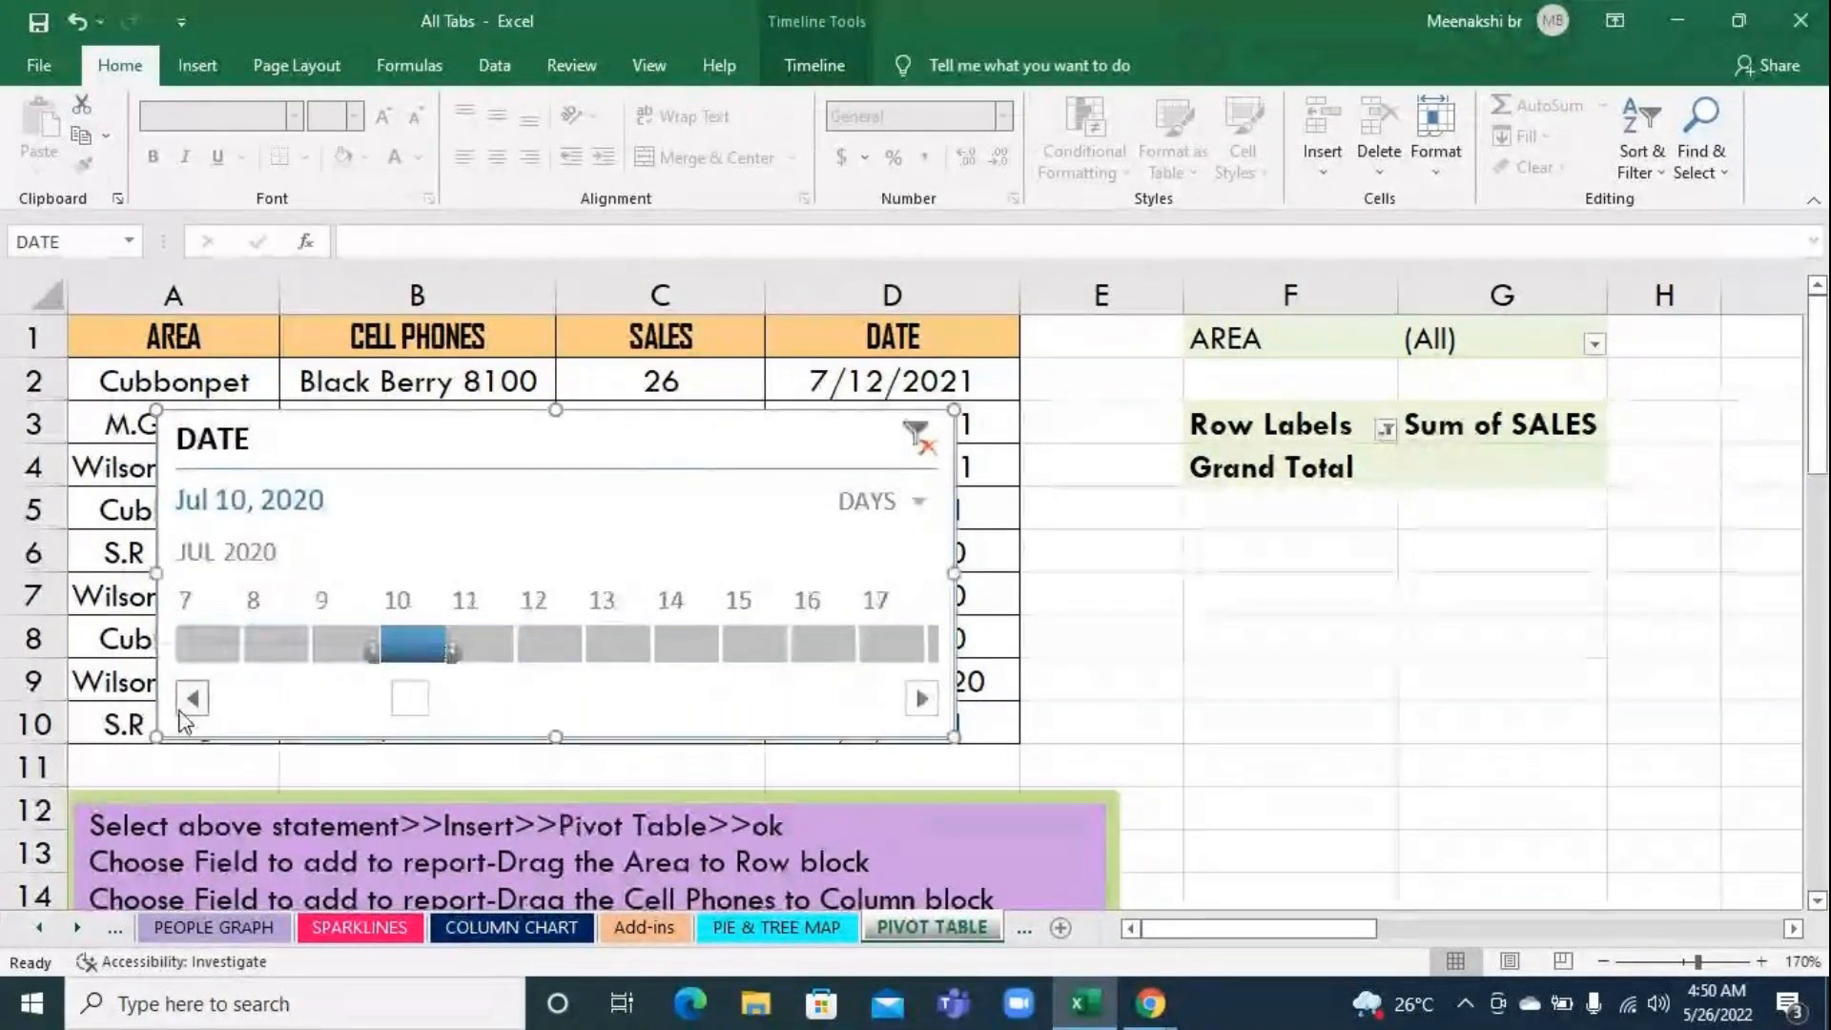
{"action": "left_click", "coordinate": [429, 646]}
{"action": "left_click", "coordinate": [484, 639]}
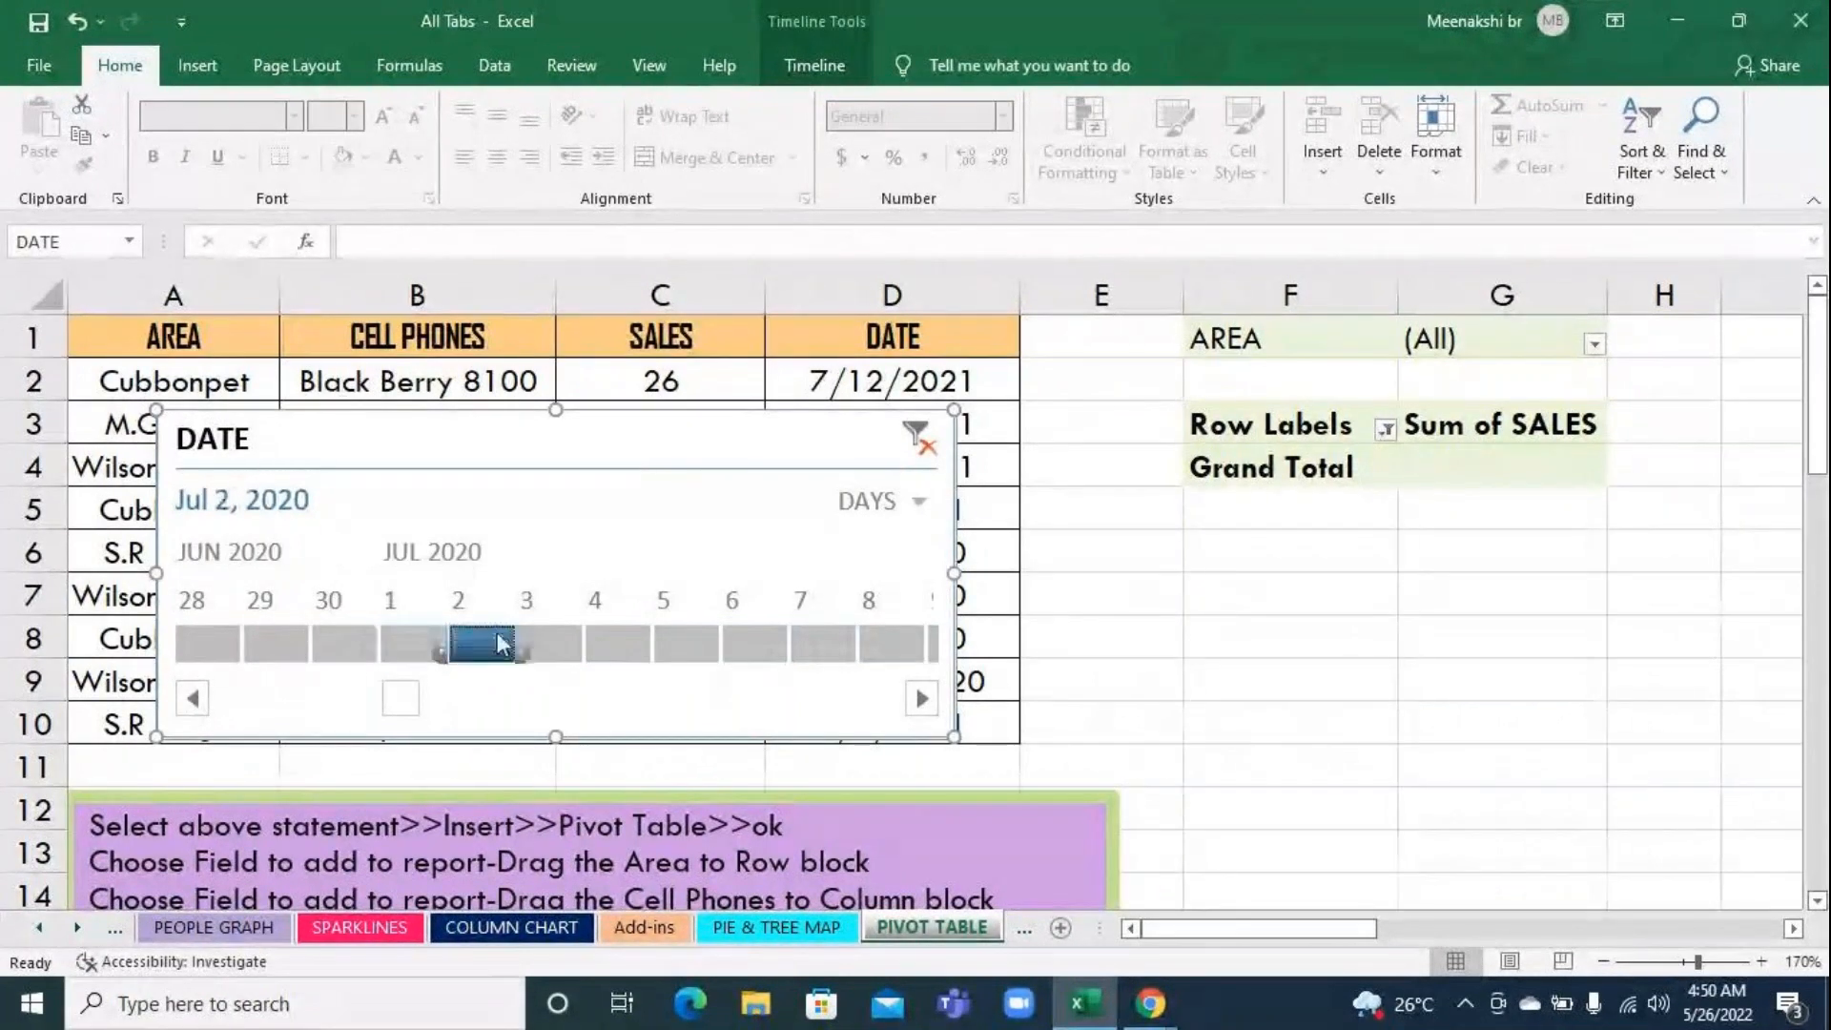
{"action": "left_click", "coordinate": [548, 640]}
{"action": "left_click", "coordinate": [640, 650]}
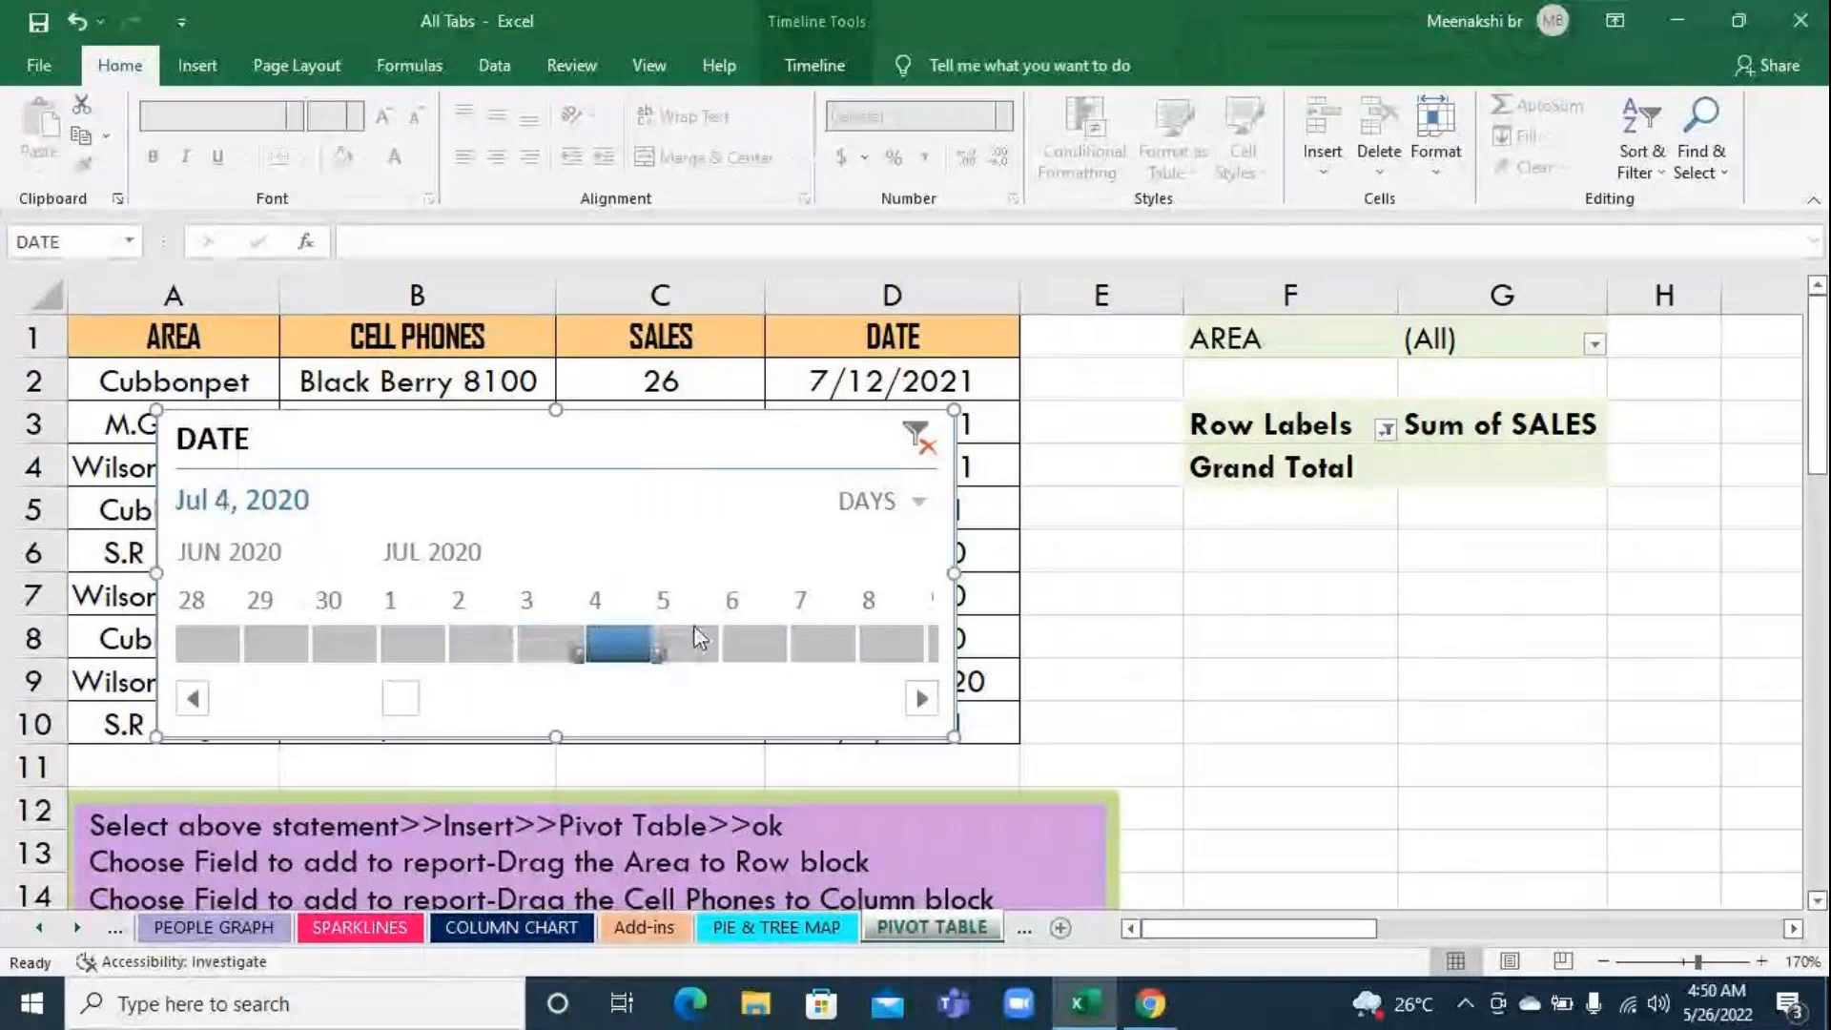
Clear the timeline filter, switch it to MONTHS, and filter by Apr, May and Jun 2020 in turn
{"action": "left_click", "coordinate": [908, 448]}
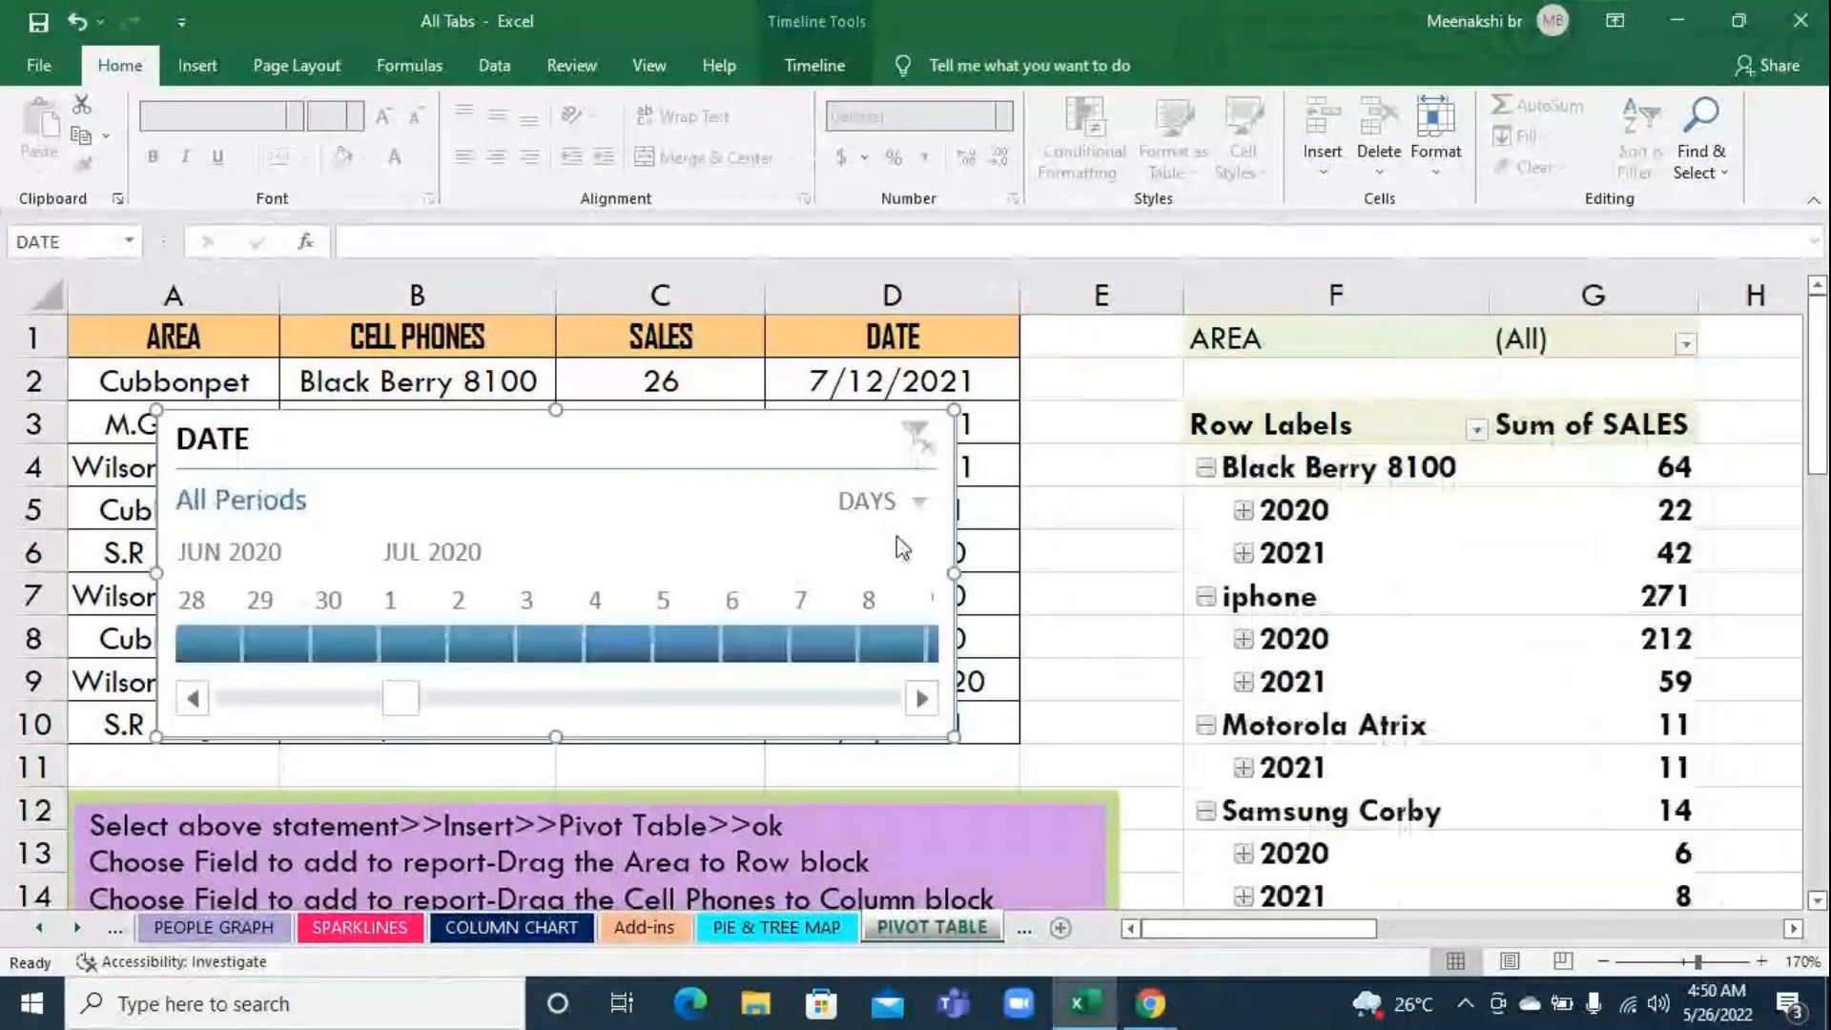
{"action": "left_click", "coordinate": [879, 500]}
{"action": "left_click", "coordinate": [906, 605]}
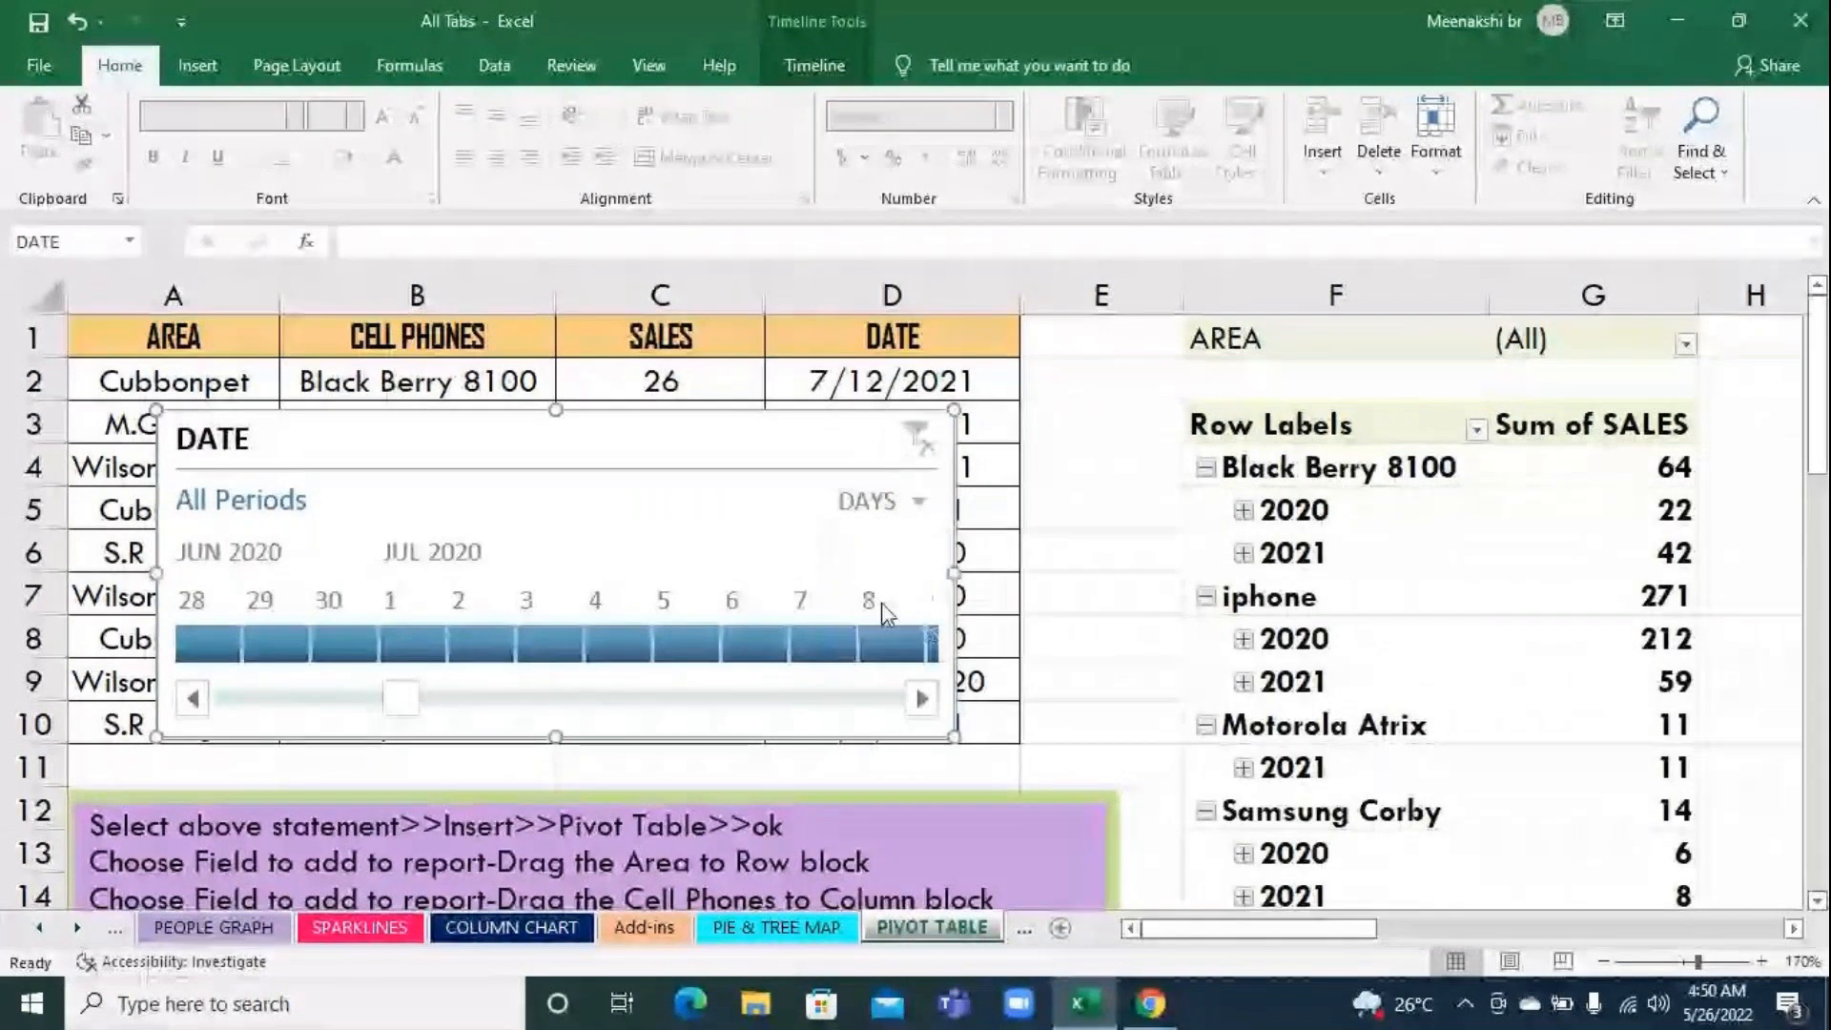
{"action": "left_click", "coordinate": [257, 654]}
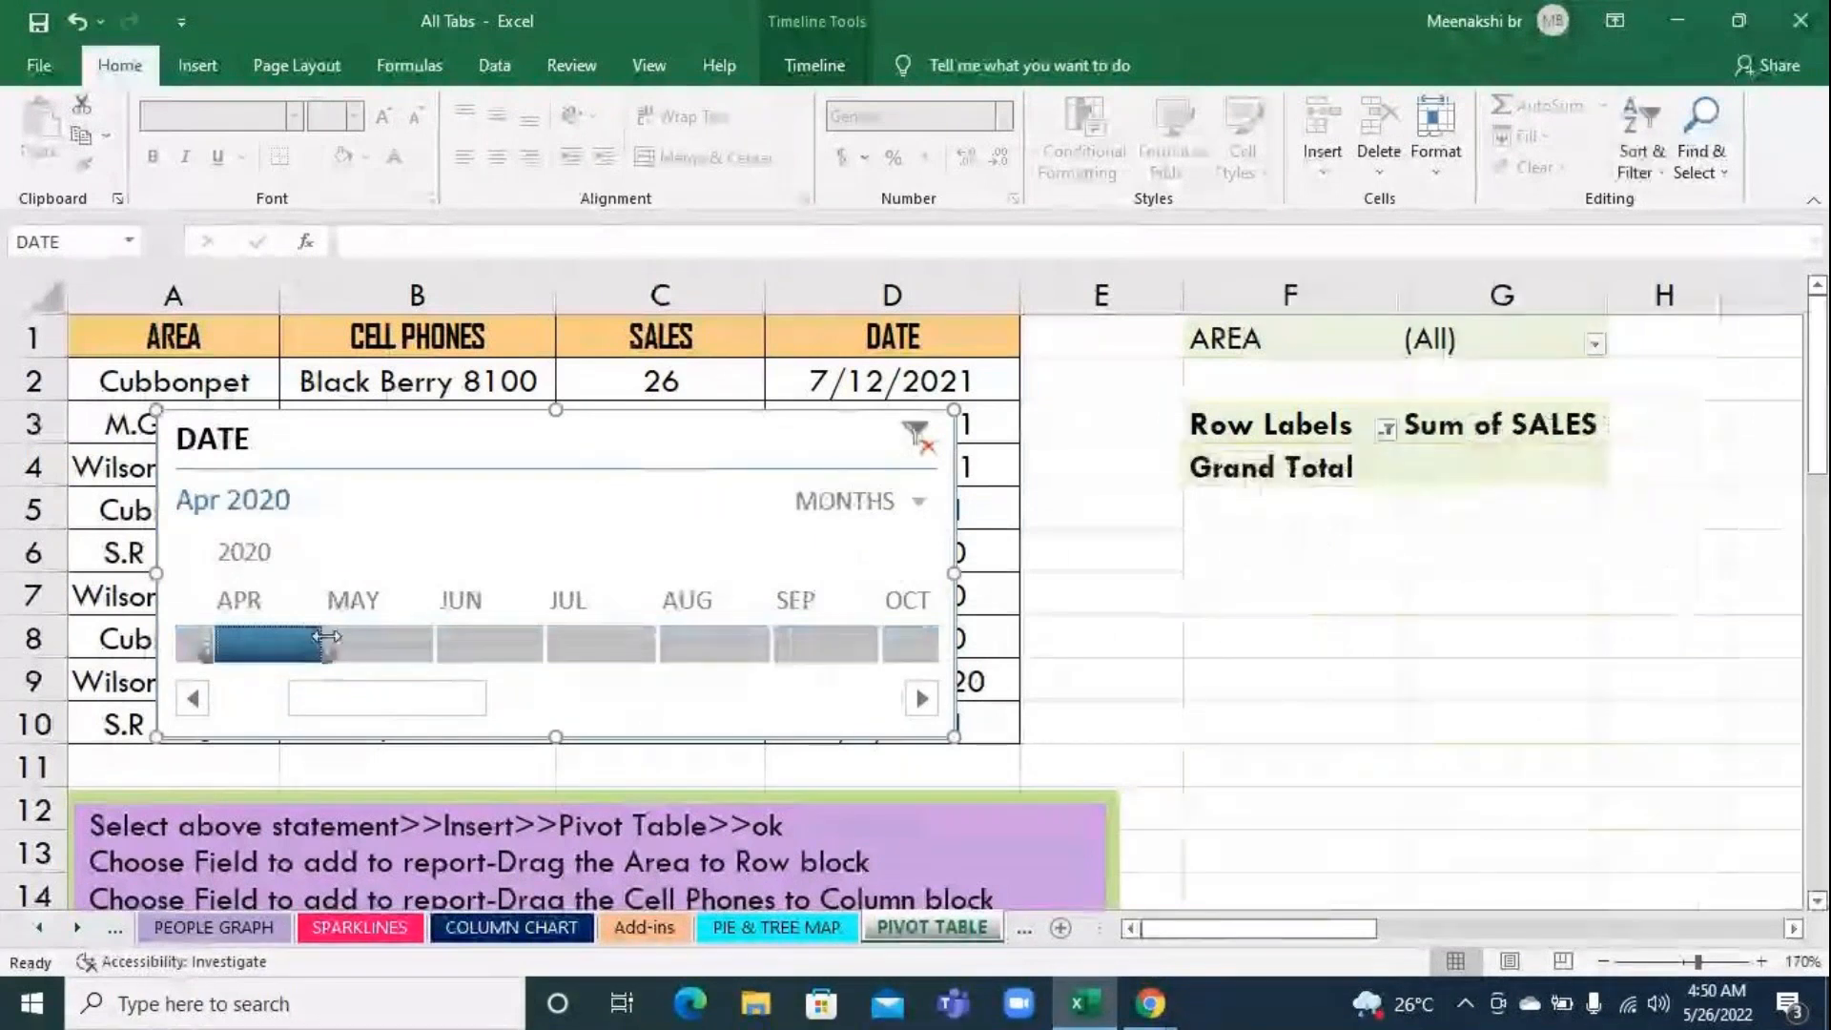
{"action": "left_click", "coordinate": [381, 645]}
{"action": "left_click", "coordinate": [470, 642]}
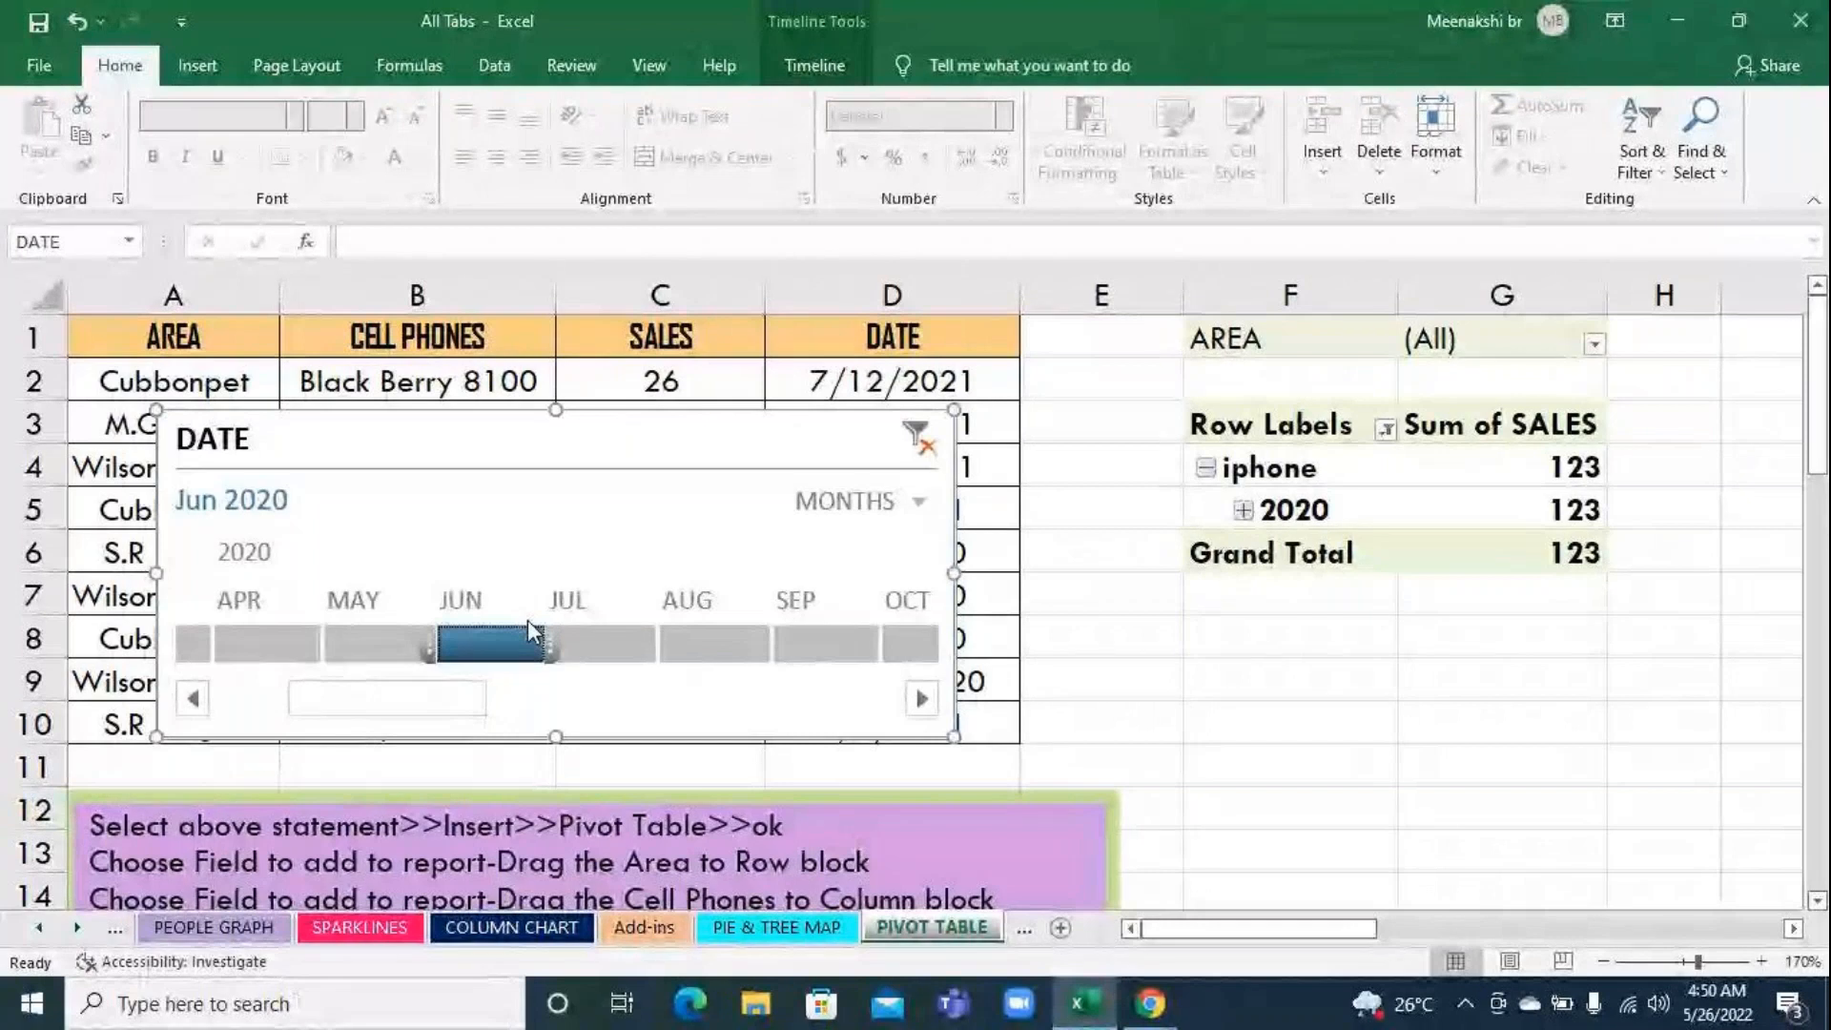
Switch the timeline back to DAYS and advance the filter from Jun 1 to Jun 5, 2020
{"action": "left_click", "coordinate": [915, 505]}
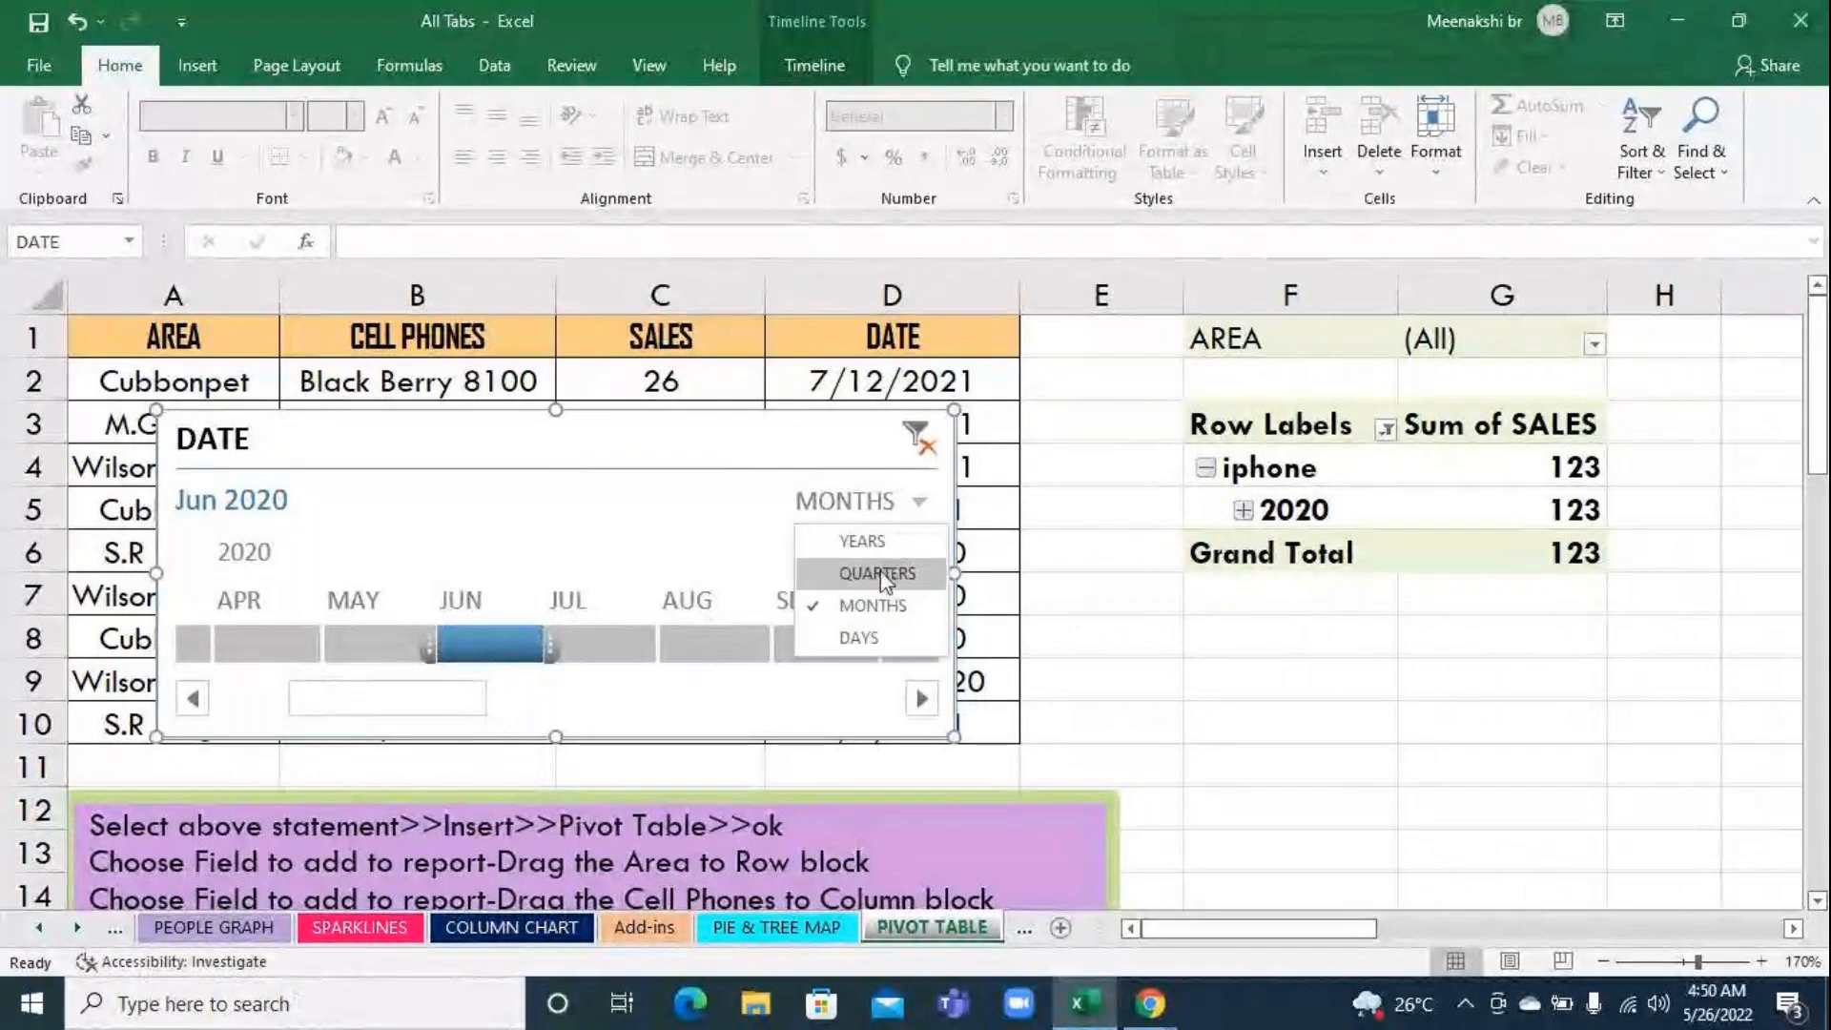
{"action": "left_click", "coordinate": [868, 635]}
{"action": "left_click", "coordinate": [544, 643]}
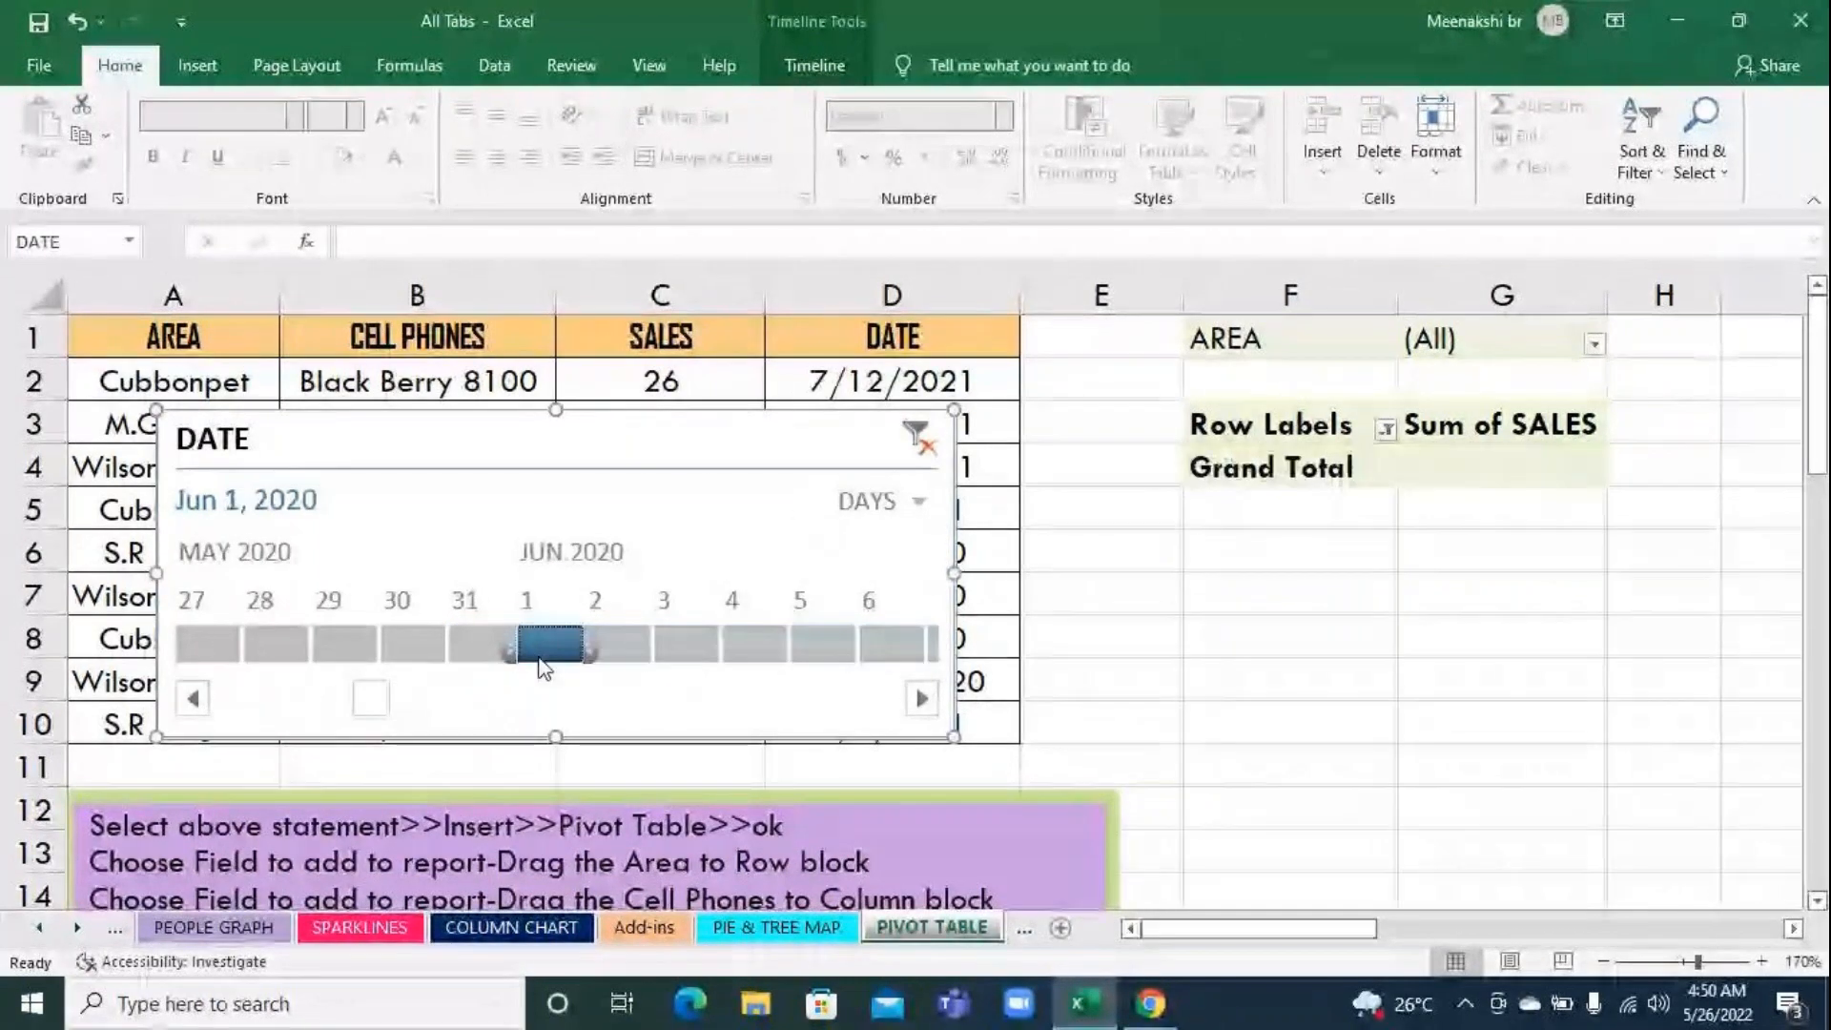
{"action": "left_click_drag", "start_coordinate": [638, 648], "coordinate": [829, 650]}
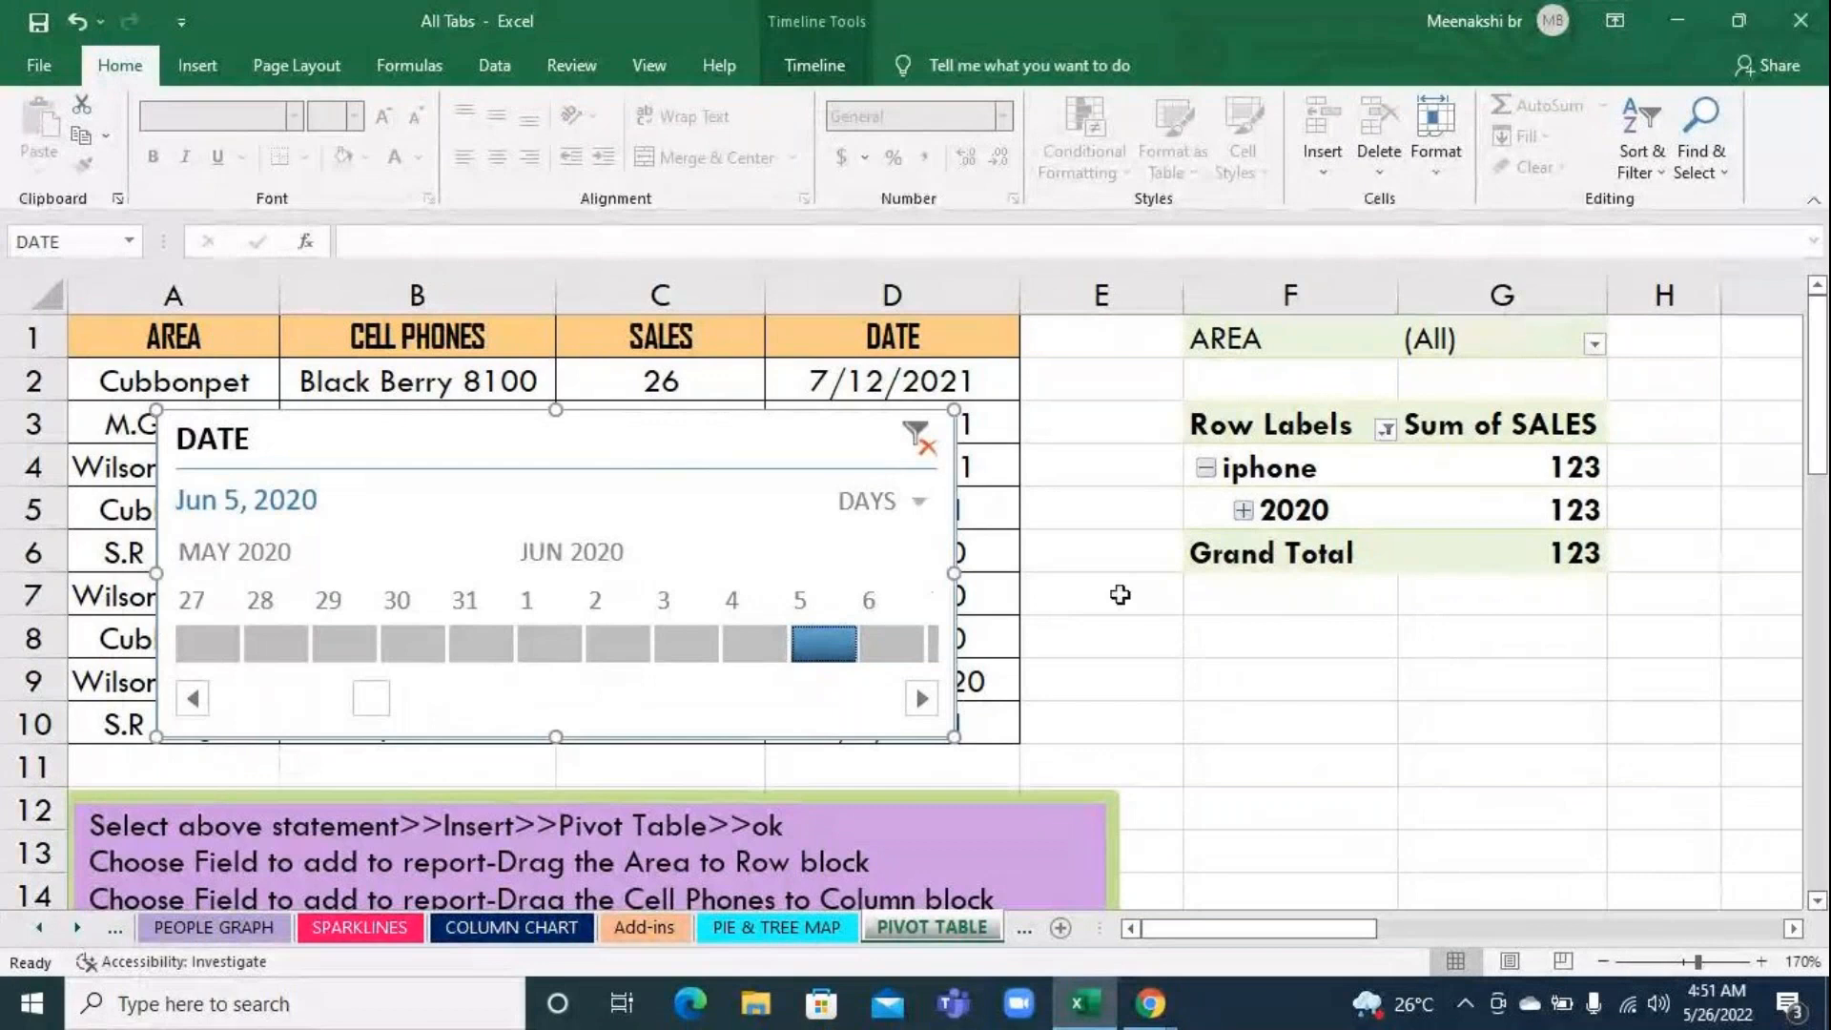
Clear the timeline filter and check the pivot table's grand total for all periods
{"action": "left_click", "coordinate": [916, 437]}
{"action": "scroll", "coordinate": [1625, 536], "scroll_direction": "down", "scroll_amount": 4}
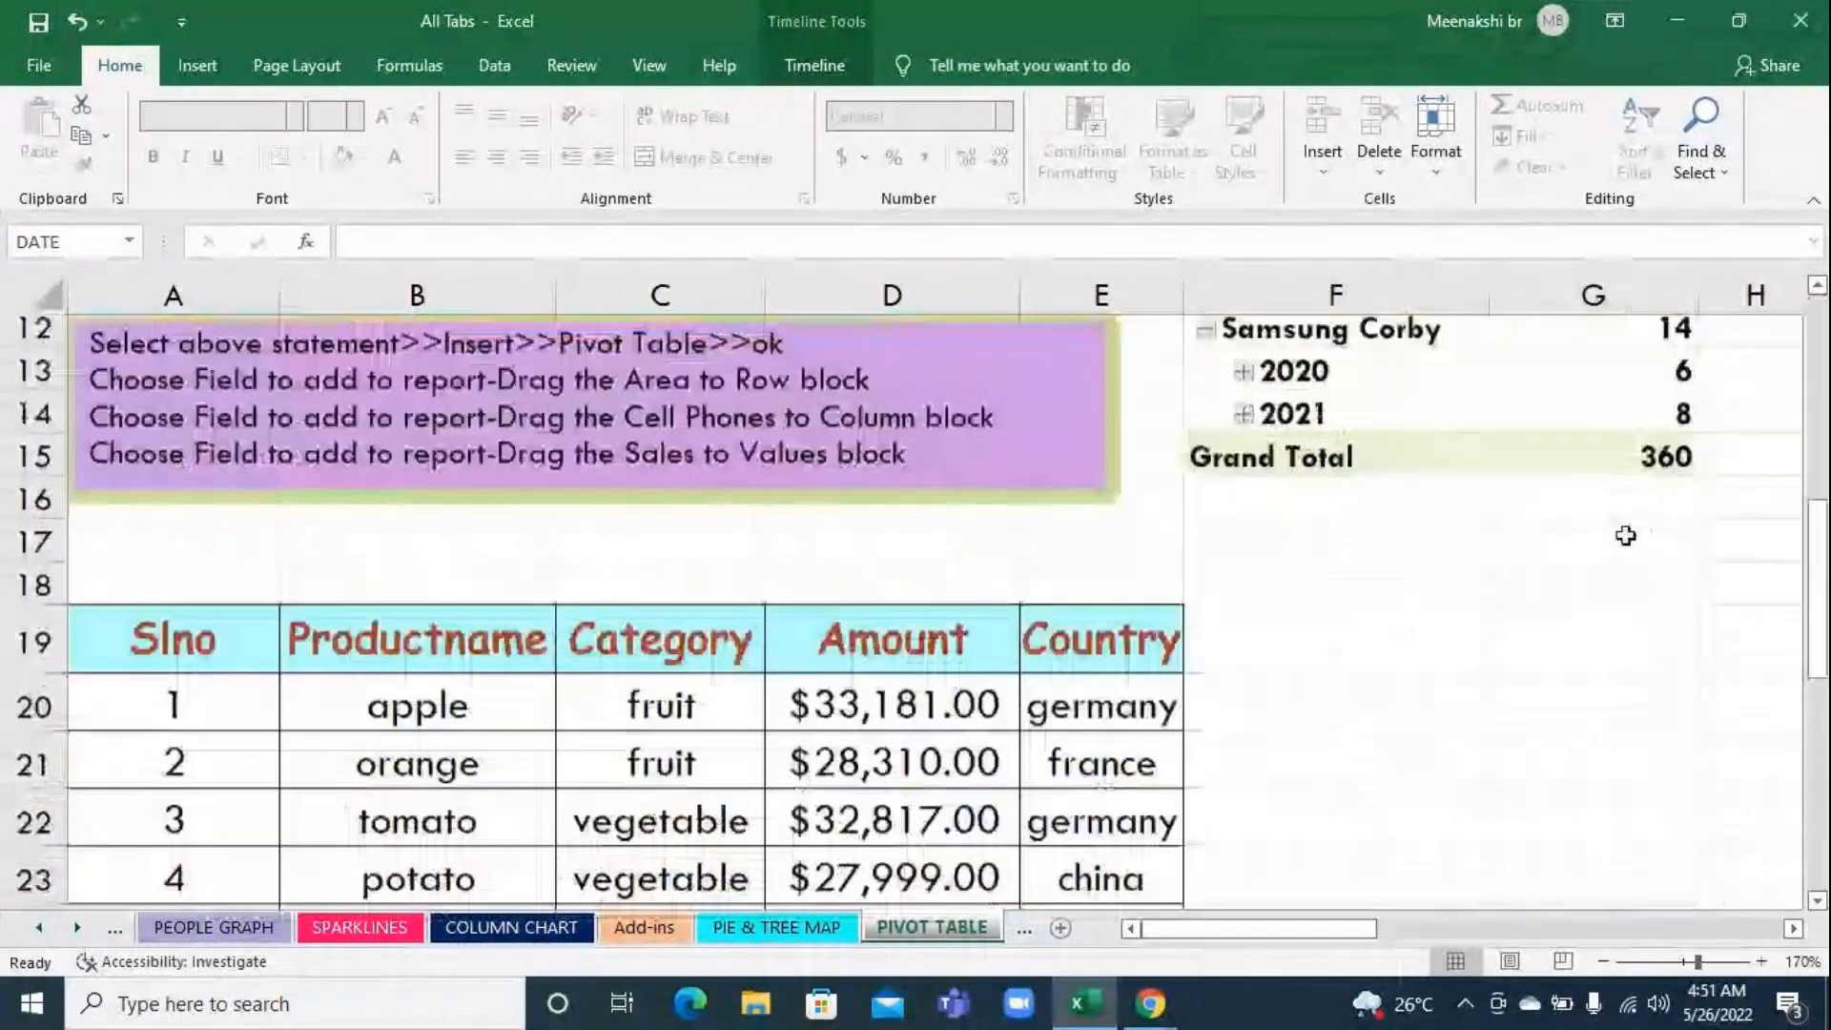
{"action": "scroll", "coordinate": [1625, 536], "scroll_direction": "up", "scroll_amount": 4}
Switch the DATE timeline to QUARTERS and filter the pivot table by Q1, Q2, Q3 and Q4 2020 in turn
{"action": "left_click", "coordinate": [917, 501]}
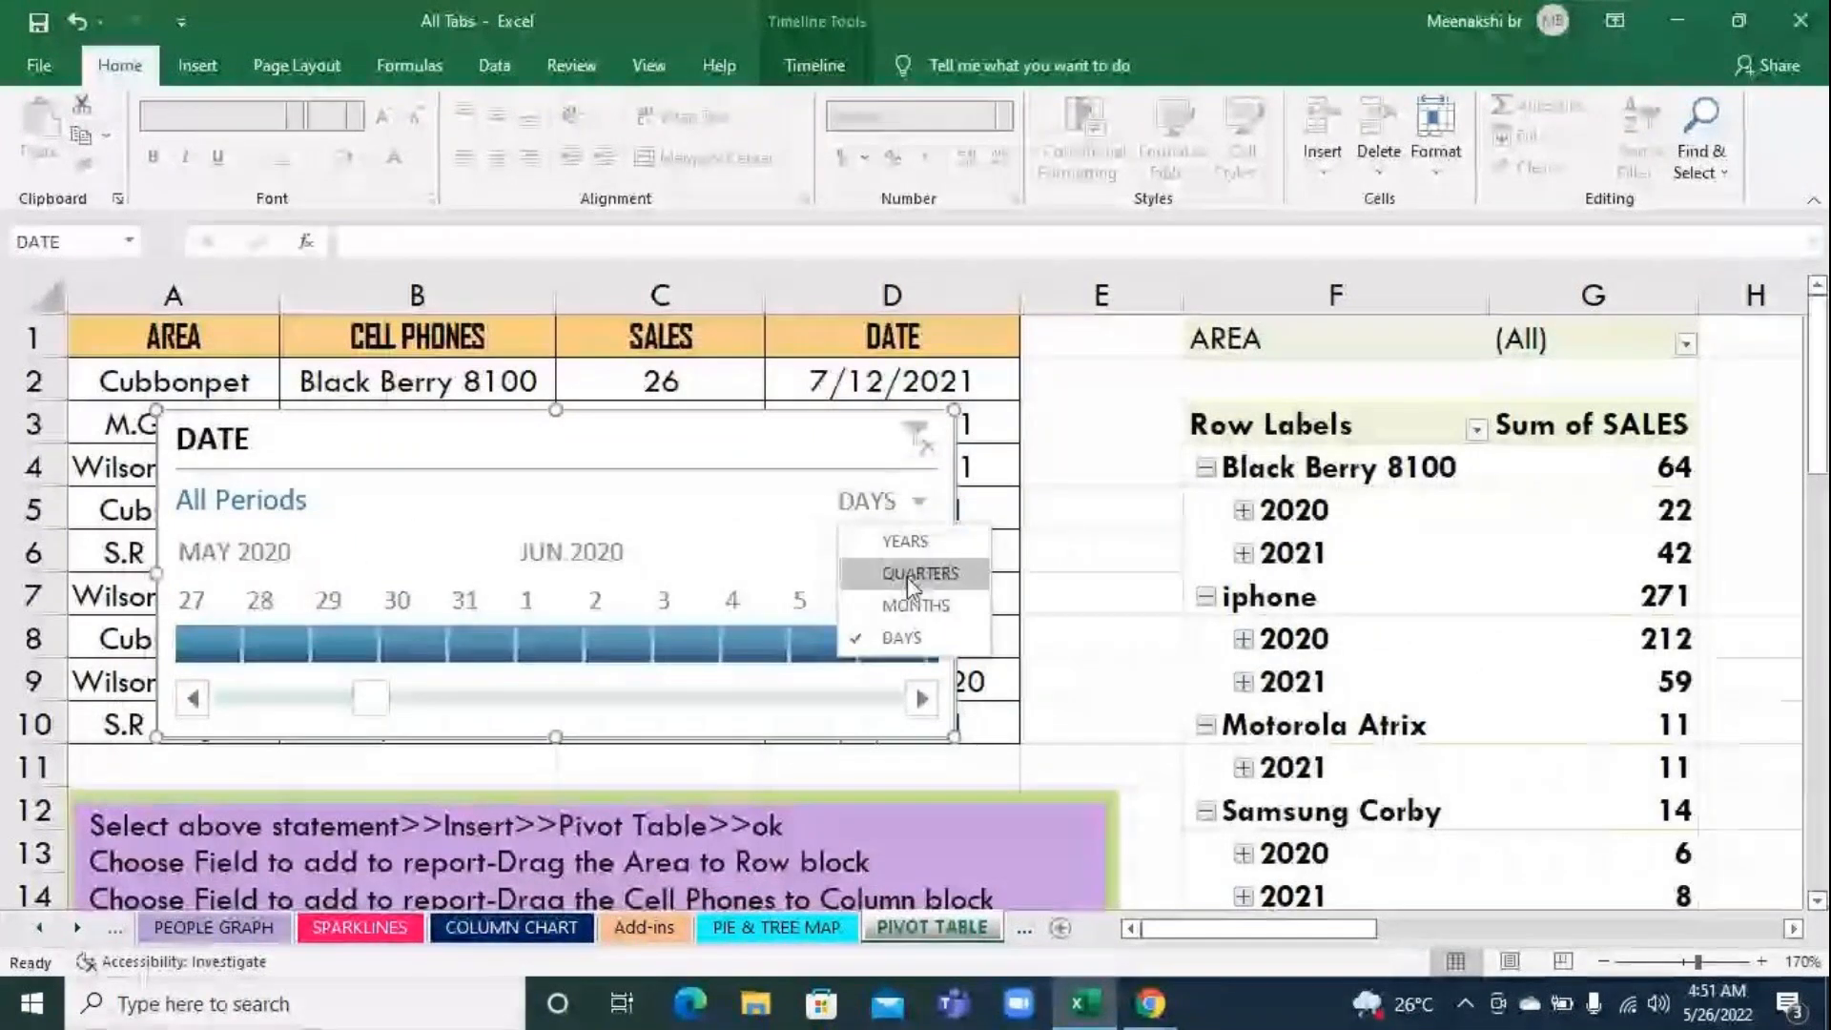
{"action": "left_click", "coordinate": [907, 576]}
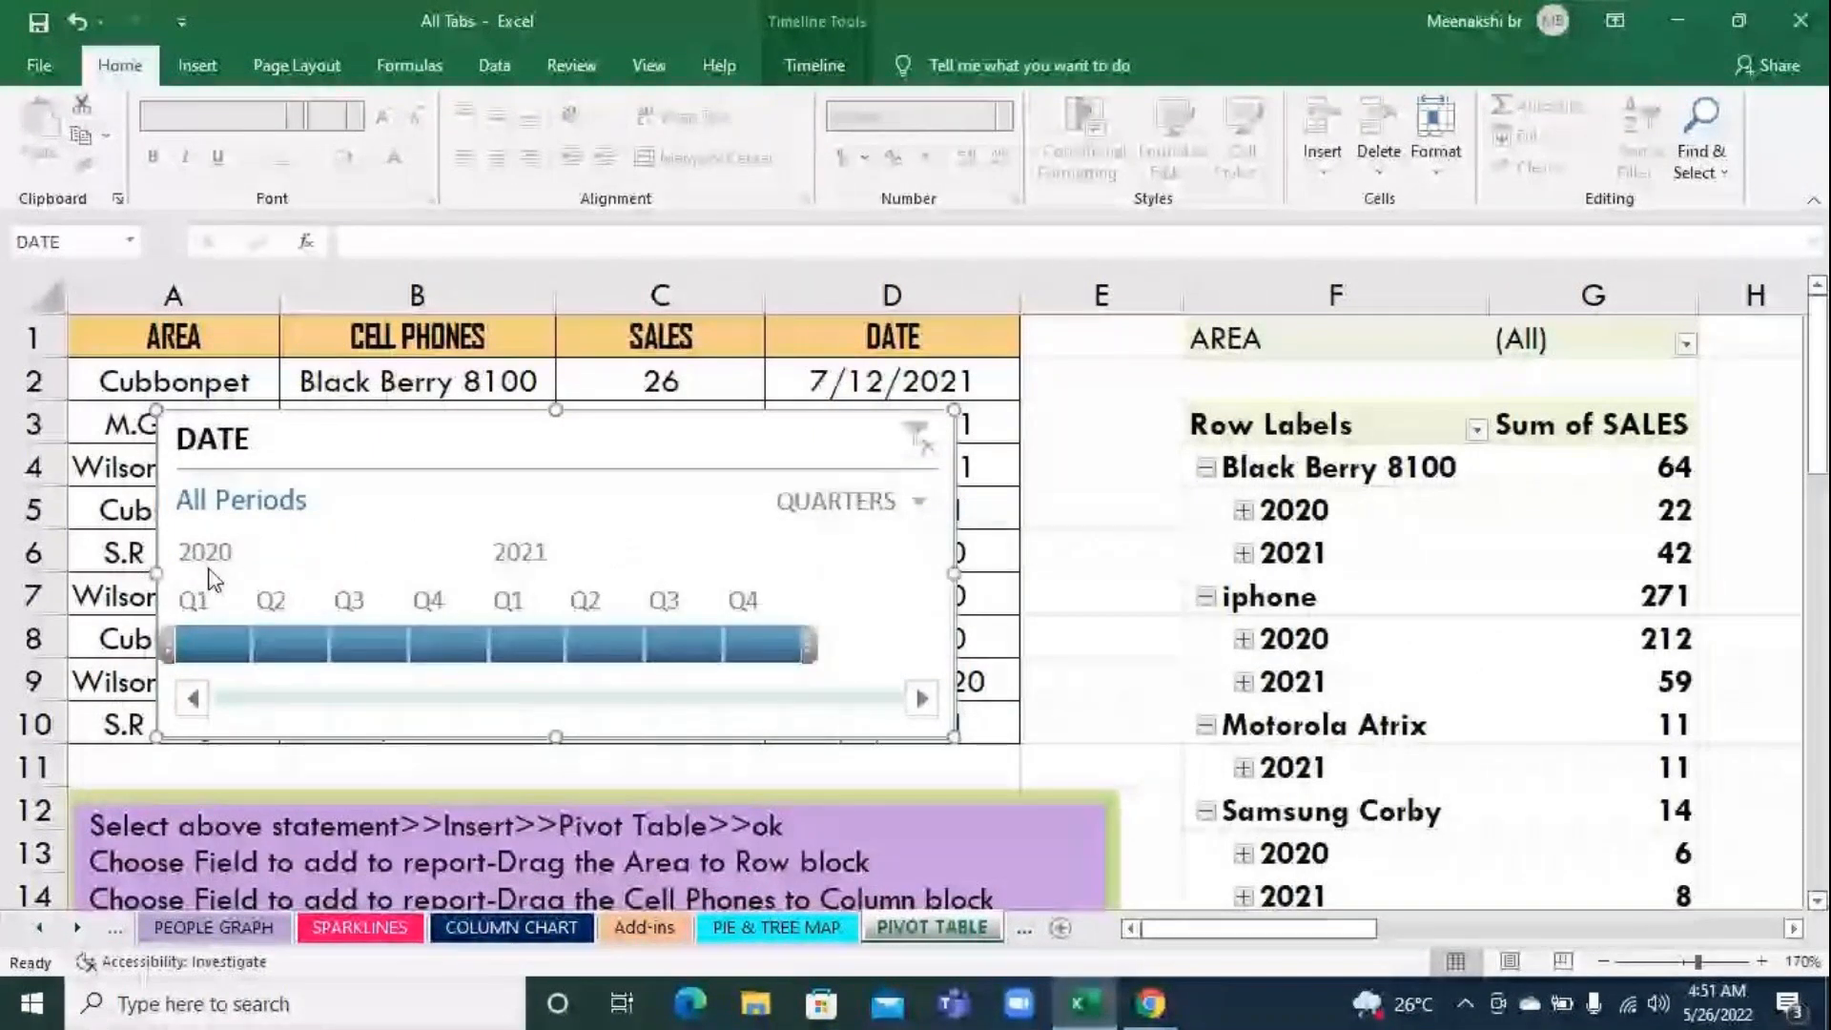
{"action": "left_click", "coordinate": [235, 653]}
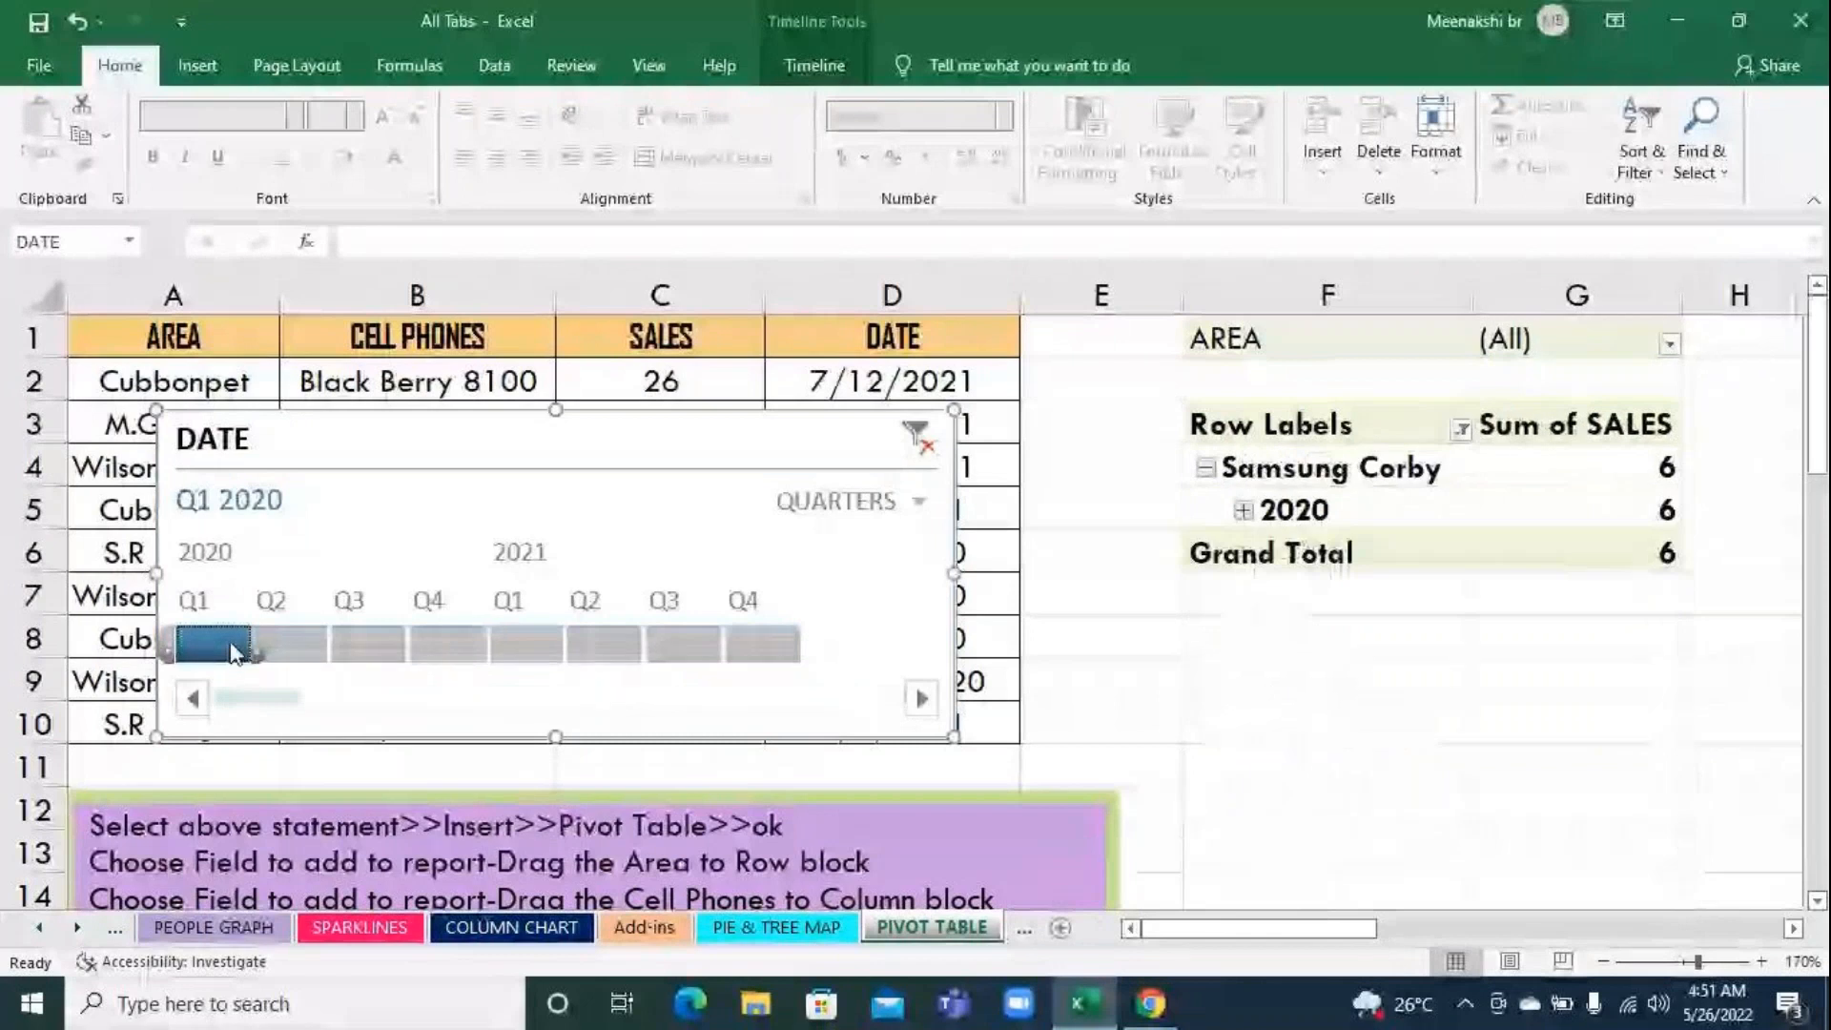
{"action": "mouse_move", "coordinate": [1647, 530]}
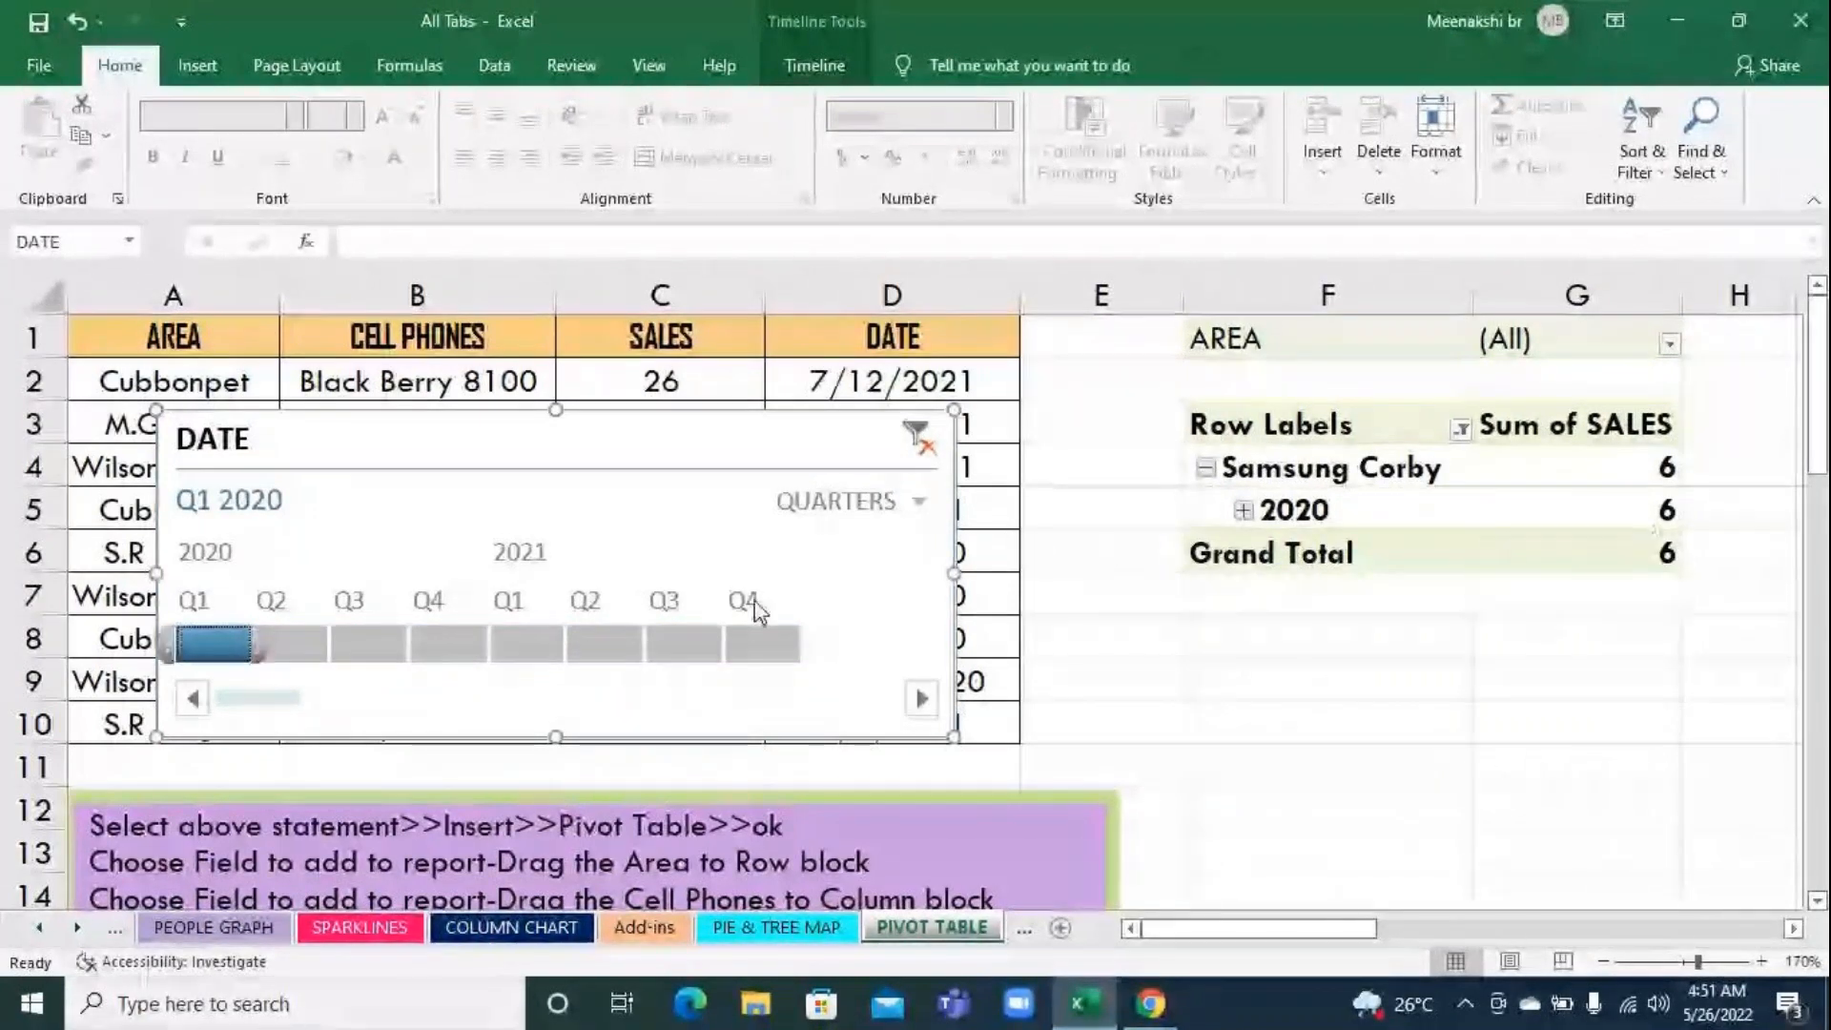
{"action": "left_click", "coordinate": [296, 643]}
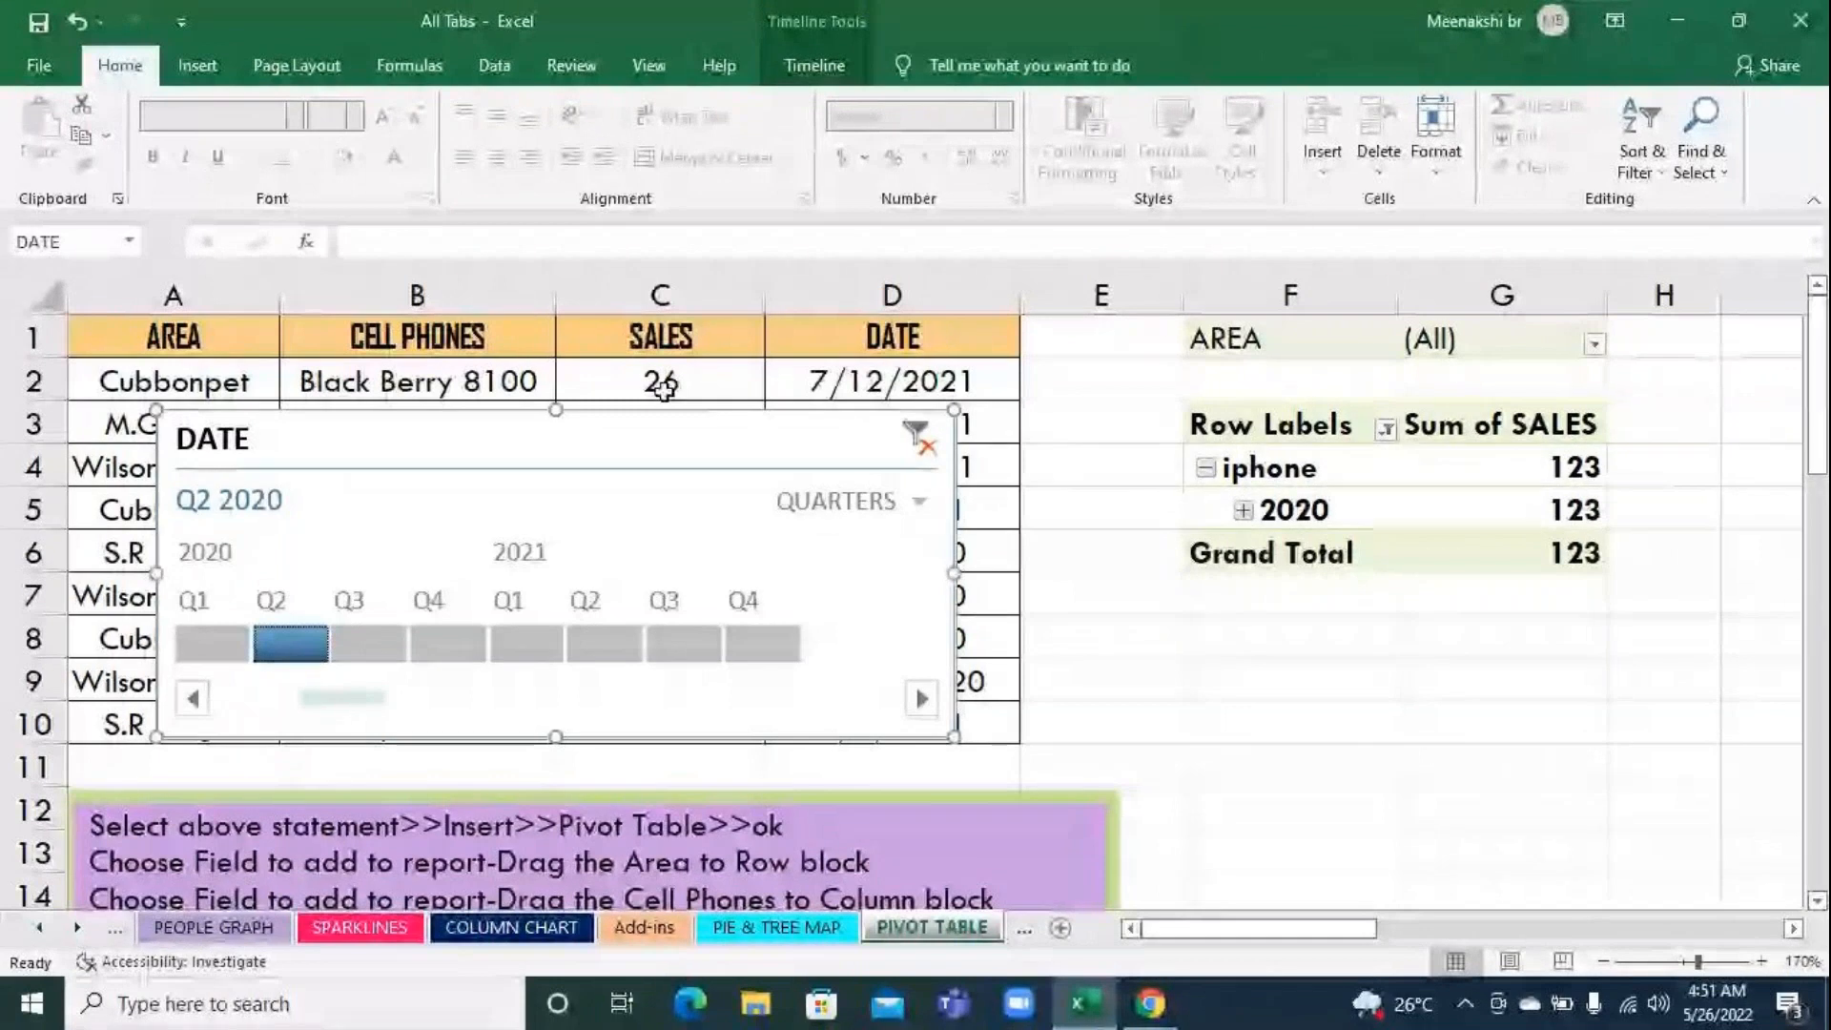
{"action": "left_click", "coordinate": [379, 645]}
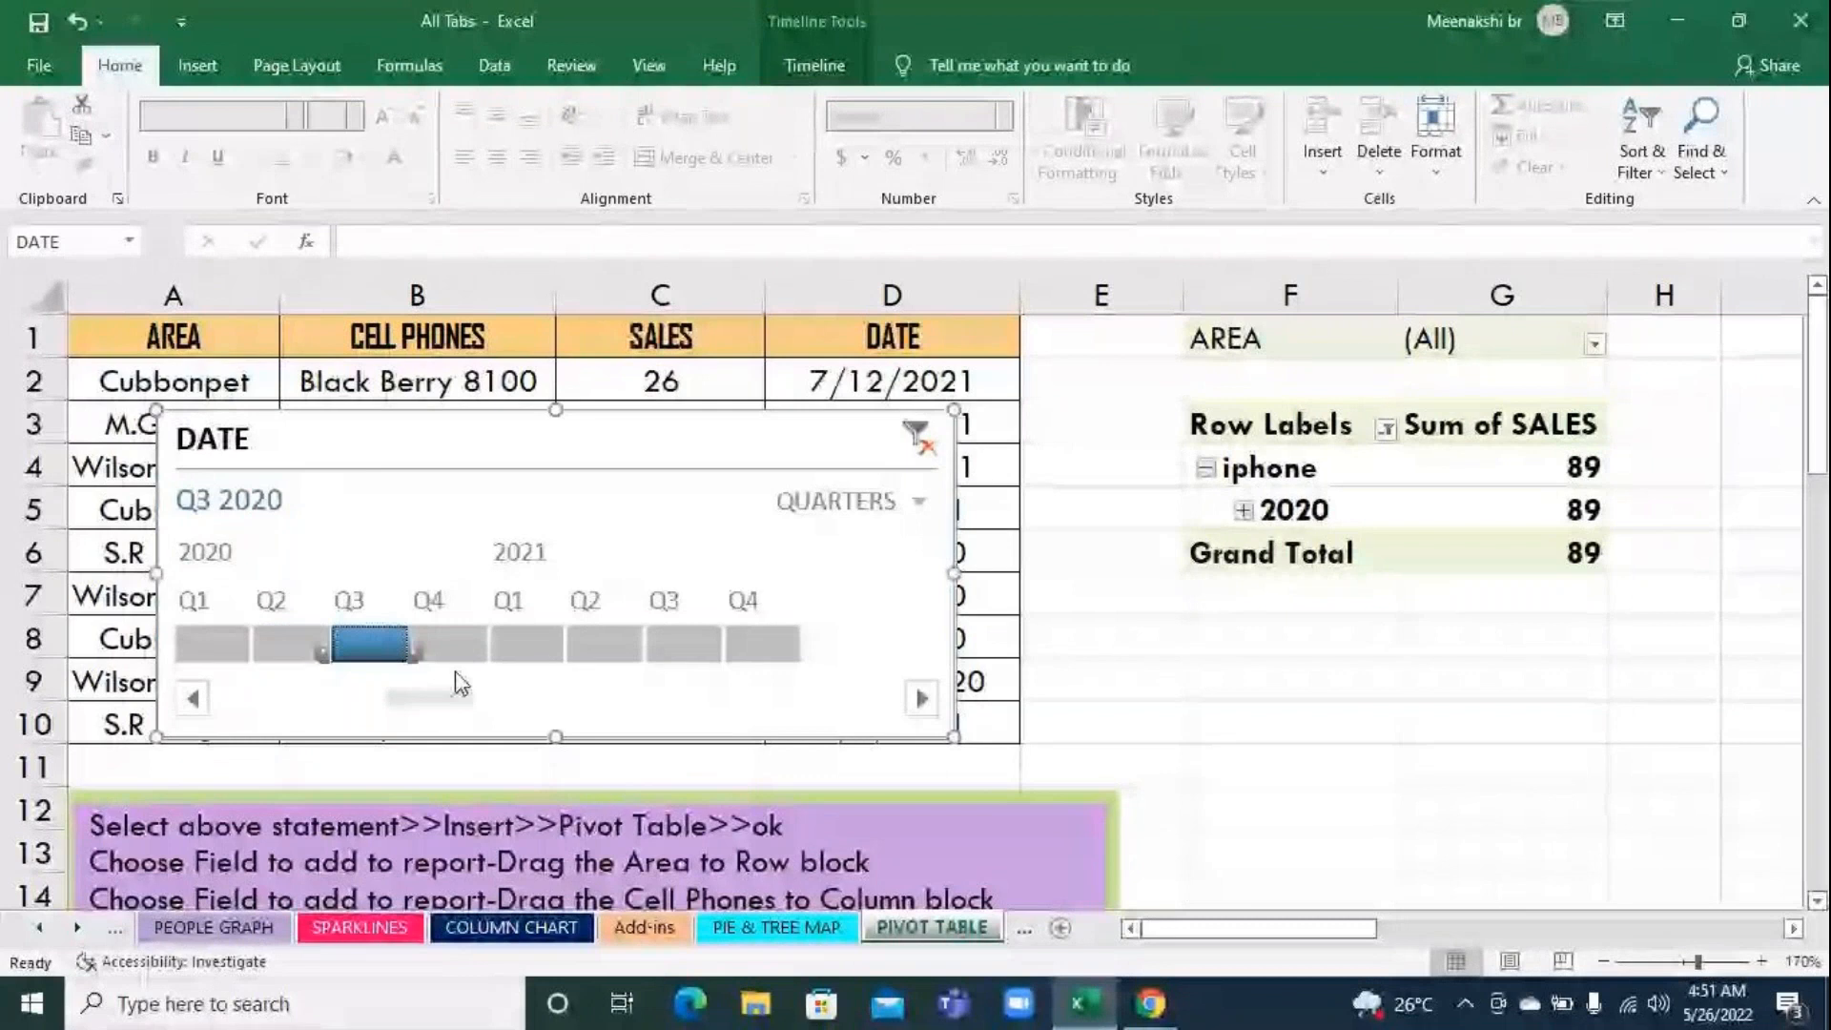
{"action": "left_click", "coordinate": [452, 644]}
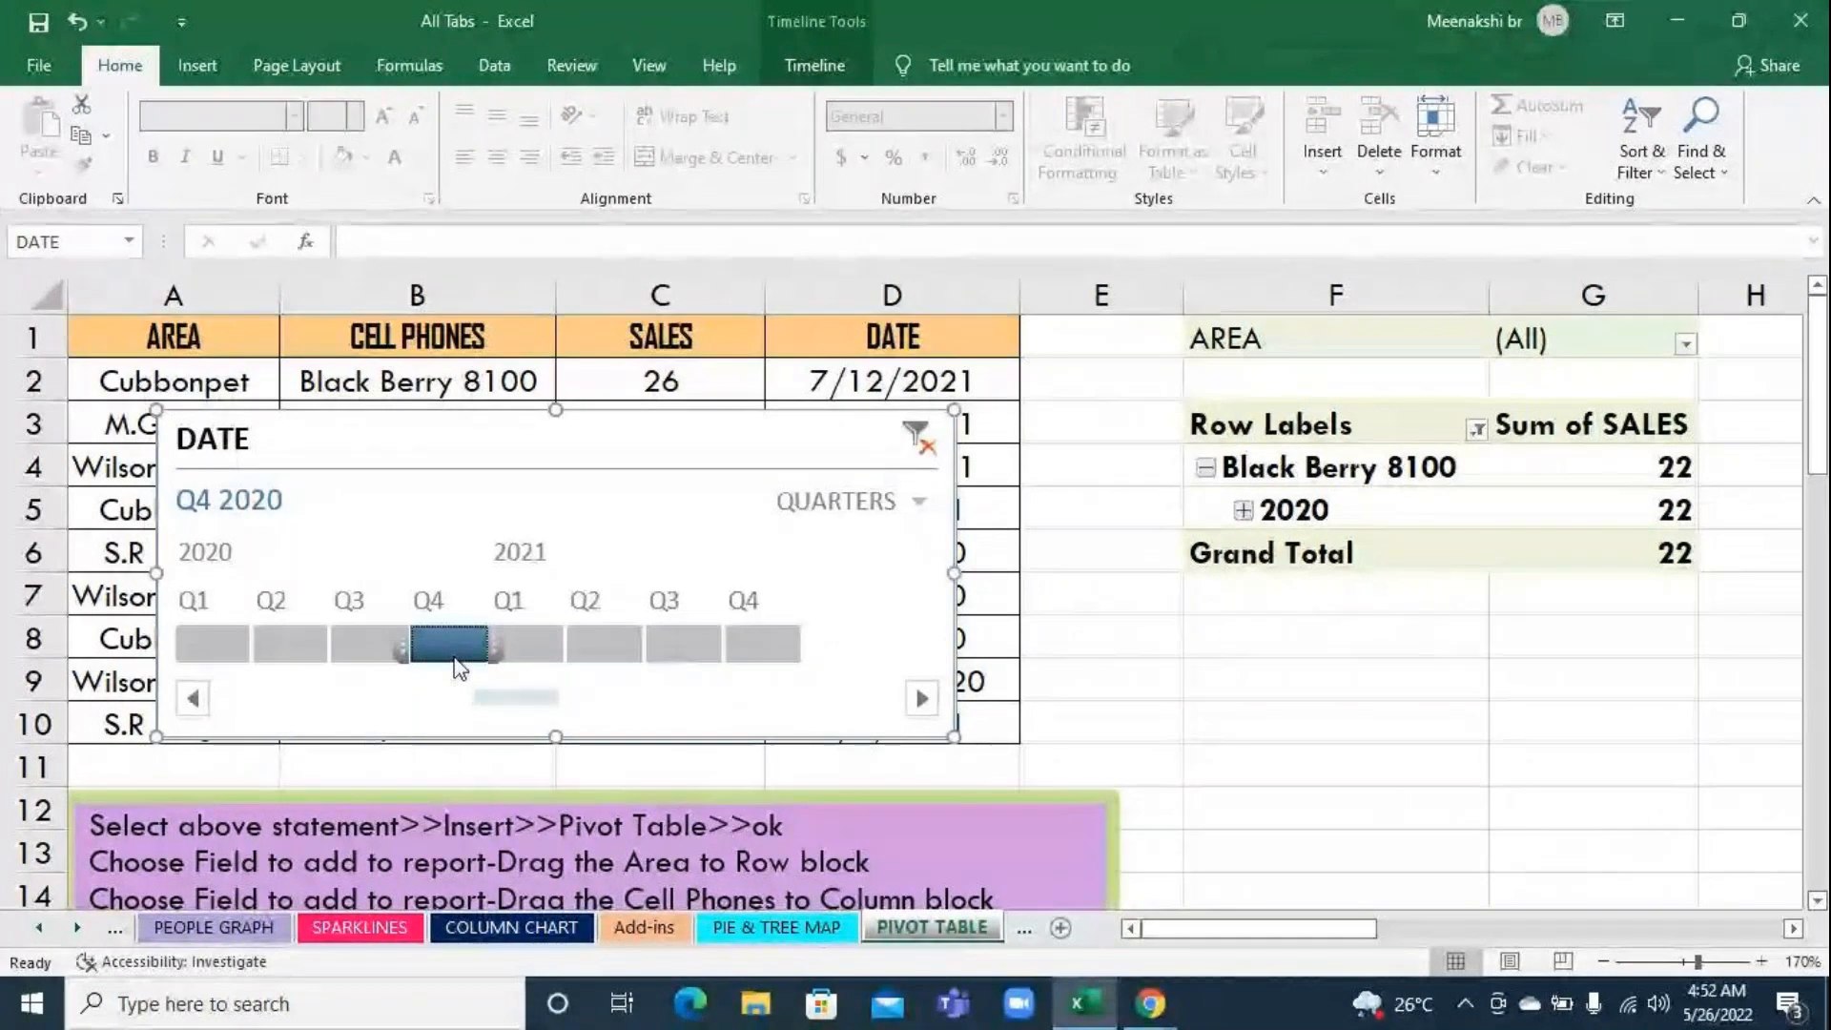
Advance the timeline's quarter filter through Q1, Q2, Q3 and Q4 2021
{"action": "left_click", "coordinate": [524, 635]}
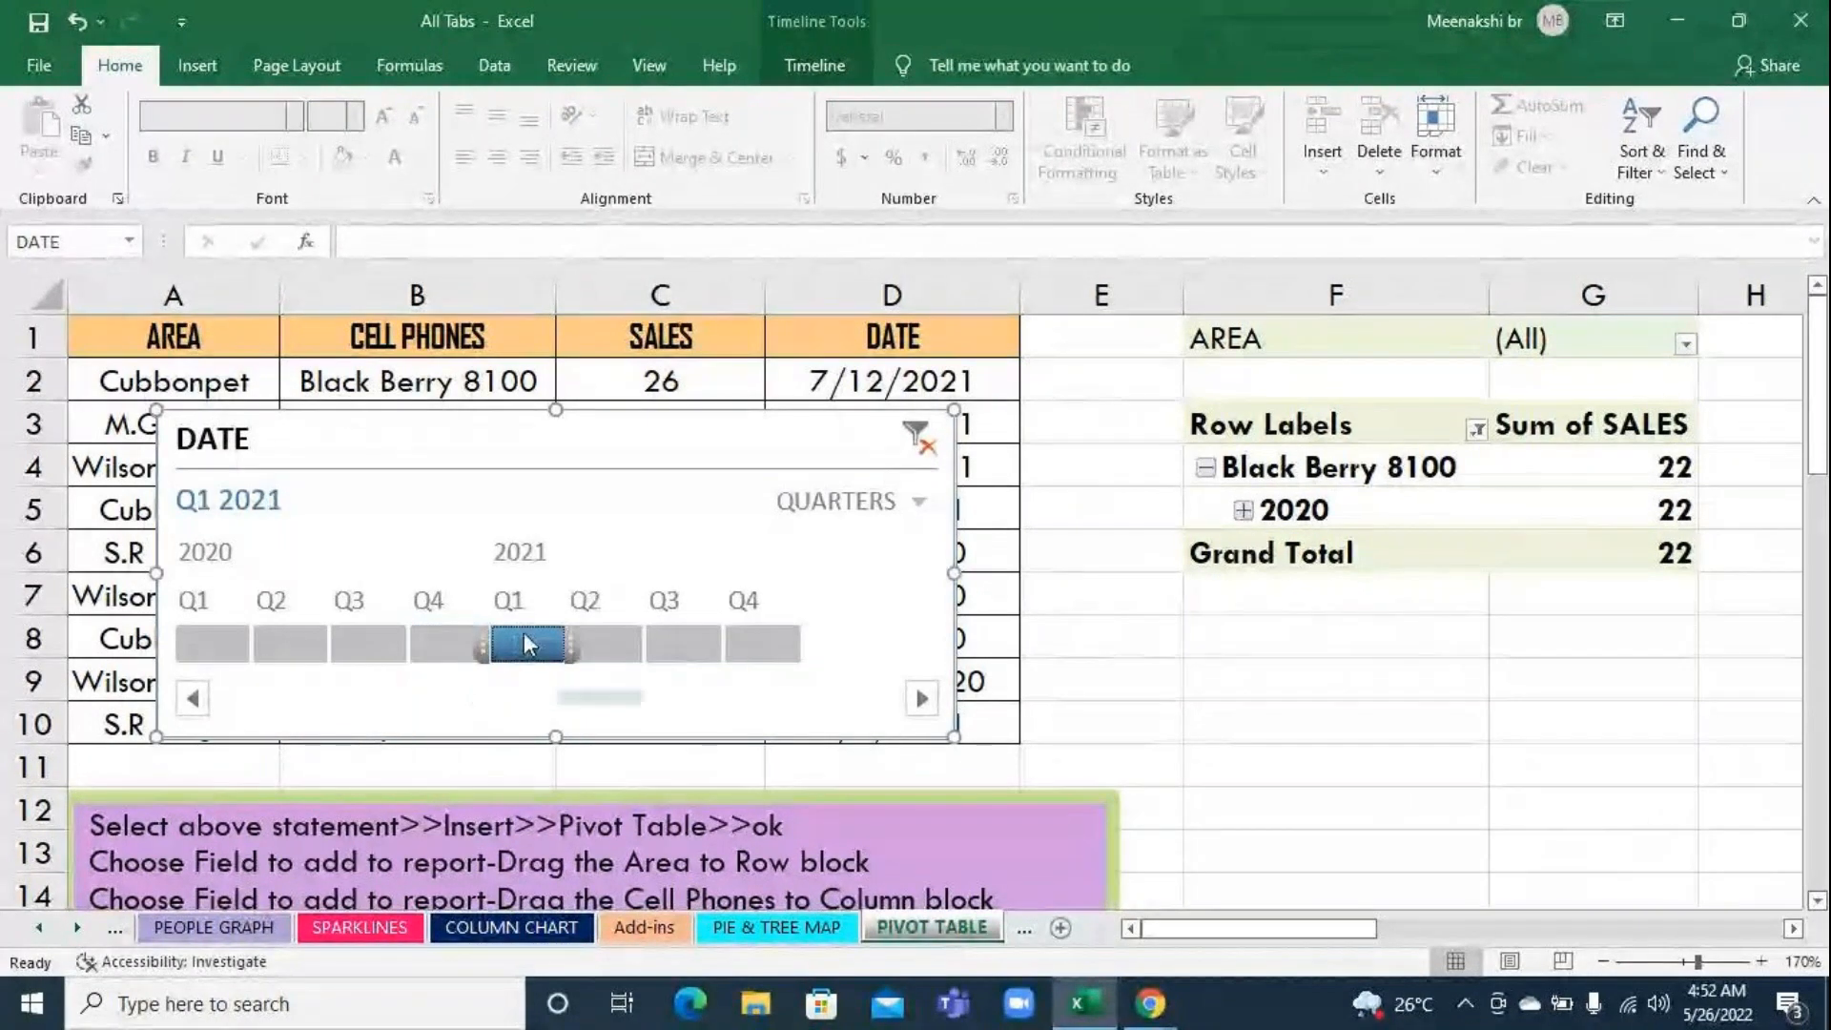
{"action": "left_click", "coordinate": [591, 647]}
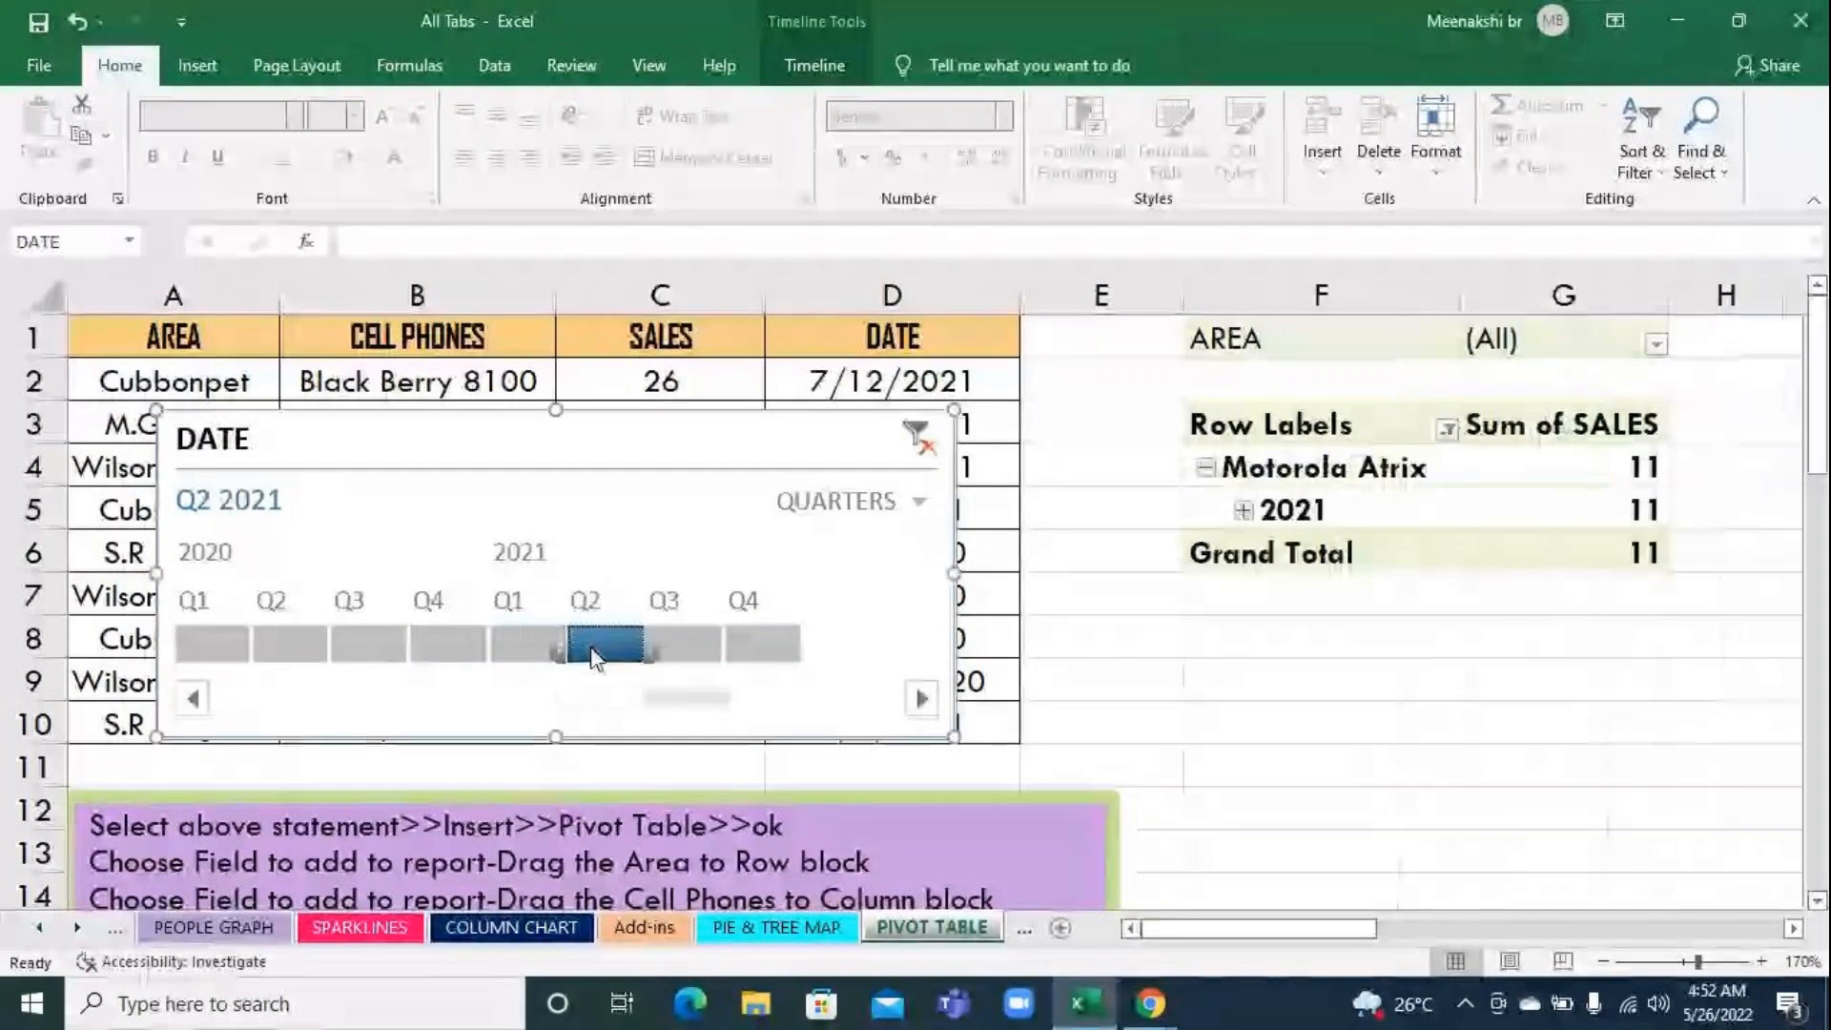
{"action": "left_click", "coordinate": [693, 653]}
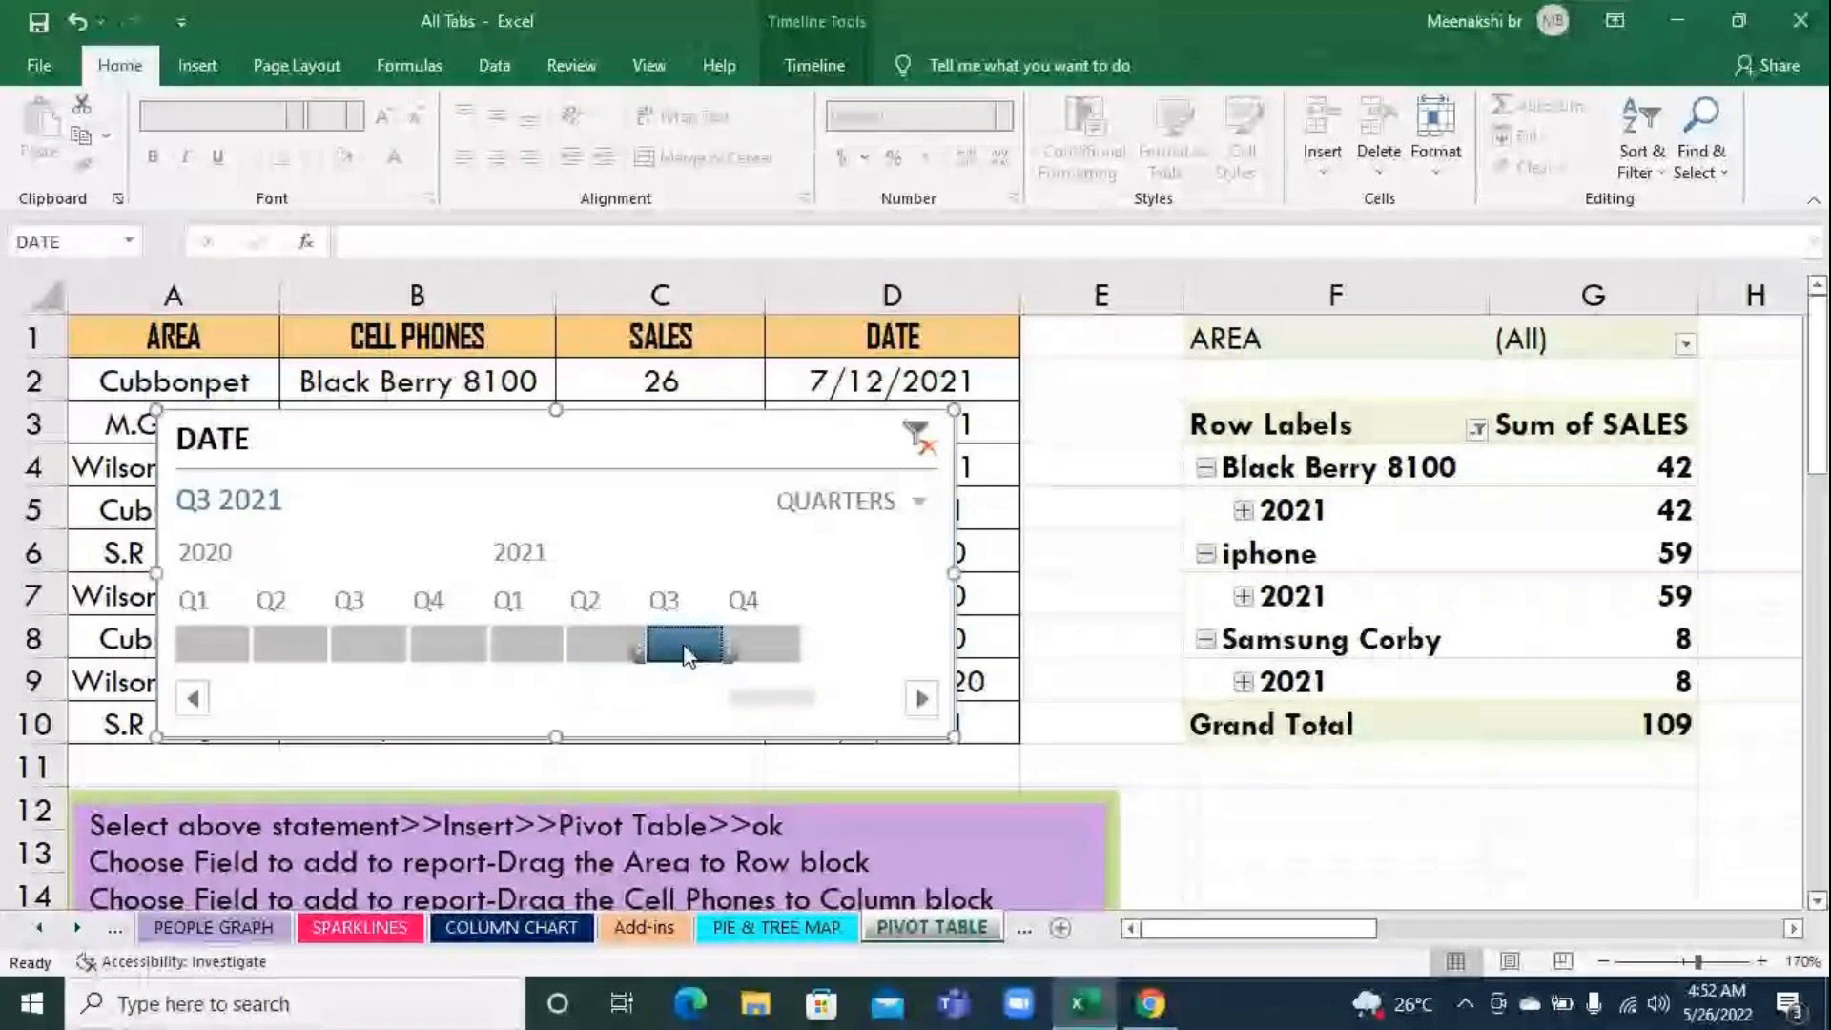
{"action": "left_click", "coordinate": [772, 646]}
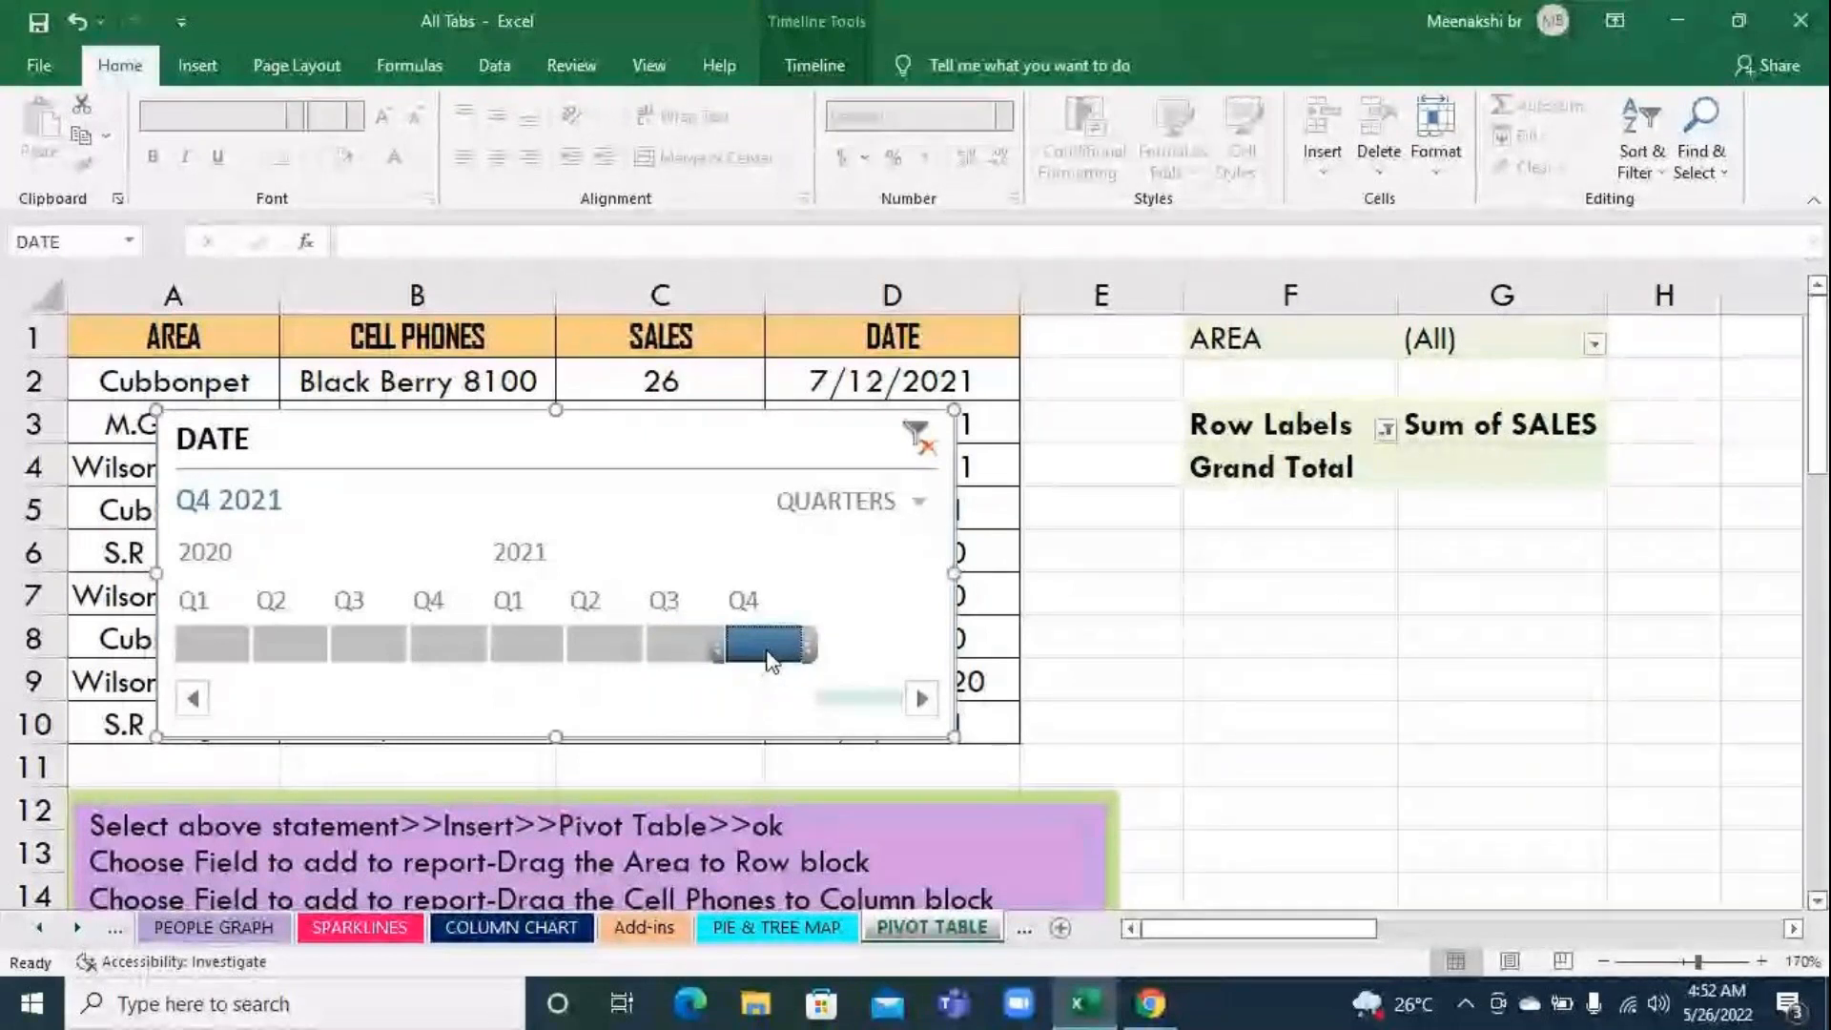
Clear the quarter filter from the DATE timeline and deselect the timeline by selecting cell E6
{"action": "left_click", "coordinate": [914, 461]}
{"action": "scroll", "coordinate": [1501, 633], "scroll_direction": "down", "scroll_amount": 4}
{"action": "scroll", "coordinate": [1501, 633], "scroll_direction": "up", "scroll_amount": 4}
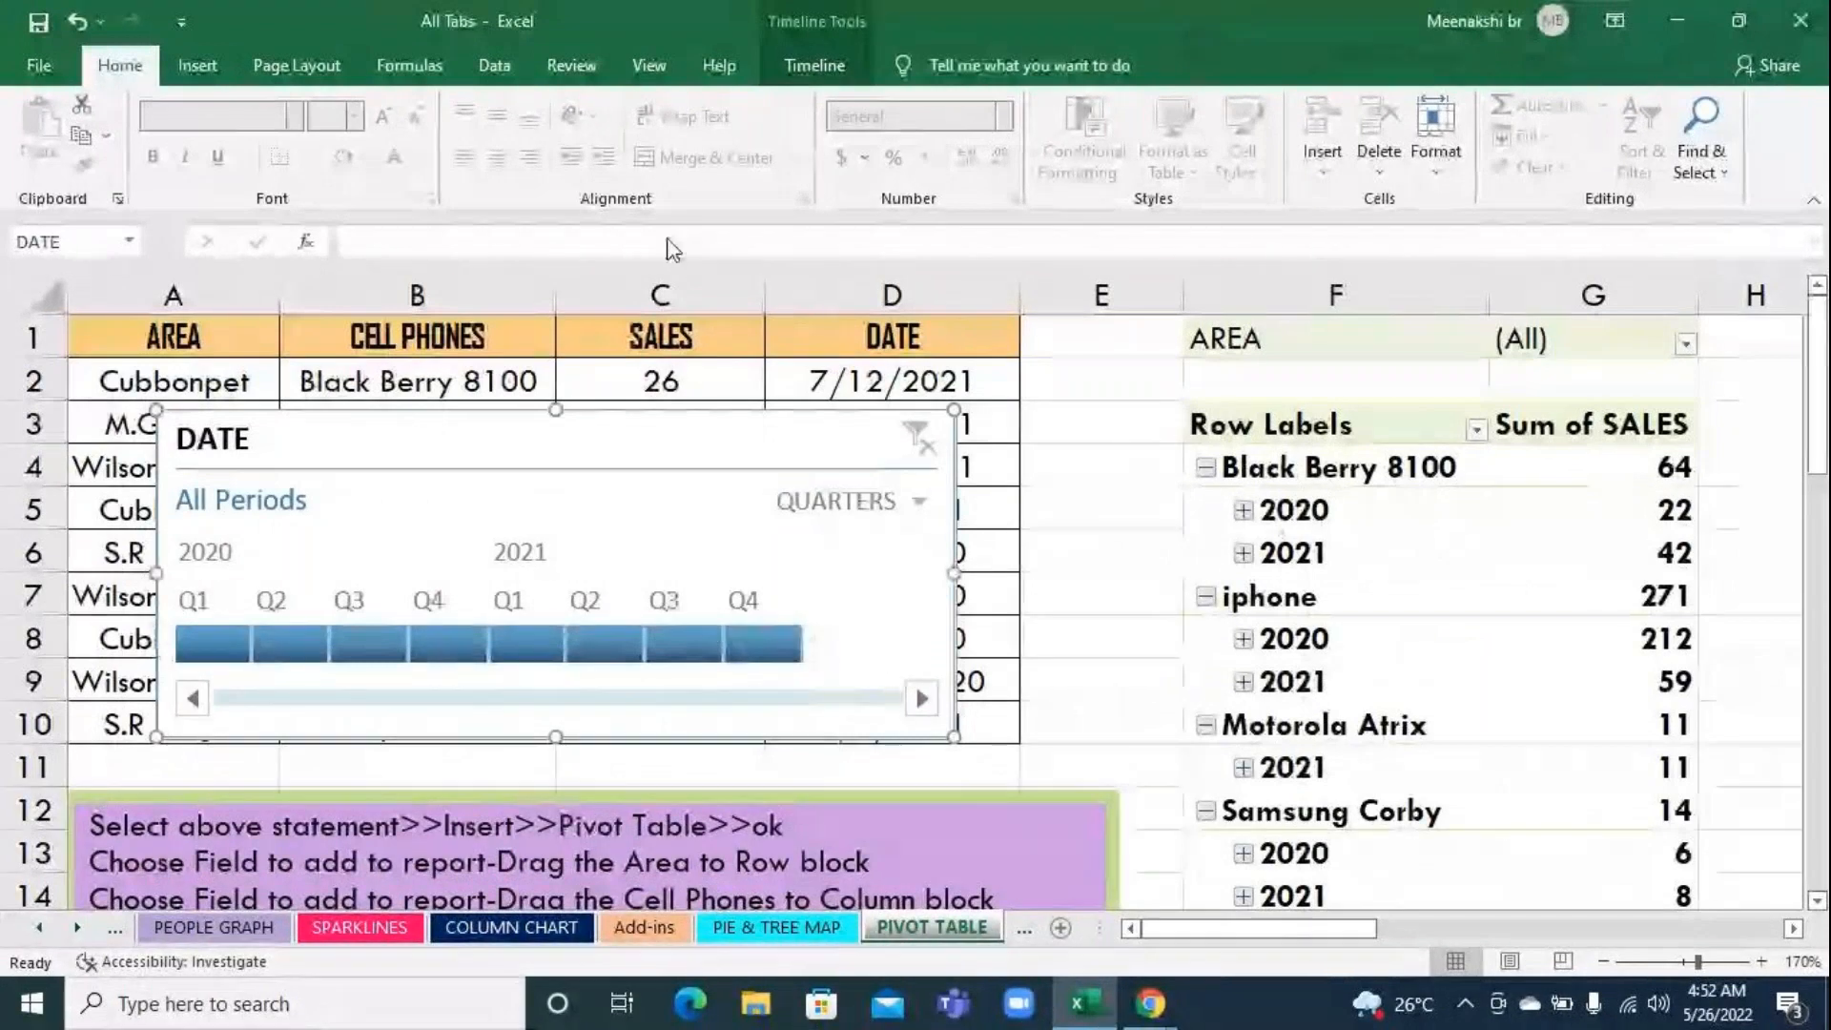
{"action": "left_click", "coordinate": [1096, 547]}
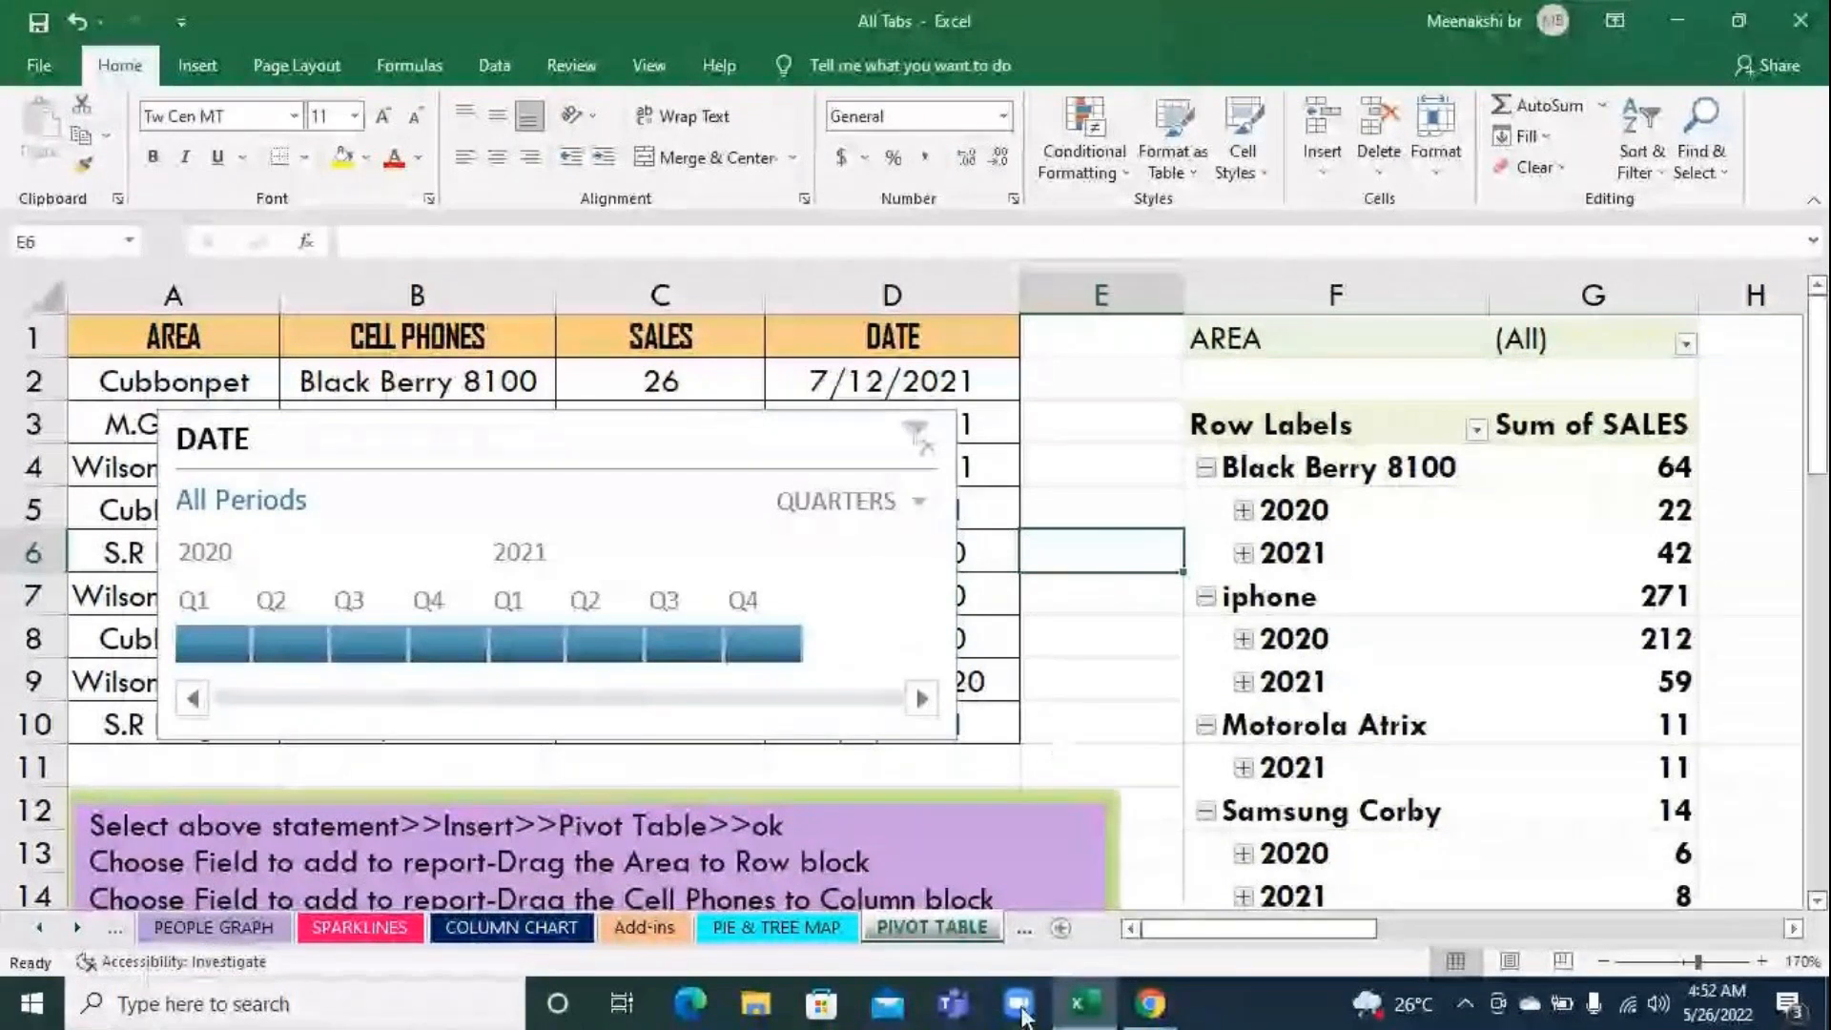
Switch to the GoToMeeting browser window, read the participants' replies in the meeting chat, and return to the Excel workbook
{"action": "left_click", "coordinate": [1138, 1019]}
{"action": "left_click", "coordinate": [1114, 895]}
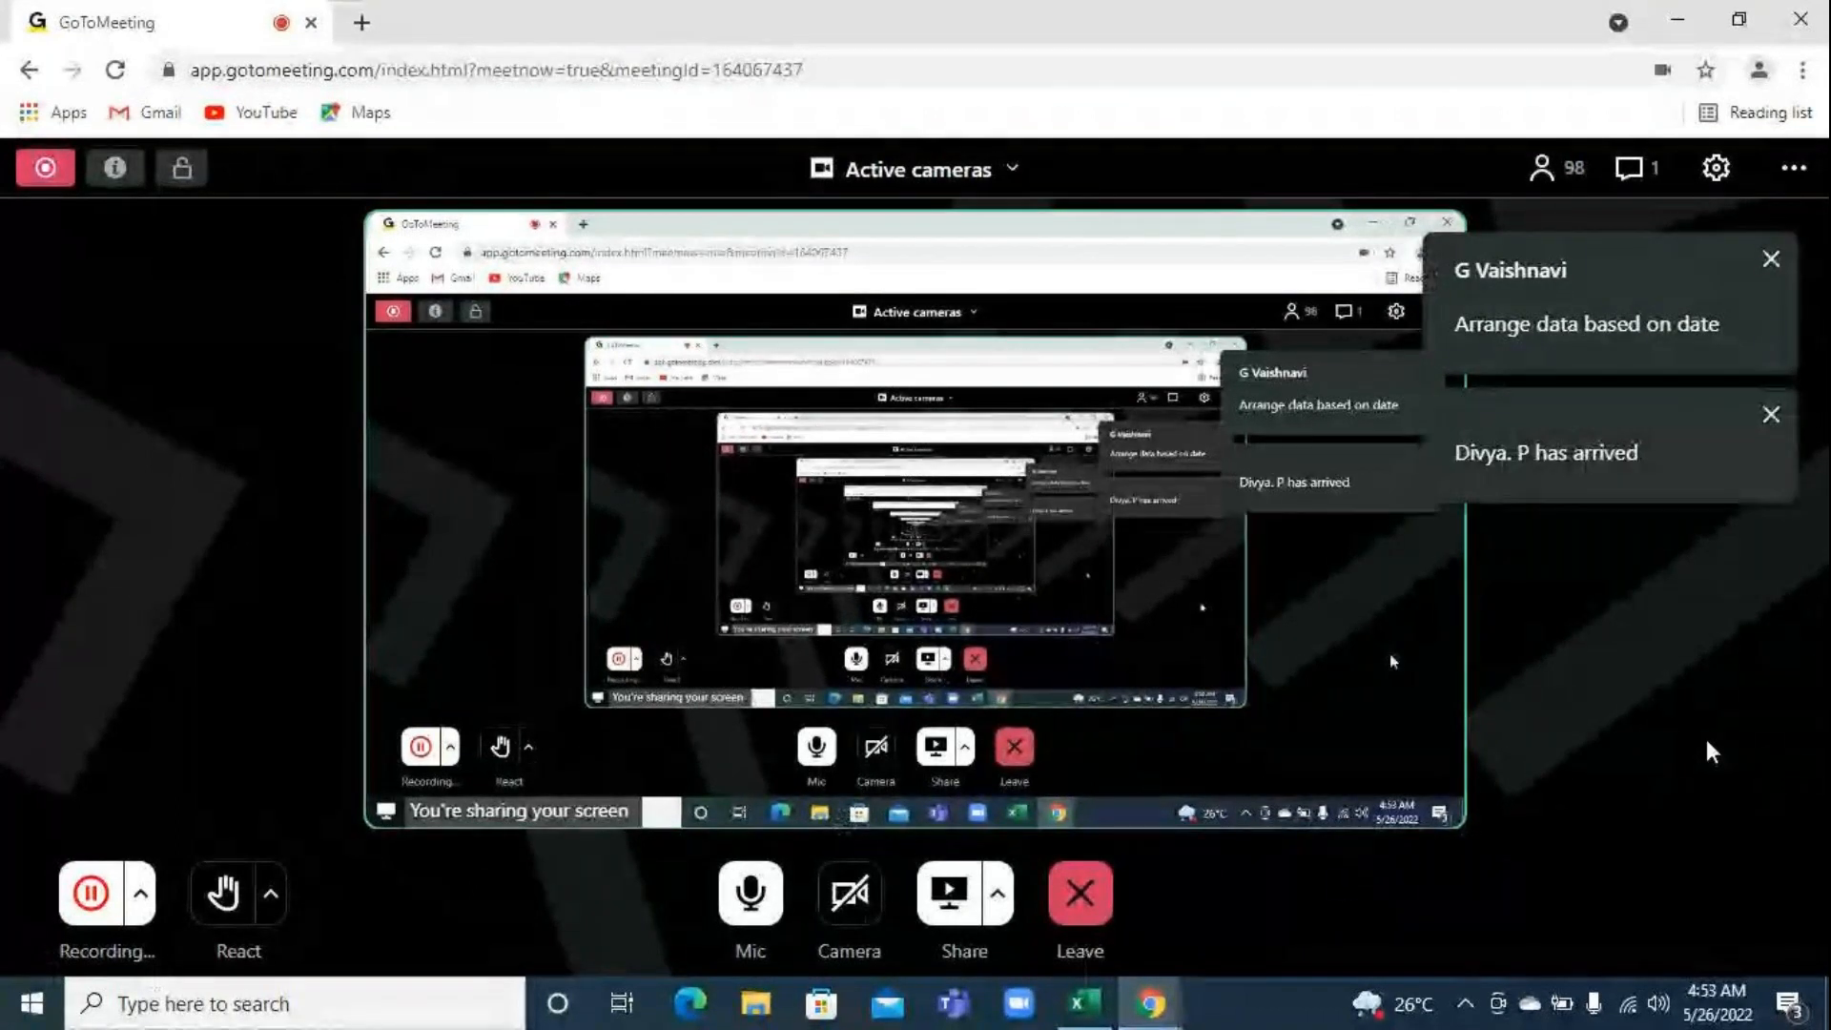
{"action": "left_click", "coordinate": [1638, 170]}
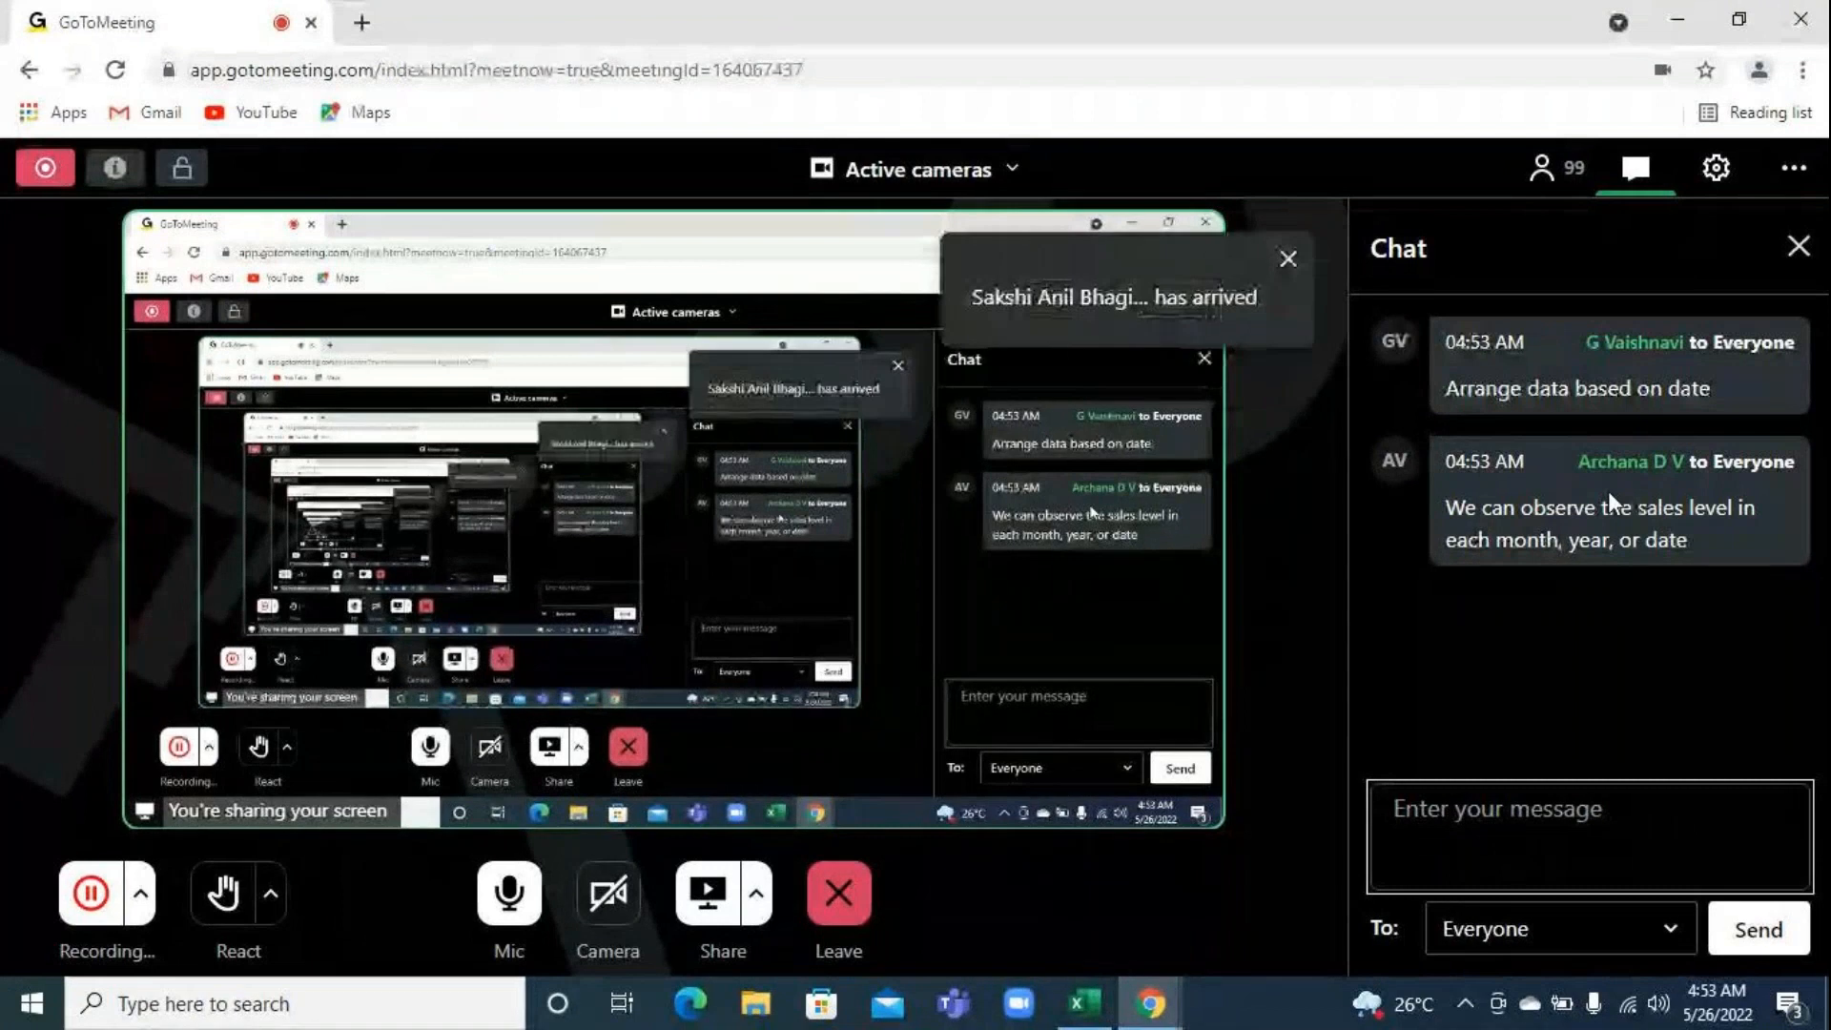
{"action": "left_click", "coordinate": [1090, 1005]}
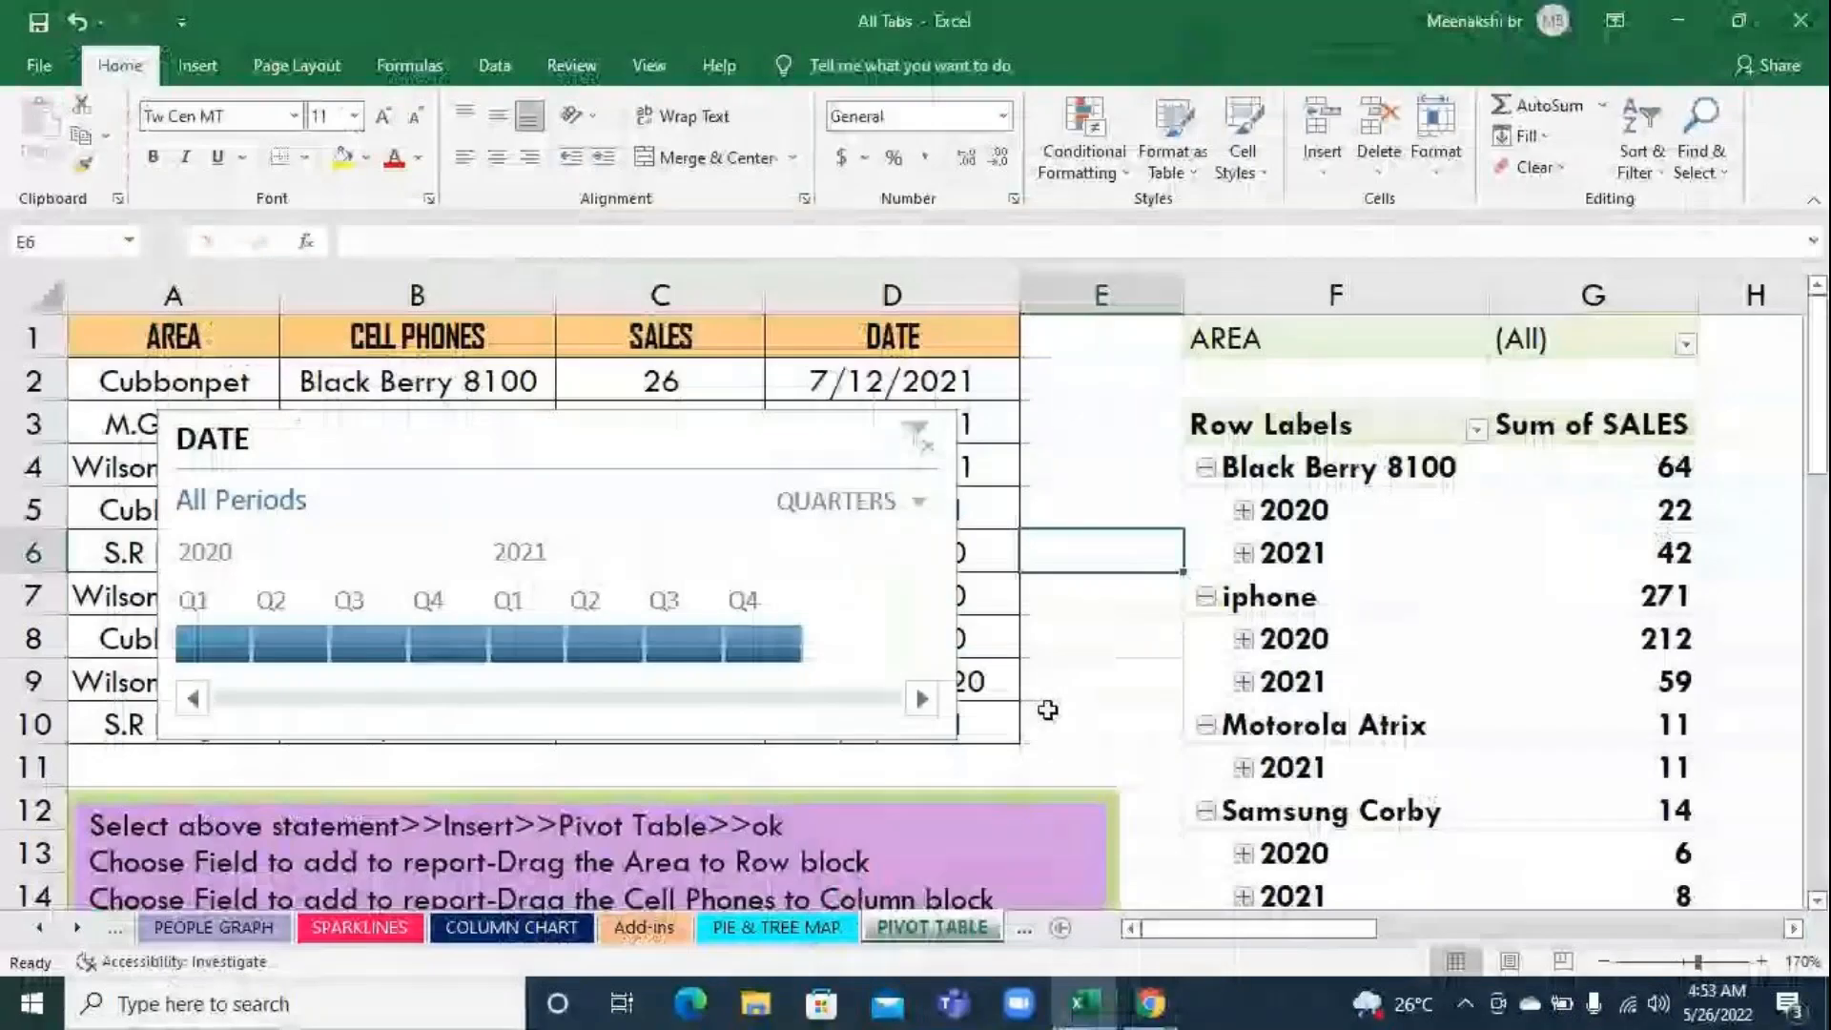
Insert a screenshot of the GoToMeeting browser window into the PIVOT TABLE sheet at cell H7
{"action": "left_click", "coordinate": [186, 71]}
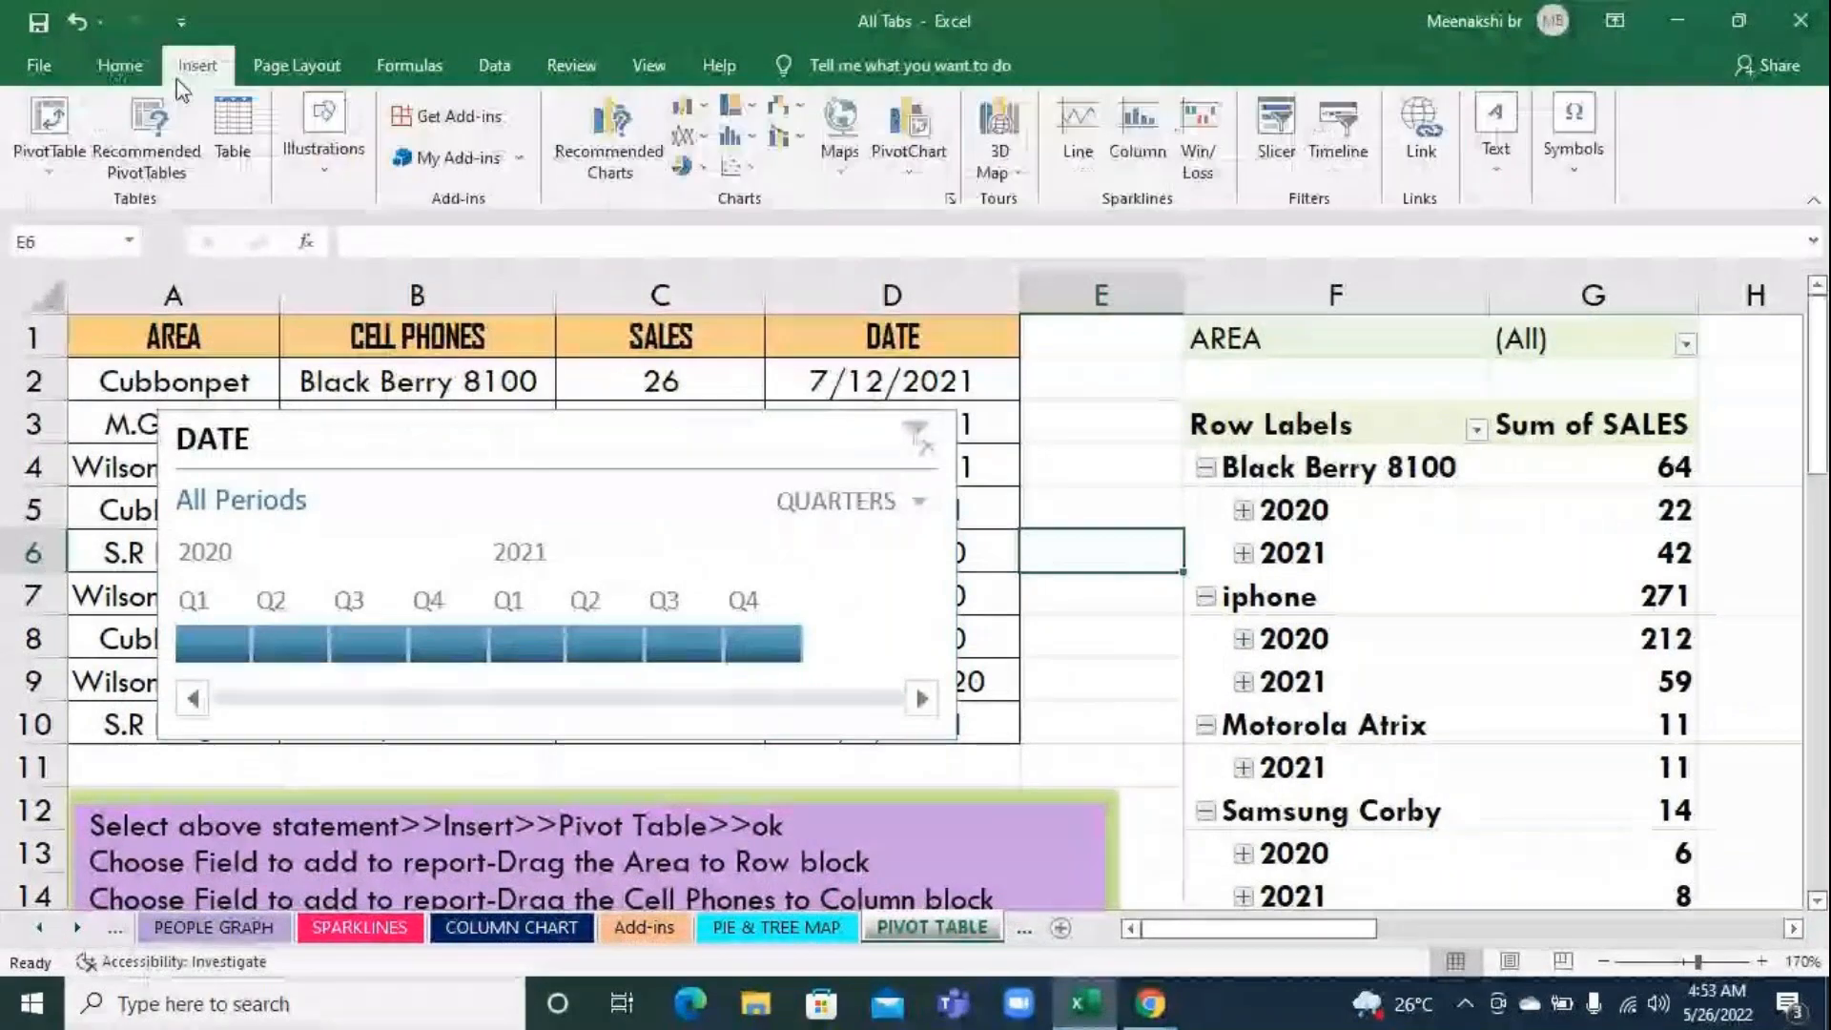
{"action": "left_click", "coordinate": [1765, 580]}
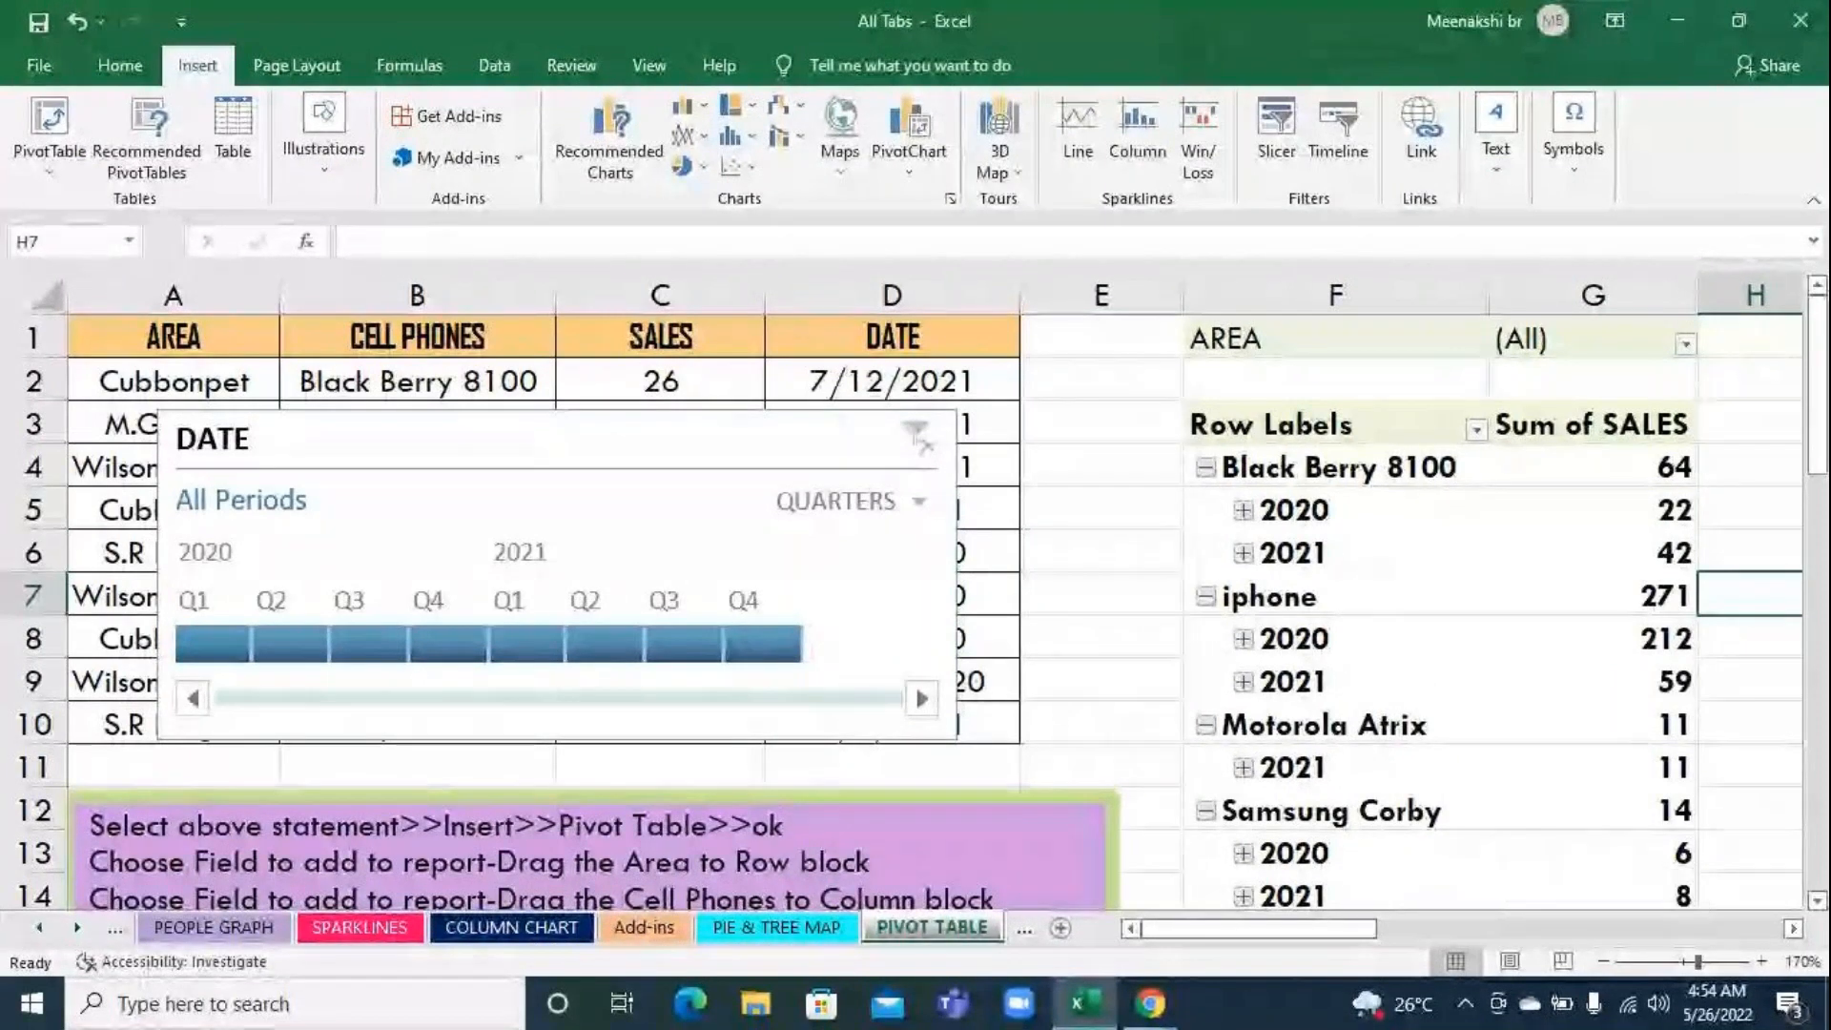
{"action": "left_click", "coordinate": [346, 190]}
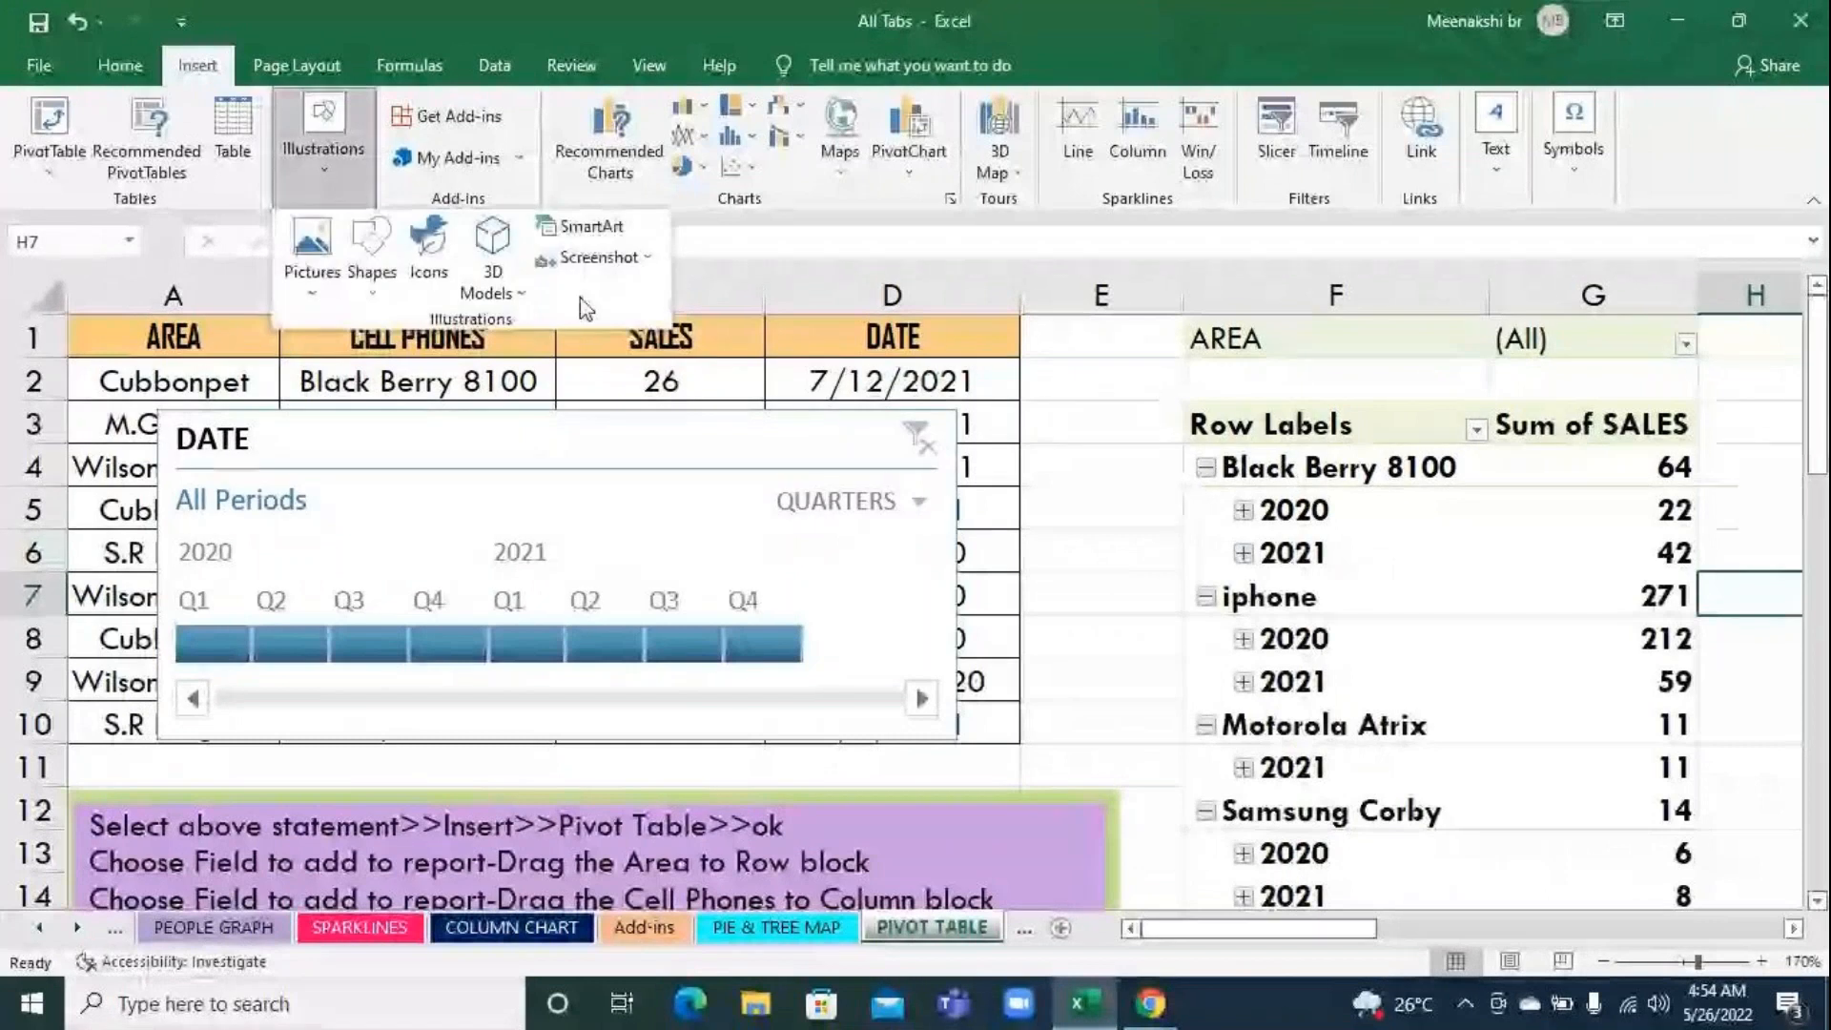
{"action": "left_click", "coordinate": [623, 257]}
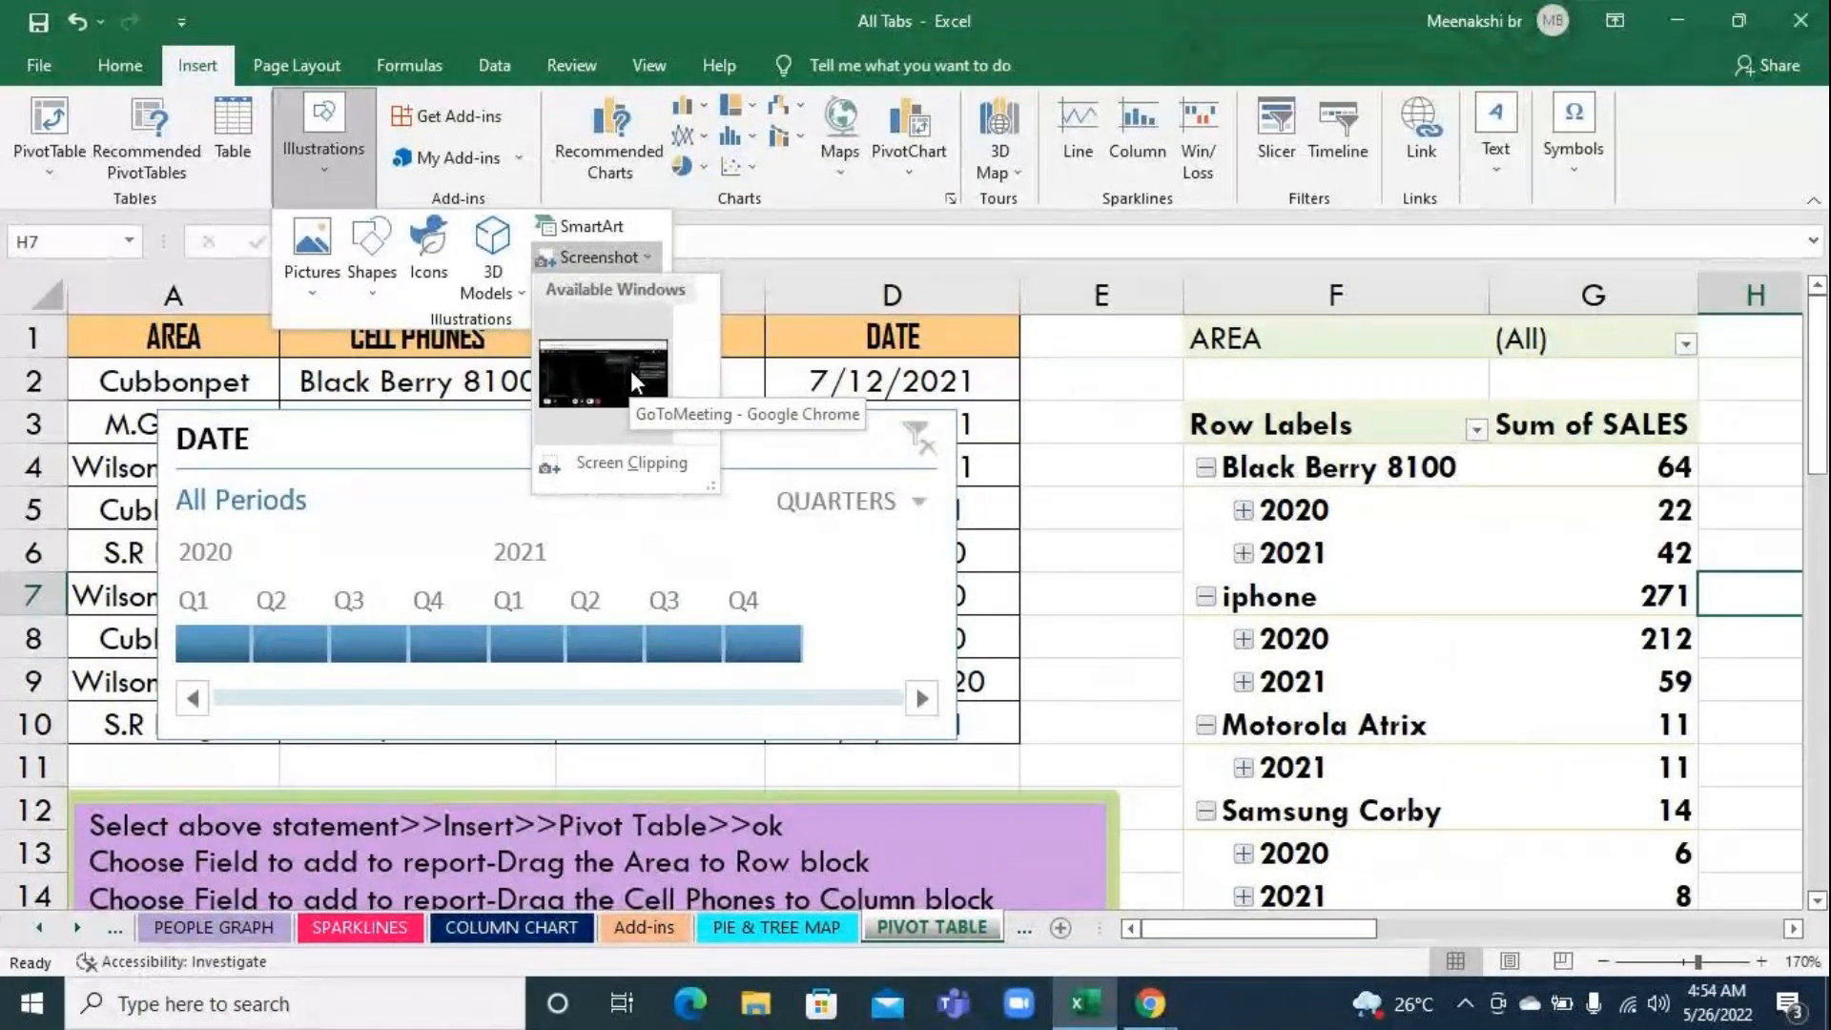
{"action": "left_click", "coordinate": [631, 373]}
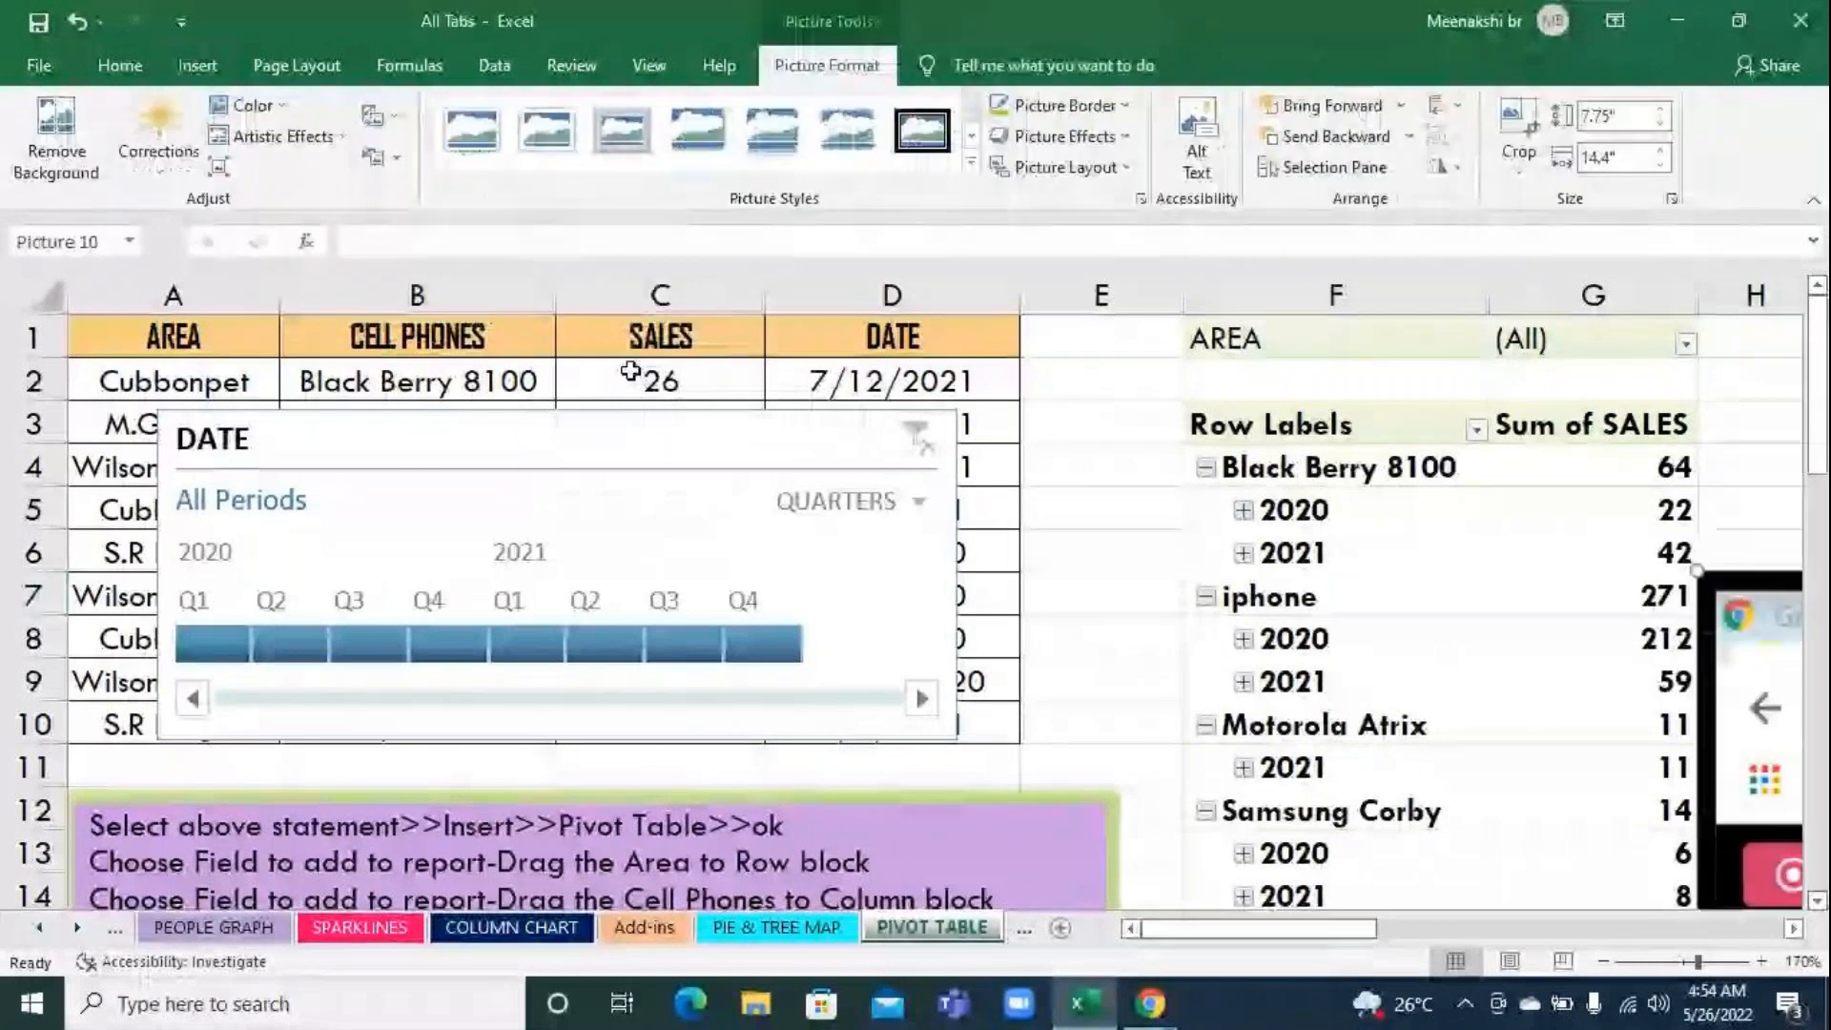
Reposition the inserted screenshot, shrink it to about 2.83" high by 5.2" wide, and delete it from the sheet
{"action": "left_click_drag", "start_coordinate": [1746, 599], "coordinate": [589, 377]}
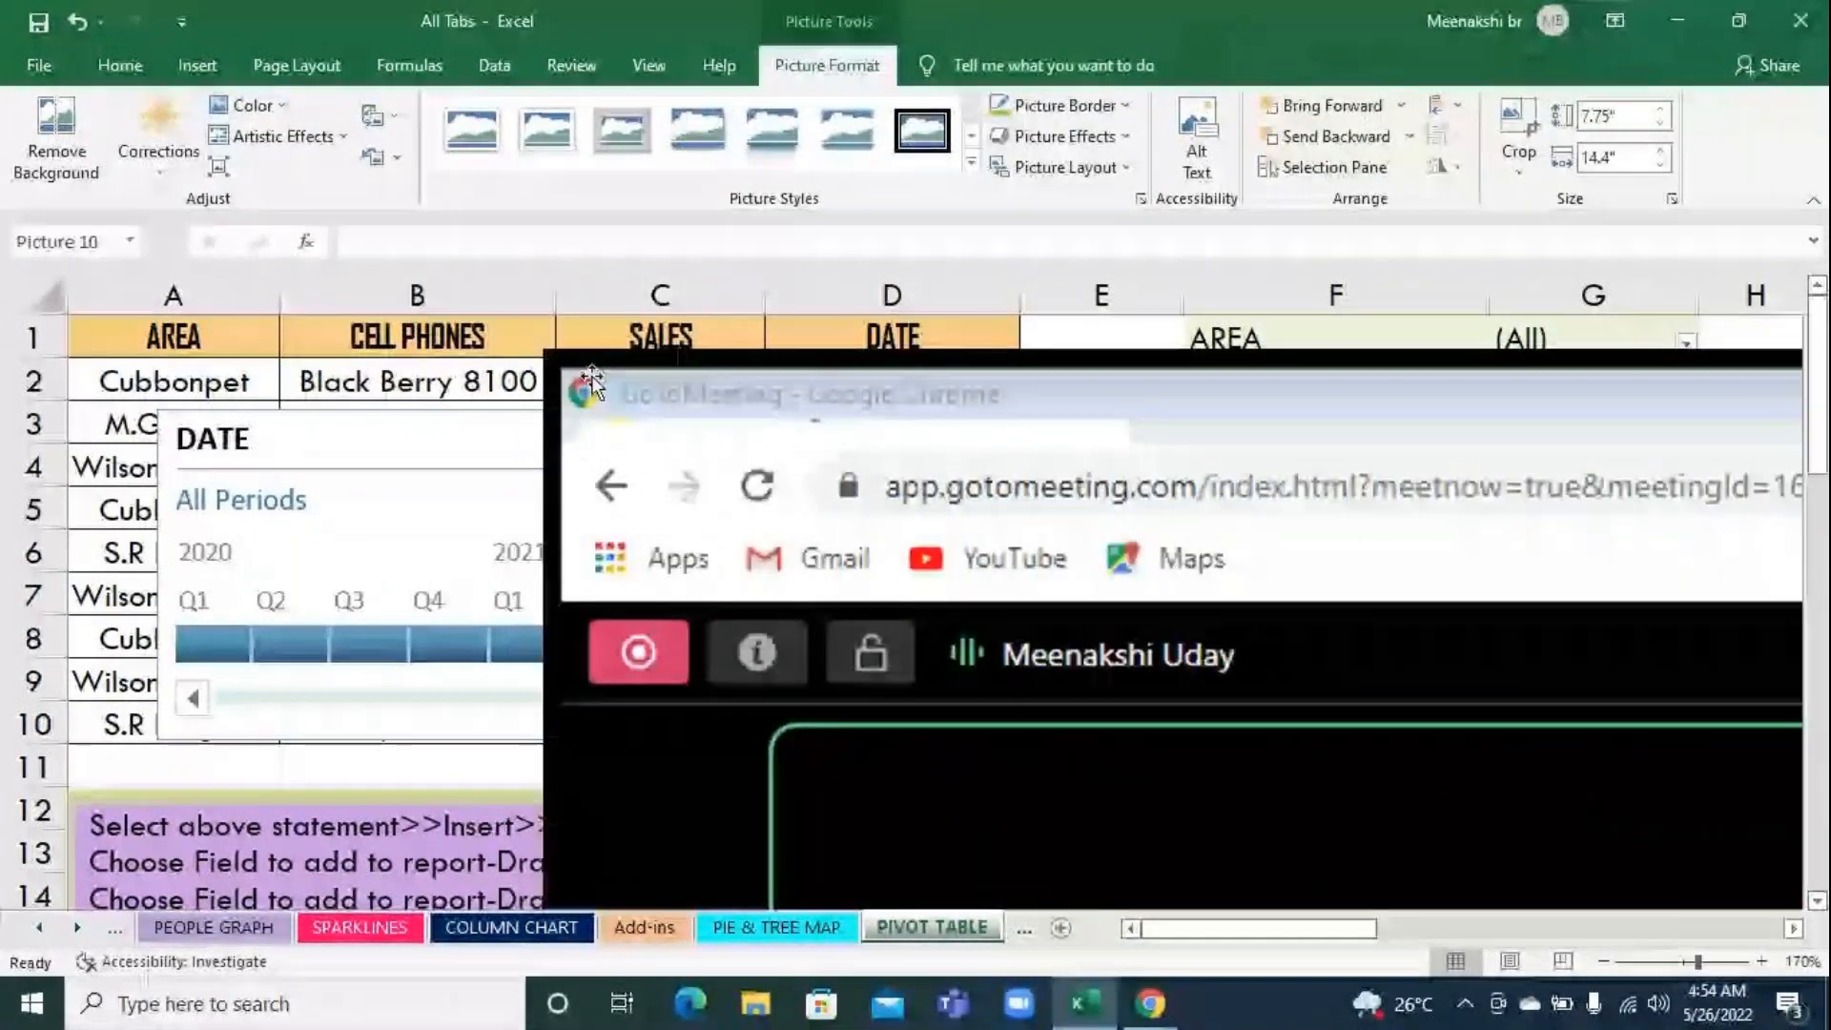
{"action": "scroll", "coordinate": [592, 566], "scroll_direction": "down", "scroll_amount": 6}
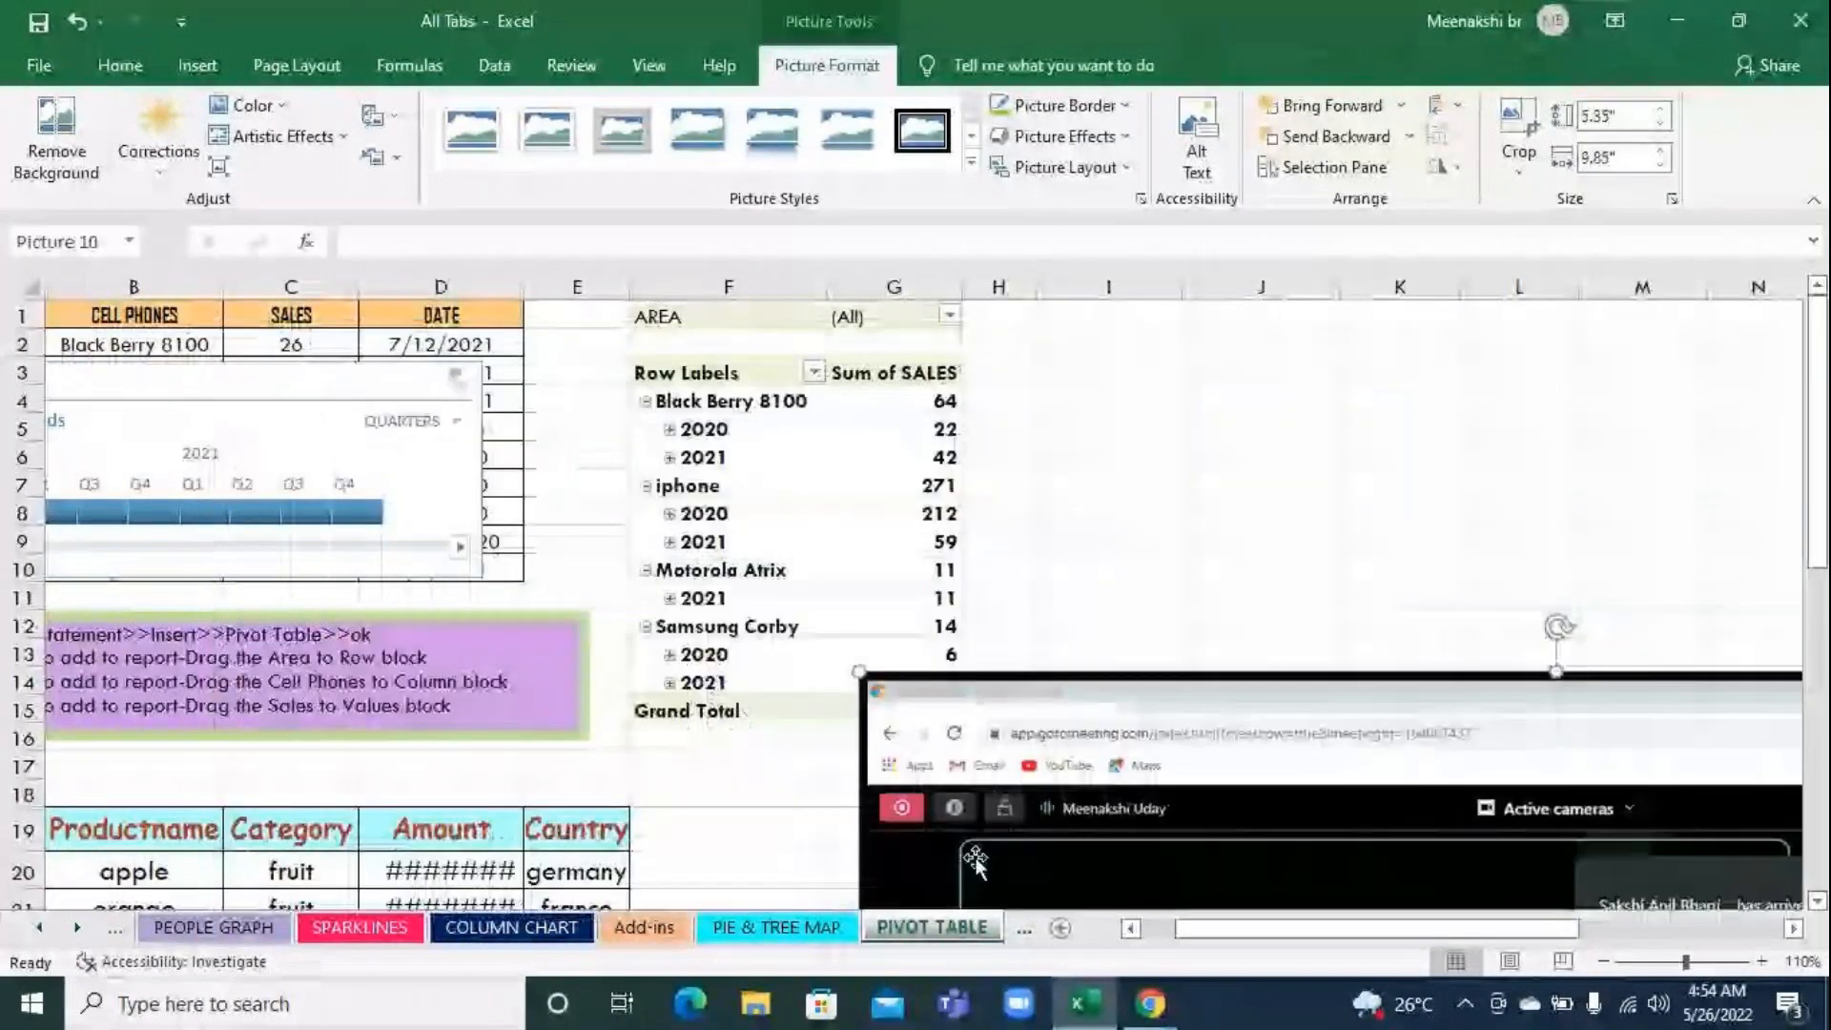
{"action": "left_click_drag", "start_coordinate": [858, 658], "coordinate": [1073, 782]}
{"action": "left_click_drag", "start_coordinate": [1196, 872], "coordinate": [630, 507]}
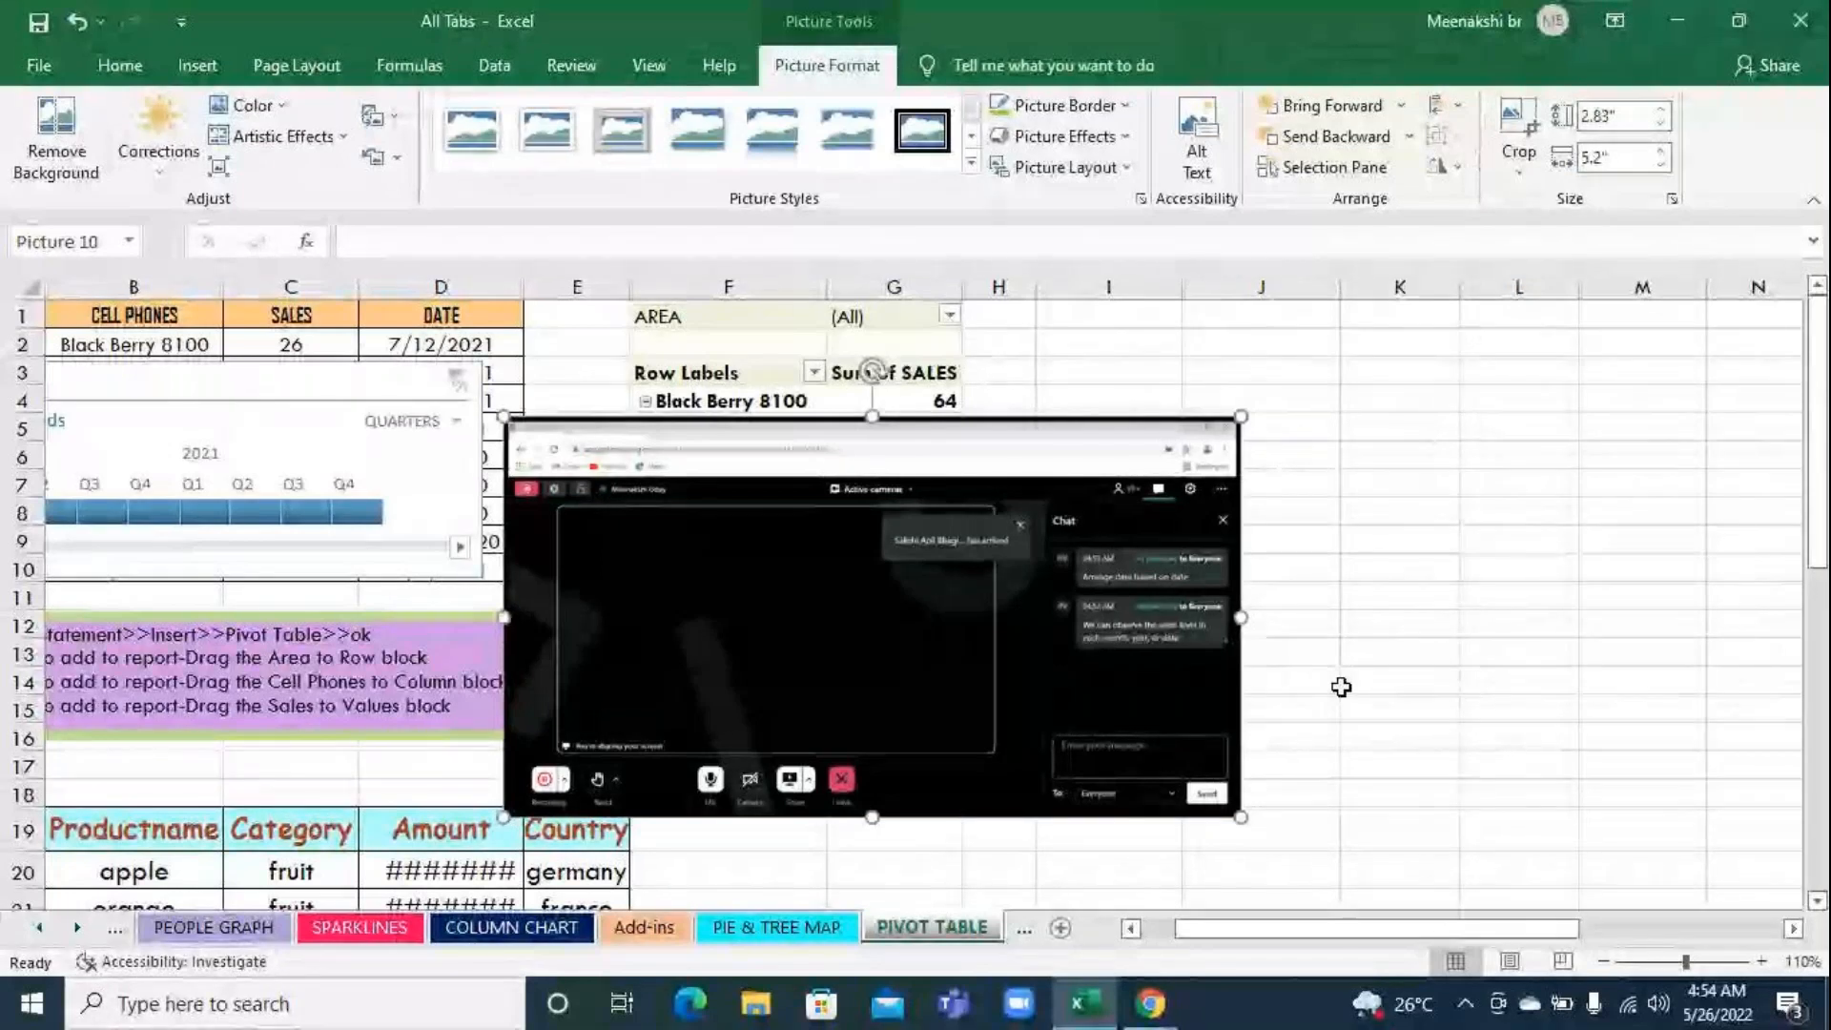
{"action": "key", "text": "Delete"}
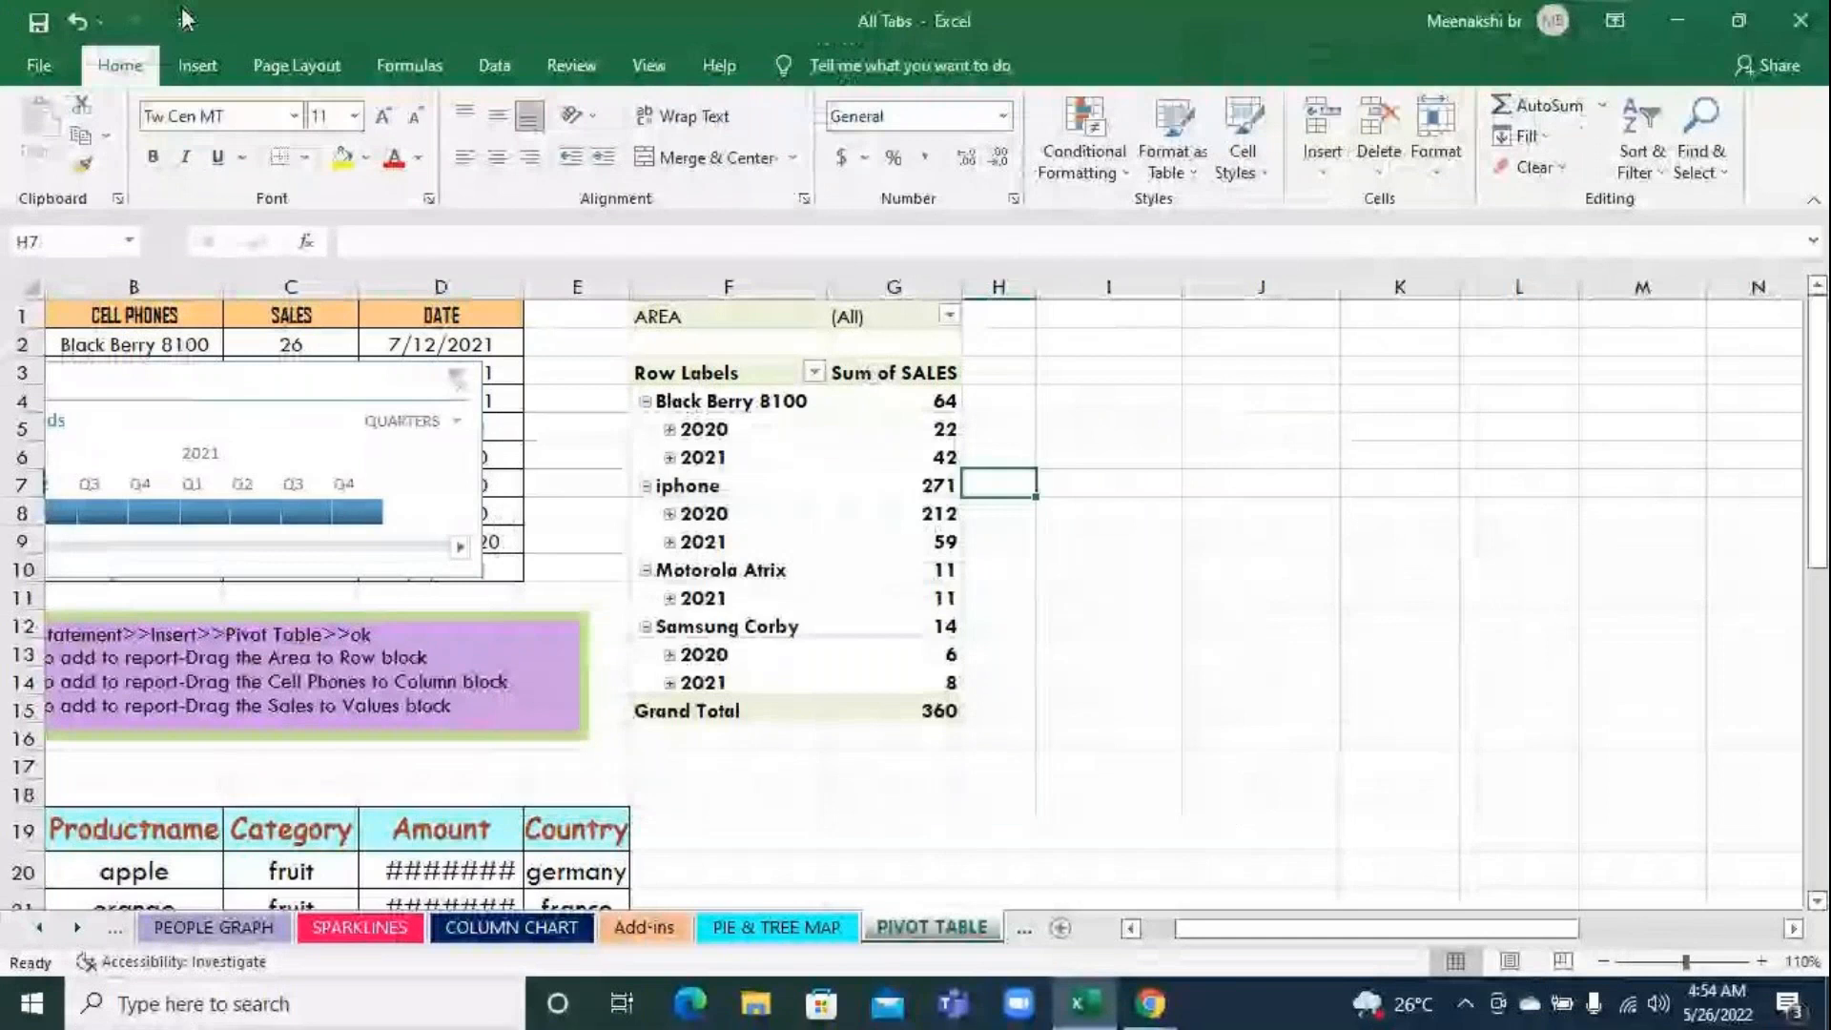
Insert a screen clipping of the GoToMeeting chat messages, about 3.19" by 3.64", and place it beside the pivot table over columns I to M
{"action": "left_click", "coordinate": [197, 64]}
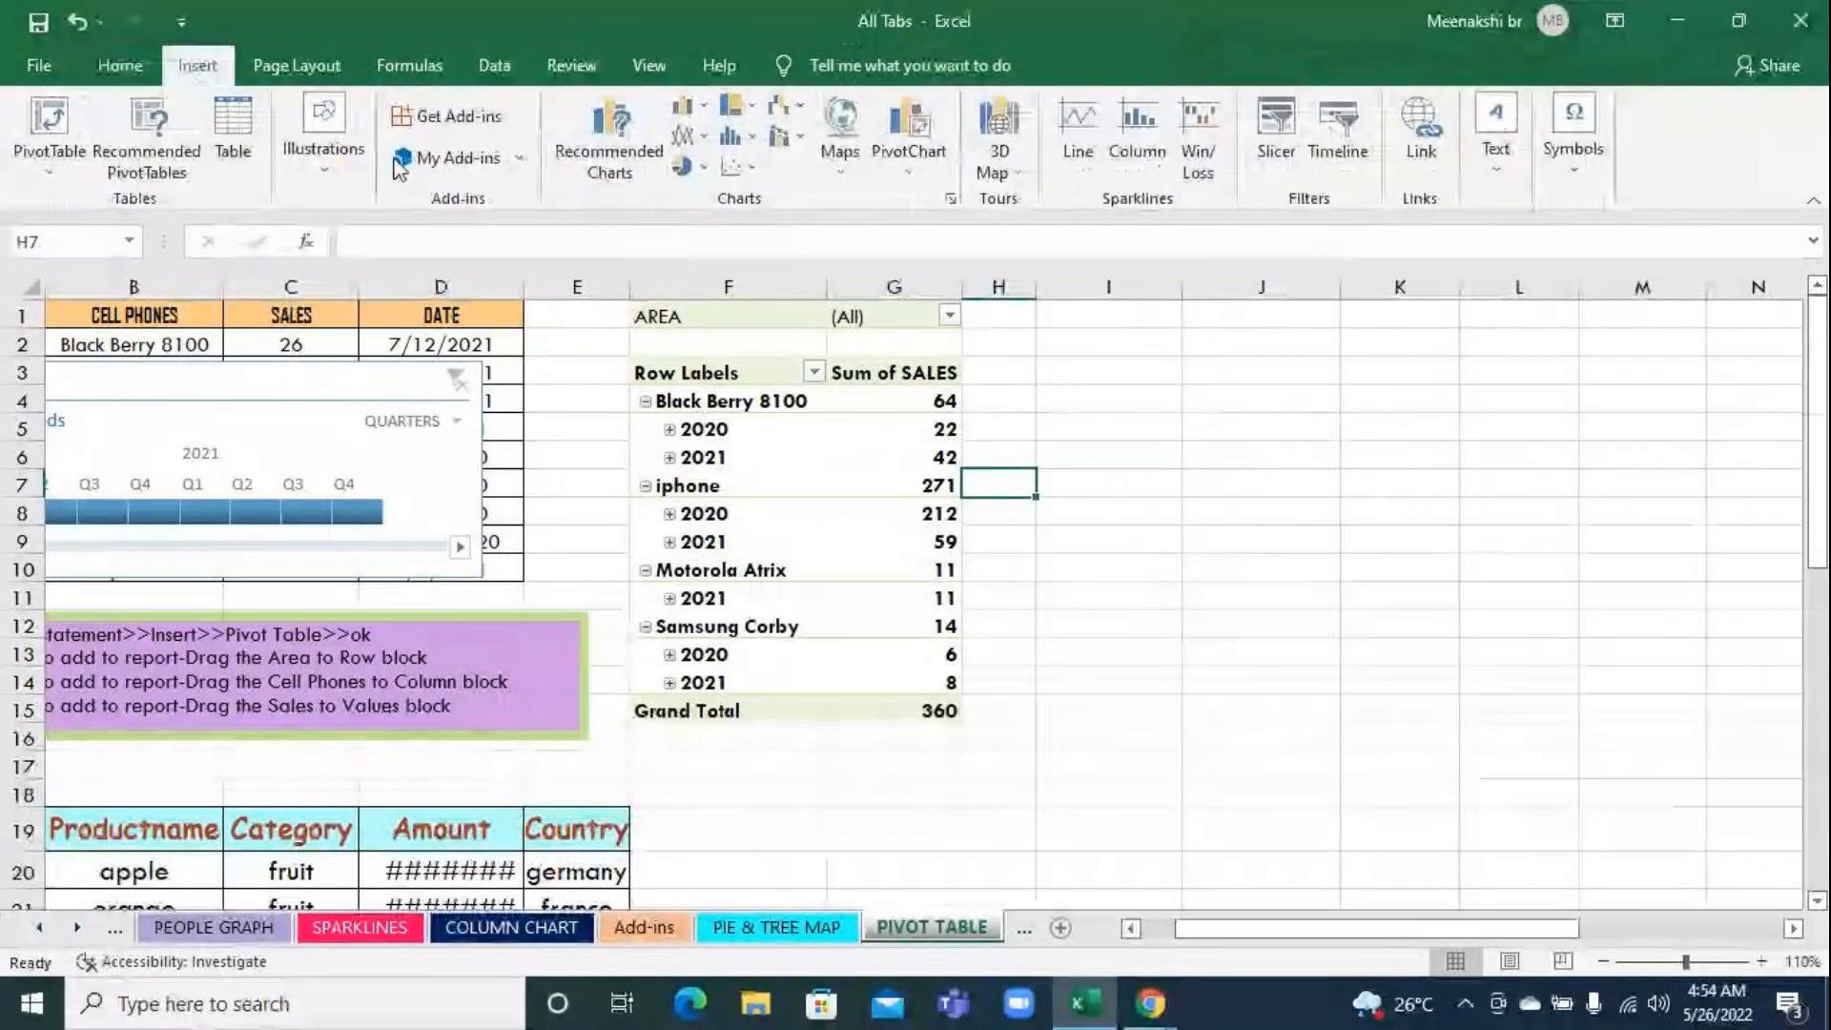
{"action": "left_click", "coordinate": [317, 168]}
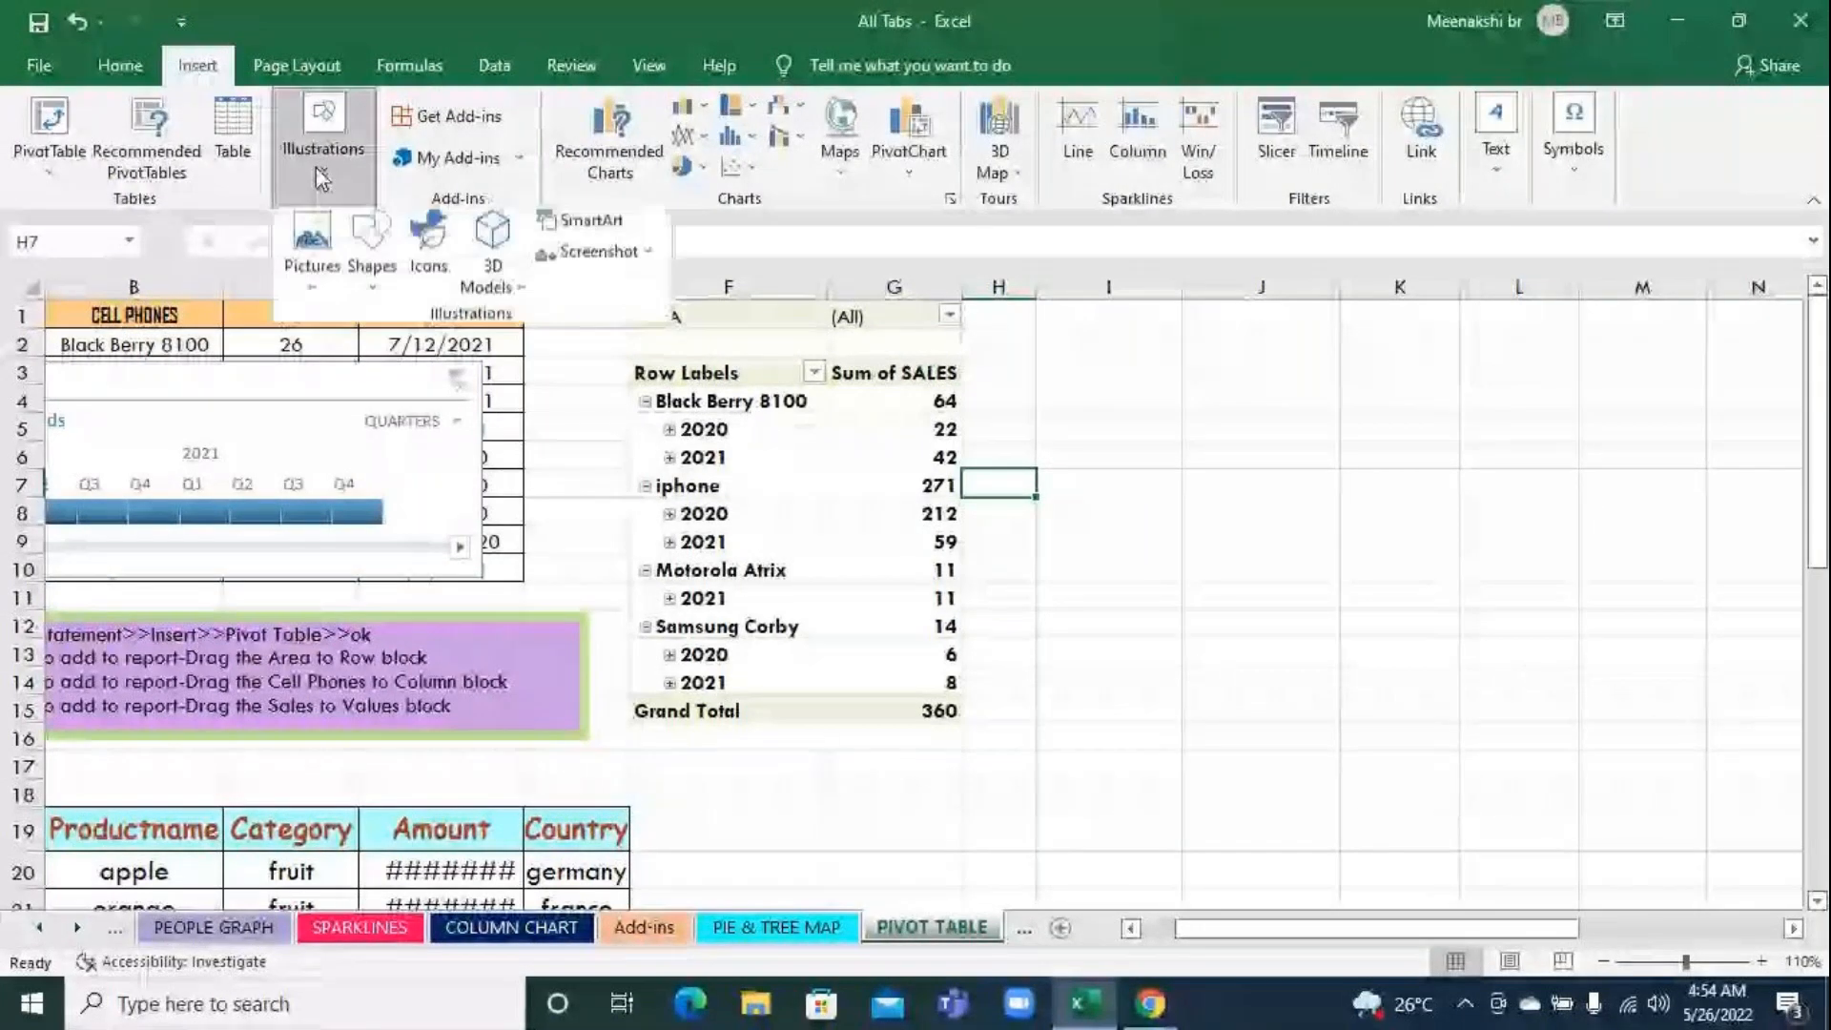
{"action": "left_click", "coordinate": [632, 259]}
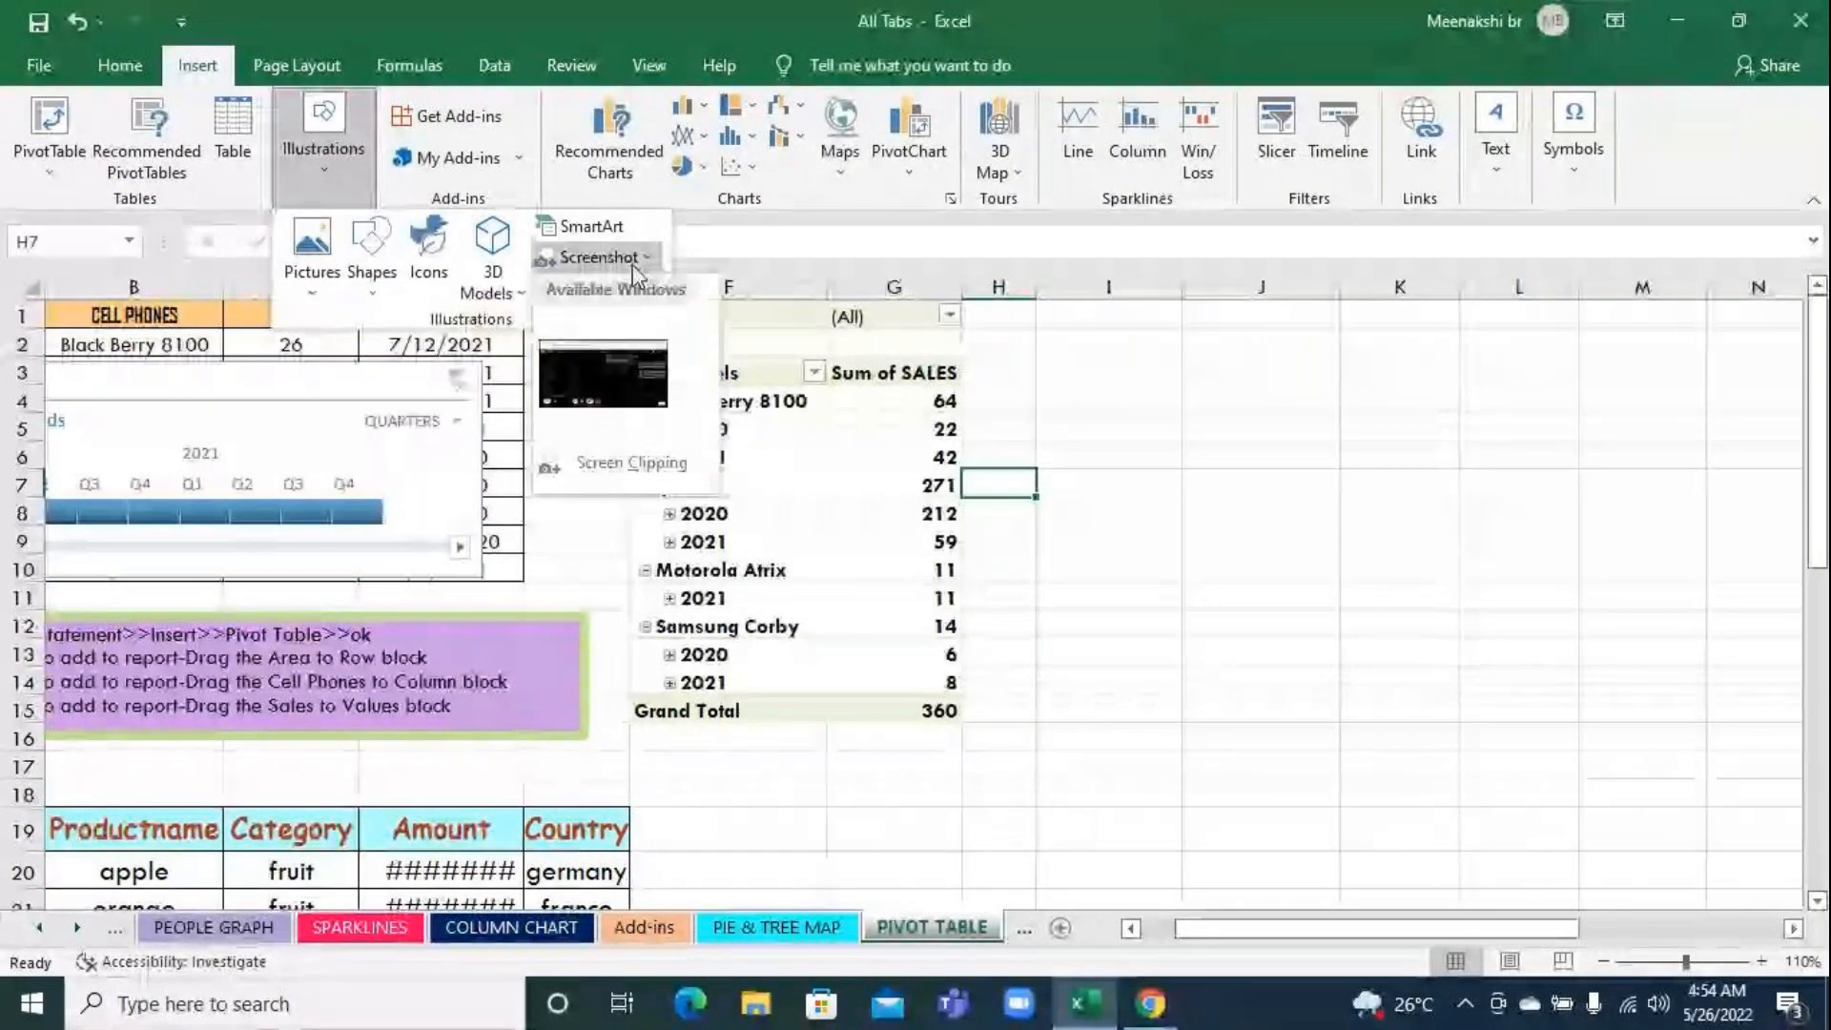
{"action": "left_click", "coordinate": [633, 464]}
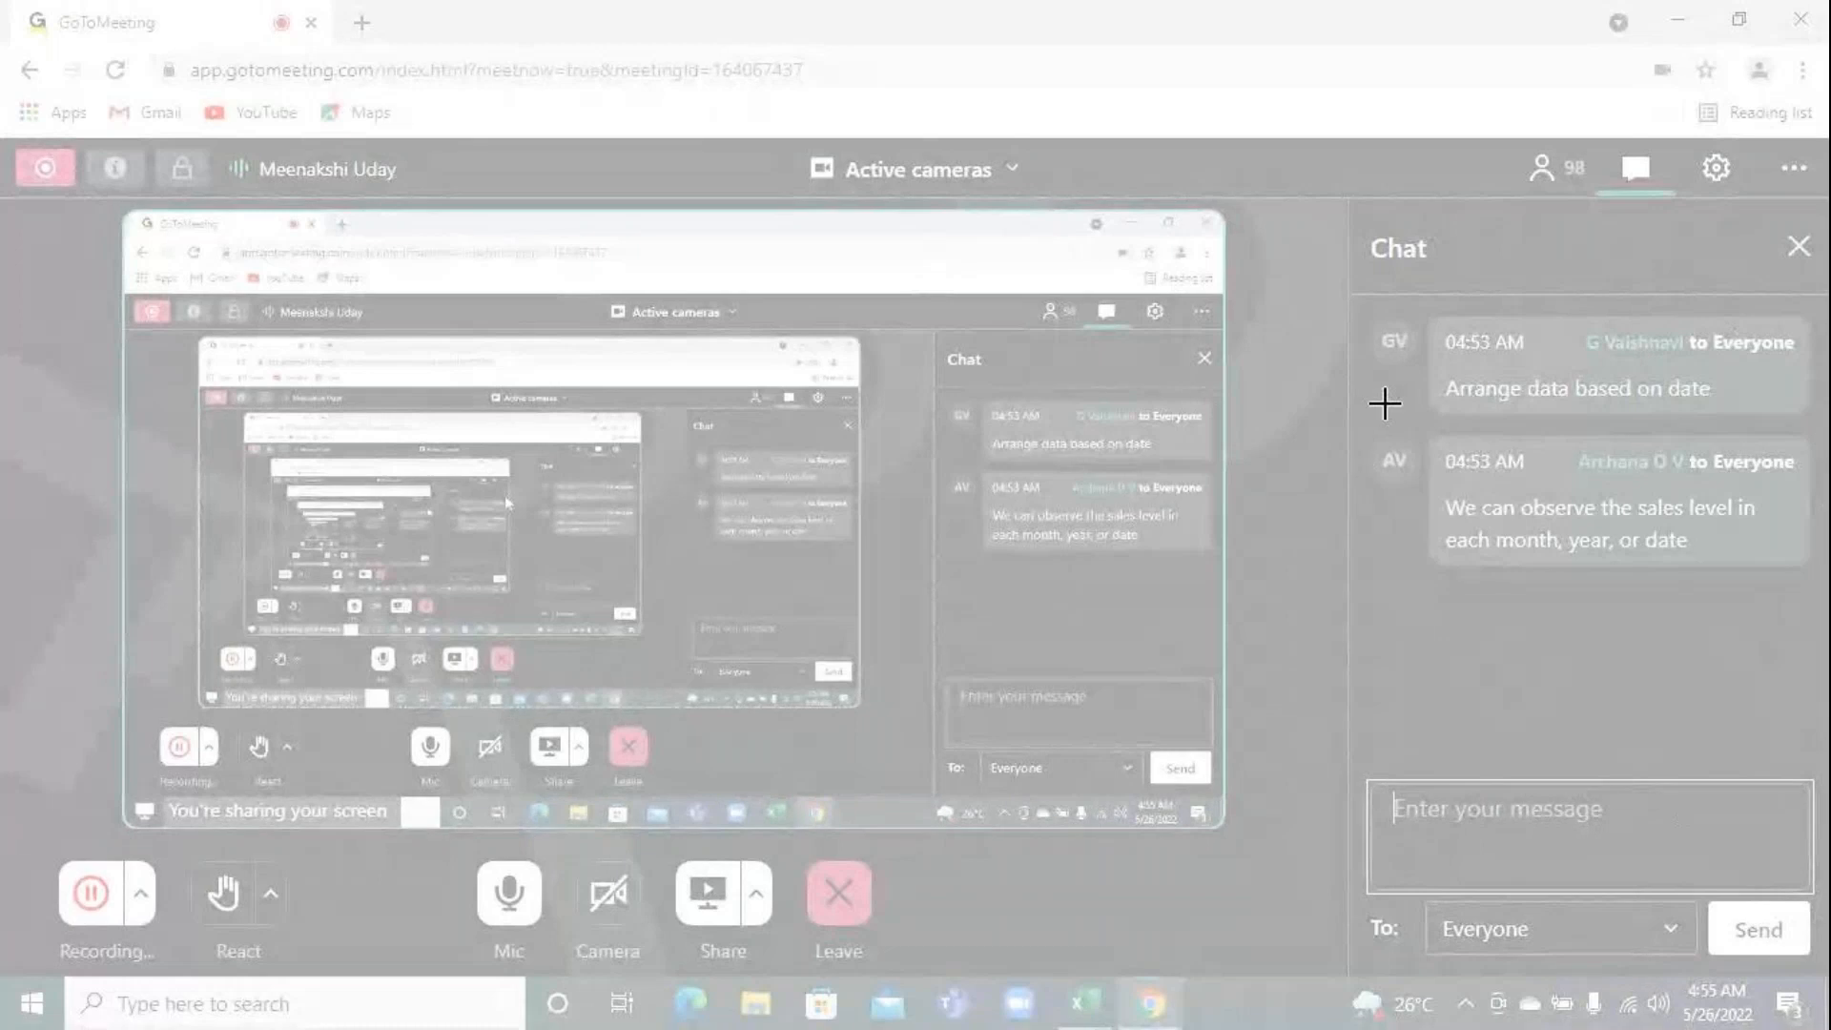
{"action": "left_click_drag", "start_coordinate": [1360, 200], "coordinate": [1823, 614]}
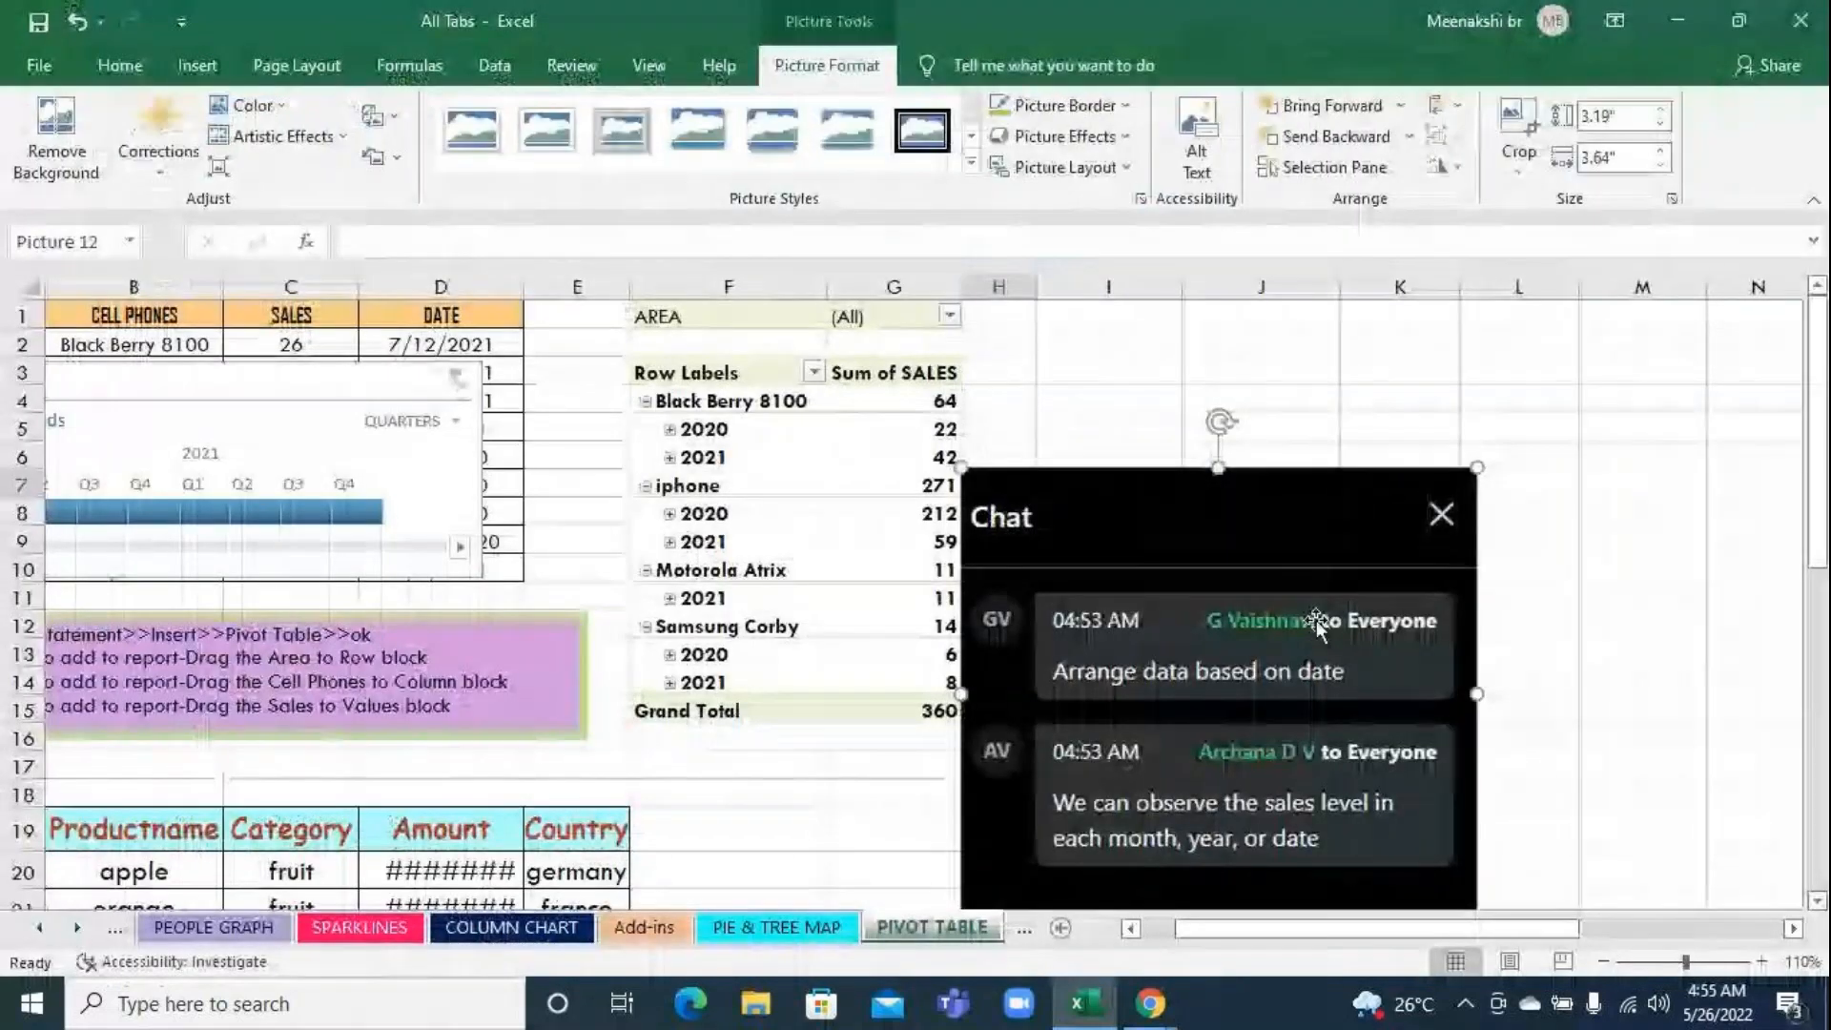
{"action": "left_click_drag", "start_coordinate": [1221, 593], "coordinate": [1392, 486]}
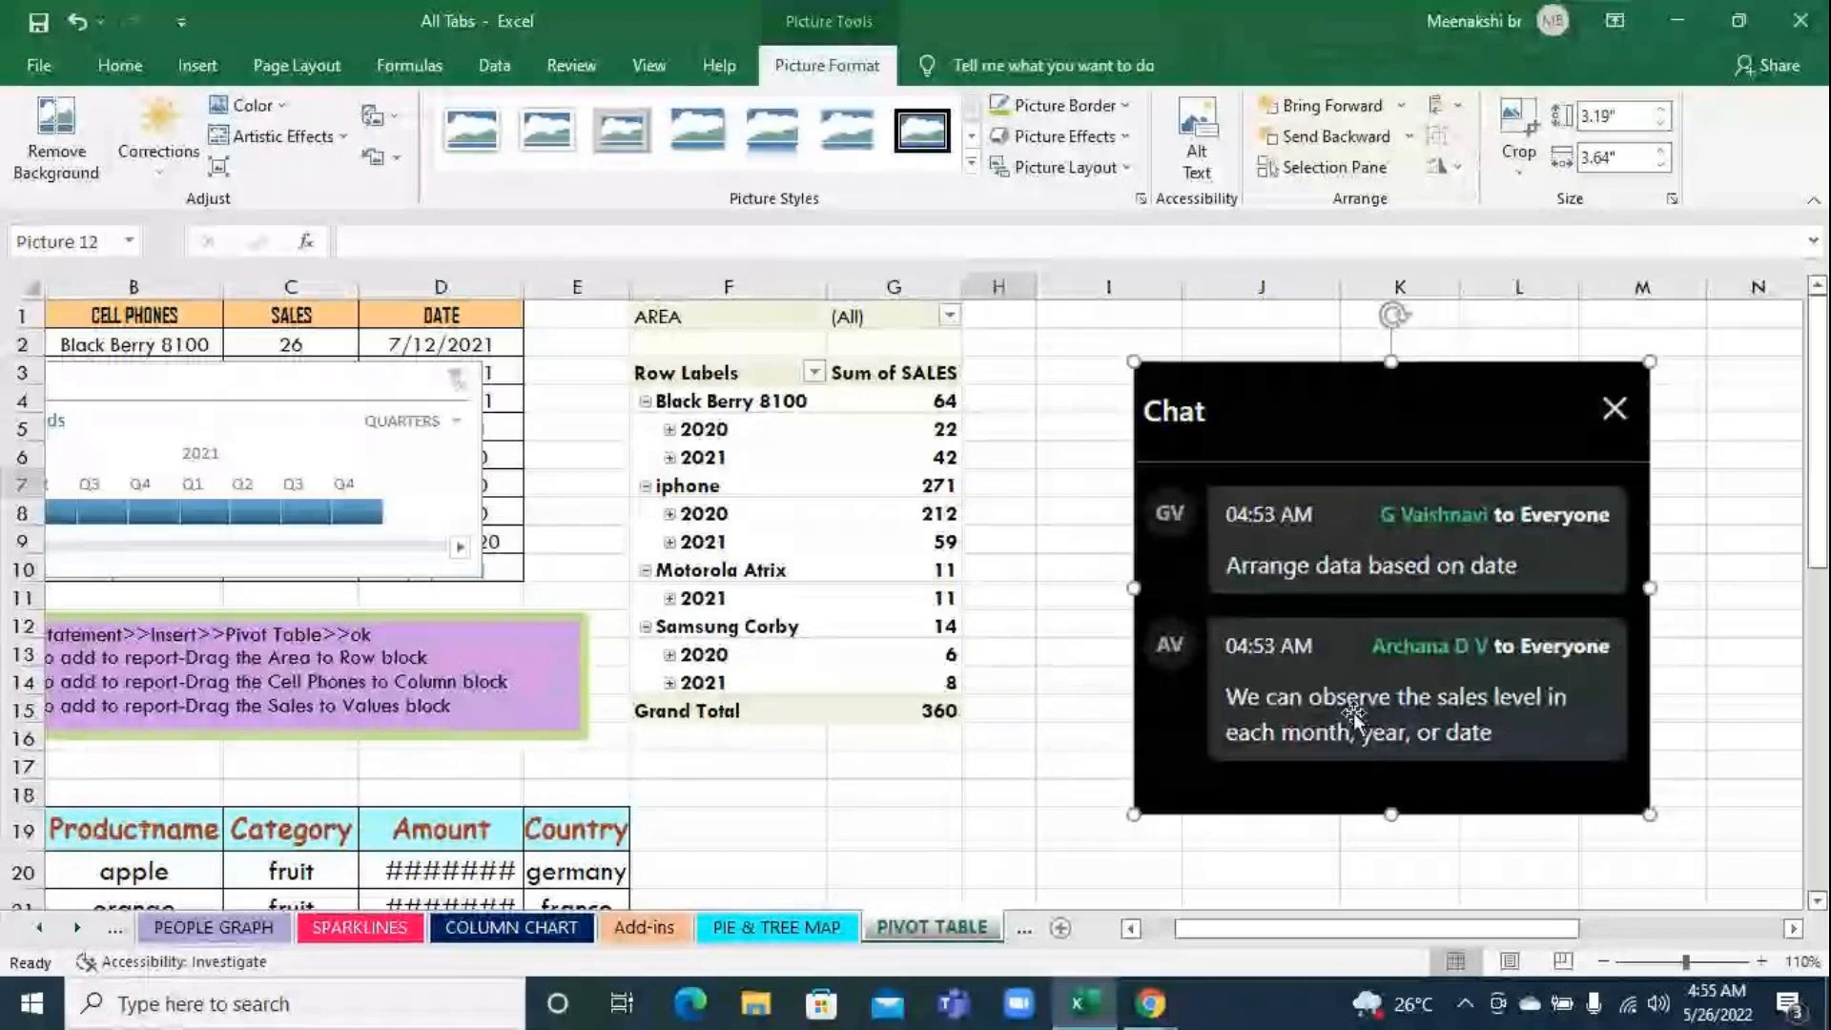
Switch back to the GoToMeeting browser window to check the meeting chat
{"action": "left_click", "coordinate": [1150, 1003]}
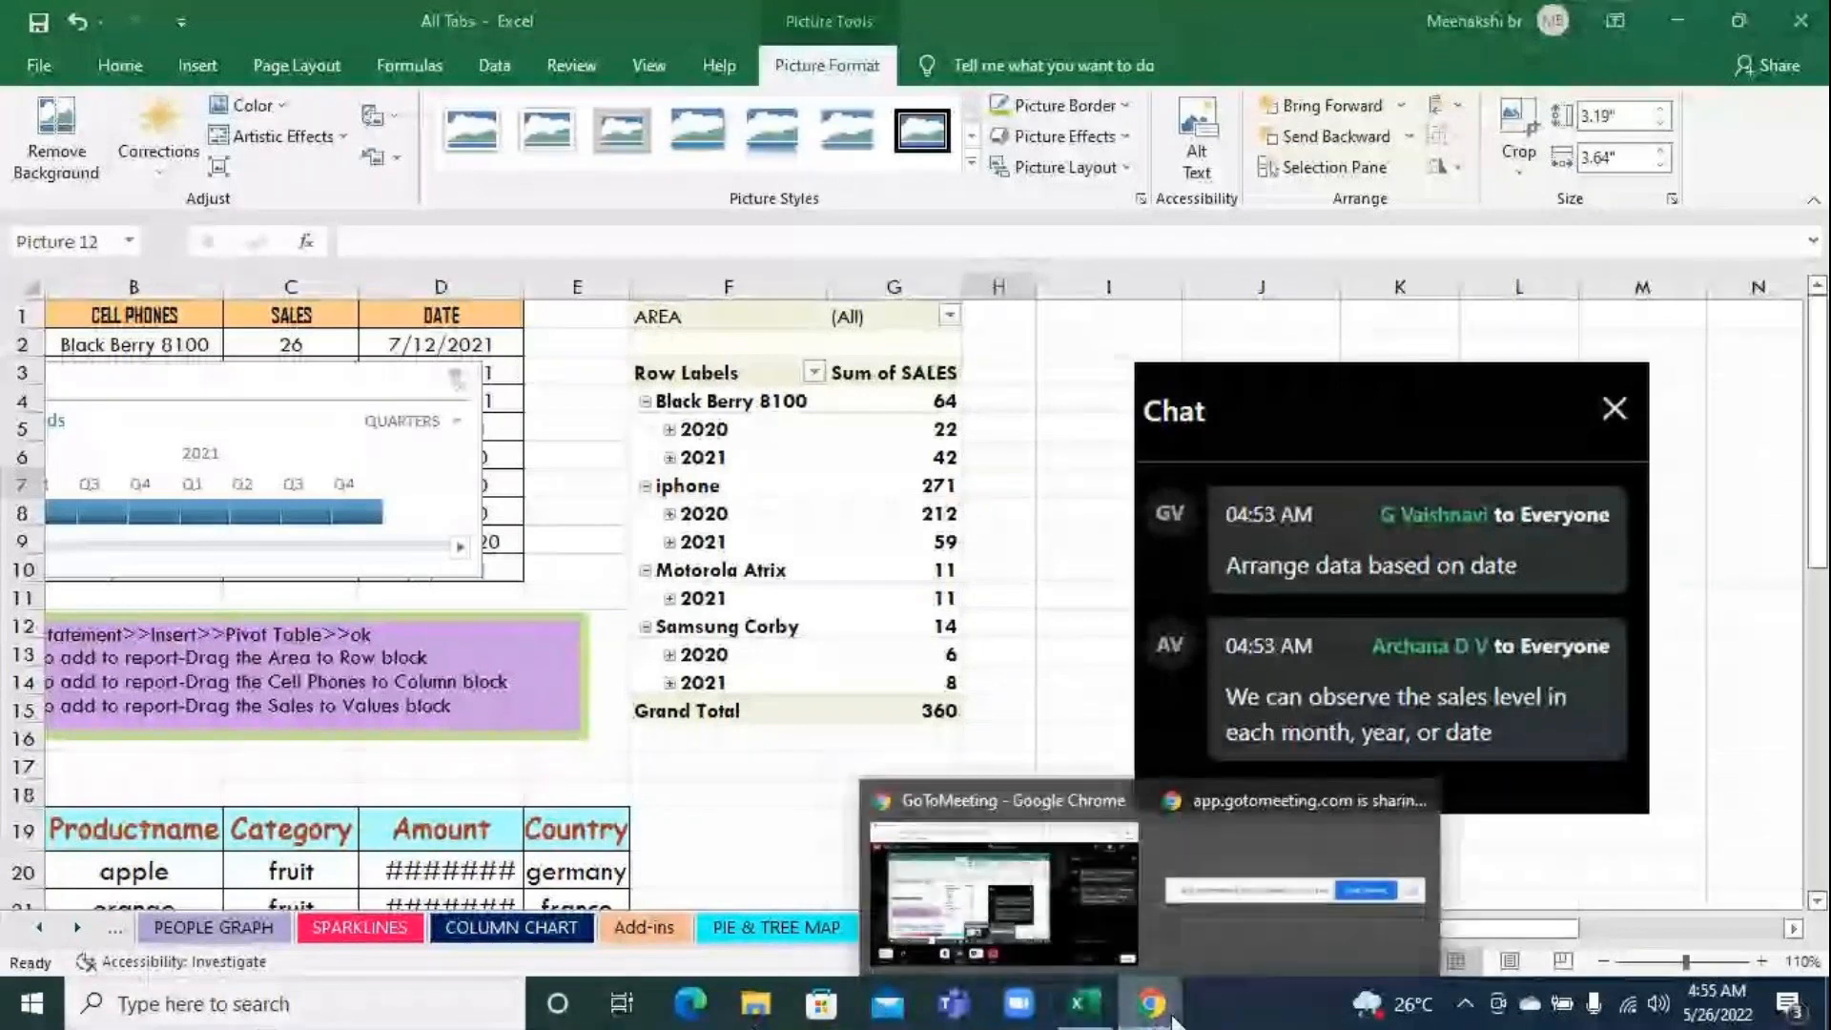
{"action": "left_click", "coordinate": [1089, 924]}
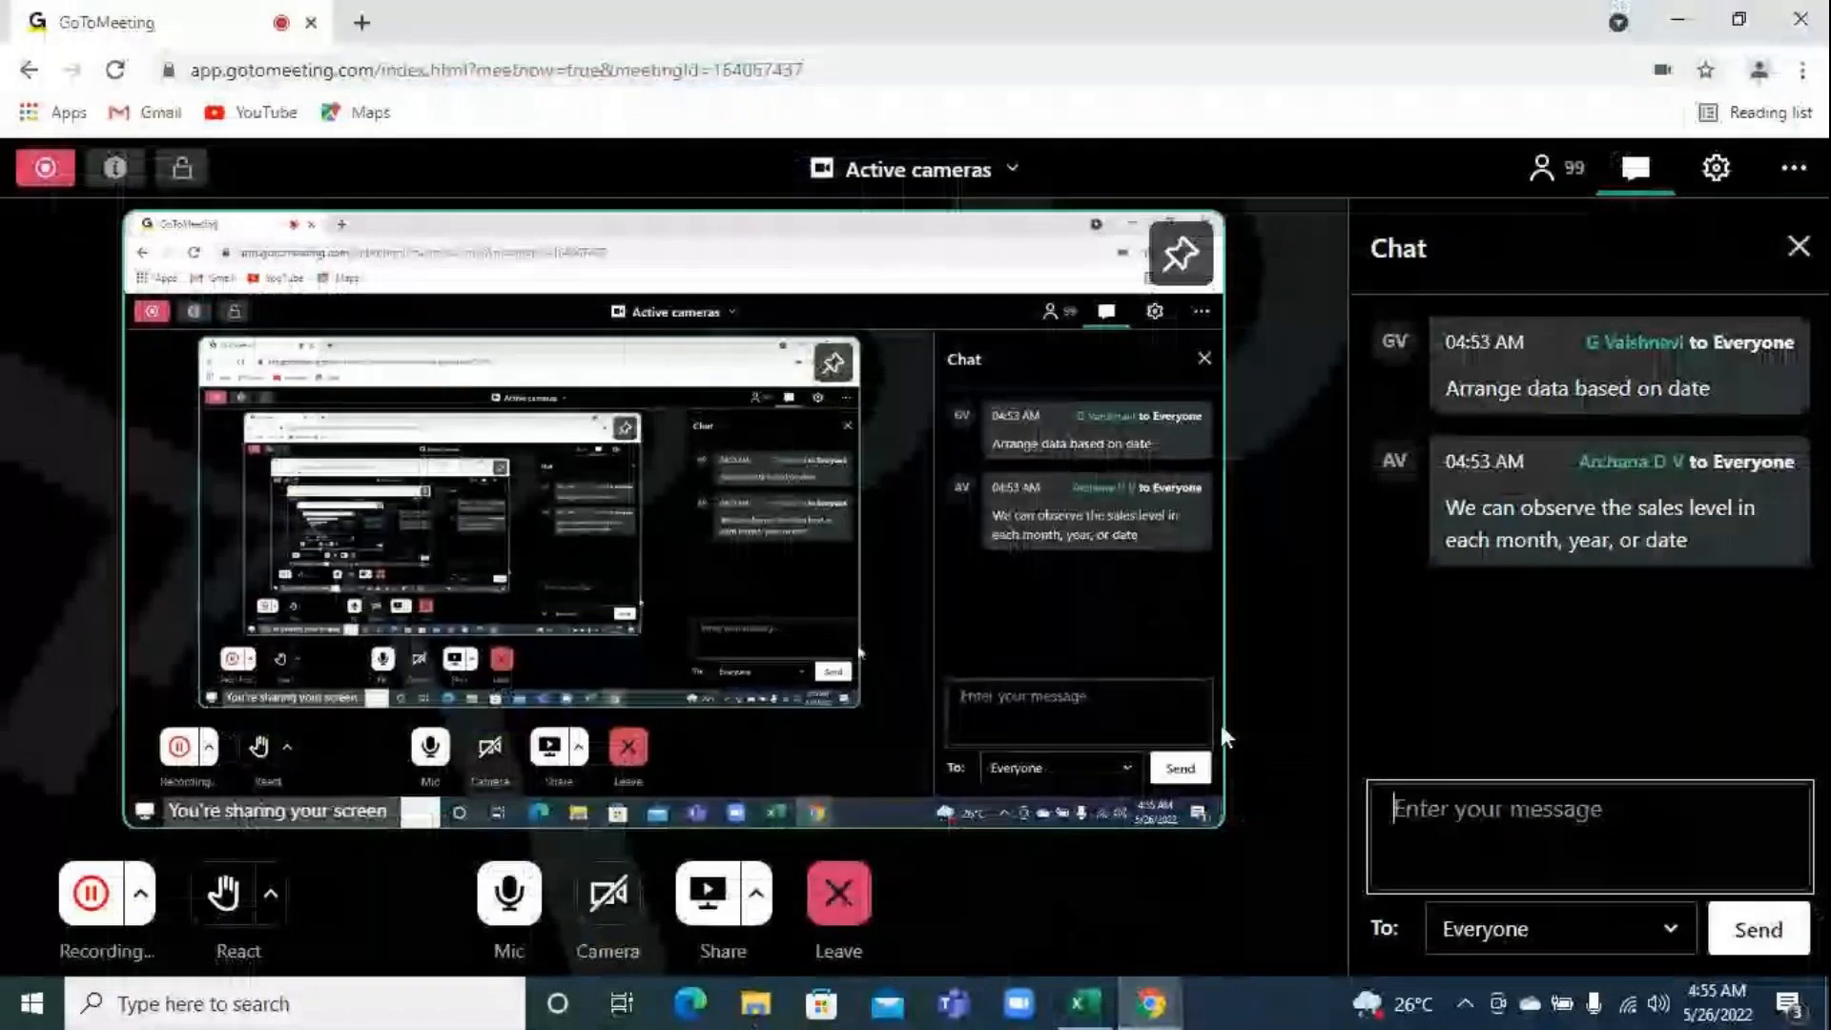
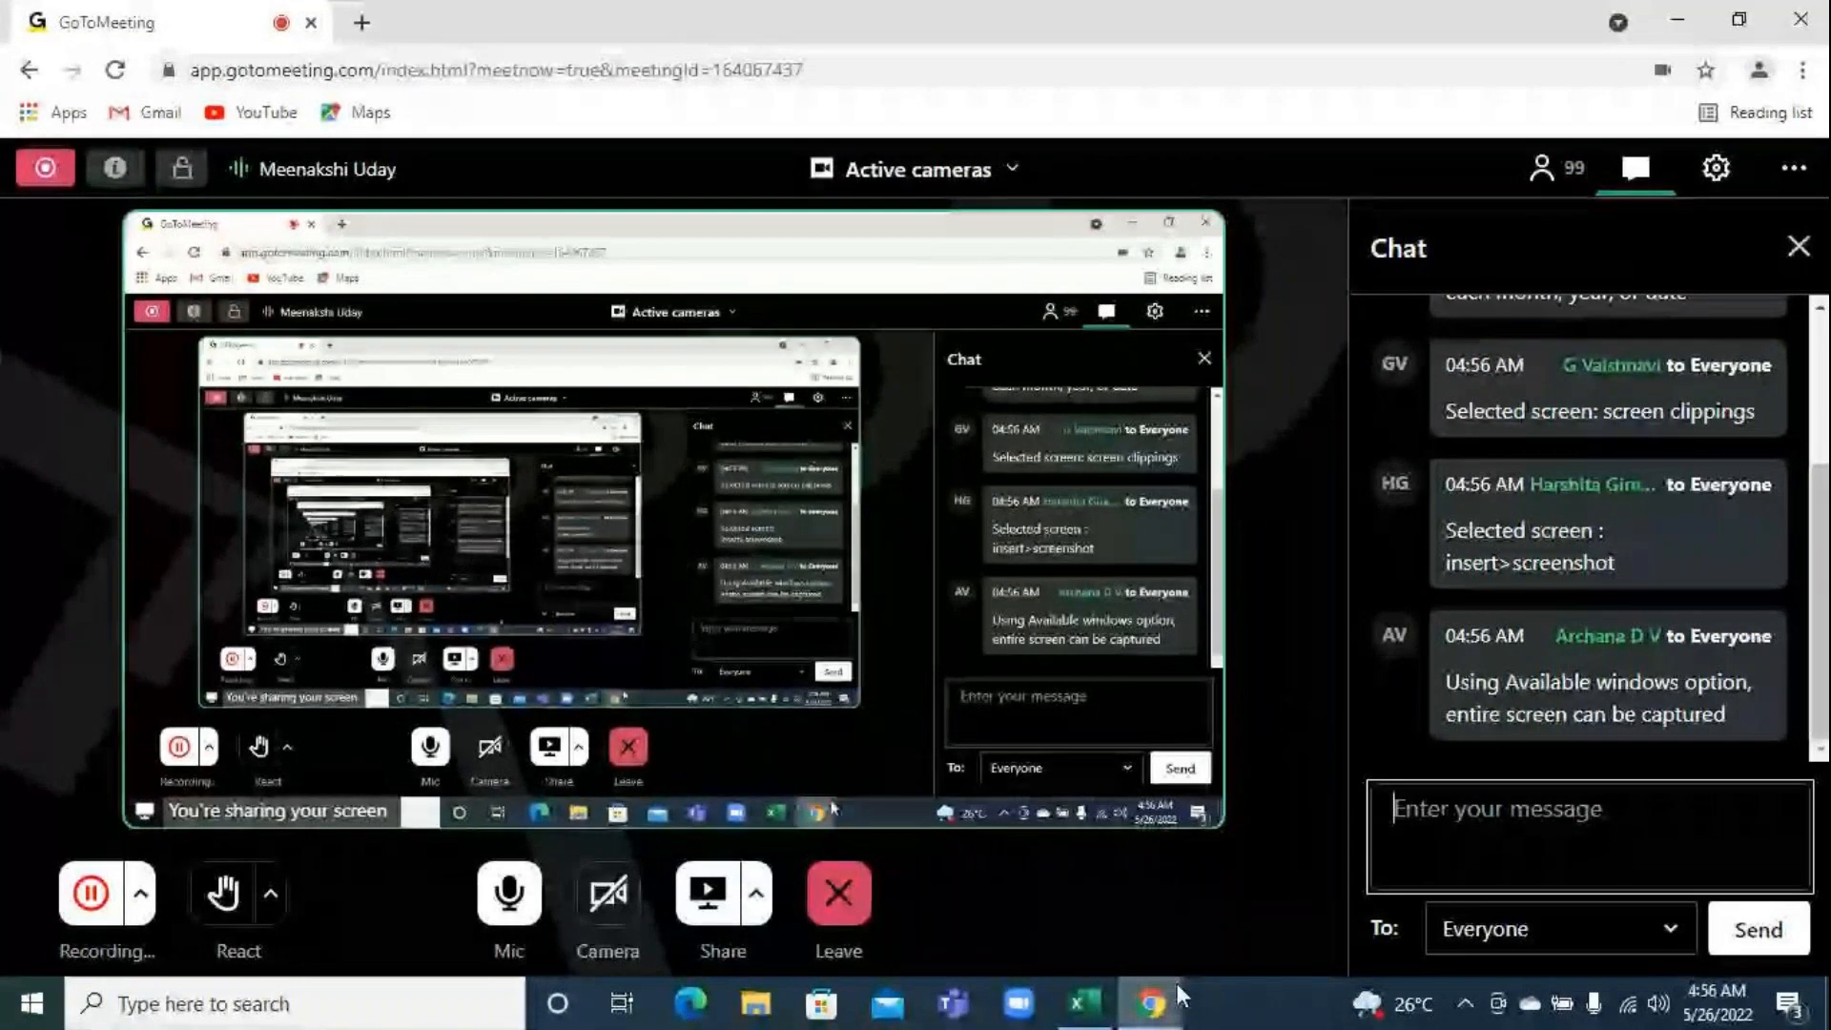
Switch back to the Excel workbook and delete the chat screen clipping from the PIVOT TABLE sheet
{"action": "left_click", "coordinate": [1082, 1001]}
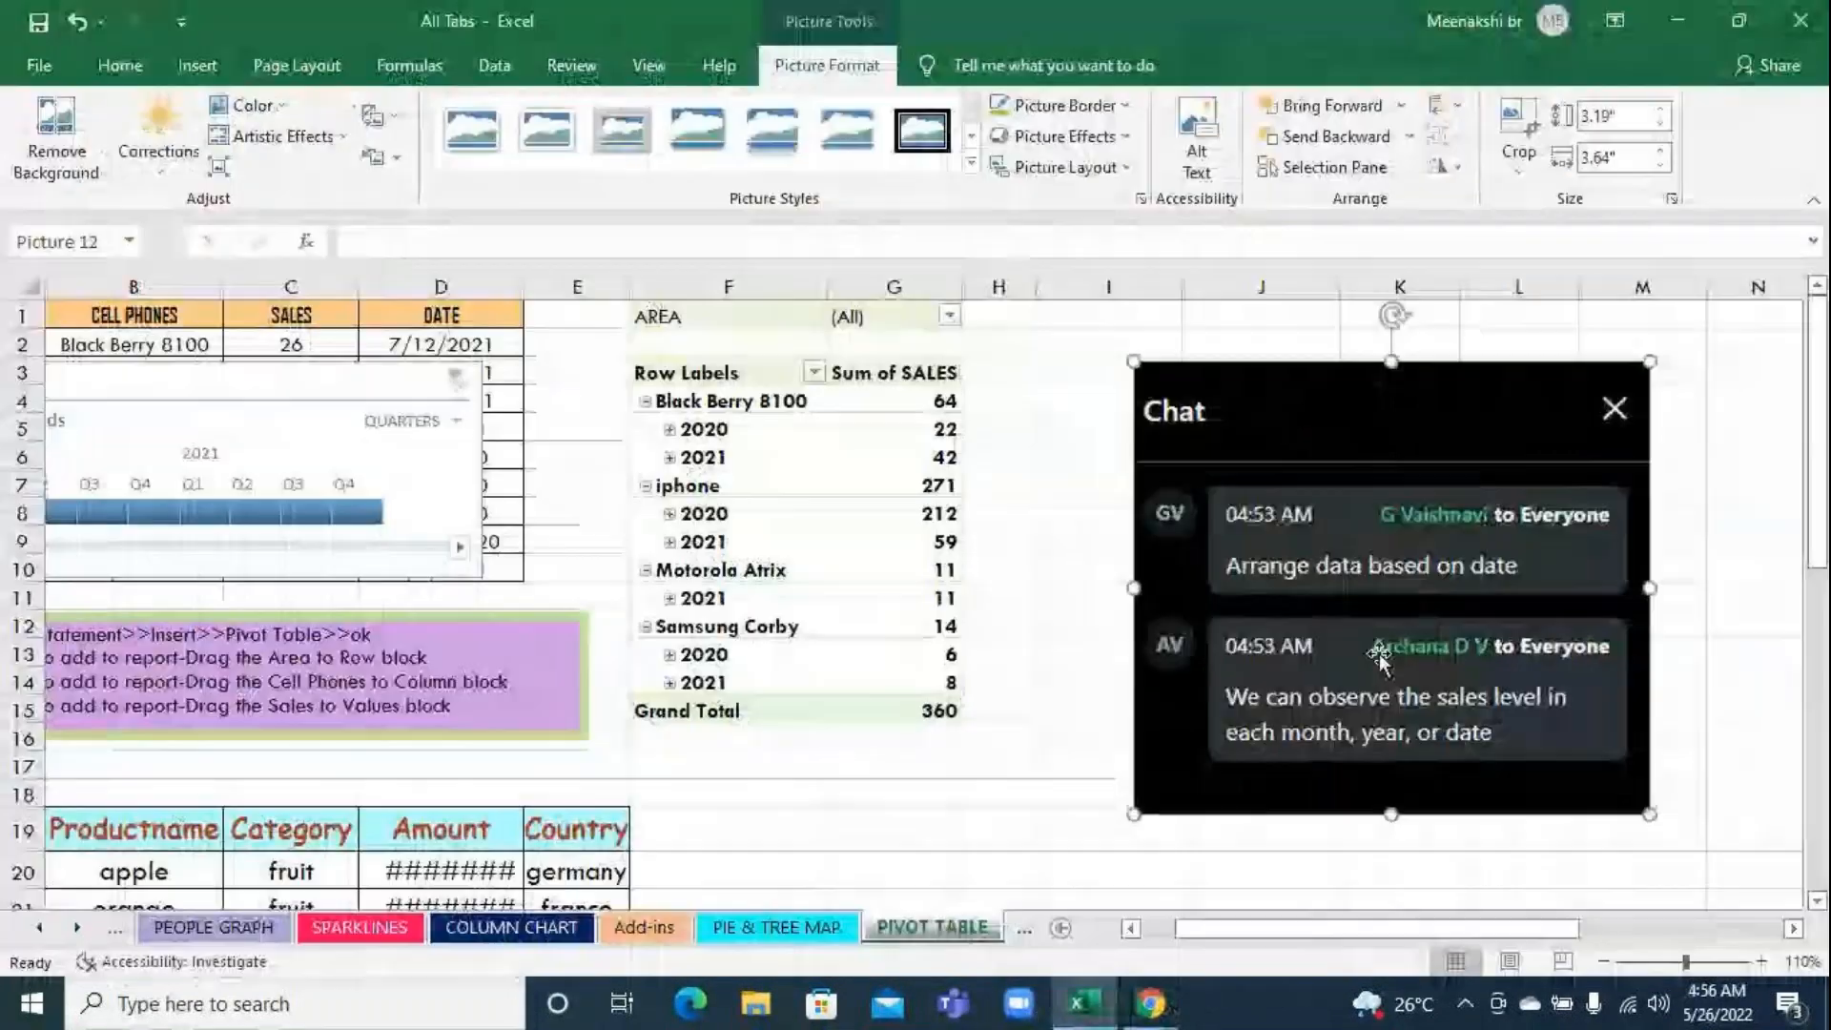
{"action": "key", "text": "Delete"}
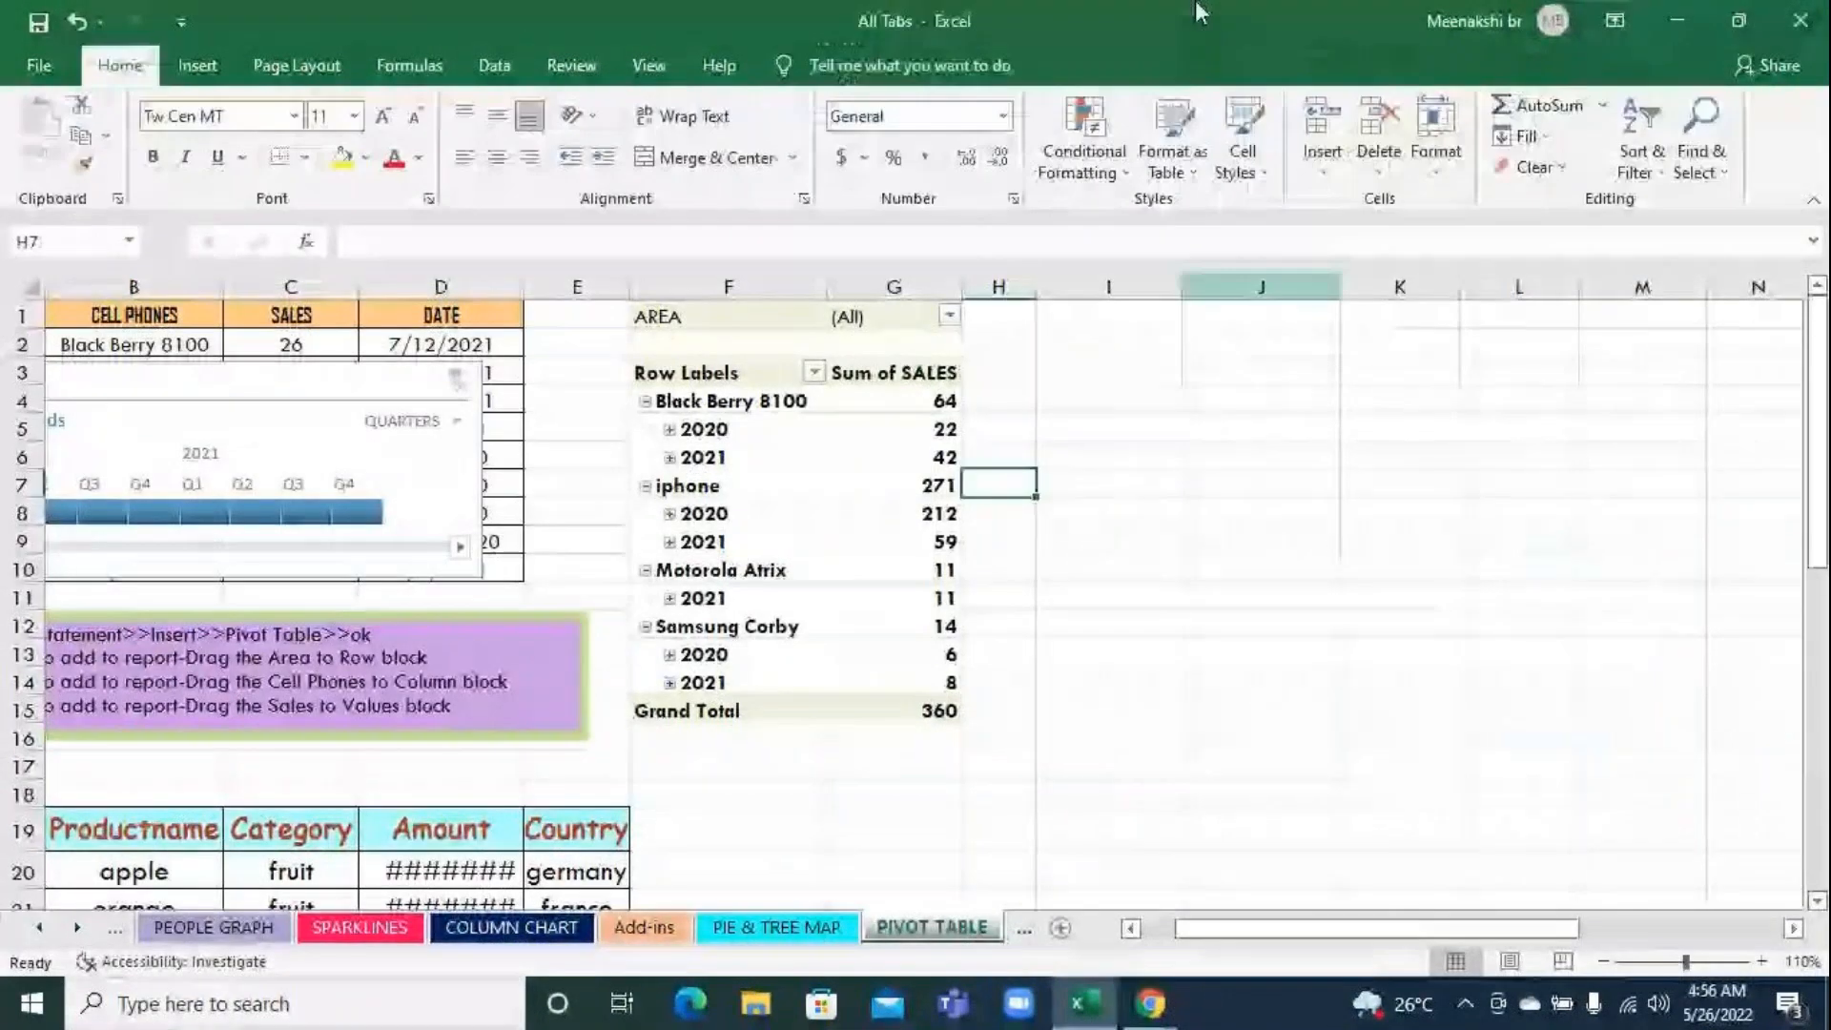
Try to insert another screen clipping into the PIVOT TABLE sheet at cell H7
{"action": "left_click", "coordinate": [197, 65]}
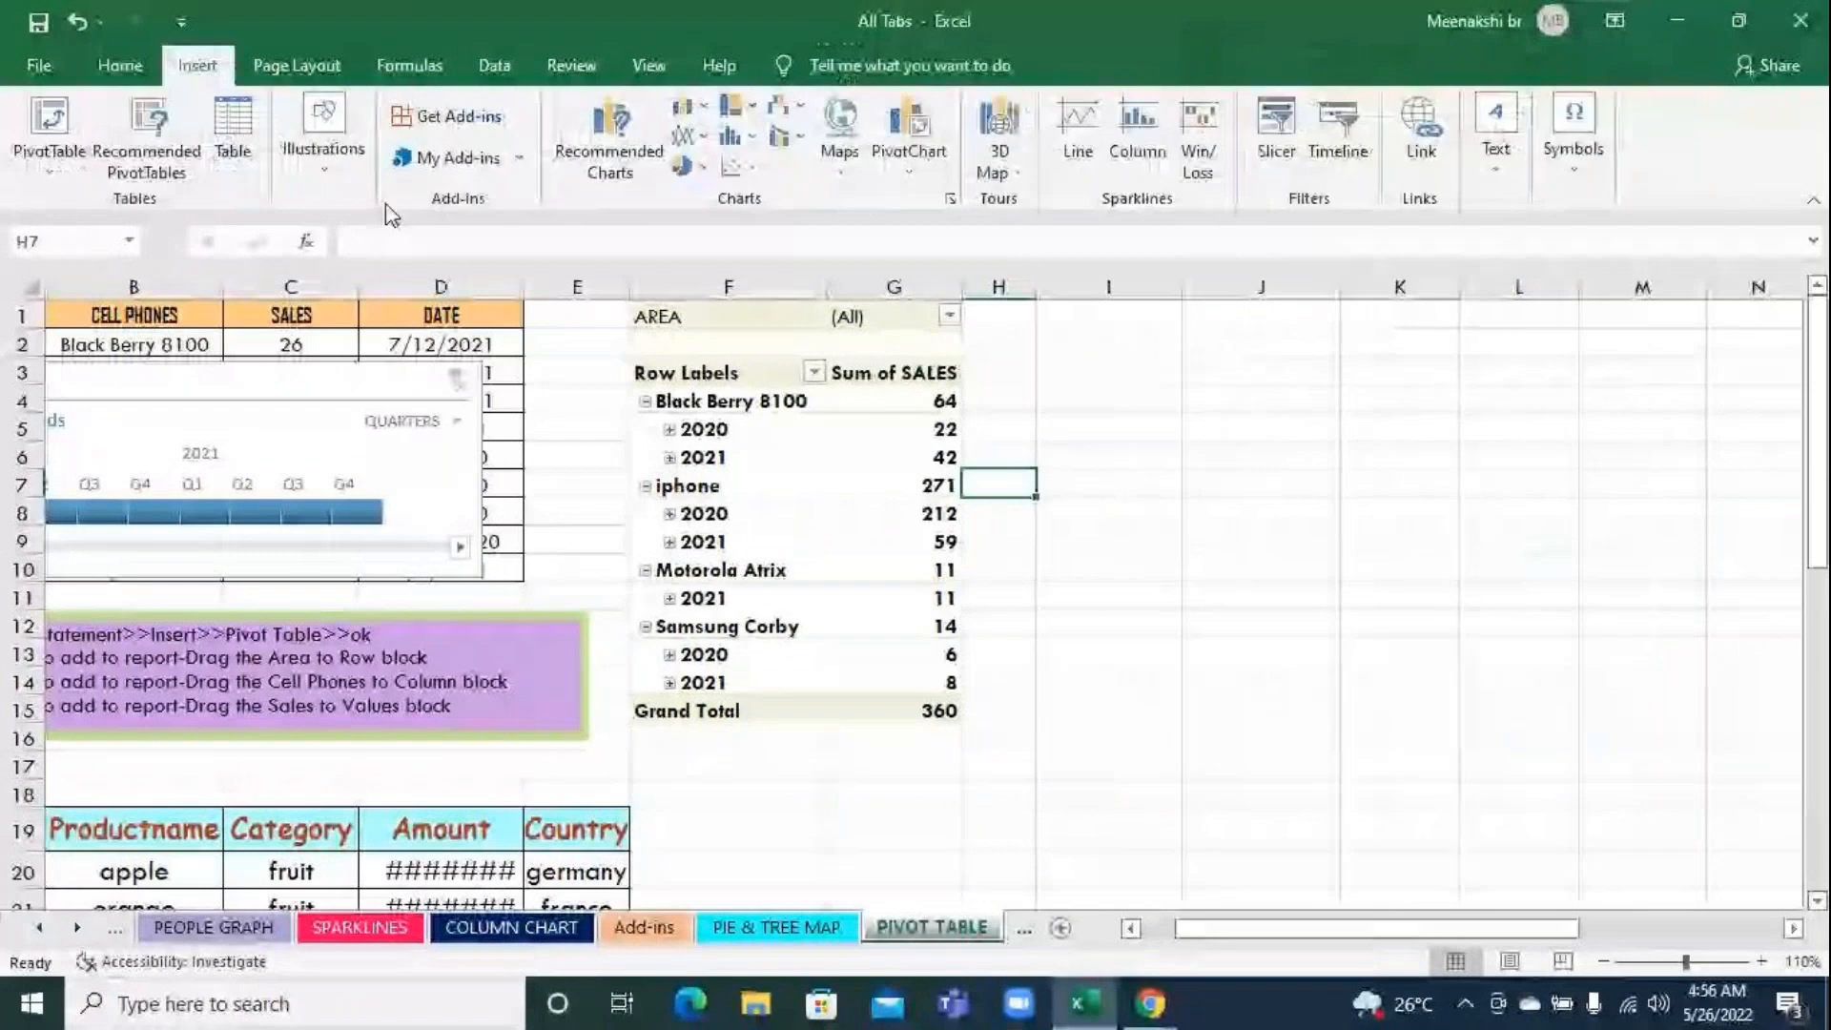
{"action": "left_click", "coordinate": [328, 171]}
{"action": "left_click", "coordinate": [606, 257]}
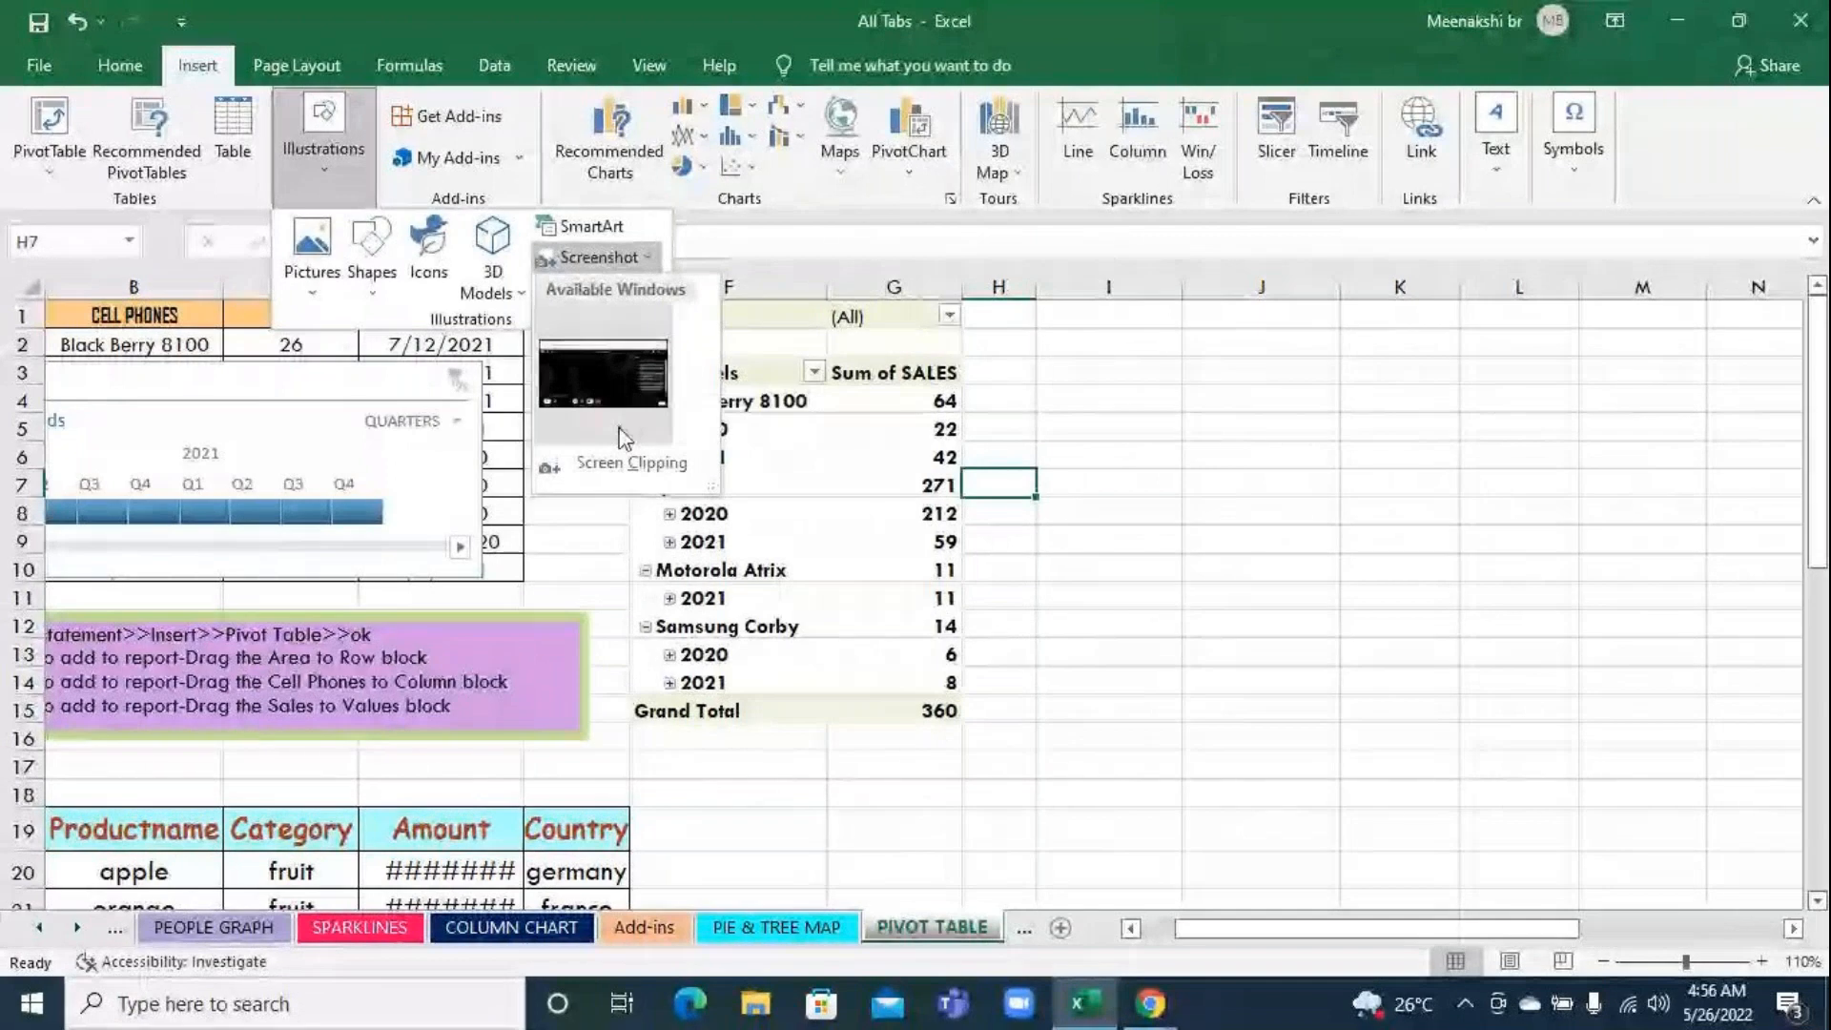
{"action": "left_click", "coordinate": [626, 475]}
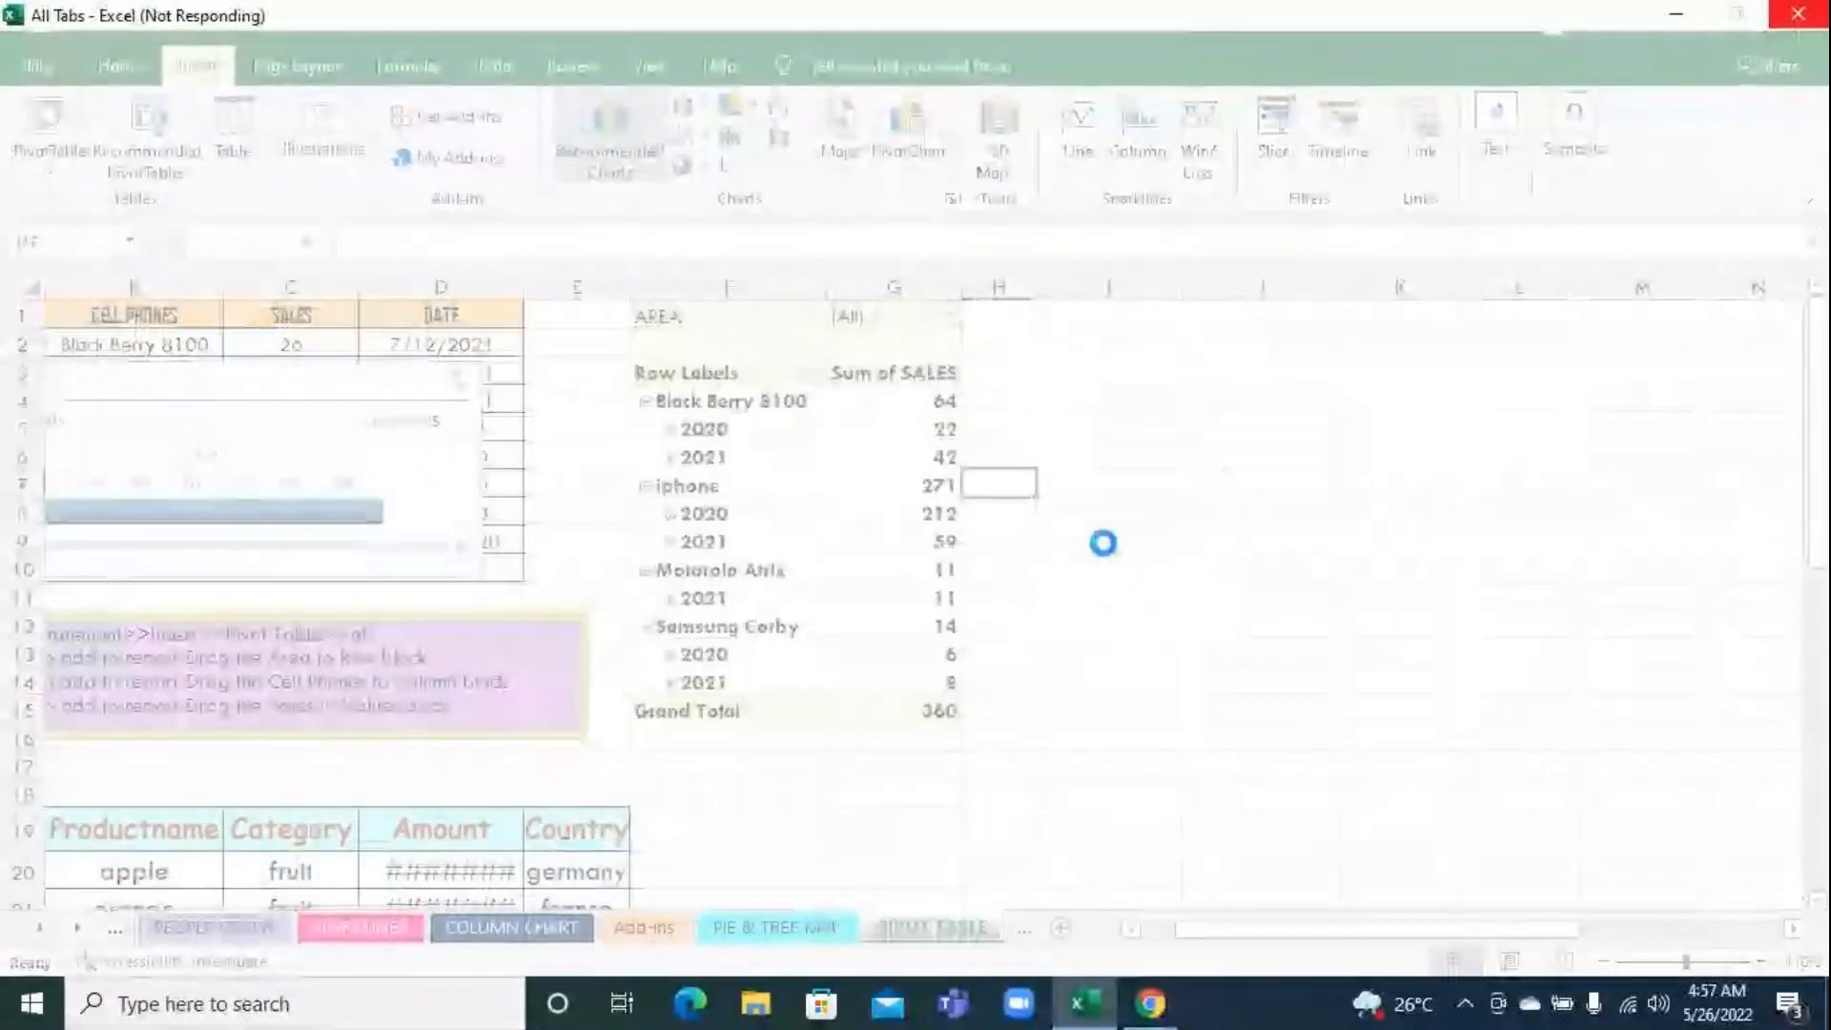
{"action": "left_click", "coordinate": [1097, 996]}
{"action": "left_click", "coordinate": [1104, 1001]}
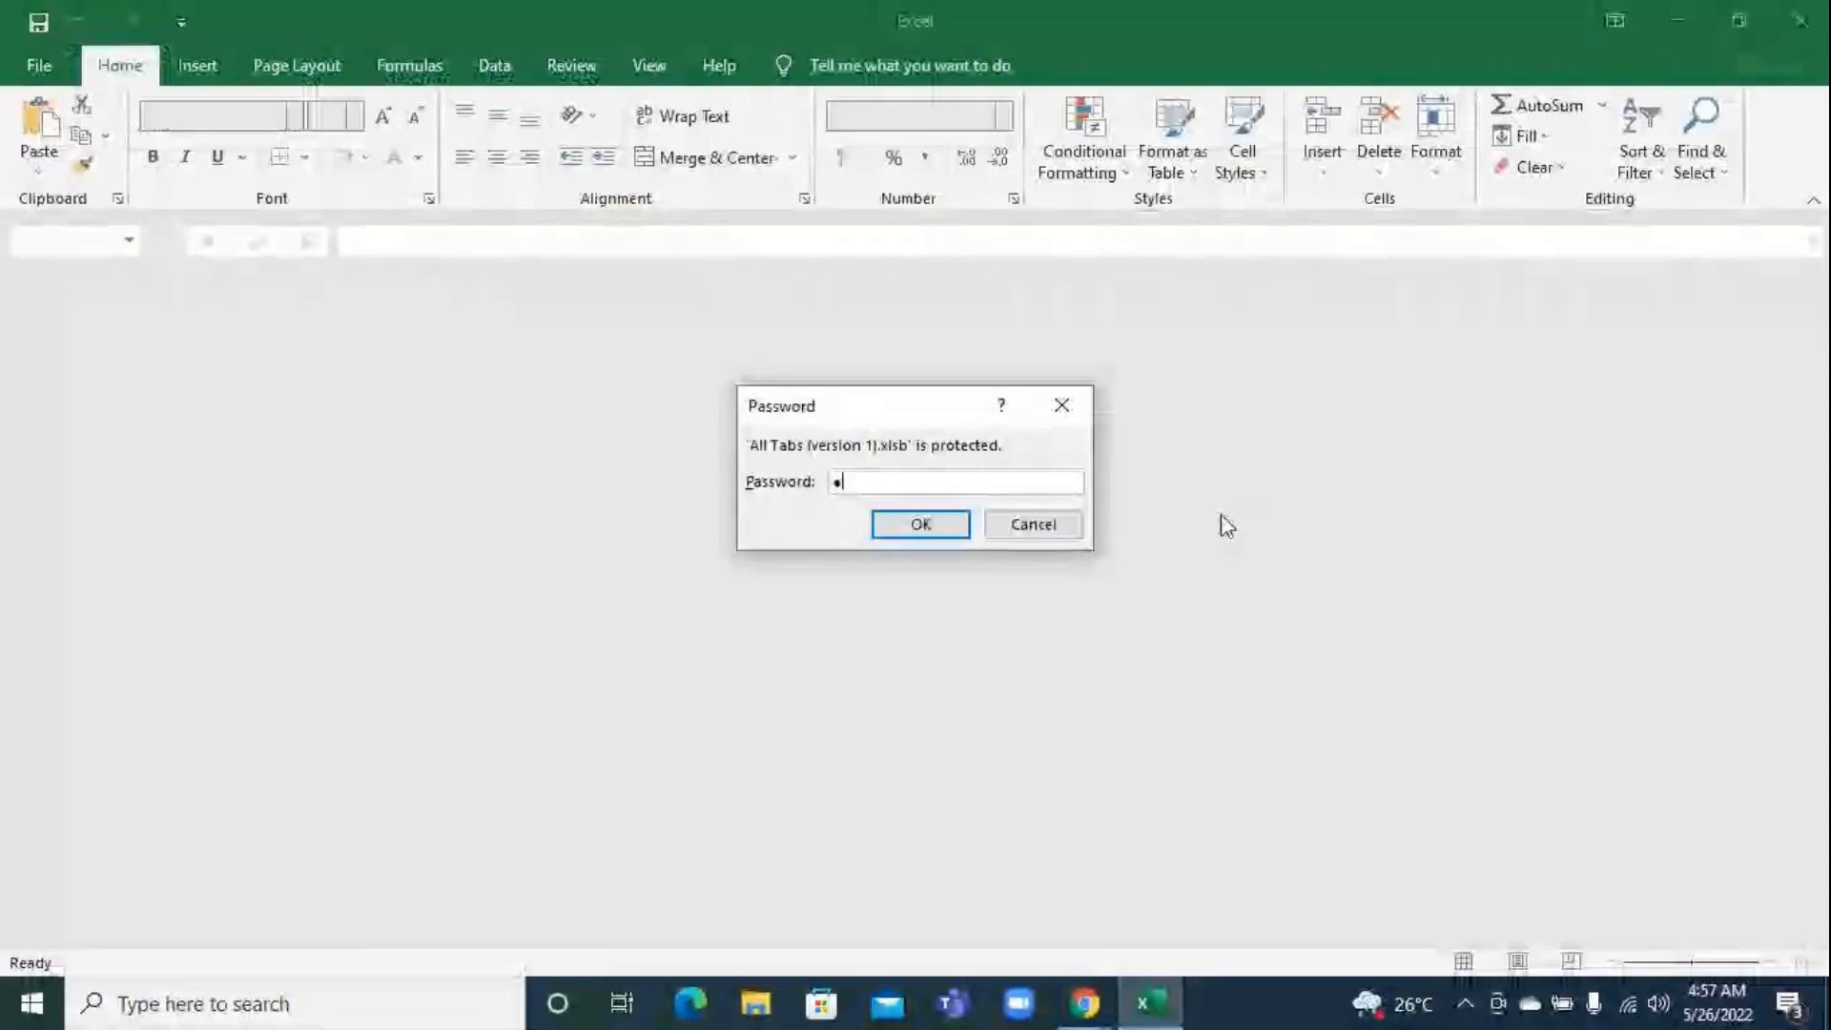
Enter the workbook password to open the protected recovered file All Tabs (version 1).xlsb
{"action": "type", "text": "••••"}
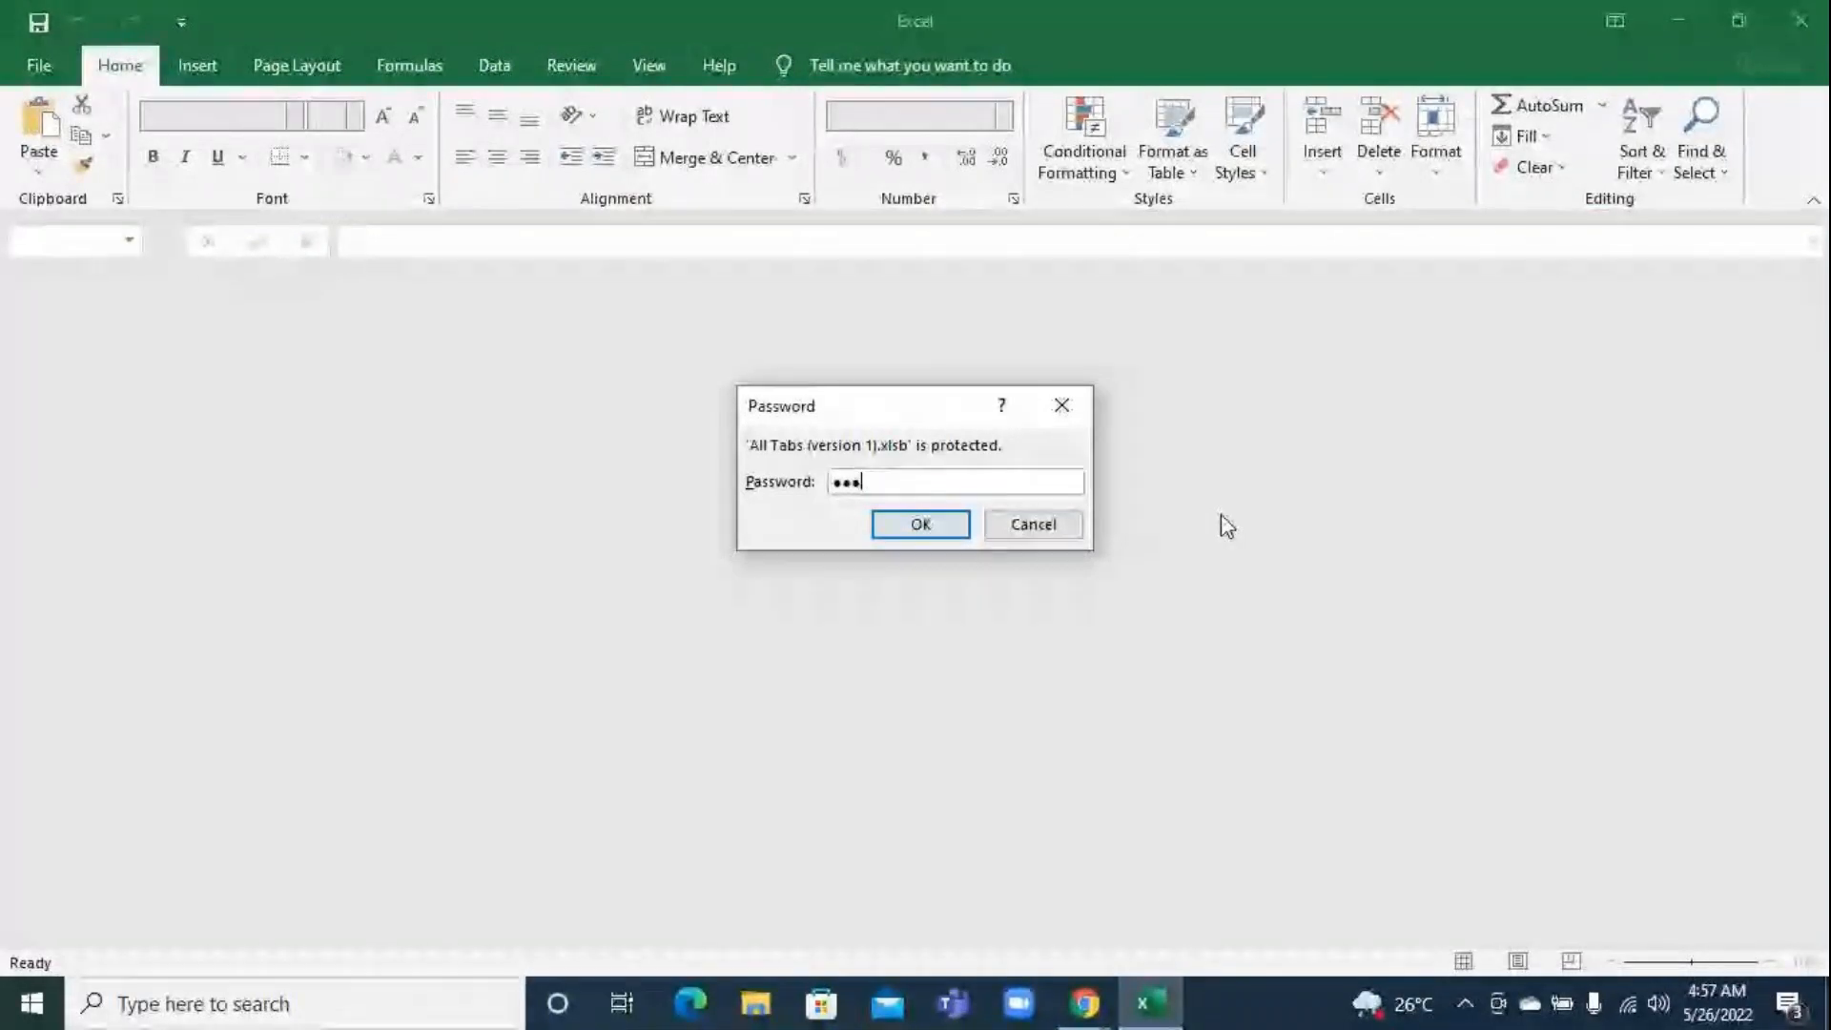
{"action": "key", "text": "Return"}
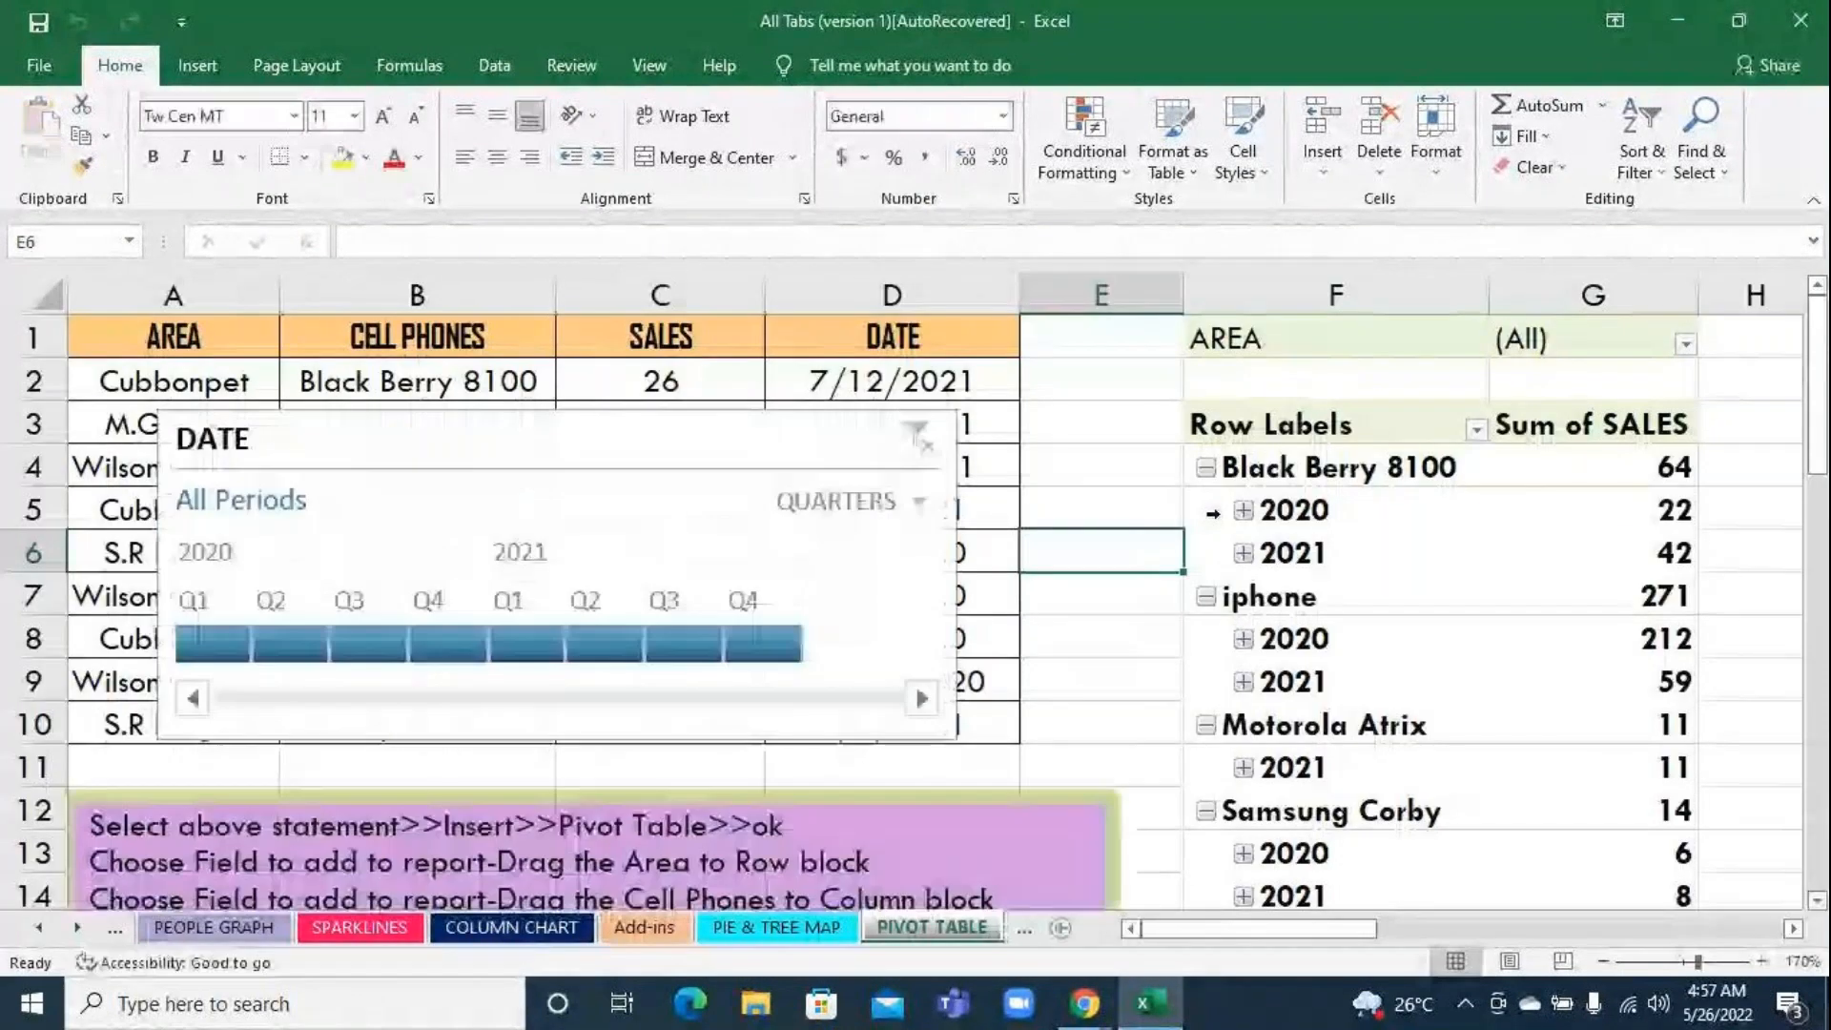
{"action": "left_click", "coordinate": [329, 902]}
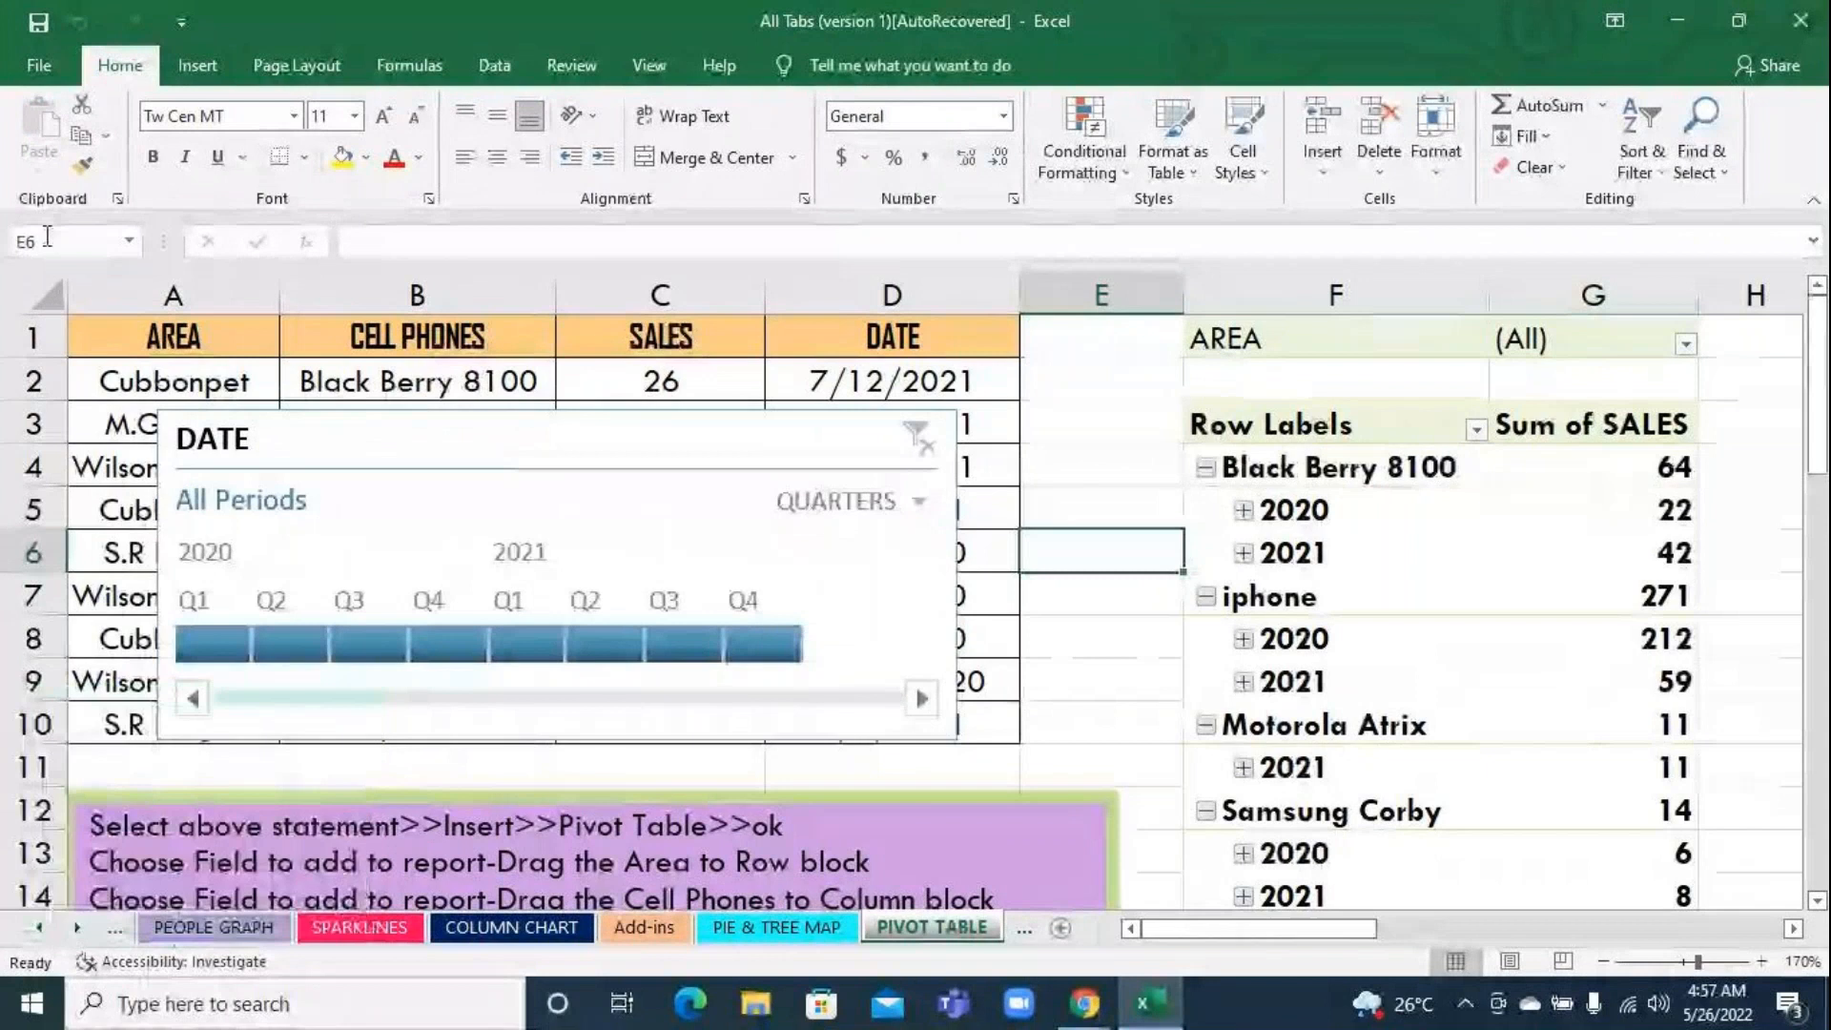
Check the Office product information on the account page, and close the recovered workbook
{"action": "left_click", "coordinate": [38, 64]}
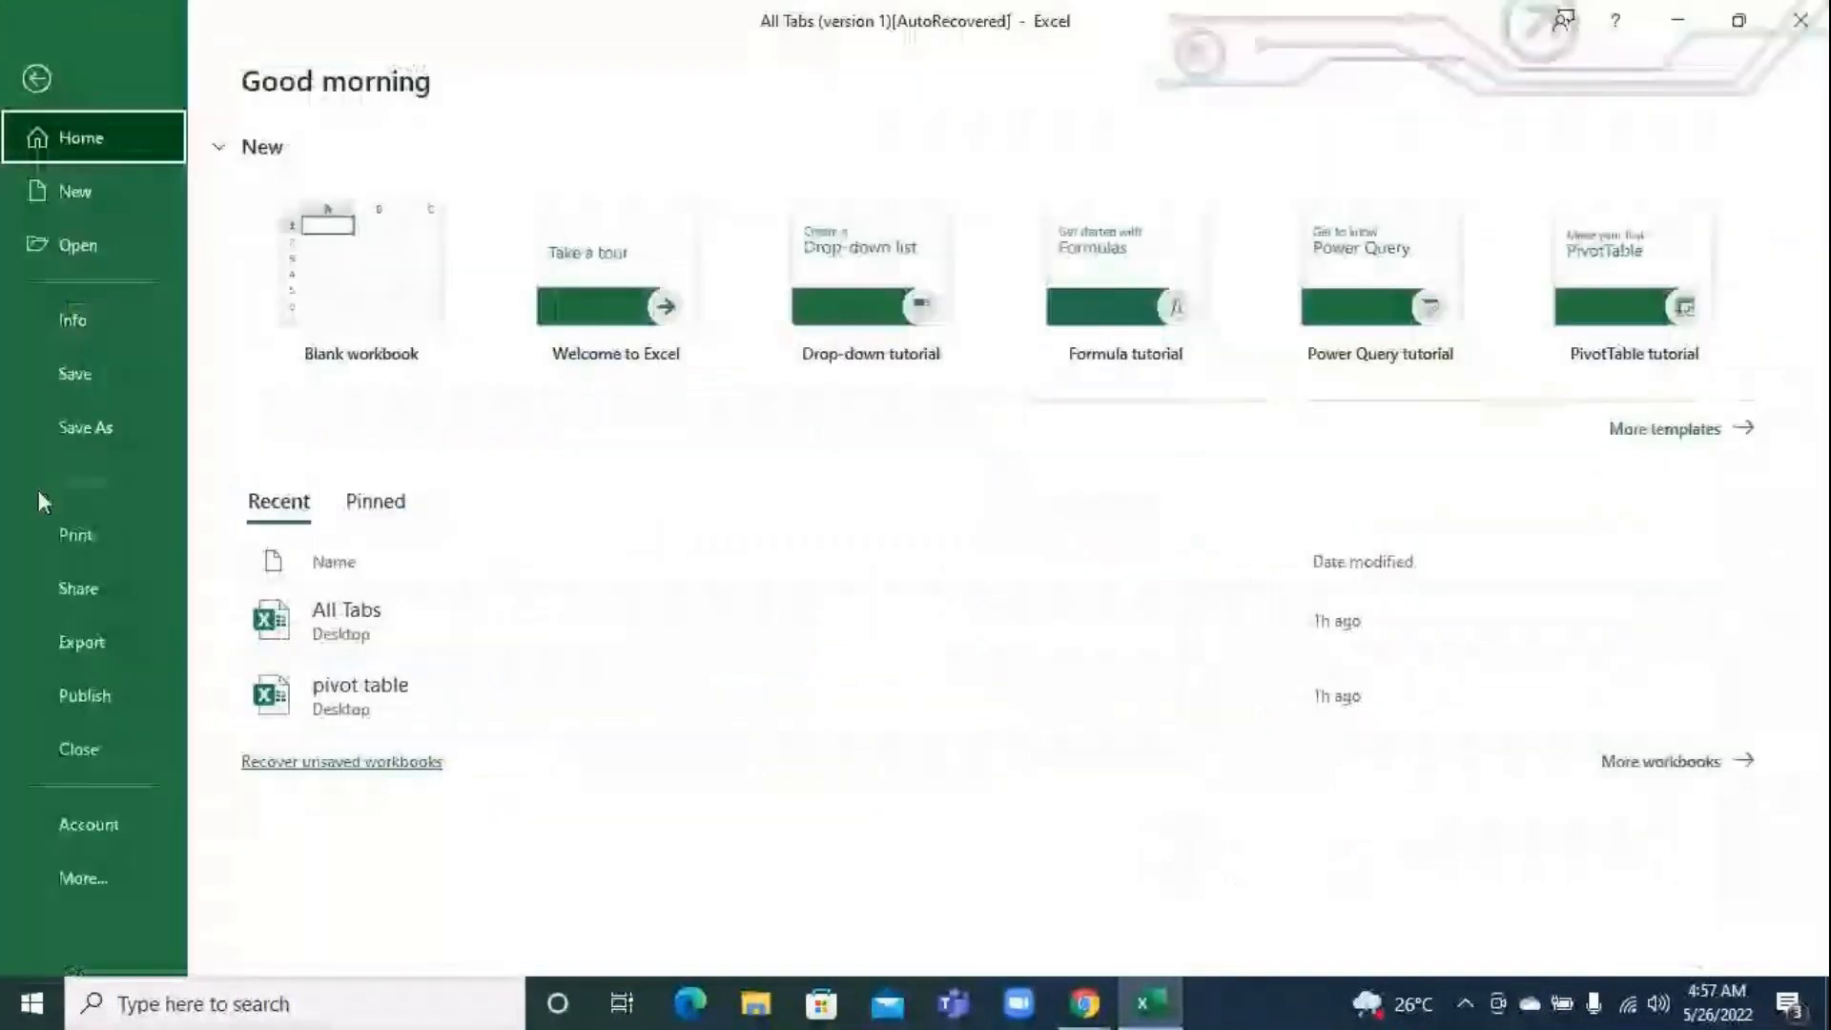
{"action": "left_click", "coordinate": [109, 827]}
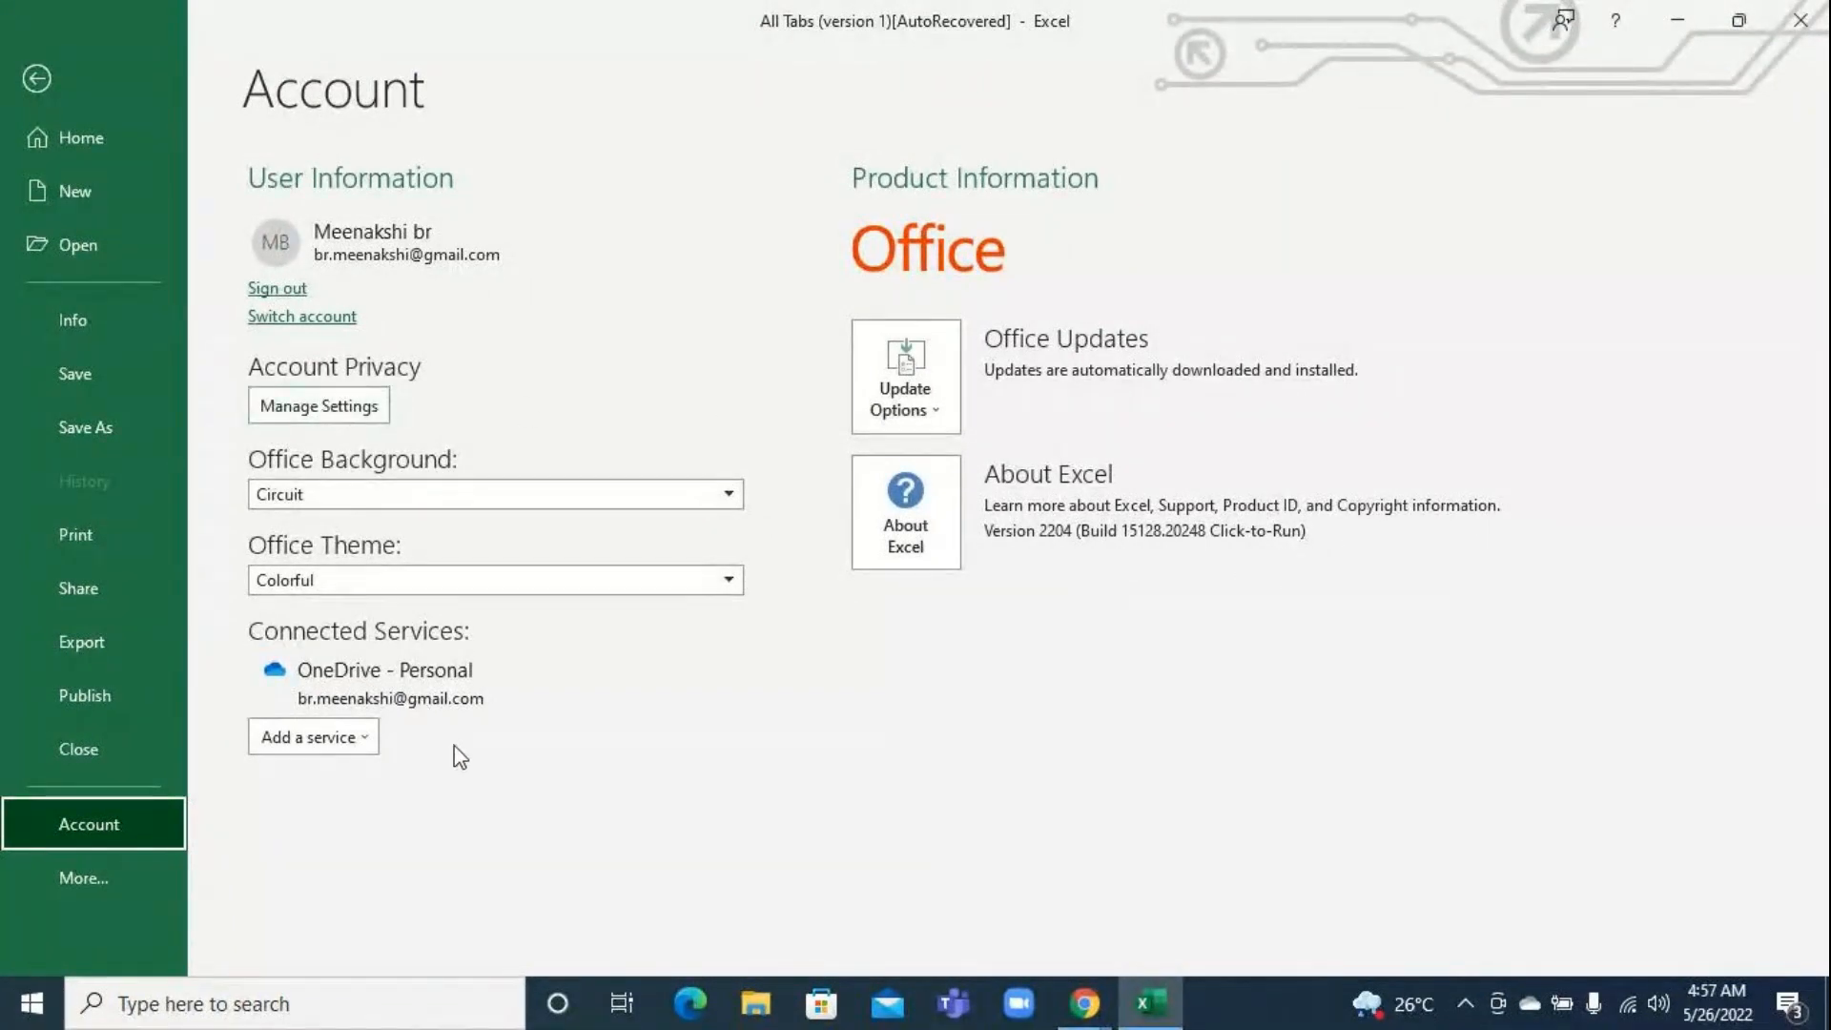
{"action": "left_click", "coordinate": [1805, 27]}
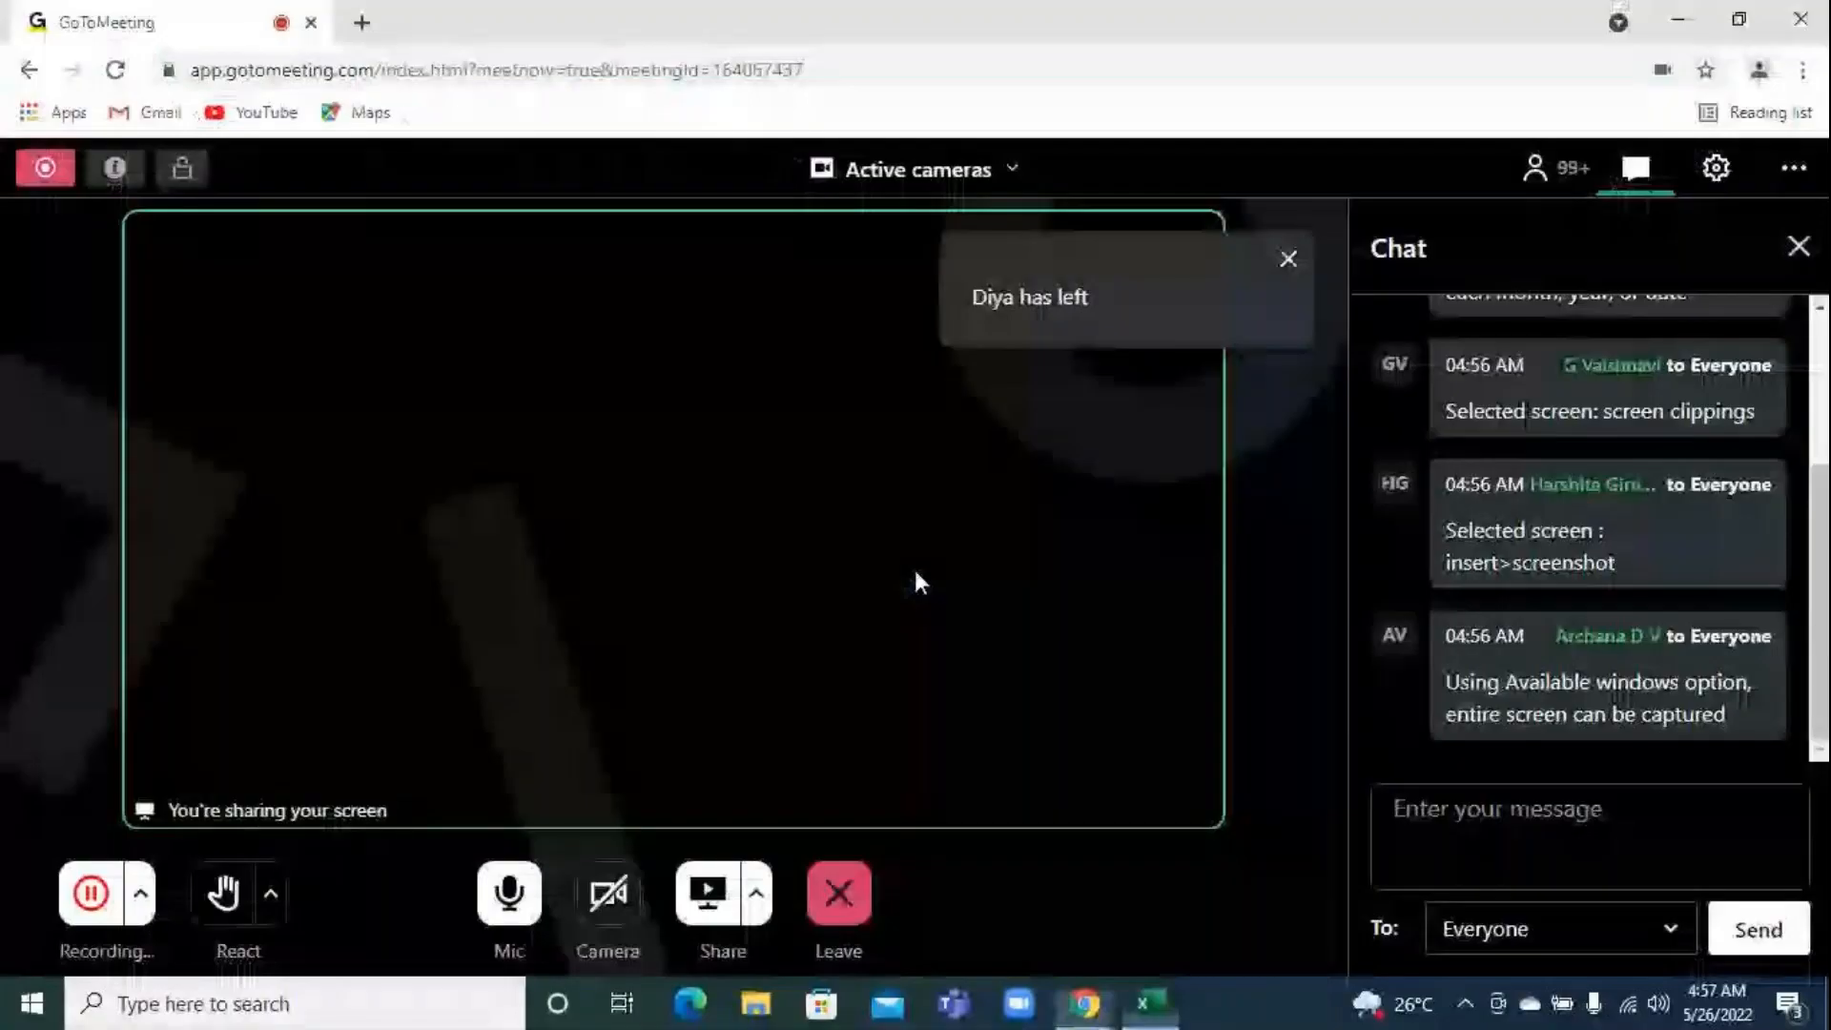
Minimize the GoToMeeting browser window and refresh the desktop
{"action": "left_click", "coordinate": [1679, 19]}
{"action": "right_click", "coordinate": [1285, 175]}
{"action": "left_click", "coordinate": [1332, 257]}
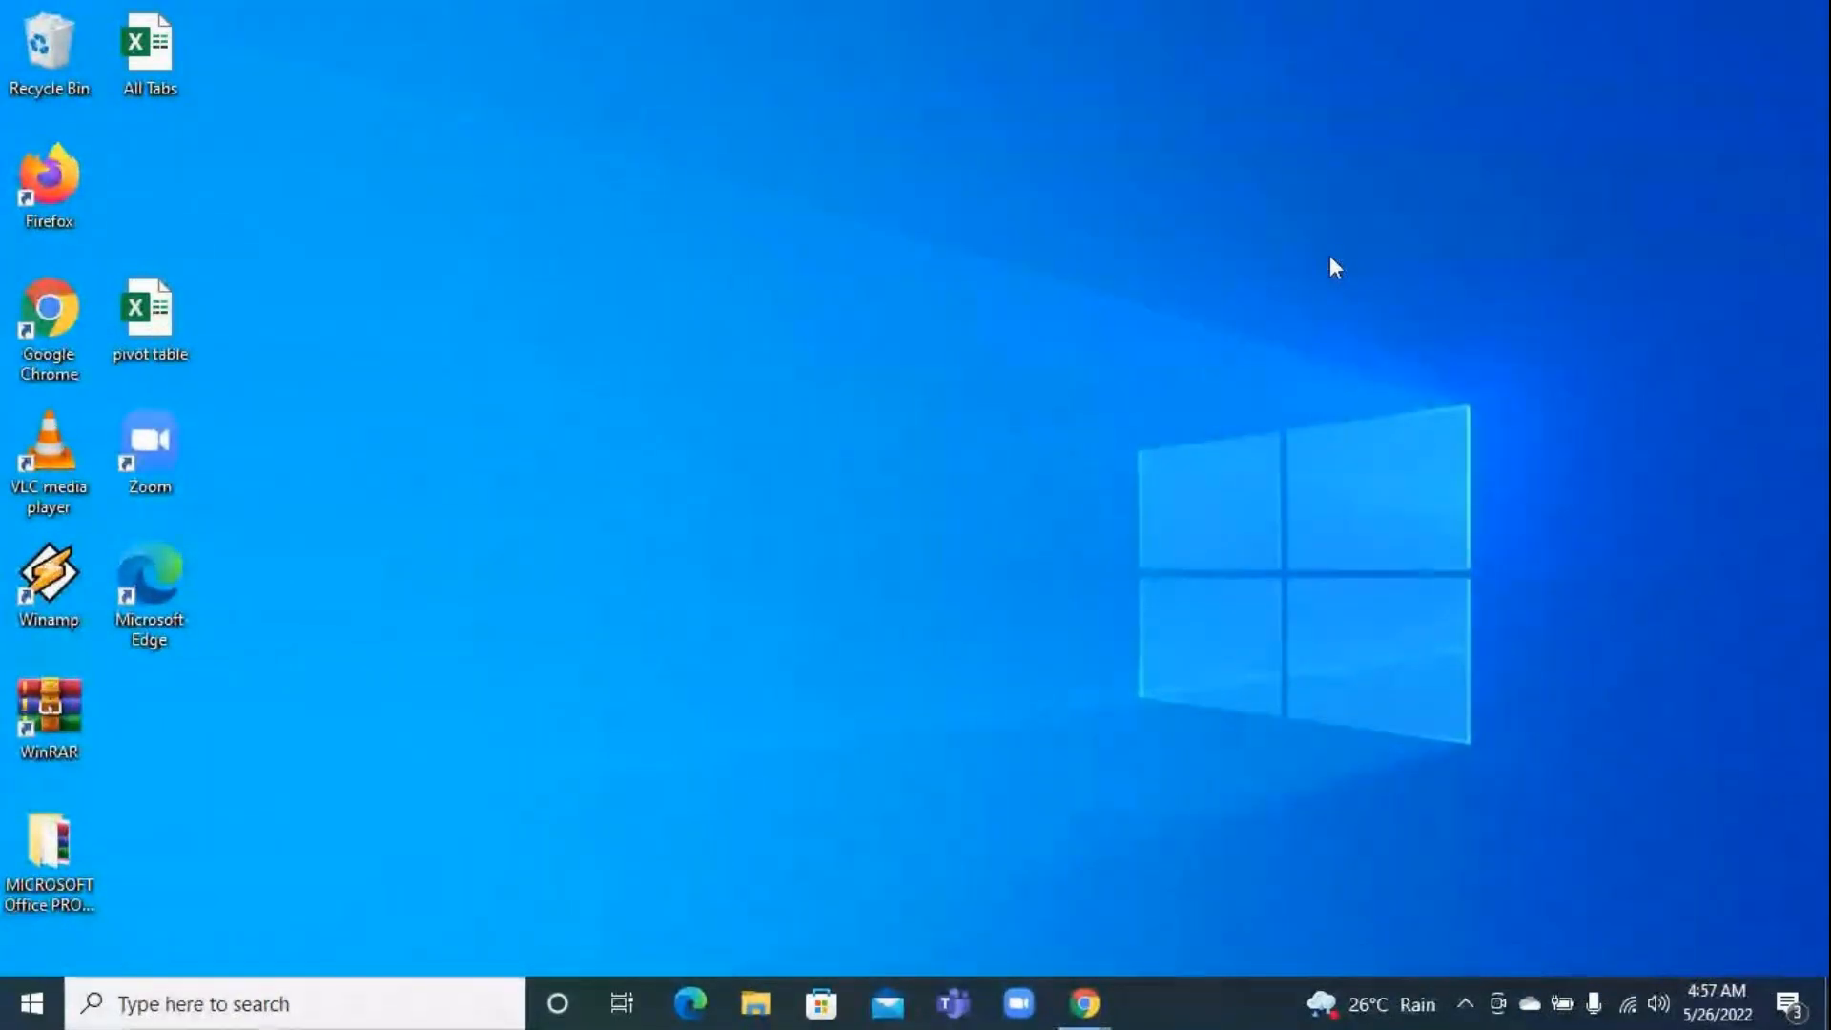
{"action": "key", "text": "super+r"}
{"action": "key", "text": "Return"}
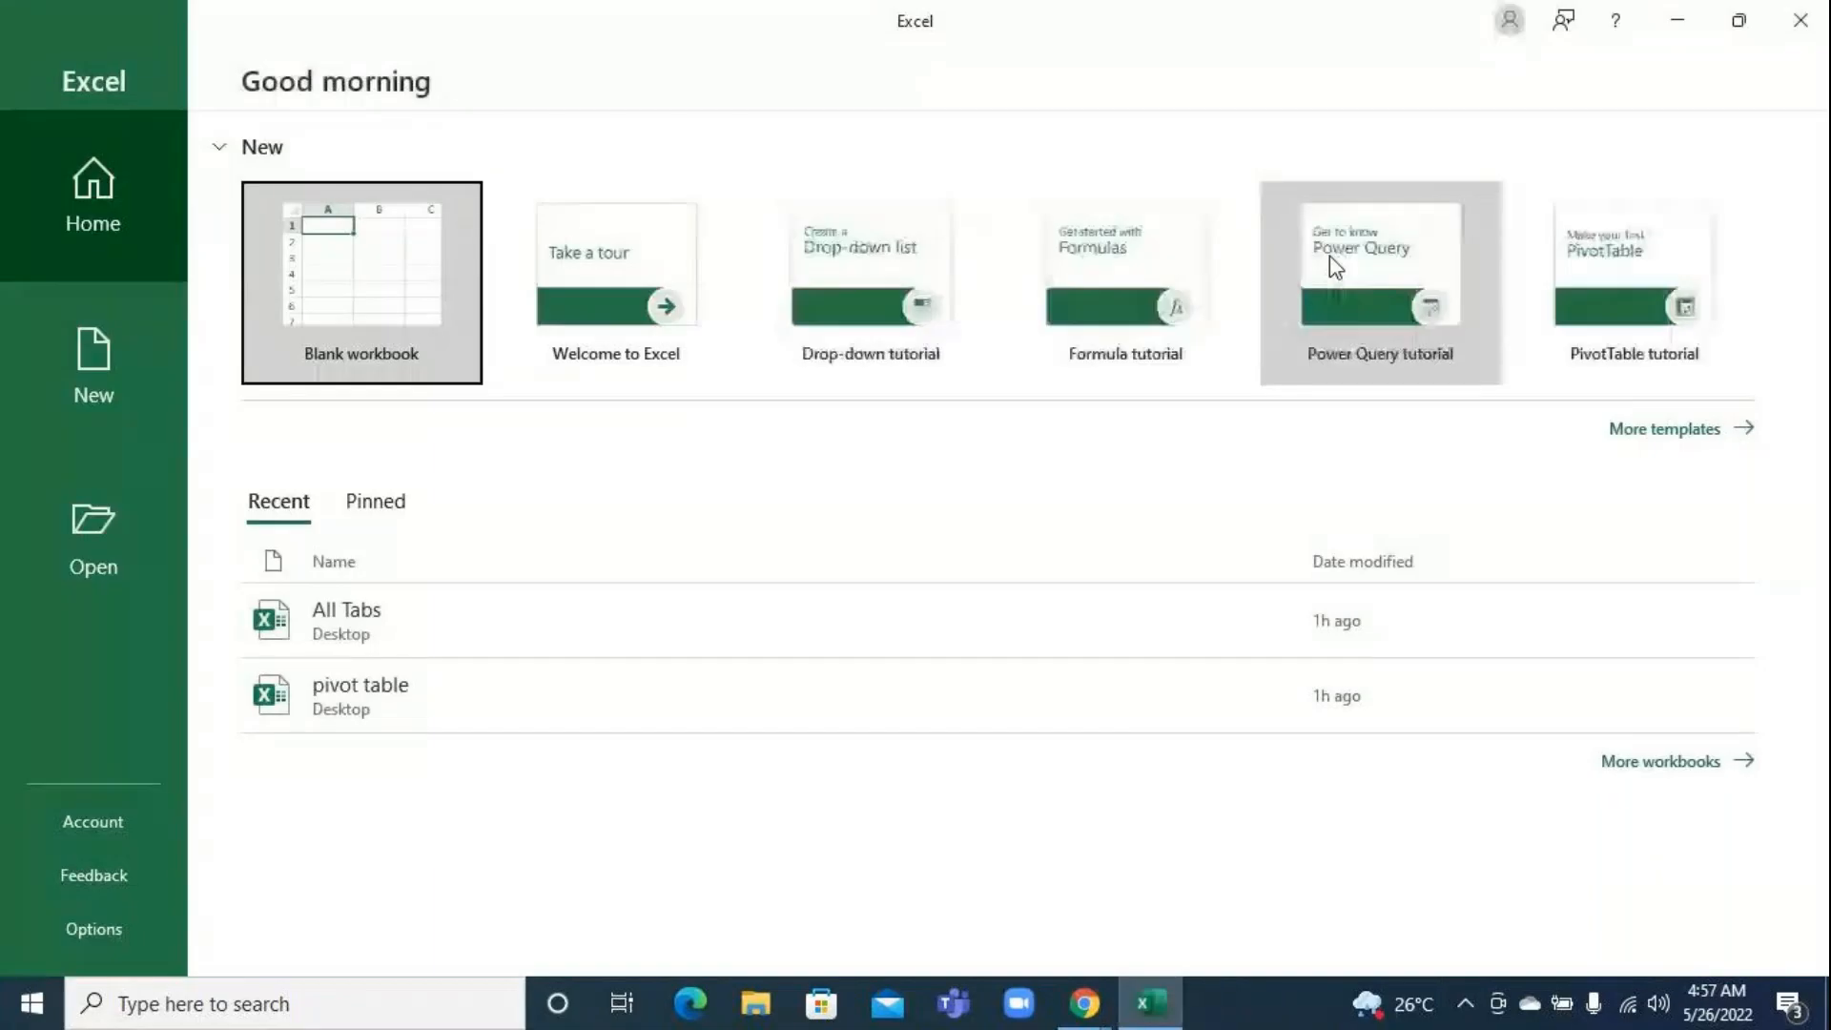
{"action": "left_click", "coordinate": [1800, 20]}
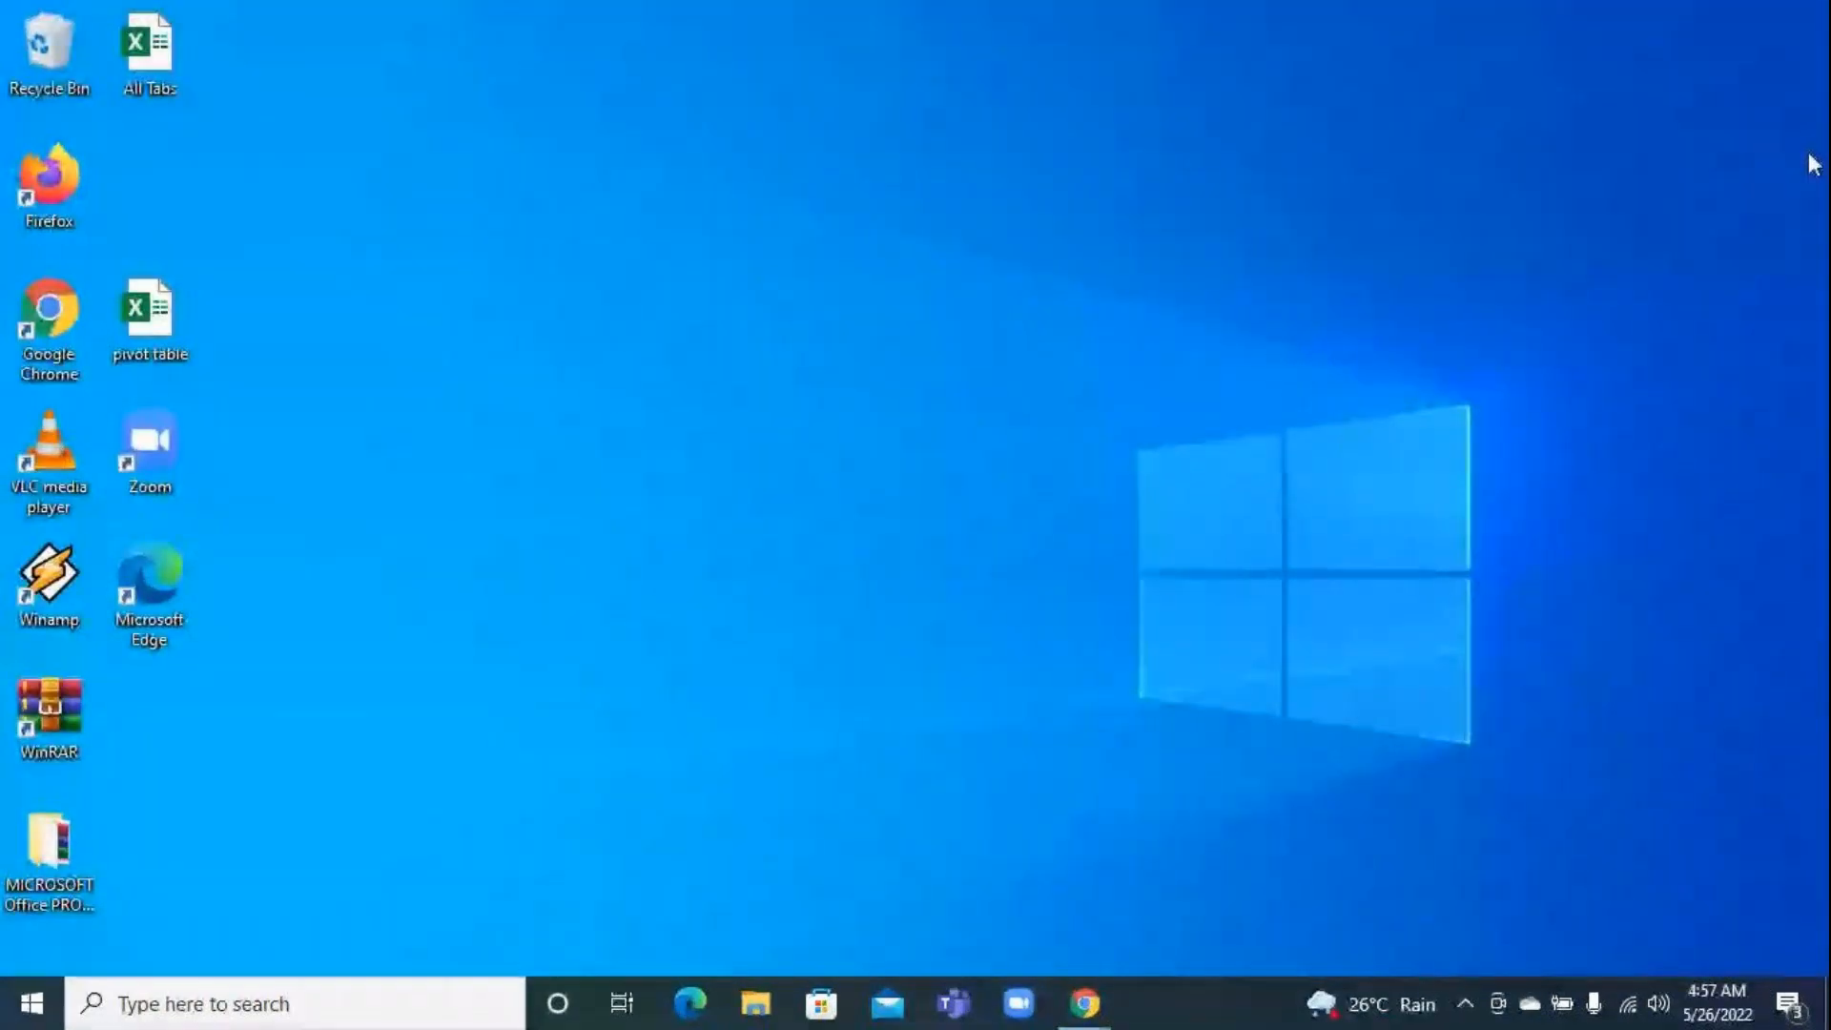
Launch Excel from the desktop and create a blank workbook
{"action": "key", "text": "super+r"}
{"action": "key", "text": "Return"}
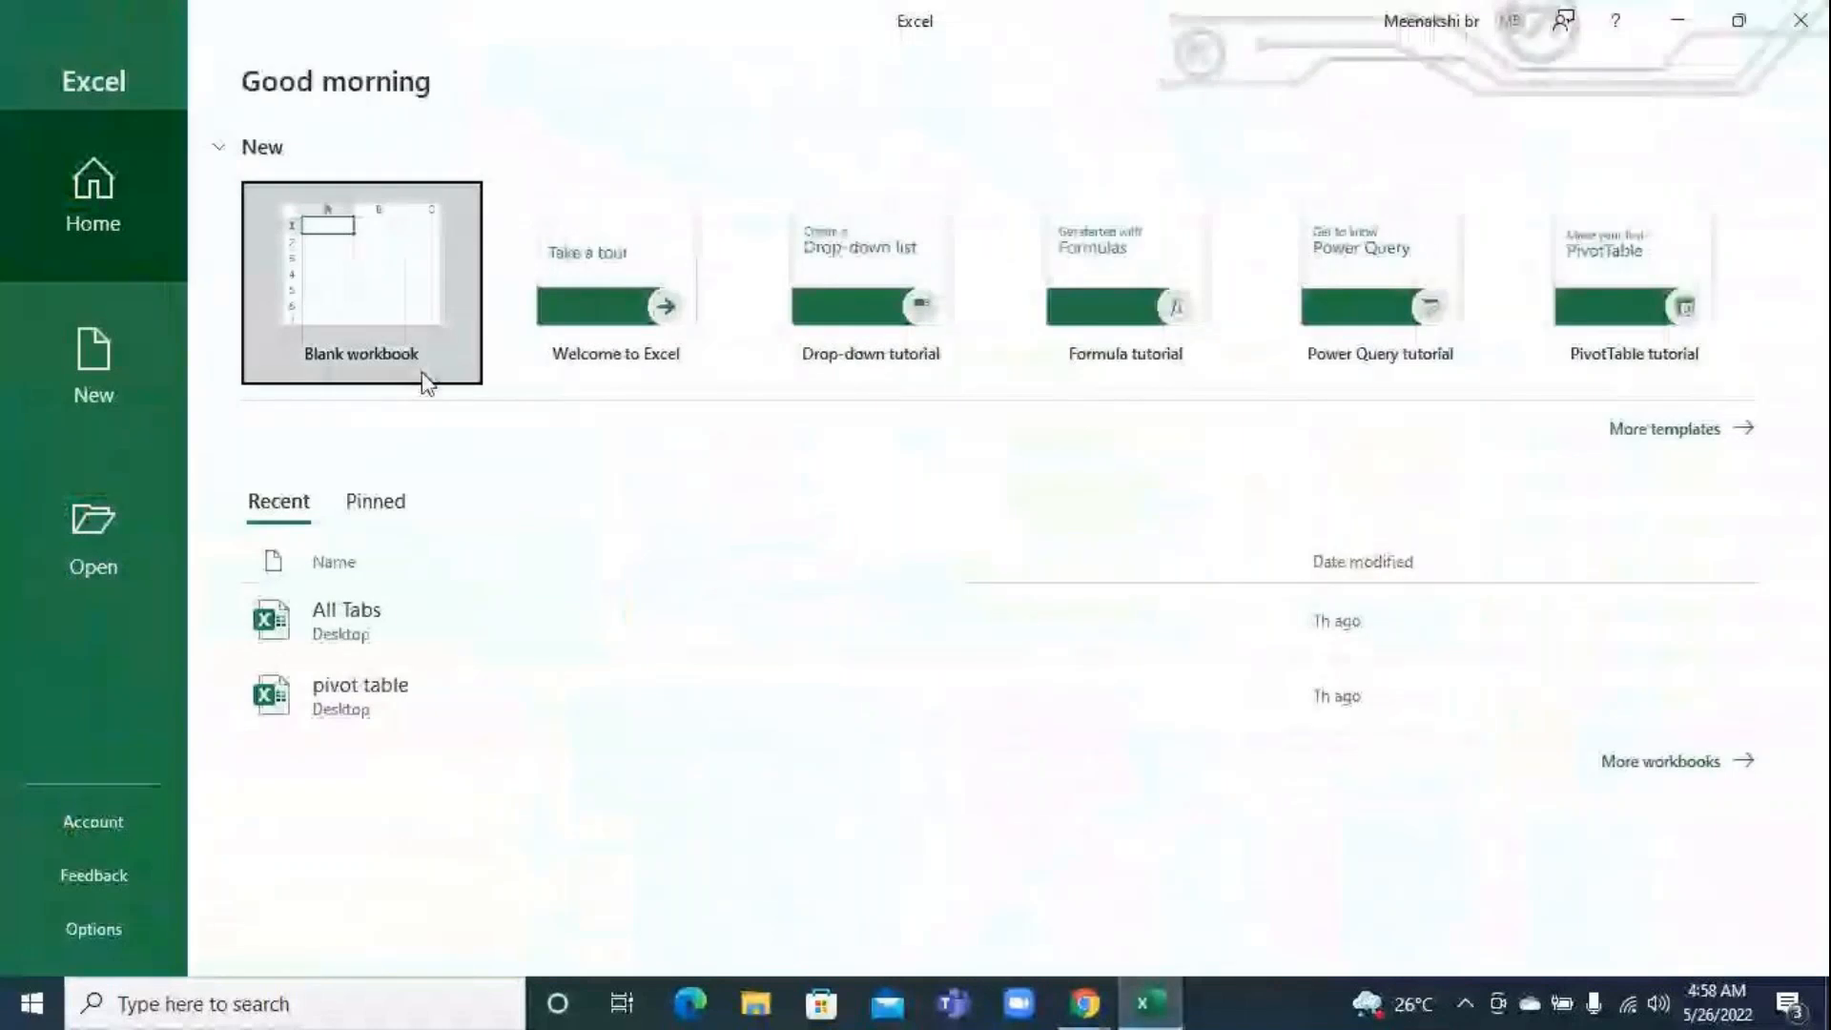
{"action": "left_click", "coordinate": [388, 284]}
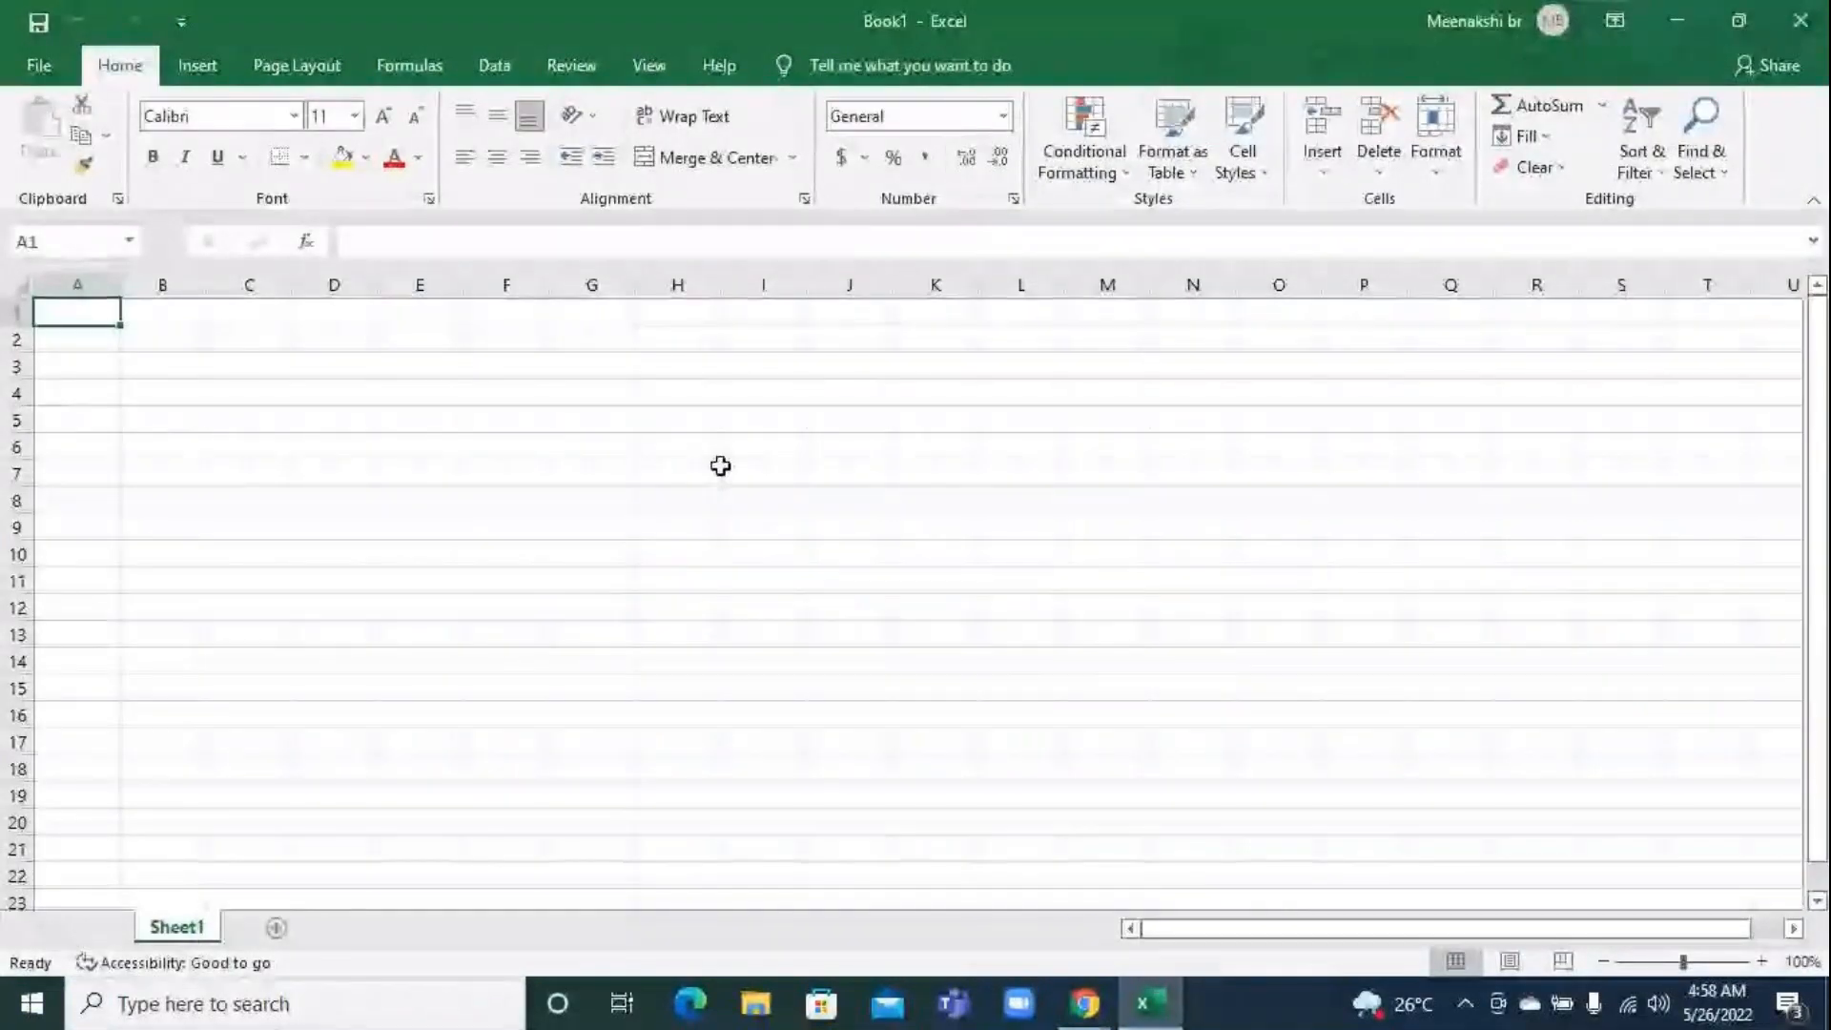
View the account page's Office edition and activation details, and return to the blank sheet
{"action": "left_click", "coordinate": [39, 65]}
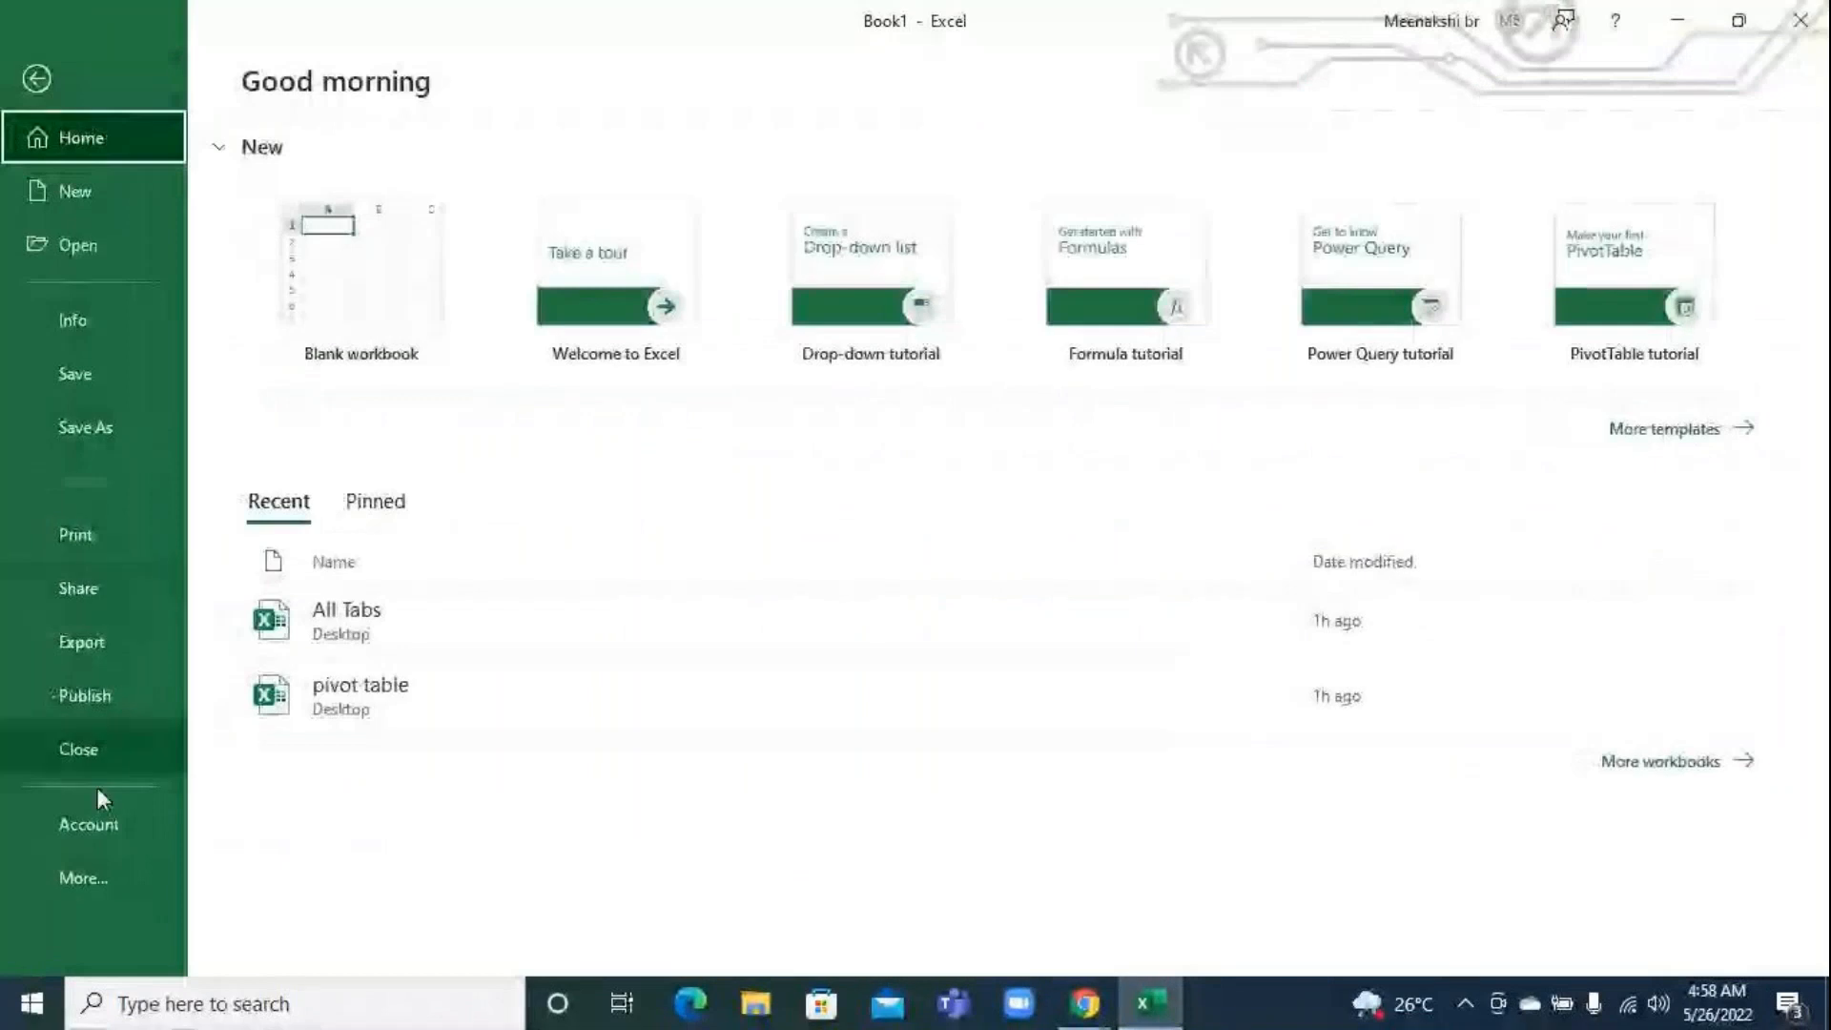
{"action": "left_click", "coordinate": [95, 820]}
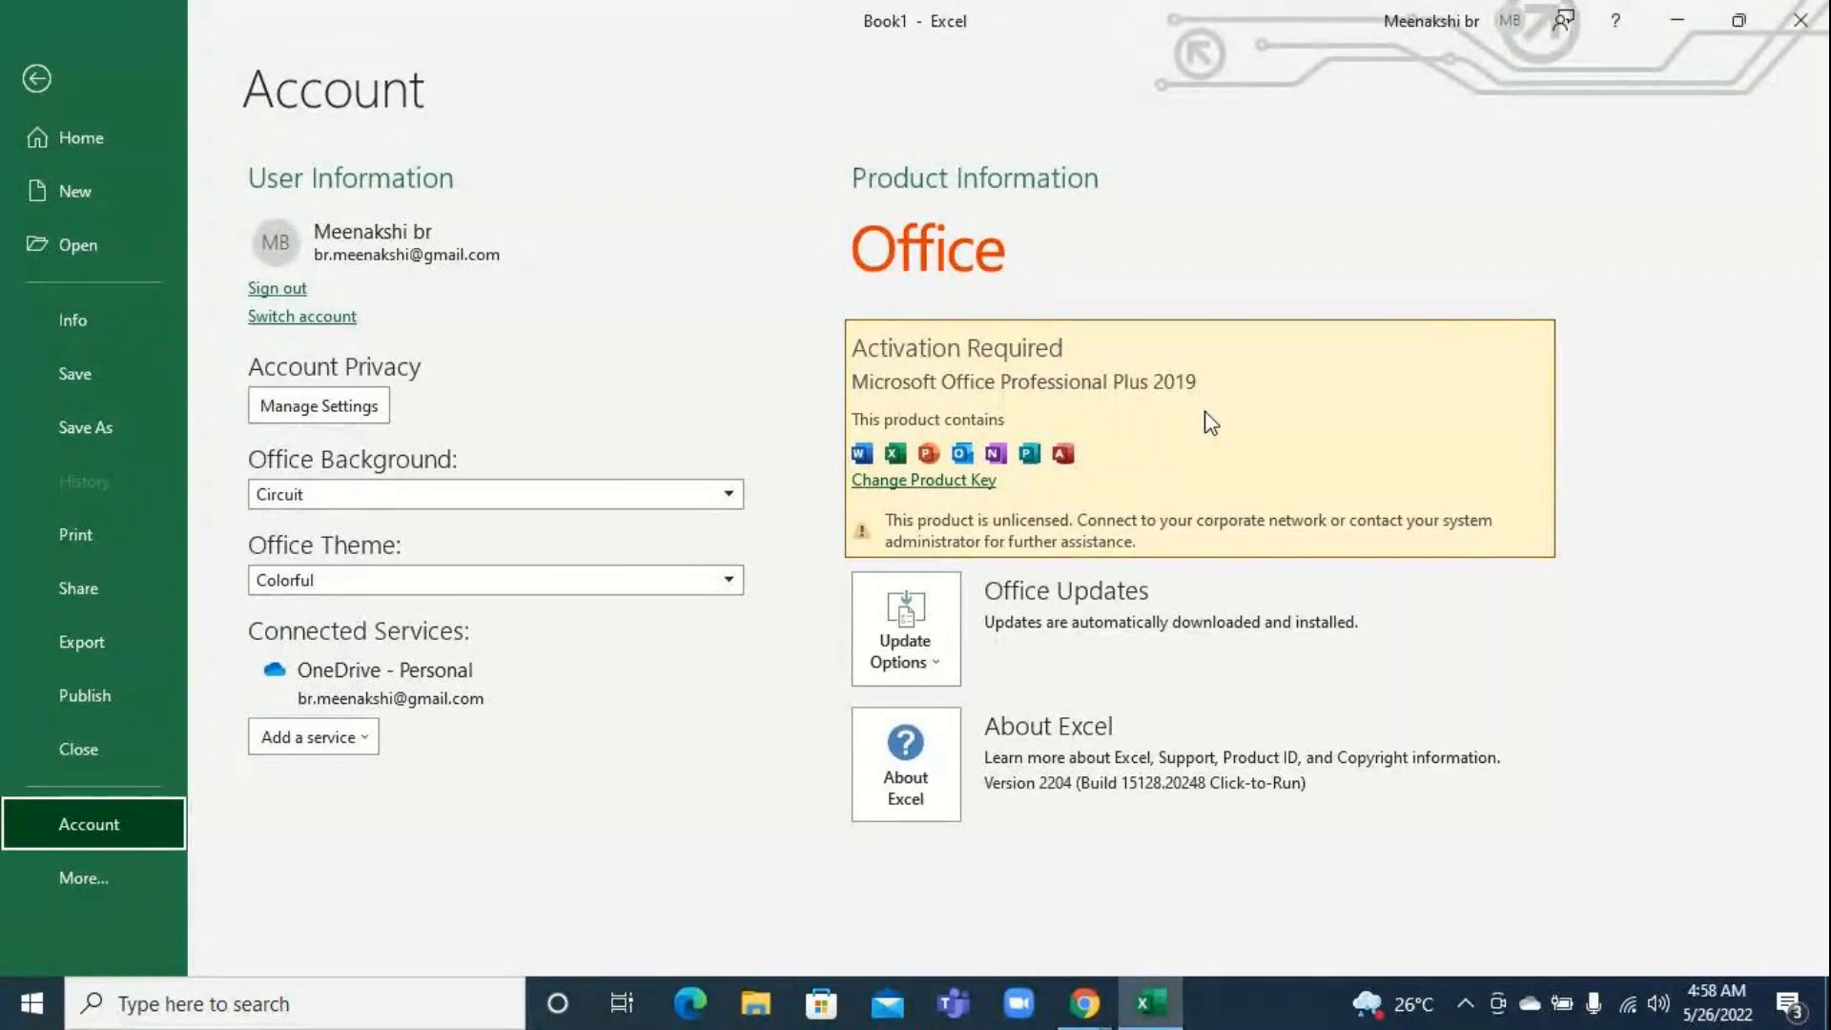
{"action": "key", "text": "Escape"}
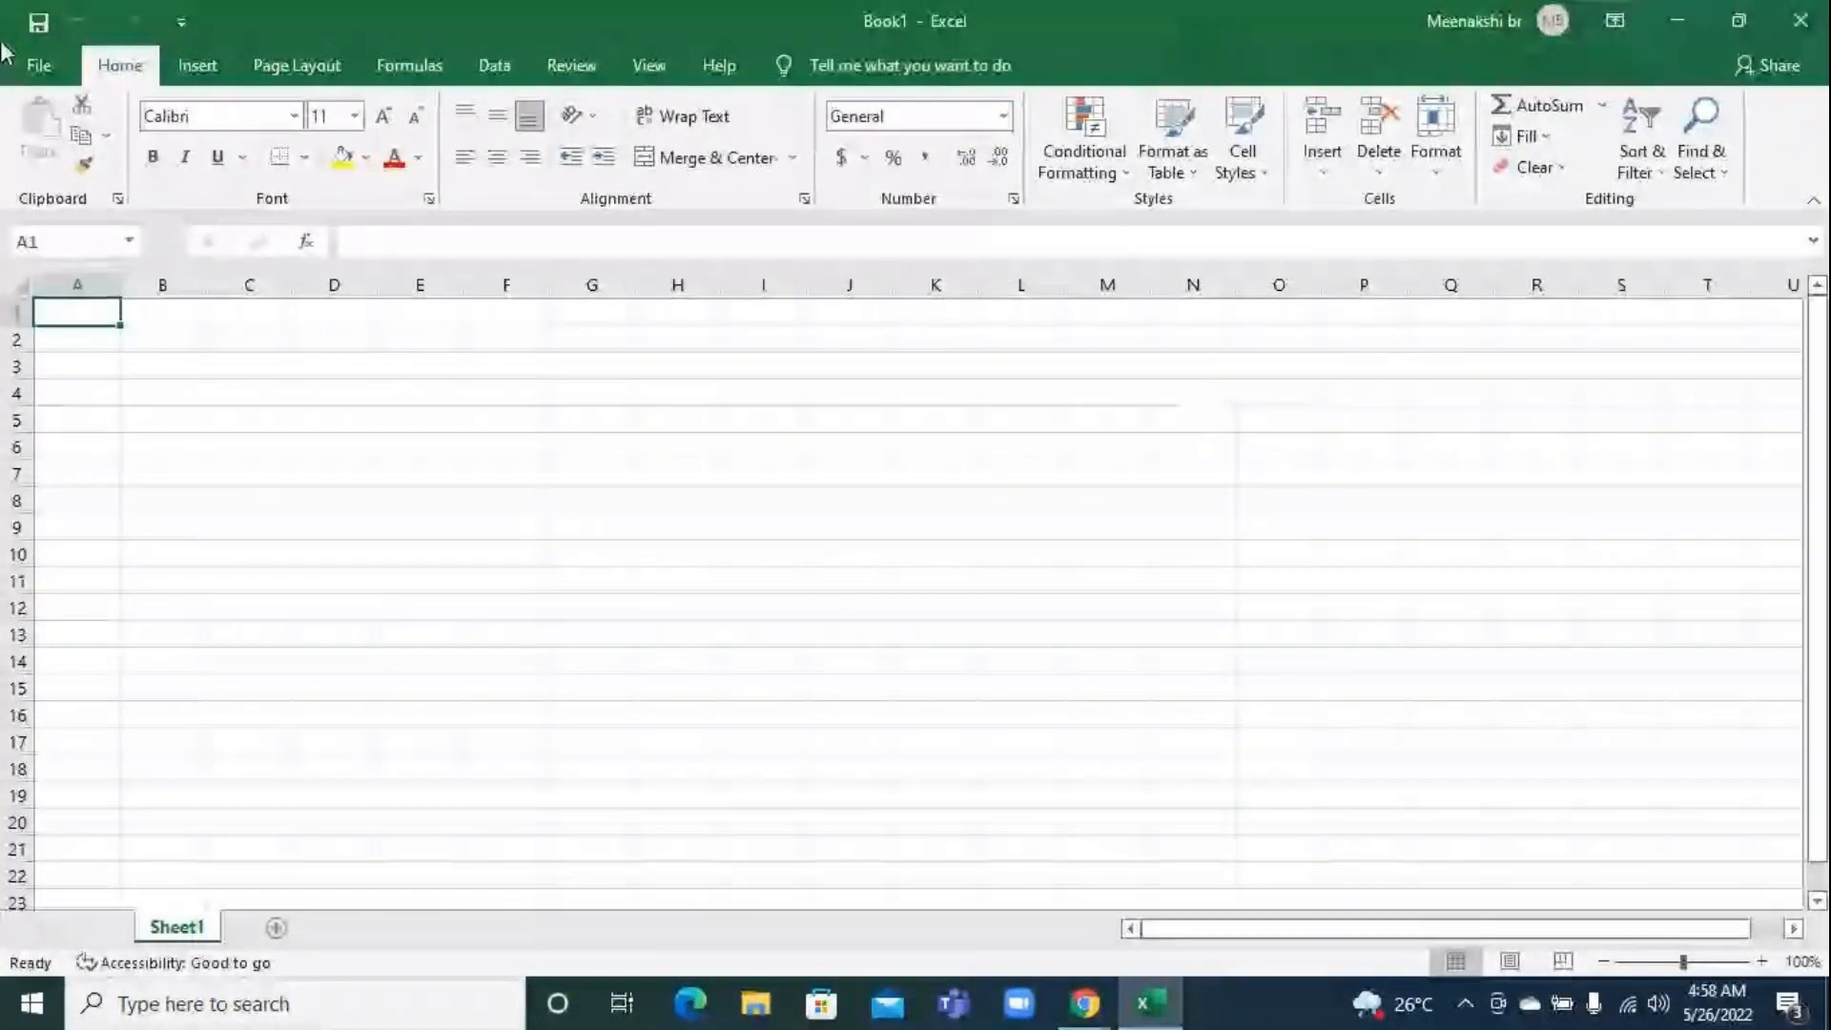
Try to open the recommended charts for the empty cell A1, and dismiss the message
{"action": "left_click", "coordinate": [197, 66]}
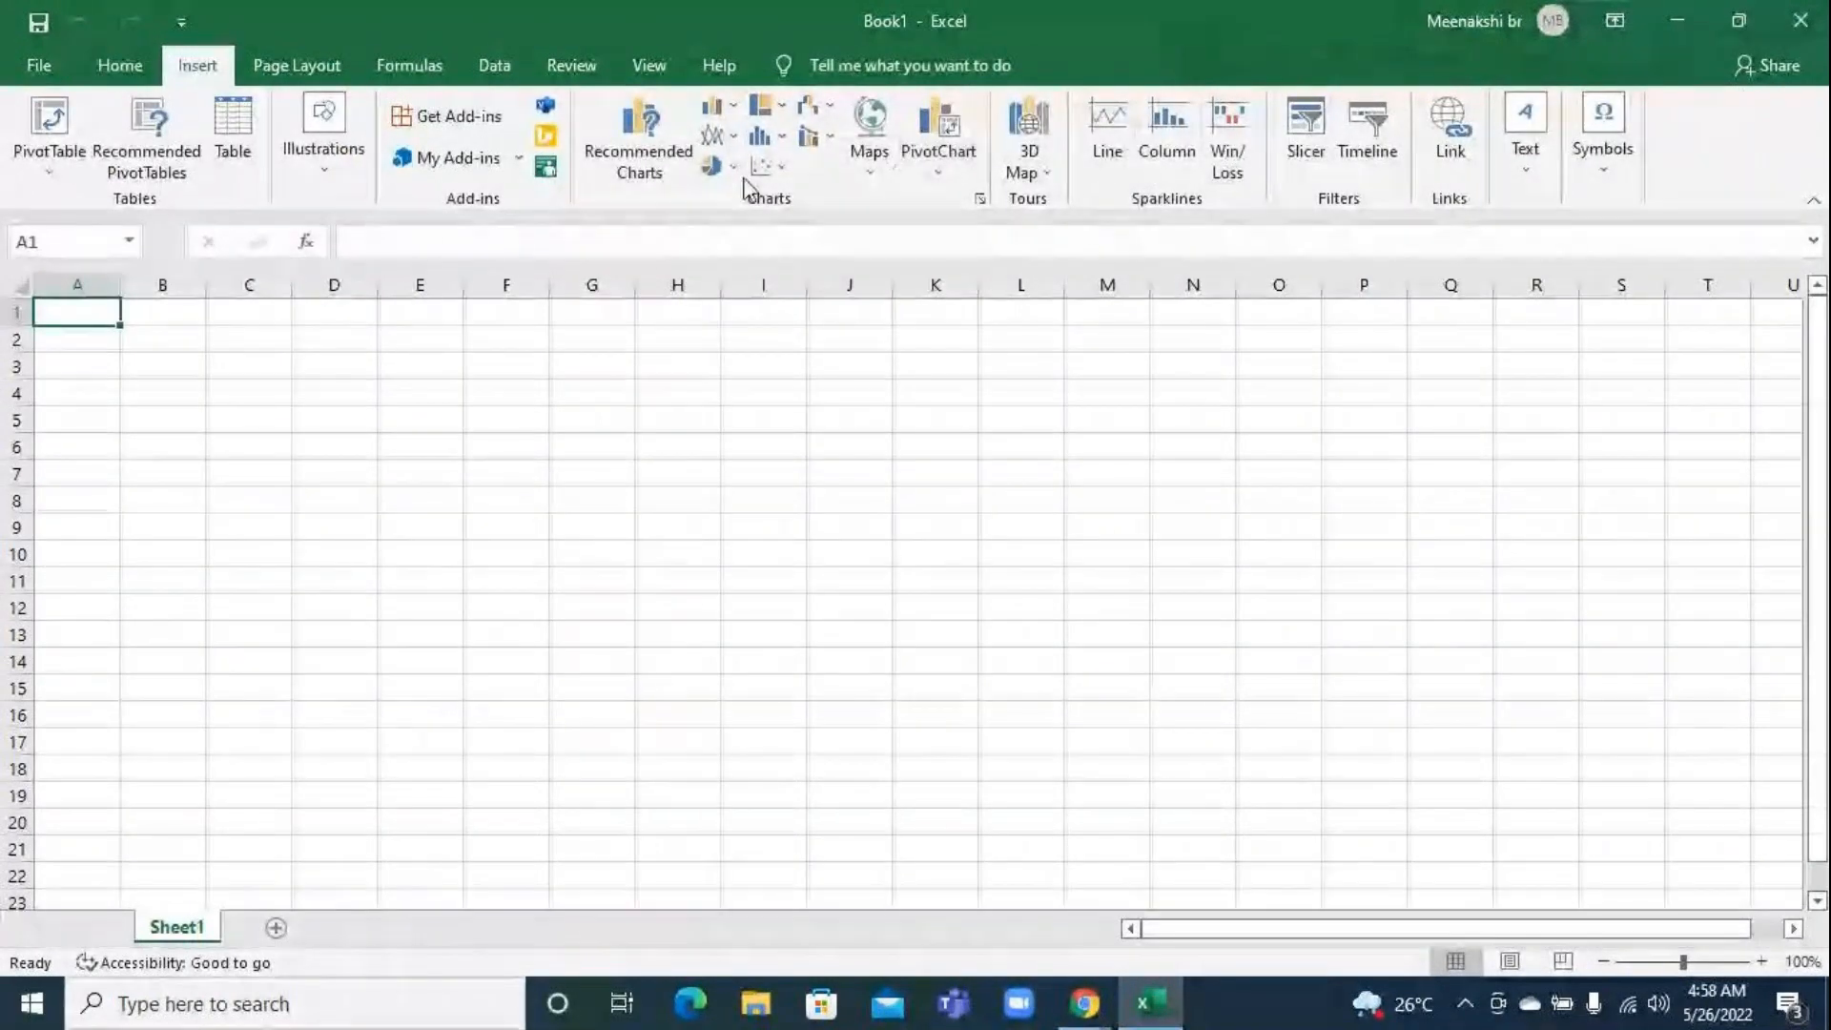
{"action": "left_click", "coordinate": [653, 145]}
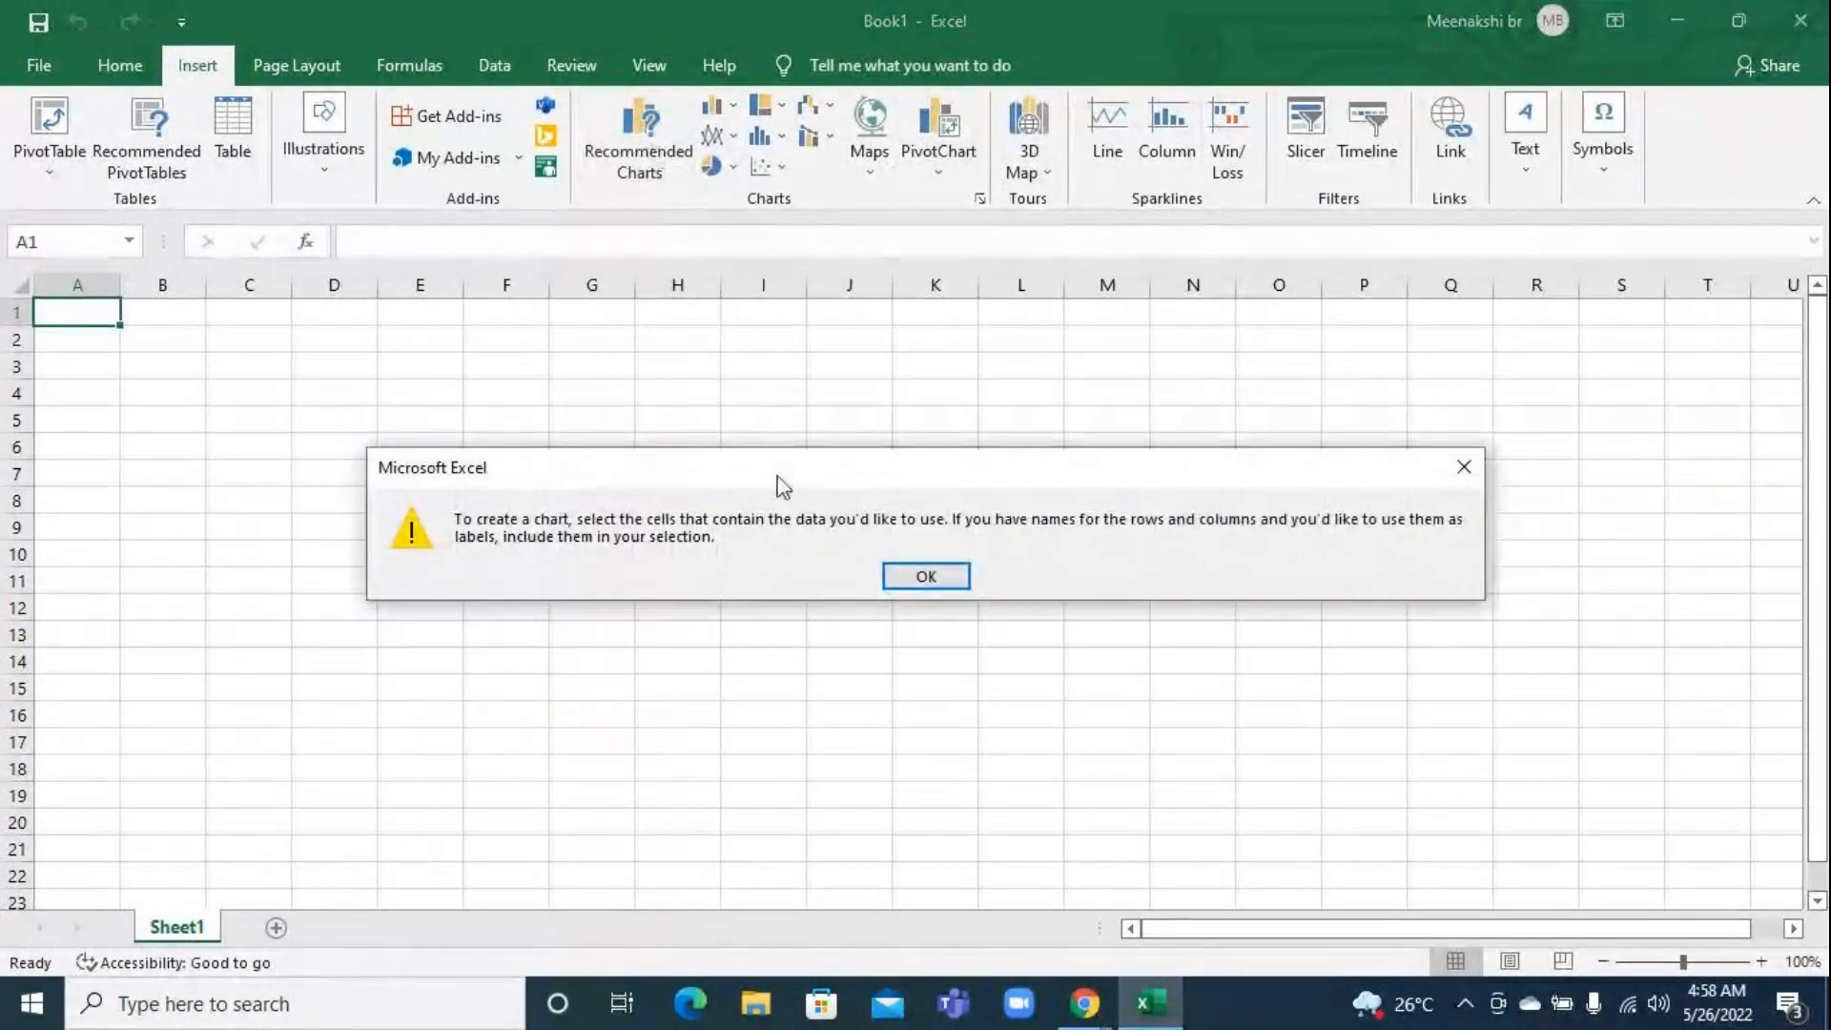
{"action": "left_click", "coordinate": [915, 586]}
Enter 45 in cell K11 and 63 in cell K12 as sample chart data
{"action": "left_click", "coordinate": [914, 589]}
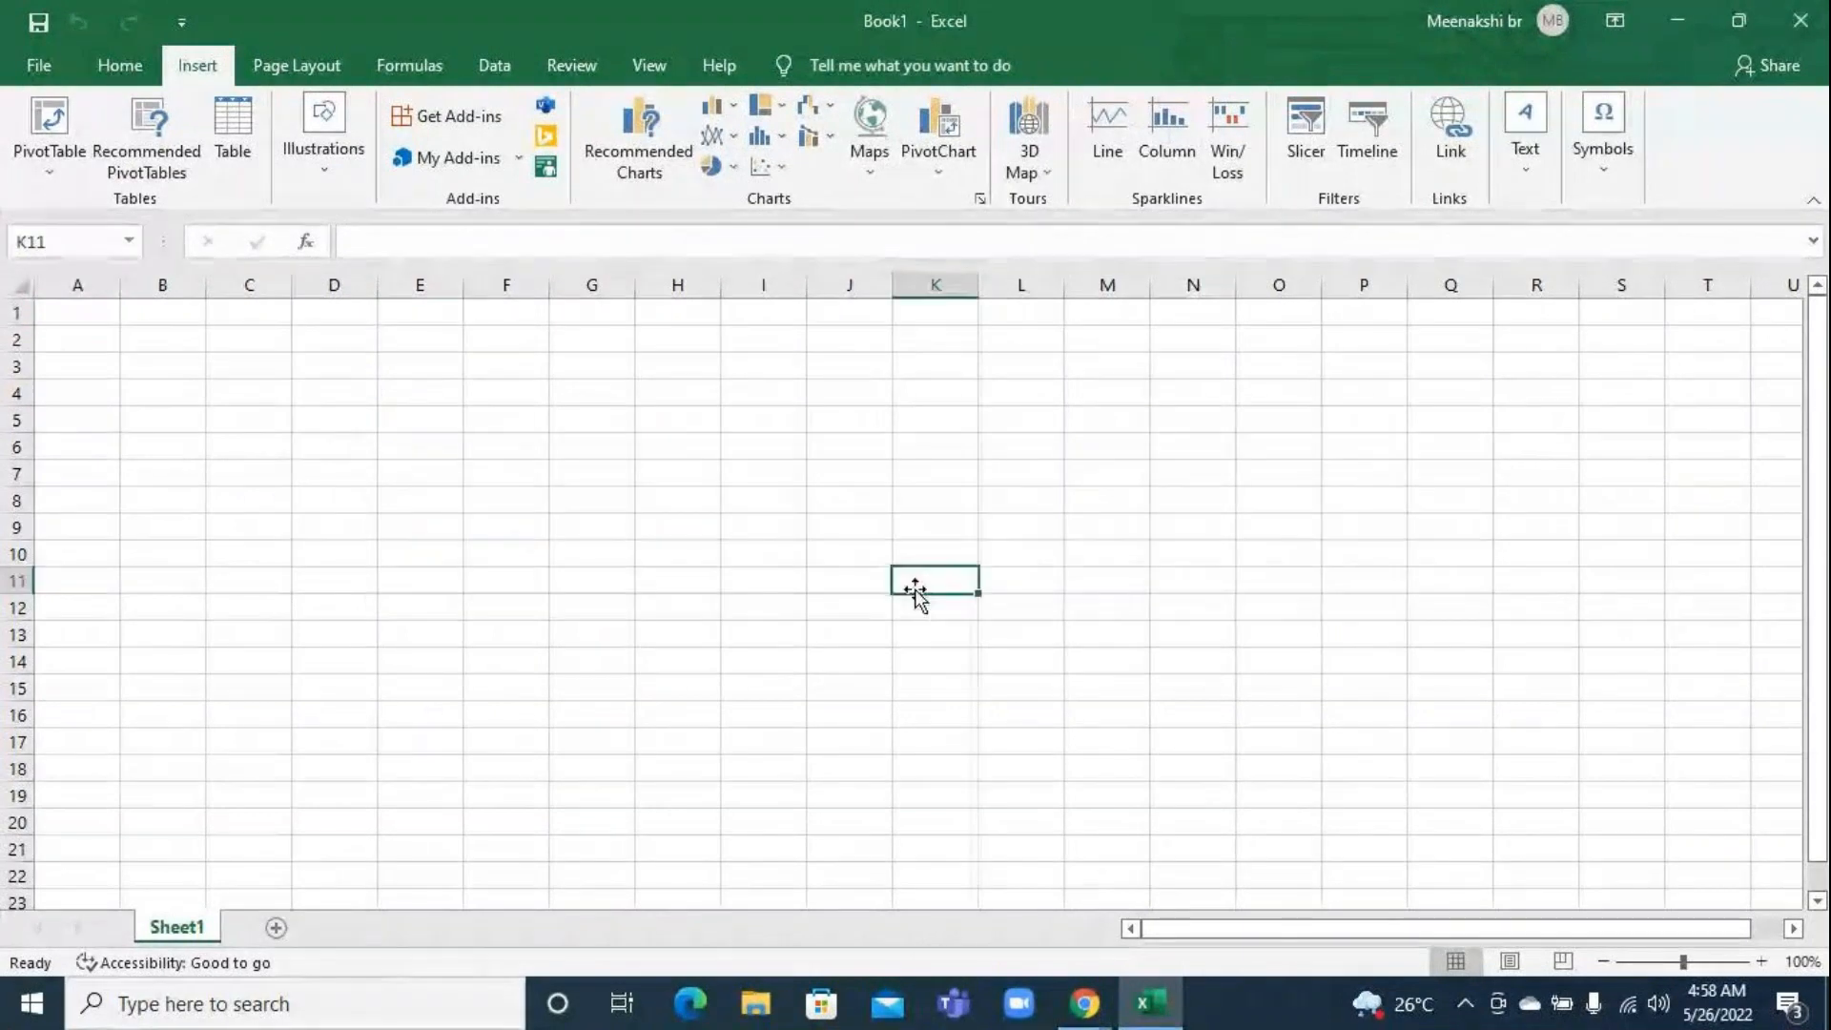
{"action": "type", "text": "45"}
{"action": "key", "text": "Return"}
{"action": "type", "text": "63"}
{"action": "key", "text": "Return"}
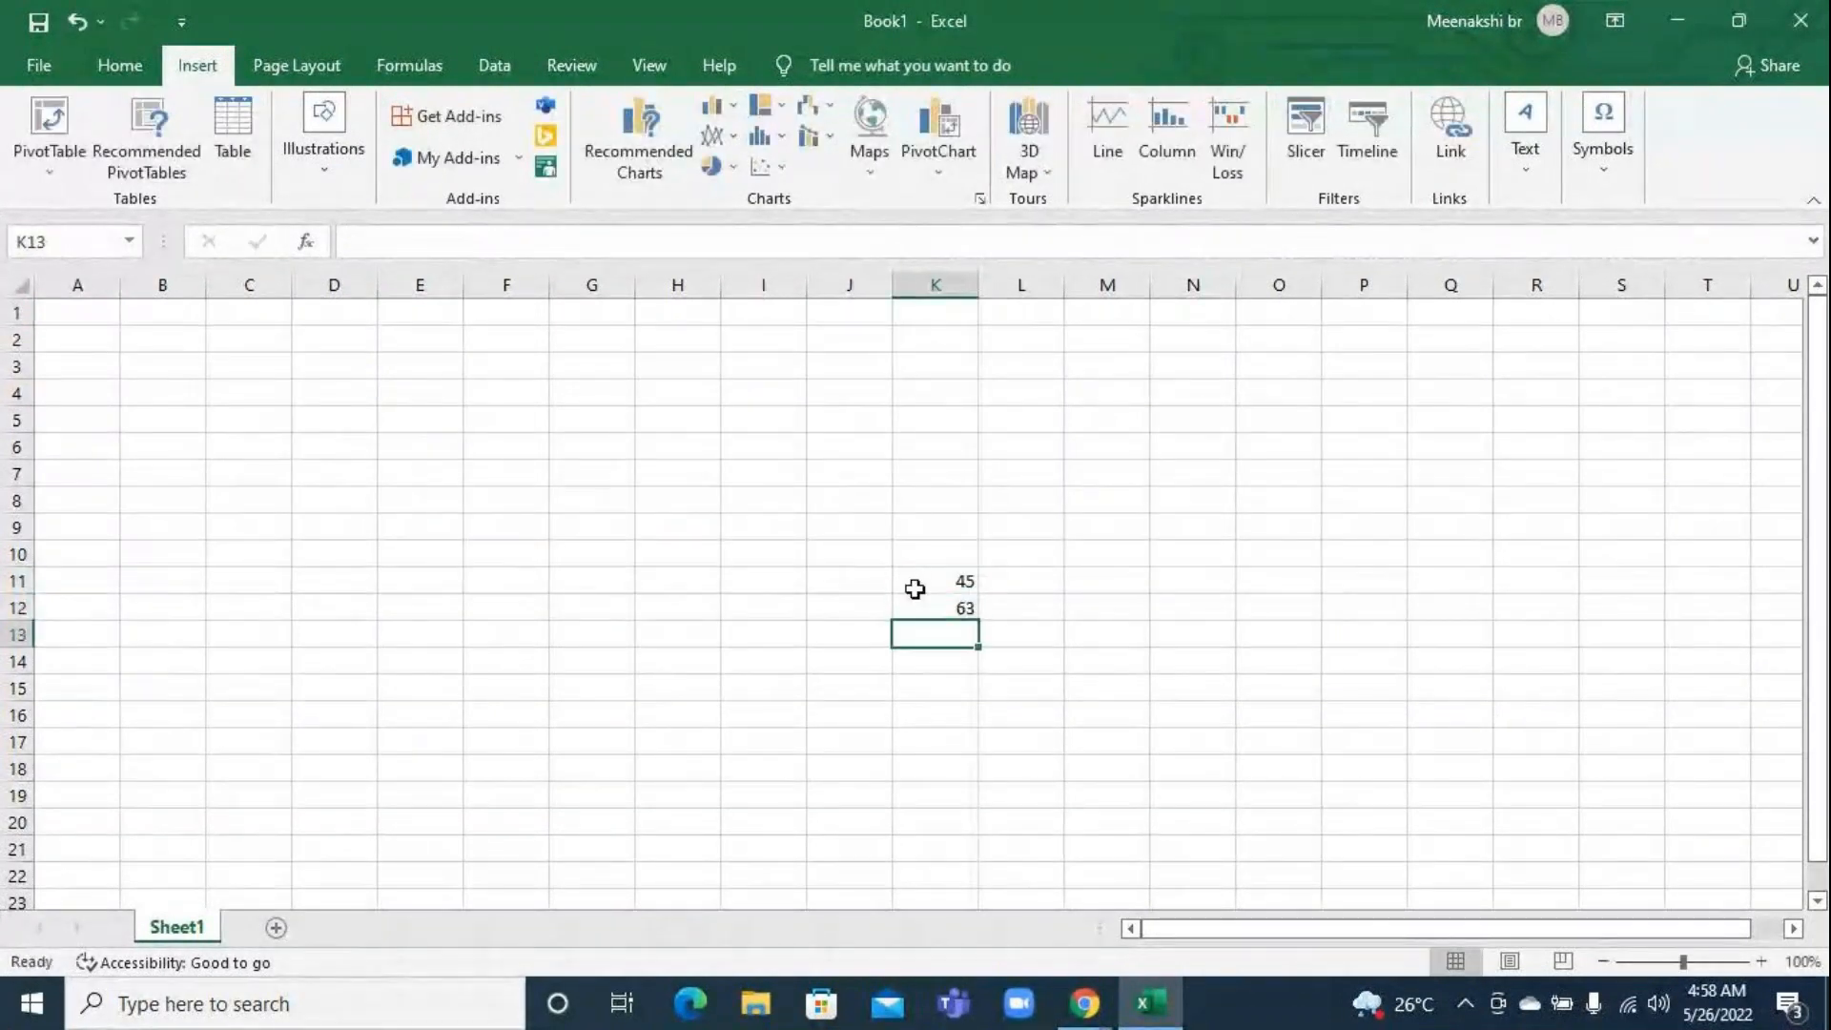
Preview the available chart types from Line through Combo for the K11:K12 data, and leave the chart dialog without inserting one
{"action": "left_click_drag", "start_coordinate": [914, 588], "coordinate": [915, 610]}
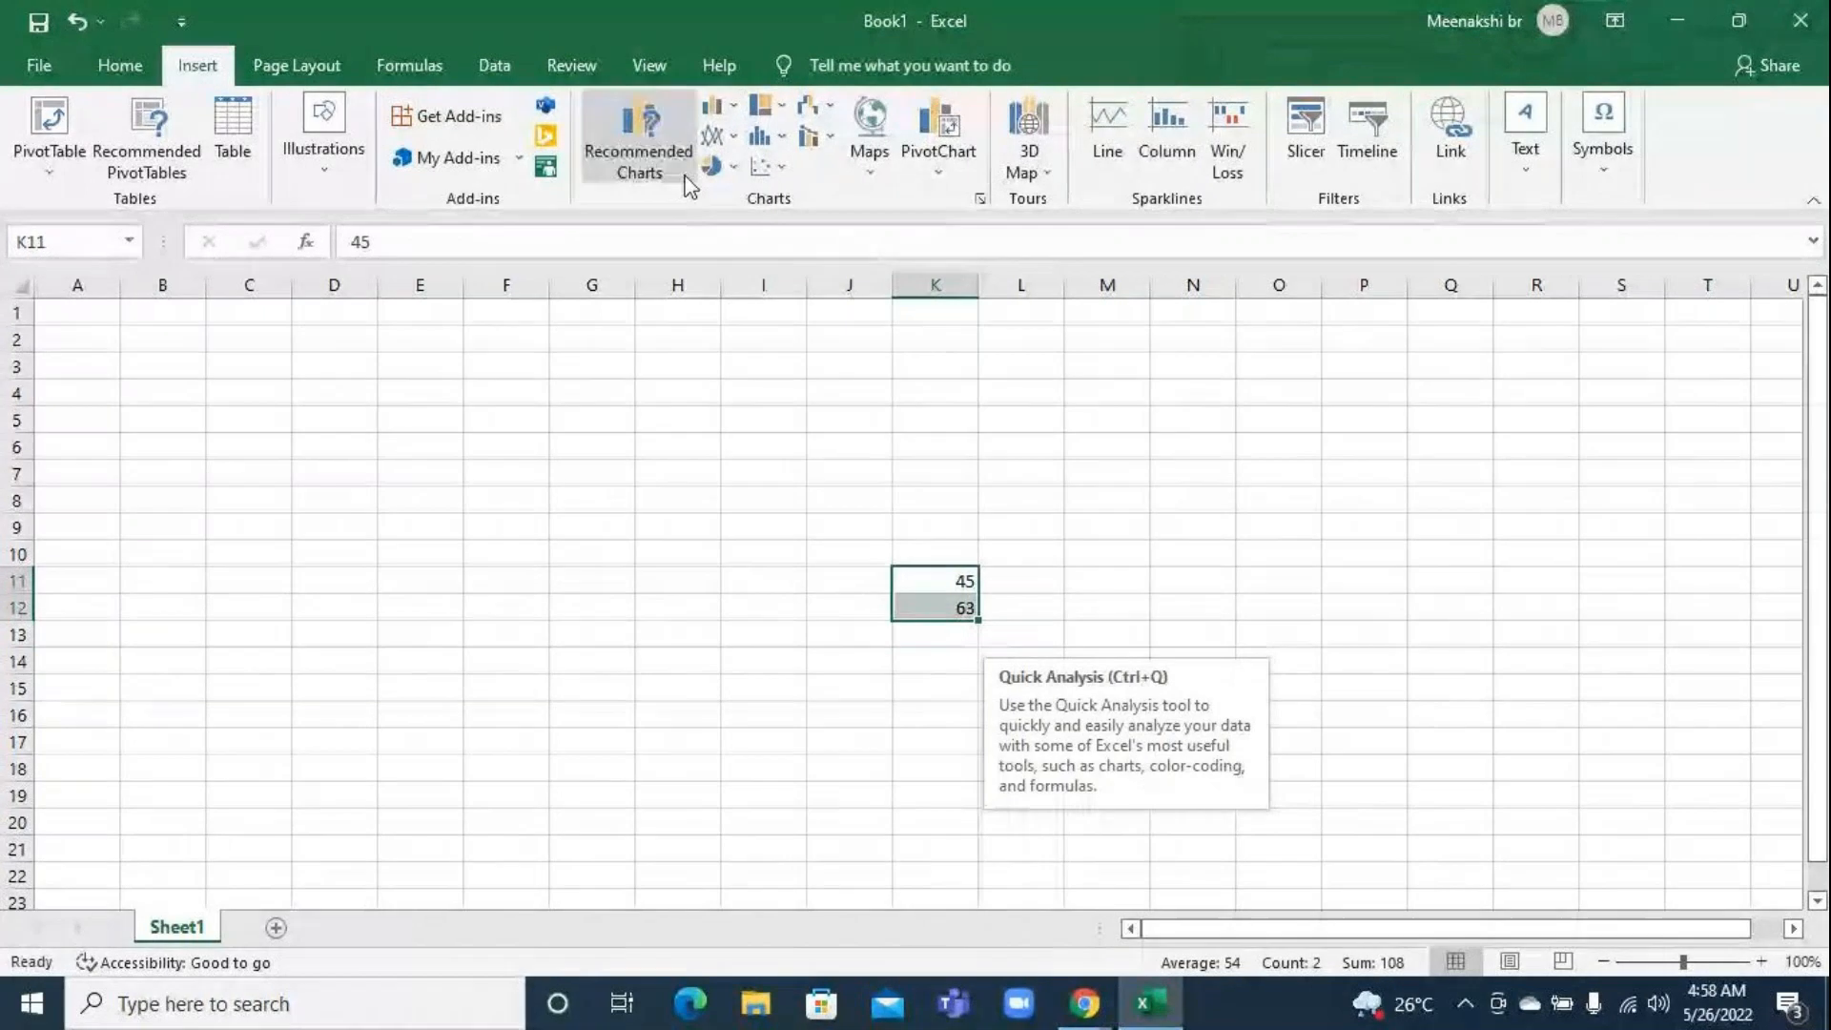
{"action": "left_click", "coordinate": [645, 129]}
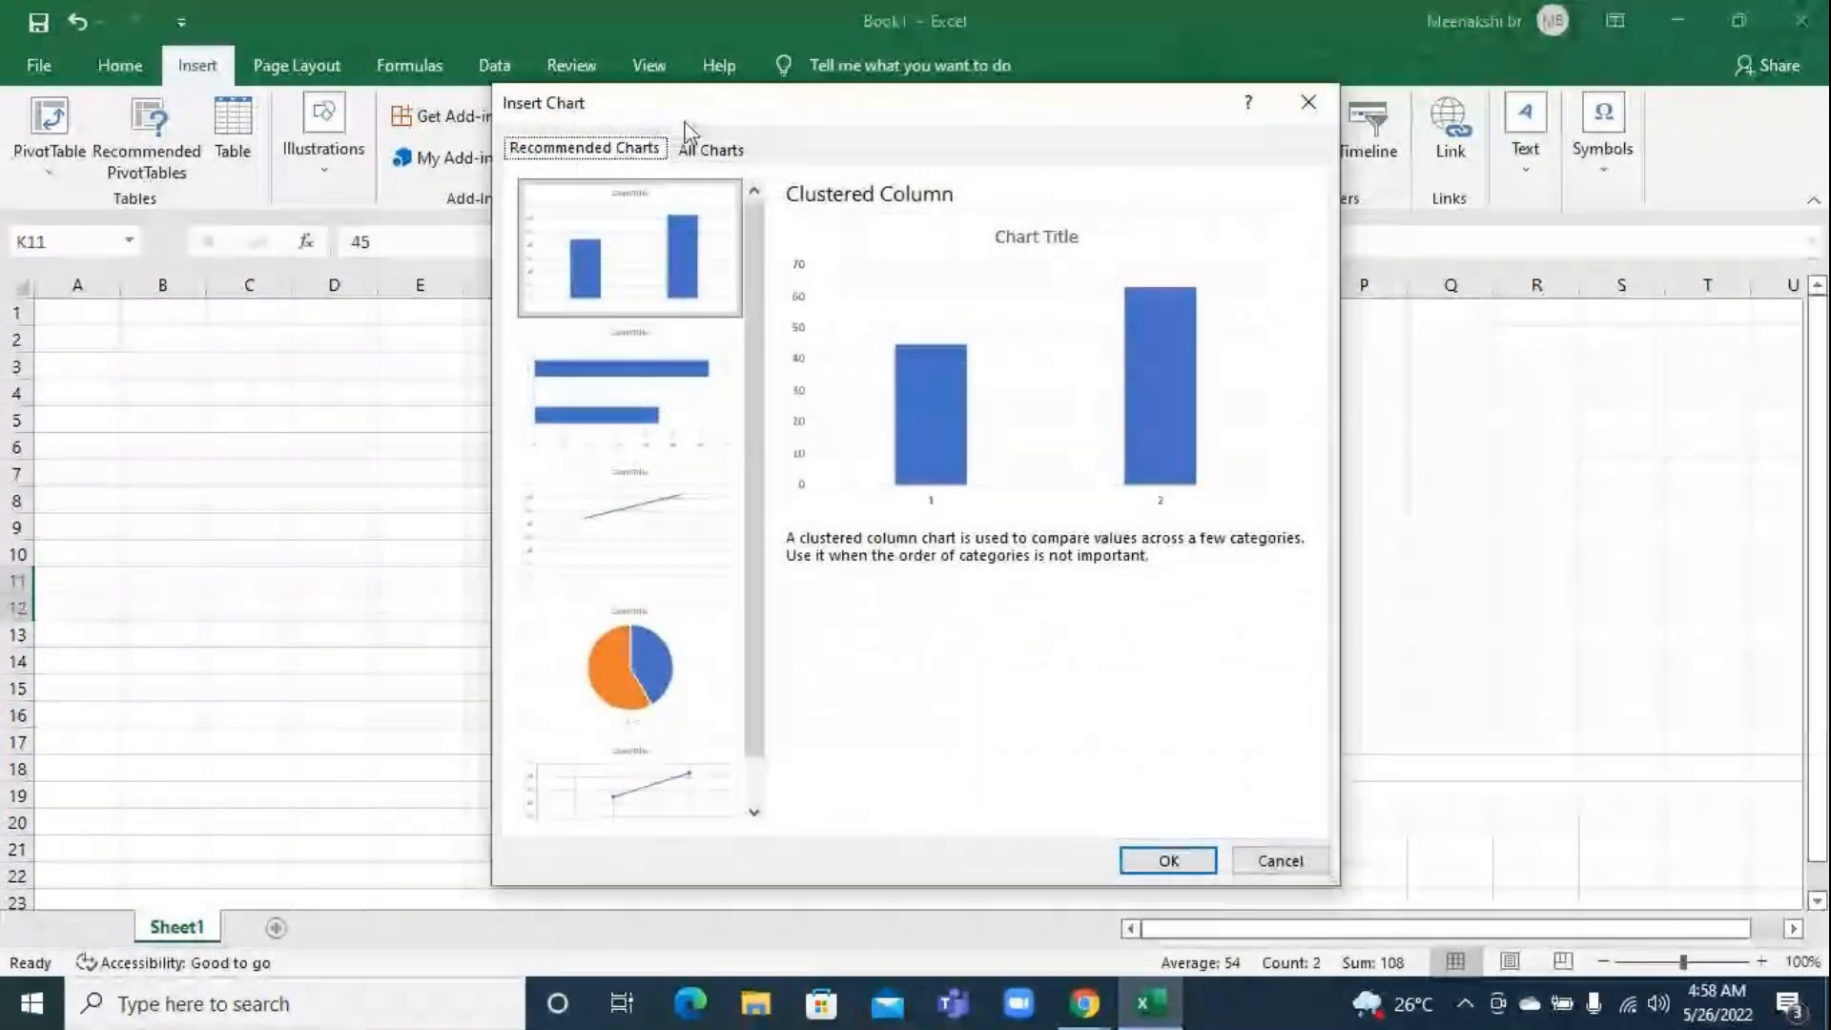
{"action": "left_click", "coordinate": [697, 154]}
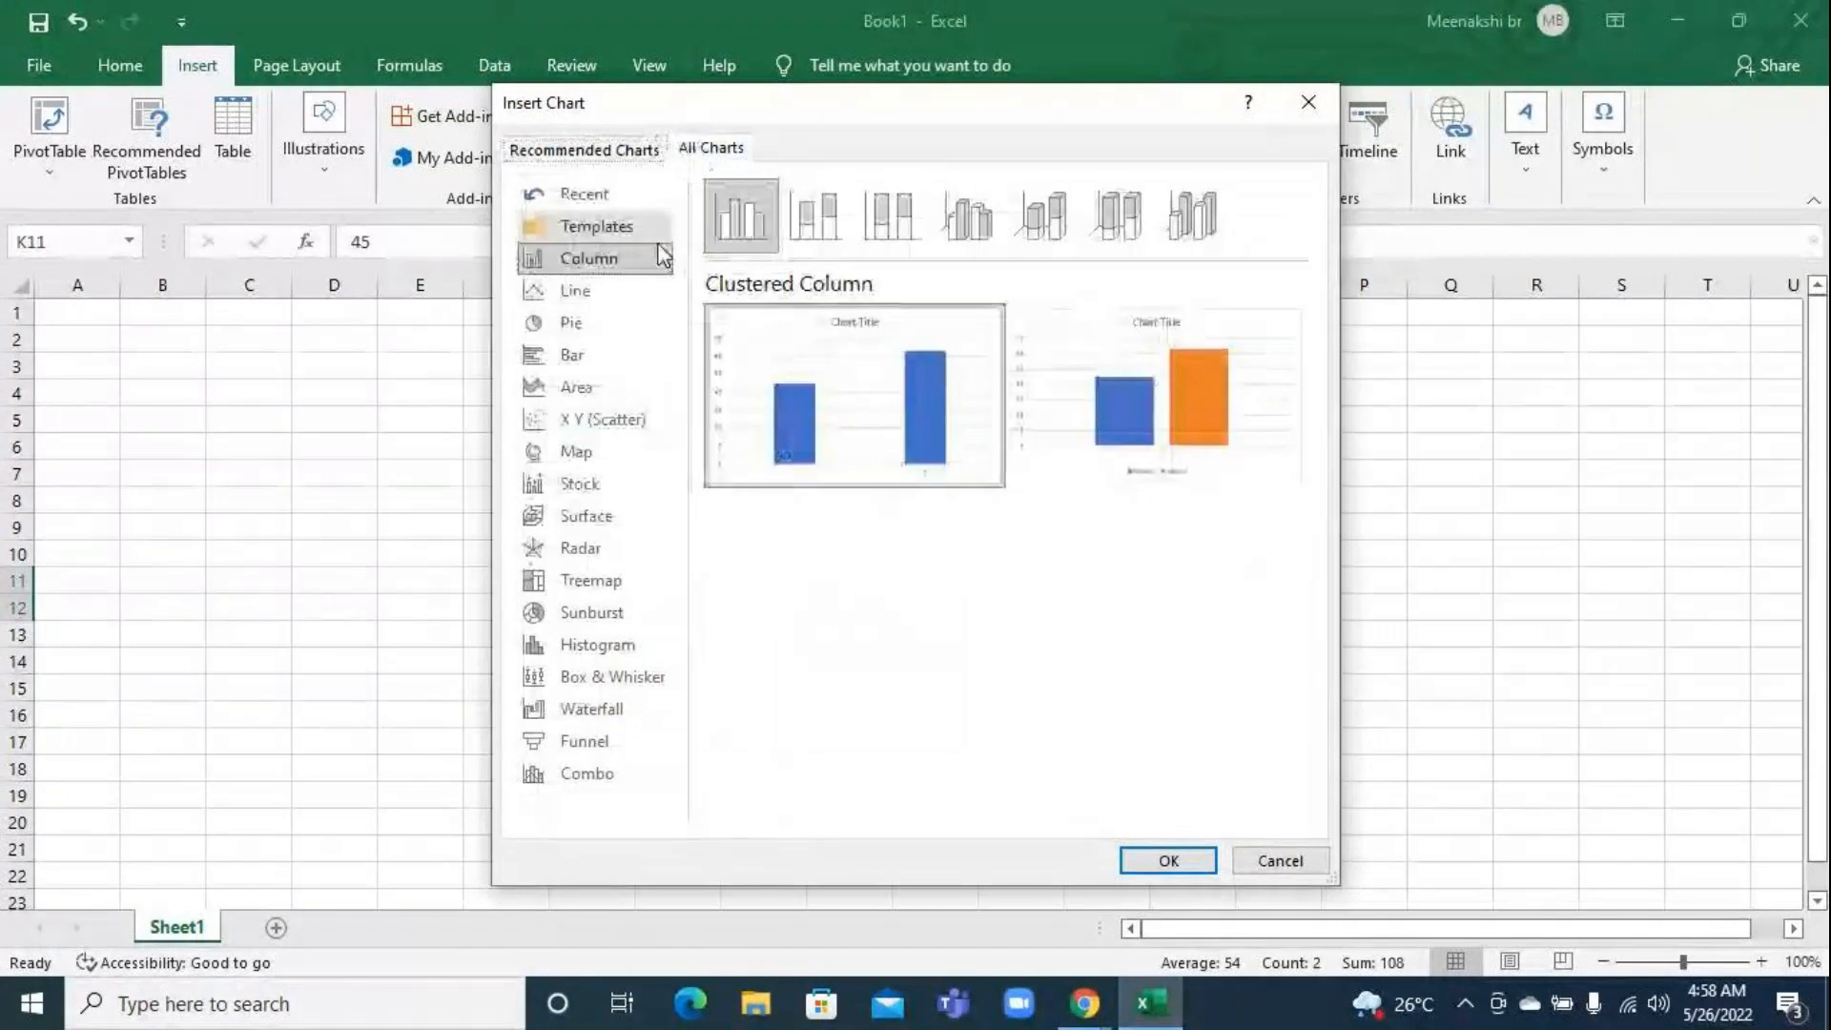
{"action": "left_click", "coordinate": [615, 294]}
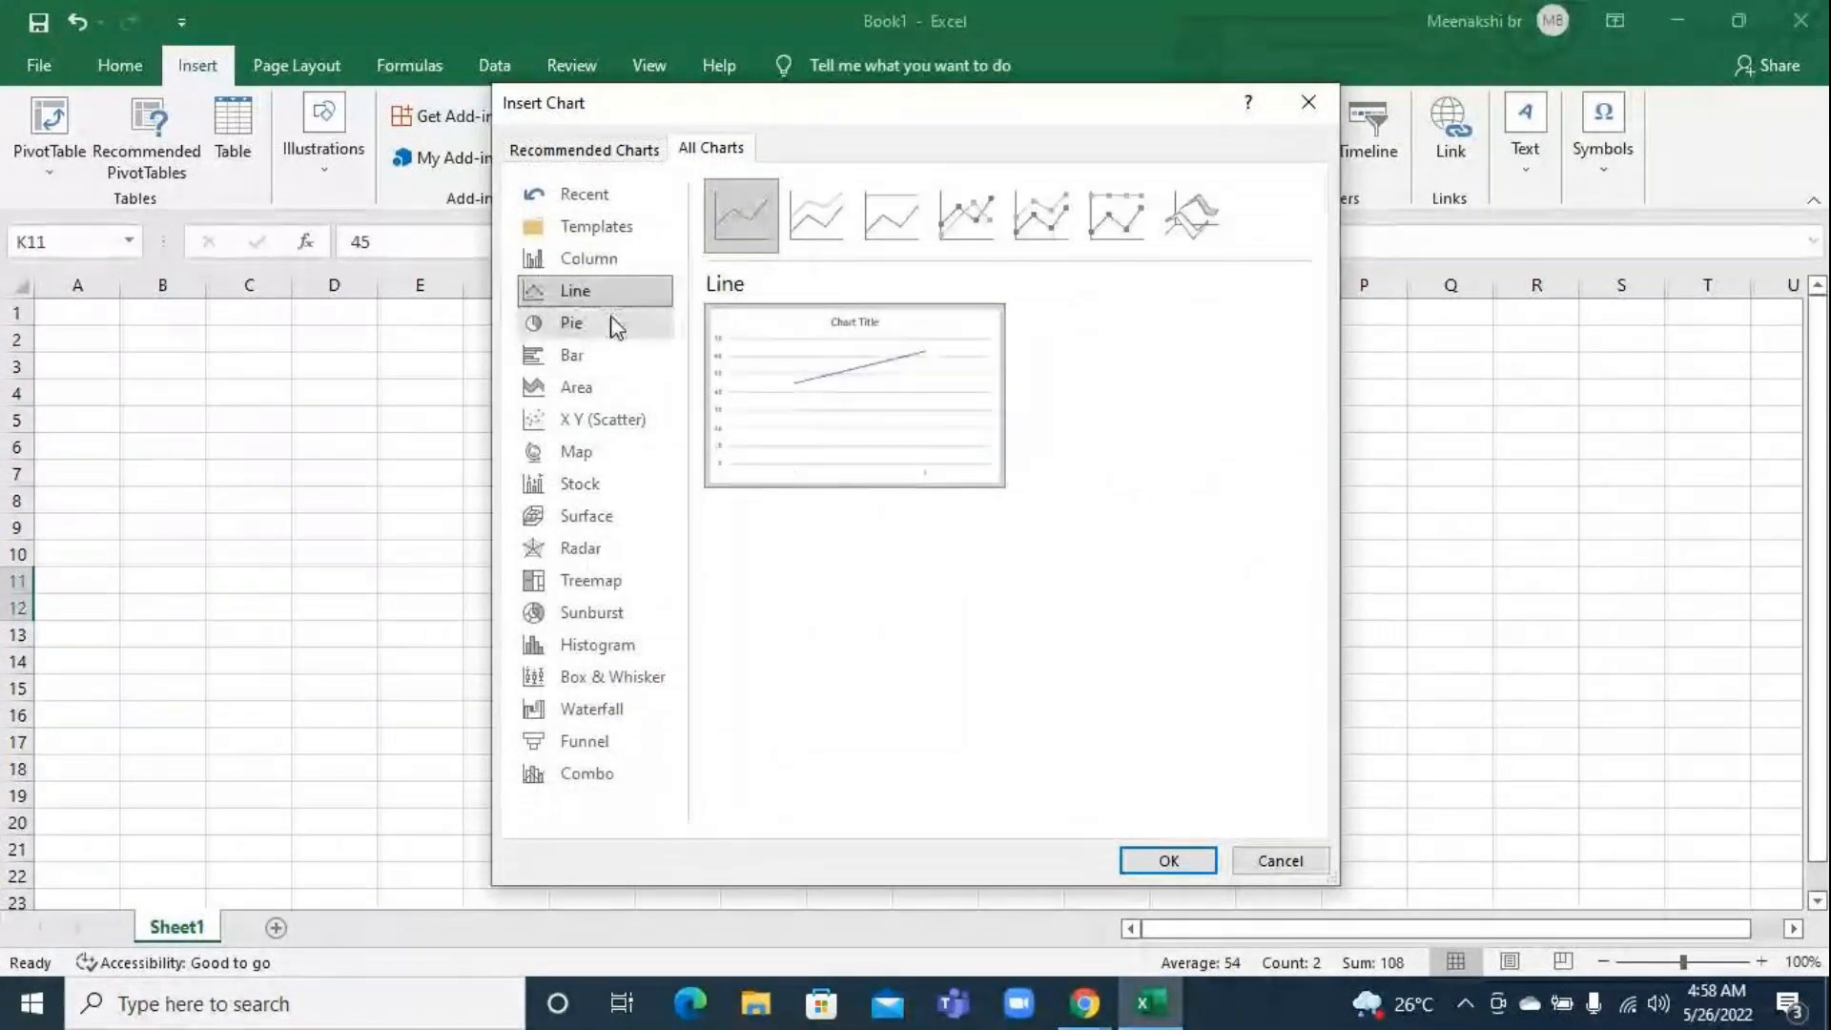
{"action": "left_click", "coordinate": [619, 324]}
{"action": "left_click", "coordinate": [633, 360]}
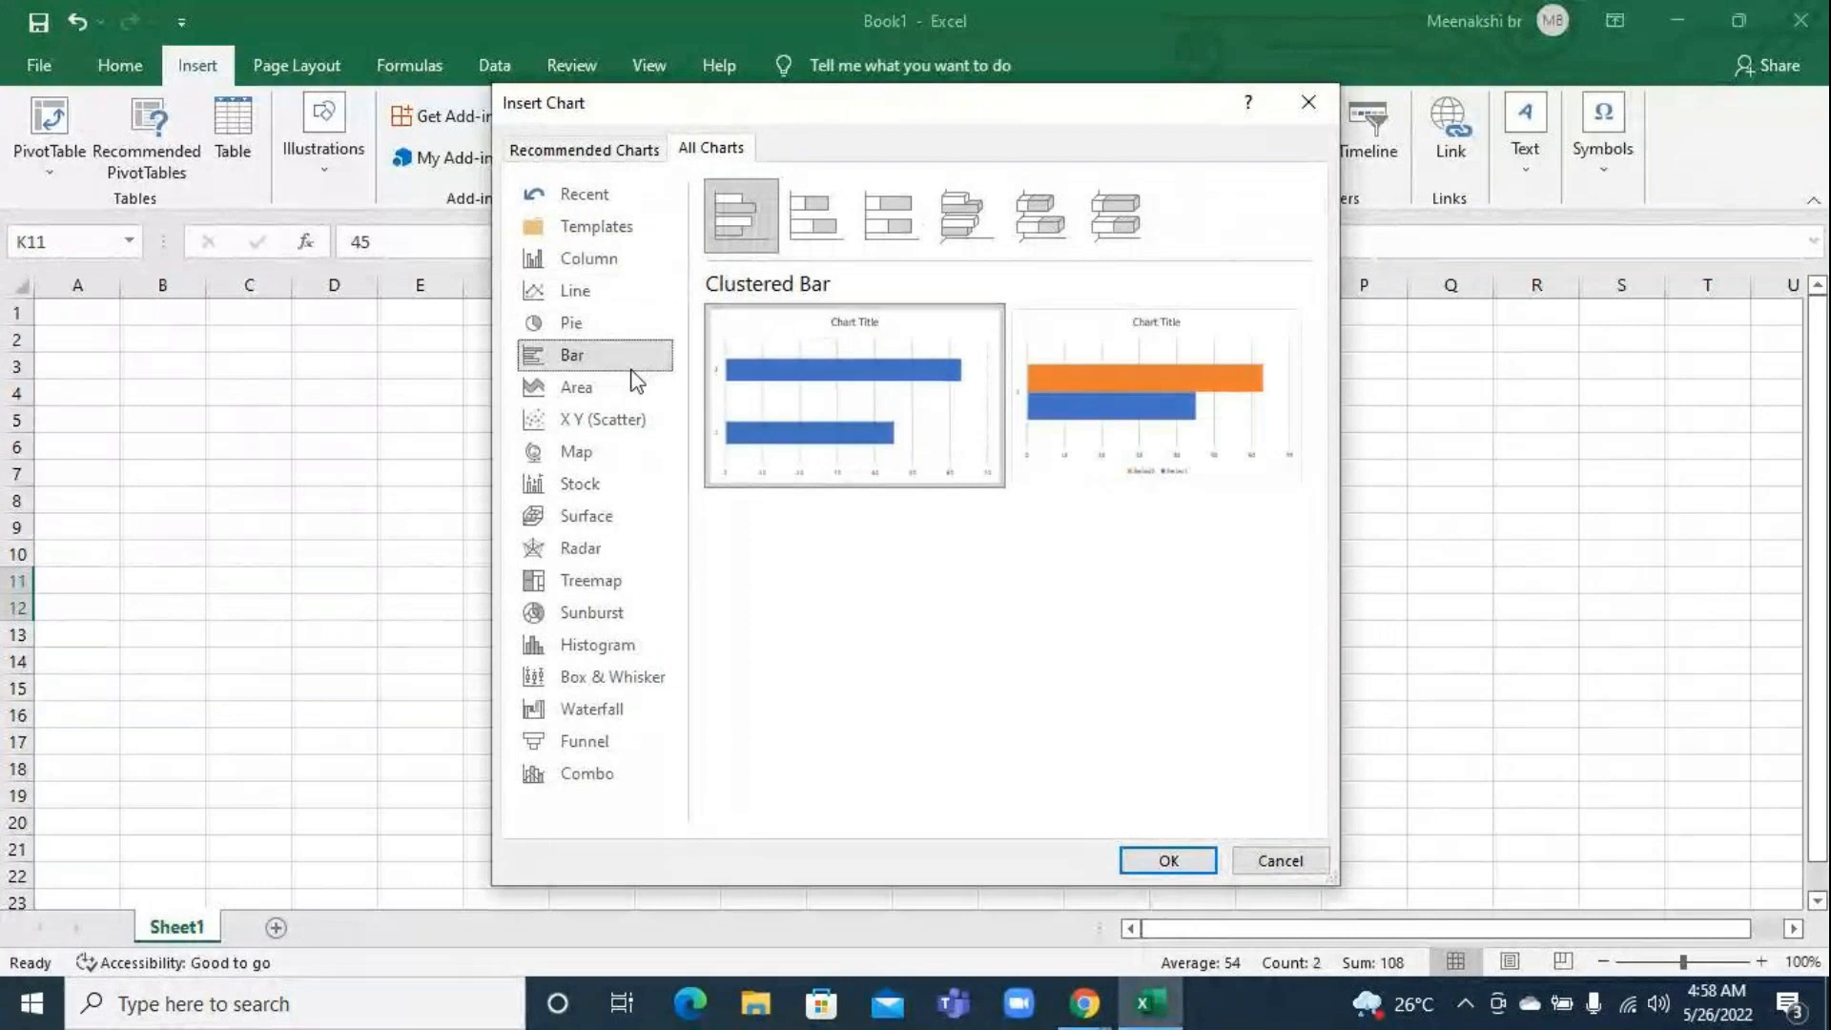
{"action": "left_click", "coordinate": [627, 388]}
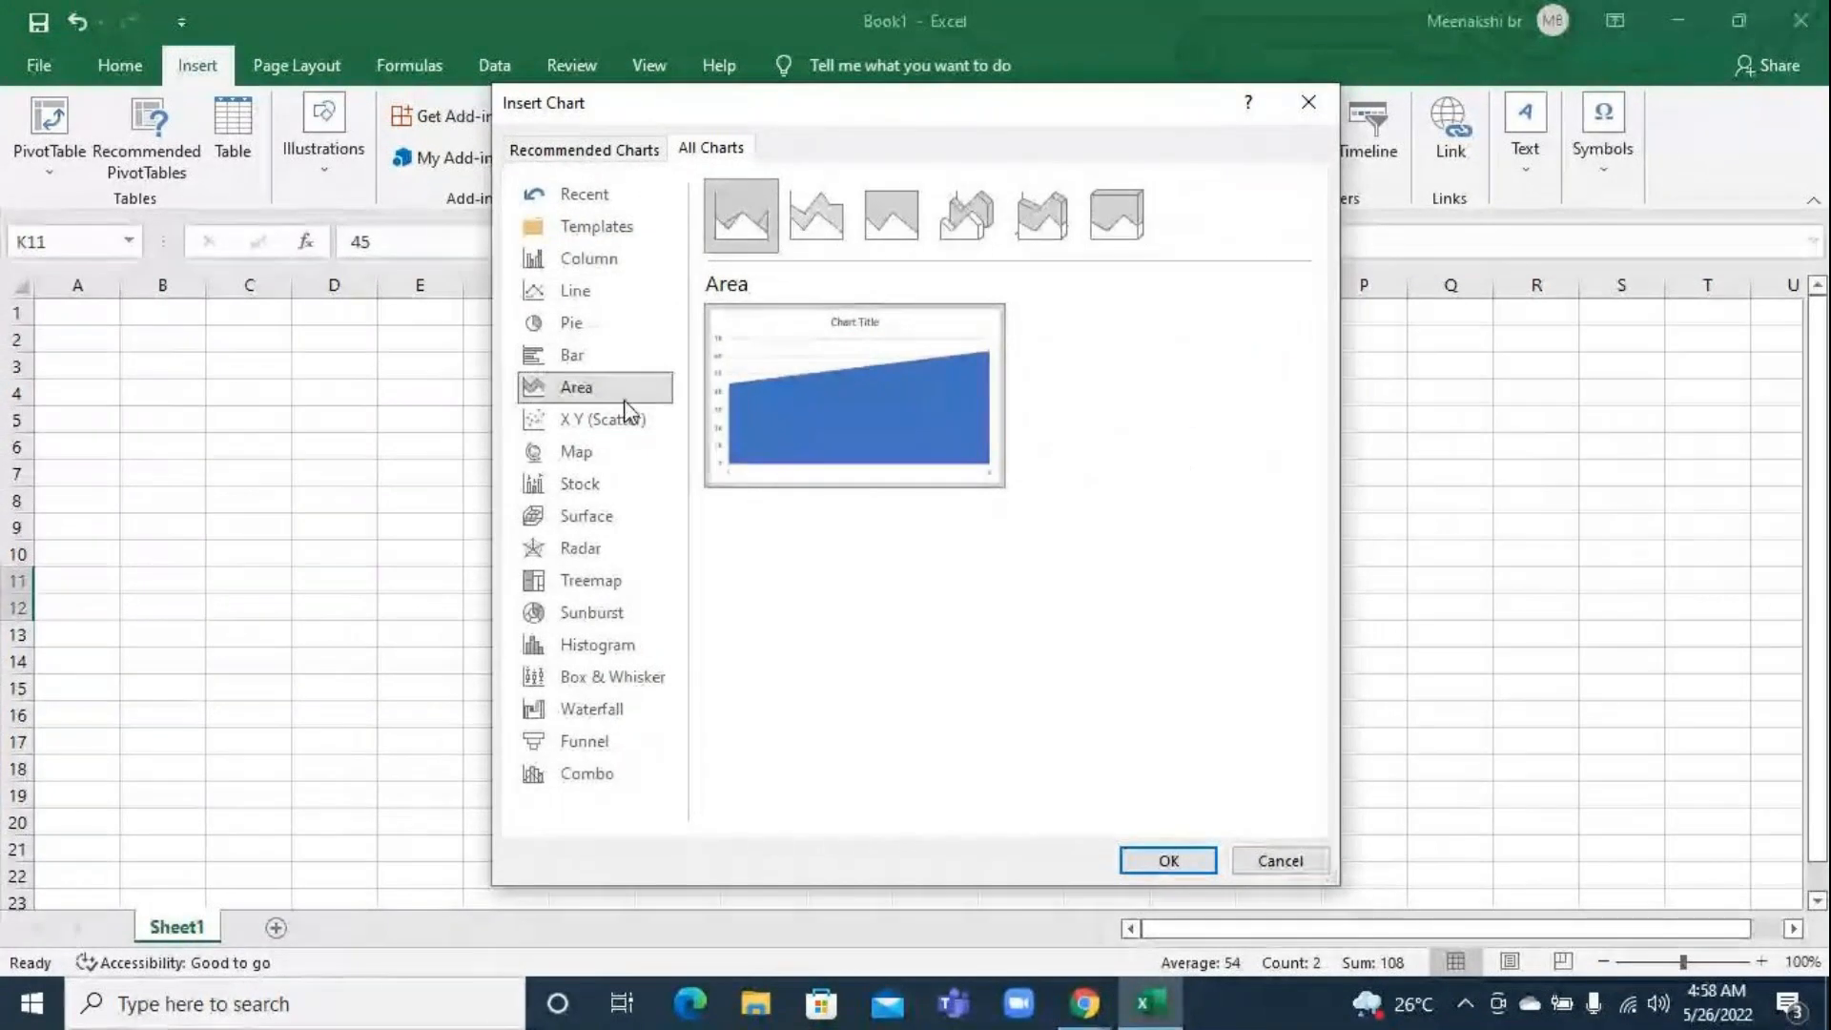
{"action": "left_click", "coordinate": [619, 420]}
{"action": "left_click", "coordinate": [606, 454]}
{"action": "left_click", "coordinate": [603, 484]}
{"action": "left_click", "coordinate": [601, 517]}
{"action": "left_click", "coordinate": [618, 552]}
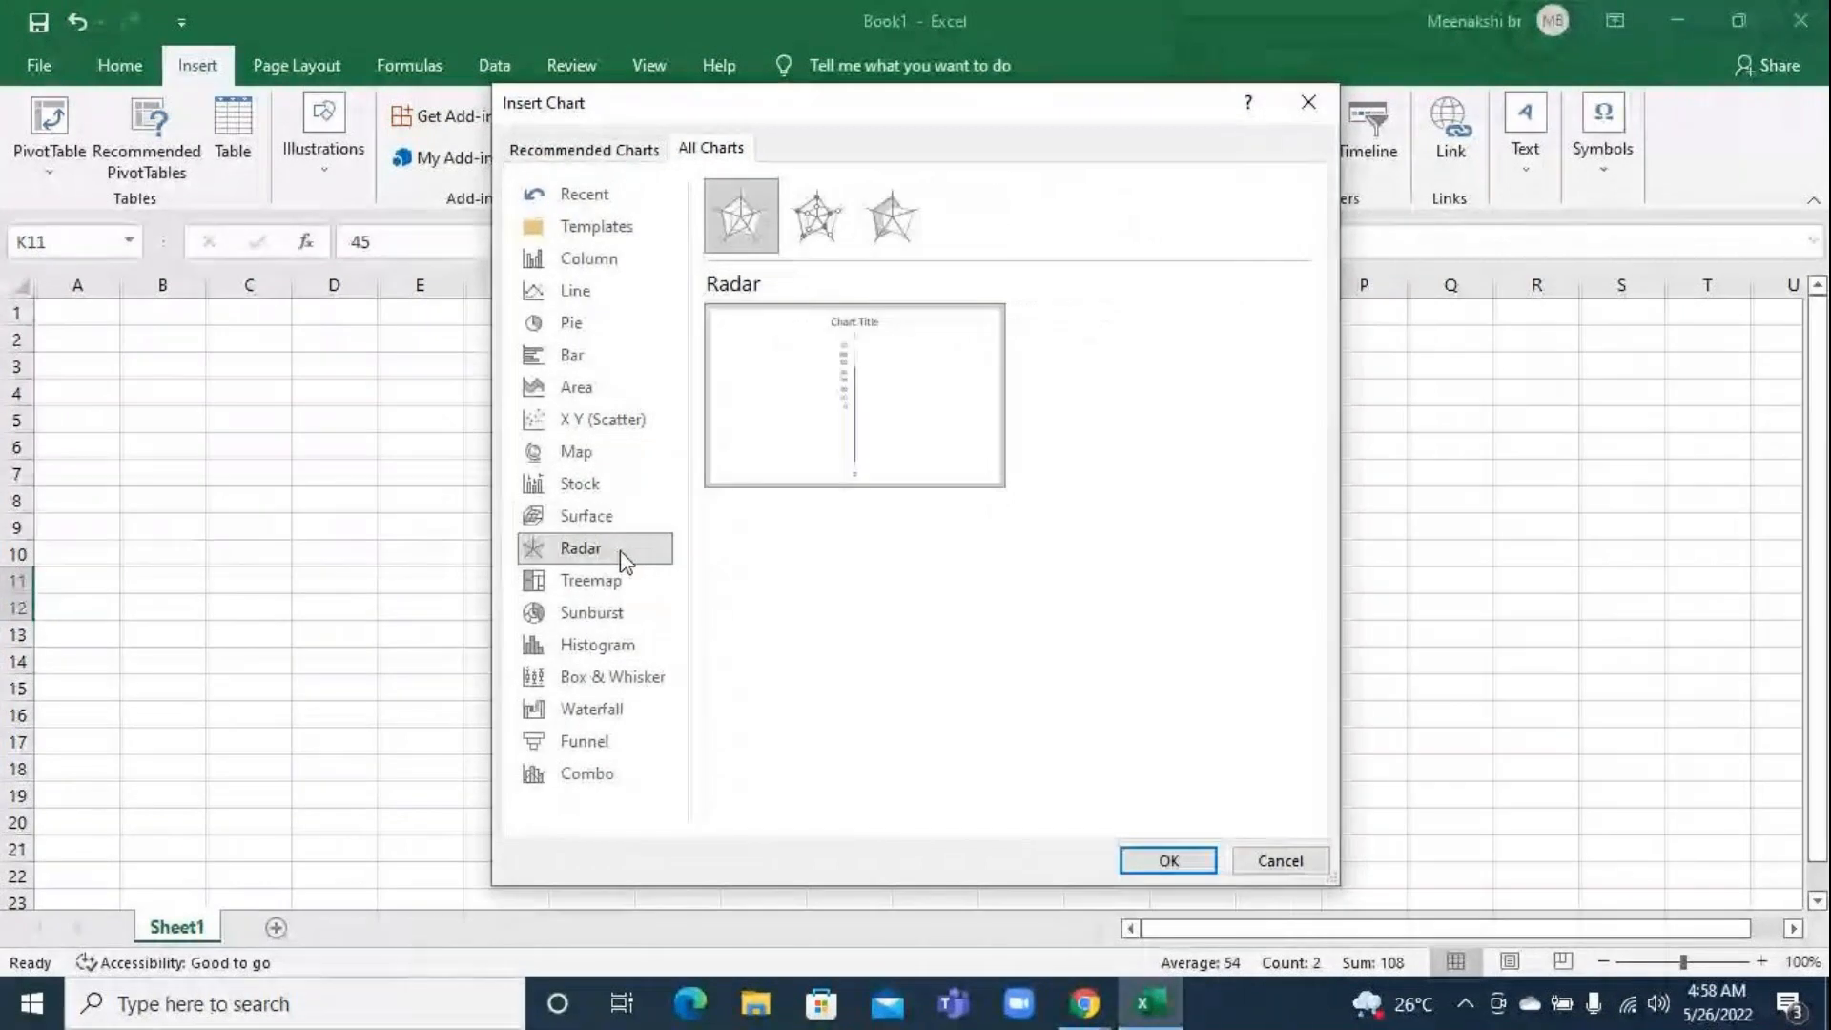
{"action": "left_click", "coordinate": [620, 582]}
{"action": "left_click", "coordinate": [624, 614]}
{"action": "left_click", "coordinate": [624, 647]}
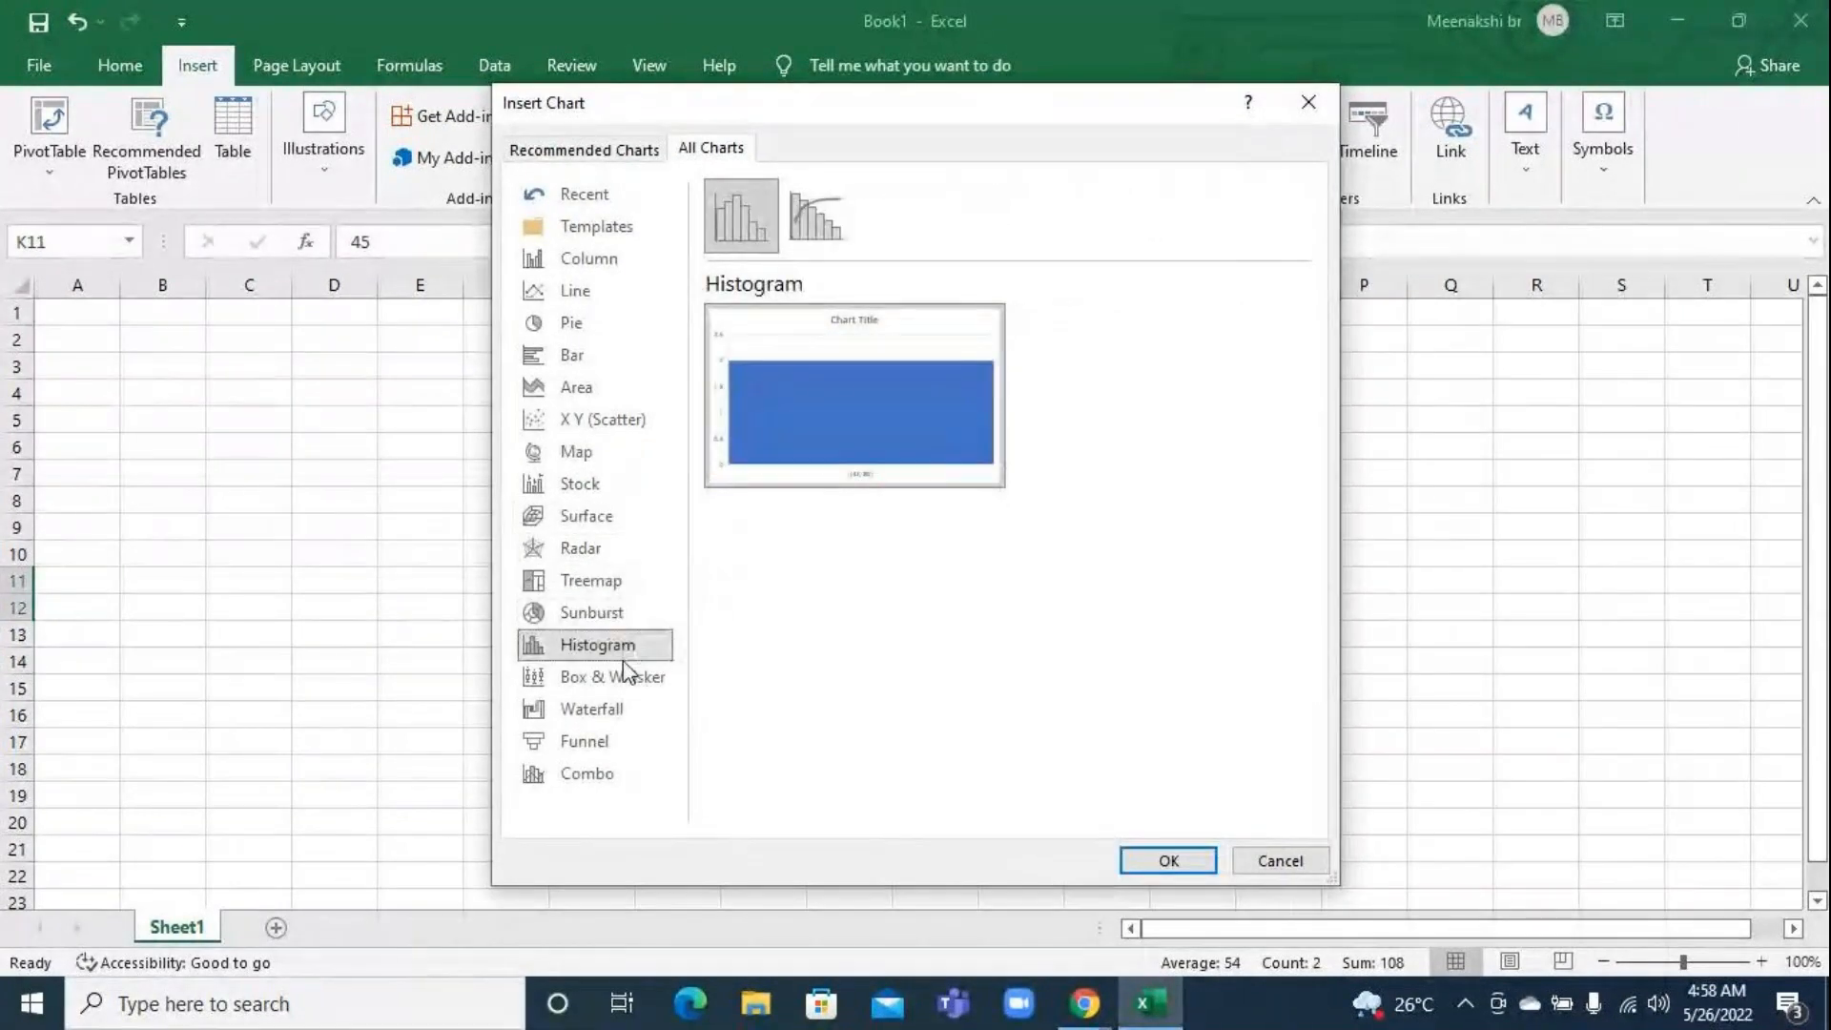
{"action": "left_click", "coordinate": [621, 681]}
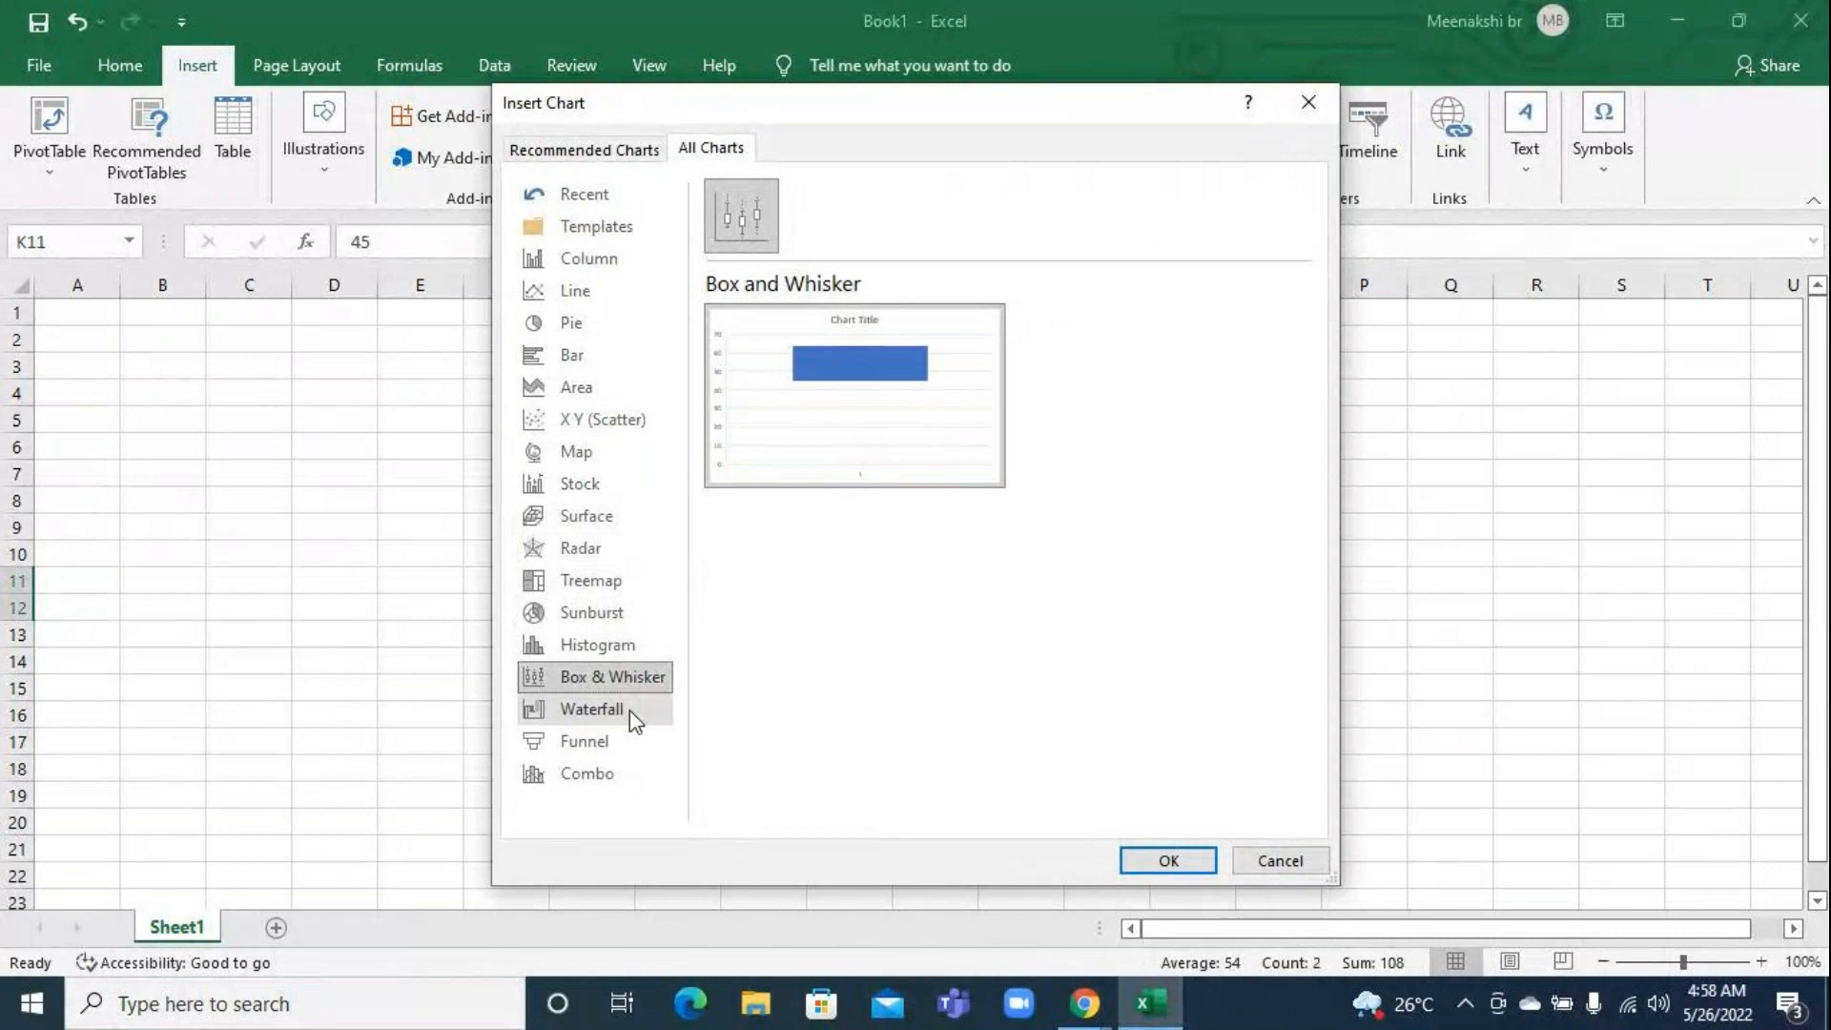
{"action": "left_click", "coordinate": [620, 743]}
{"action": "left_click", "coordinate": [615, 773]}
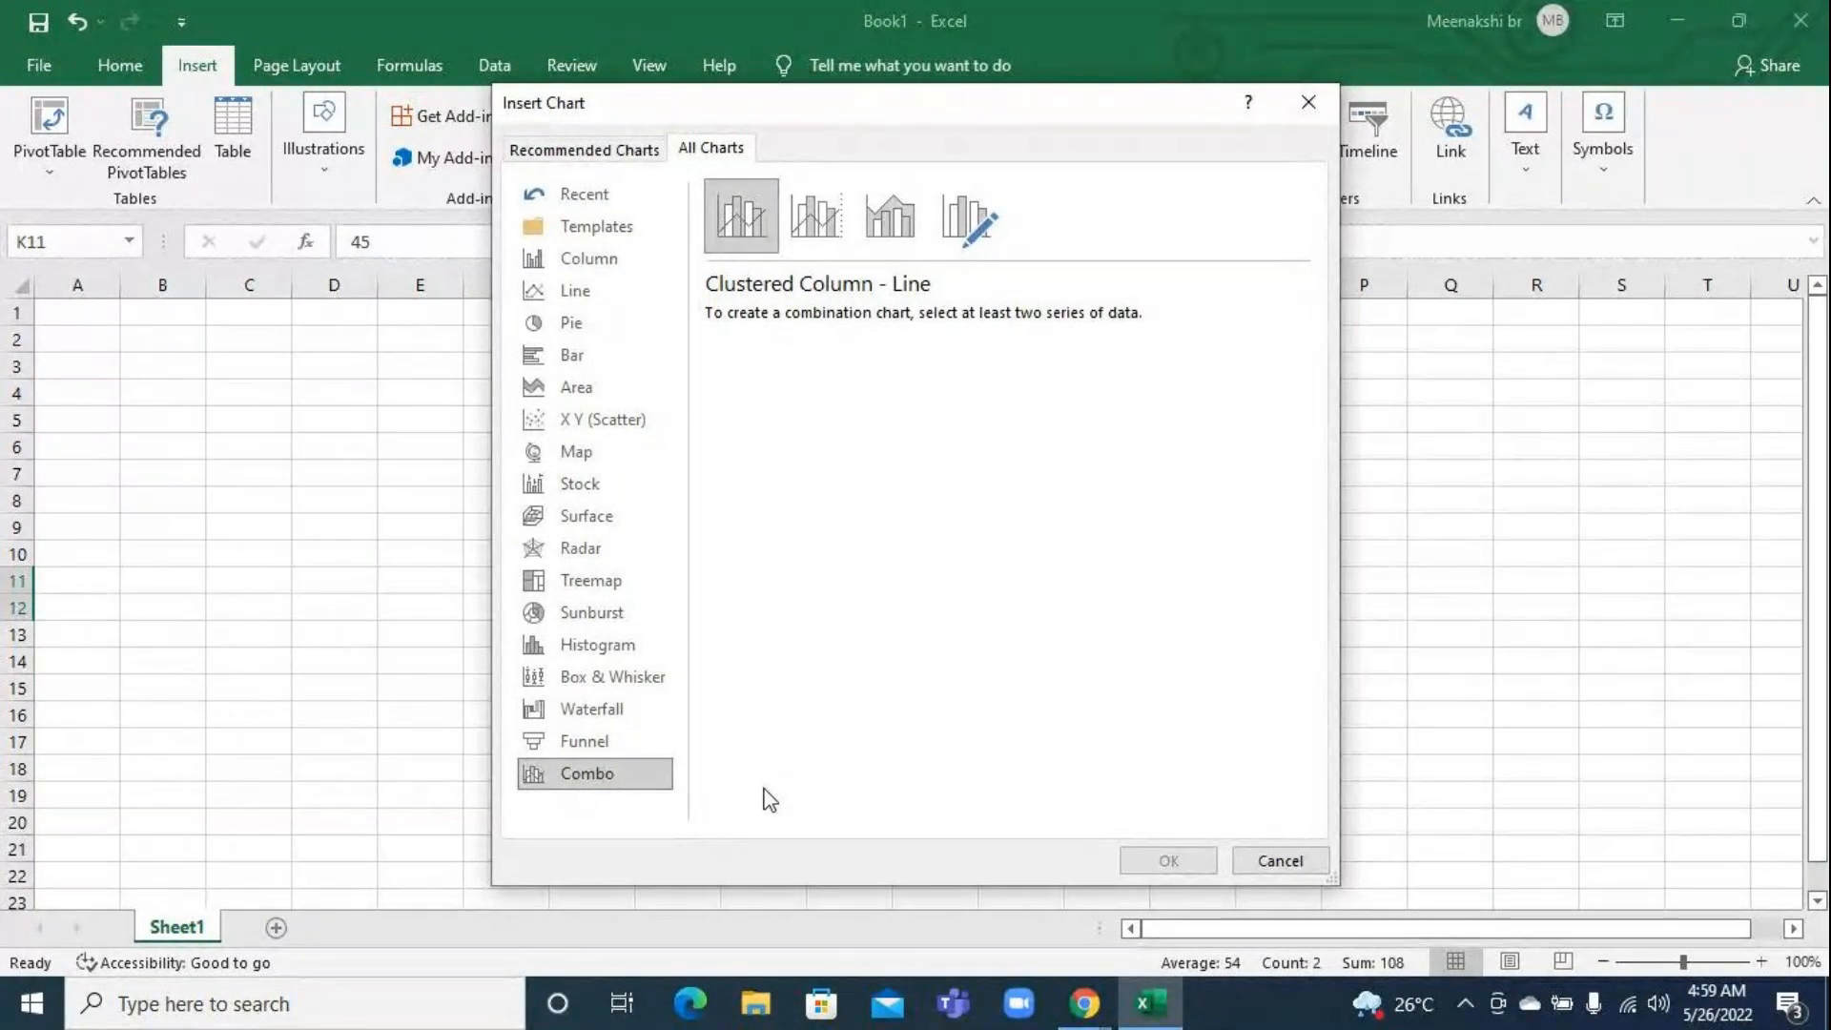
{"action": "left_click", "coordinate": [1279, 860]}
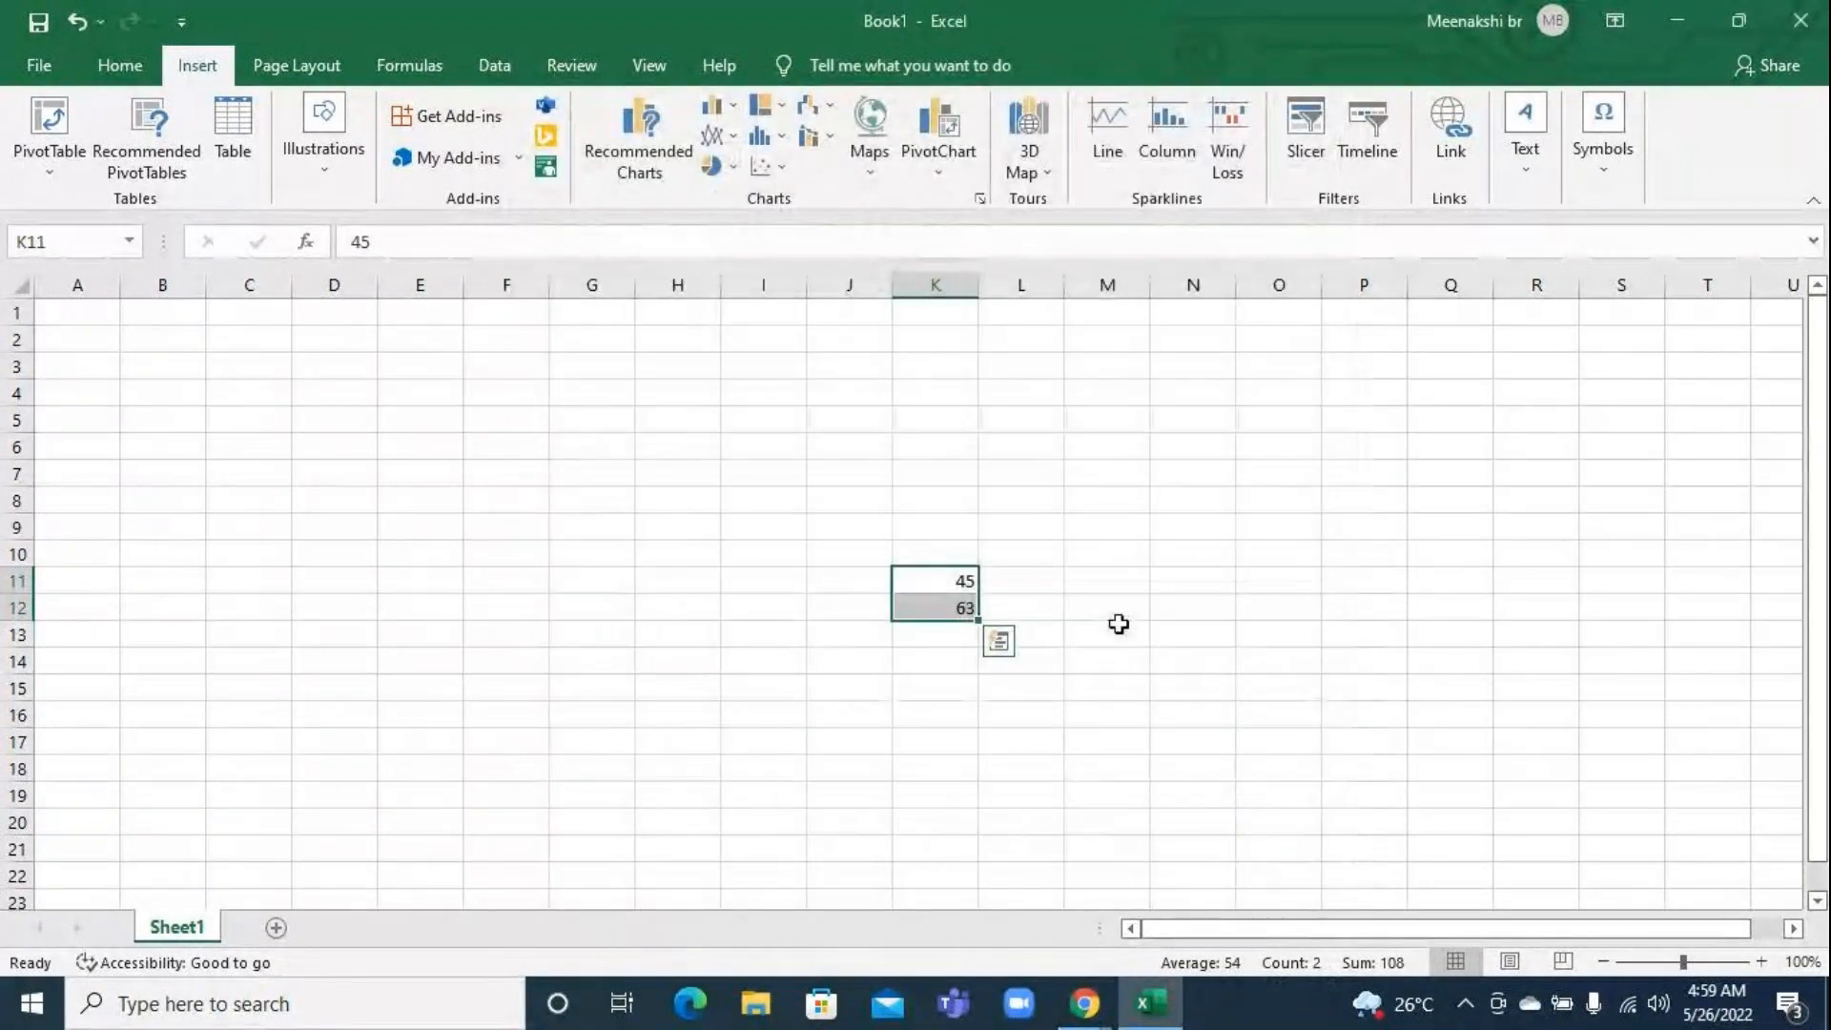
Delete the sample values in K11:K12 and close the workbook without saving the changes
{"action": "key", "text": "Delete"}
{"action": "left_click", "coordinate": [1120, 586]}
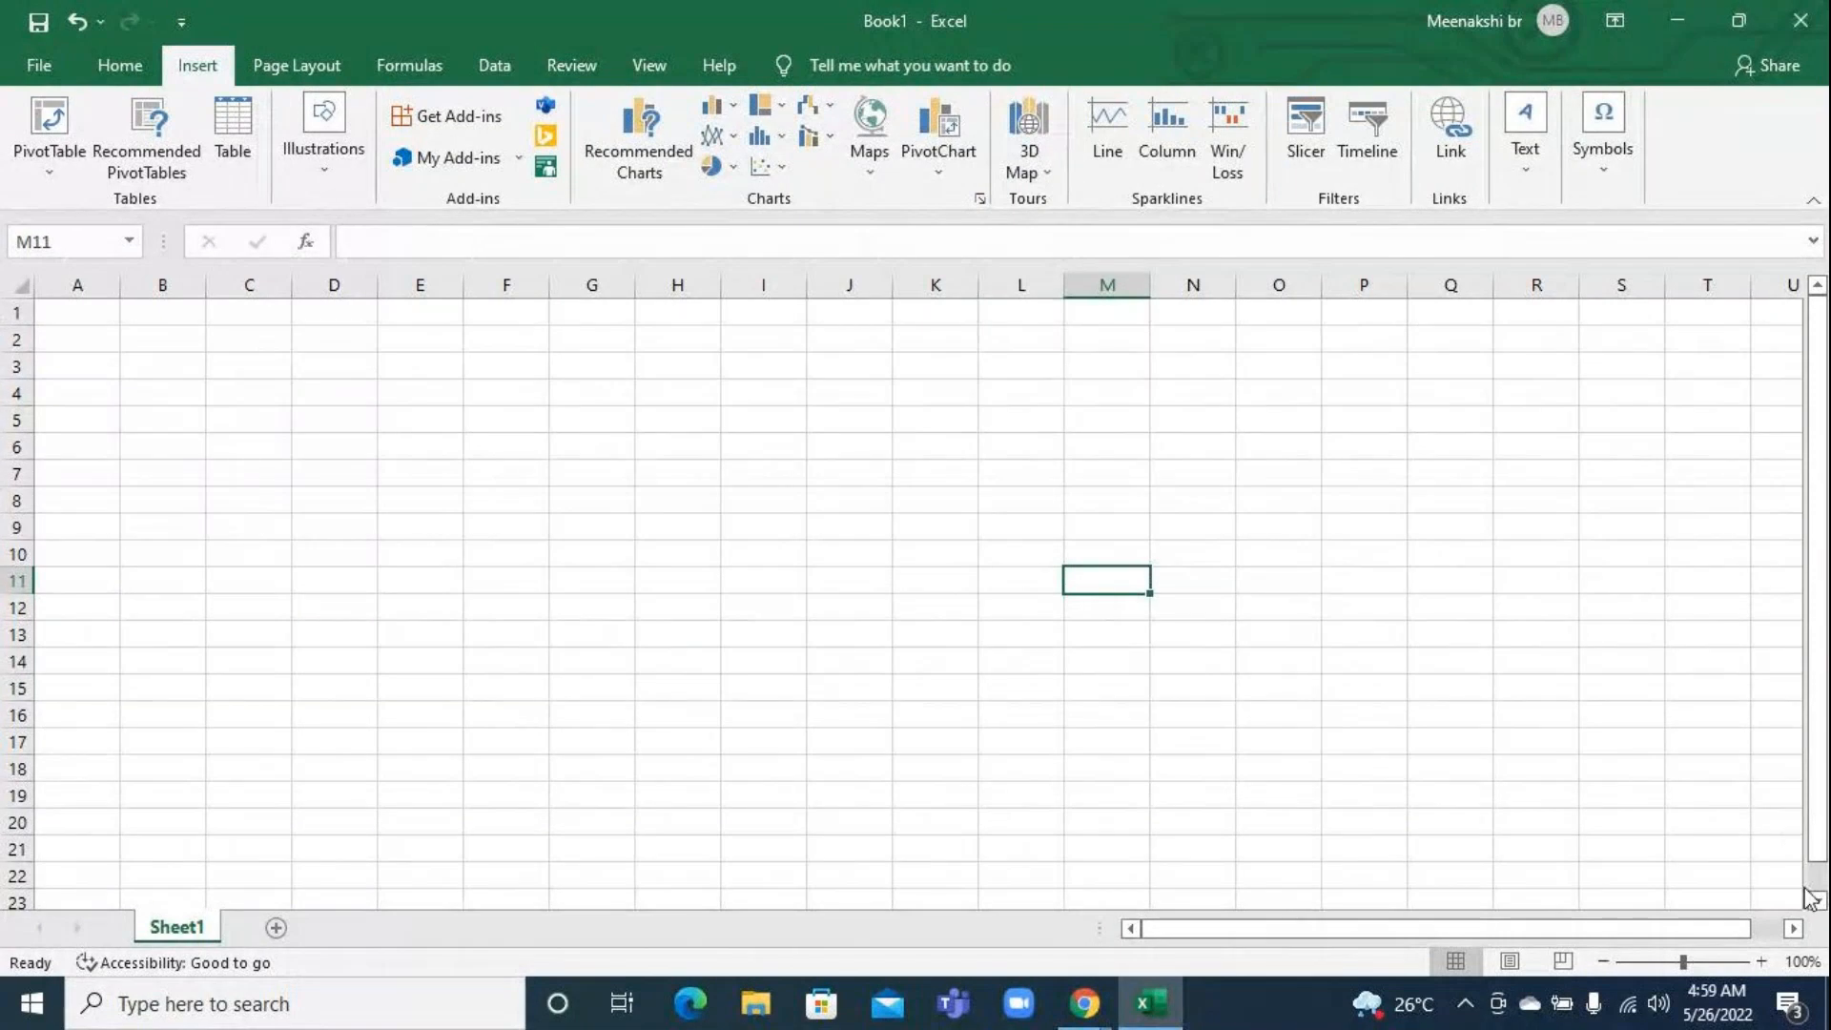
{"action": "left_click", "coordinate": [1754, 961]}
{"action": "left_click", "coordinate": [1754, 961]}
{"action": "left_click", "coordinate": [1751, 962]}
{"action": "left_click", "coordinate": [1751, 961]}
{"action": "left_click", "coordinate": [1751, 962]}
{"action": "left_click", "coordinate": [1750, 961]}
{"action": "left_click_drag", "start_coordinate": [1282, 929], "coordinate": [1230, 929]}
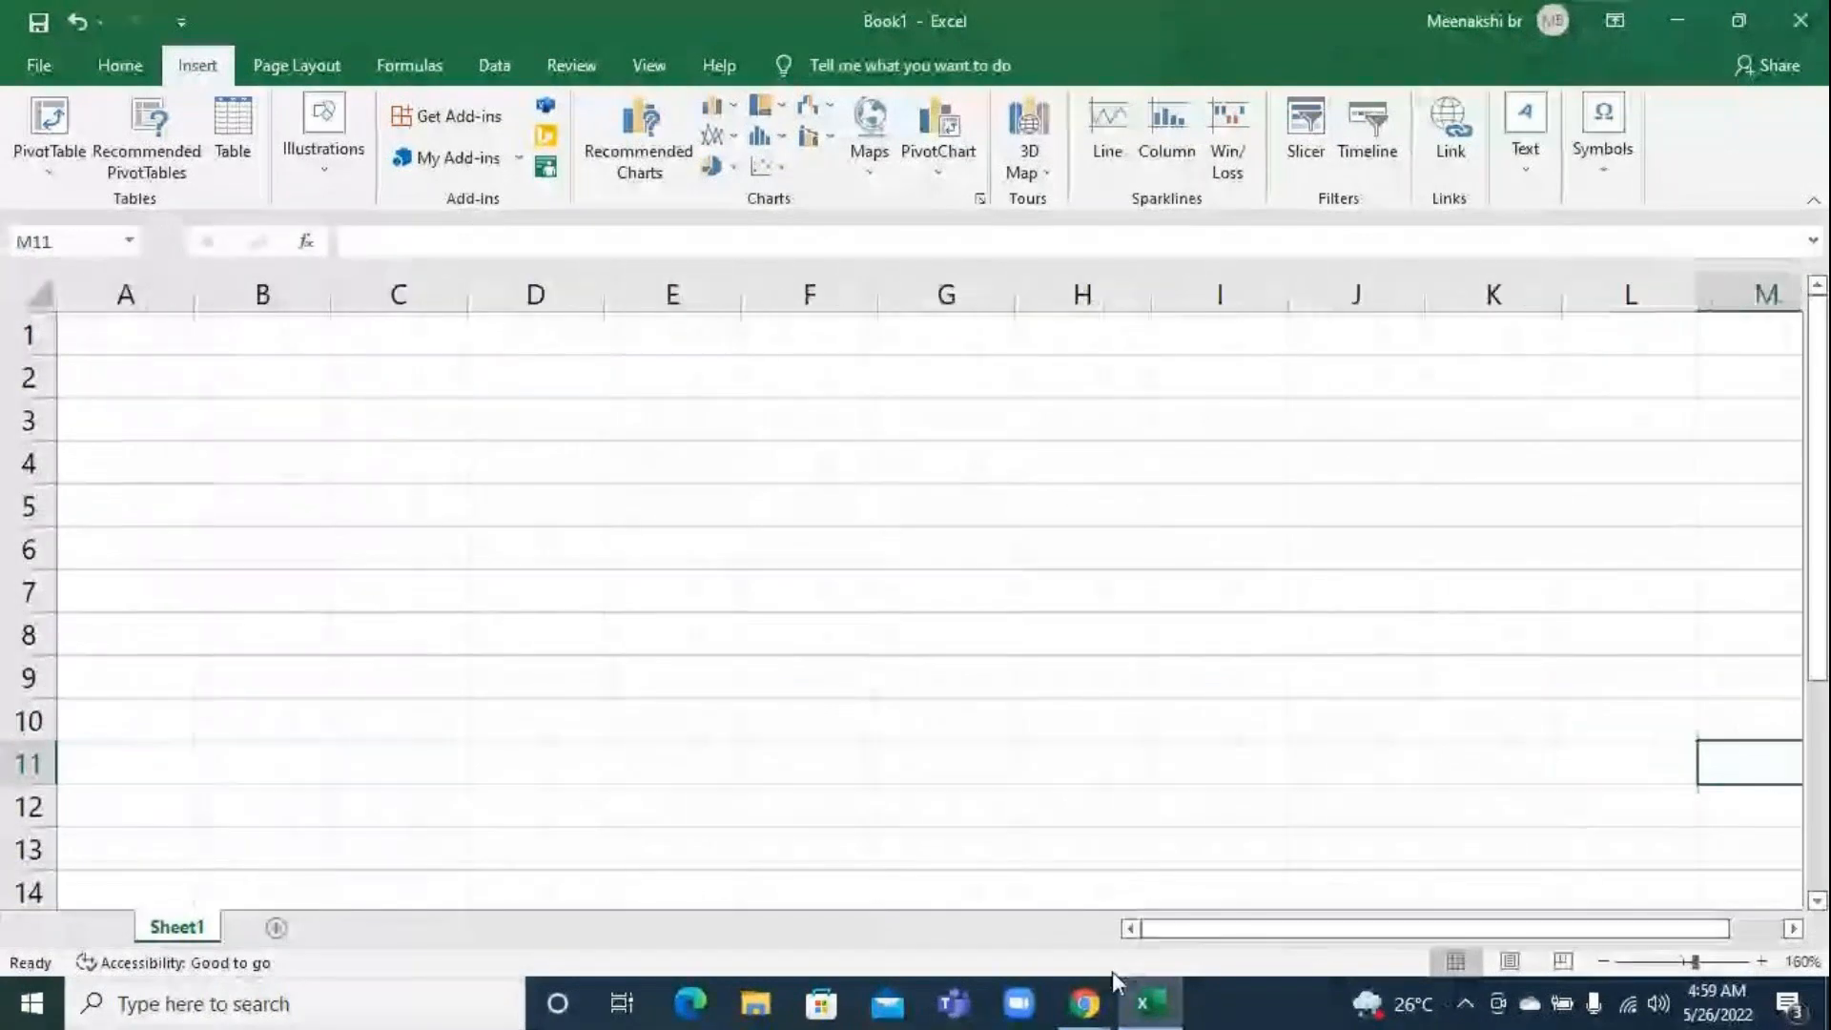
{"action": "left_click", "coordinate": [1823, 11]}
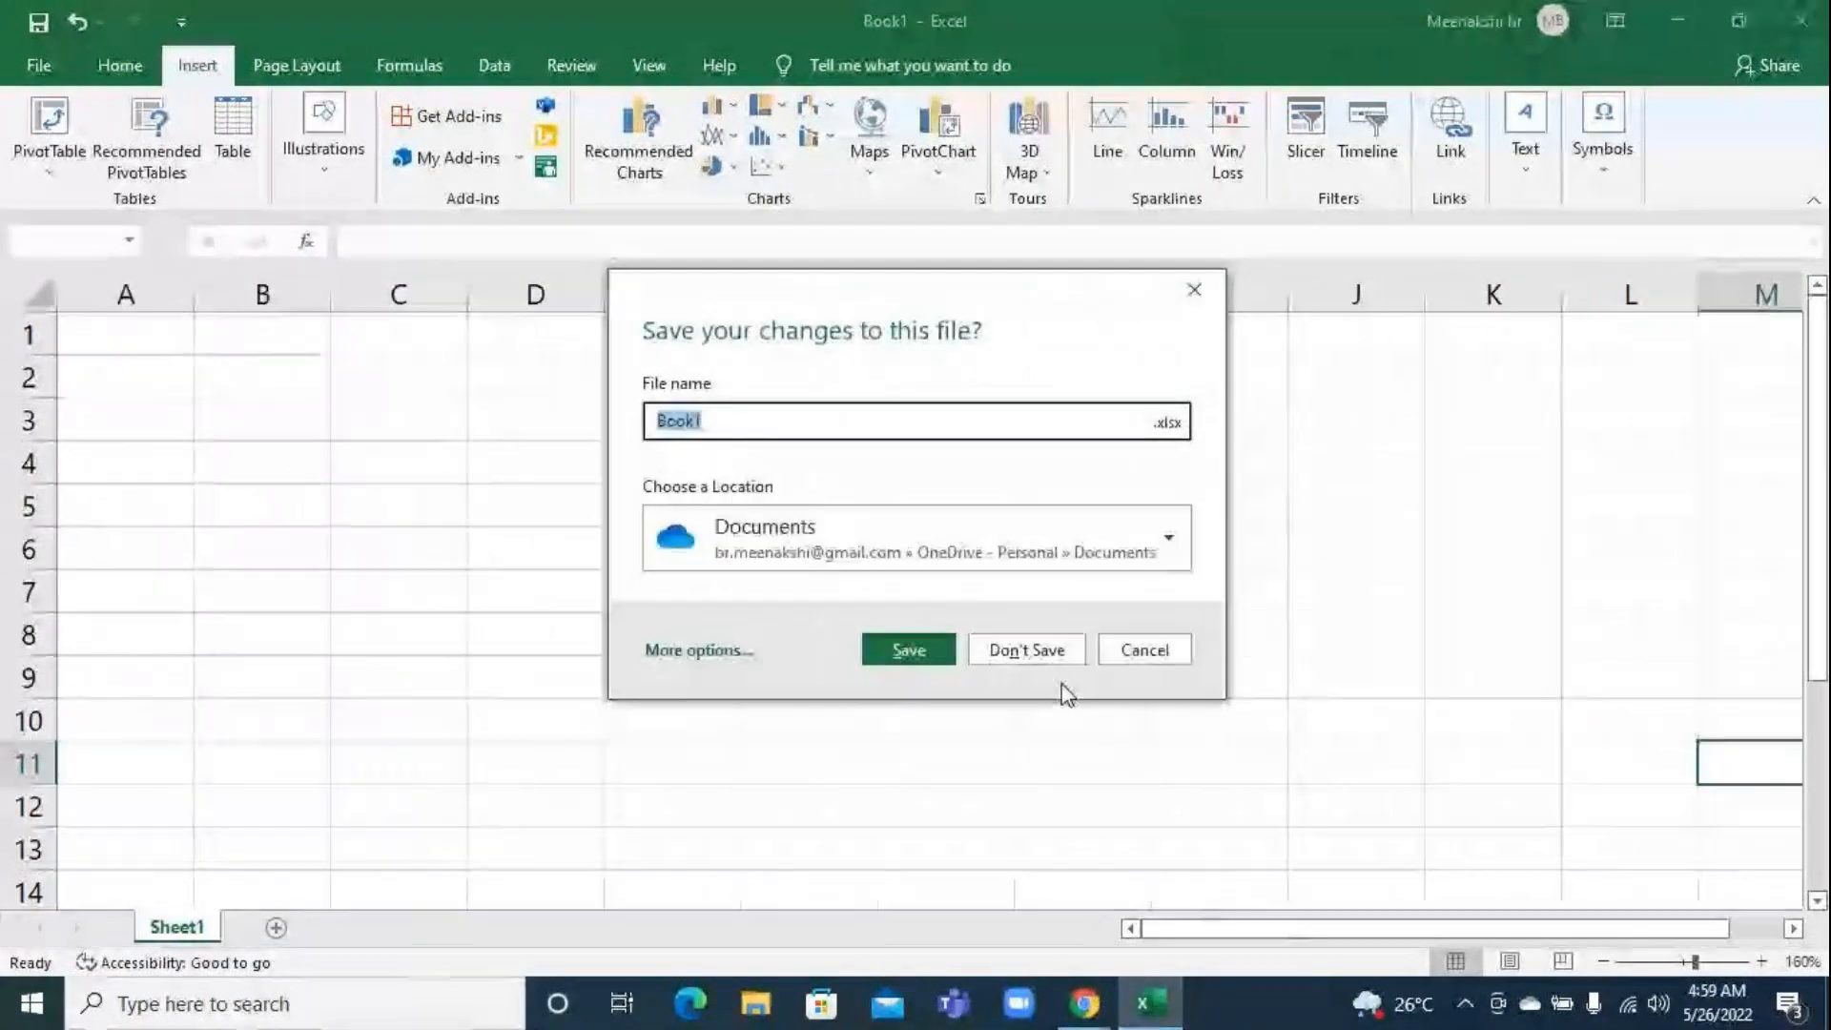
{"action": "left_click", "coordinate": [1046, 649]}
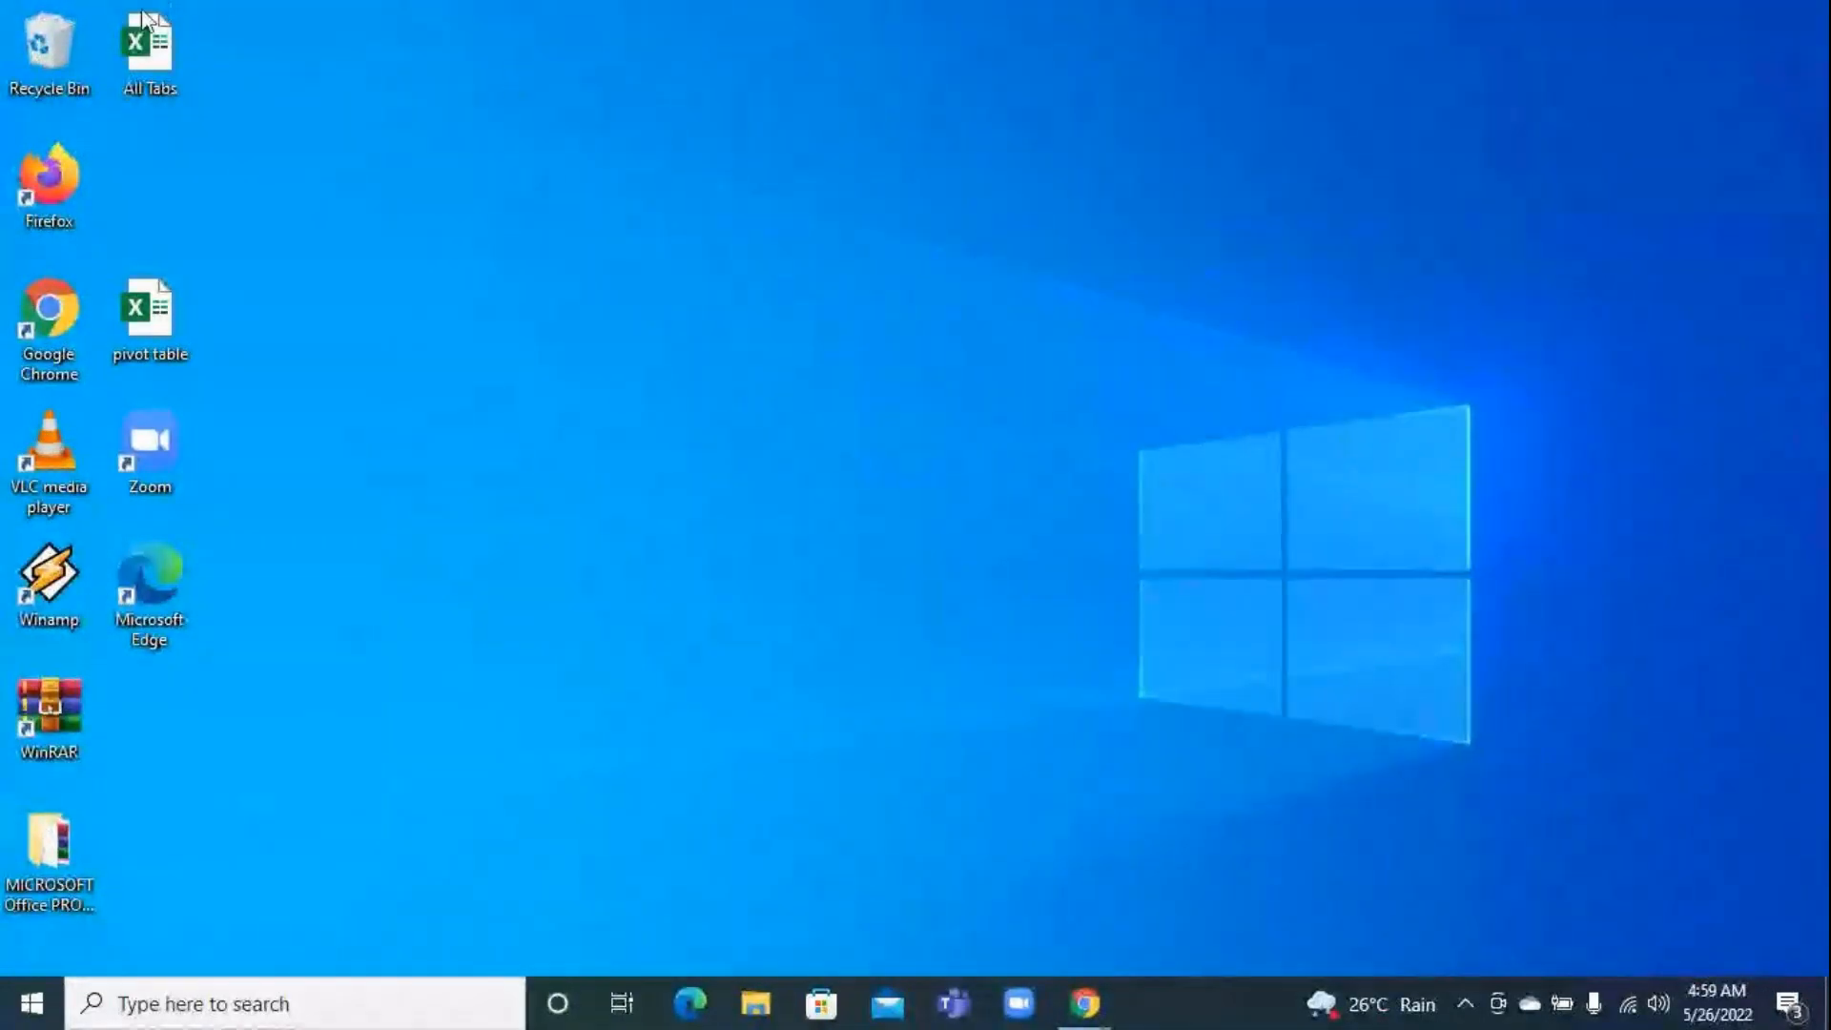
Open the protected All Tabs workbook from the desktop, entering the workbook password
{"action": "double_click", "coordinate": [134, 48]}
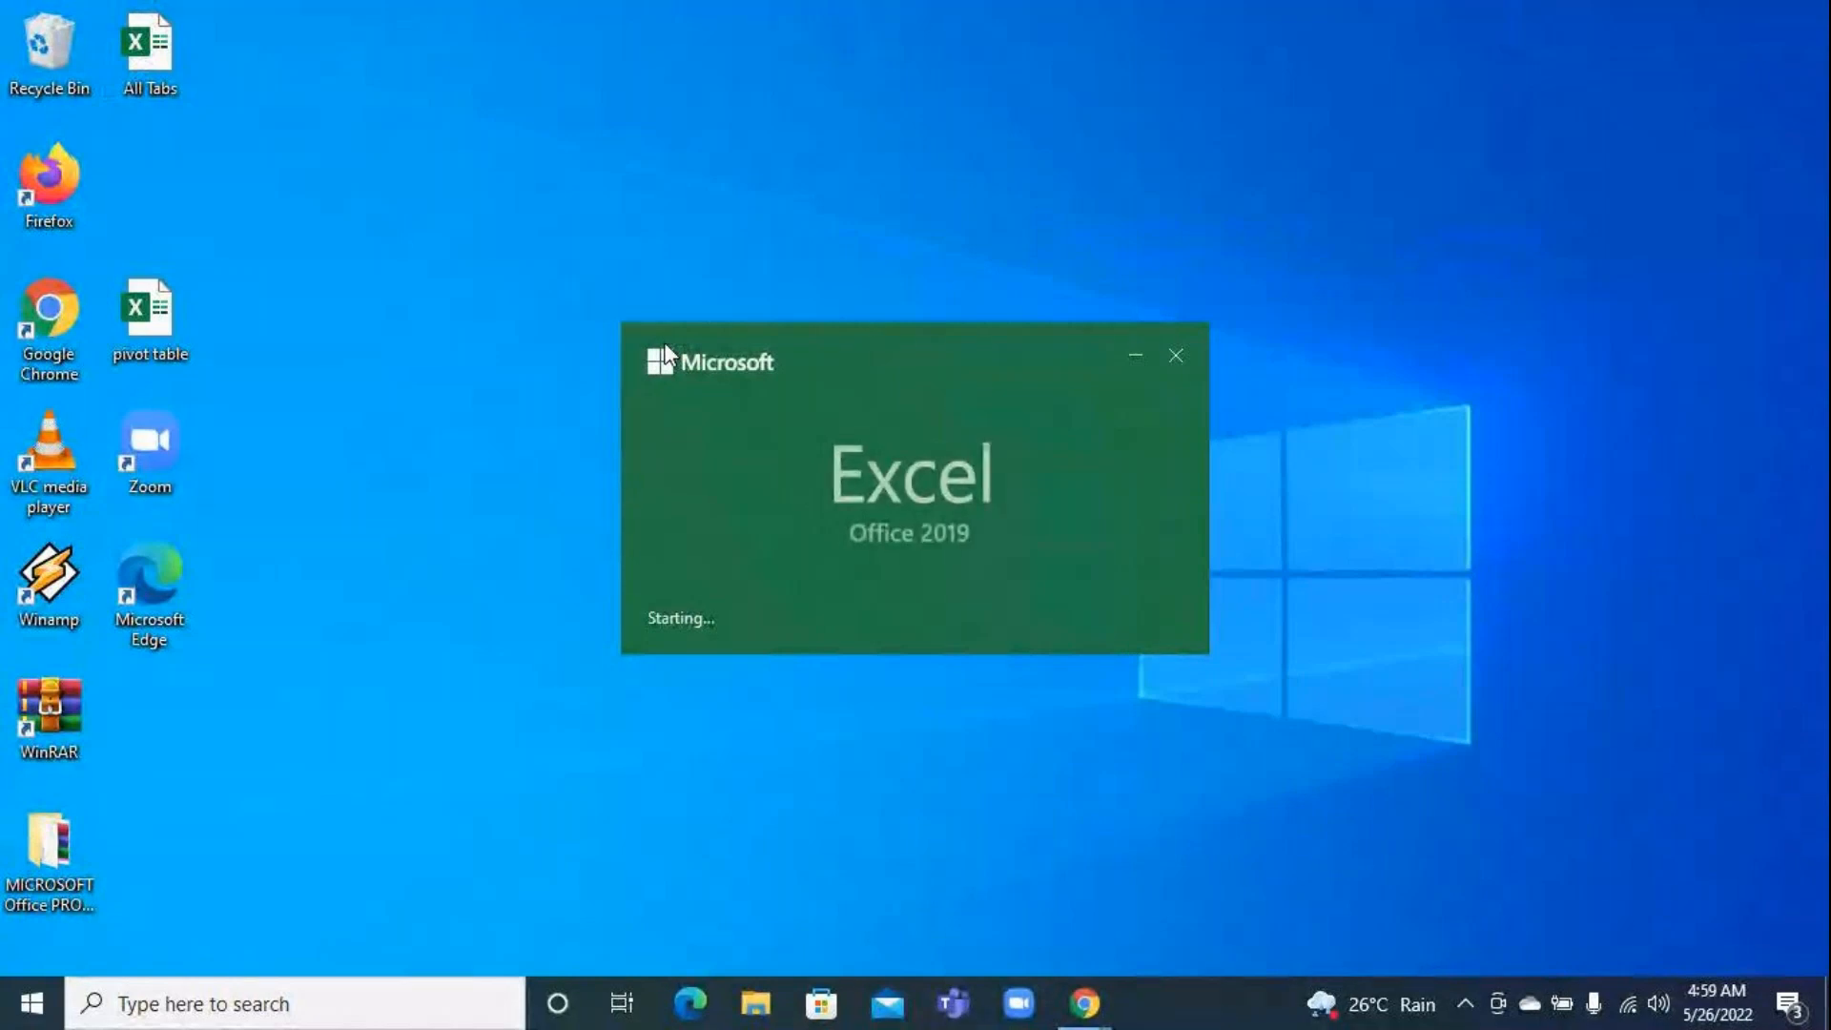
{"action": "type", "text": "•••••"}
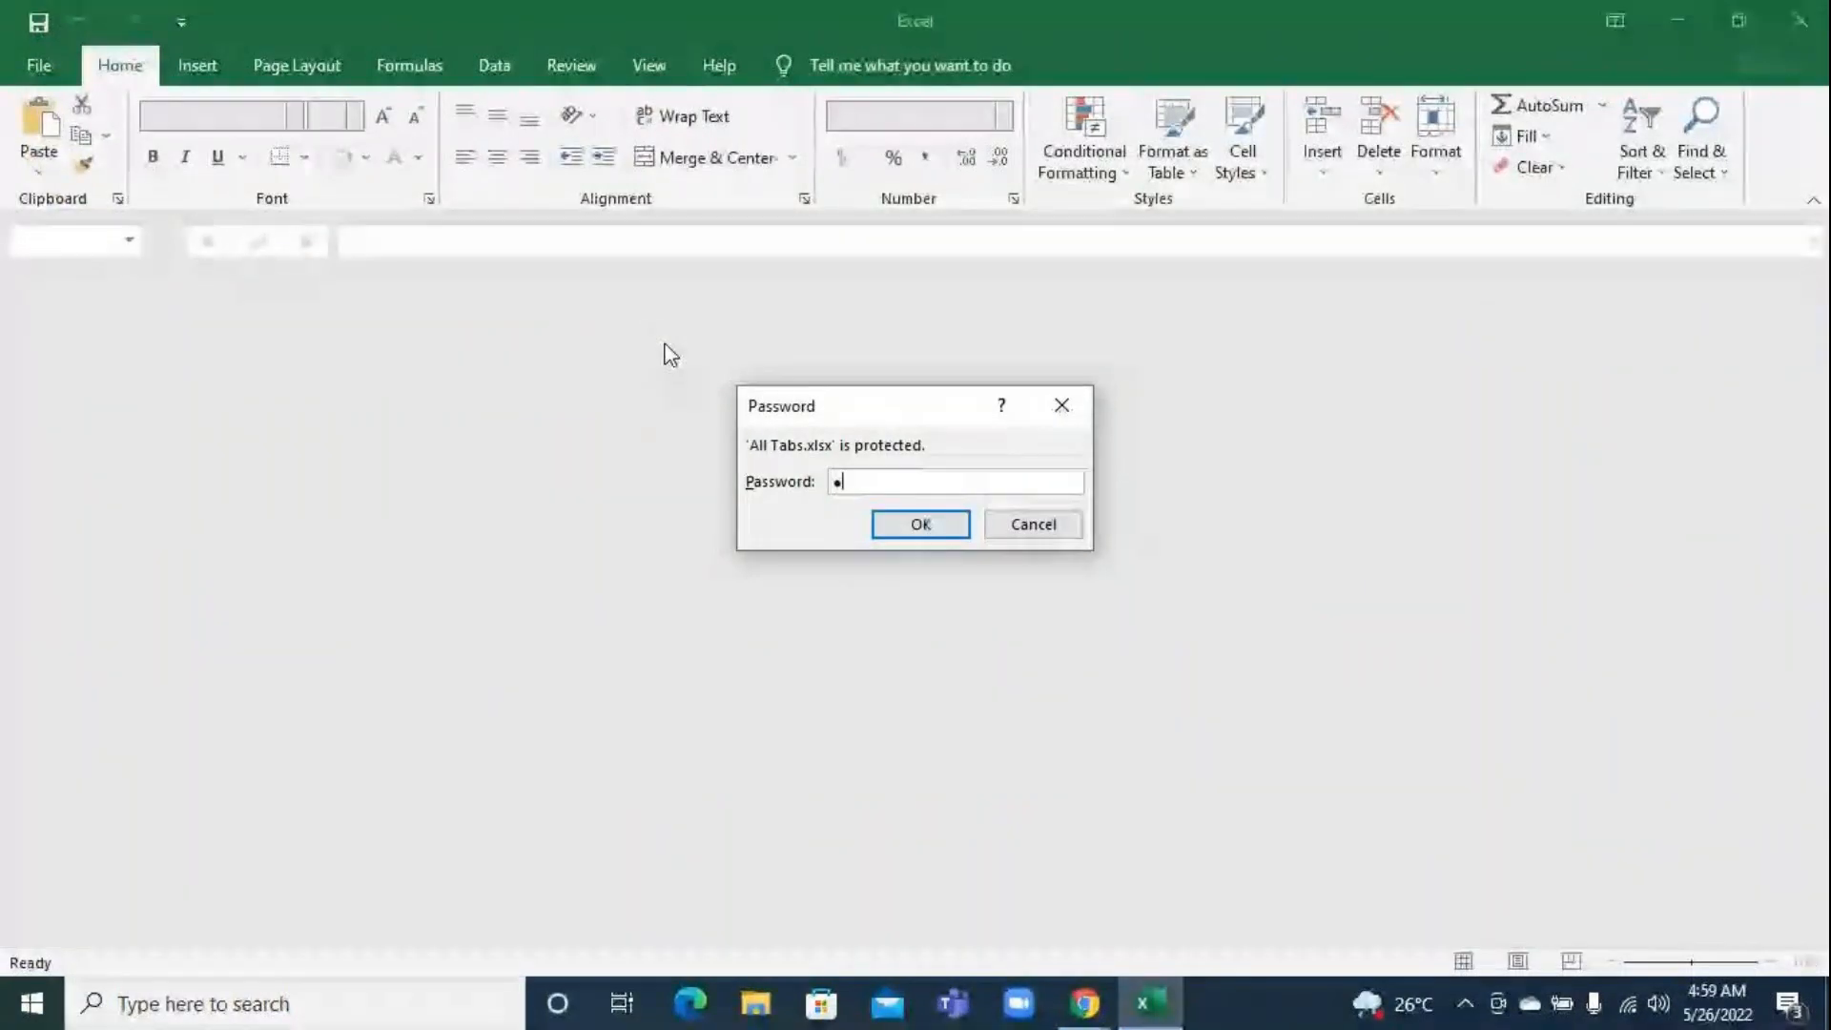
{"action": "key", "text": "Return"}
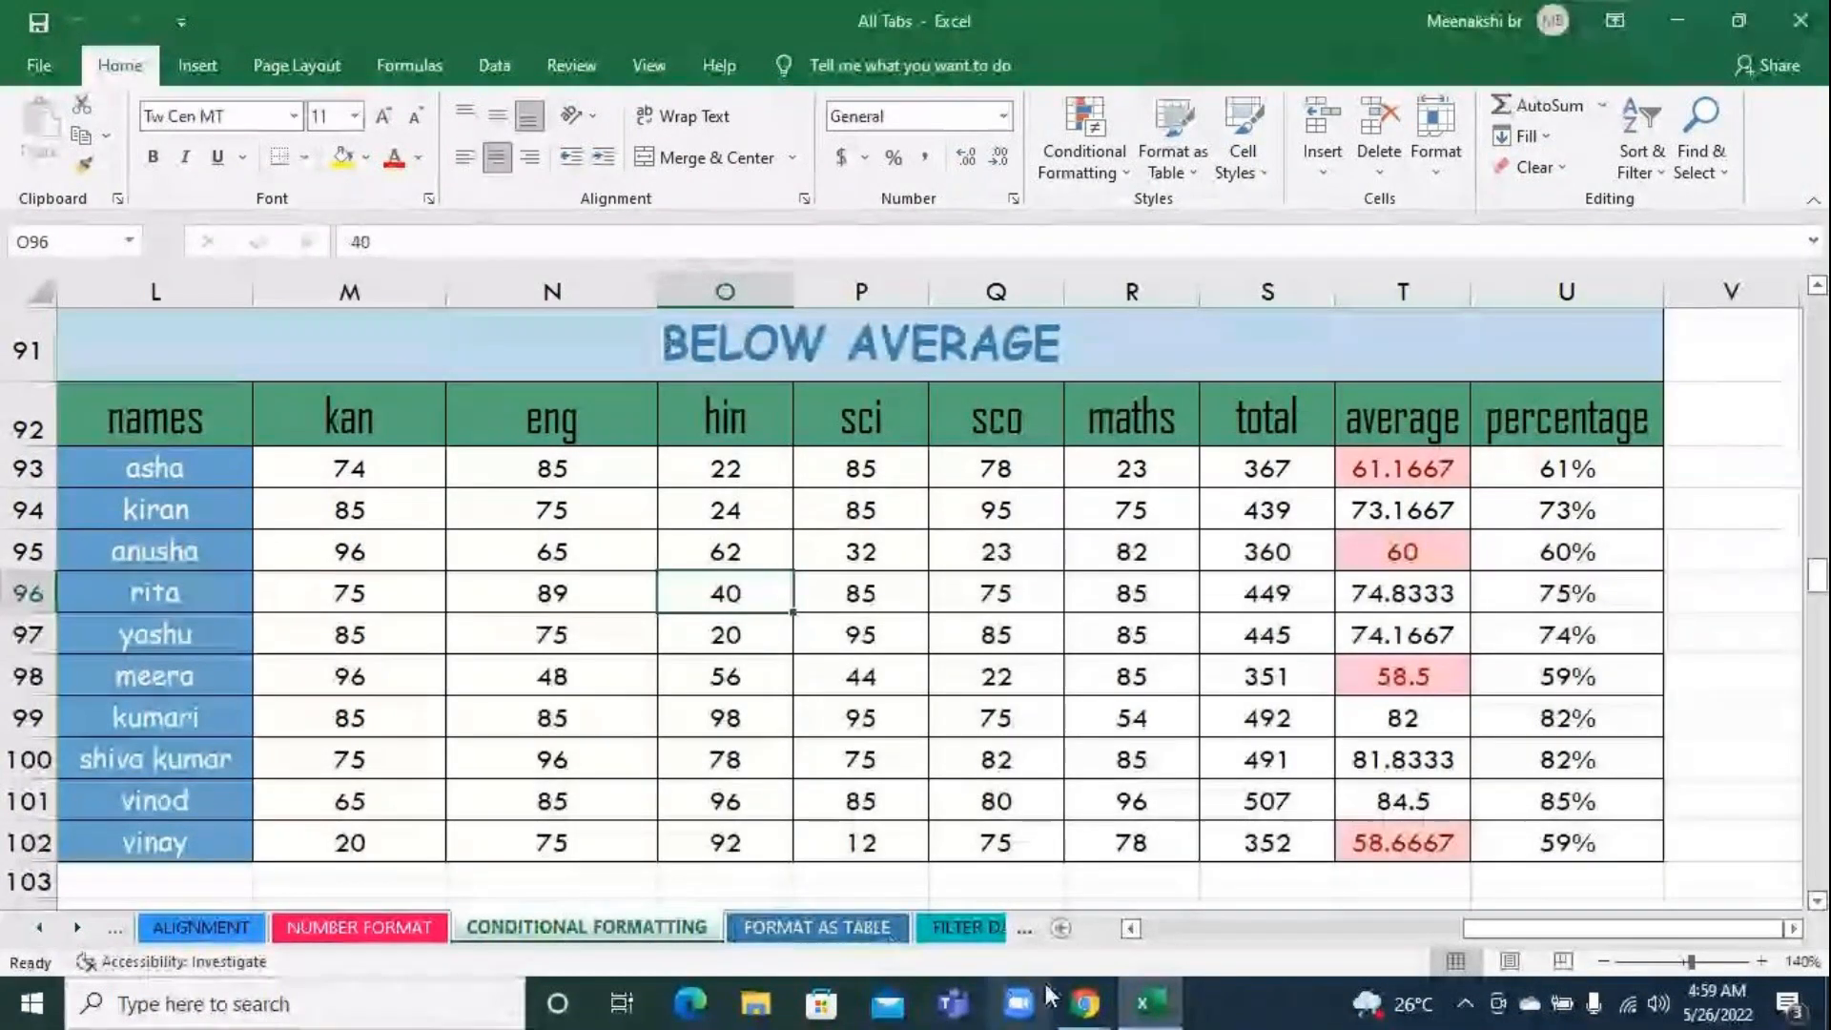
Go to the PIE & TREE MAP sheet
{"action": "left_click", "coordinate": [1026, 939]}
{"action": "left_click", "coordinate": [1026, 939]}
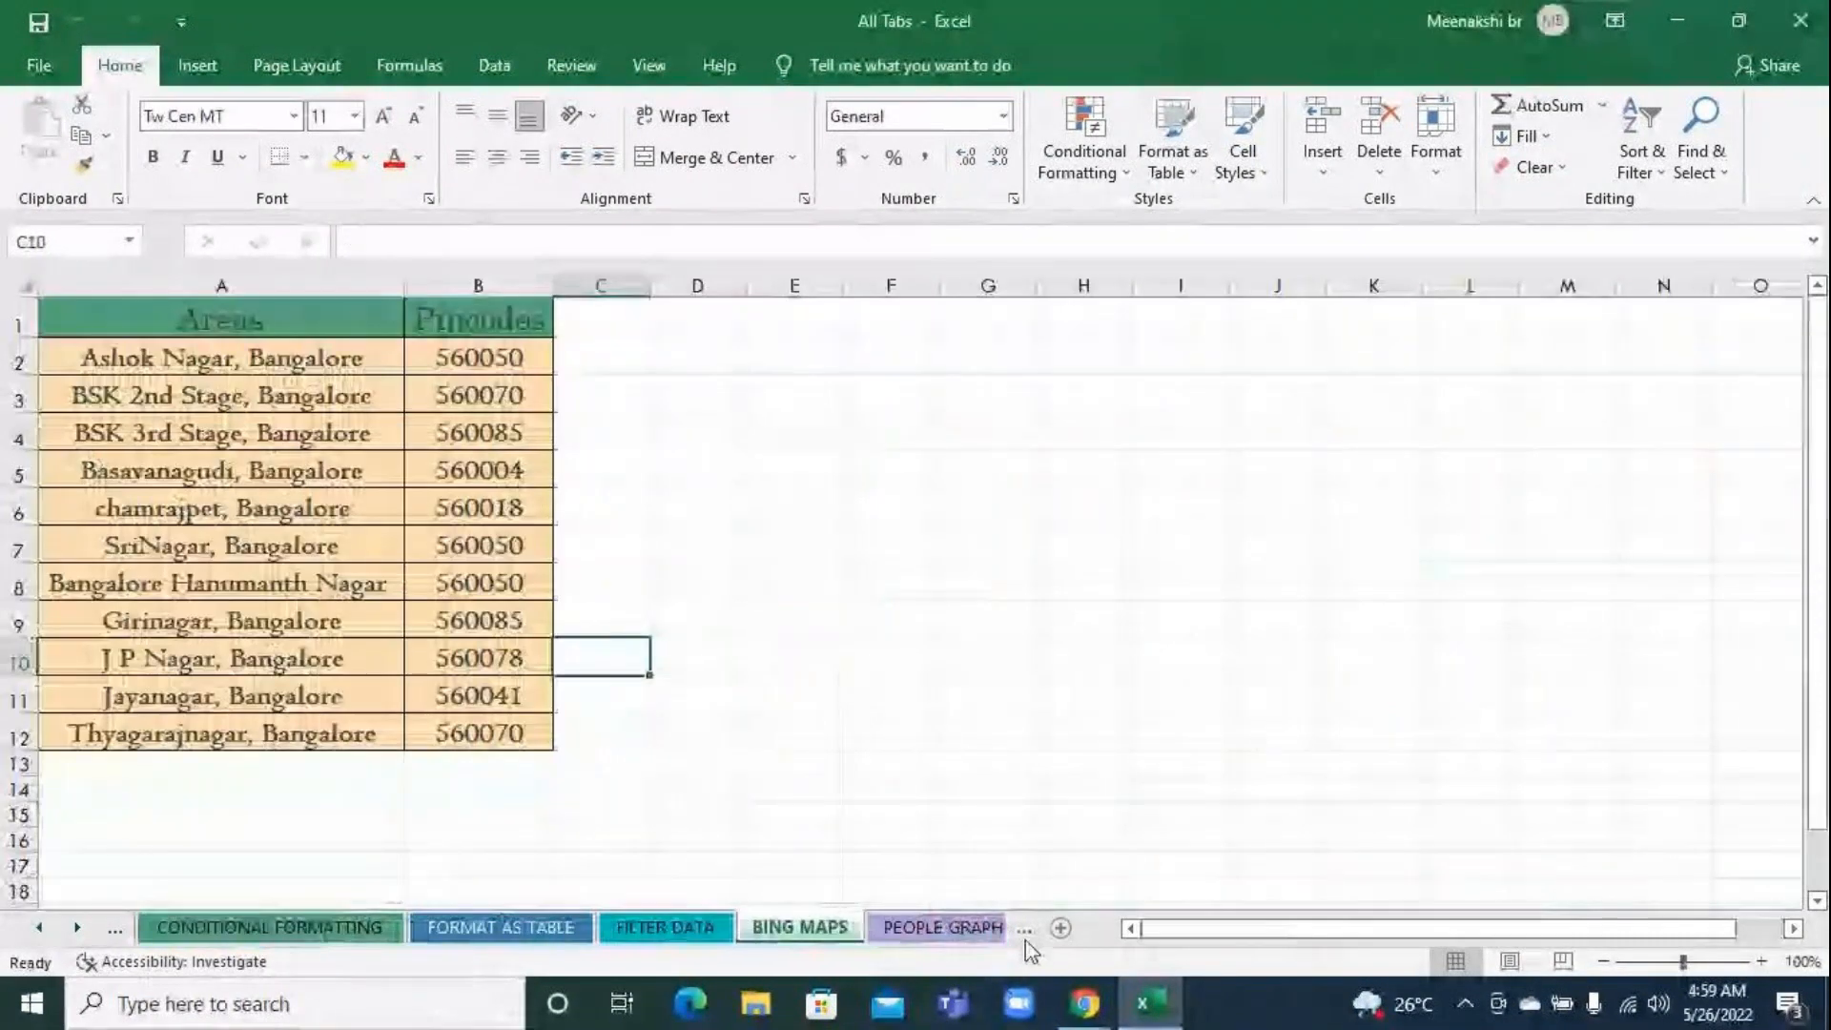
{"action": "left_click", "coordinate": [1025, 940]}
{"action": "left_click", "coordinate": [1025, 940]}
{"action": "left_click", "coordinate": [1025, 940]}
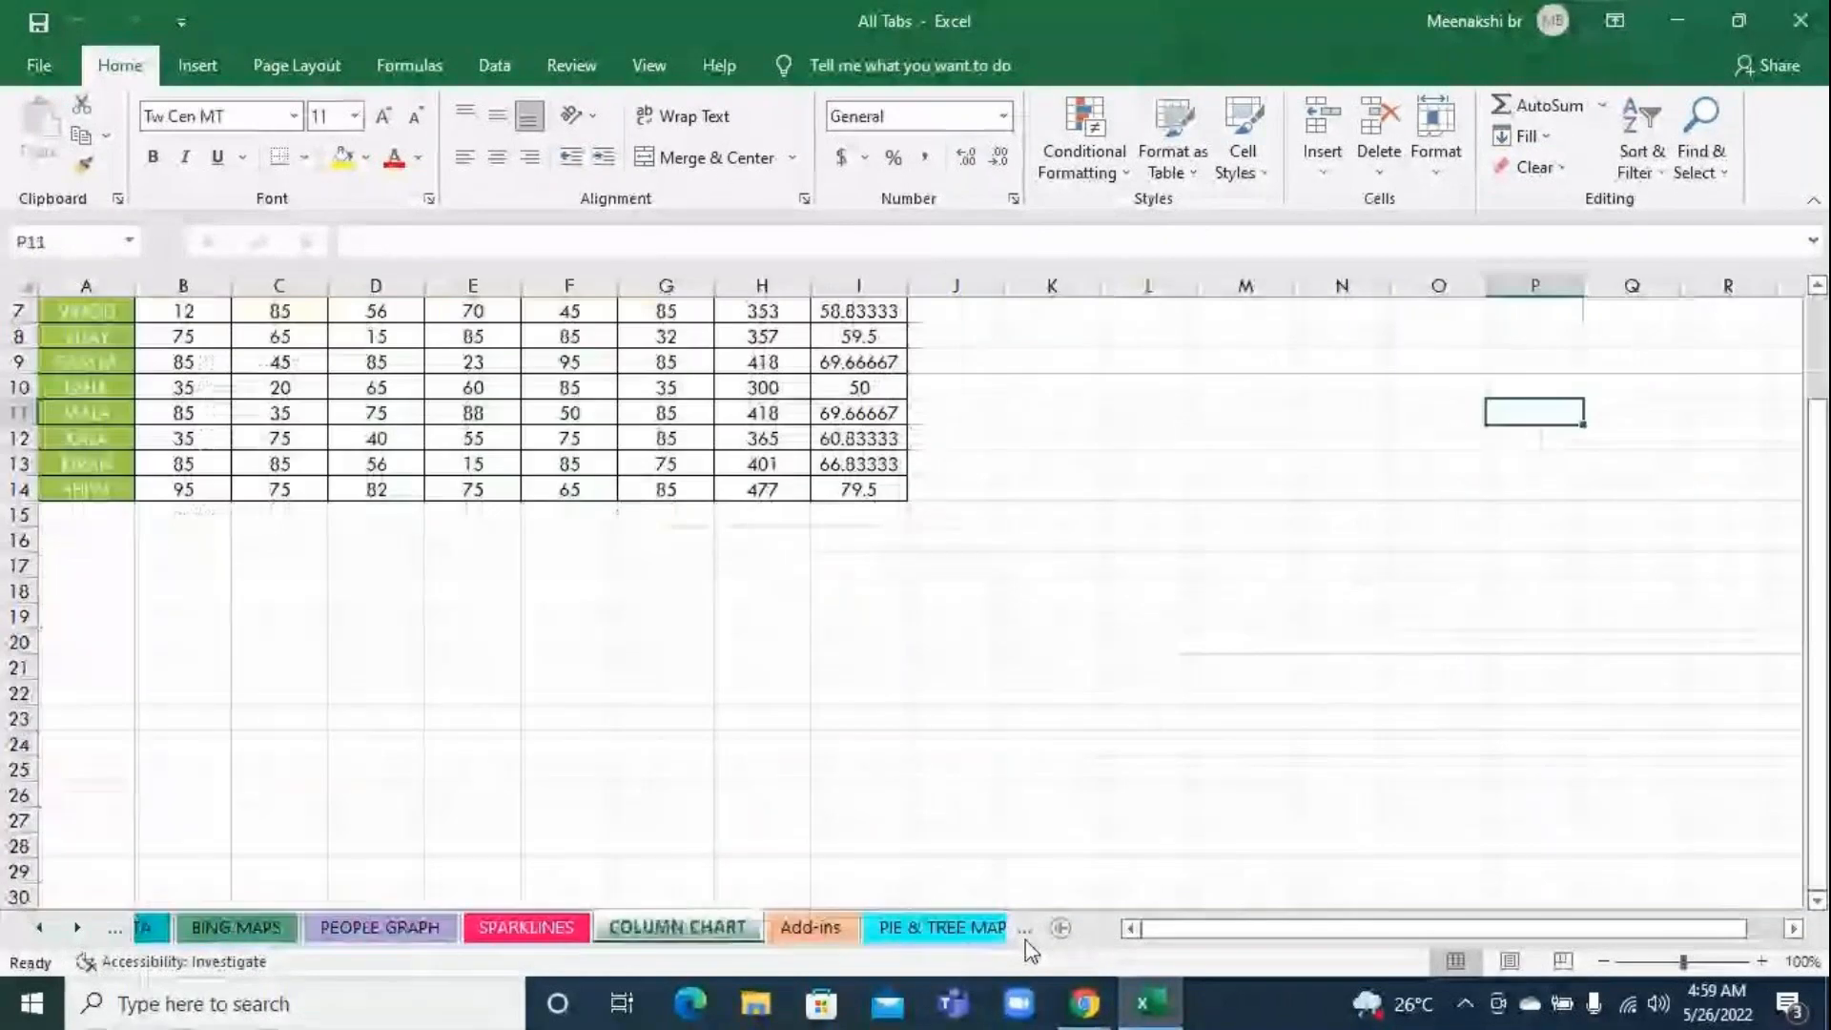
{"action": "left_click", "coordinate": [1025, 940]}
{"action": "left_click", "coordinate": [822, 935]}
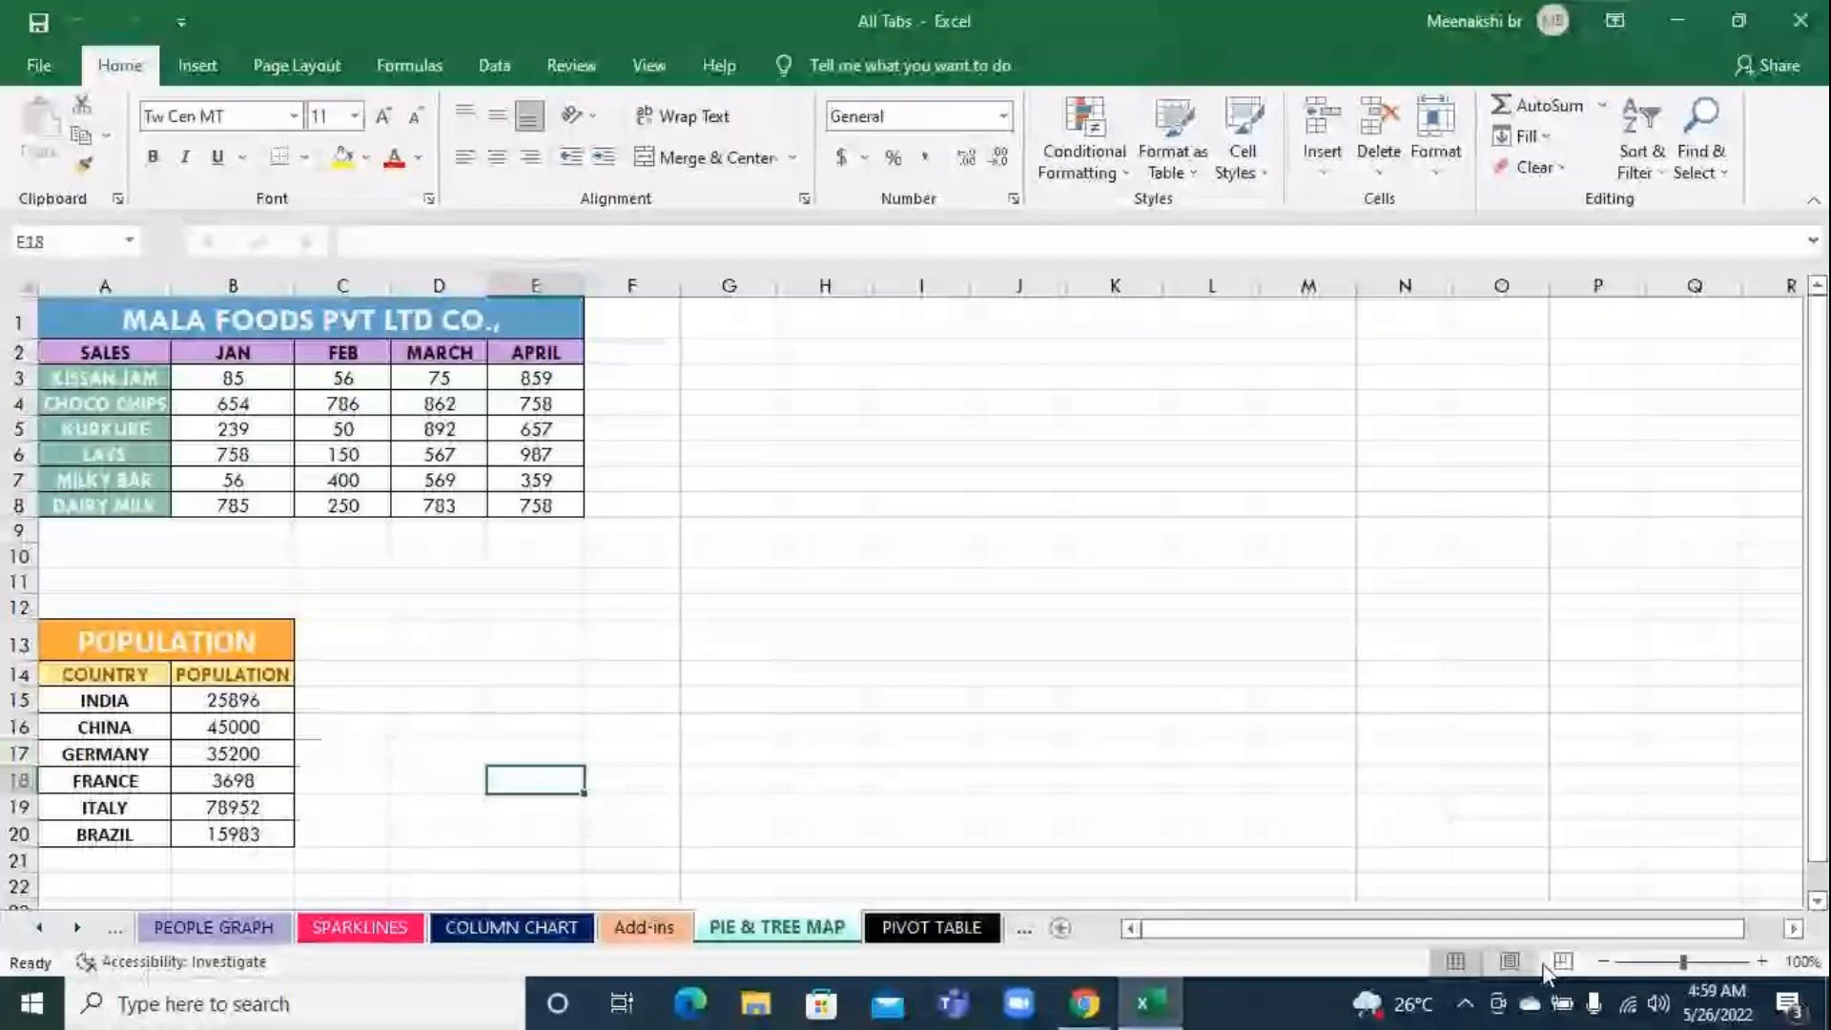
Enlarge the sheet view and examine the POPULATION table's countries and figures
{"action": "left_click", "coordinate": [1762, 961]}
{"action": "left_click", "coordinate": [1760, 962]}
{"action": "left_click", "coordinate": [1761, 961]}
{"action": "left_click", "coordinate": [1760, 961]}
{"action": "left_click", "coordinate": [1760, 961]}
{"action": "left_click", "coordinate": [1760, 961]}
{"action": "left_click", "coordinate": [1760, 961]}
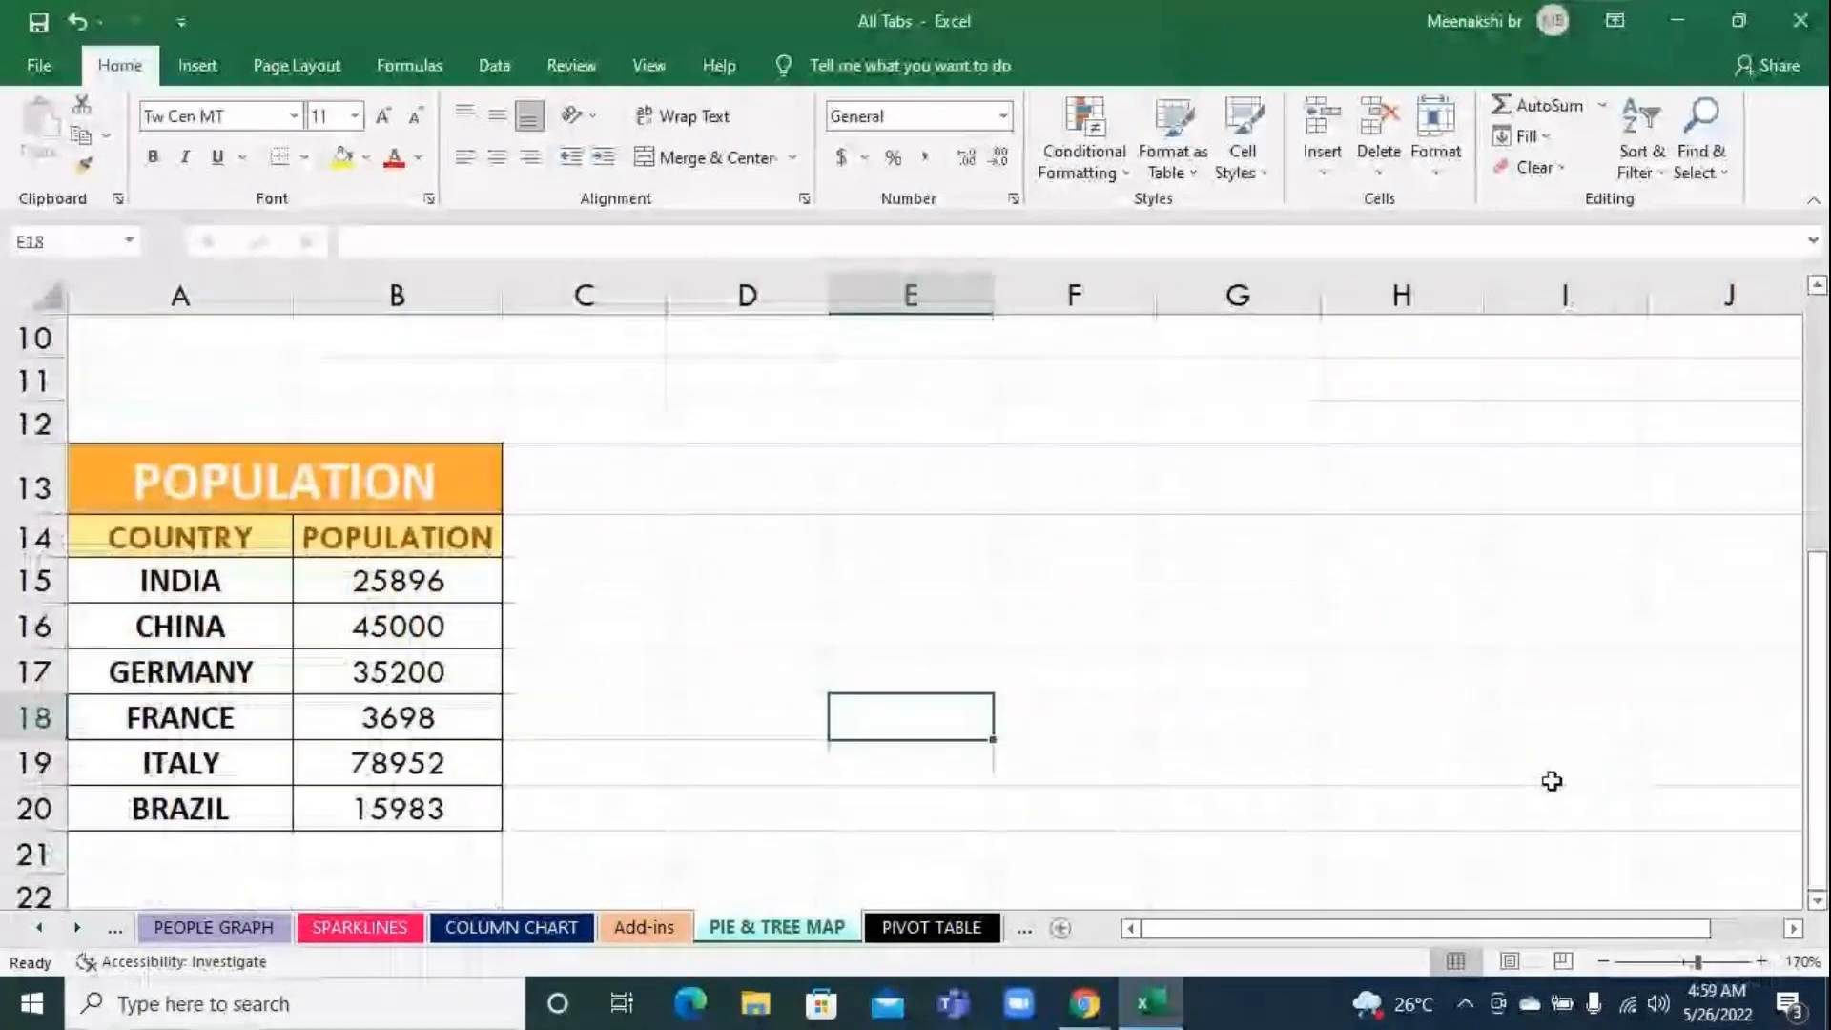
{"action": "scroll", "coordinate": [1552, 781], "scroll_direction": "down", "scroll_amount": 1}
{"action": "left_click", "coordinate": [687, 633]}
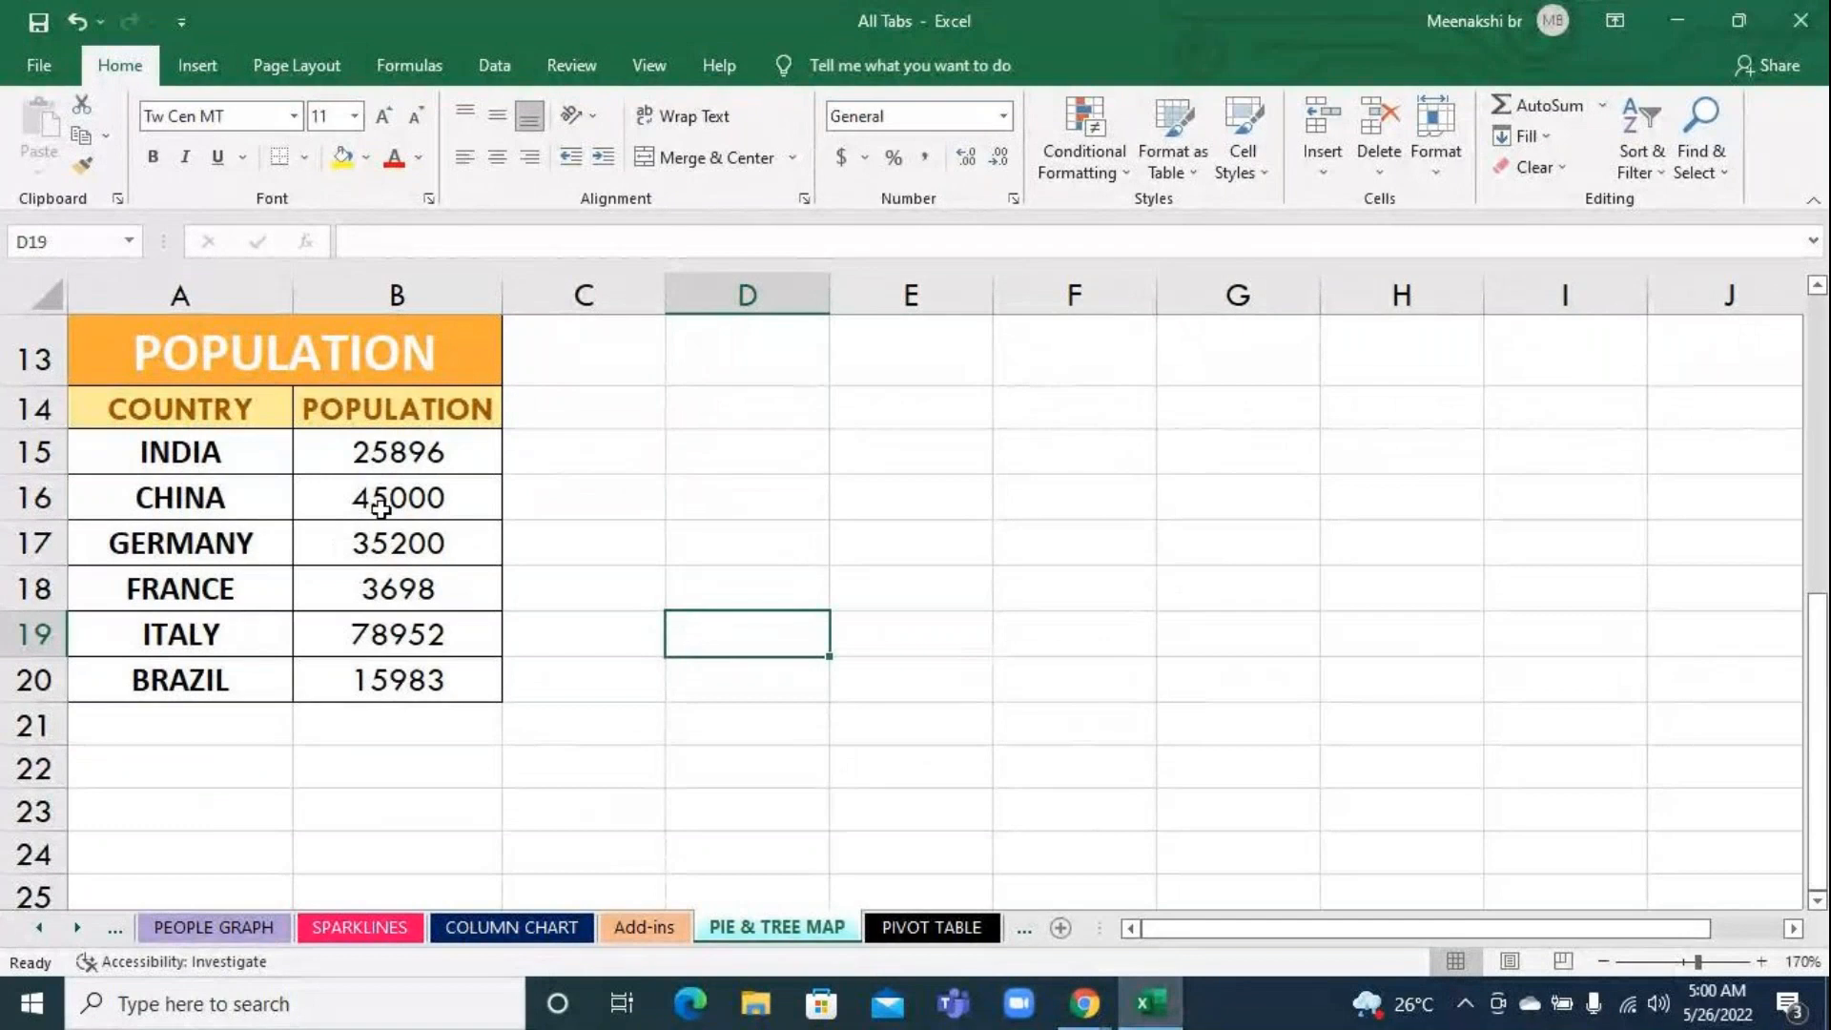
{"action": "left_click", "coordinate": [411, 460]}
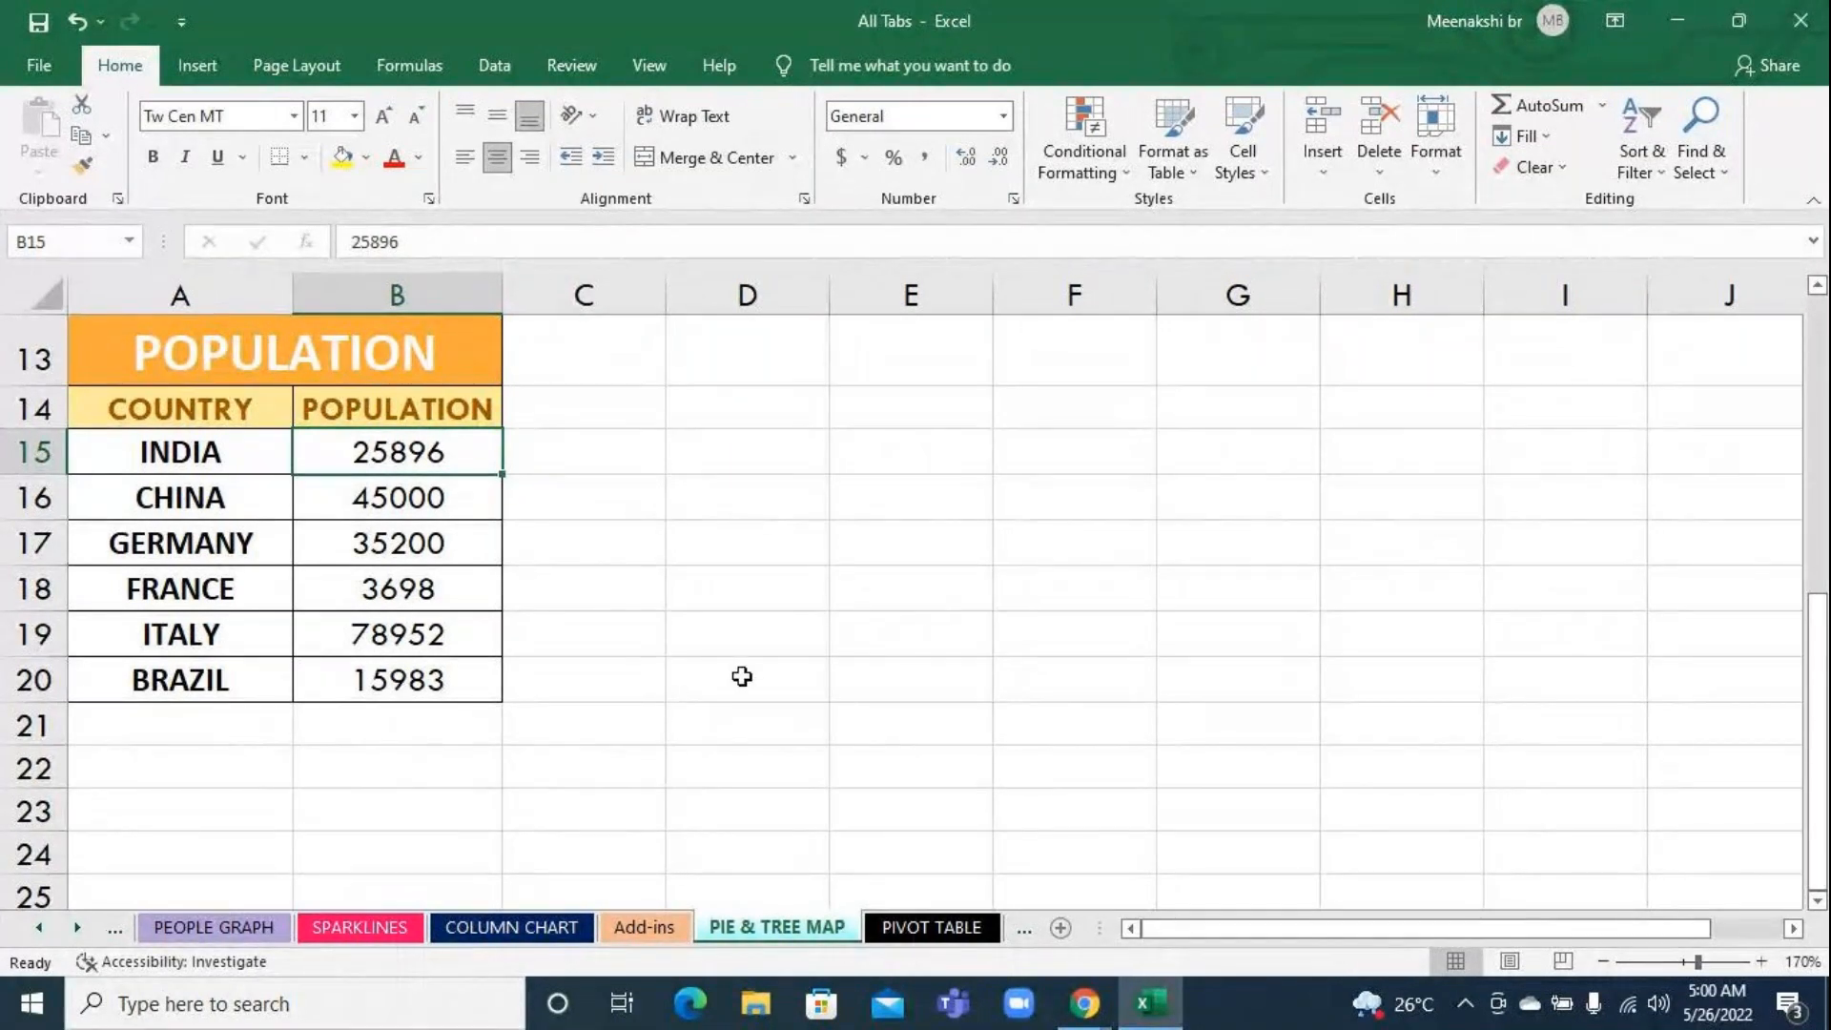
{"action": "scroll", "coordinate": [742, 676], "scroll_direction": "up", "scroll_amount": 1}
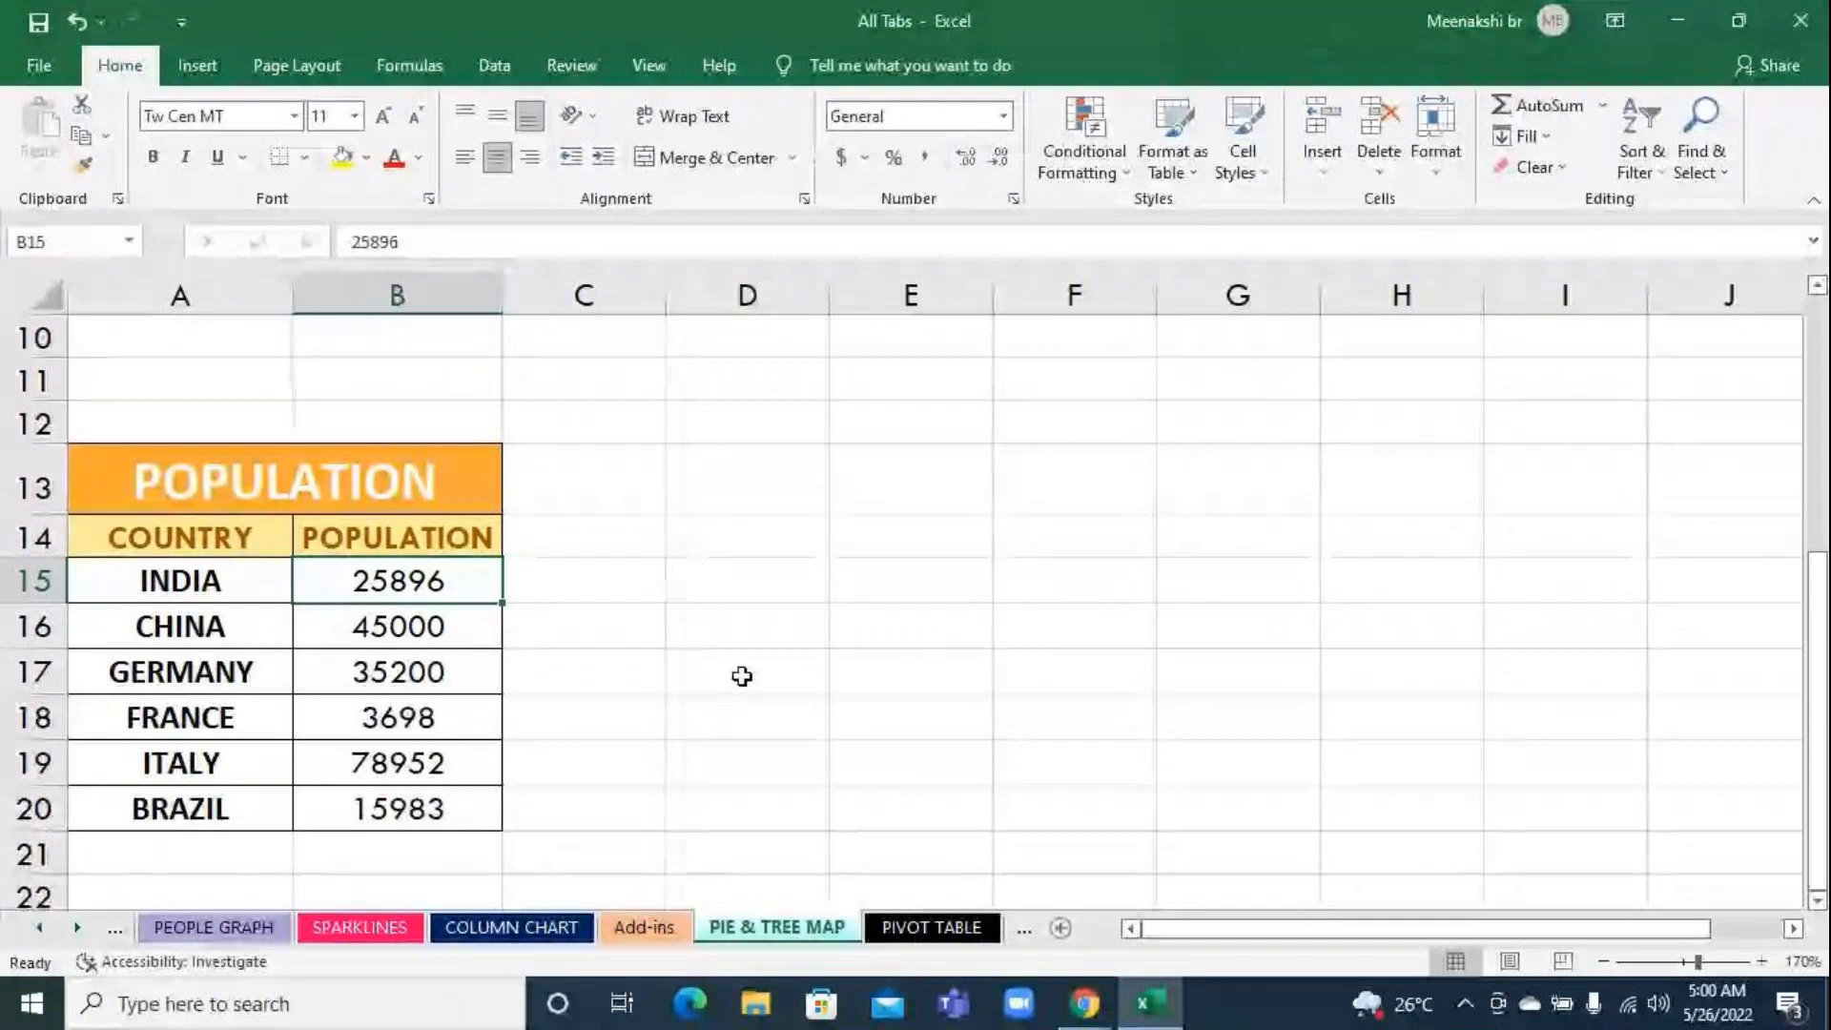
{"action": "scroll", "coordinate": [742, 676], "scroll_direction": "down", "scroll_amount": 2}
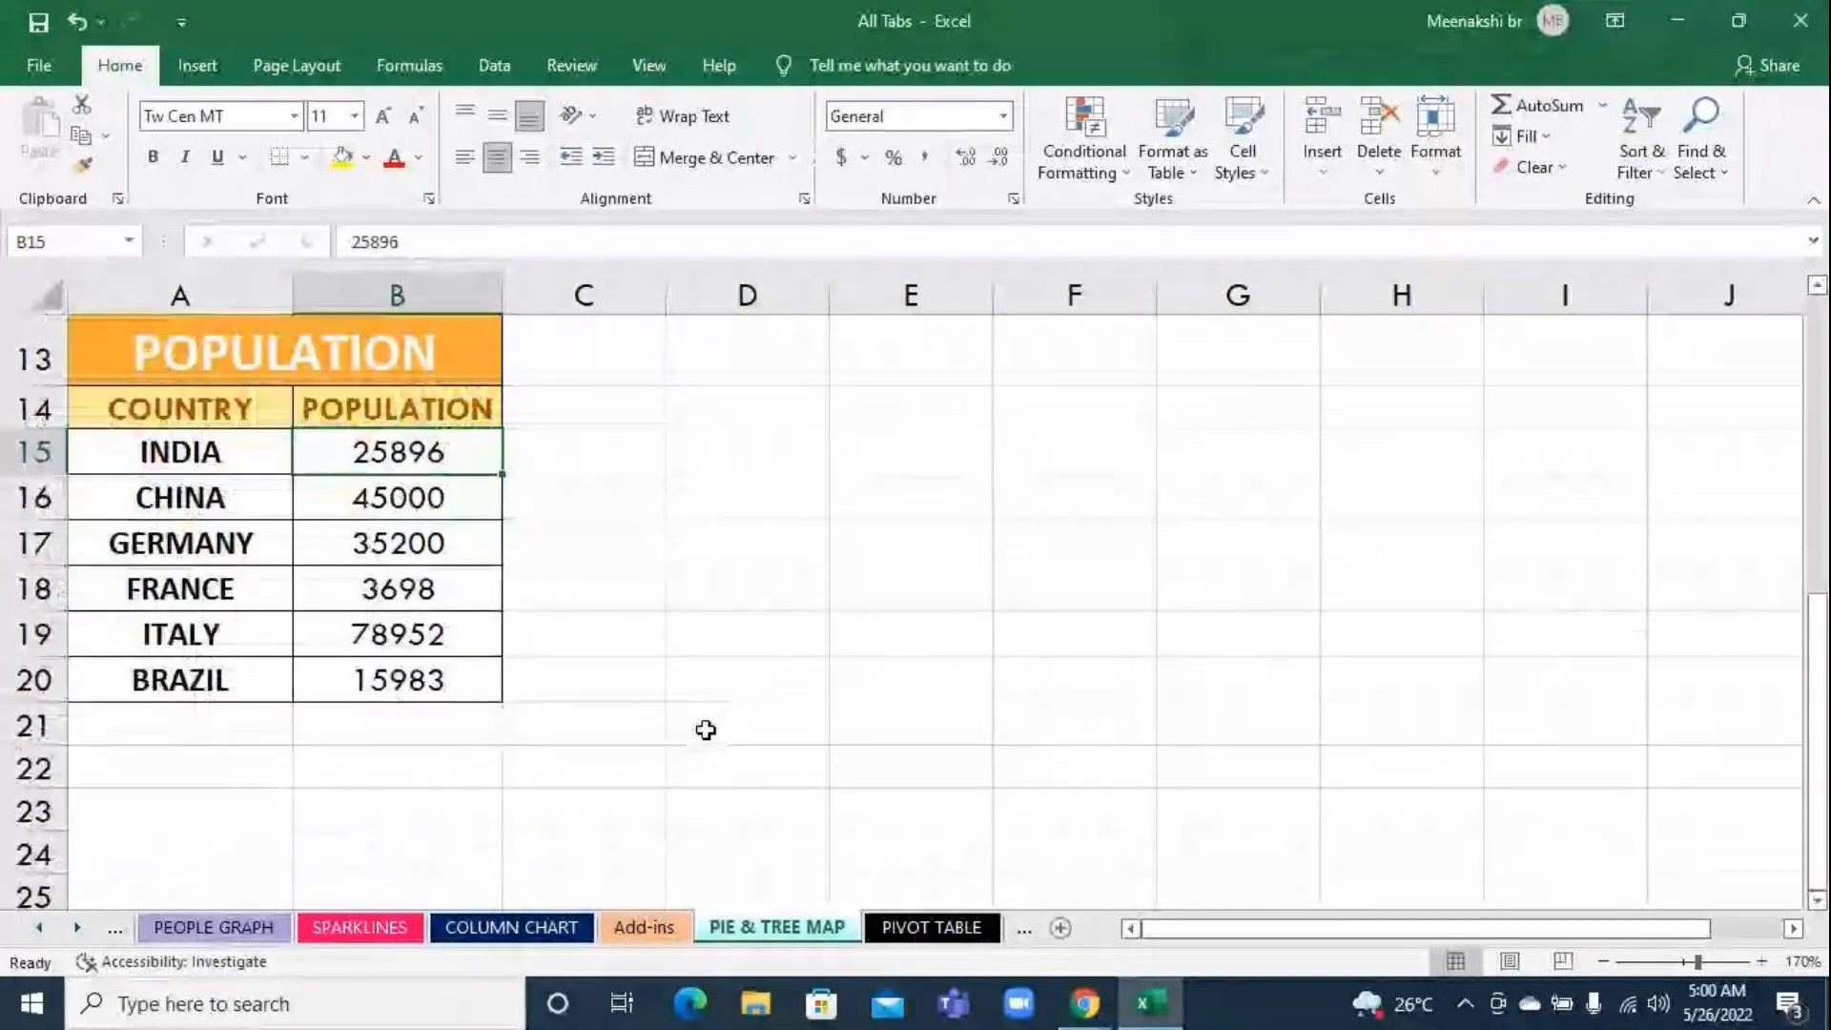
Insert a Treemap chart from the country and population data in A14:B20
{"action": "left_click_drag", "start_coordinate": [171, 408], "coordinate": [438, 683]}
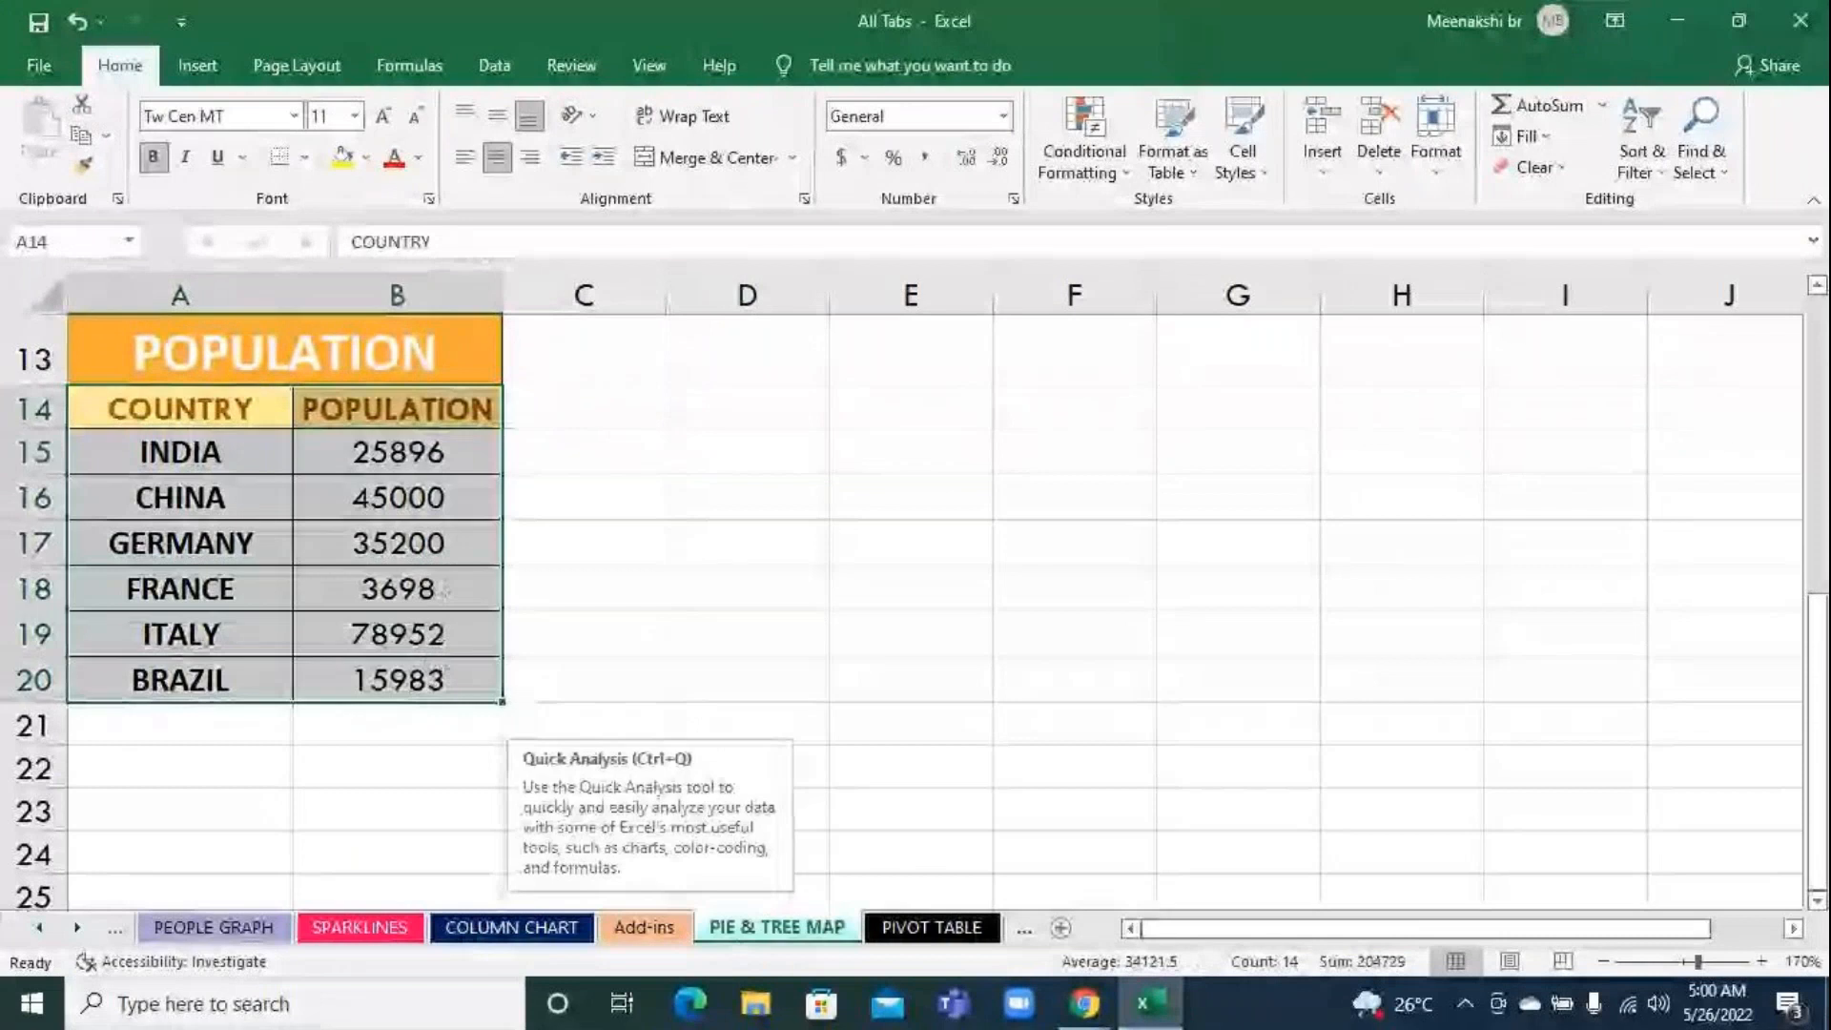
{"action": "left_click", "coordinate": [198, 65]}
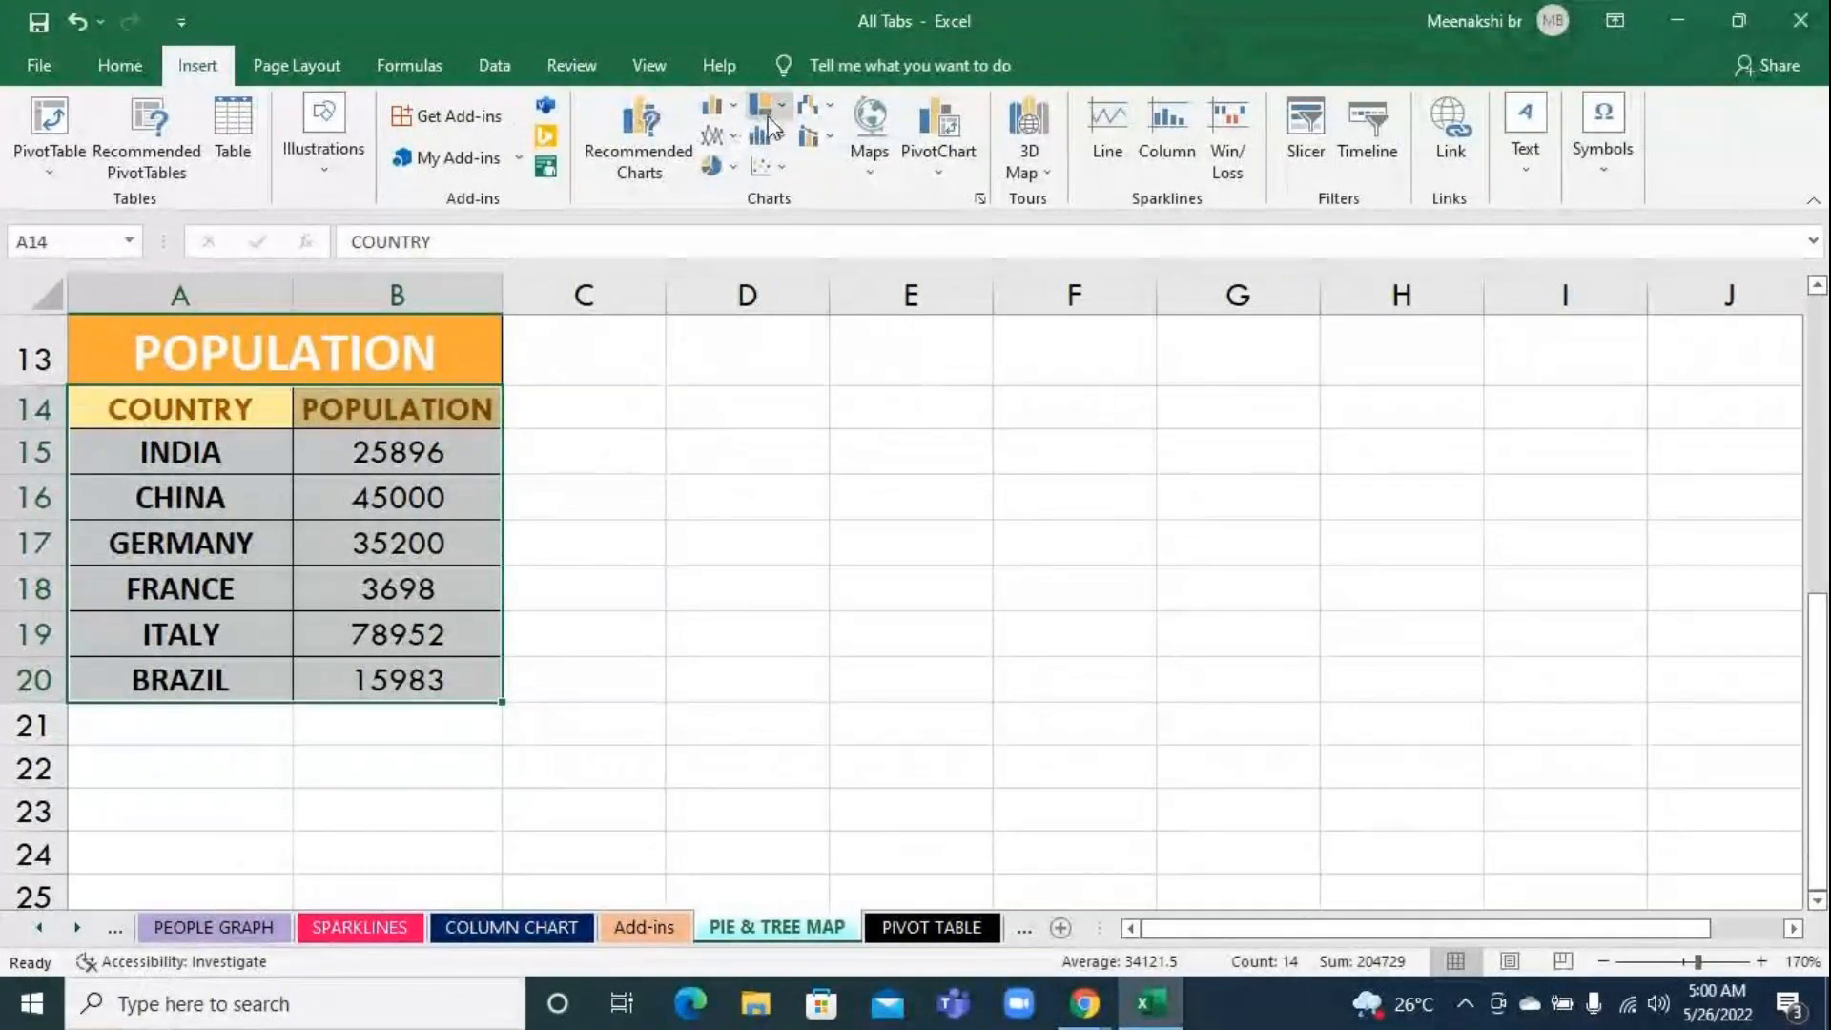
{"action": "left_click", "coordinate": [772, 116]}
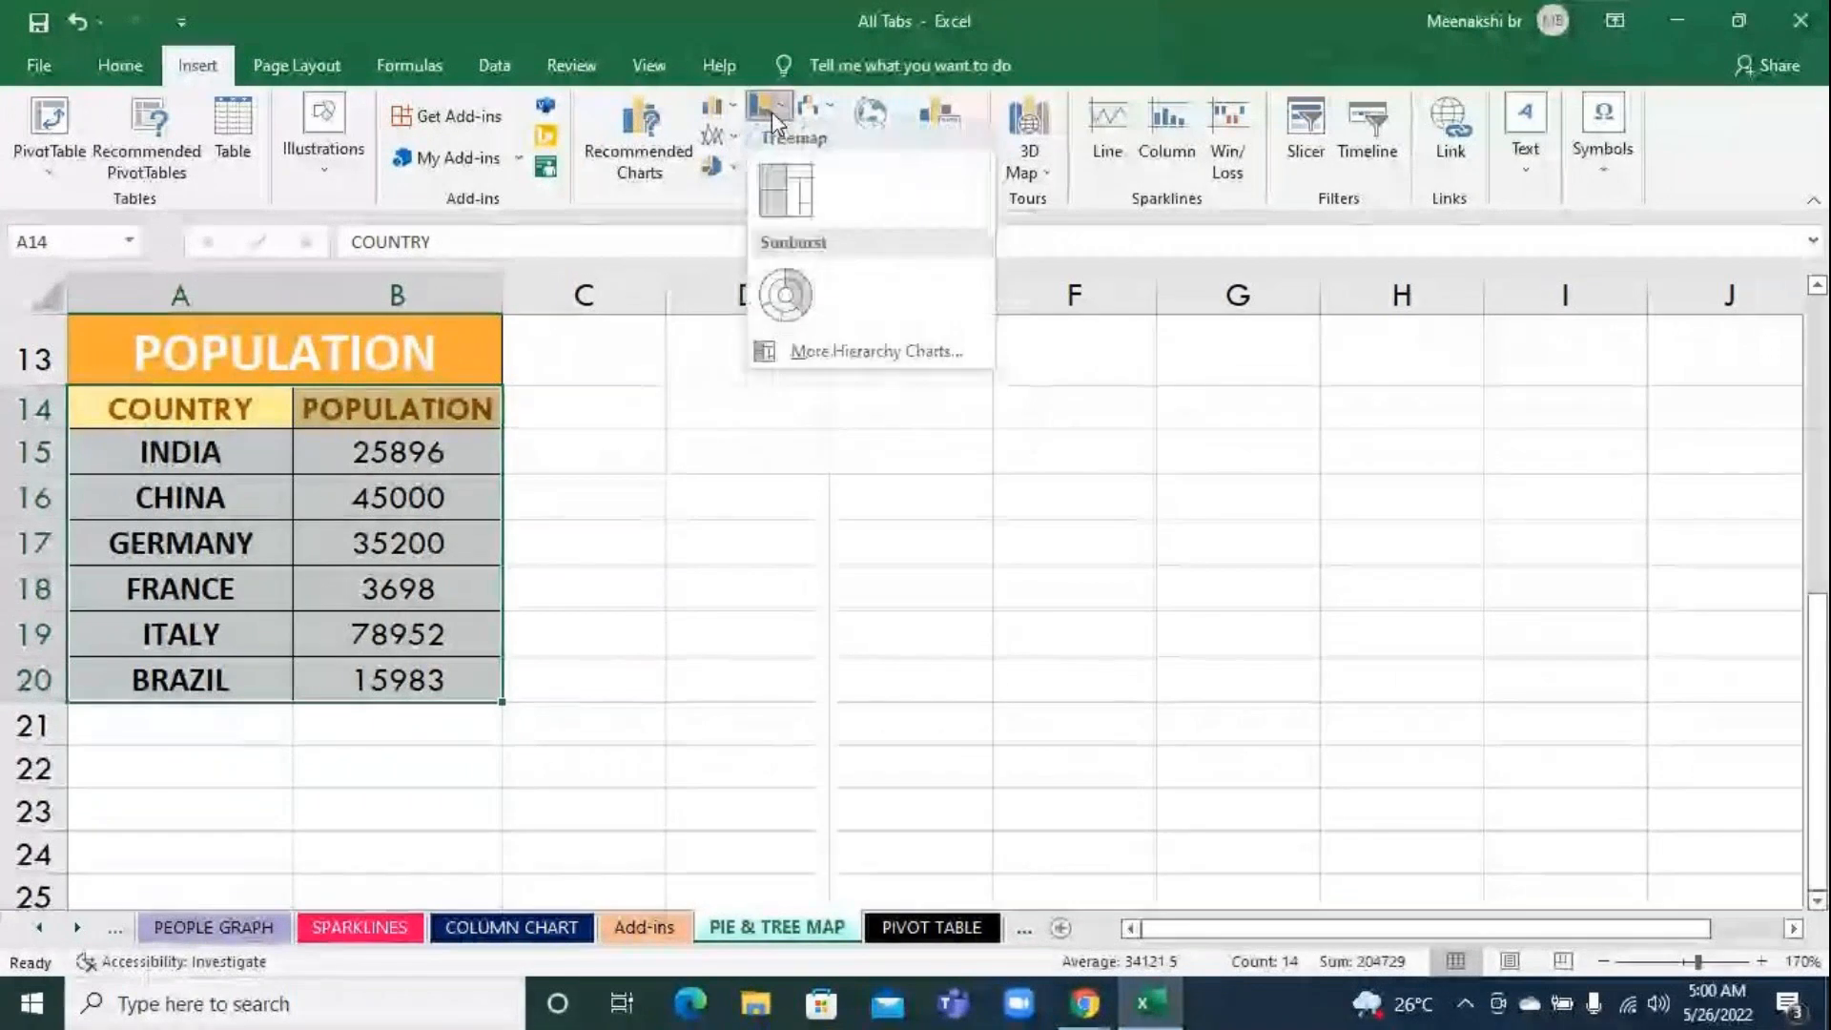
{"action": "left_click", "coordinate": [770, 112]}
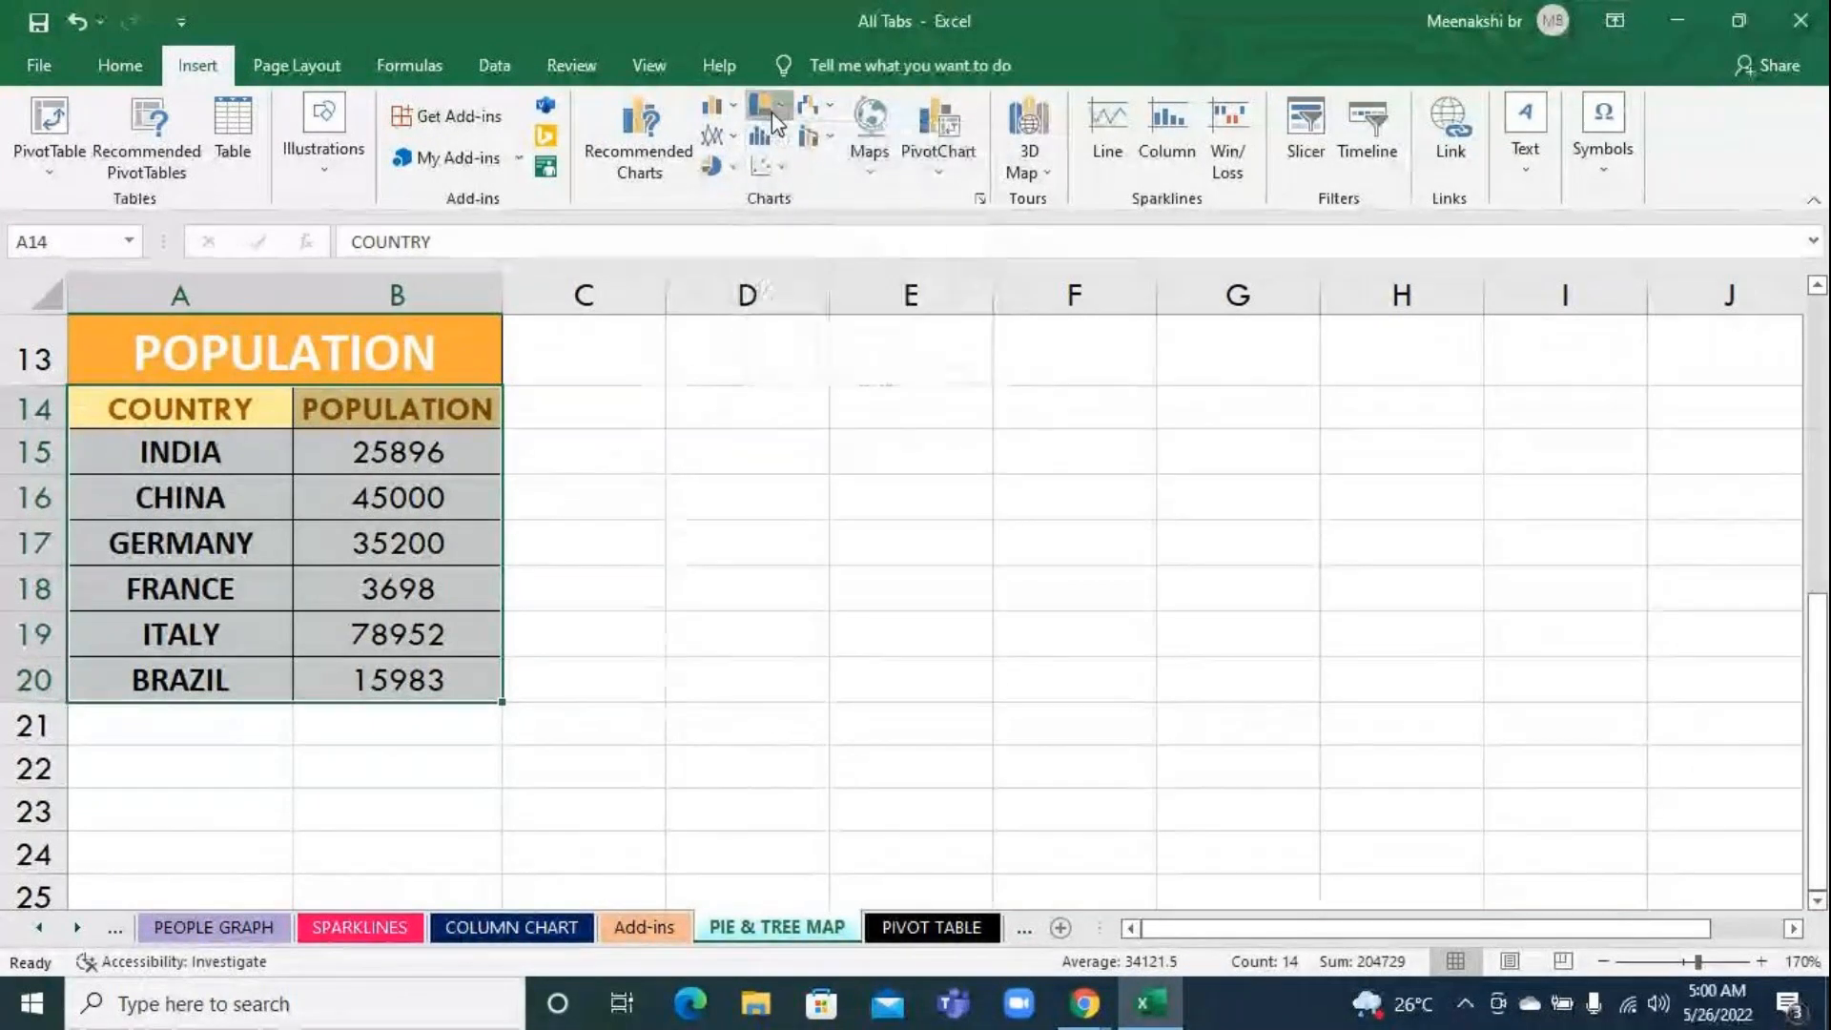
{"action": "left_click", "coordinate": [770, 112]}
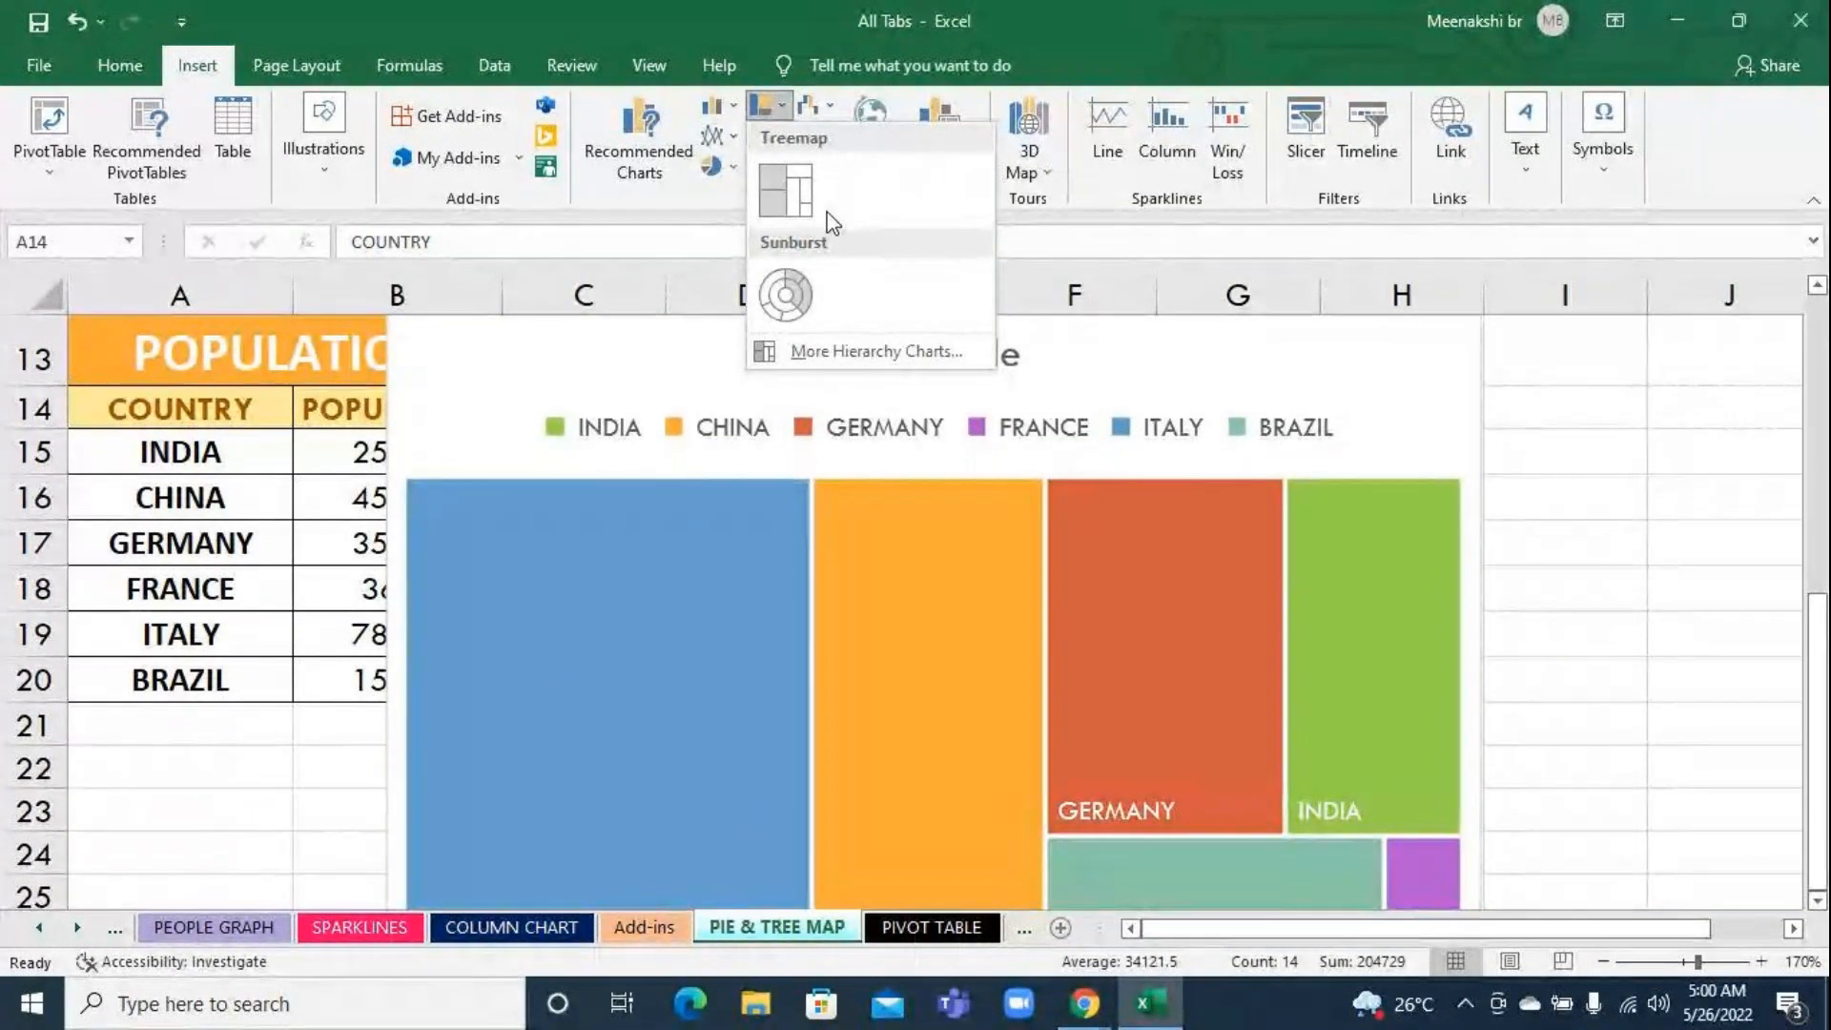
{"action": "left_click", "coordinate": [792, 189]}
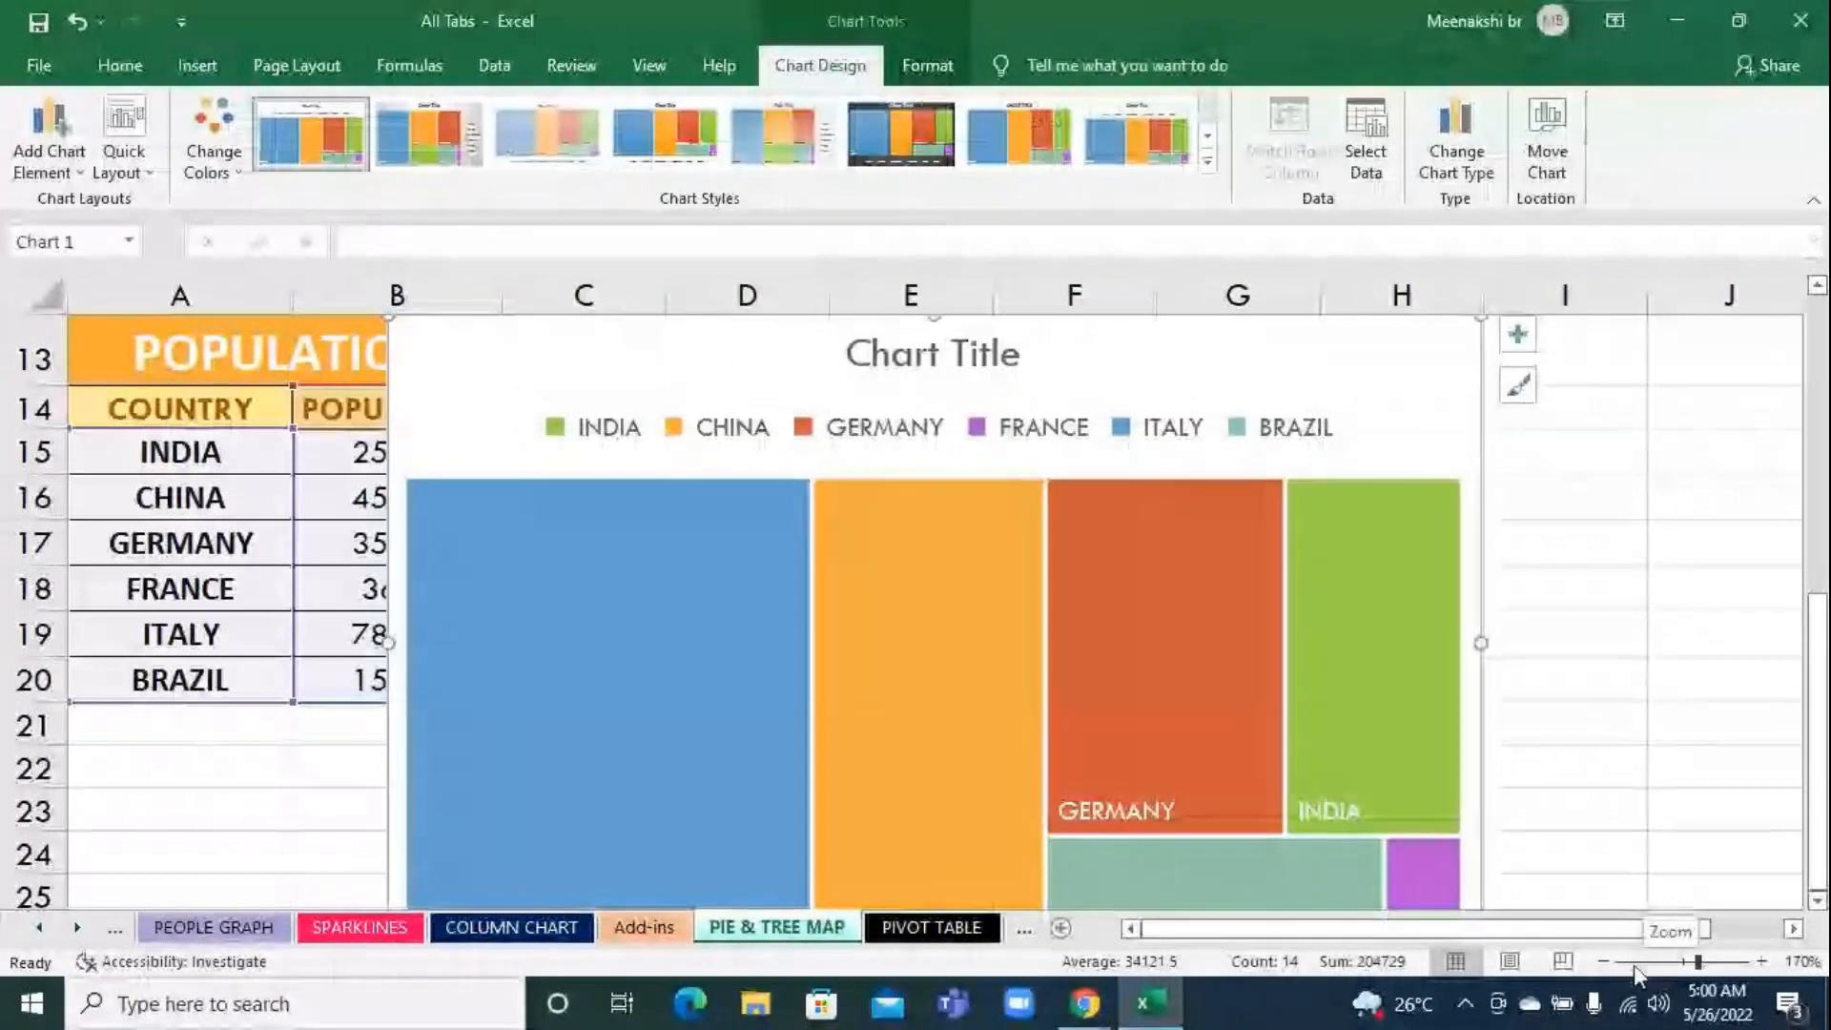
Resize the treemap to about 2.55 in high by 5.99 in wide and place it beside the POPULATION table, starting in column C
{"action": "left_click", "coordinate": [1603, 961]}
{"action": "left_click", "coordinate": [1602, 961]}
{"action": "left_click", "coordinate": [1603, 961]}
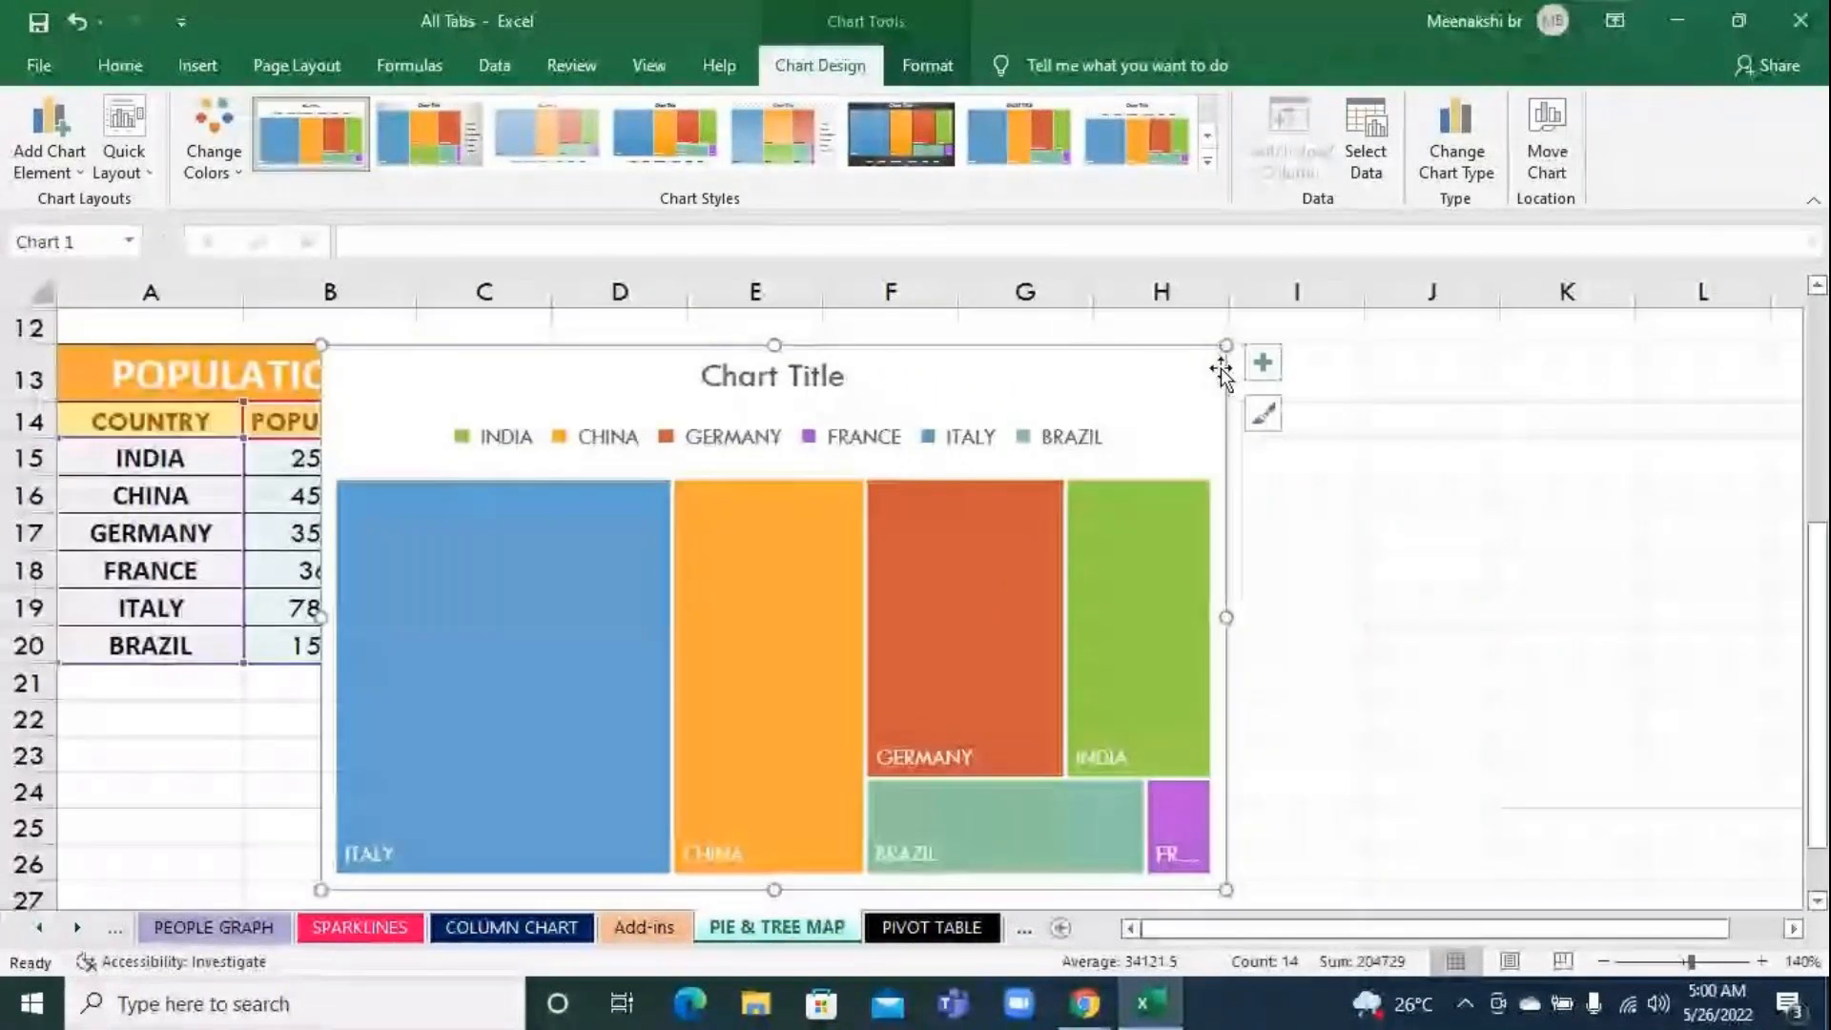
{"action": "left_click_drag", "start_coordinate": [1222, 346], "coordinate": [1184, 432]}
{"action": "left_click_drag", "start_coordinate": [1017, 472], "coordinate": [1165, 405]}
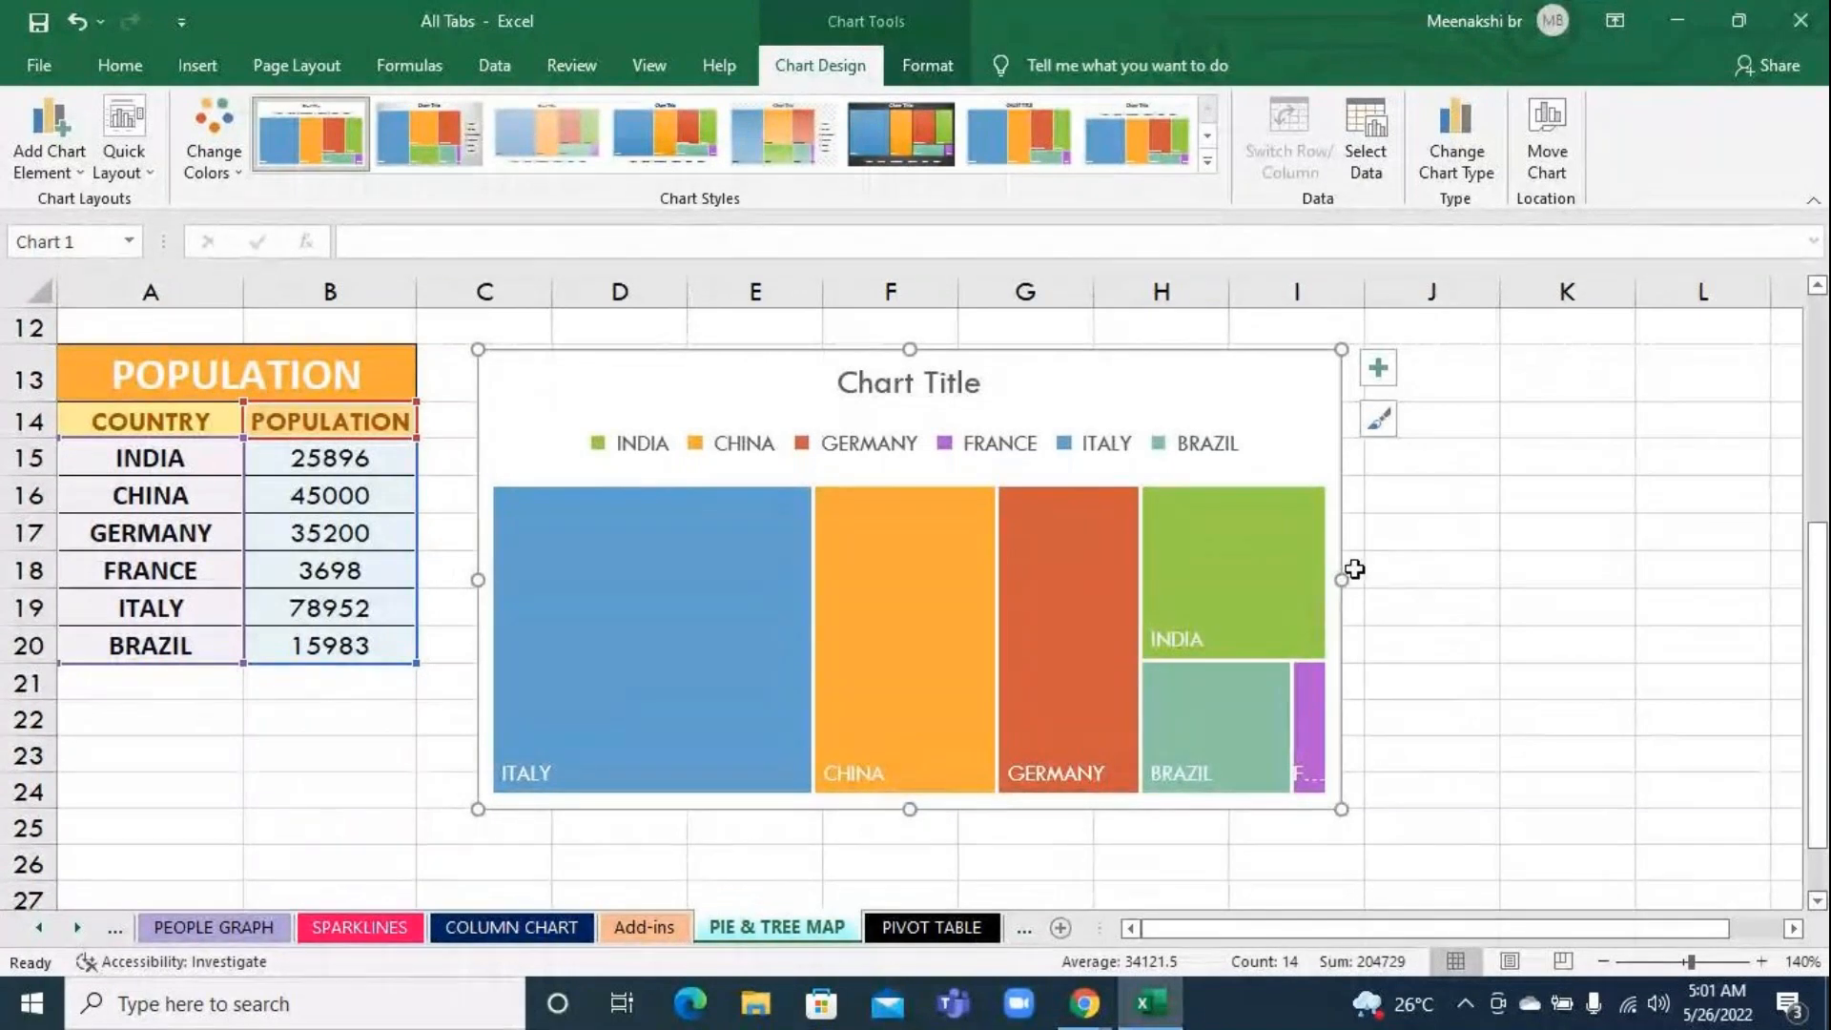
{"action": "left_click_drag", "start_coordinate": [1348, 584], "coordinate": [1554, 713]}
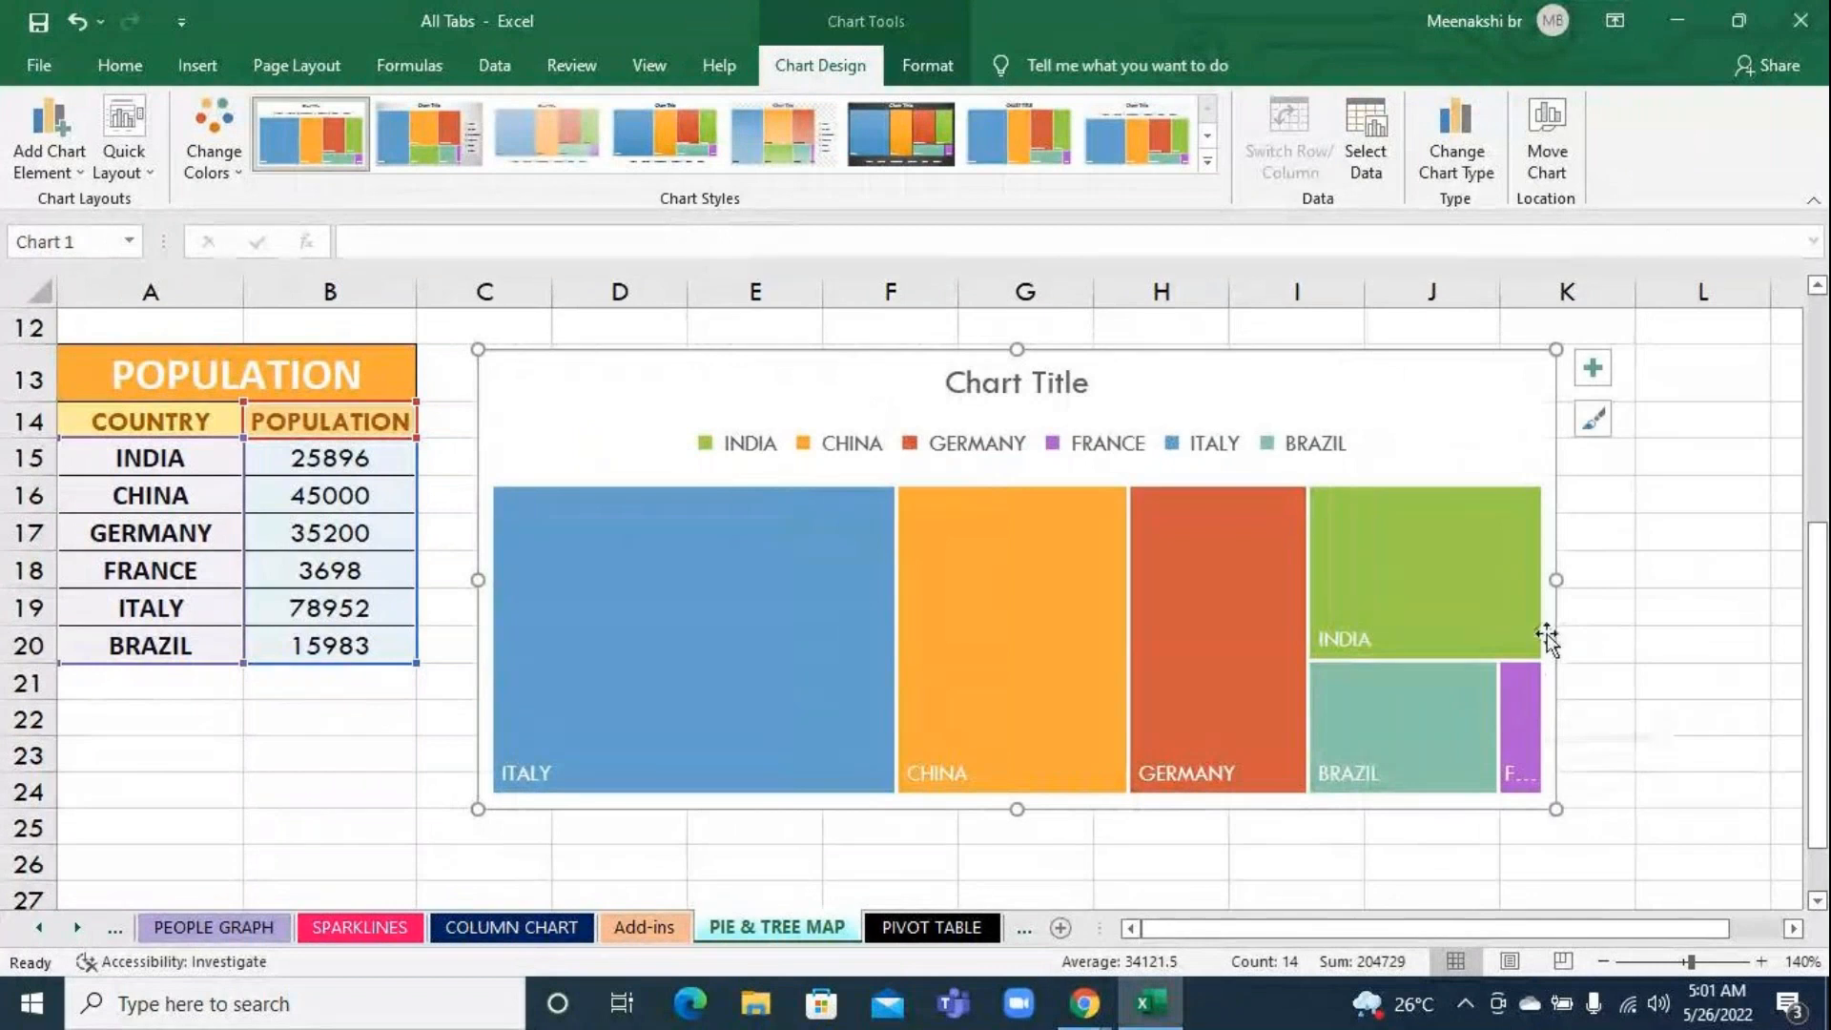
Deselect and reselect the treemap chart to show its contextual tools, and view its formatting options
{"action": "mouse_move", "coordinate": [1084, 1004]}
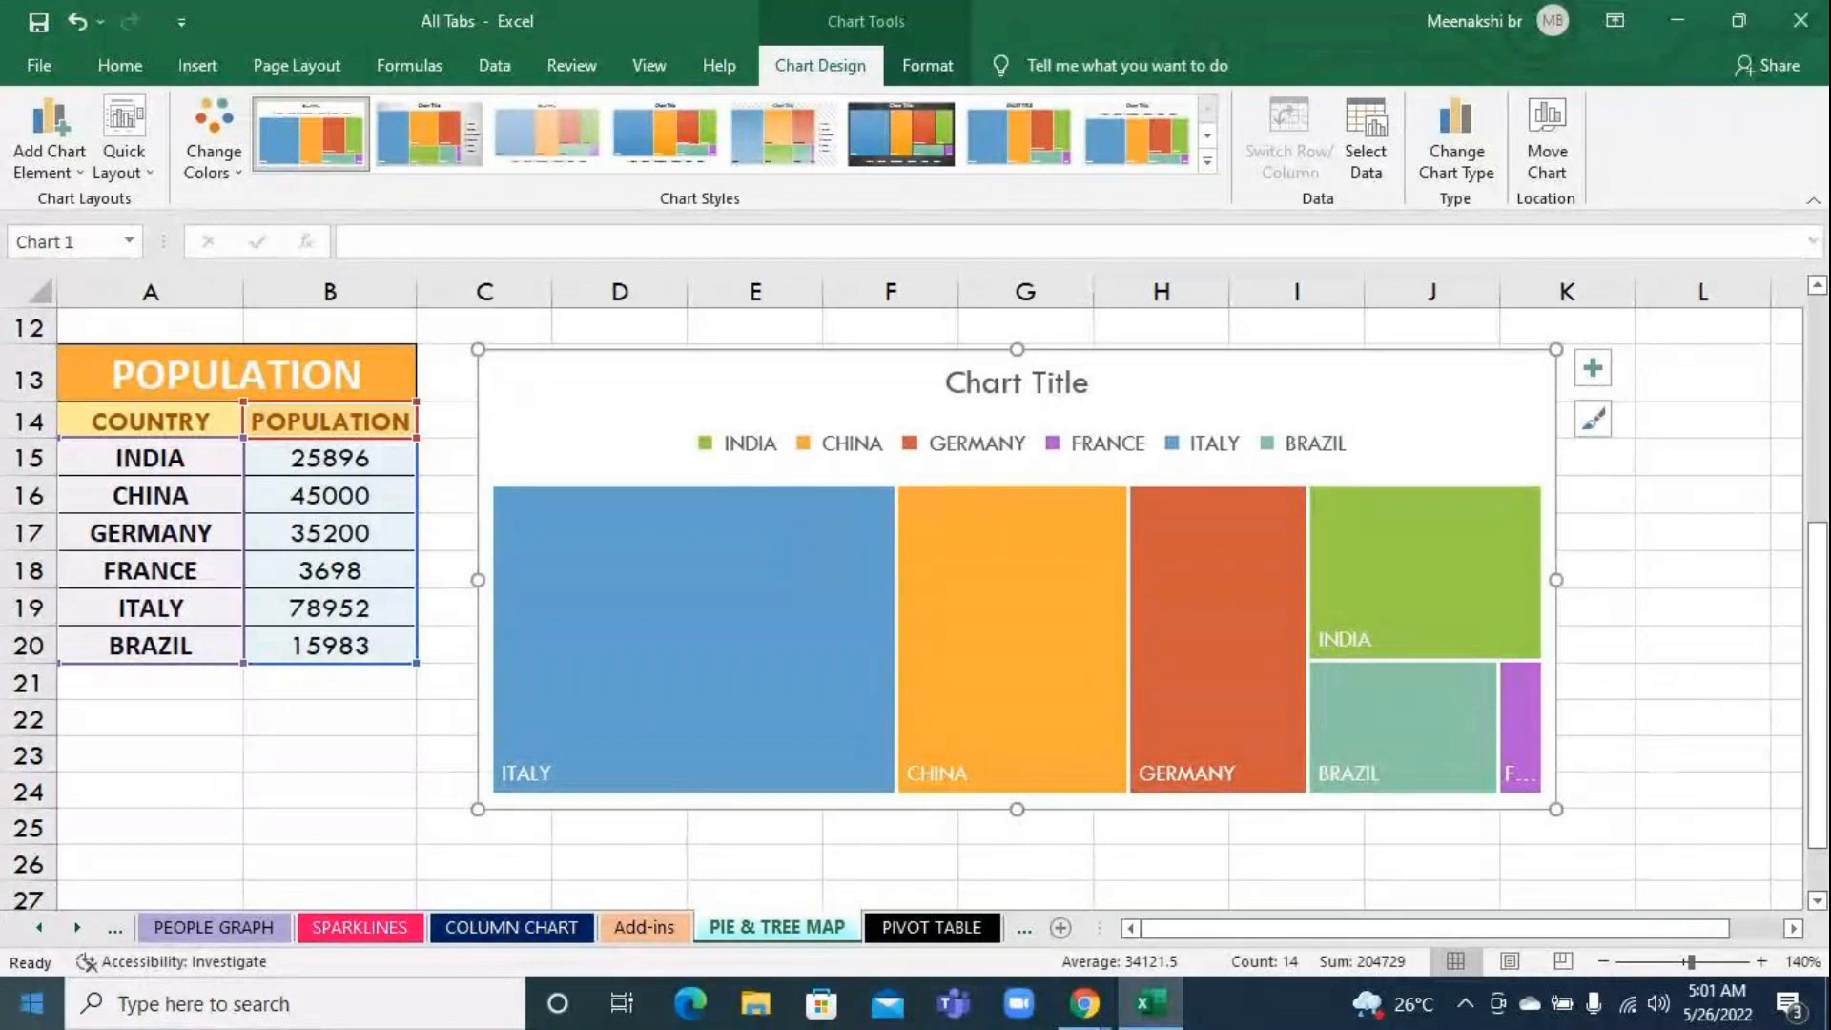
{"action": "left_click", "coordinate": [796, 858]}
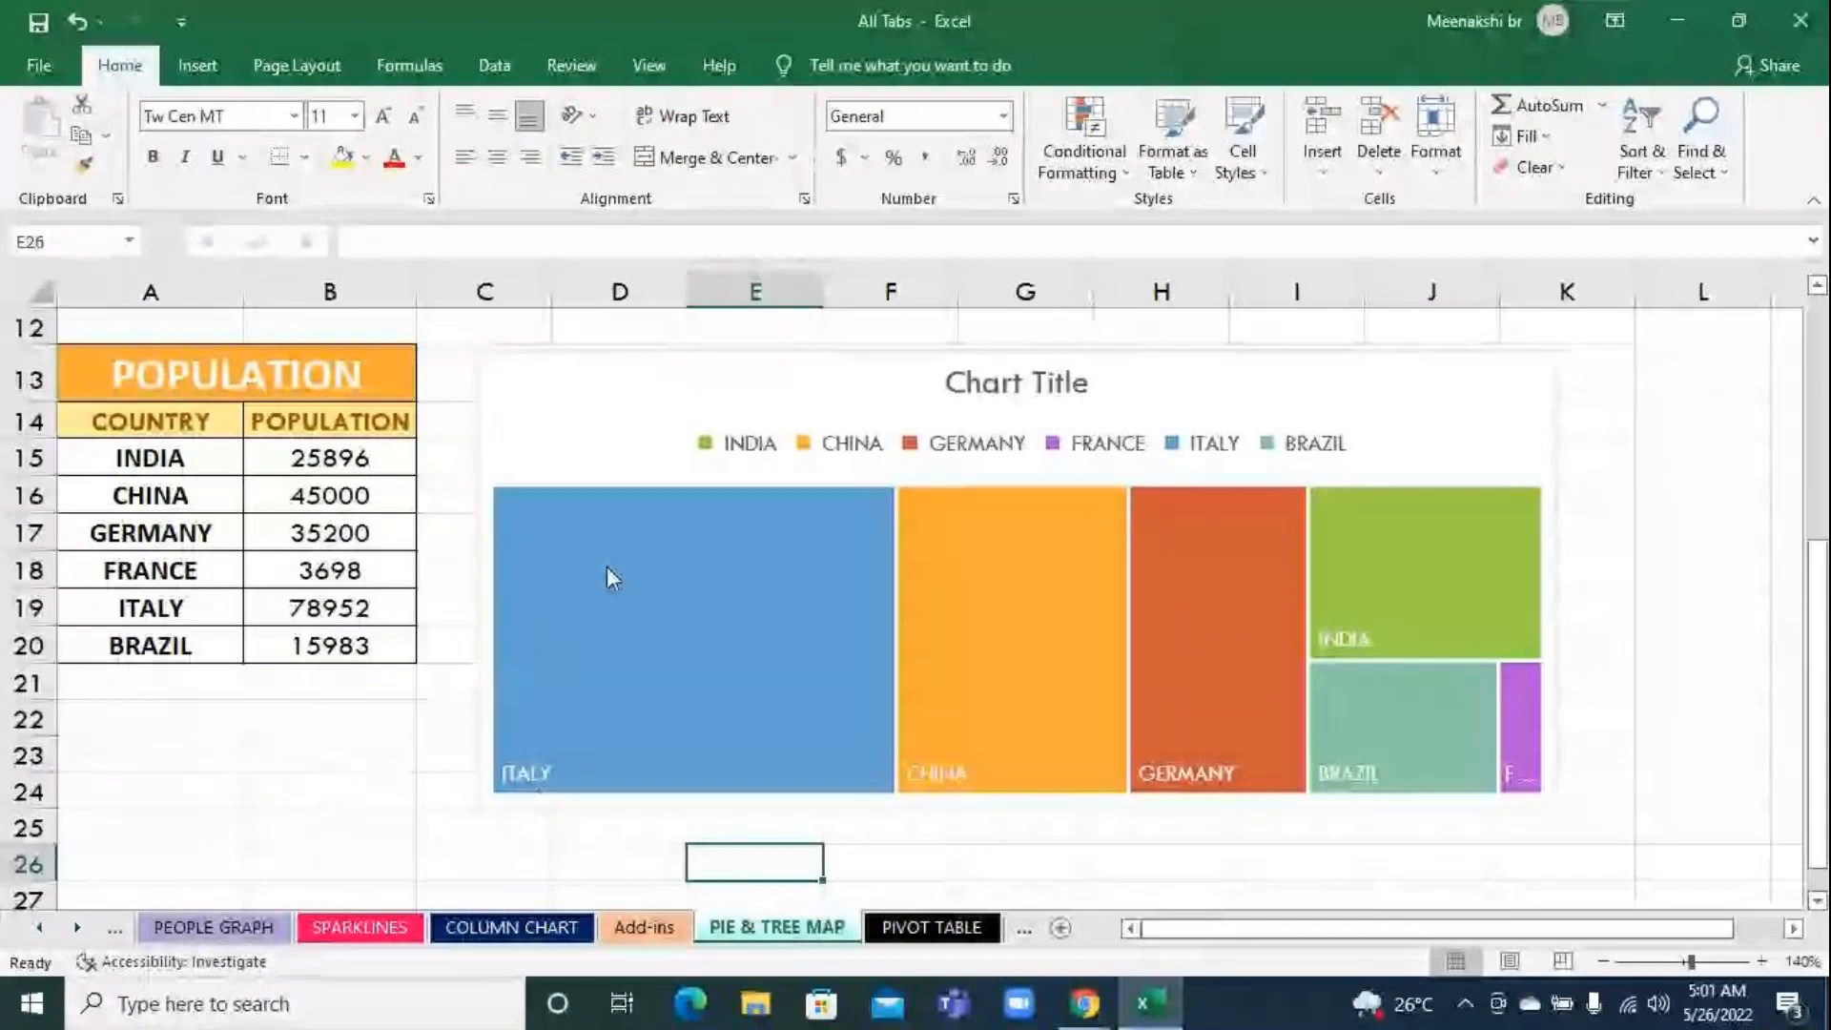
{"action": "left_click", "coordinate": [615, 456]}
{"action": "left_click", "coordinate": [283, 755]}
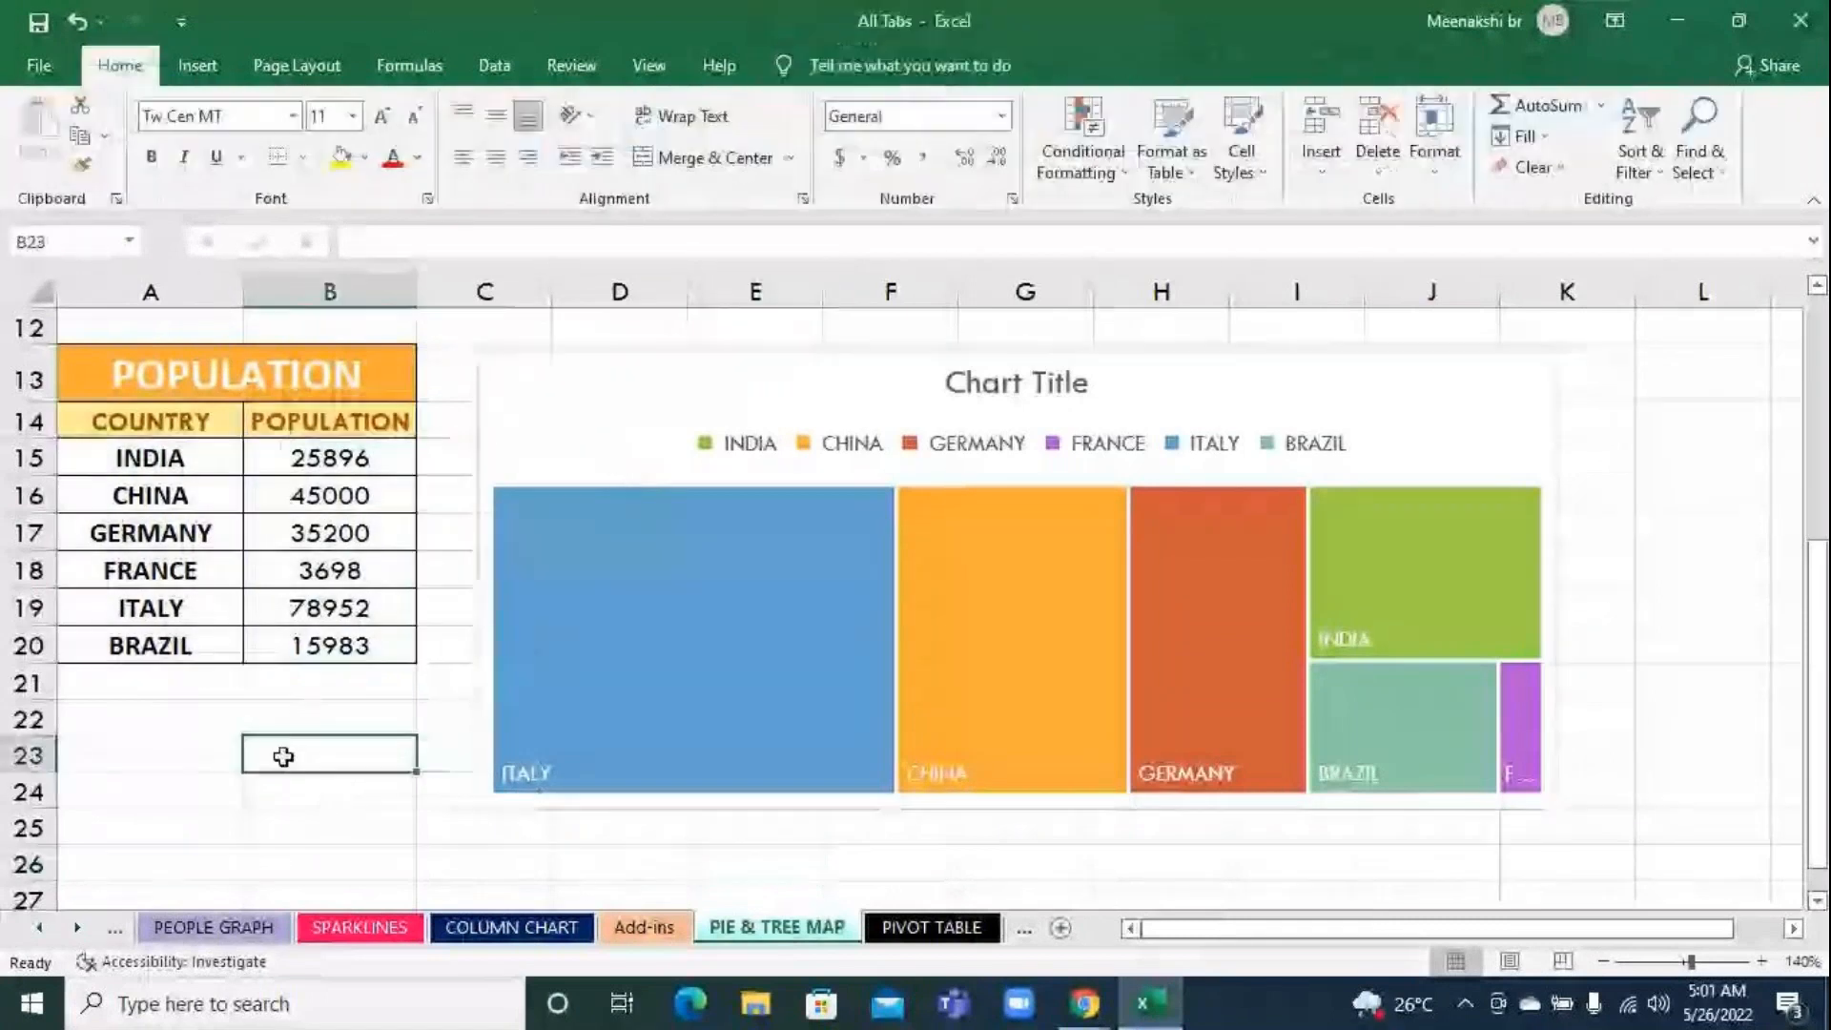
{"action": "left_click", "coordinate": [576, 404]}
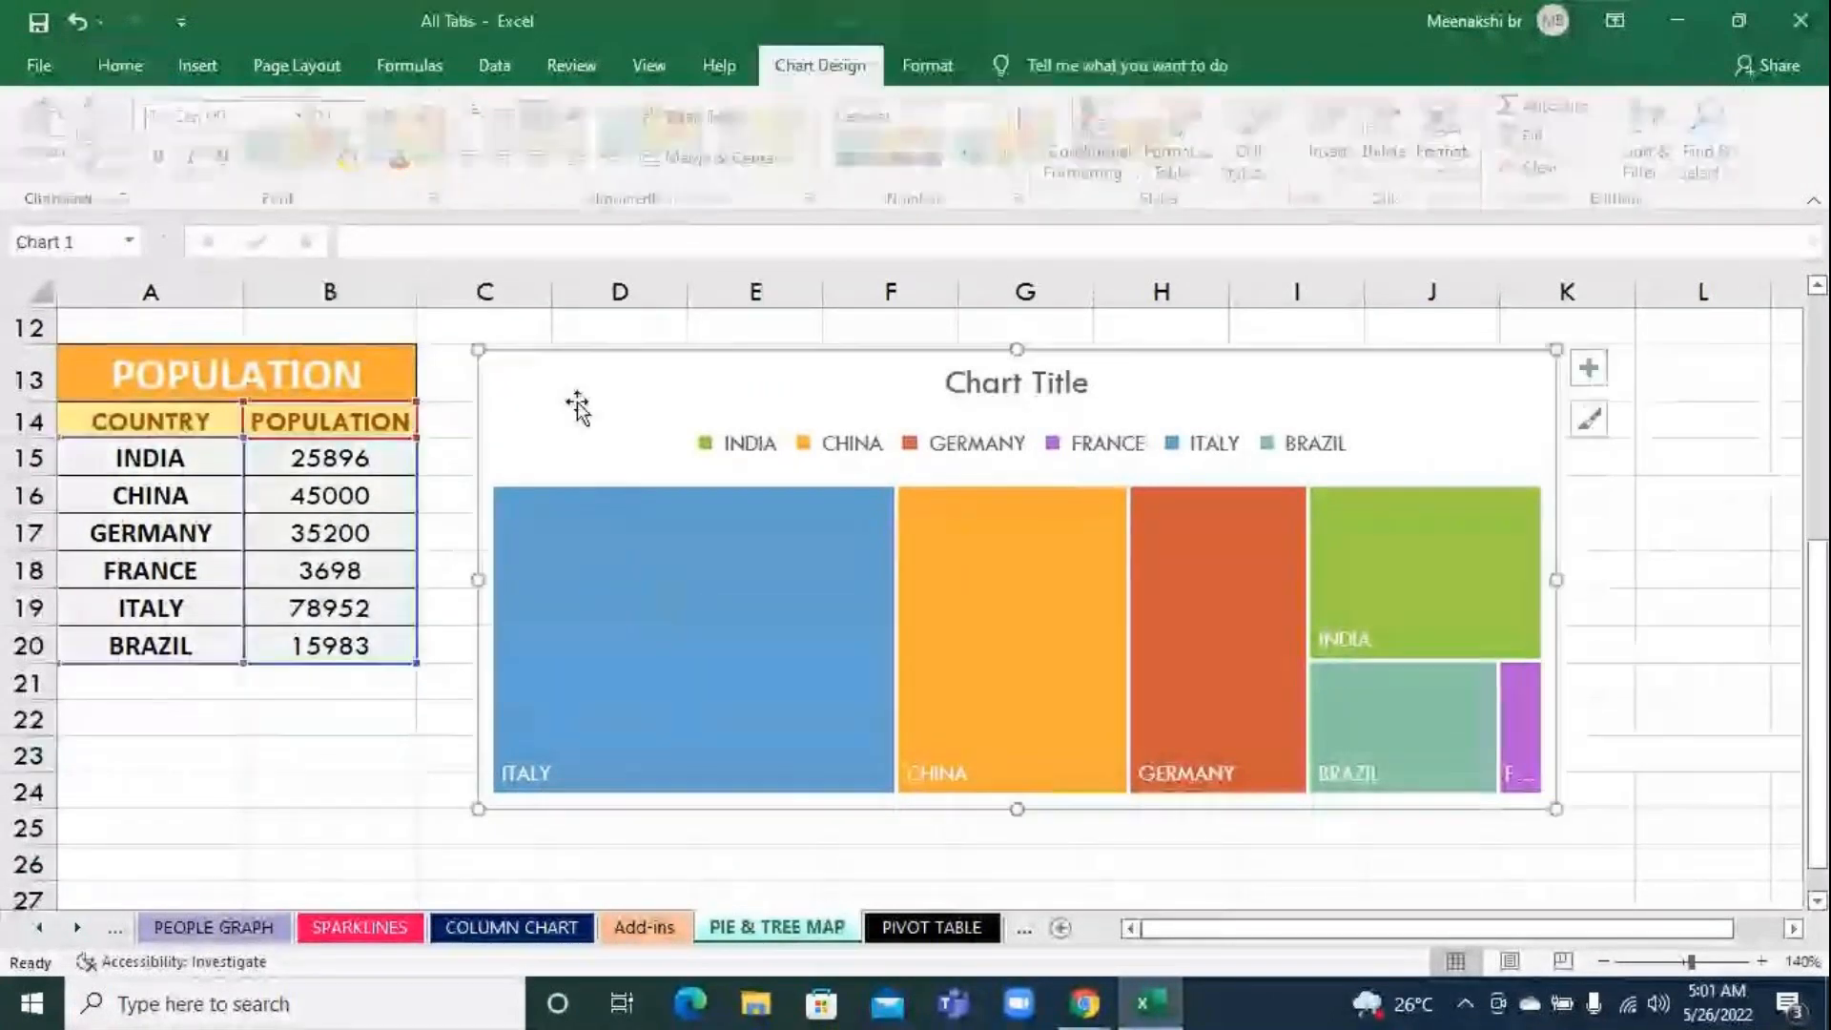
{"action": "left_click", "coordinate": [326, 742]}
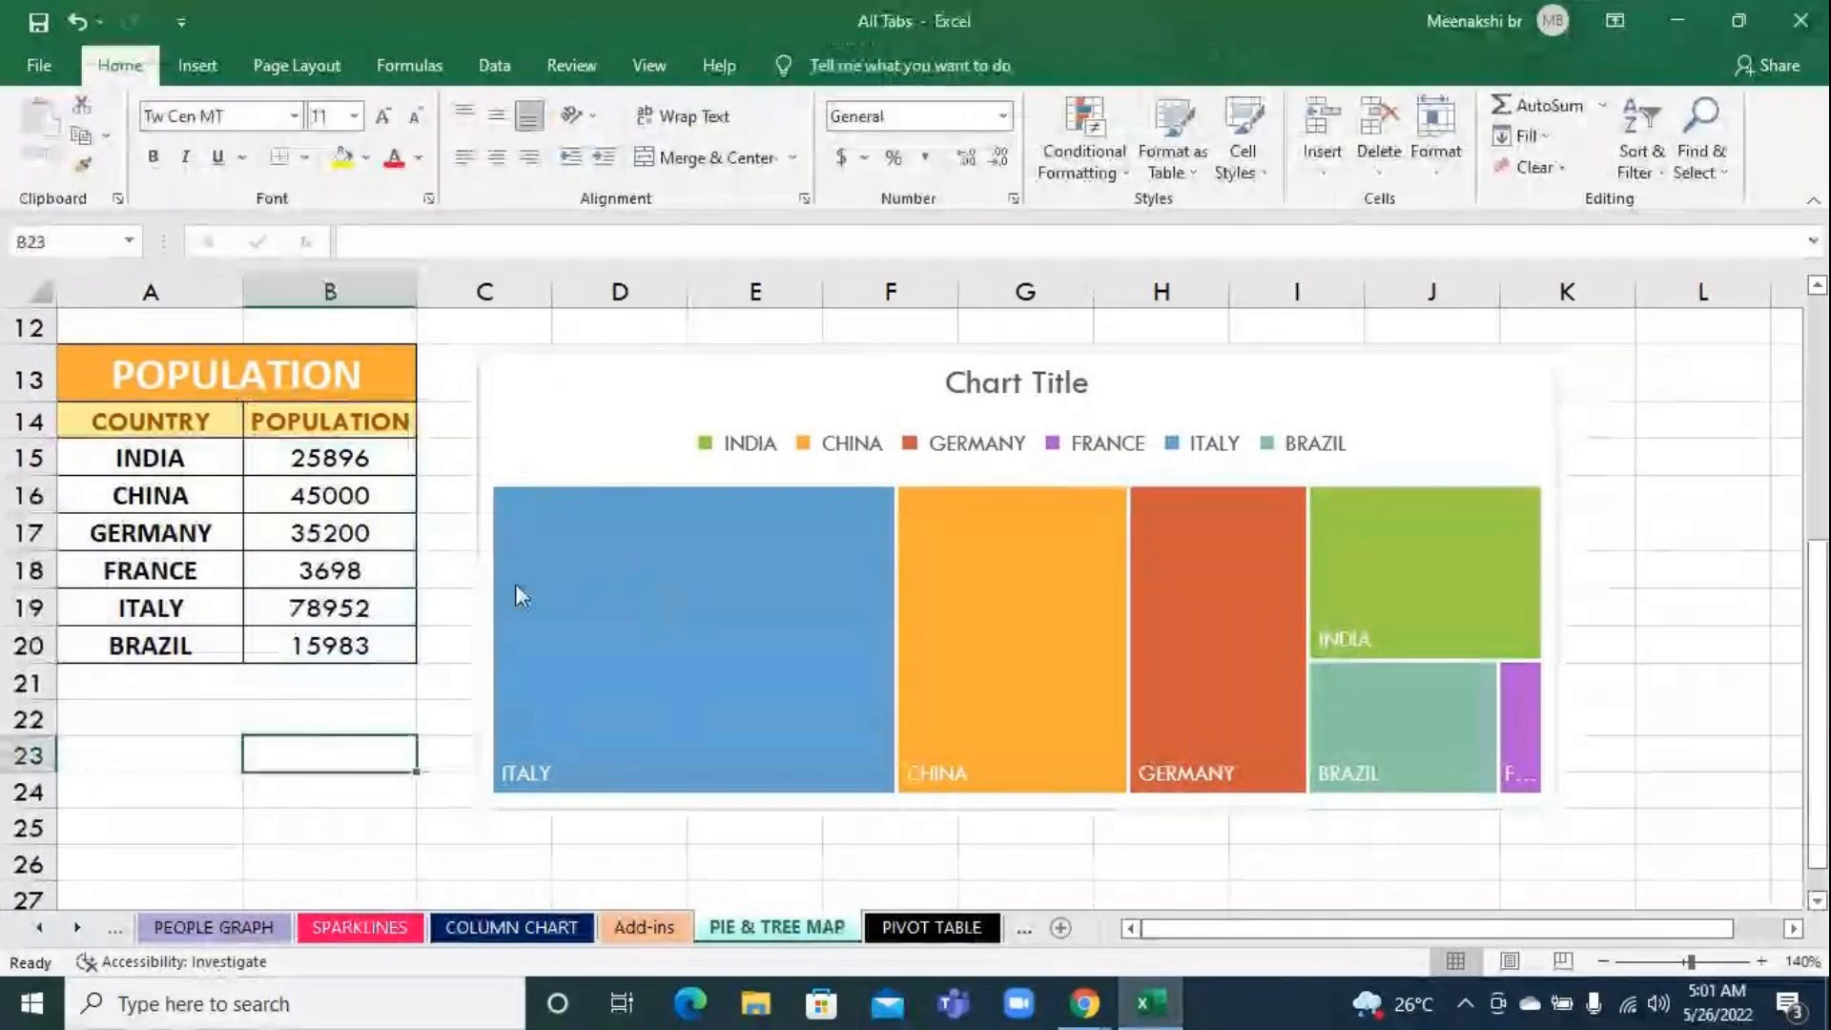
{"action": "left_click", "coordinate": [564, 464]}
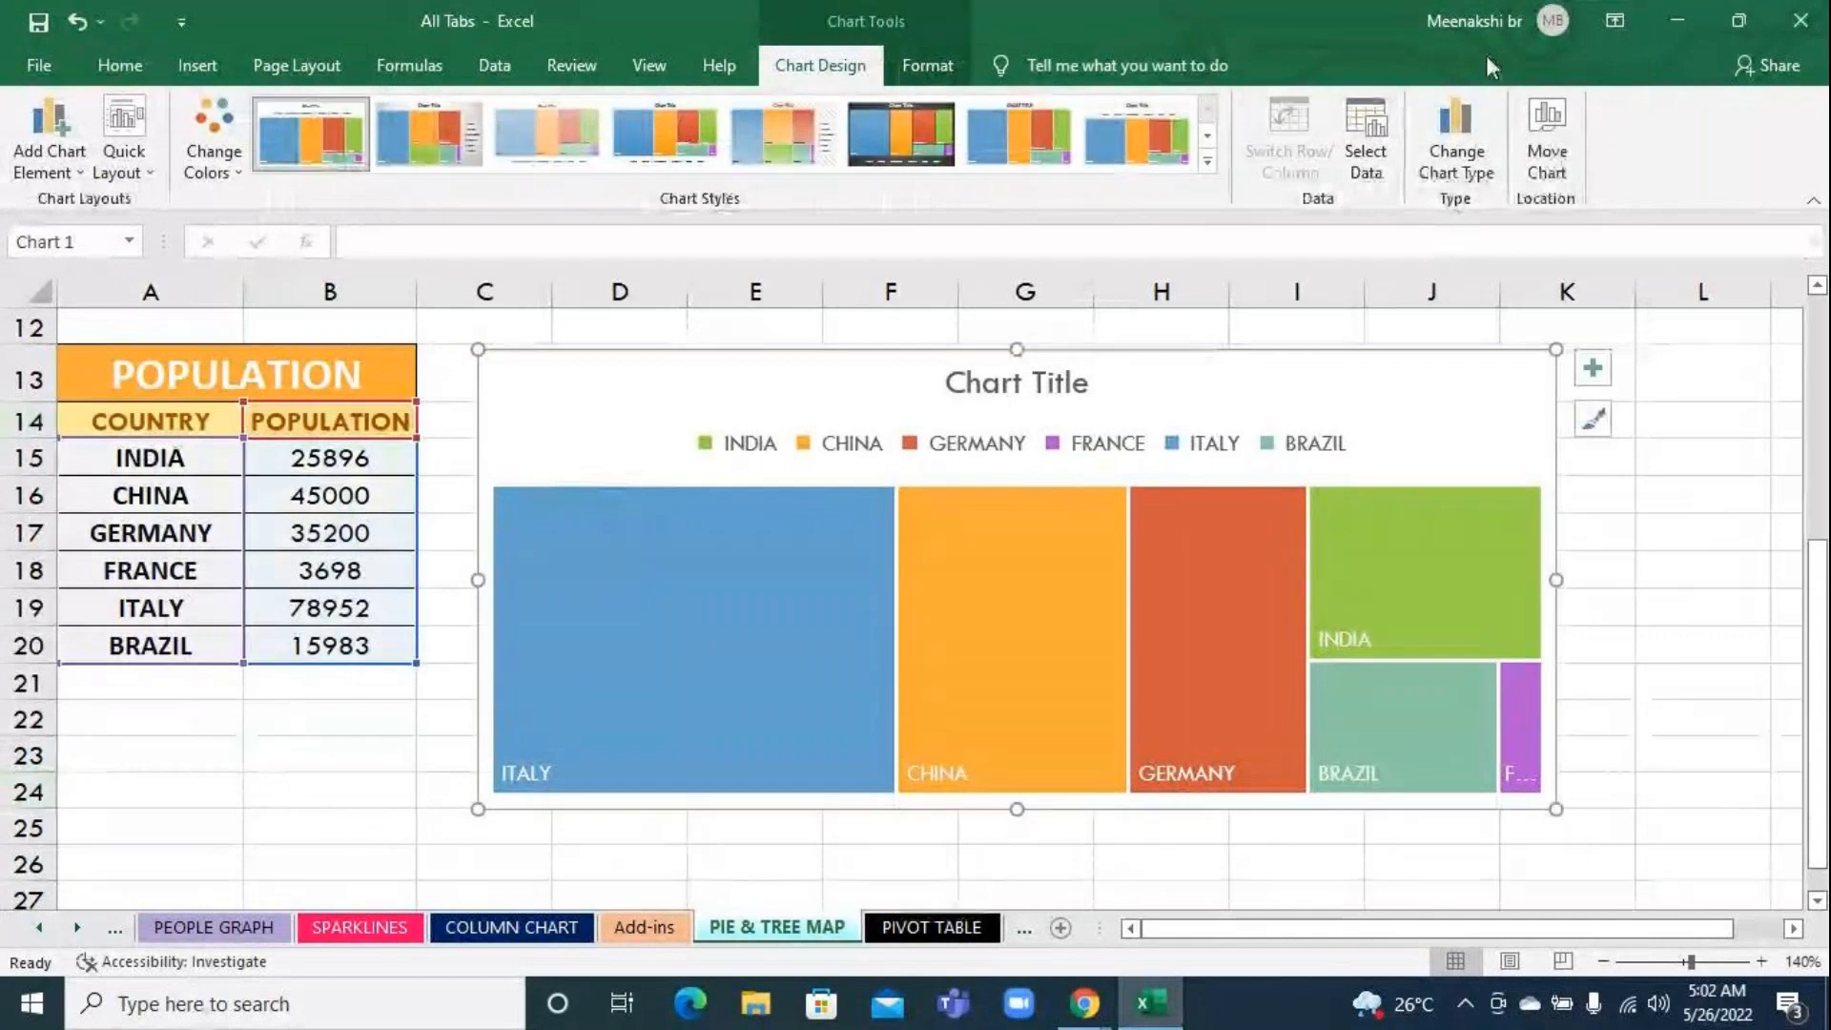
{"action": "left_click", "coordinate": [908, 77]}
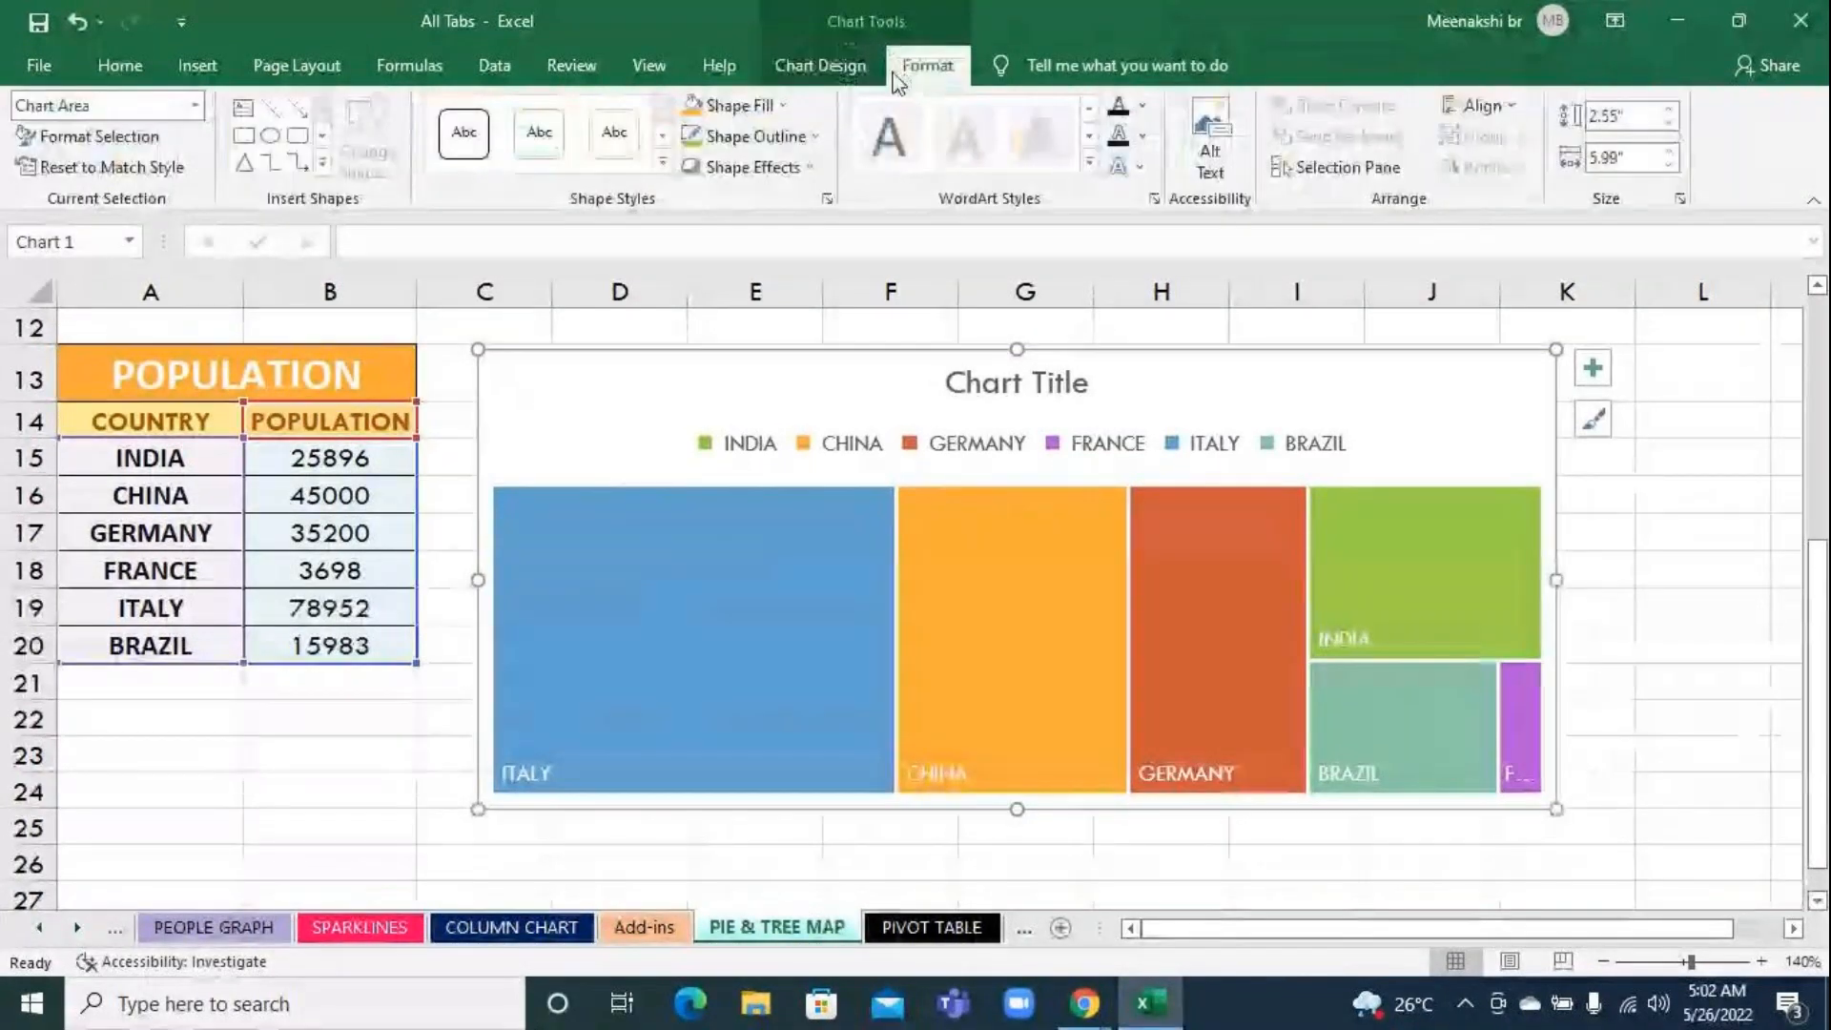
Change the treemap's colors to Colorful Palette 2
{"action": "left_click", "coordinate": [859, 67]}
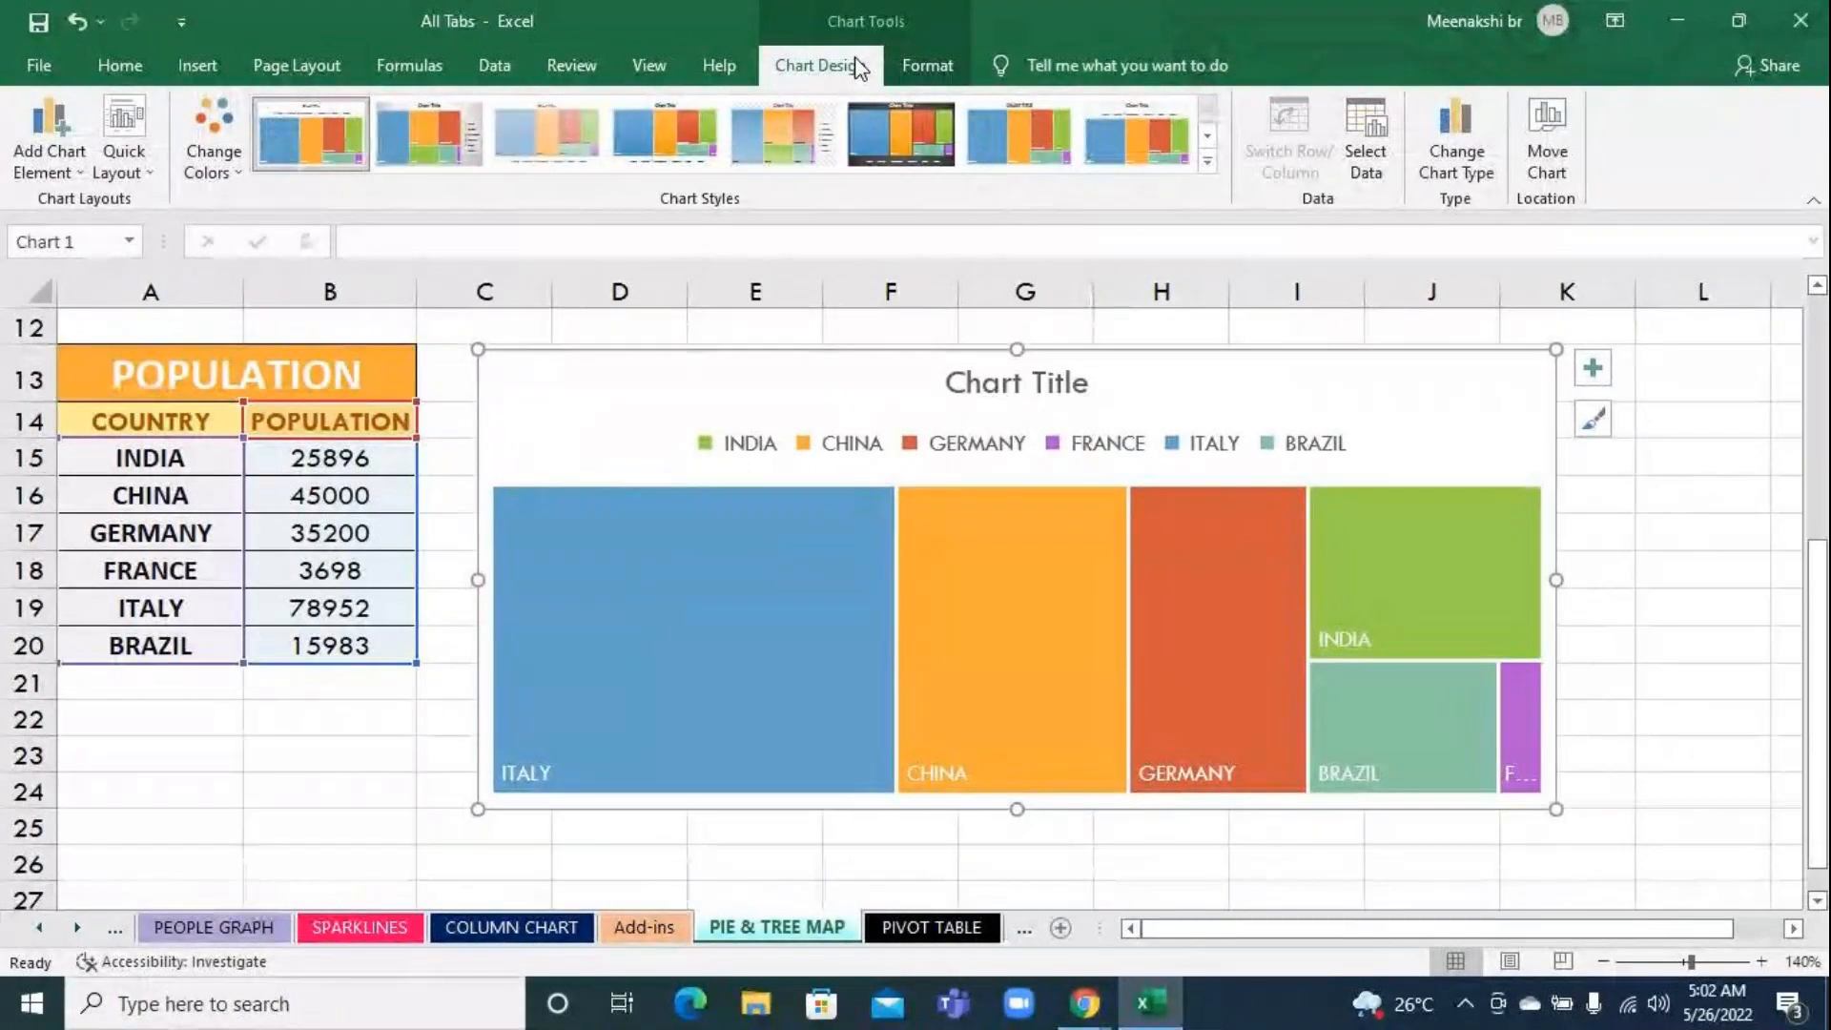
{"action": "left_click", "coordinate": [217, 164]}
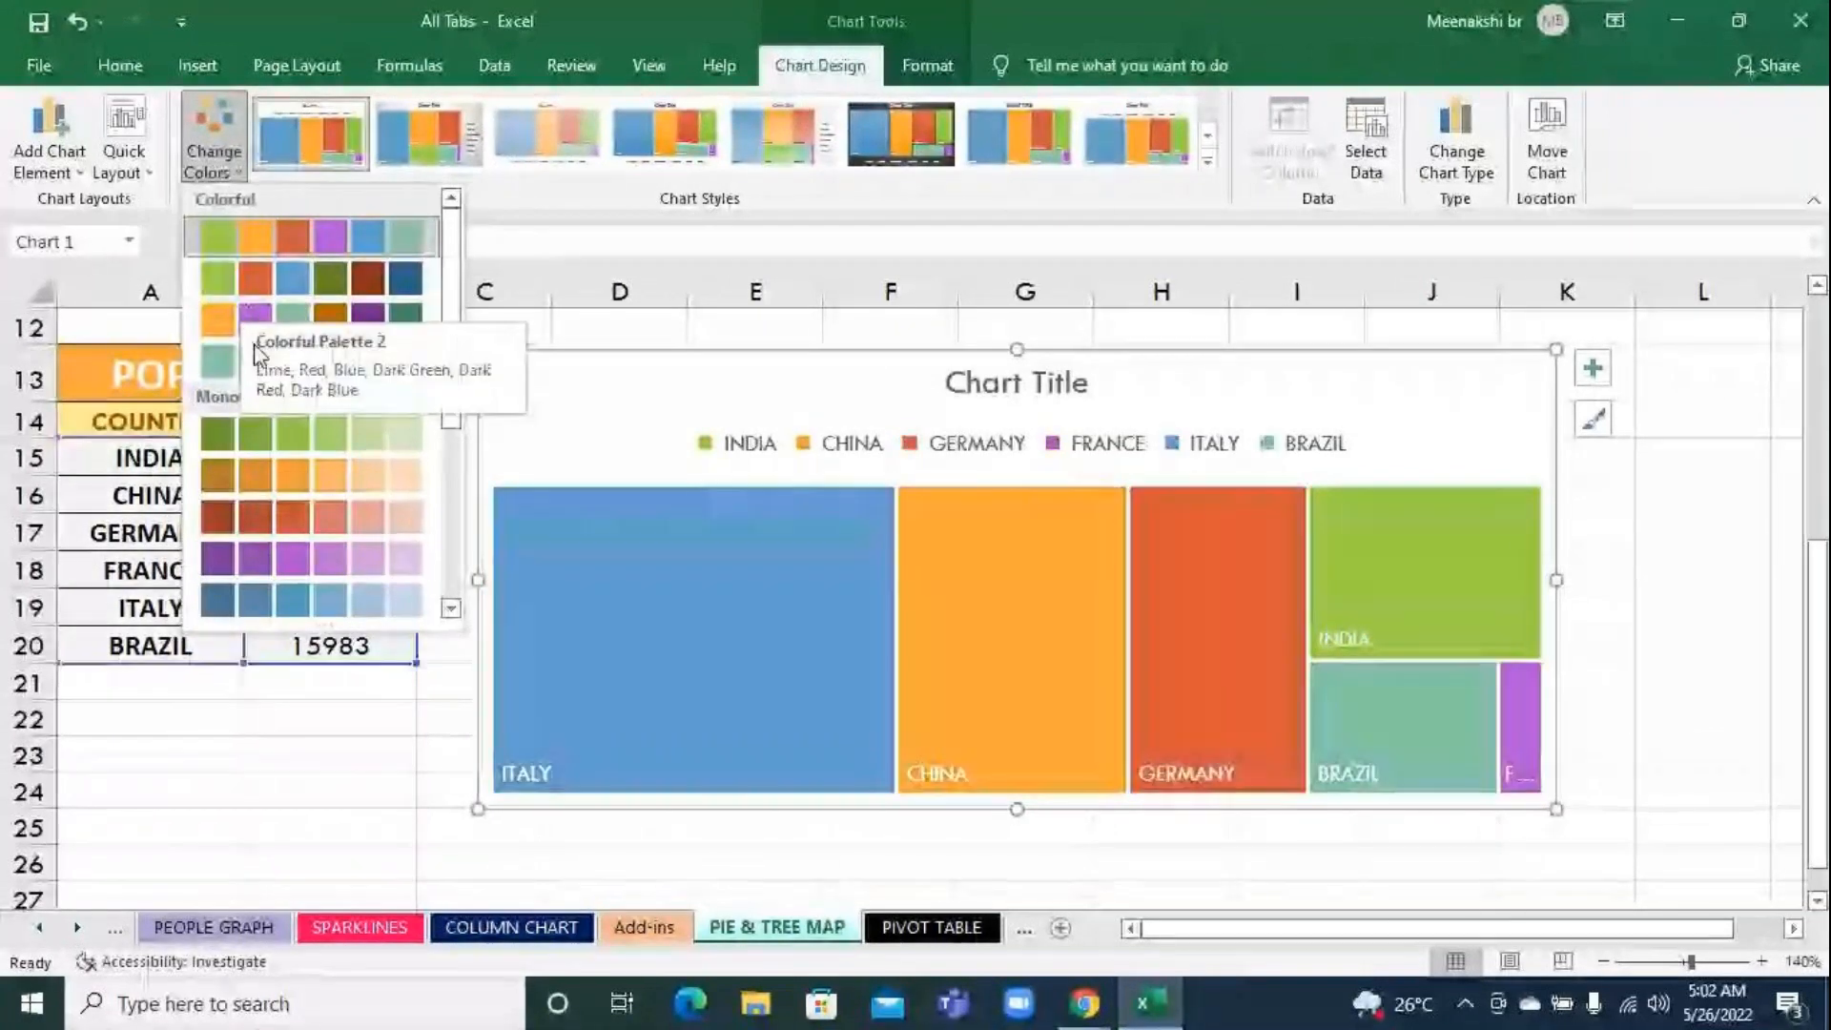
{"action": "left_click", "coordinate": [257, 280]}
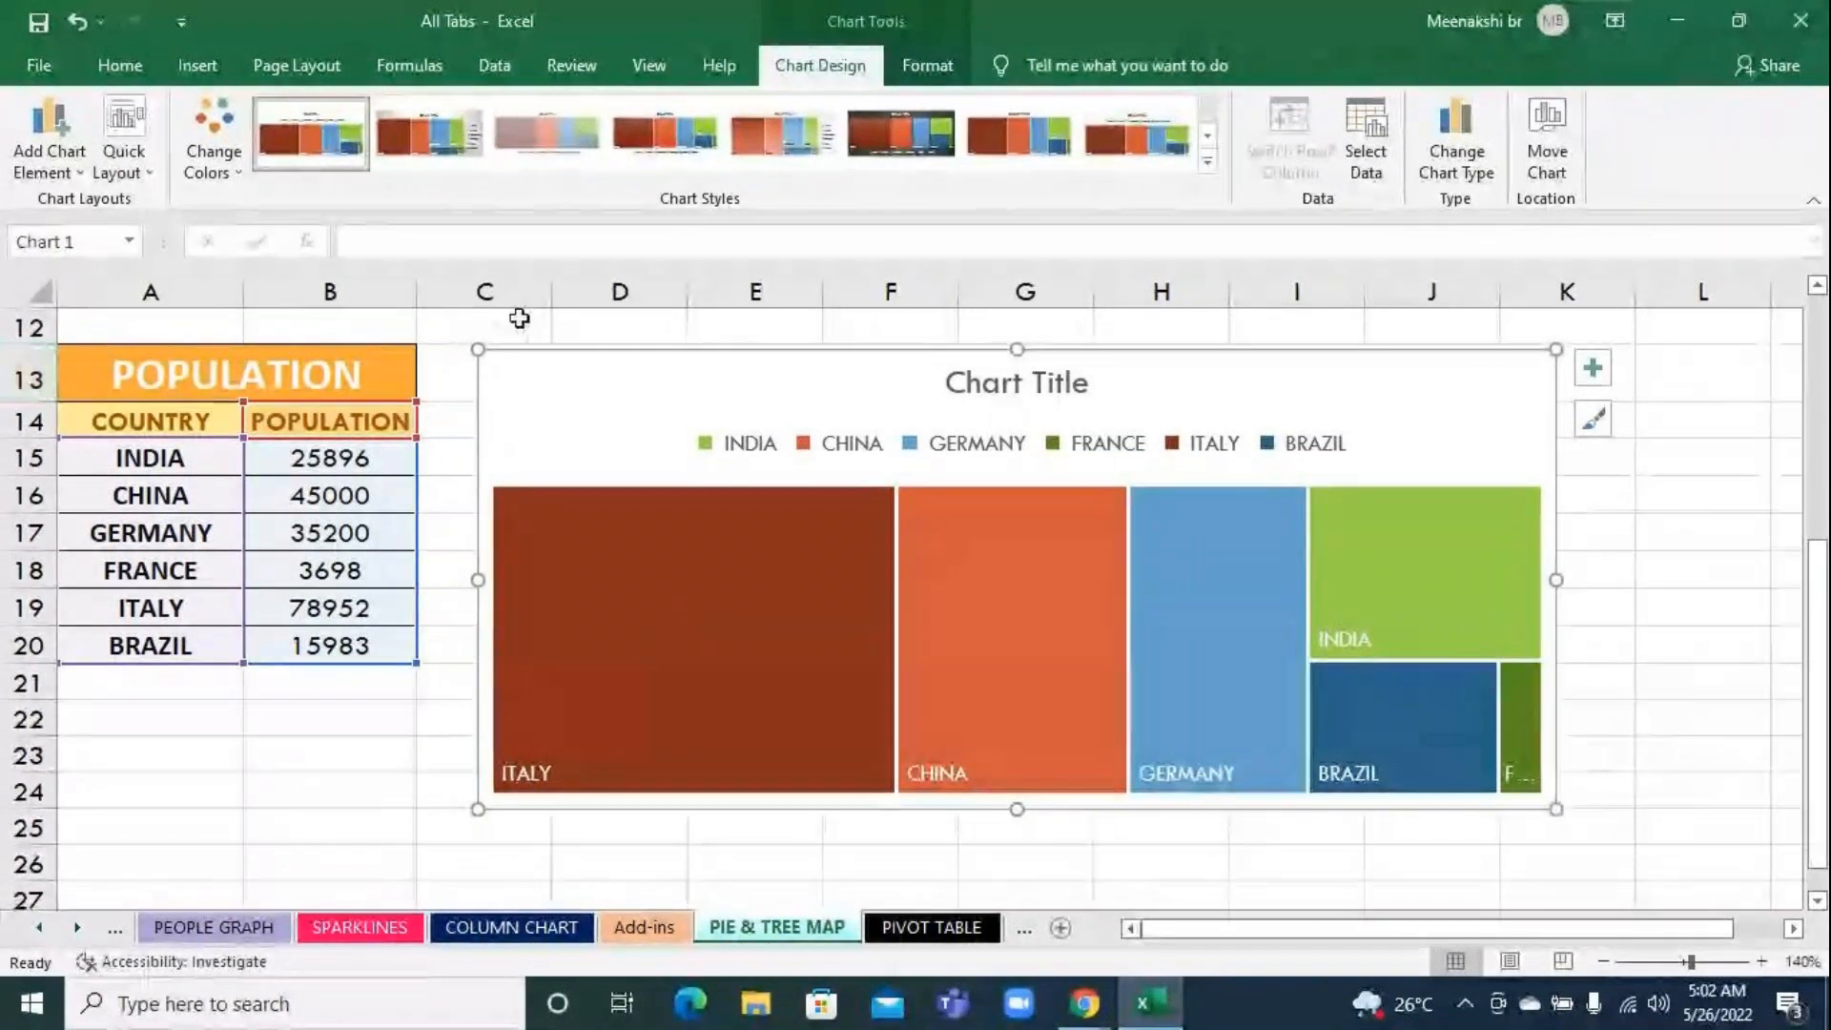
Apply the Slice theme to the workbook, and review the available themes once more without changing the choice
{"action": "left_click", "coordinate": [286, 61]}
{"action": "left_click", "coordinate": [29, 156]}
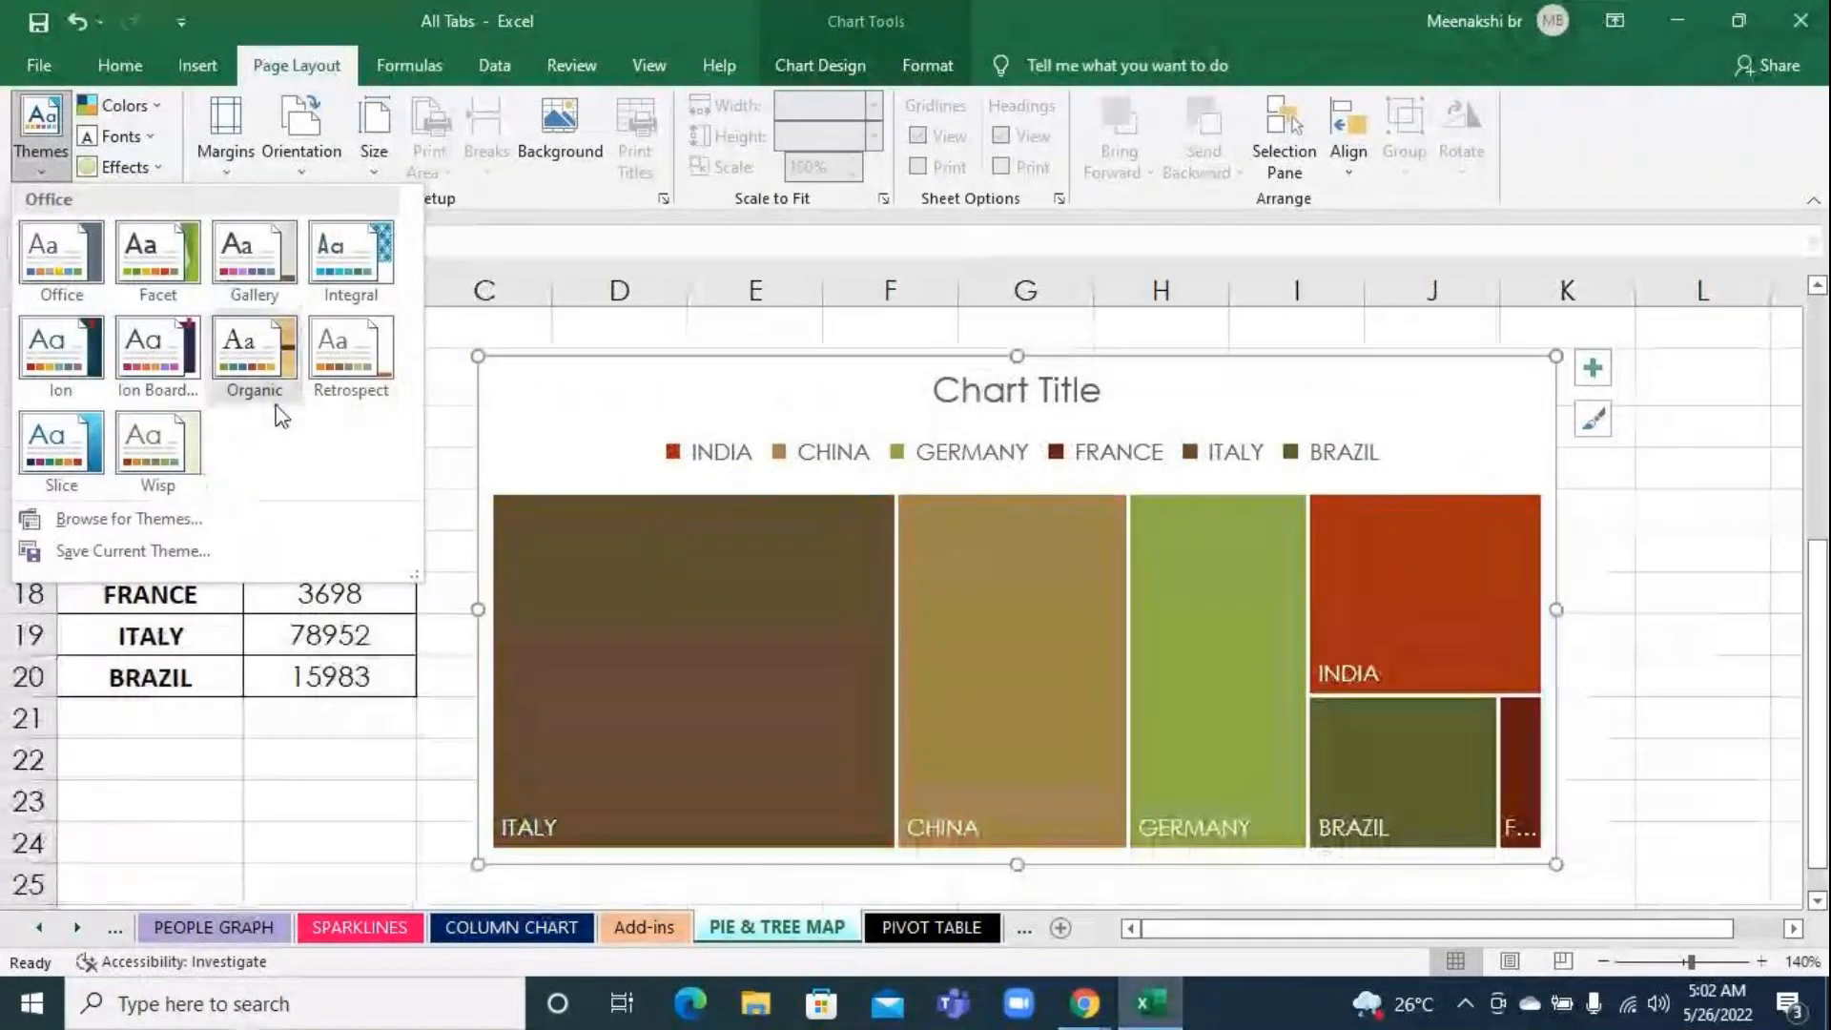
{"action": "left_click", "coordinate": [95, 450]}
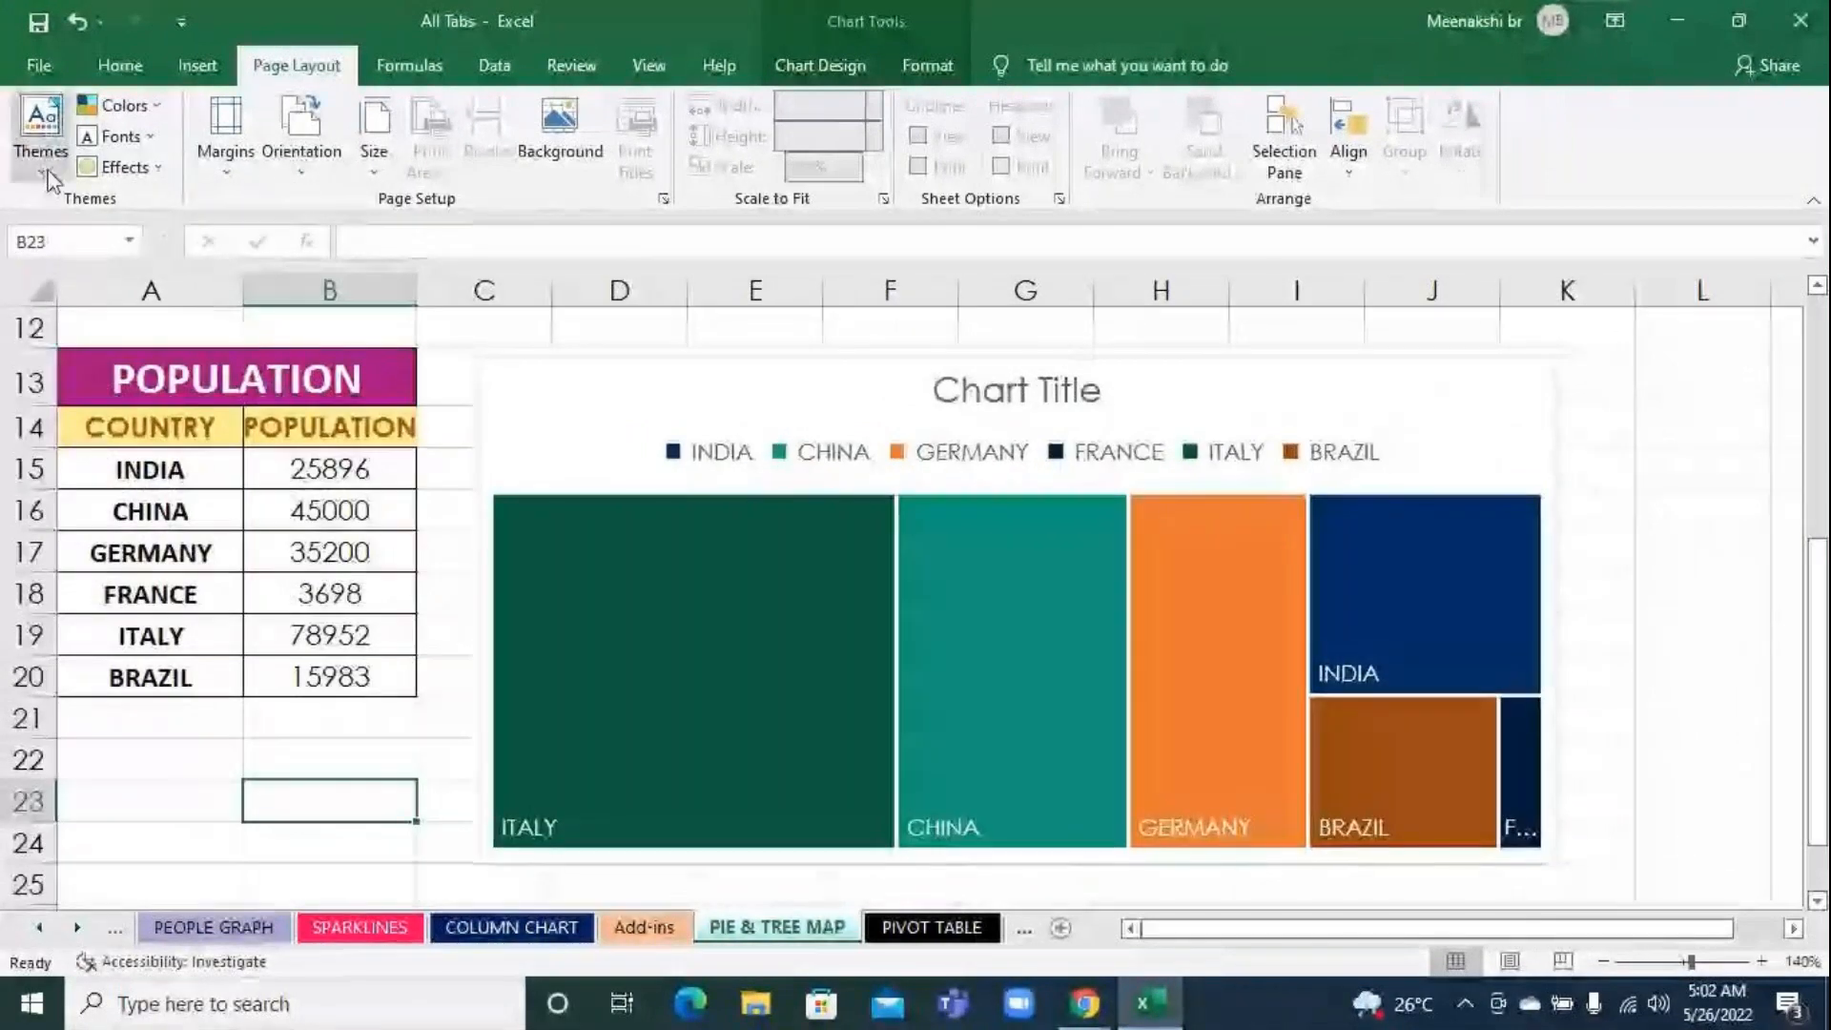
{"action": "left_click", "coordinate": [41, 128]}
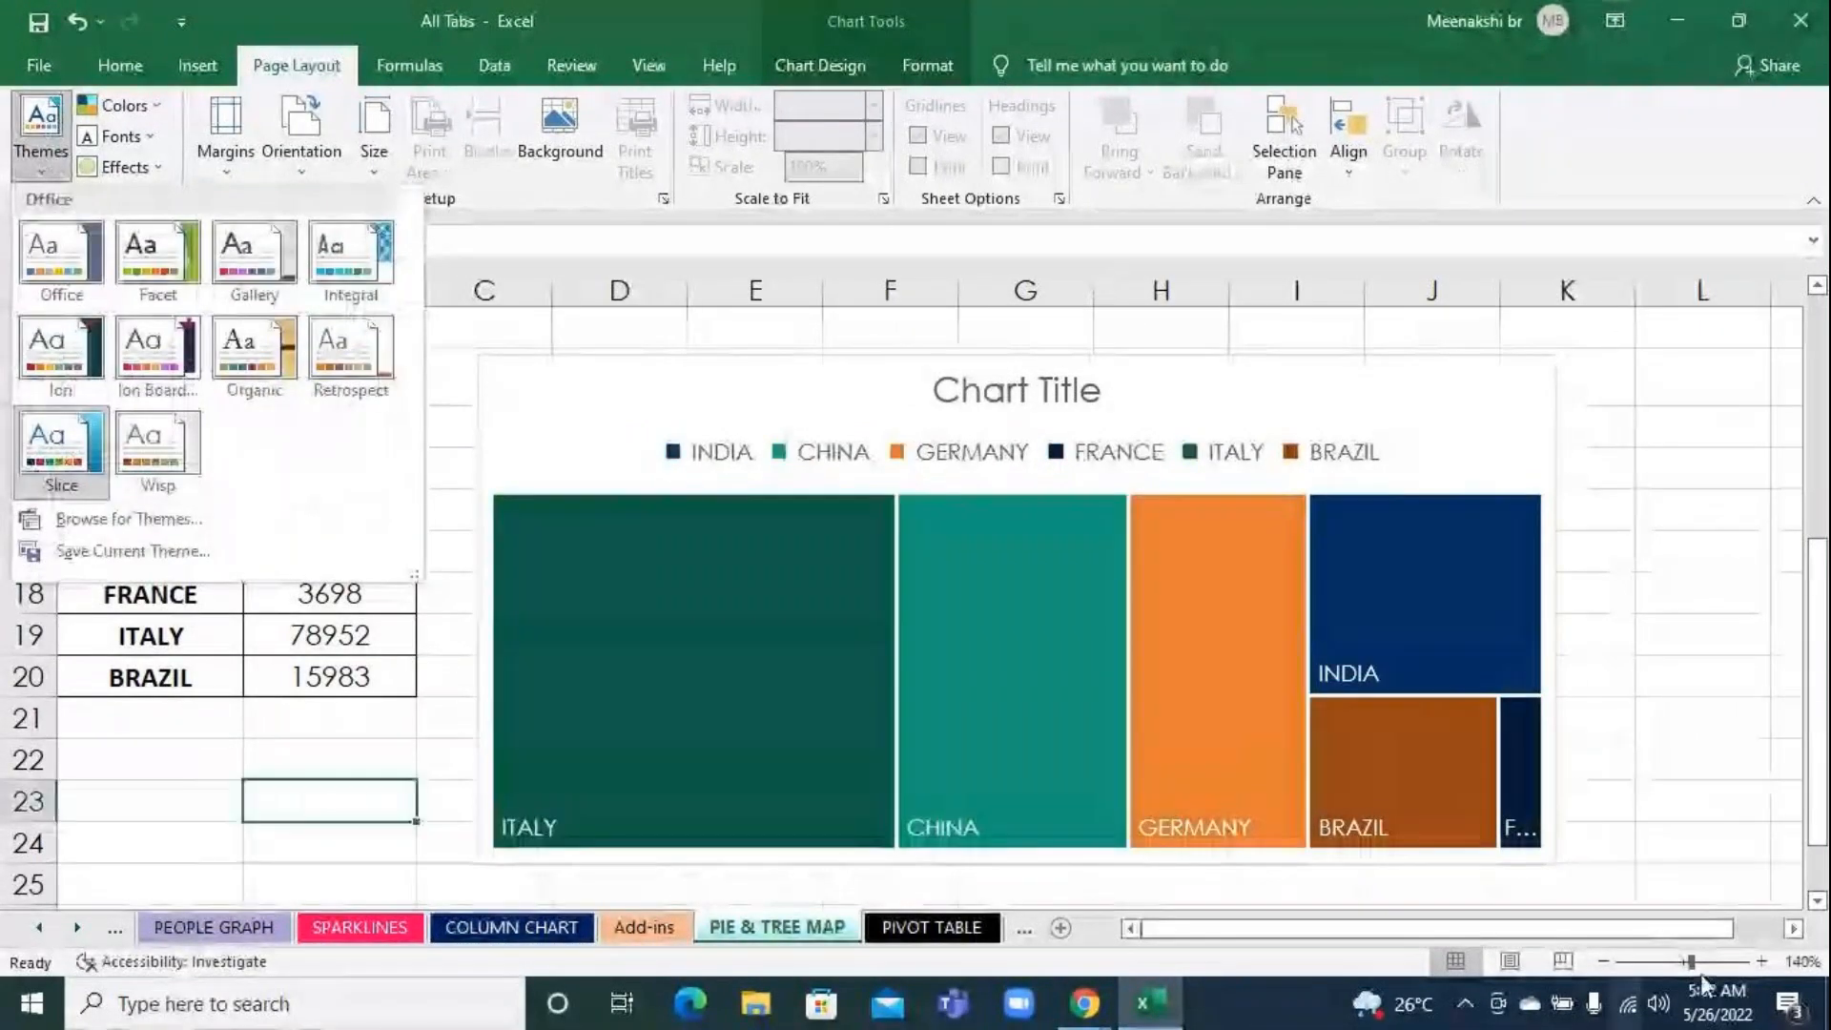
{"action": "left_click", "coordinate": [1672, 601]}
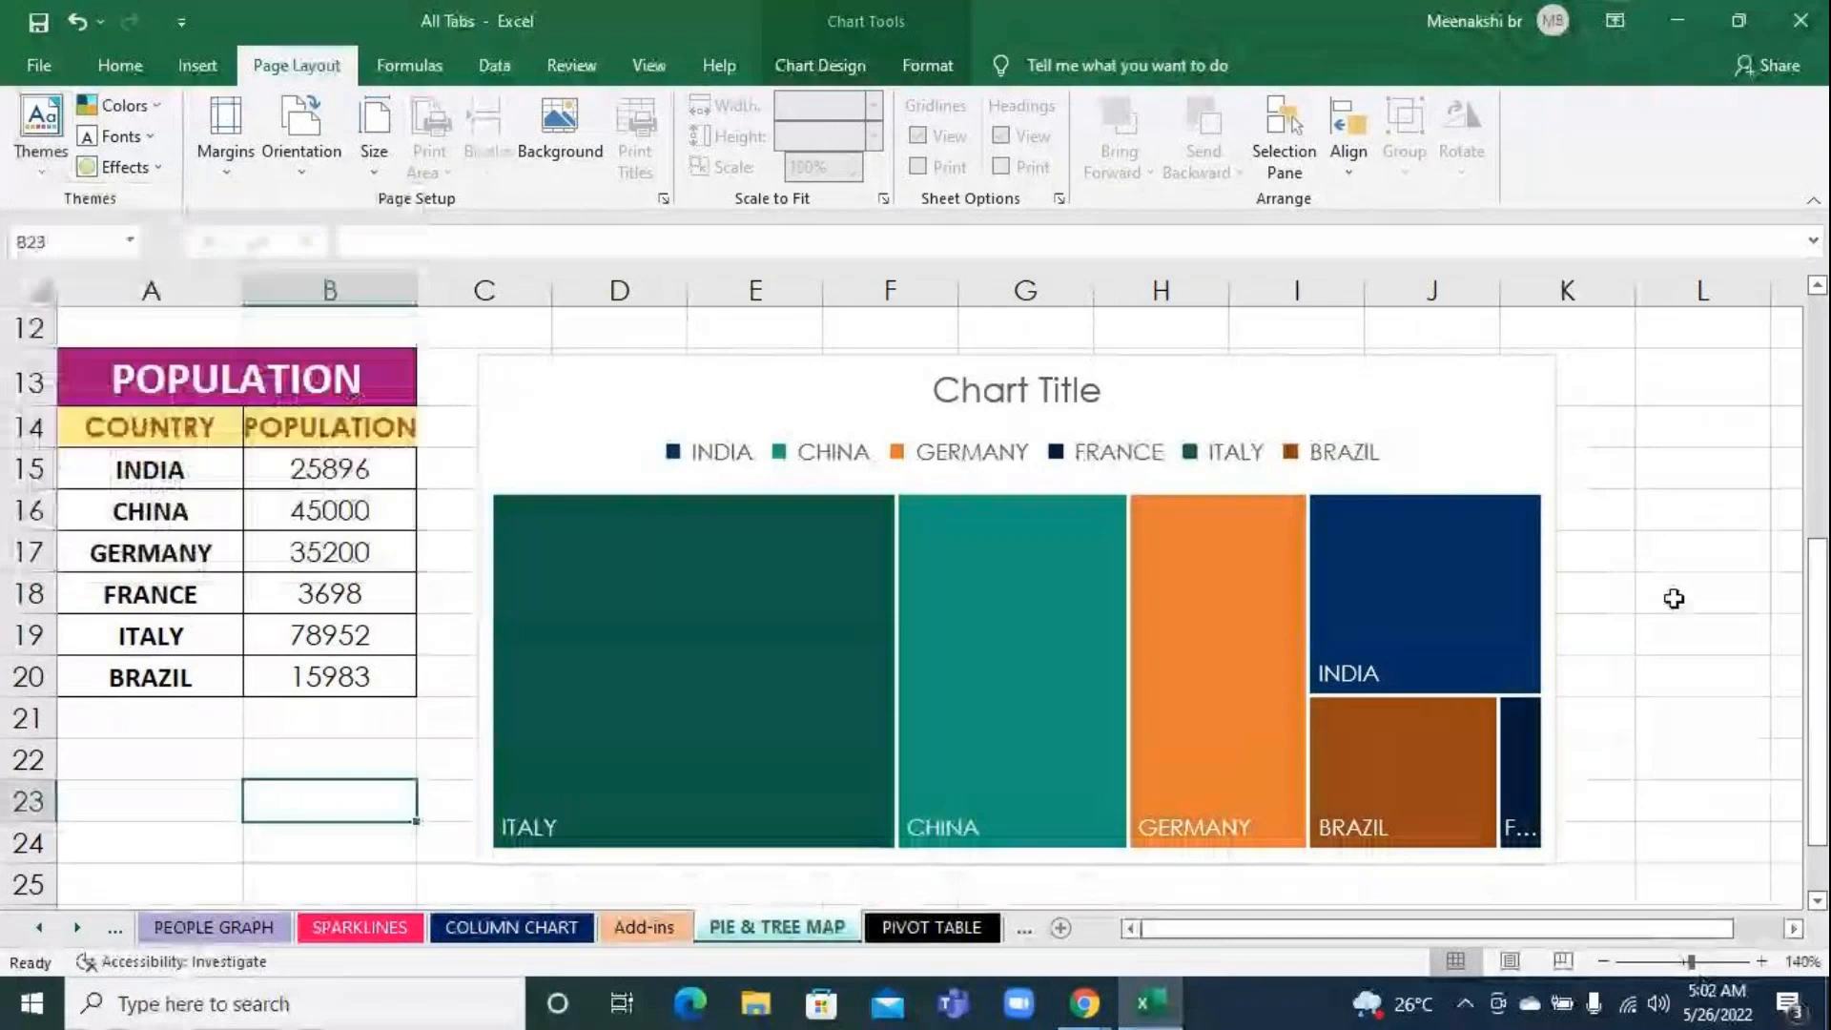
Select the treemap chart and apply Colorful Palette 2 to it again
{"action": "left_click", "coordinate": [749, 372]}
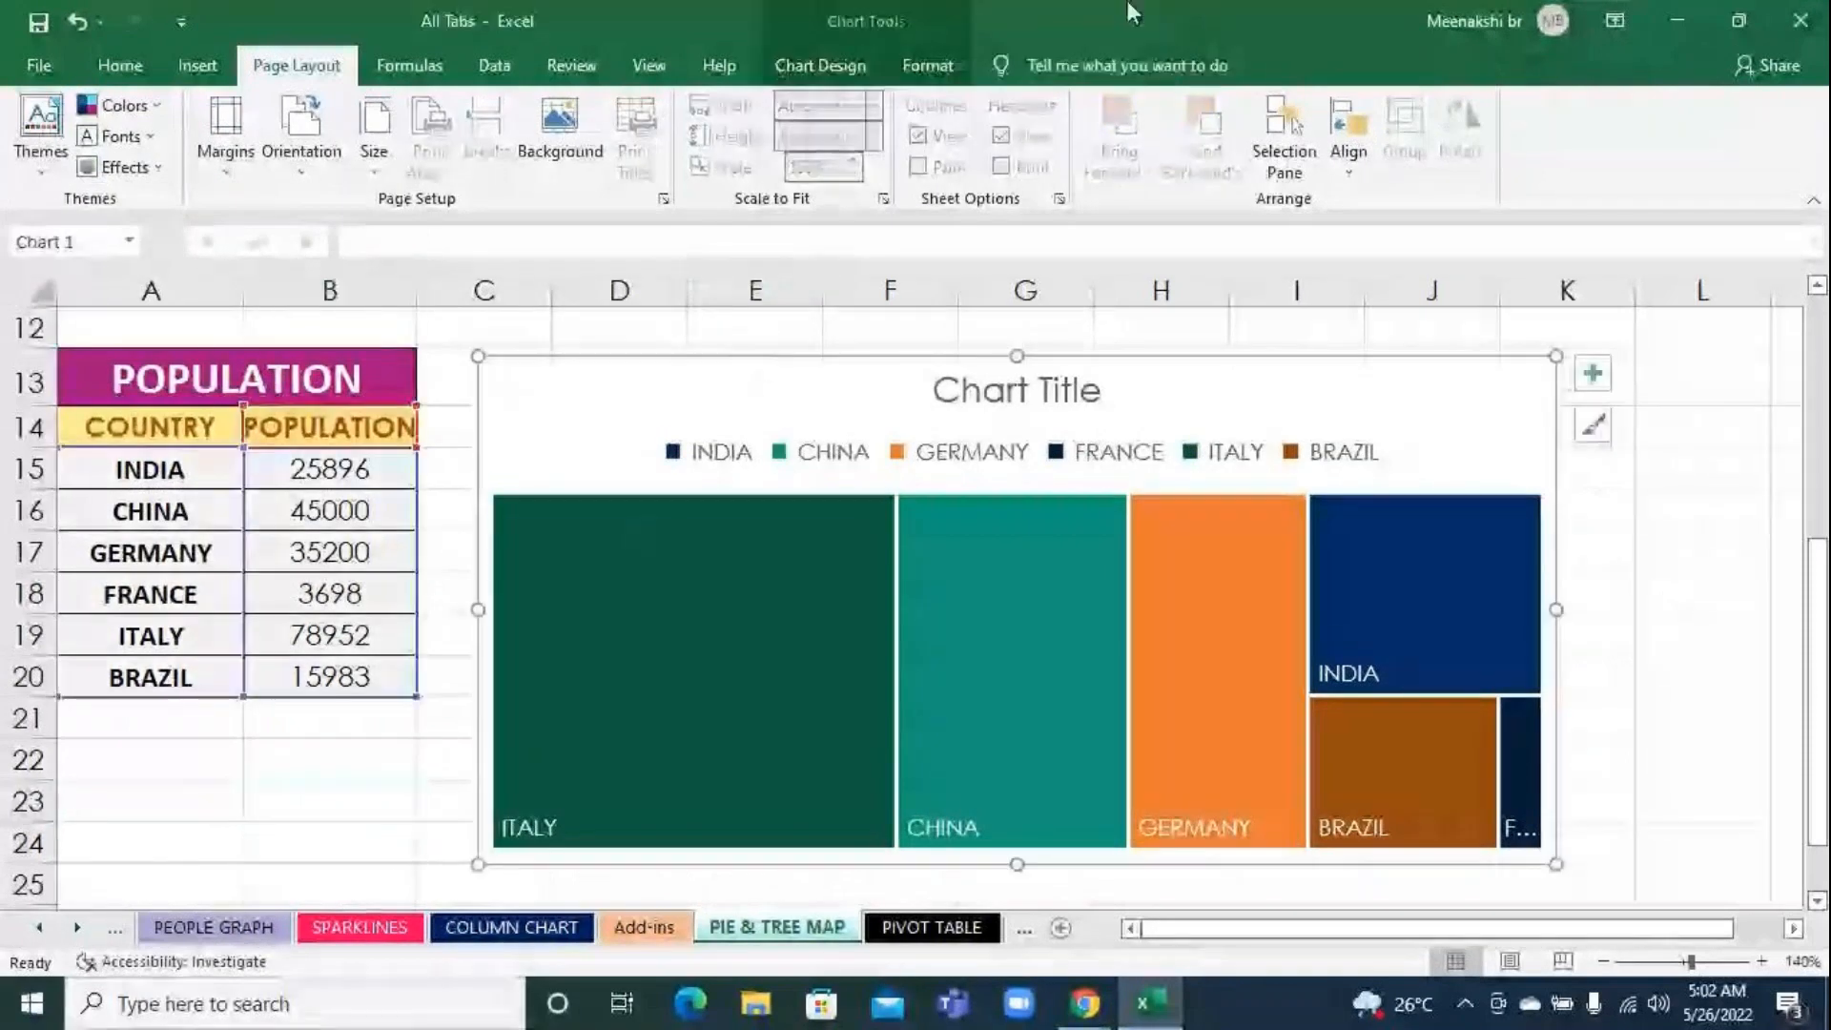
{"action": "left_click", "coordinate": [820, 65]}
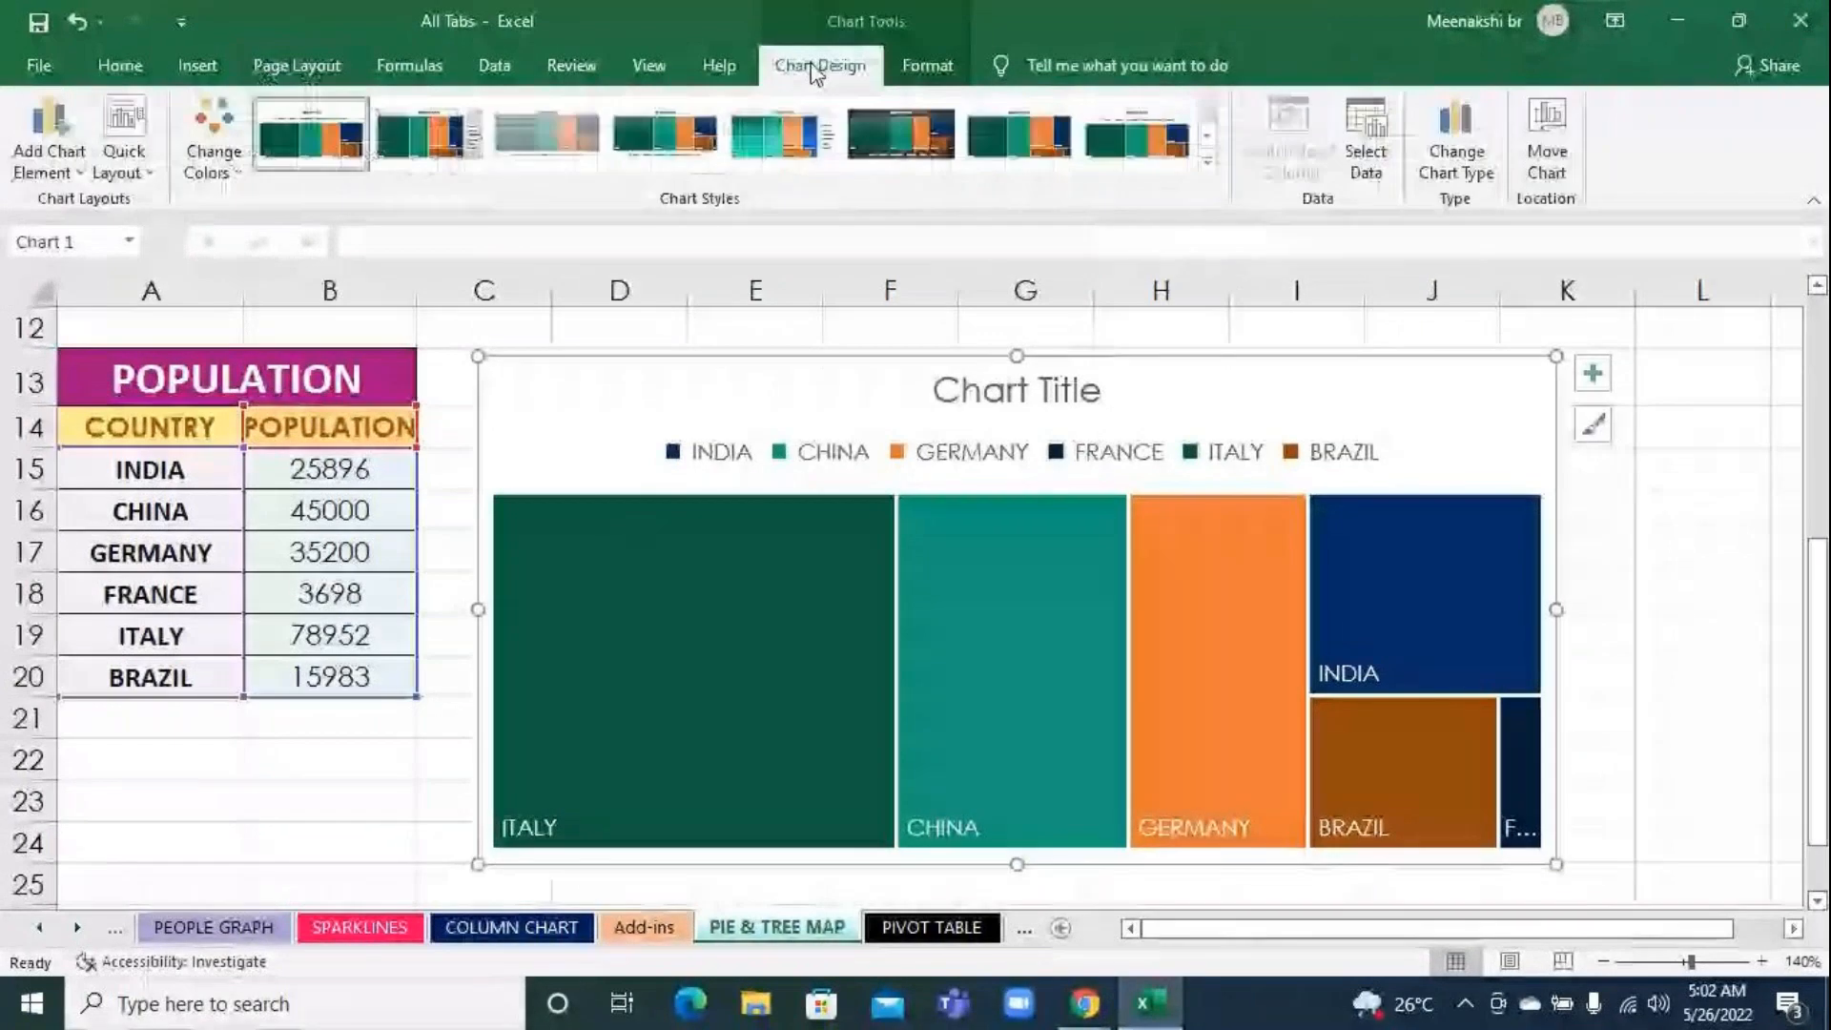
{"action": "left_click", "coordinate": [210, 151]}
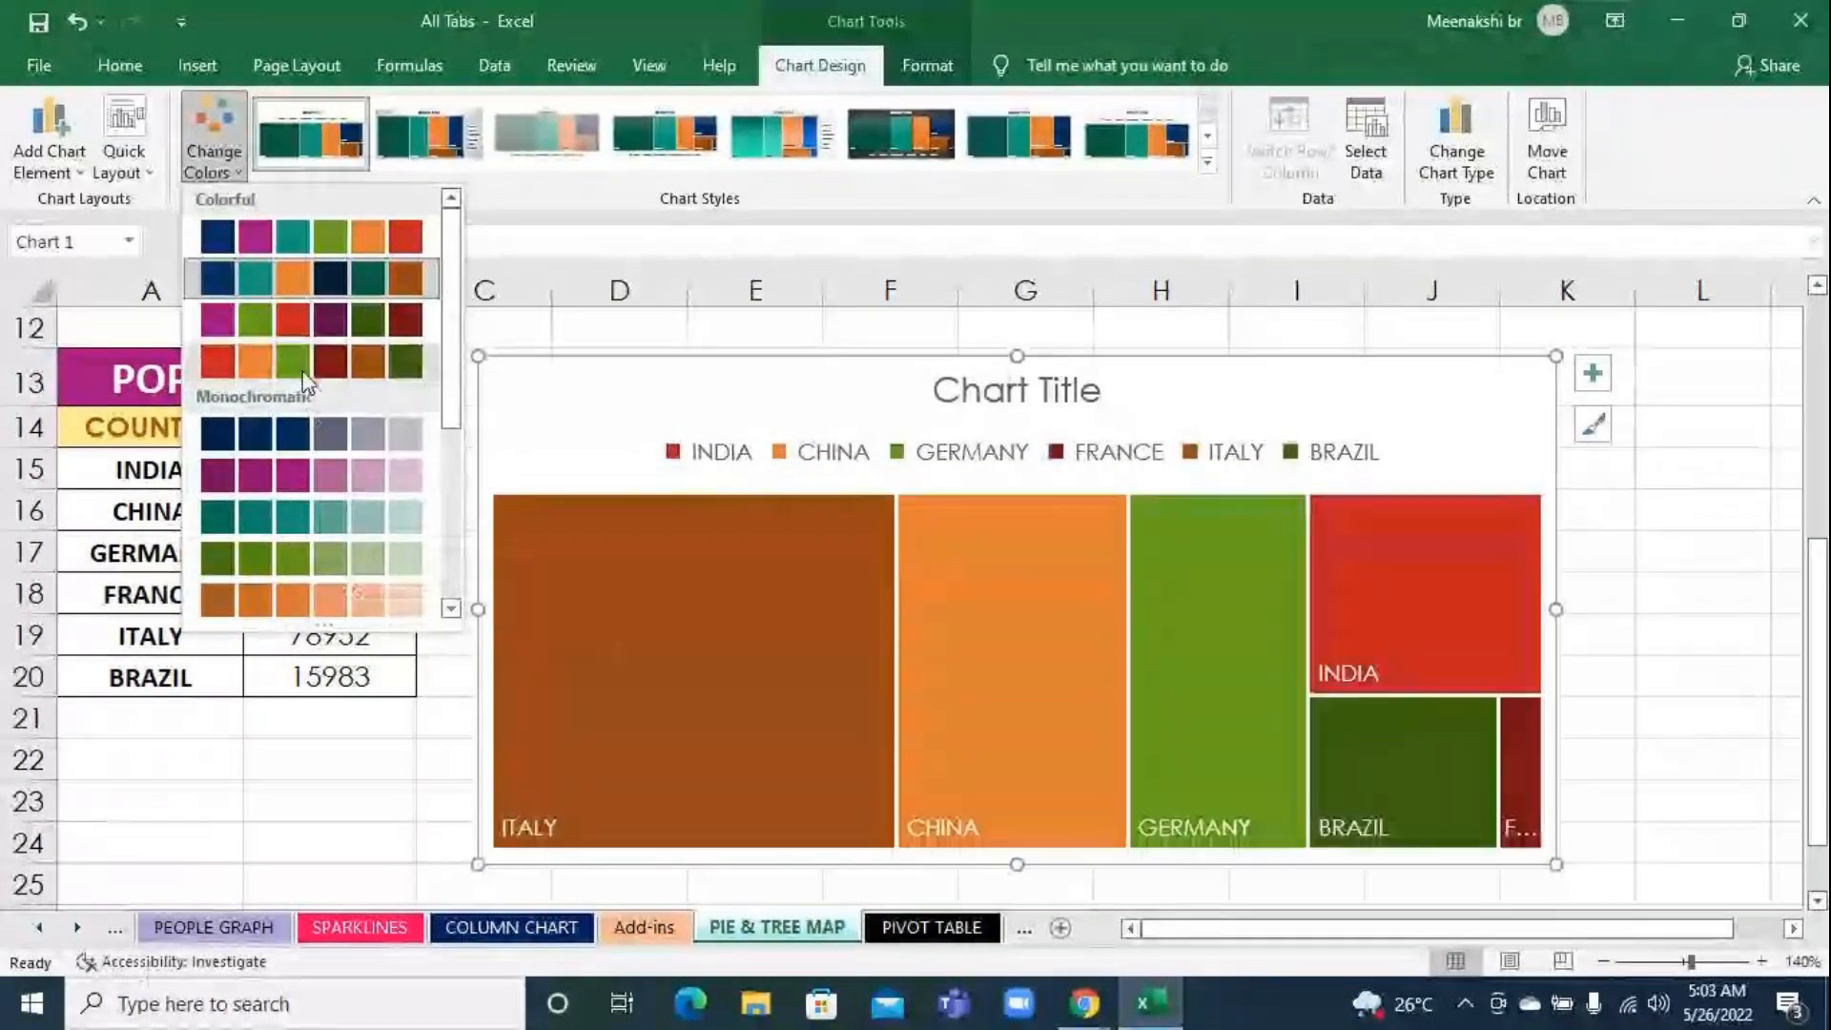
{"action": "left_click", "coordinate": [308, 279]}
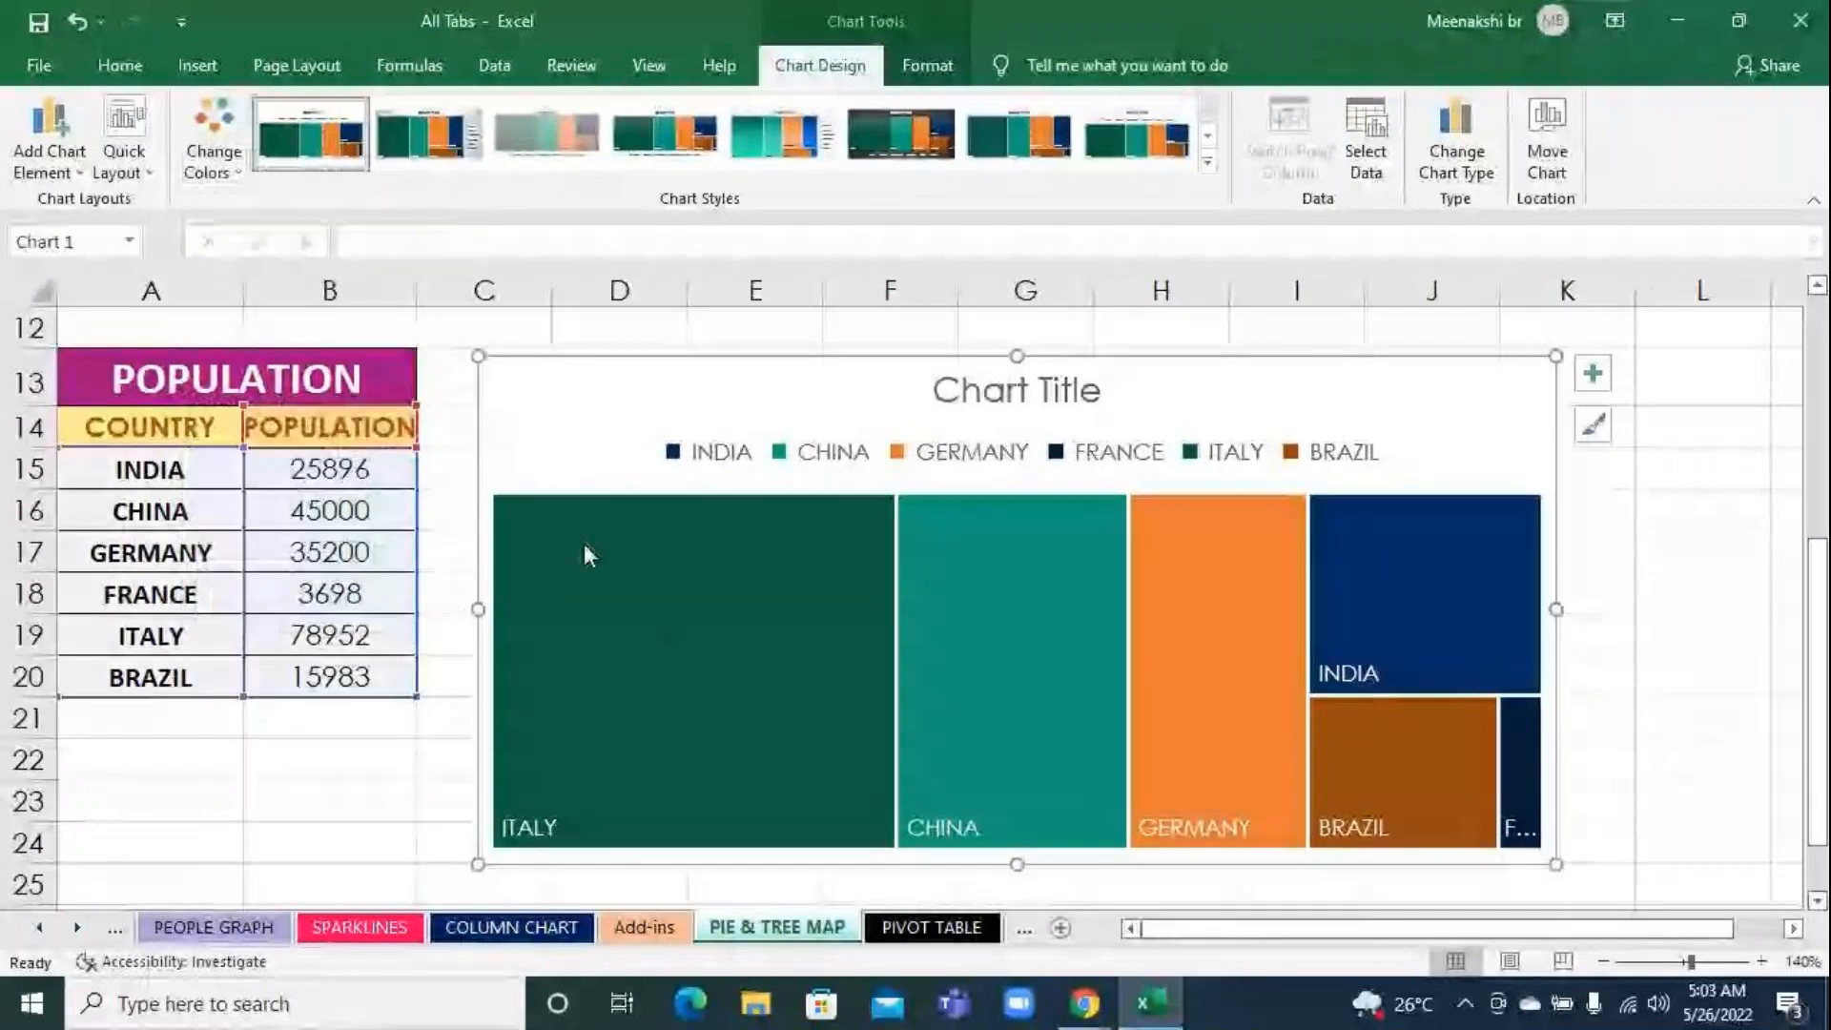
{"action": "mouse_move", "coordinate": [1465, 786]}
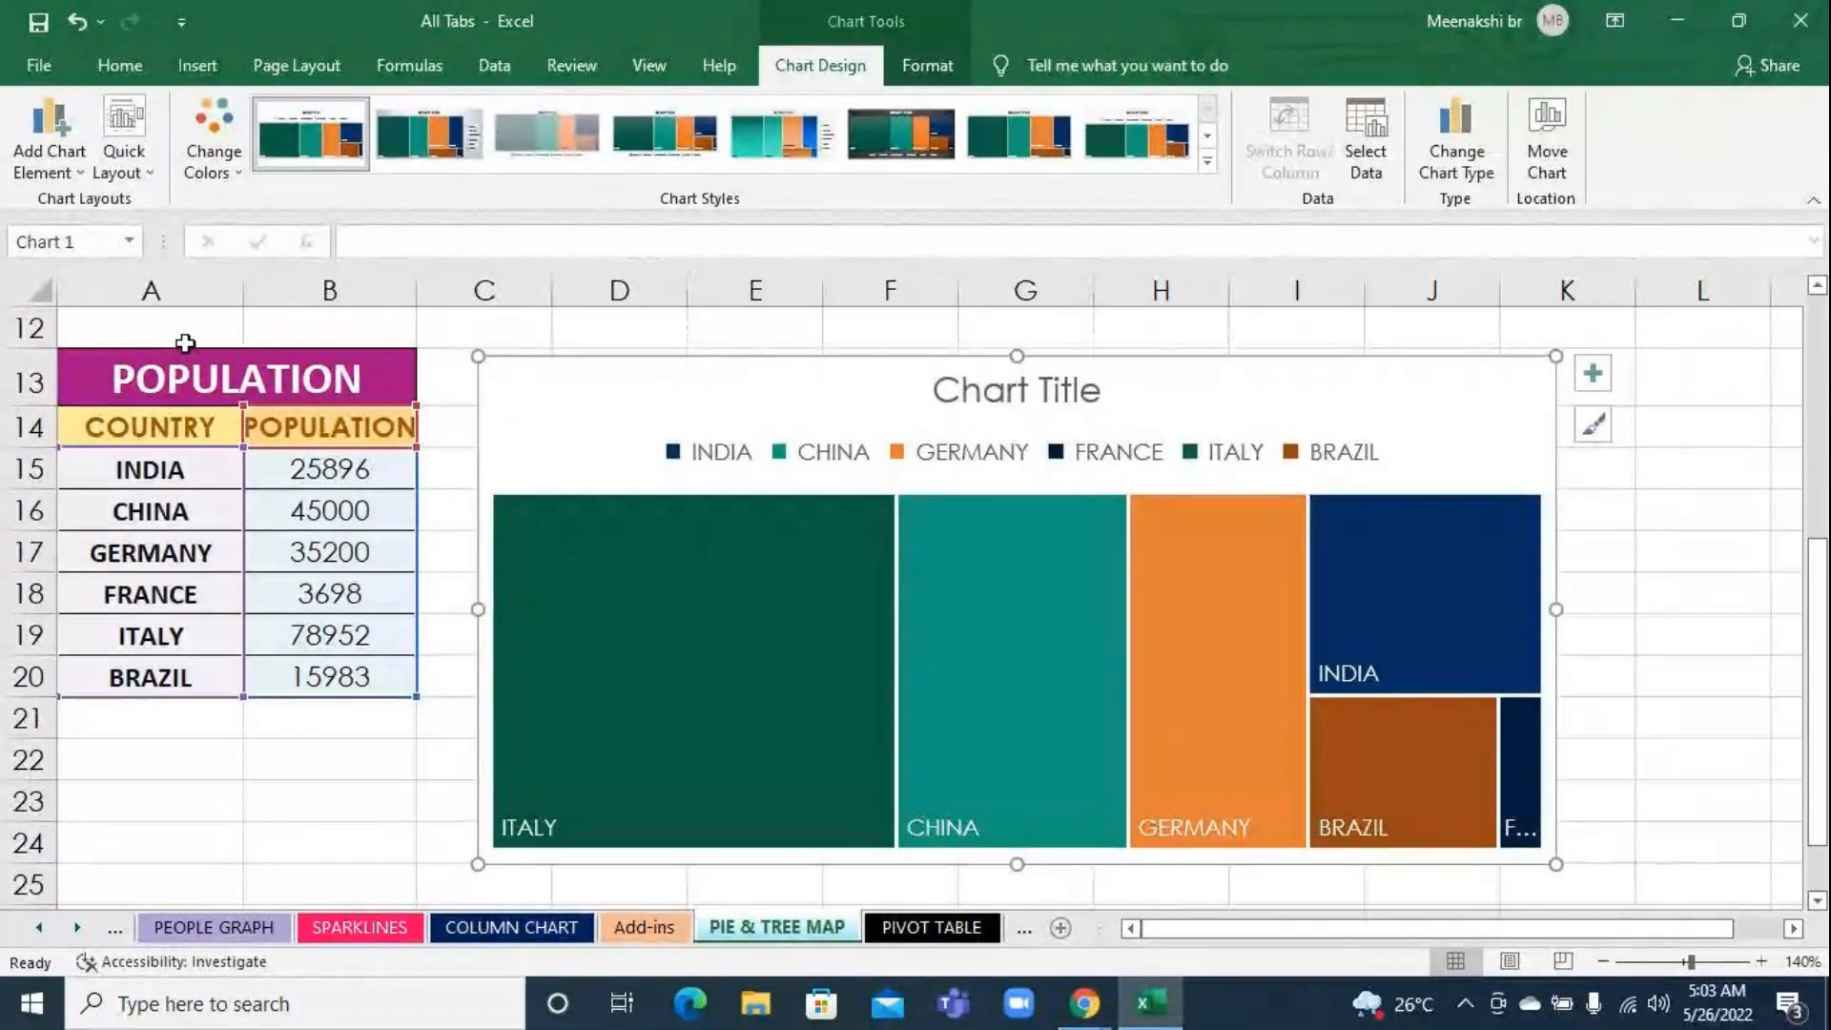
Apply chart style Style 8 to the treemap and deselect the chart
{"action": "left_click", "coordinate": [323, 71]}
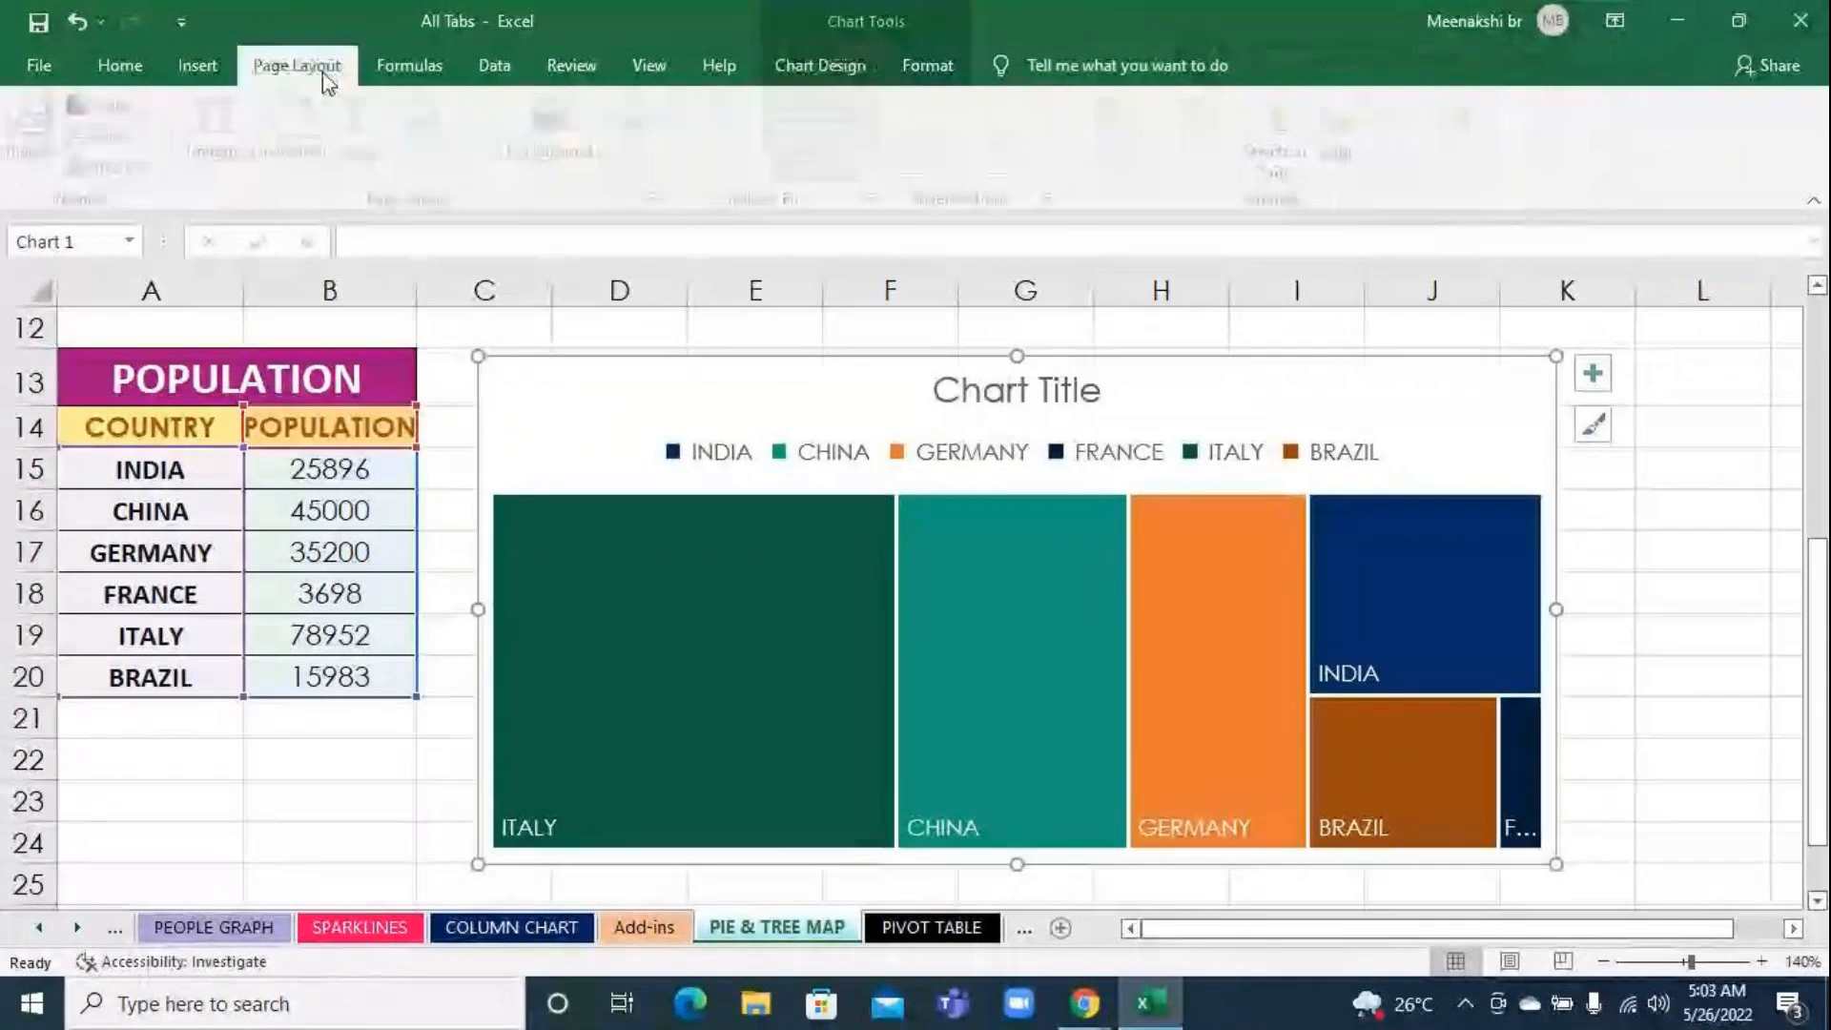
{"action": "left_click", "coordinate": [814, 65]}
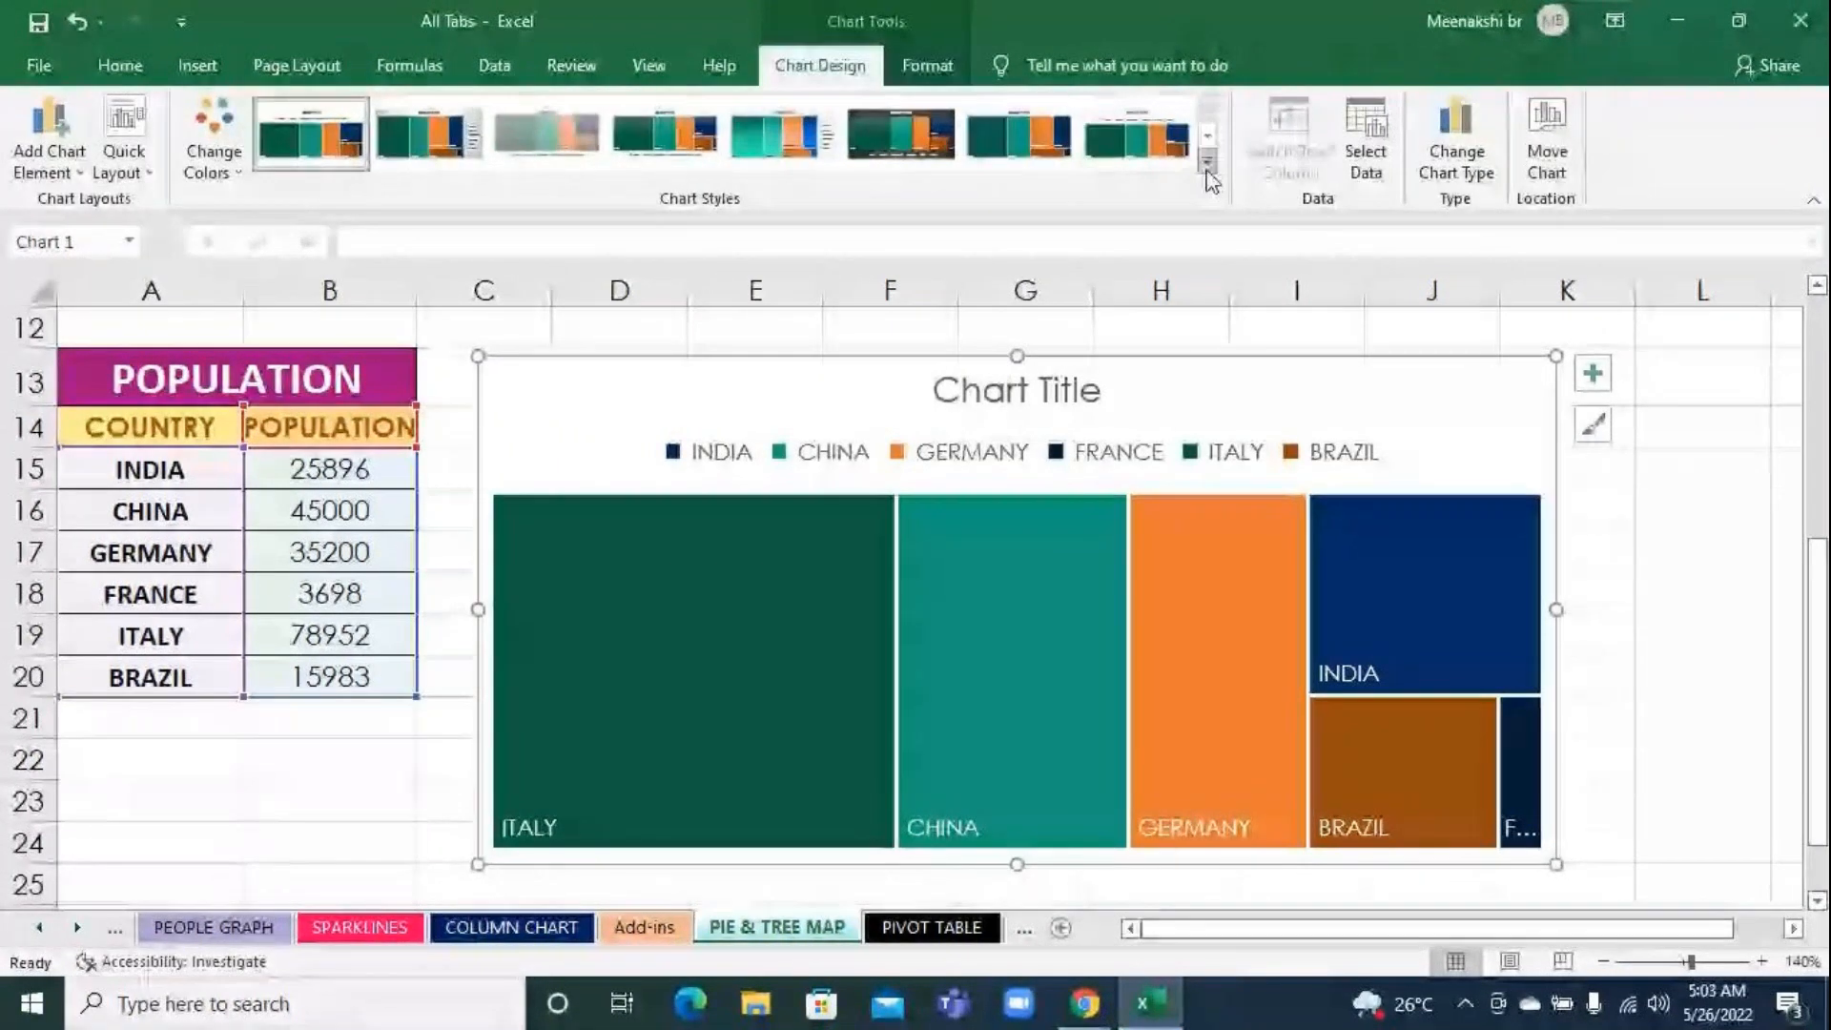
{"action": "left_click", "coordinate": [1208, 170]}
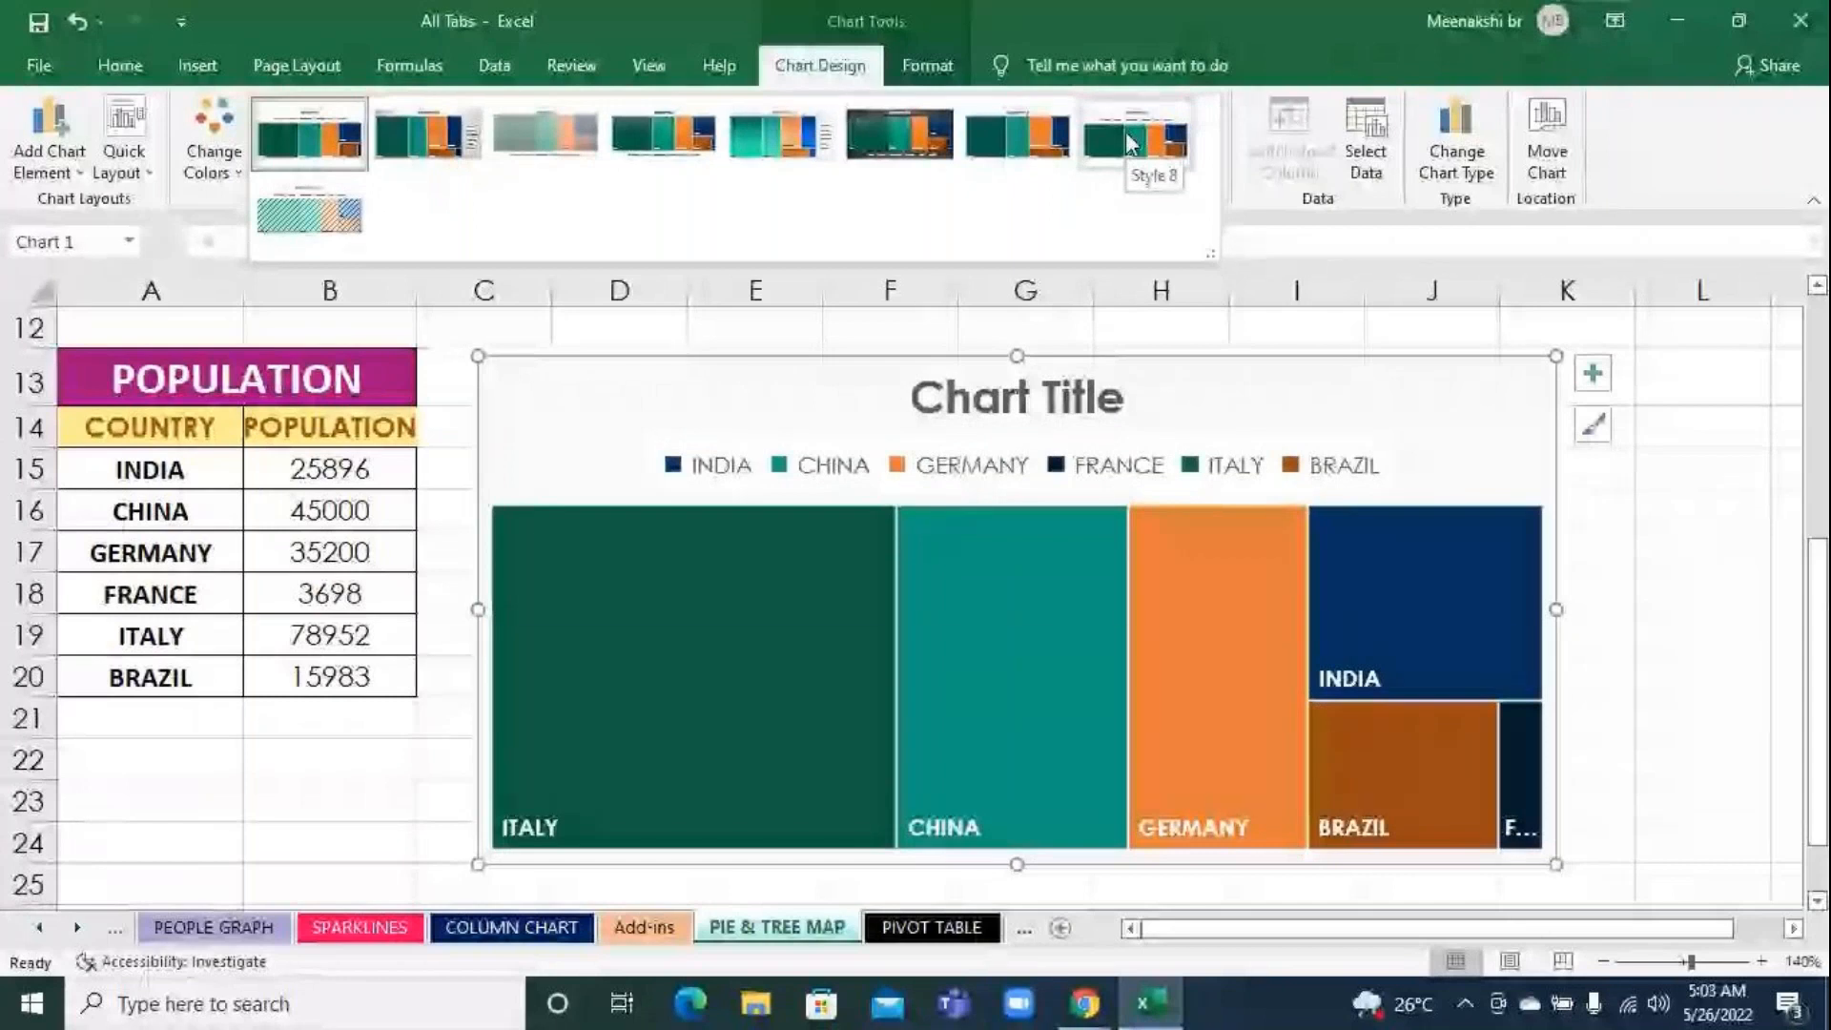
{"action": "left_click", "coordinate": [1128, 141]}
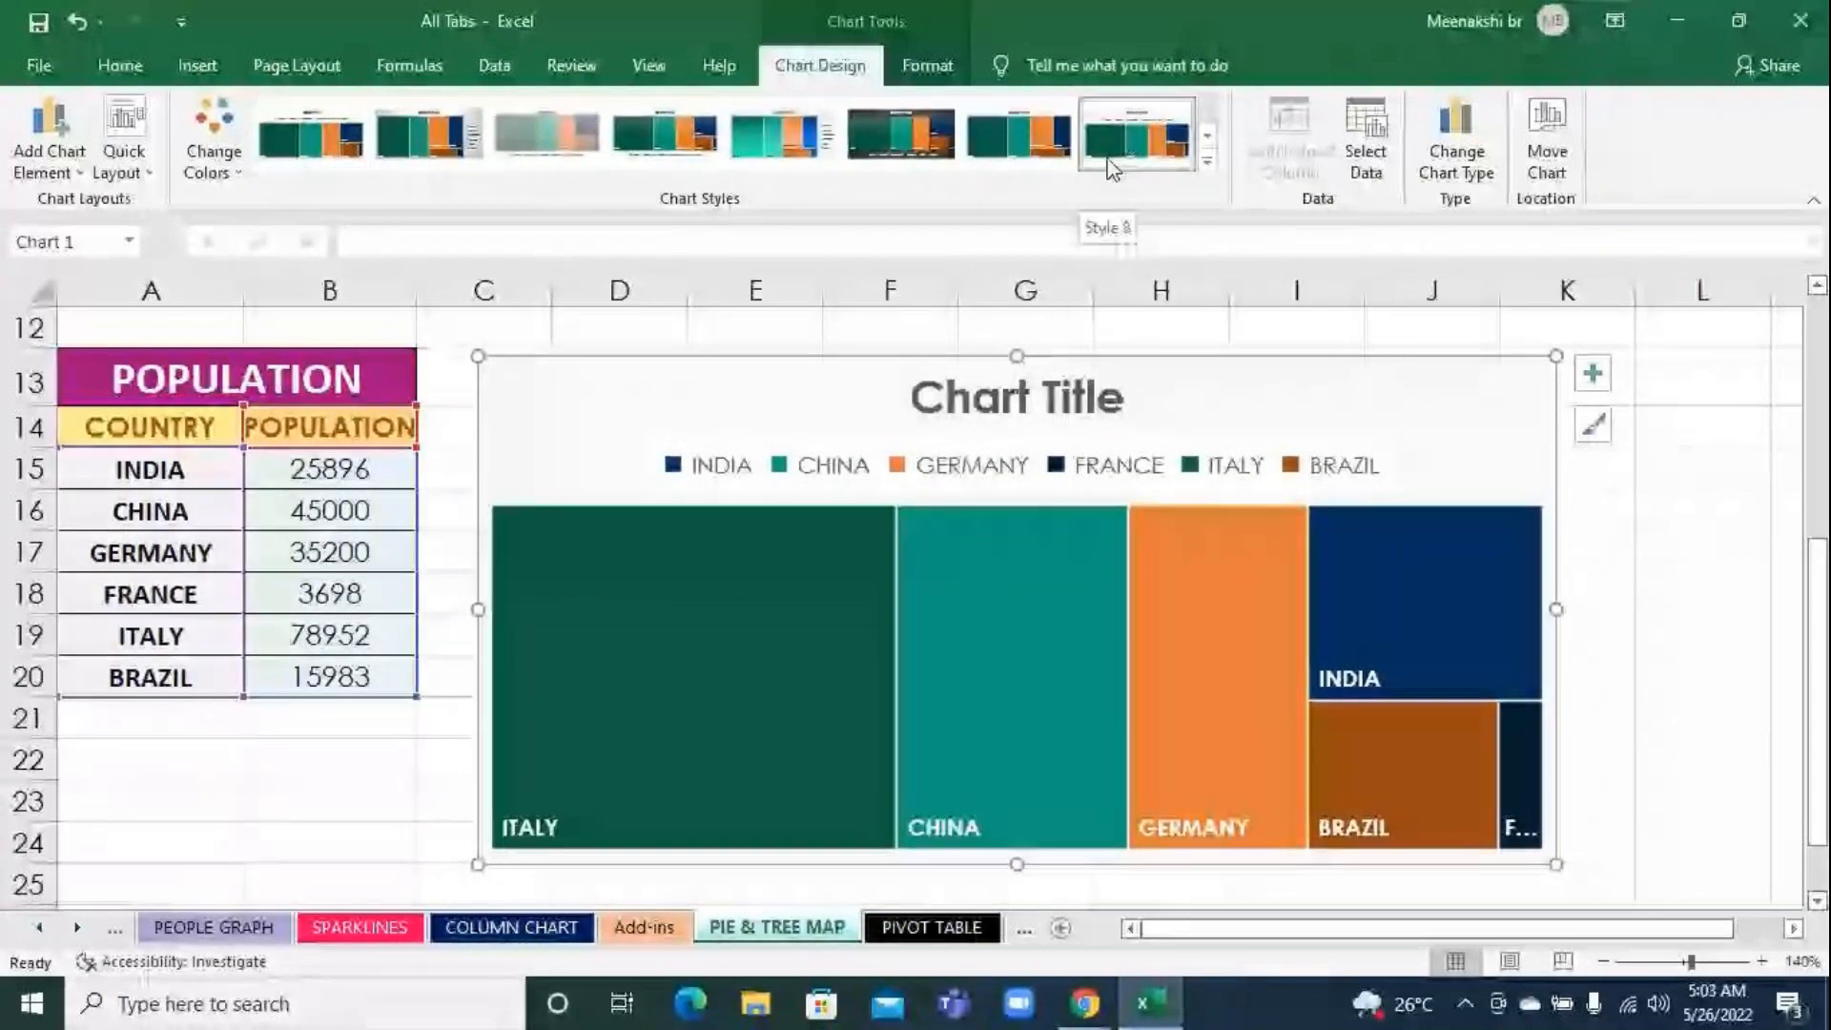
{"action": "left_click", "coordinate": [716, 494]}
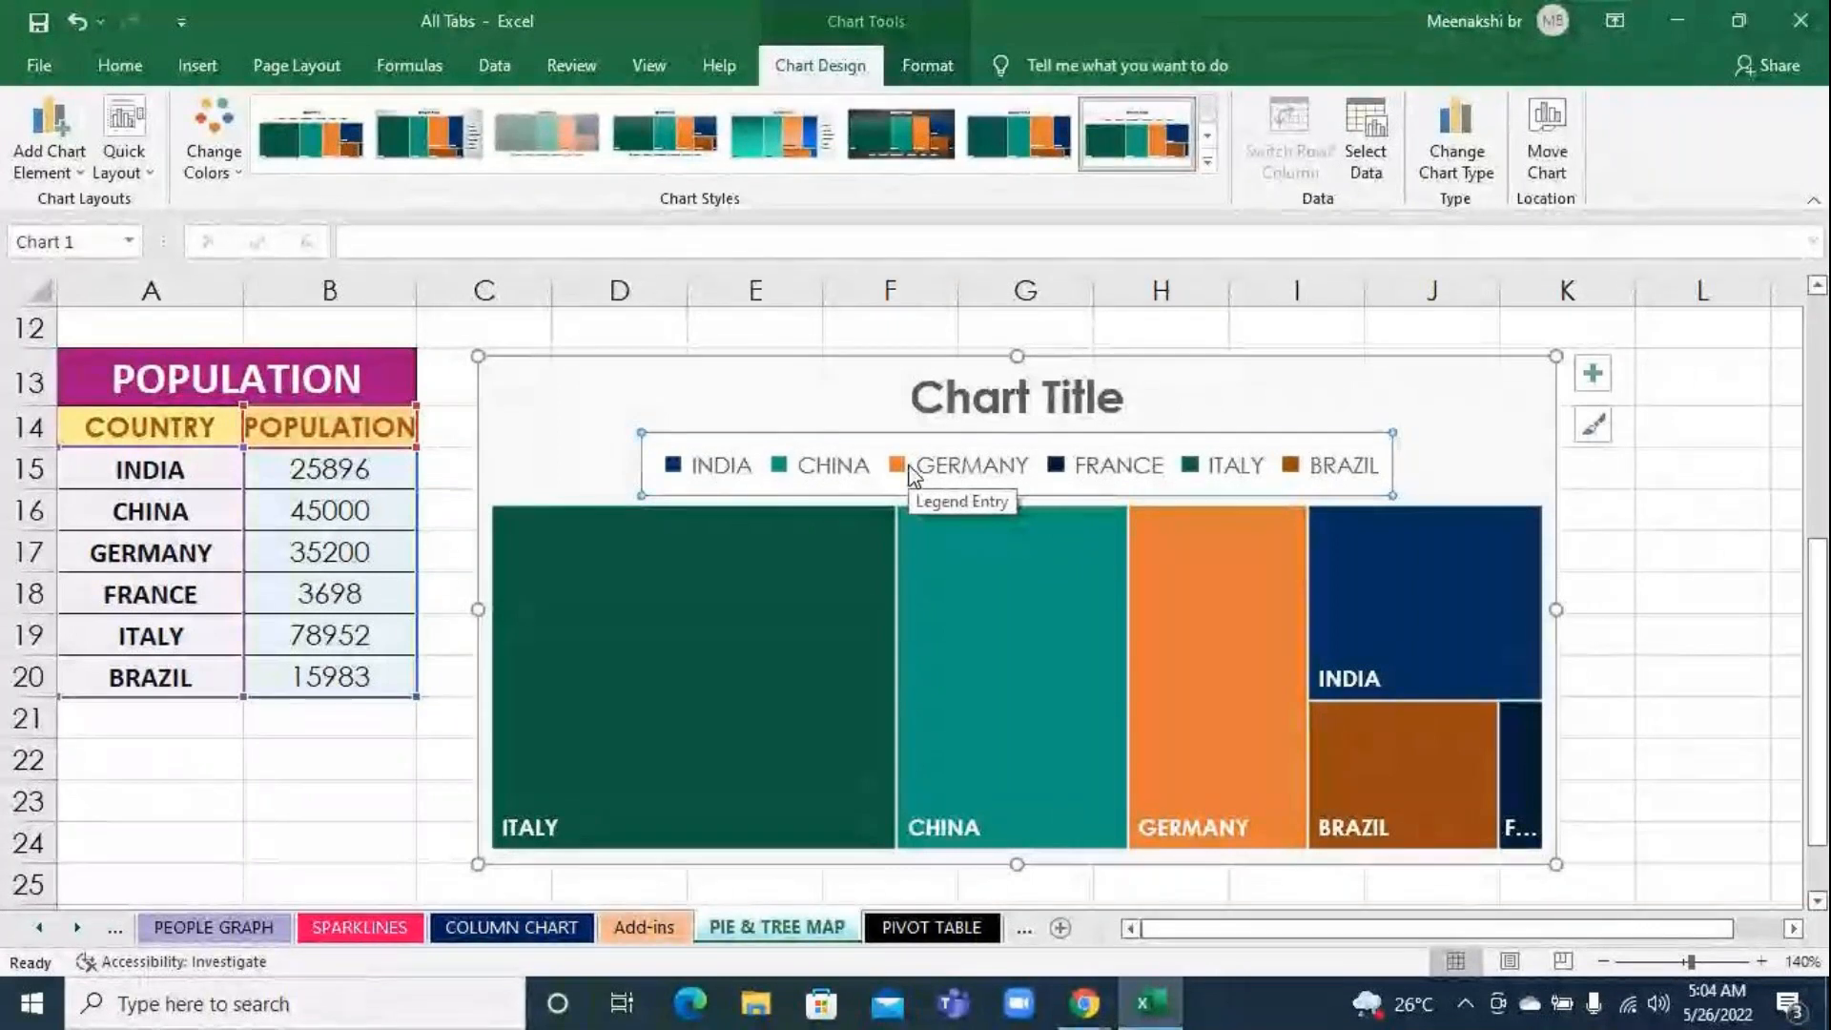
{"action": "left_click", "coordinate": [1615, 649]}
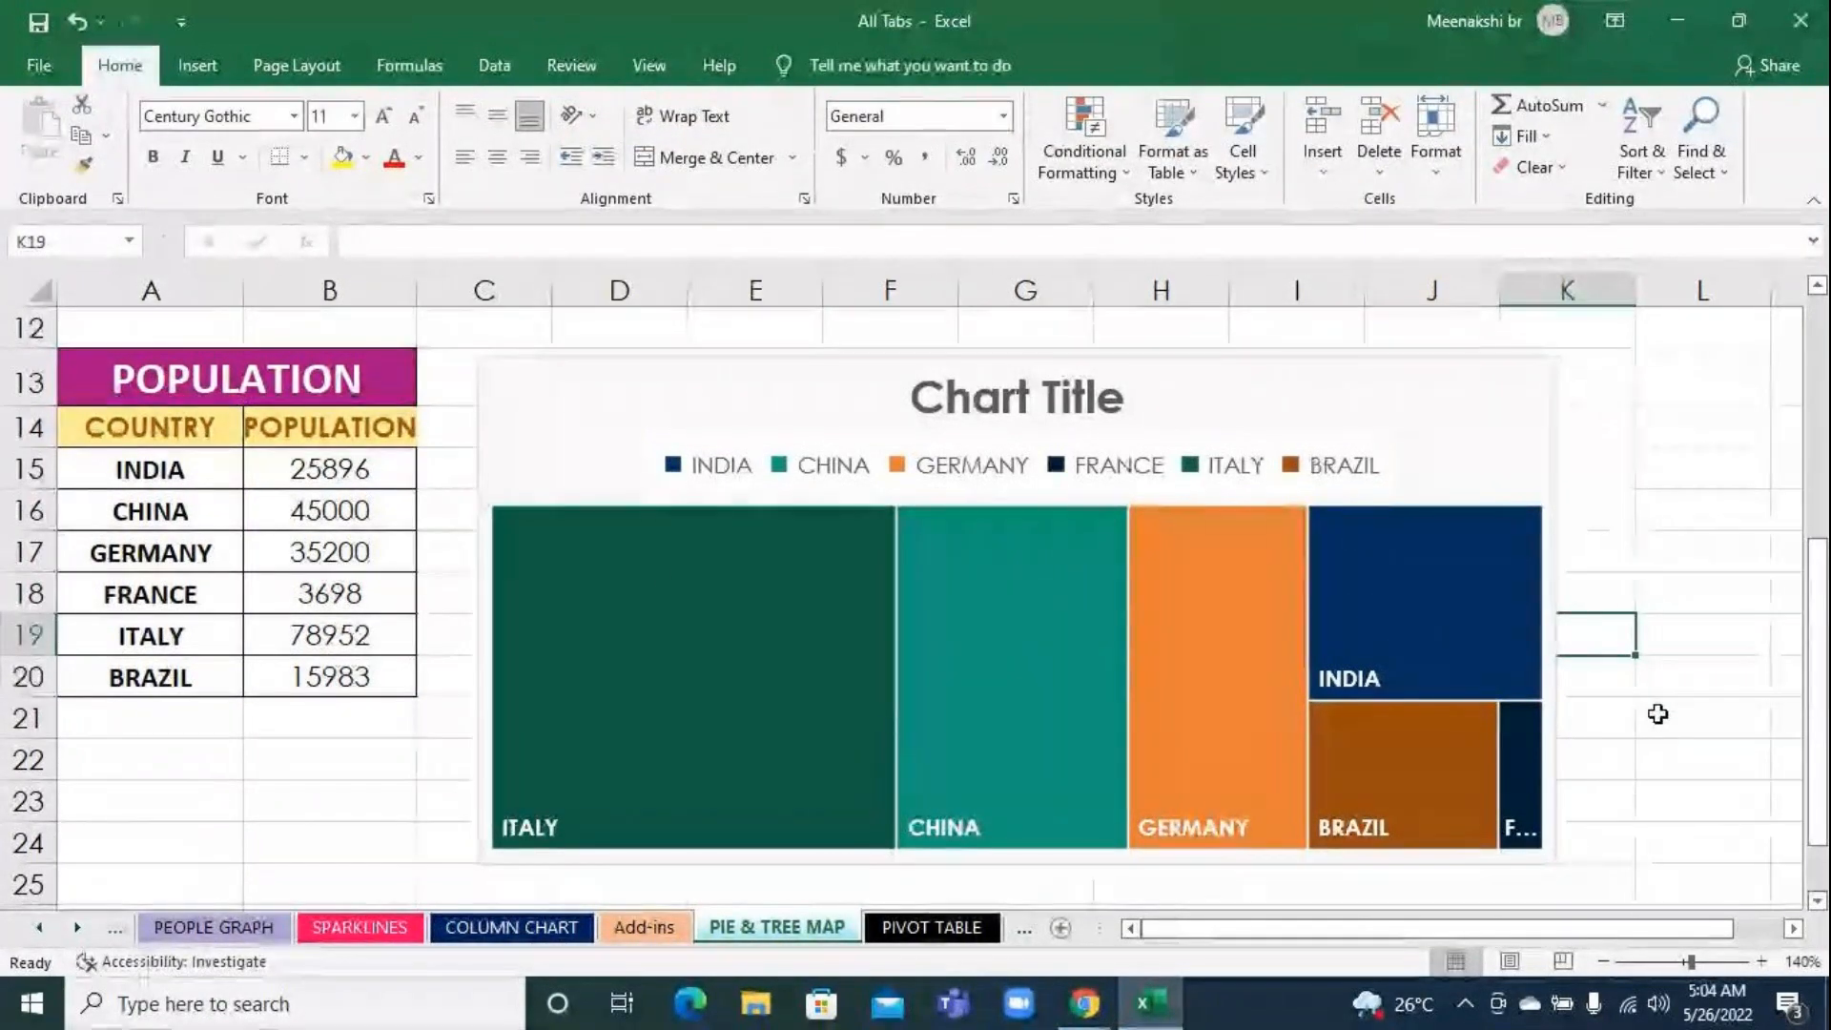
Replace the treemap's chart title with POPULATION
{"action": "left_click", "coordinate": [1014, 399]}
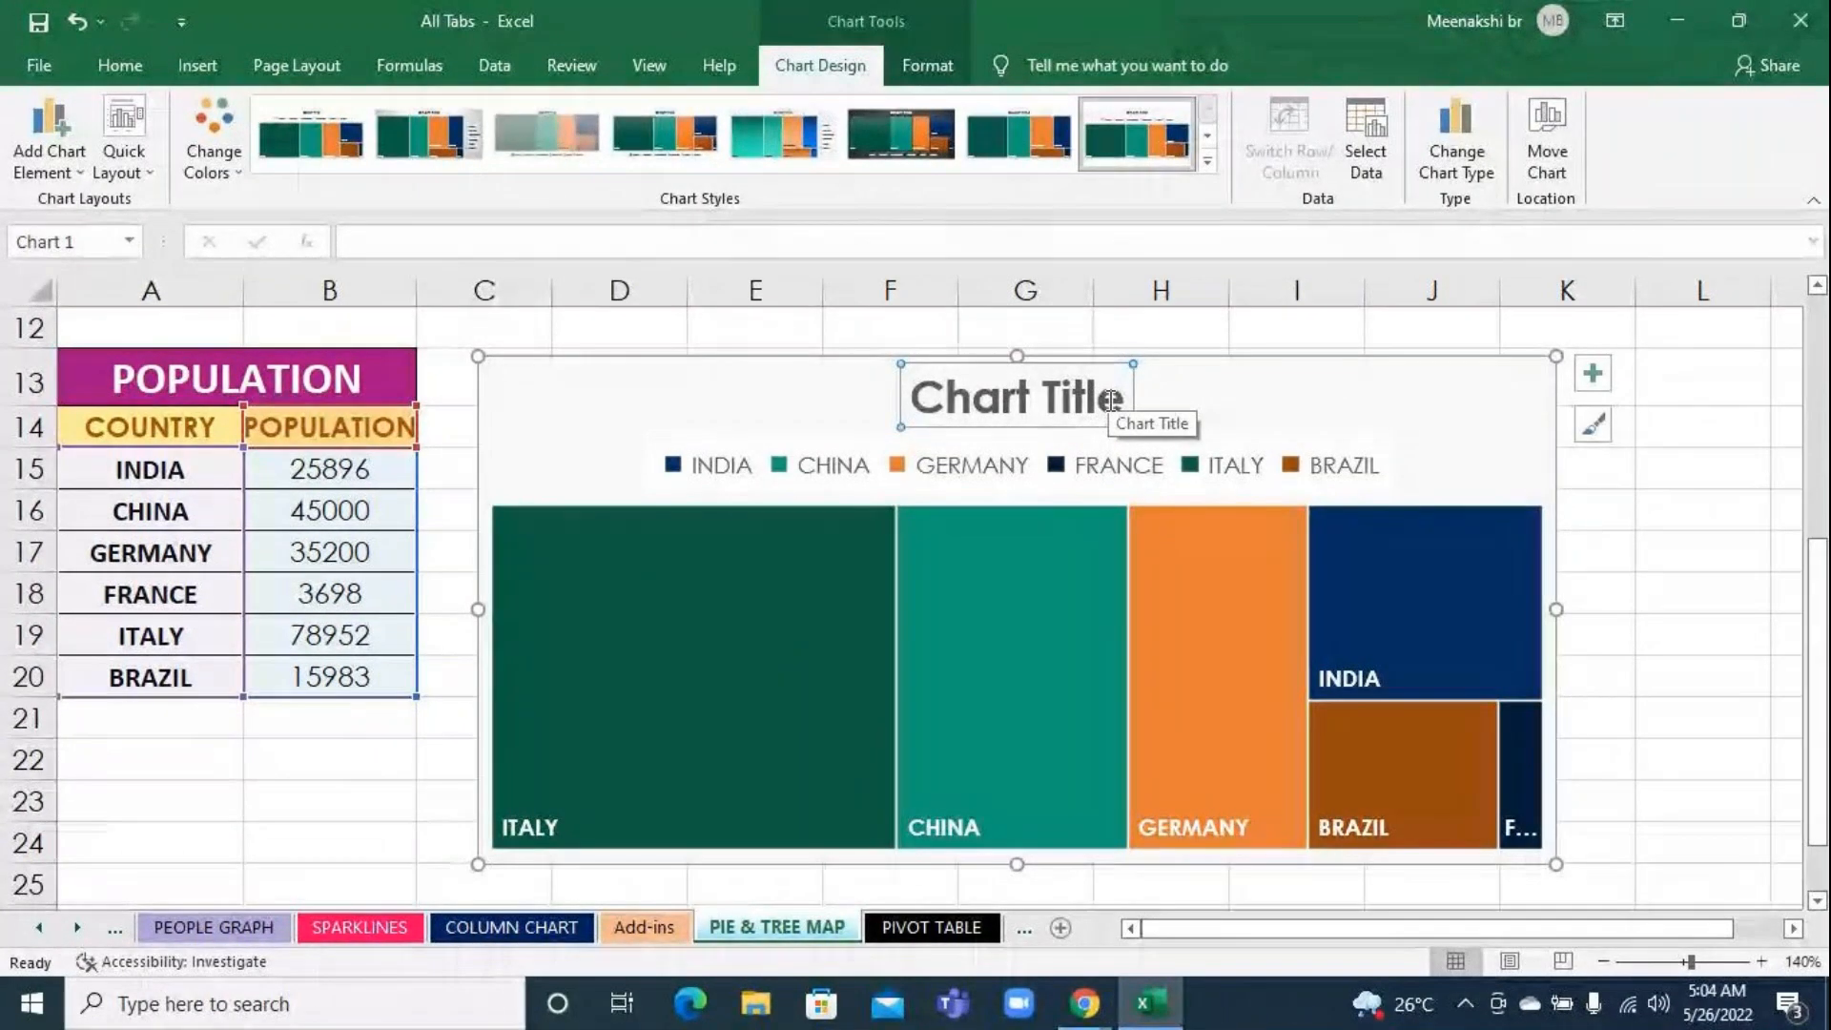
{"action": "type", "text": "p"}
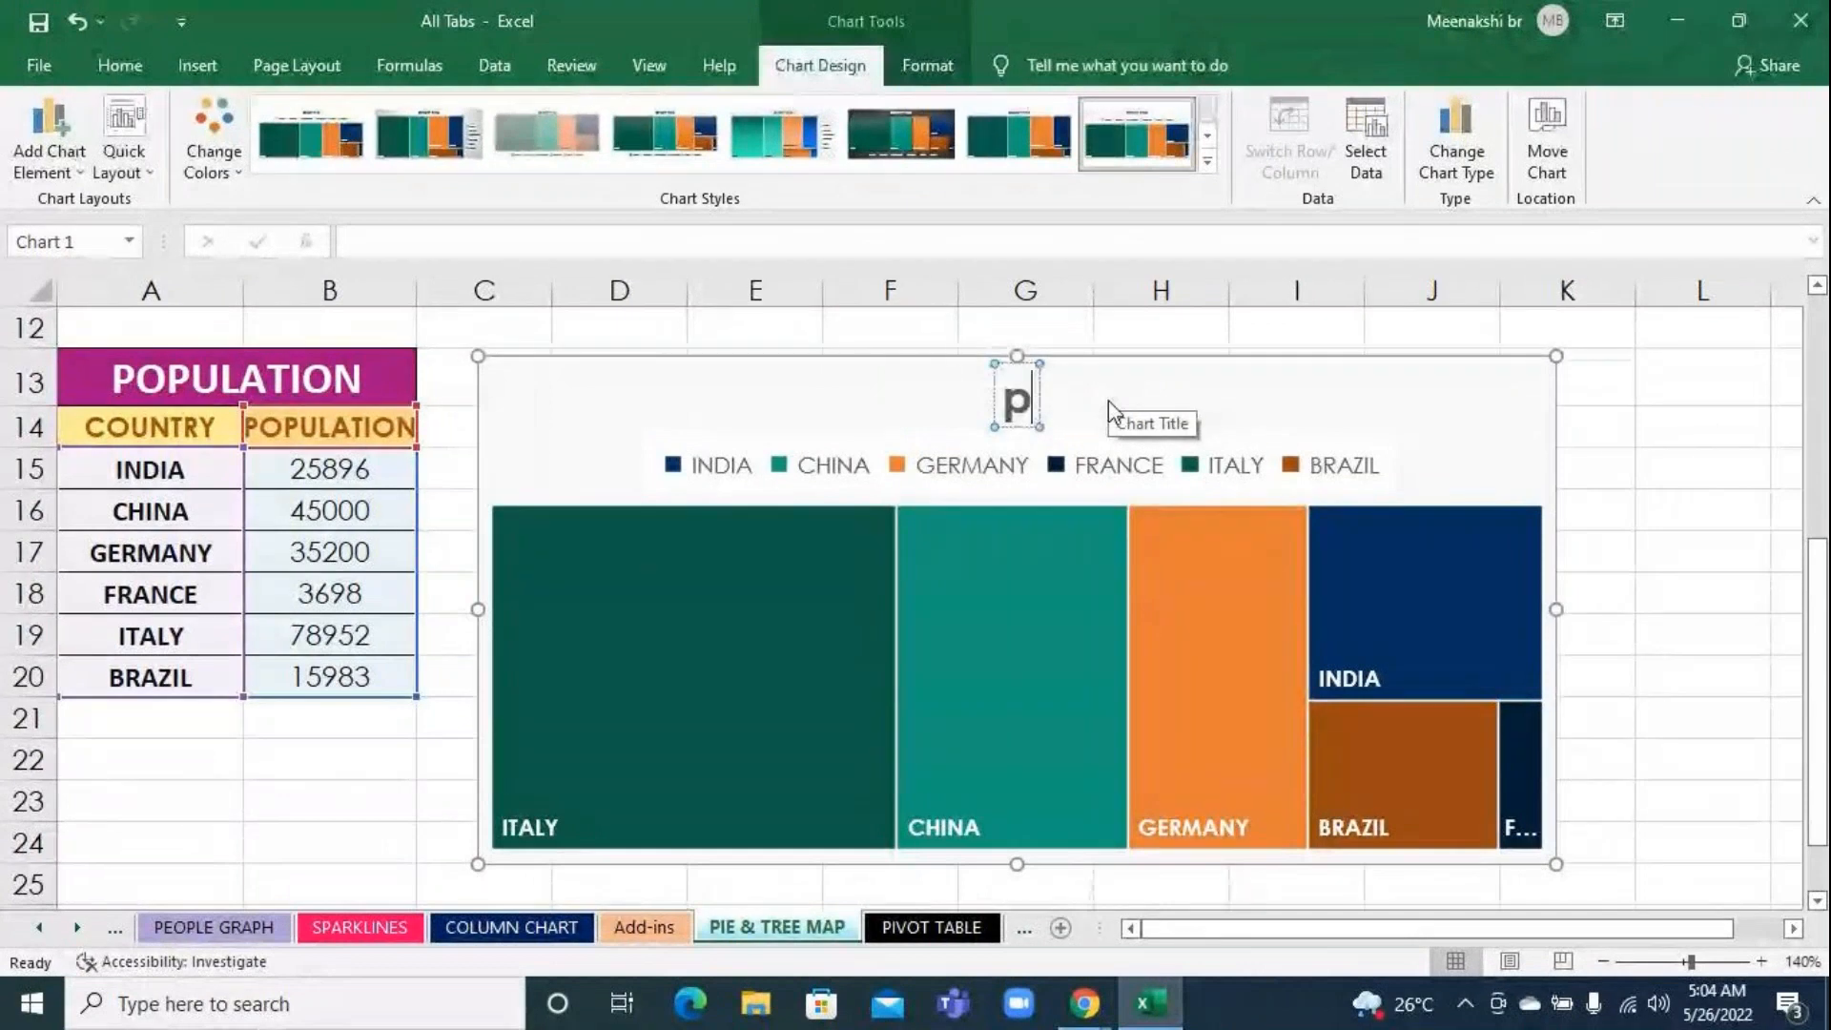
{"action": "key", "text": "BackSpace"}
{"action": "type", "text": "POPULATION"}
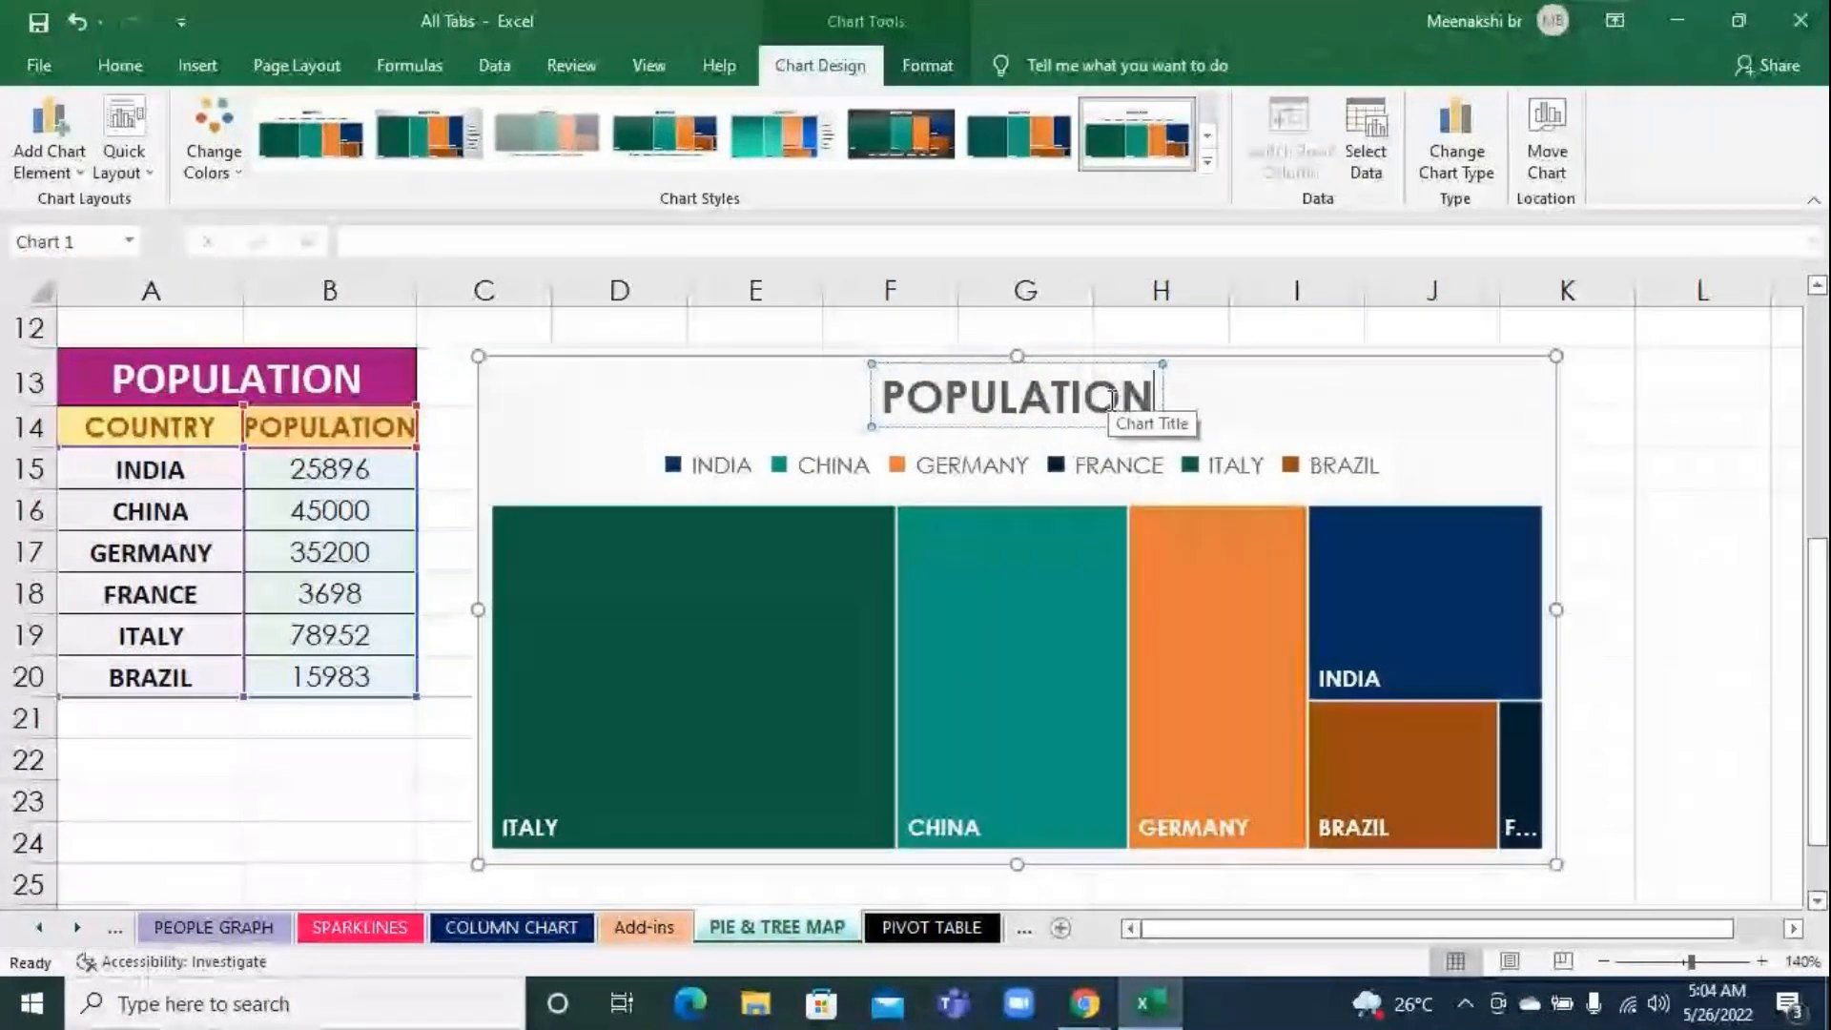
{"action": "left_click", "coordinate": [1569, 525]}
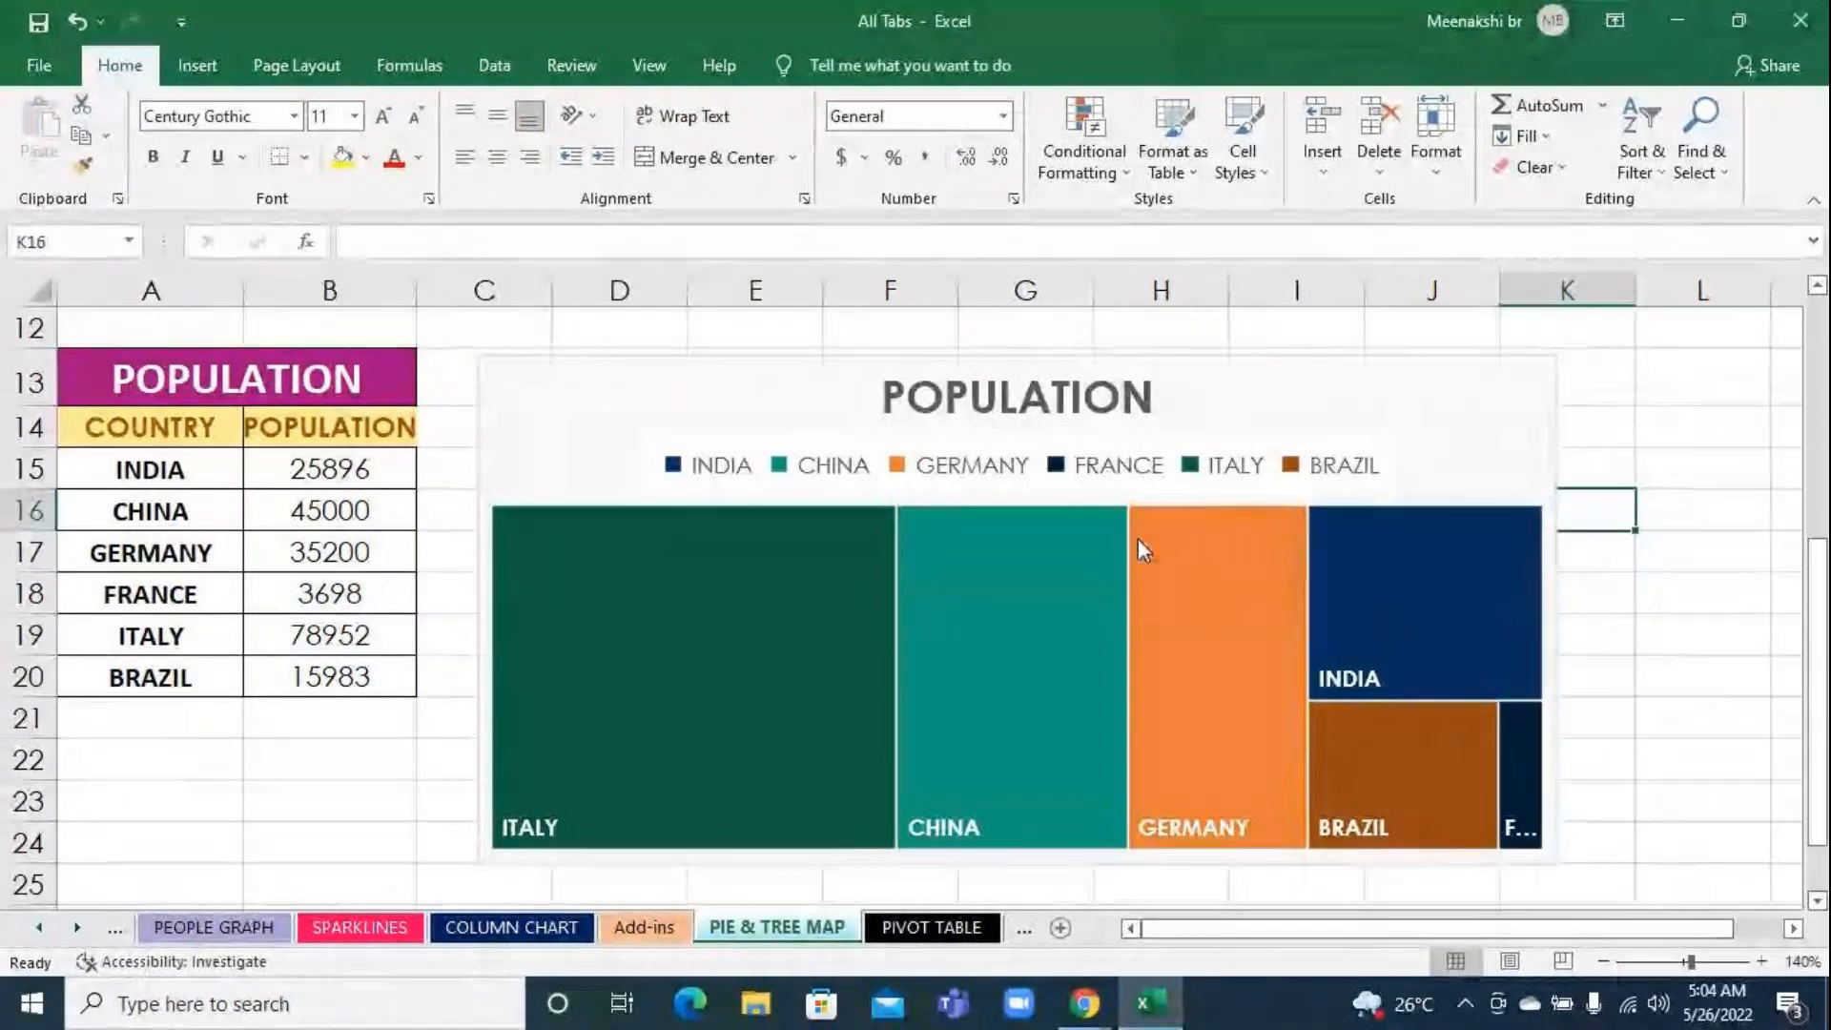
{"action": "mouse_move", "coordinate": [1245, 691]}
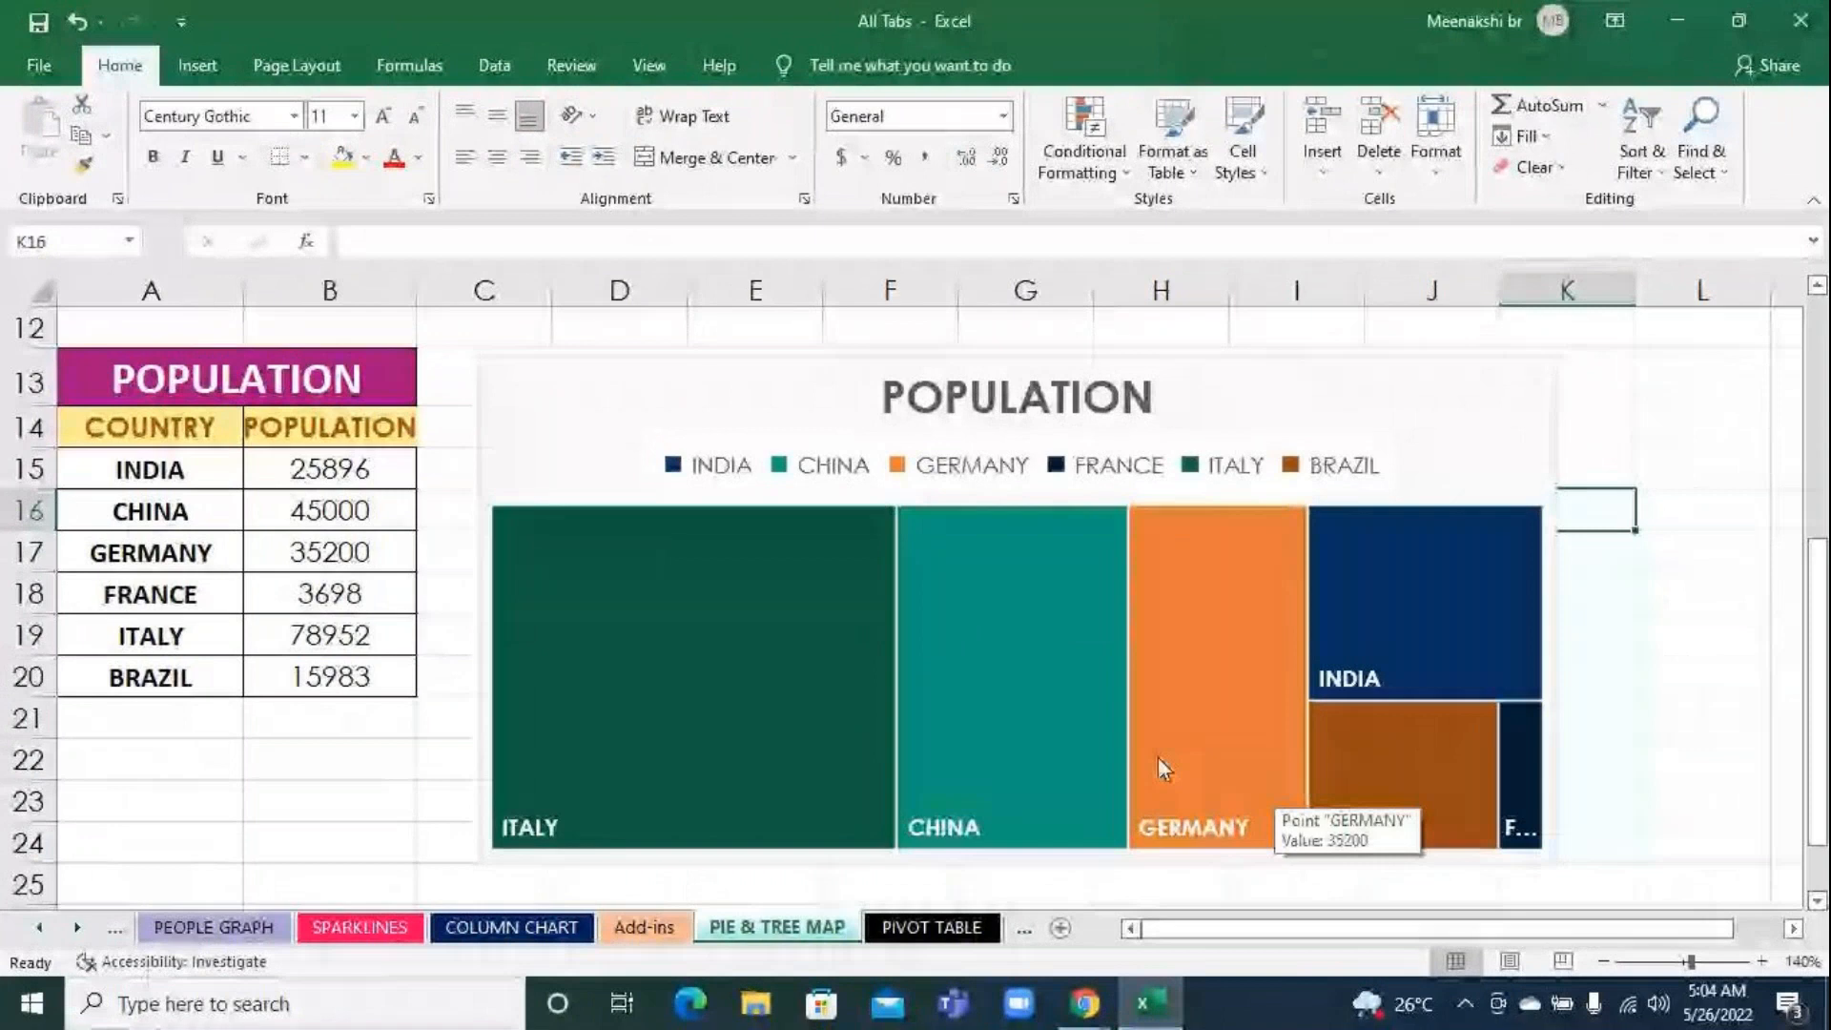
{"action": "left_click", "coordinate": [1186, 720]}
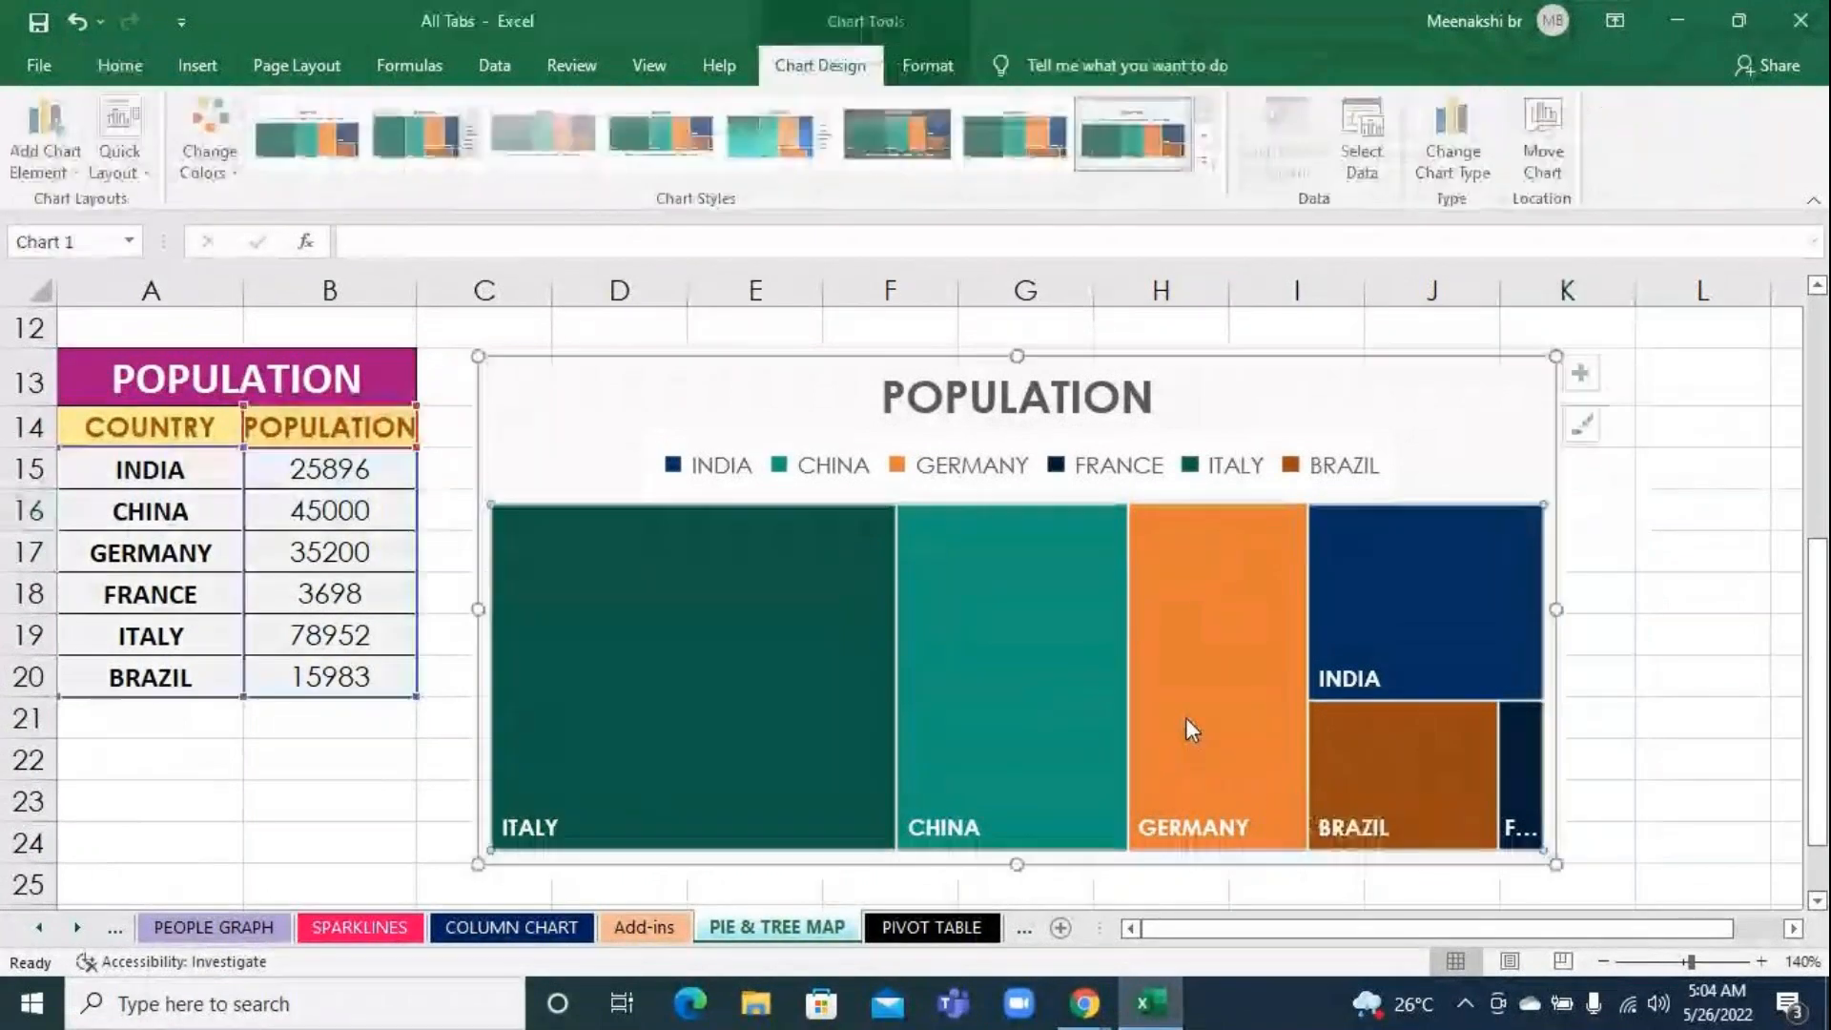
{"action": "left_click", "coordinate": [1188, 729]}
{"action": "left_click", "coordinate": [1625, 665]}
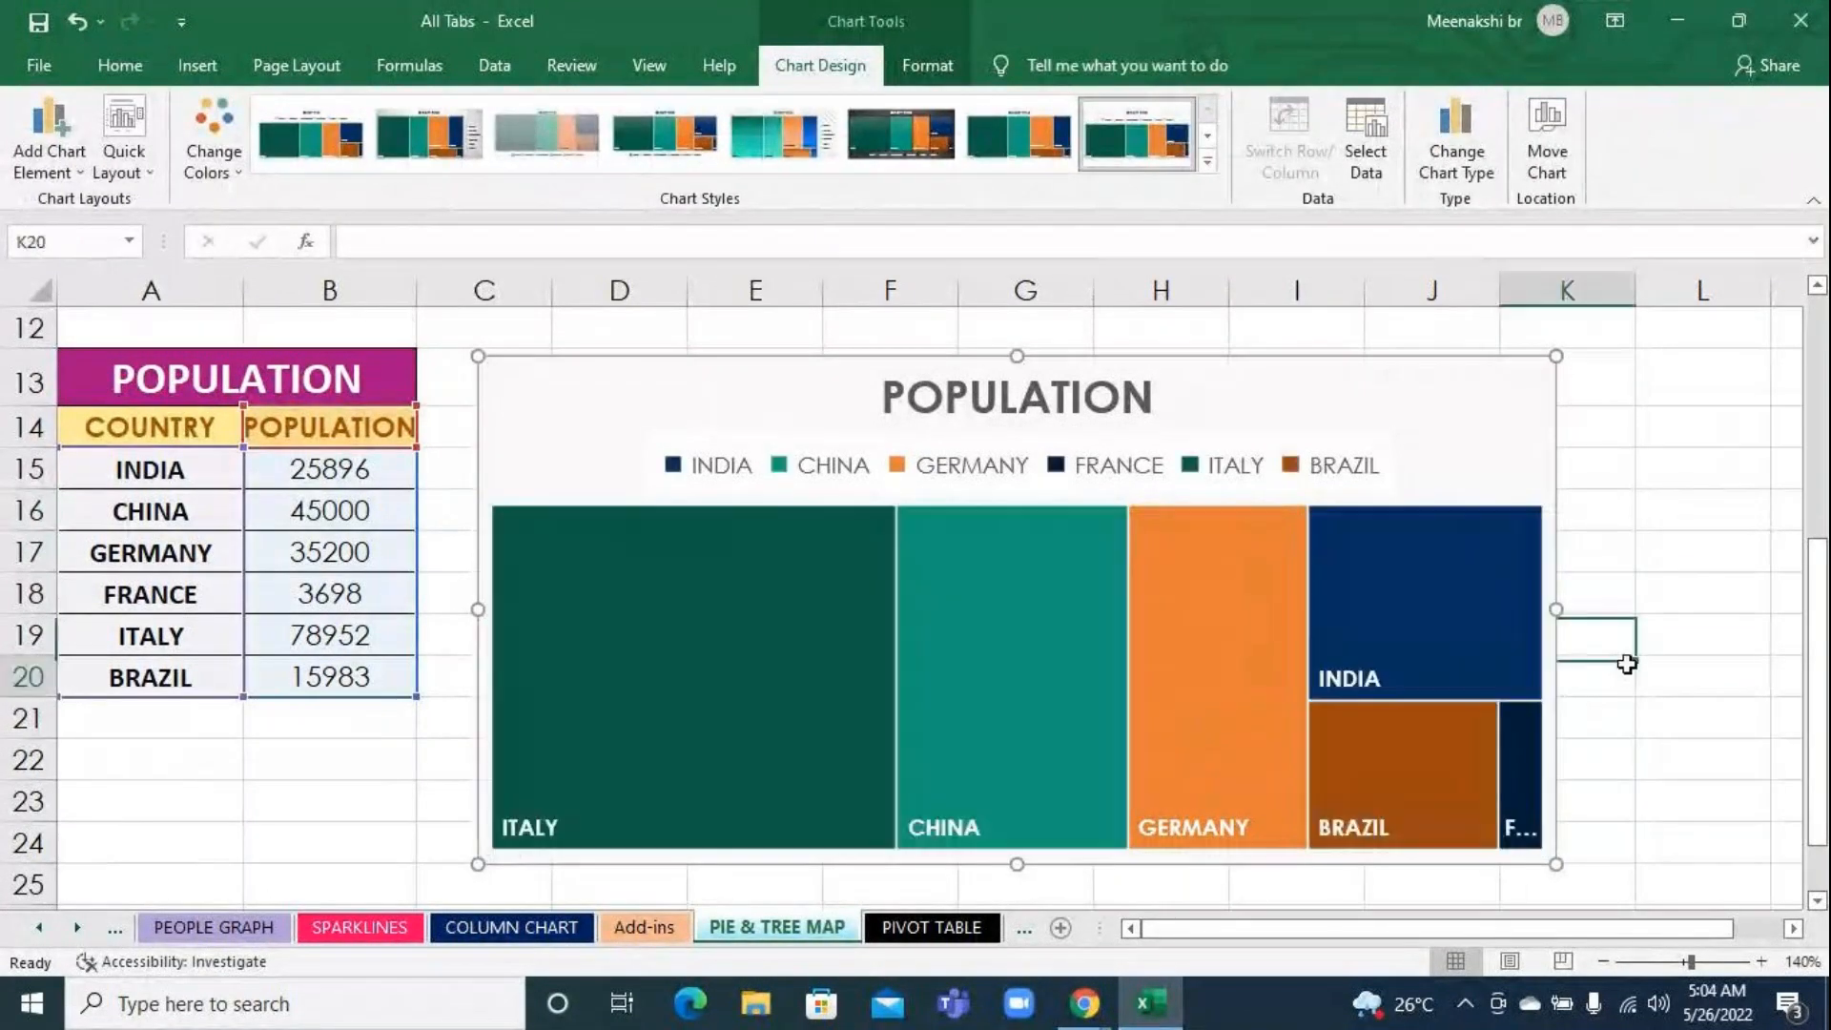
{"action": "left_click", "coordinate": [1207, 604]}
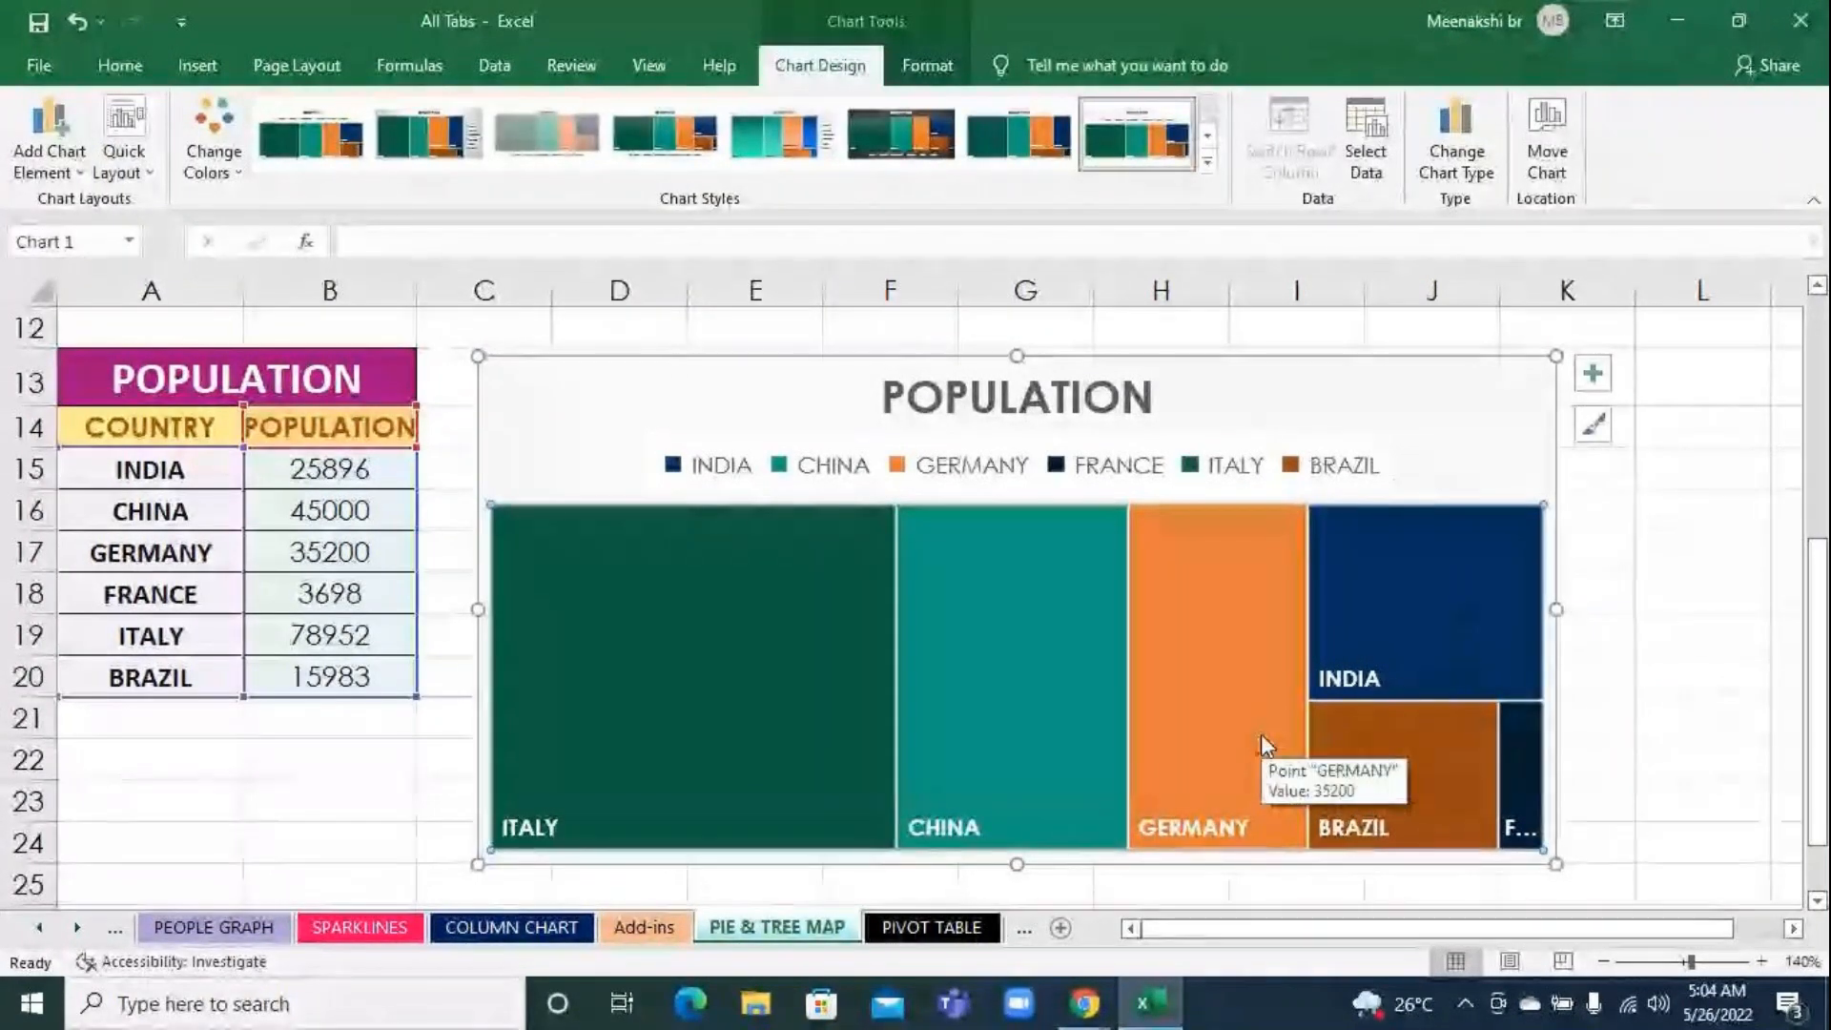
{"action": "left_click", "coordinate": [1187, 644]}
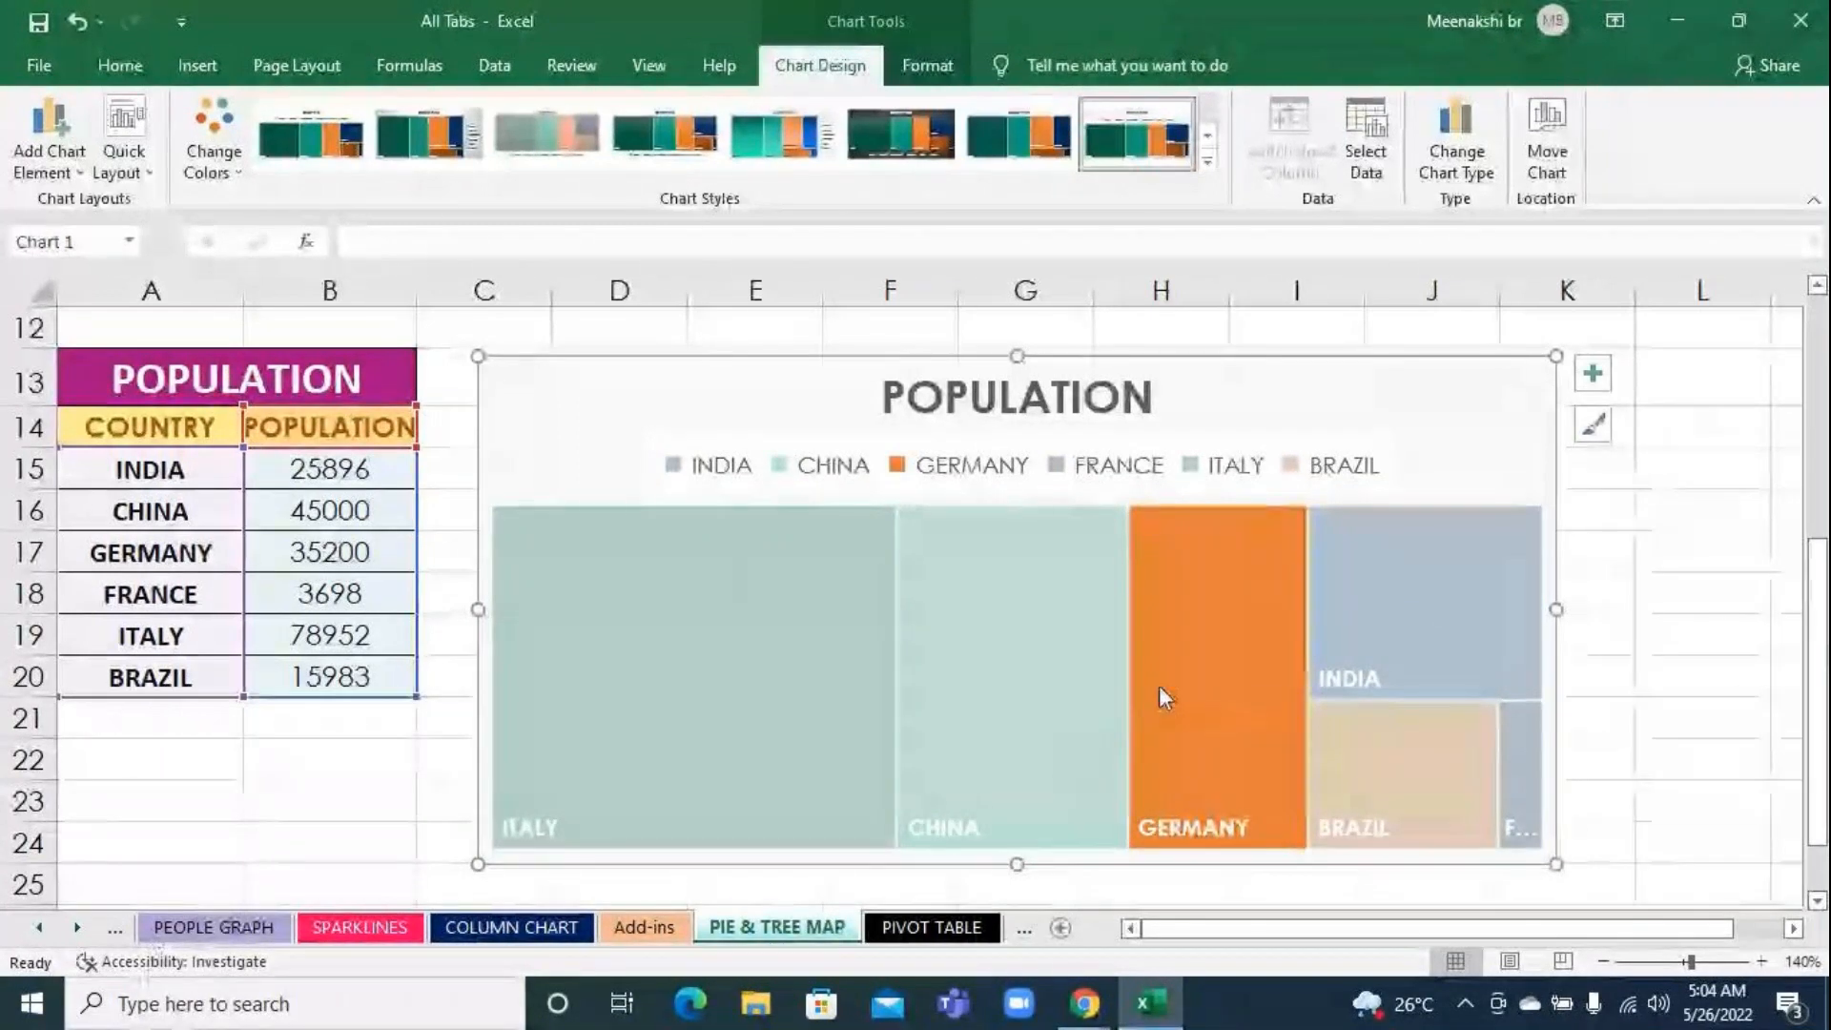
{"action": "left_click", "coordinate": [1602, 610]}
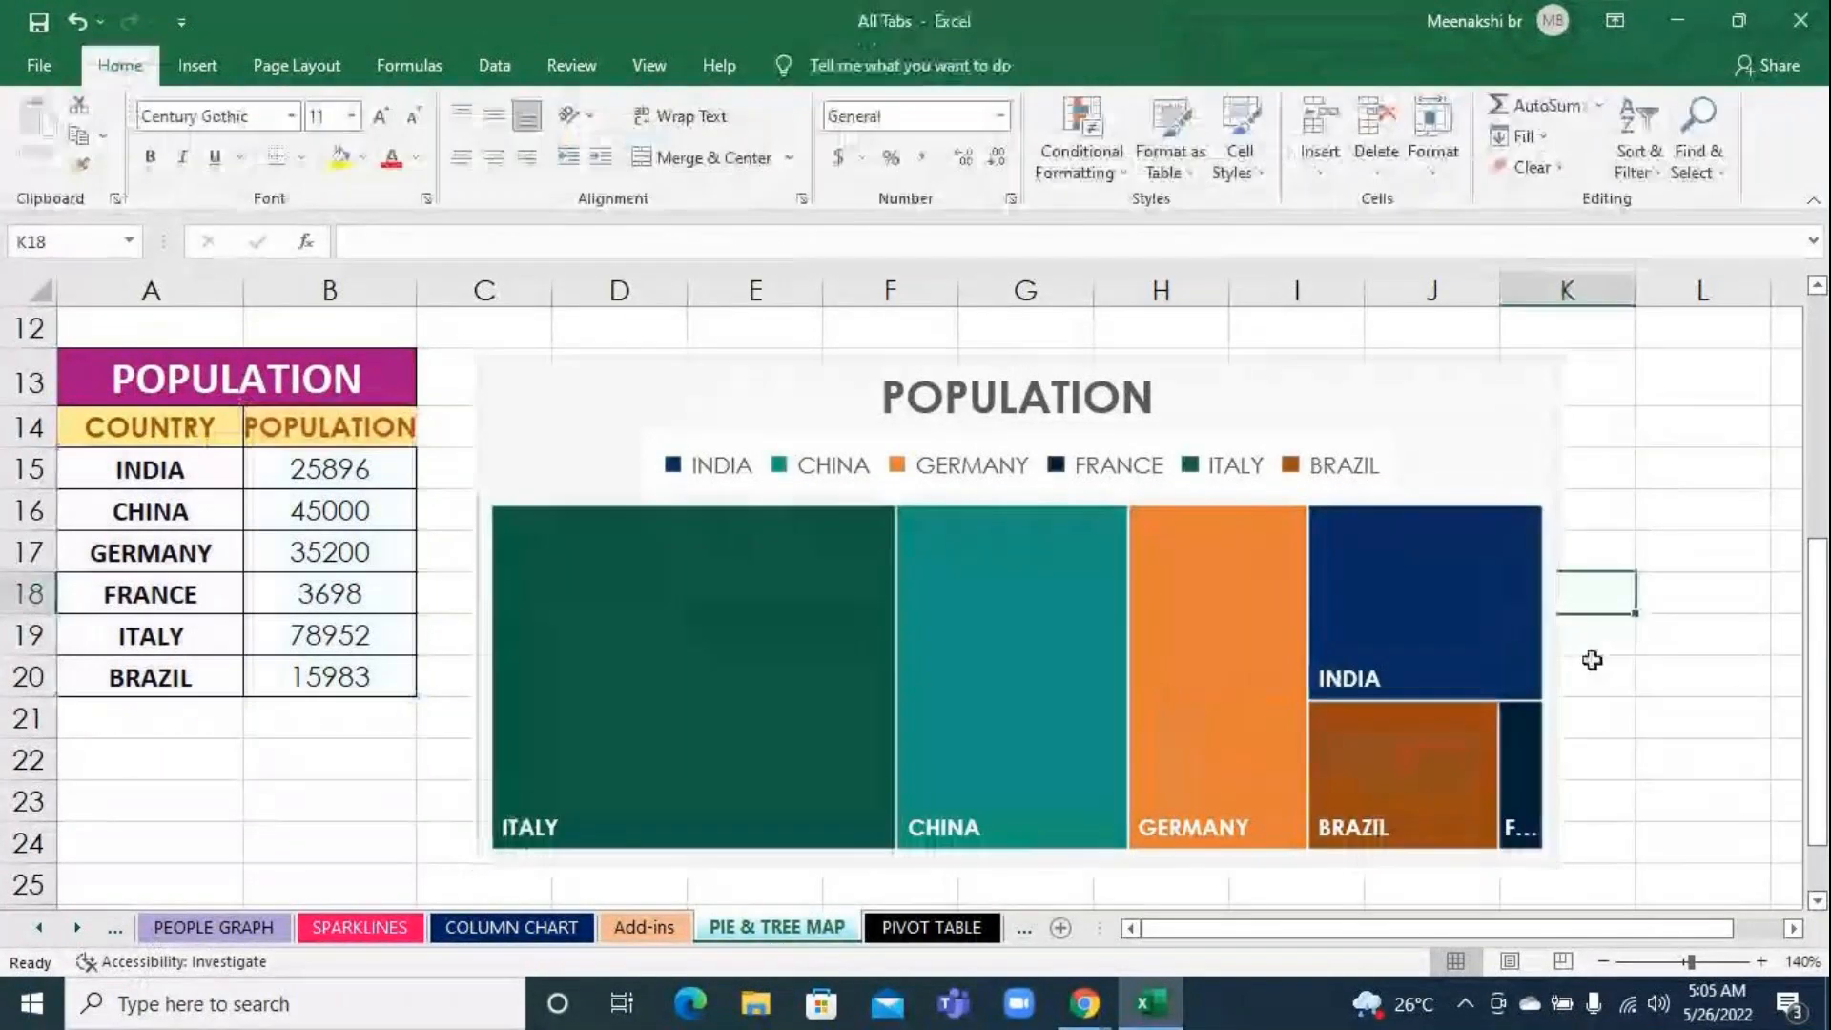
Select only the GERMANY block of the treemap, and view and close its data point formatting options
{"action": "mouse_move", "coordinate": [1264, 744]}
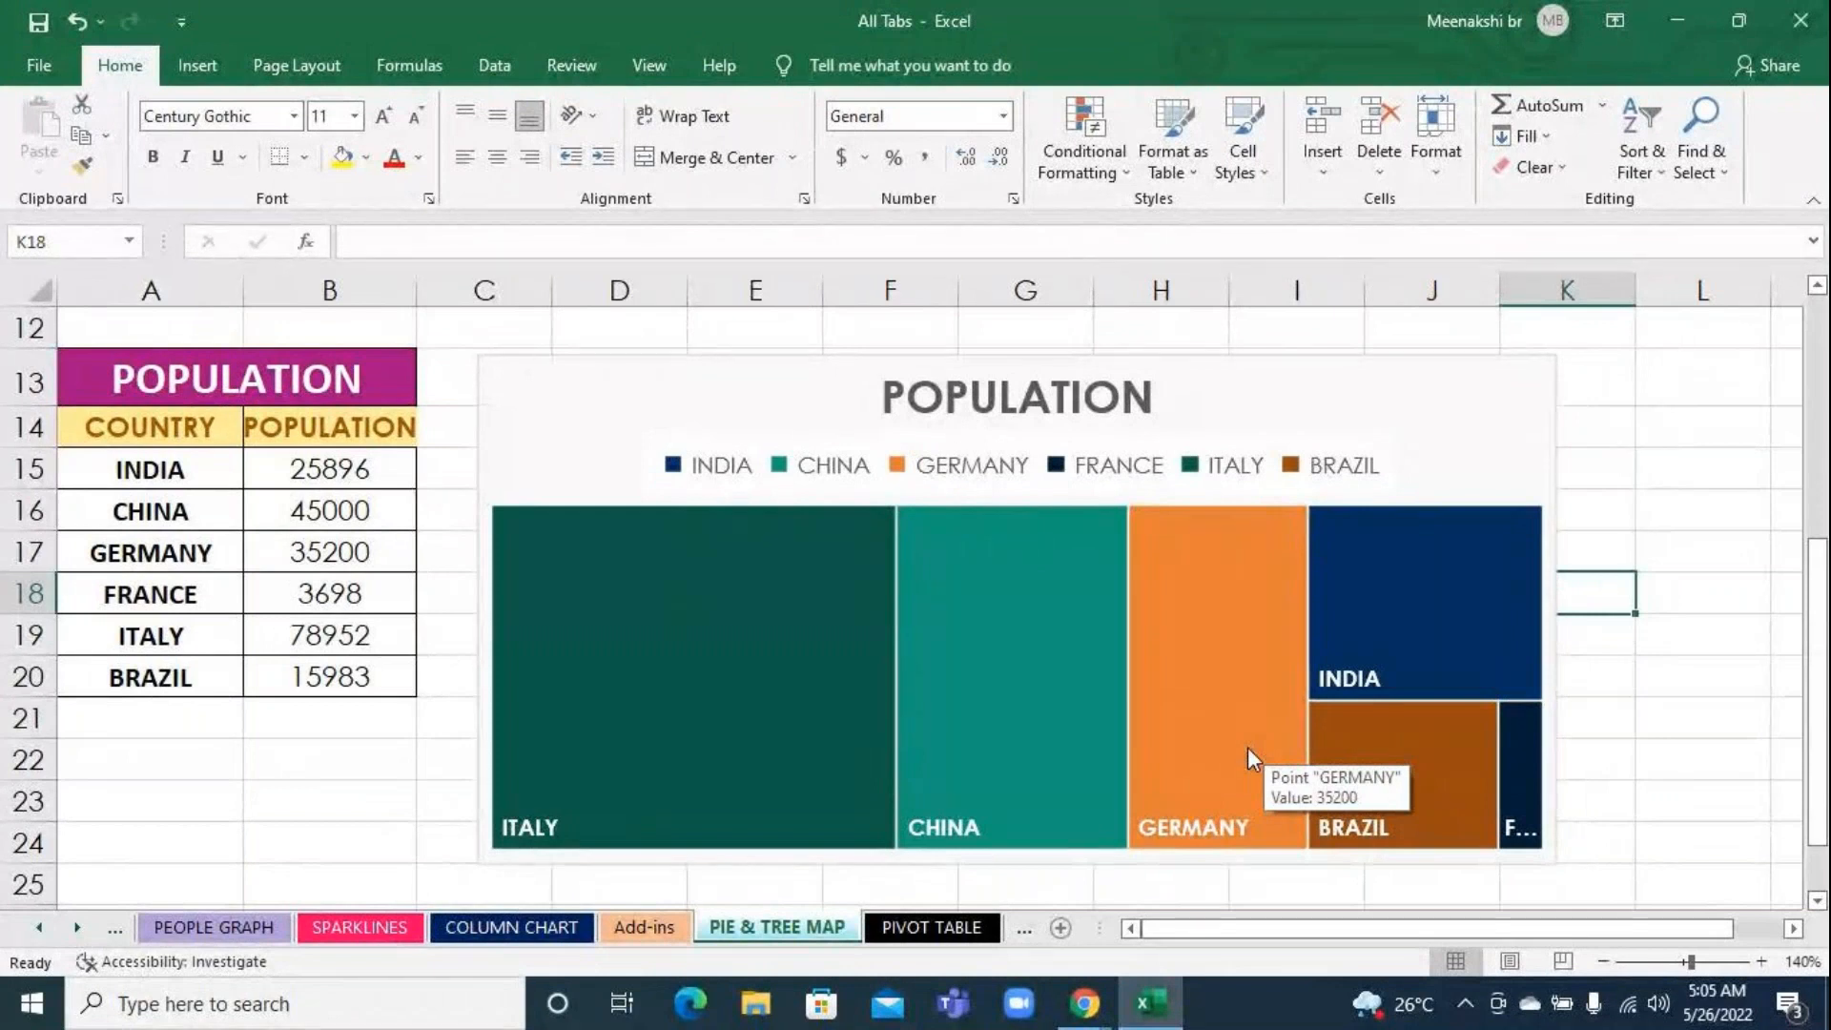
{"action": "double_click", "coordinate": [1247, 747]}
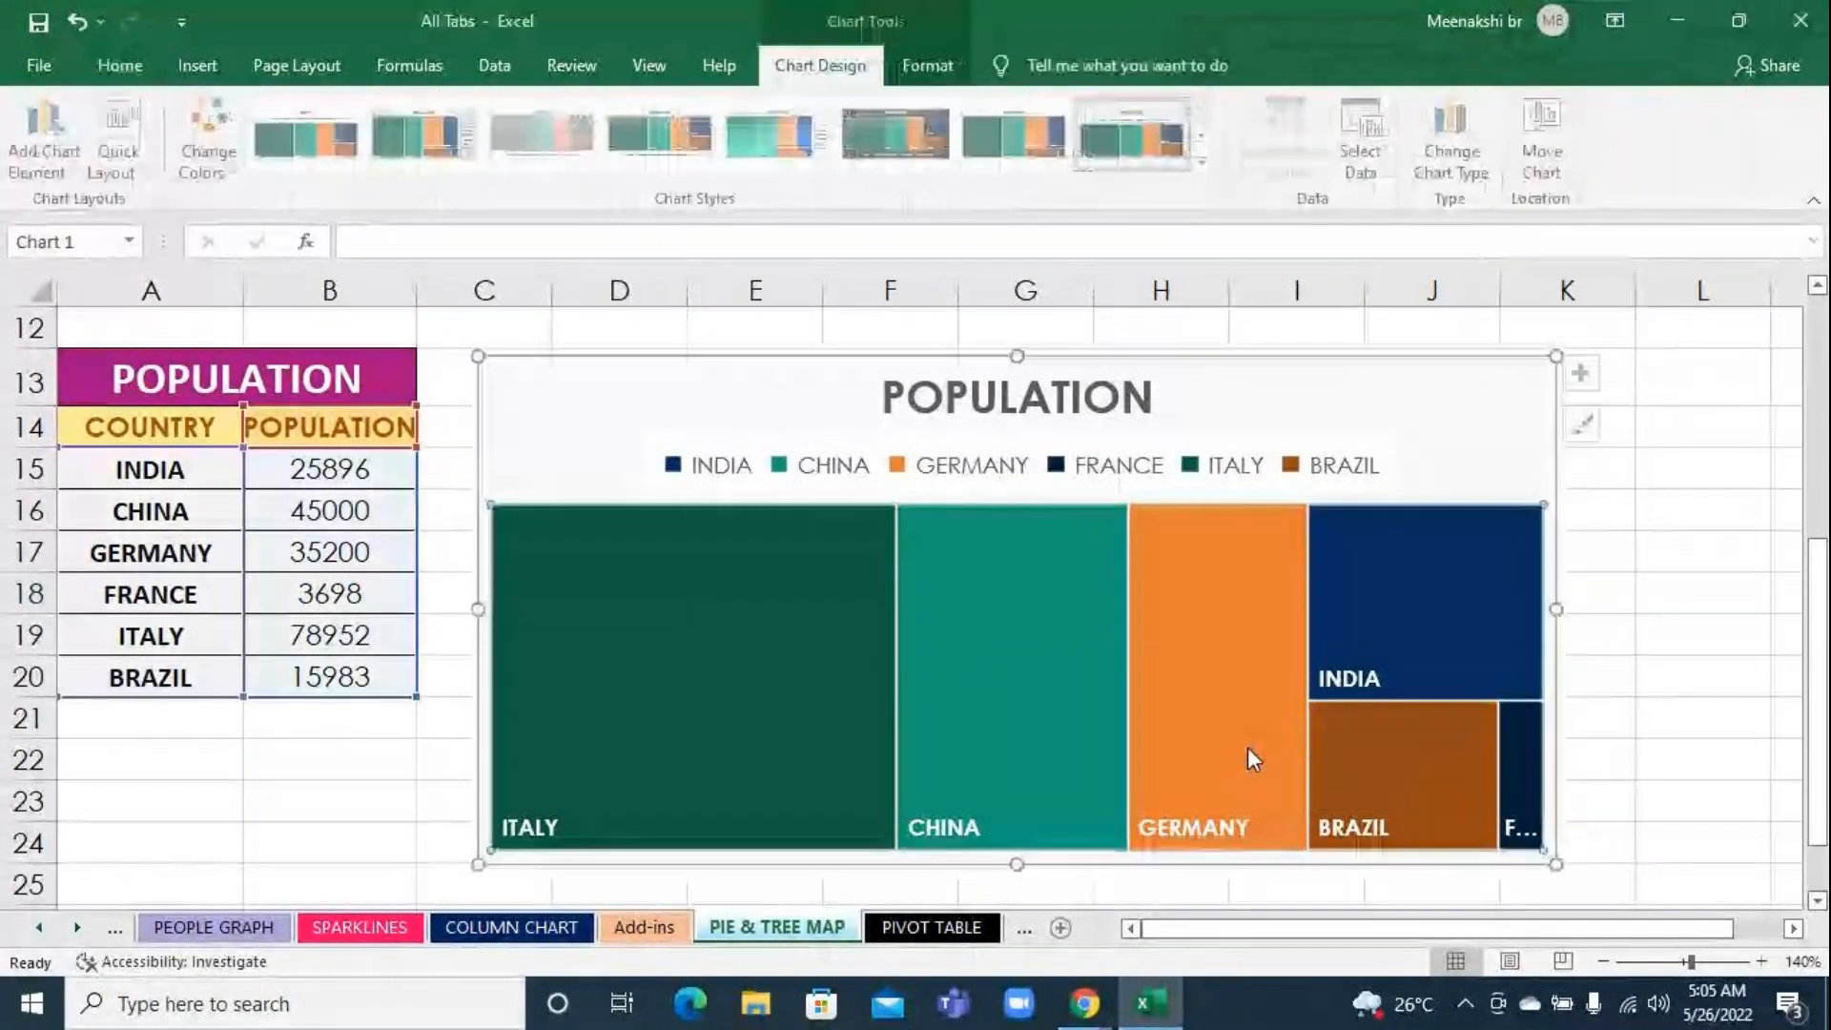
{"action": "left_click", "coordinate": [1247, 747]}
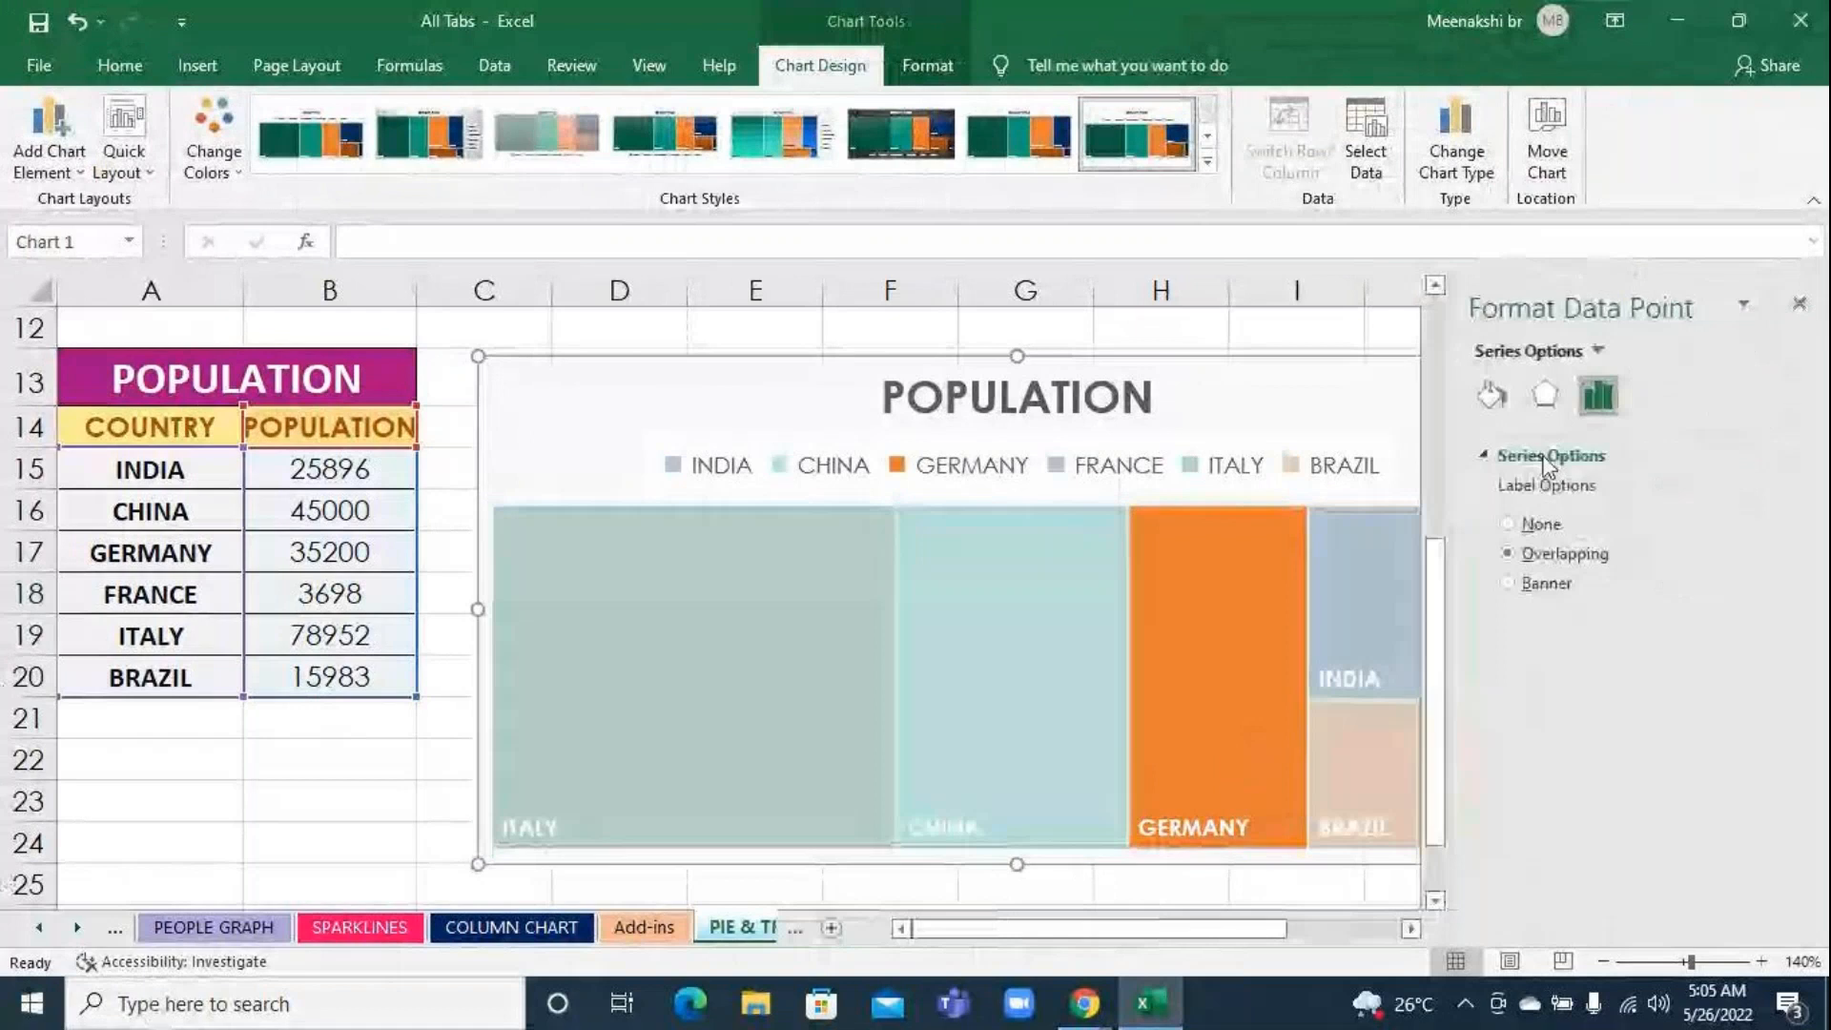
{"action": "left_click", "coordinate": [1802, 299]}
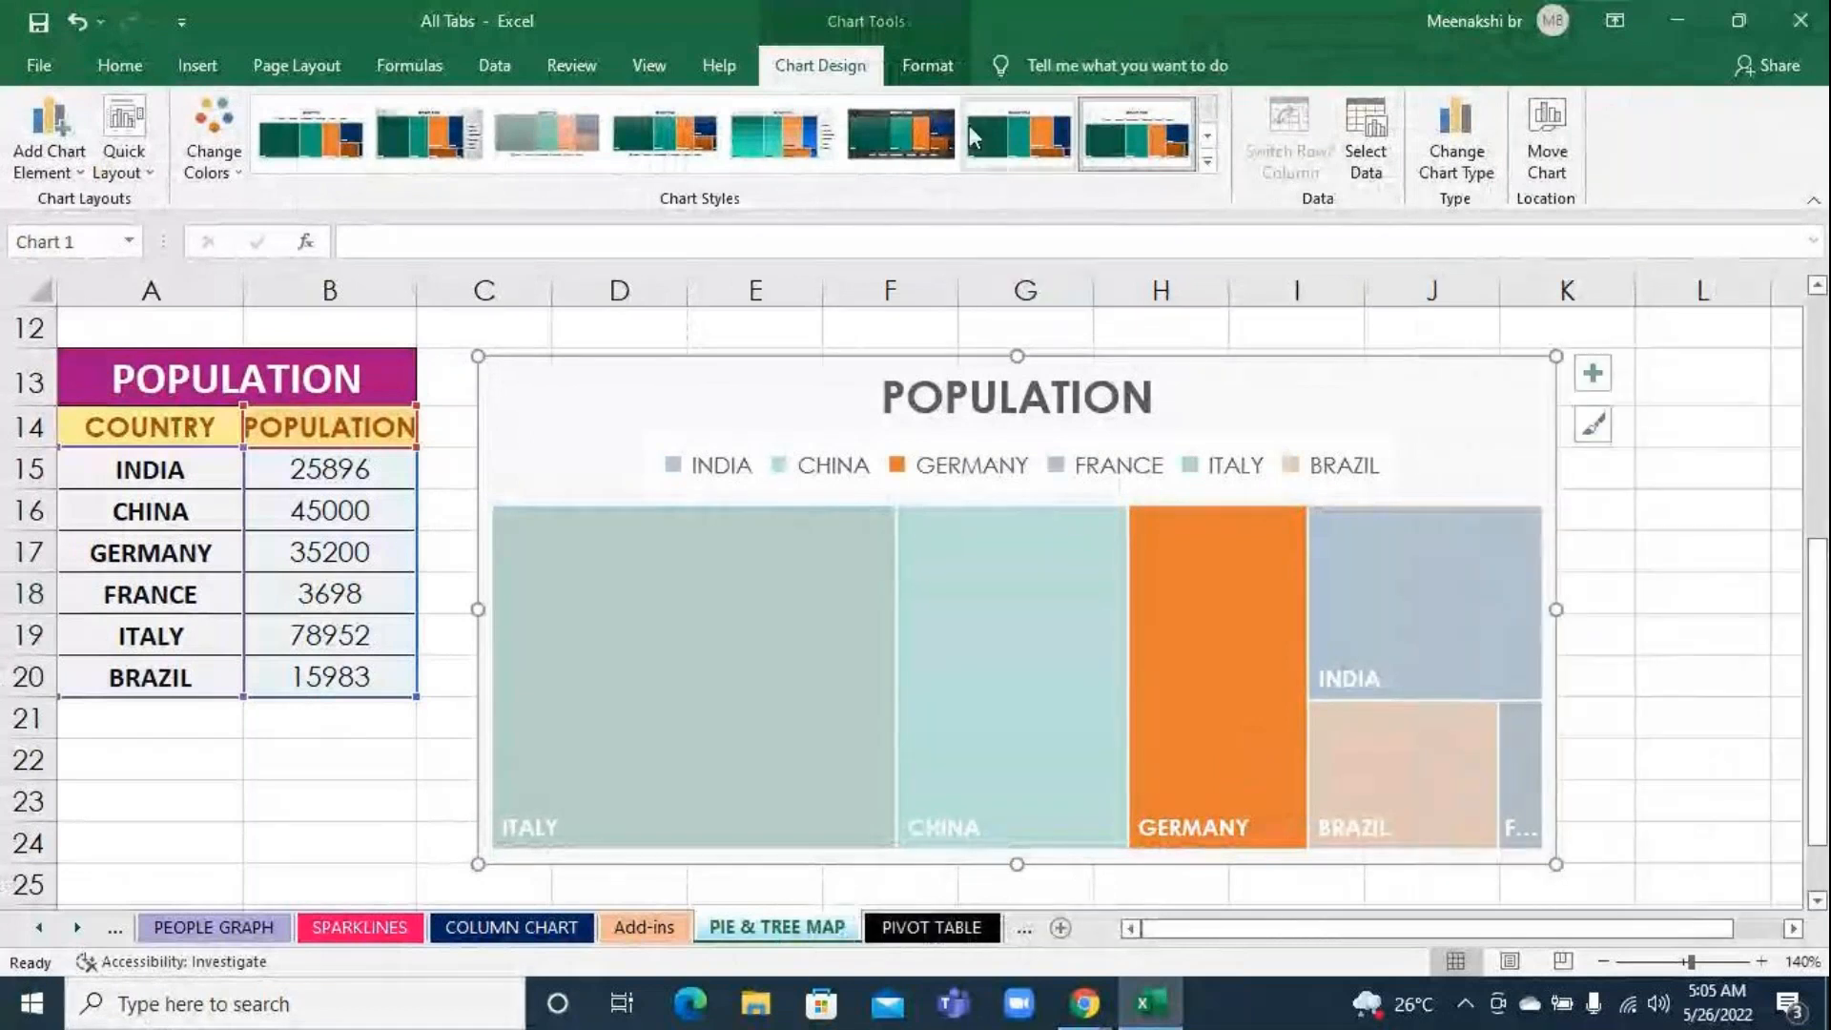
Give the treemap's GERMANY block a gradient fill through its detailed gradient options
{"action": "left_click", "coordinate": [920, 73]}
{"action": "left_click", "coordinate": [815, 64]}
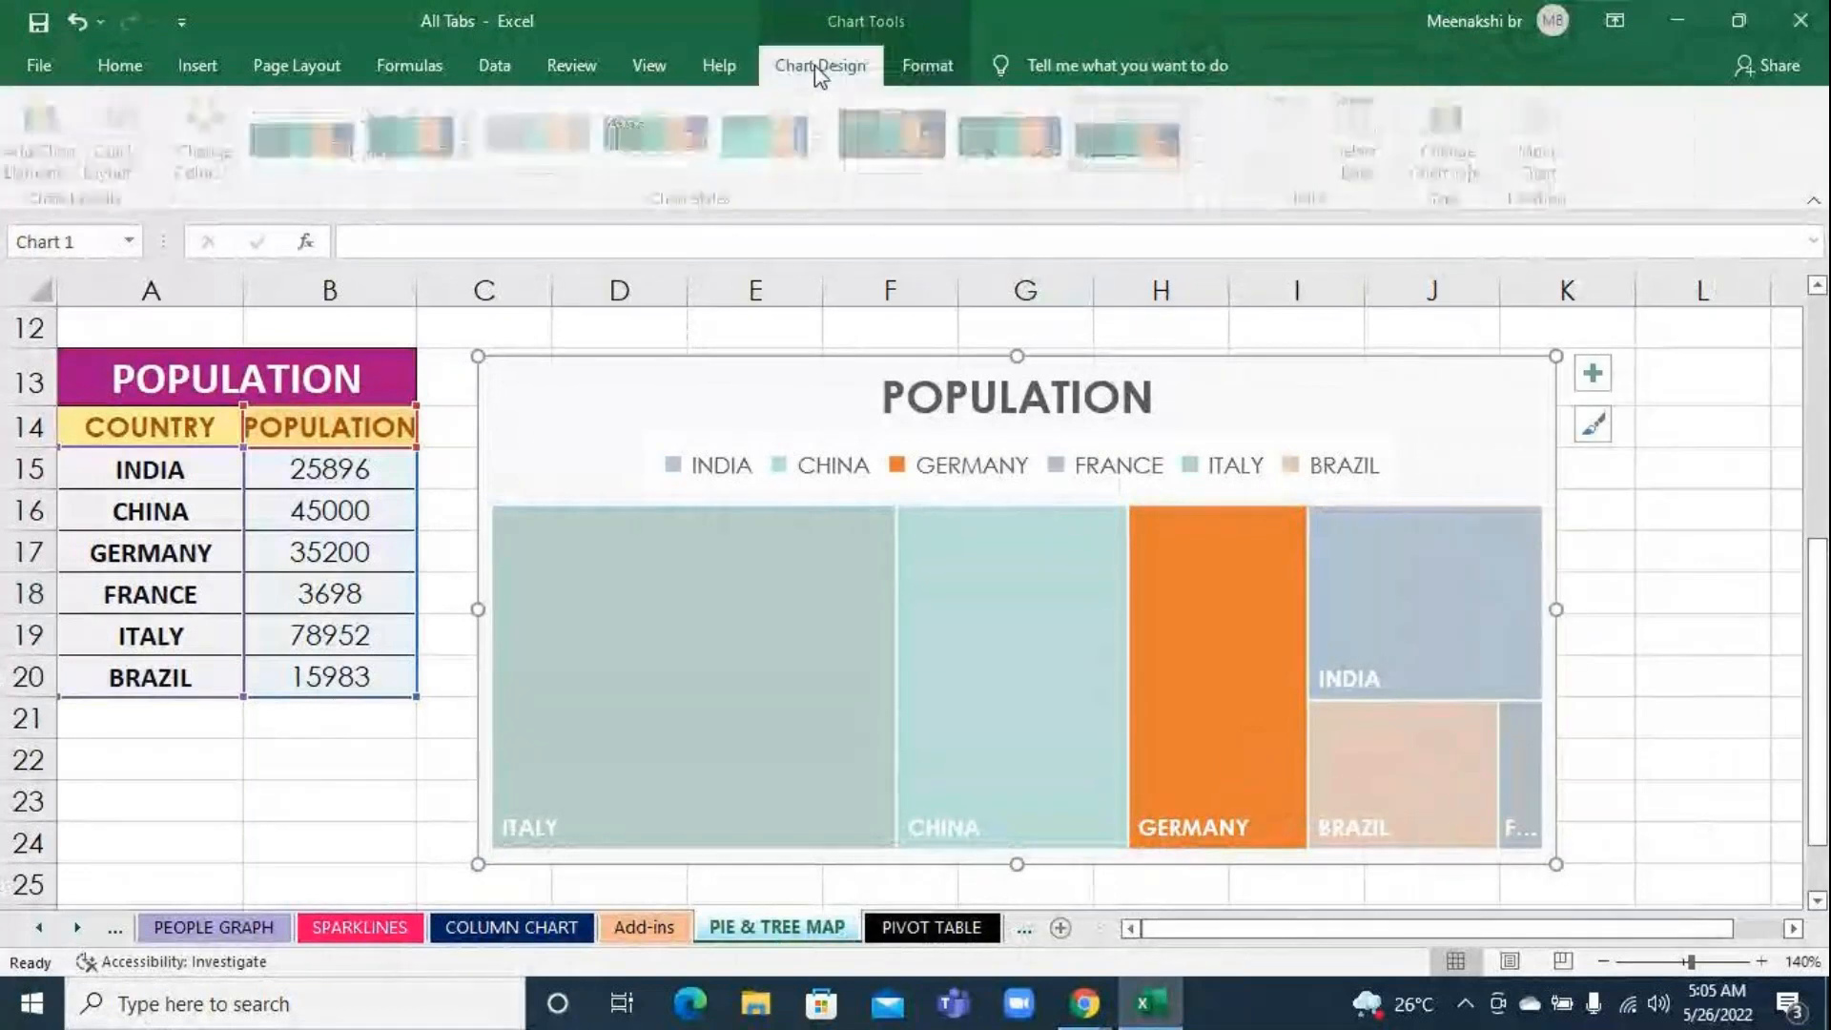
{"action": "left_click", "coordinate": [918, 76]}
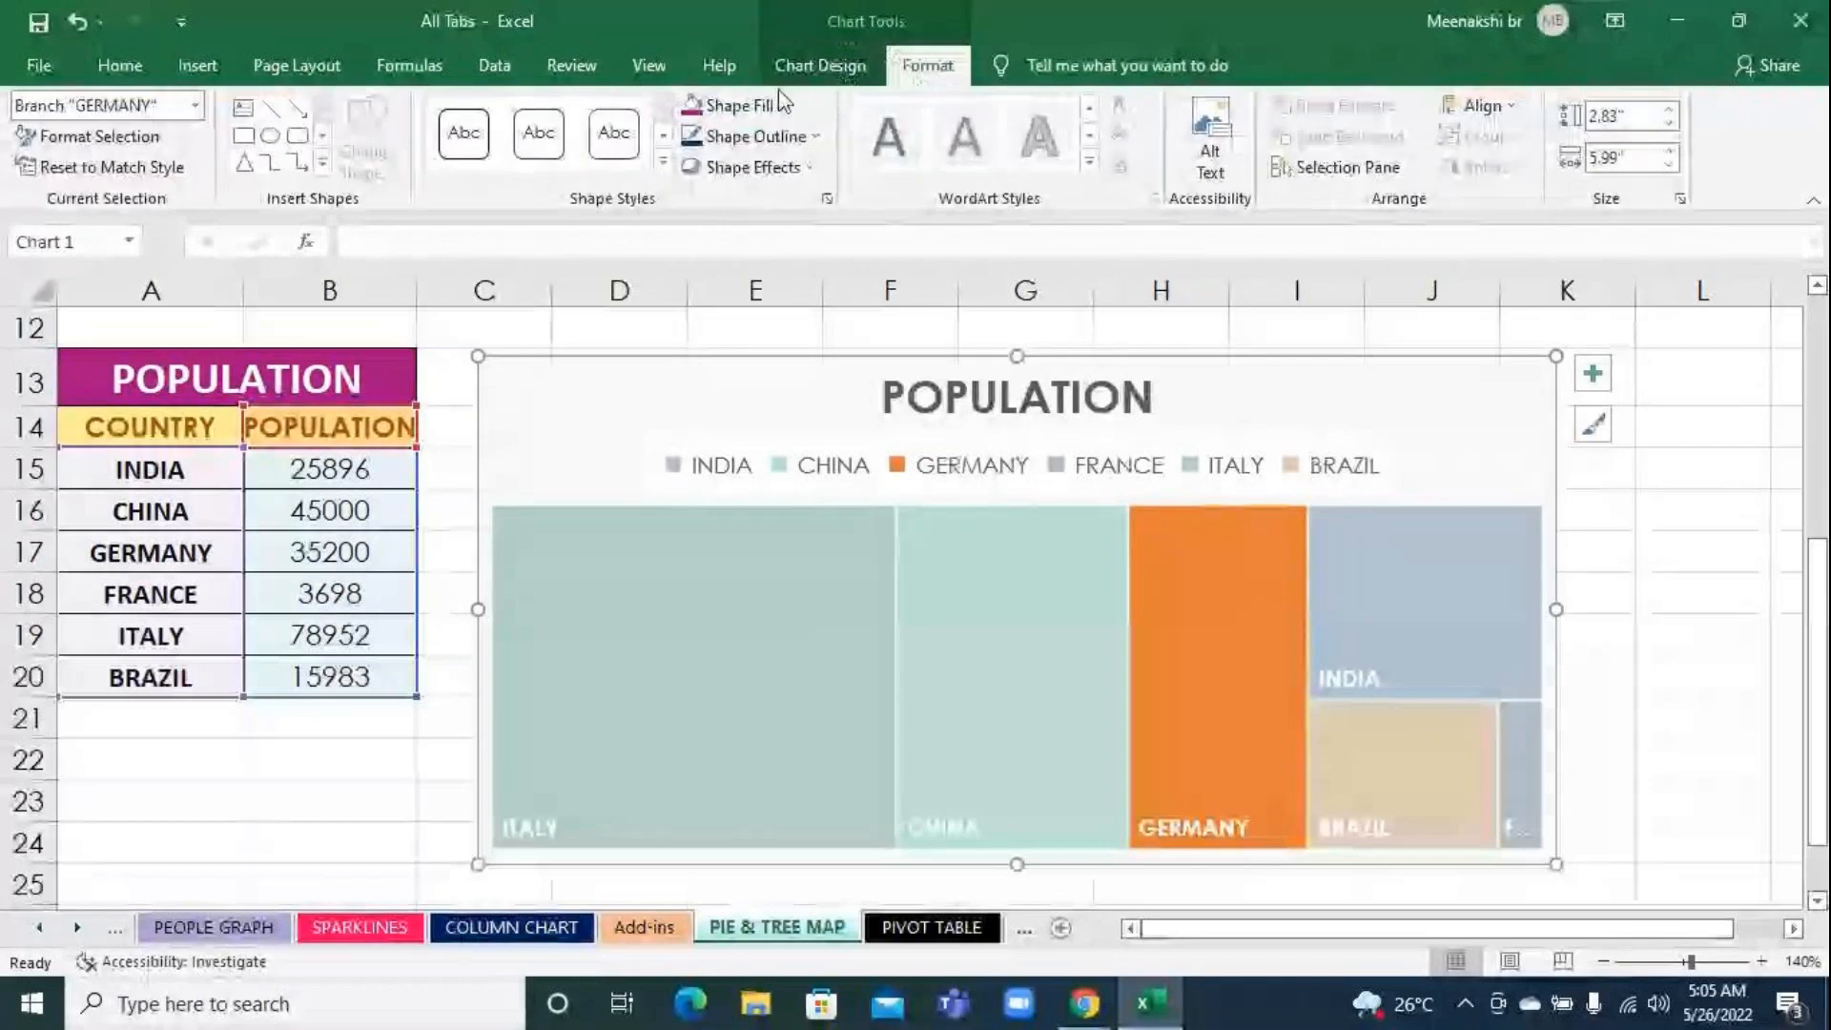
{"action": "left_click", "coordinate": [780, 105]}
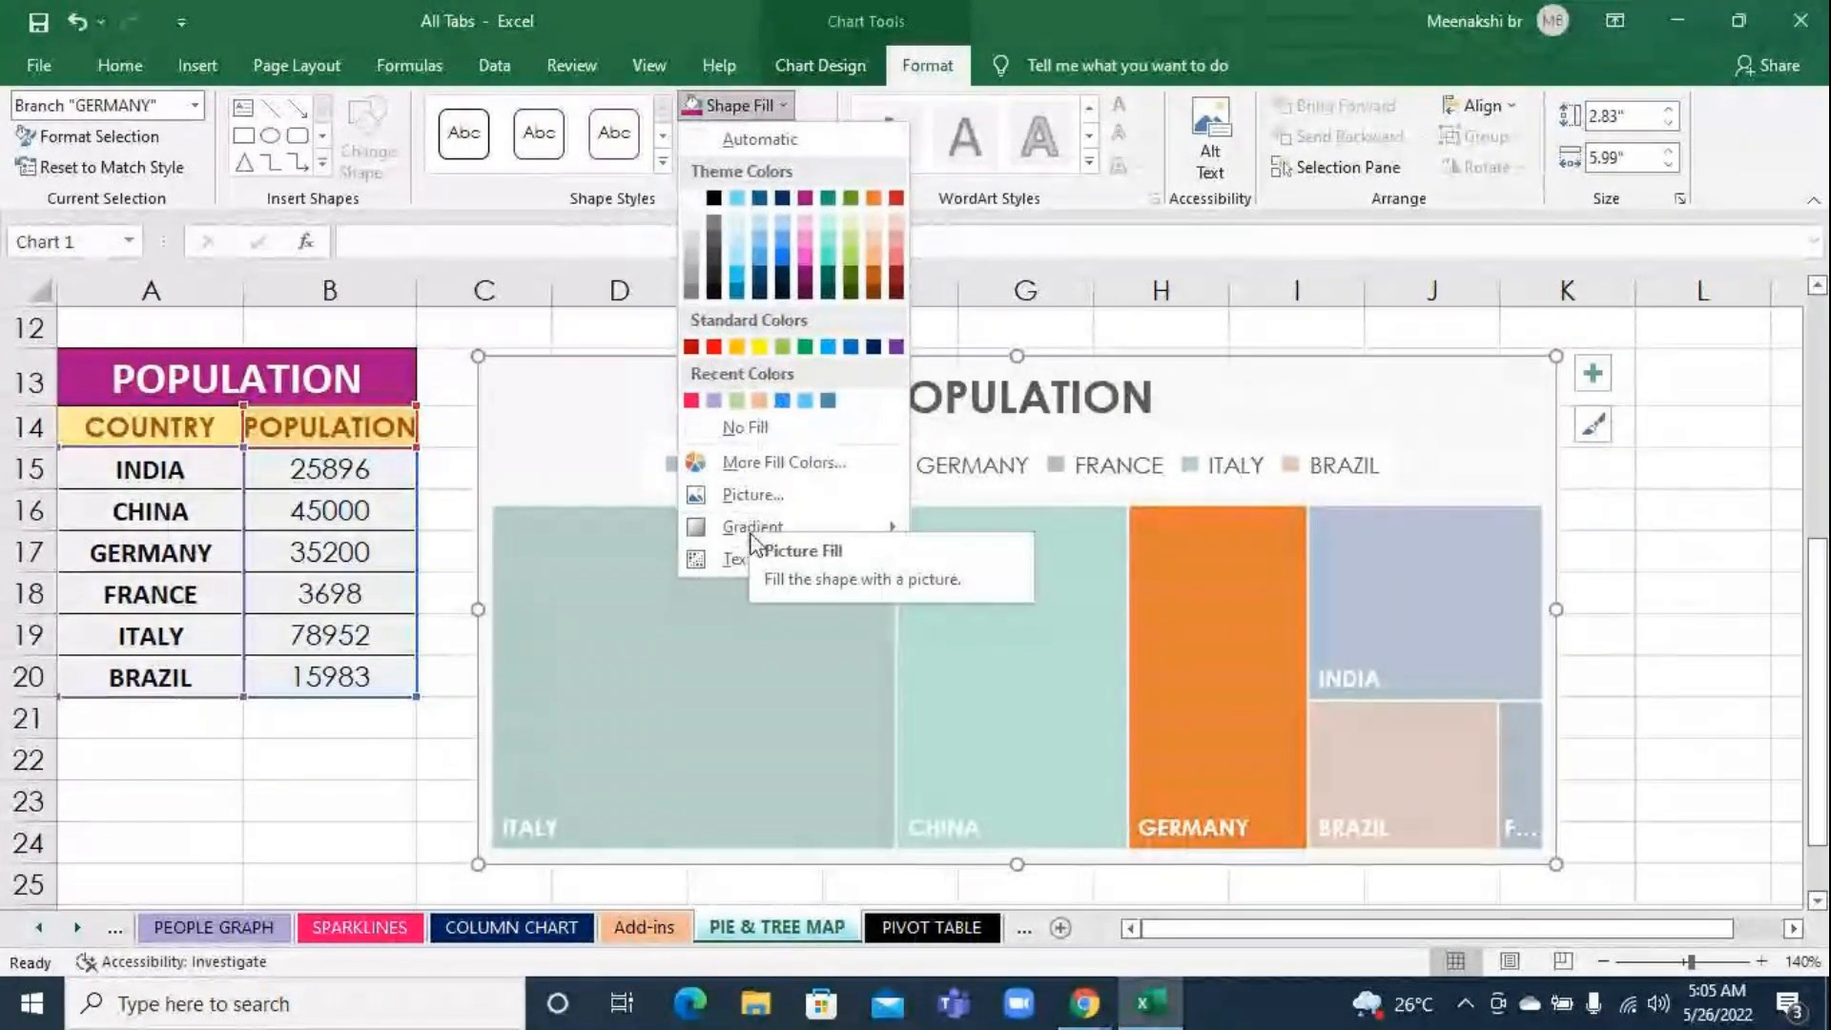
{"action": "mouse_move", "coordinate": [782, 529]}
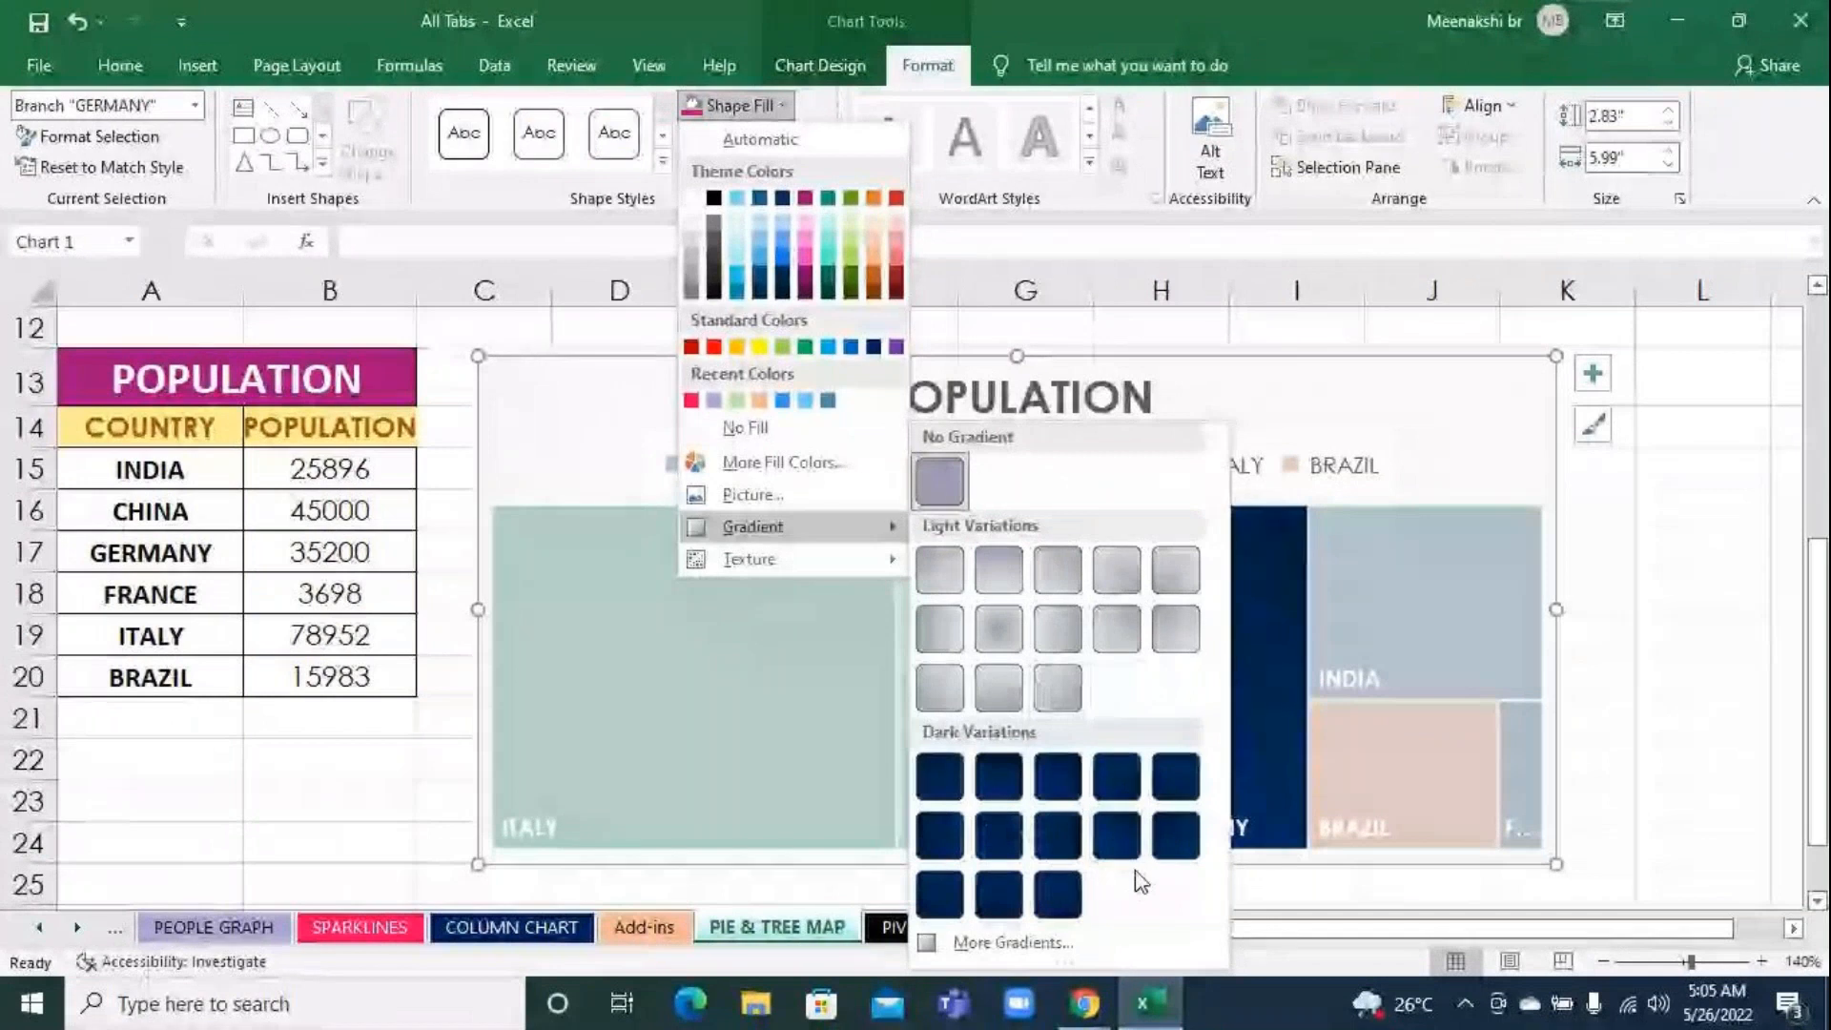
{"action": "left_click", "coordinate": [1003, 934]}
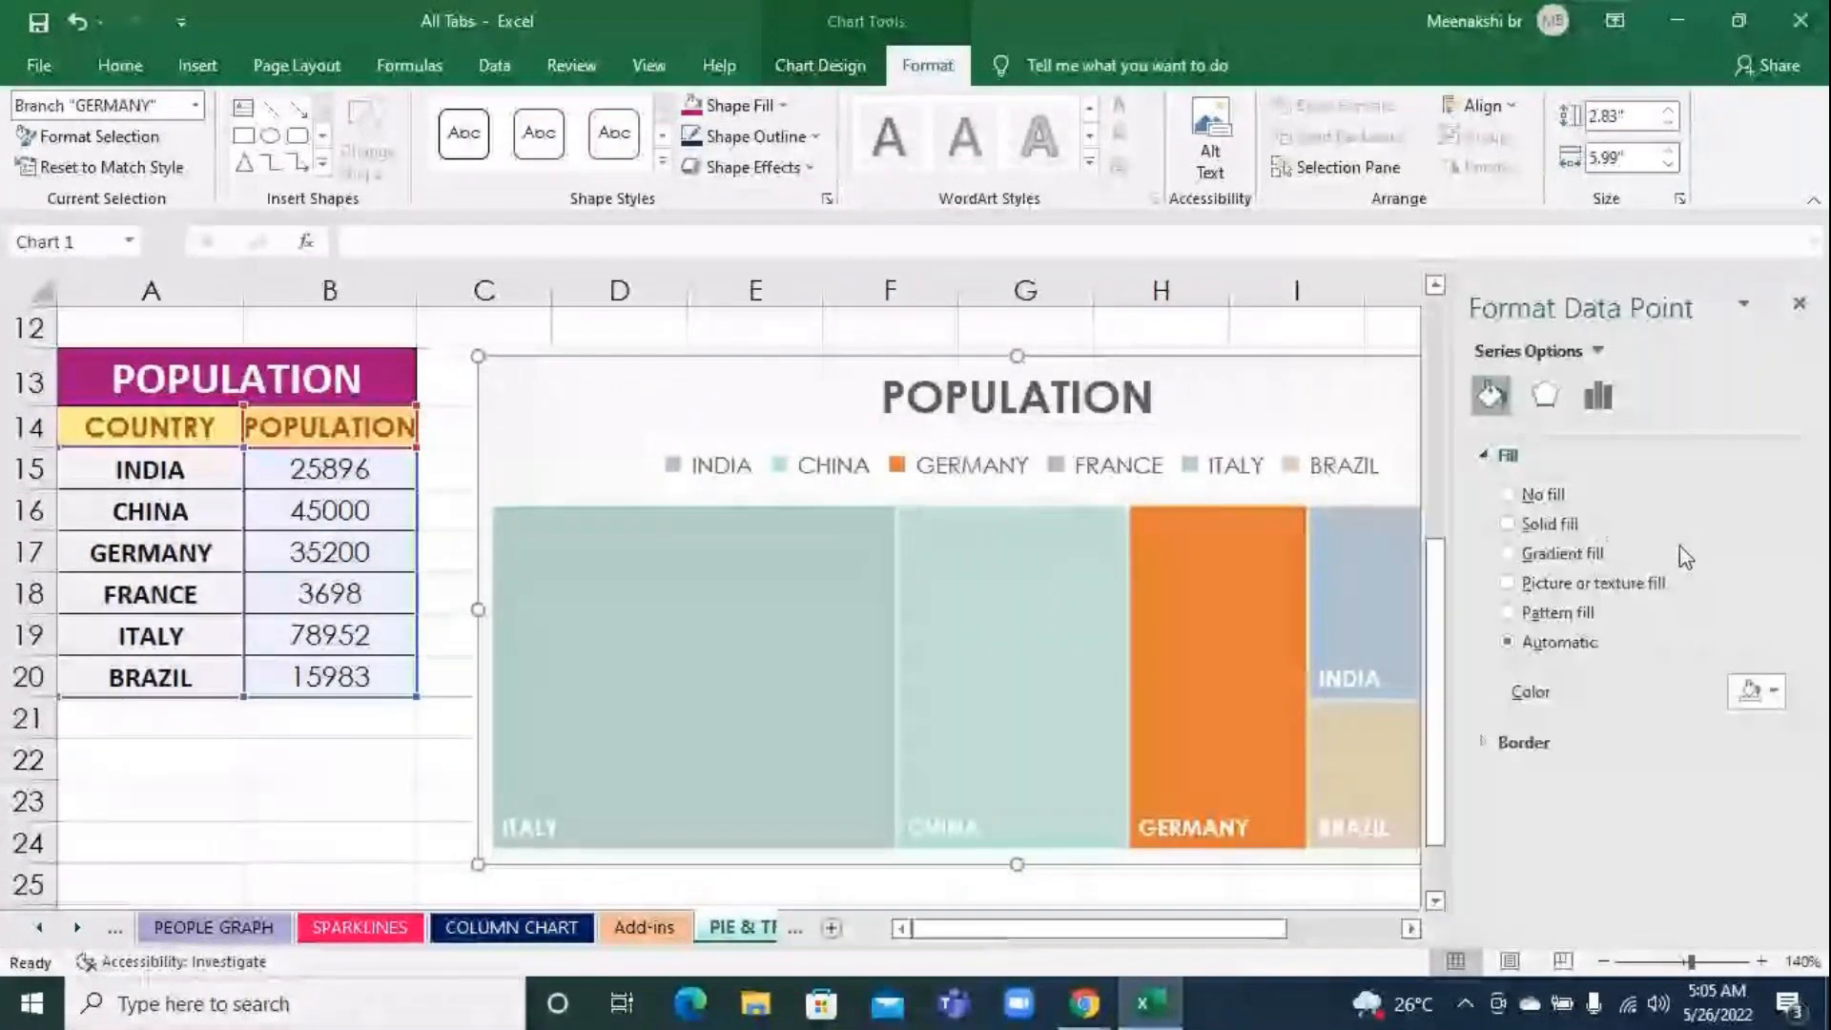
{"action": "left_click", "coordinate": [1561, 554]}
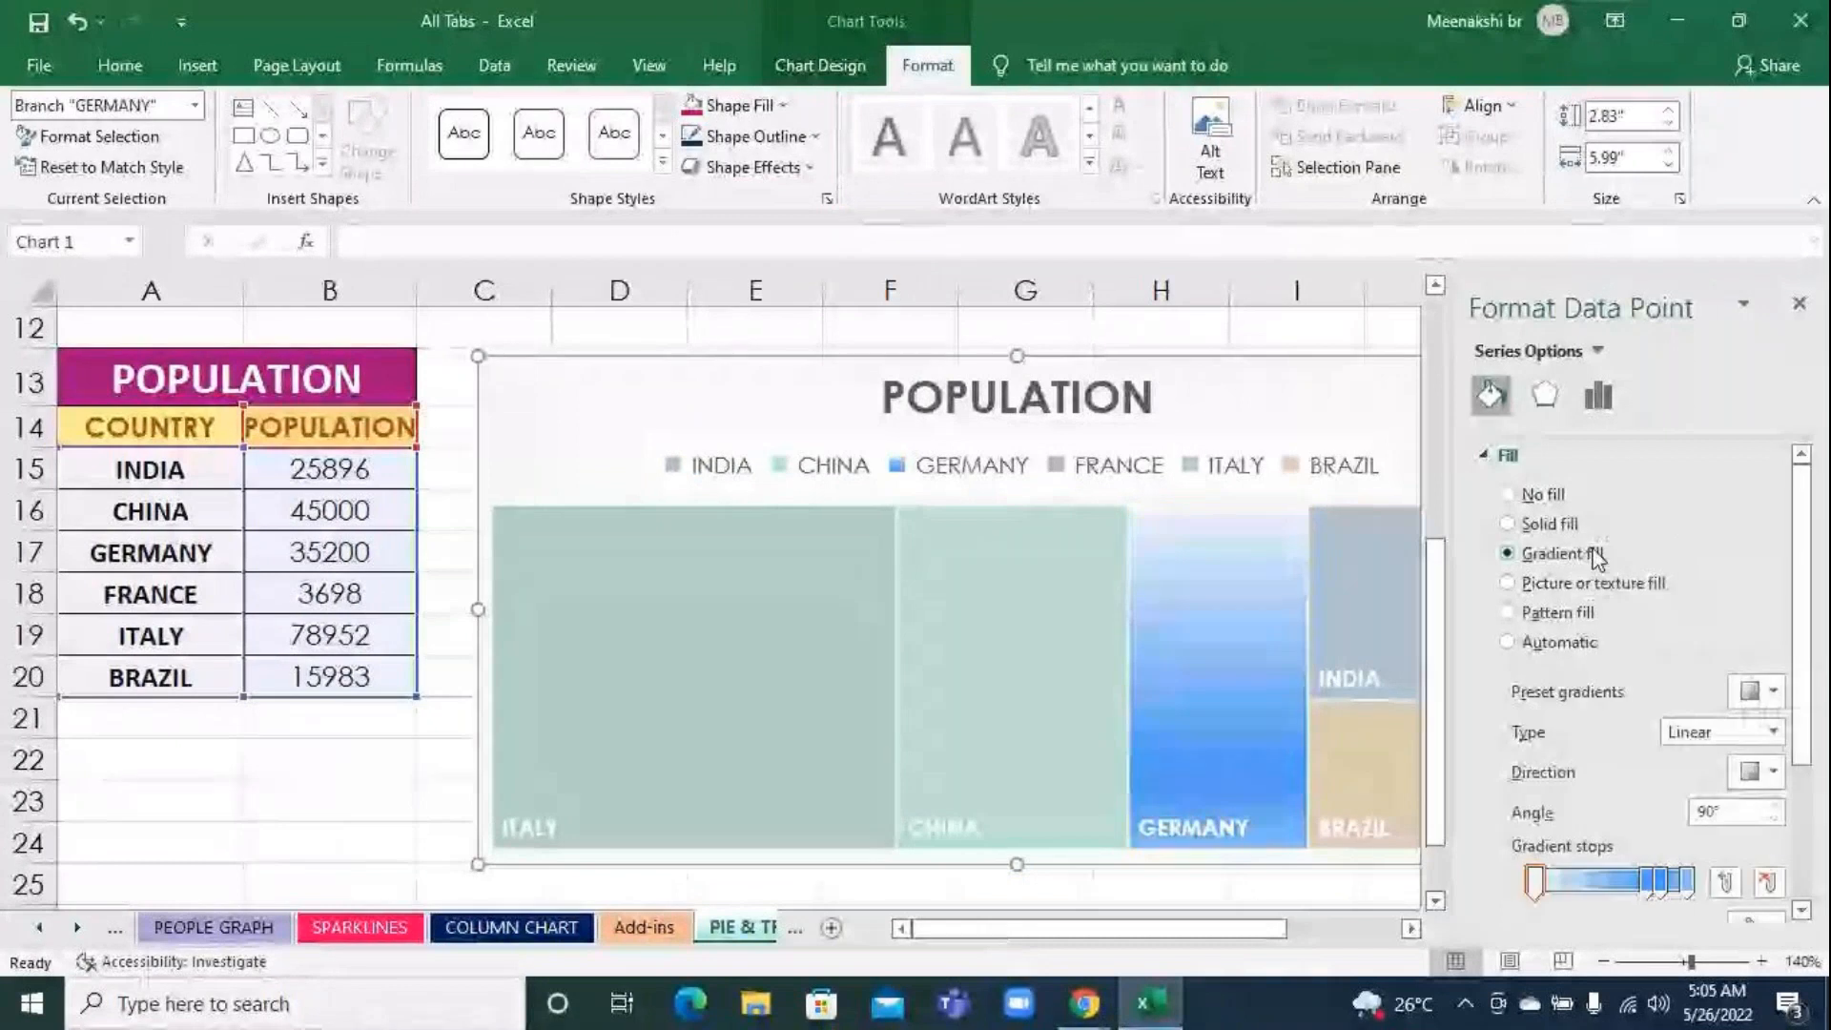
Colour the first gradient stop of the GERMANY block's fill pink
{"action": "scroll", "coordinate": [1814, 755], "scroll_direction": "down", "scroll_amount": 1}
{"action": "scroll", "coordinate": [1814, 755], "scroll_direction": "down", "scroll_amount": 2}
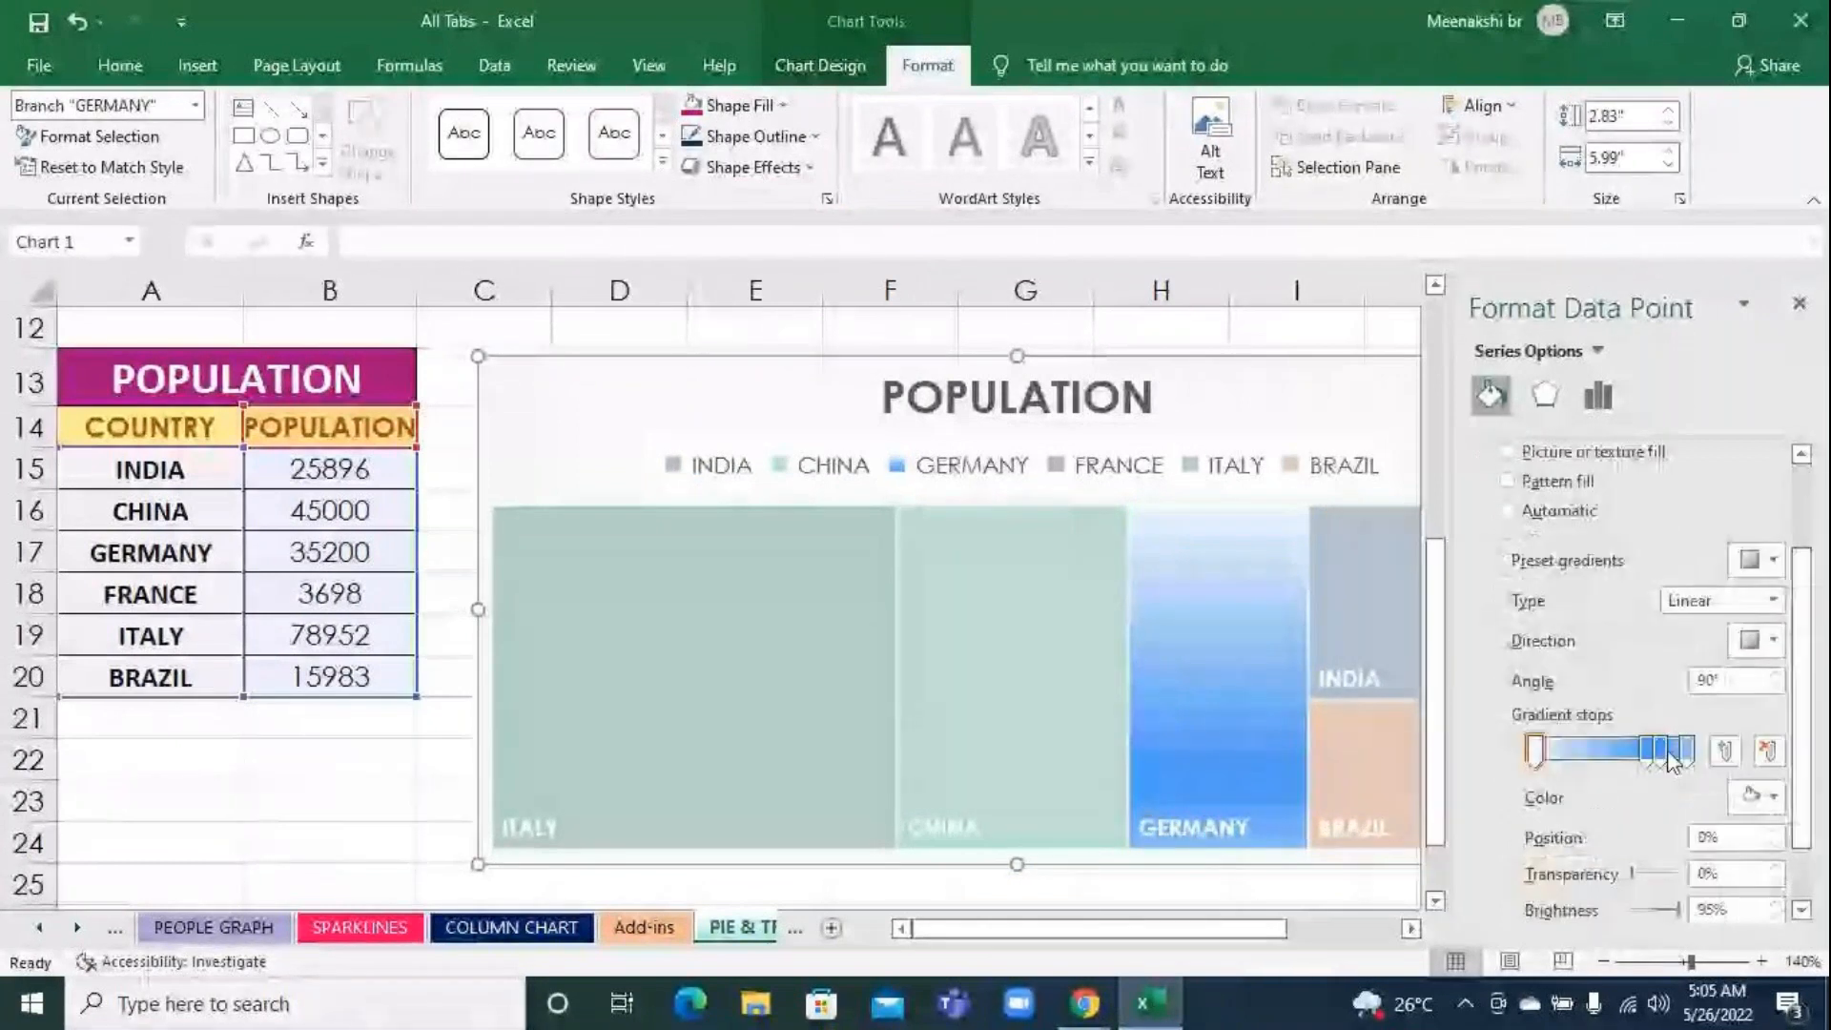
{"action": "left_click", "coordinate": [1540, 747]}
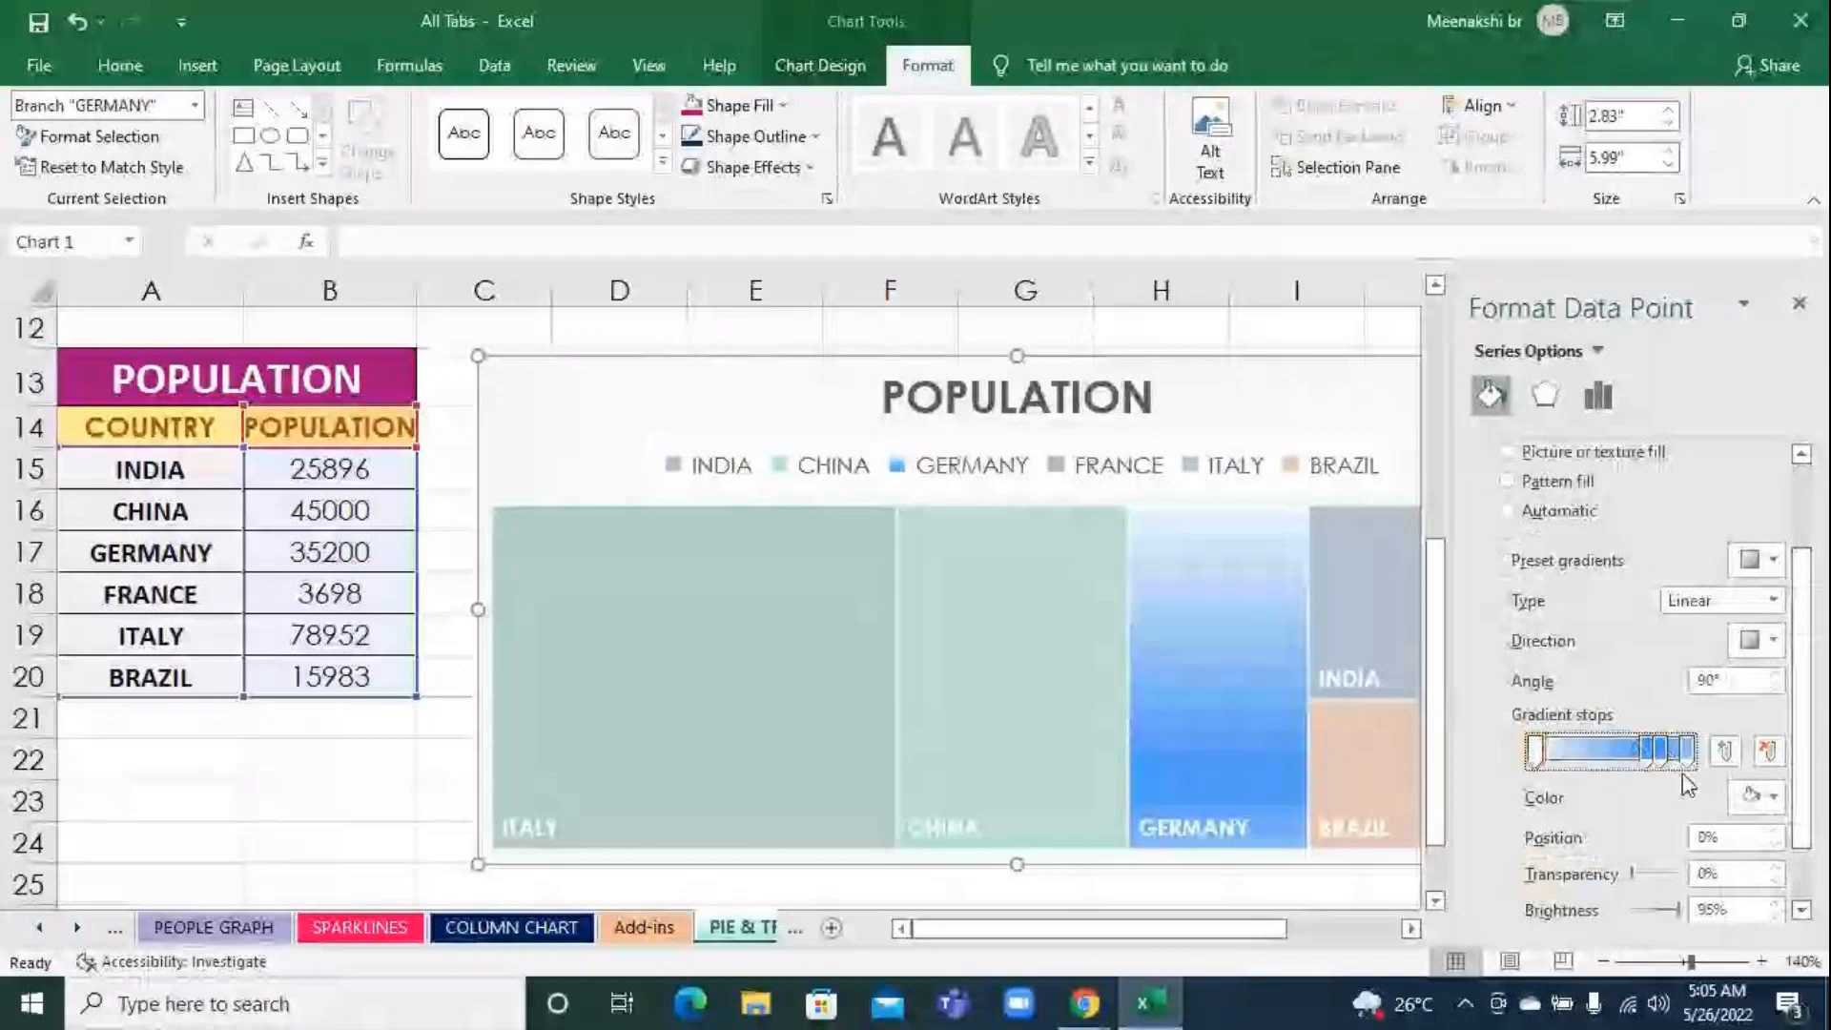
{"action": "left_click", "coordinate": [1759, 797]}
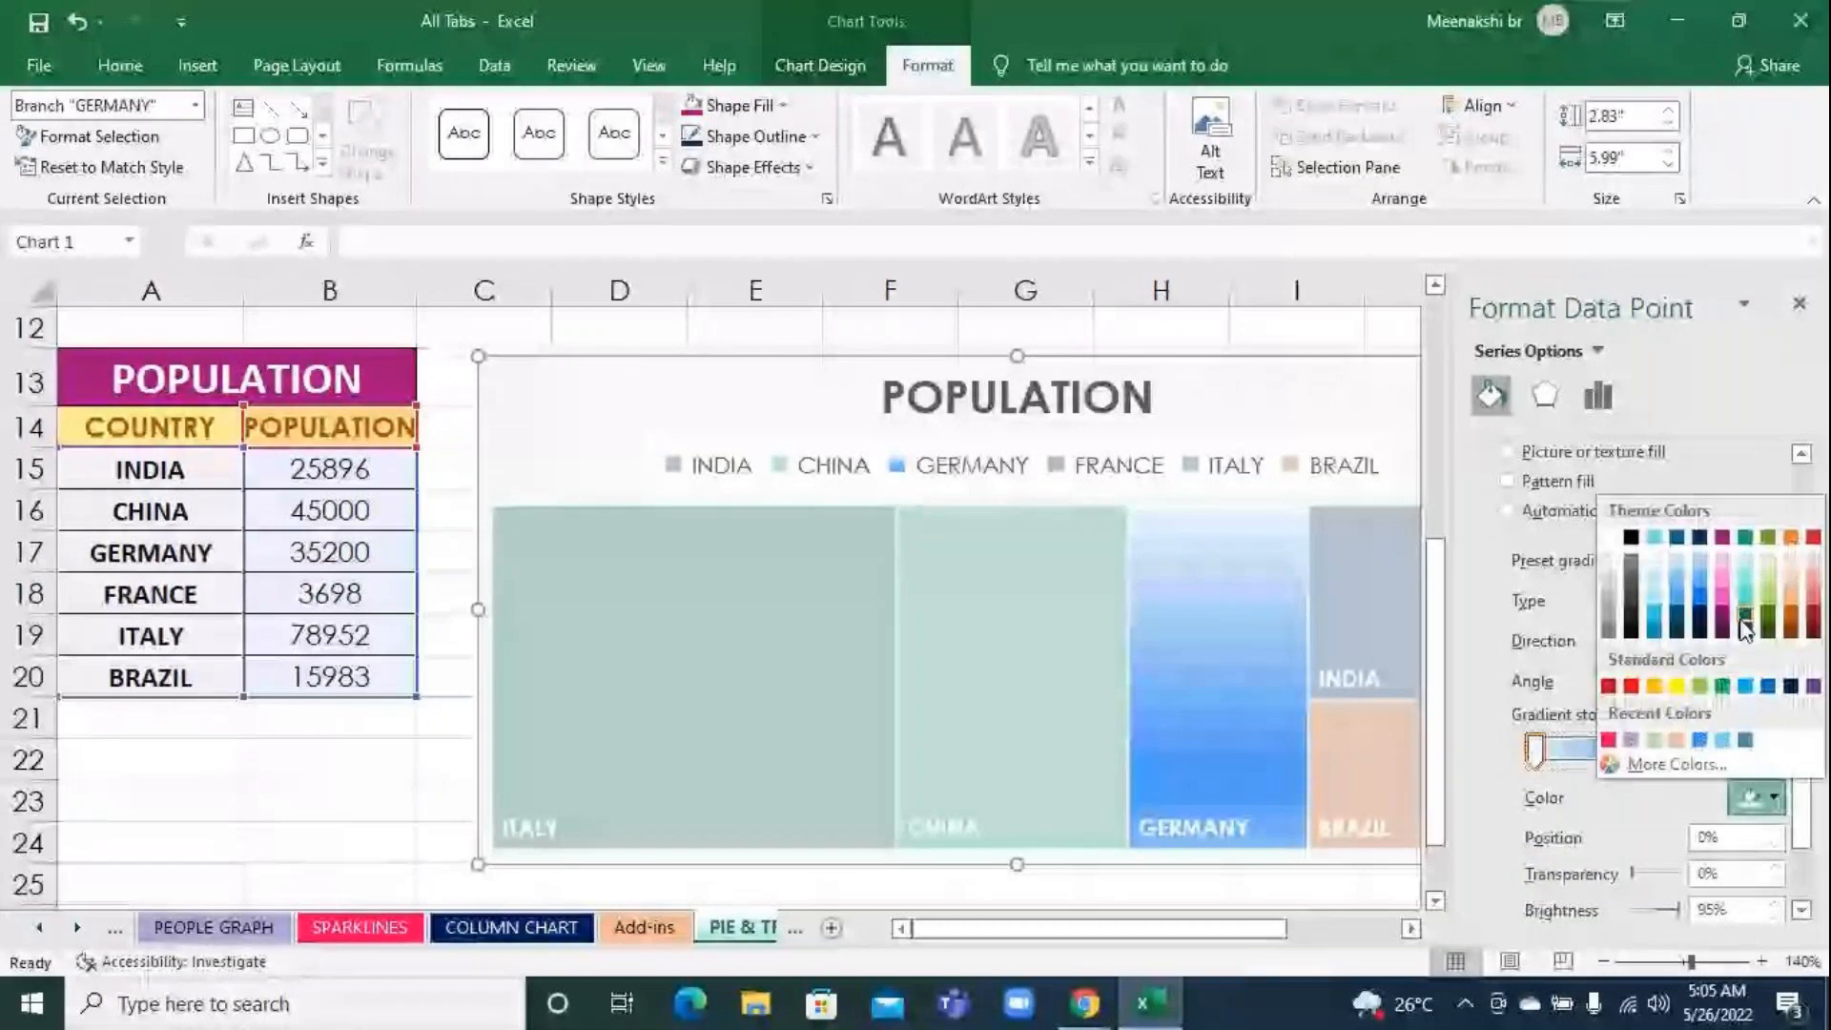
{"action": "left_click", "coordinate": [1724, 603]}
Move the second gradient stop of the GERMANY block's fill to 35% and colour it red
{"action": "left_click_drag", "start_coordinate": [1648, 749], "coordinate": [1589, 758]}
{"action": "left_click", "coordinate": [1759, 798]}
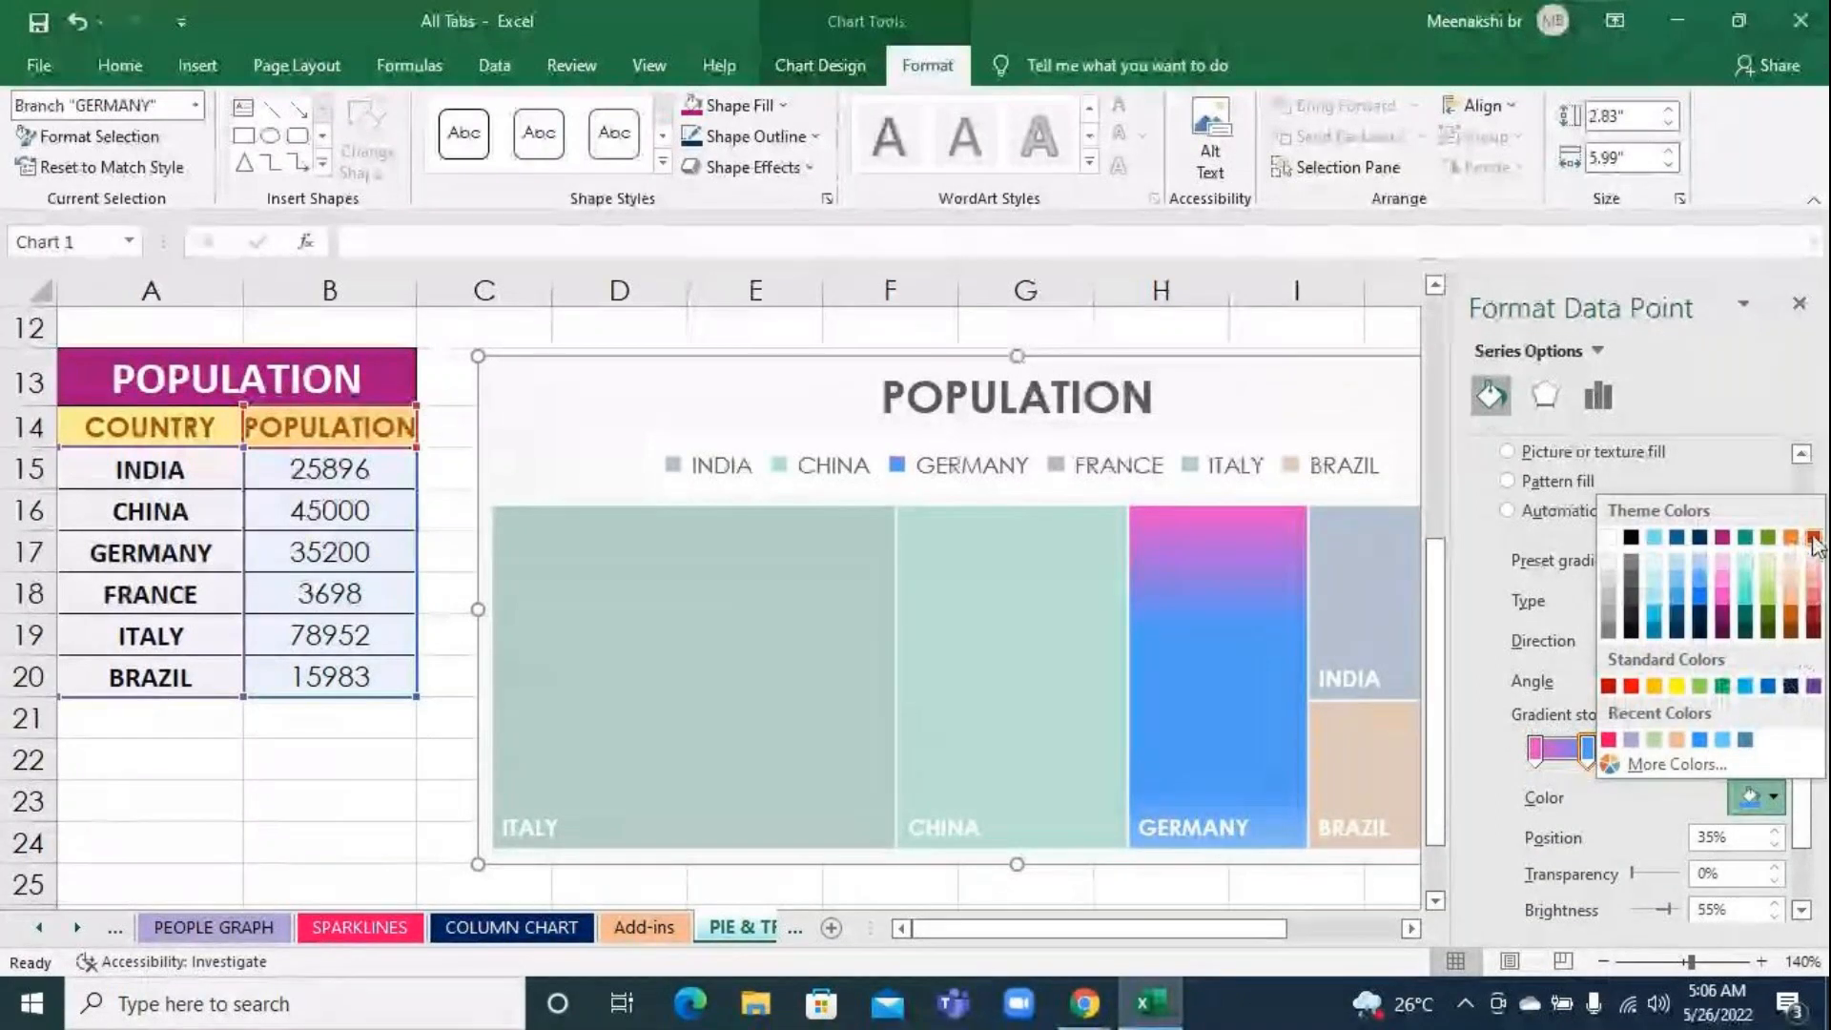
{"action": "left_click", "coordinate": [1631, 685]}
Colour the 100% gradient stop of the GERMANY block light orange and close the data point formatting options
{"action": "left_click", "coordinate": [1684, 751]}
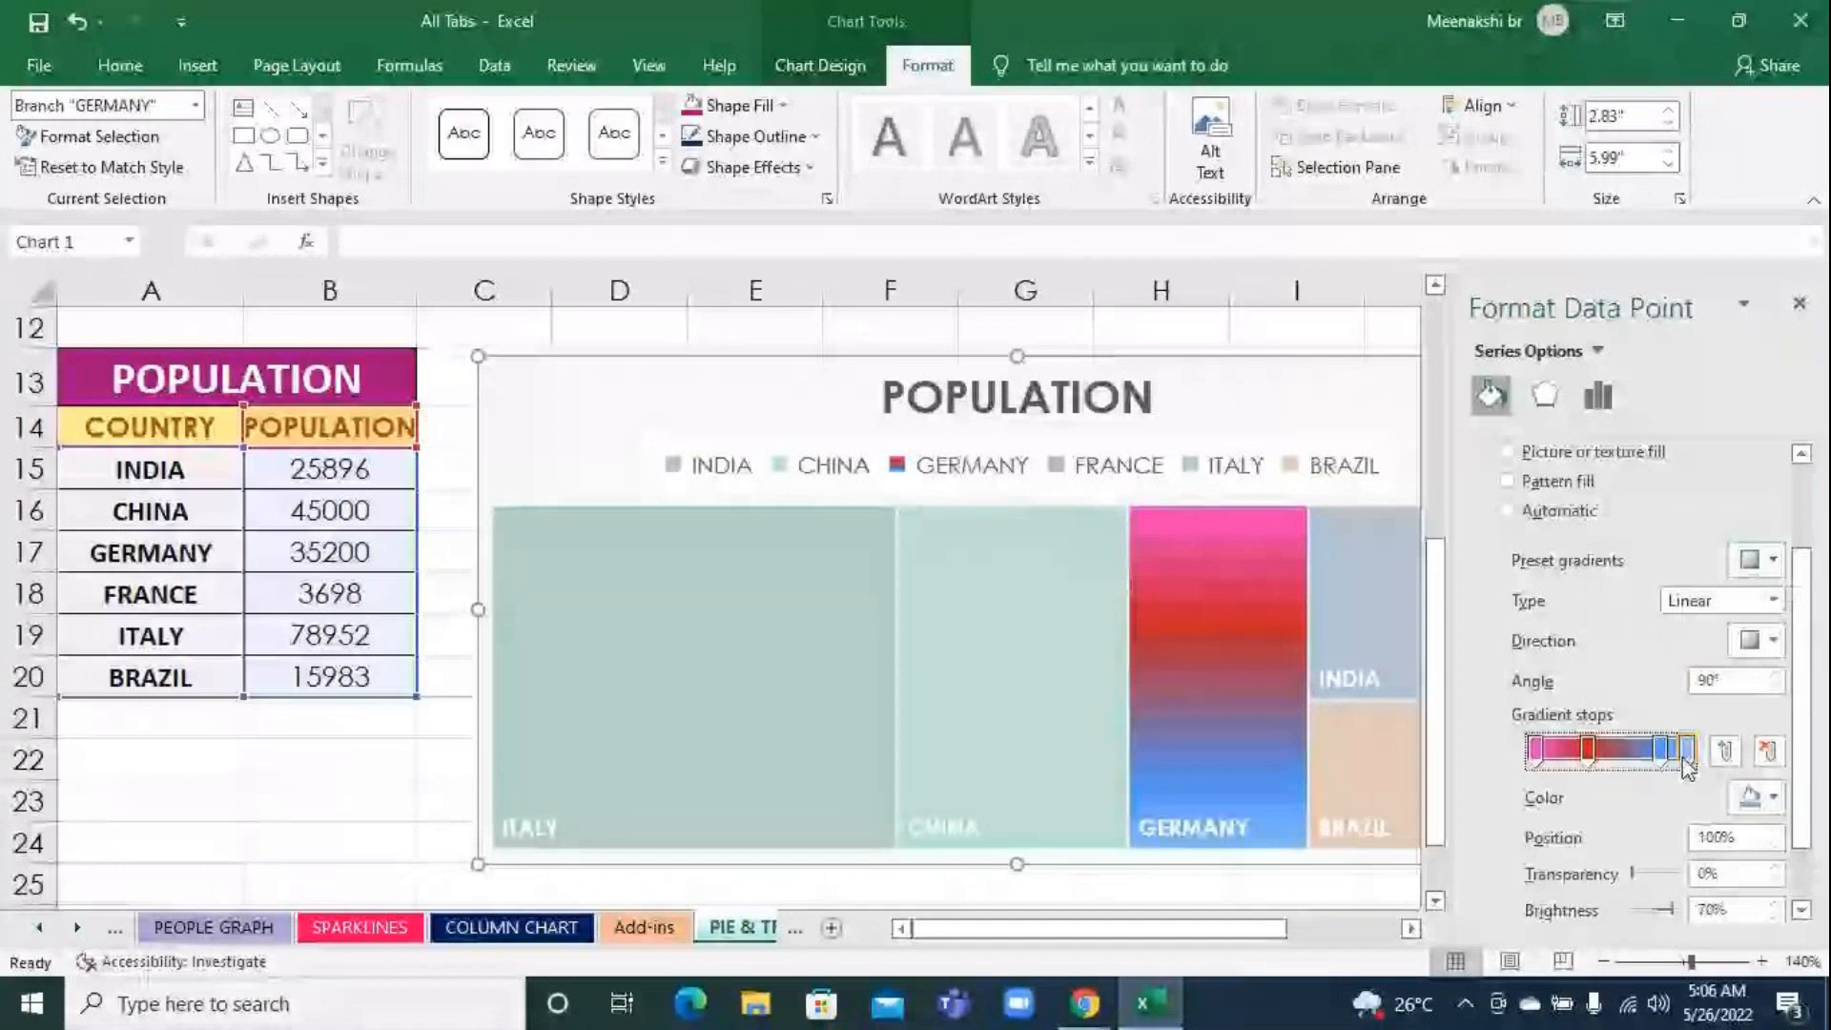
{"action": "left_click", "coordinate": [1769, 799]}
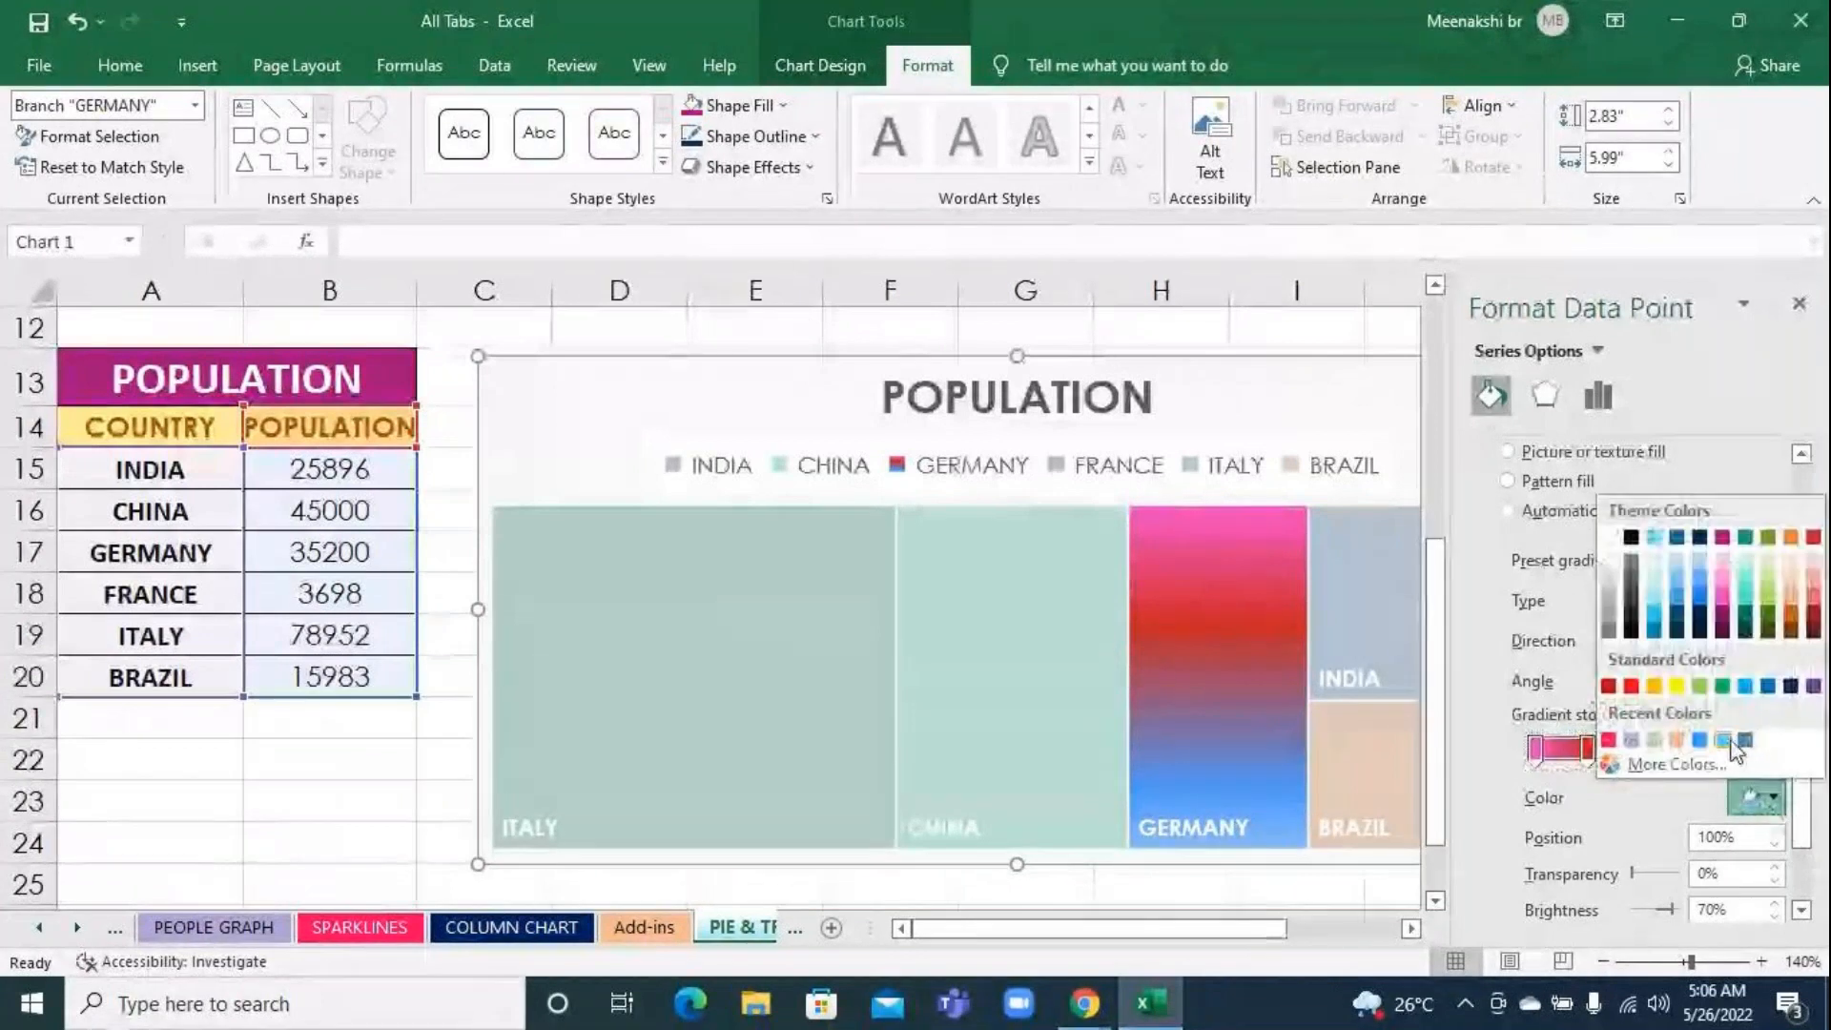
{"action": "left_click", "coordinate": [1677, 739]}
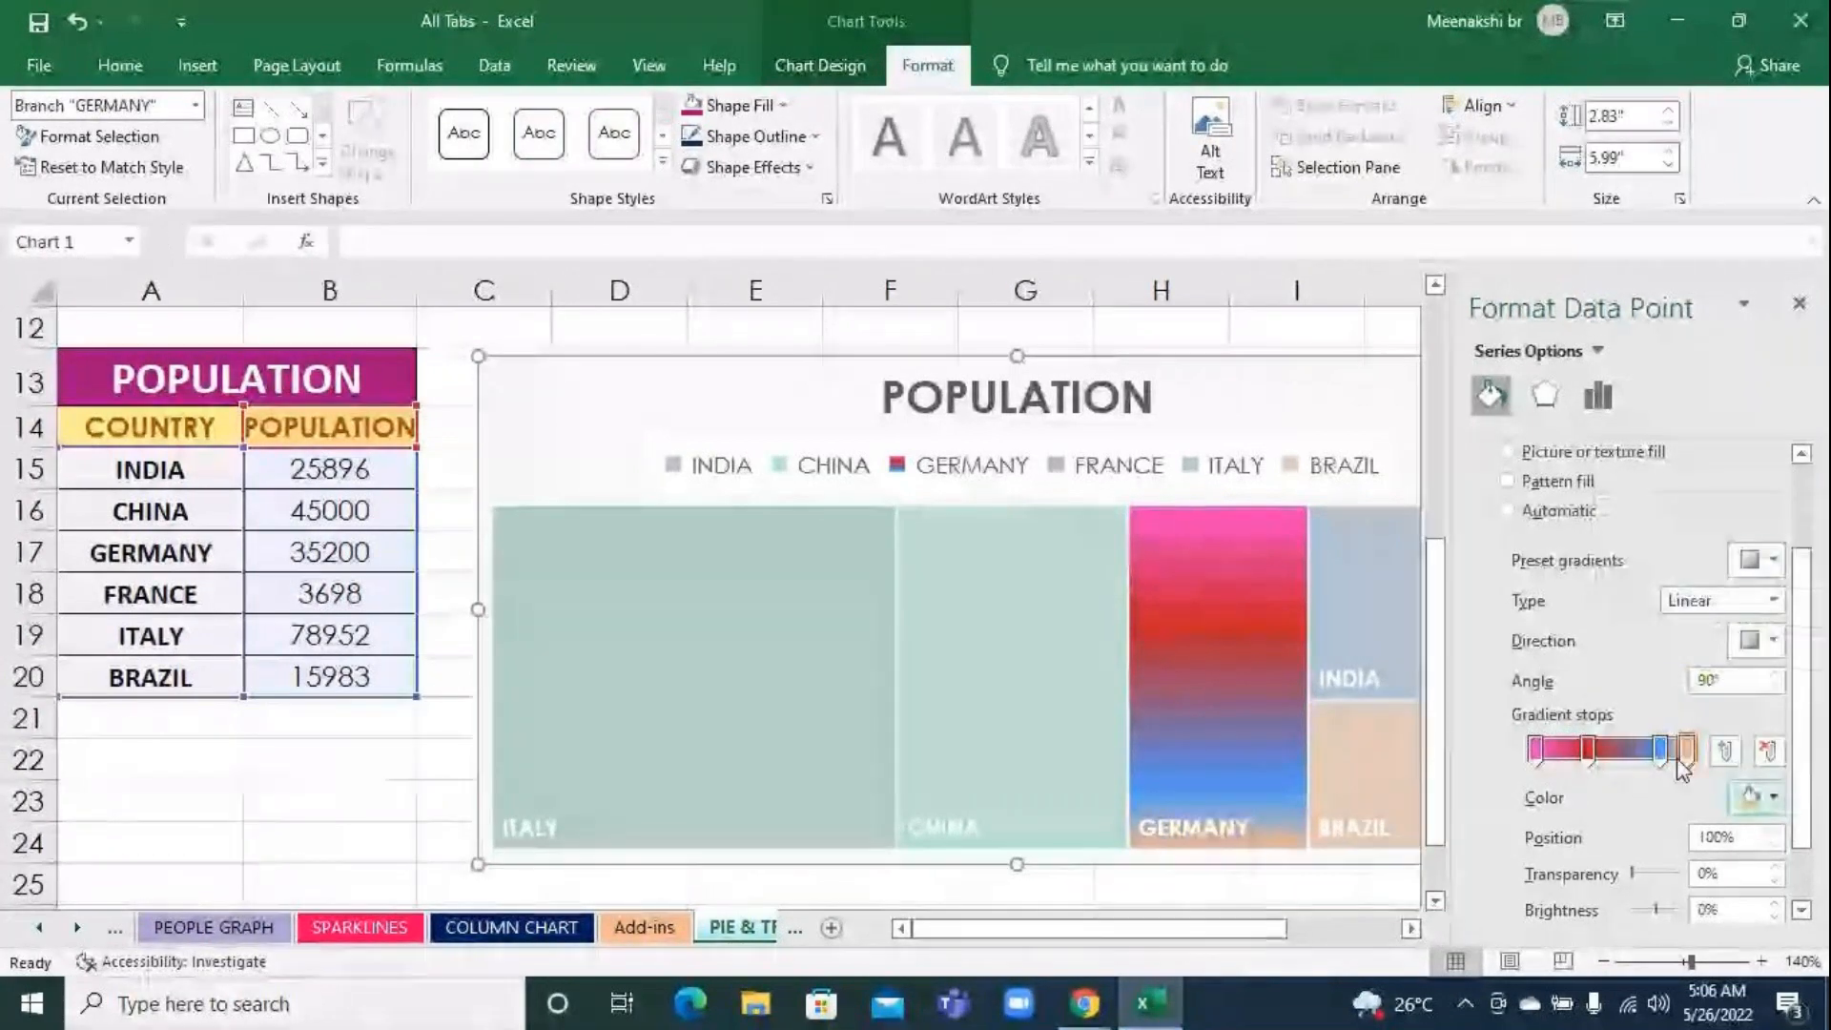
{"action": "left_click", "coordinate": [1800, 304]}
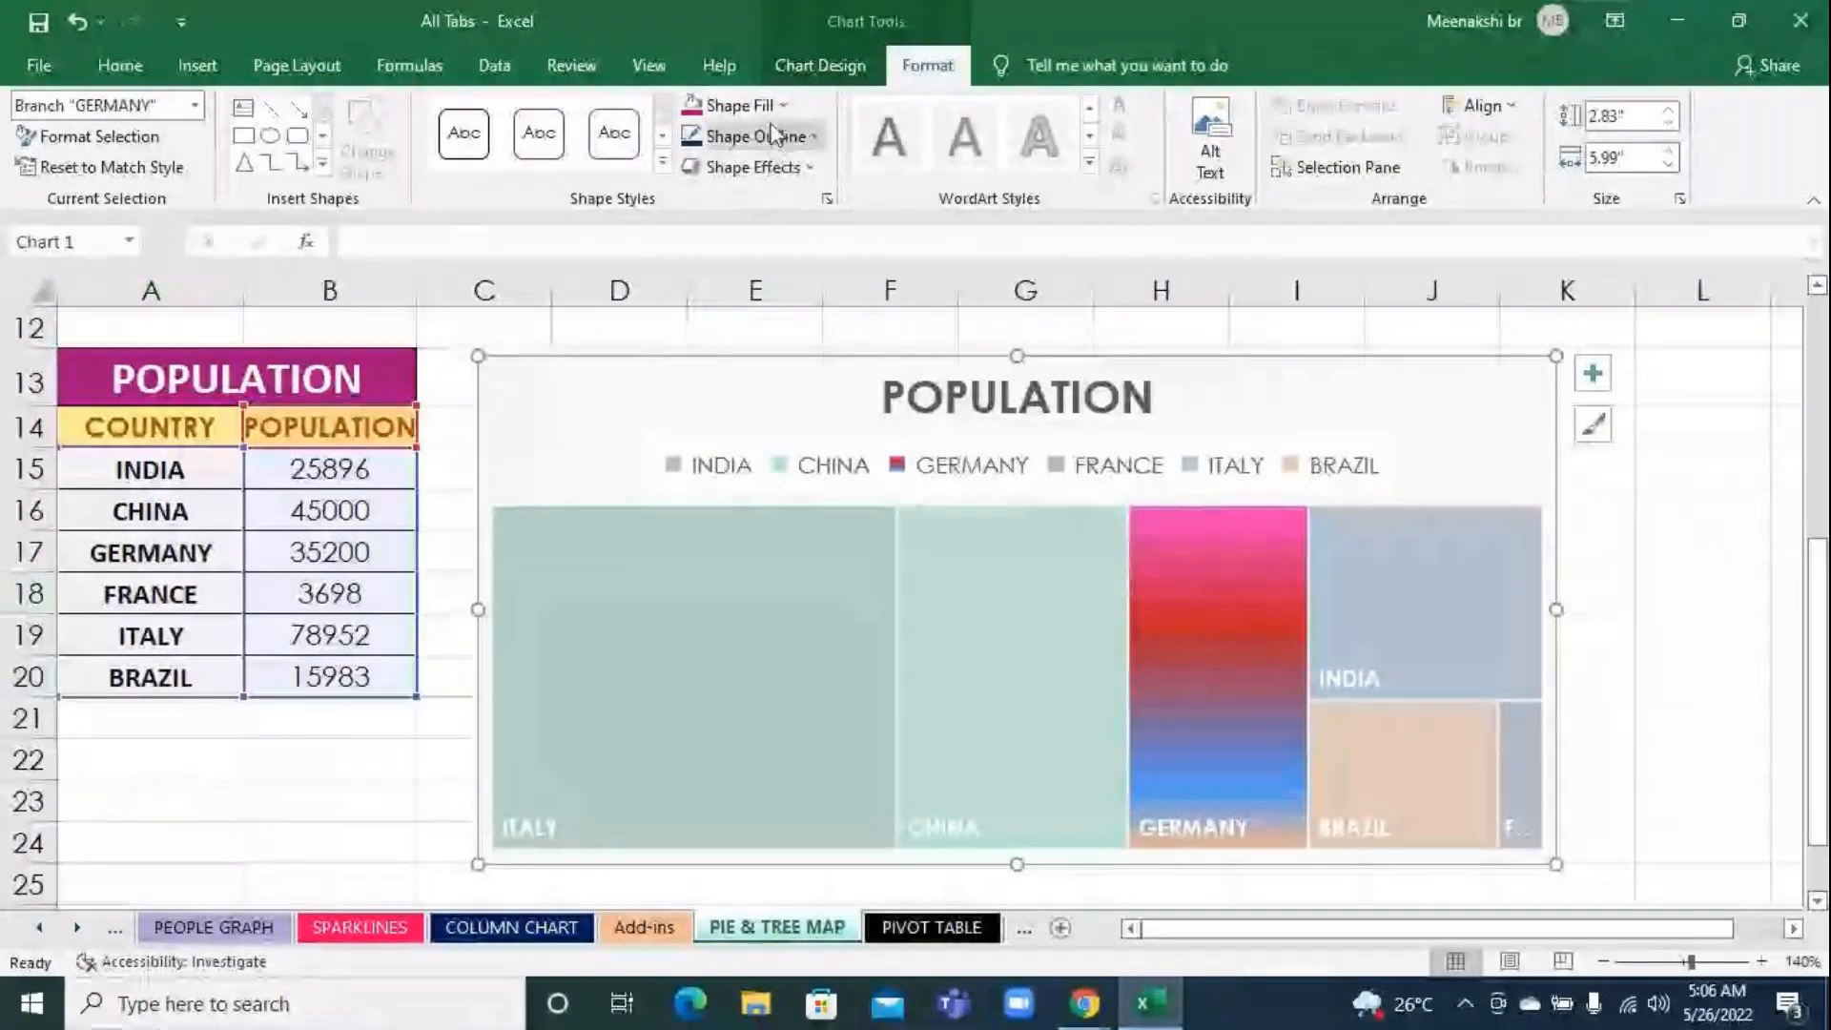
Apply a gradient variation spreading from the upper-left corner to the GERMANY block and deselect the chart
{"action": "left_click", "coordinate": [742, 106]}
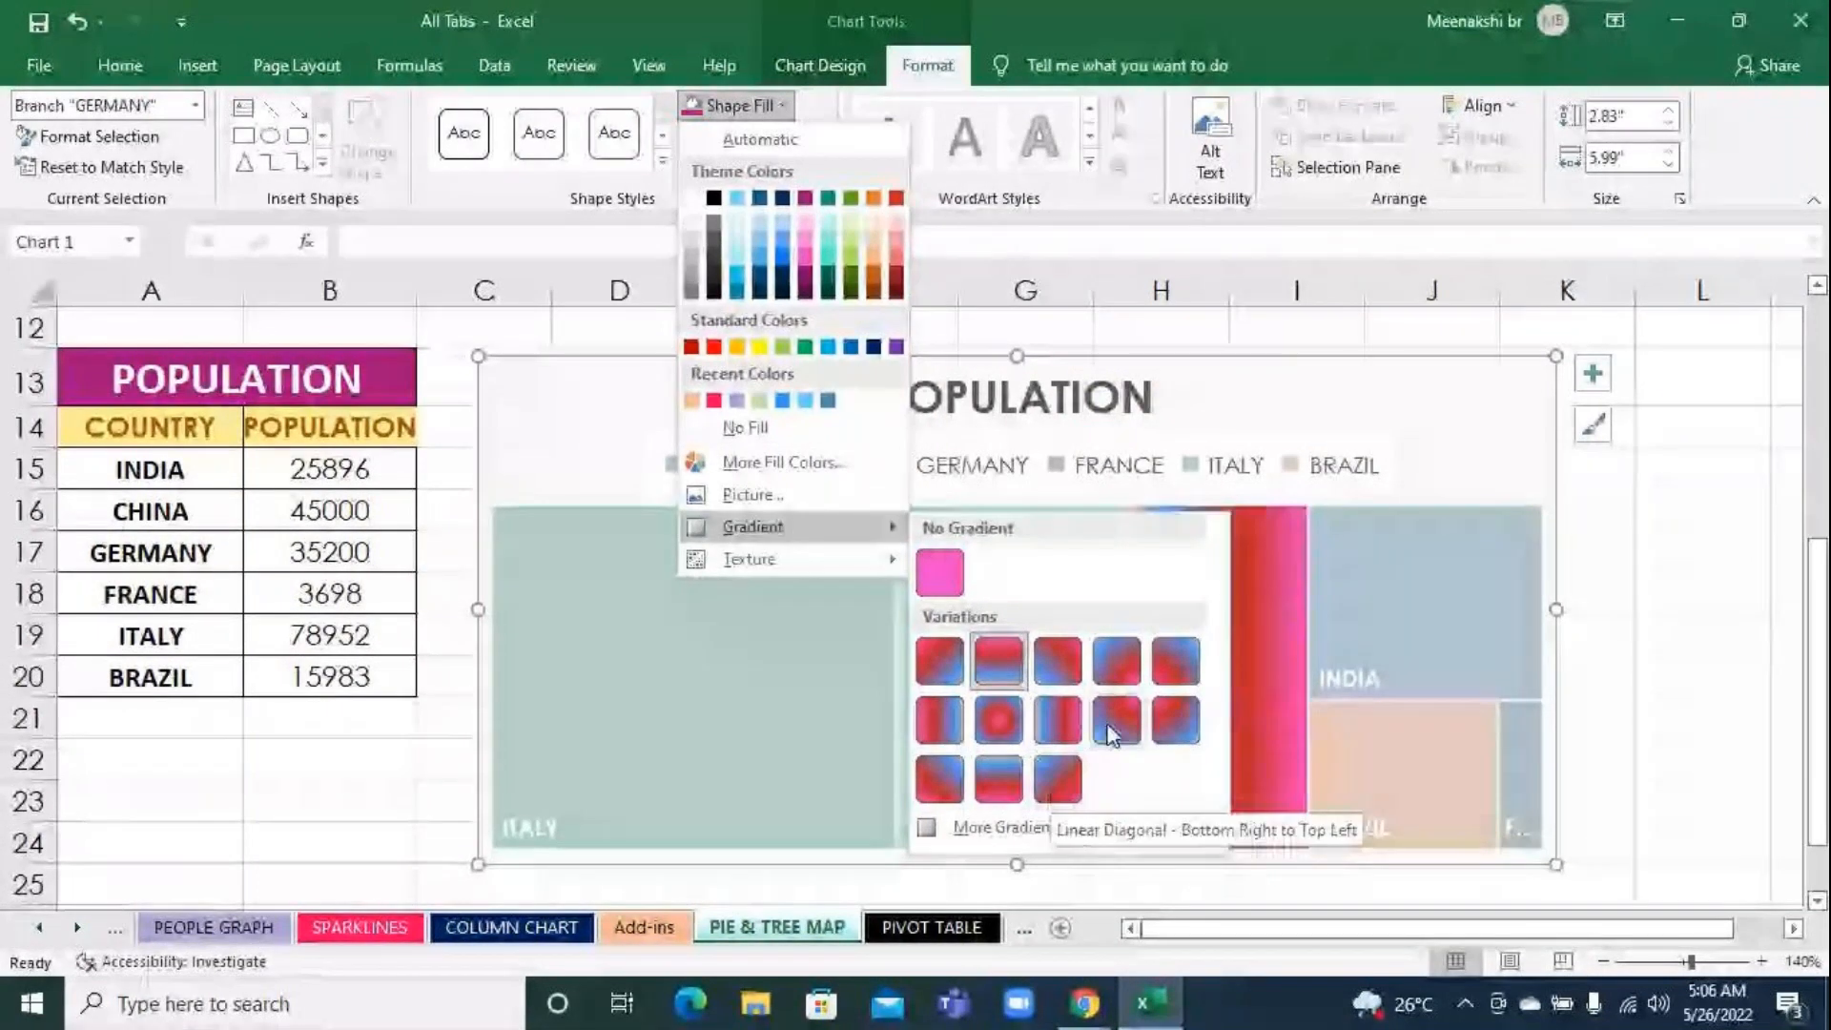
{"action": "left_click", "coordinate": [1169, 726]}
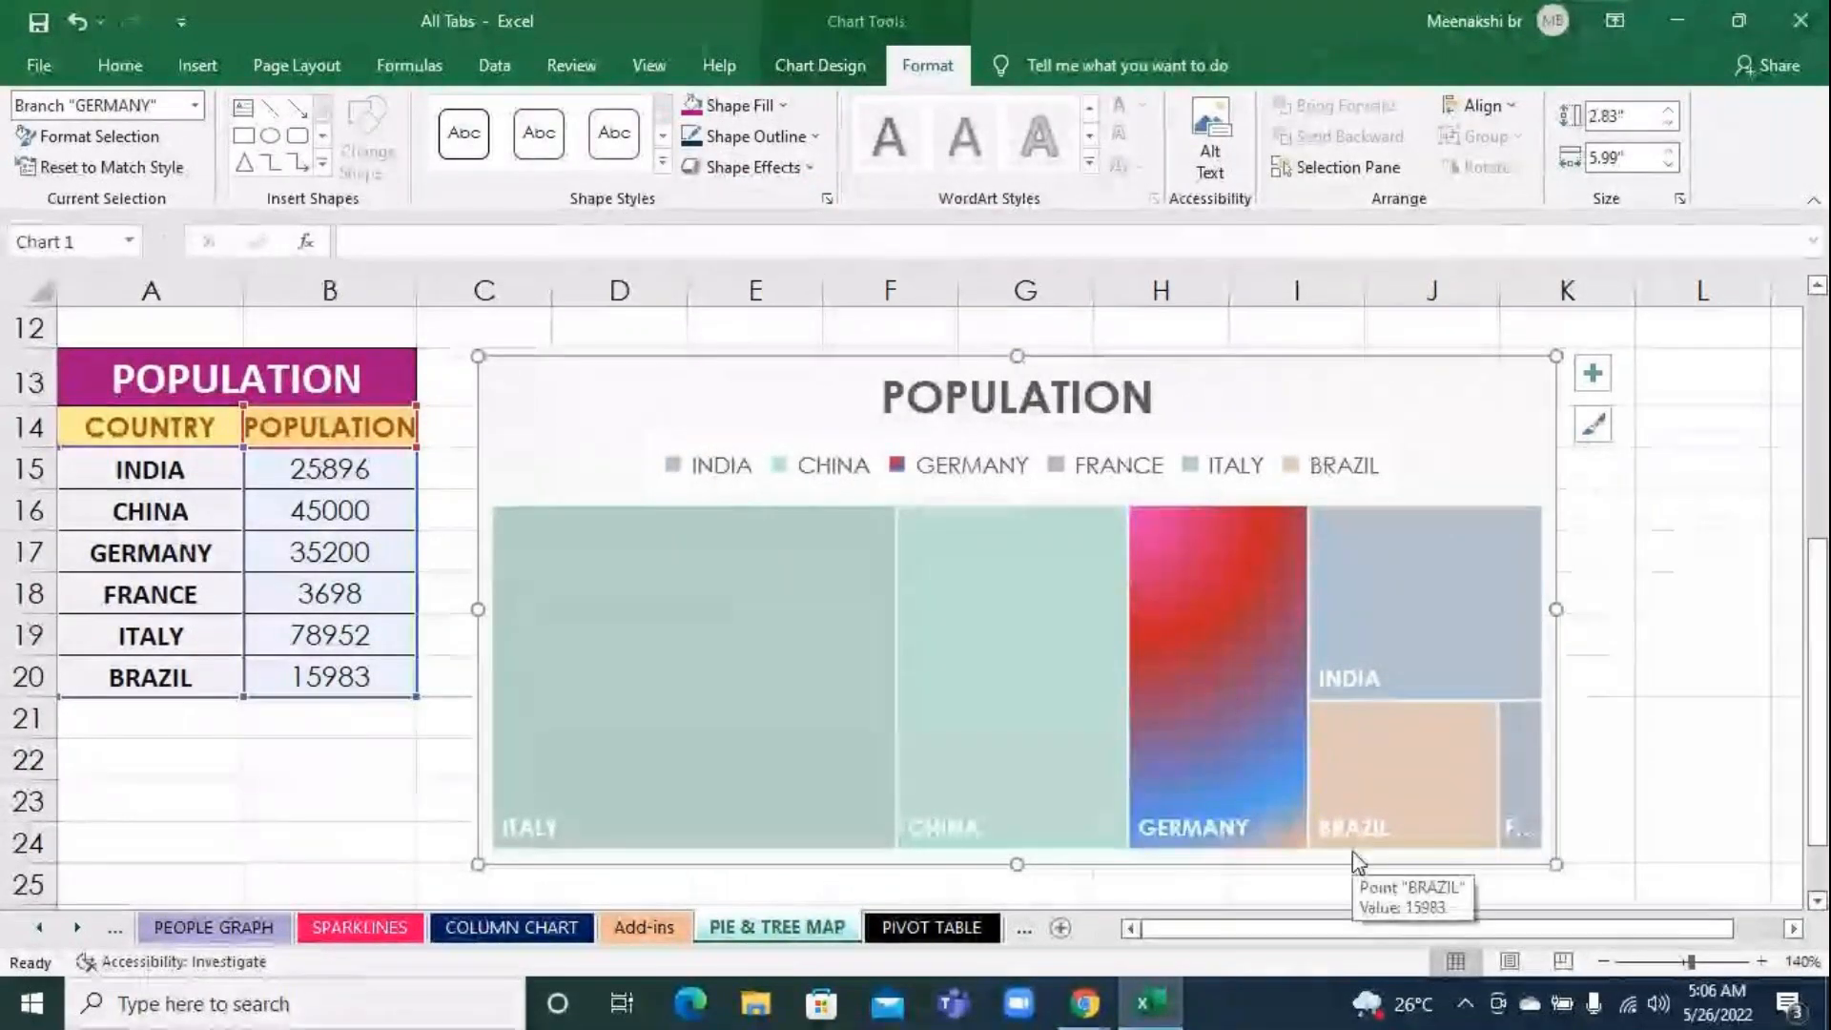
{"action": "left_click", "coordinate": [1649, 597]}
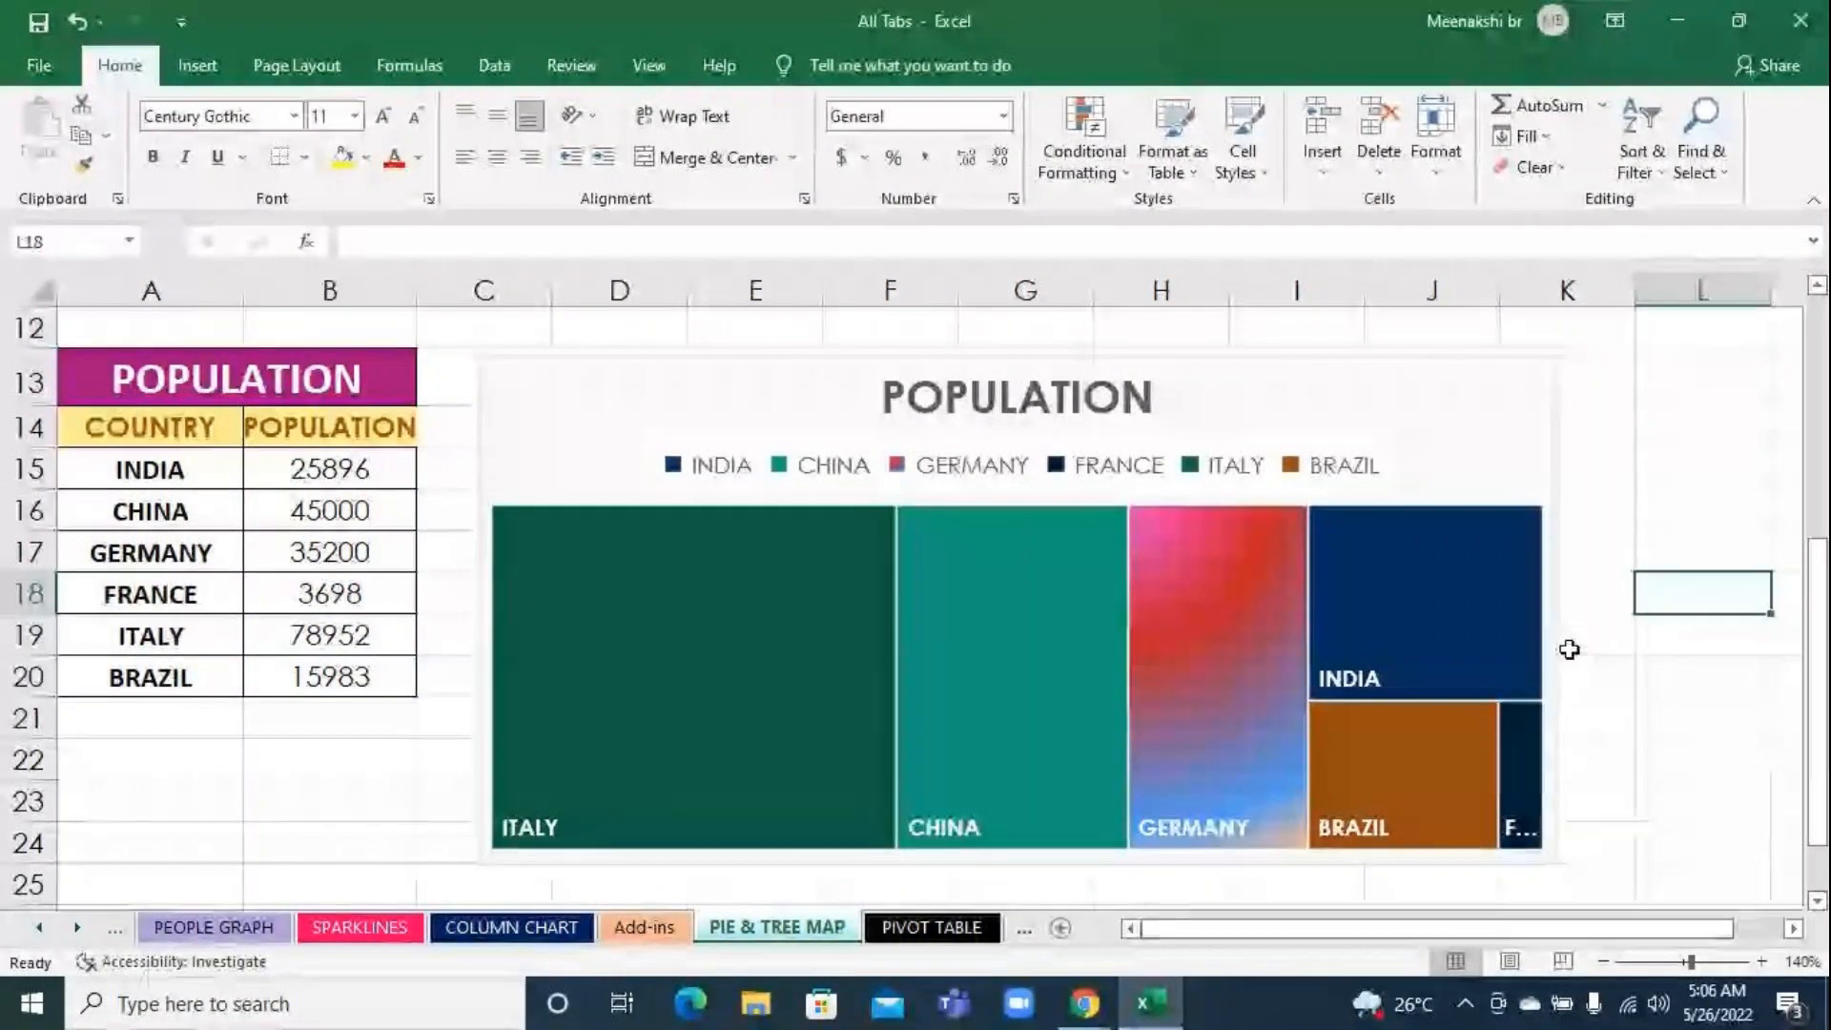
Fill only the treemap's GERMANY block with the brown marble texture and deselect the chart
{"action": "left_click", "coordinate": [1204, 603]}
{"action": "left_click", "coordinate": [1204, 604]}
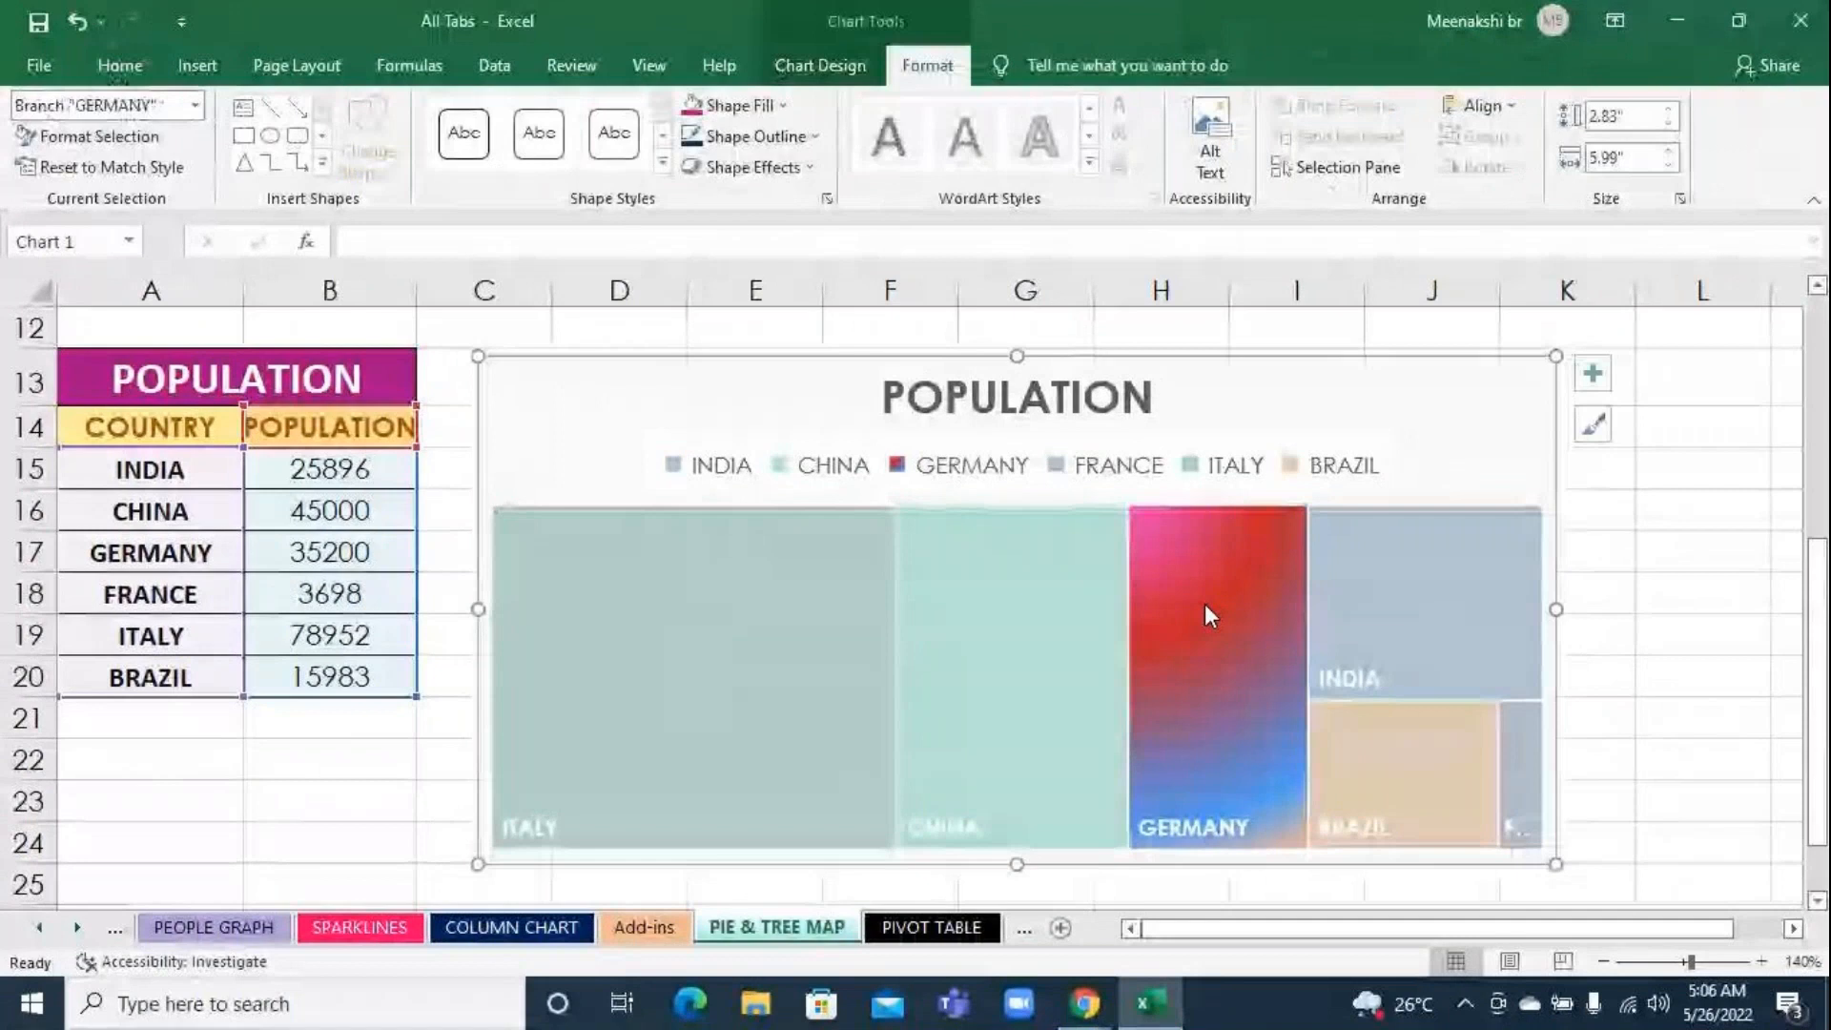
{"action": "left_click", "coordinate": [781, 106]}
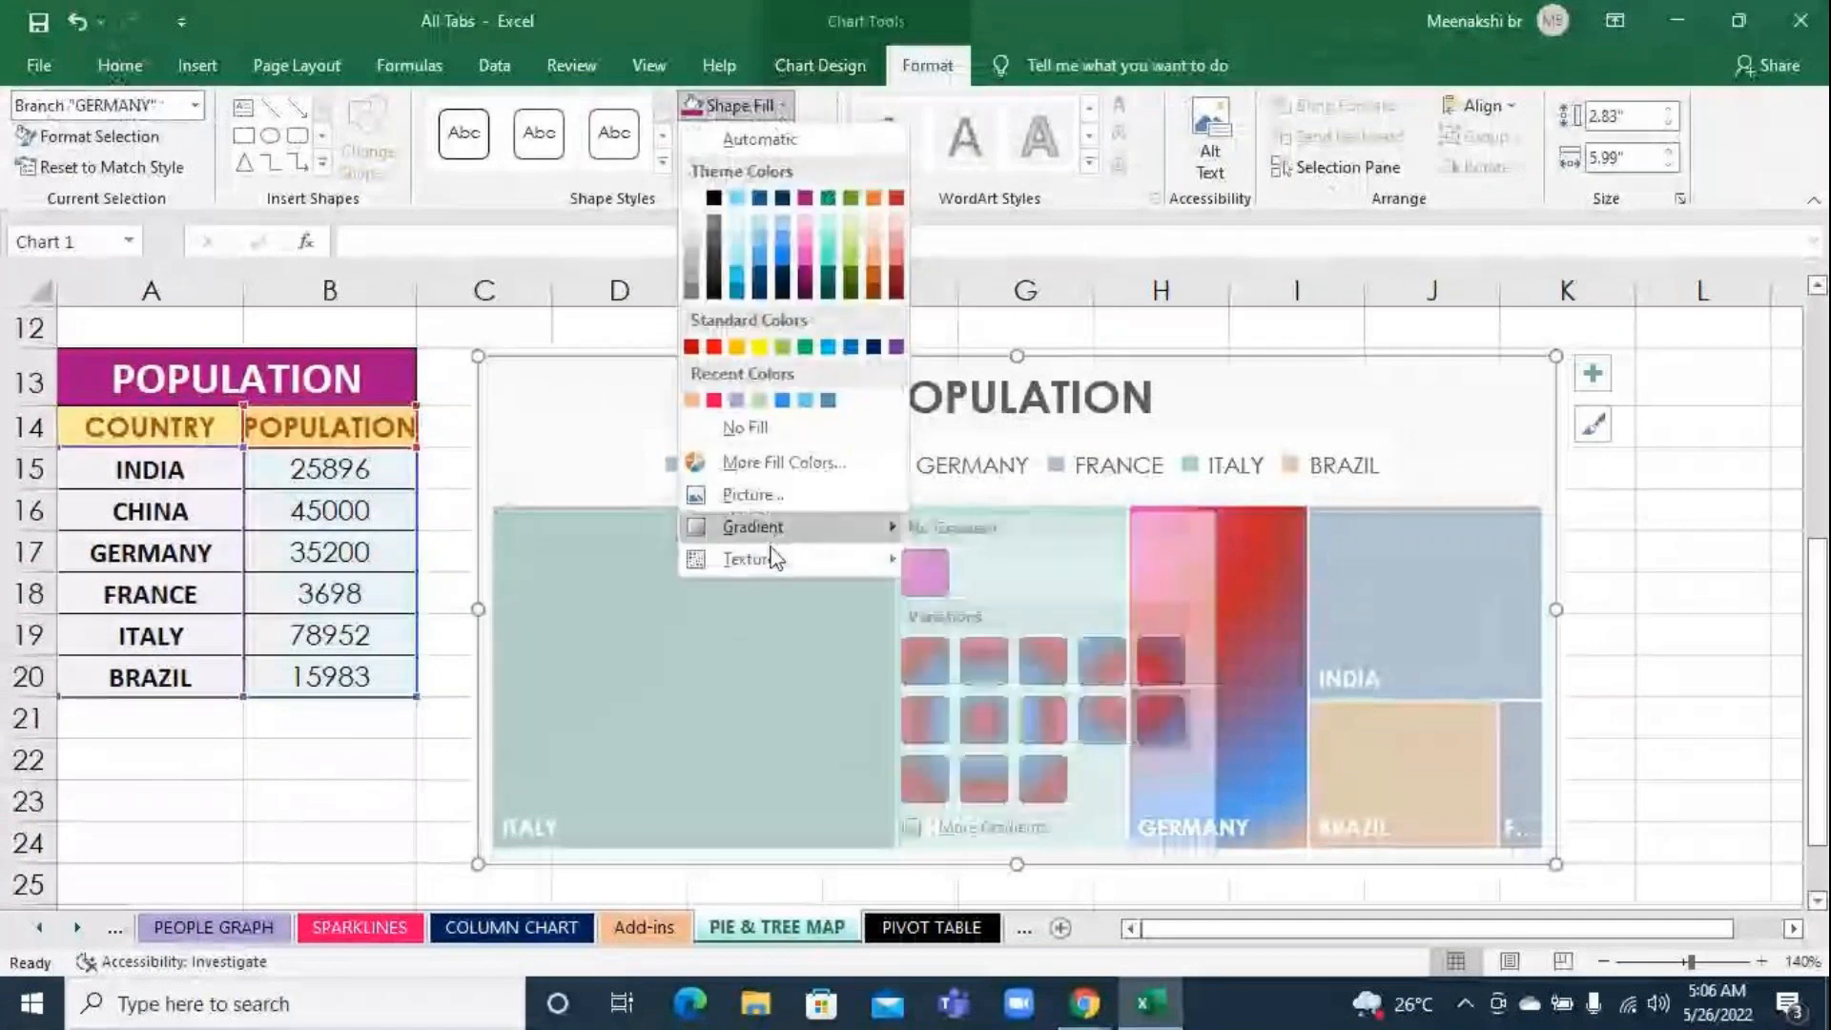
{"action": "mouse_move", "coordinate": [773, 567]}
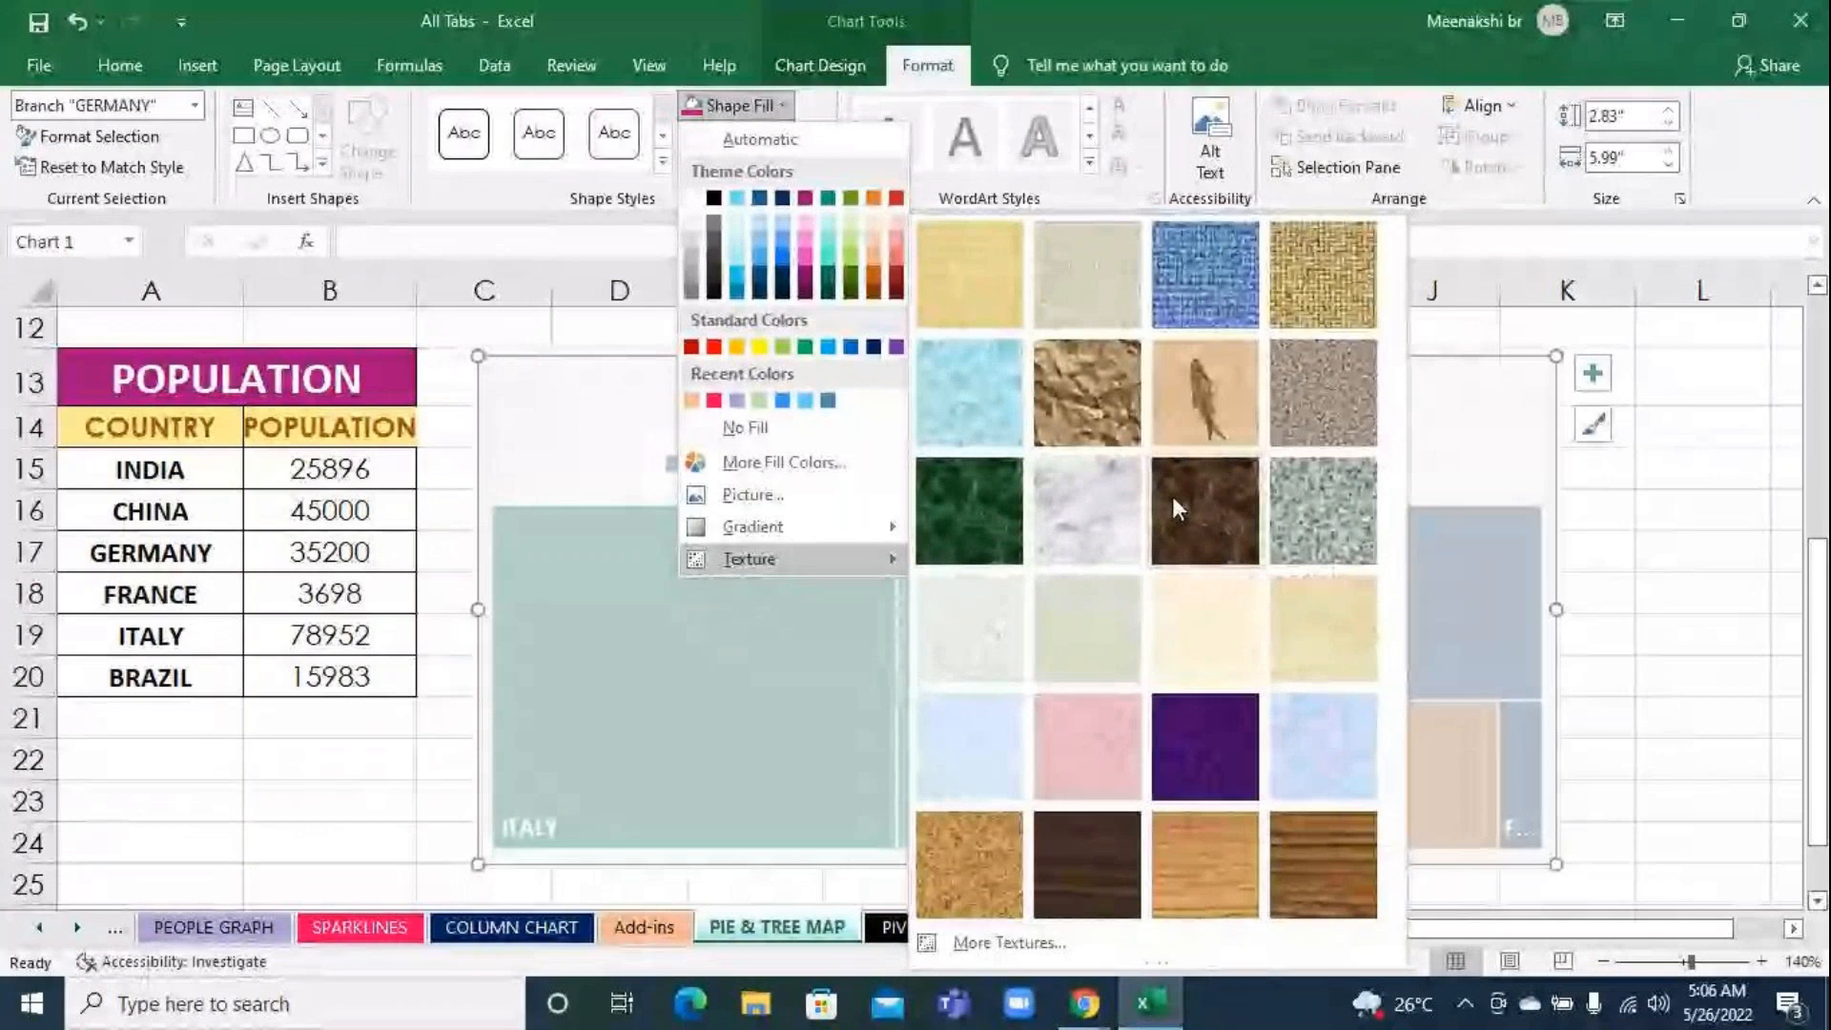
{"action": "left_click", "coordinate": [1216, 519]}
{"action": "left_click", "coordinate": [1686, 641]}
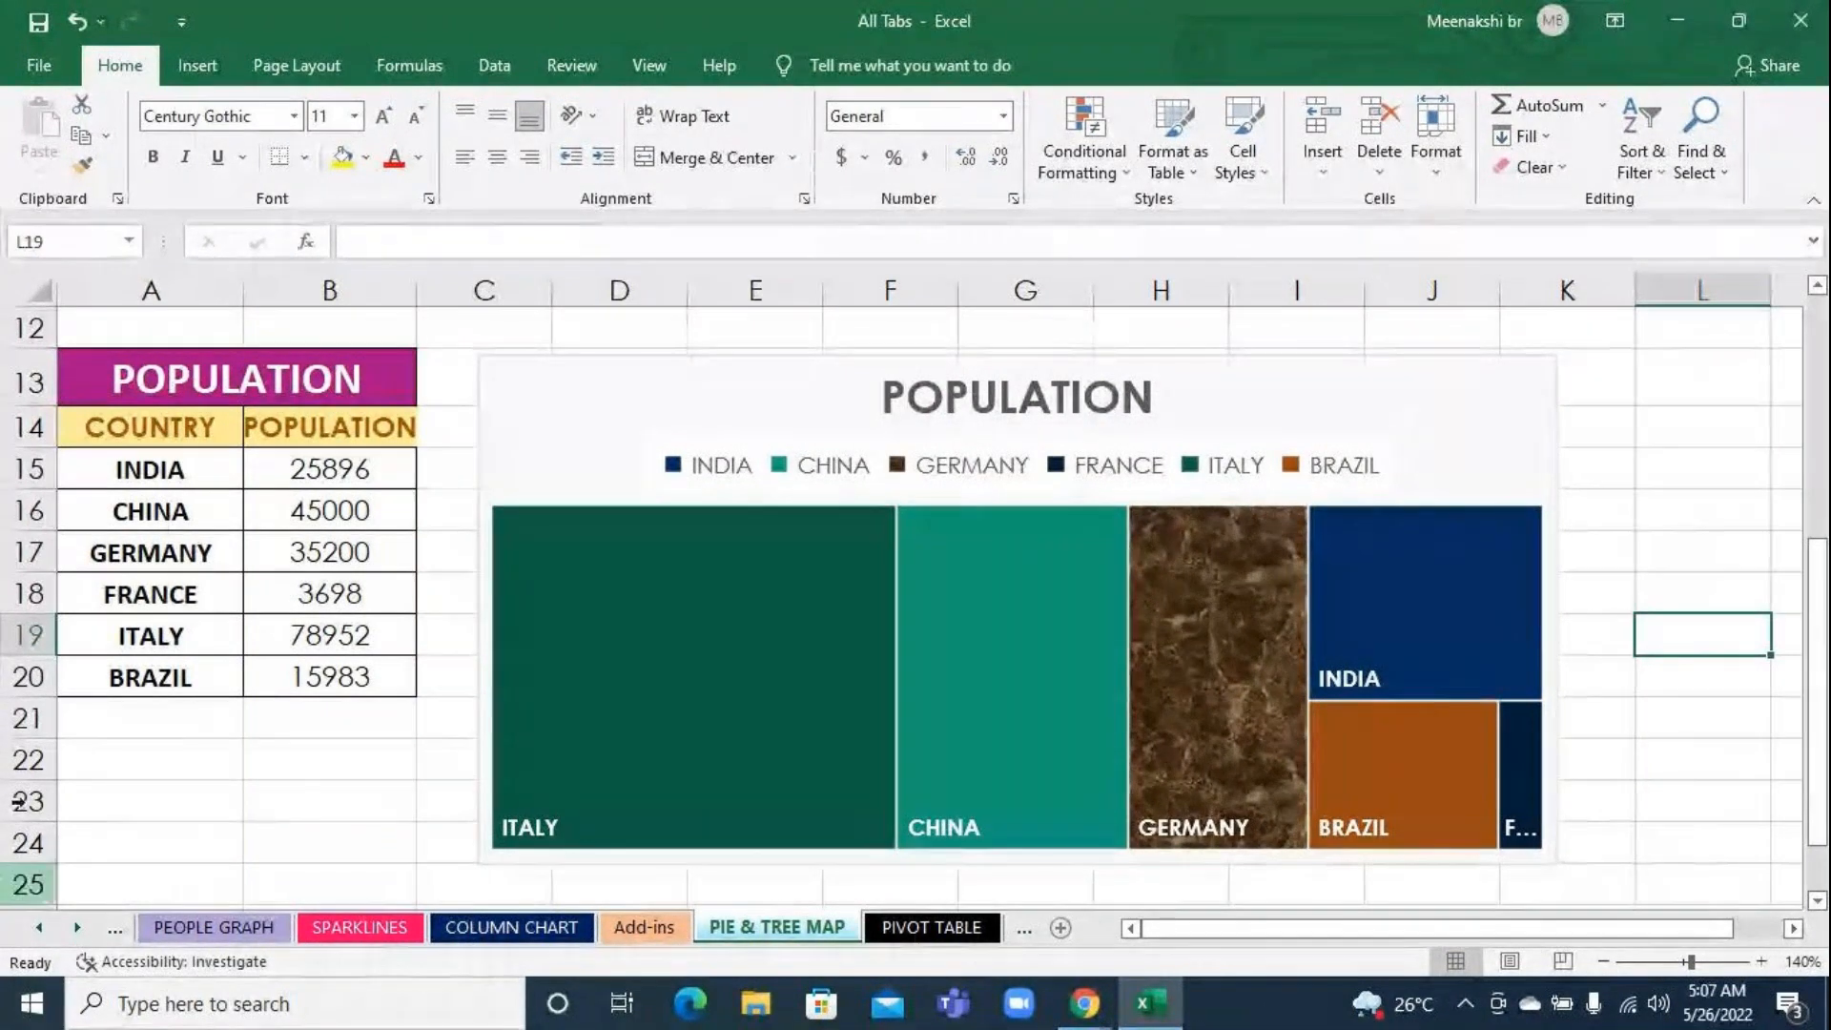
Select the treemap's series, switch to Chrome and search Google Images for italy flag in a new tab
{"action": "left_click", "coordinate": [701, 732]}
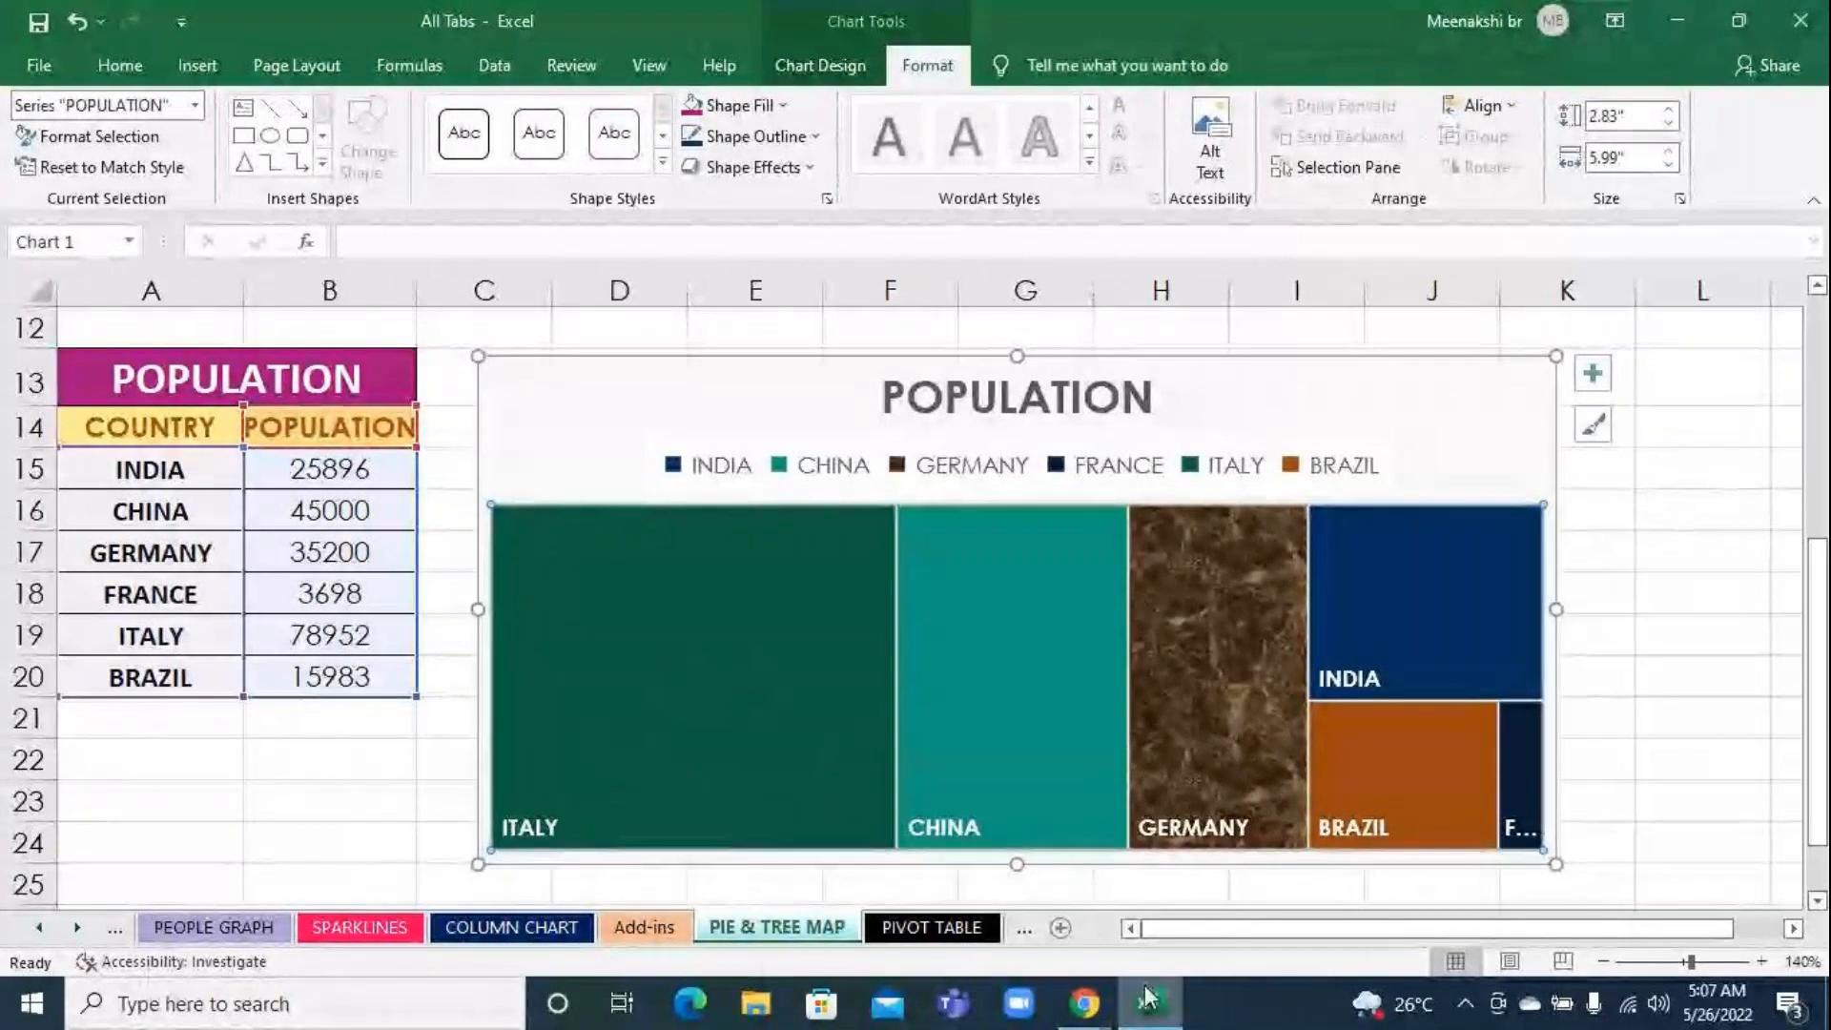
{"action": "mouse_move", "coordinate": [1087, 1008]}
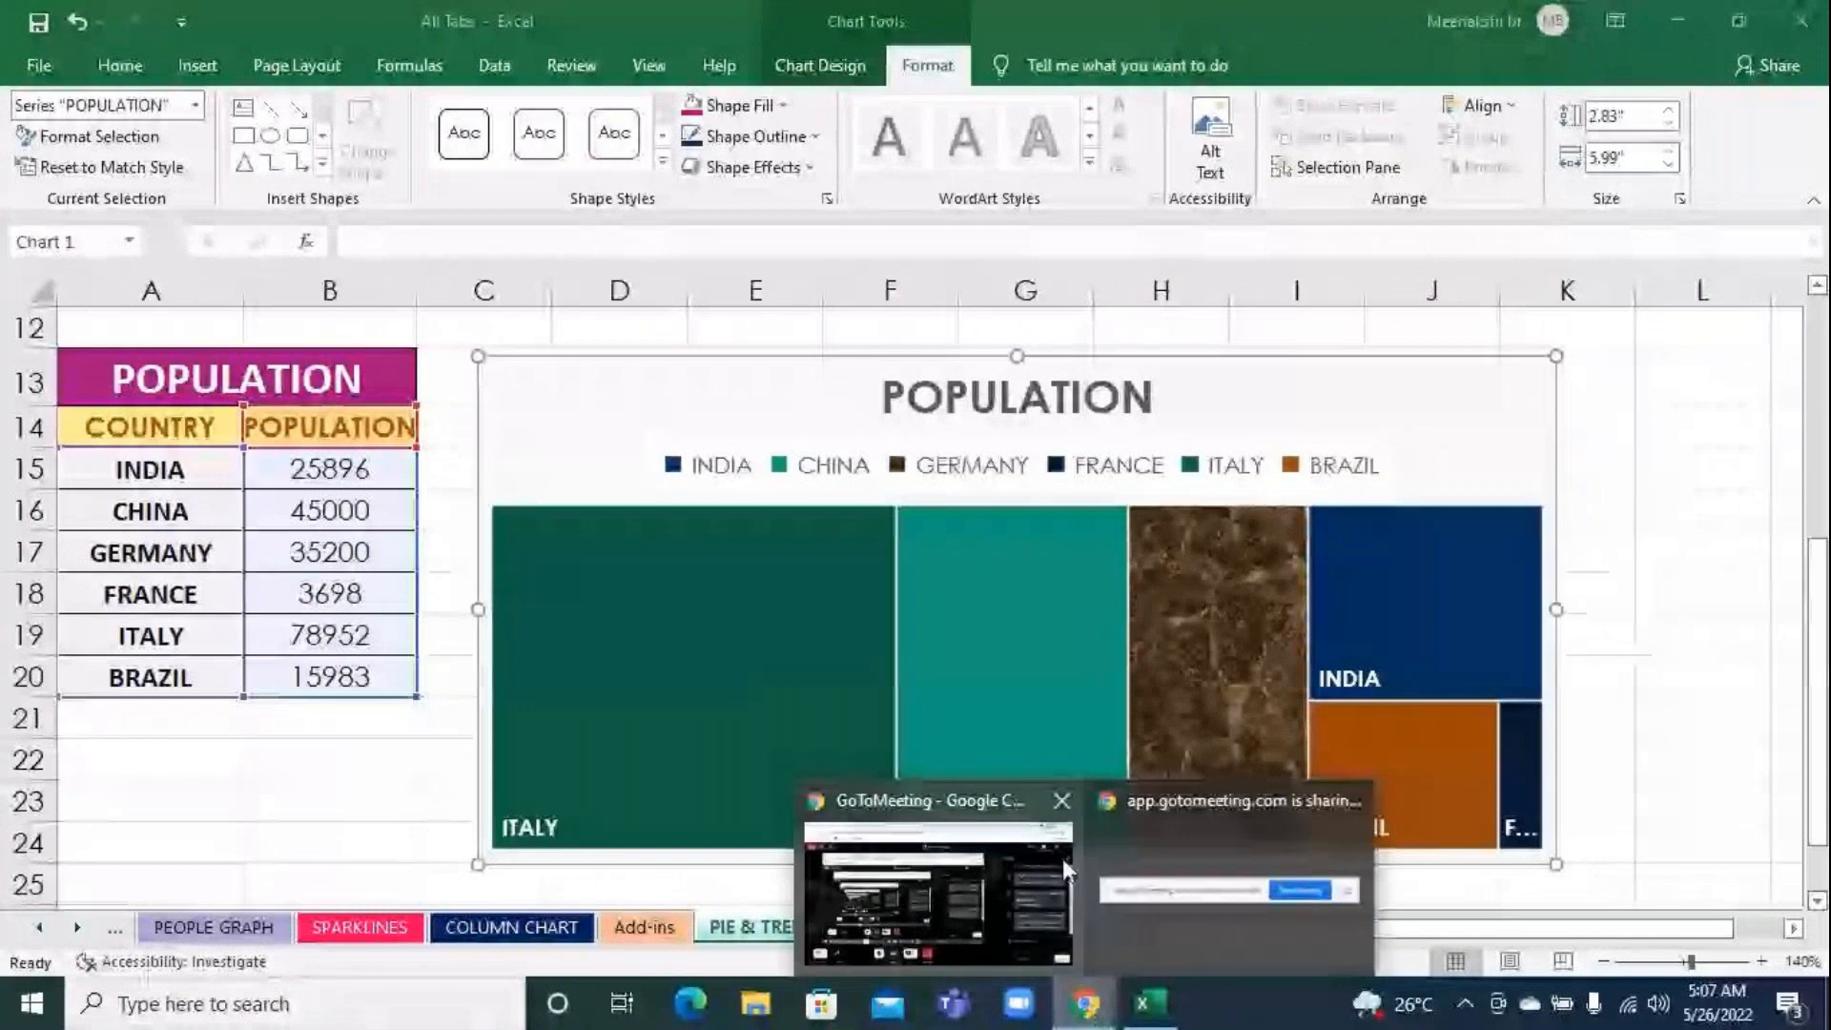
{"action": "left_click", "coordinate": [1026, 801]}
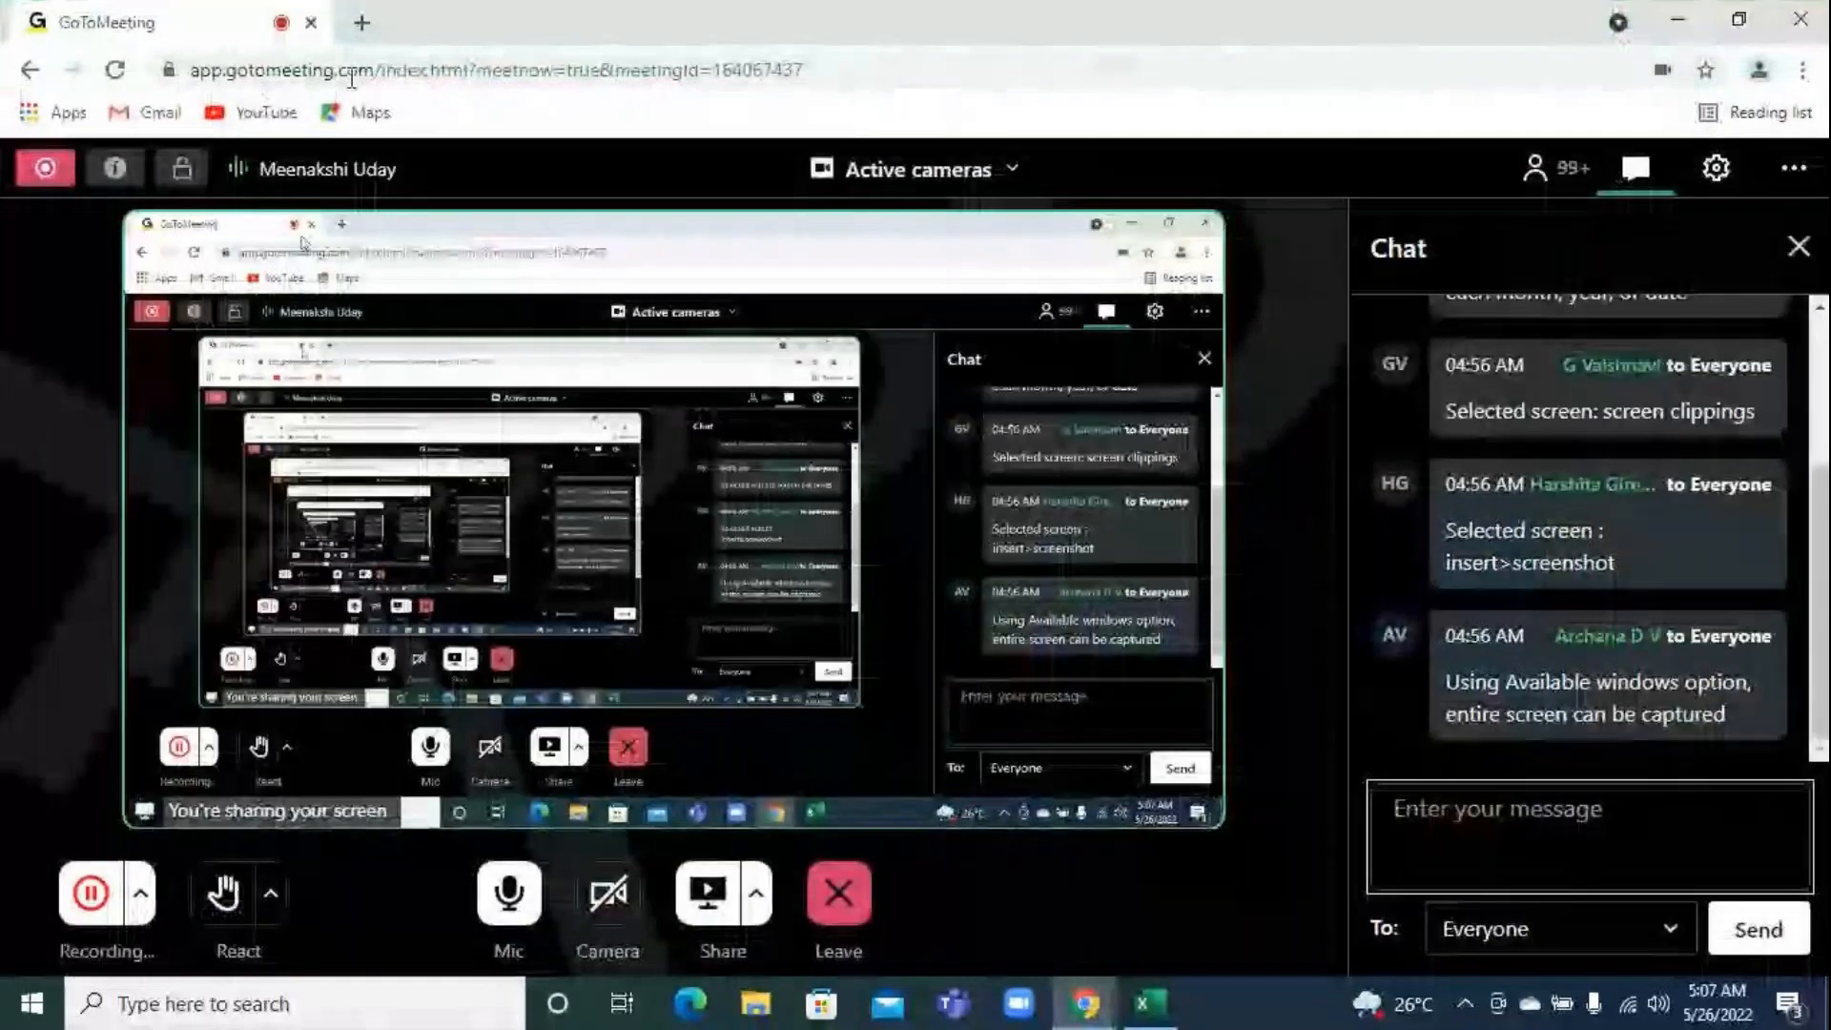
{"action": "left_click", "coordinate": [362, 22]}
{"action": "left_click", "coordinate": [359, 67]}
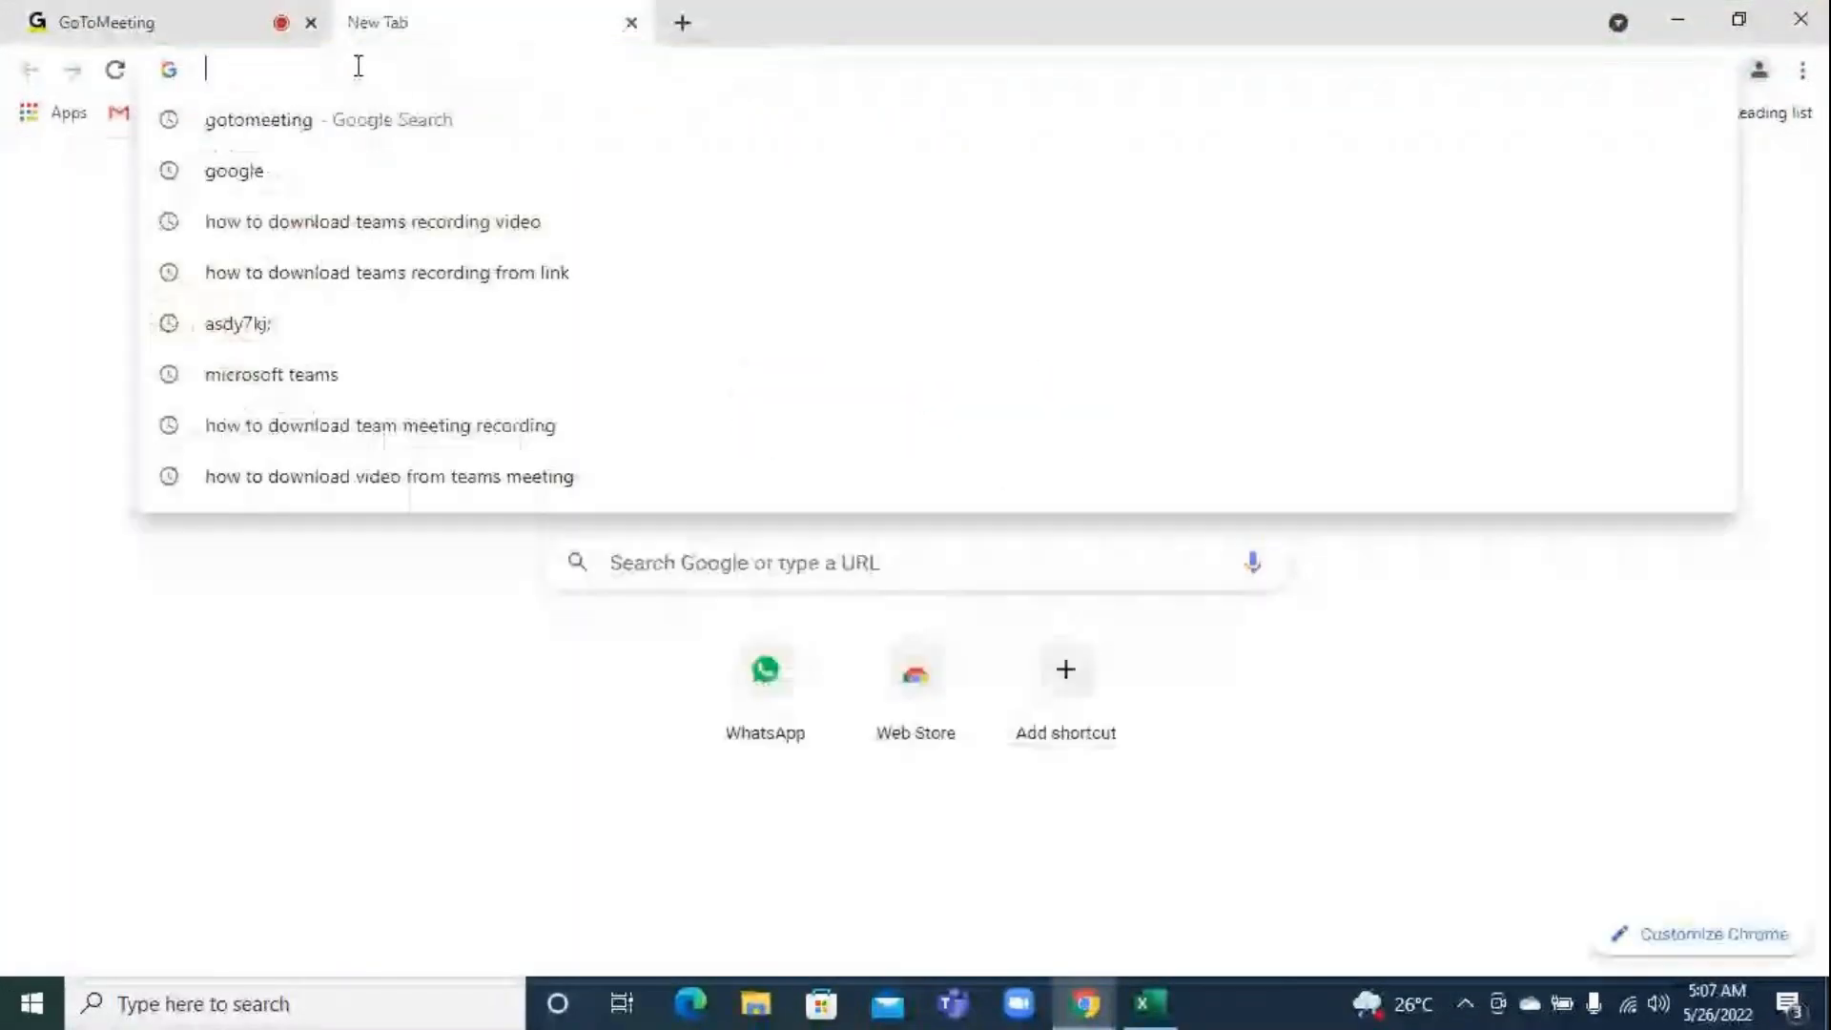
{"action": "type", "text": "italy fl"}
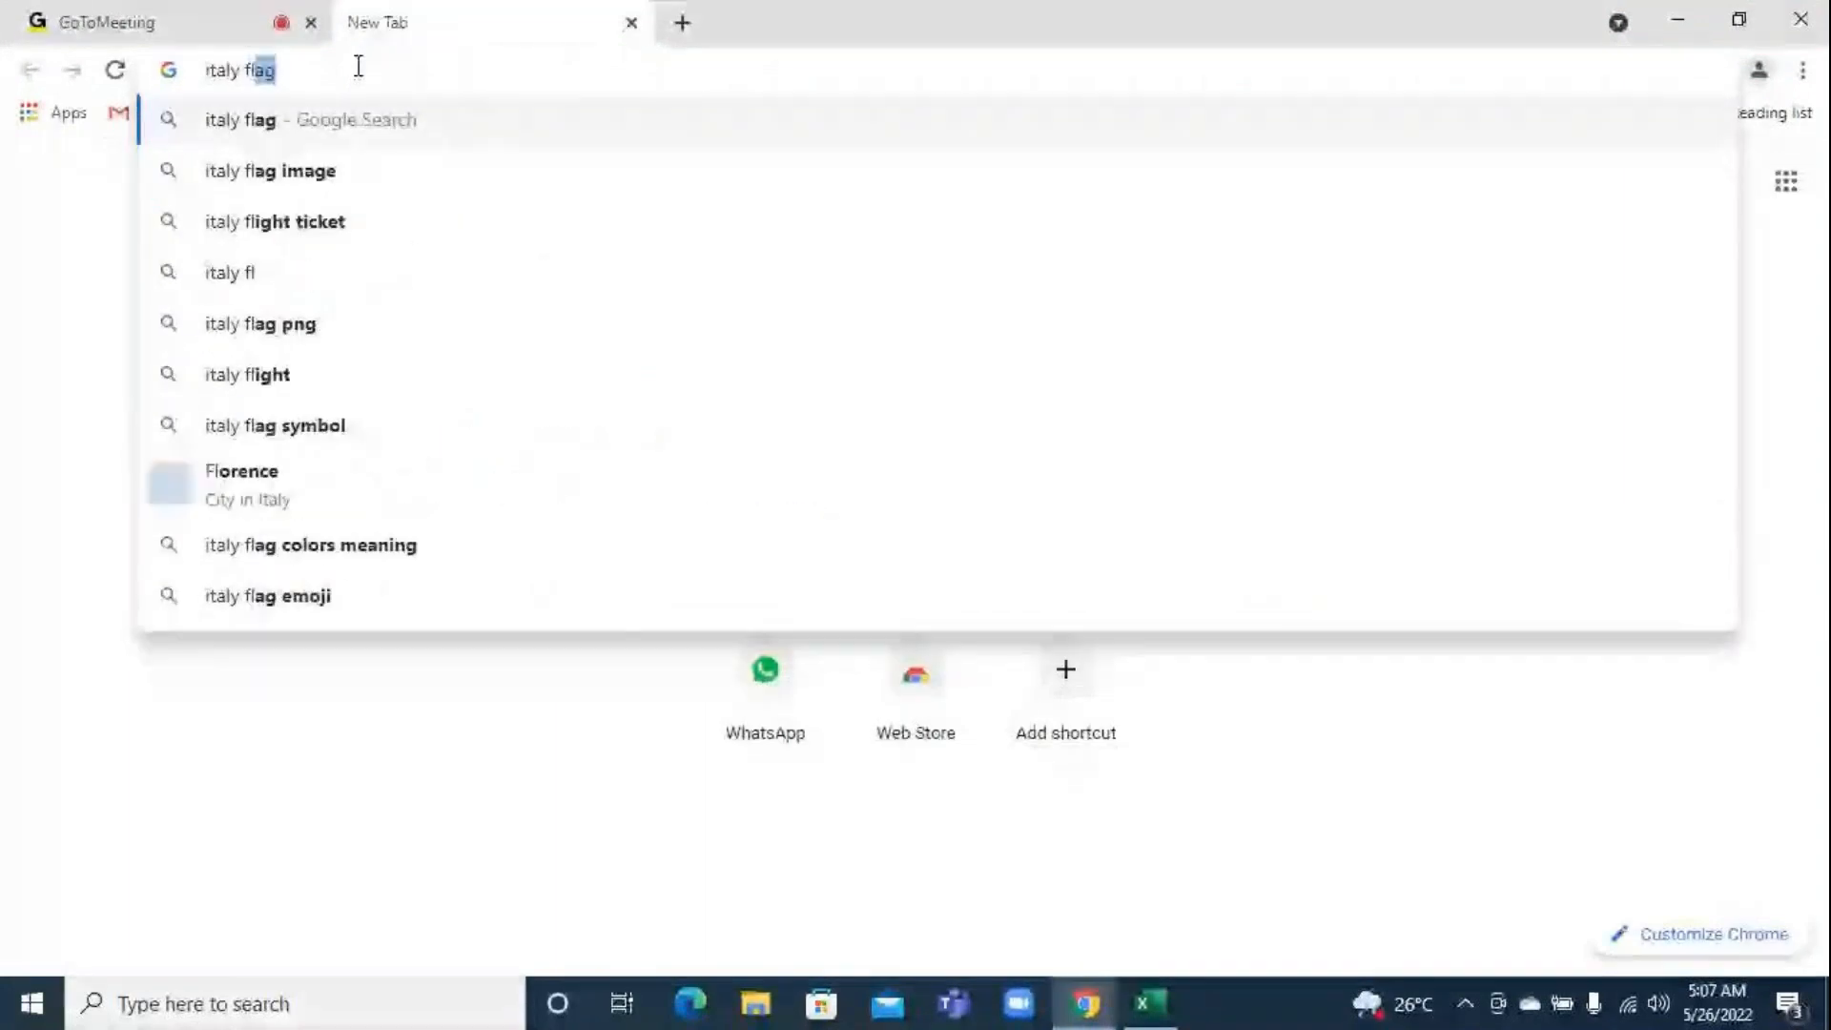
{"action": "key", "text": "Return"}
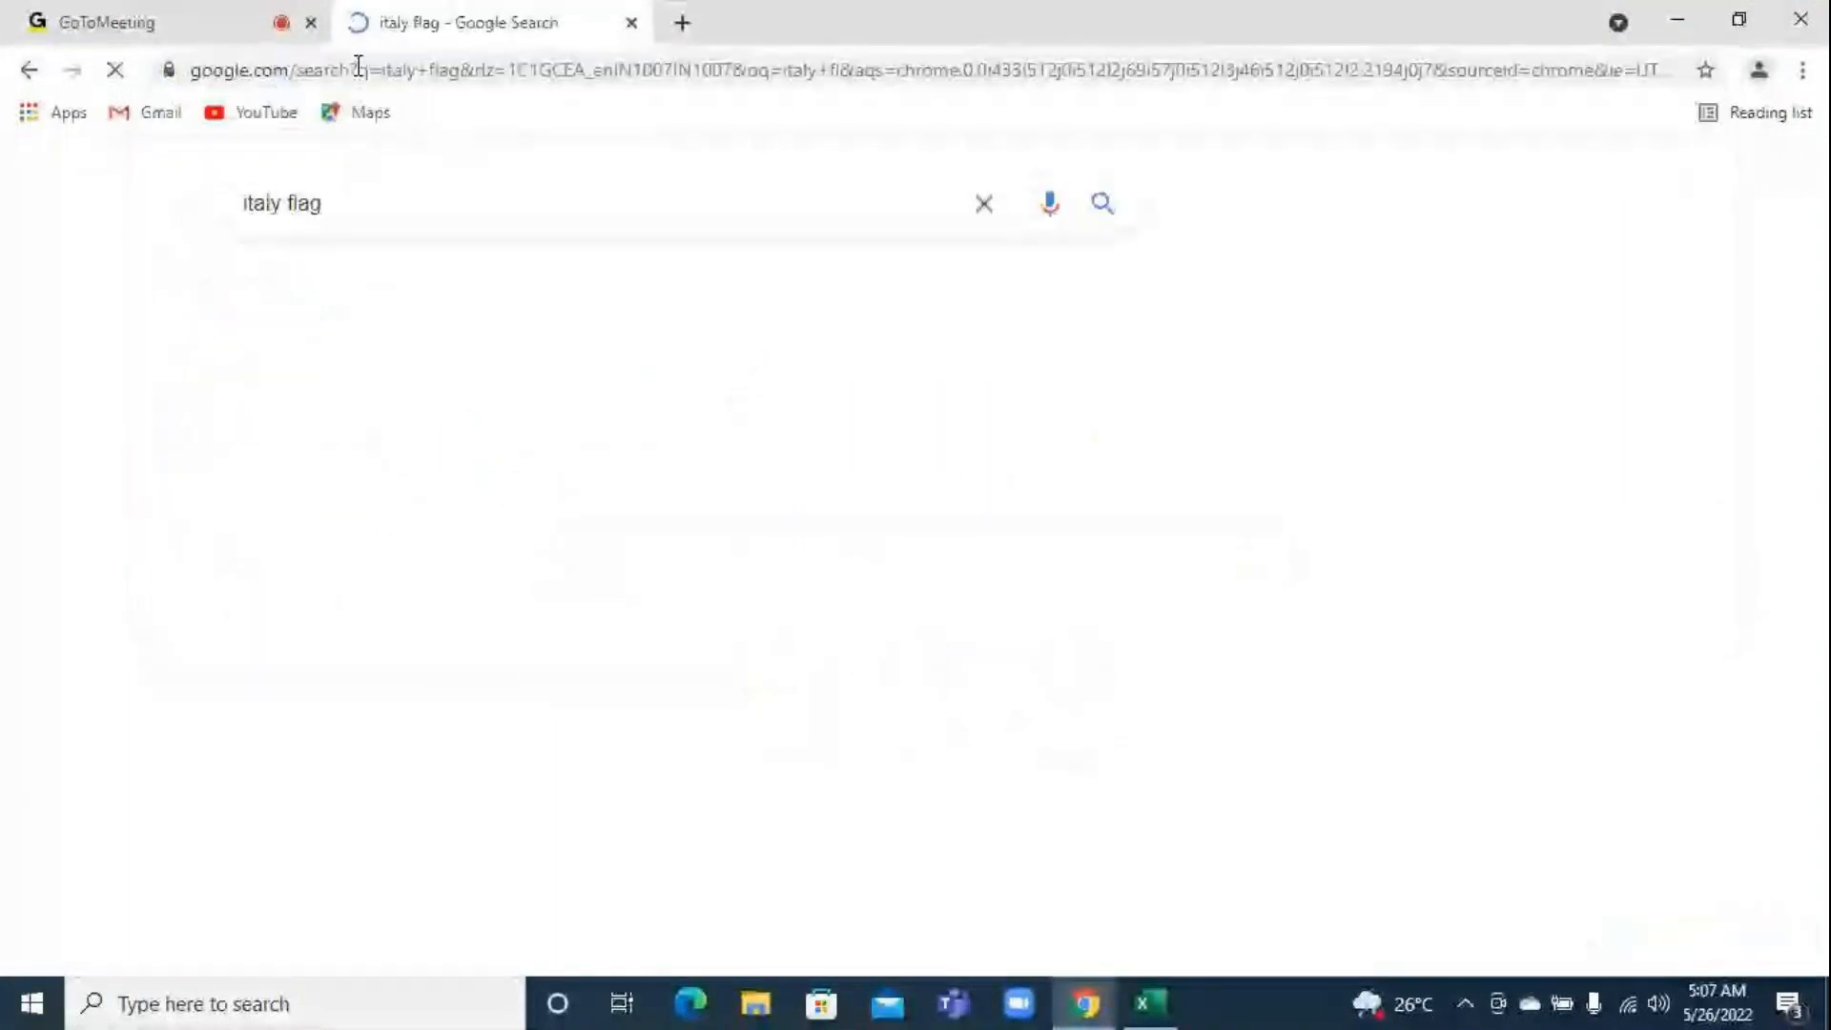
{"action": "left_click", "coordinate": [393, 289]}
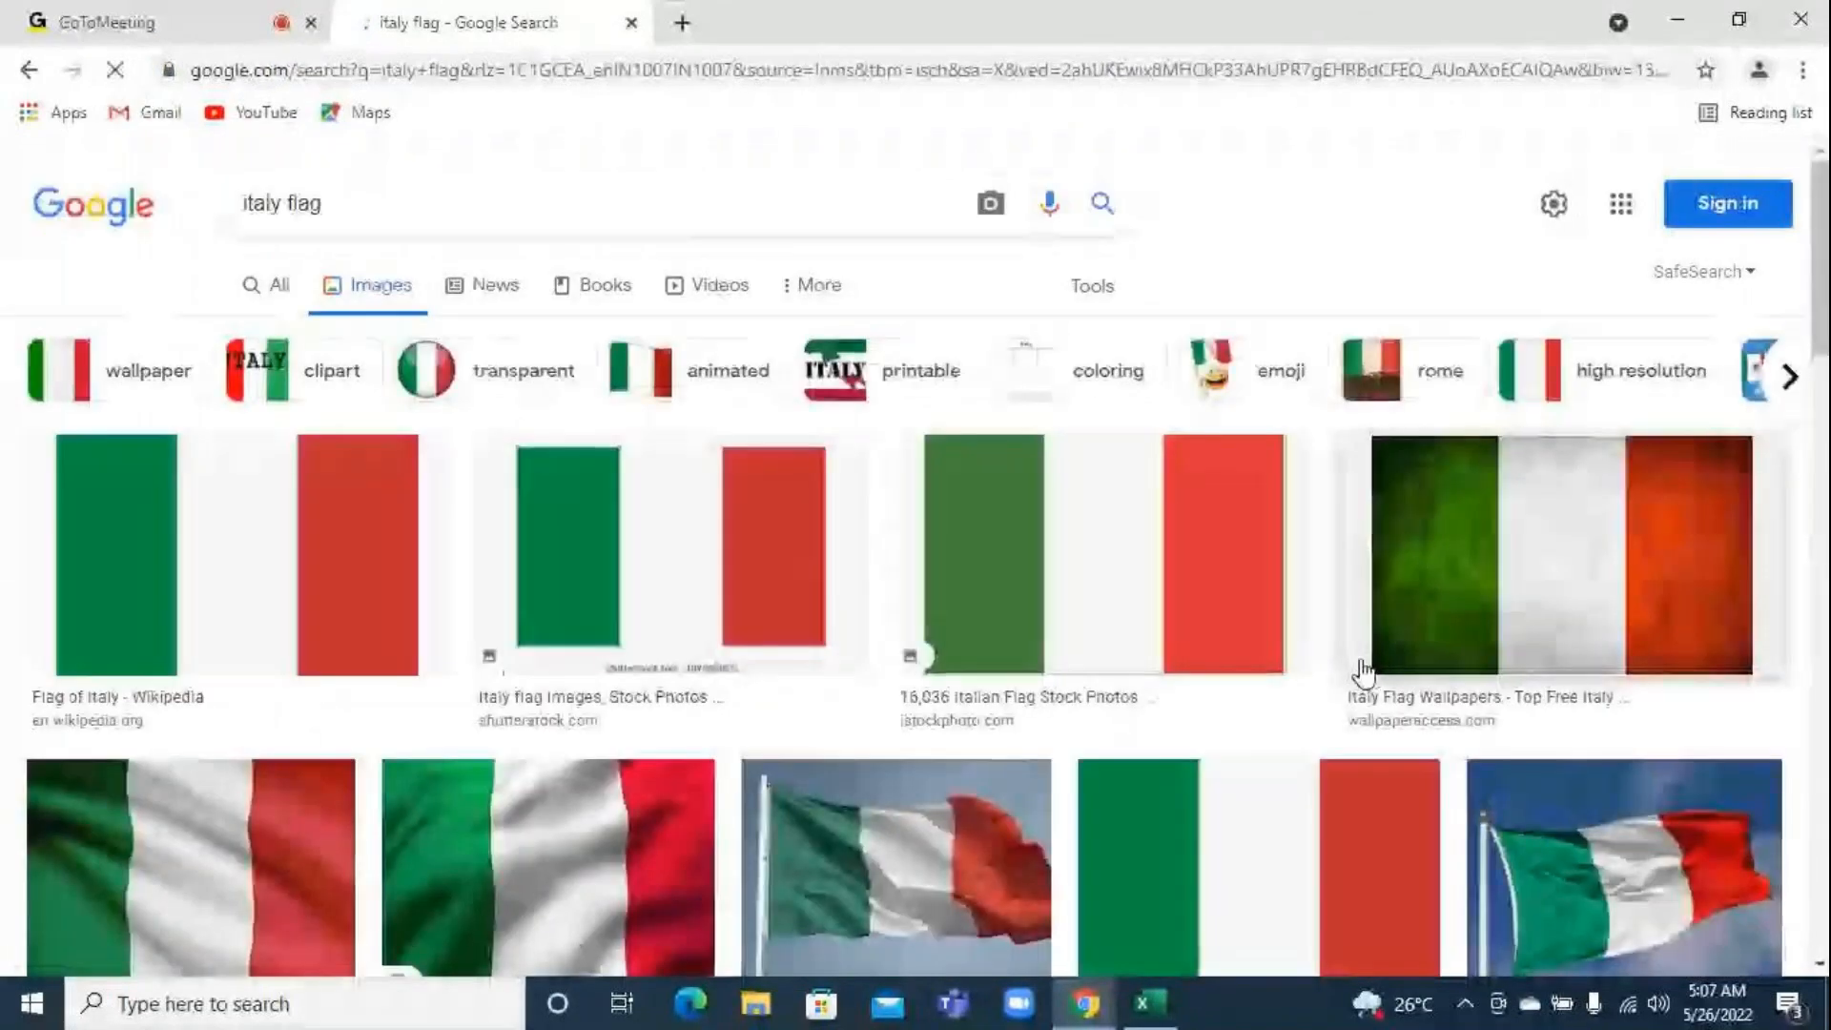
Browse the Italian flag image results and open the preview of The Origins of the Italian Flag are French
{"action": "scroll", "coordinate": [1355, 789], "scroll_direction": "down", "scroll_amount": 2}
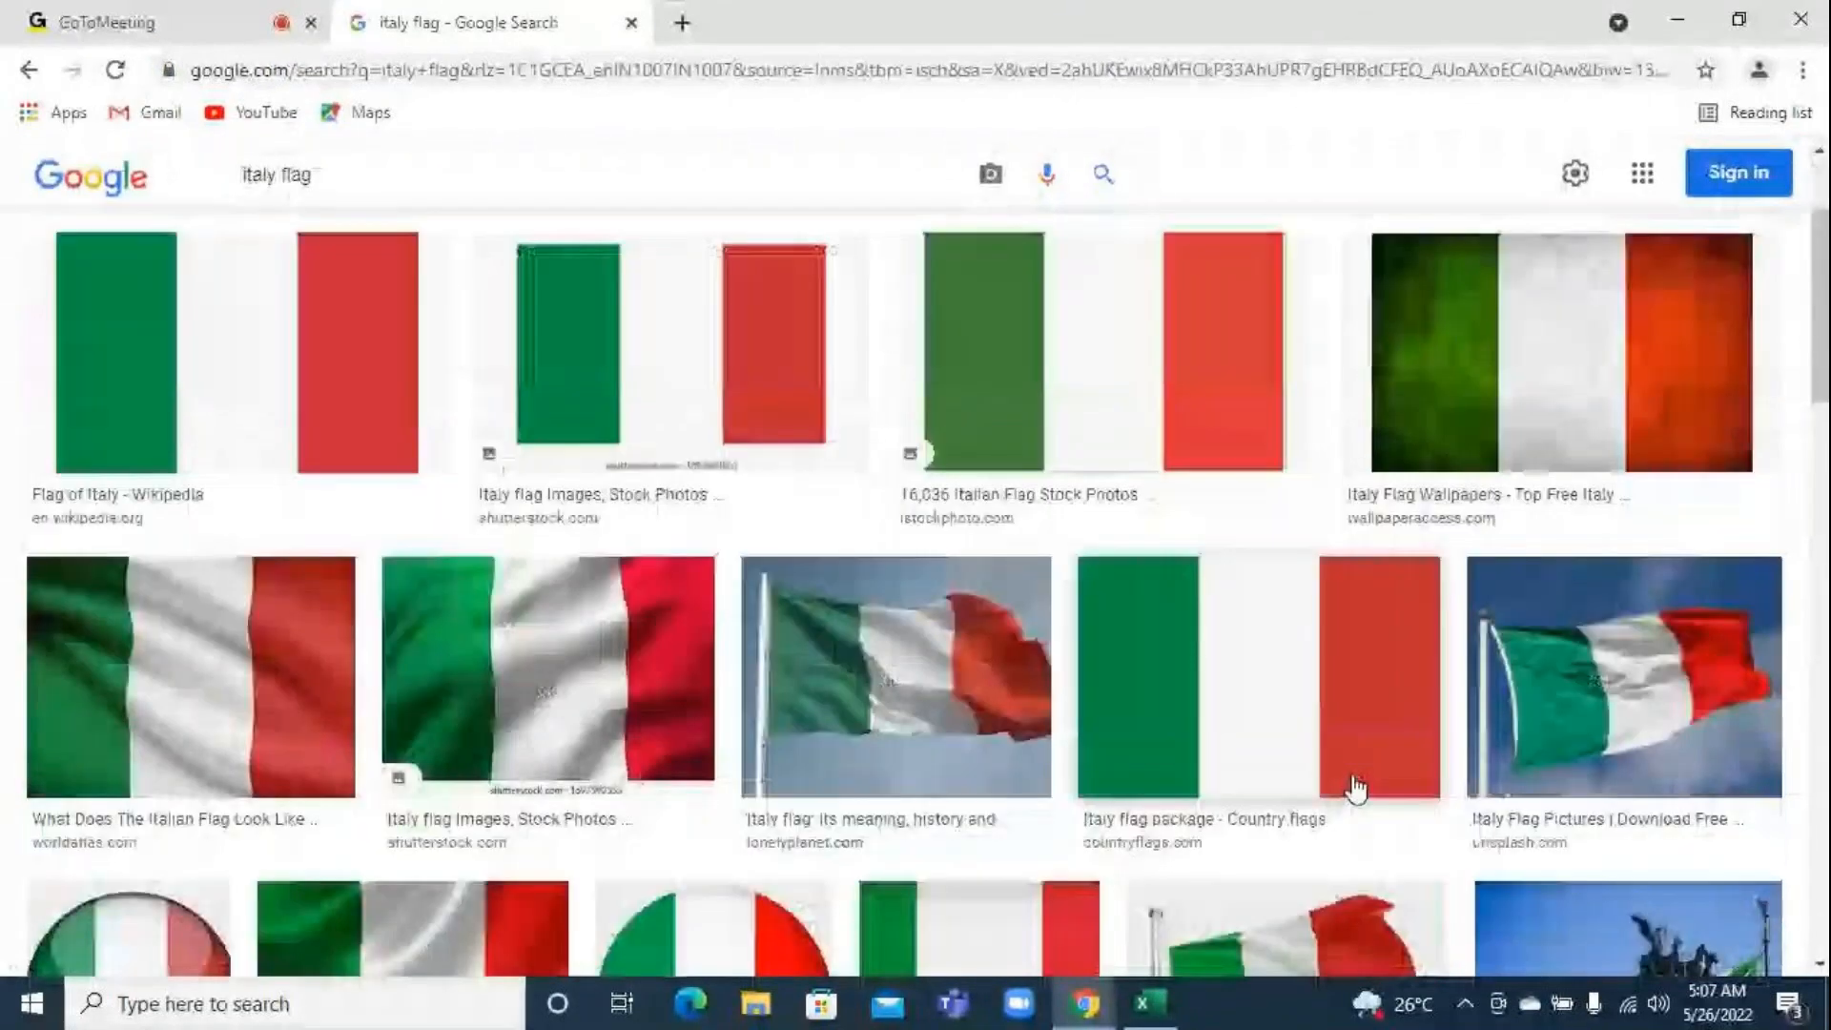
{"action": "scroll", "coordinate": [1355, 789], "scroll_direction": "down", "scroll_amount": 5}
{"action": "scroll", "coordinate": [1354, 792], "scroll_direction": "down", "scroll_amount": 5}
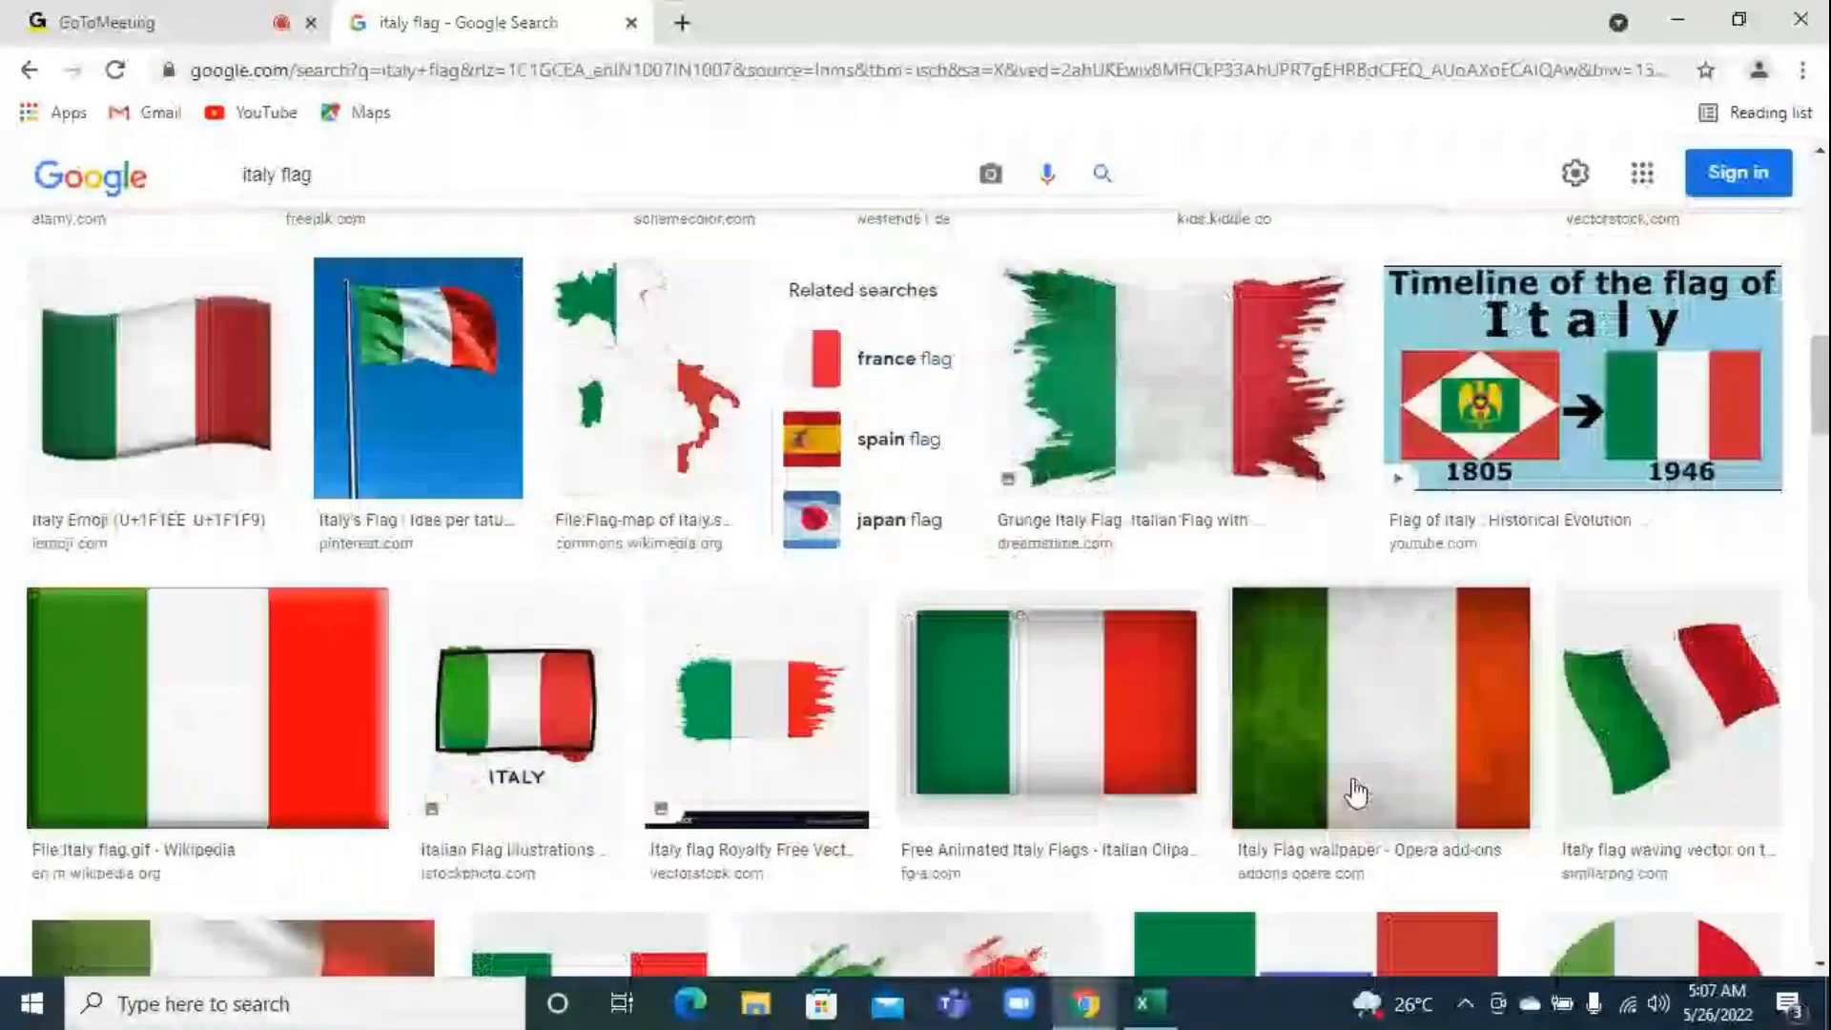
{"action": "scroll", "coordinate": [1354, 789], "scroll_direction": "down", "scroll_amount": 3}
{"action": "scroll", "coordinate": [1352, 778], "scroll_direction": "down", "scroll_amount": 3}
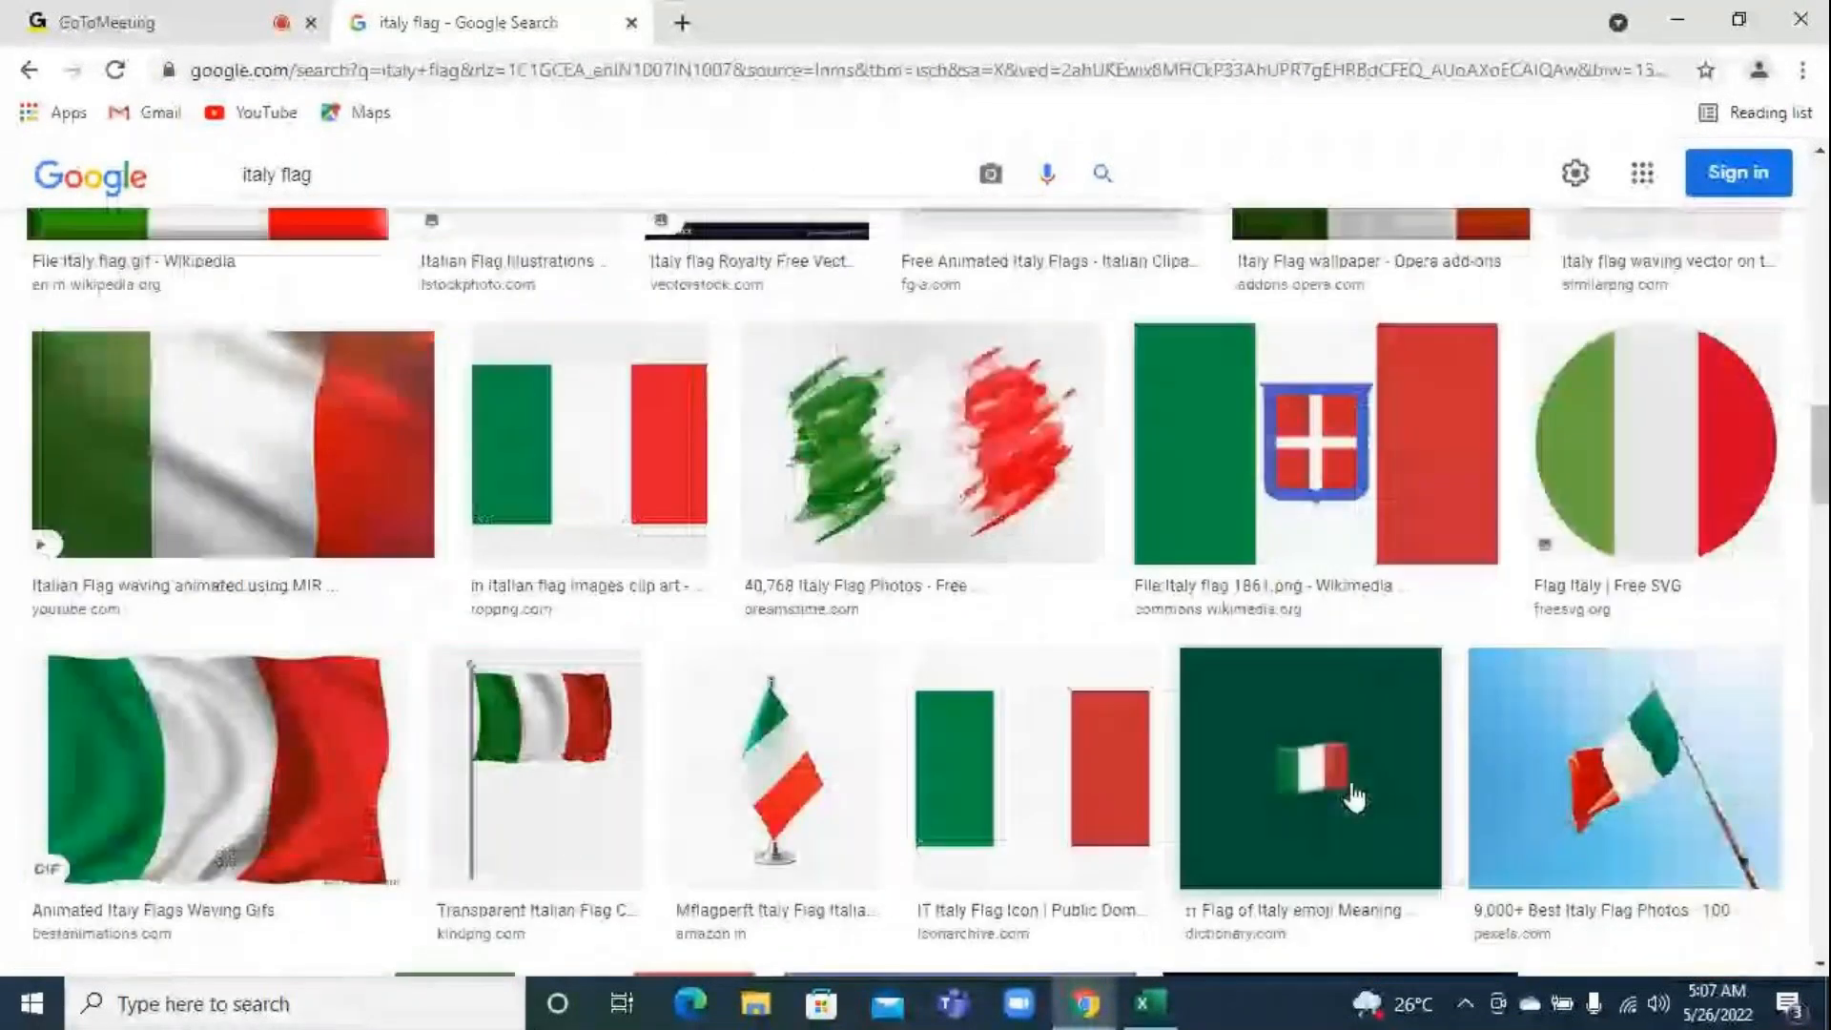
{"action": "scroll", "coordinate": [1355, 796], "scroll_direction": "down", "scroll_amount": 20}
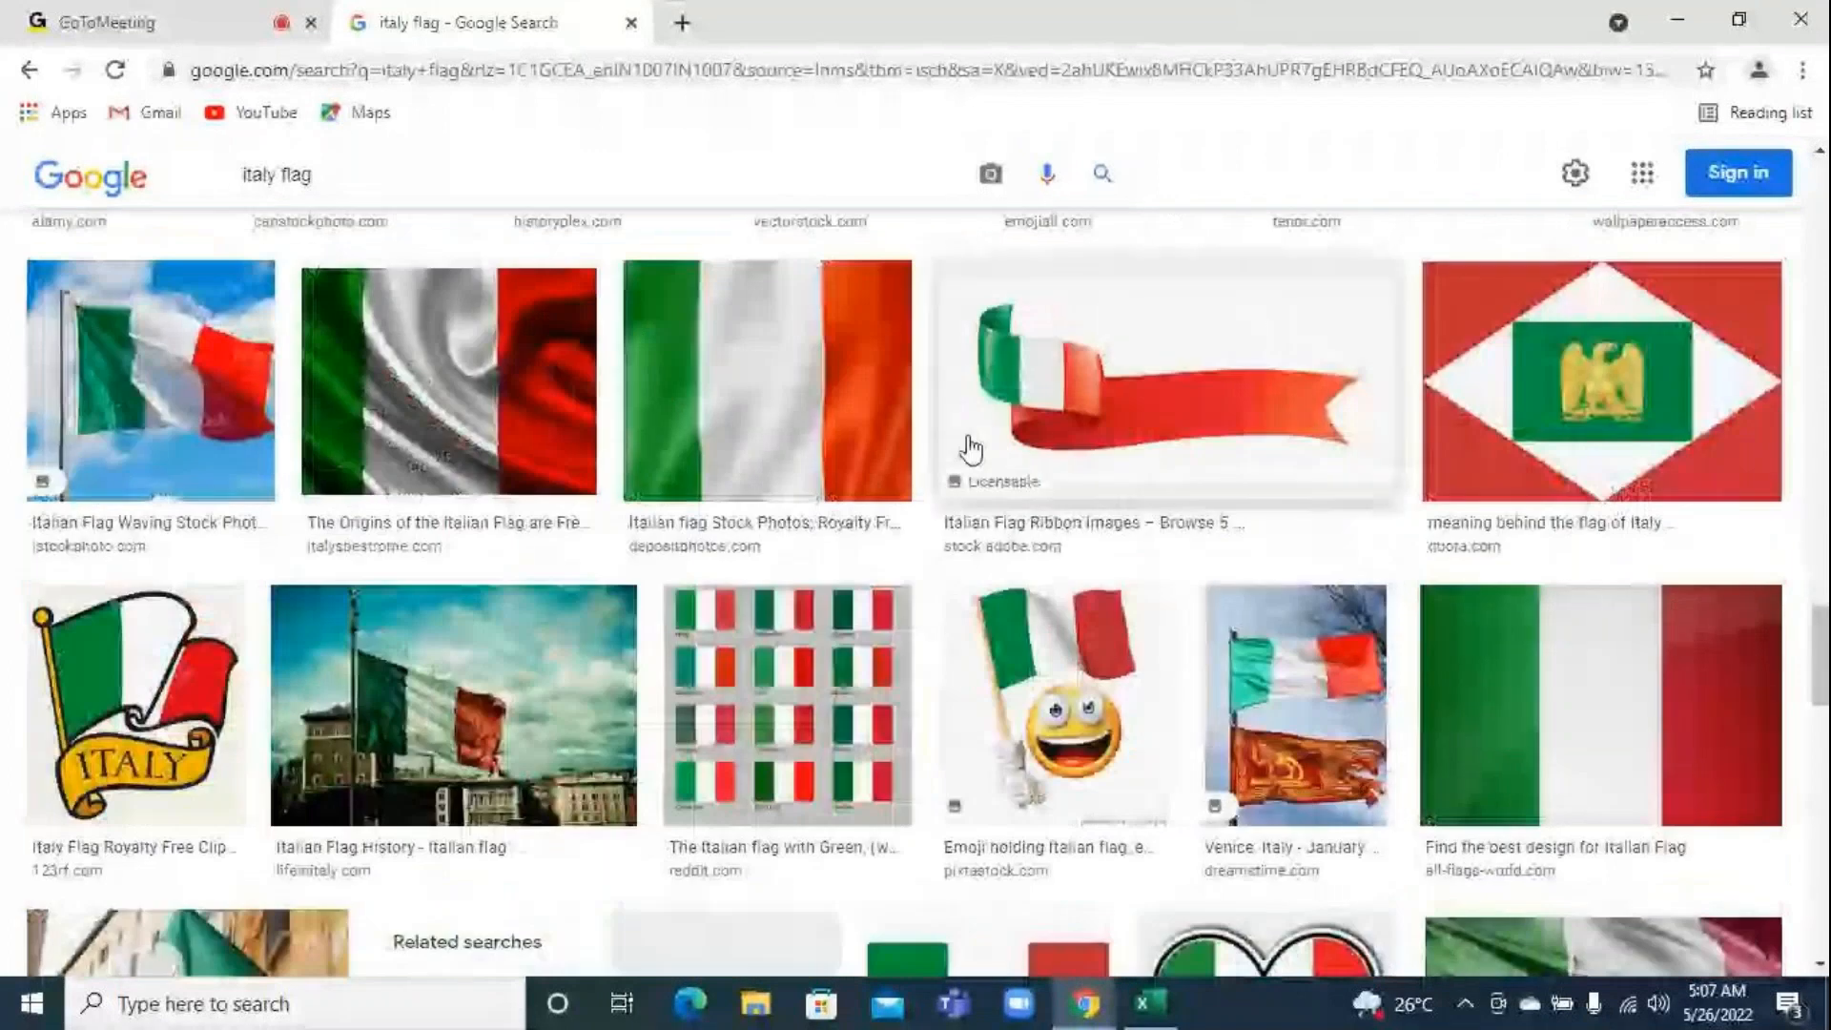
{"action": "left_click", "coordinate": [483, 360]}
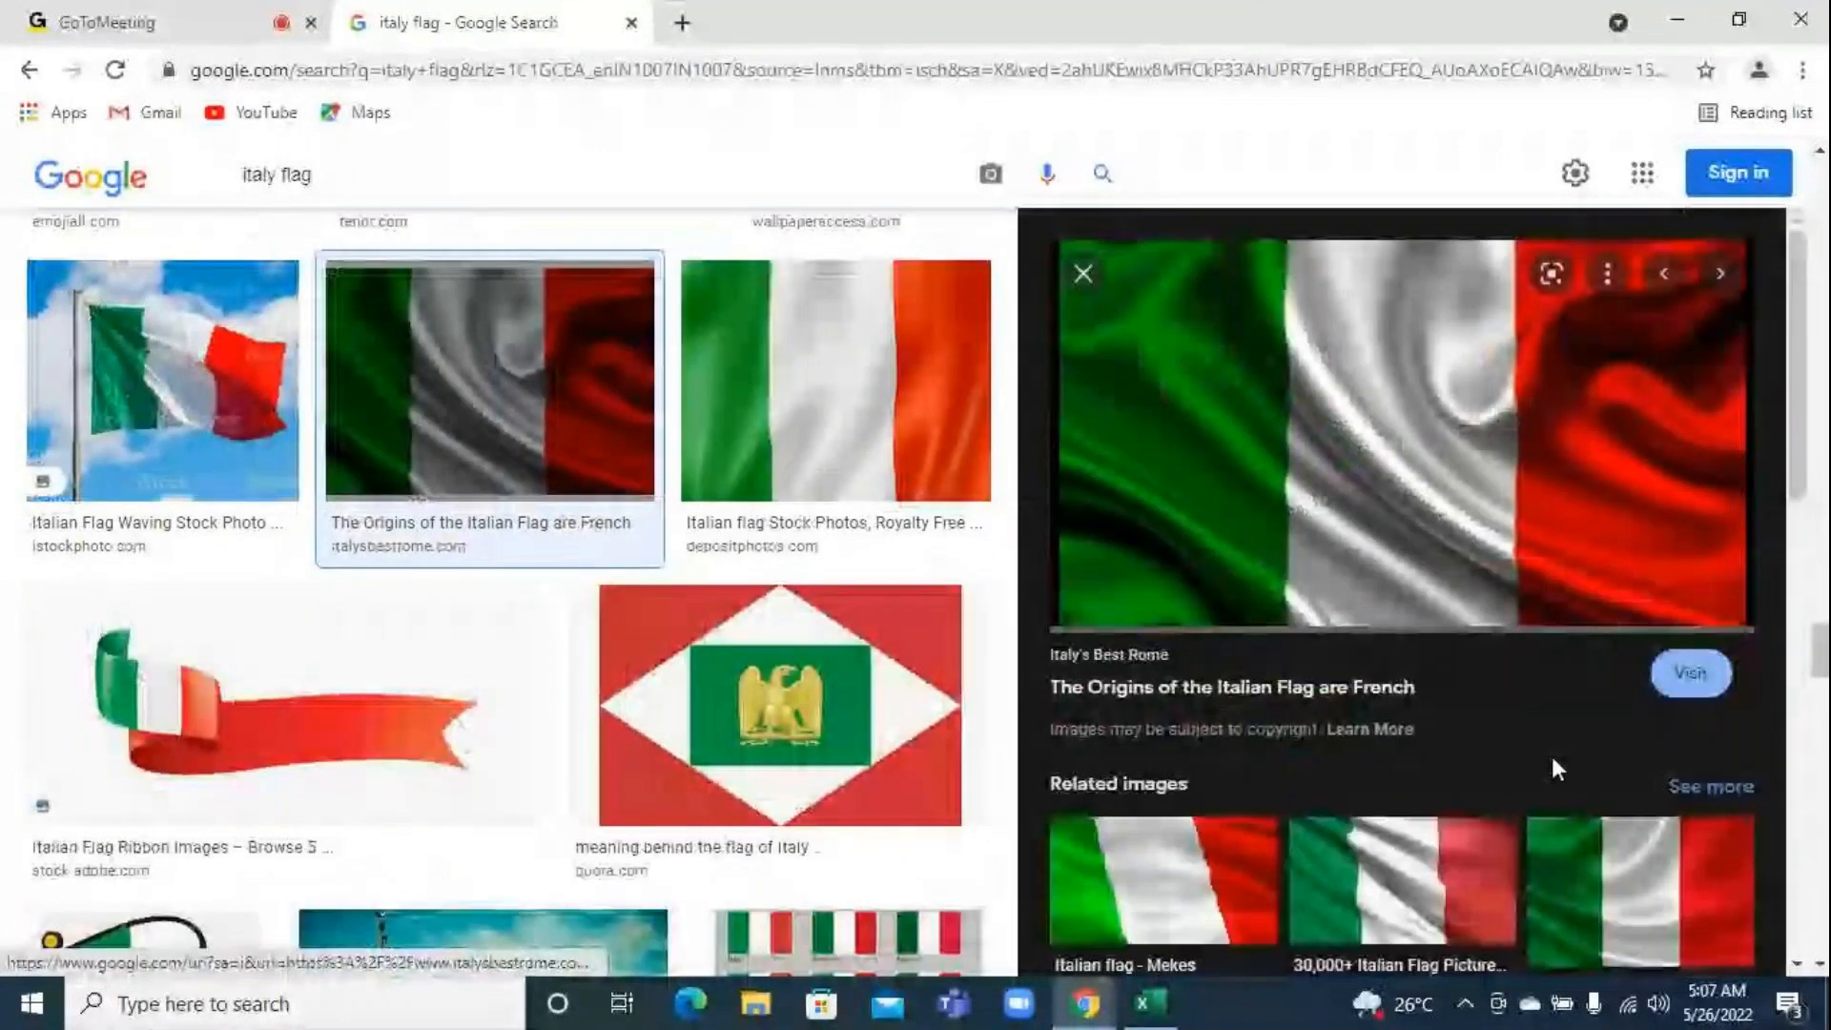
Look through the related images and save the previewed flag picture to the Desktop as the JPEG Italian-Flag
{"action": "scroll", "coordinate": [1552, 760], "scroll_direction": "down", "scroll_amount": 8}
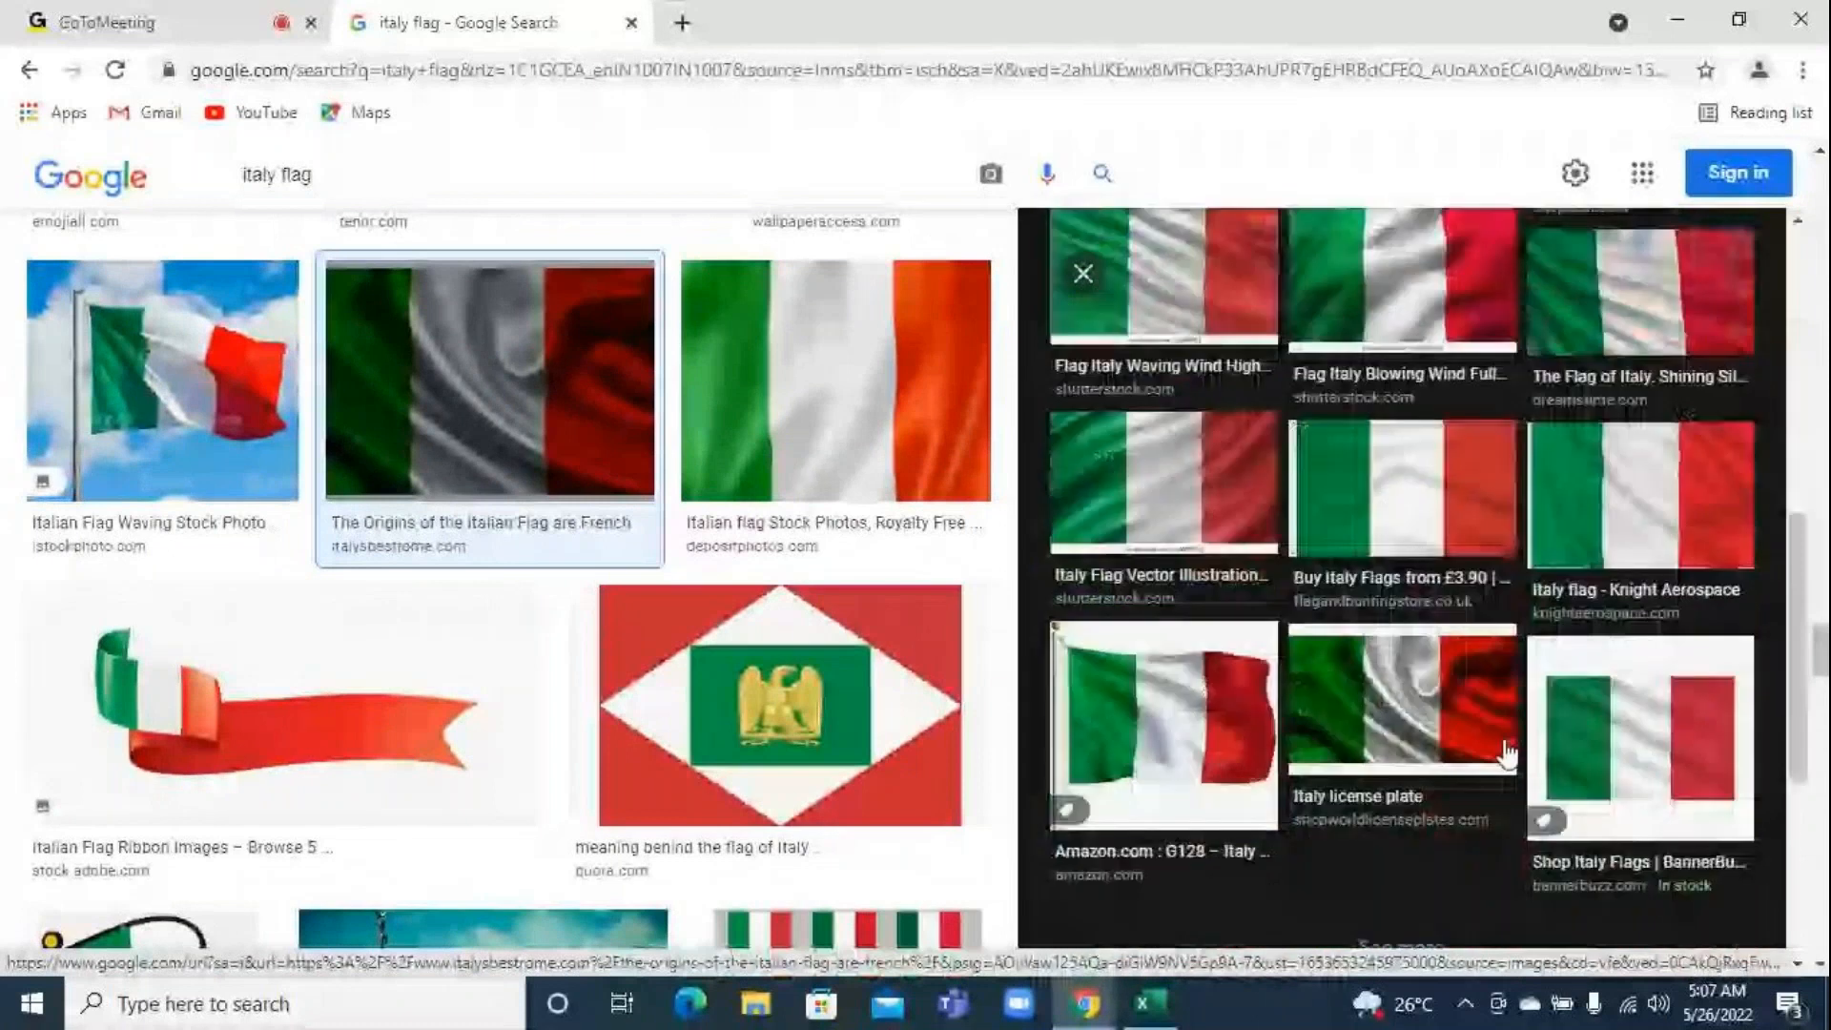
{"action": "scroll", "coordinate": [1506, 753], "scroll_direction": "up", "scroll_amount": 4}
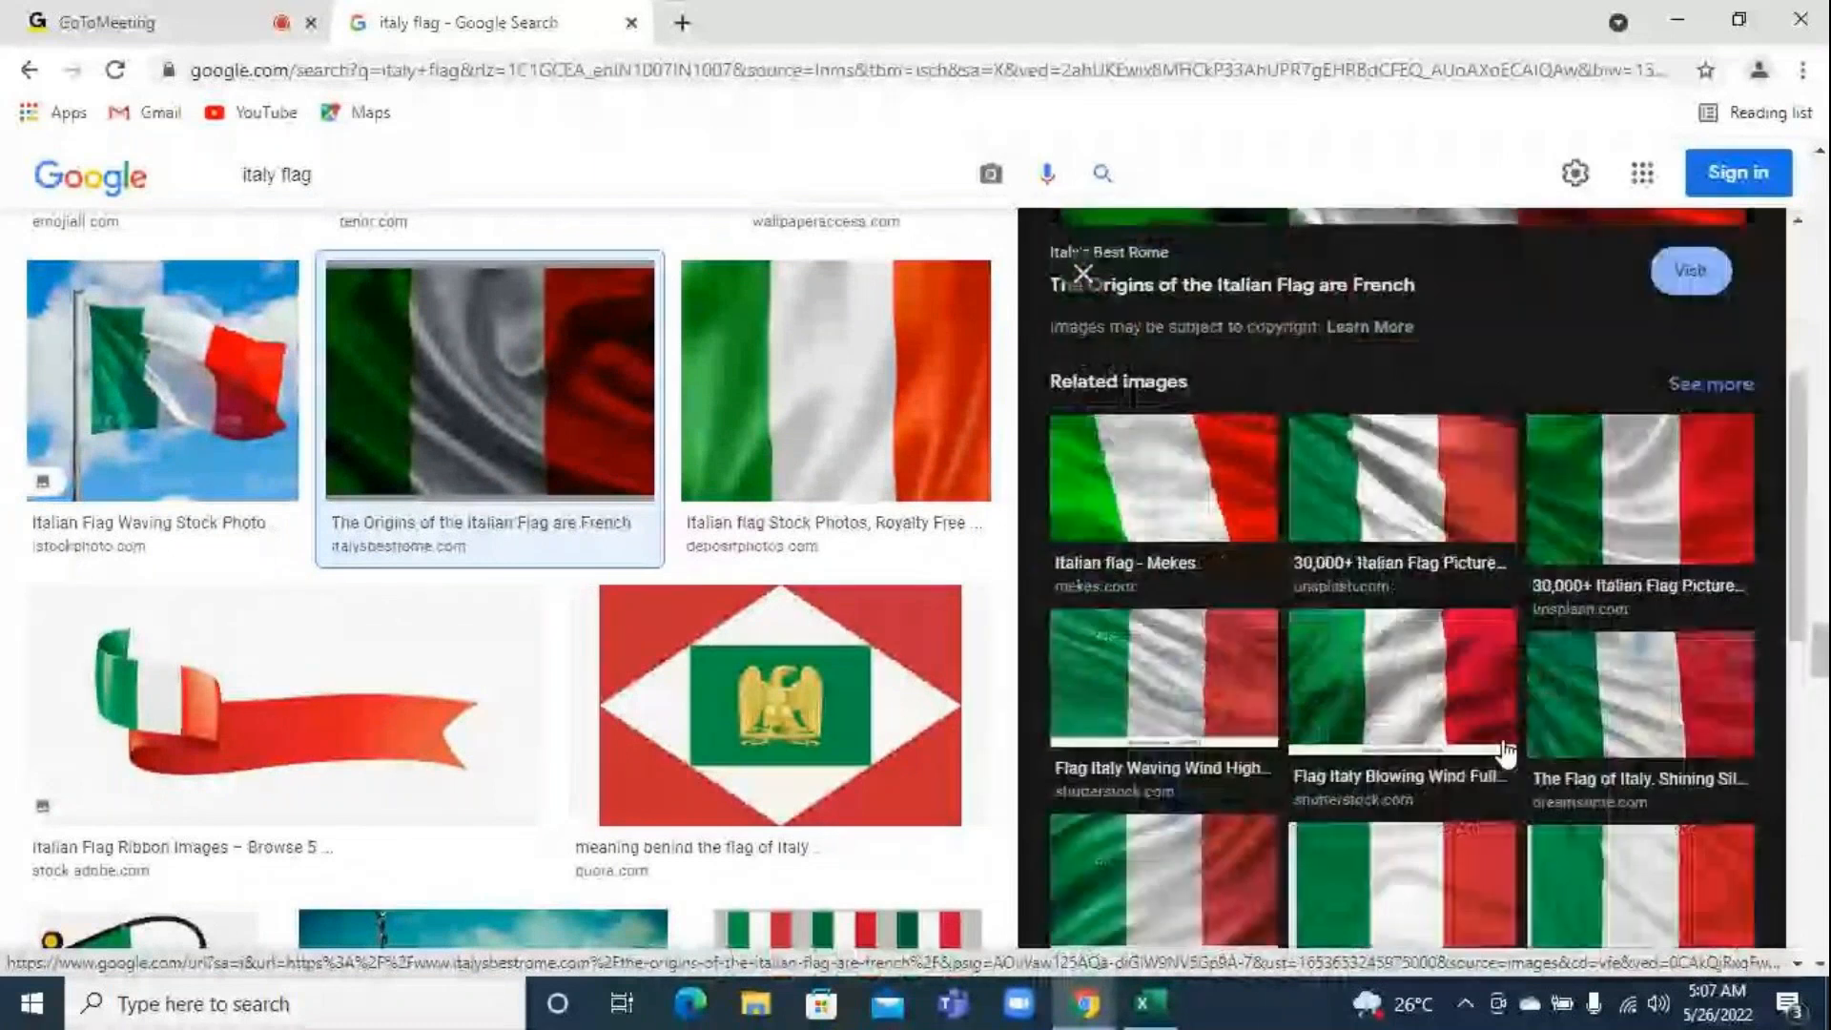
{"action": "scroll", "coordinate": [1576, 752], "scroll_direction": "down", "scroll_amount": 1}
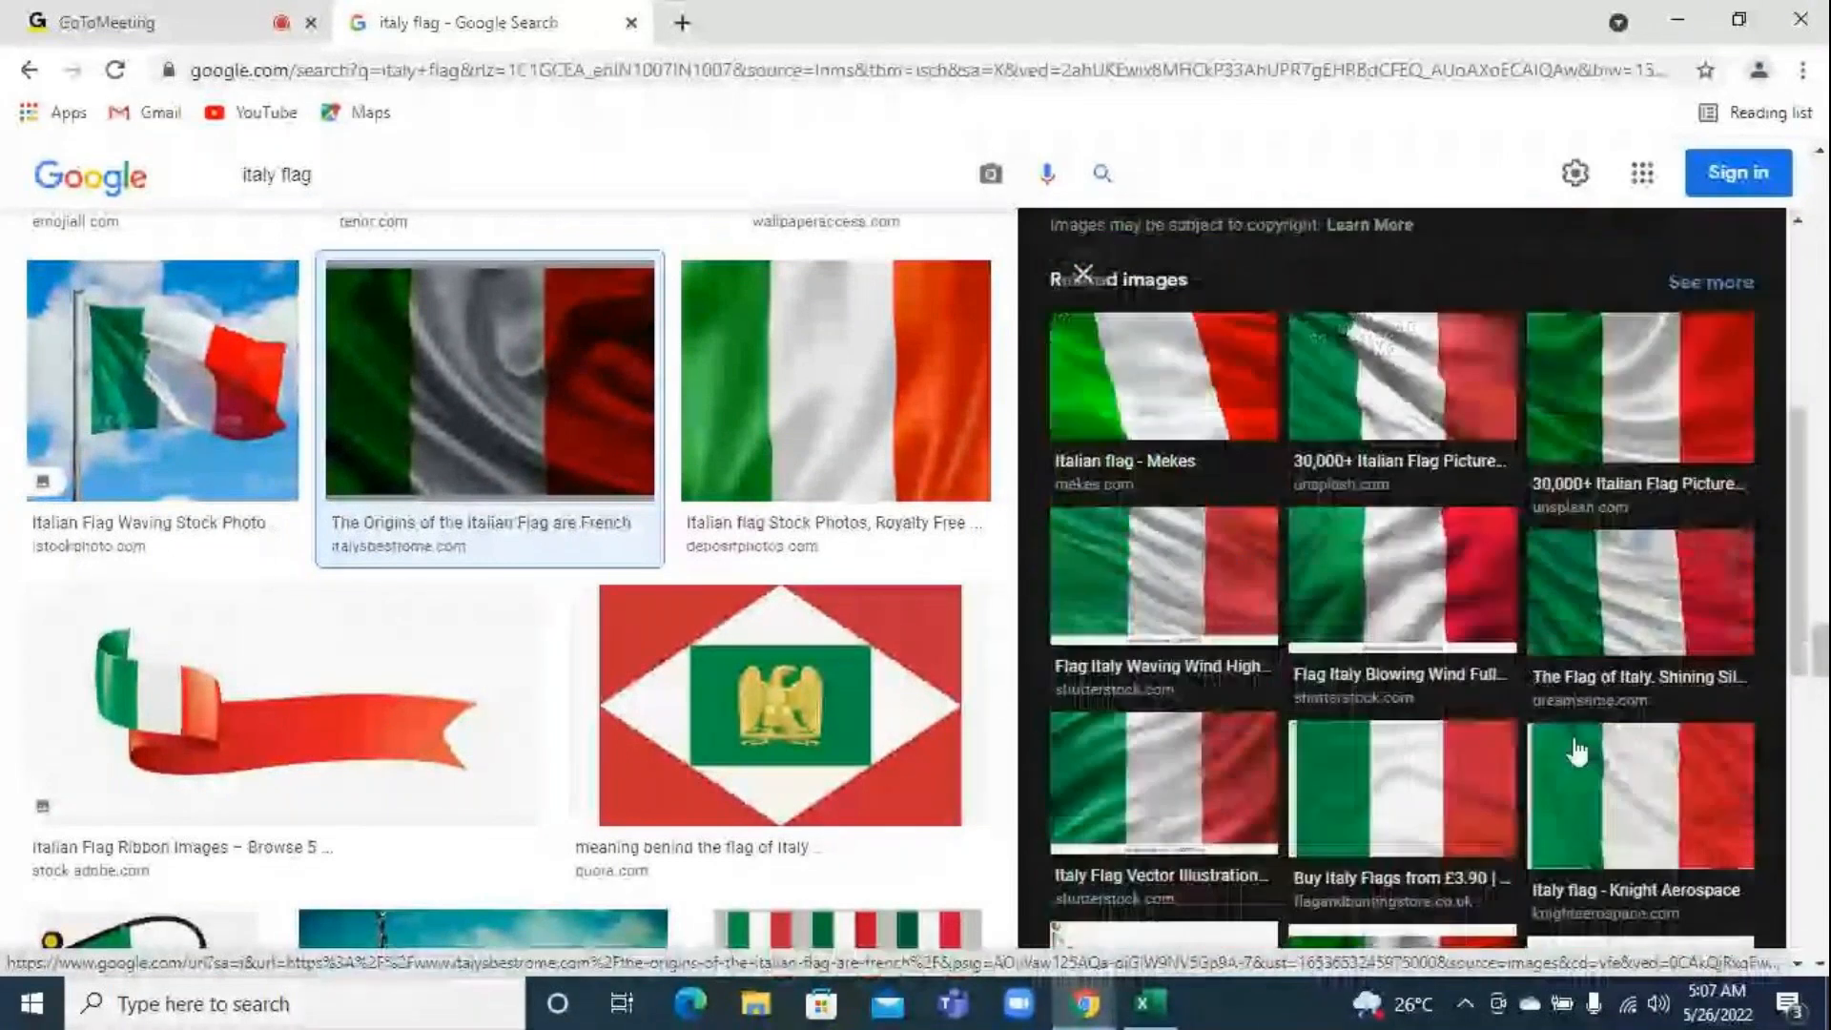
{"action": "scroll", "coordinate": [1576, 753], "scroll_direction": "down", "scroll_amount": 2}
{"action": "scroll", "coordinate": [1190, 613], "scroll_direction": "up", "scroll_amount": 7}
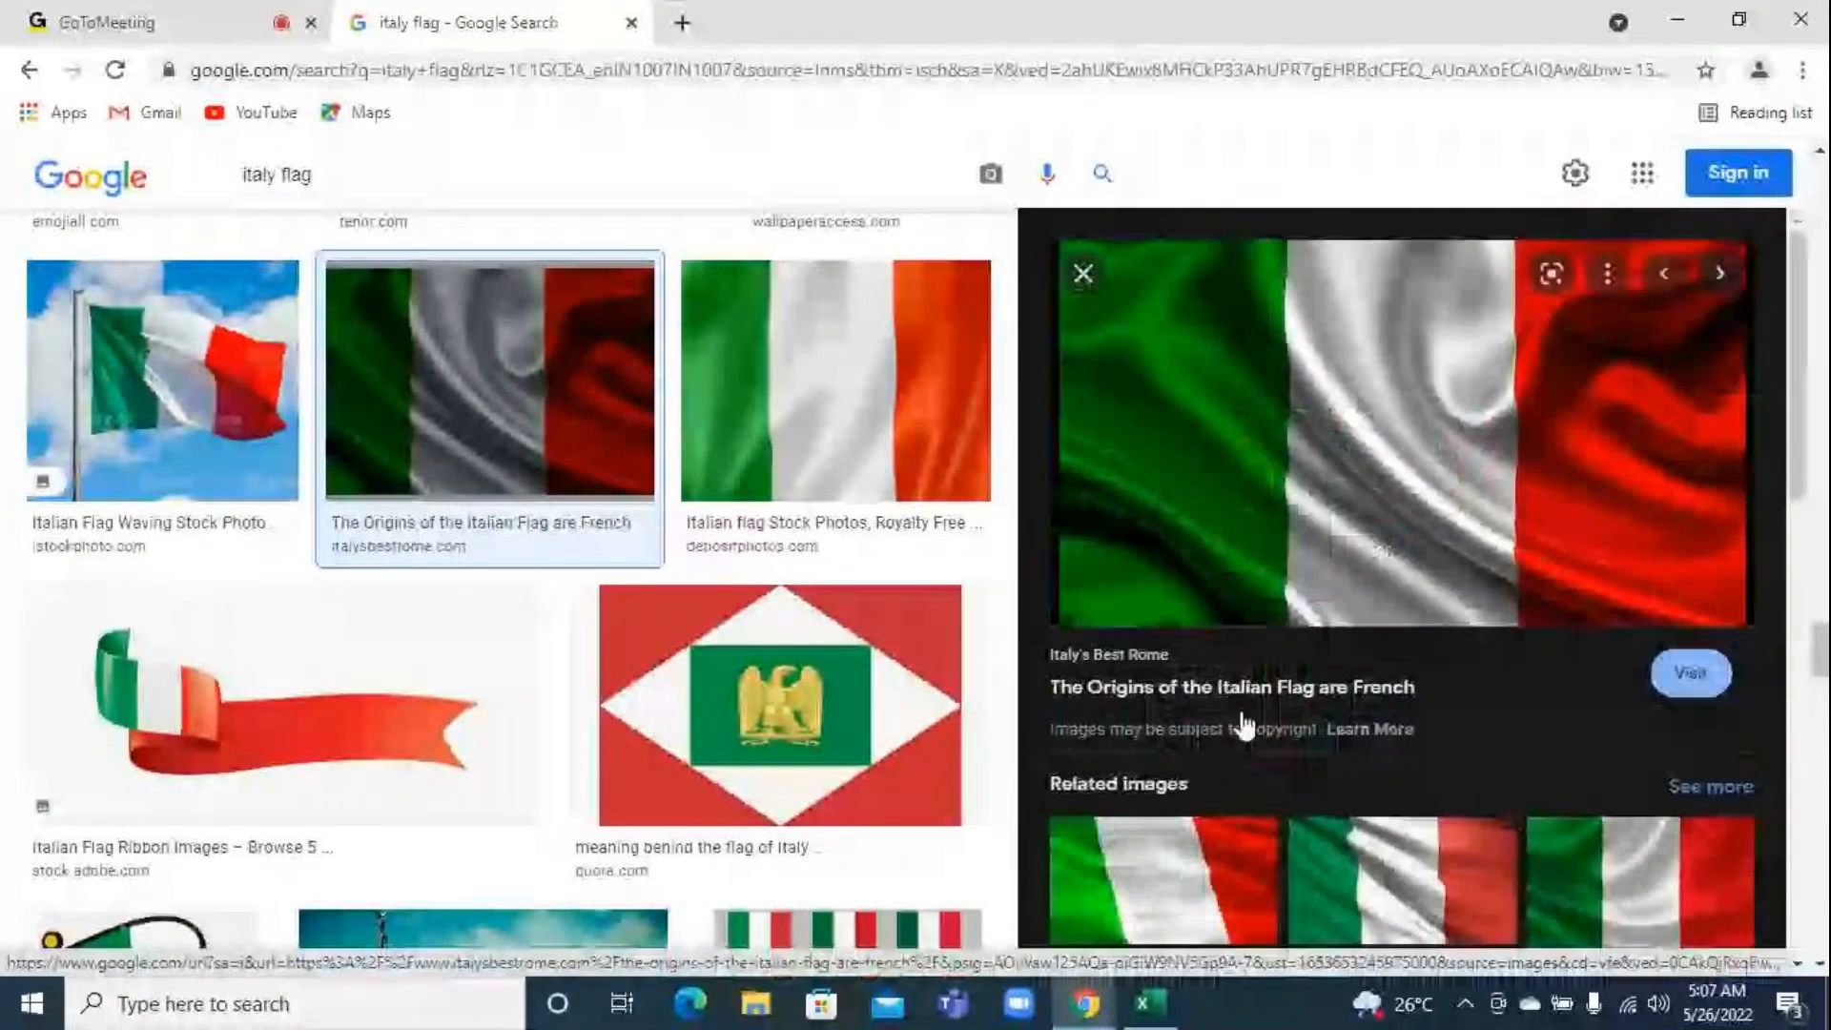
{"action": "right_click", "coordinate": [1289, 365]}
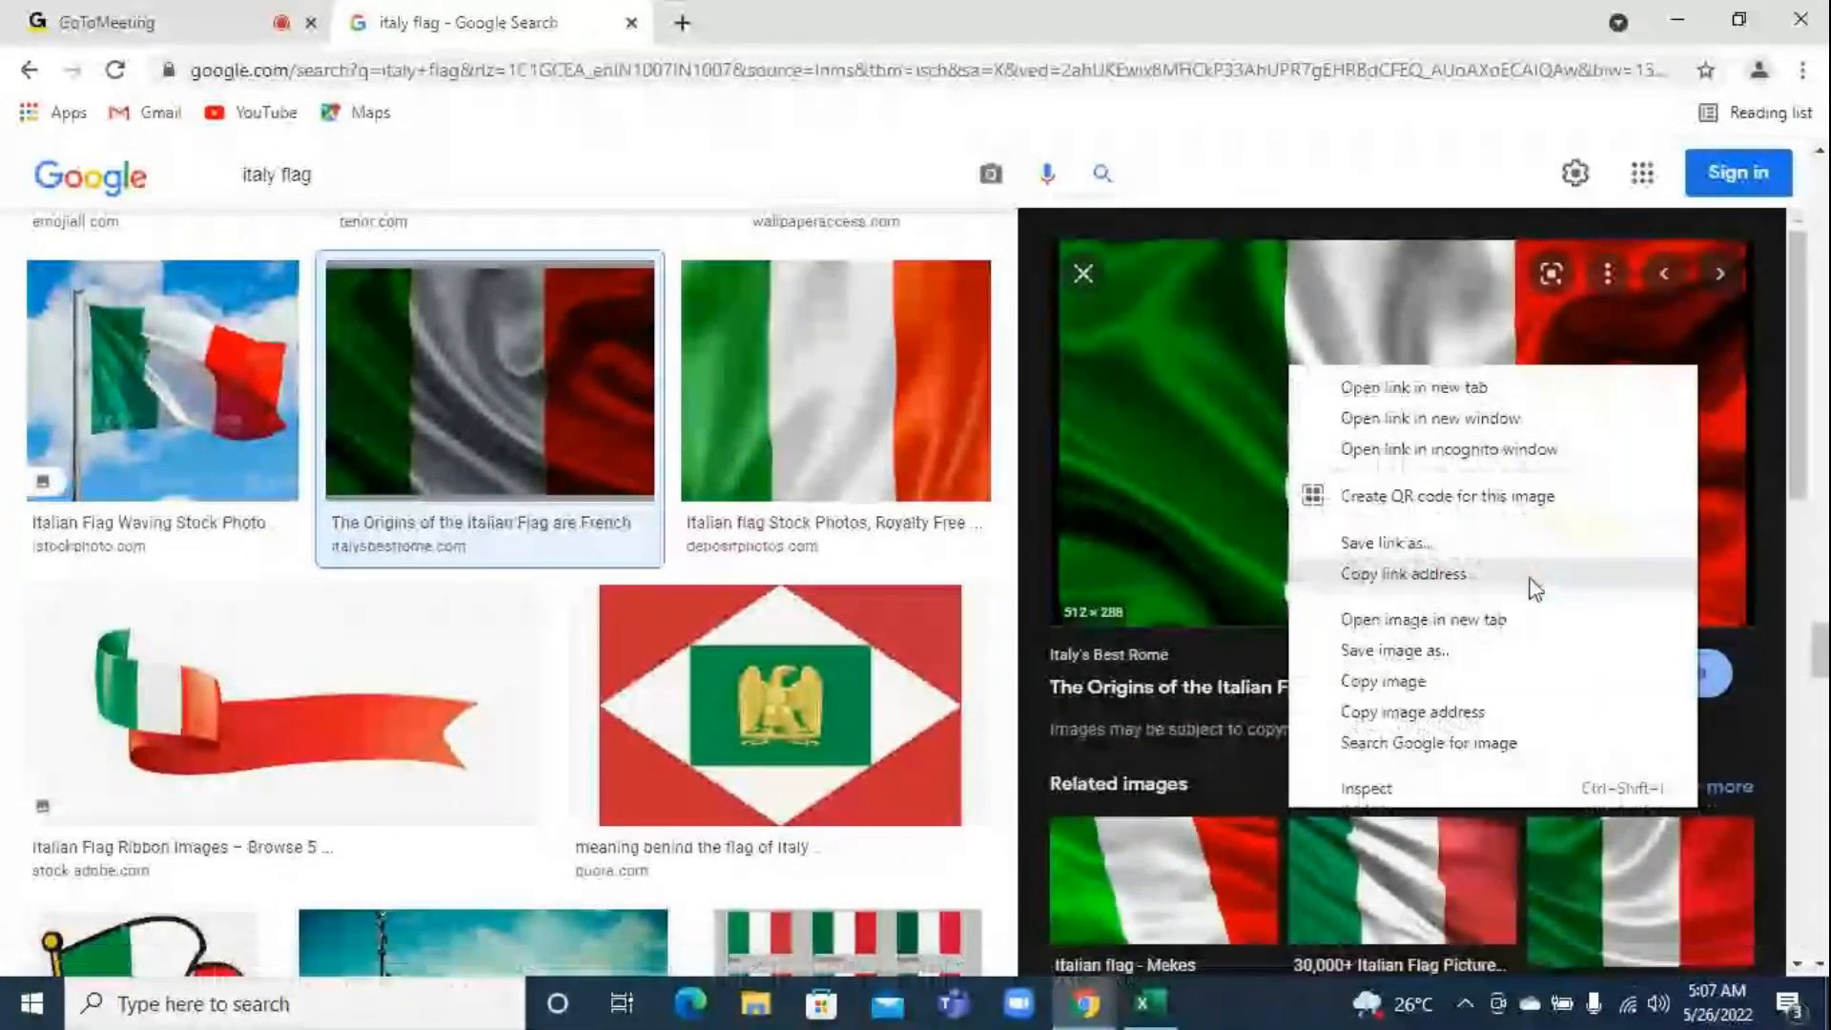
{"action": "left_click", "coordinate": [1409, 650]}
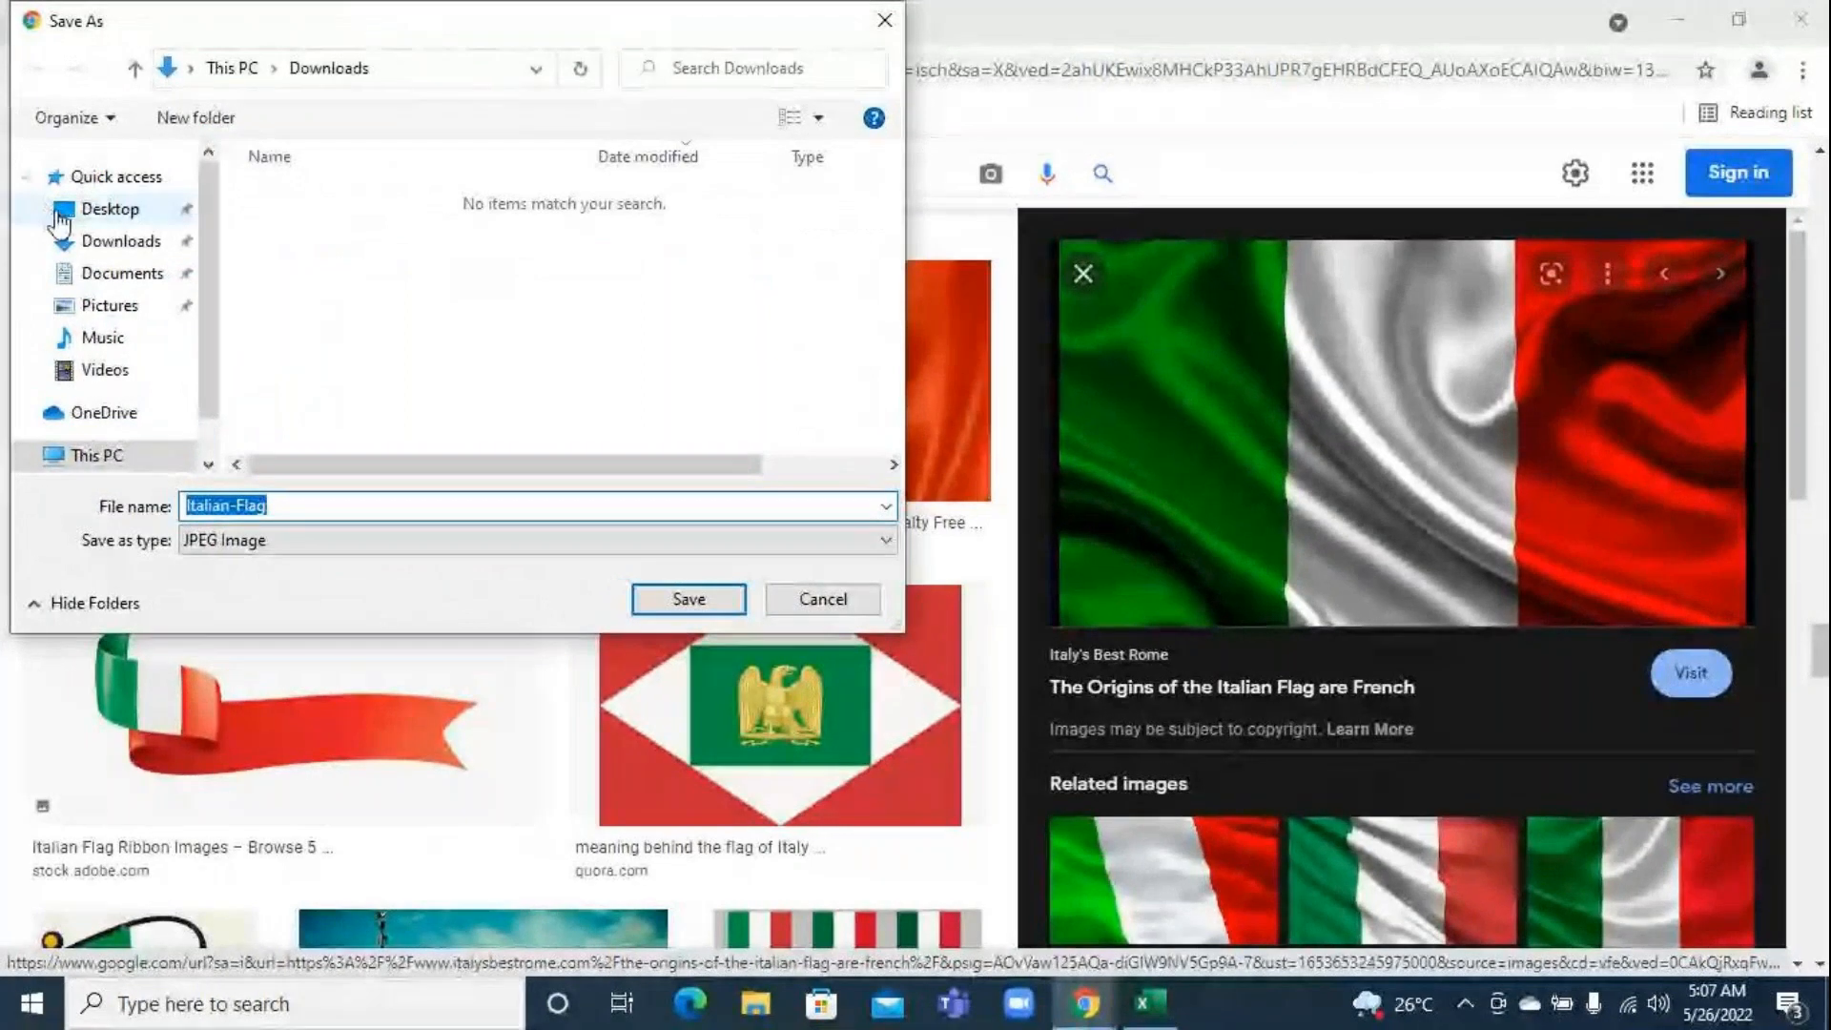
{"action": "left_click", "coordinate": [93, 219]}
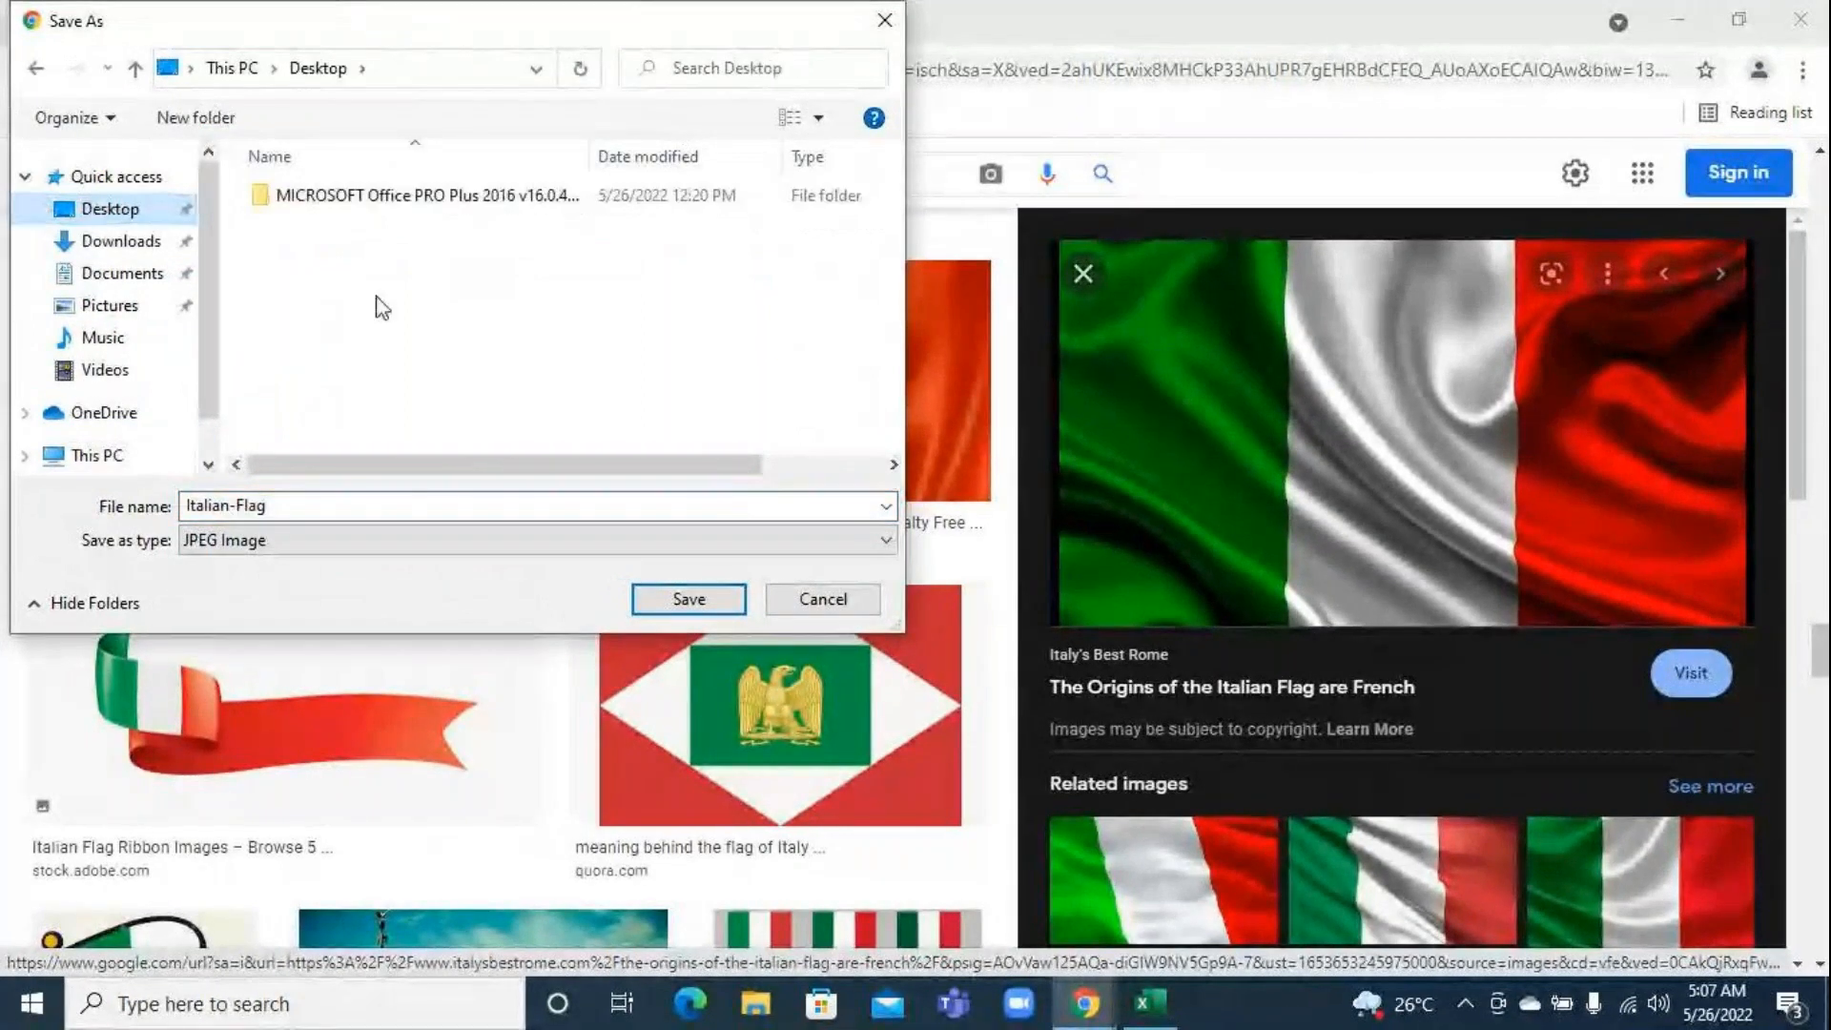
{"action": "left_click", "coordinate": [705, 597]}
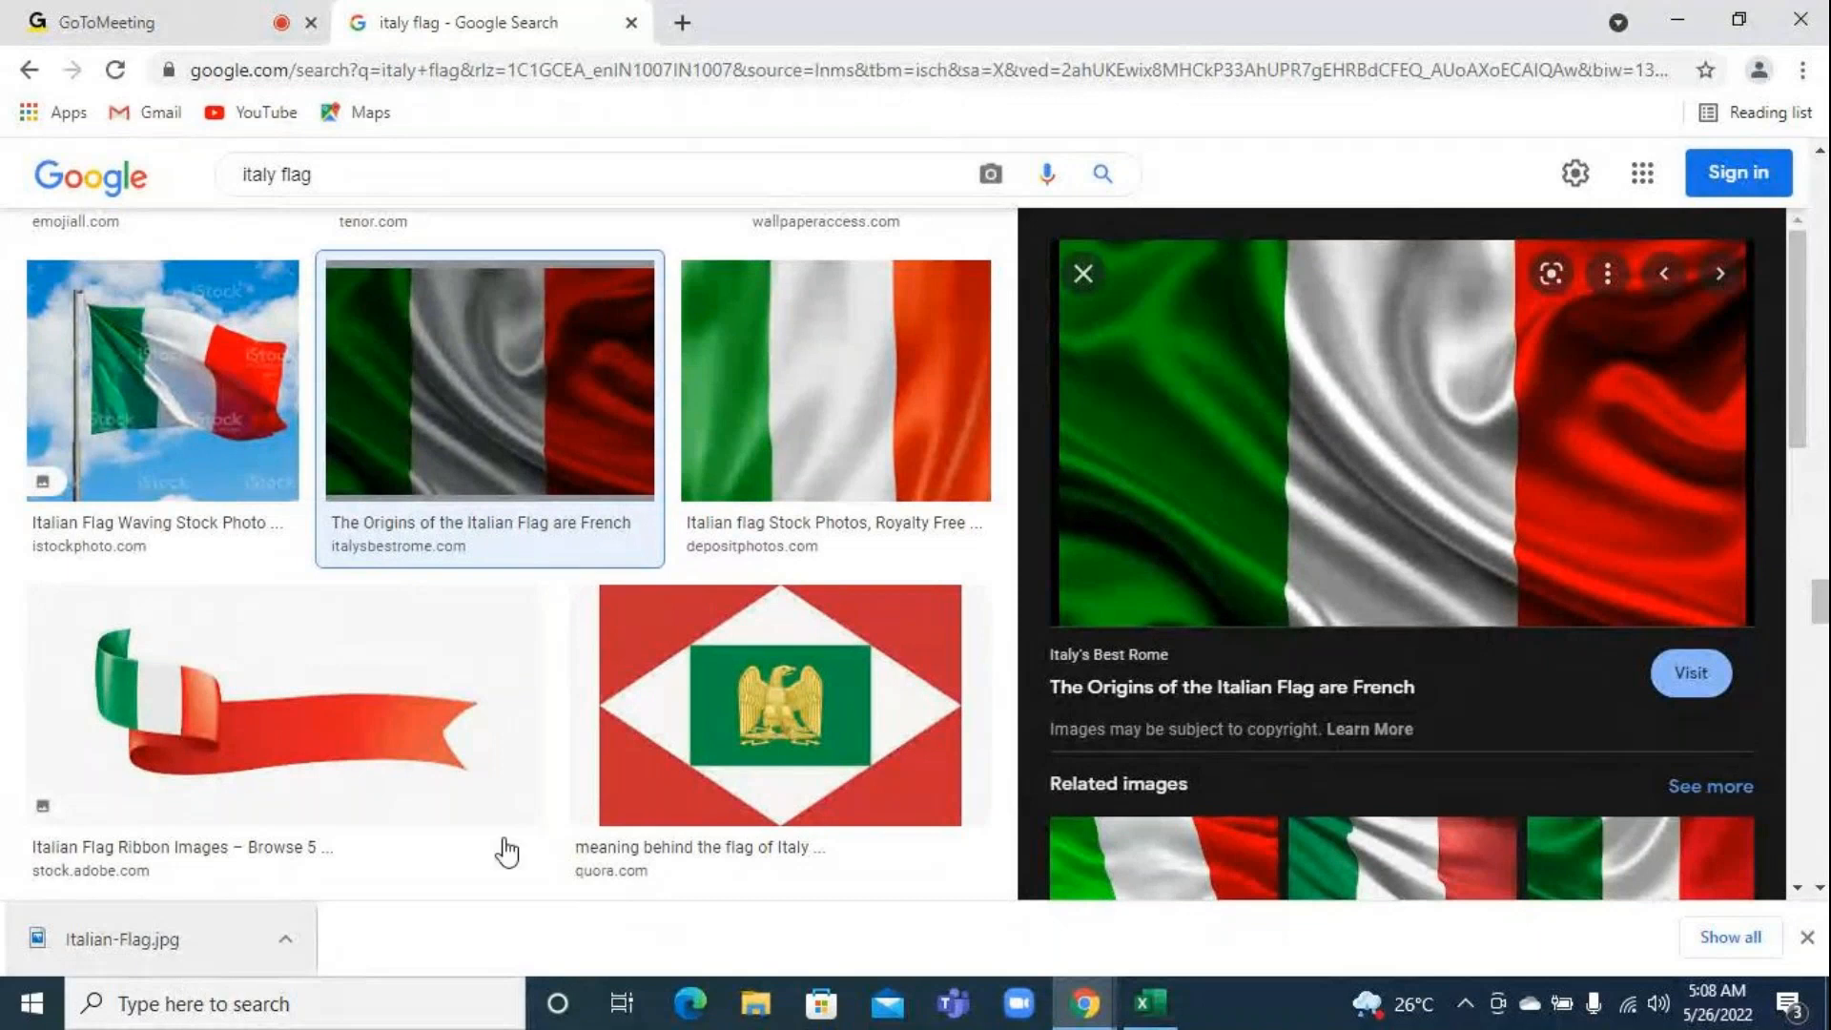
Close the Italian flag search tab, switch back to Excel and select only the treemap's ITALY block
{"action": "left_click", "coordinate": [630, 23]}
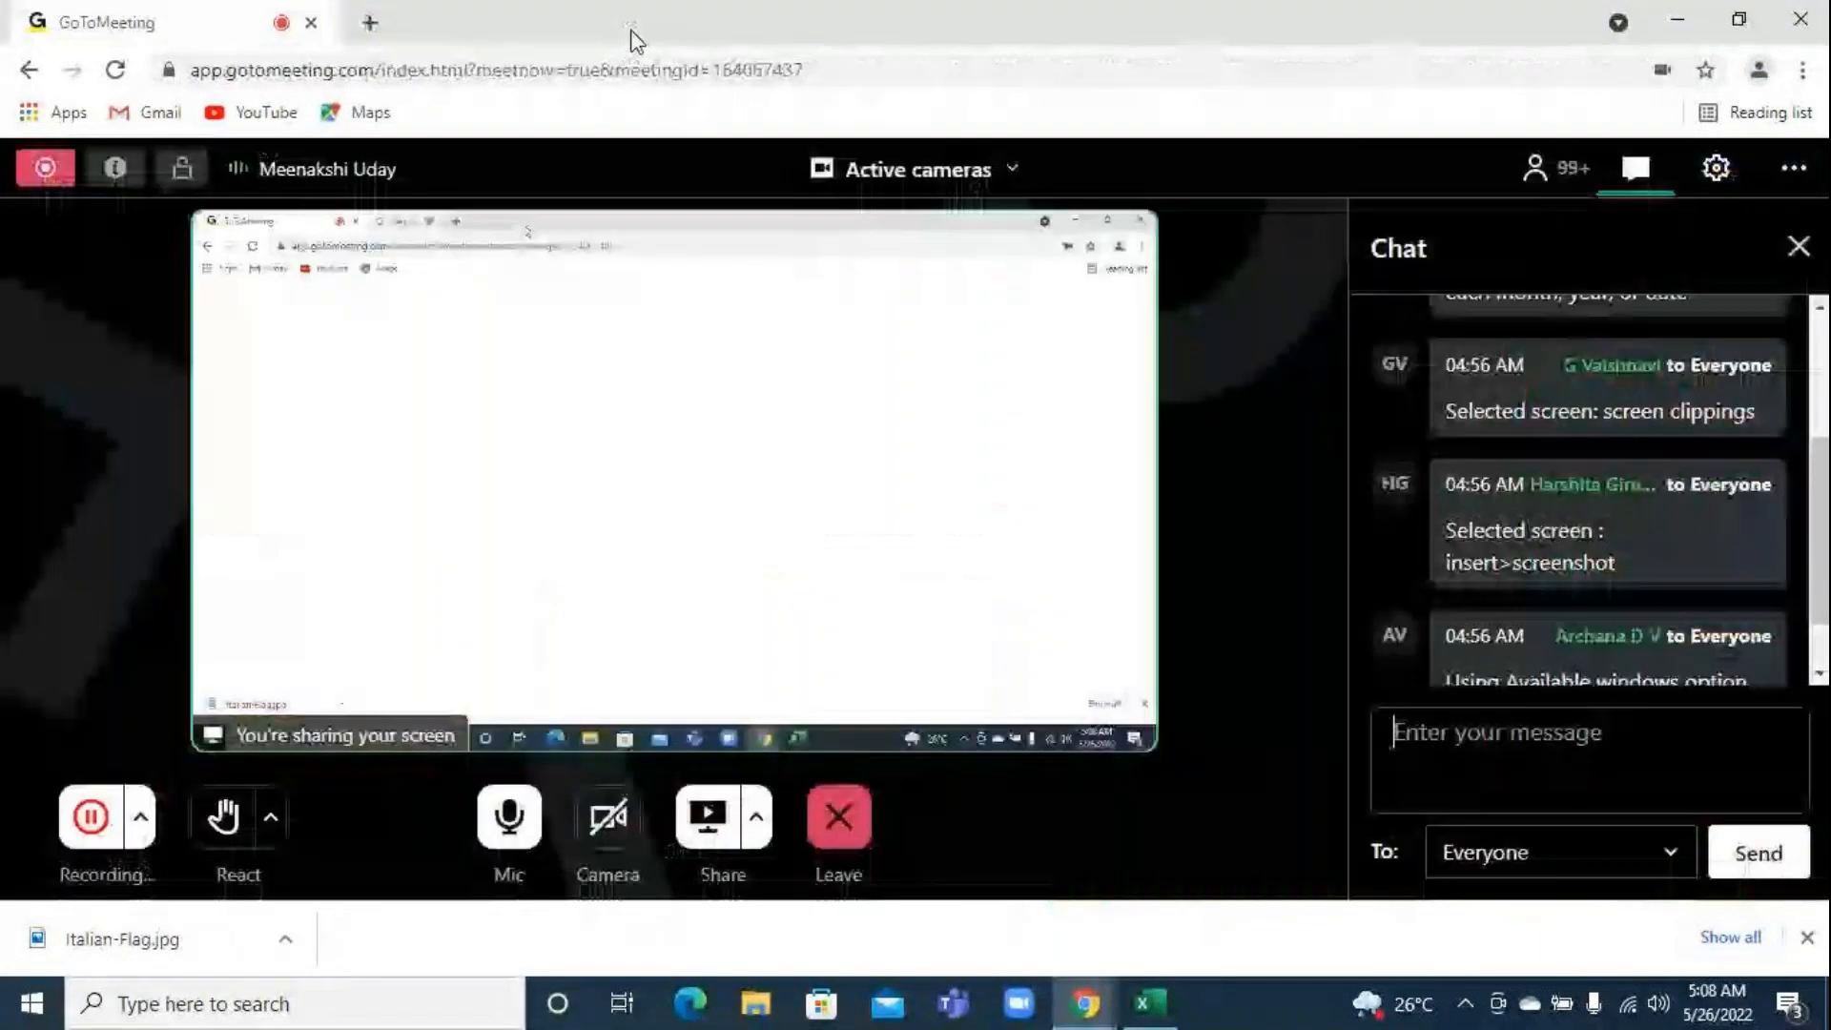
{"action": "left_click", "coordinate": [1149, 1003]}
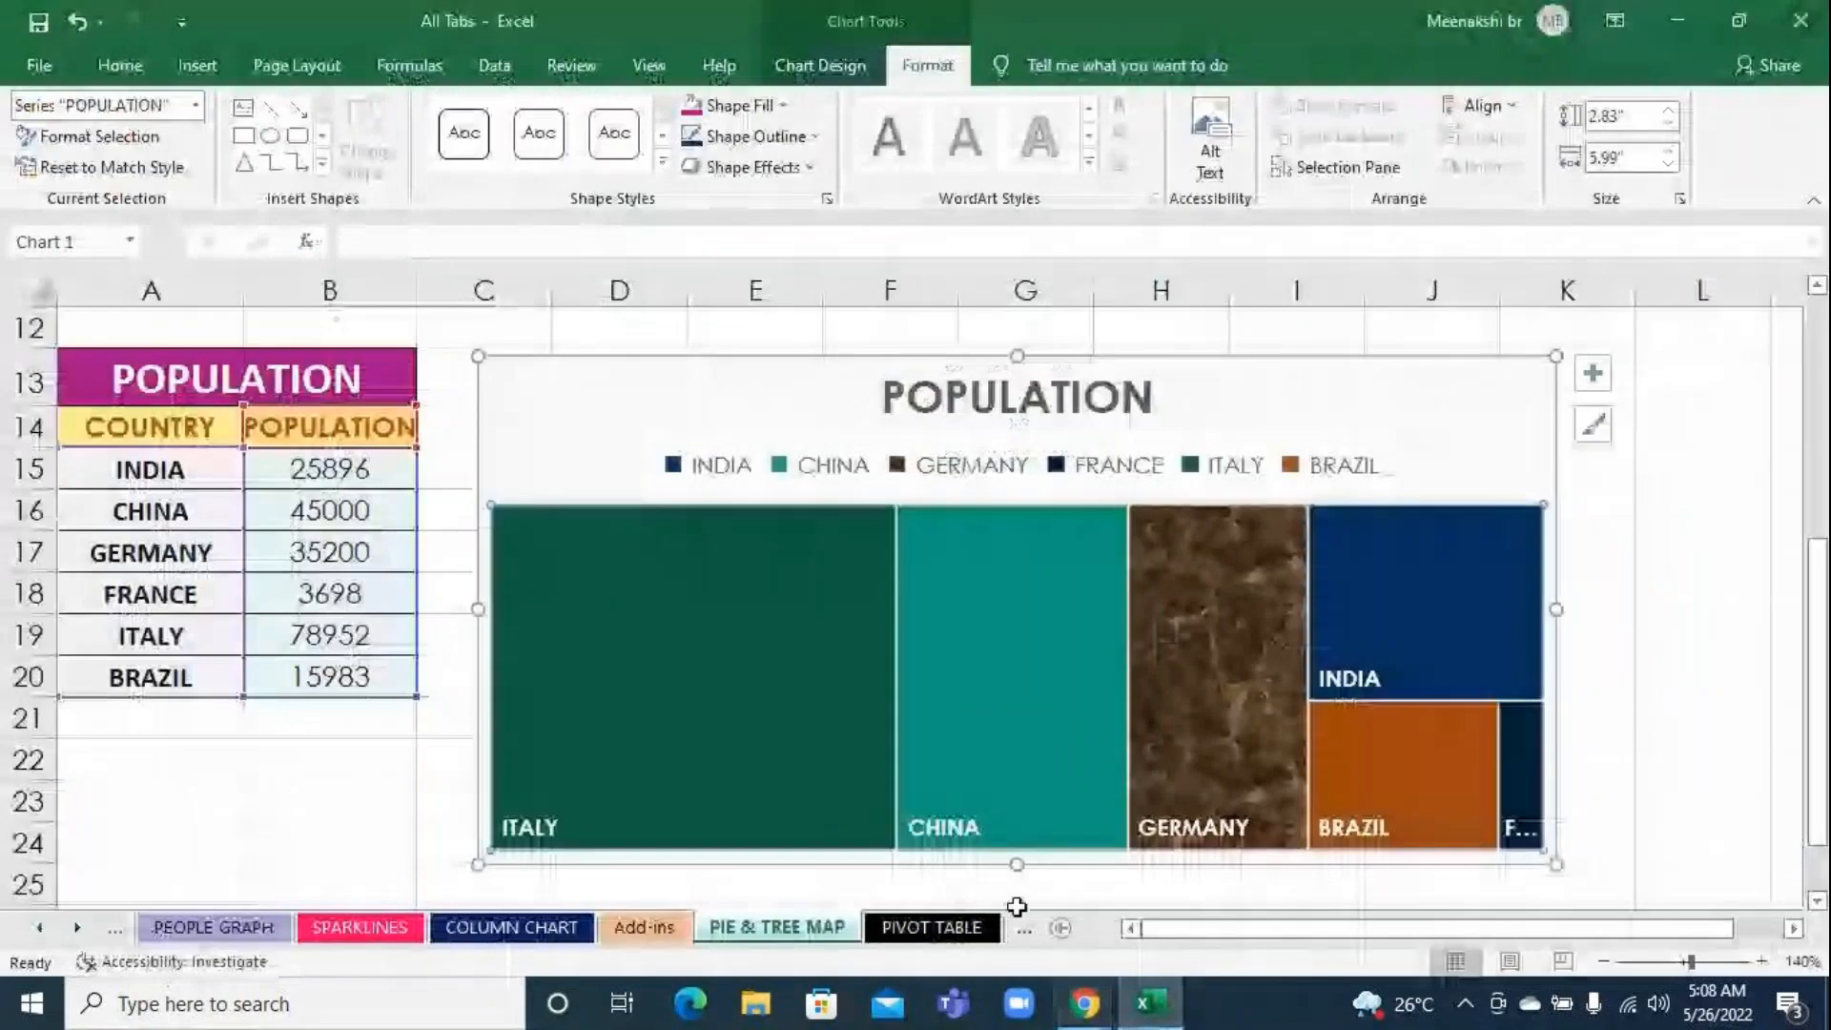
{"action": "left_click", "coordinate": [783, 666]}
{"action": "left_click", "coordinate": [784, 666]}
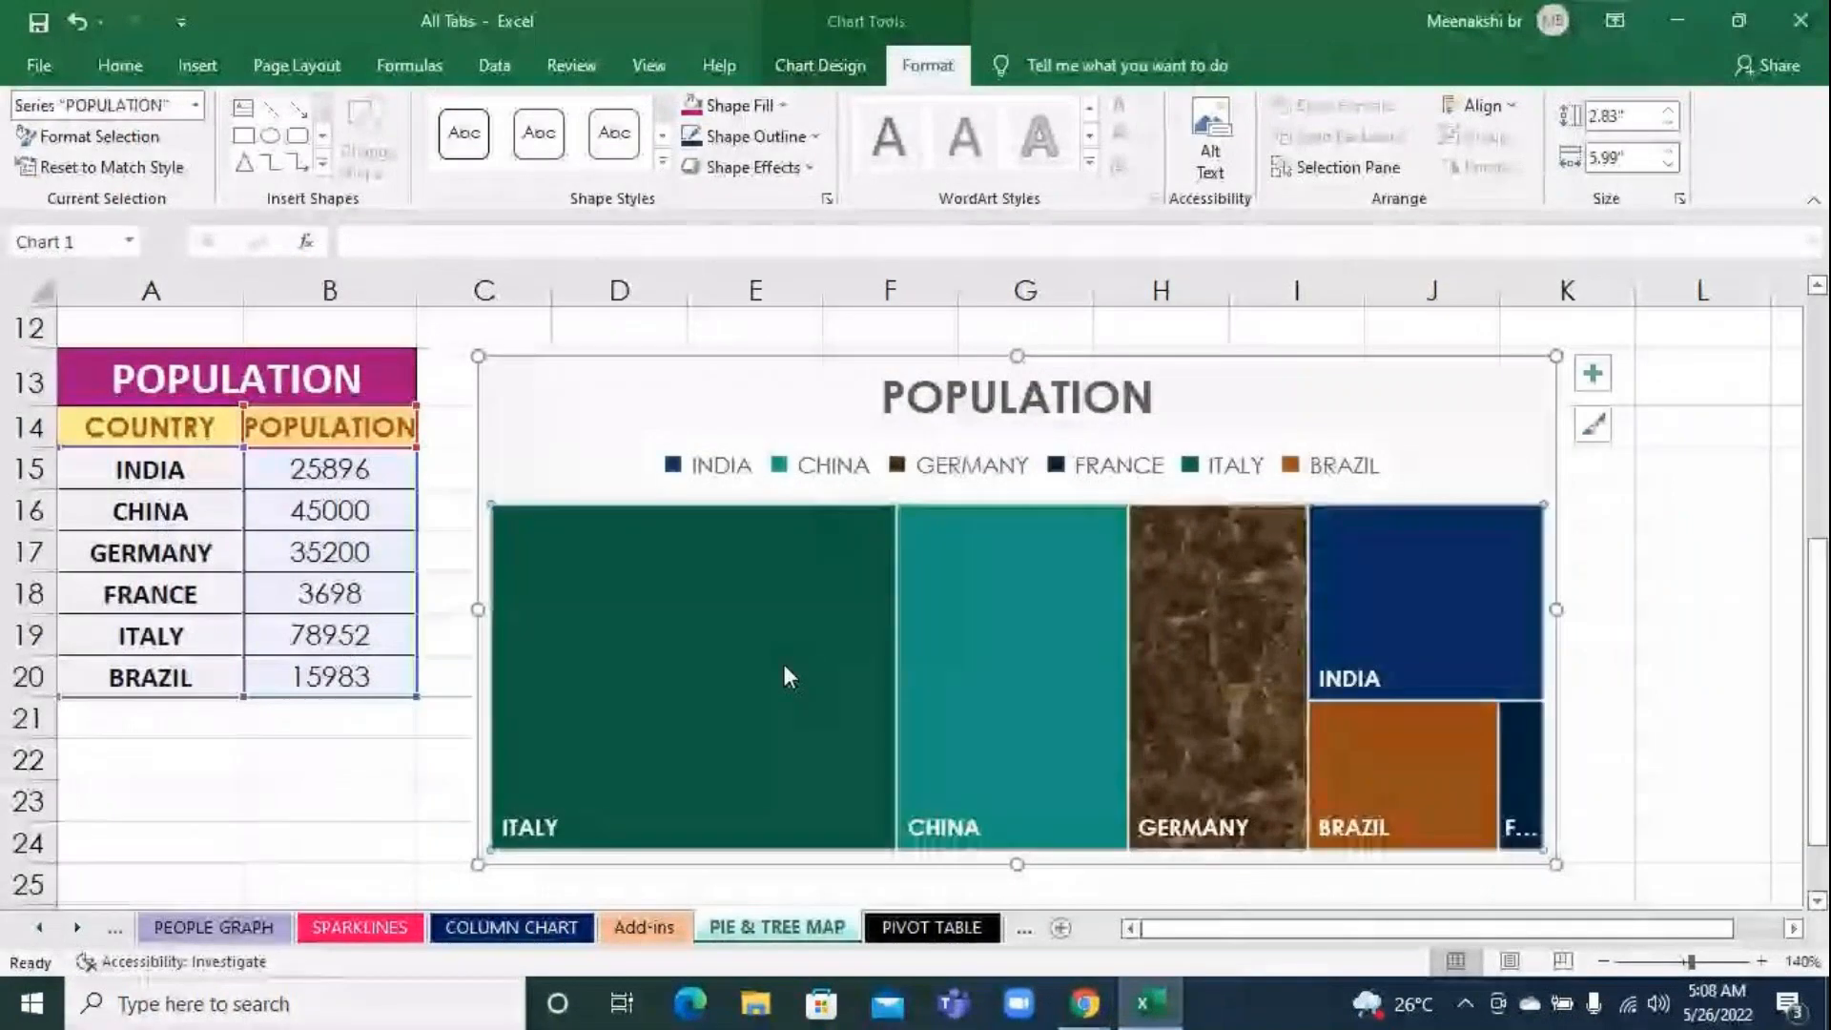
{"action": "double_click", "coordinate": [784, 667]}
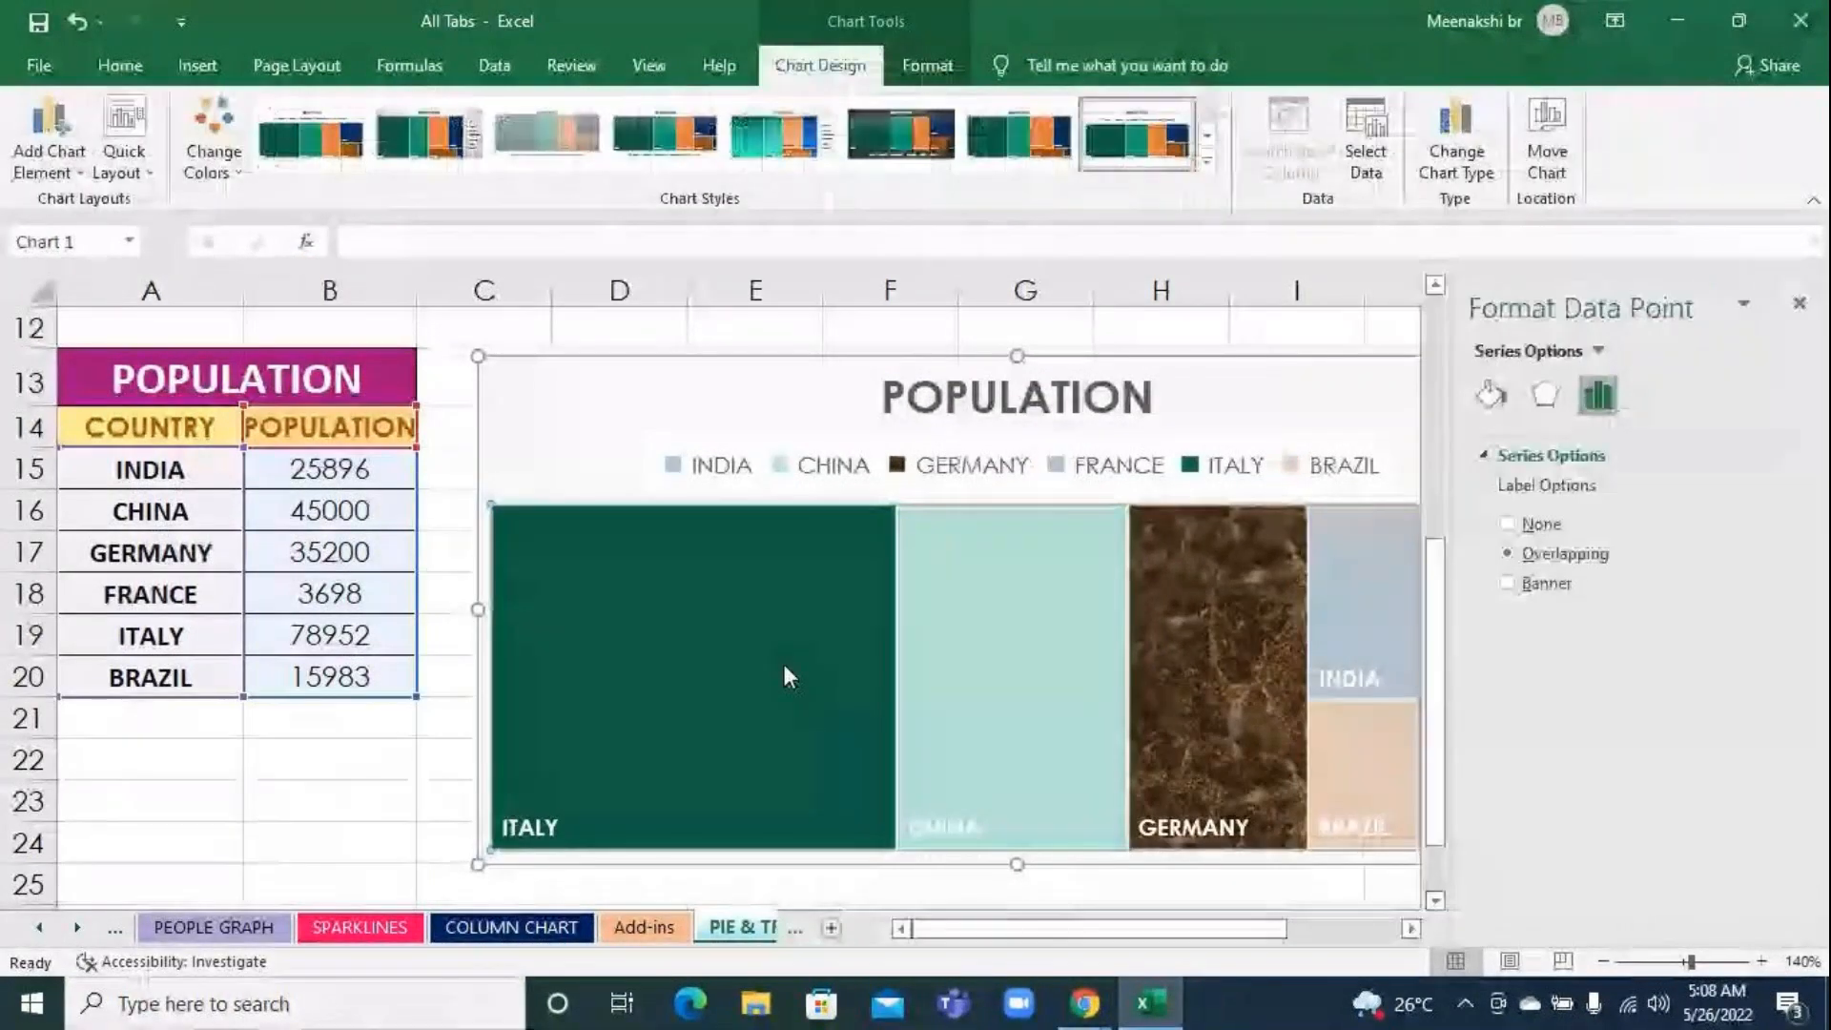
{"action": "left_click", "coordinate": [1795, 307]}
{"action": "left_click", "coordinate": [602, 614]}
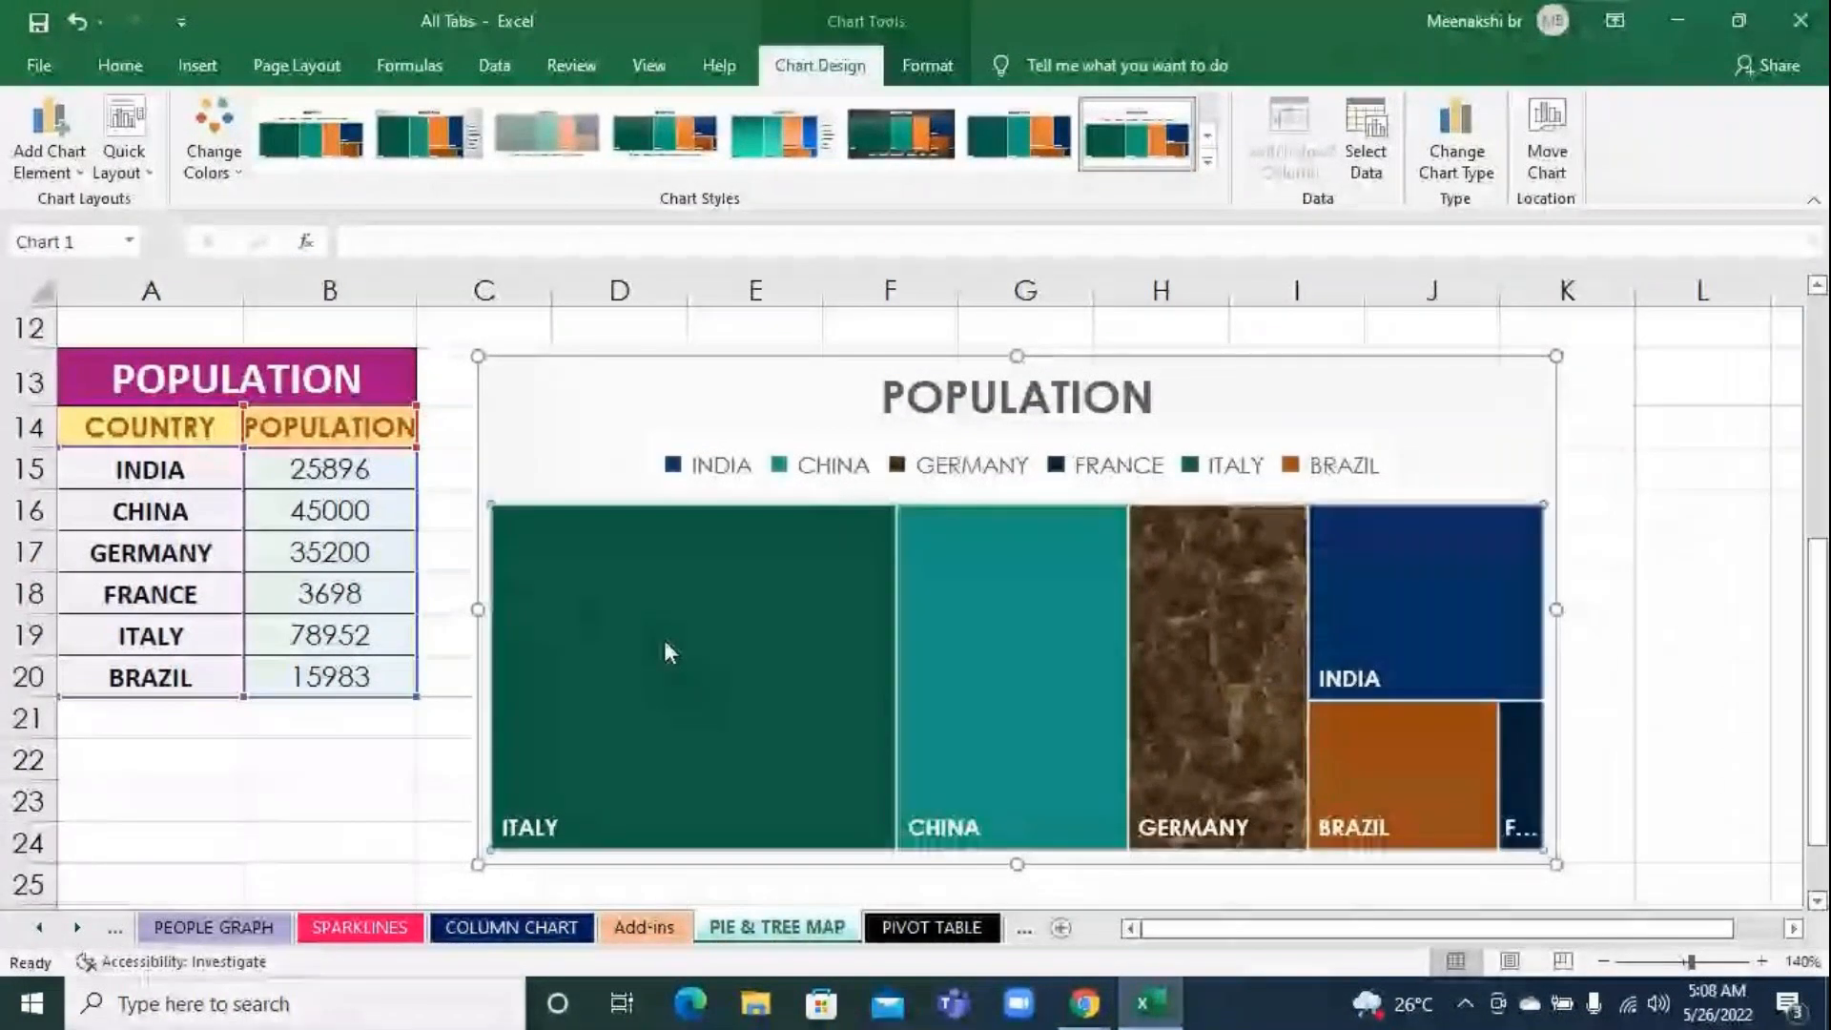
{"action": "double_click", "coordinate": [664, 649]}
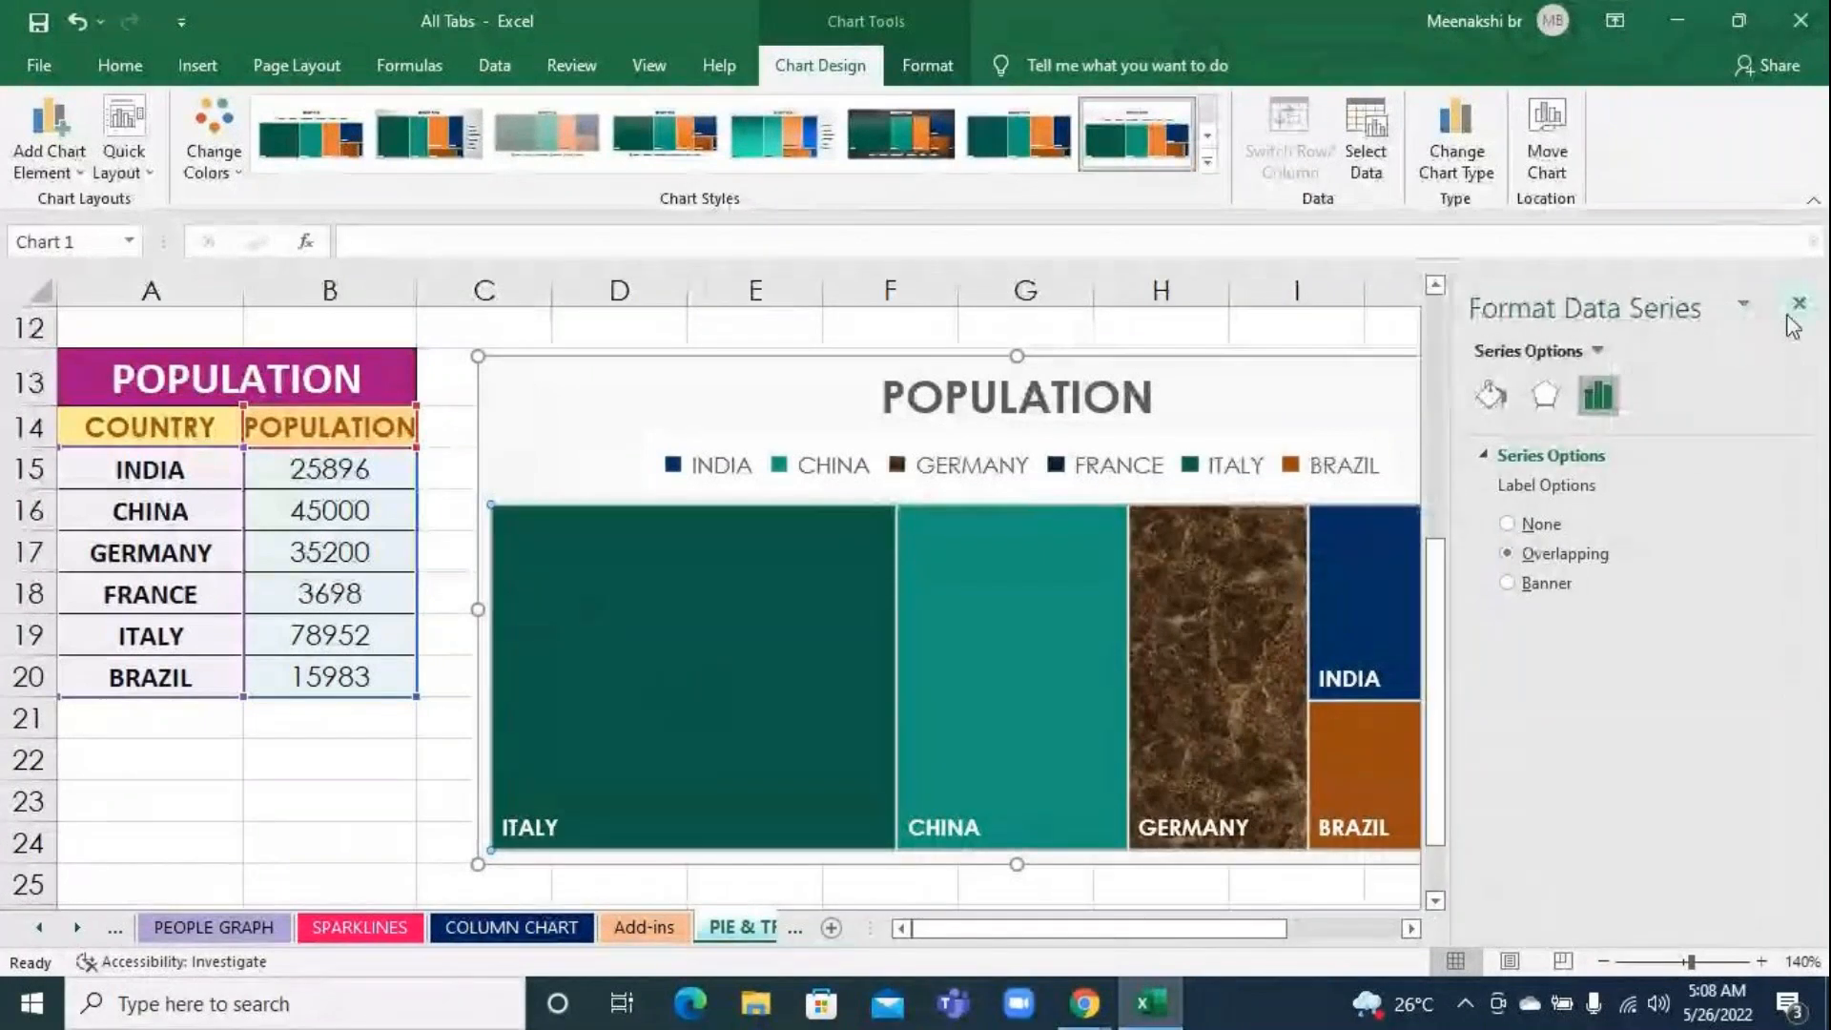
{"action": "left_click", "coordinate": [1796, 306]}
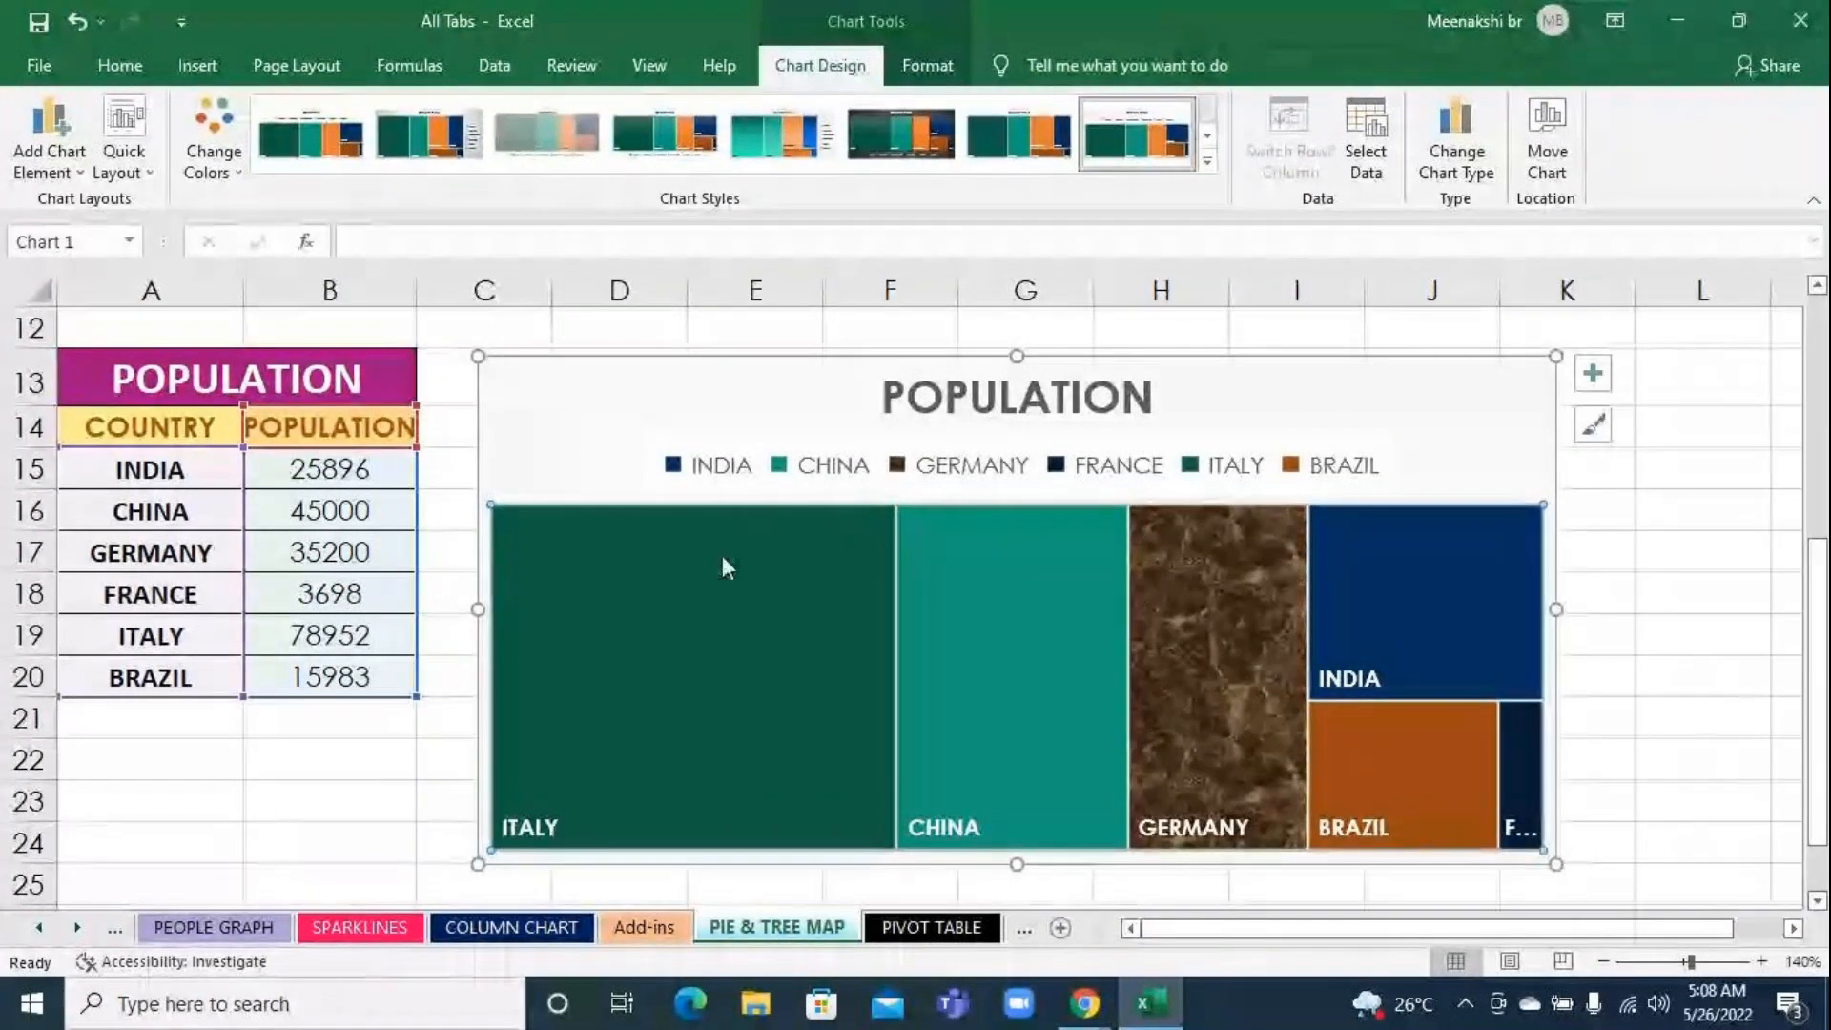
{"action": "left_click", "coordinate": [723, 557]}
Fill the ITALY block with the Italian-Flag picture file from the Desktop and deselect the chart
{"action": "left_click", "coordinate": [929, 67]}
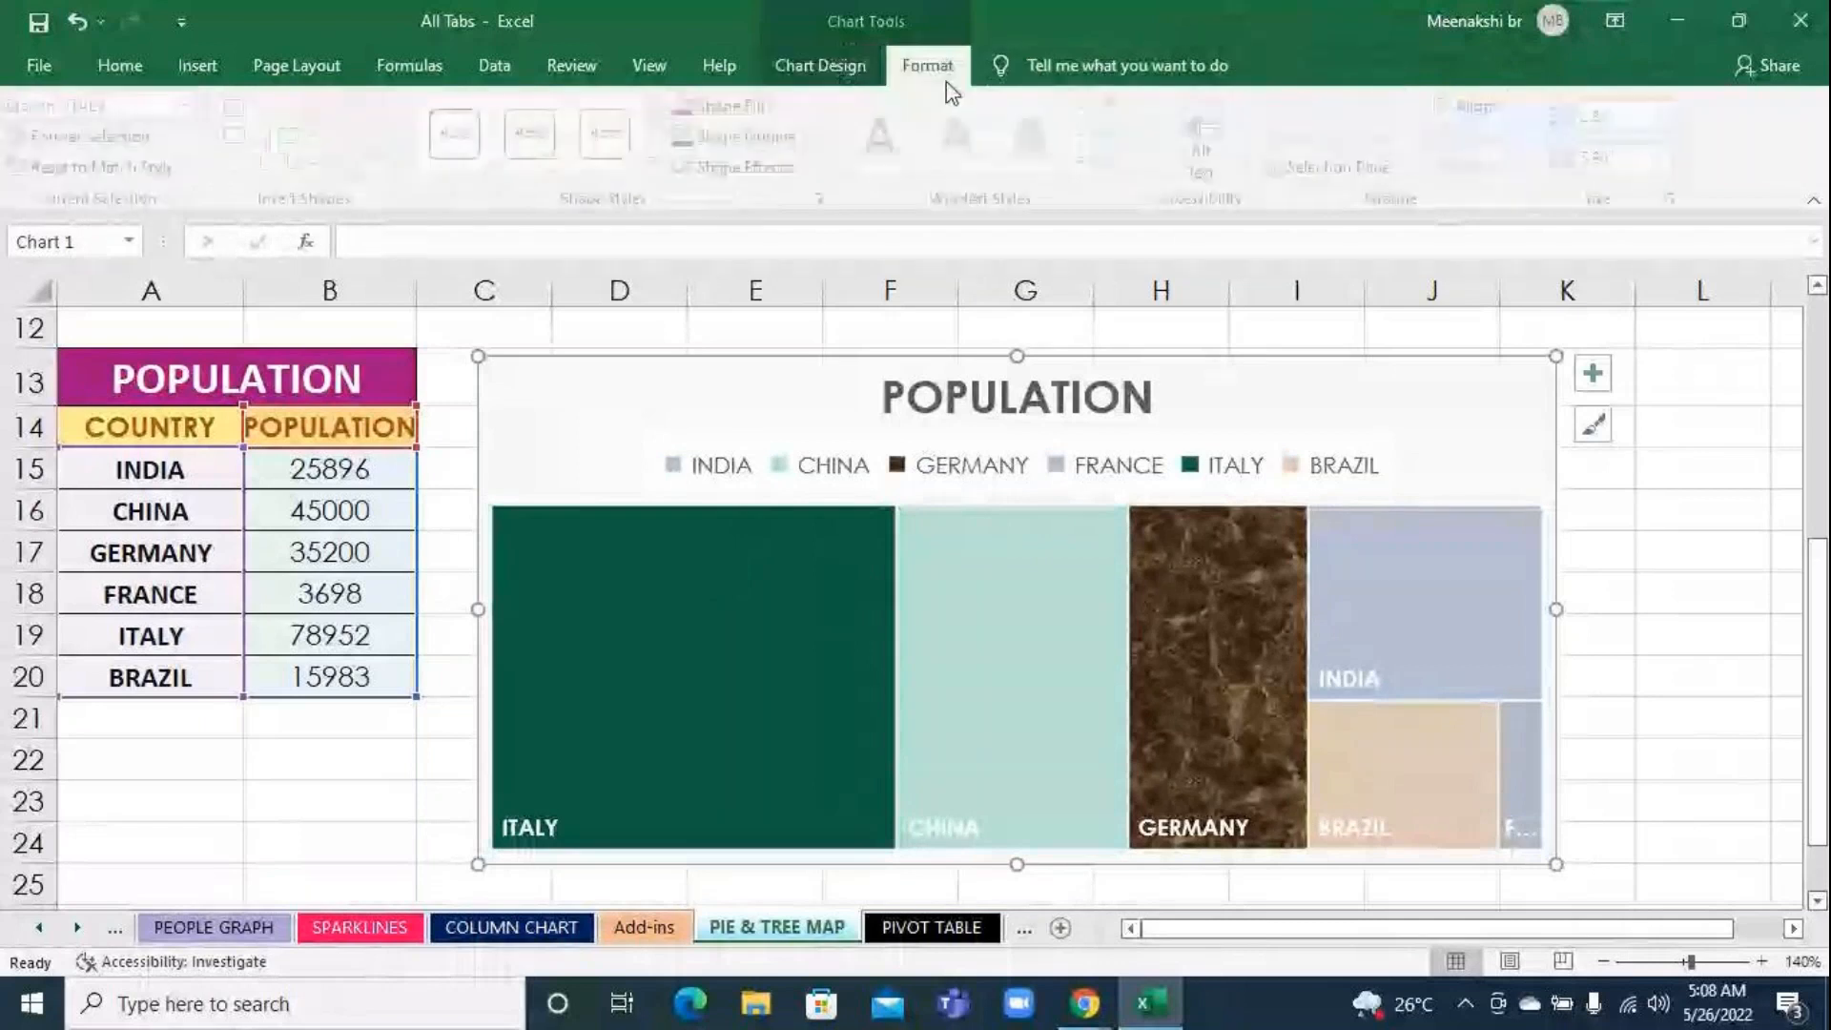
{"action": "left_click", "coordinate": [768, 107]}
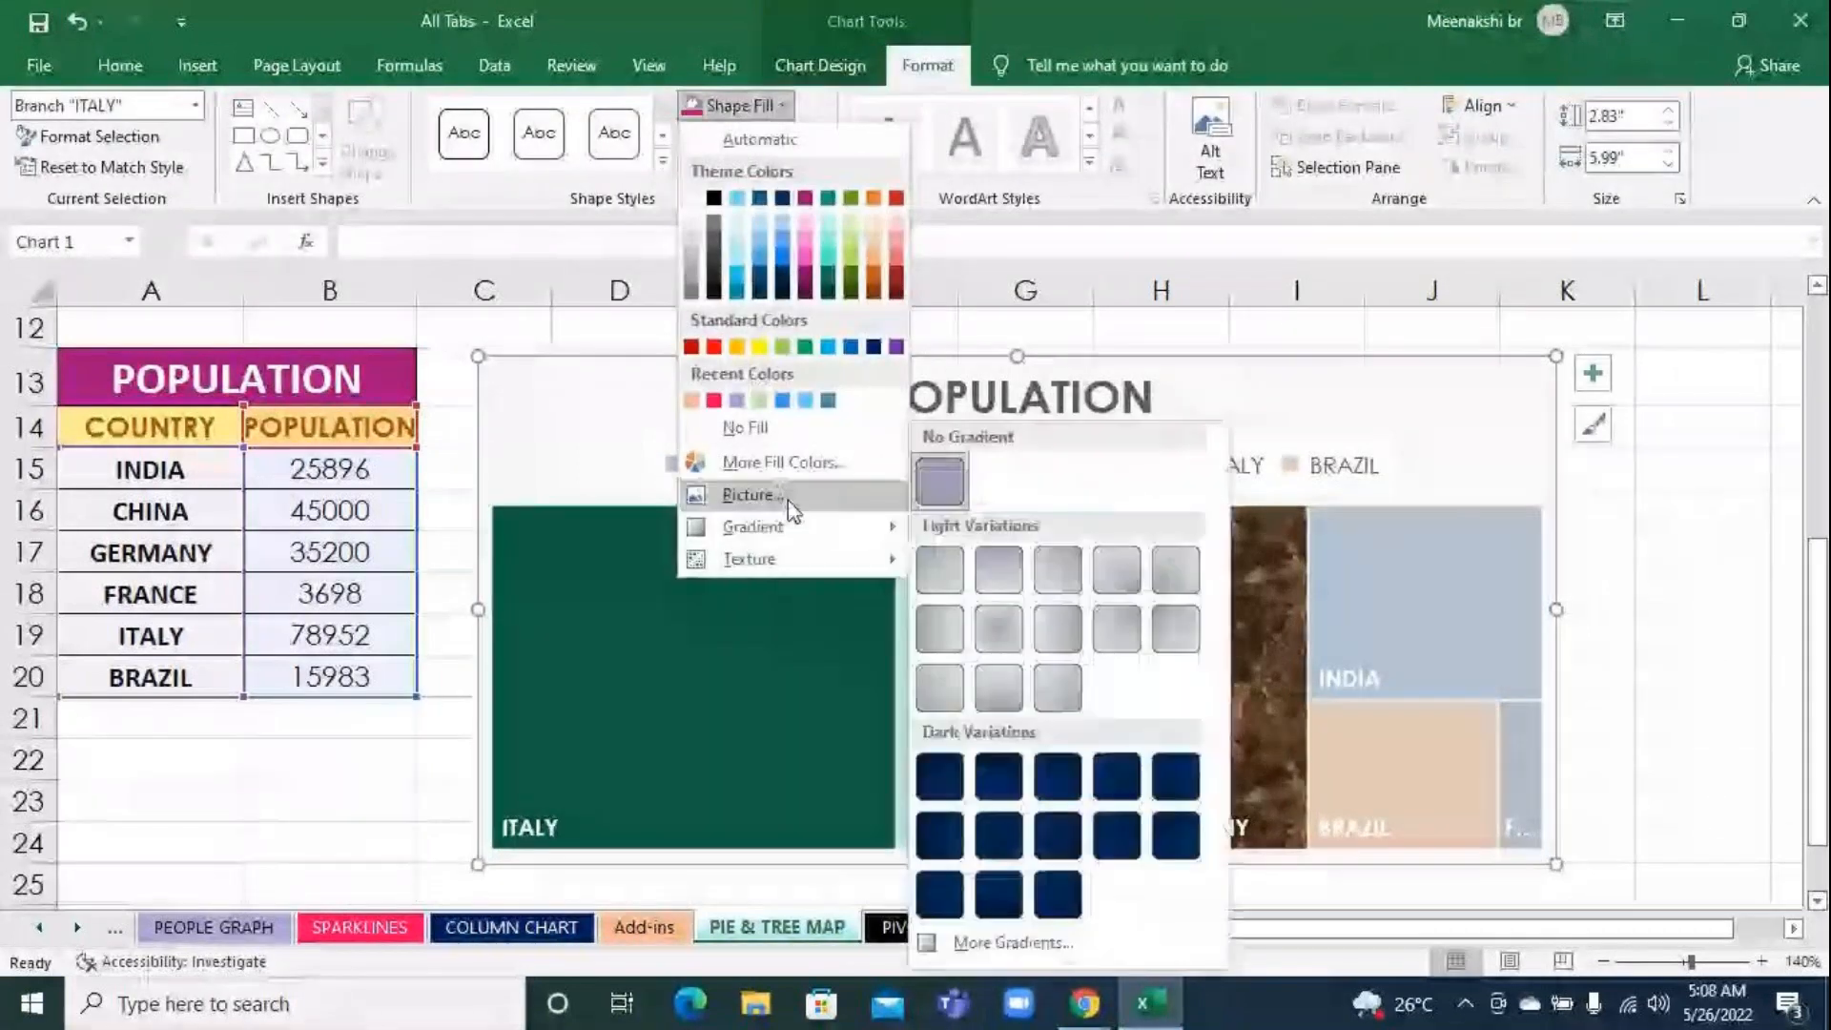
{"action": "left_click", "coordinate": [788, 499]}
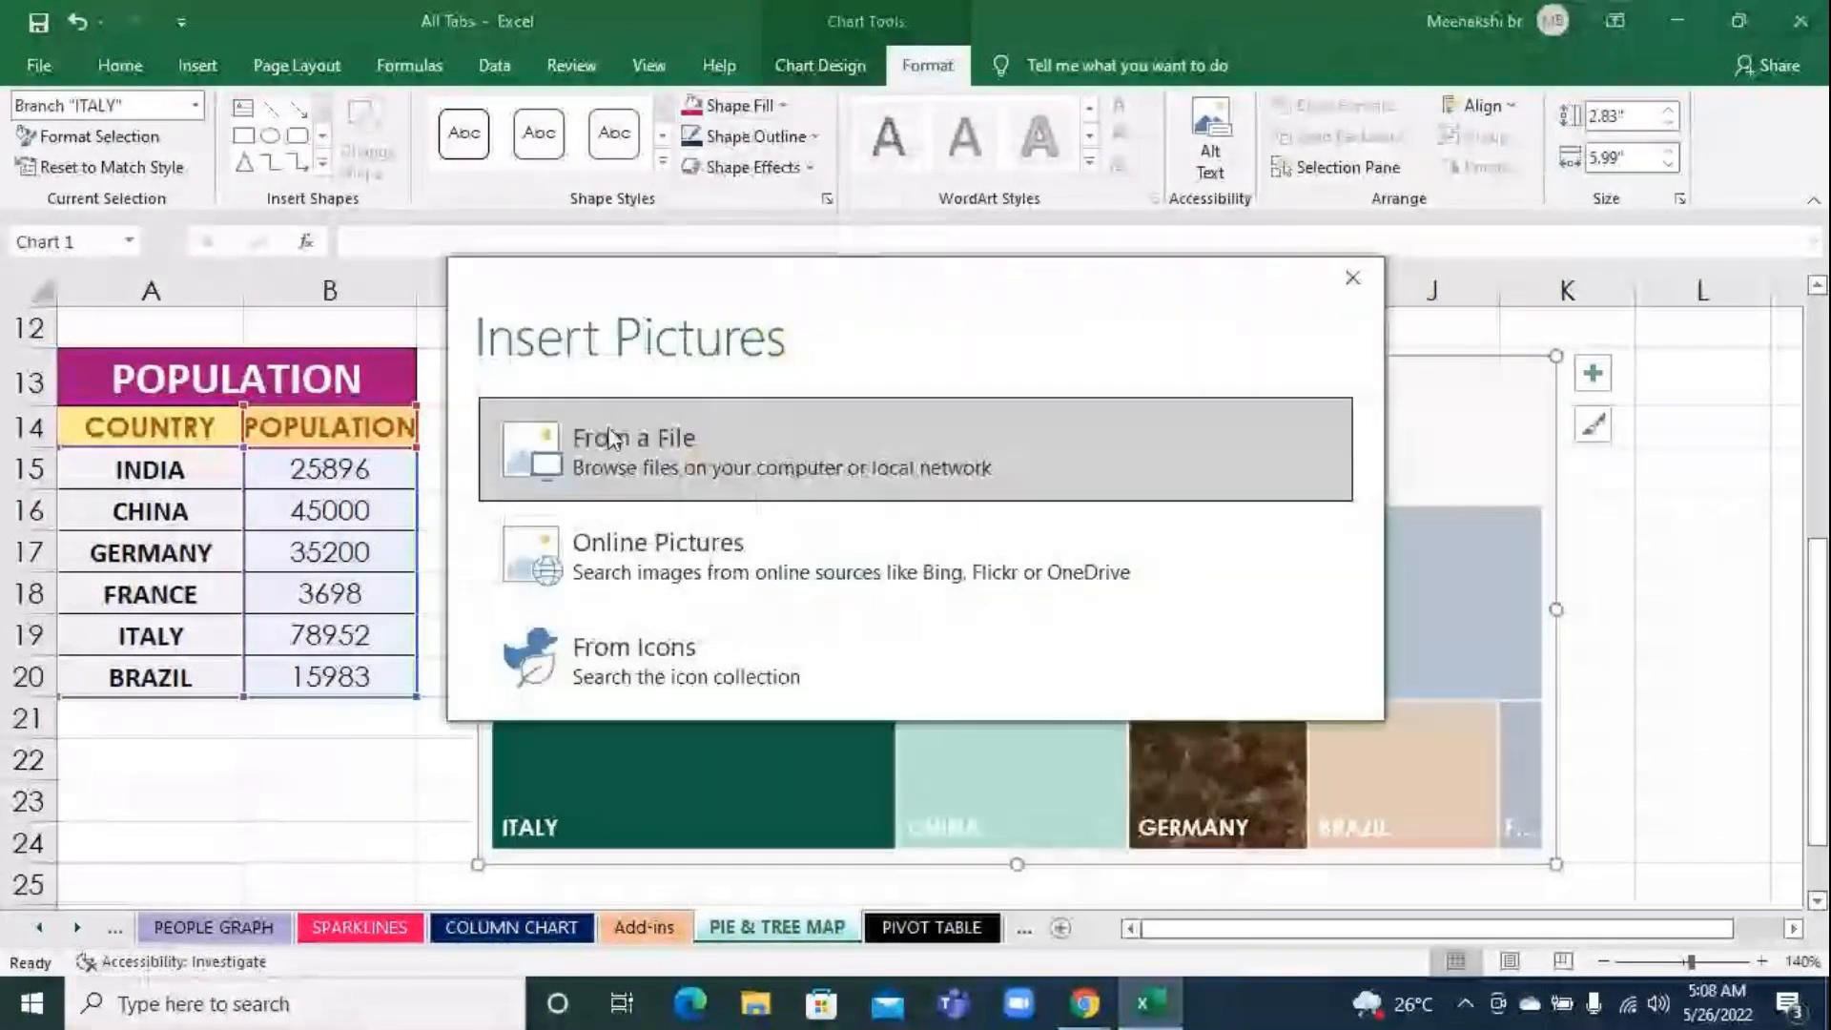
{"action": "left_click", "coordinate": [616, 442]}
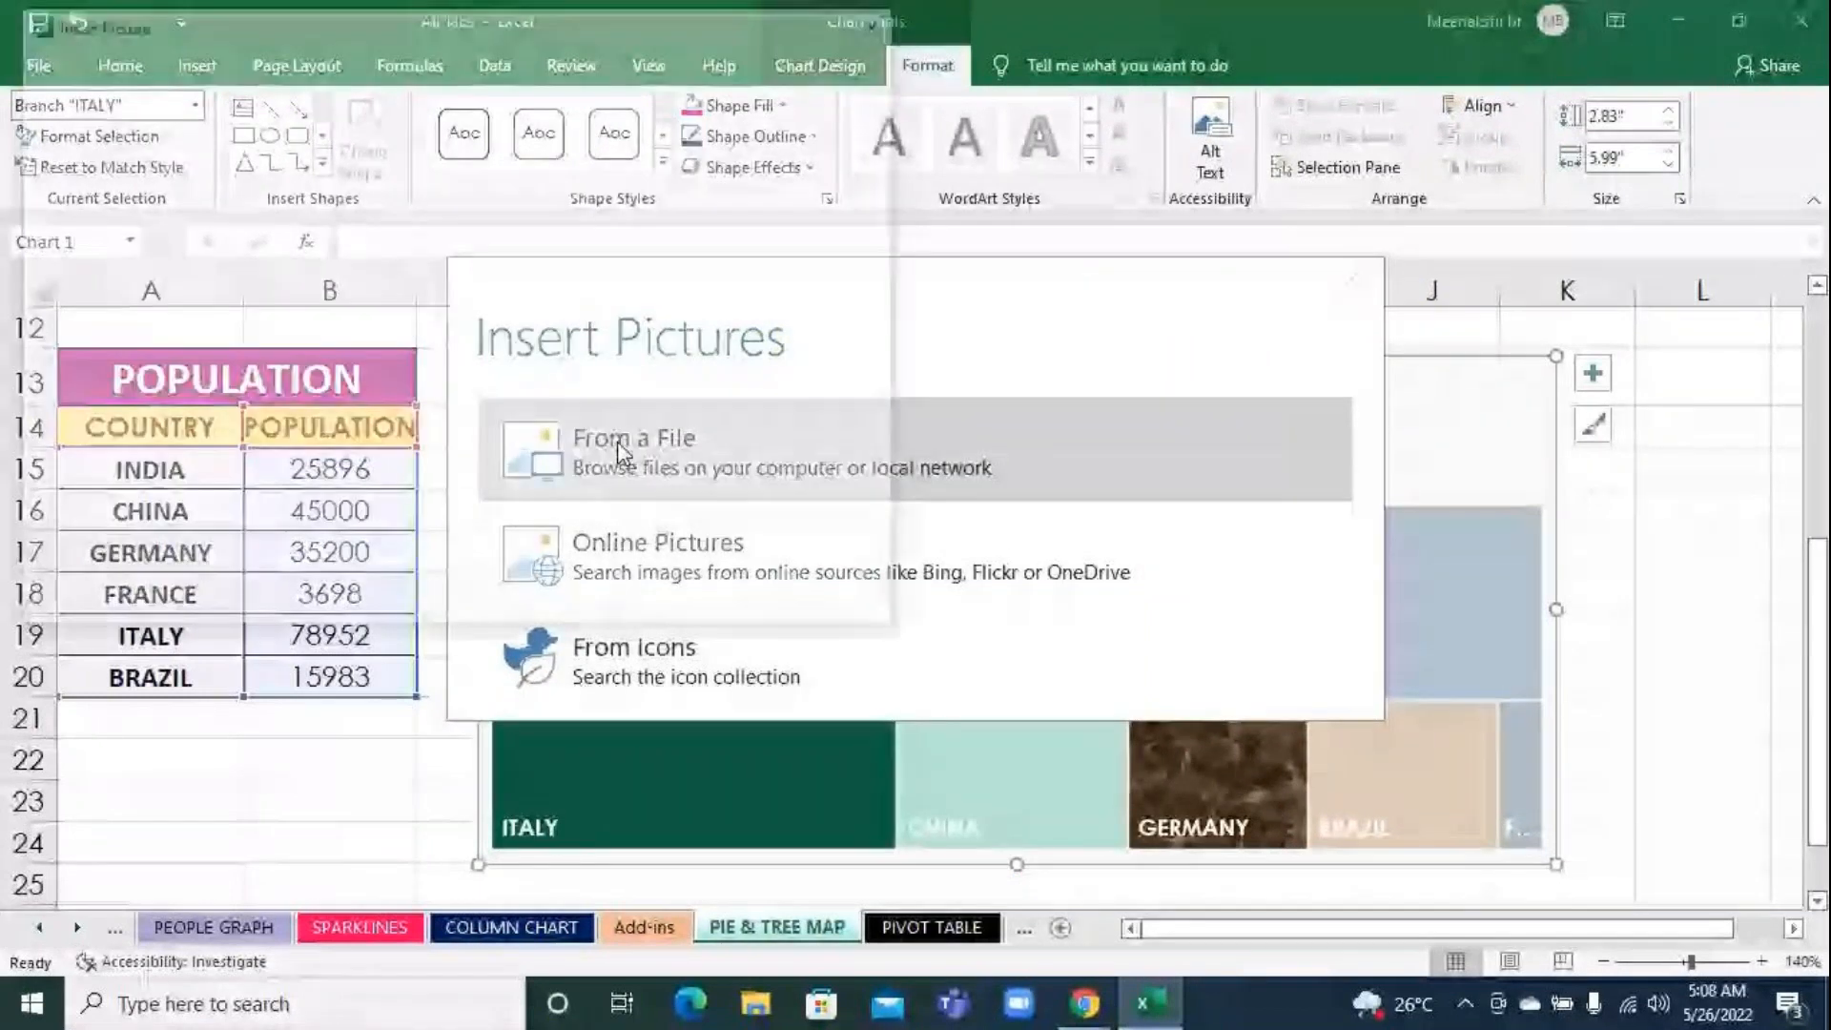
{"action": "left_click", "coordinate": [114, 219]}
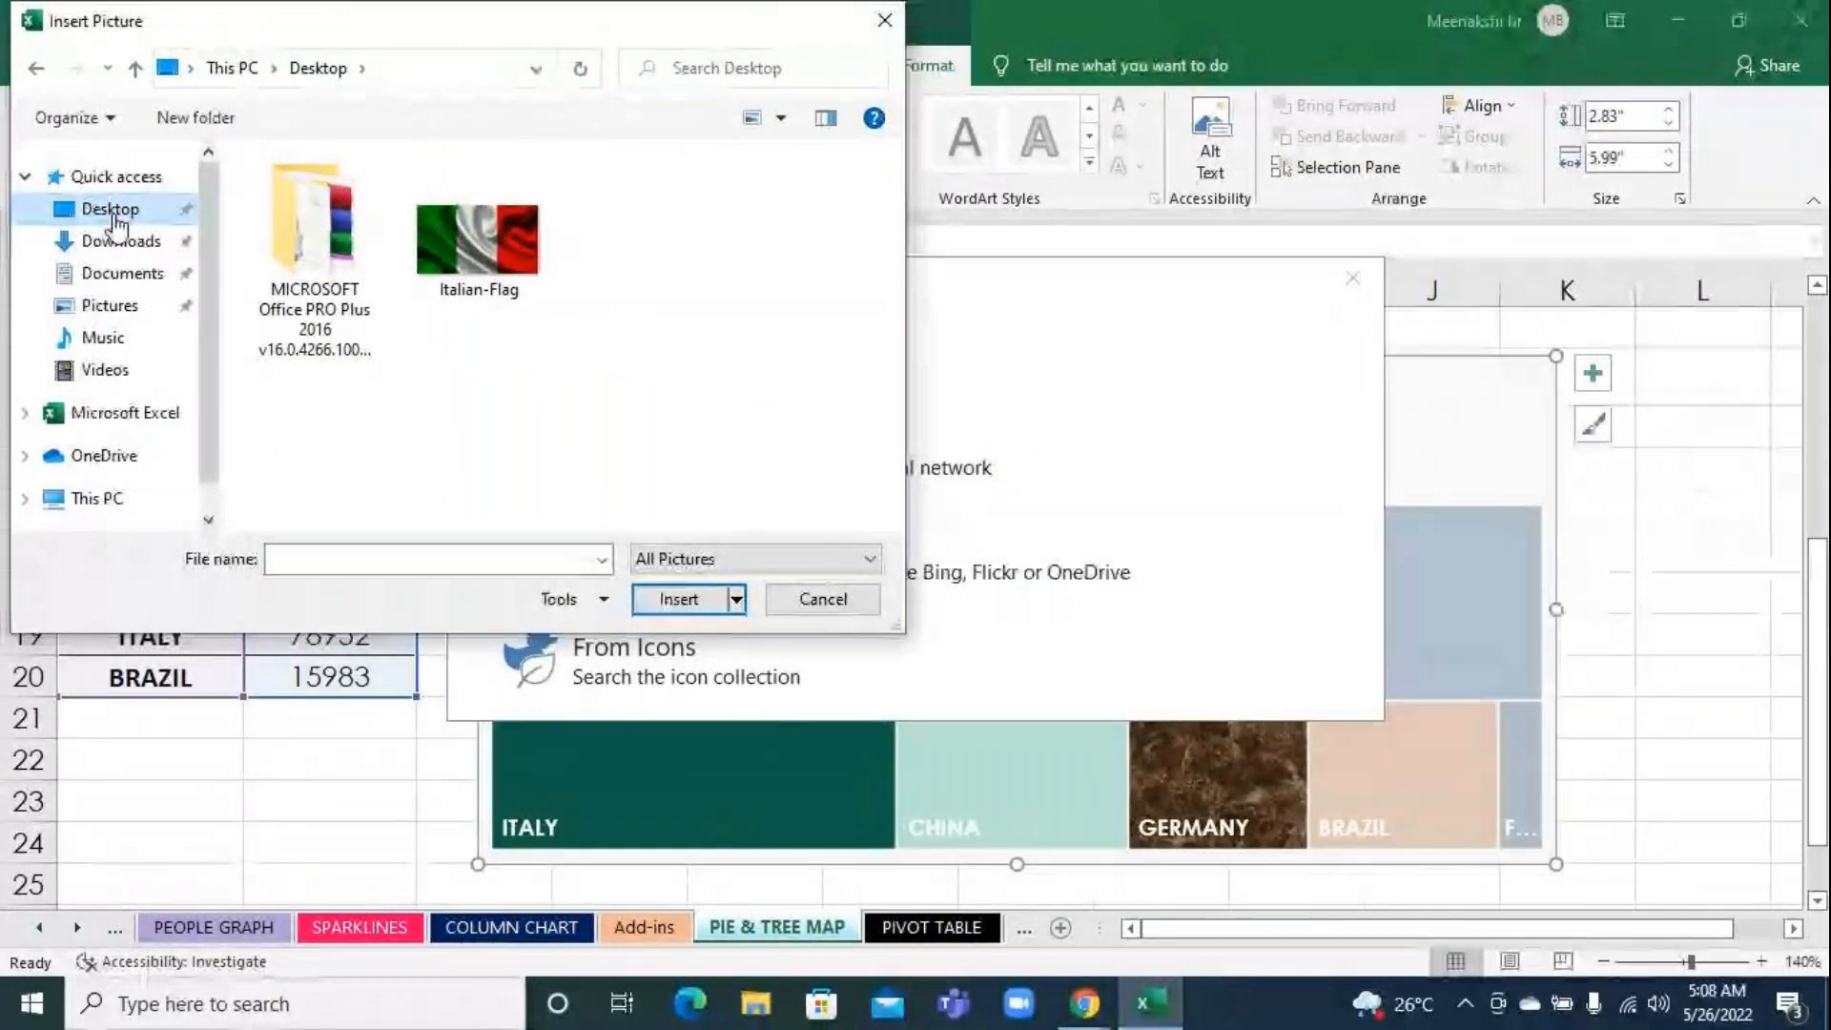
{"action": "left_click", "coordinate": [444, 282]}
{"action": "left_click", "coordinate": [665, 600]}
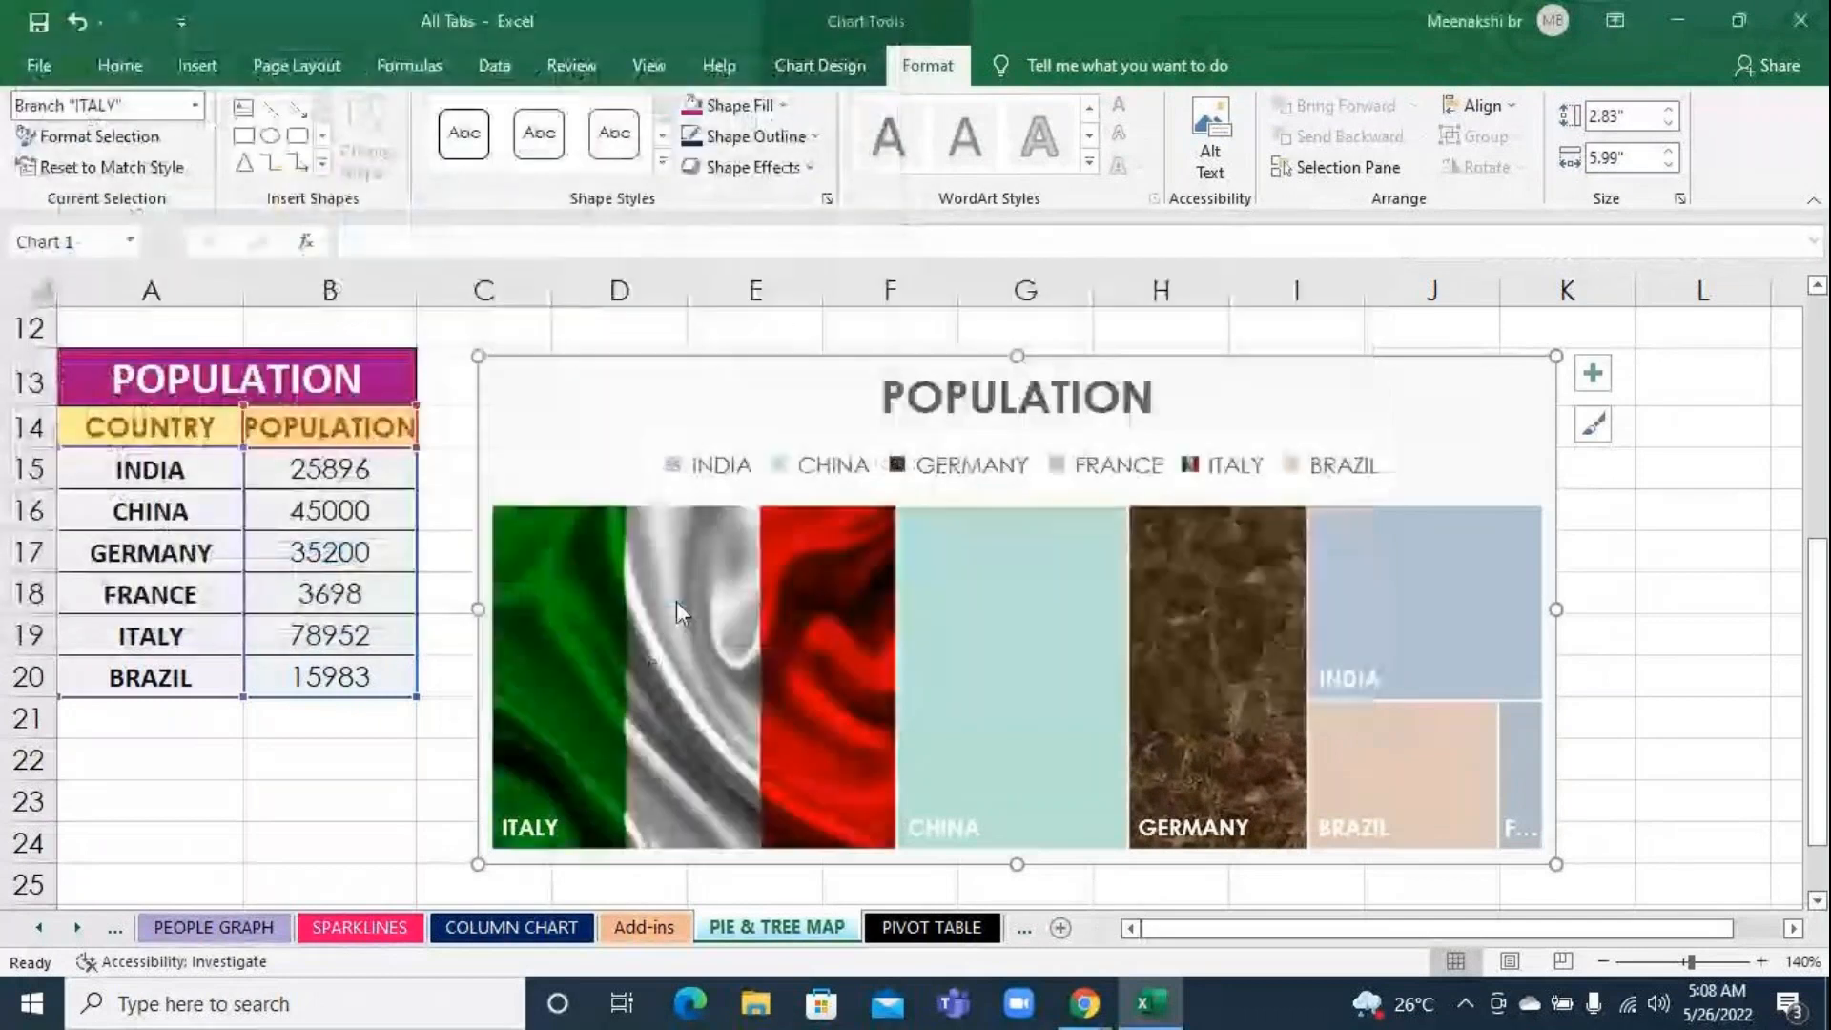
{"action": "left_click", "coordinate": [1641, 654]}
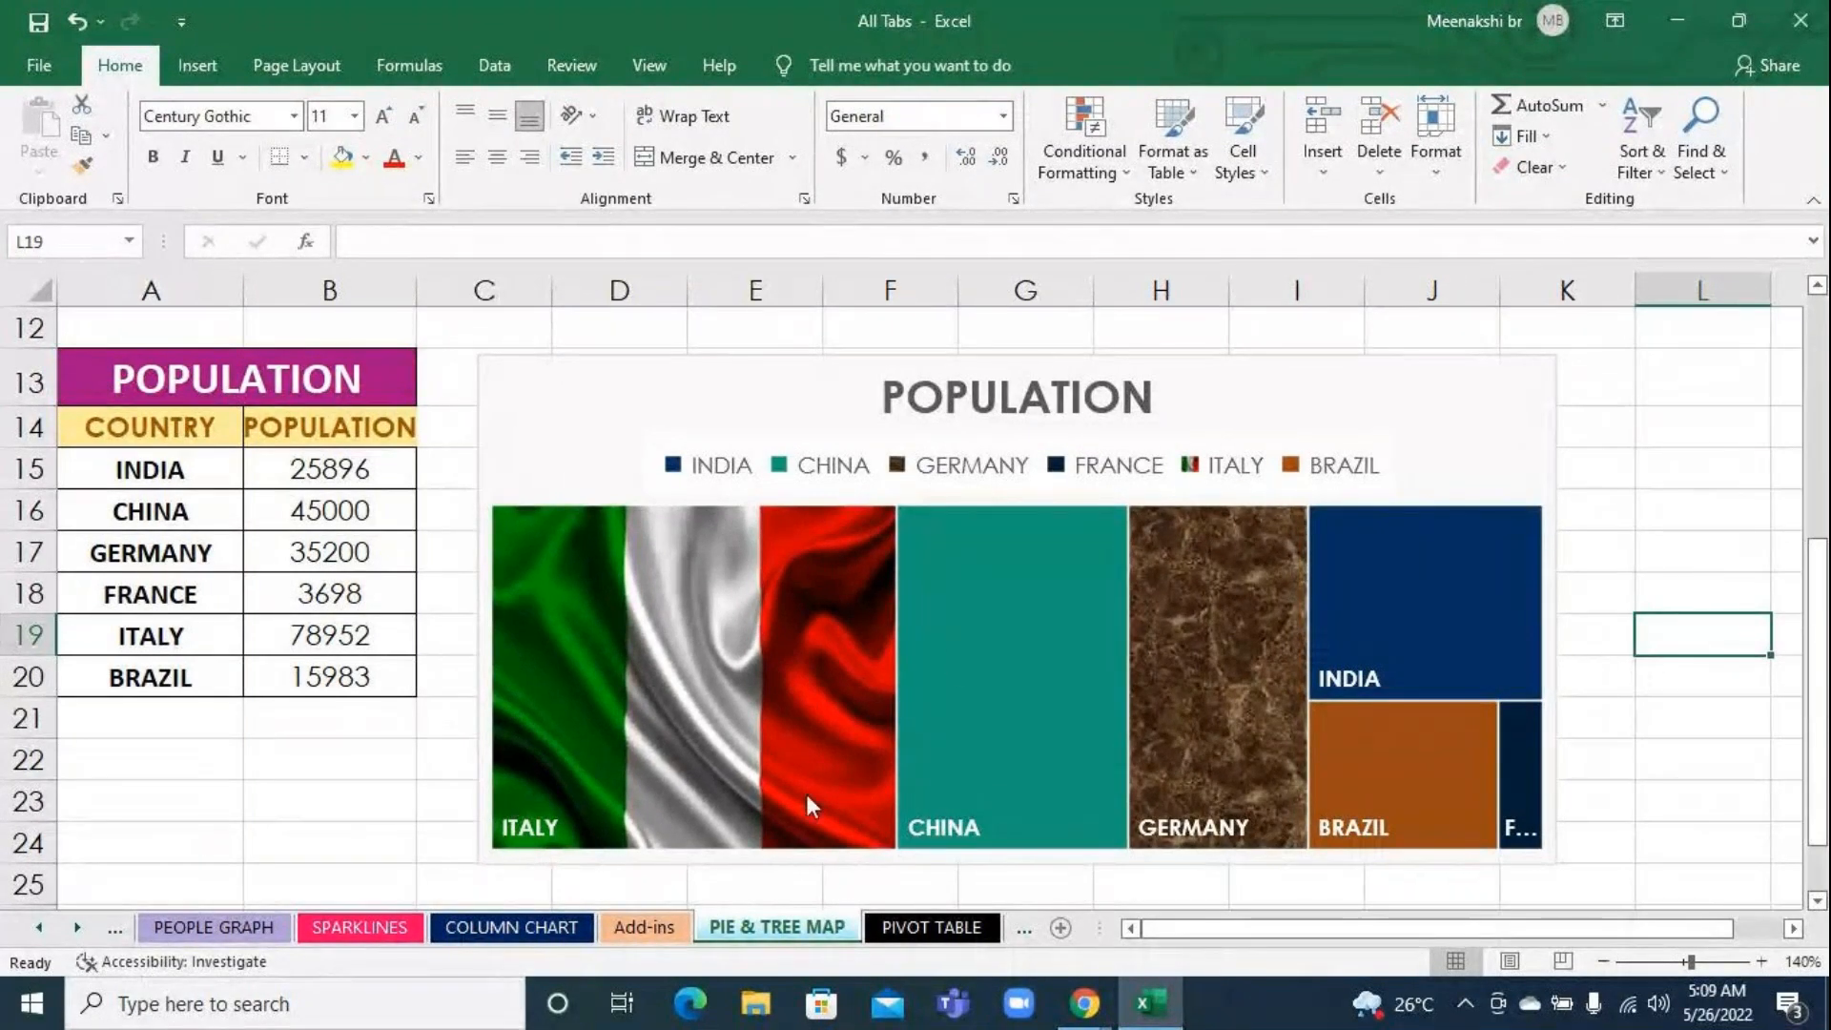
Switch to the GoToMeeting window in Chrome to read the chat replies and return to Excel
{"action": "mouse_move", "coordinate": [1087, 997]}
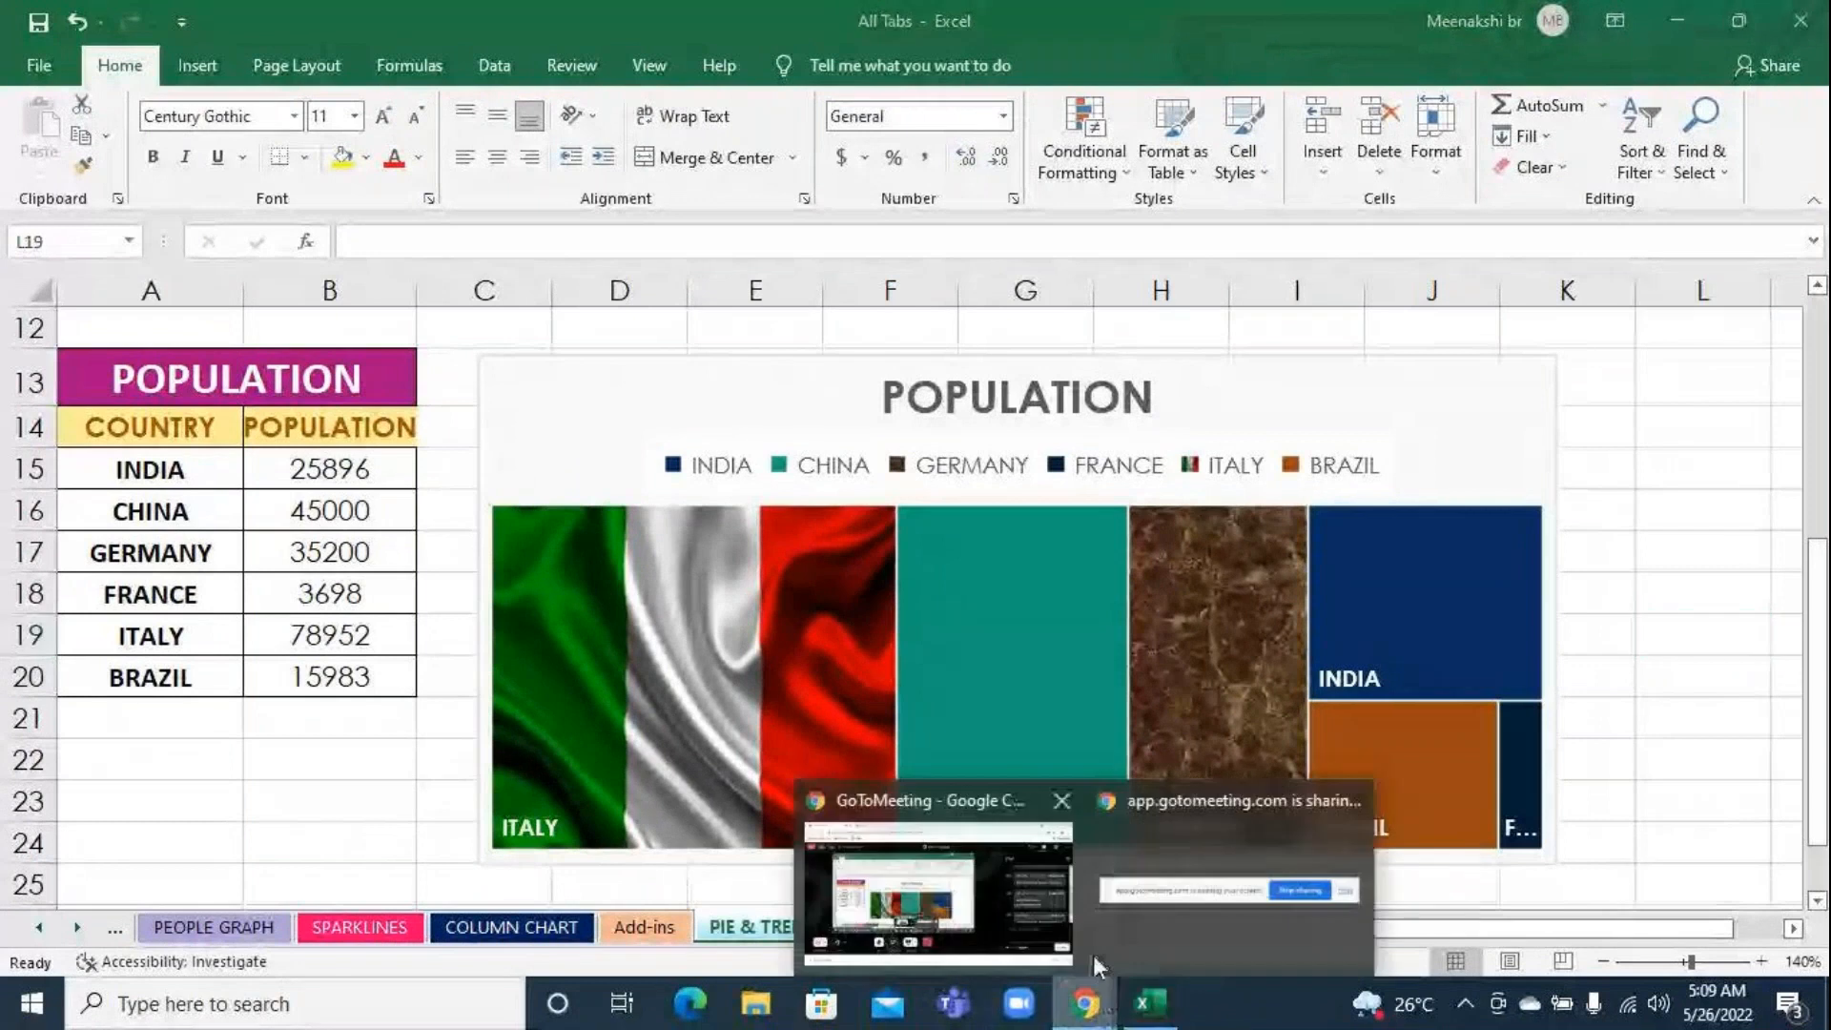
{"action": "left_click", "coordinate": [992, 902]}
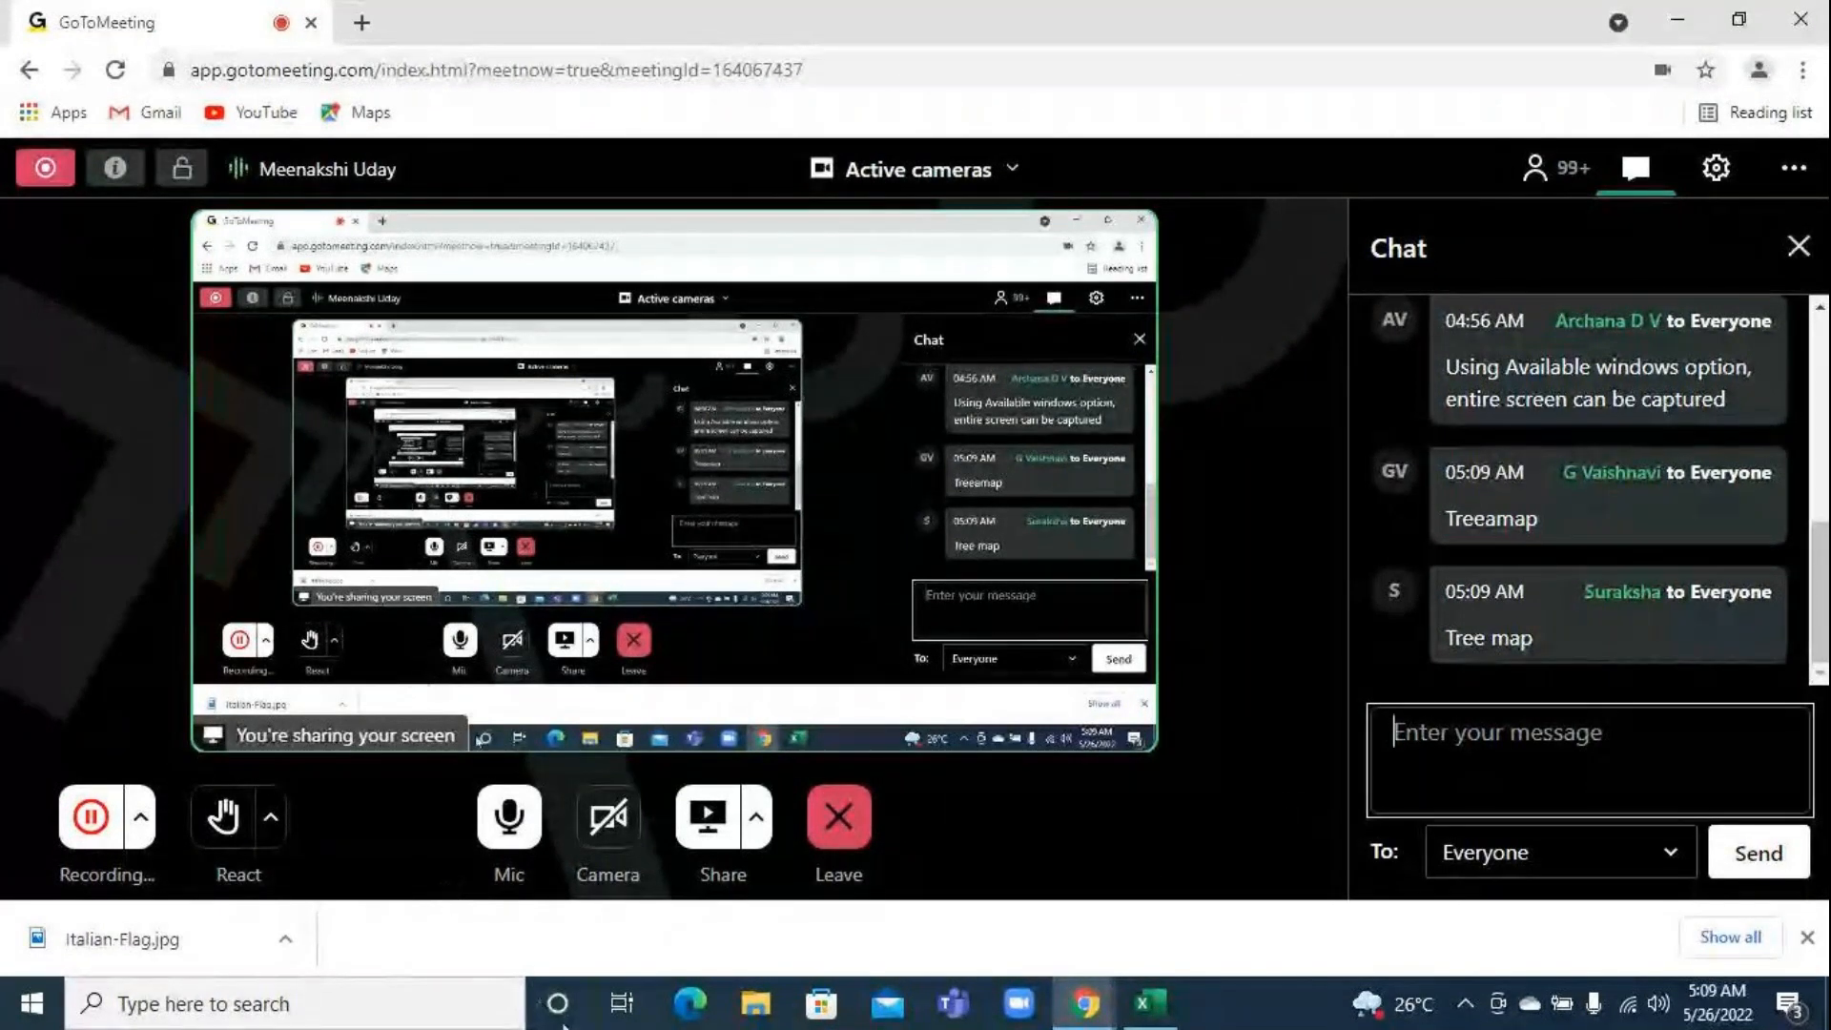
{"action": "left_click", "coordinate": [1156, 1005]}
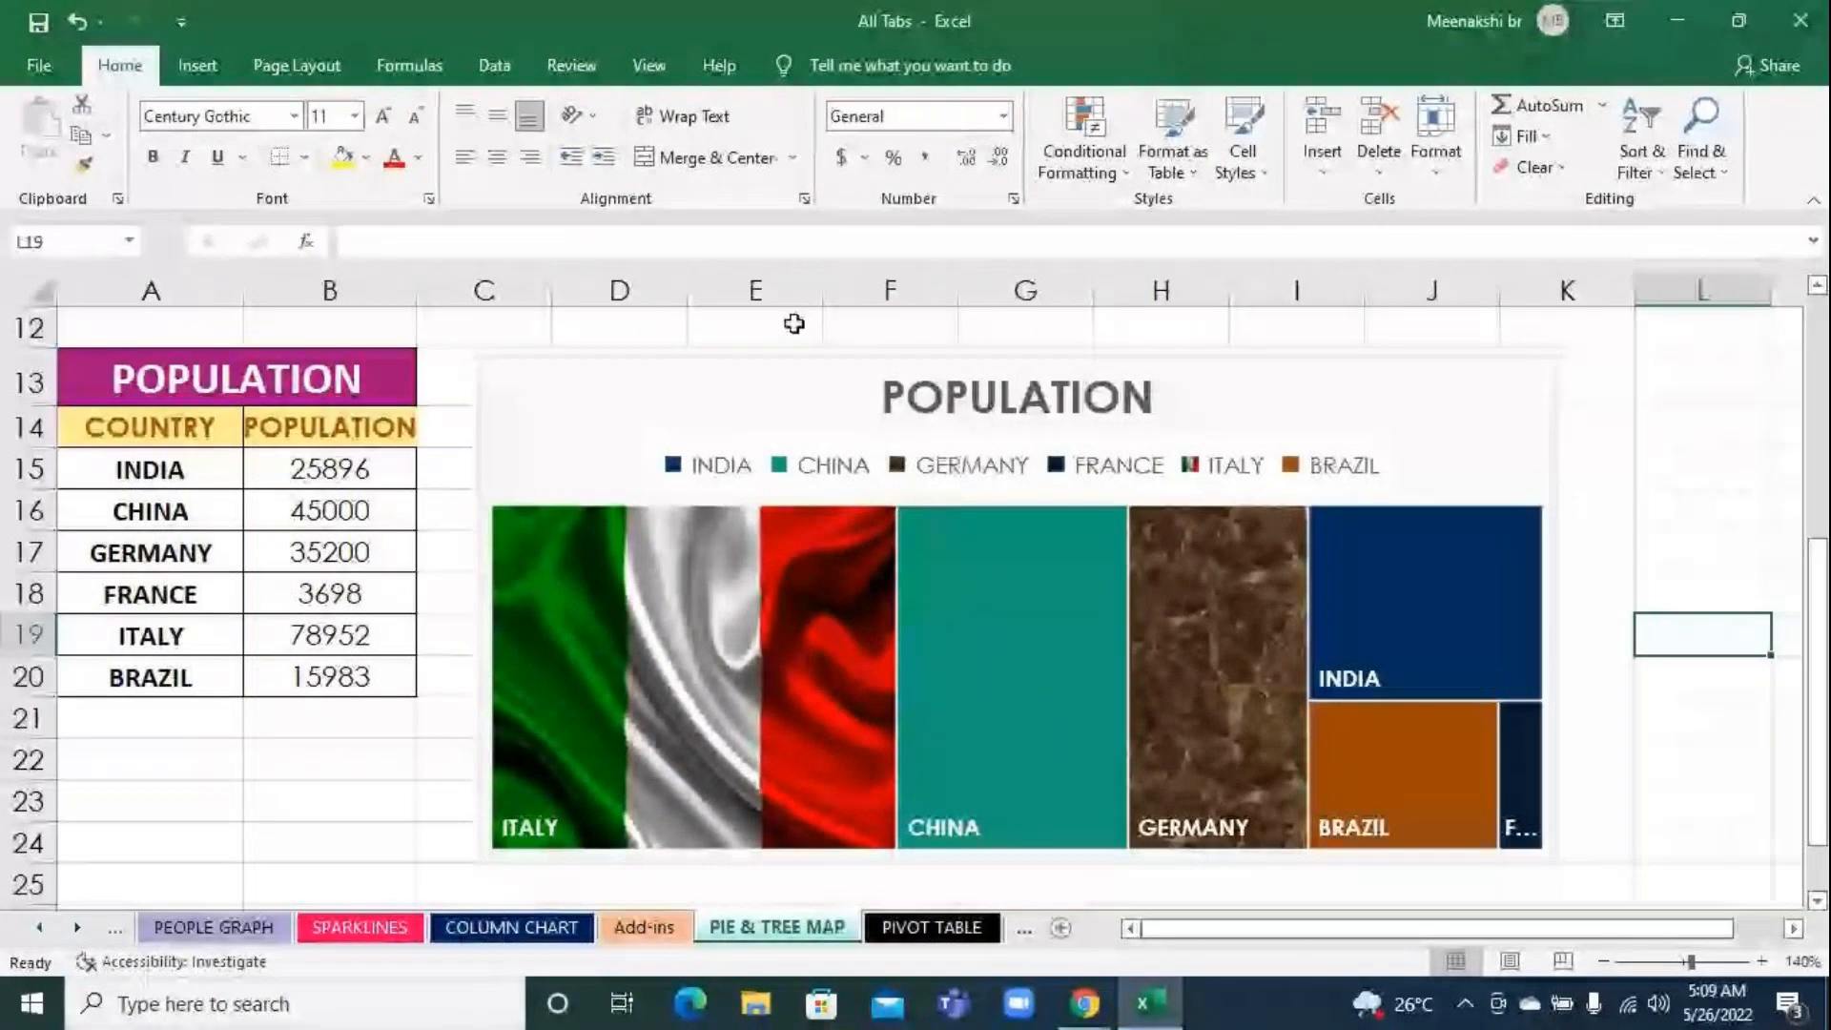
Apply the chart style with a dark grey background and the legend under the blocks to the population treemap, and deselect it
{"action": "left_click", "coordinate": [1417, 398]}
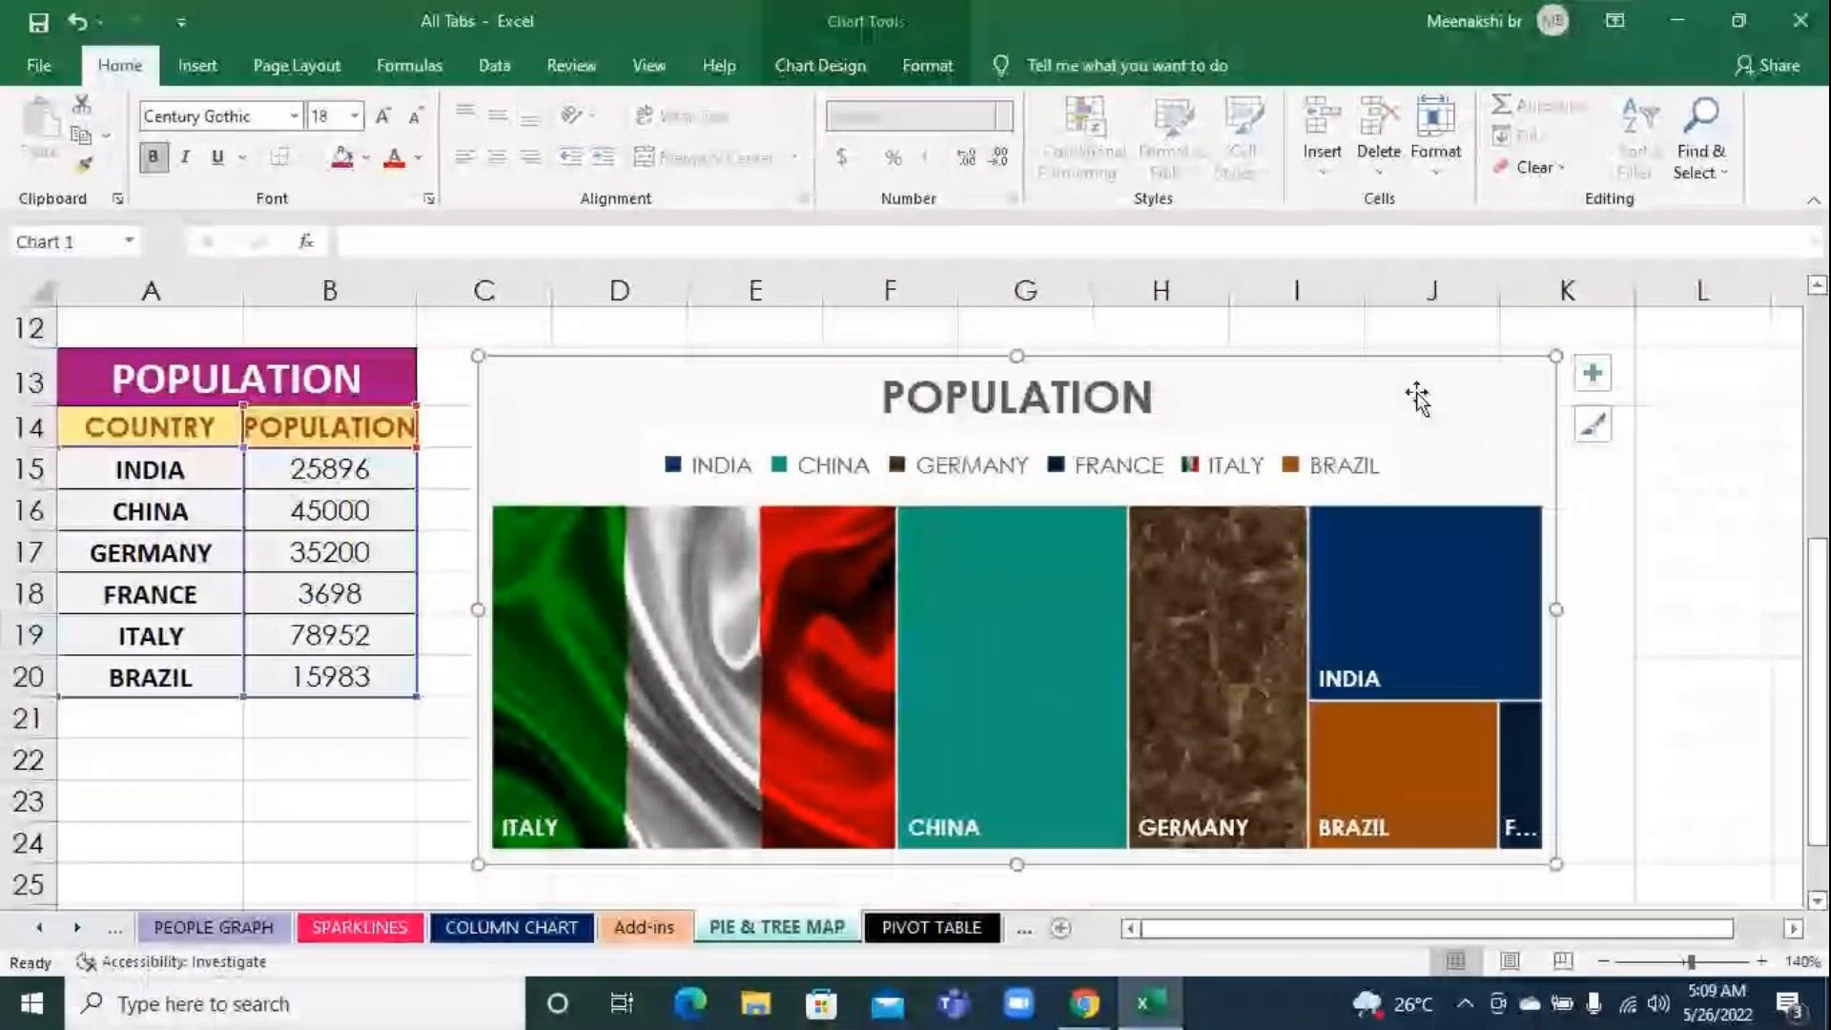
{"action": "left_click", "coordinate": [836, 76]}
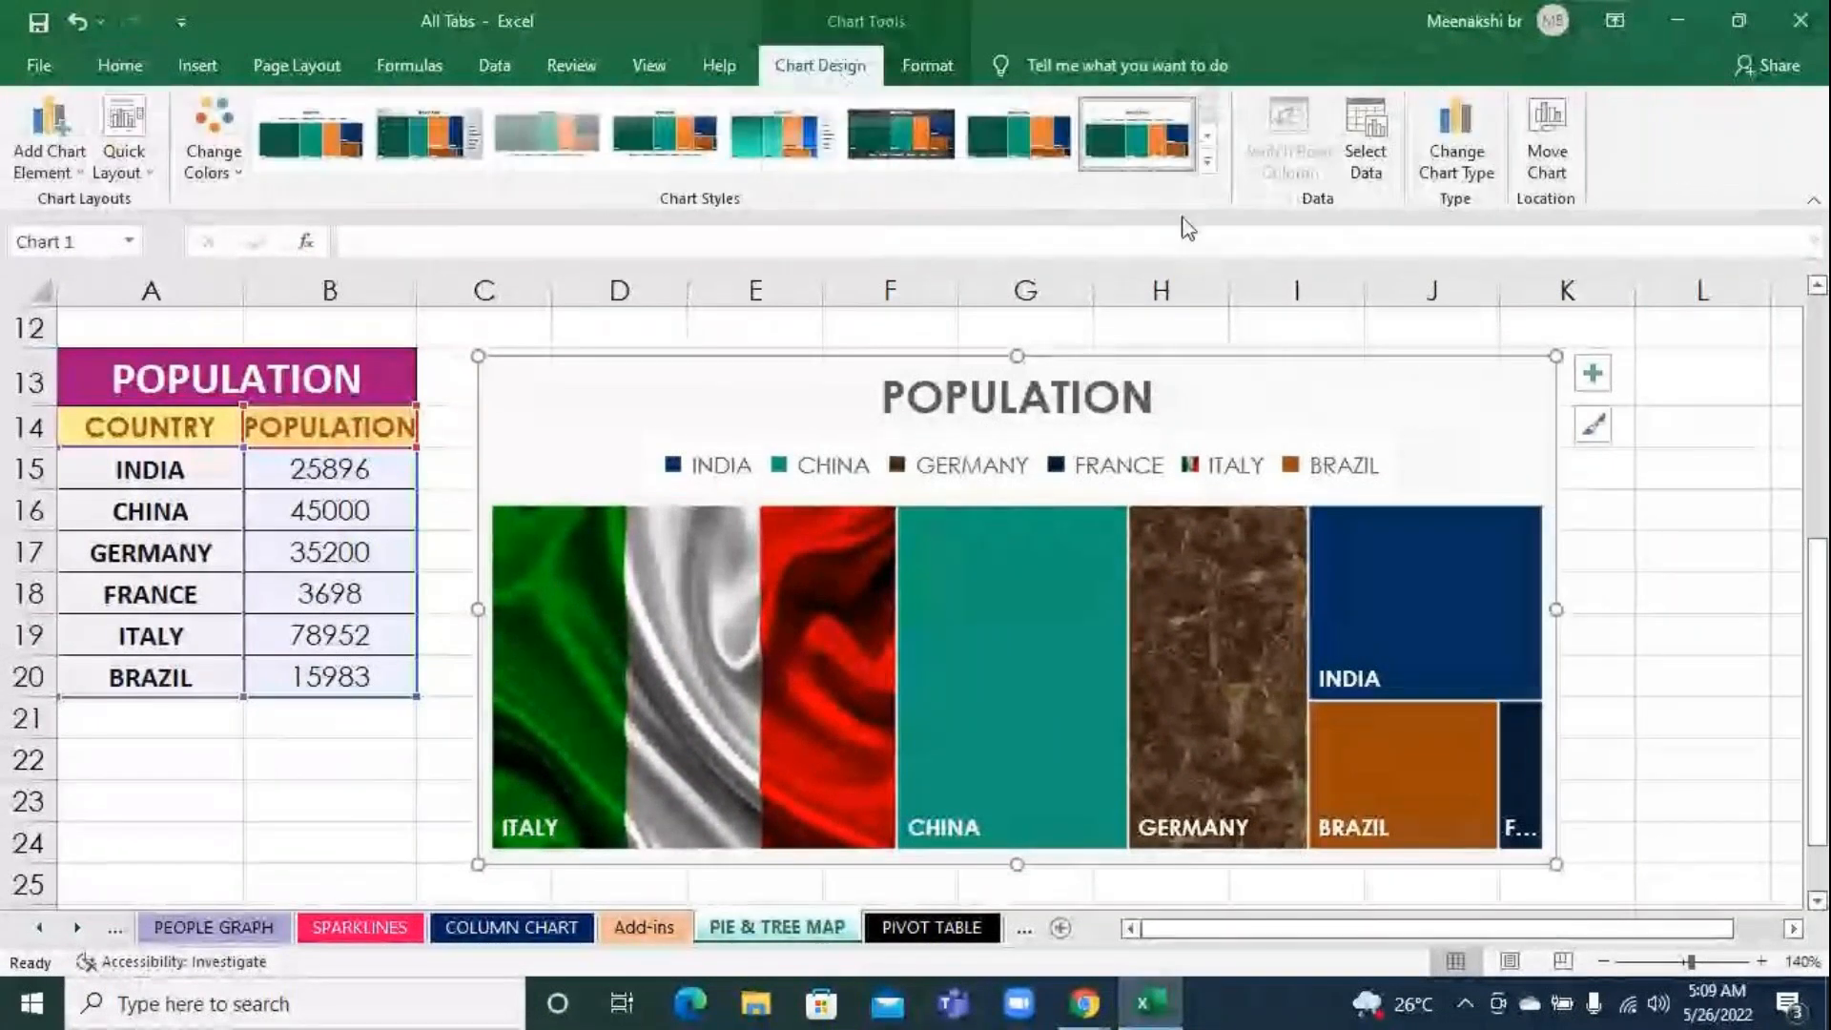
{"action": "left_click", "coordinate": [1207, 160]}
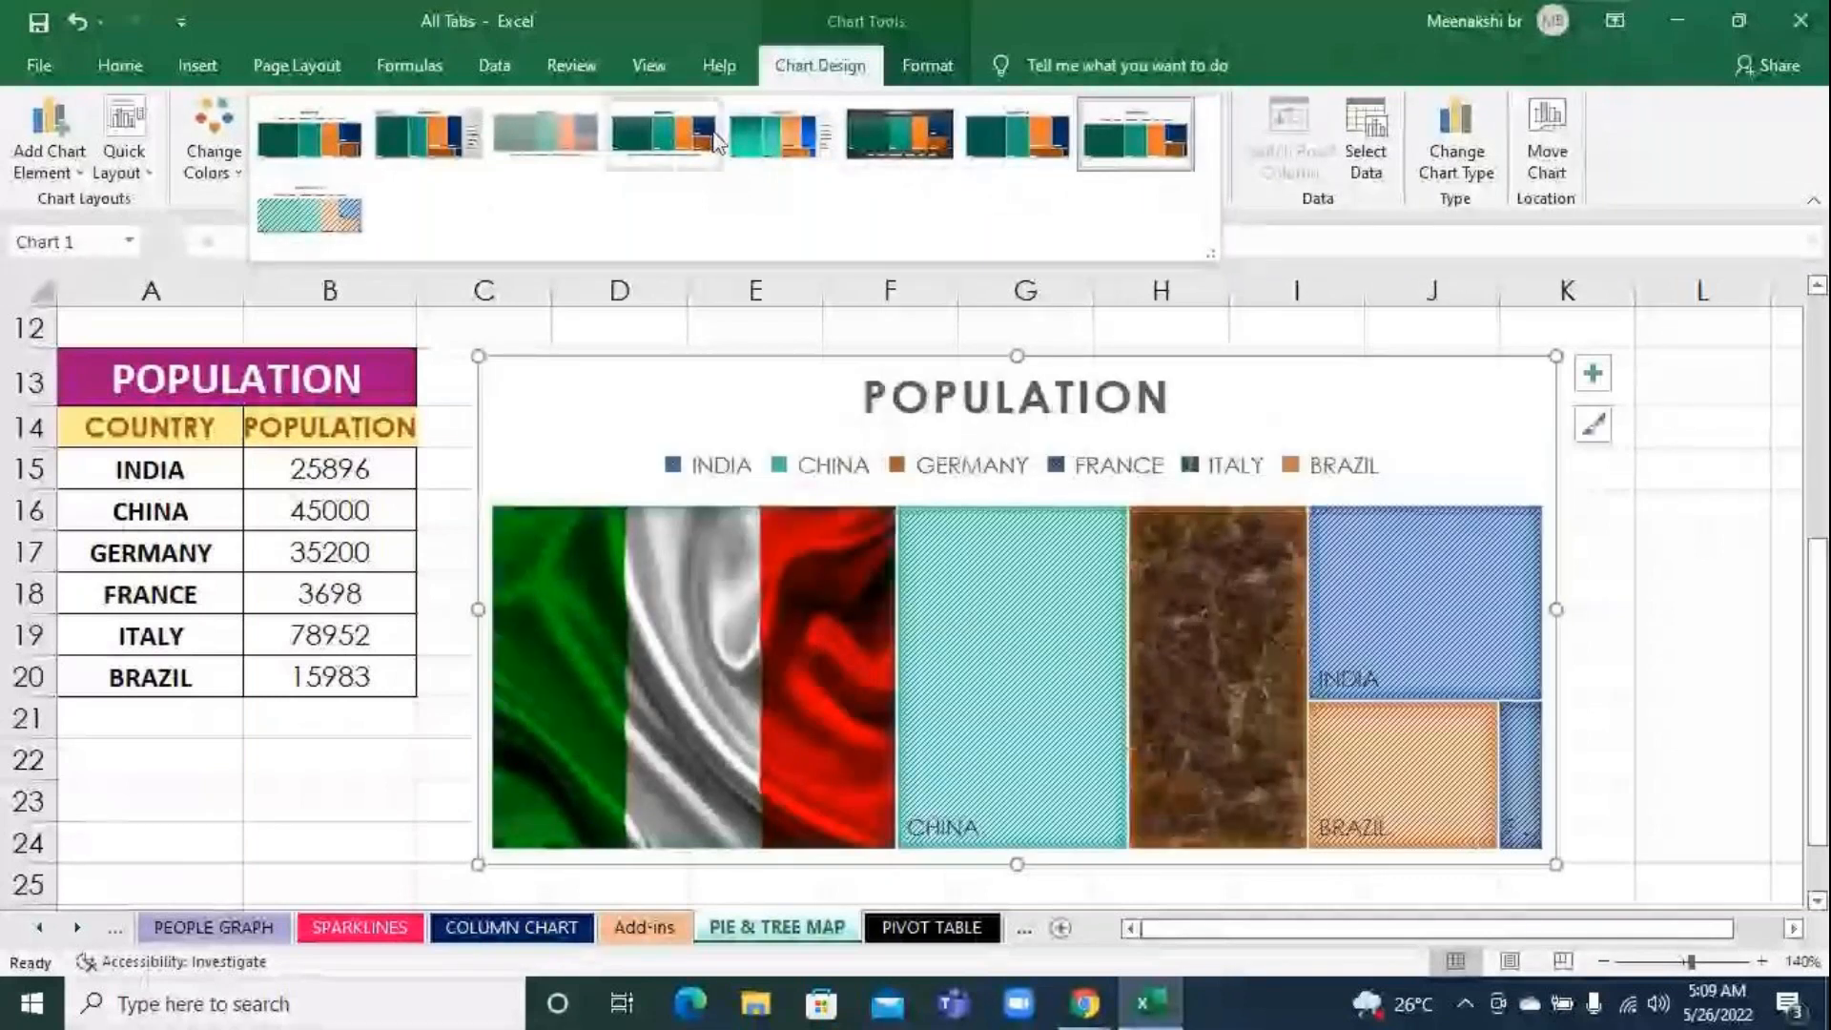
{"action": "left_click", "coordinate": [939, 153]}
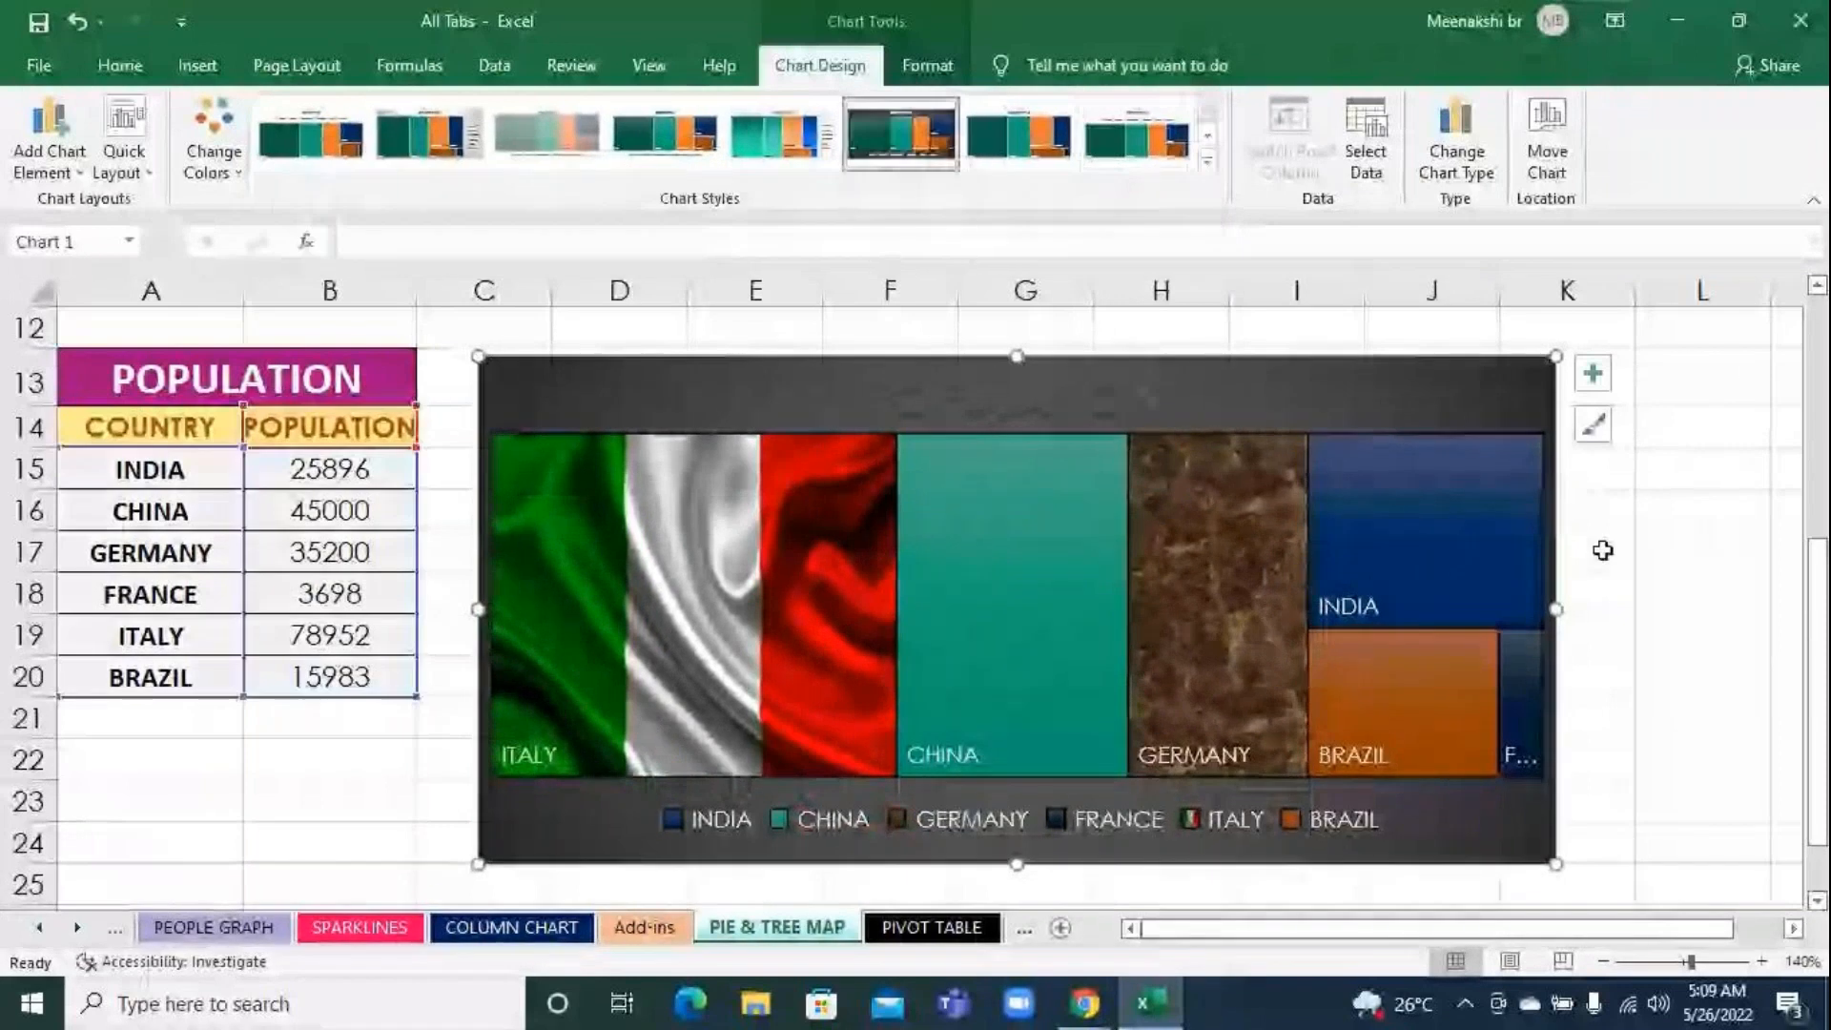
{"action": "left_click", "coordinate": [1082, 412]}
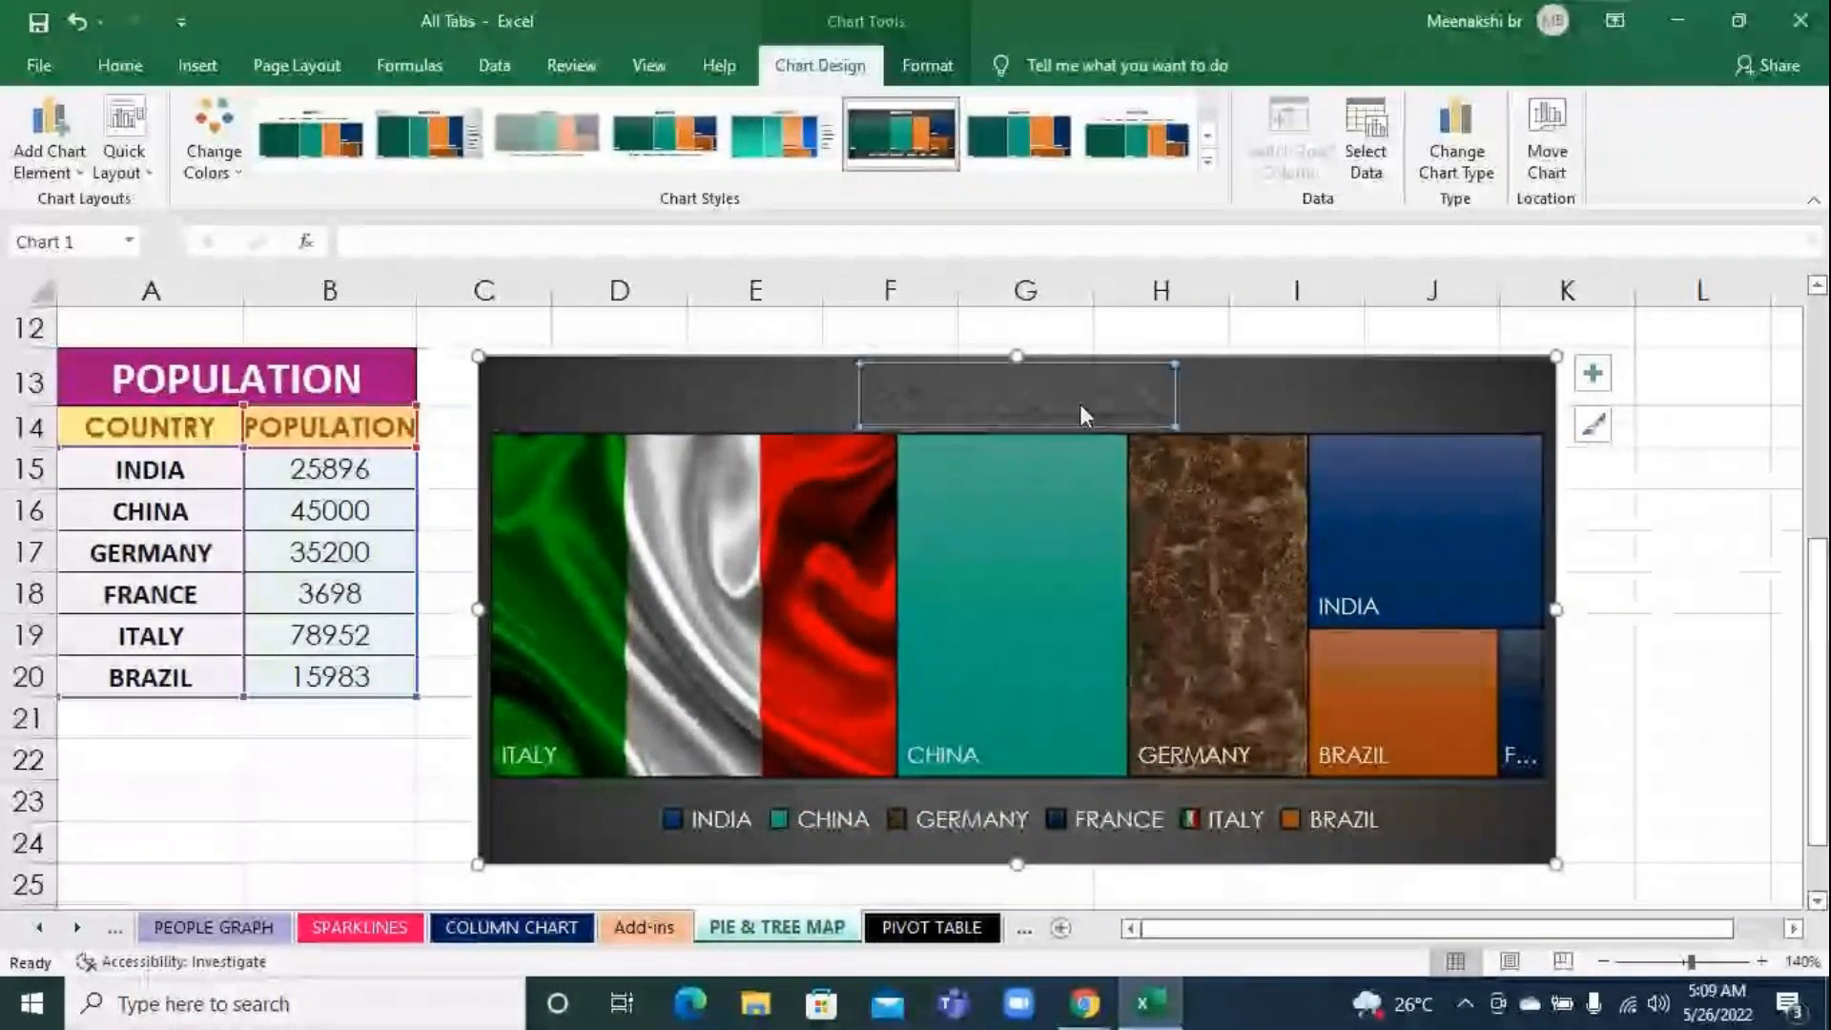
{"action": "left_click", "coordinate": [1629, 717]}
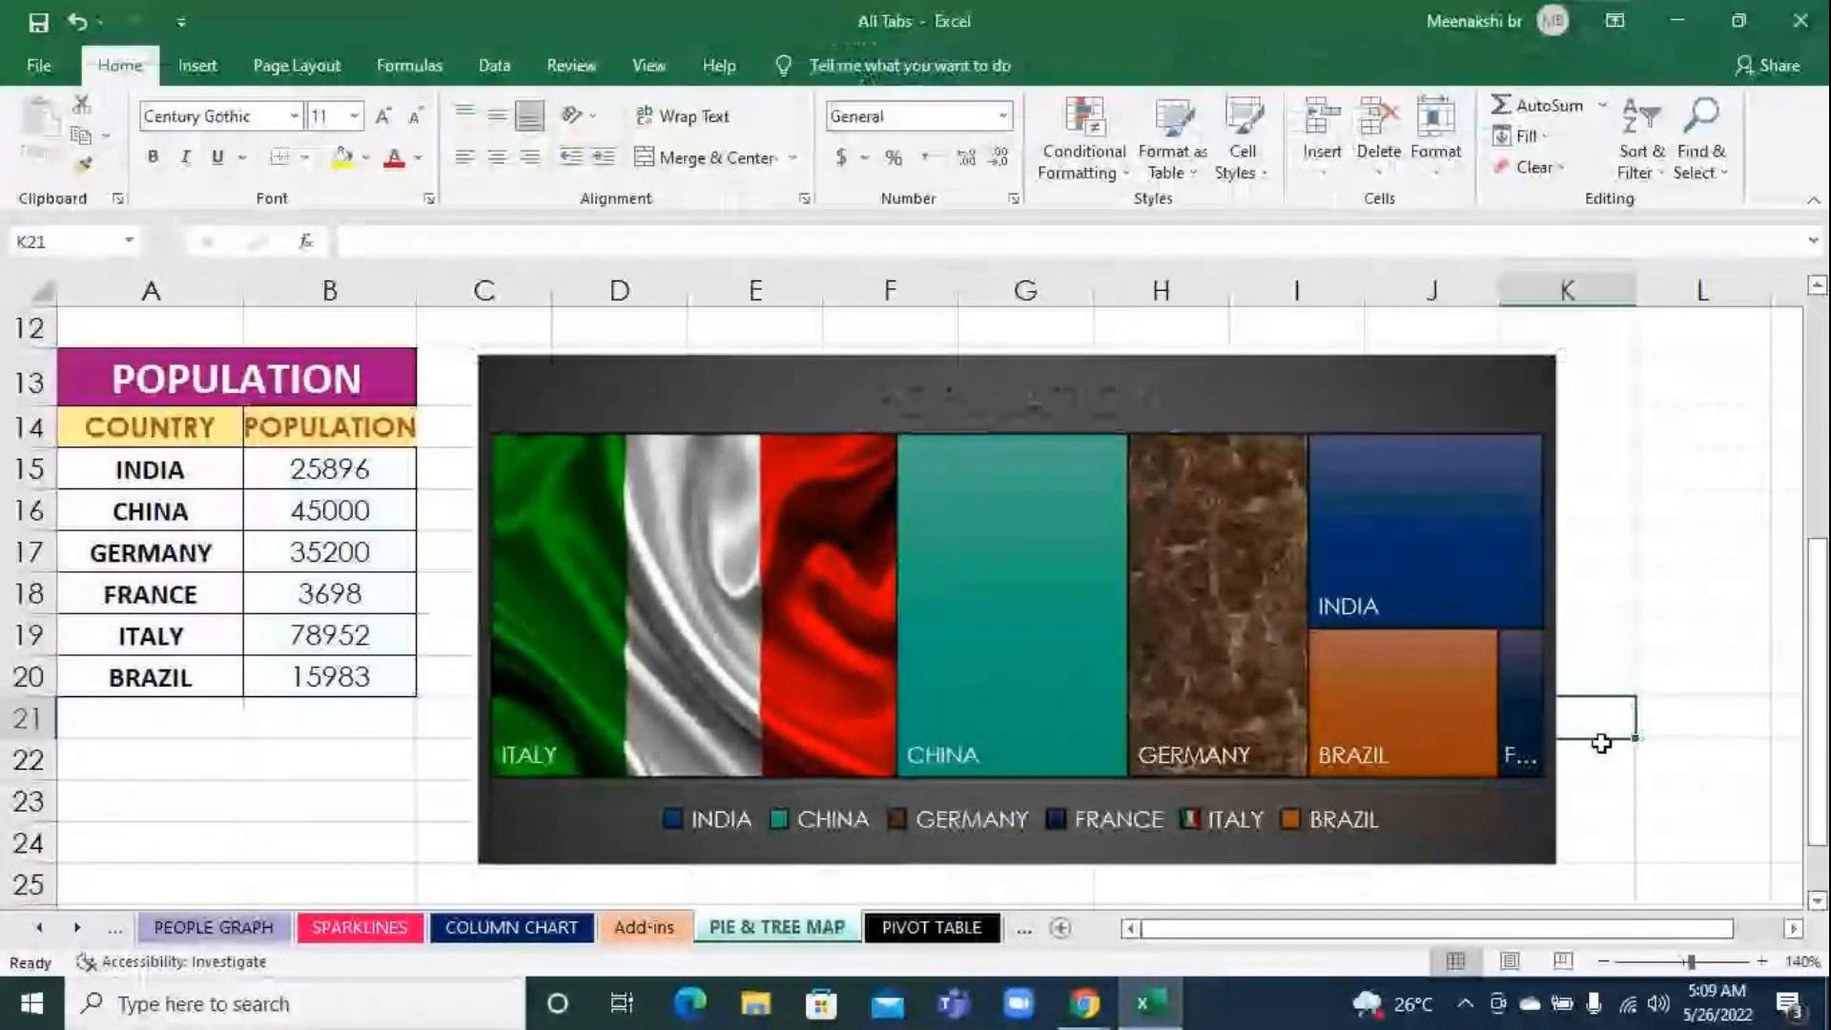
Widen column A until the product names in the MALA FOODS sales table fit their cells
{"action": "scroll", "coordinate": [1598, 743], "scroll_direction": "up", "scroll_amount": 4}
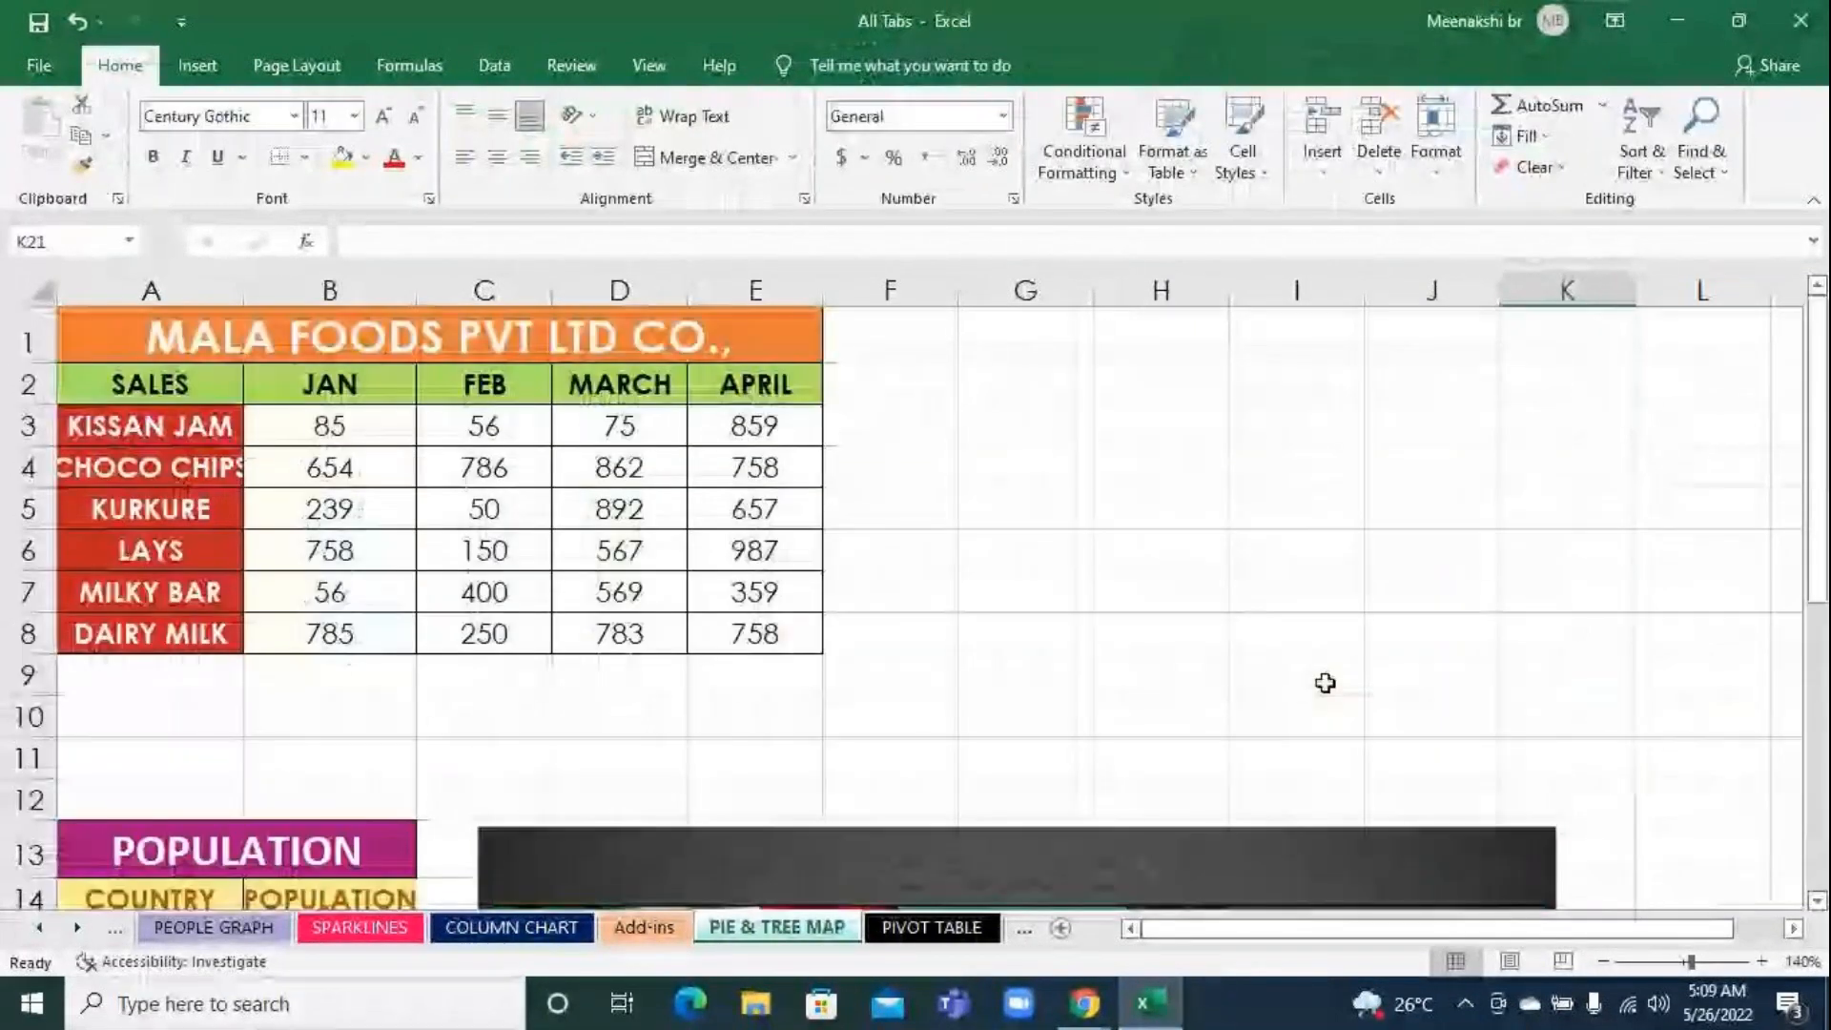
{"action": "left_click_drag", "start_coordinate": [243, 290], "coordinate": [271, 290]}
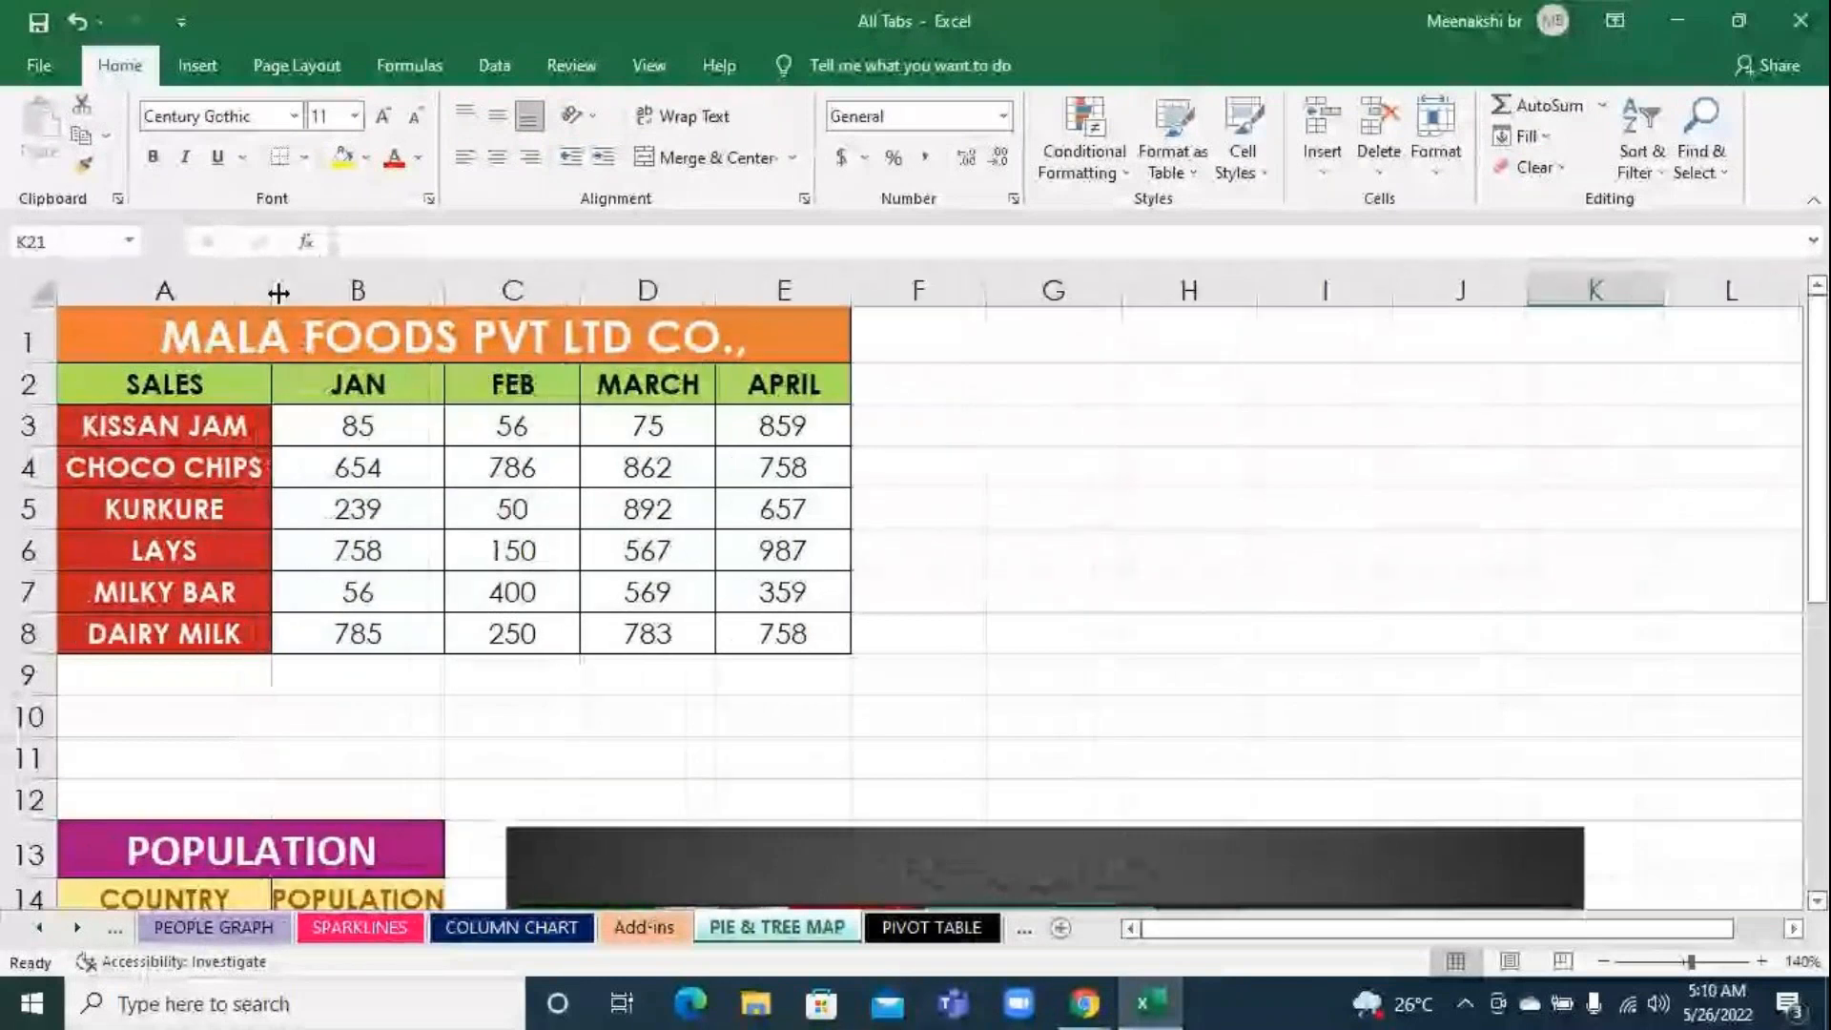
{"action": "left_click", "coordinate": [1043, 582]}
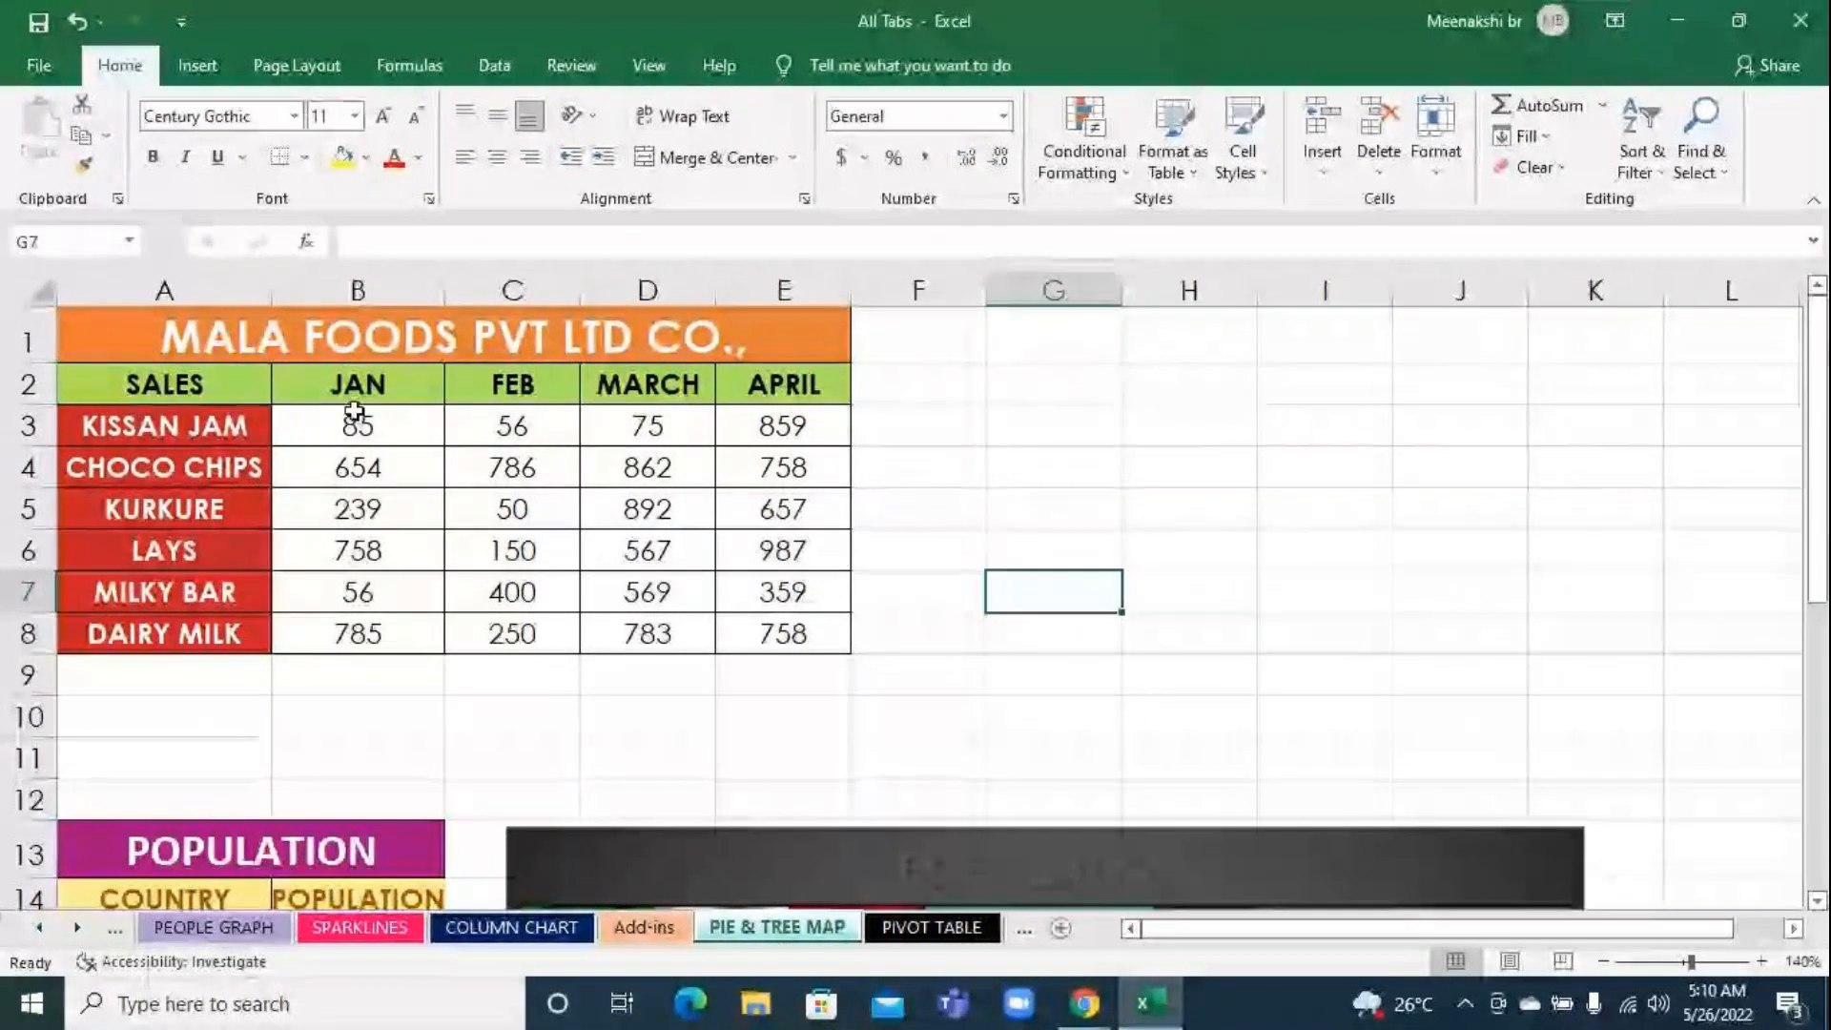
Examine the product sales figures for JAN to APRIL in the MALA FOODS table
{"action": "left_click_drag", "start_coordinate": [355, 411], "coordinate": [358, 591]}
{"action": "left_click_drag", "start_coordinate": [648, 426], "coordinate": [658, 467]}
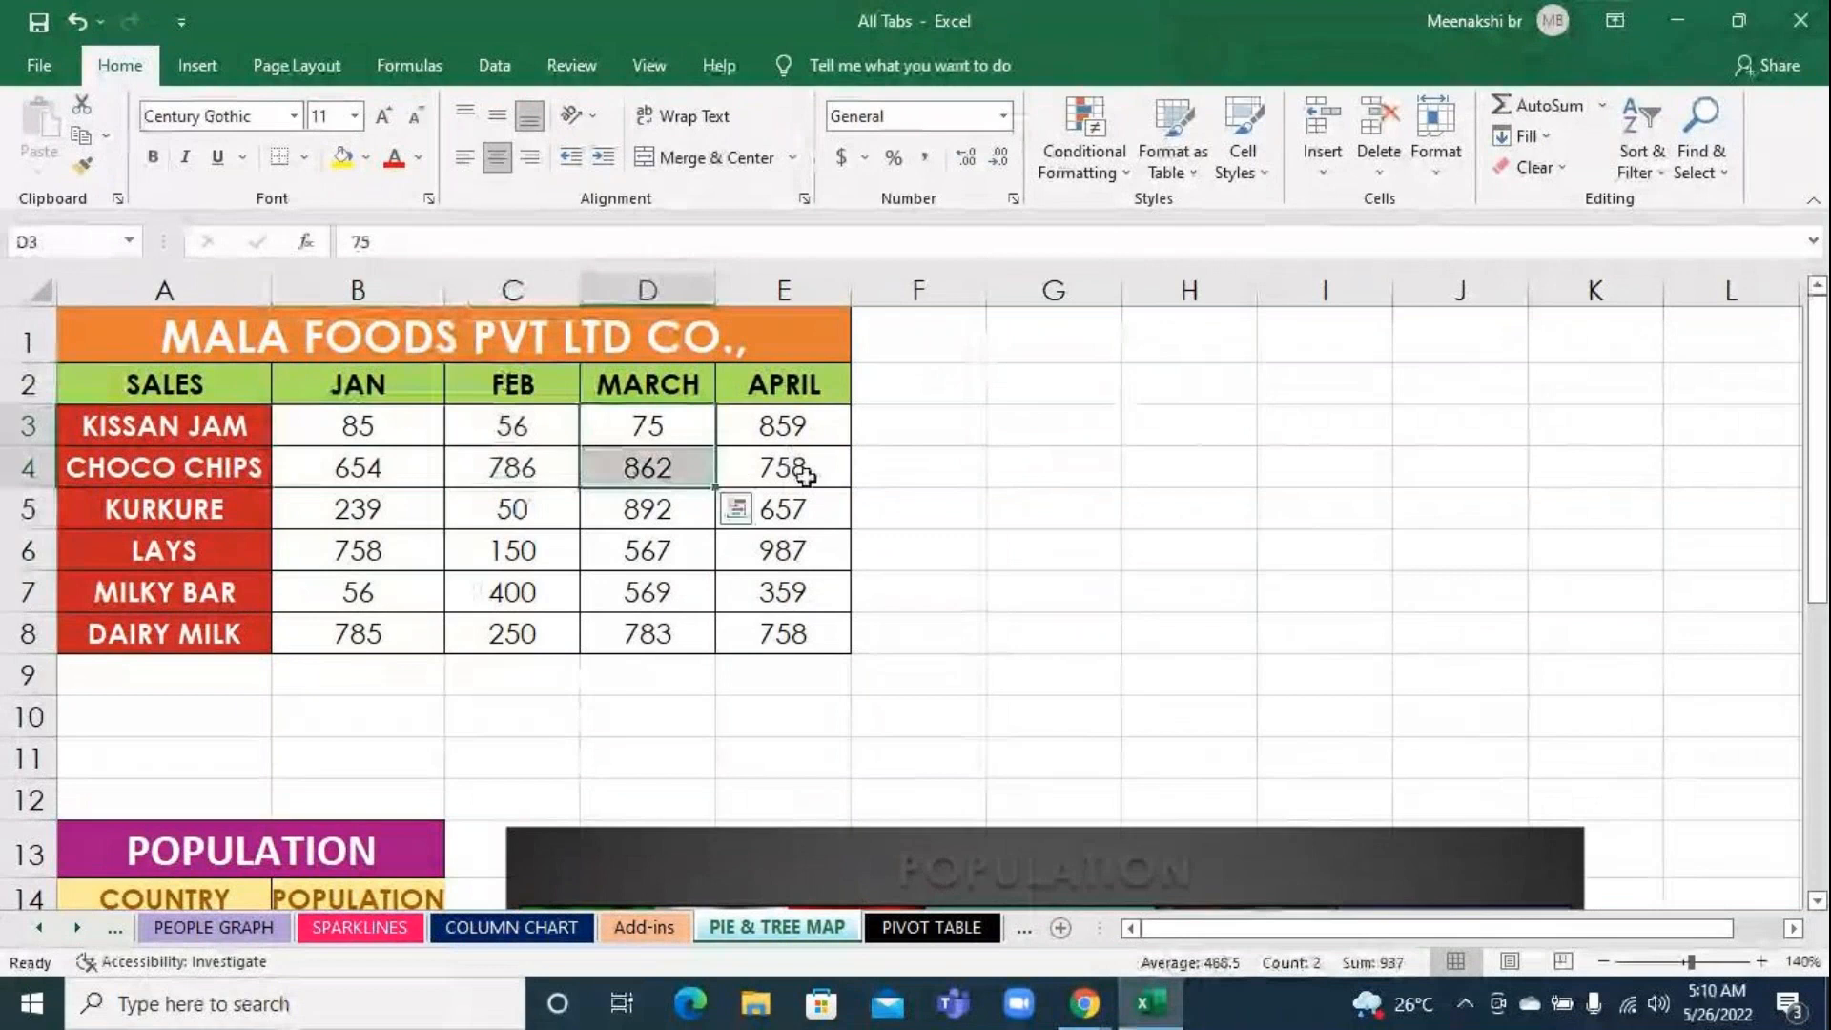
{"action": "left_click_drag", "start_coordinate": [805, 477], "coordinate": [787, 510]}
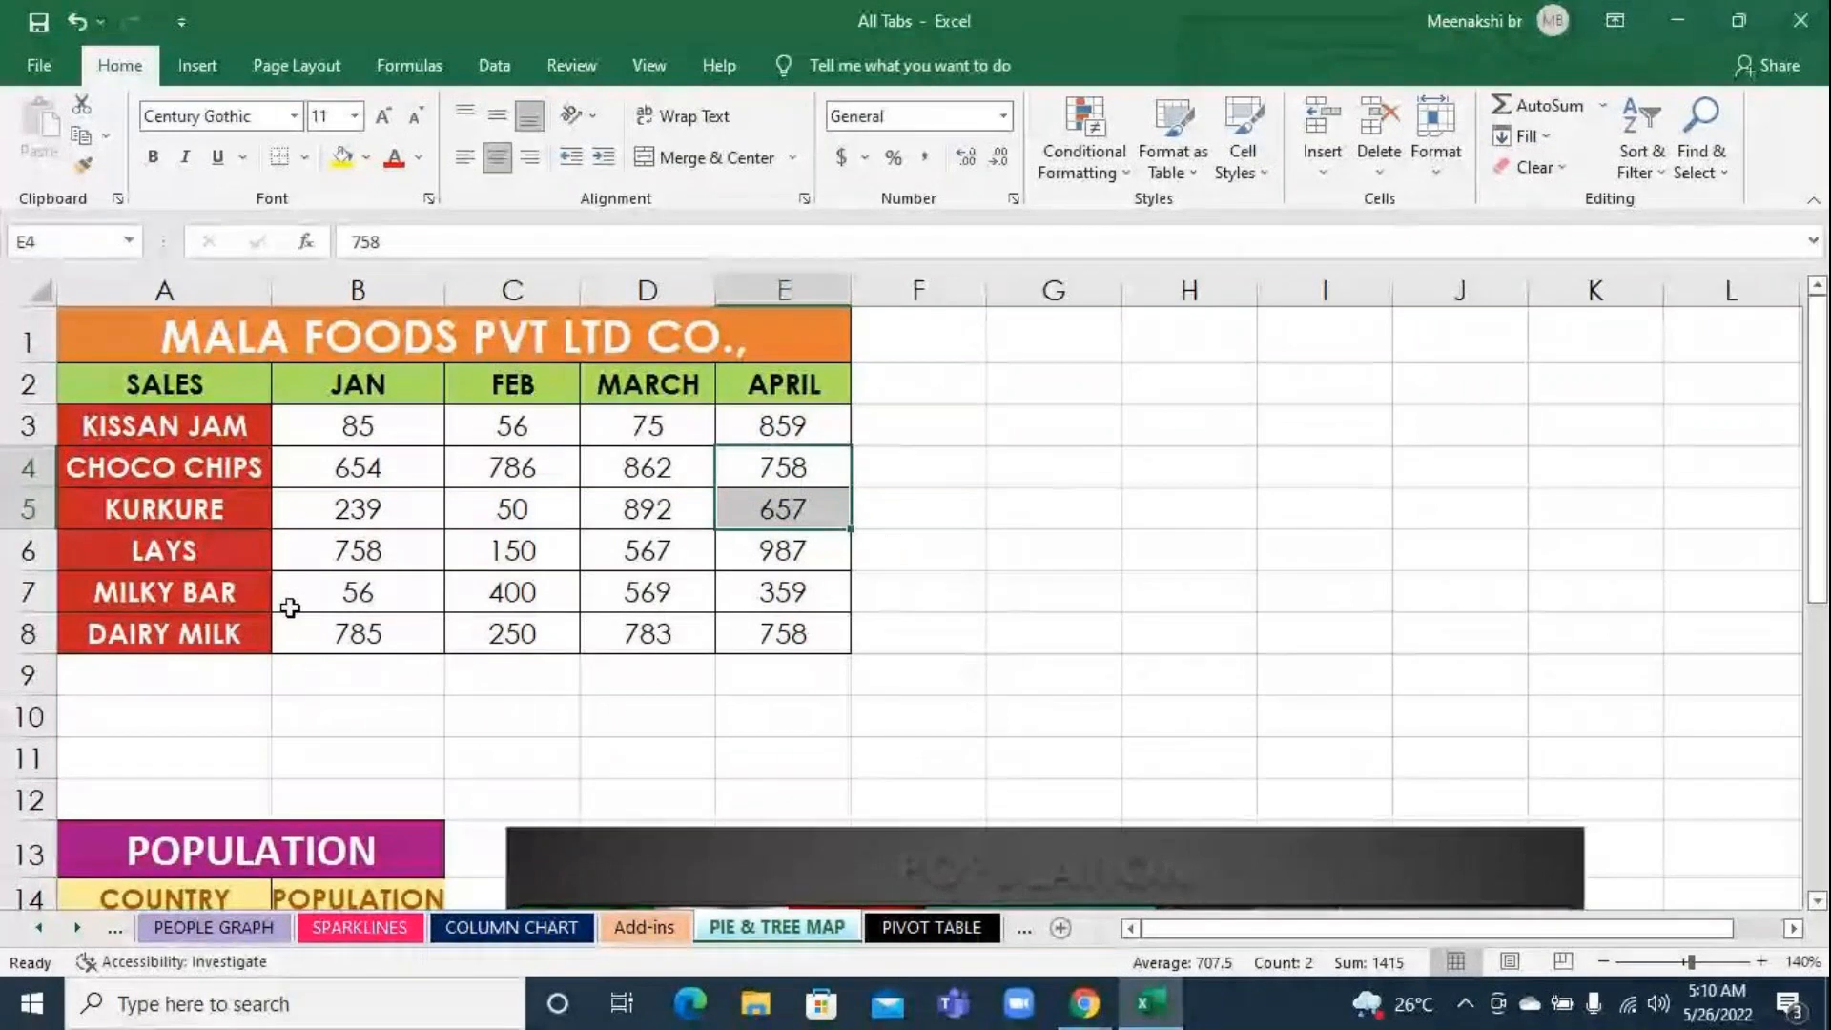
{"action": "left_click", "coordinate": [541, 552]}
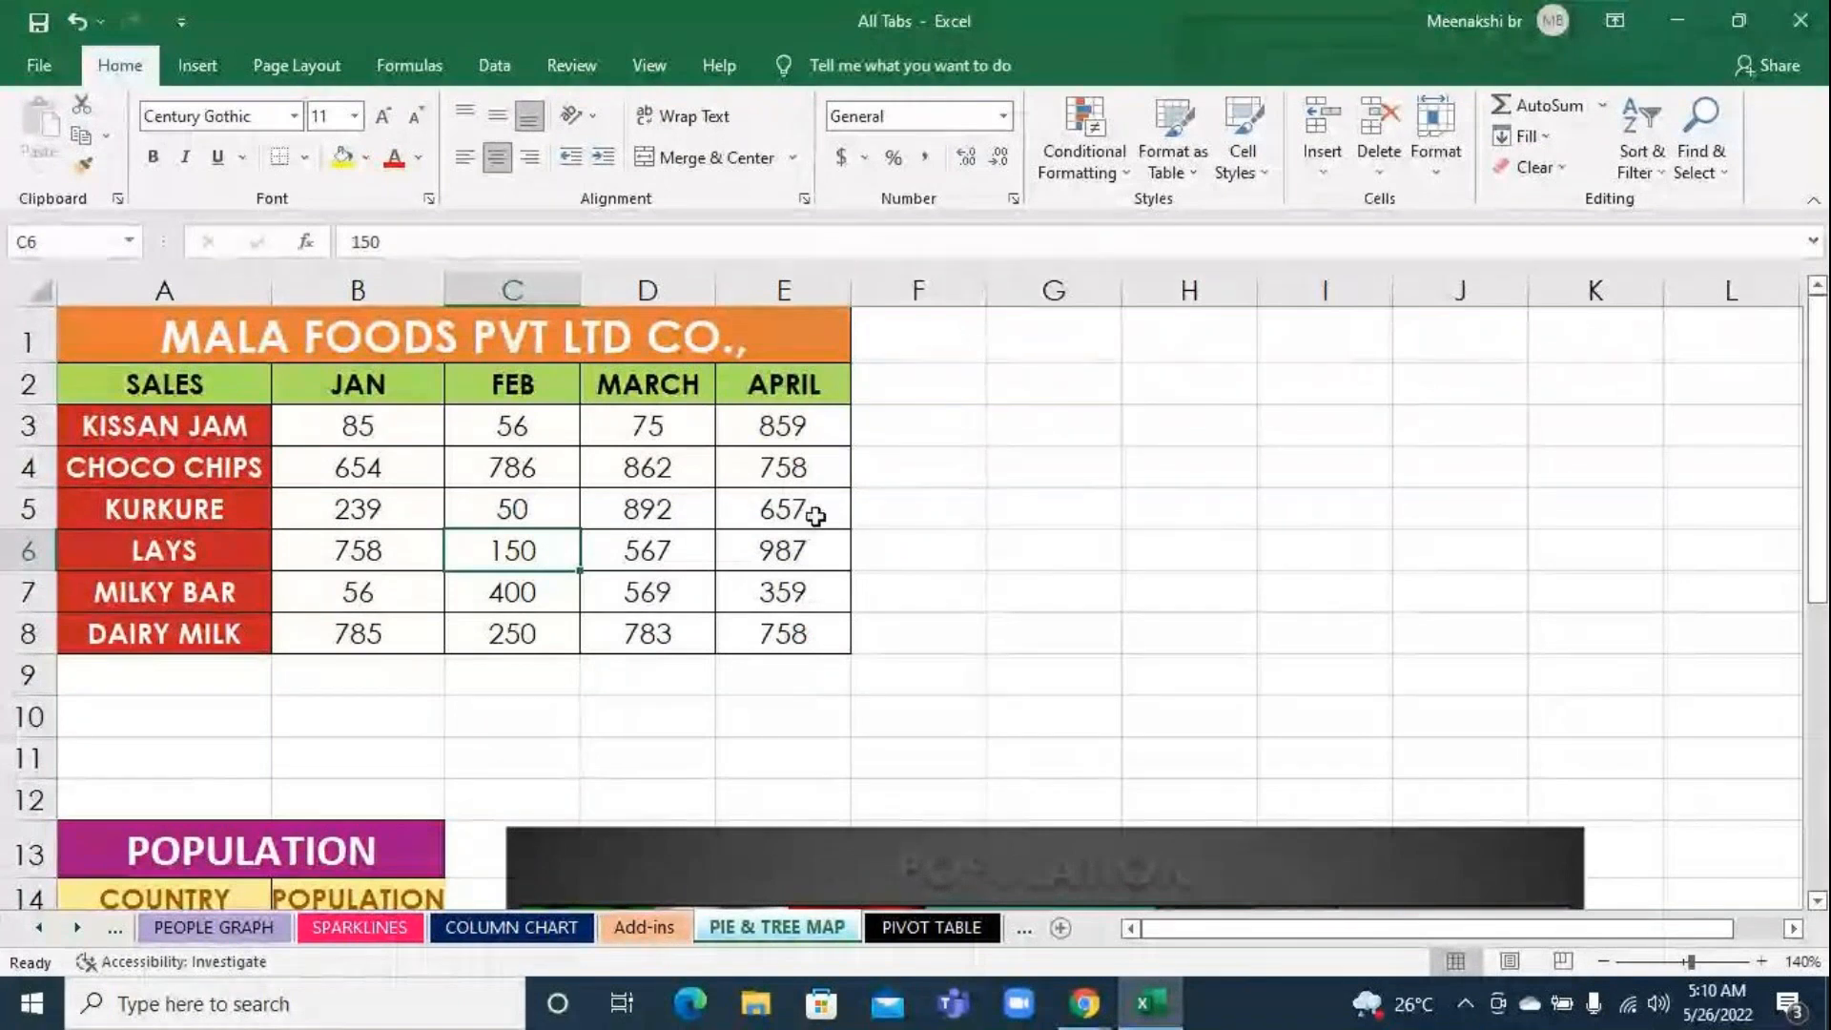
{"action": "left_click", "coordinate": [997, 492]}
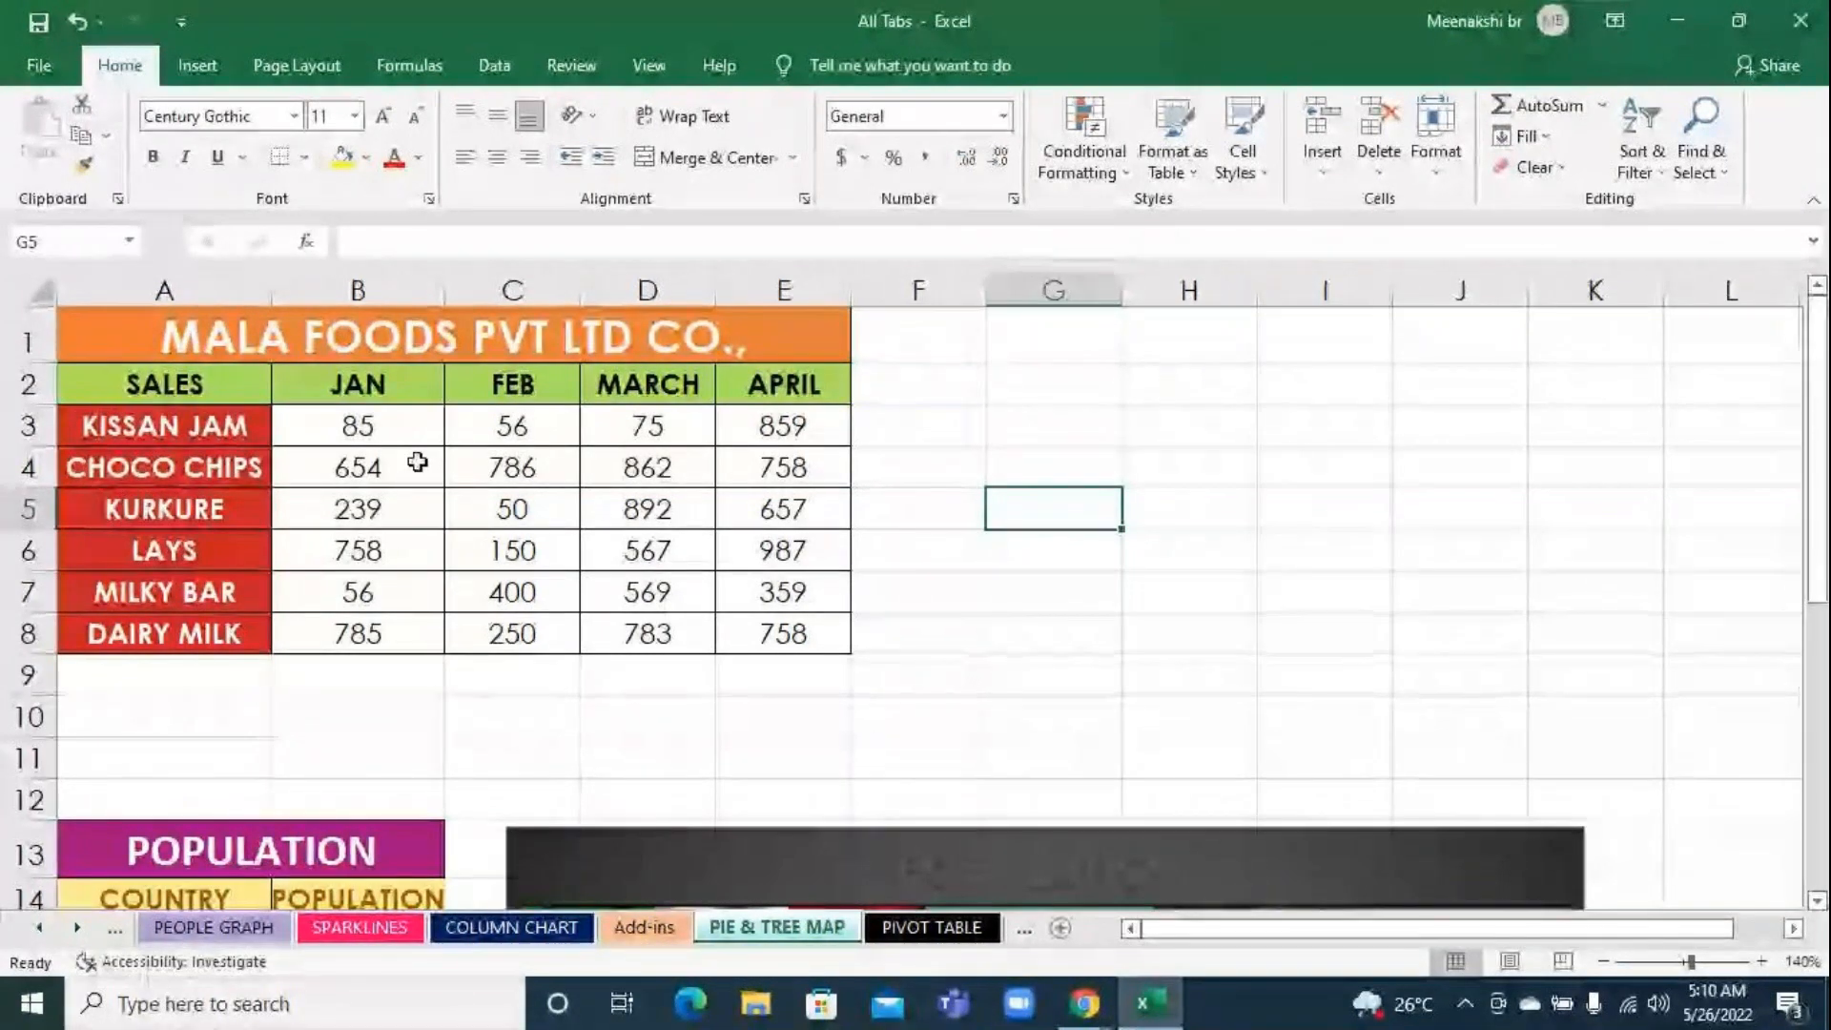
Insert a 3-D pie chart from the MALA FOODS sales data in A2:E8 and select the population treemap below
{"action": "left_click_drag", "start_coordinate": [95, 391], "coordinate": [747, 631]}
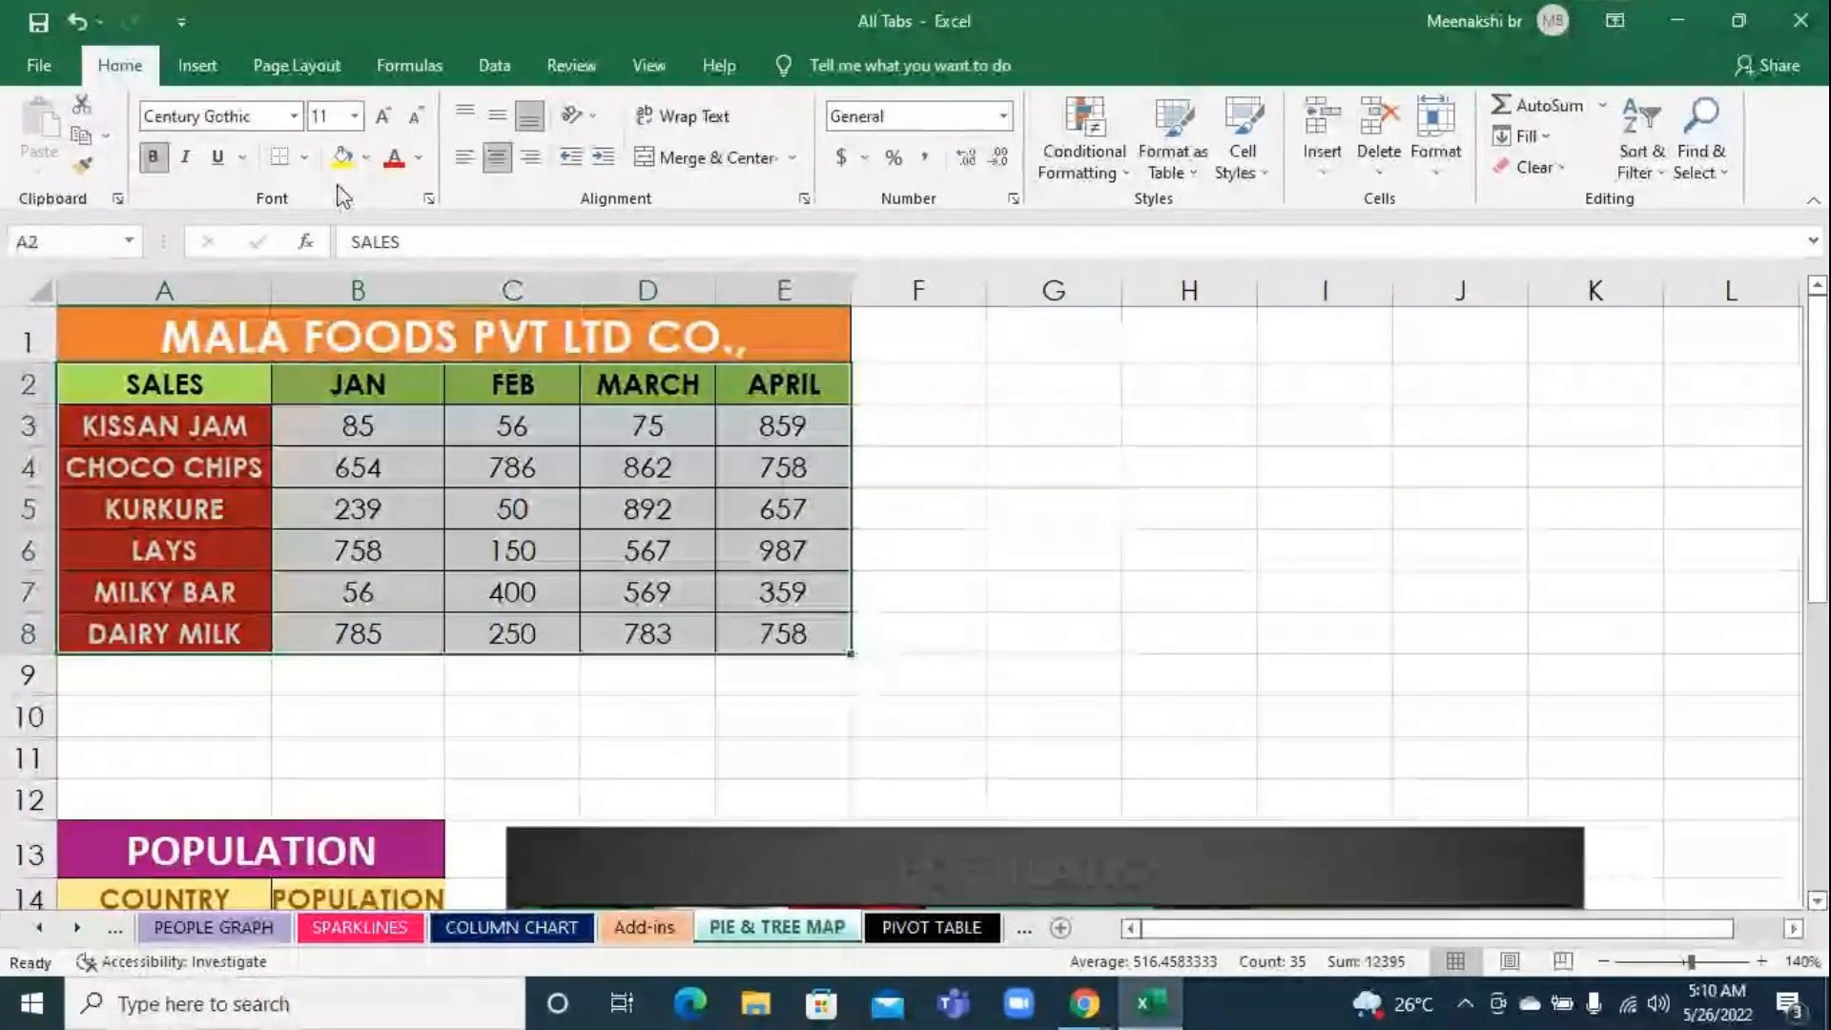
{"action": "left_click", "coordinate": [196, 73]}
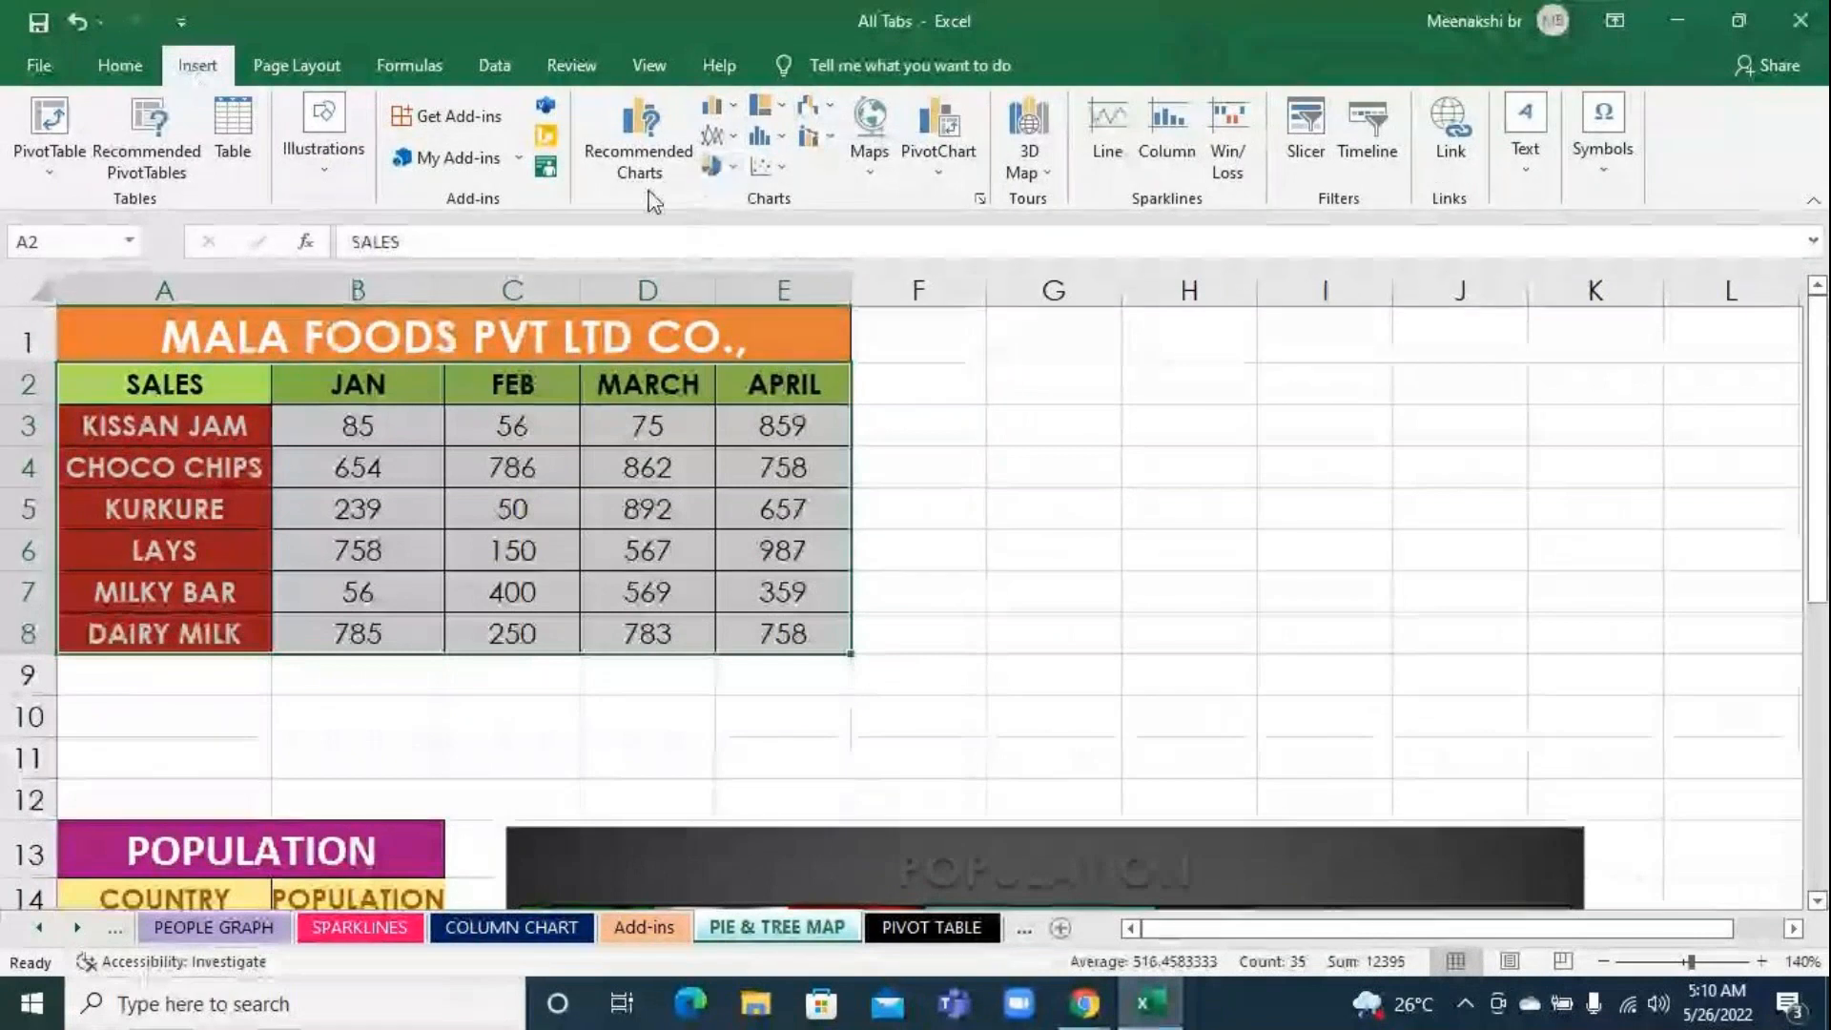
{"action": "left_click", "coordinate": [715, 167]}
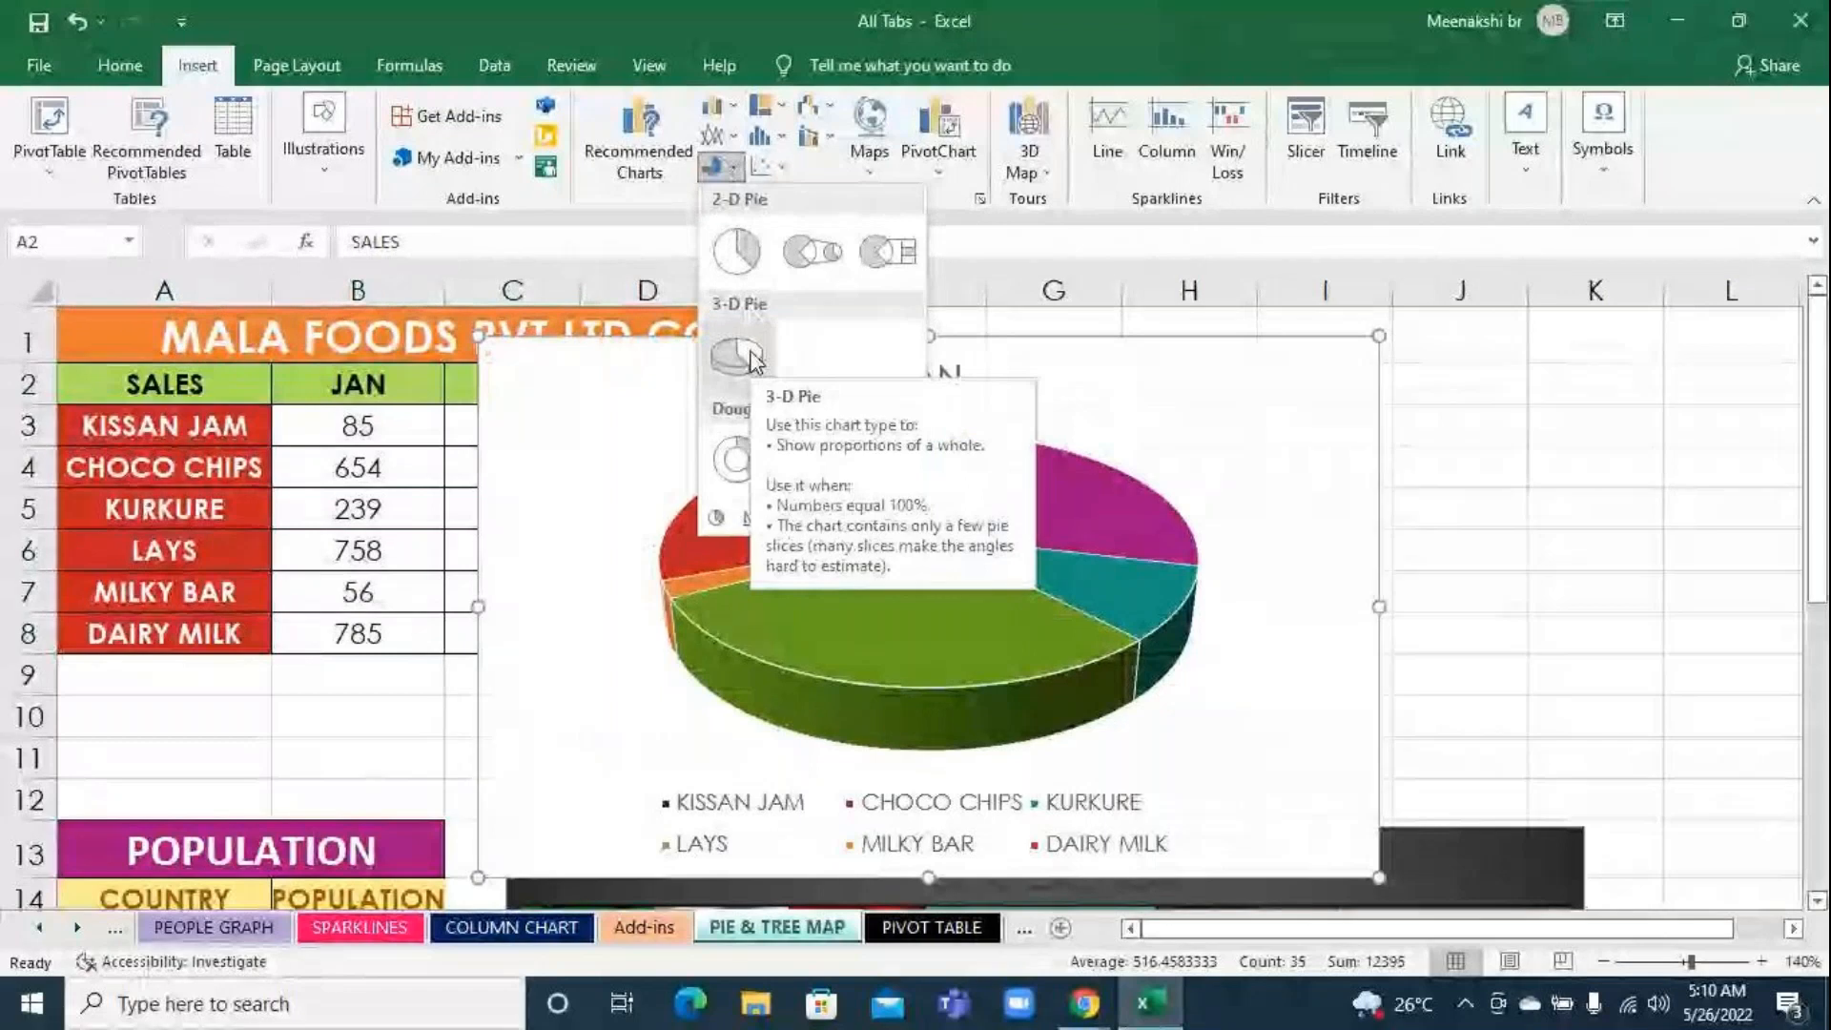
{"action": "left_click", "coordinate": [752, 359]}
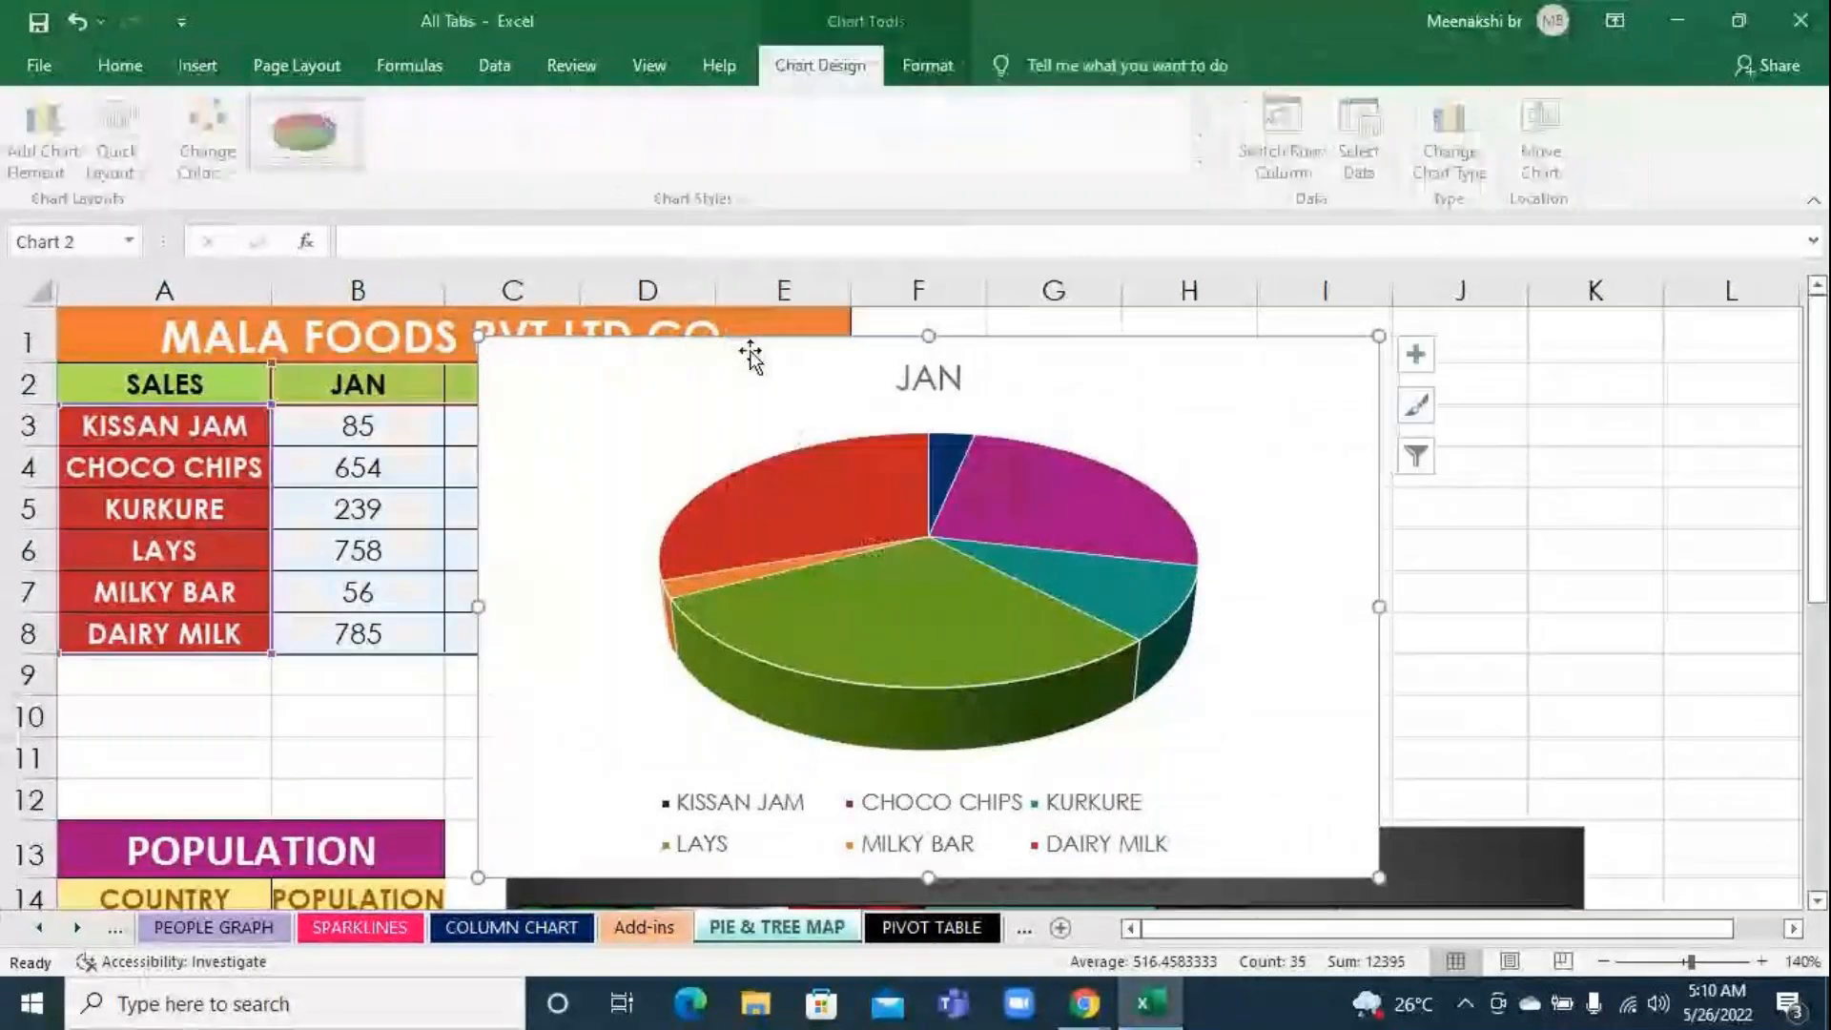
{"action": "left_click", "coordinate": [1456, 864]}
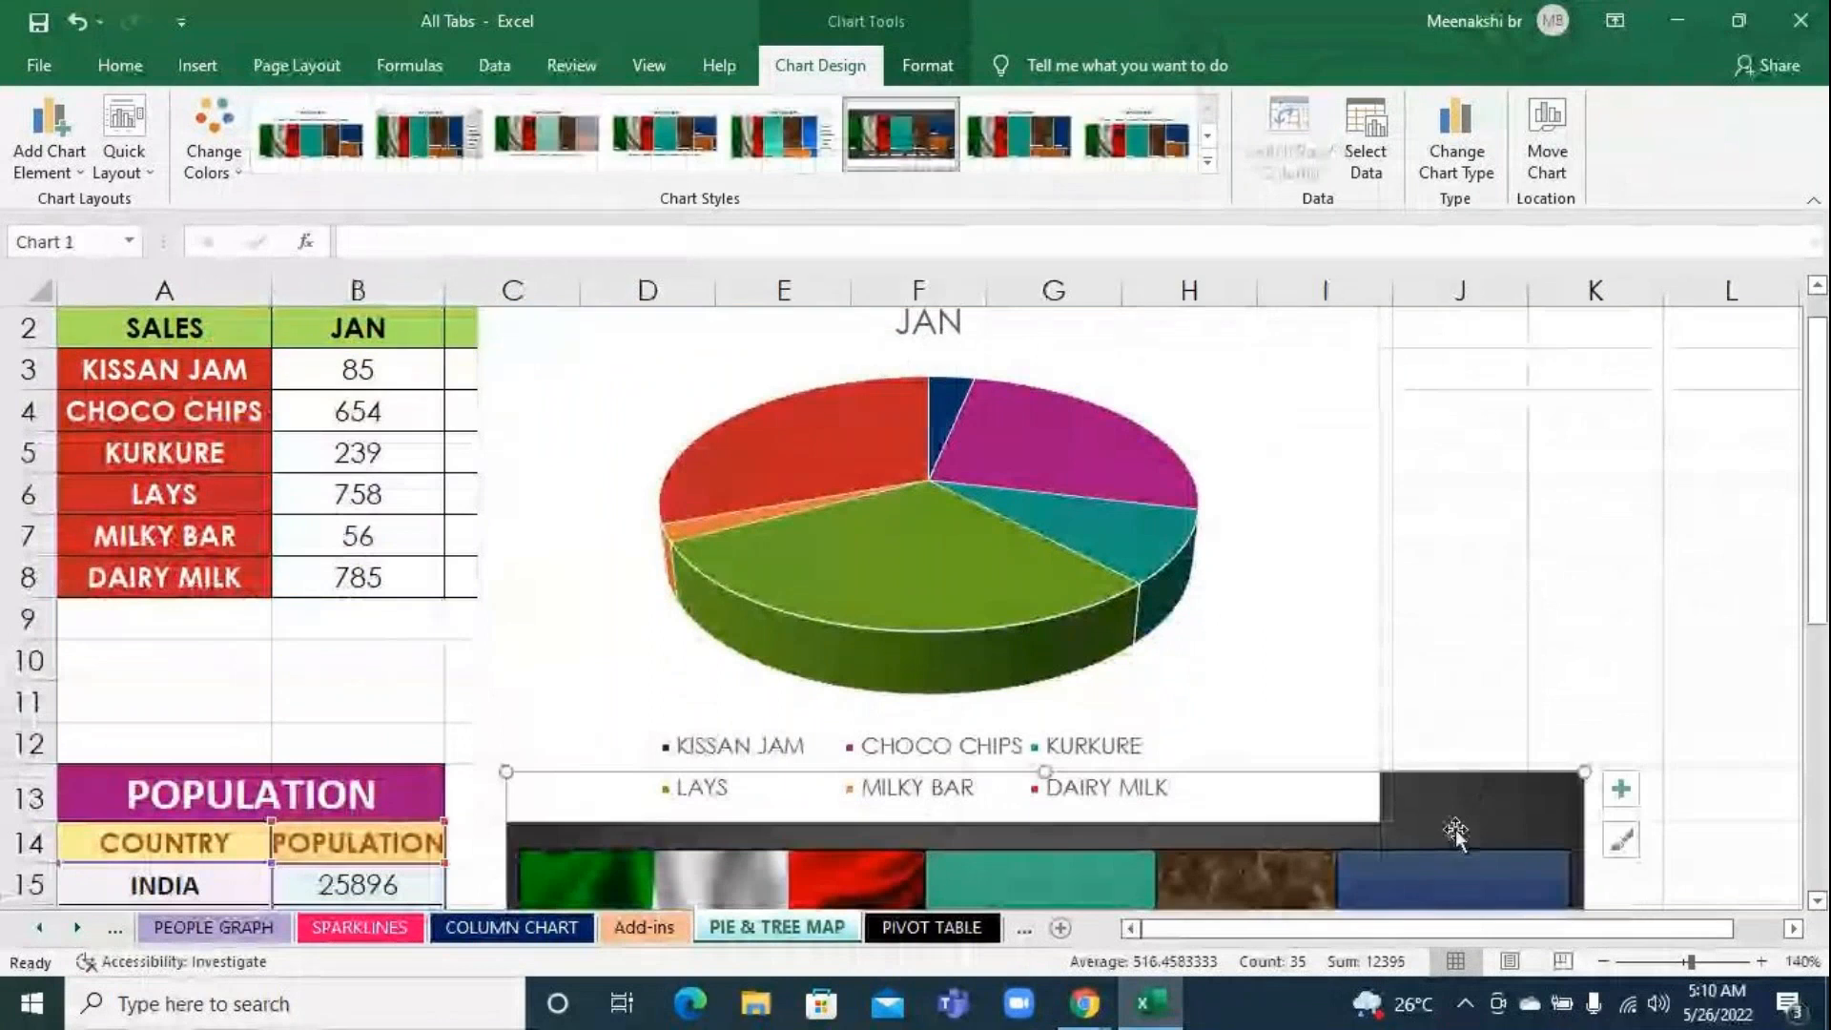
Move the population treemap further down the sheet and shift the 3-D pie chart to start beside the MALA FOODS sales table
{"action": "left_click", "coordinate": [1473, 706]}
{"action": "scroll", "coordinate": [1434, 793], "scroll_direction": "down", "scroll_amount": 2}
{"action": "scroll", "coordinate": [1447, 820], "scroll_direction": "down", "scroll_amount": 1}
{"action": "left_click_drag", "start_coordinate": [1426, 583], "coordinate": [1162, 814]}
{"action": "left_click", "coordinate": [1423, 722]}
{"action": "scroll", "coordinate": [1421, 720], "scroll_direction": "up", "scroll_amount": 3}
{"action": "left_click_drag", "start_coordinate": [1147, 361], "coordinate": [1014, 327]}
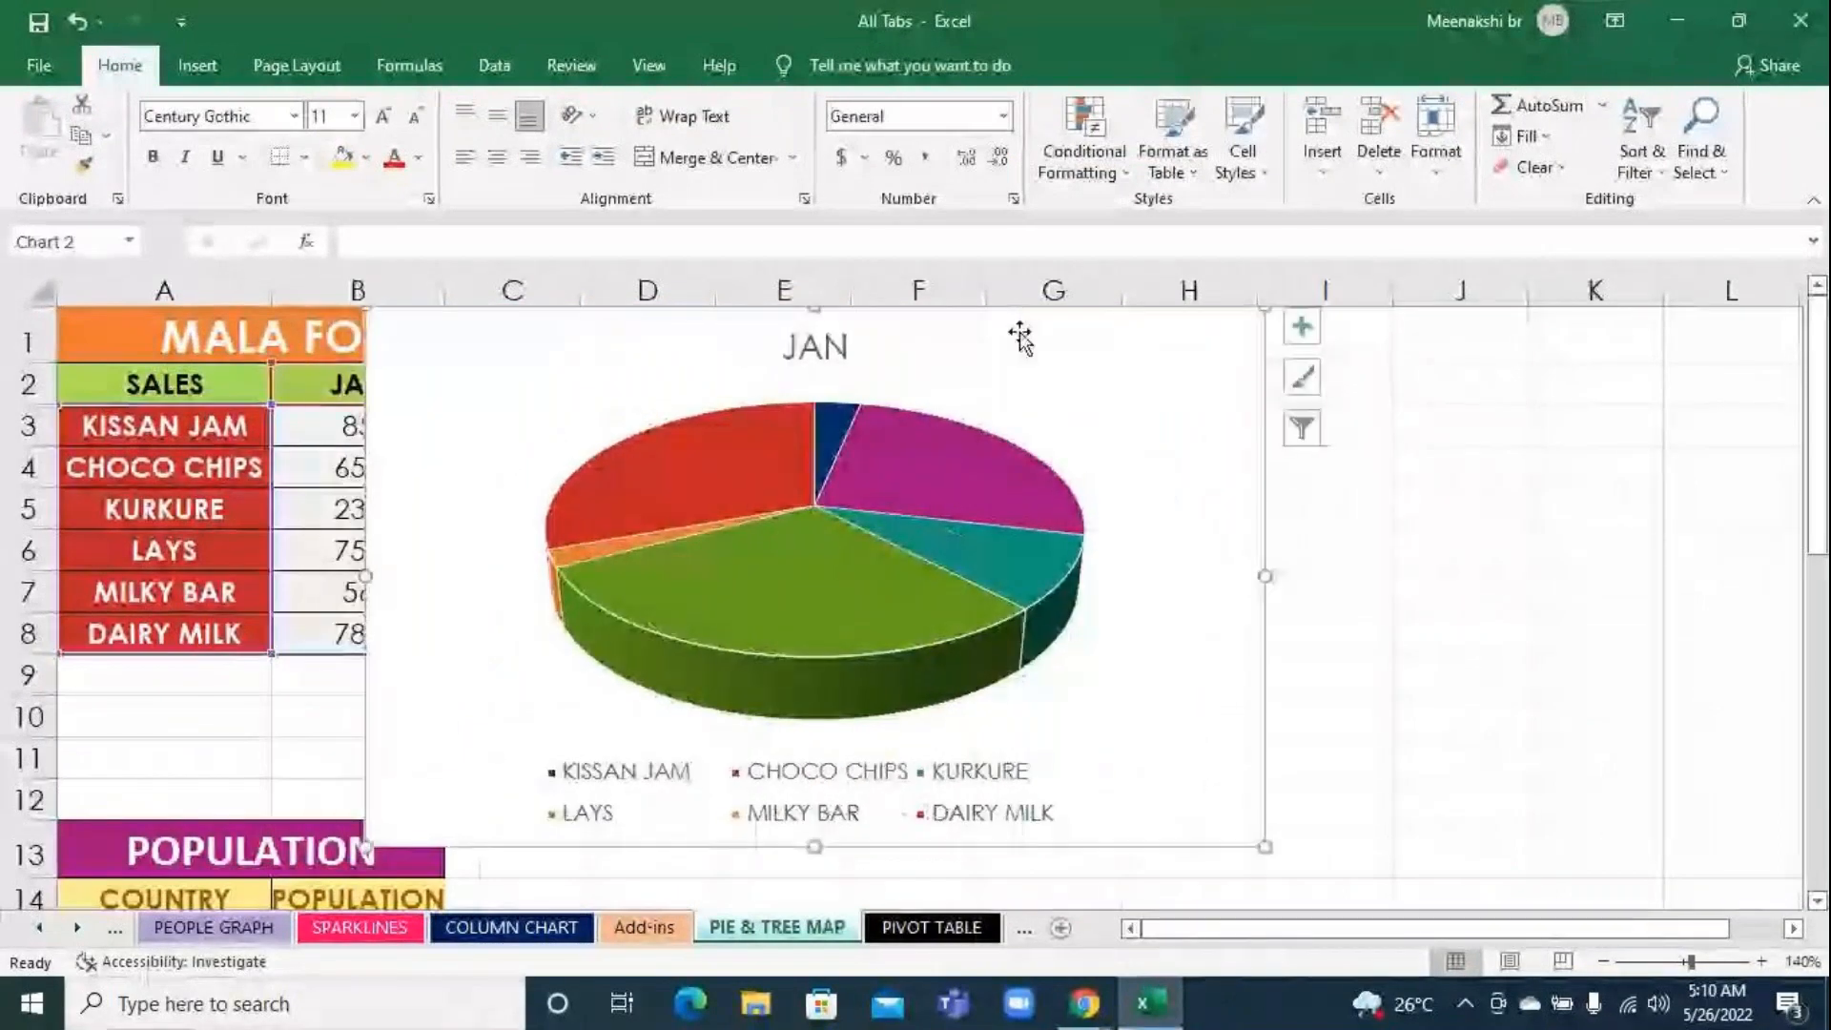
Apply the Dividend theme to the workbook
{"action": "left_click", "coordinate": [295, 64]}
{"action": "left_click", "coordinate": [46, 162]}
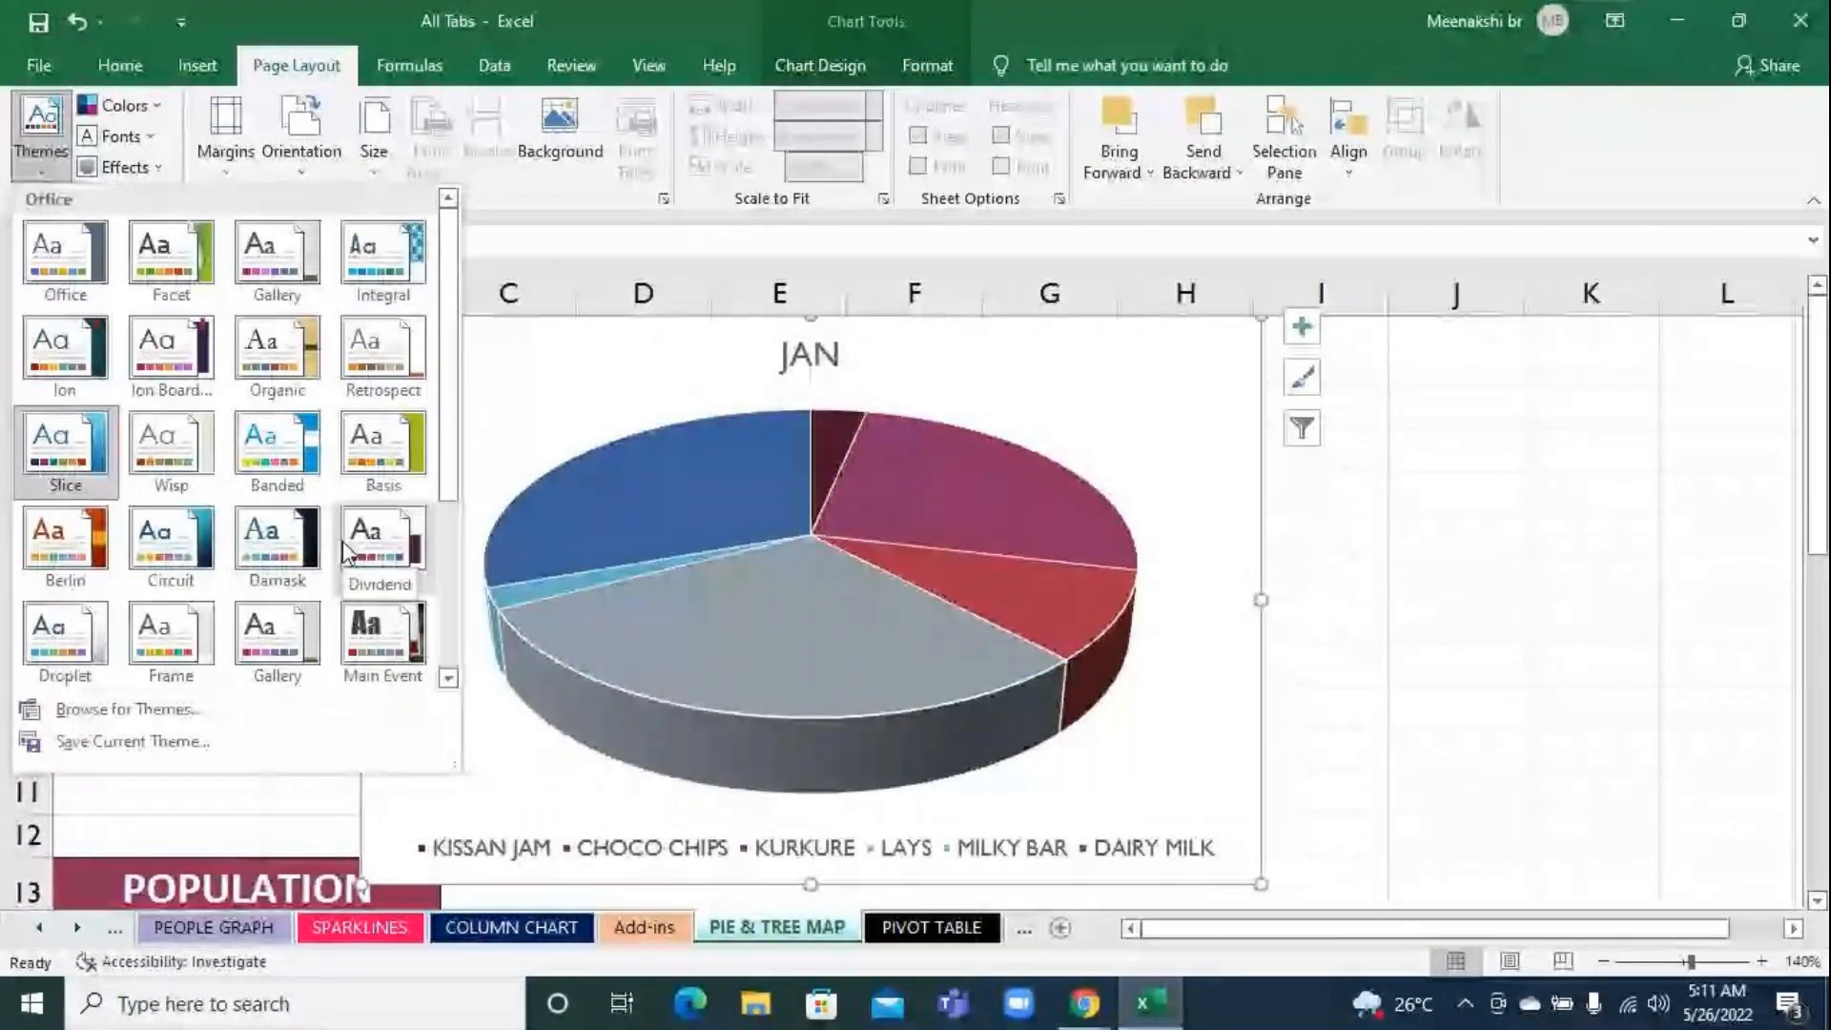
{"action": "left_click", "coordinate": [362, 539]}
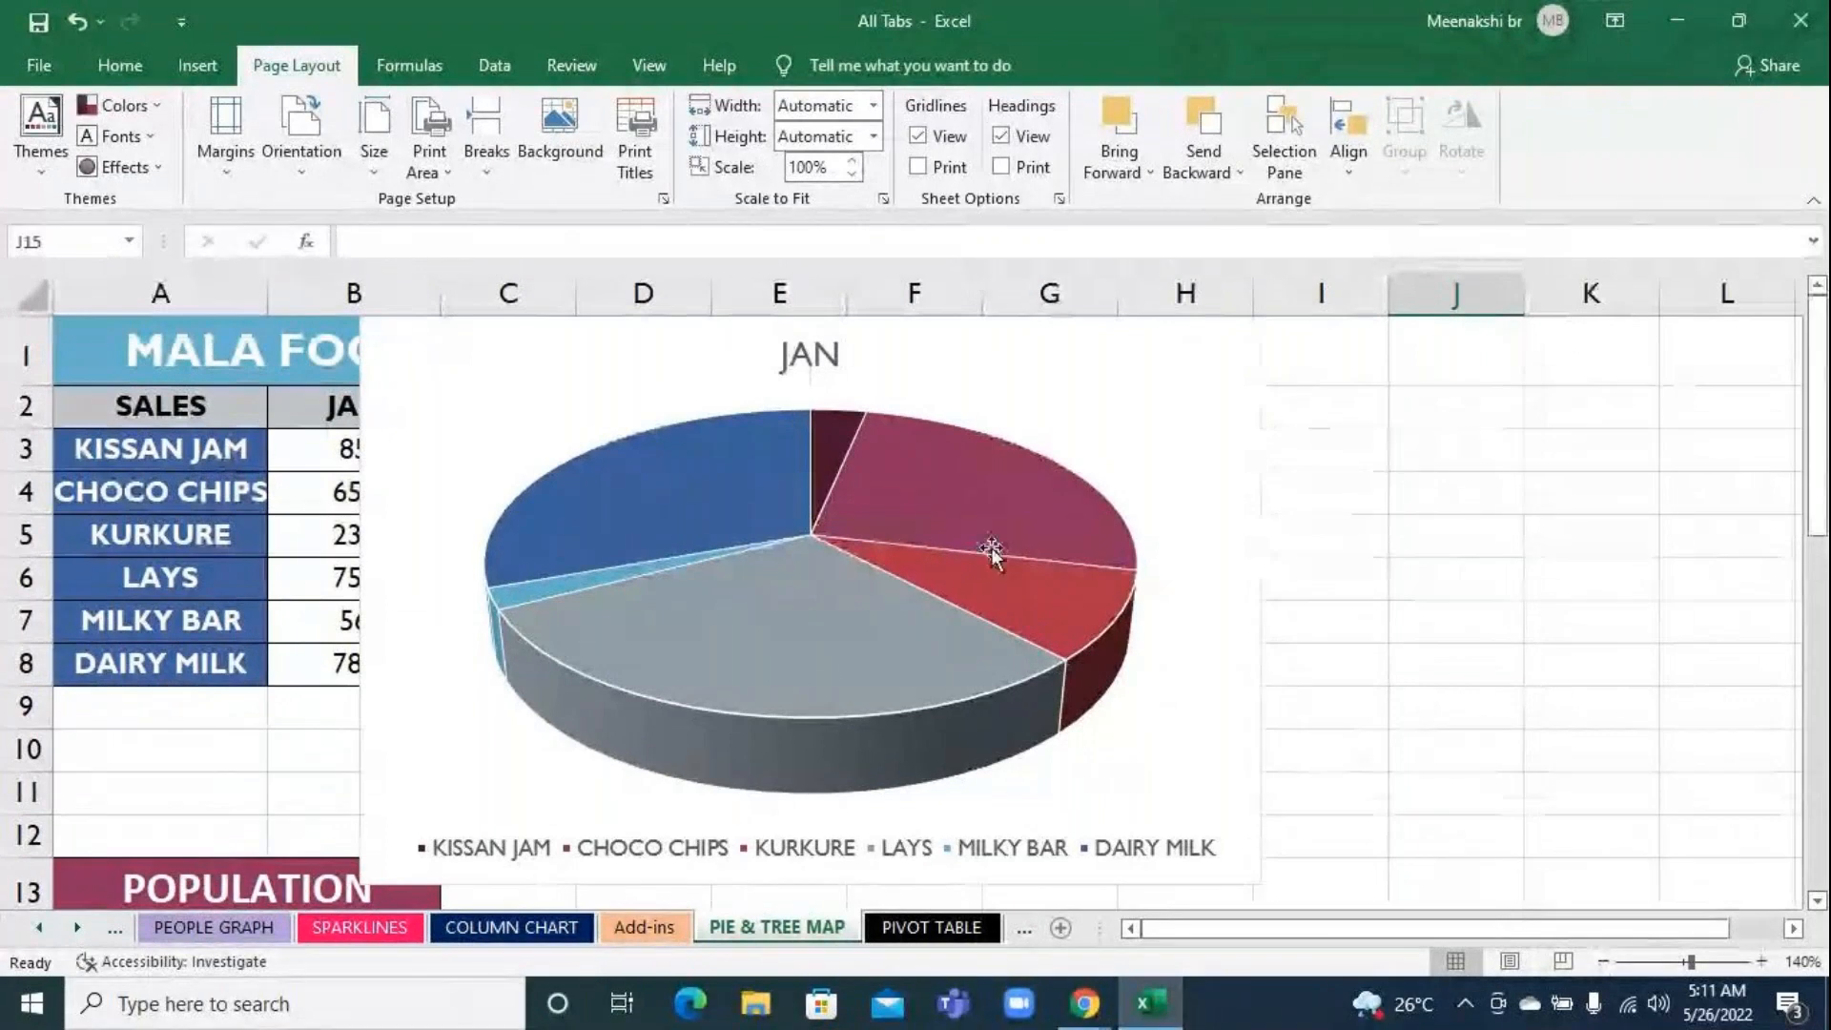
Examine the values of the JAN pie slices and browse the chart styles available for the pie chart
{"action": "mouse_move", "coordinate": [674, 486]}
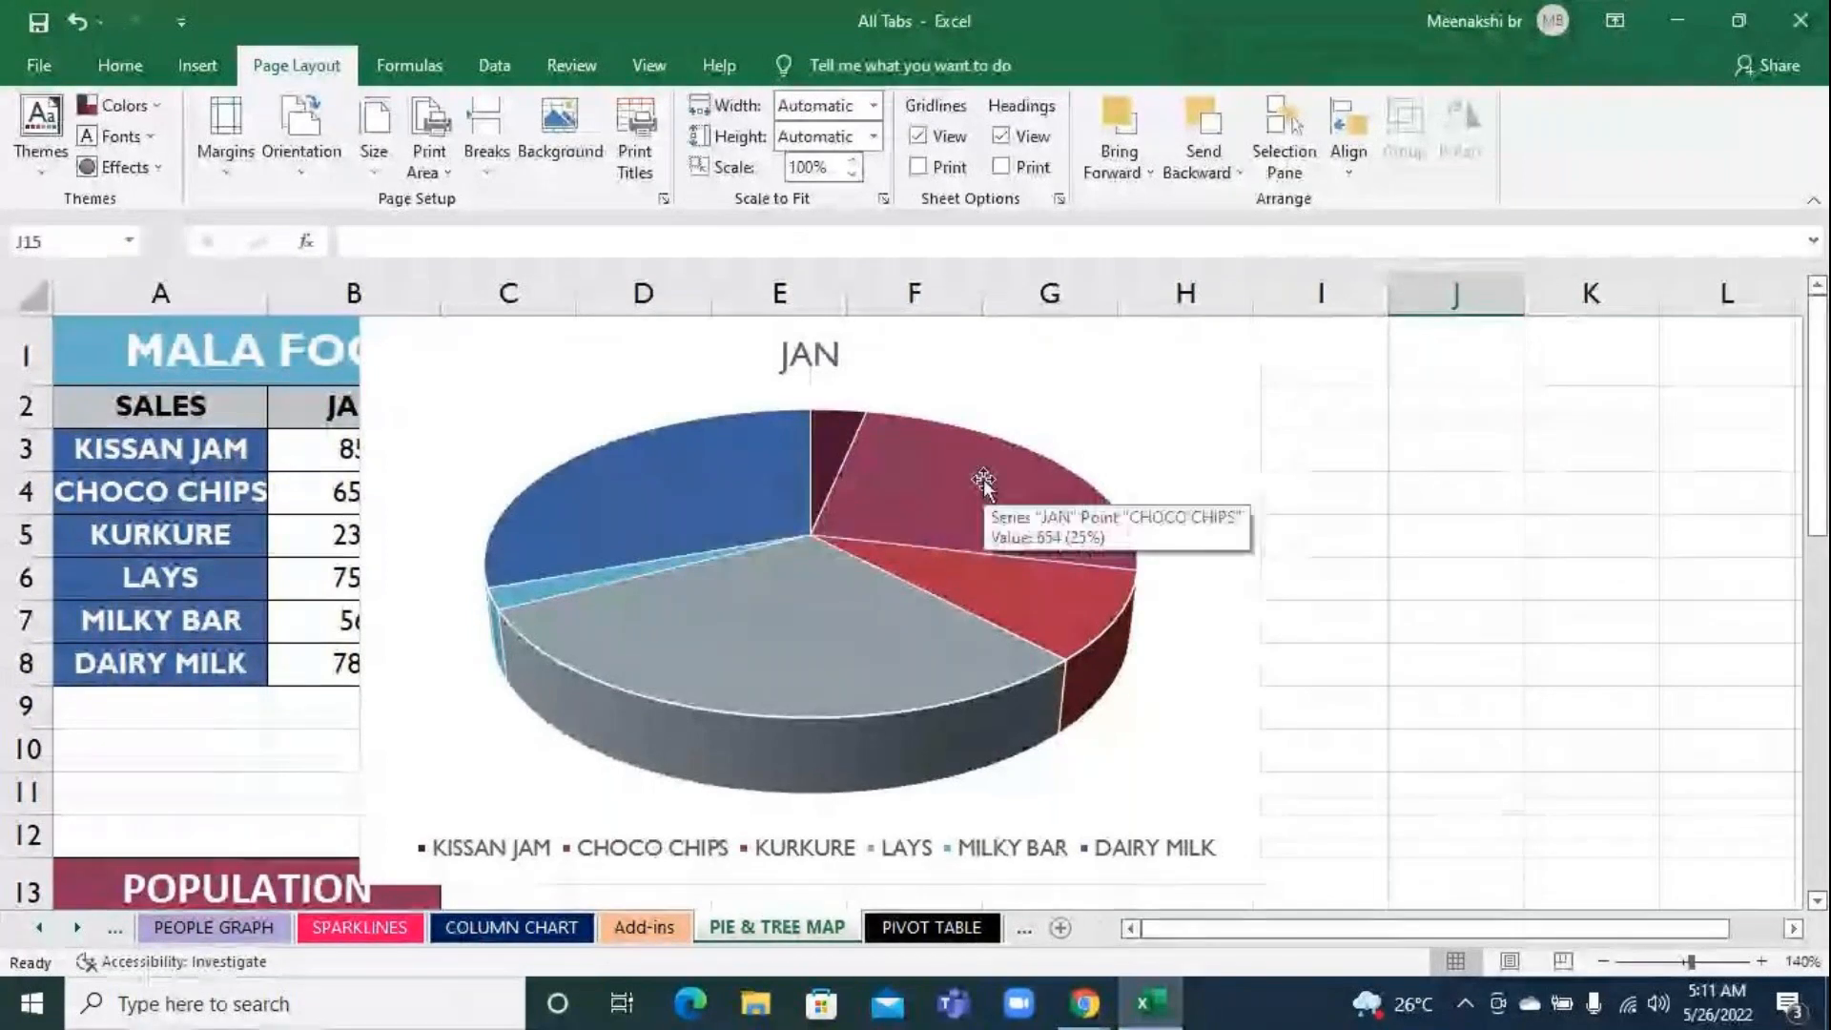
{"action": "mouse_move", "coordinate": [905, 653]}
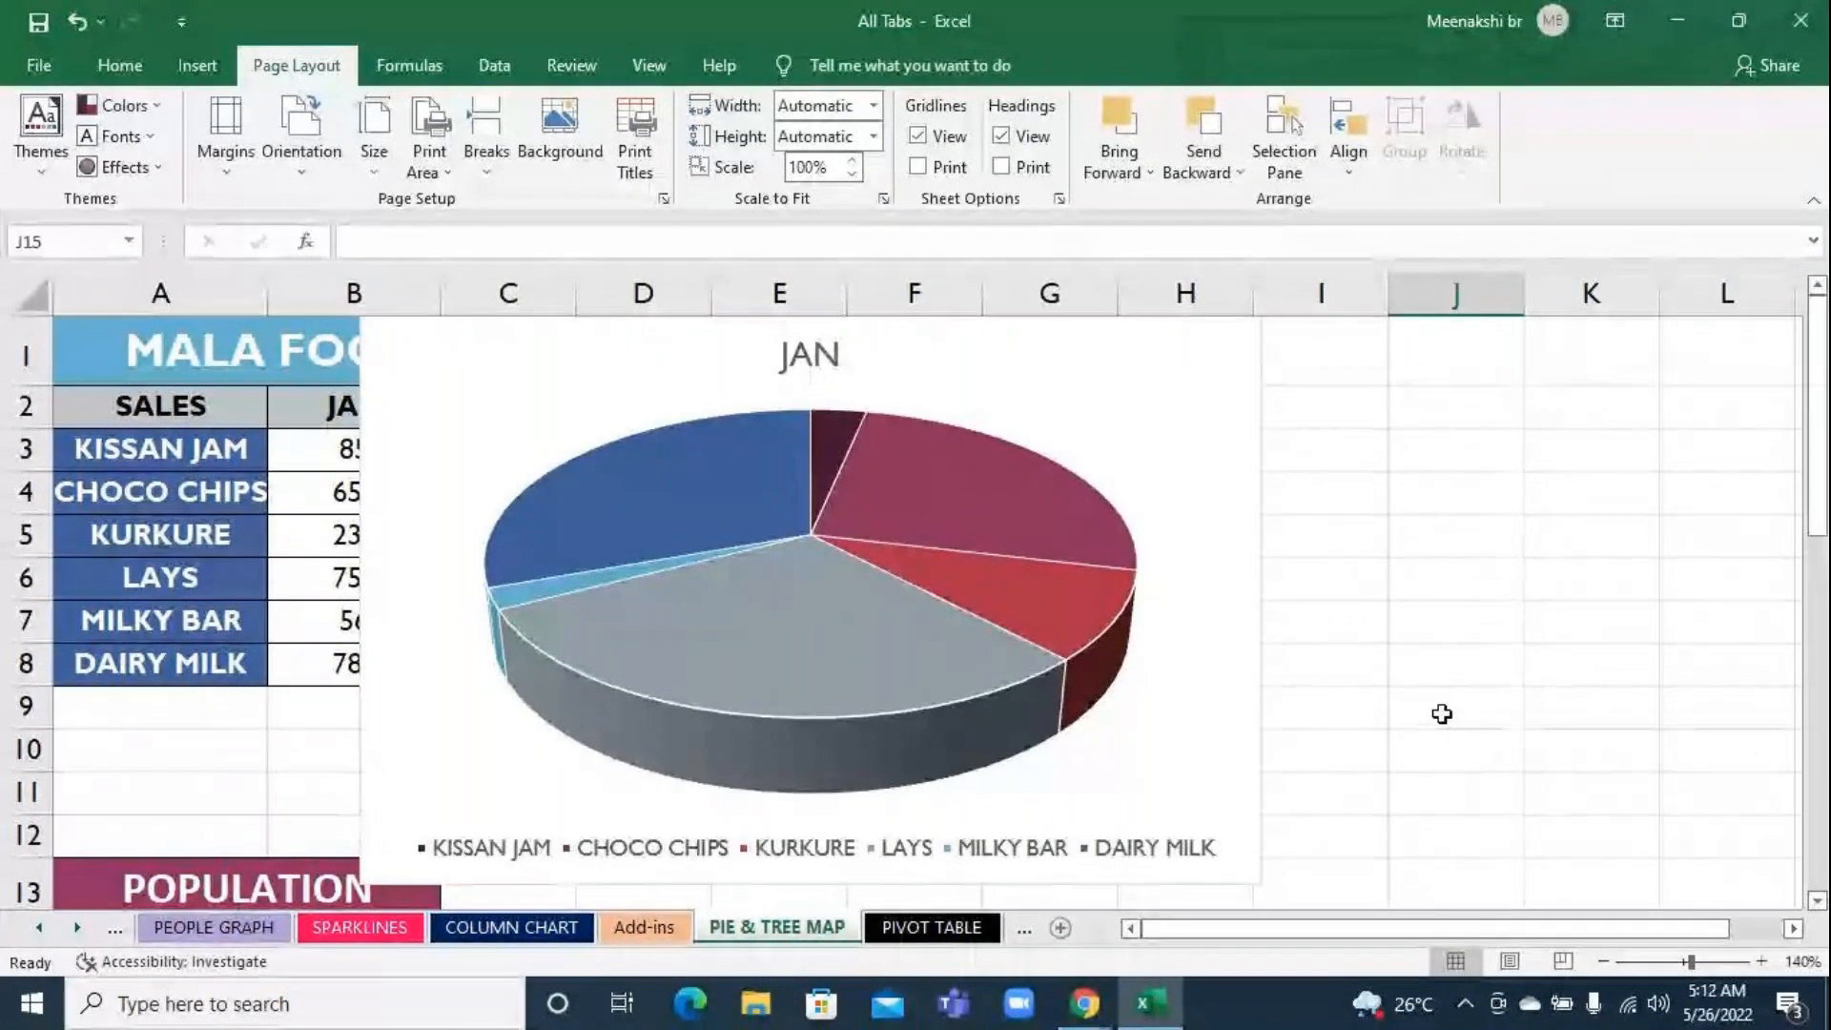
{"action": "left_click", "coordinate": [1187, 415]}
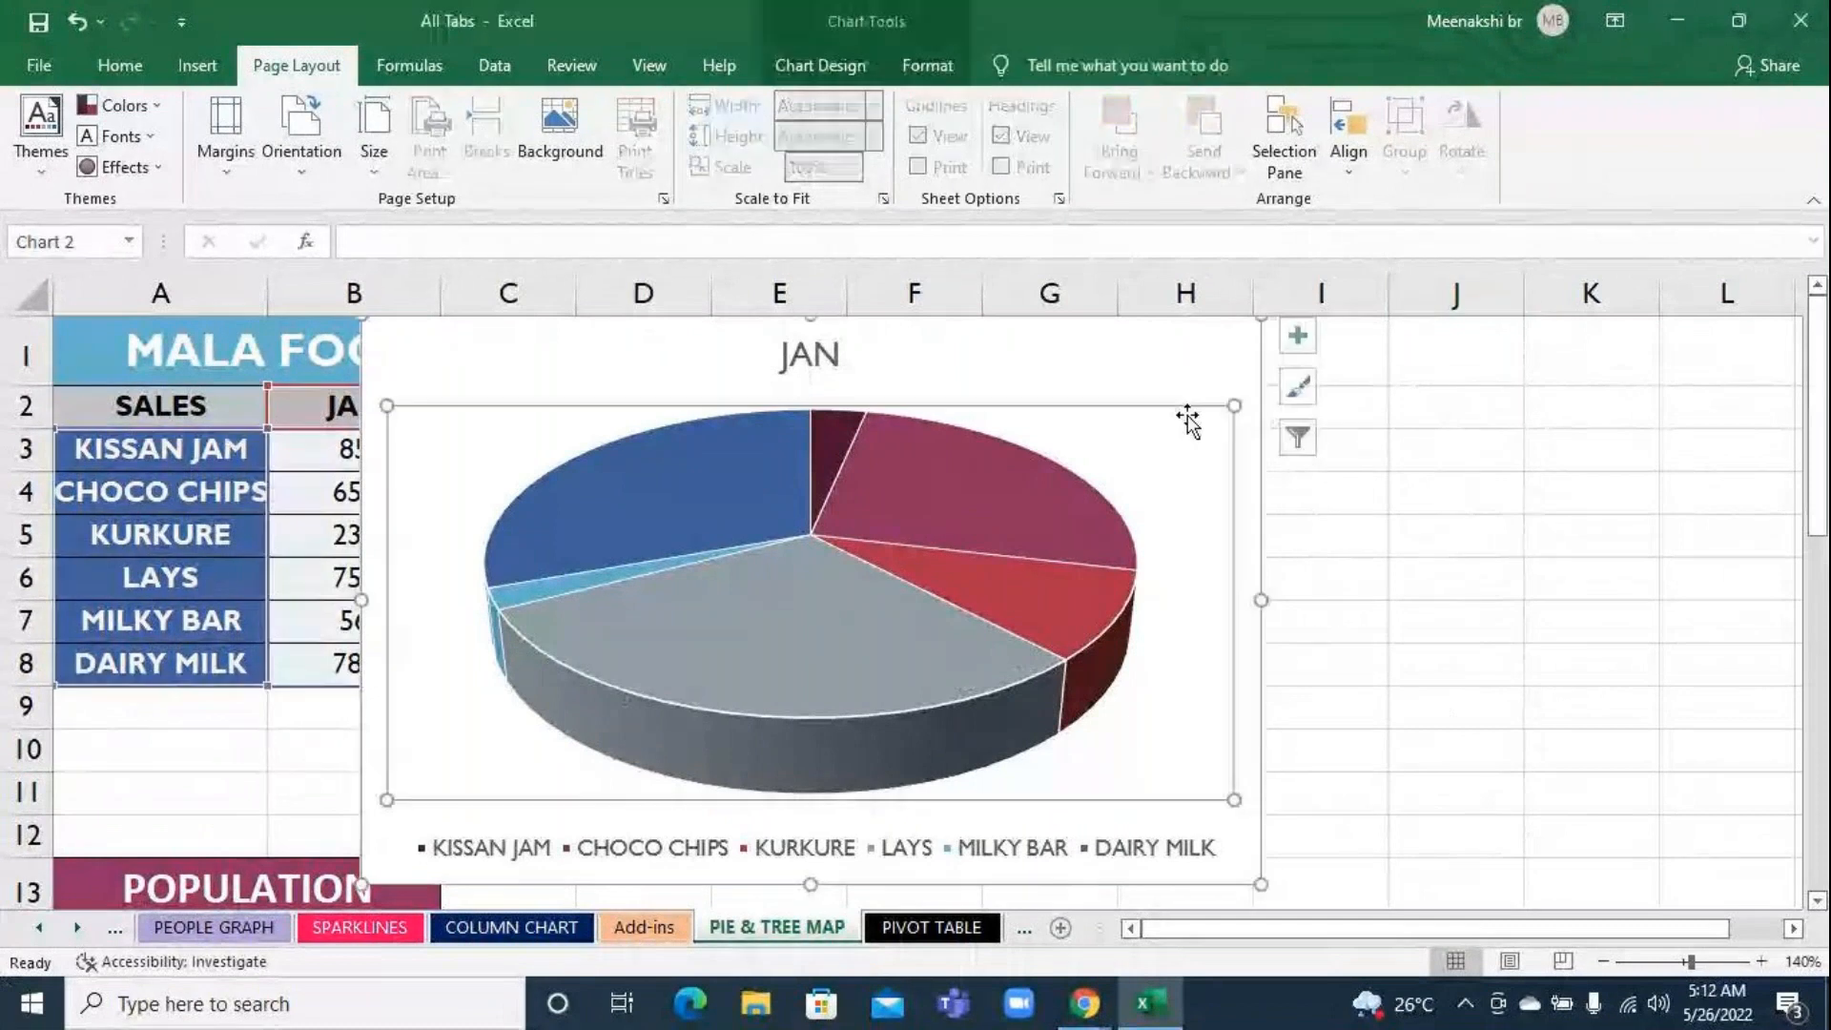
{"action": "left_click", "coordinate": [834, 59]}
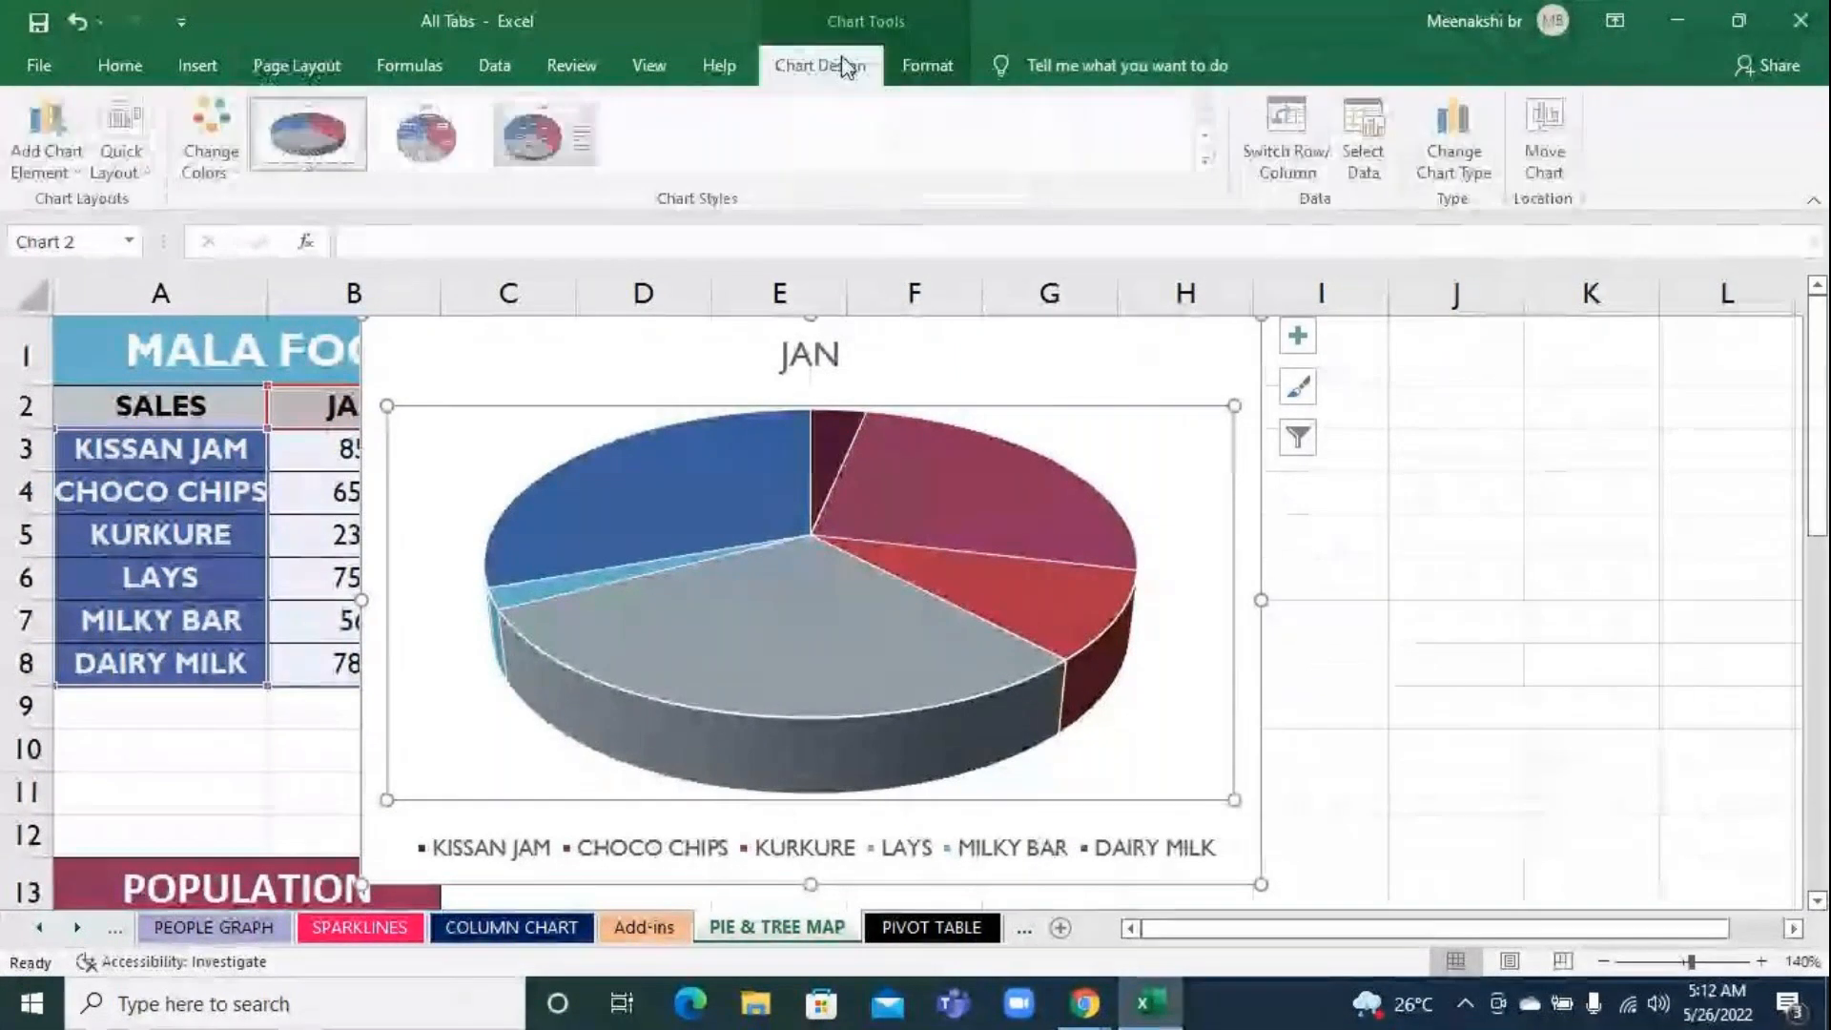
{"action": "left_click", "coordinate": [1207, 162]}
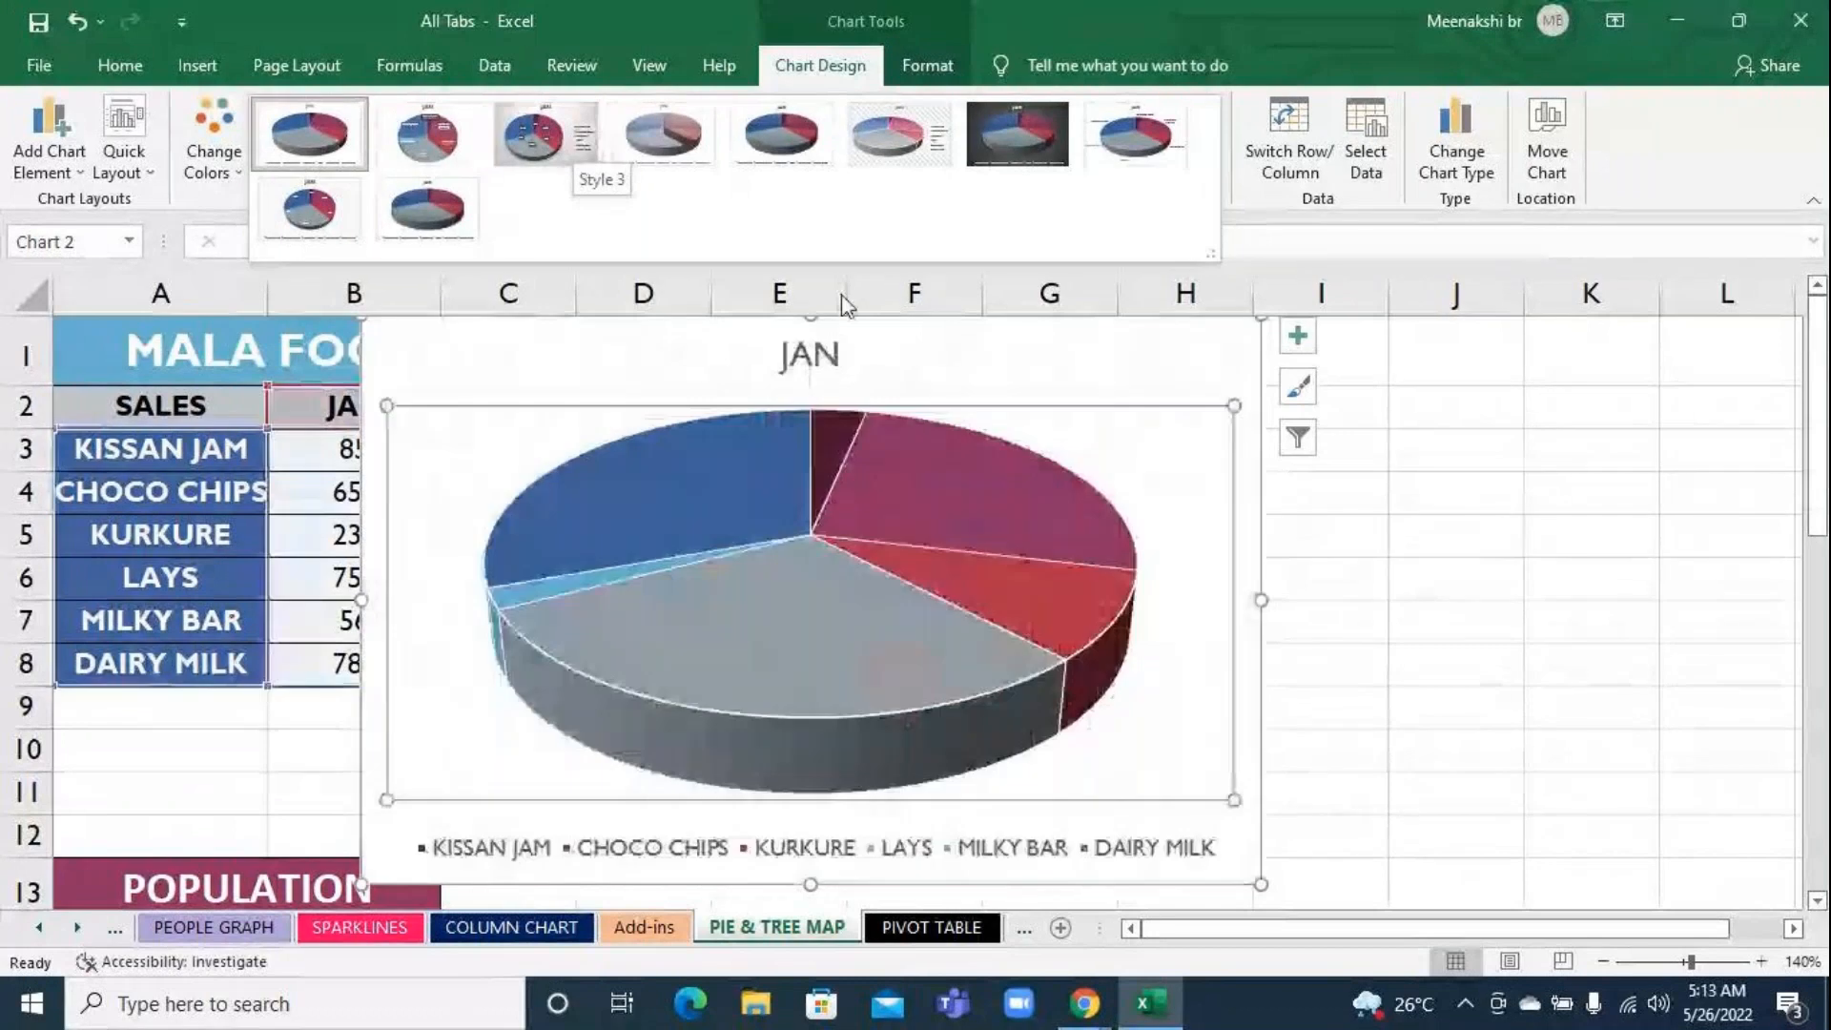
{"action": "left_click", "coordinate": [1598, 515]}
{"action": "scroll", "coordinate": [1609, 572], "scroll_direction": "down", "scroll_amount": 1}
{"action": "scroll", "coordinate": [1610, 610], "scroll_direction": "up", "scroll_amount": 2}
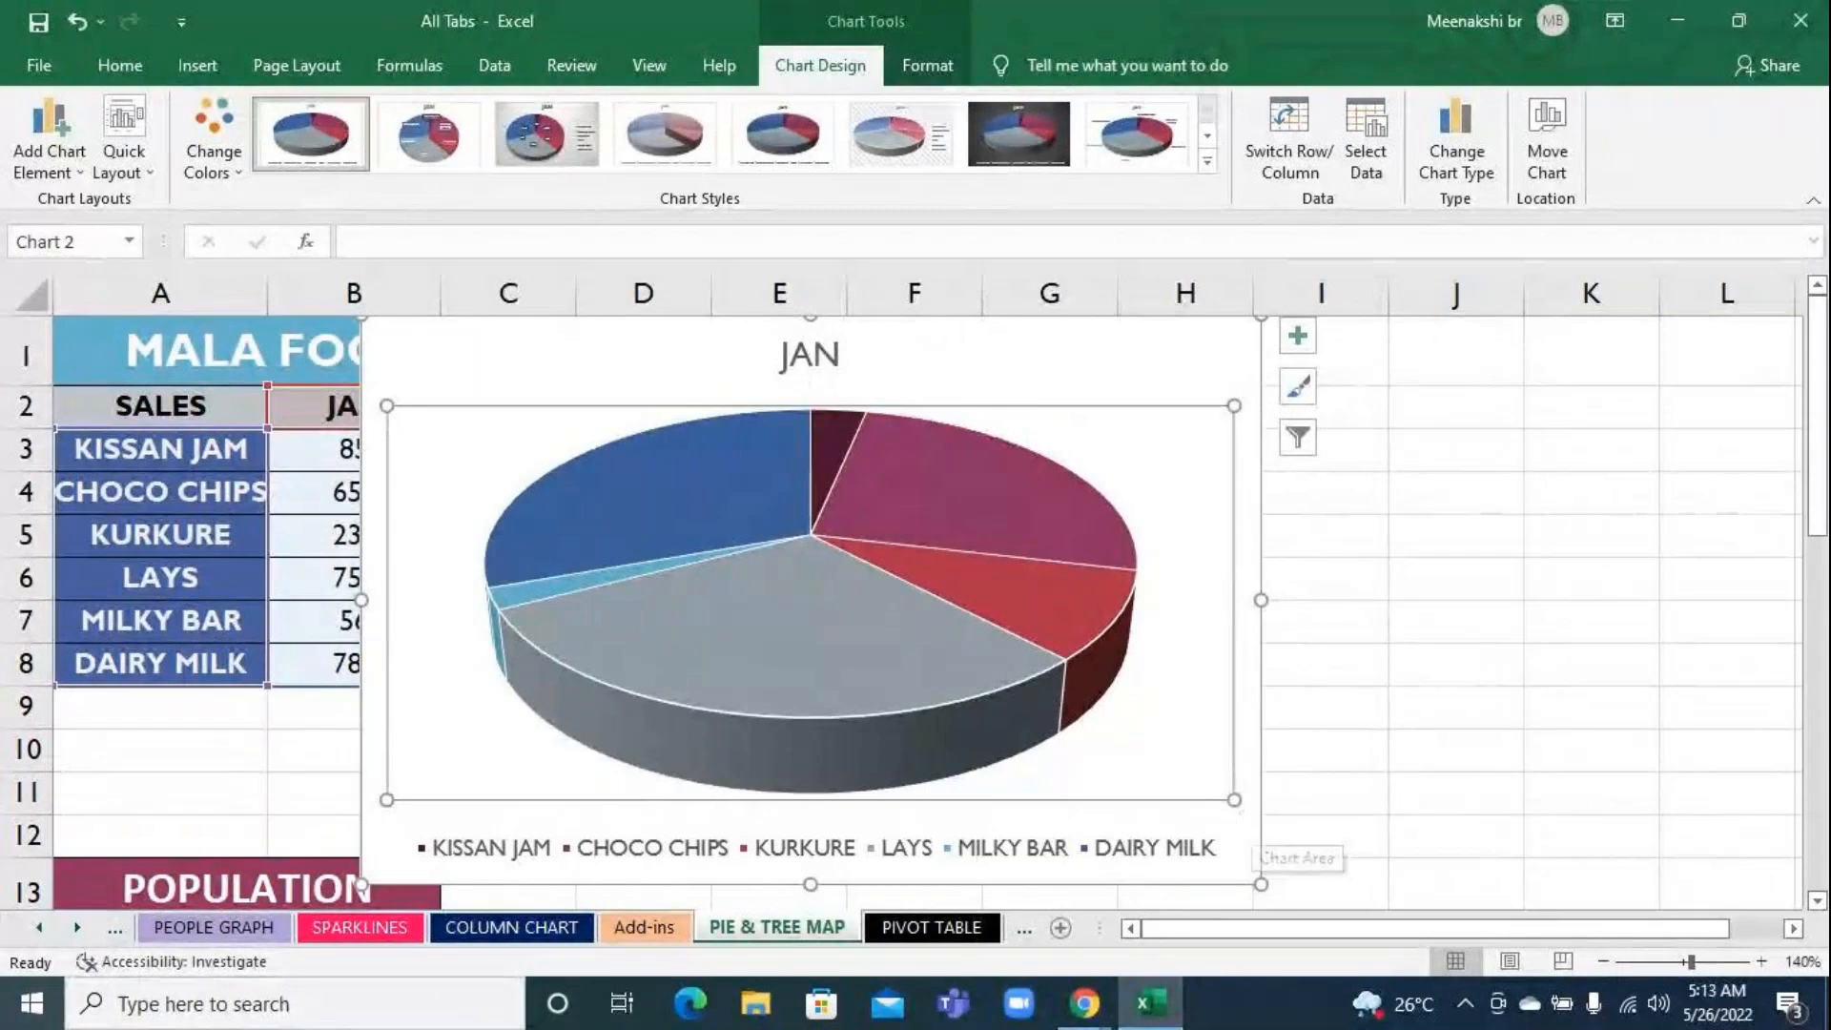
Switch the pie chart's rows and columns to plot KISSAN JAM by month, and check the value of each month's slice
{"action": "left_click", "coordinate": [1286, 149]}
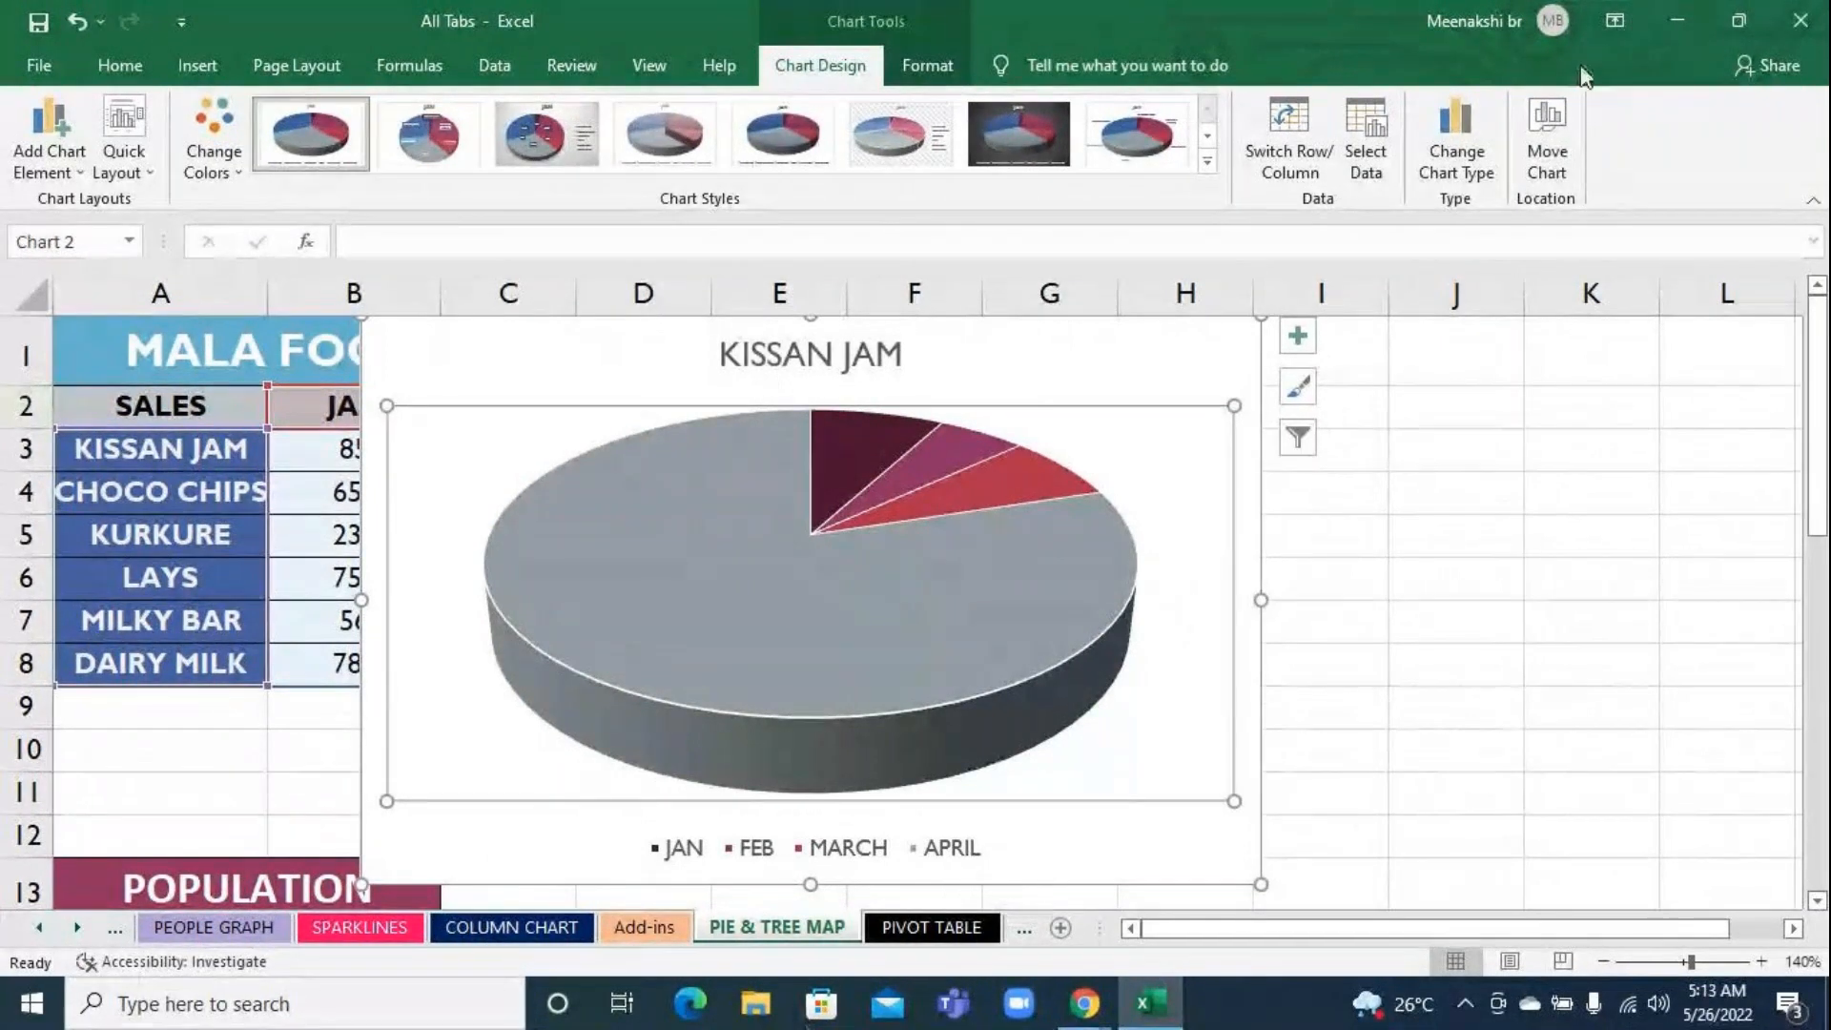
{"action": "left_click", "coordinate": [1309, 125]}
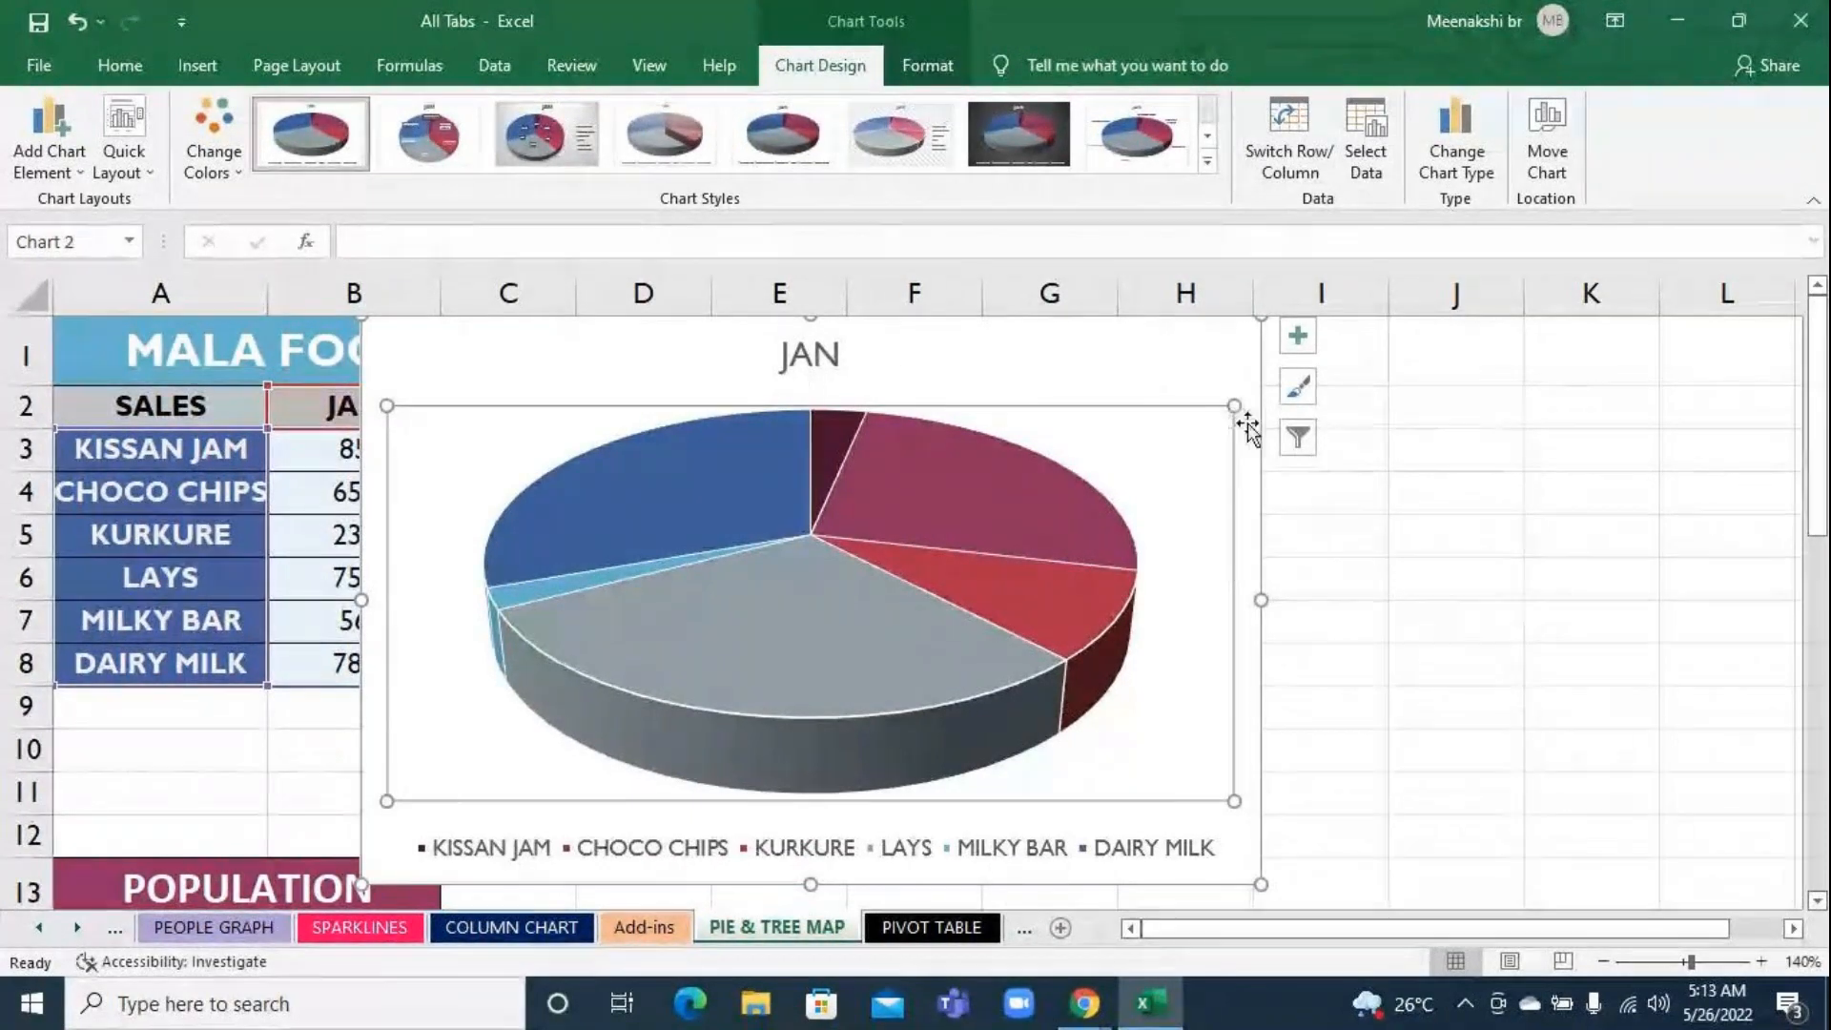
{"action": "left_click", "coordinate": [1288, 154]}
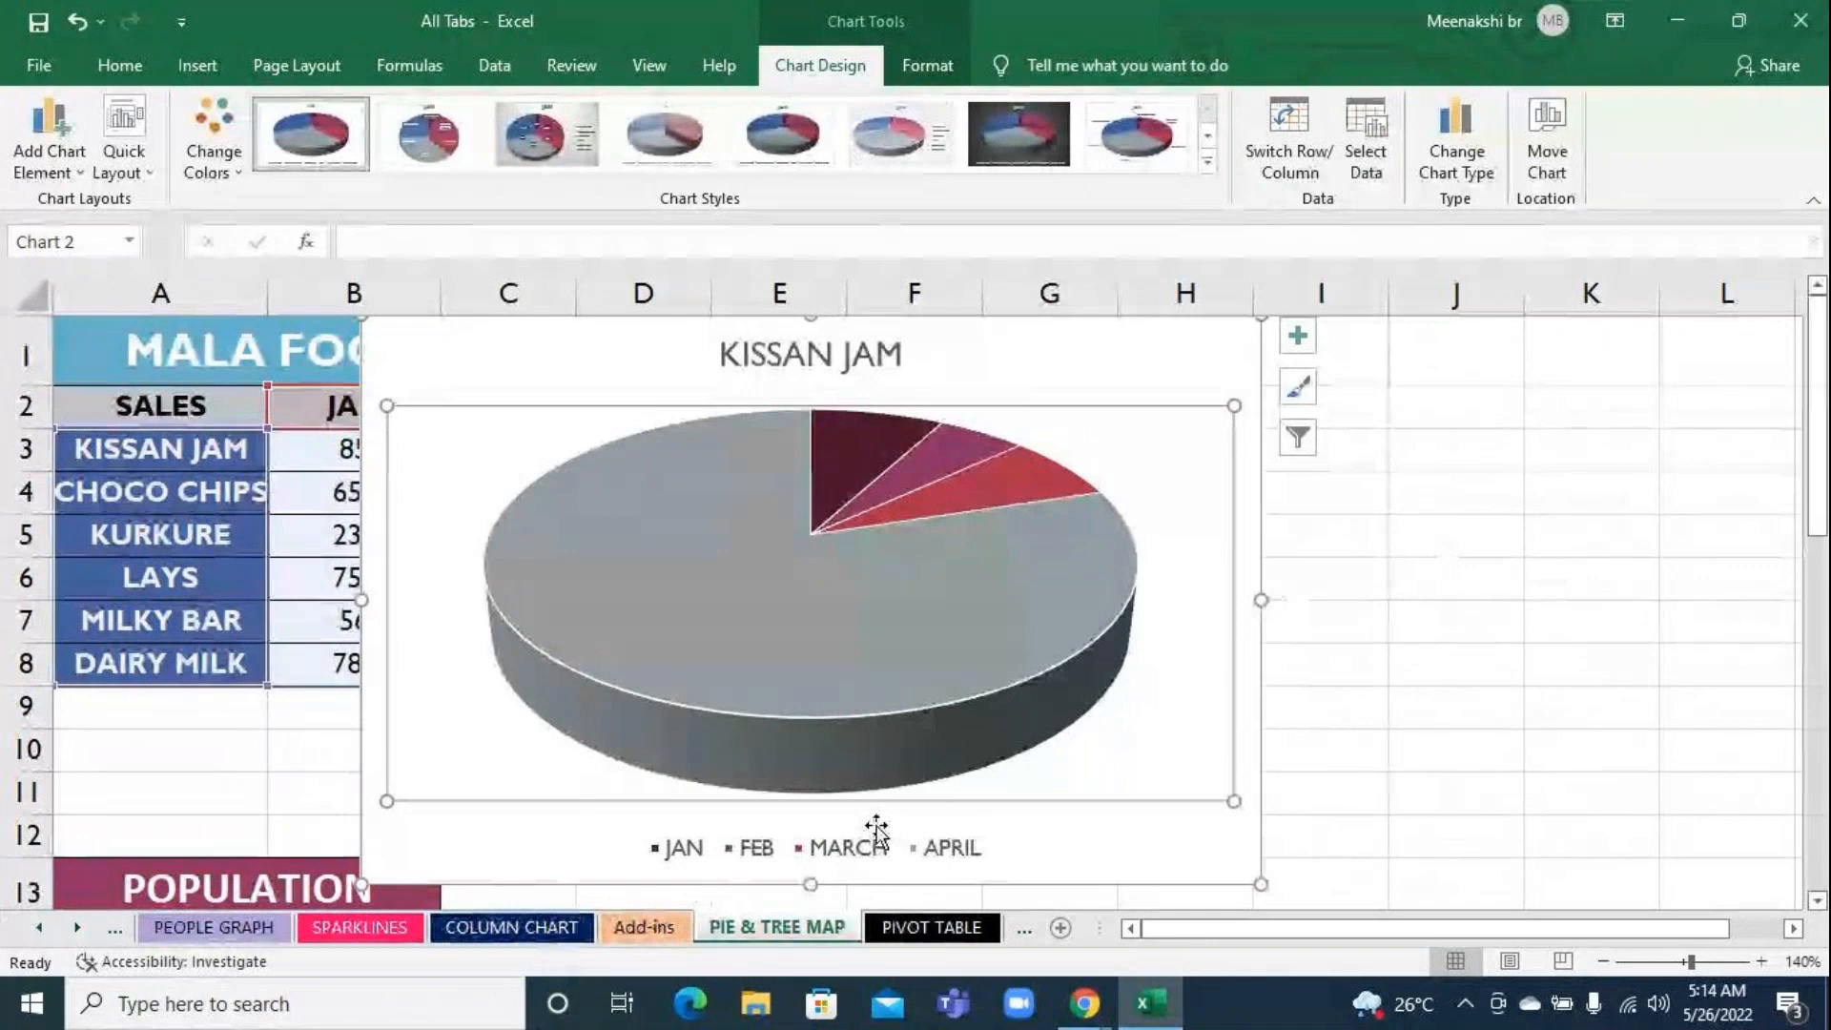
{"action": "mouse_move", "coordinate": [647, 605]}
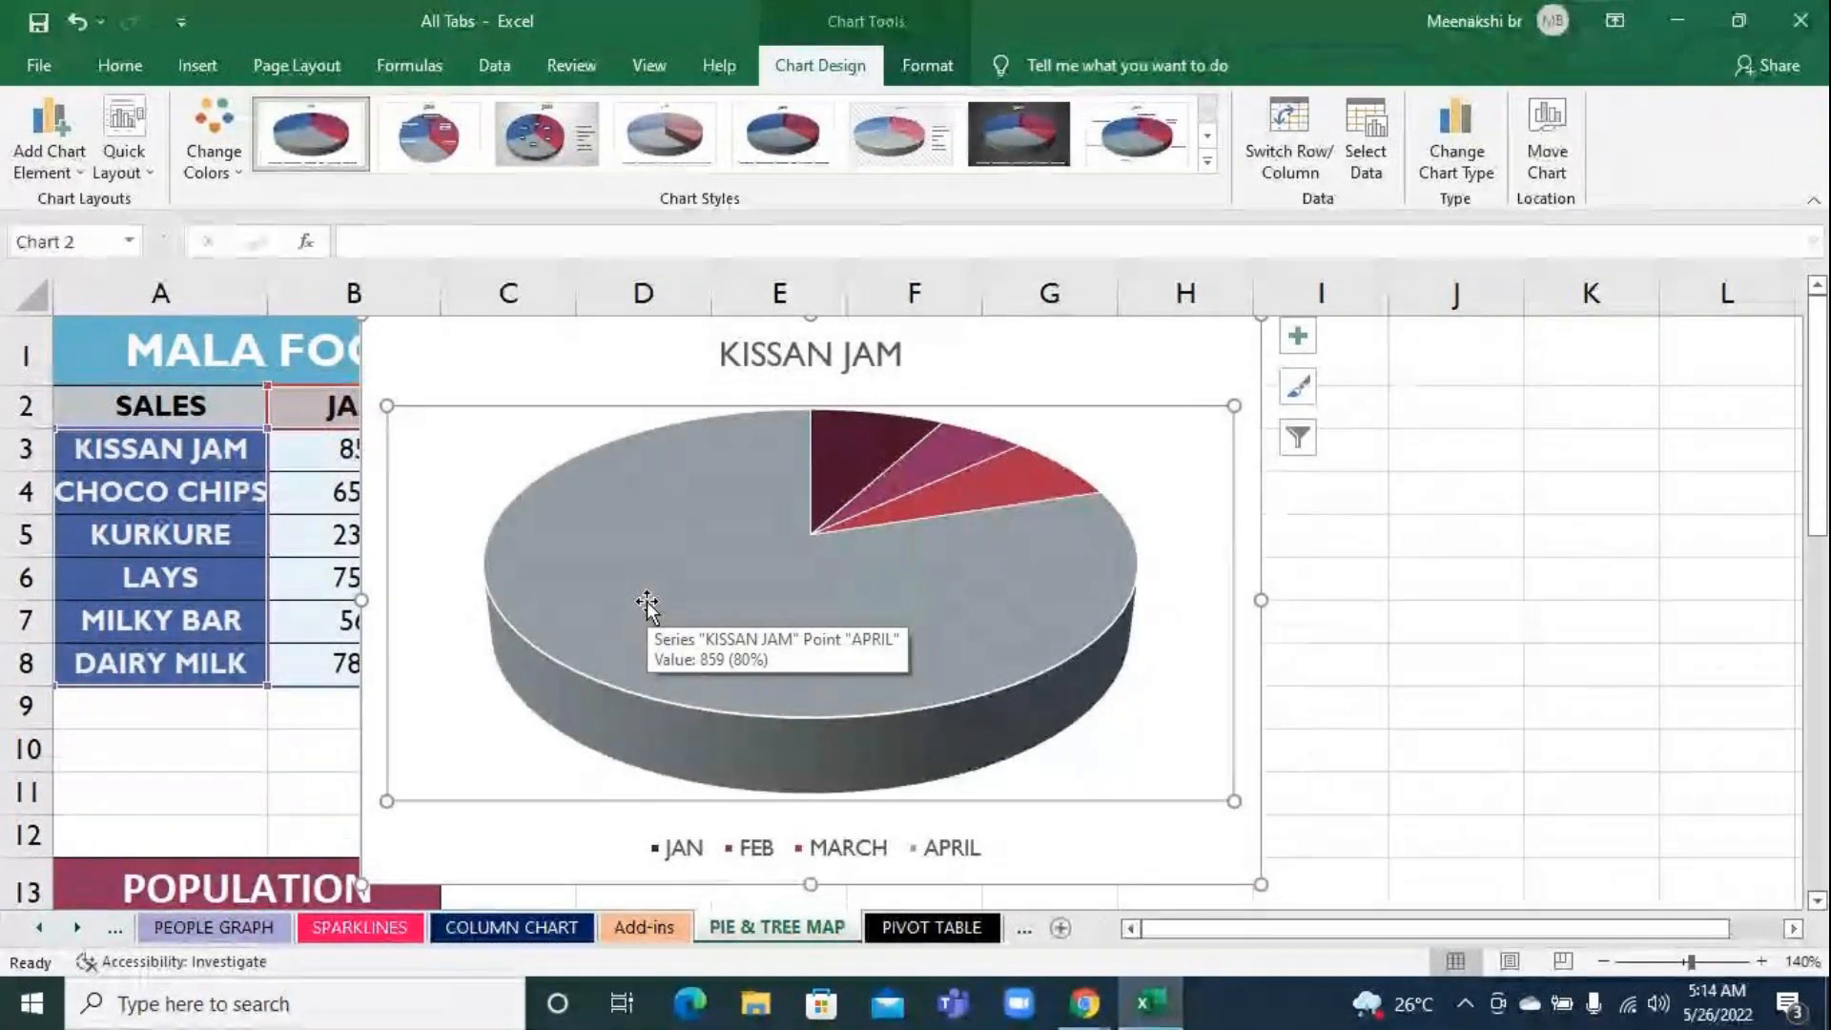
{"action": "mouse_move", "coordinate": [1004, 493]}
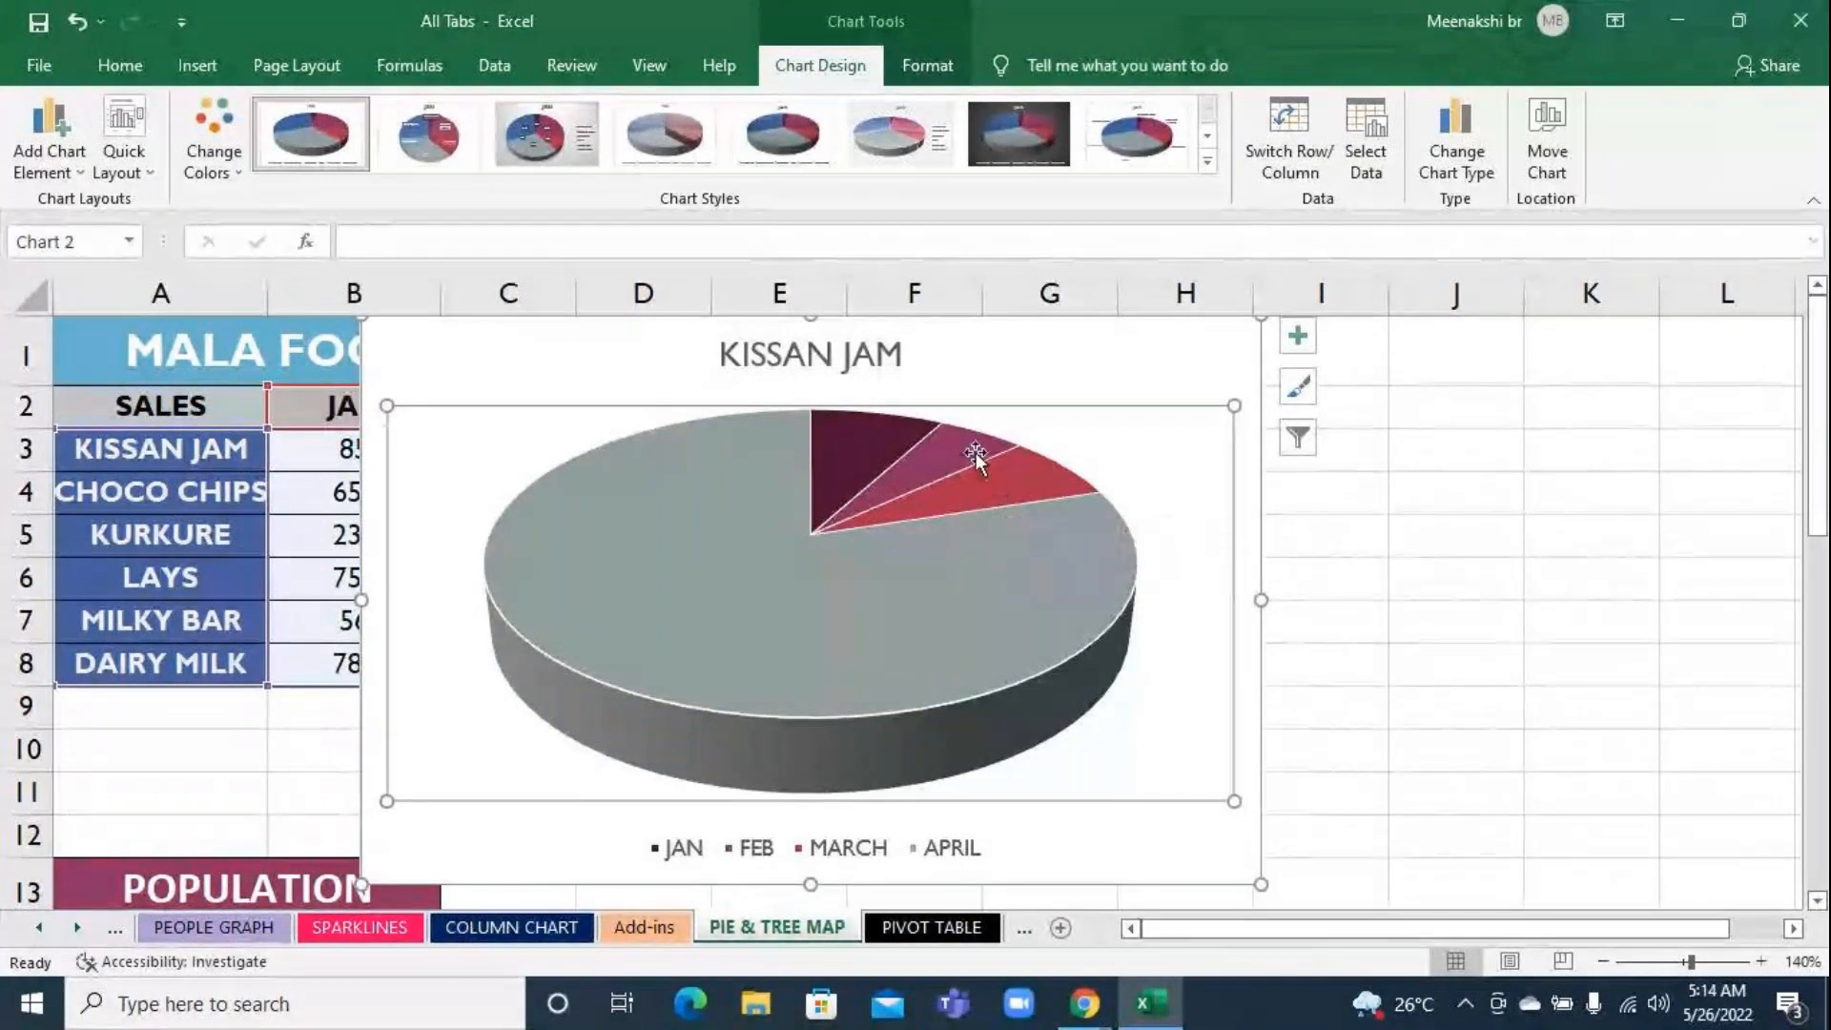
{"action": "mouse_move", "coordinate": [974, 456]}
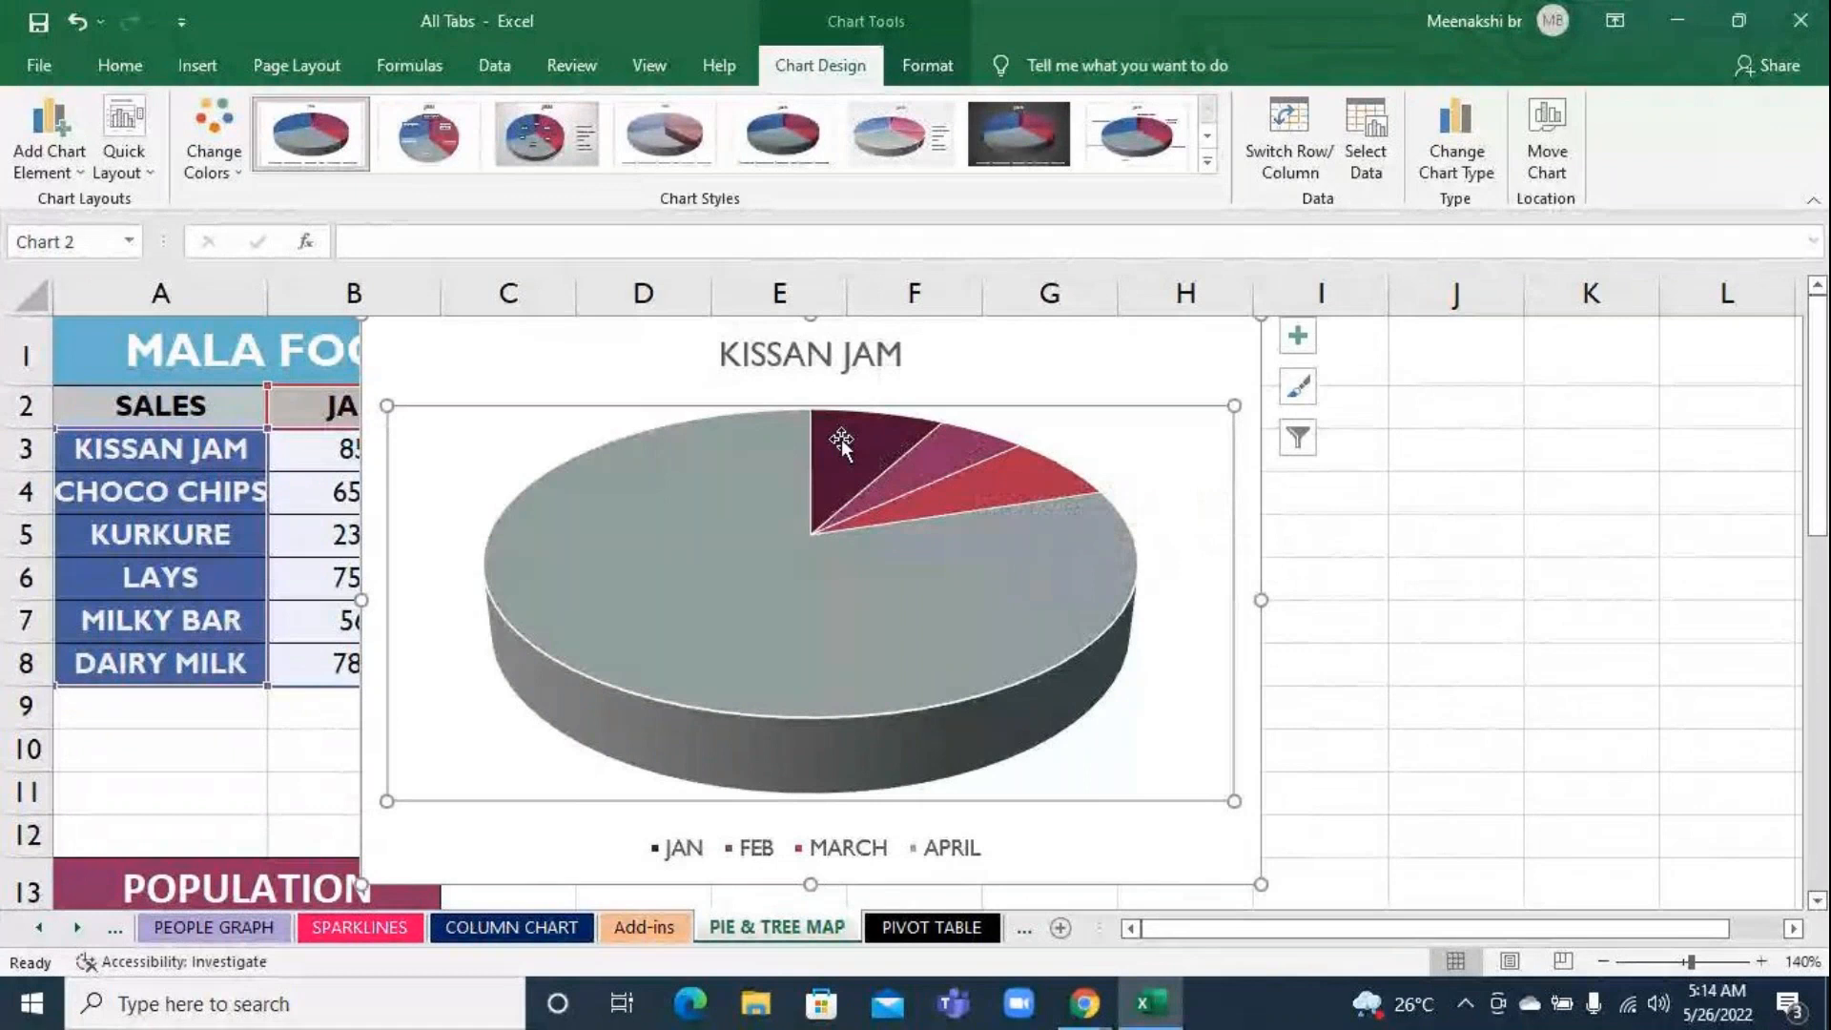
{"action": "mouse_move", "coordinate": [835, 629]}
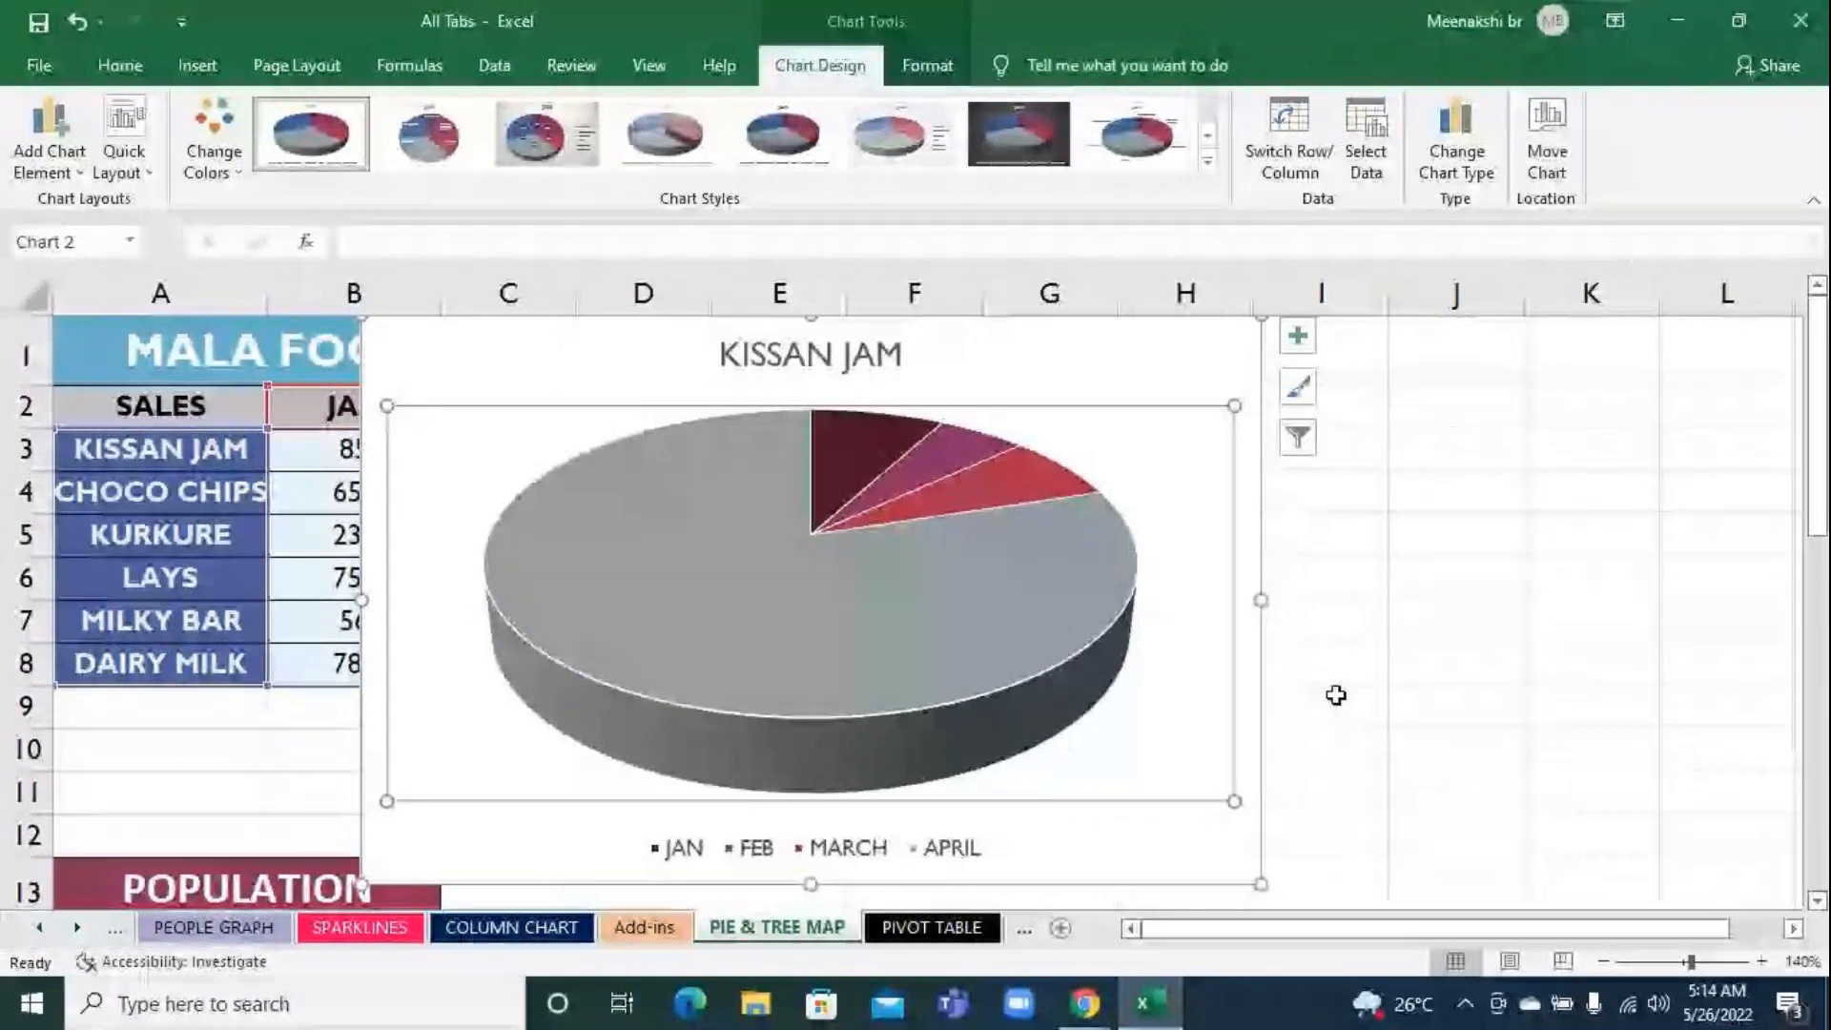
Switch the pie chart's rows and columns back to plot the JAN sales by product
{"action": "left_click", "coordinate": [1276, 111]}
{"action": "left_click", "coordinate": [1277, 113]}
{"action": "left_click", "coordinate": [1279, 114]}
{"action": "left_click", "coordinate": [1279, 114]}
{"action": "left_click", "coordinate": [1278, 114]}
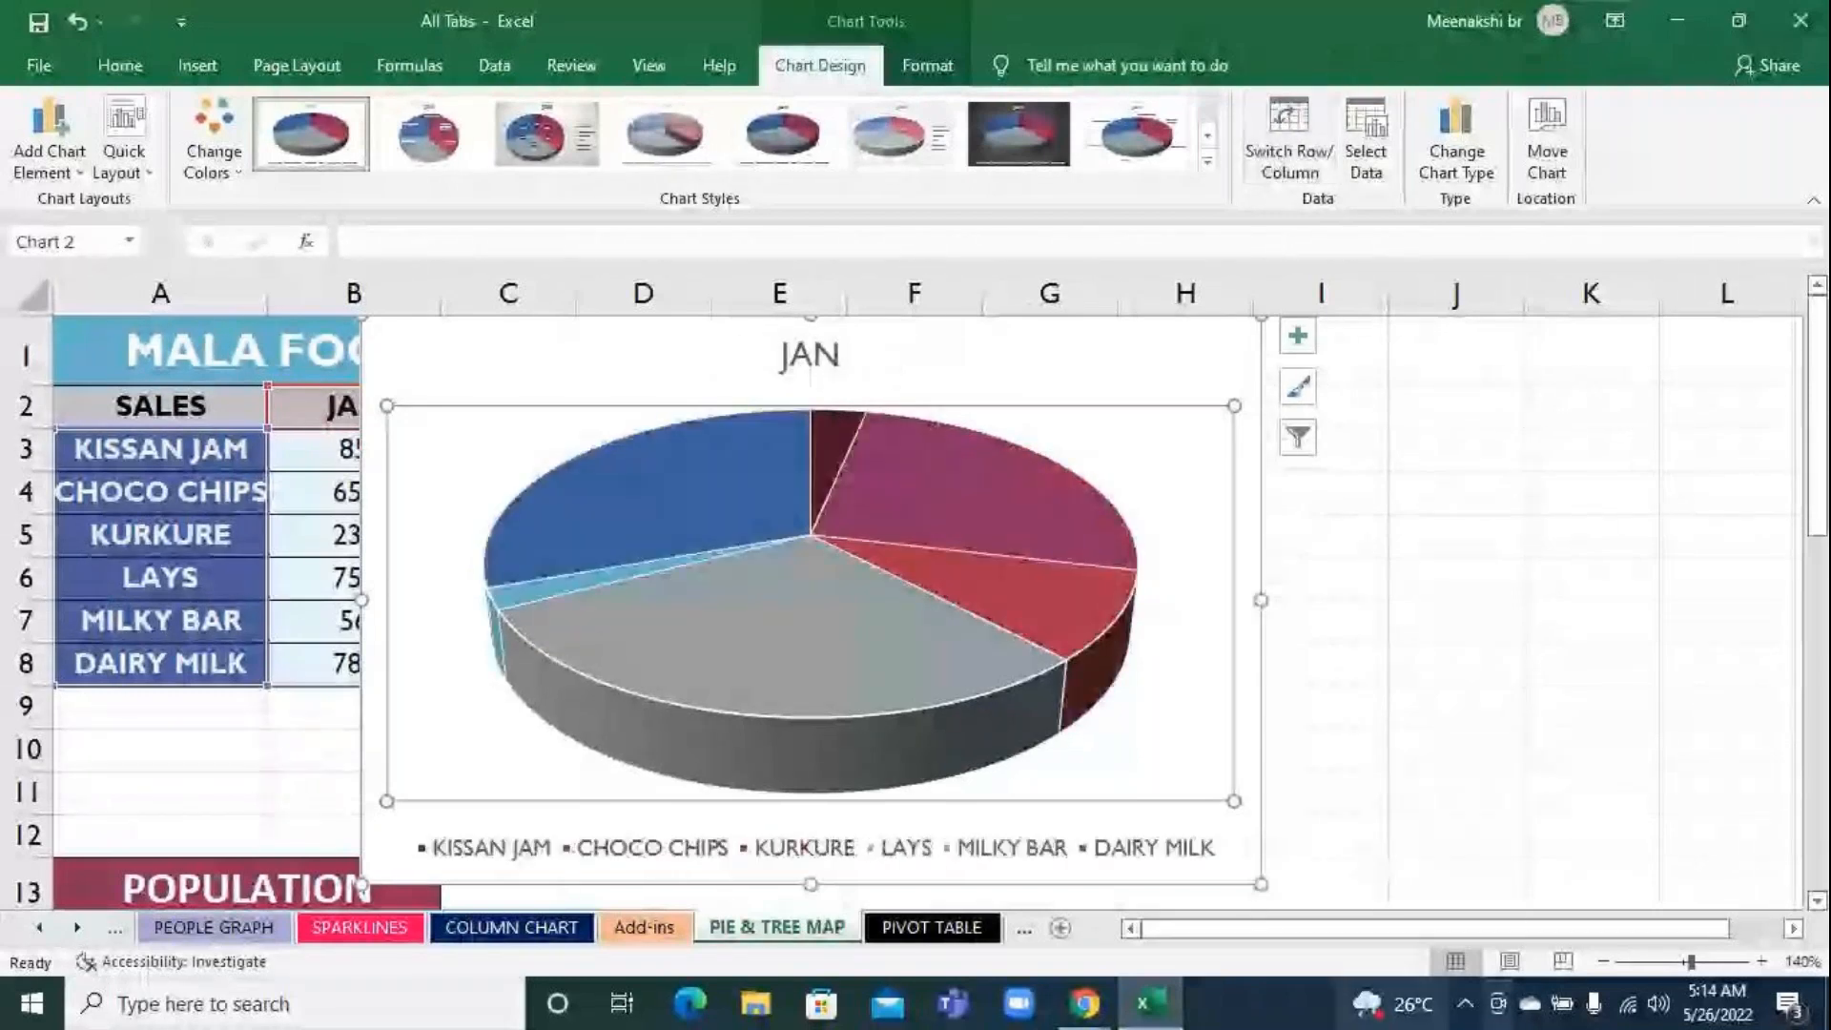
Browse the colorful and monochromatic palettes available for the pie chart without choosing one
{"action": "mouse_move", "coordinate": [1082, 1000]}
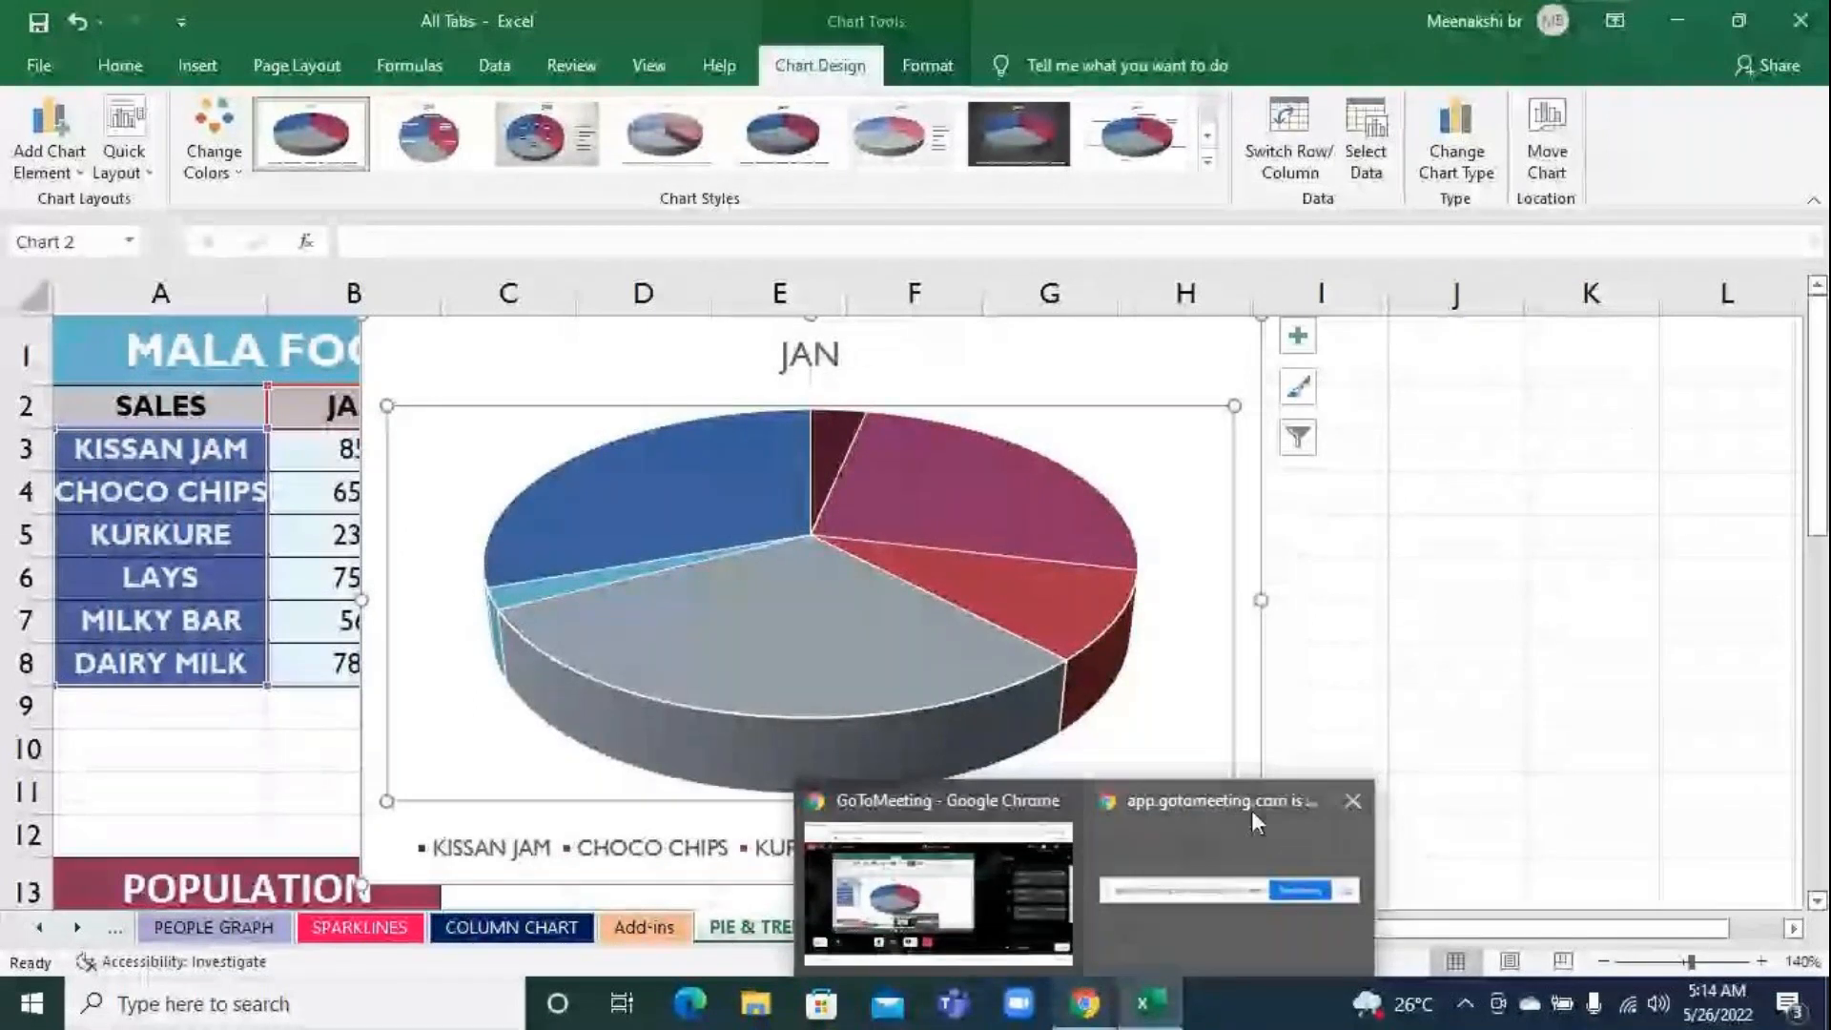
{"action": "left_click", "coordinate": [1411, 652]}
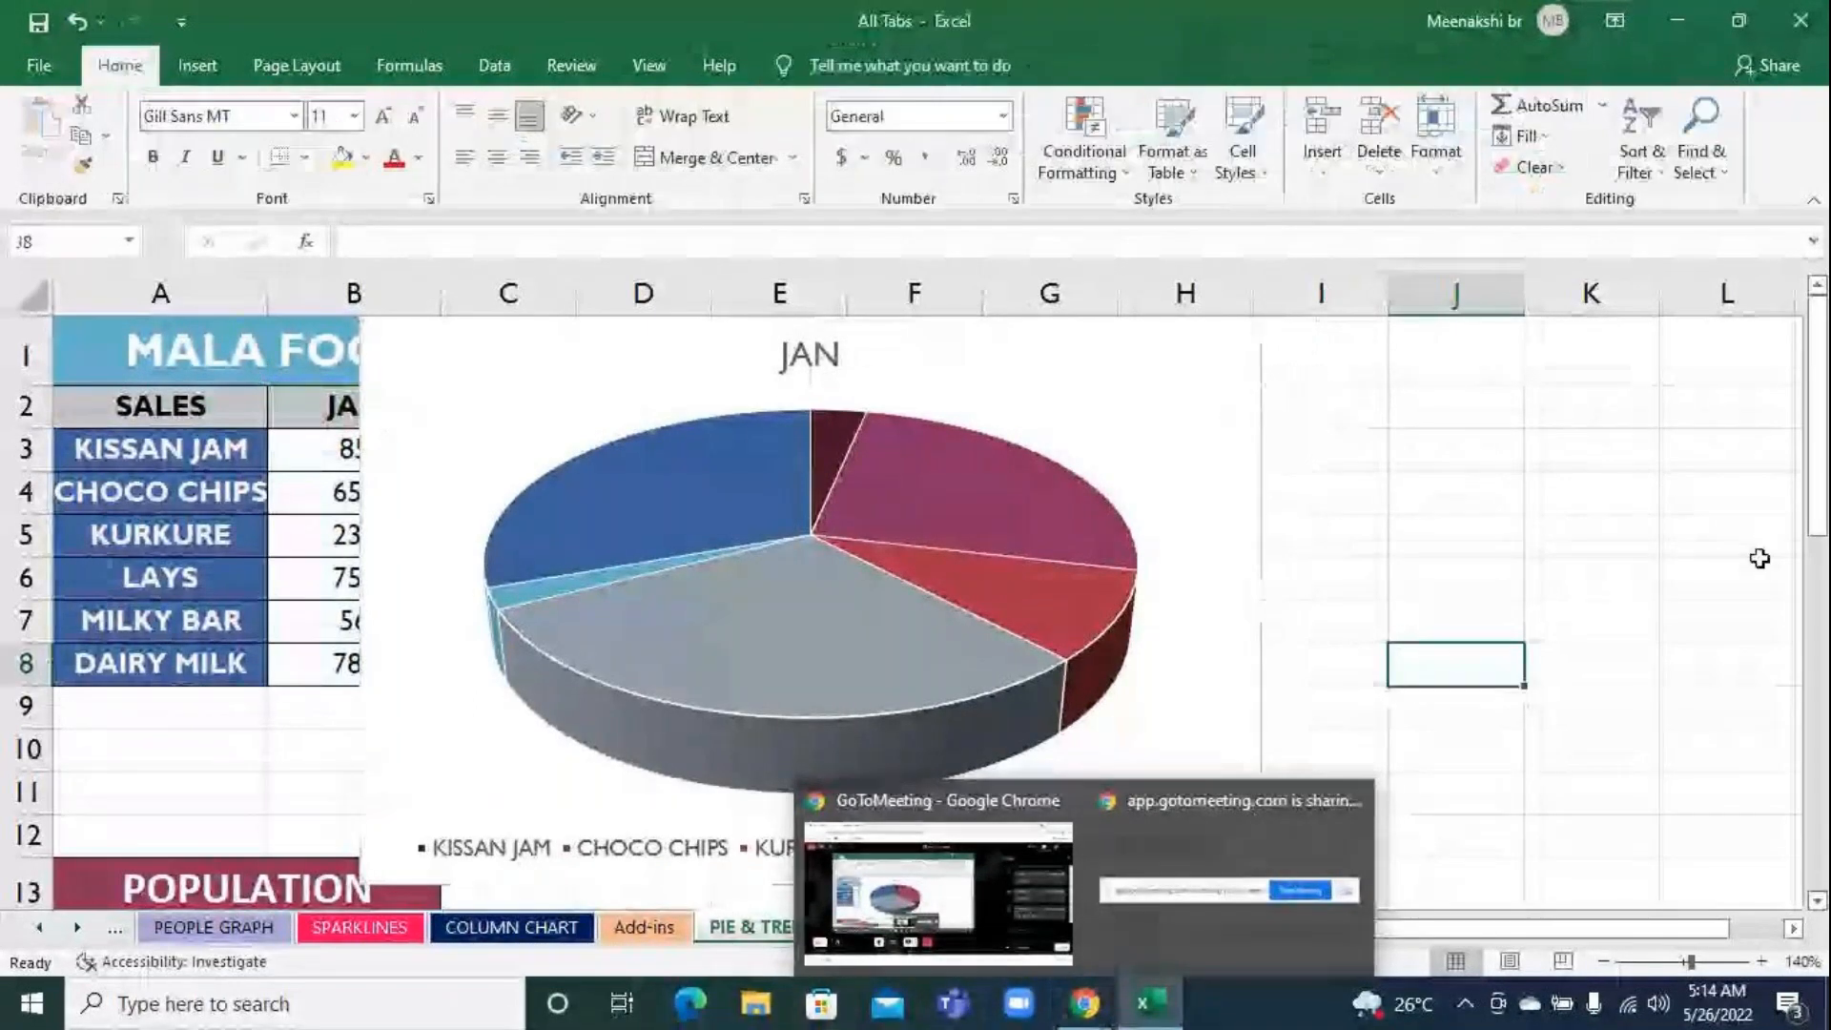
{"action": "left_click", "coordinate": [656, 372]}
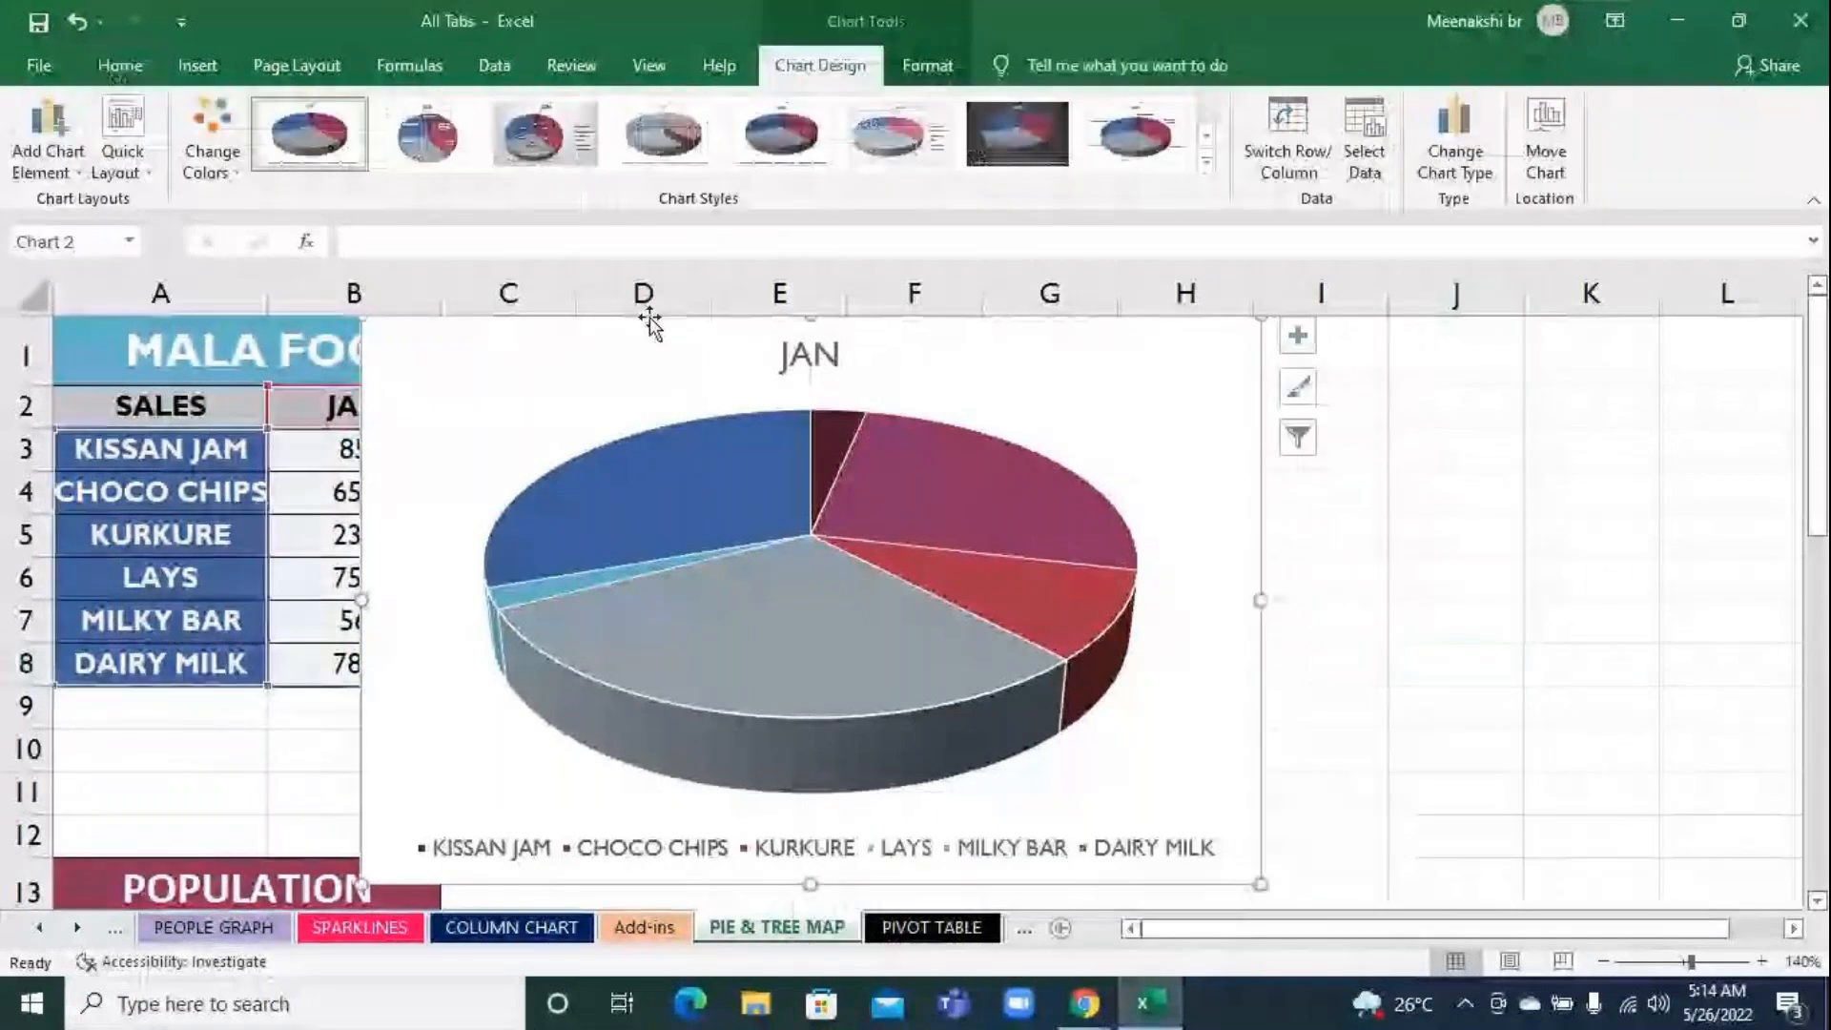
{"action": "left_click", "coordinate": [197, 161]}
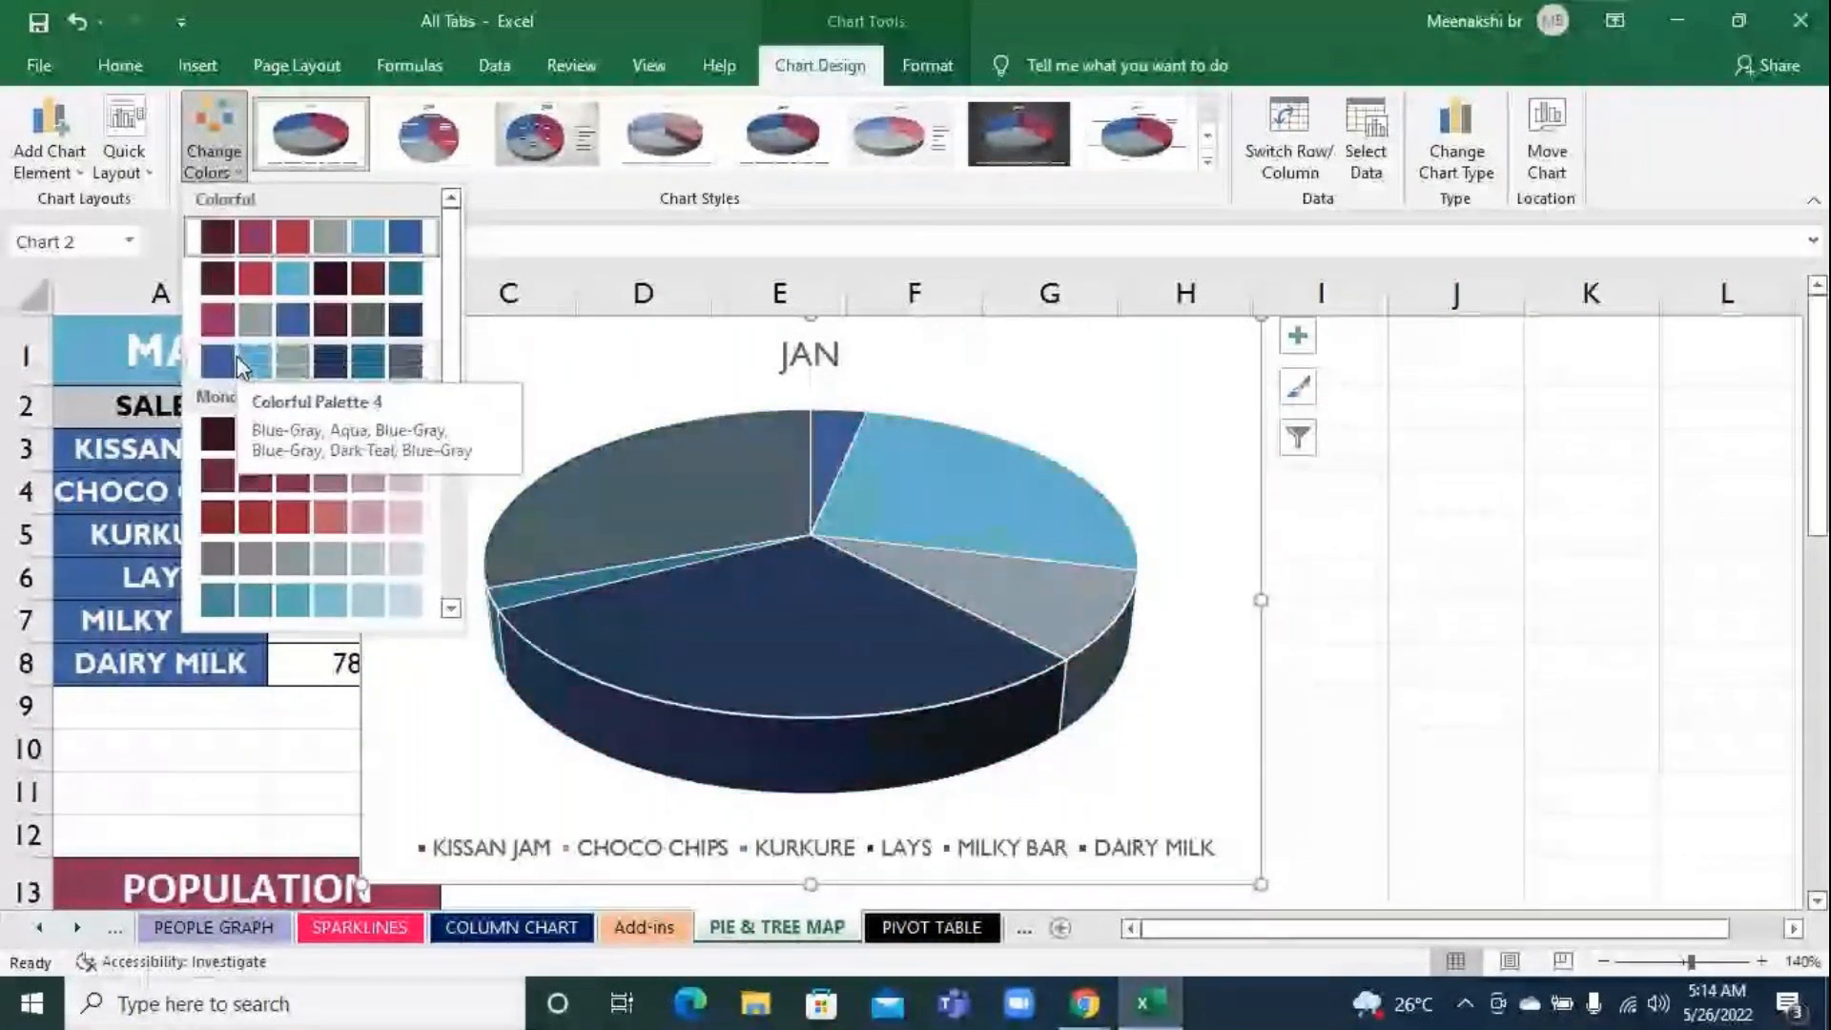
{"action": "left_click", "coordinate": [1562, 566]}
Apply the Wood Type theme to the workbook
{"action": "left_click", "coordinate": [320, 78]}
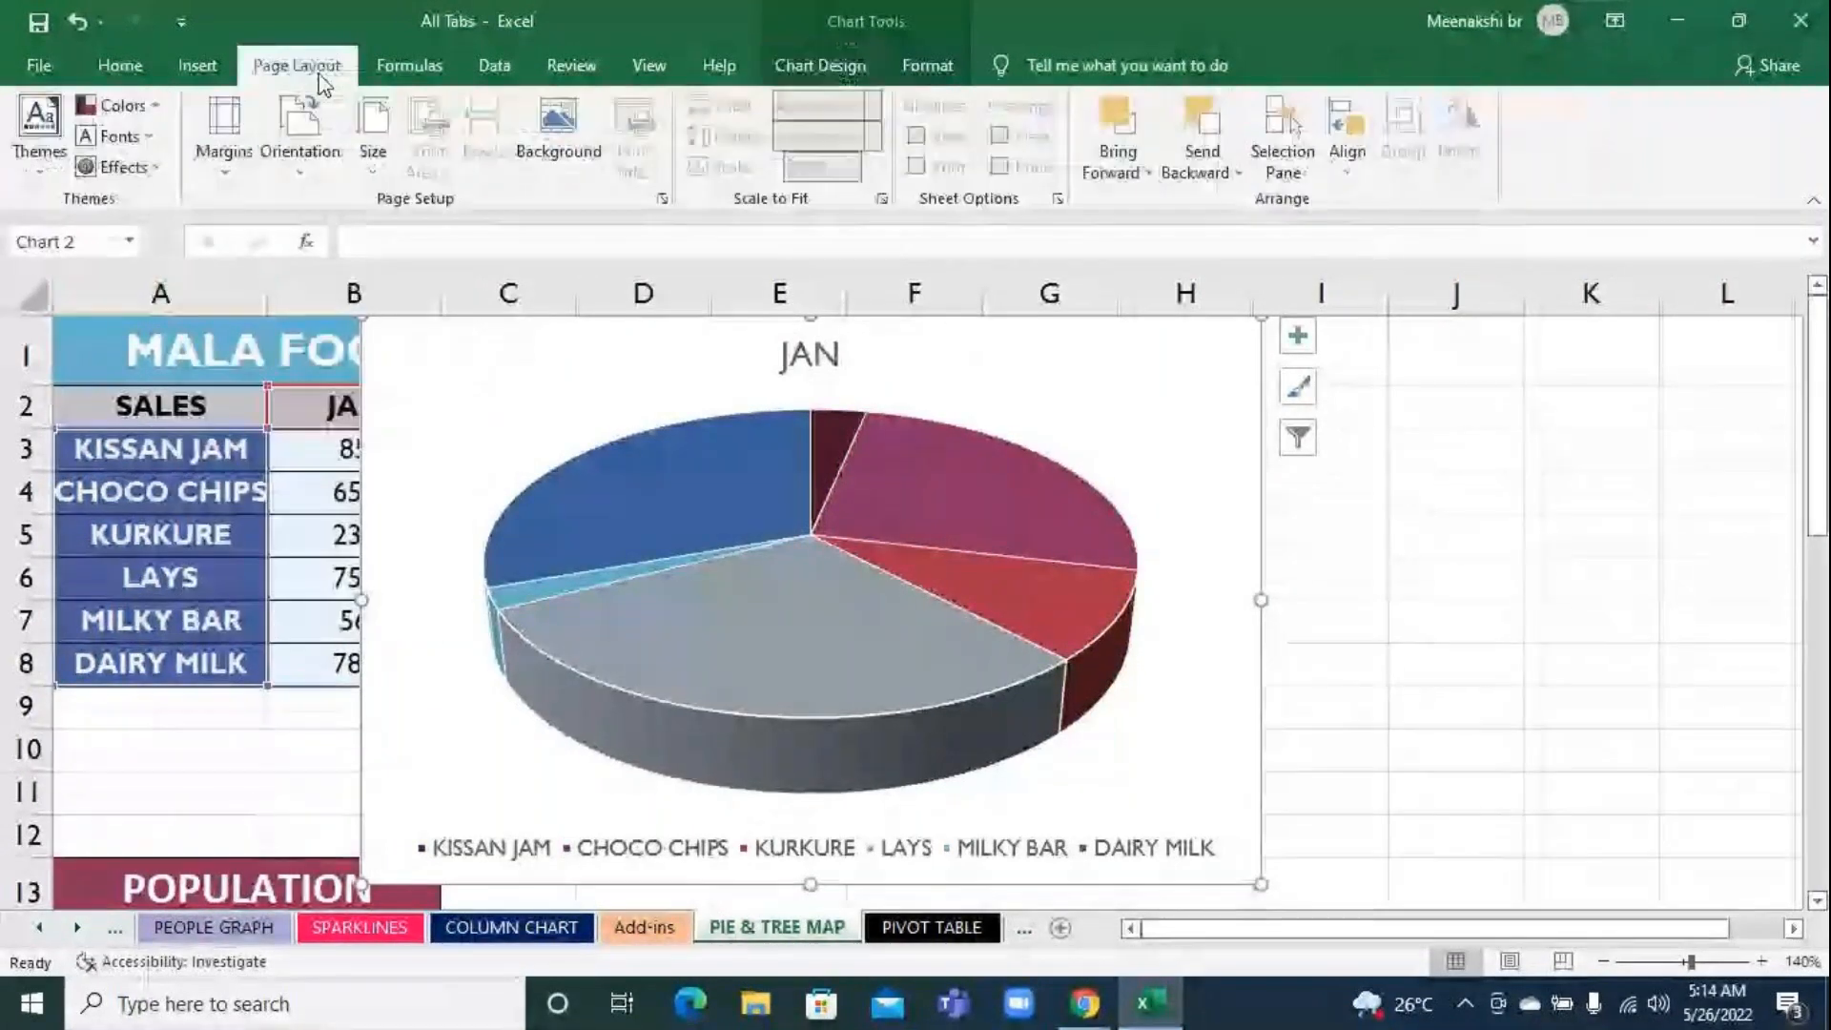
{"action": "left_click", "coordinate": [46, 157]}
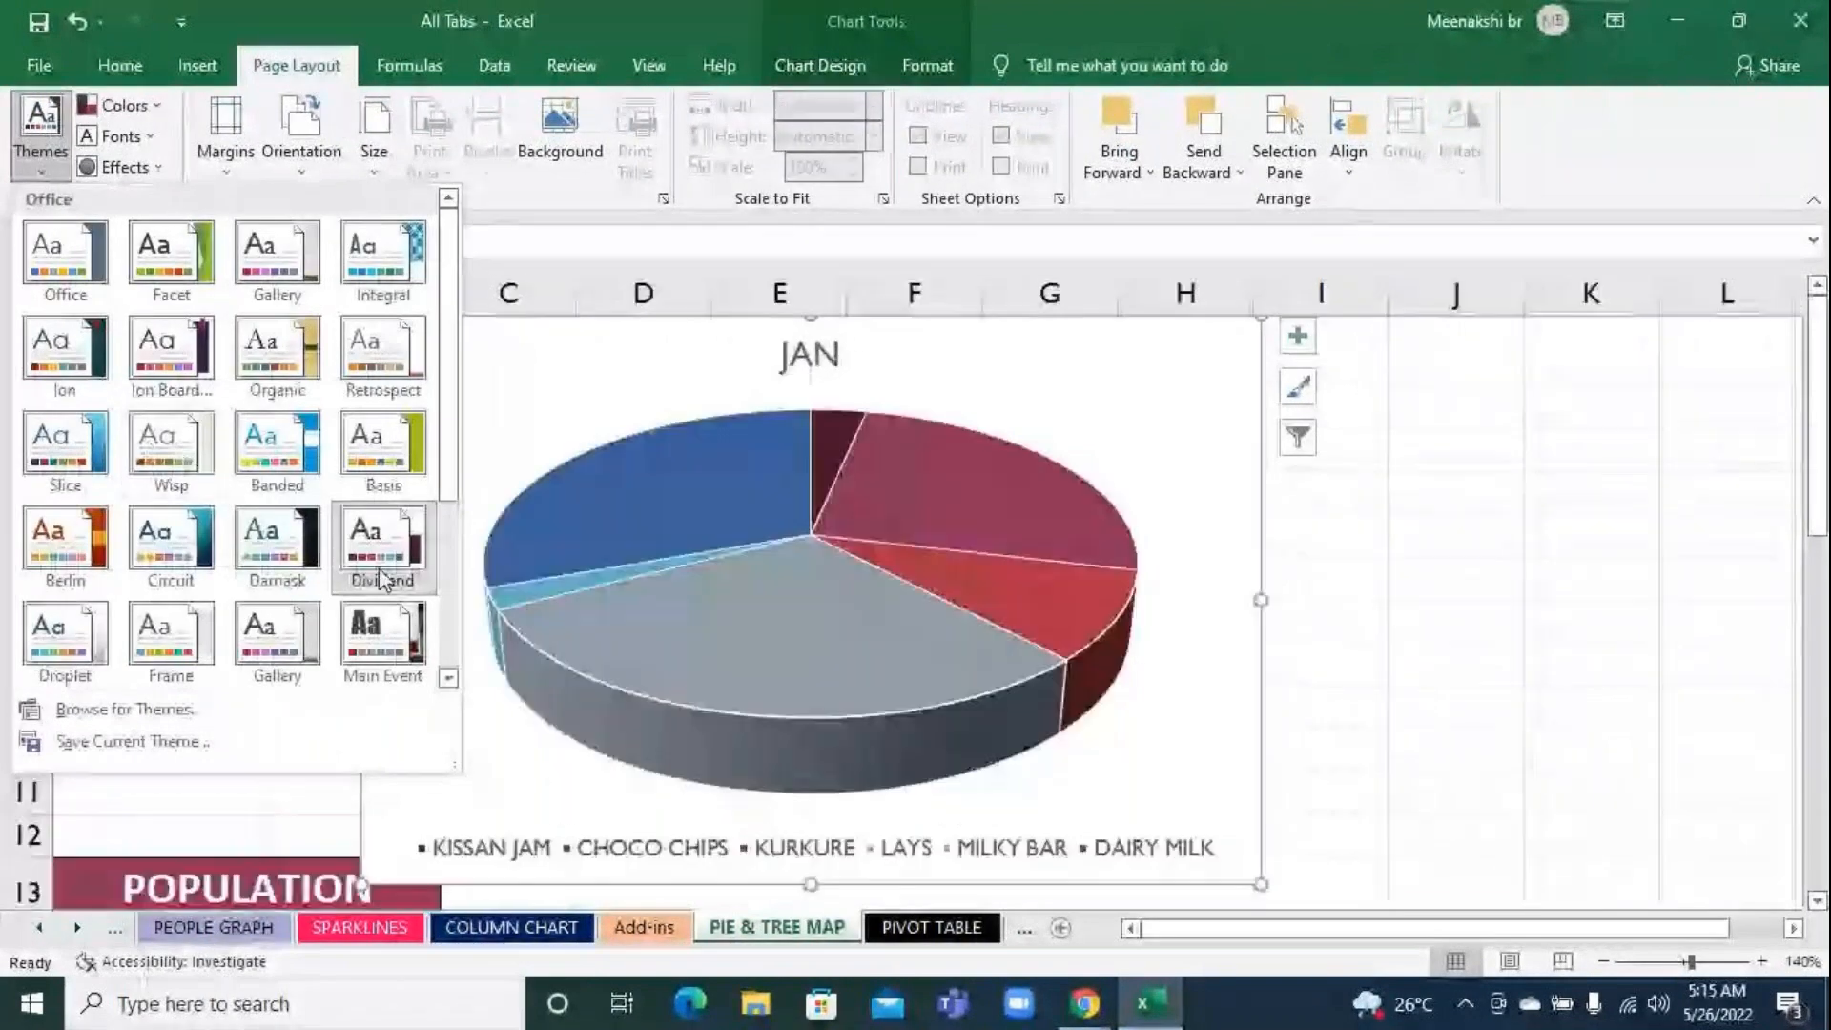
{"action": "scroll", "coordinate": [380, 577], "scroll_direction": "down", "scroll_amount": 3}
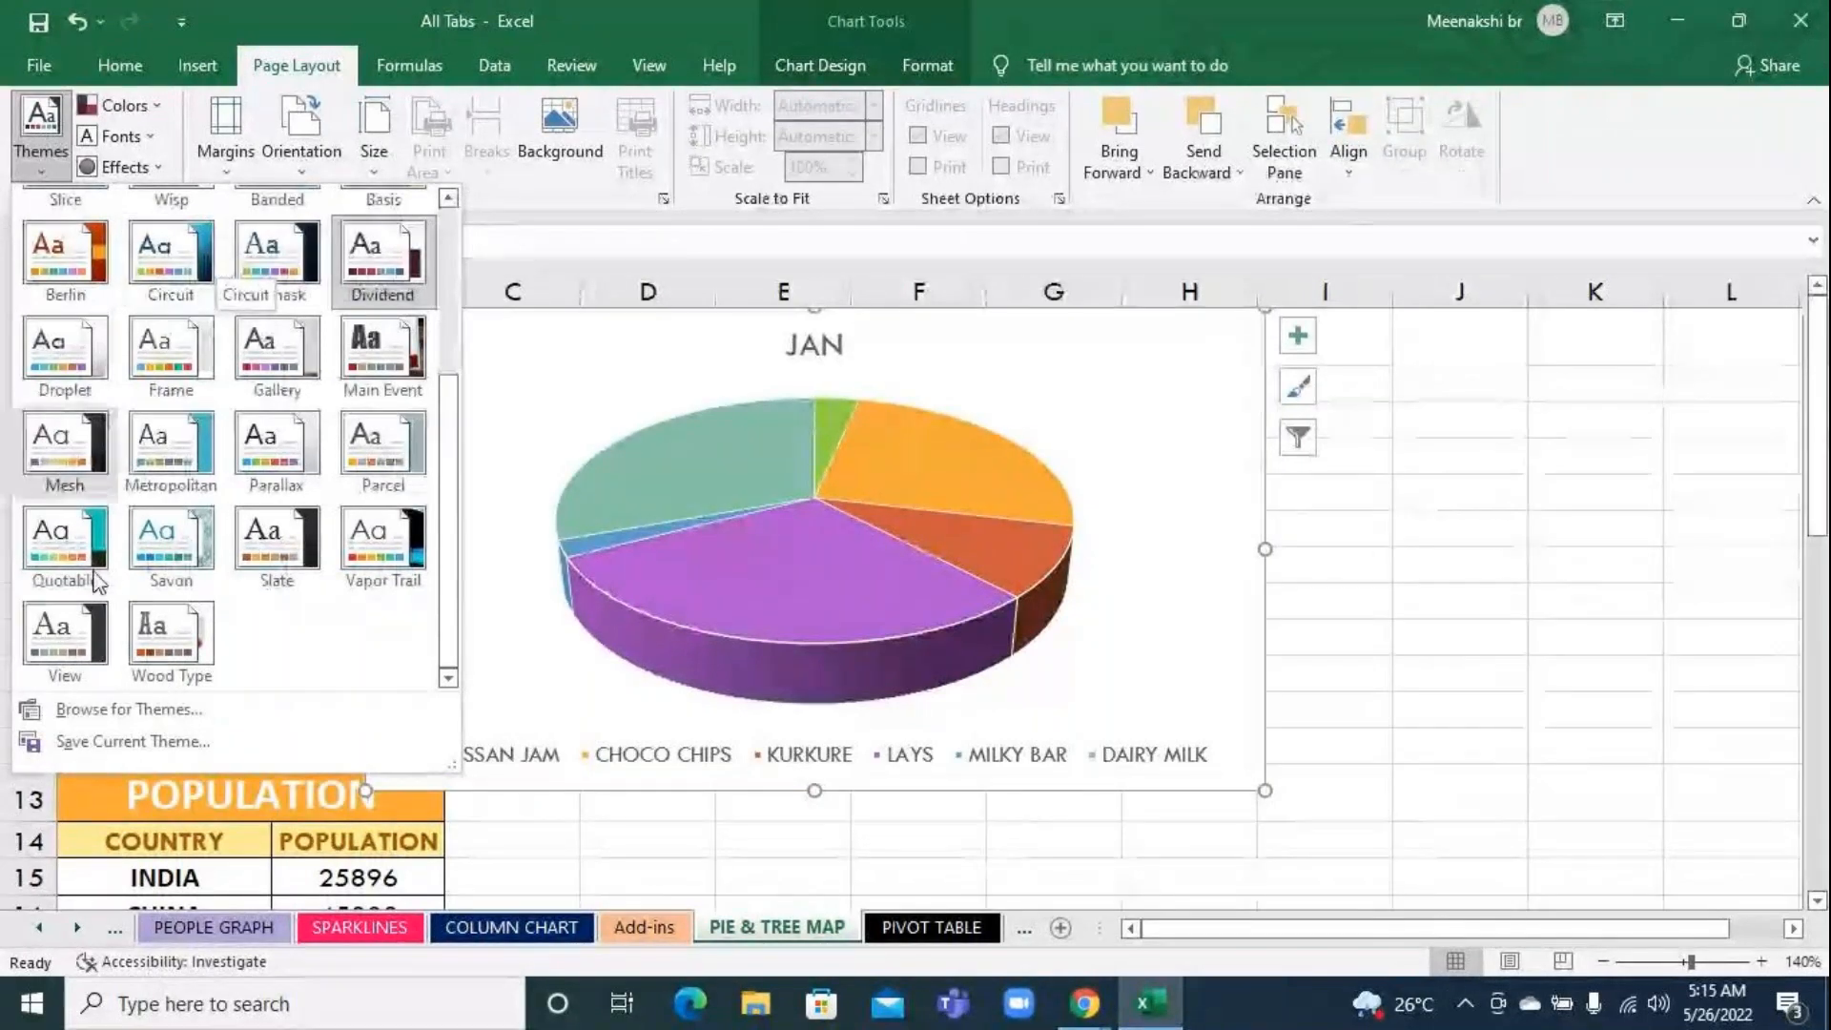
{"action": "left_click", "coordinate": [187, 654]}
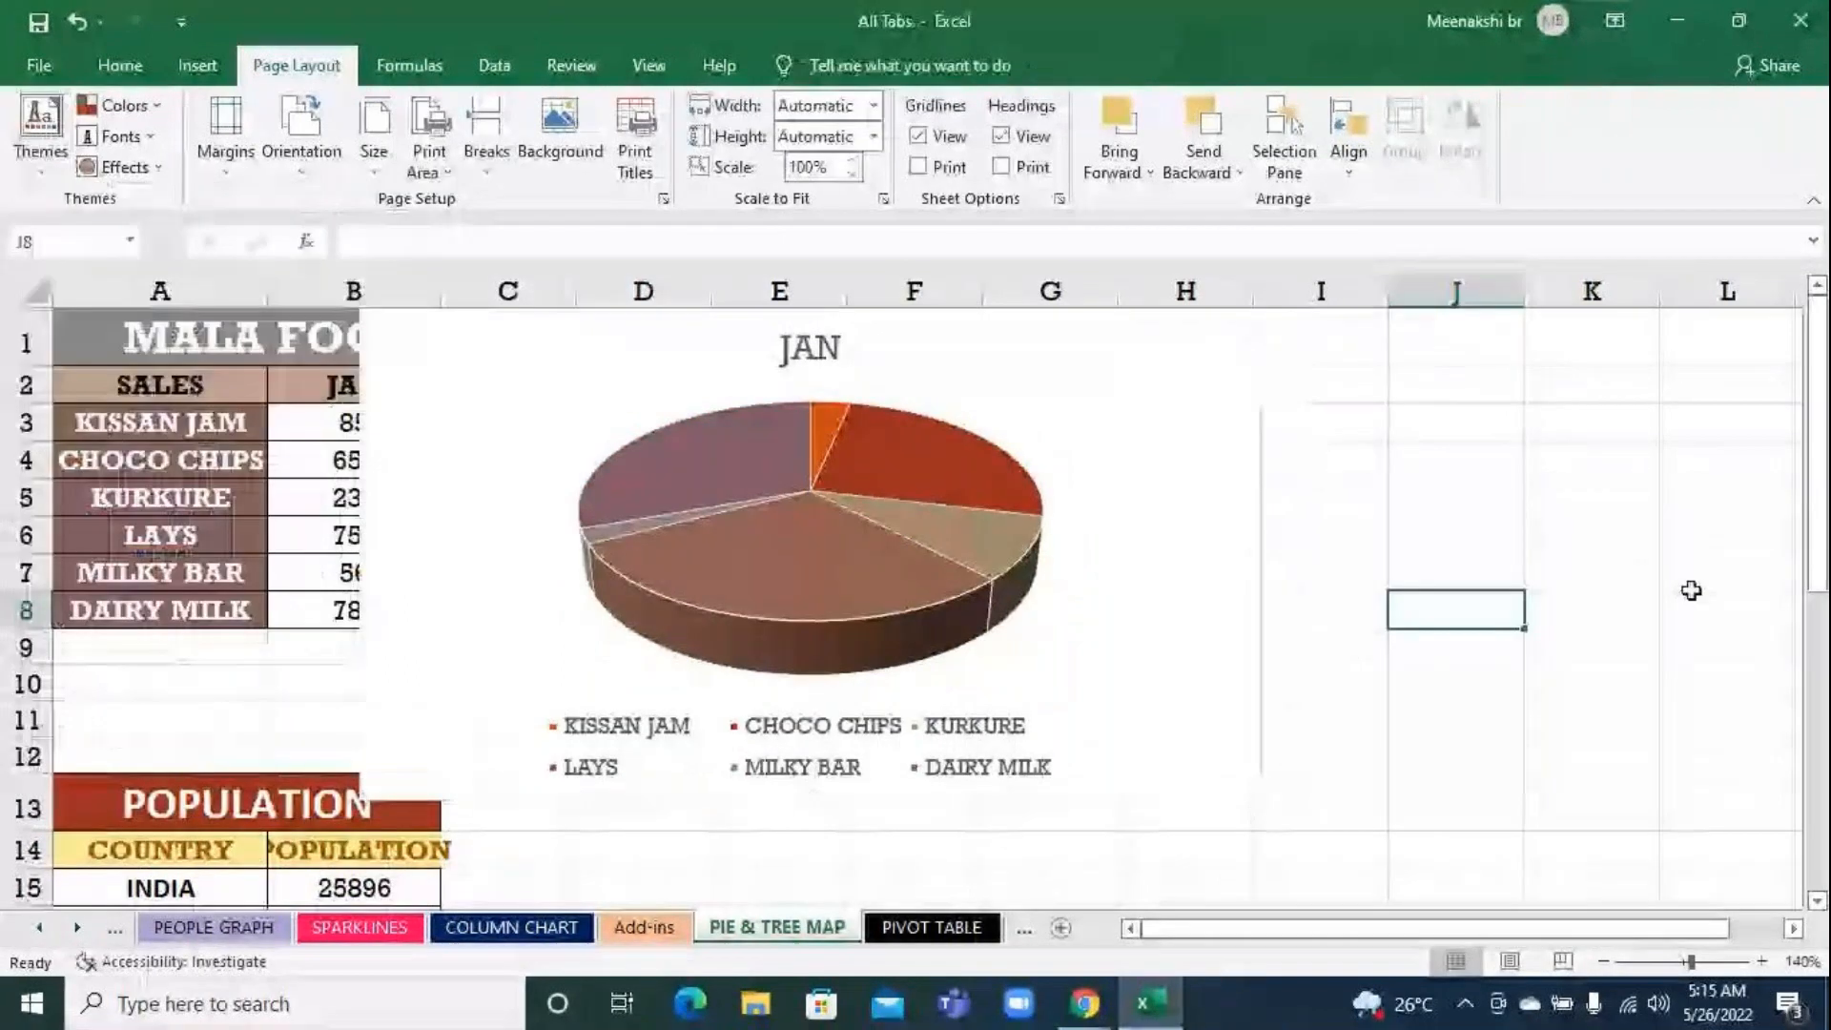
Change the workbook's theme colors to the Office color set, leaving the theme itself in place
{"action": "left_click", "coordinate": [124, 108]}
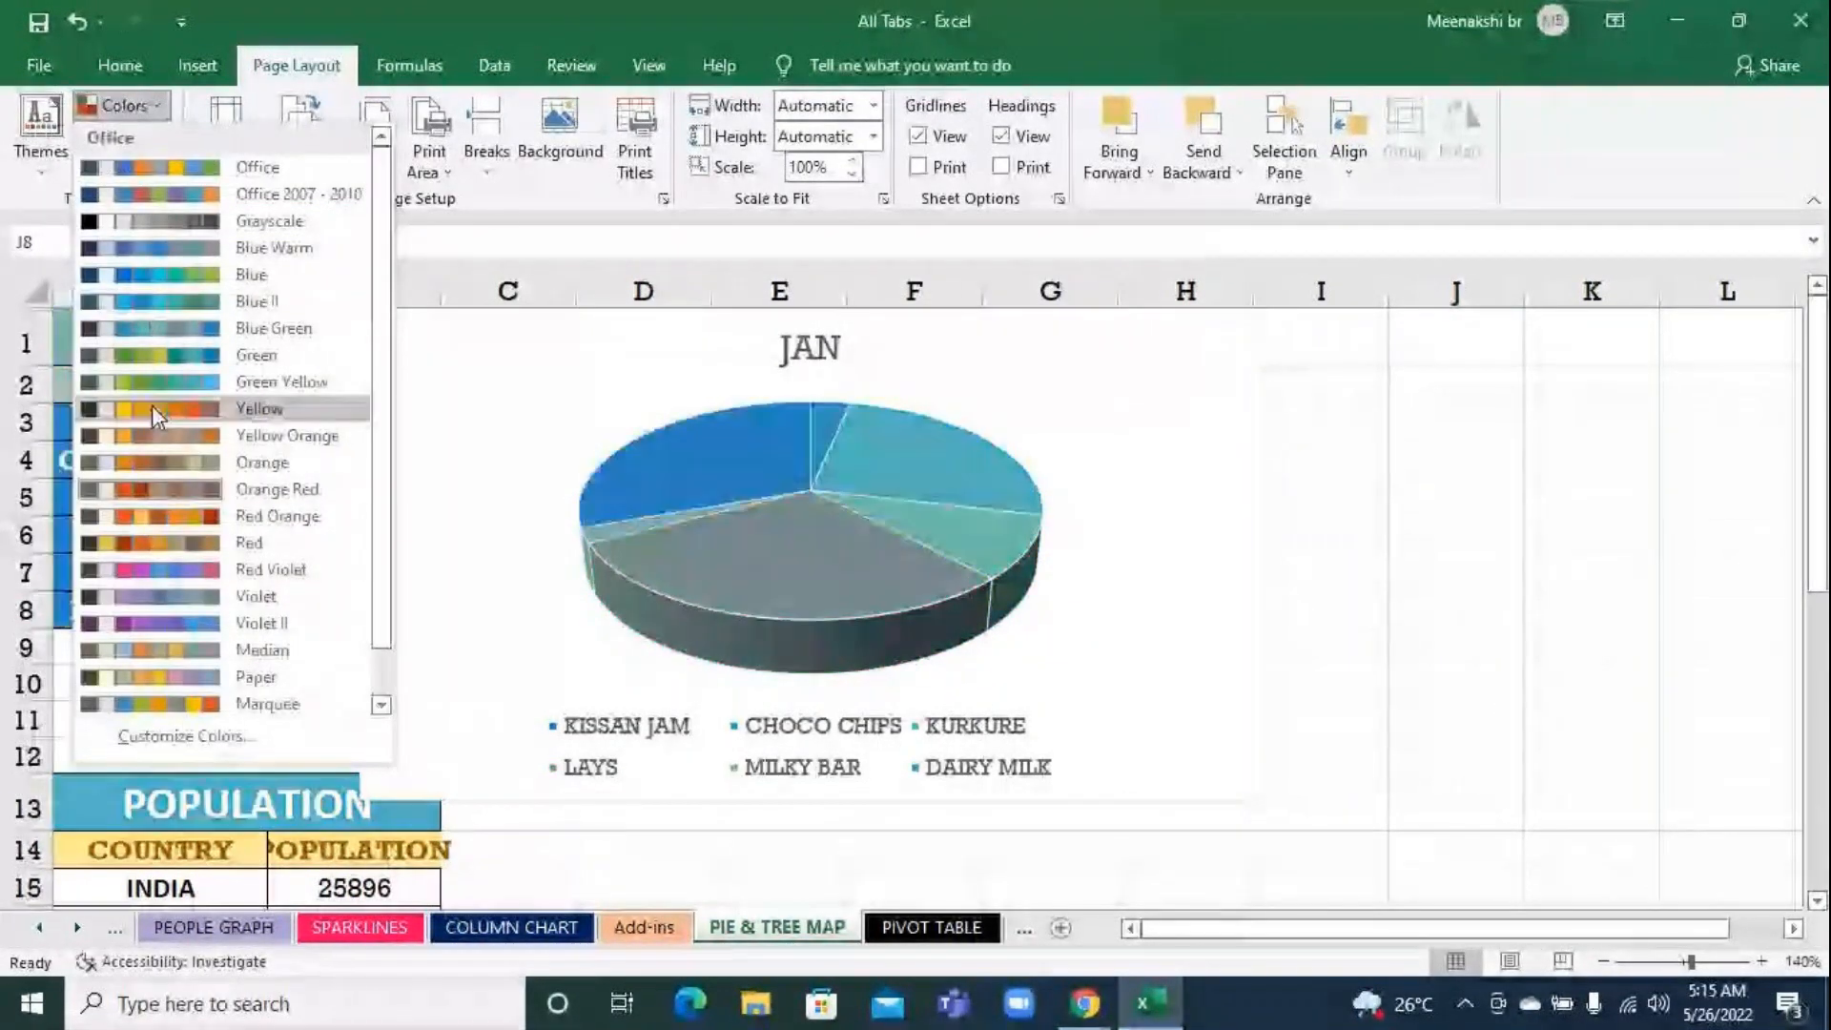
{"action": "scroll", "coordinate": [190, 705], "scroll_direction": "down", "scroll_amount": 1}
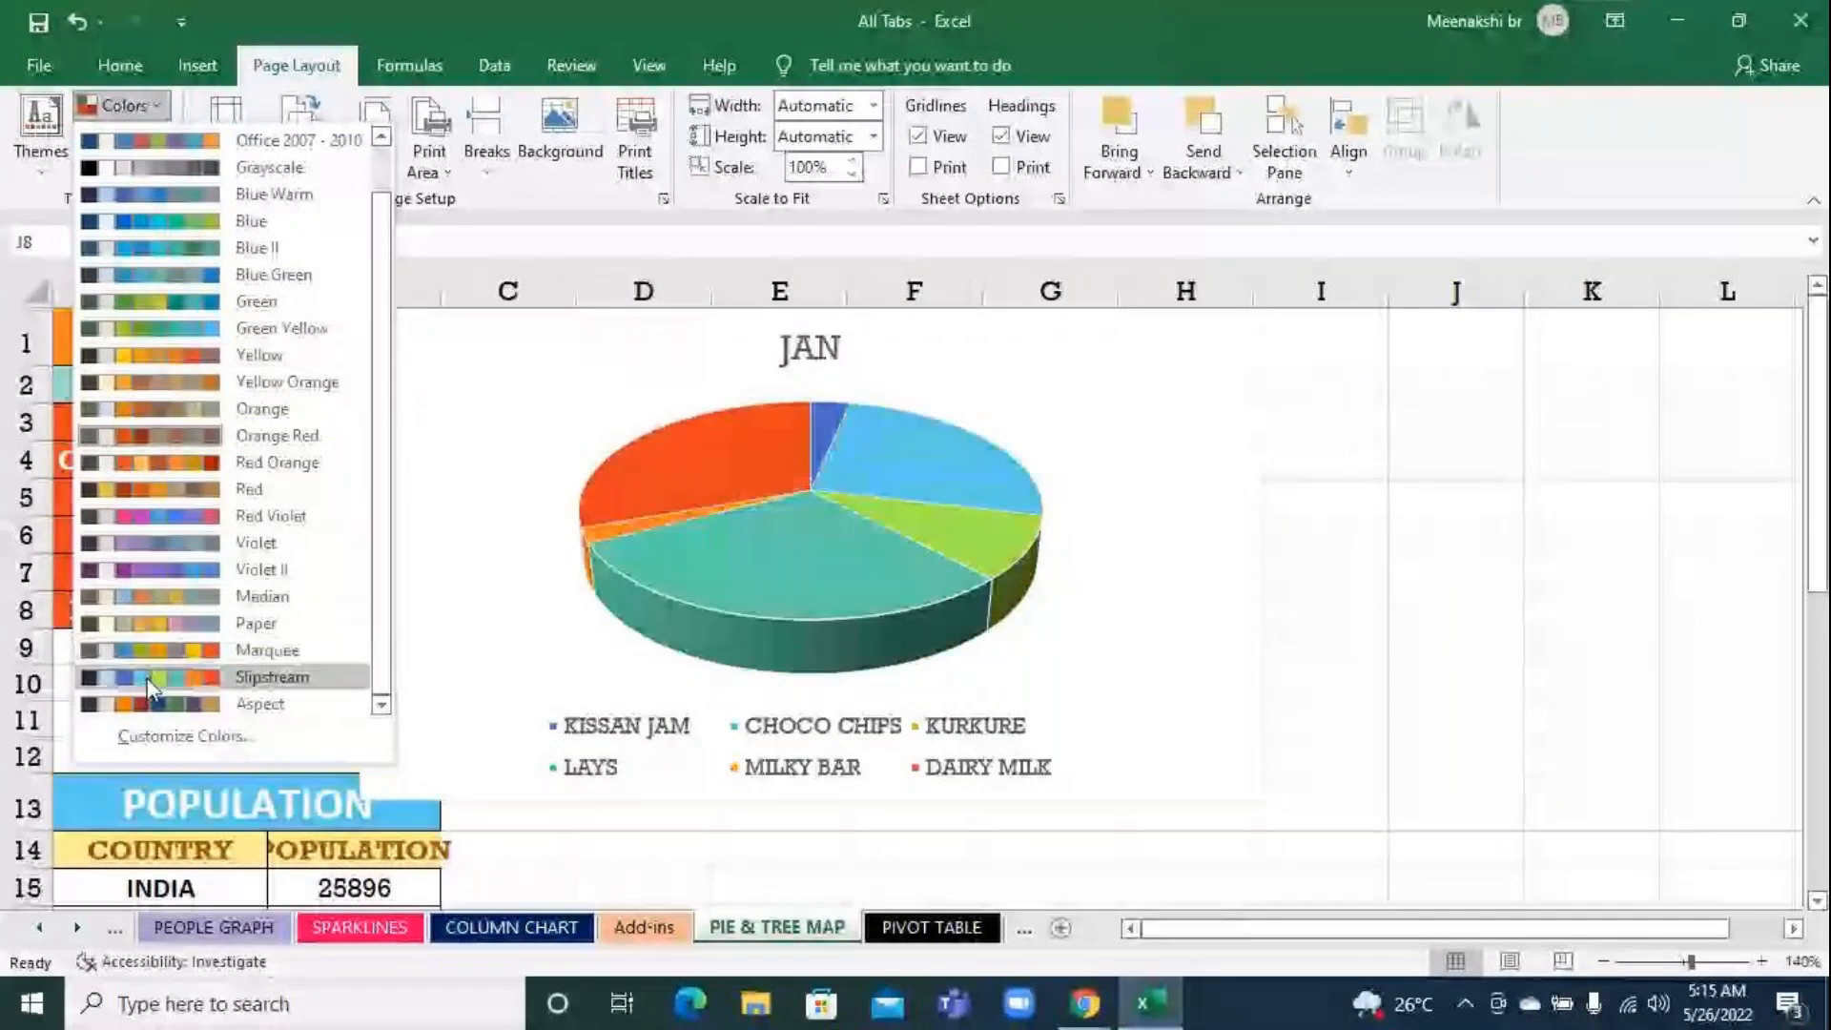
{"action": "scroll", "coordinate": [172, 286], "scroll_direction": "up", "scroll_amount": 1}
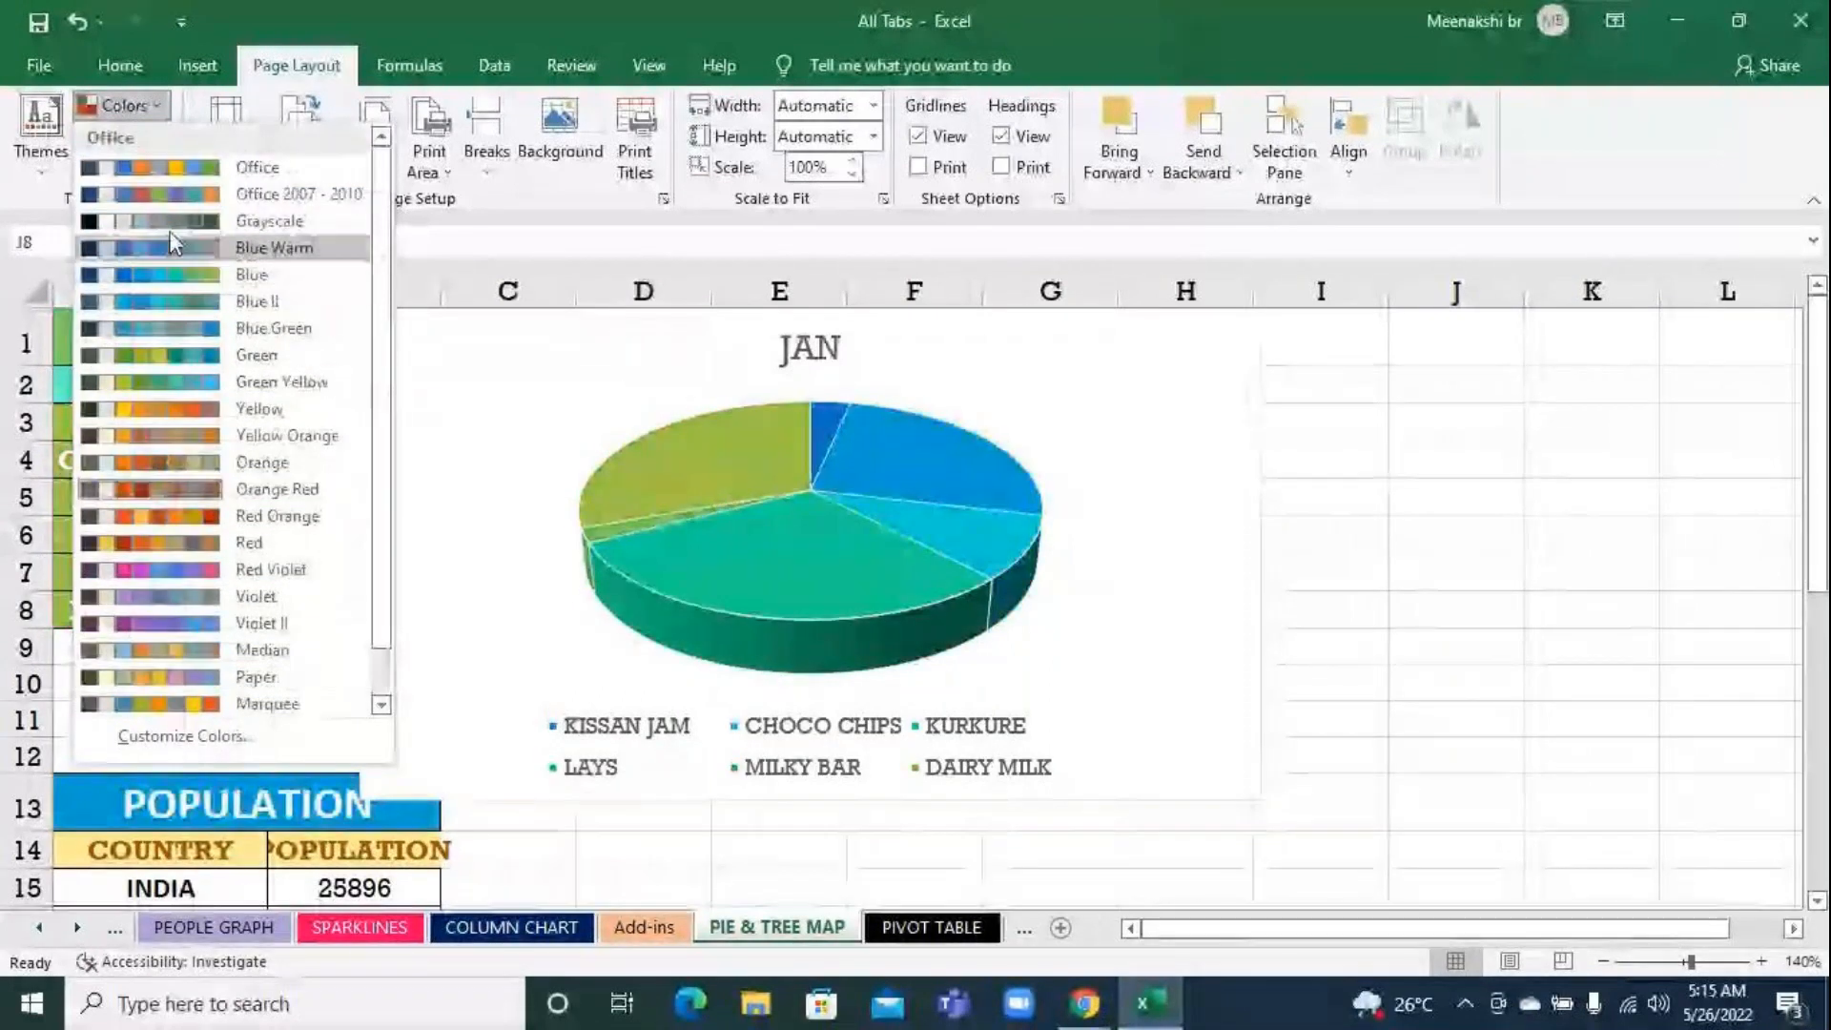
{"action": "left_click", "coordinate": [186, 166]}
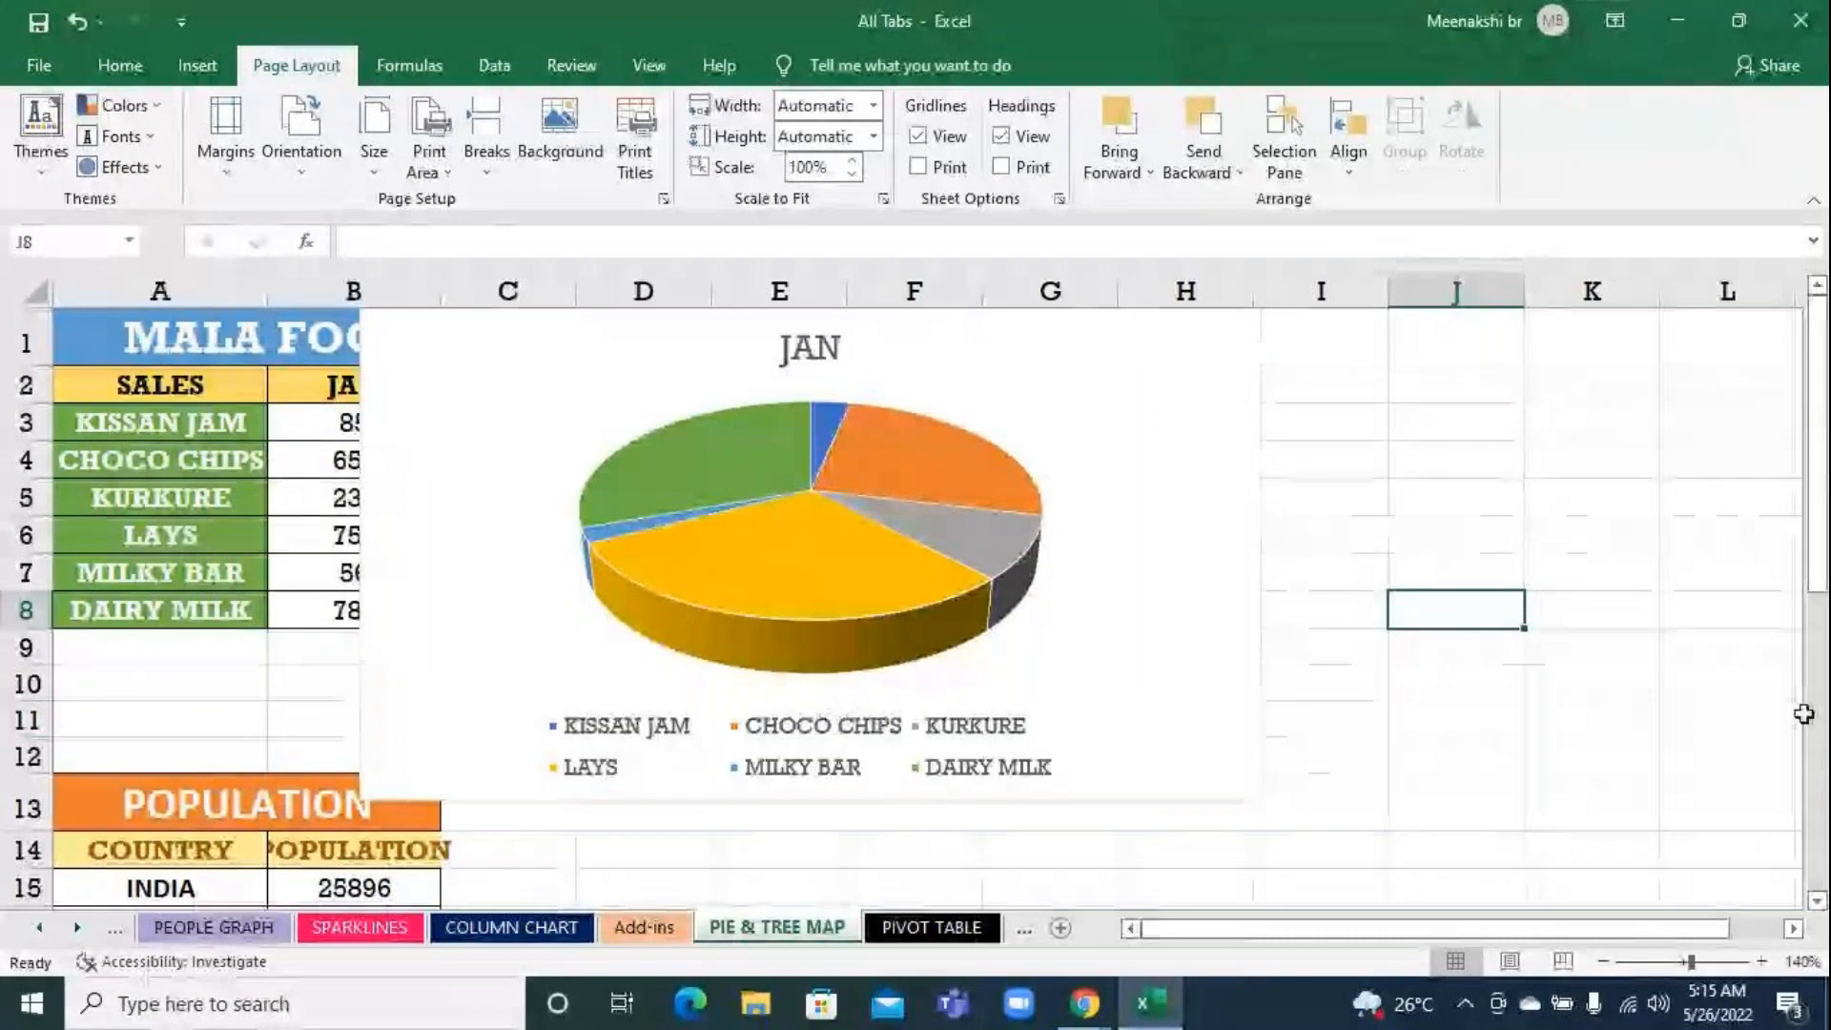
{"action": "left_click", "coordinate": [1623, 691]}
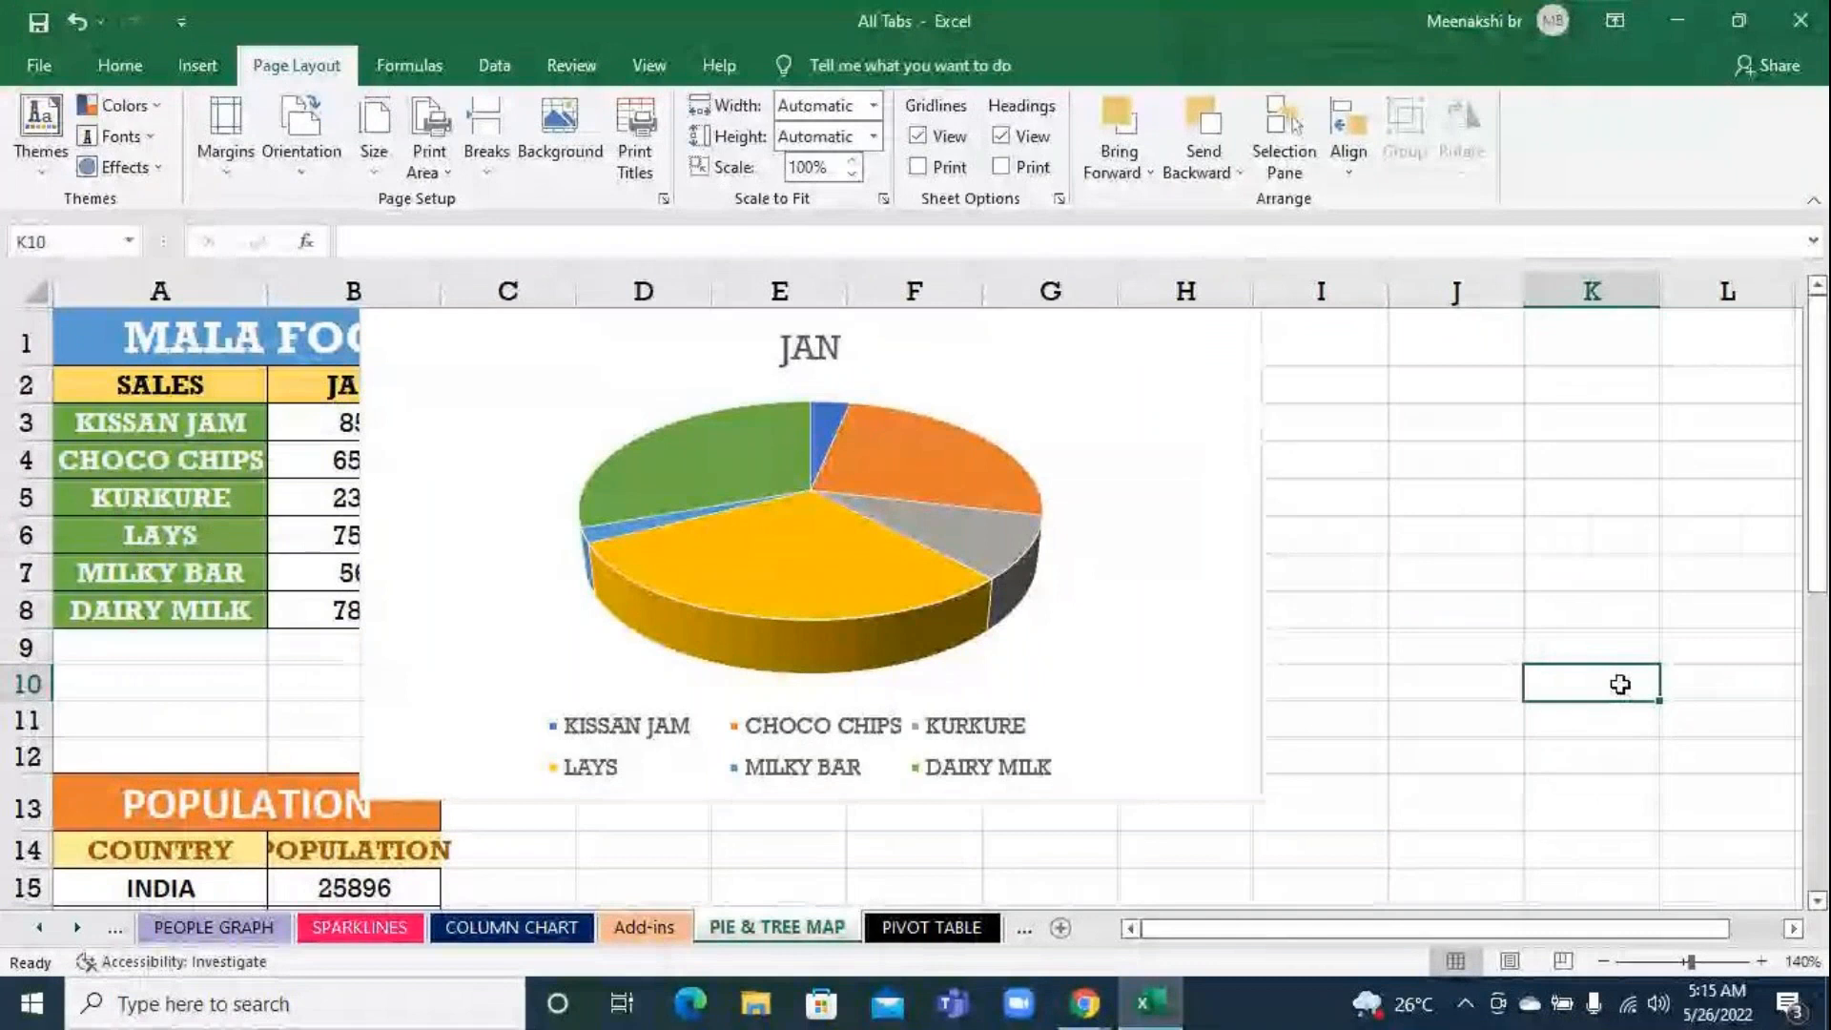
Filter the pie chart to plot the FEB series for all products
{"action": "left_click", "coordinate": [1154, 620]}
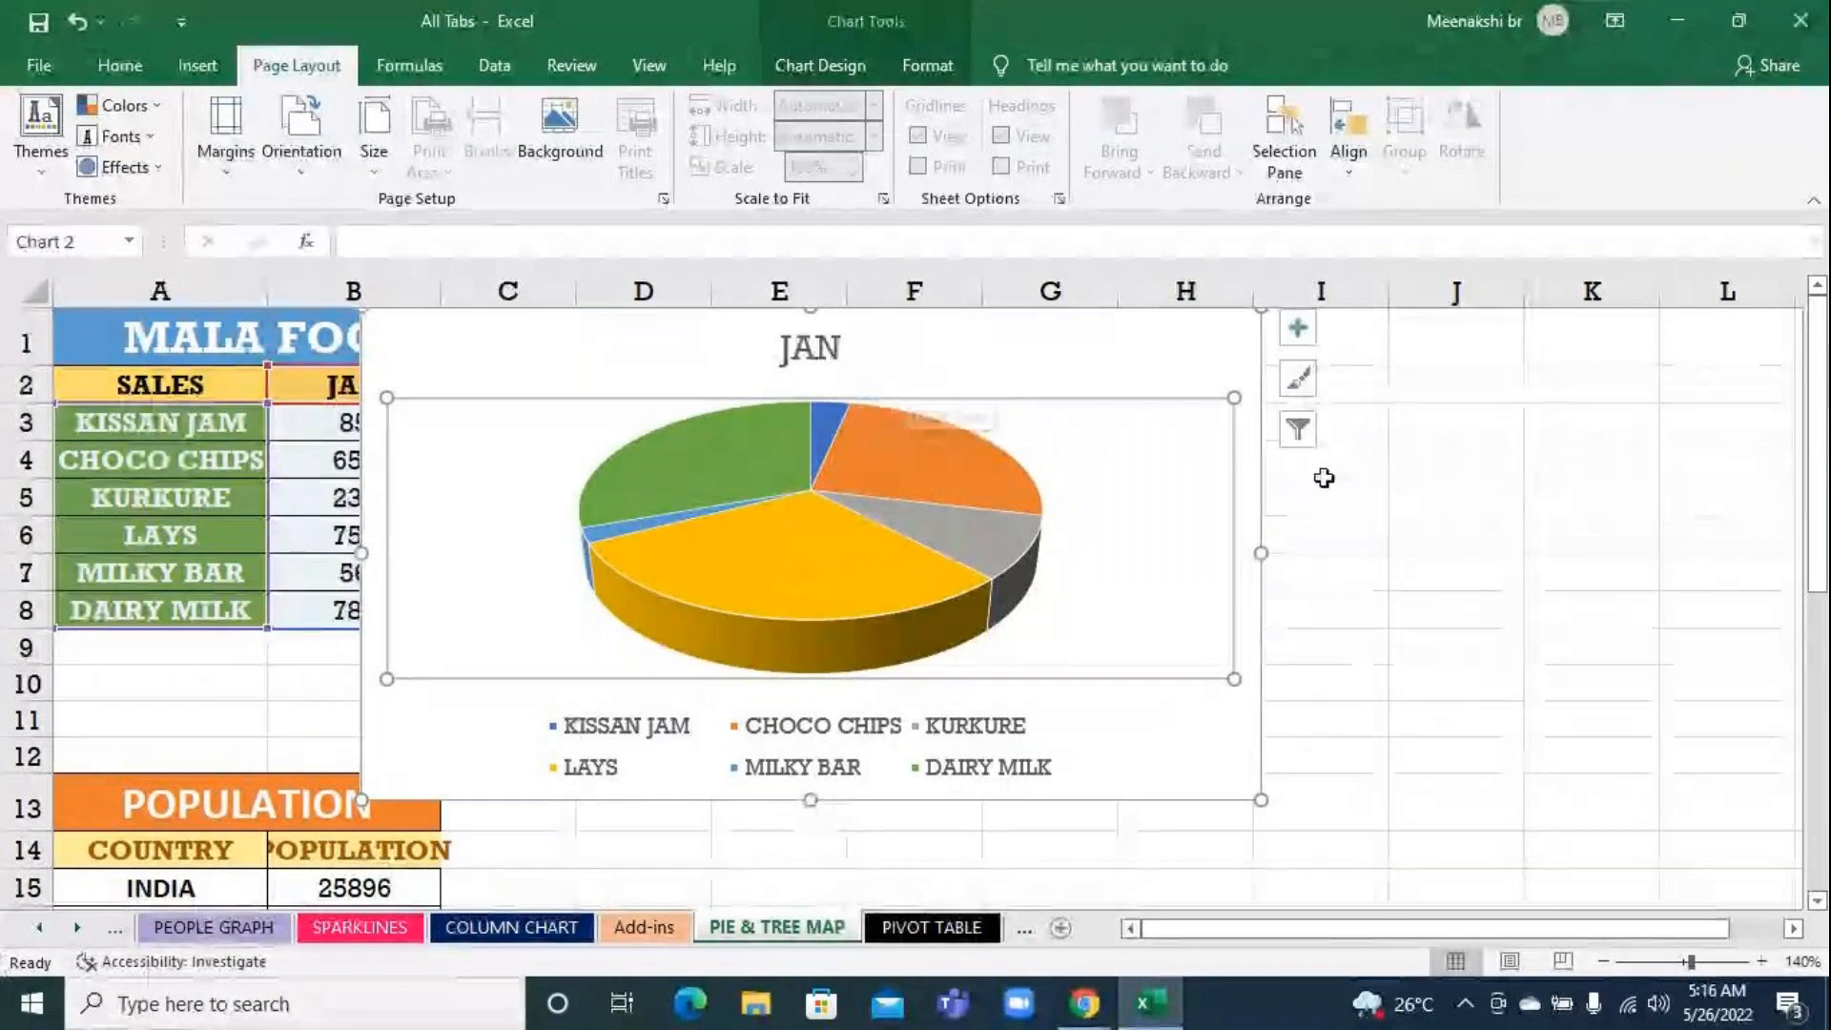
{"action": "left_click", "coordinate": [1590, 646]}
{"action": "left_click", "coordinate": [1204, 361]}
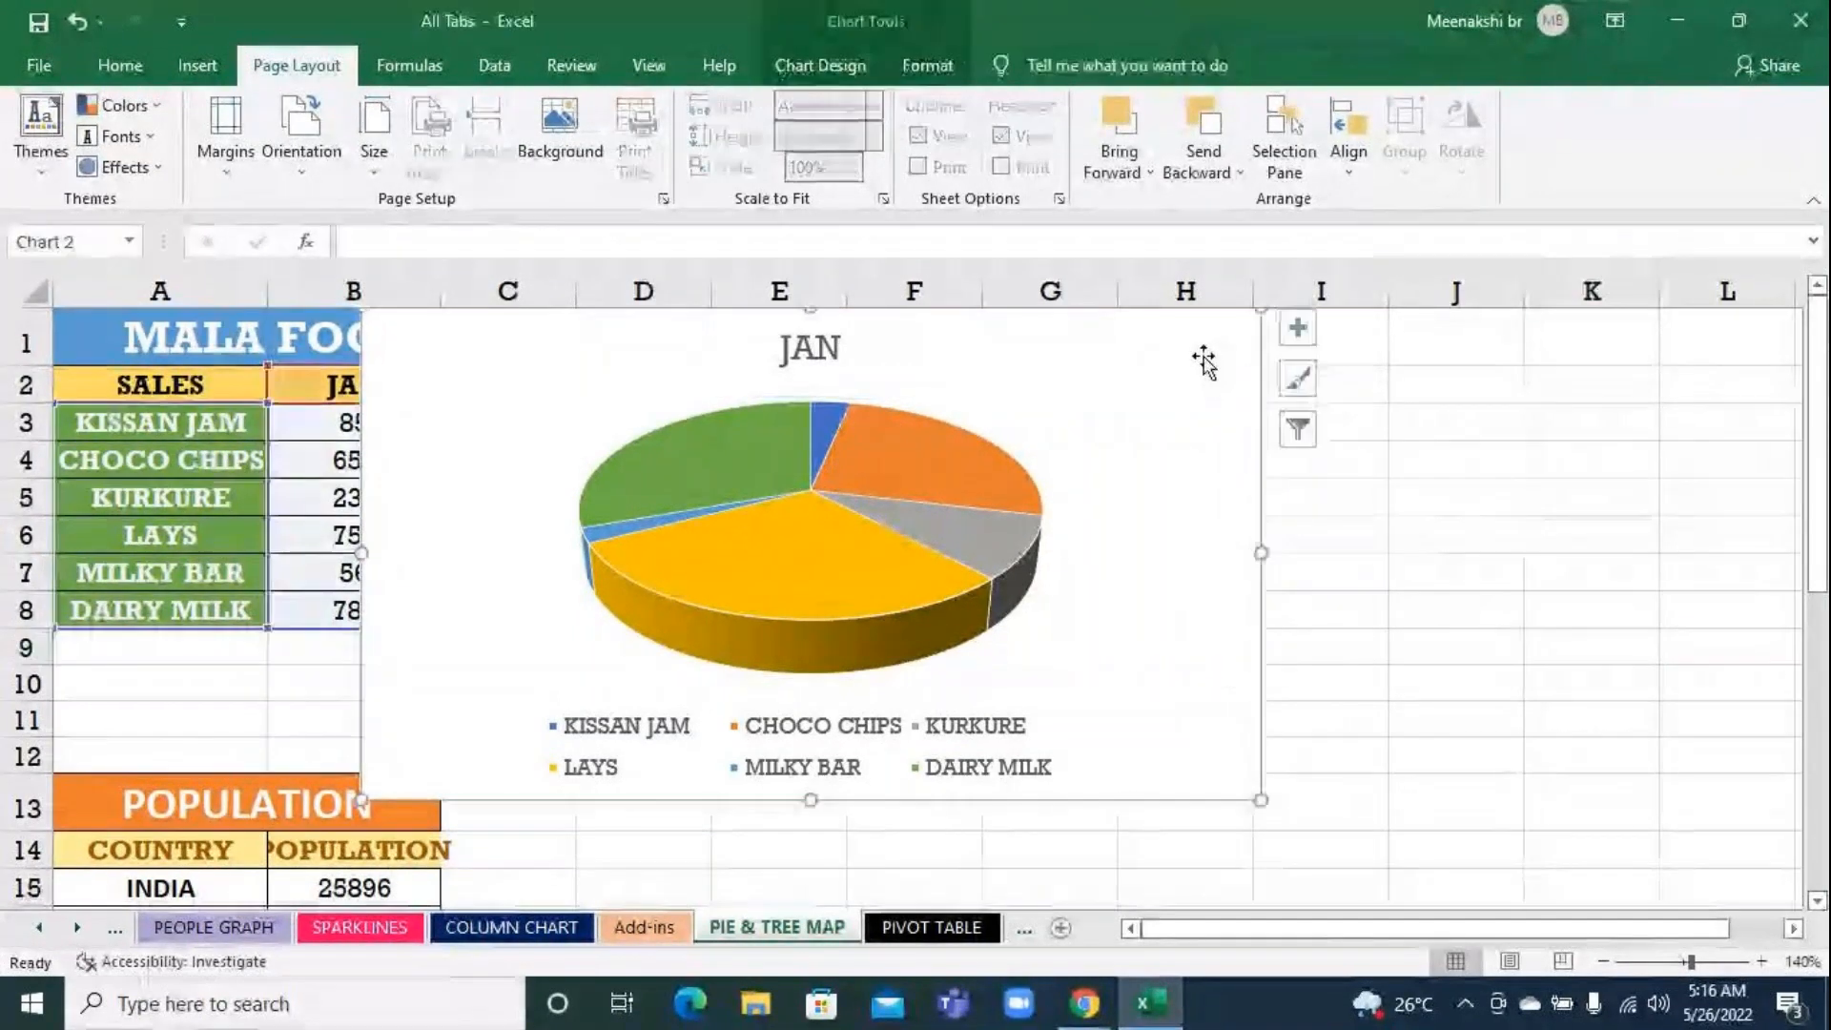
{"action": "left_click", "coordinate": [1300, 431]}
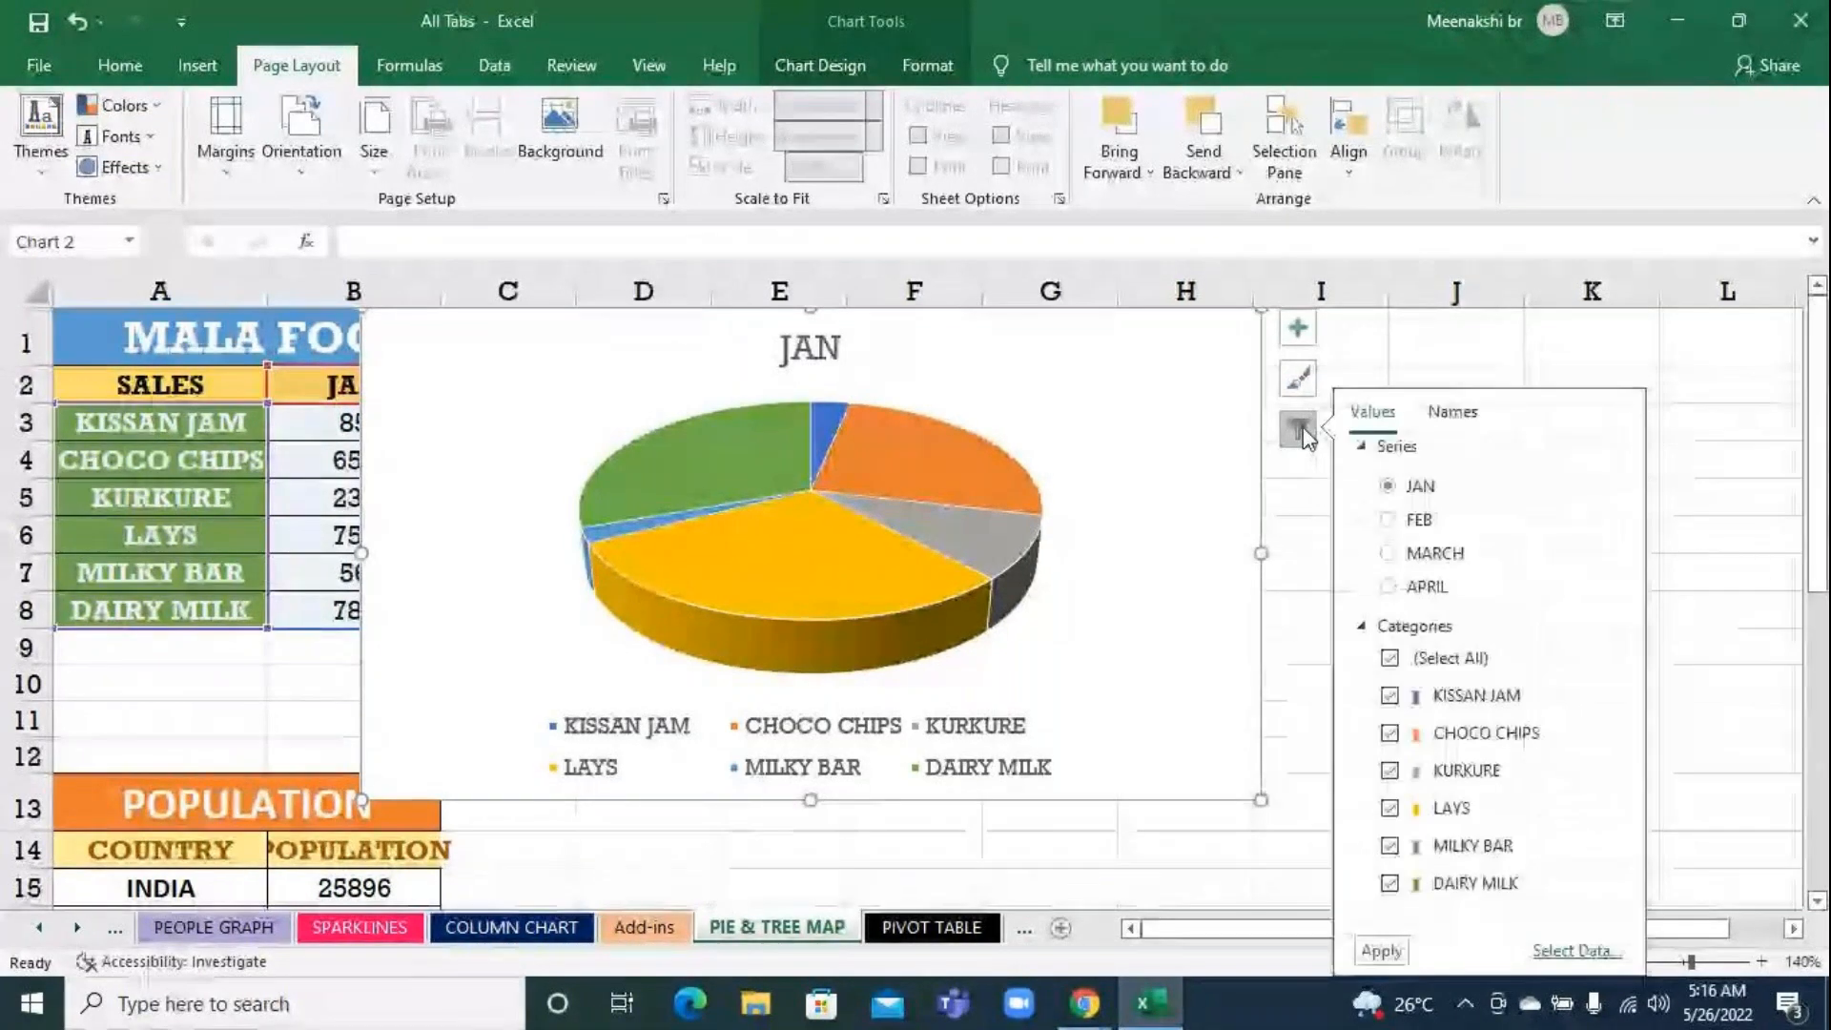
{"action": "left_click", "coordinate": [1405, 532]}
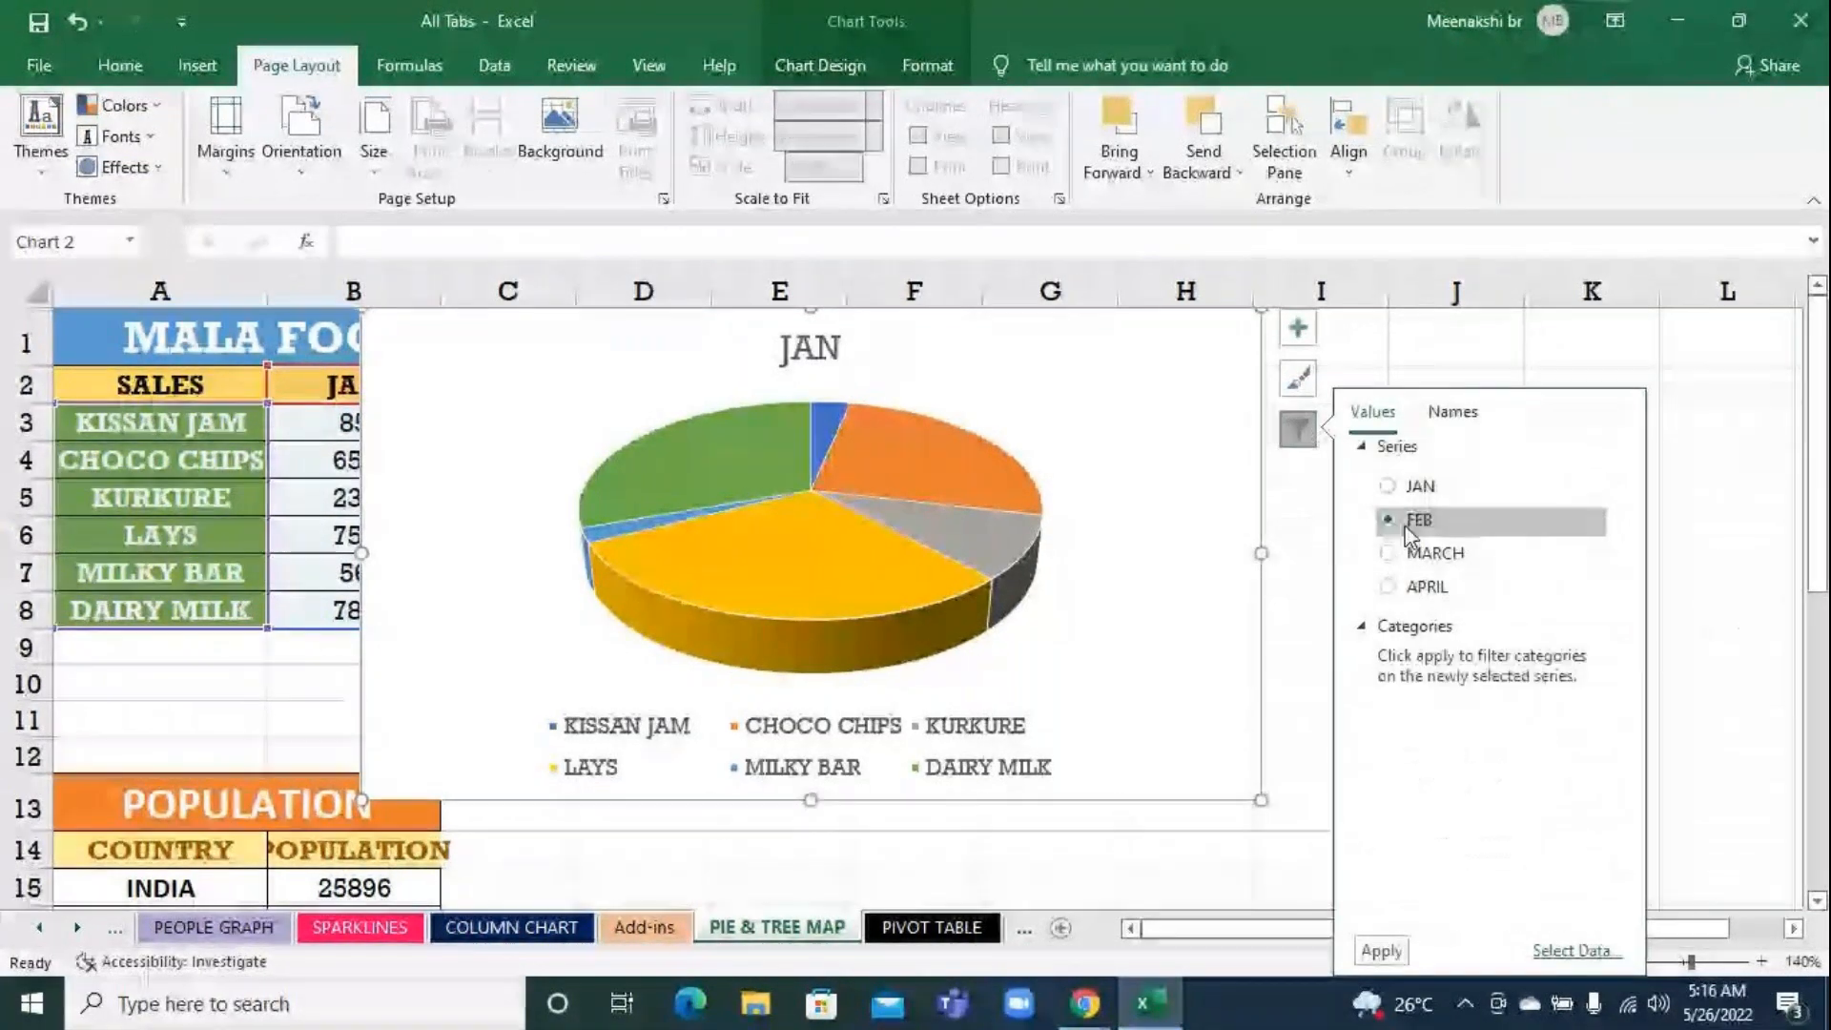
{"action": "left_click", "coordinate": [1399, 961]}
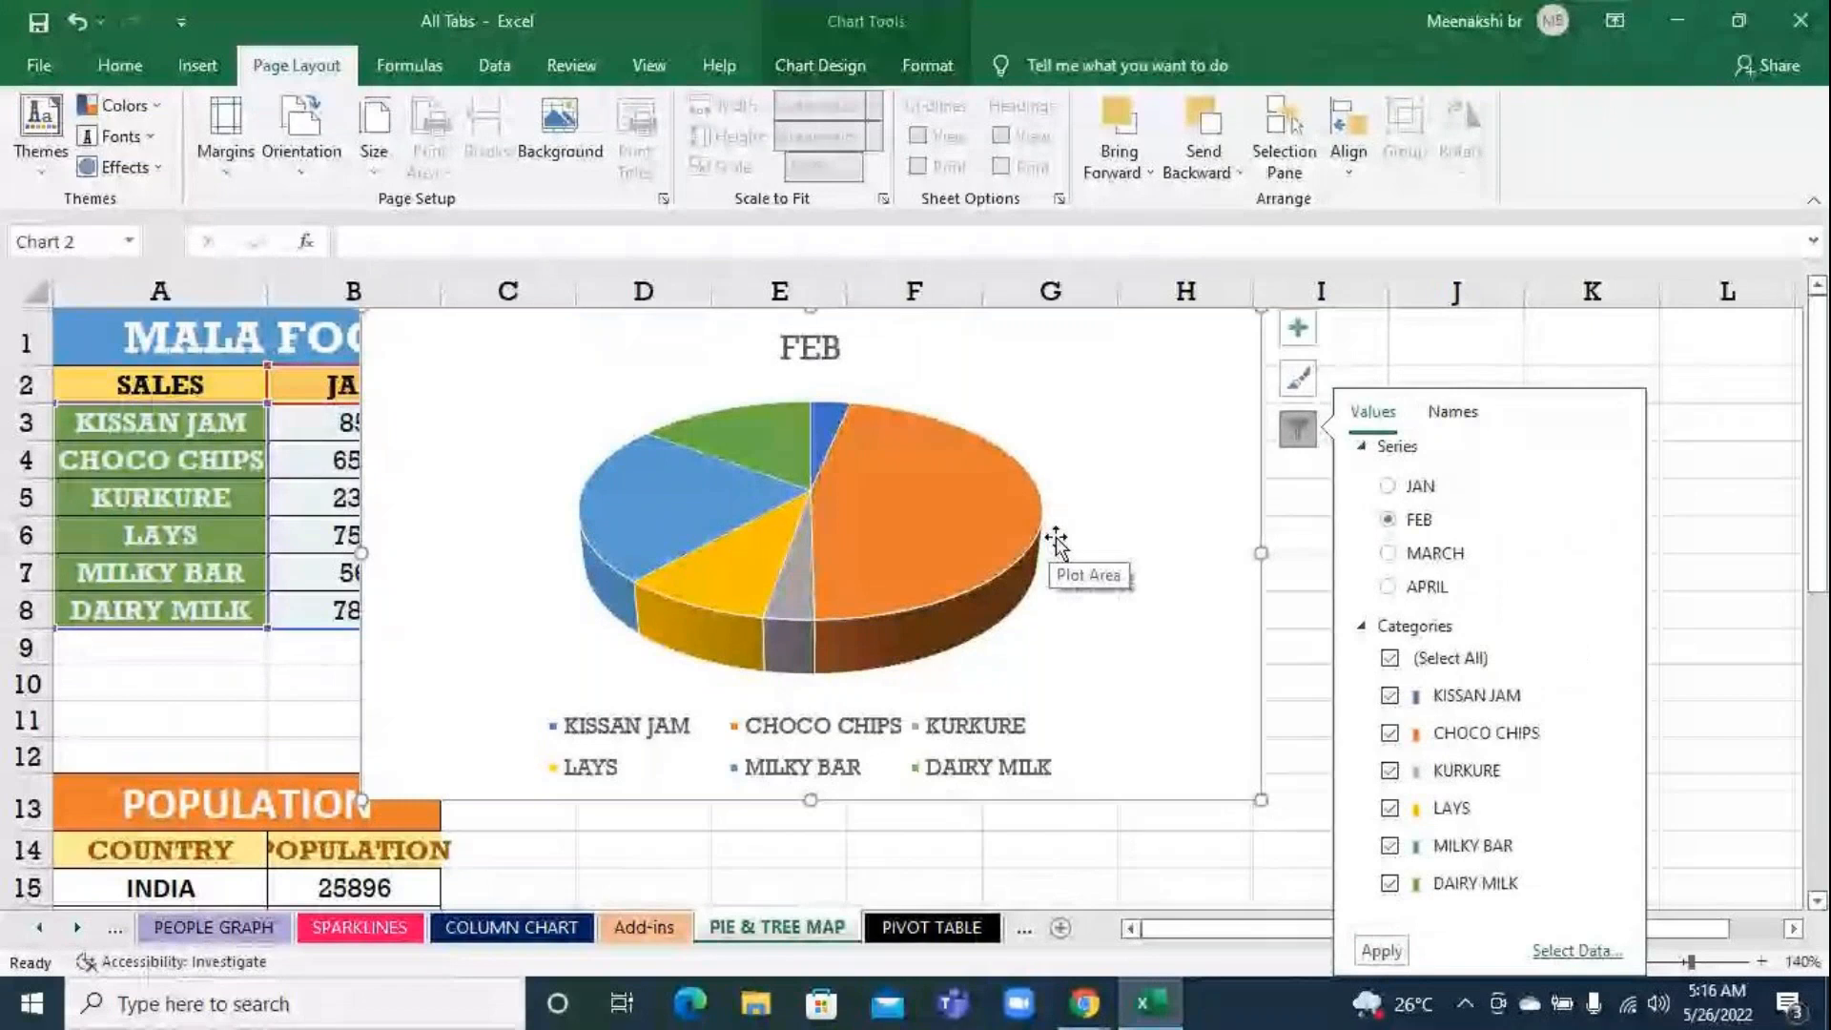
Filter the pie chart to plot the MARCH series, followed by the APRIL series
{"action": "left_click", "coordinate": [1388, 553]}
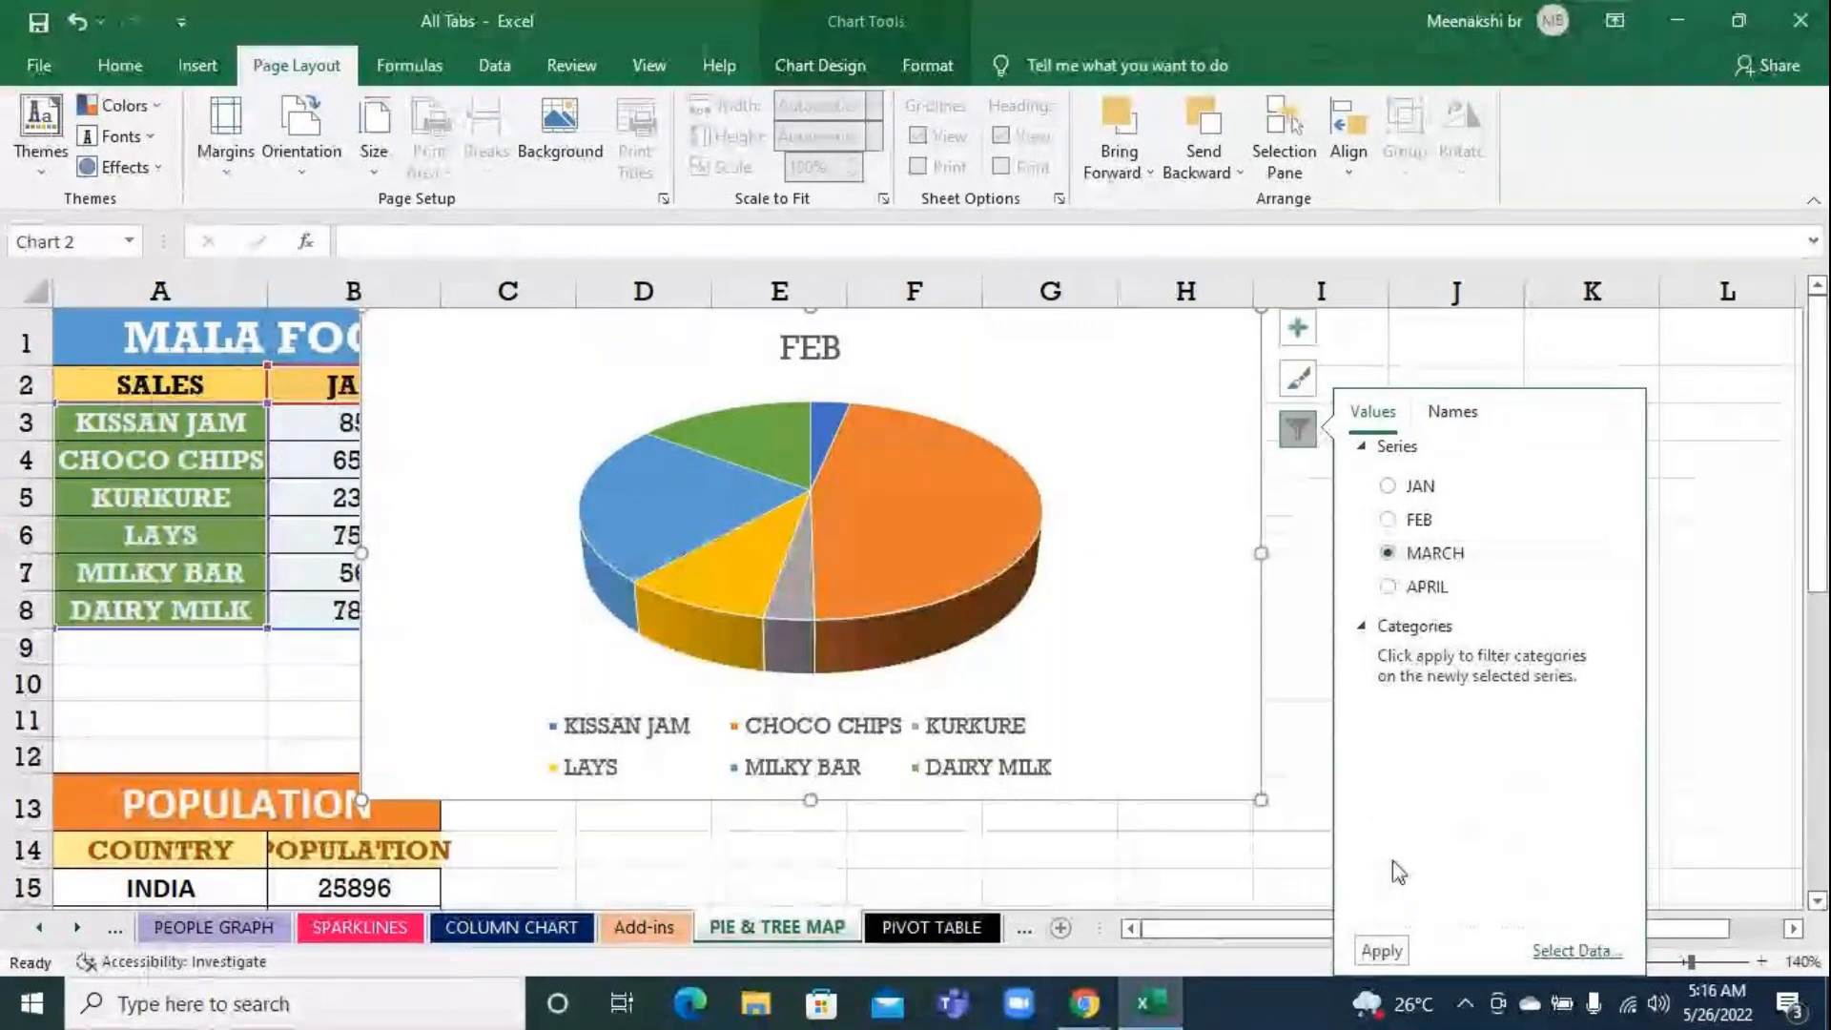
{"action": "left_click", "coordinate": [1380, 949]}
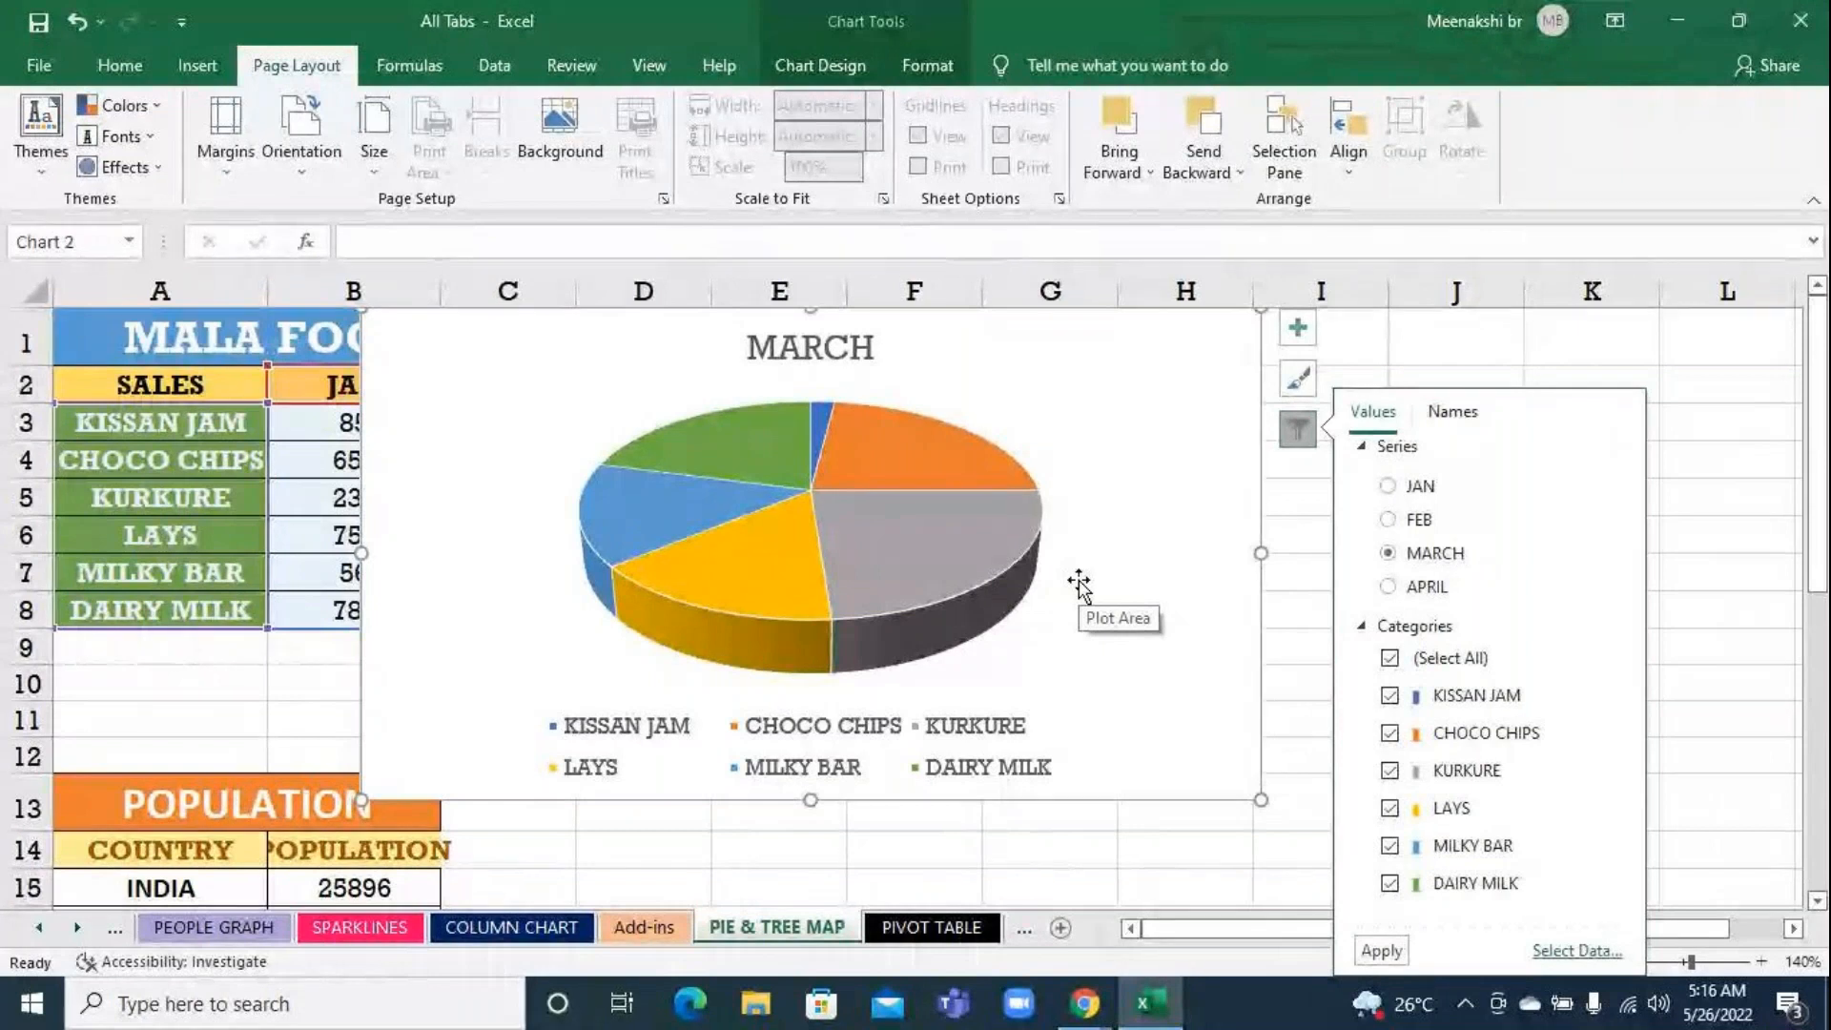
{"action": "left_click", "coordinate": [1488, 588]}
{"action": "left_click", "coordinate": [1381, 950]}
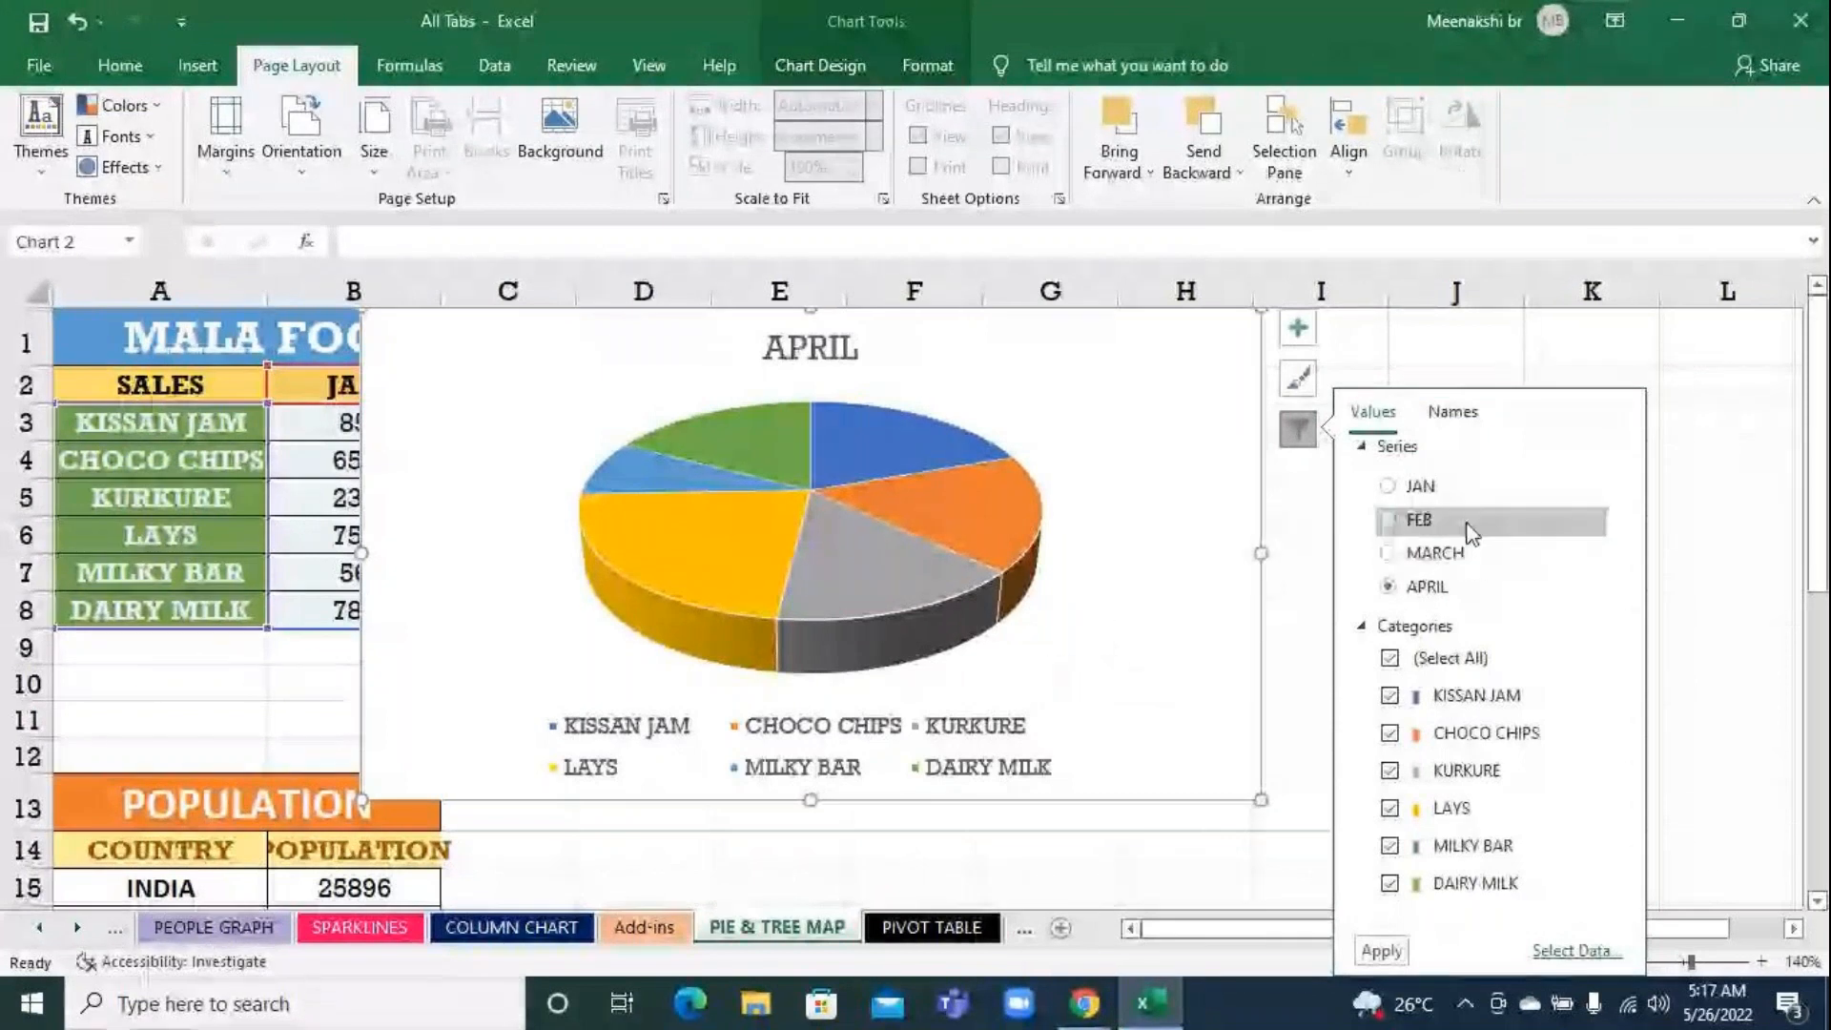
Switch the pie chart's plotted series back to MARCH and deselect the chart
{"action": "left_click", "coordinate": [1440, 554]}
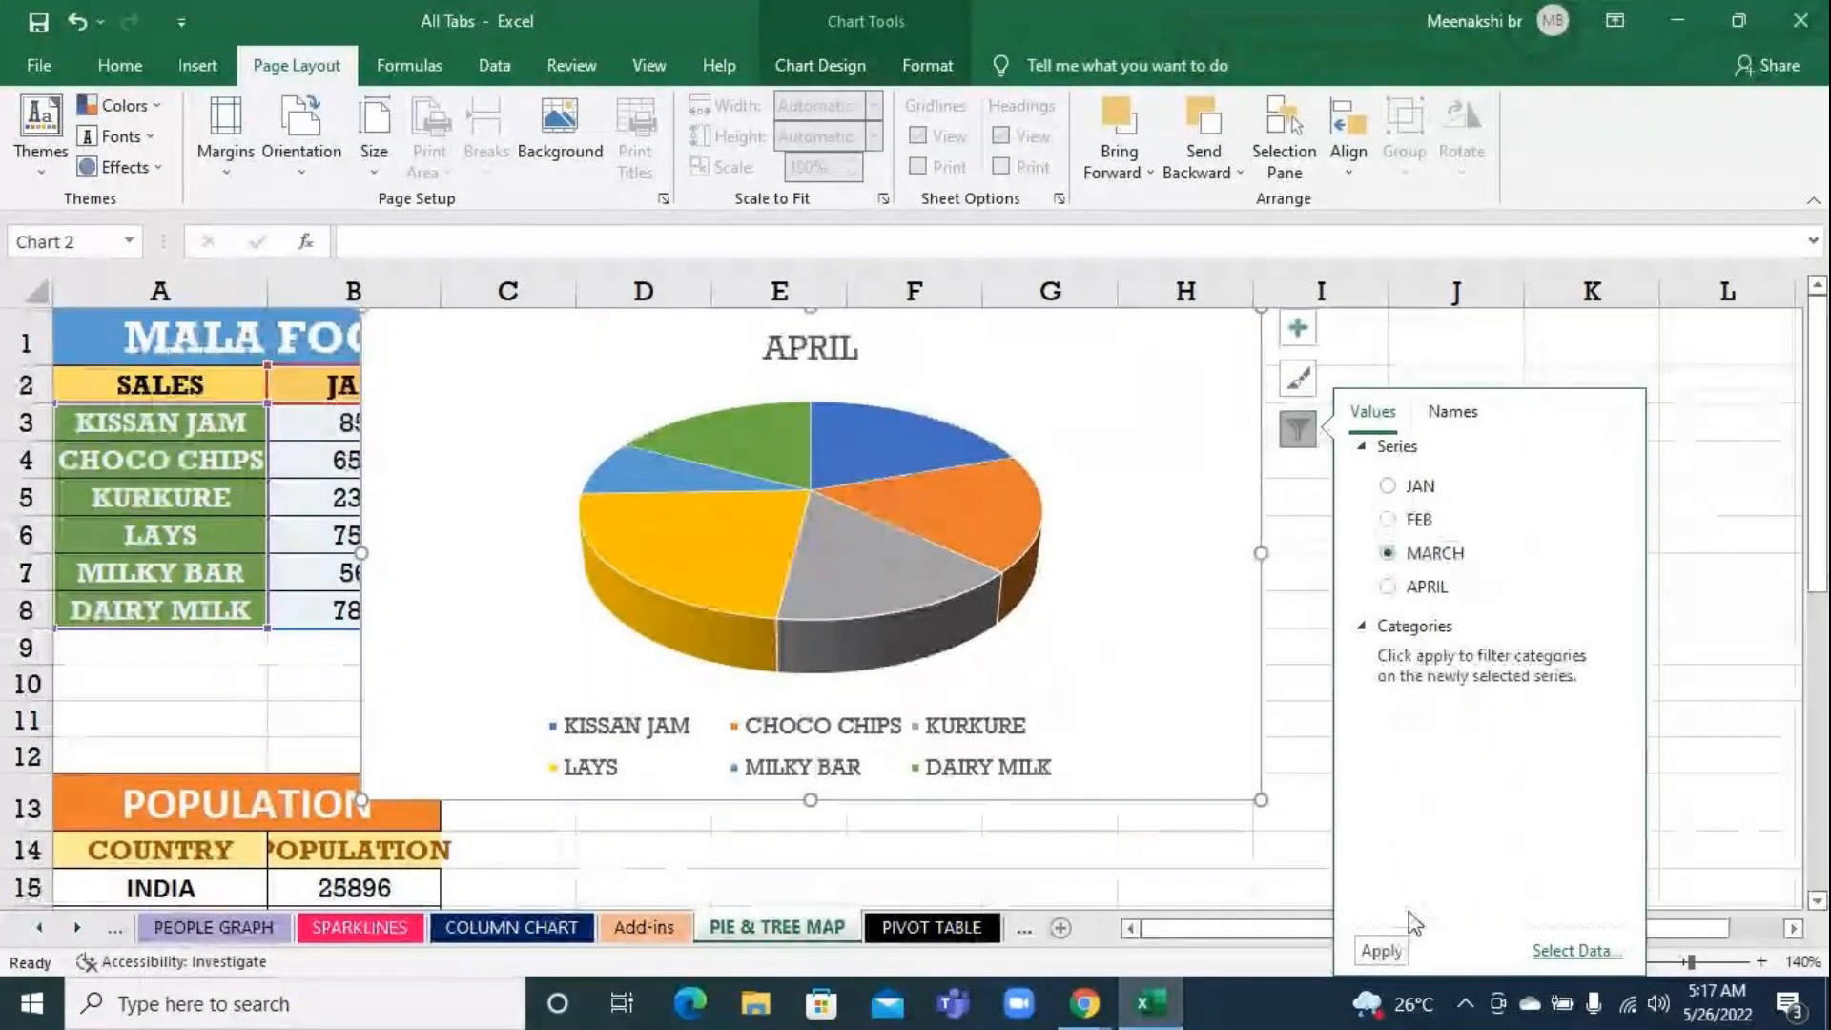
{"action": "left_click", "coordinate": [1376, 964]}
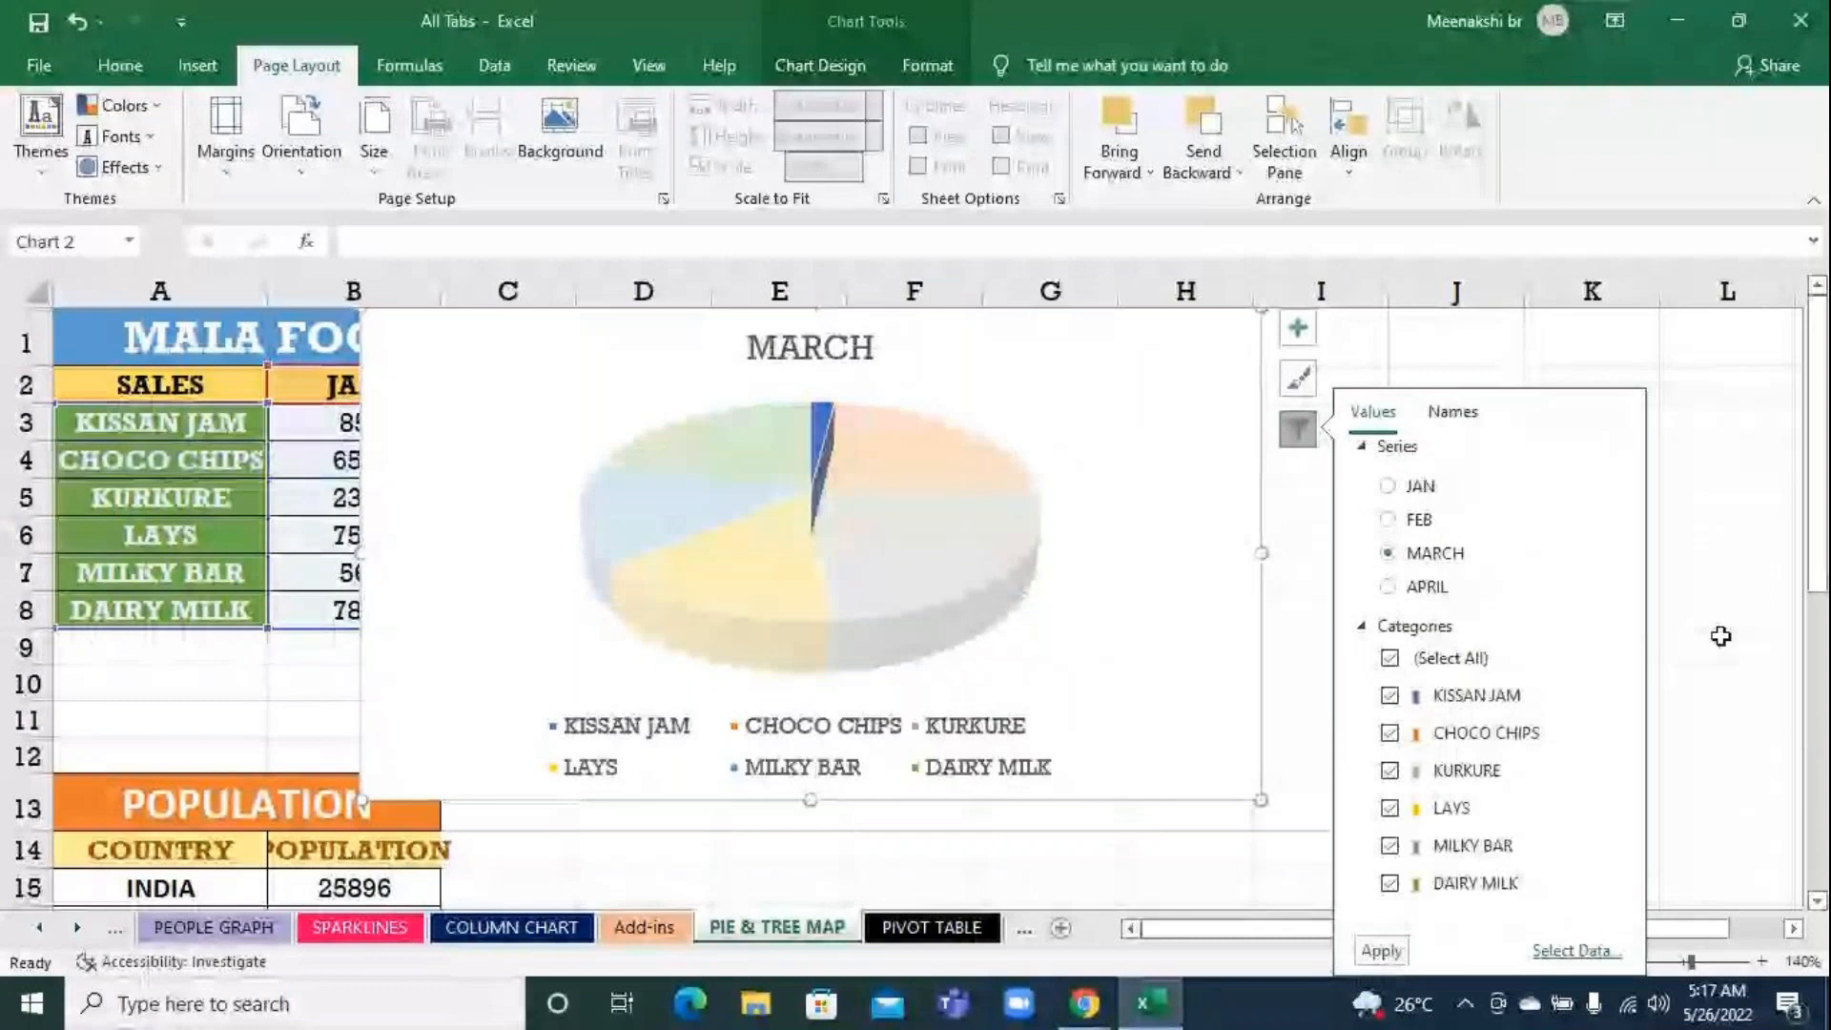
{"action": "left_click", "coordinate": [1719, 636]}
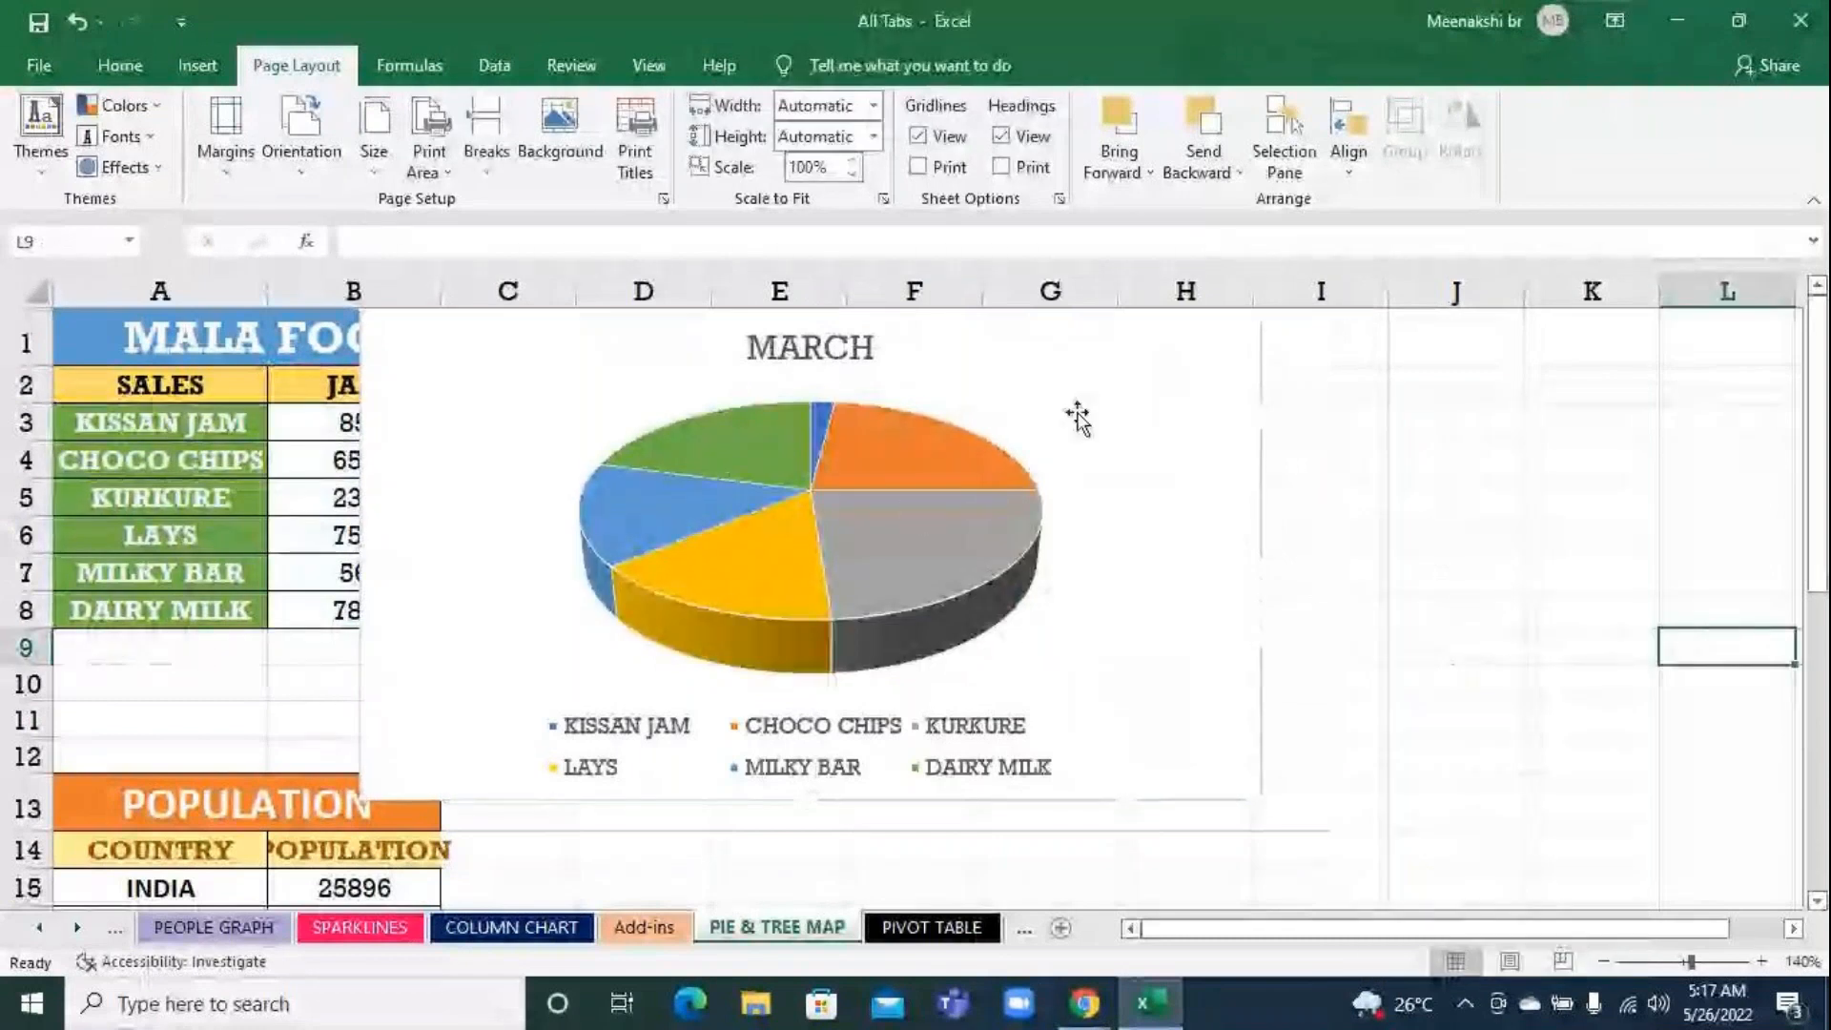
{"action": "left_click", "coordinate": [1077, 417]}
{"action": "left_click", "coordinate": [1078, 417]}
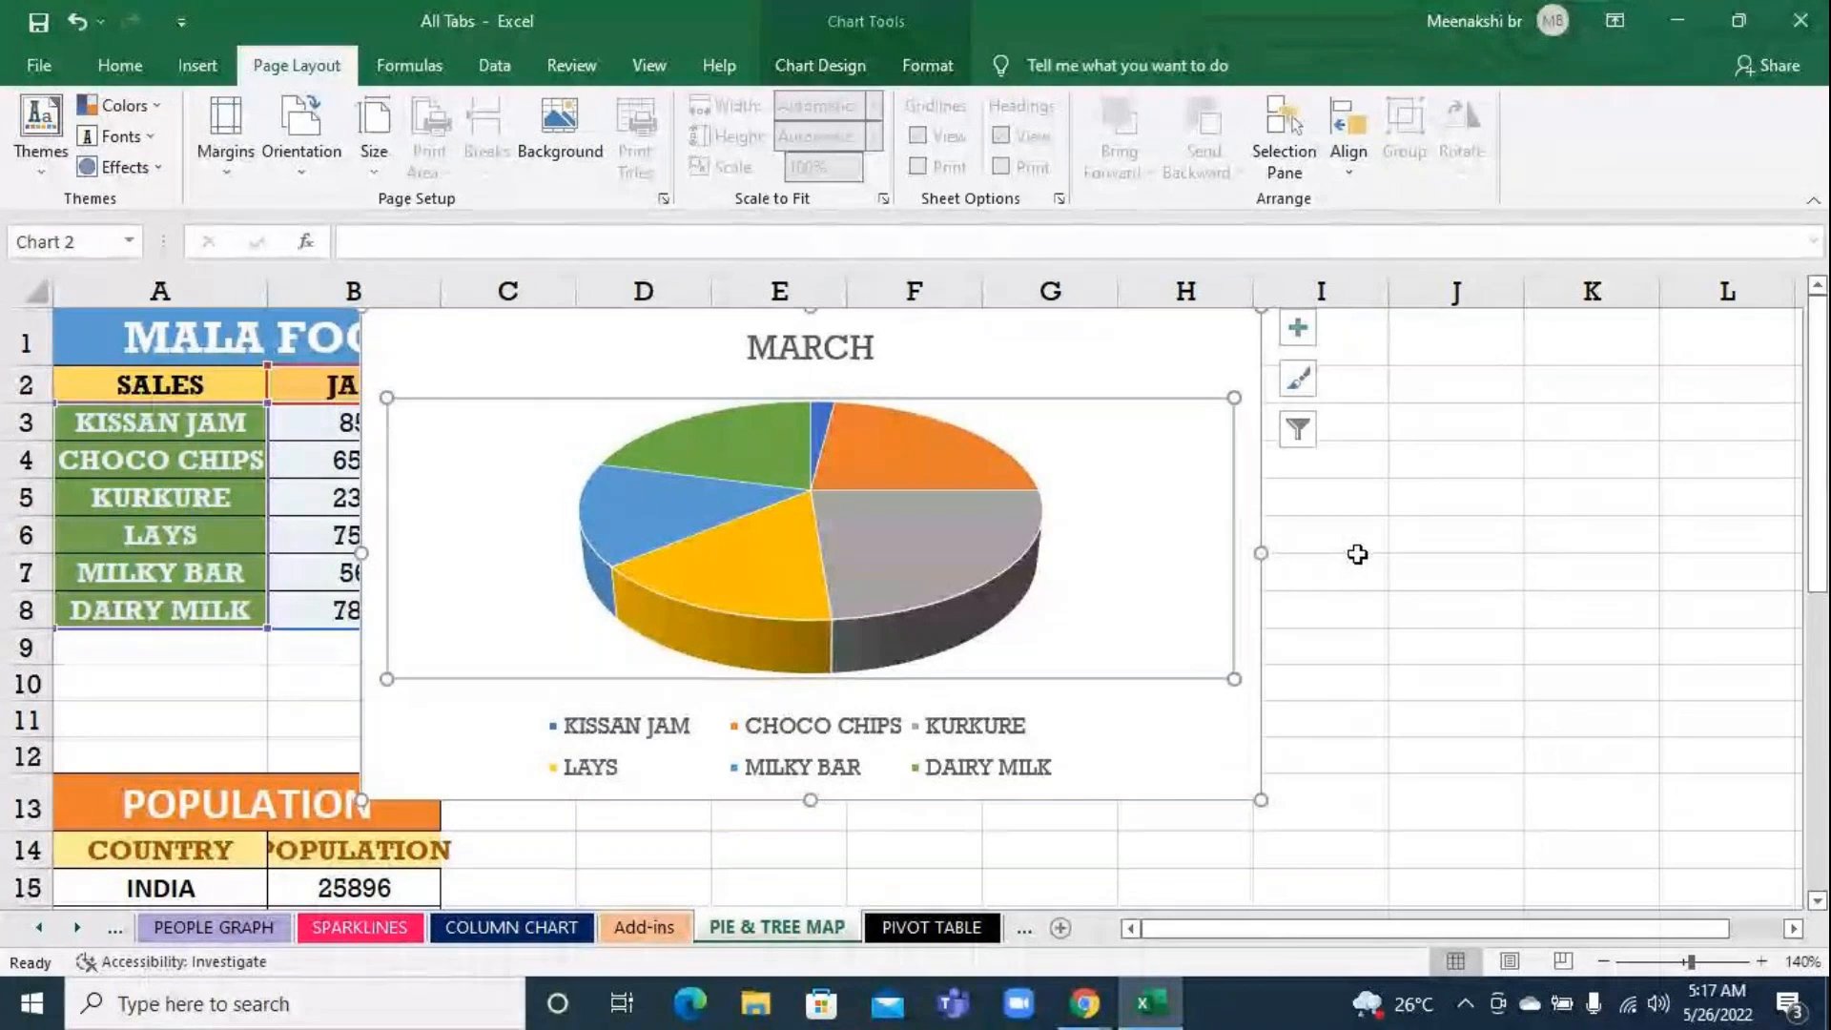
{"action": "left_click", "coordinate": [1408, 540]}
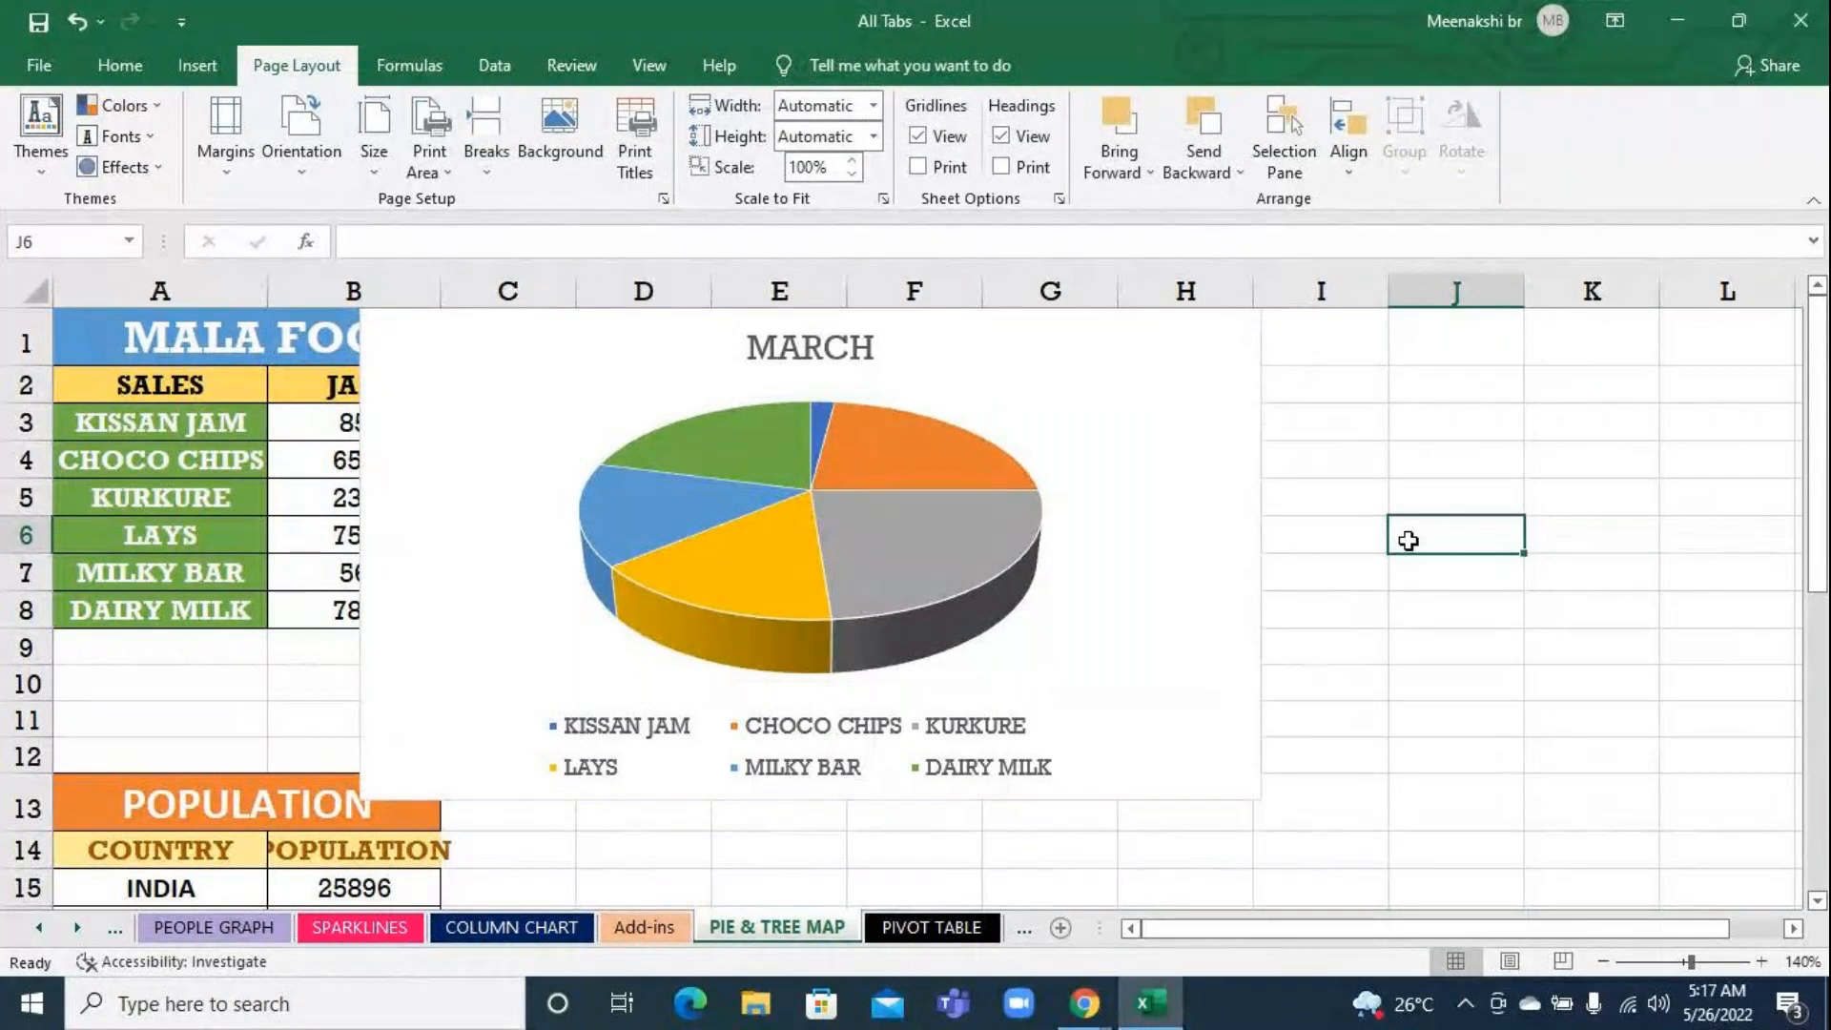
Filter the pie chart to plot the JAN series
{"action": "left_click", "coordinate": [1155, 369]}
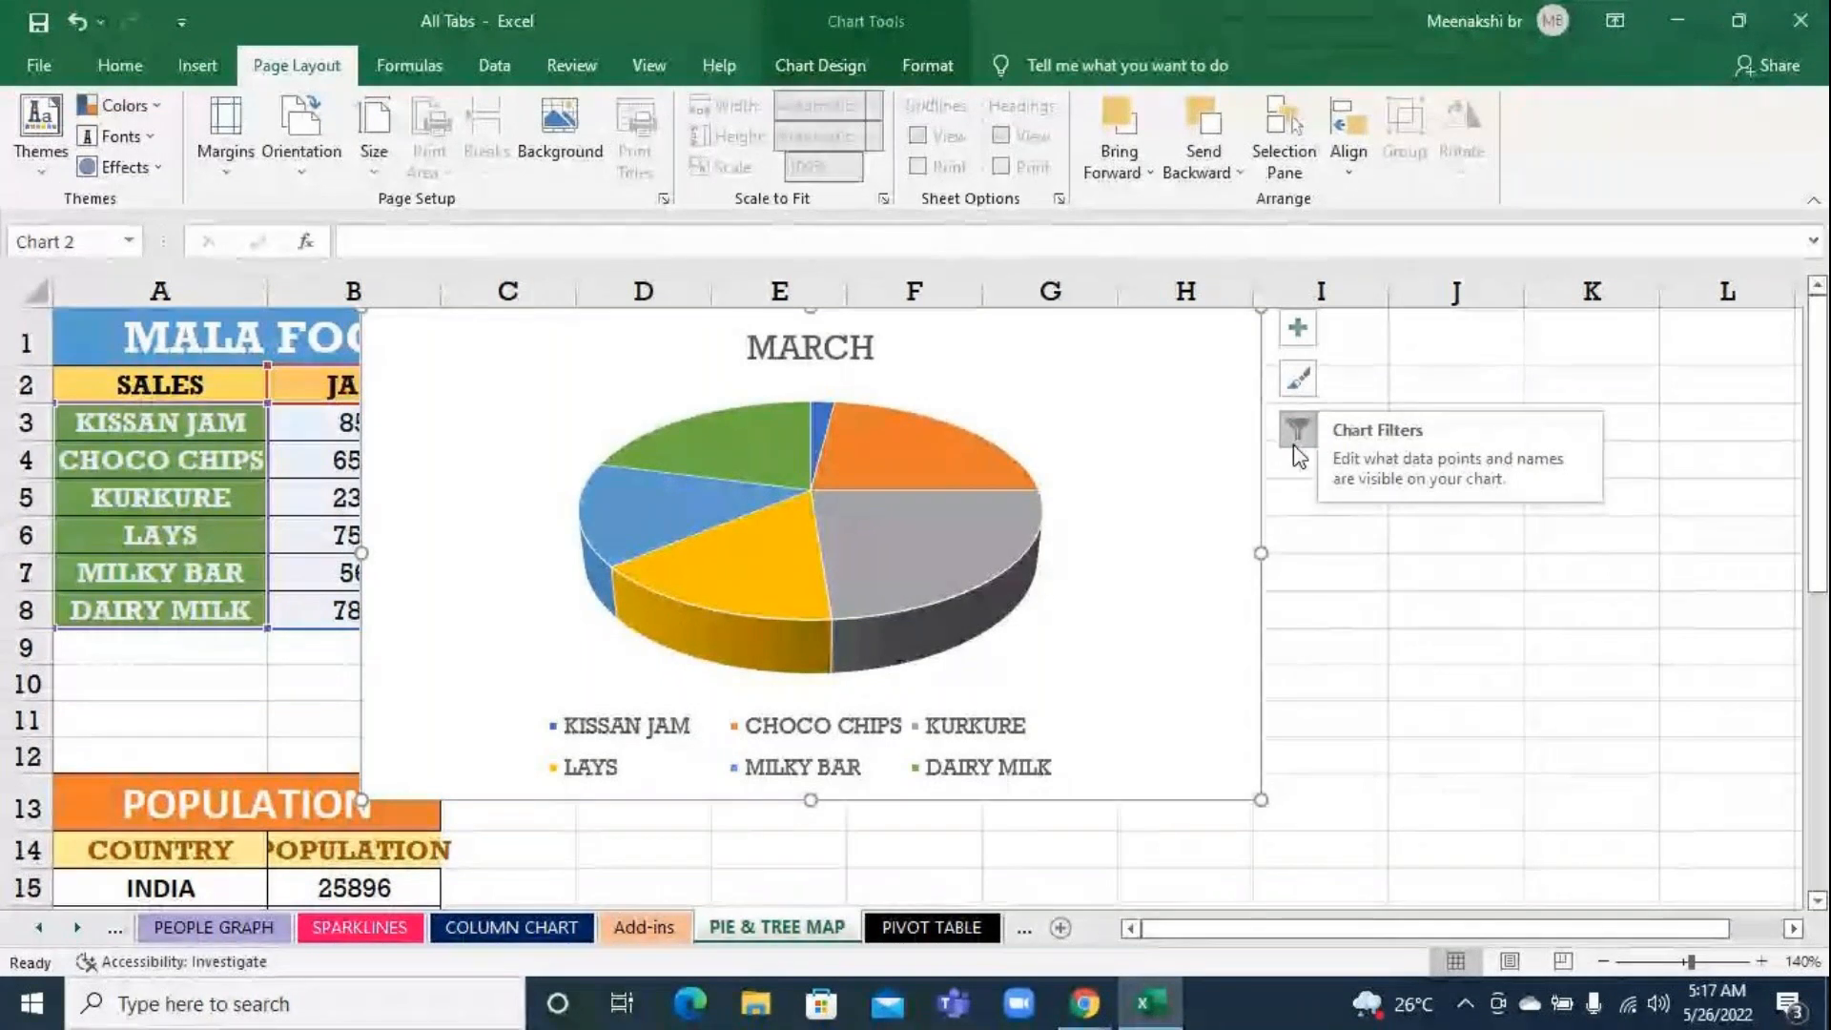
{"action": "left_click", "coordinate": [1295, 436]}
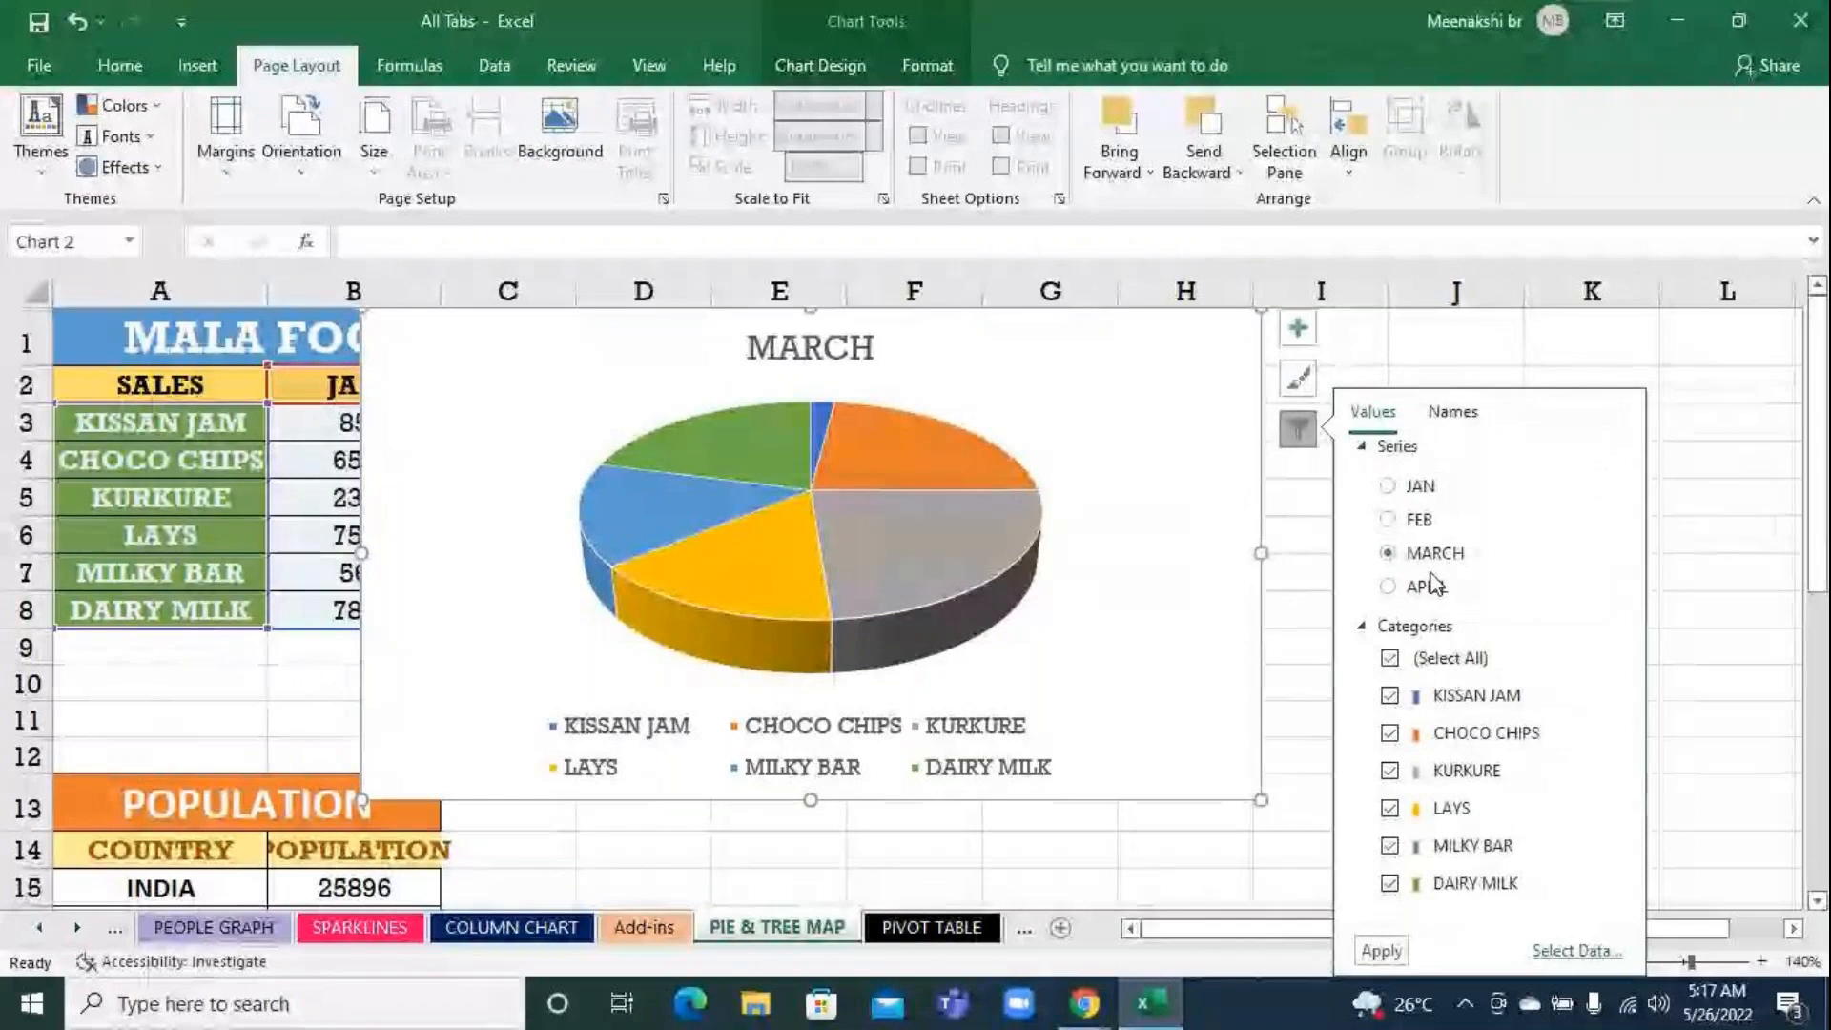
{"action": "left_click", "coordinate": [1424, 486]}
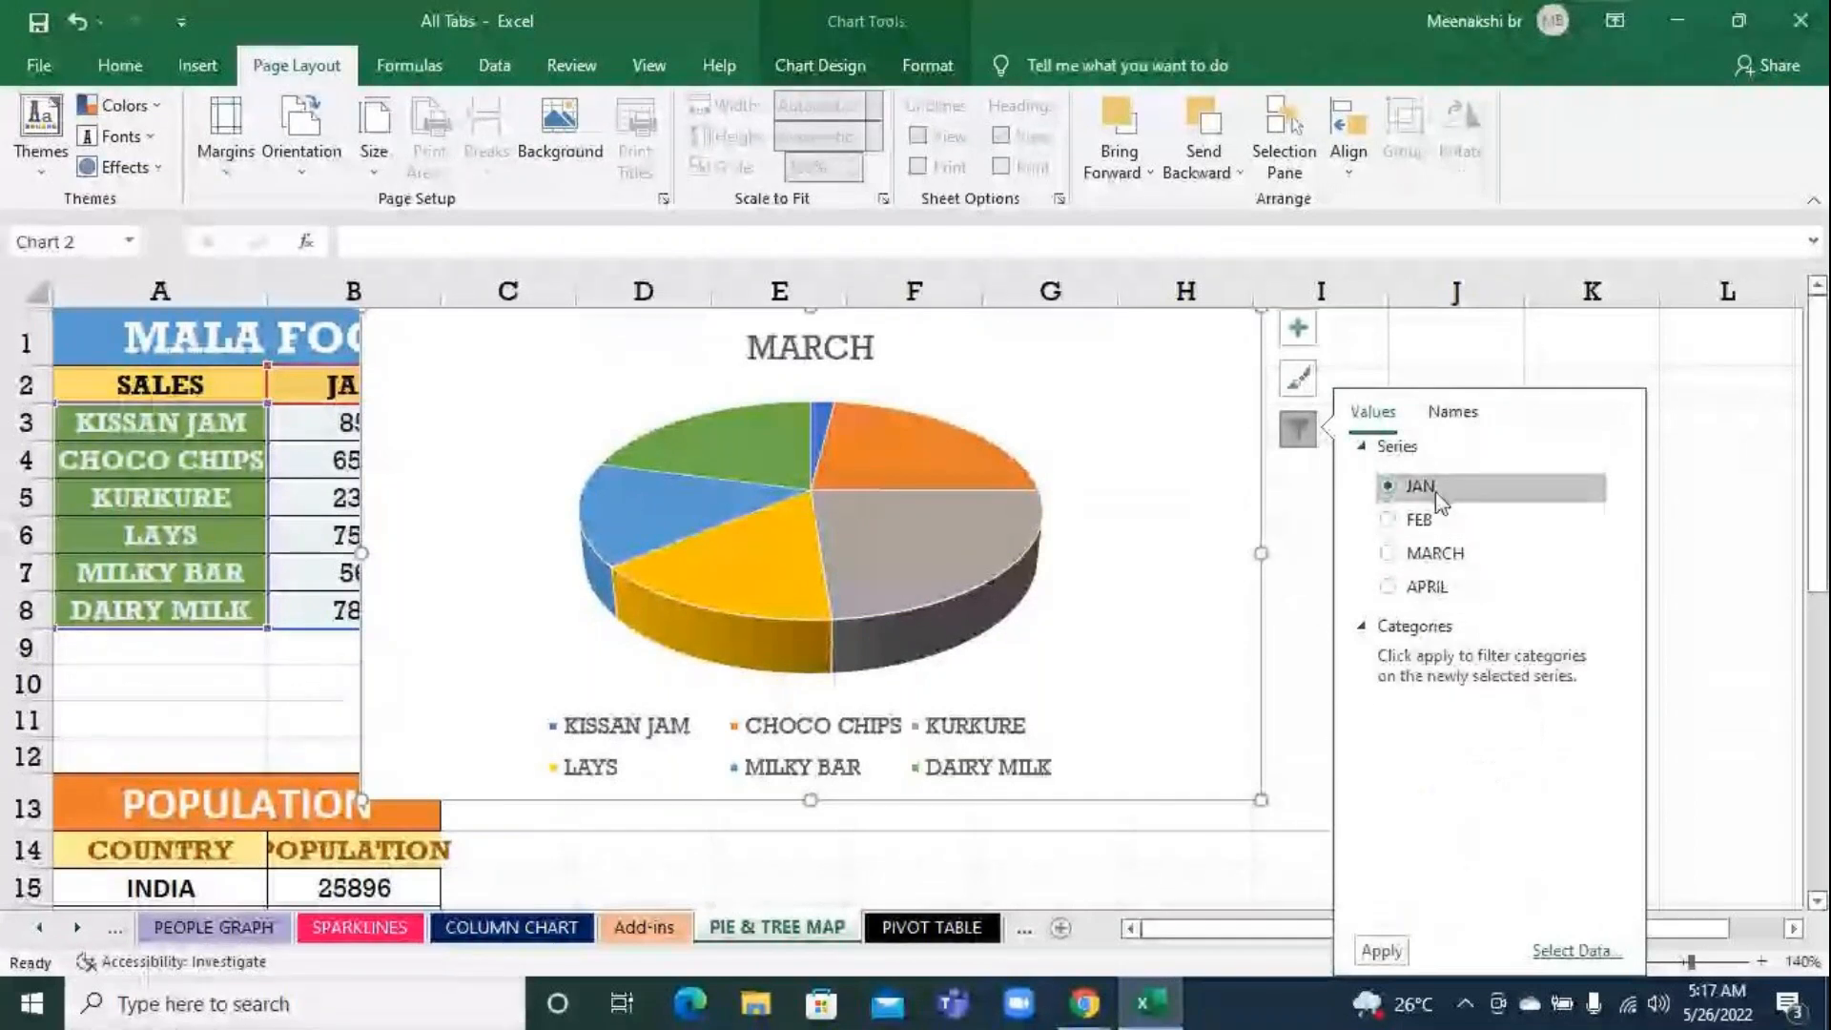
{"action": "left_click", "coordinate": [1383, 950]}
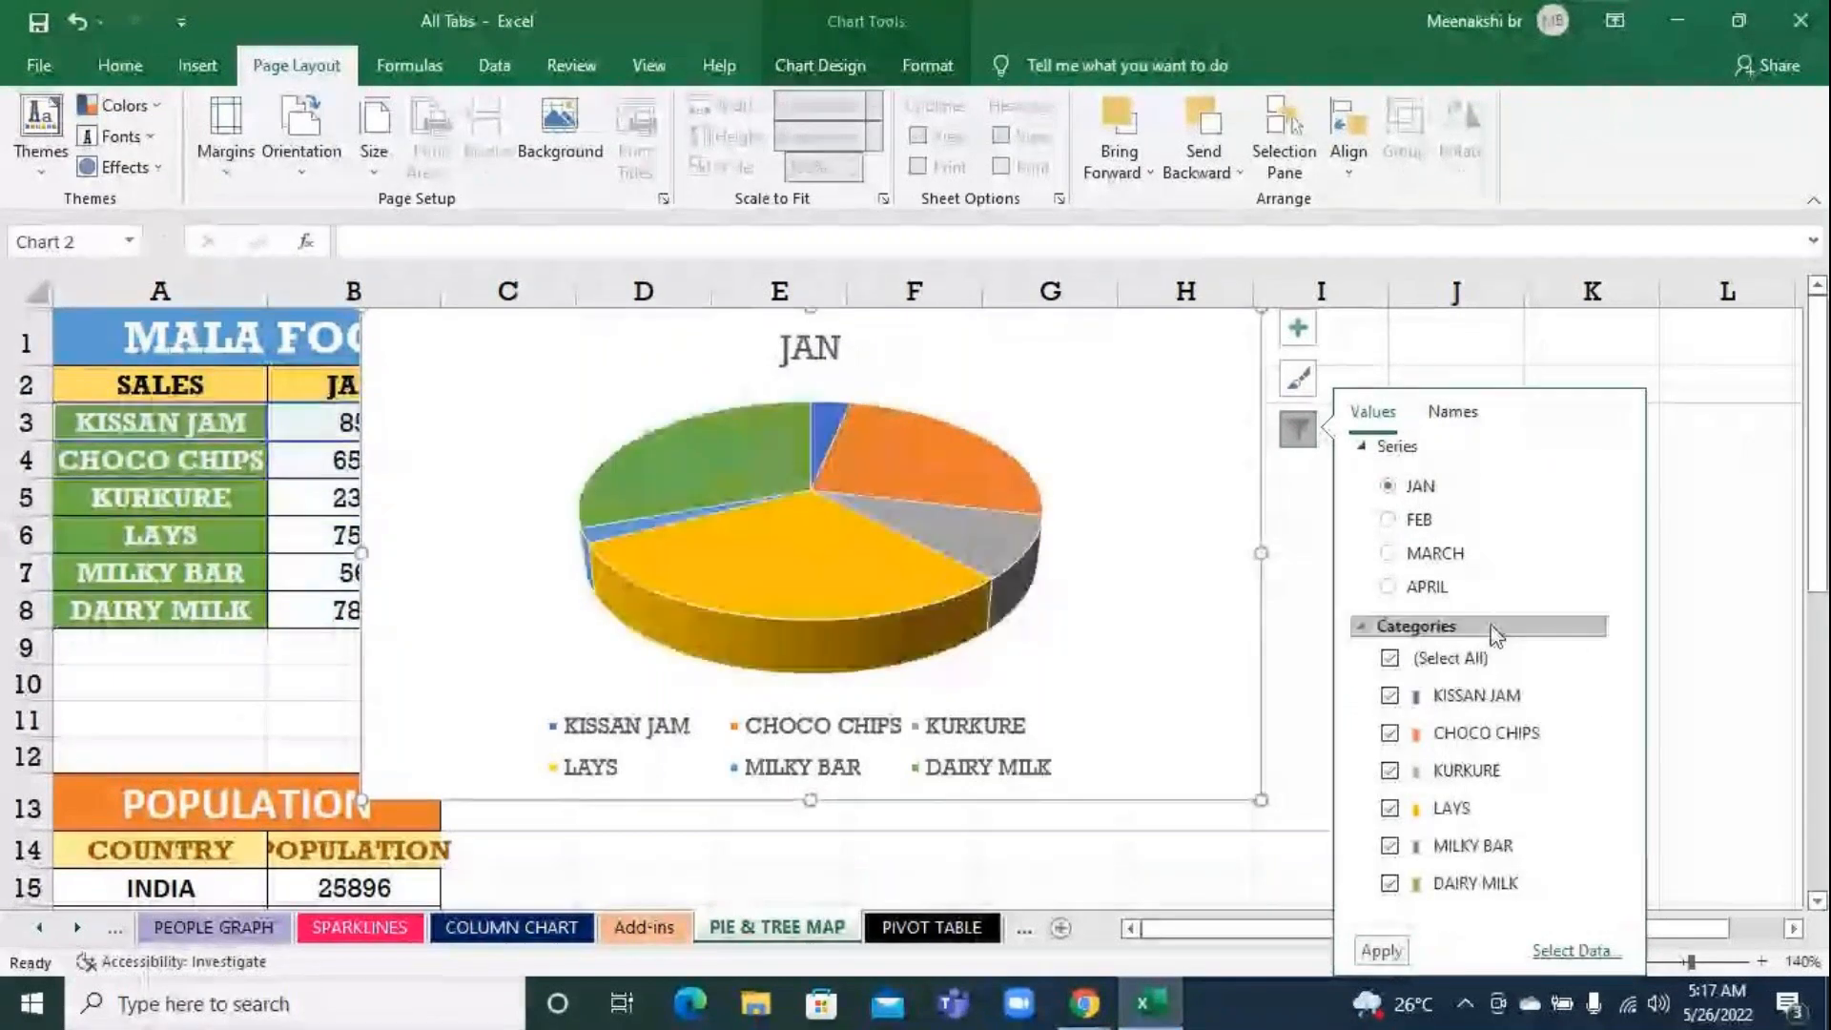
Plot the APRIL series in the pie chart and exclude the KISSAN JAM and LAYS categories
{"action": "left_click", "coordinate": [1424, 586]}
{"action": "left_click", "coordinate": [1385, 950]}
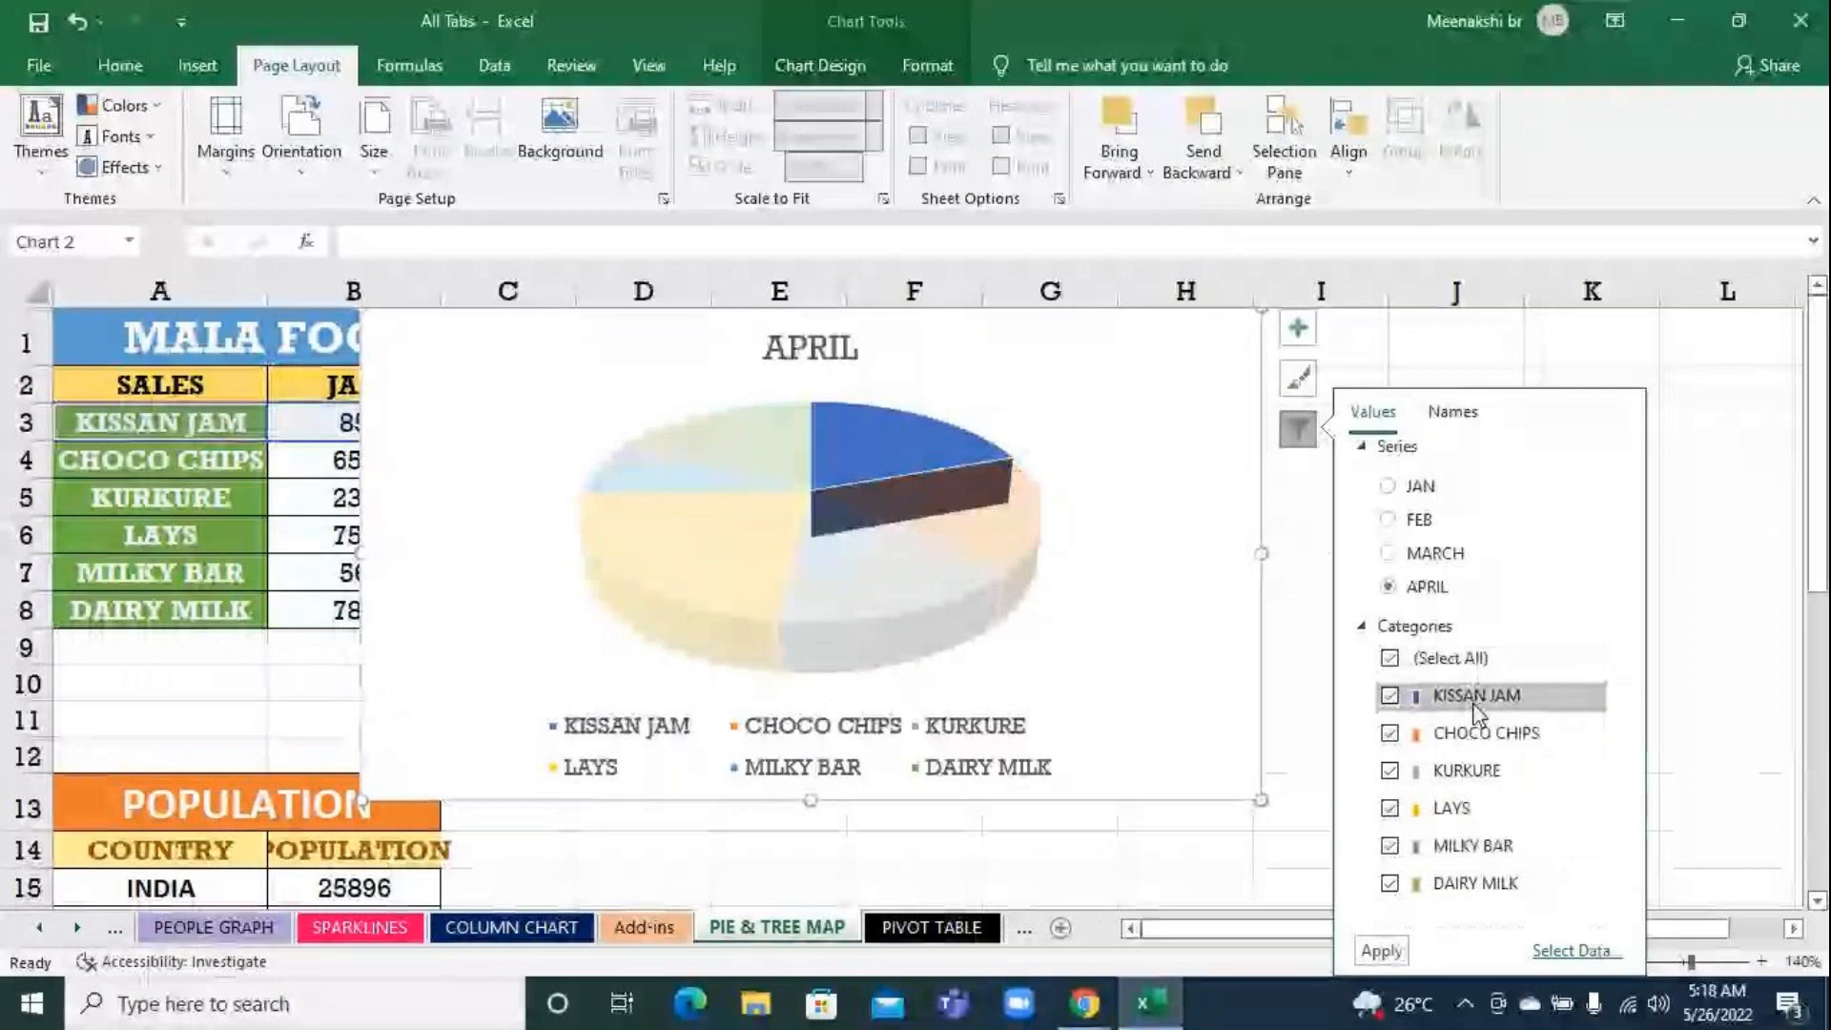
{"action": "left_click", "coordinate": [1389, 696]}
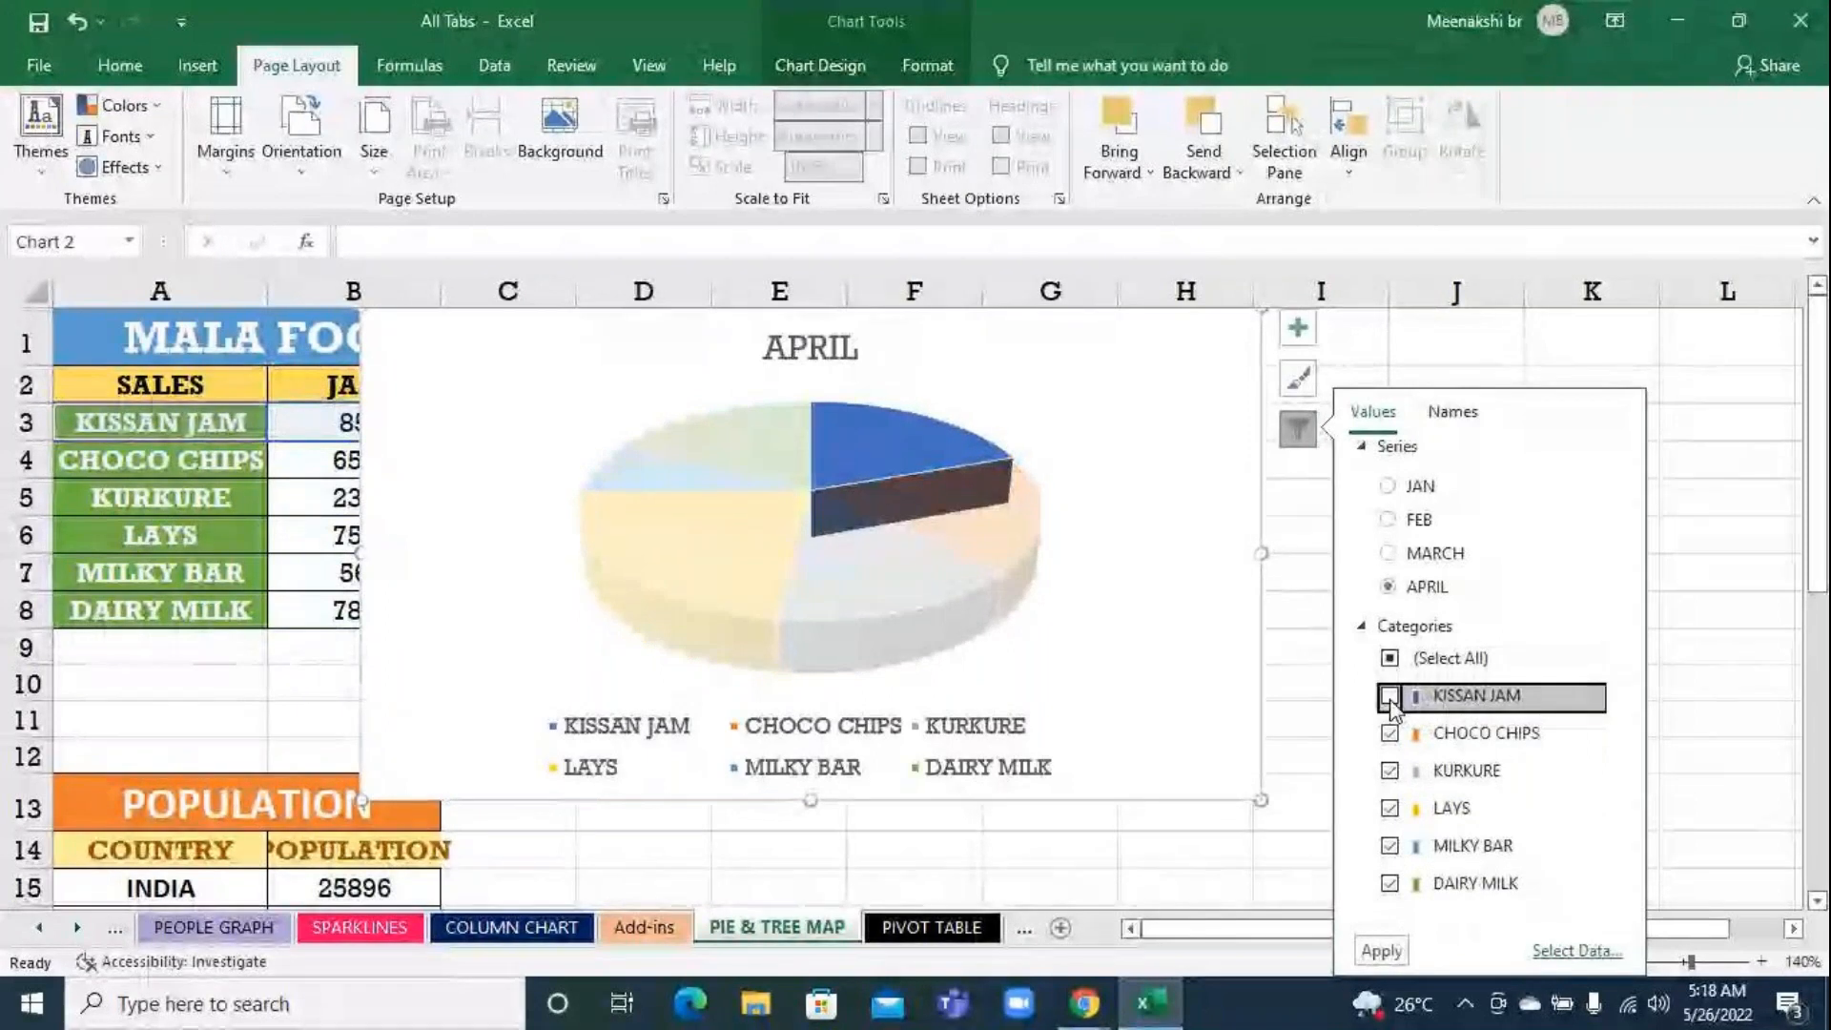
{"action": "left_click", "coordinate": [1390, 808]}
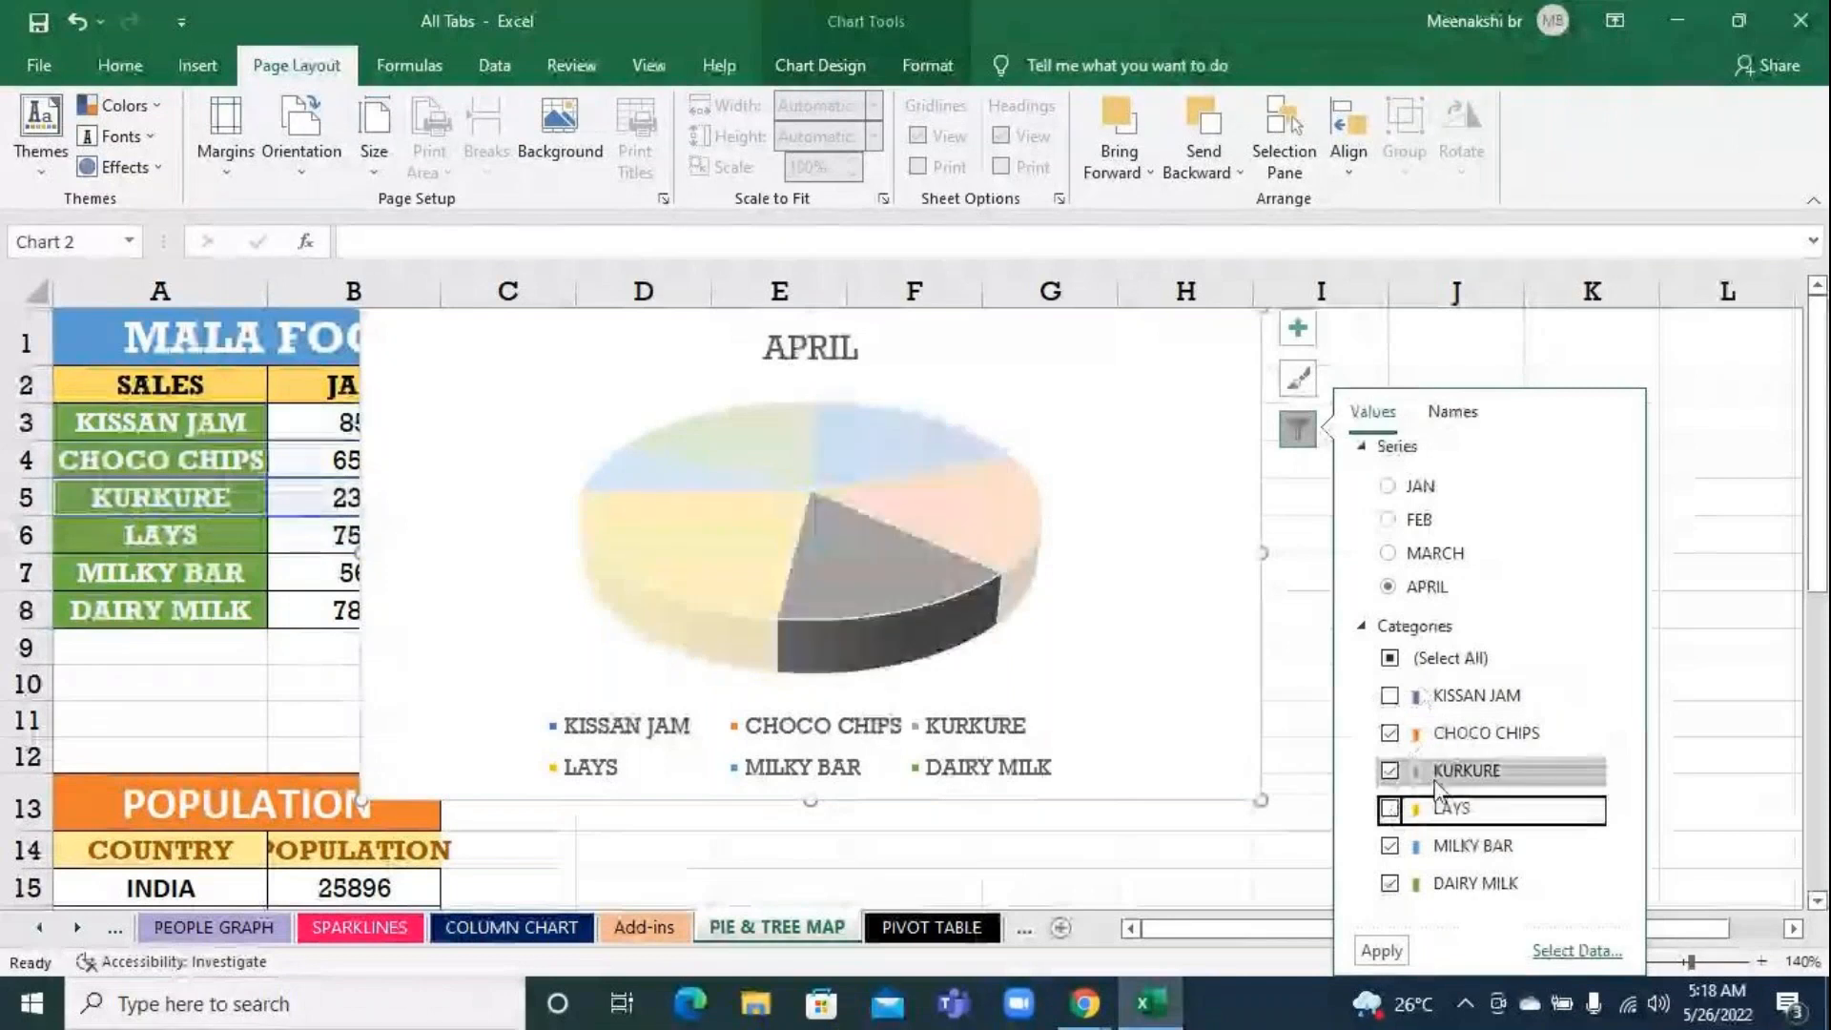
{"action": "left_click", "coordinate": [1382, 961]}
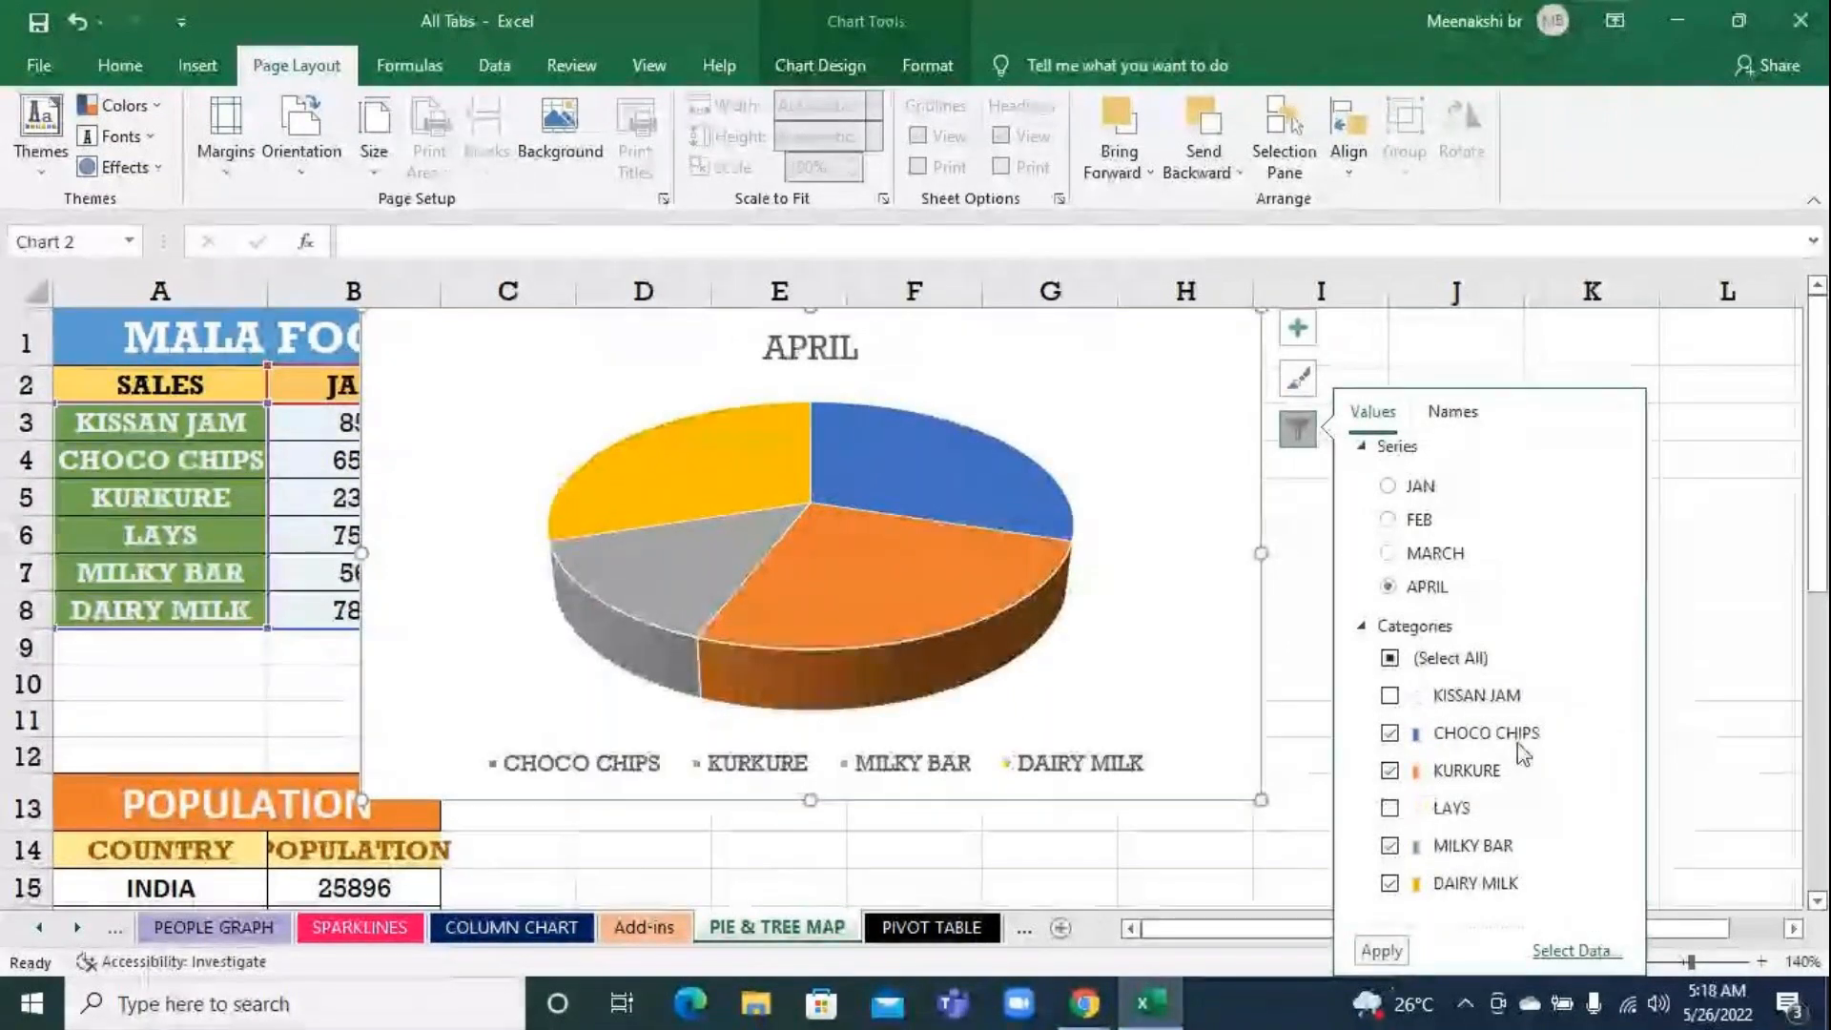
{"action": "mouse_move", "coordinate": [861, 597]}
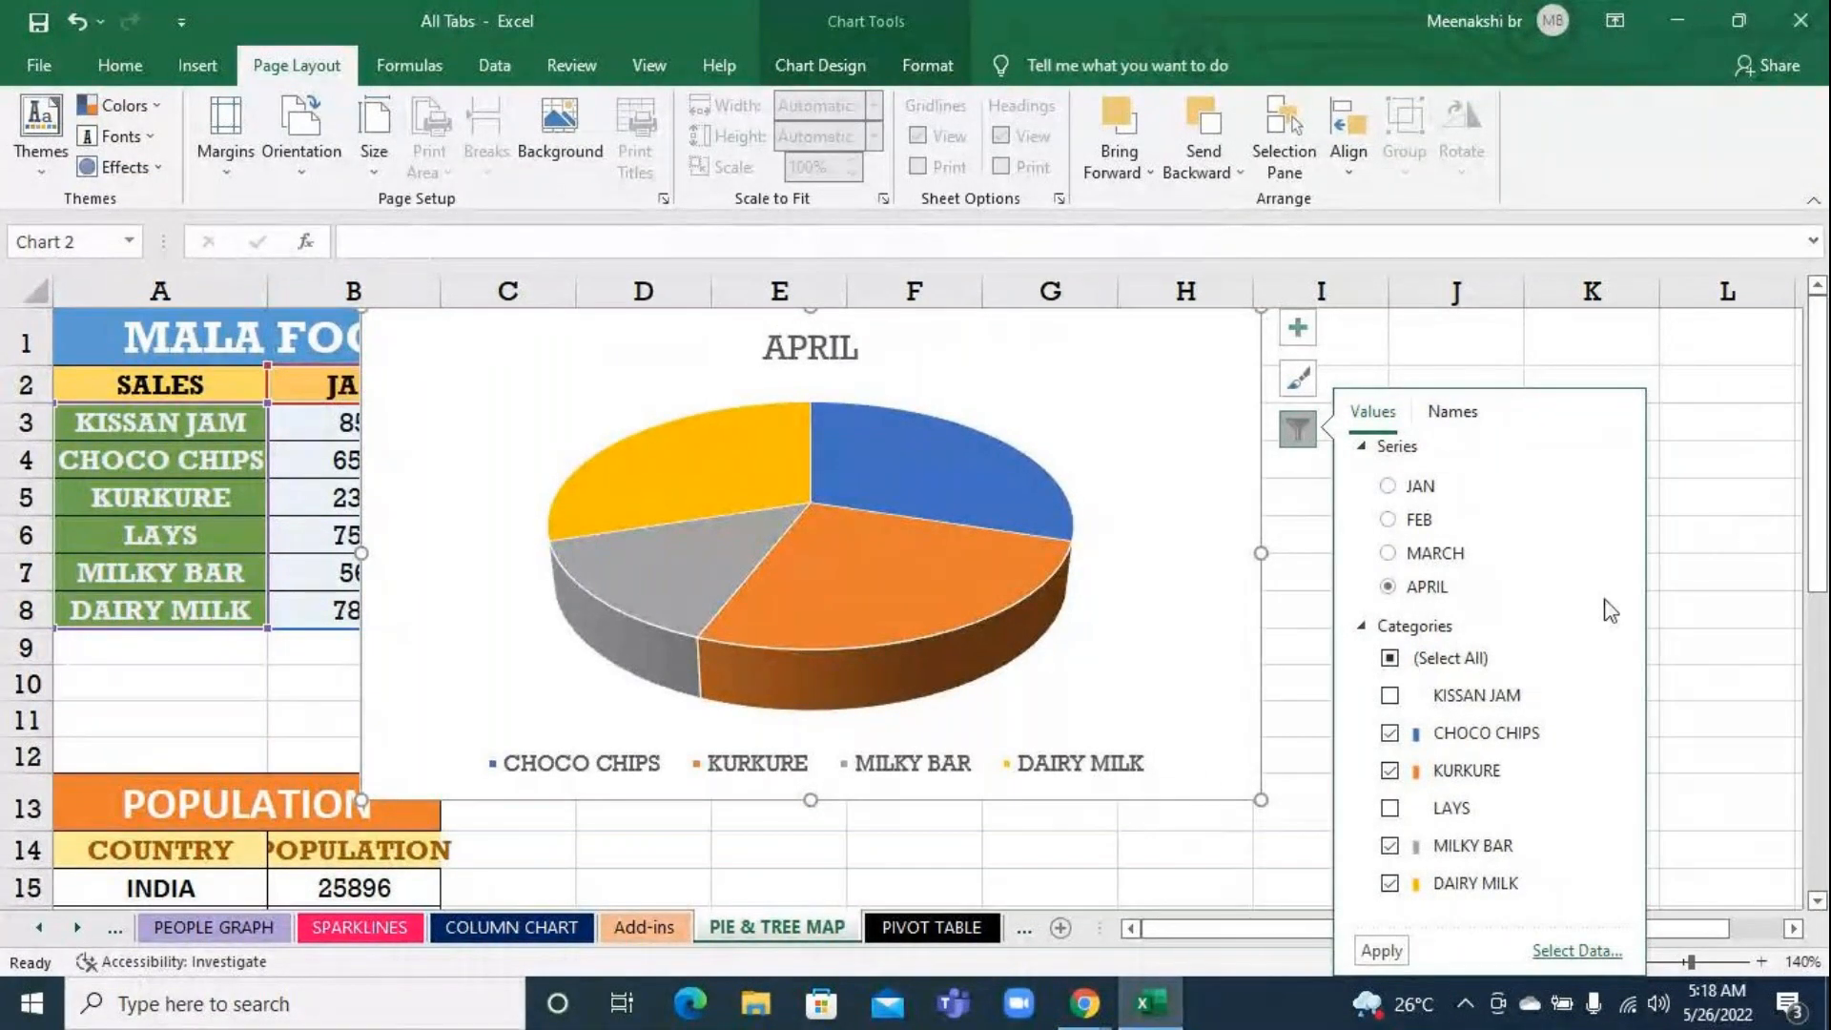
Filter the pie chart to plot the FEB series and deselect the chart
{"action": "left_click", "coordinate": [1426, 661]}
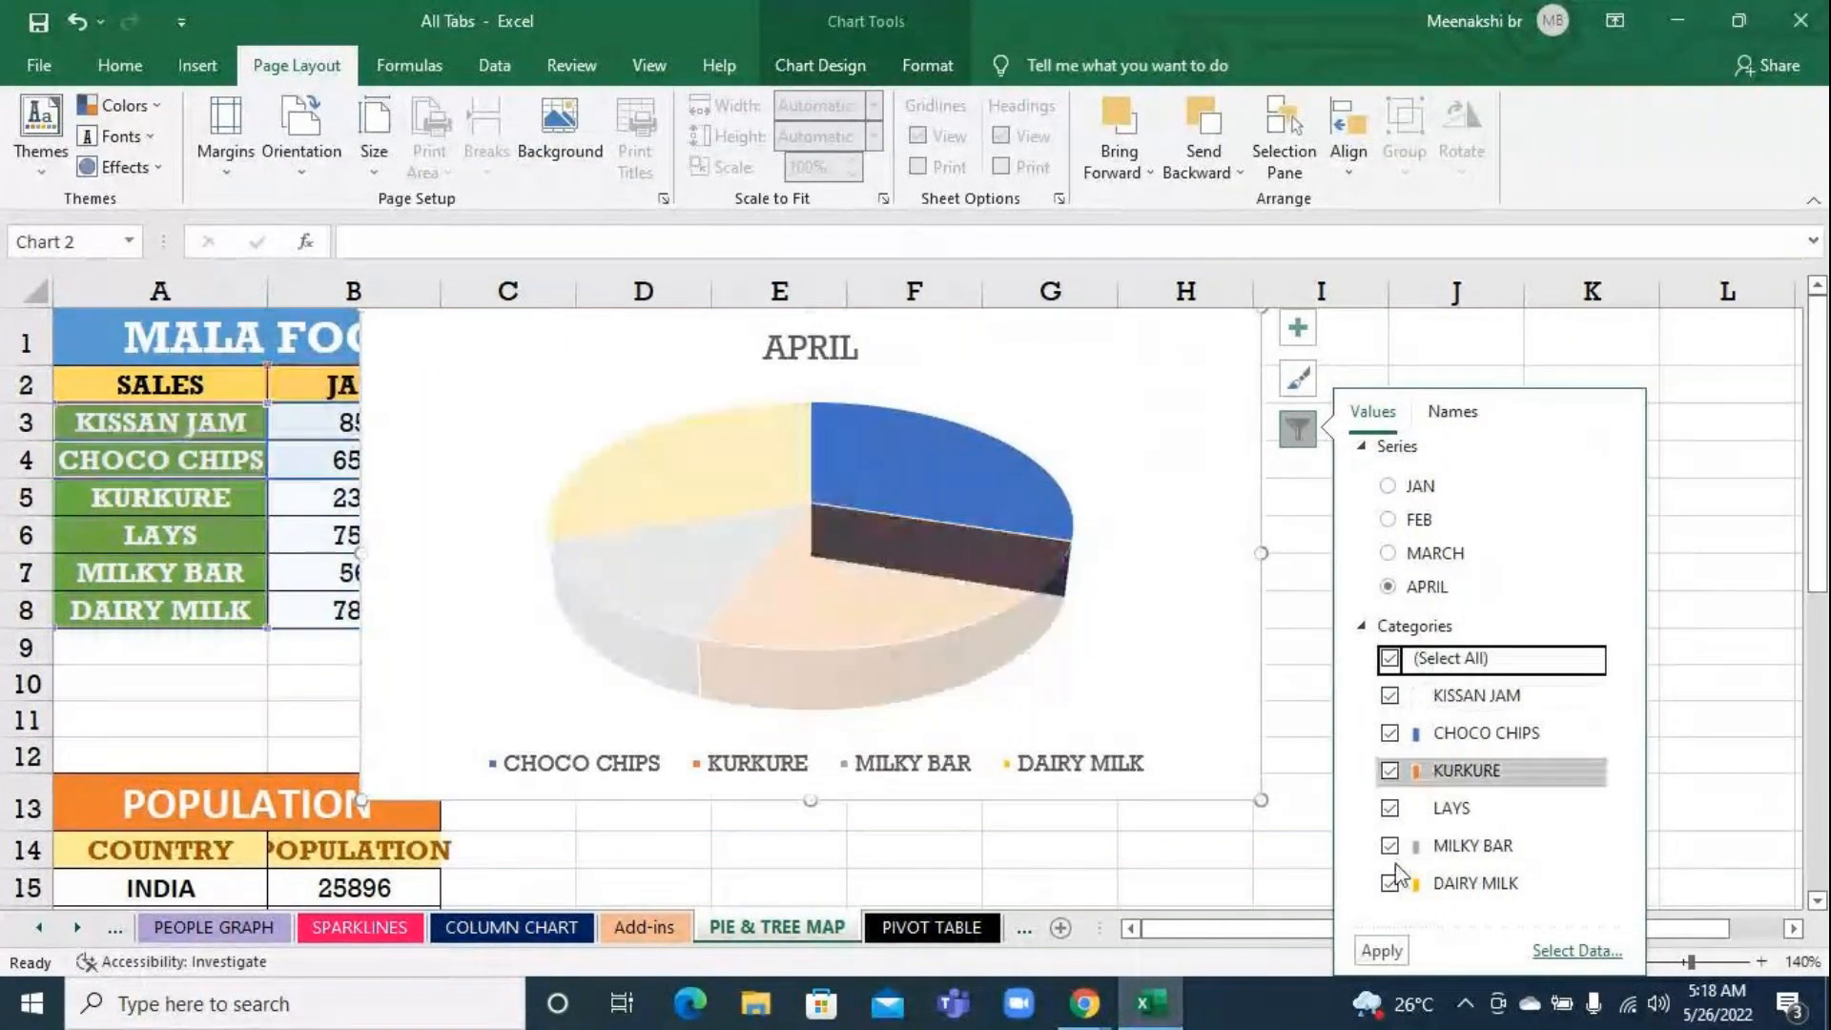
{"action": "left_click", "coordinate": [1427, 519]}
{"action": "left_click", "coordinate": [1378, 951]}
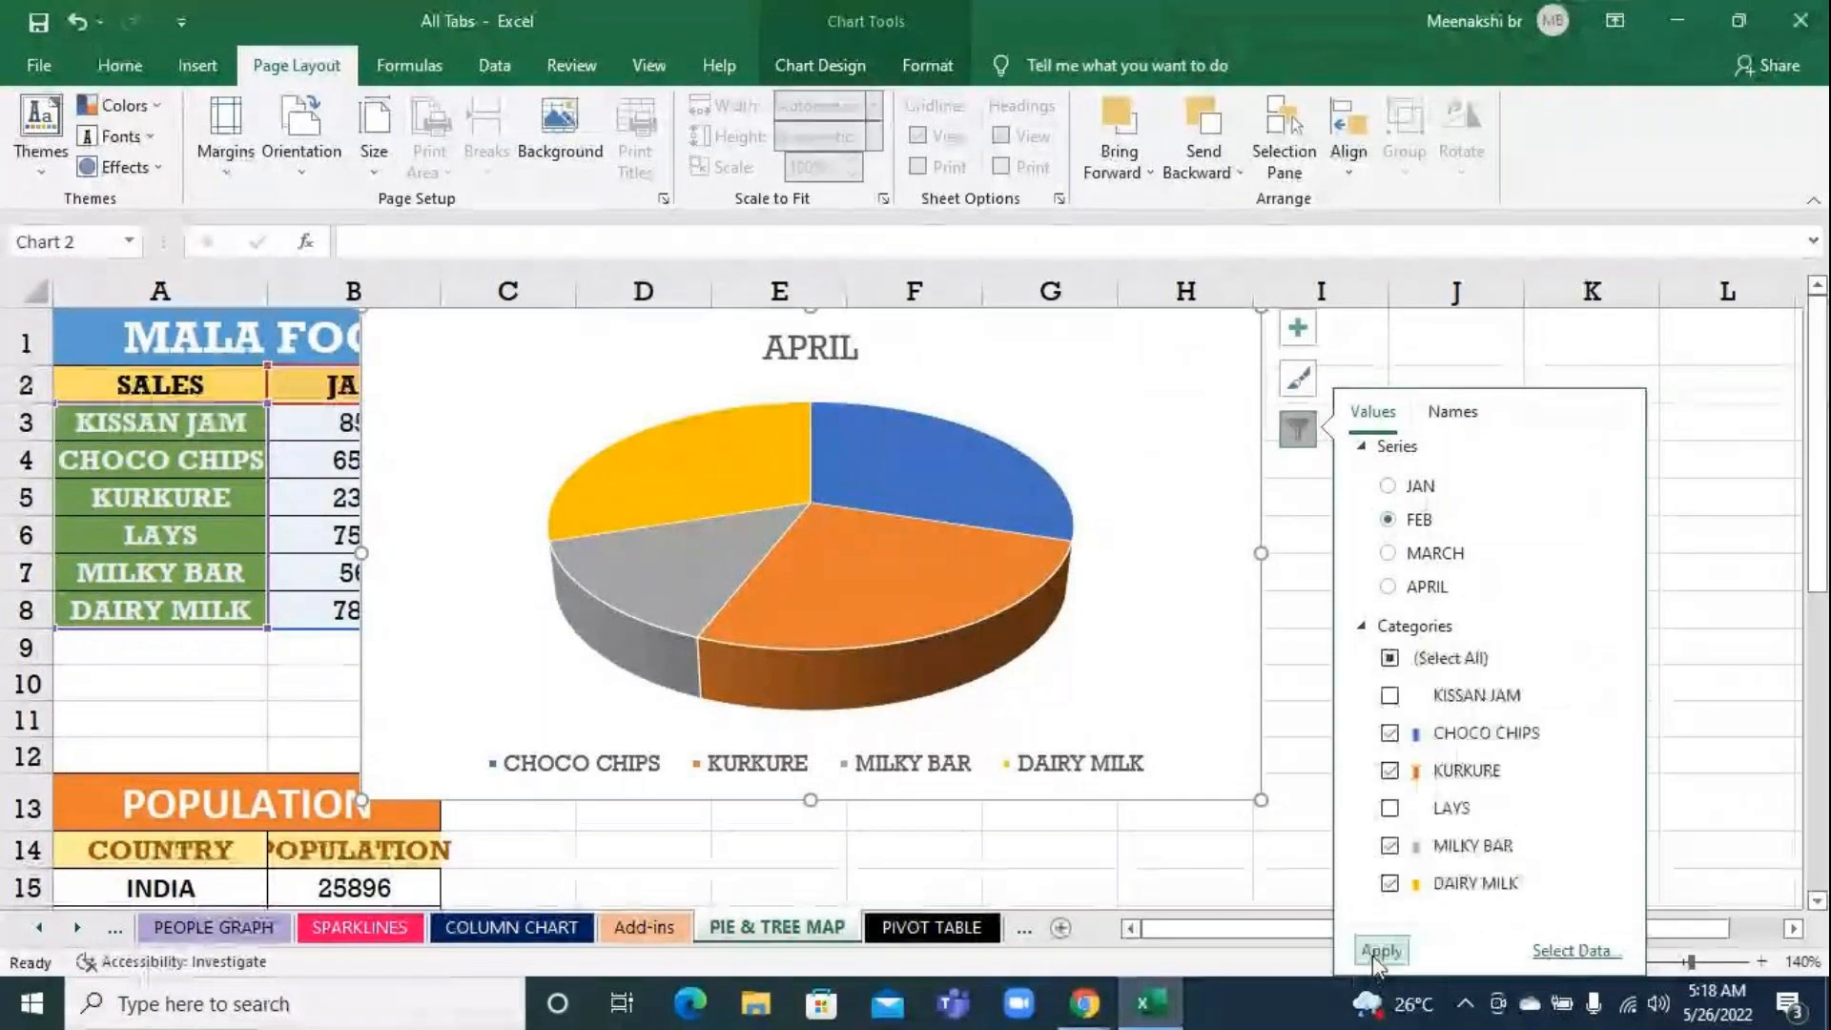
{"action": "left_click", "coordinate": [1726, 665]}
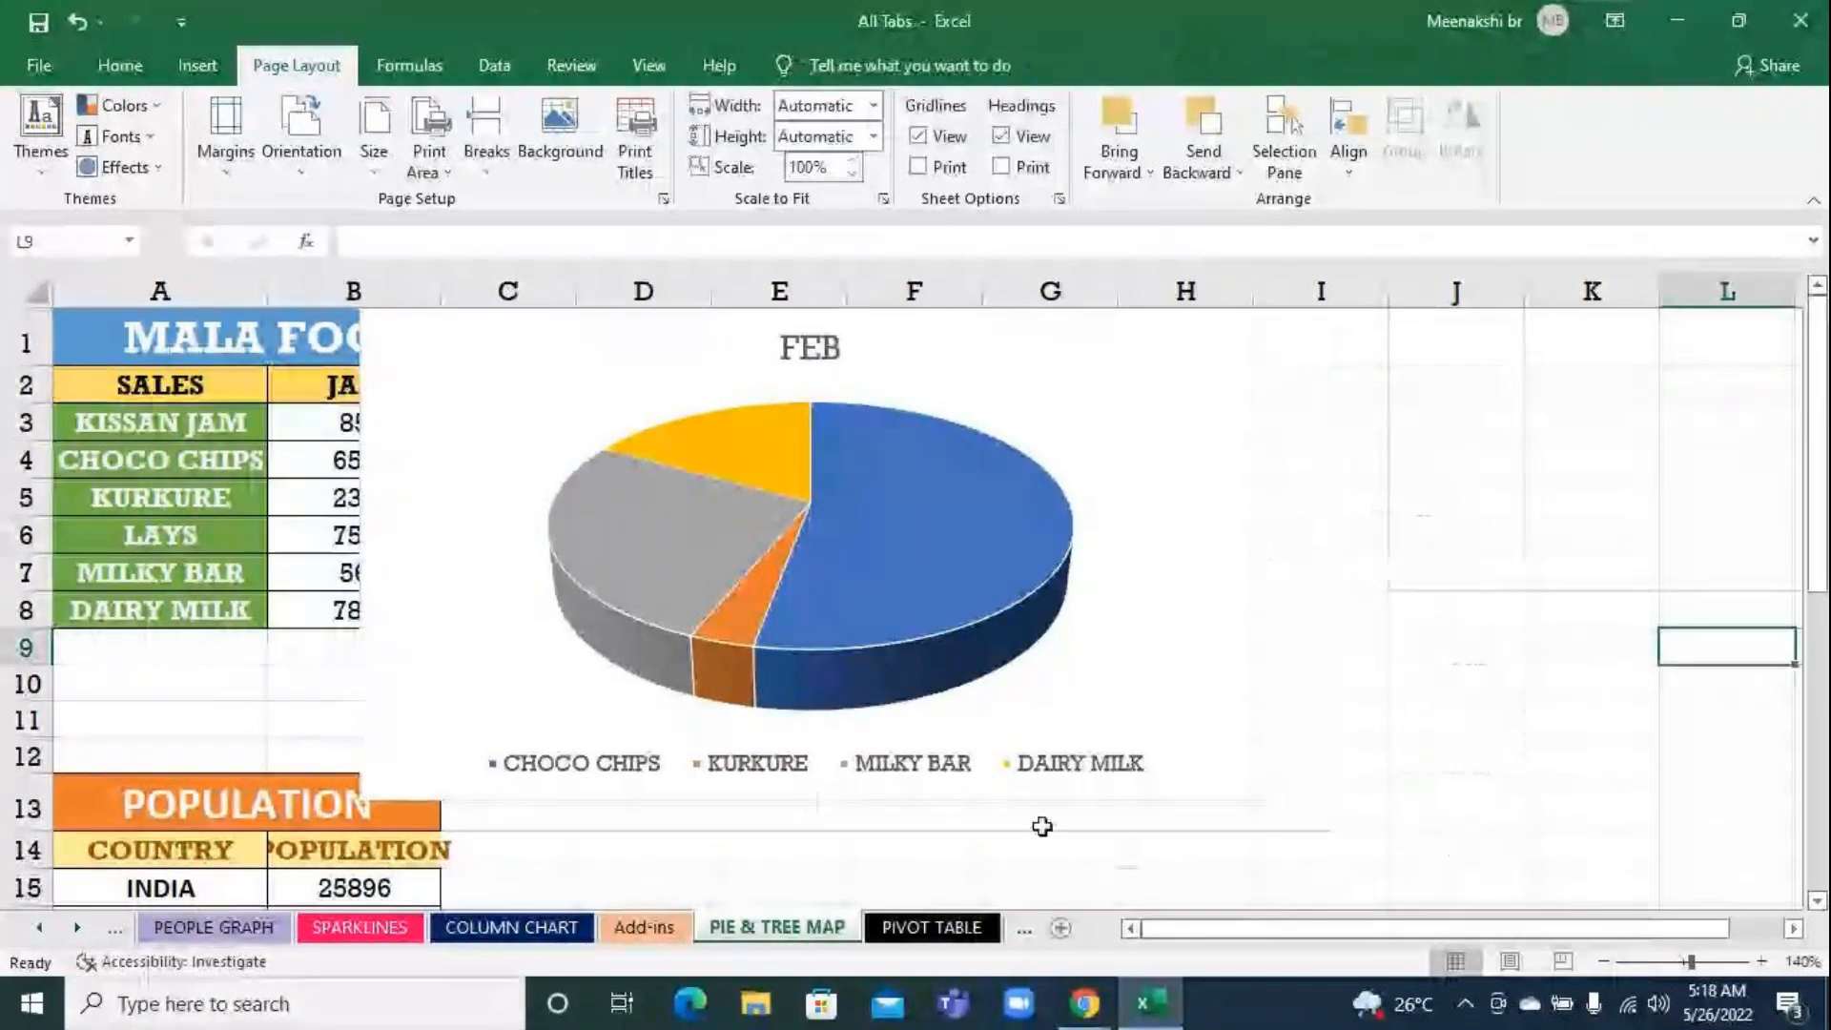
Include the KISSAN JAM and LAYS categories in the pie chart again
{"action": "left_click", "coordinate": [1153, 472]}
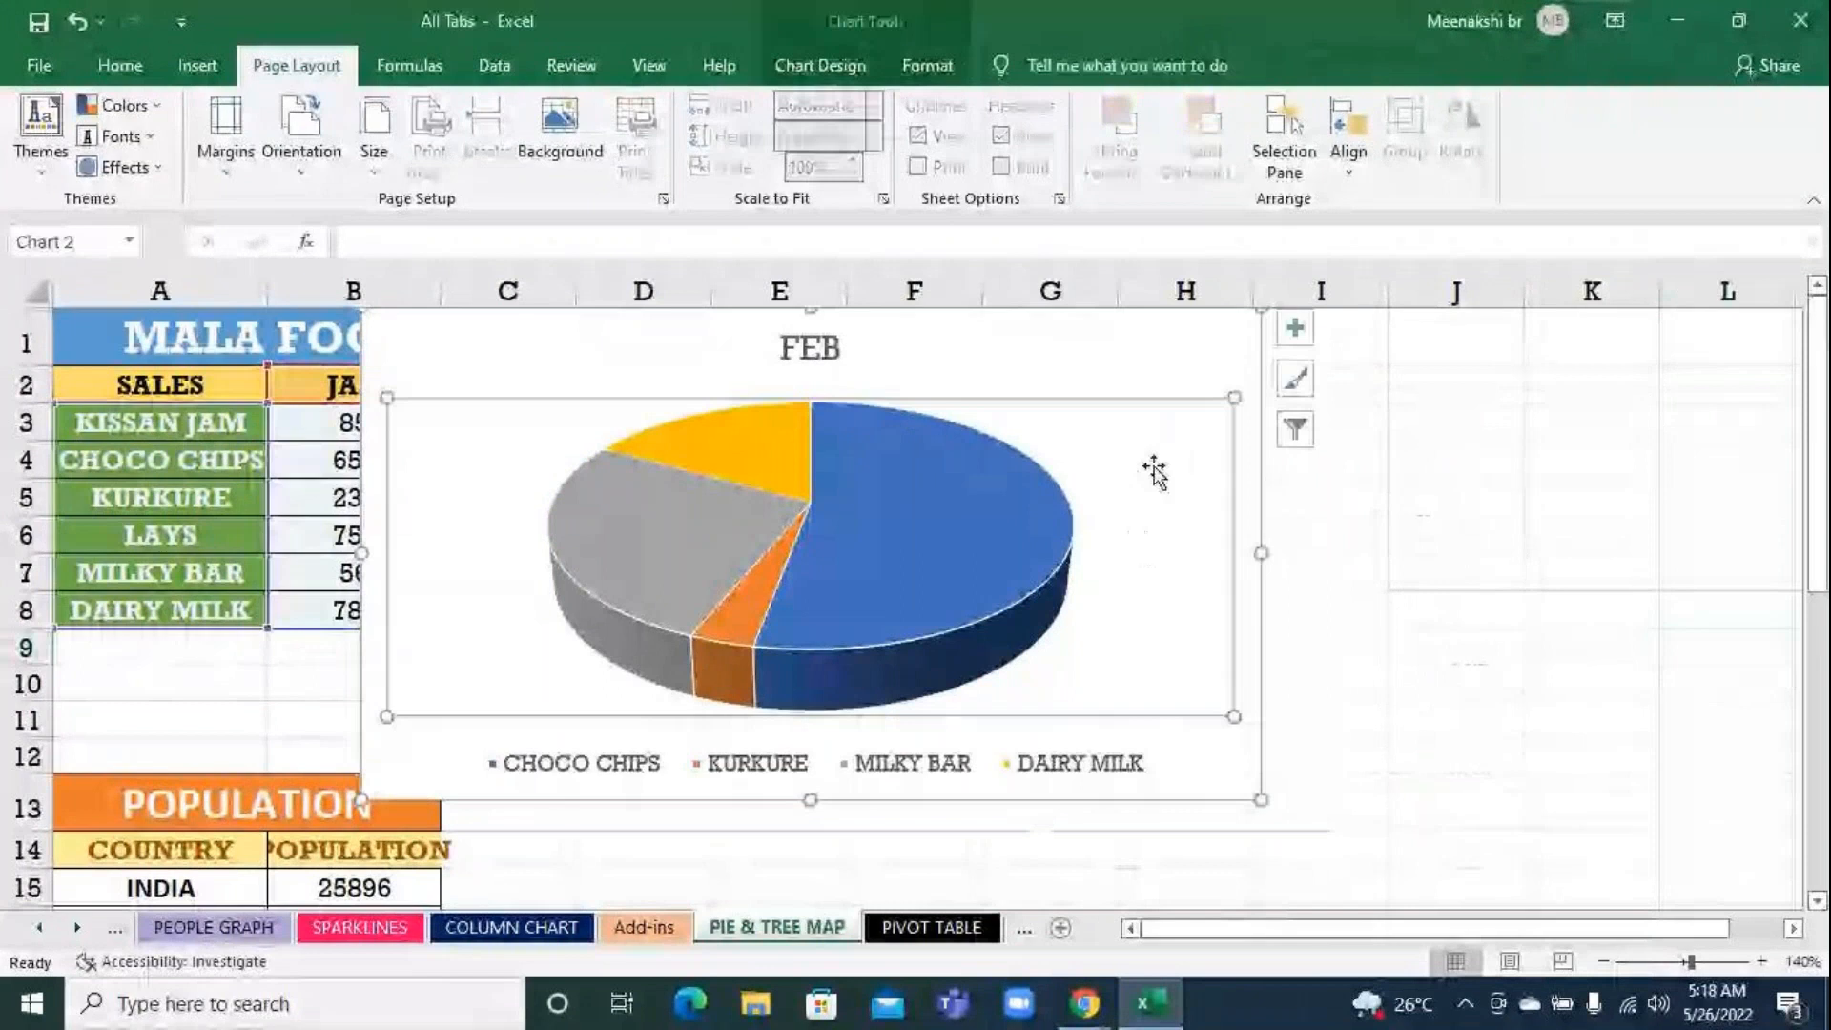
{"action": "left_click", "coordinate": [1310, 435]}
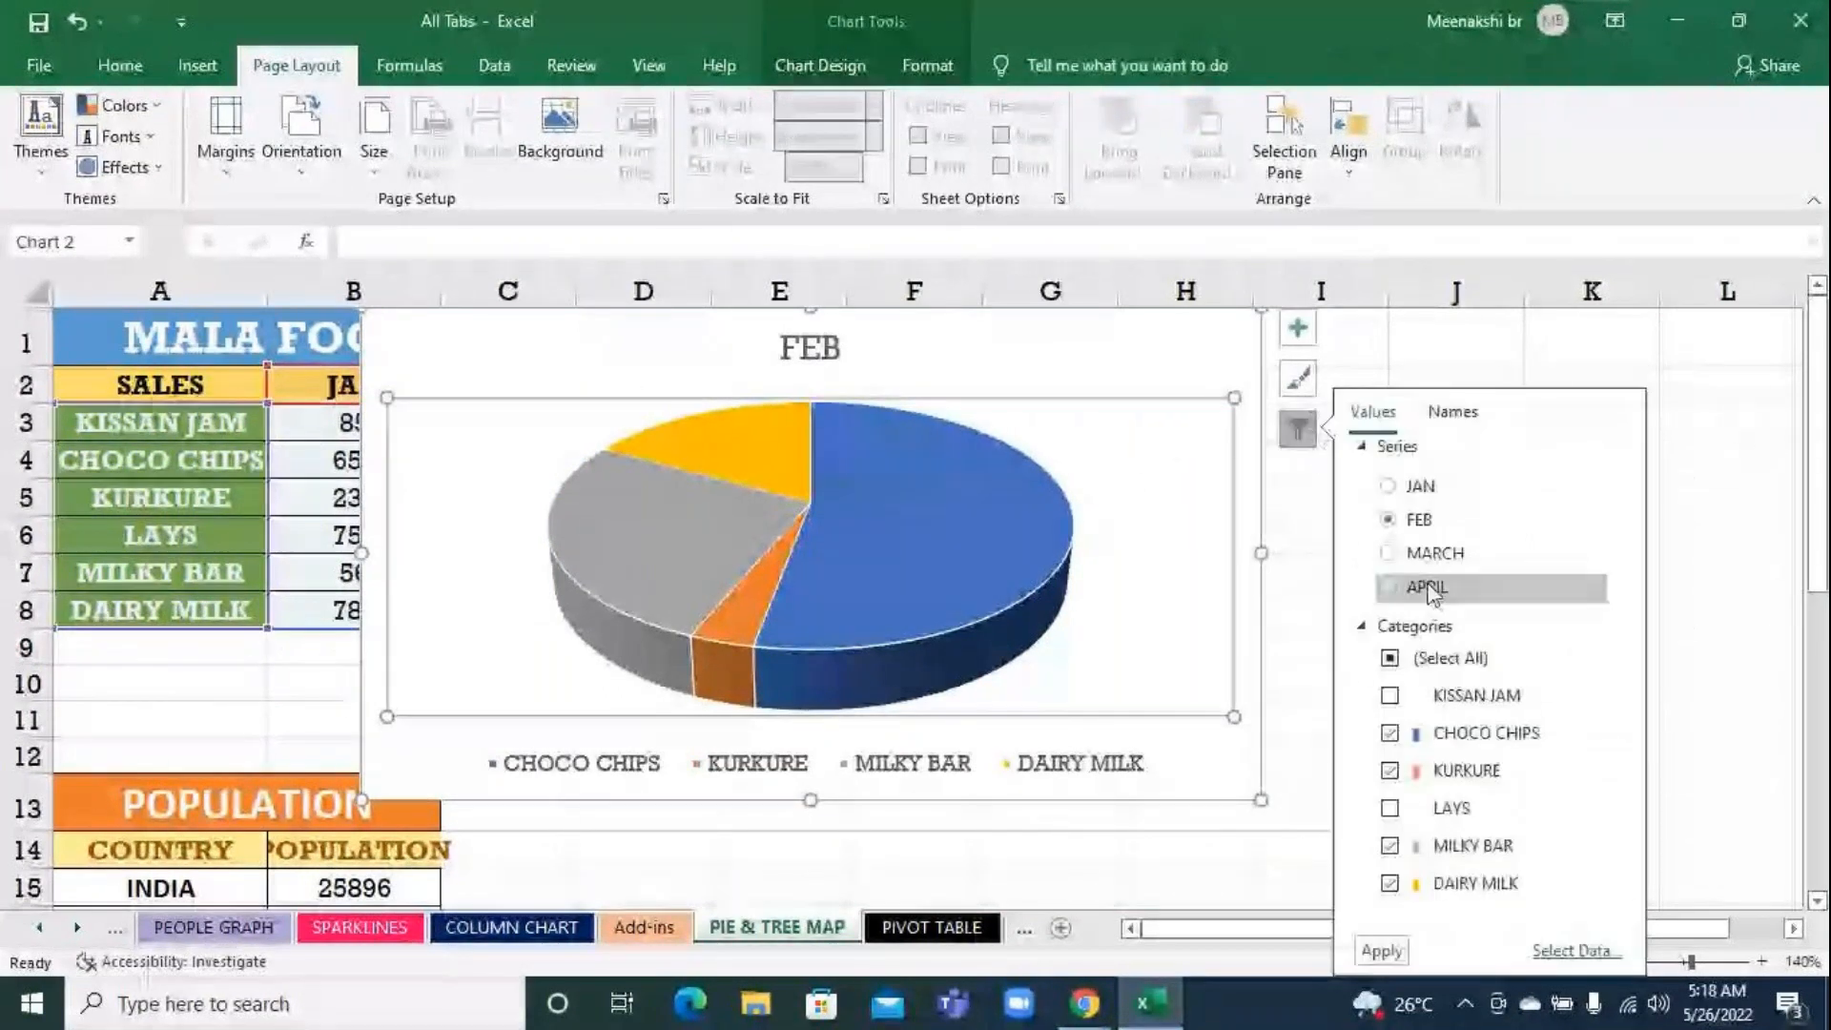
{"action": "left_click", "coordinate": [1390, 696]}
{"action": "left_click", "coordinate": [1390, 808]}
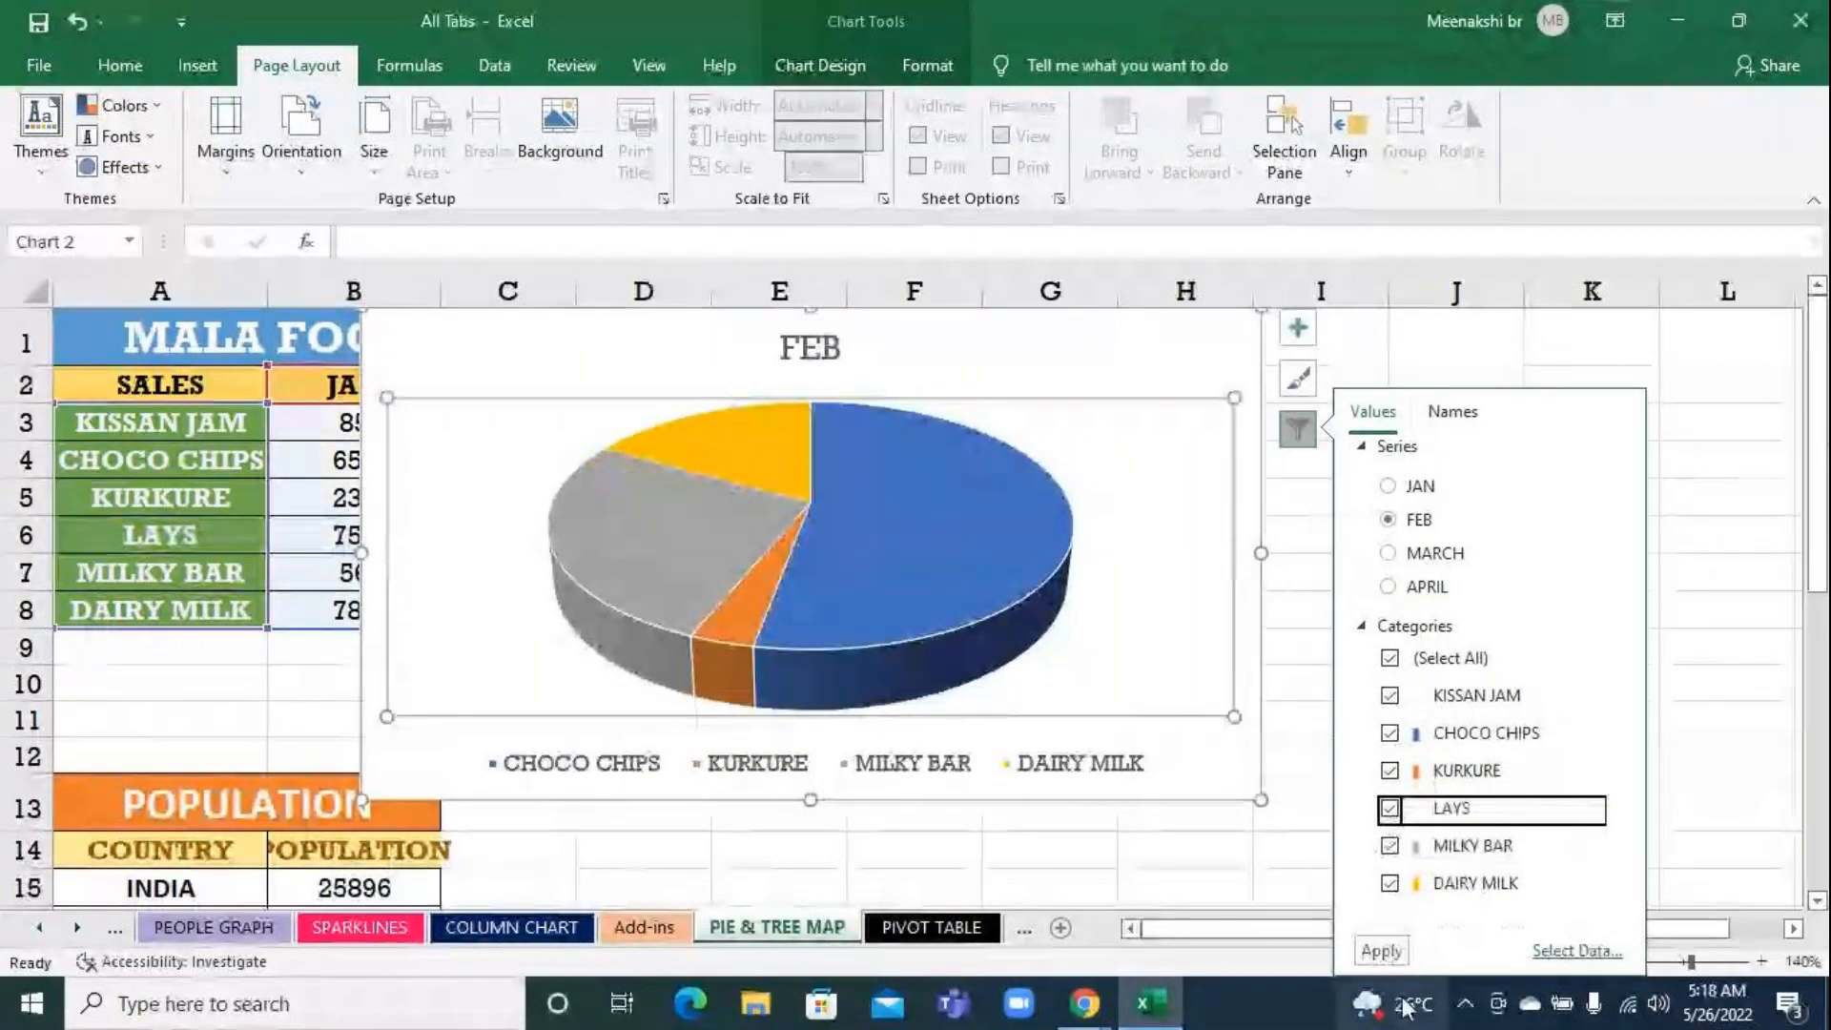
{"action": "left_click", "coordinate": [1379, 952]}
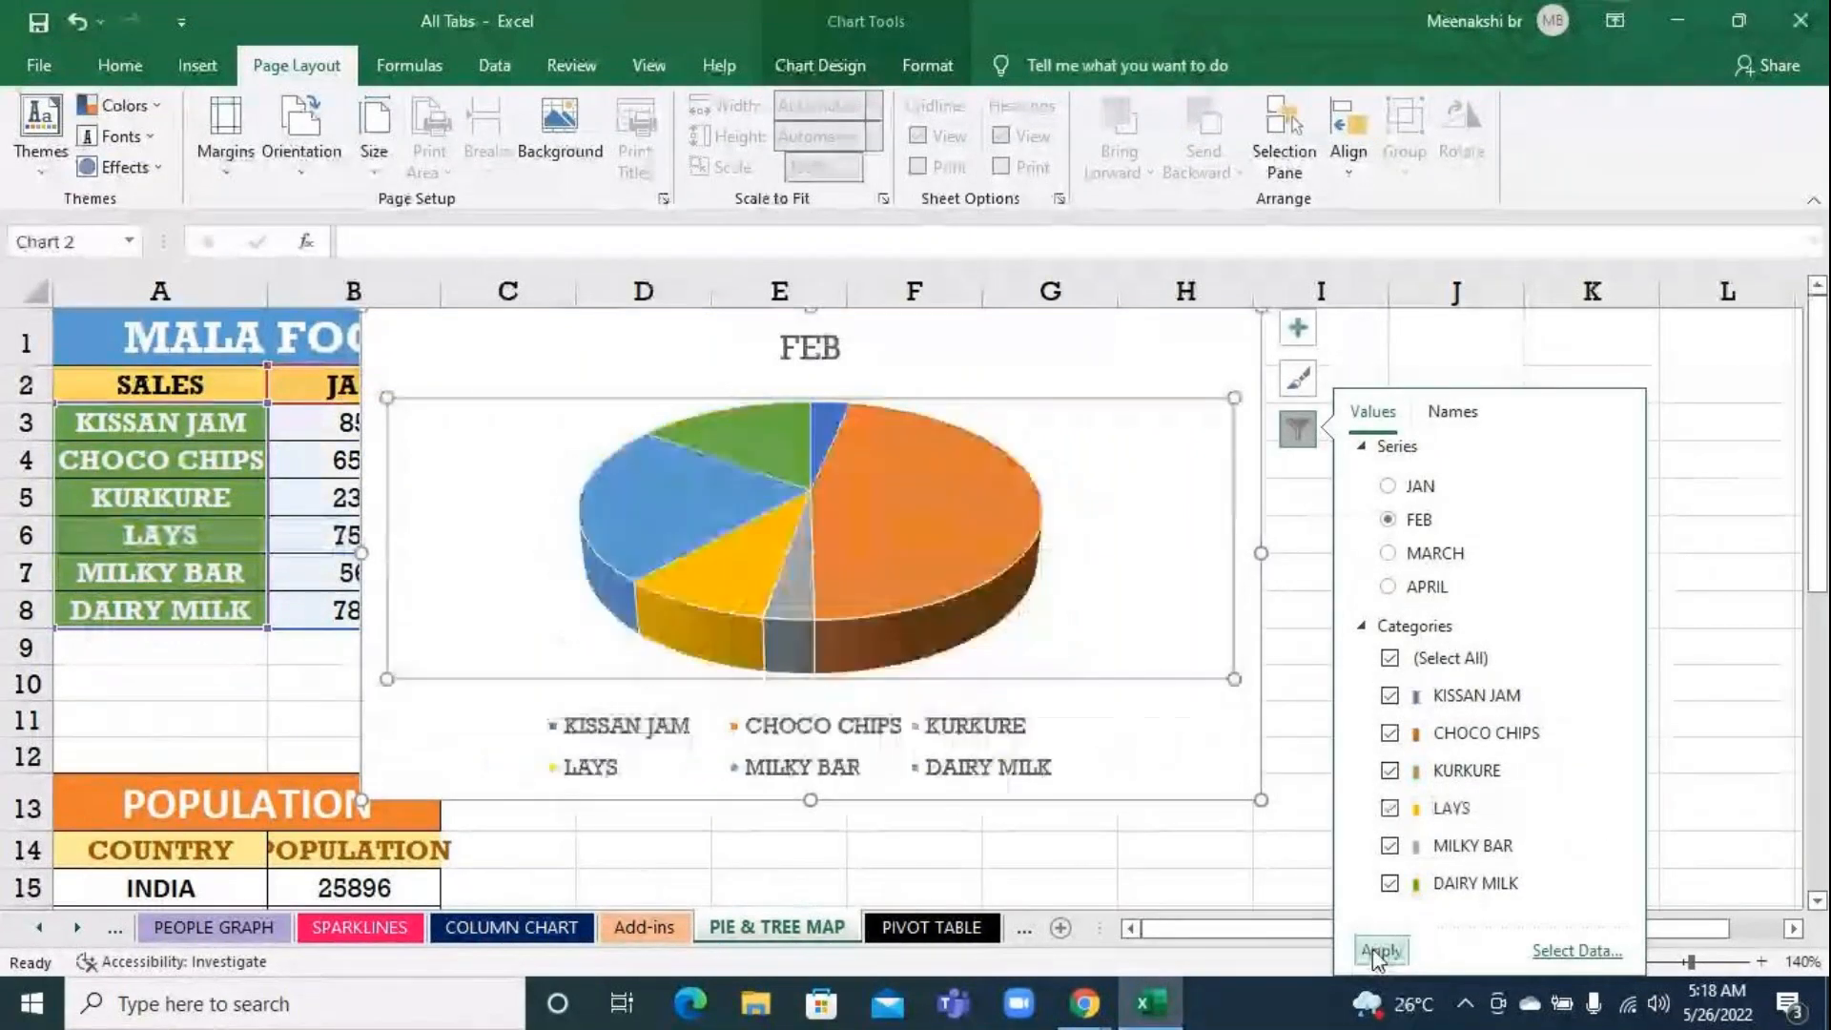
{"action": "left_click", "coordinate": [1688, 670]}
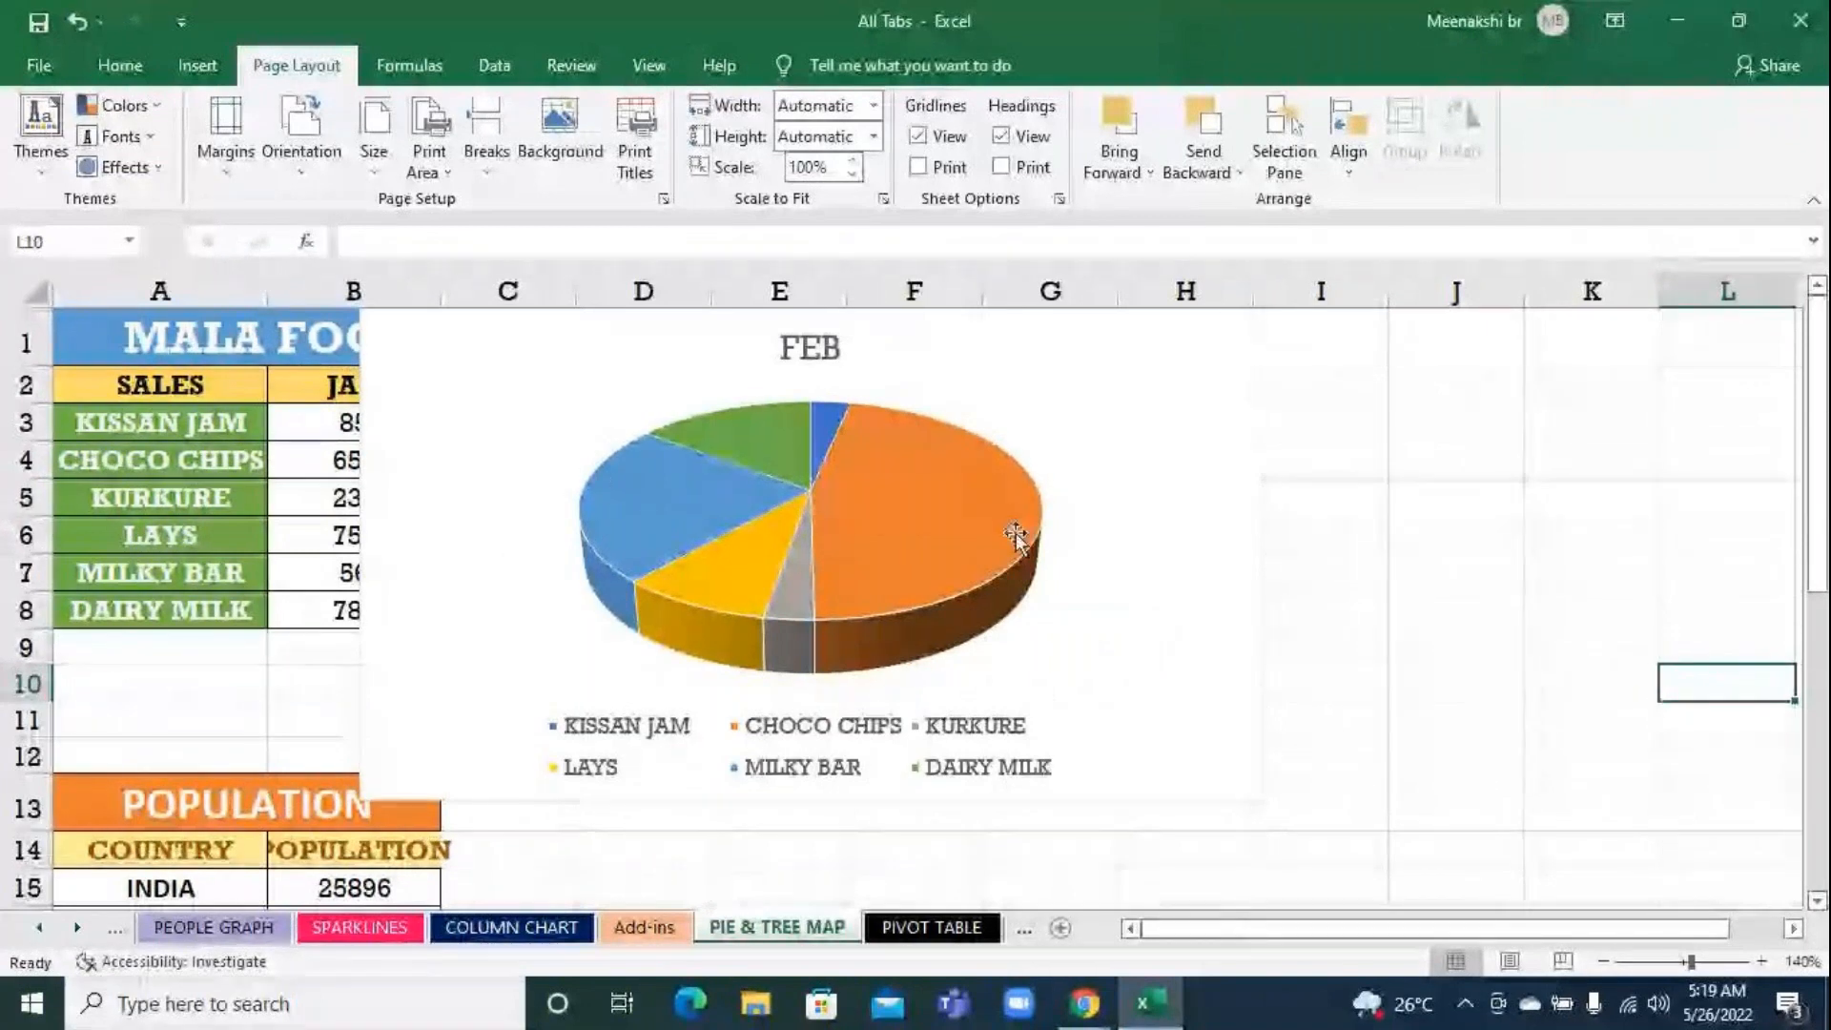
Move the population treemap chart to just below the pie chart, beside the country names
{"action": "scroll", "coordinate": [1321, 629], "scroll_direction": "down", "scroll_amount": 1}
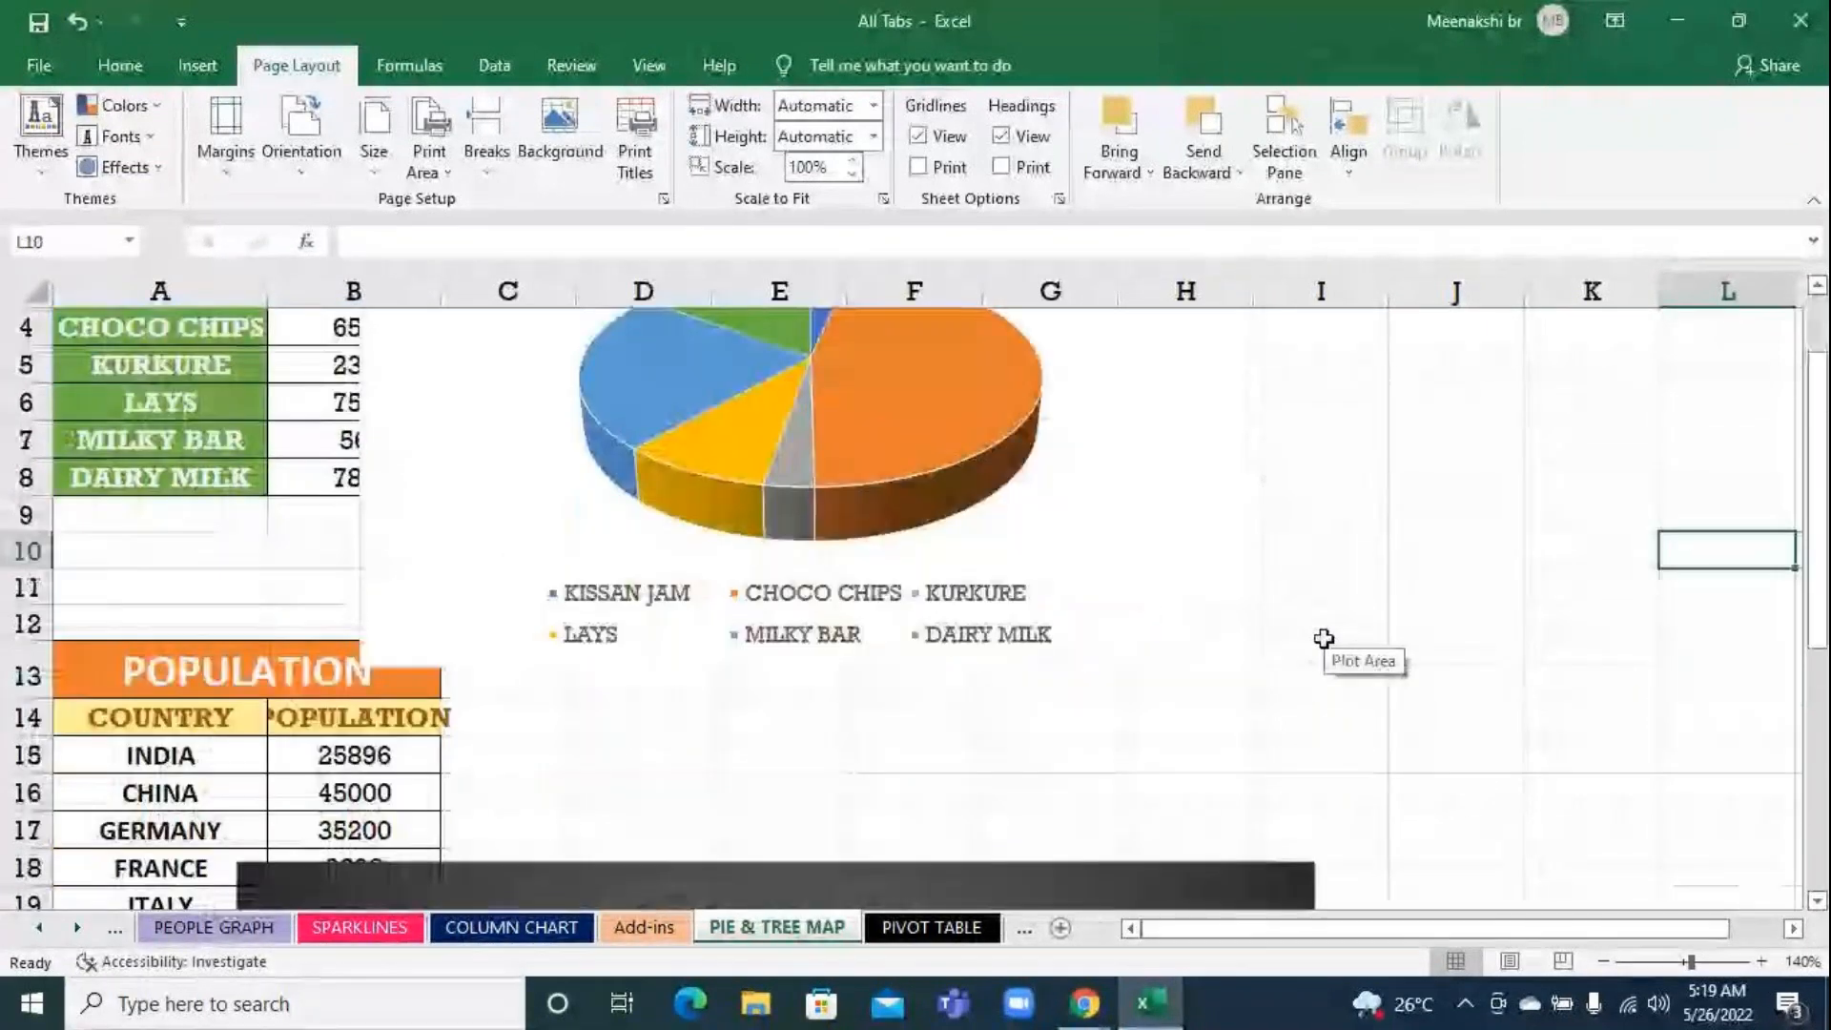
{"action": "scroll", "coordinate": [1322, 651], "scroll_direction": "down", "scroll_amount": 1}
{"action": "scroll", "coordinate": [1319, 658], "scroll_direction": "down", "scroll_amount": 3}
{"action": "scroll", "coordinate": [1316, 667], "scroll_direction": "up", "scroll_amount": 1}
{"action": "left_click_drag", "start_coordinate": [563, 553], "coordinate": [699, 346]}
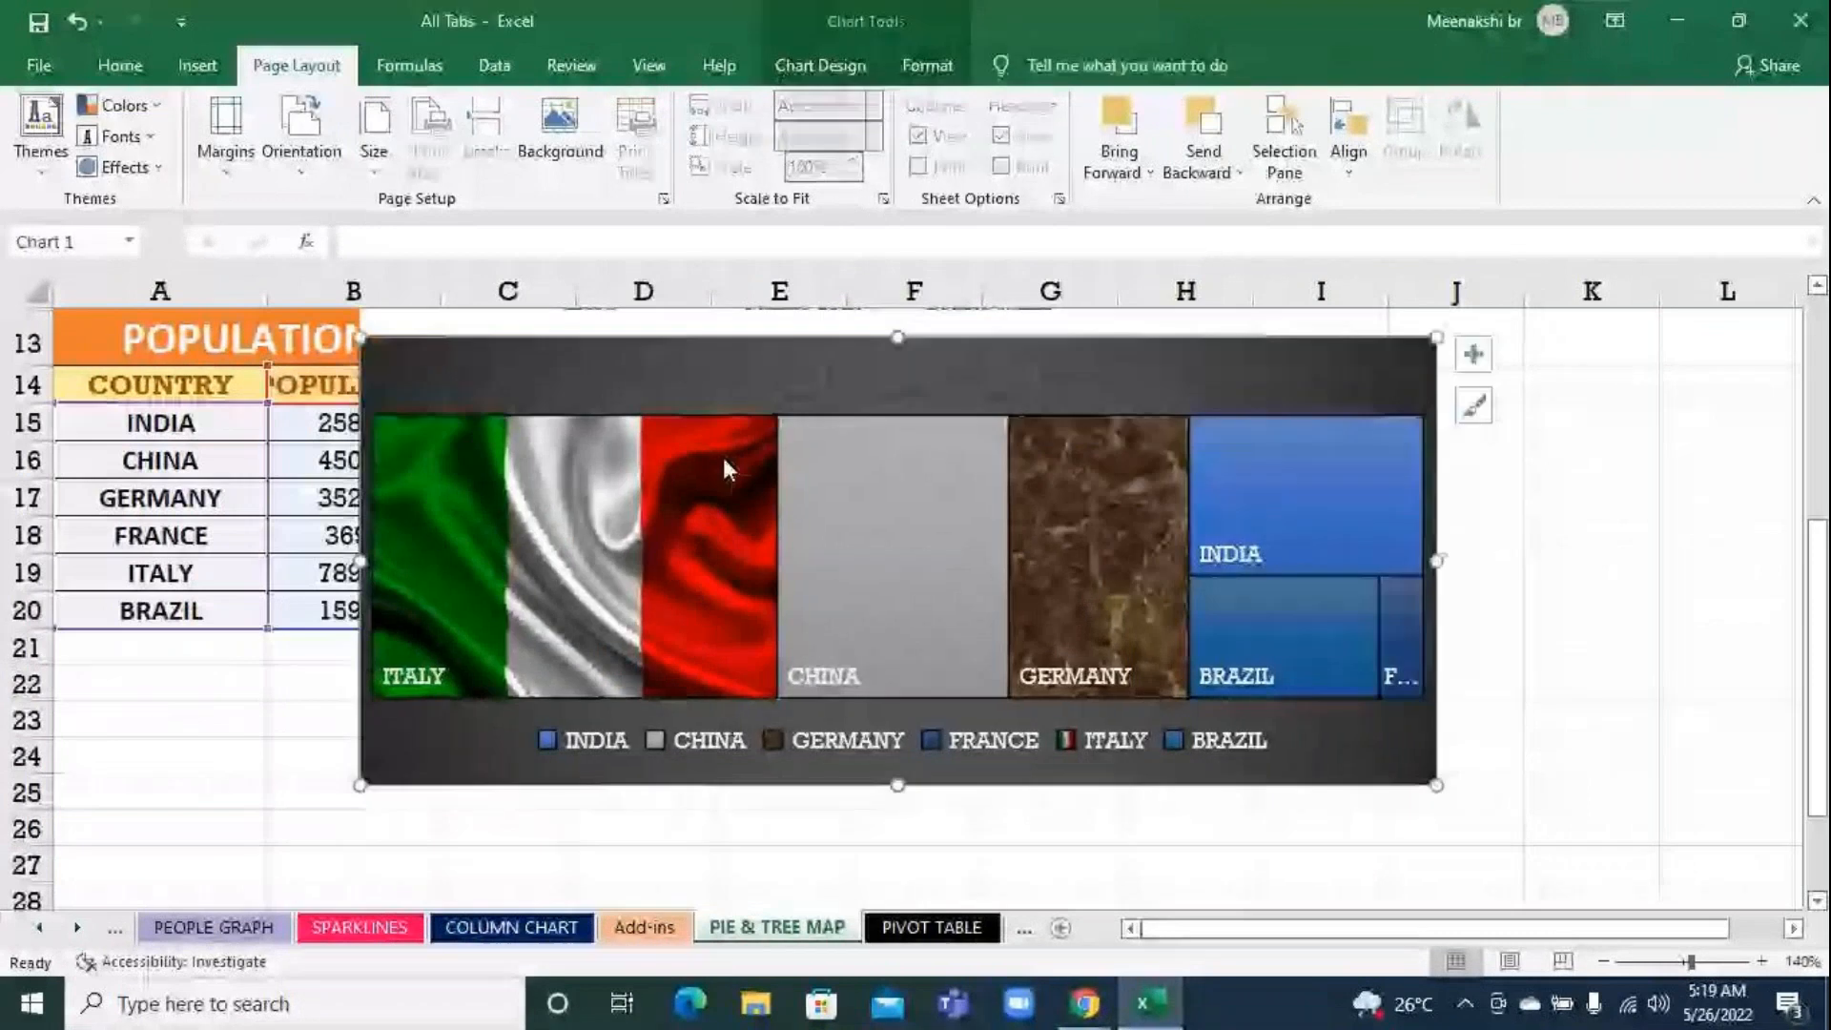
Move the pie chart horizontally away from the MALA FOODS table to uncover the JAN, FEB and MARCH sales columns
{"action": "scroll", "coordinate": [1081, 666], "scroll_direction": "up", "scroll_amount": 4}
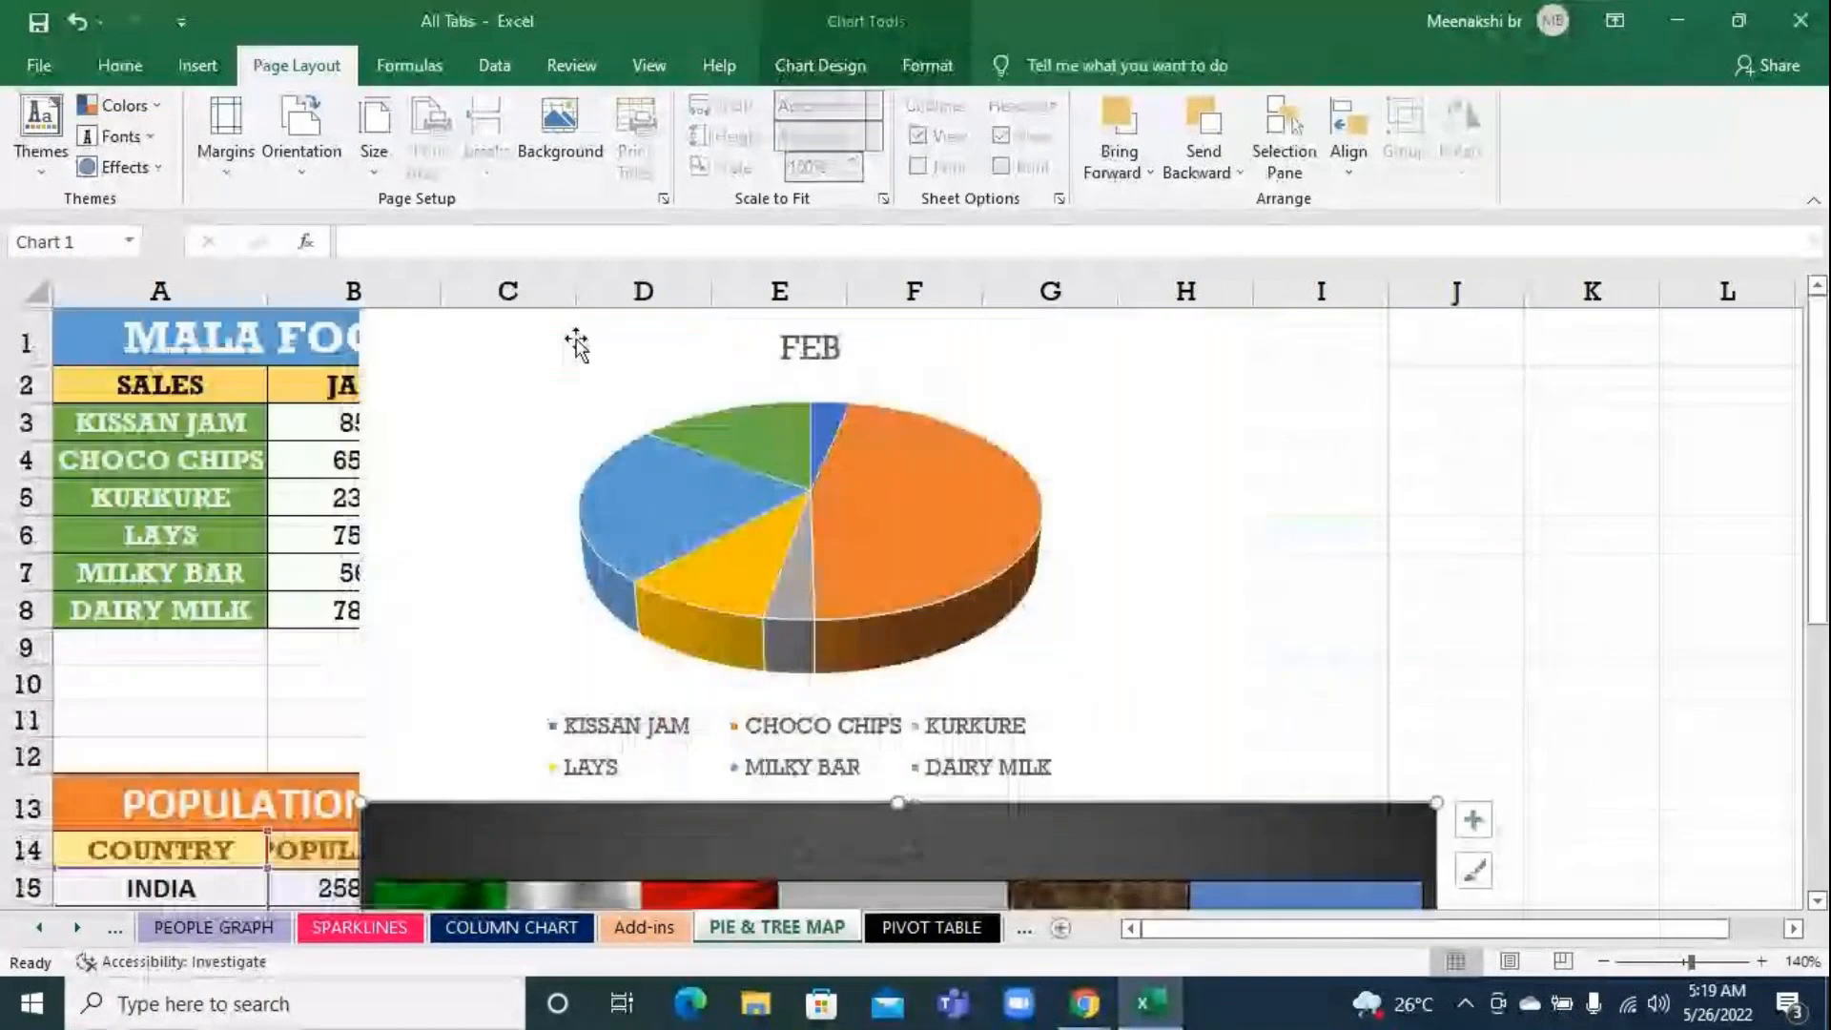
{"action": "scroll", "coordinate": [575, 343], "scroll_direction": "down", "scroll_amount": 1}
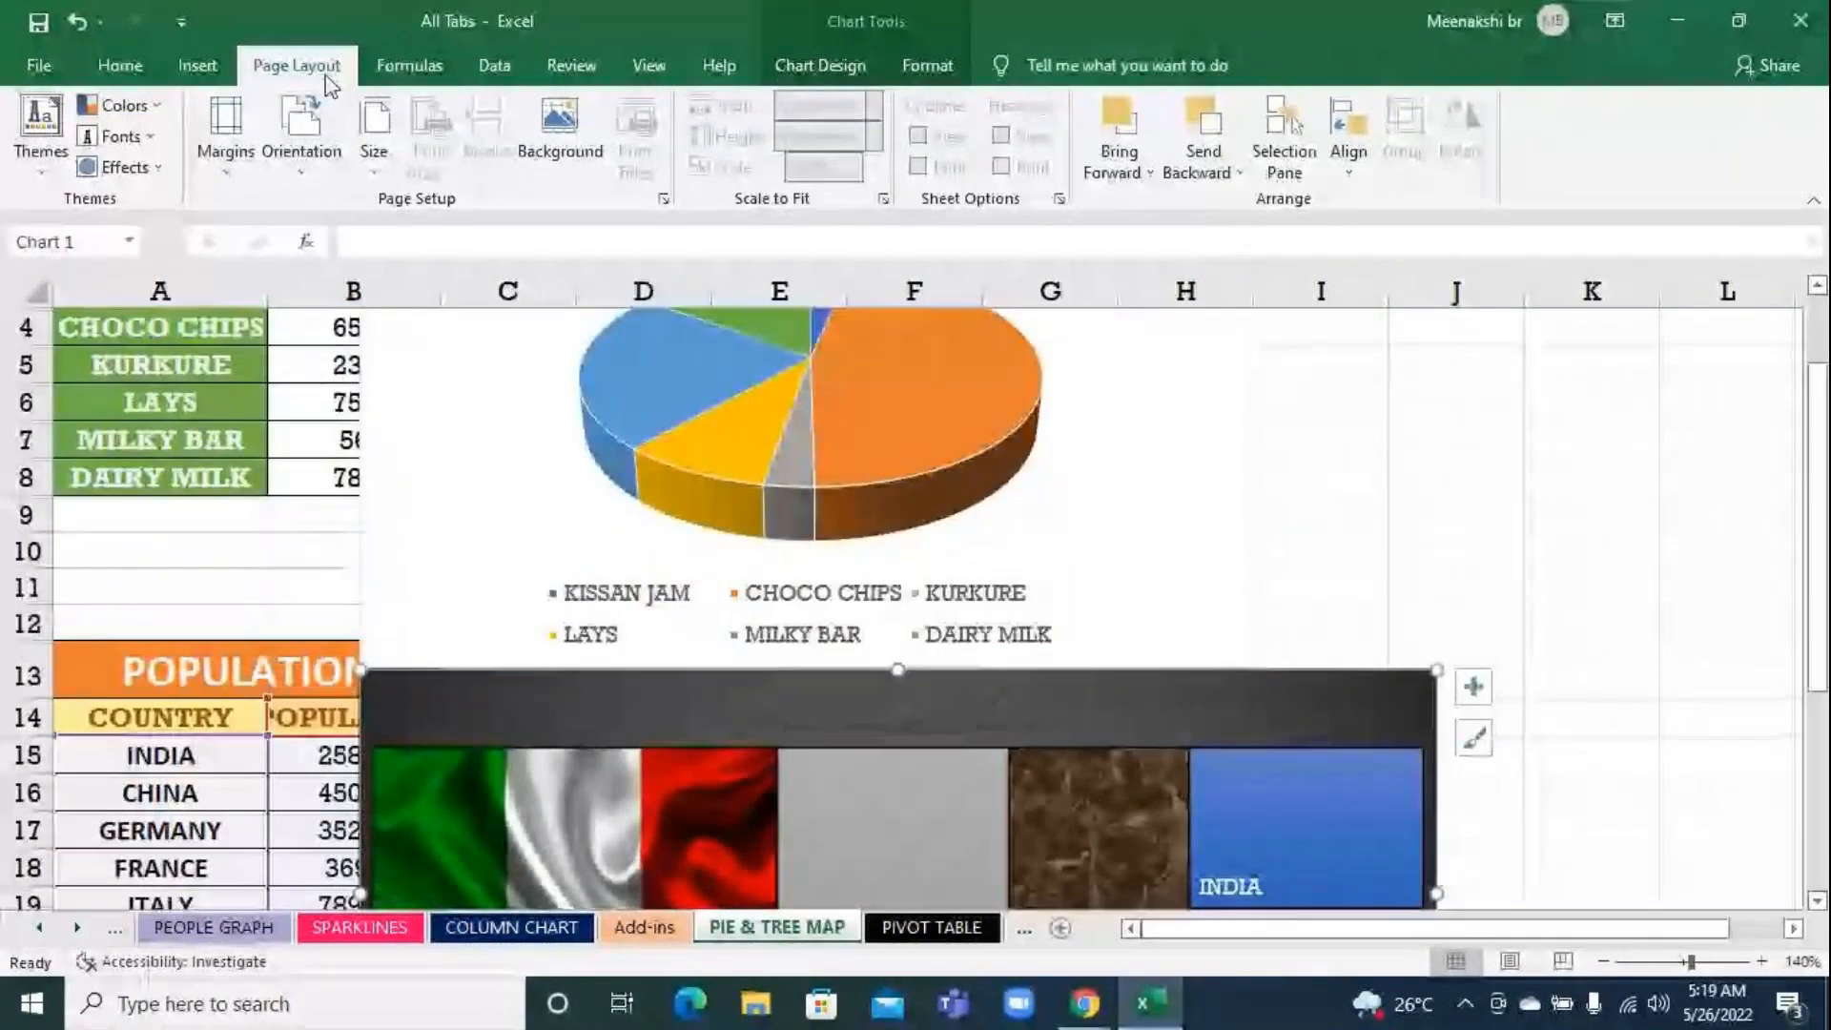
{"action": "left_click", "coordinate": [222, 78]}
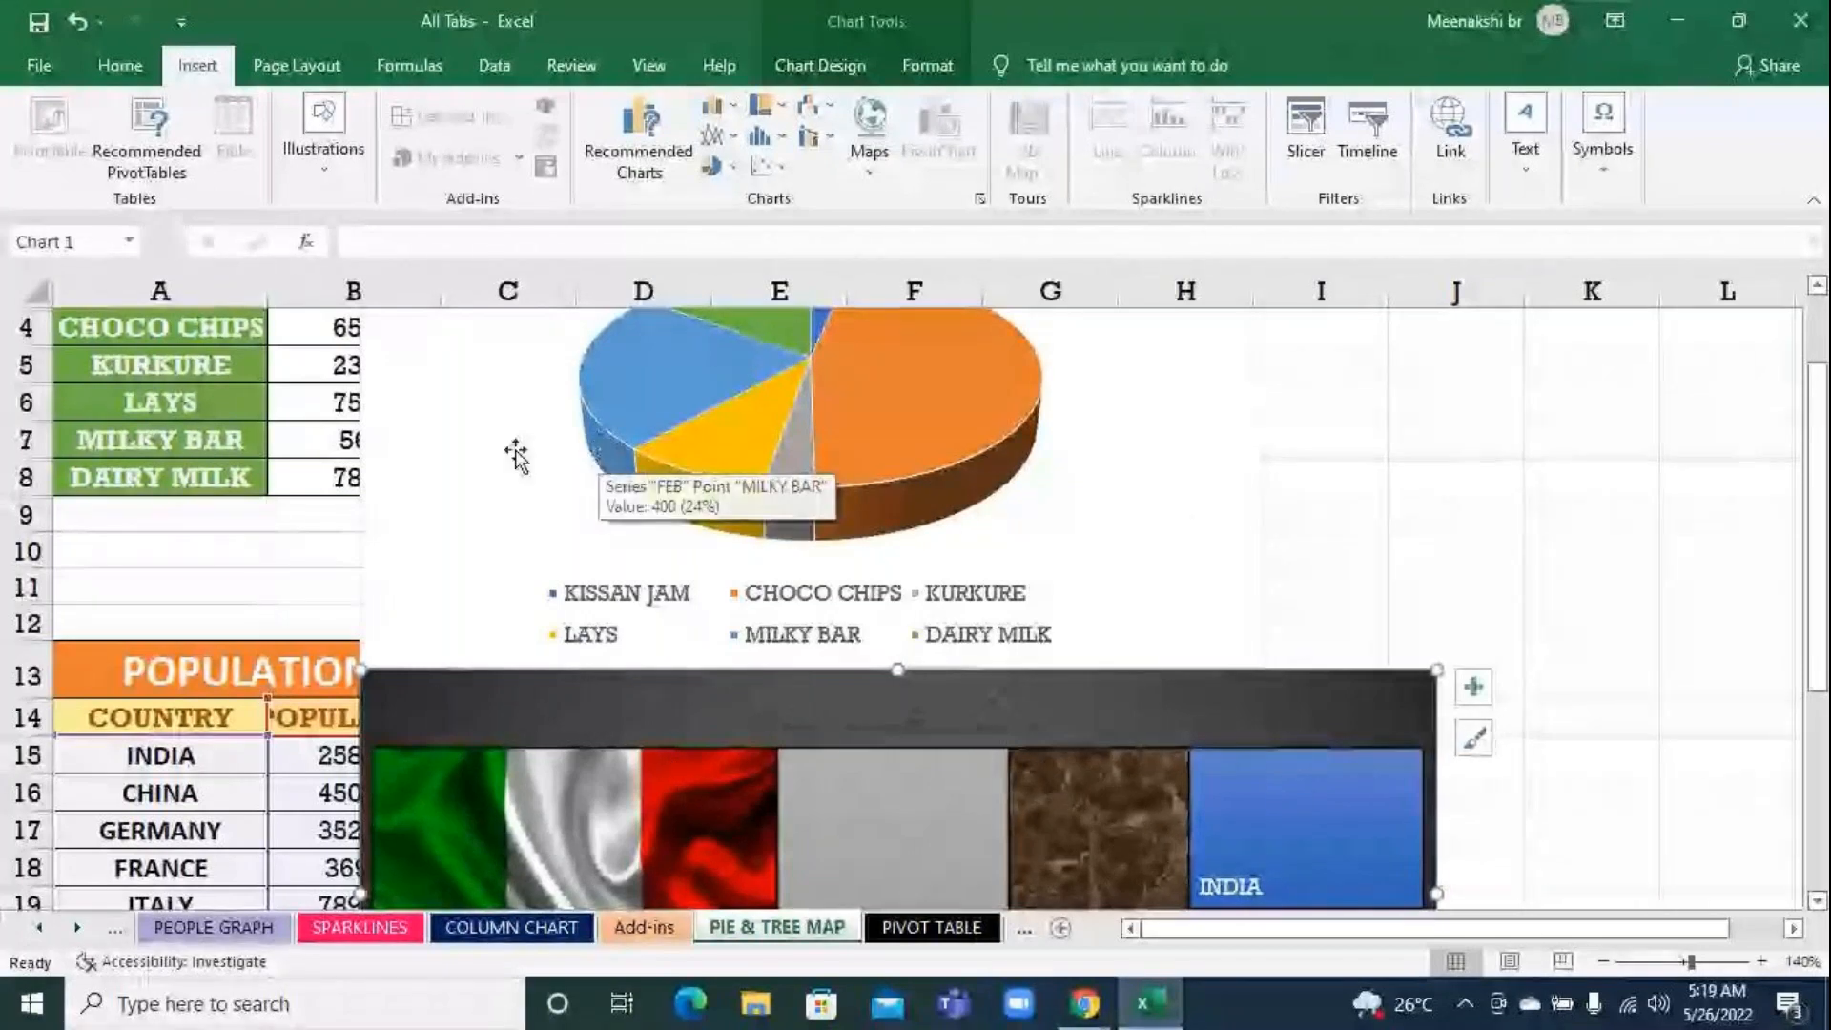
{"action": "scroll", "coordinate": [429, 437], "scroll_direction": "up", "scroll_amount": 1}
{"action": "left_click", "coordinate": [702, 416]}
{"action": "left_click_drag", "start_coordinate": [522, 339], "coordinate": [926, 335]}
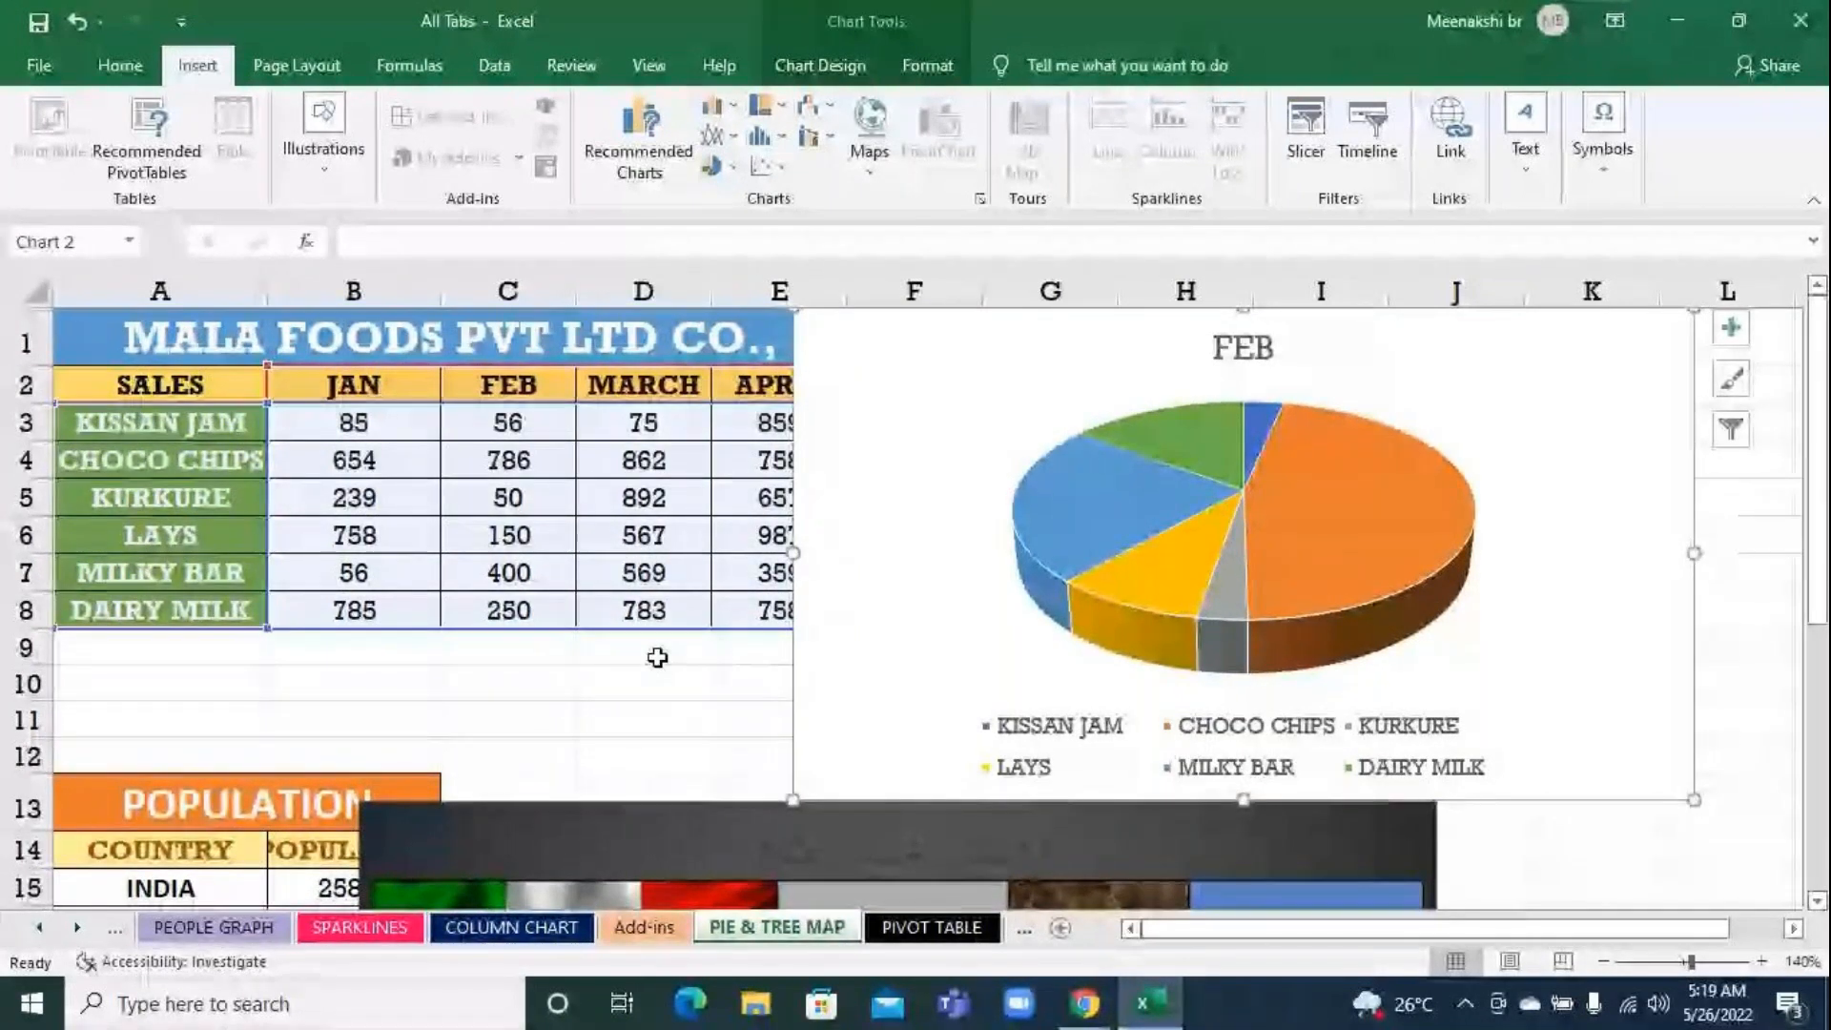
Review the recommended charts and the full list of chart types for the pie chart without changing its type
{"action": "left_click", "coordinate": [648, 175]}
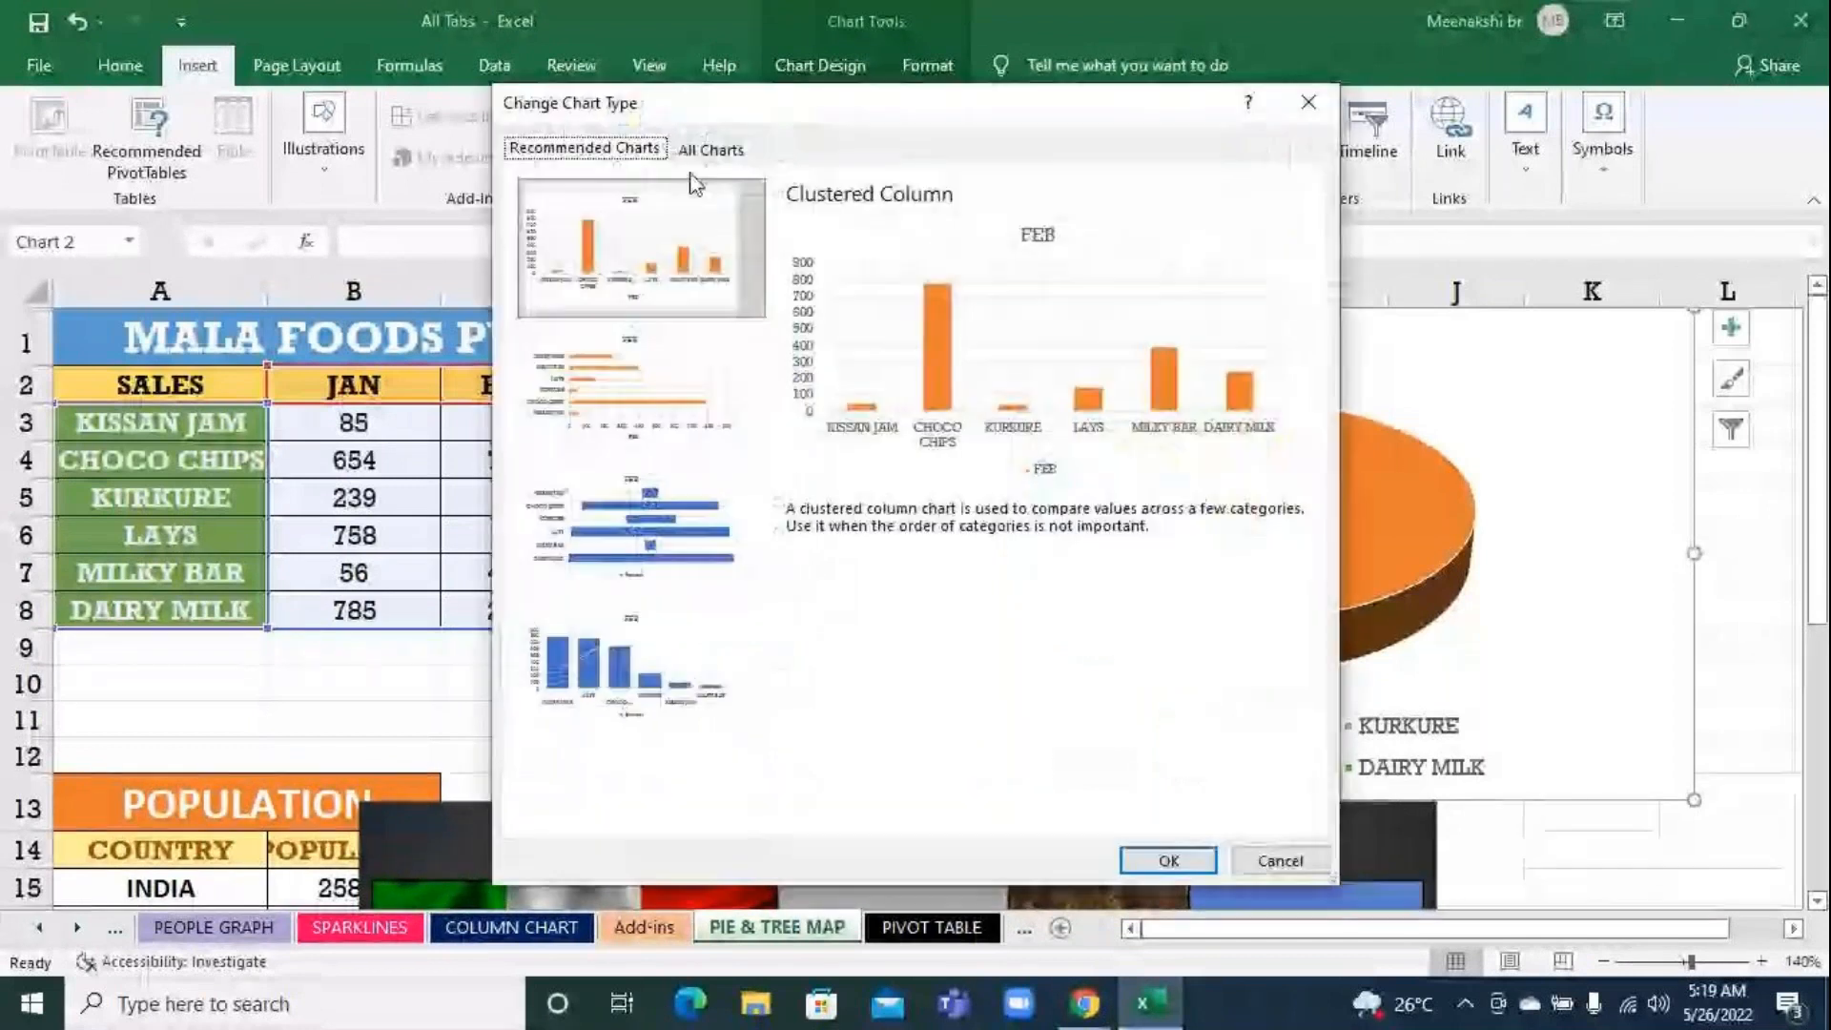
{"action": "left_click", "coordinate": [705, 152]}
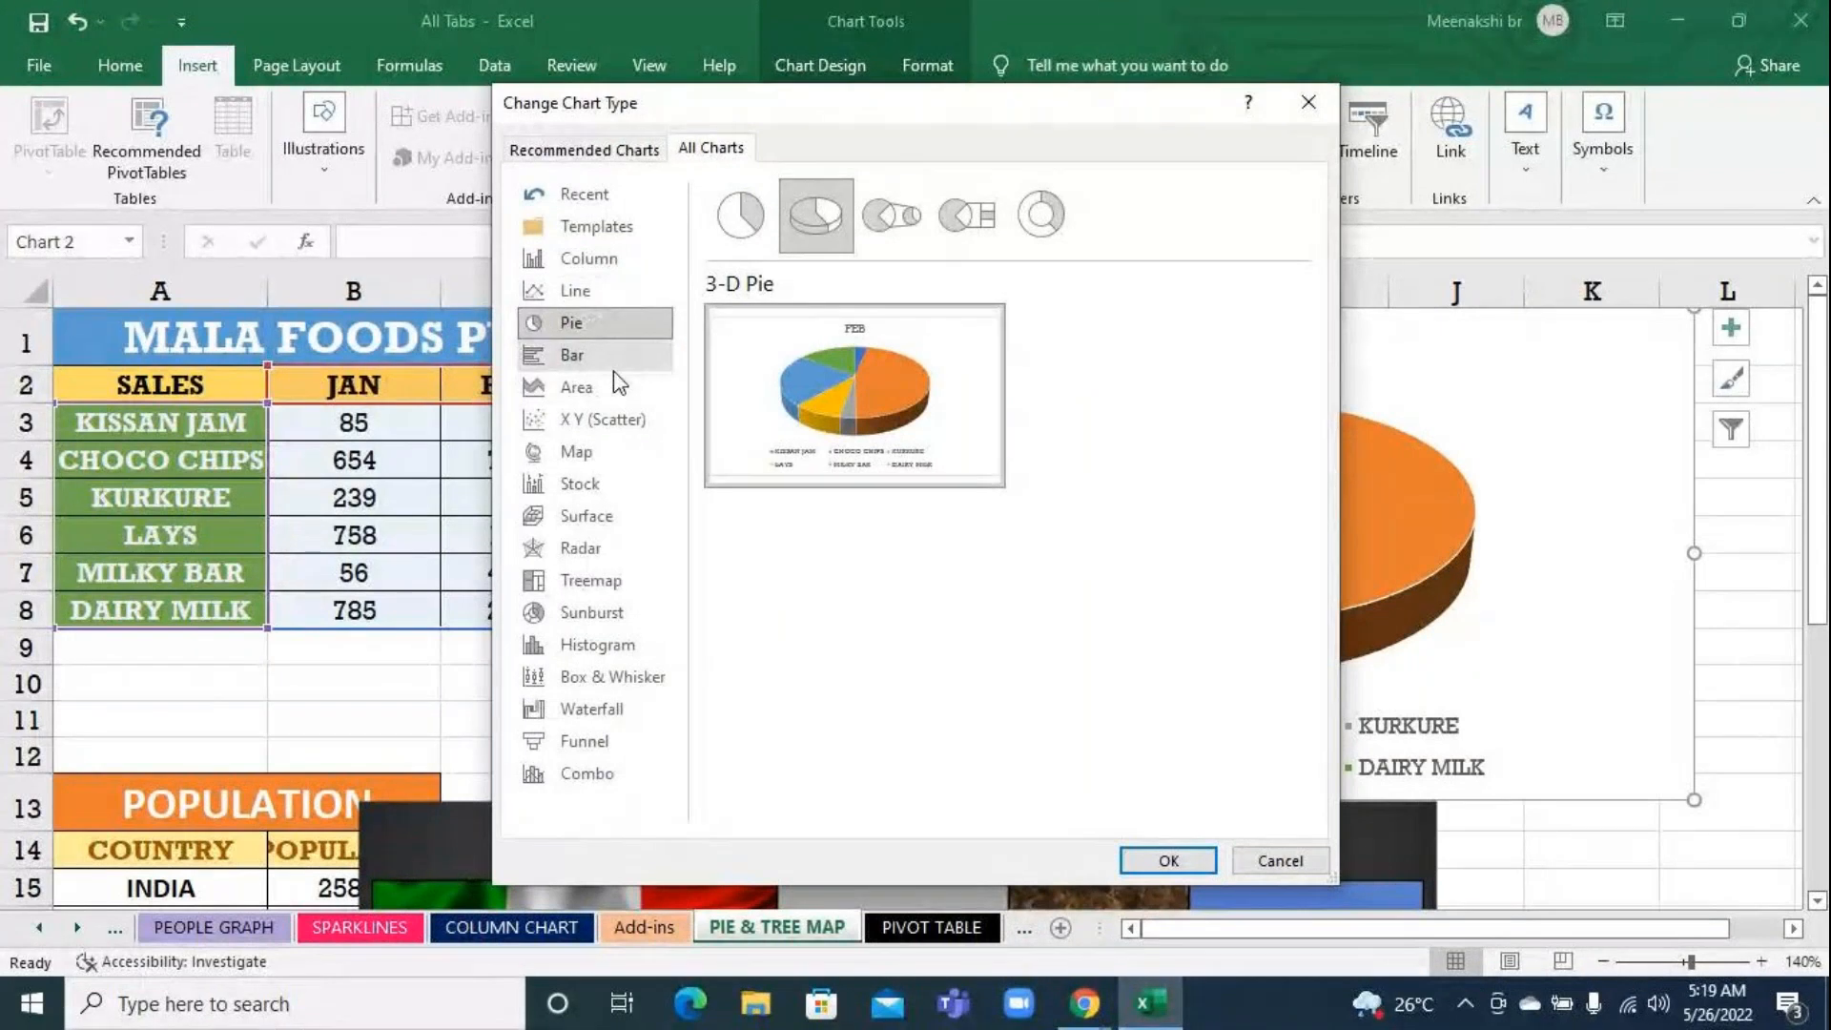
{"action": "left_click", "coordinate": [1279, 860]}
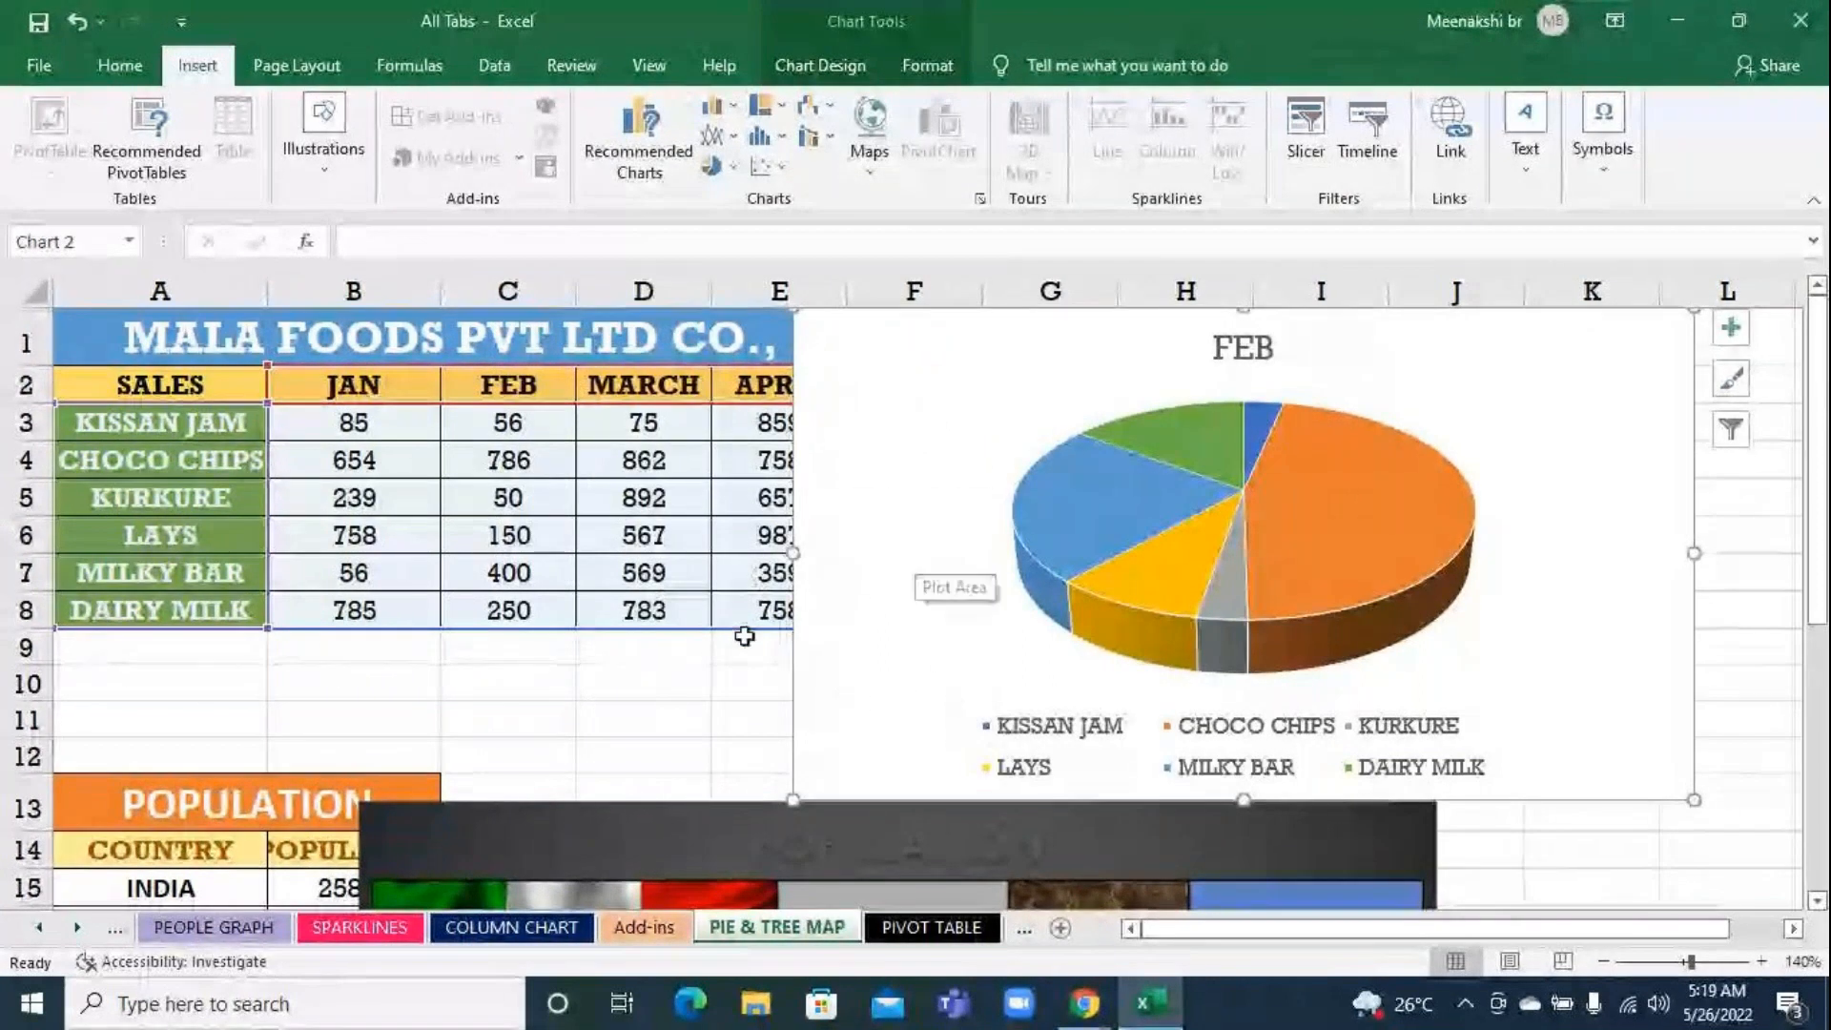
Close the All Tabs workbook and save its changes
{"action": "left_click", "coordinate": [614, 698]}
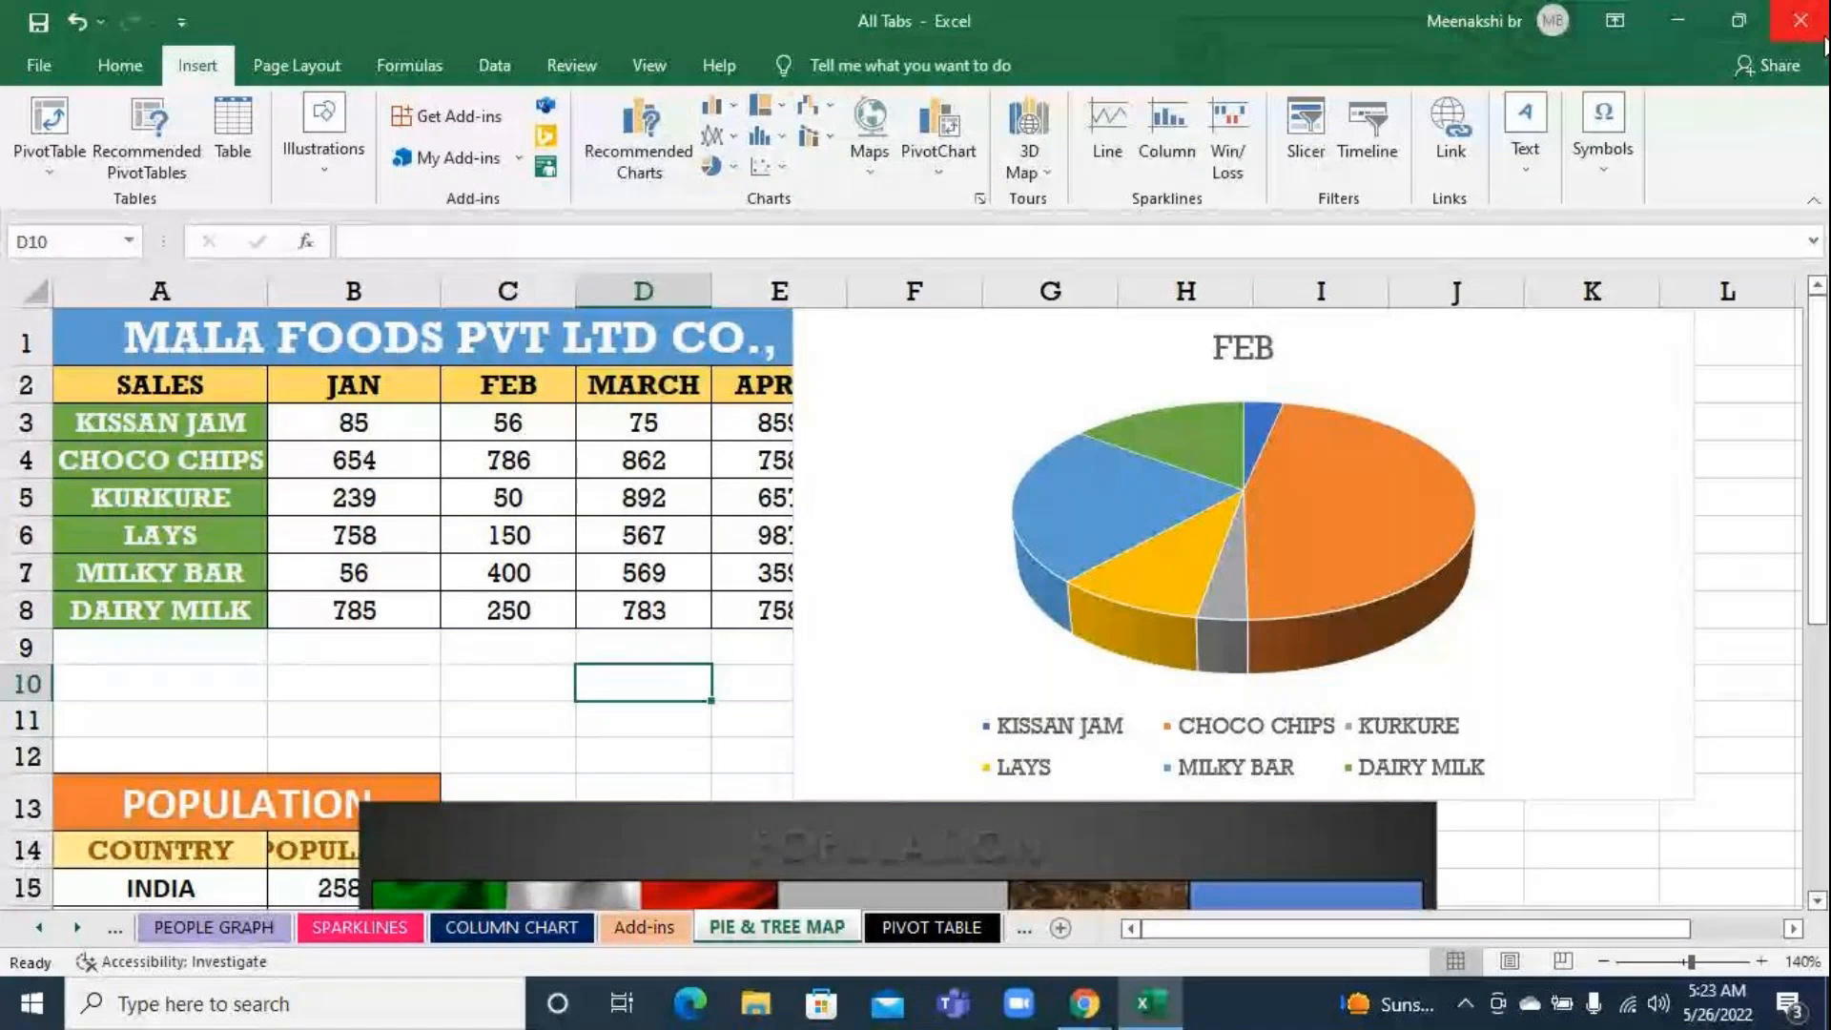
{"action": "left_click", "coordinate": [1801, 20]}
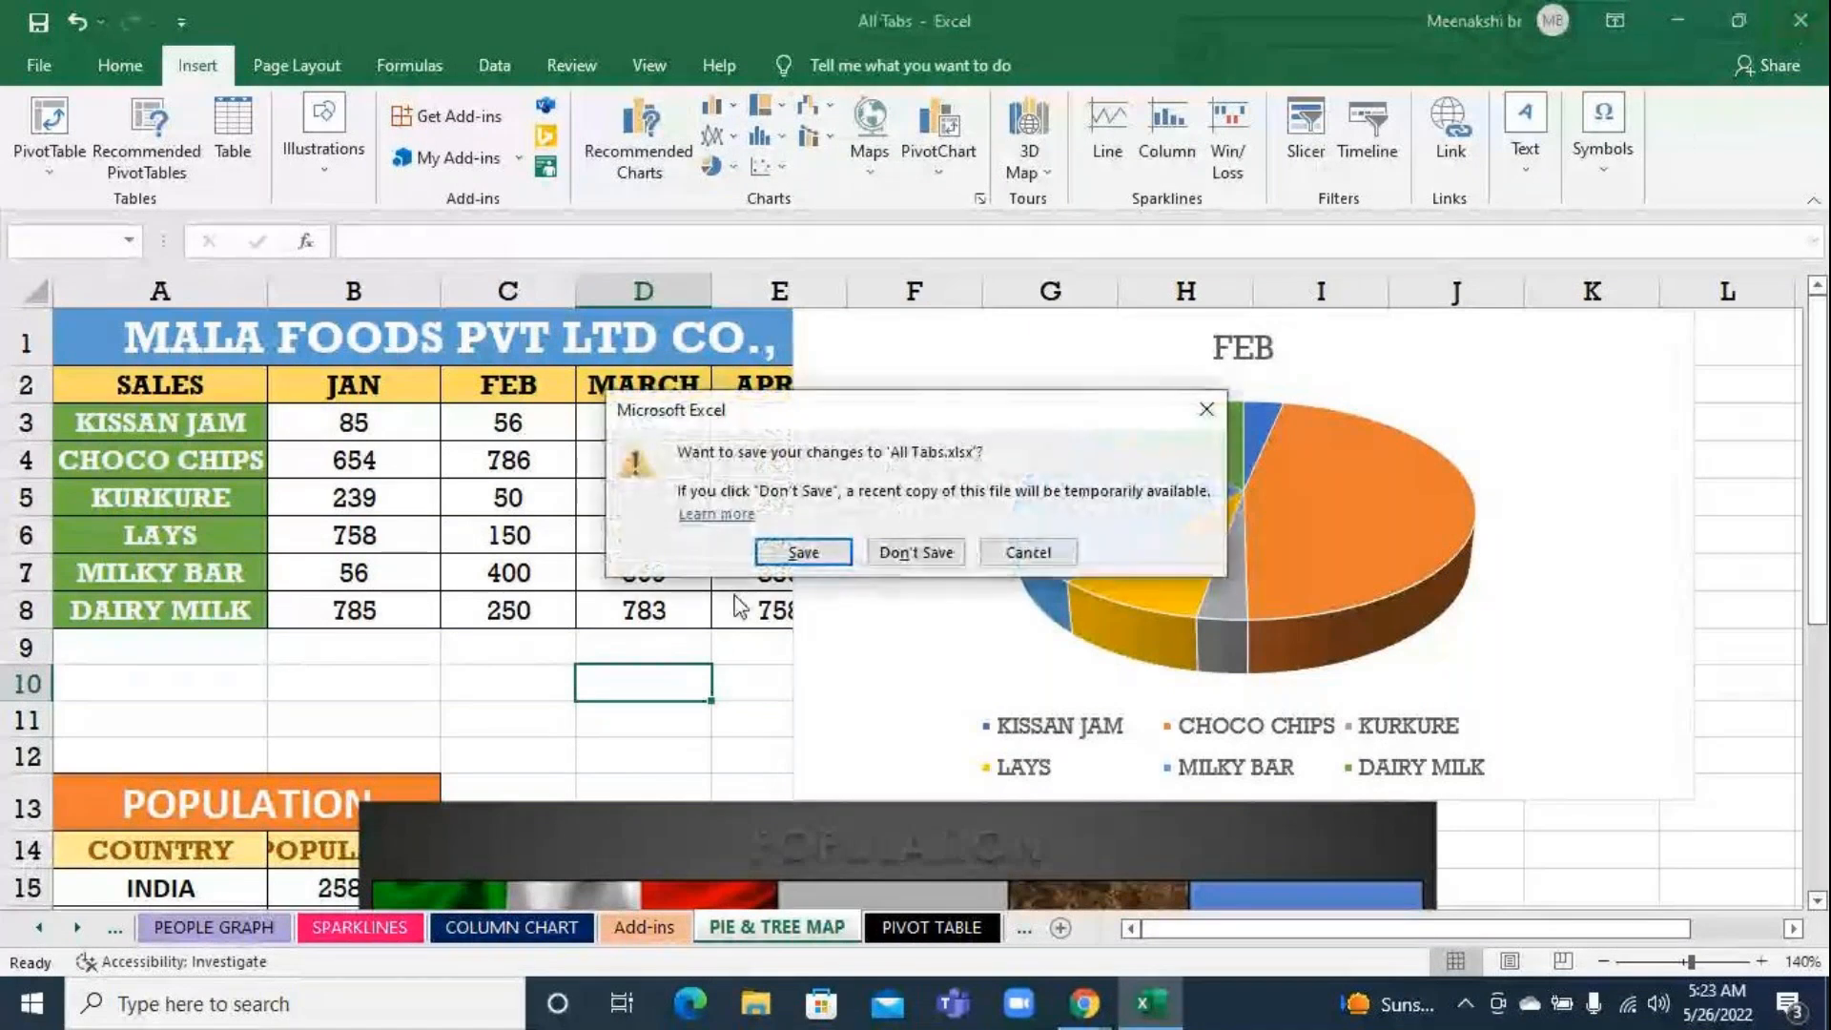
{"action": "left_click", "coordinate": [803, 552]}
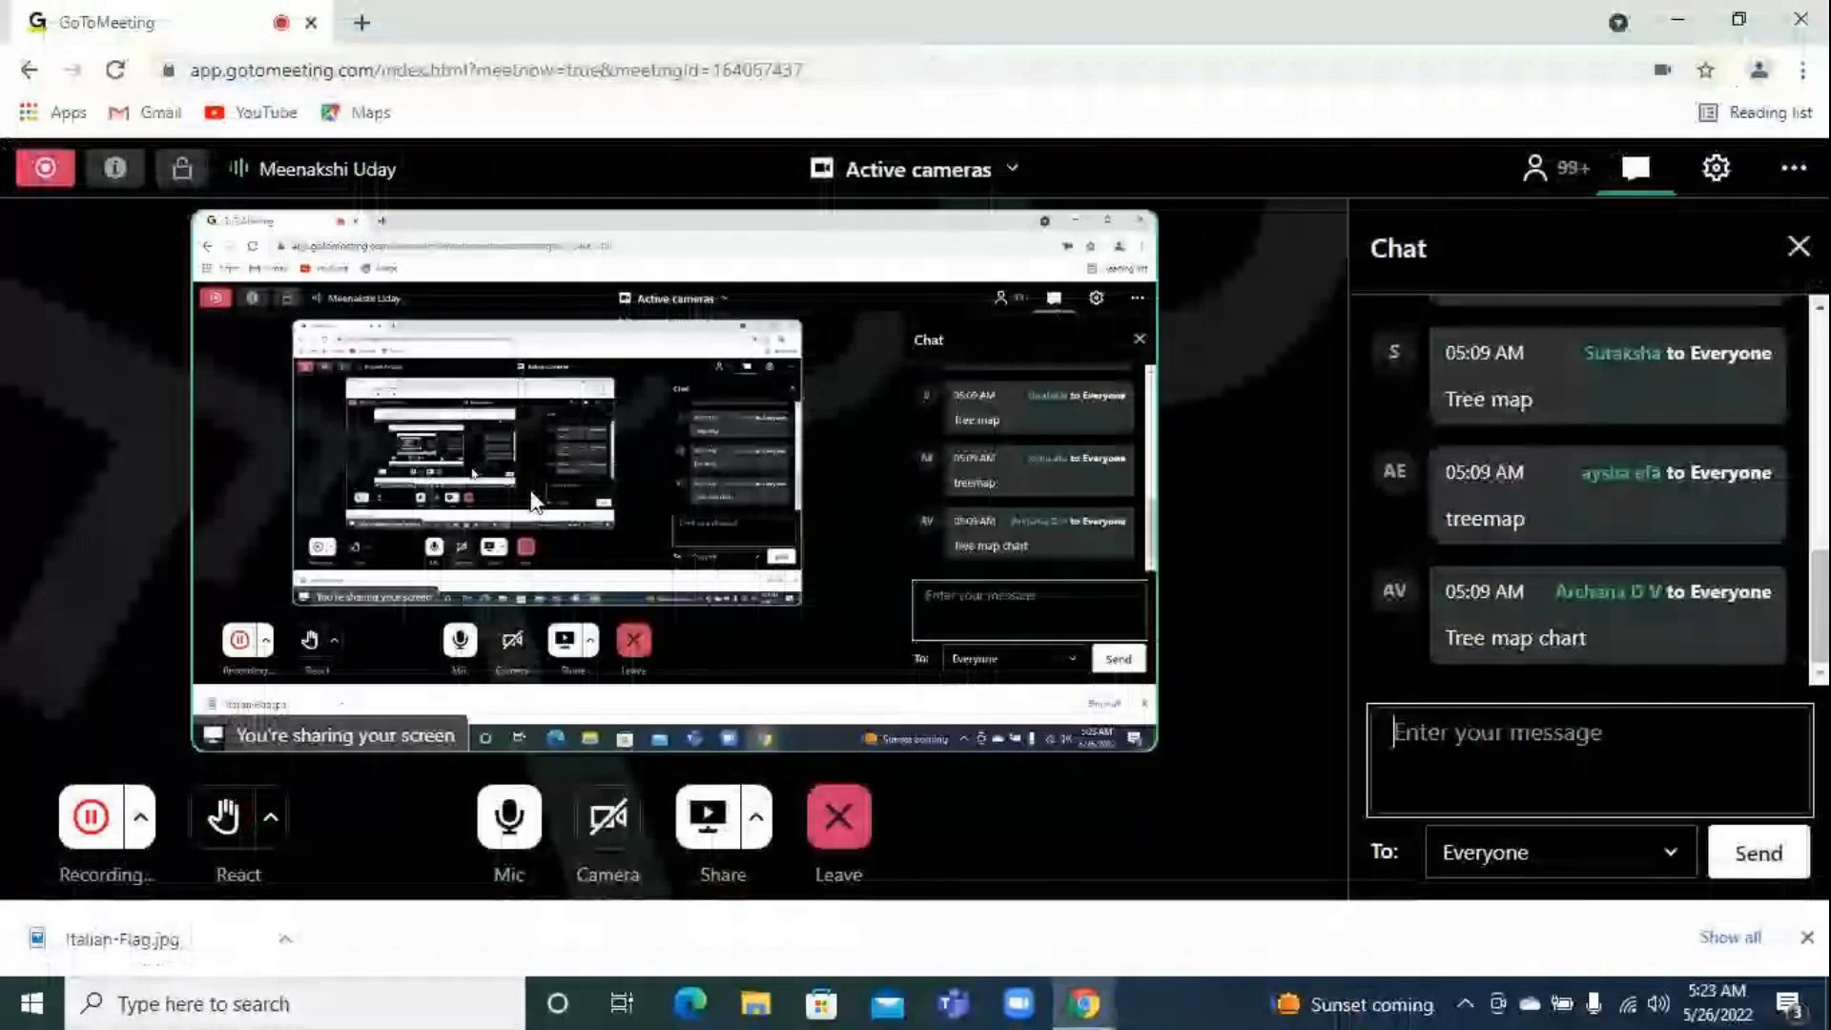